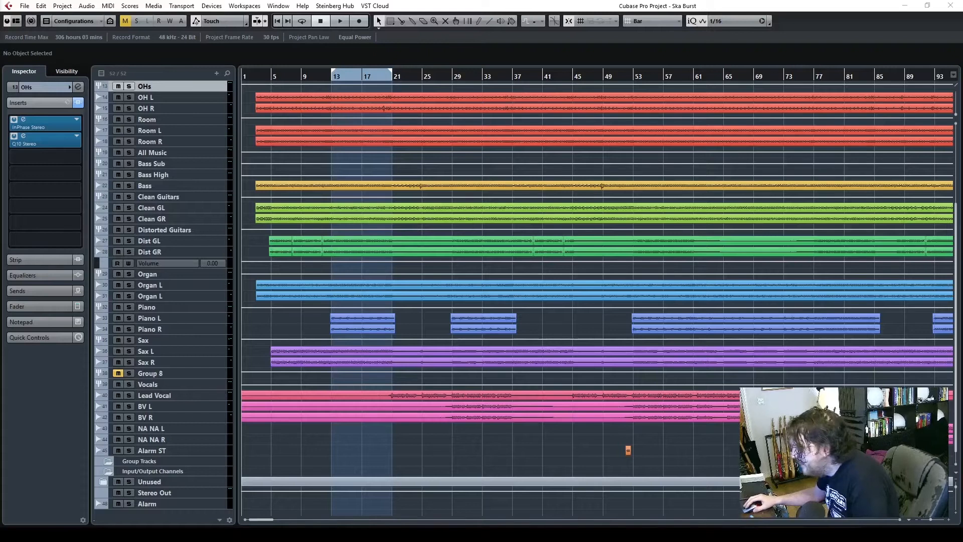
# - Play the full mix from bar 2 through to its ending, and return playback to the starting point
pyautogui.press('F2')
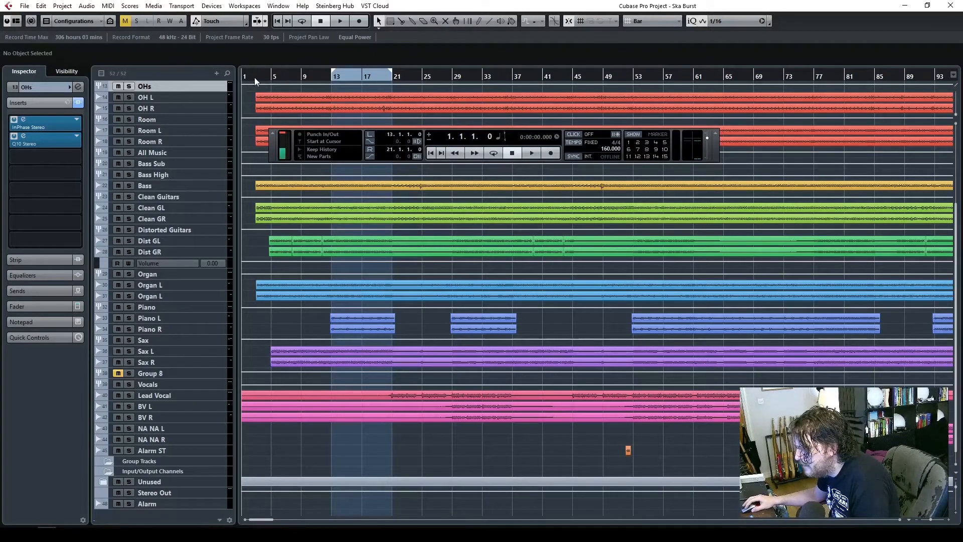
pyautogui.press('space')
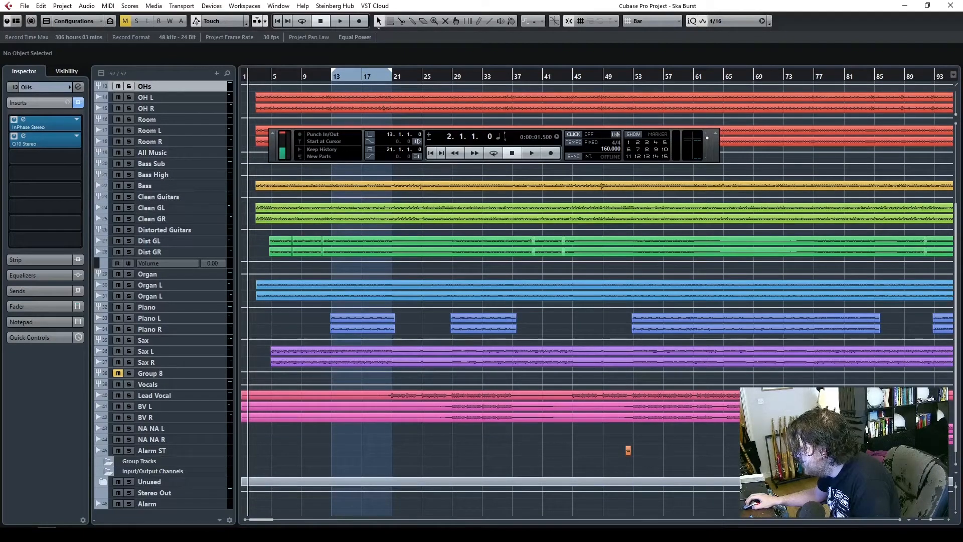
pyautogui.press('space')
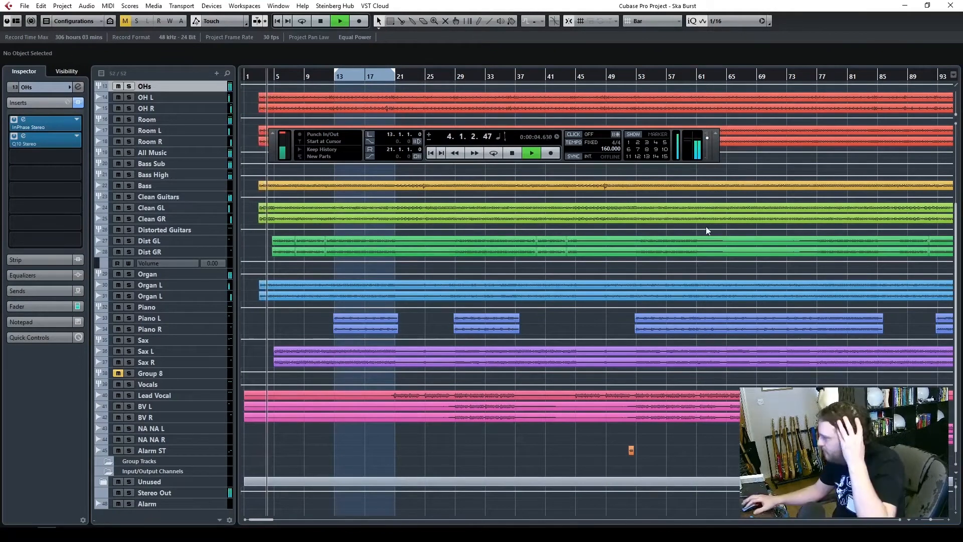
pyautogui.press('F2')
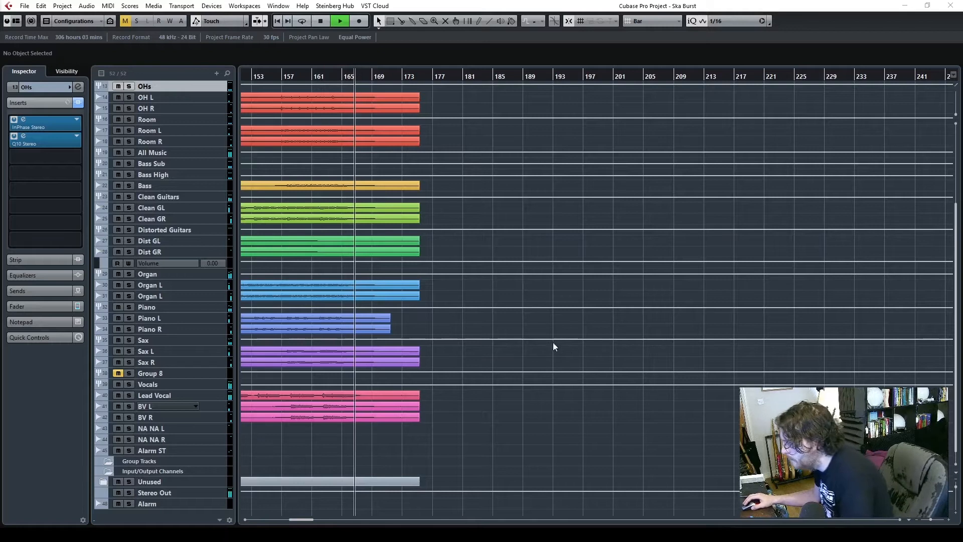
pyautogui.click(321, 22)
pyautogui.press('F2')
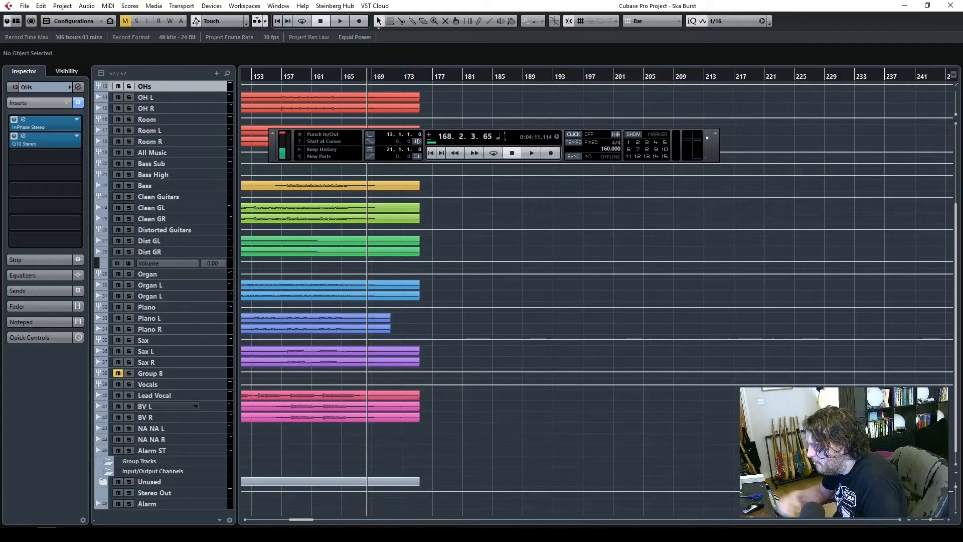
pyautogui.click(510, 154)
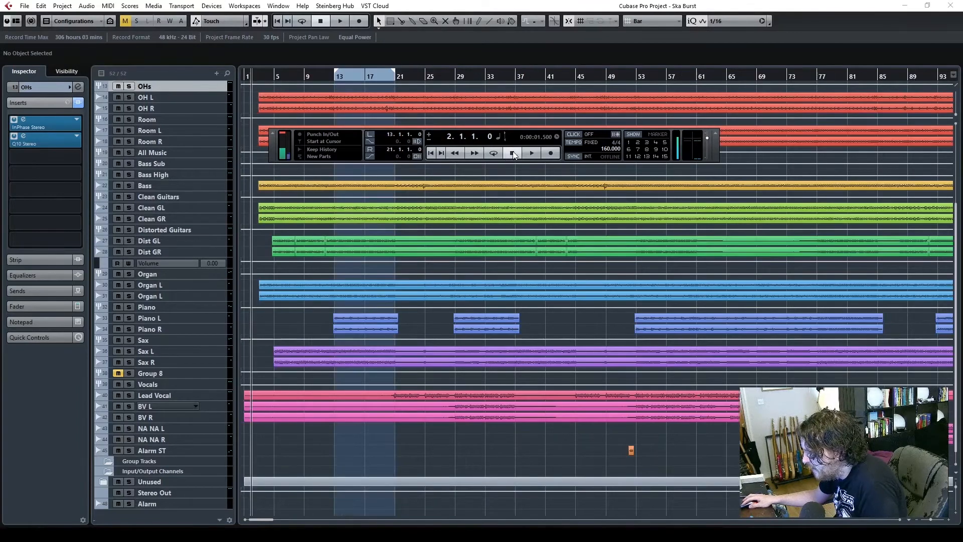
# - Examine the drum track waveforms at an enlarged track height, and return to the compact overview of the arrangement
pyautogui.scroll(5, 340, 315)
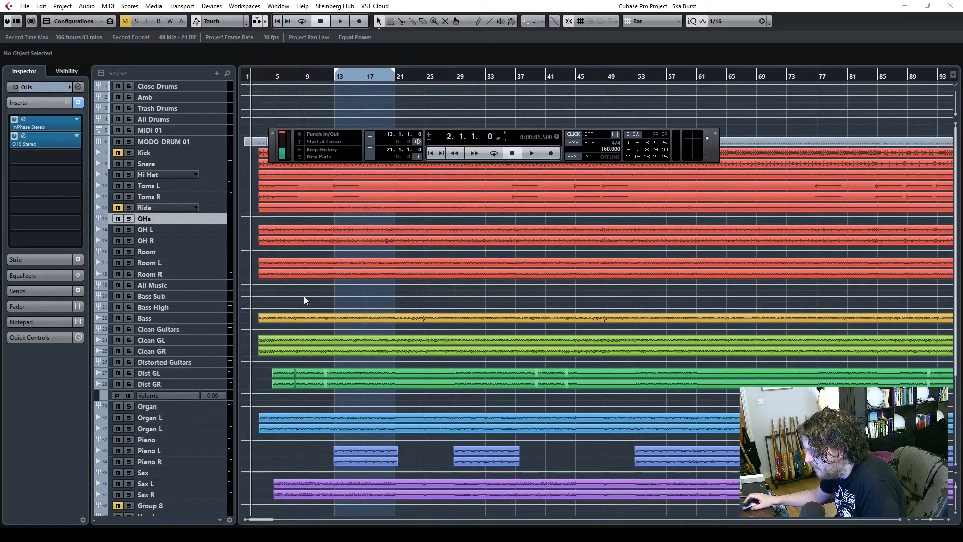
pyautogui.click(955, 513)
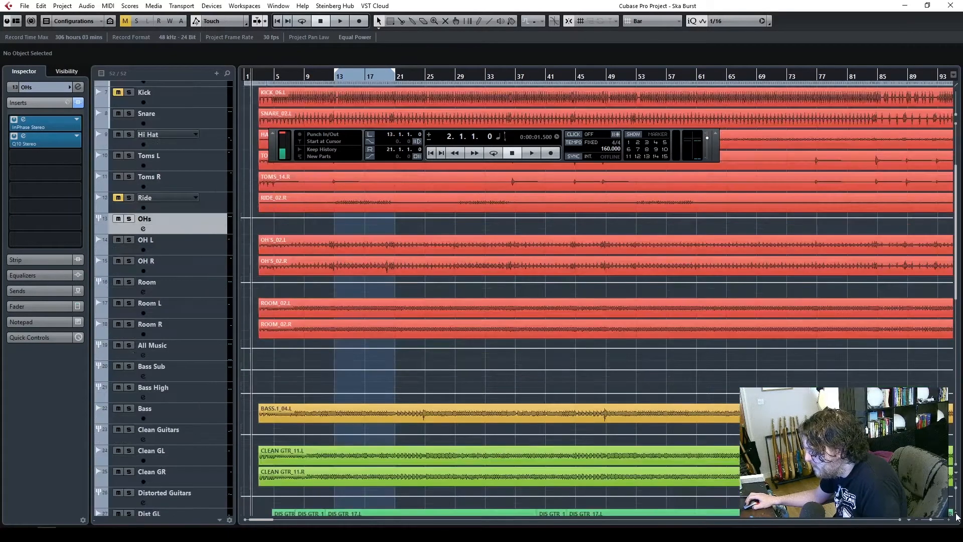
pyautogui.click(955, 513)
pyautogui.click(956, 513)
pyautogui.scroll(5, 524, 367)
pyautogui.scroll(-4, 515, 370)
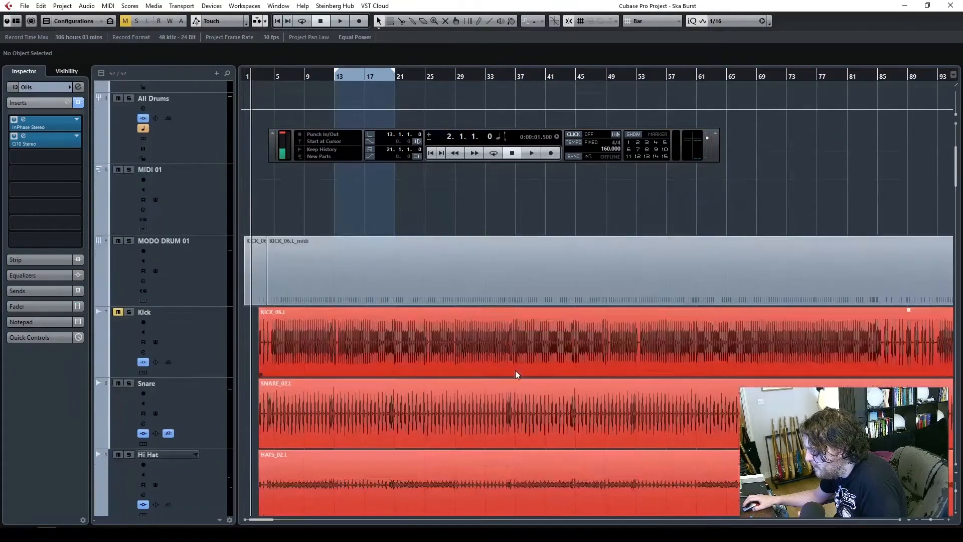
pyautogui.click(955, 484)
pyautogui.click(955, 484)
pyautogui.click(956, 484)
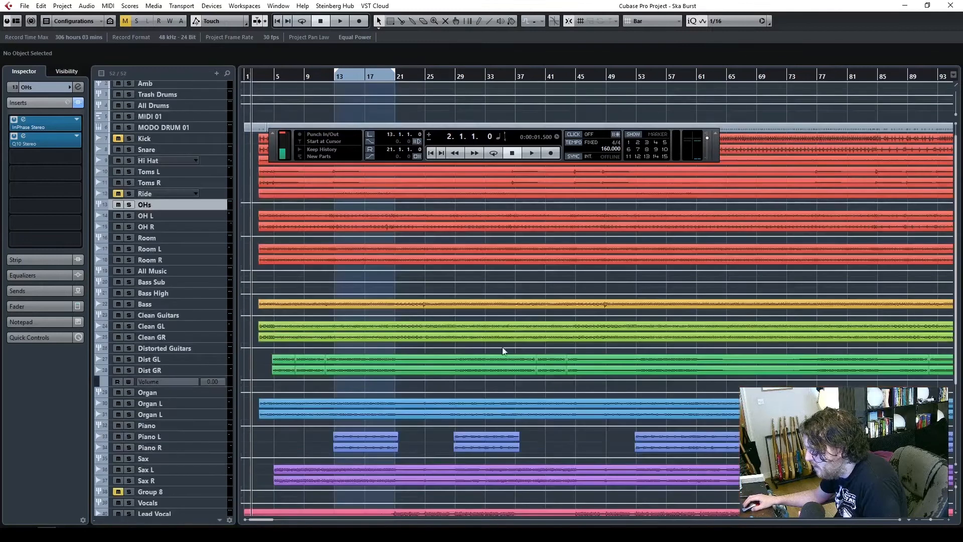
pyautogui.scroll(1, 451, 340)
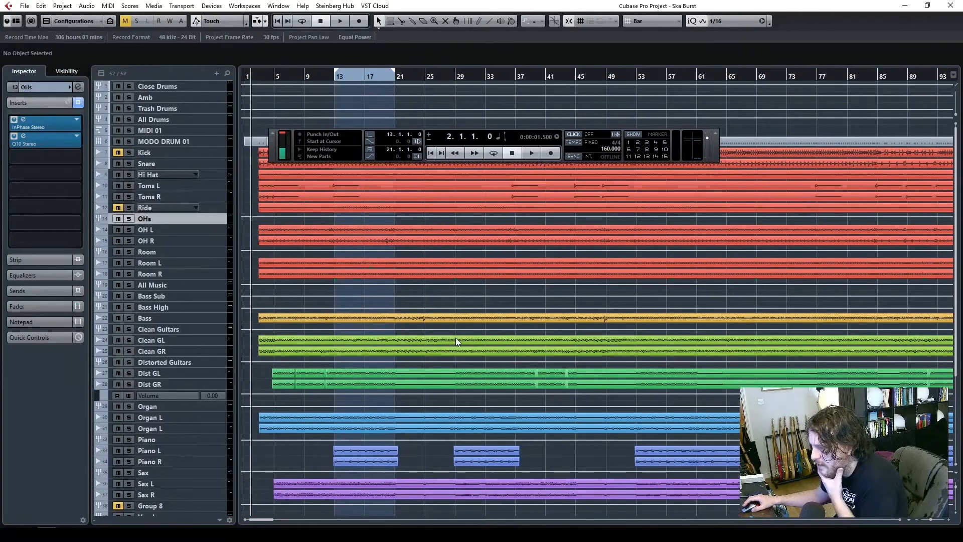
# - Place the transport lower over the arrangement, open the InPhase insert on the OHs group and switch it to Setup A
pyautogui.moveTo(717, 152); pyautogui.dragTo(700, 395)
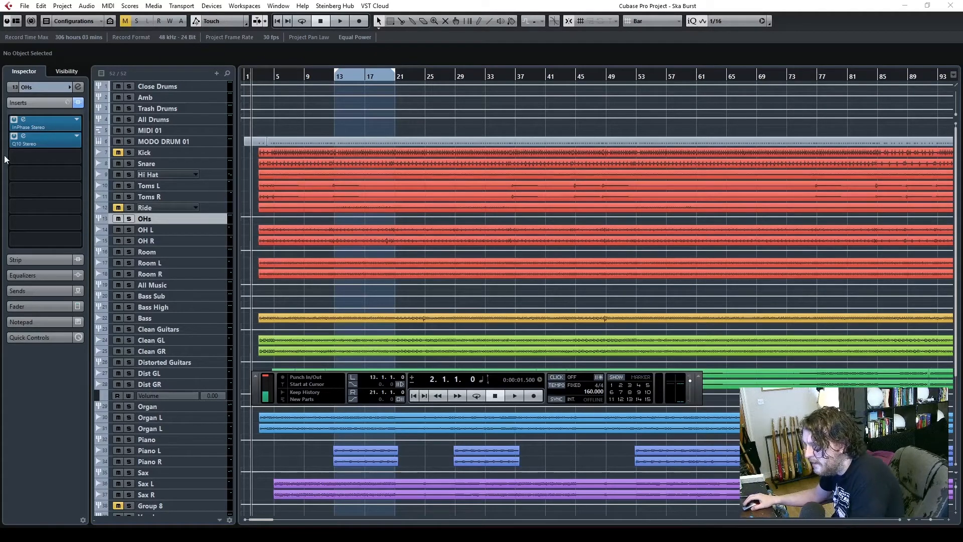
pyautogui.moveTo(436, 91); pyautogui.dragTo(482, 91)
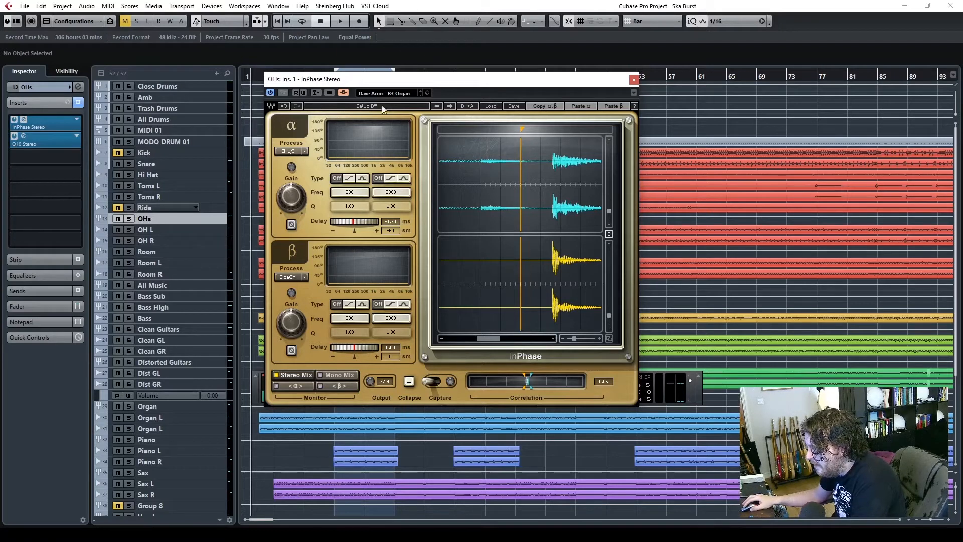
pyautogui.moveTo(409, 86); pyautogui.dragTo(575, 97)
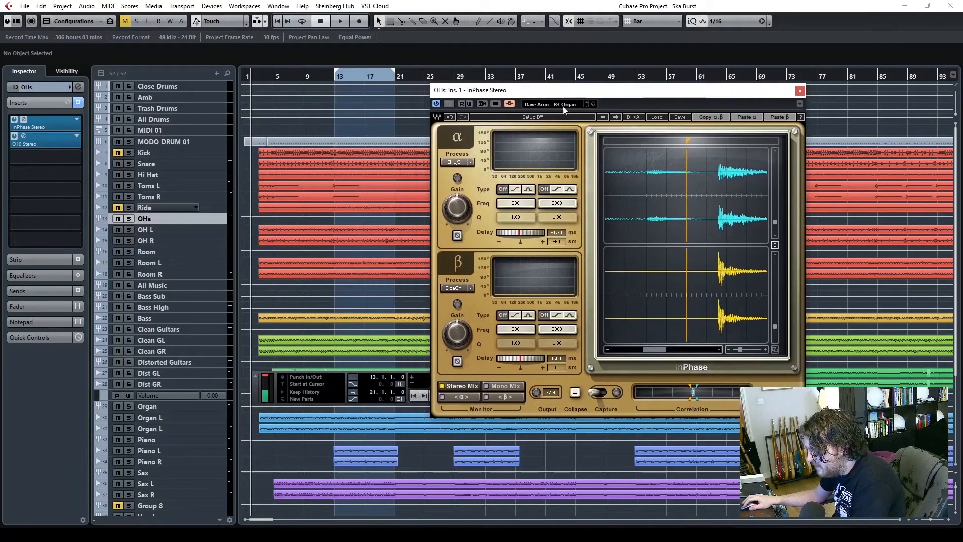
pyautogui.click(332, 82)
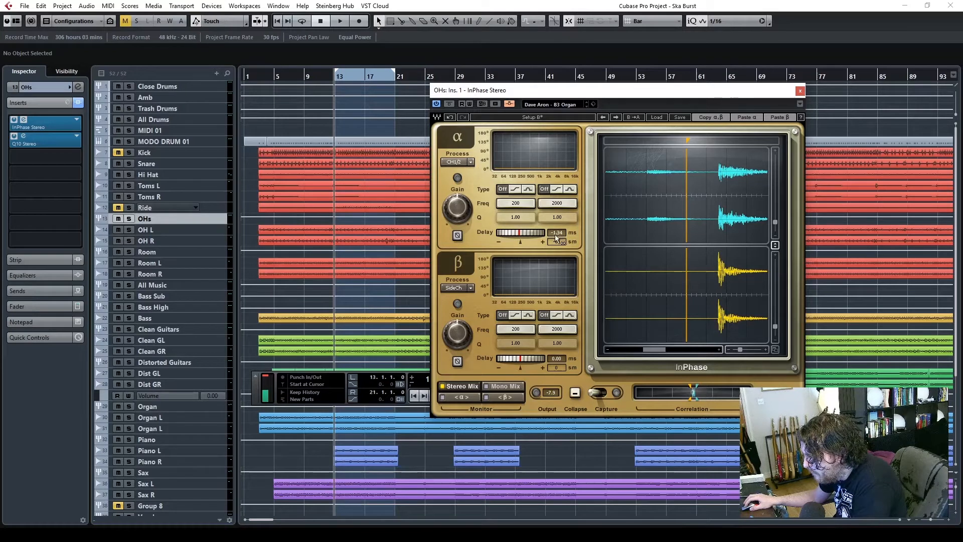
pyautogui.click(532, 118)
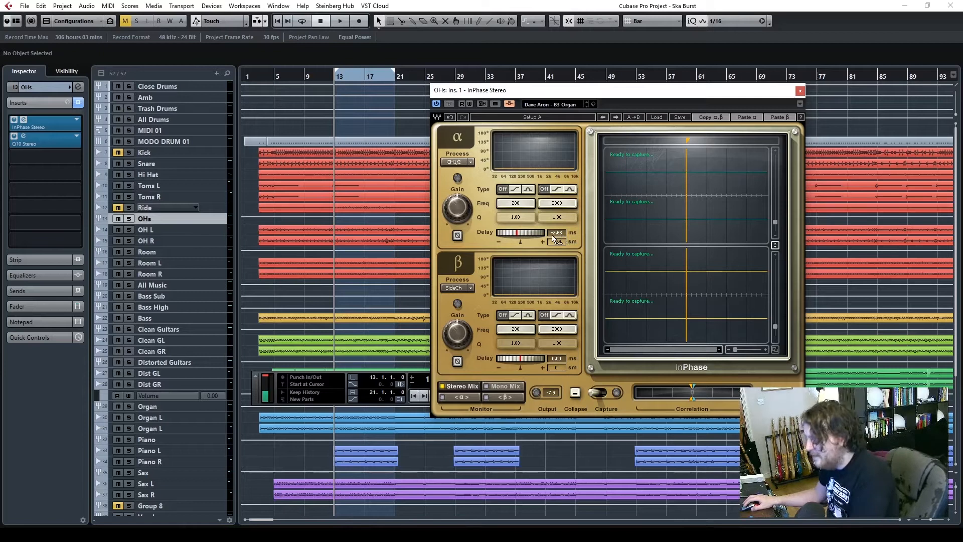
# - Open the Room group's InPhase insert, switch it to Setup A and close both InPhase windows
pyautogui.click(148, 252)
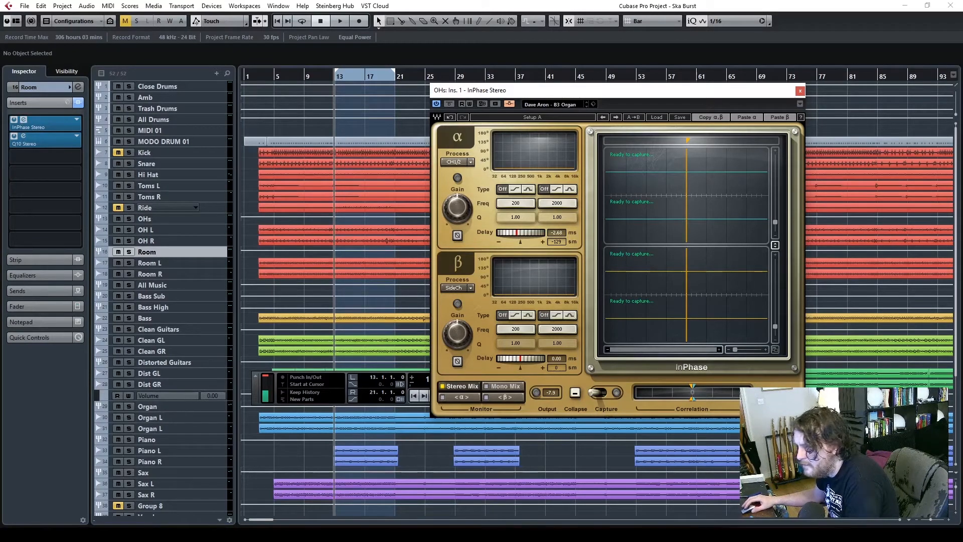
pyautogui.moveTo(543, 105); pyautogui.dragTo(564, 86)
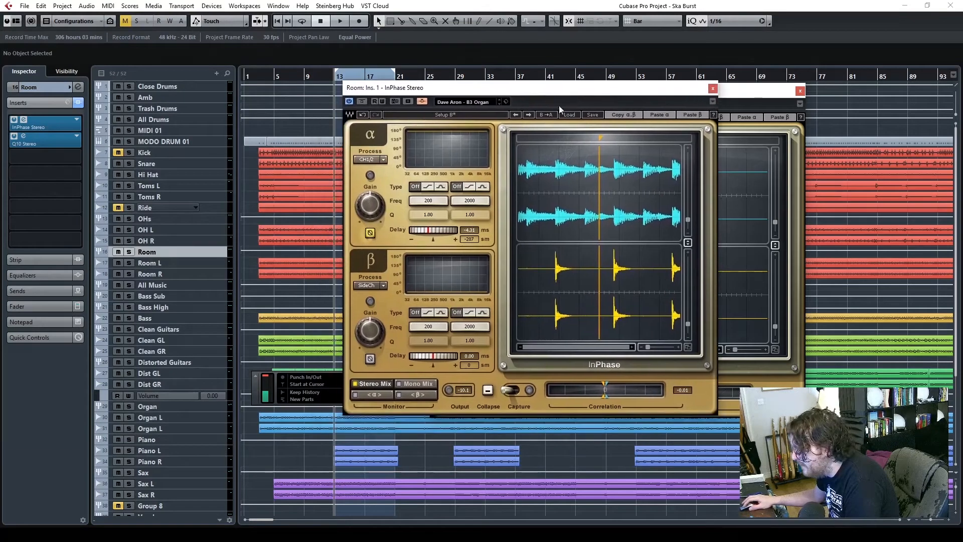
pyautogui.click(461, 116)
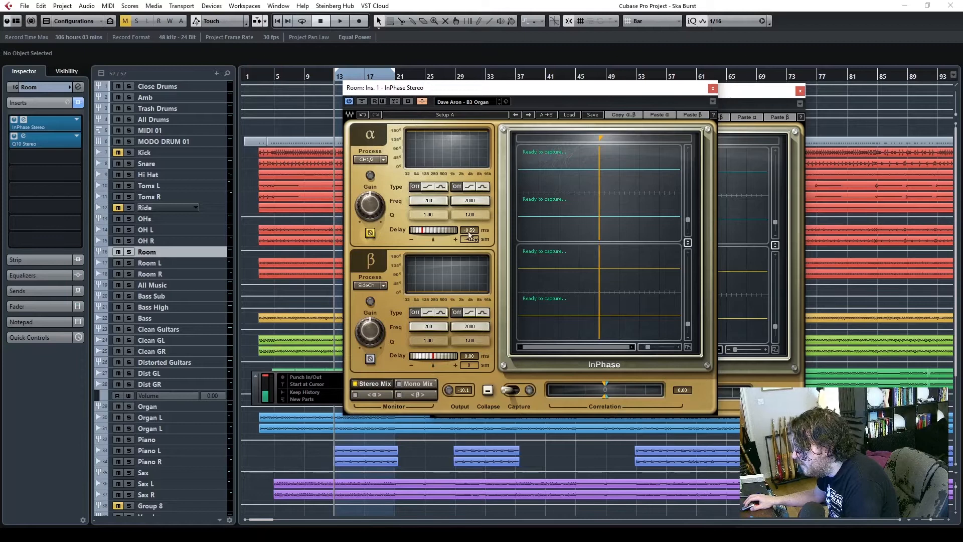
pyautogui.click(713, 89)
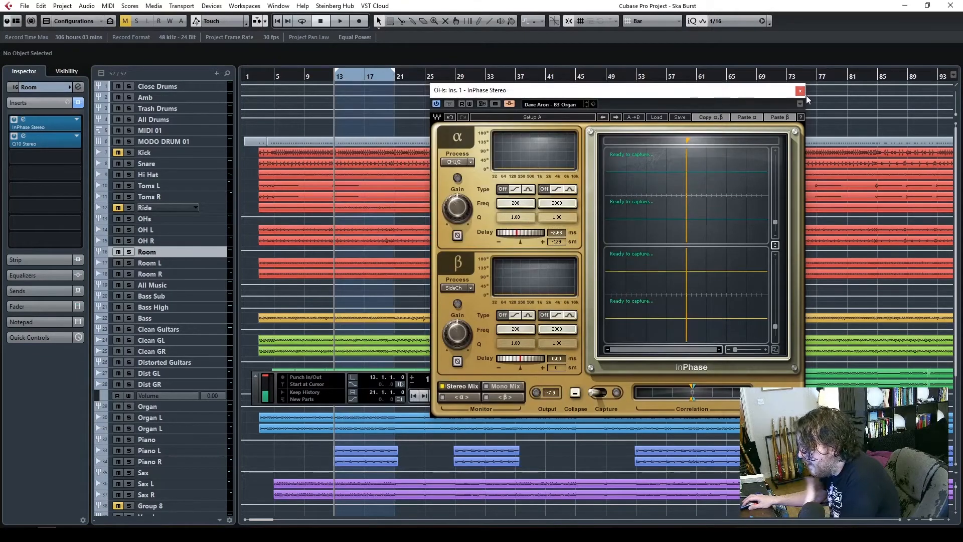
pyautogui.click(800, 91)
# - Place the playback cursor at bar 3 and solo the All Drums group
pyautogui.click(267, 78)
pyautogui.moveTo(267, 78); pyautogui.dragTo(259, 78)
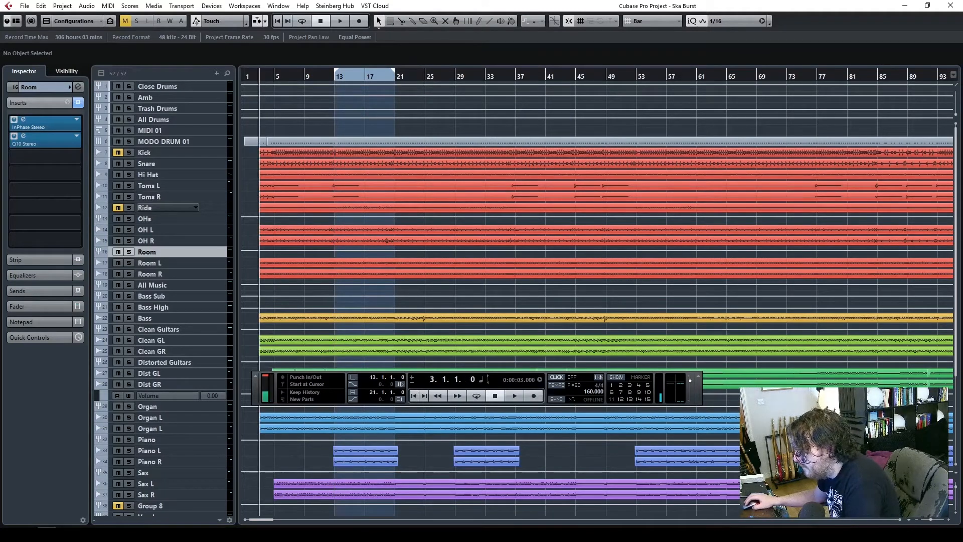
pyautogui.click(949, 520)
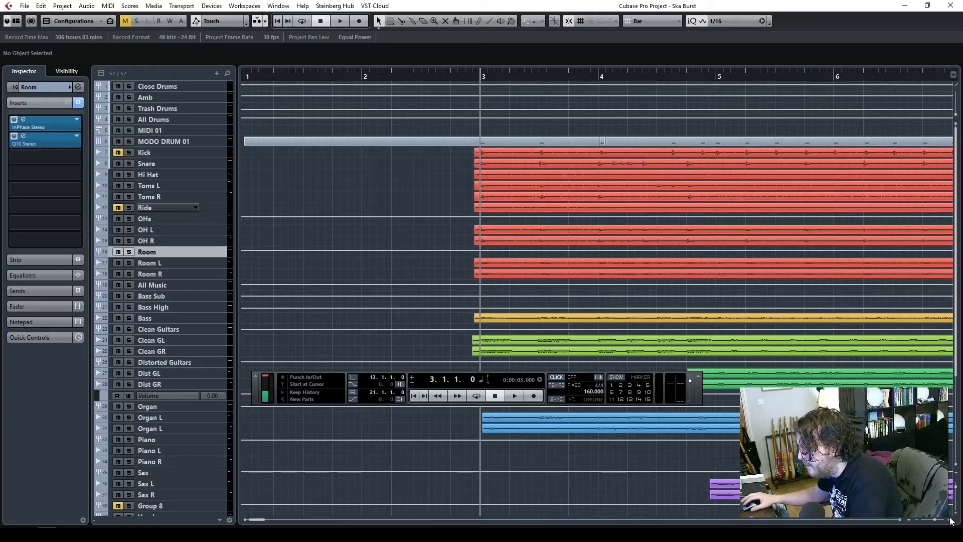
pyautogui.click(129, 120)
# - Select the MODO DRUM 01 track and open its Q10 equalizer insert
pyautogui.rightClick(197, 143)
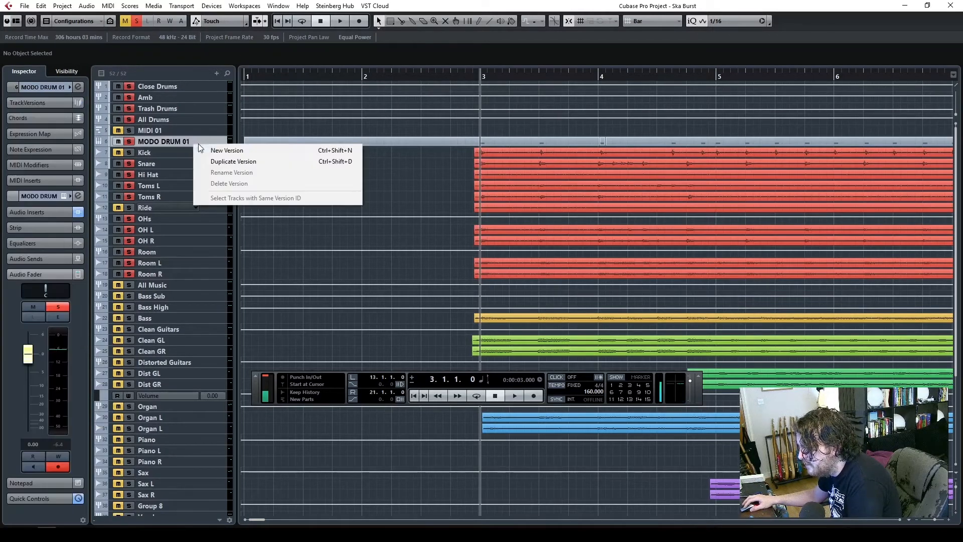
pyautogui.click(219, 140)
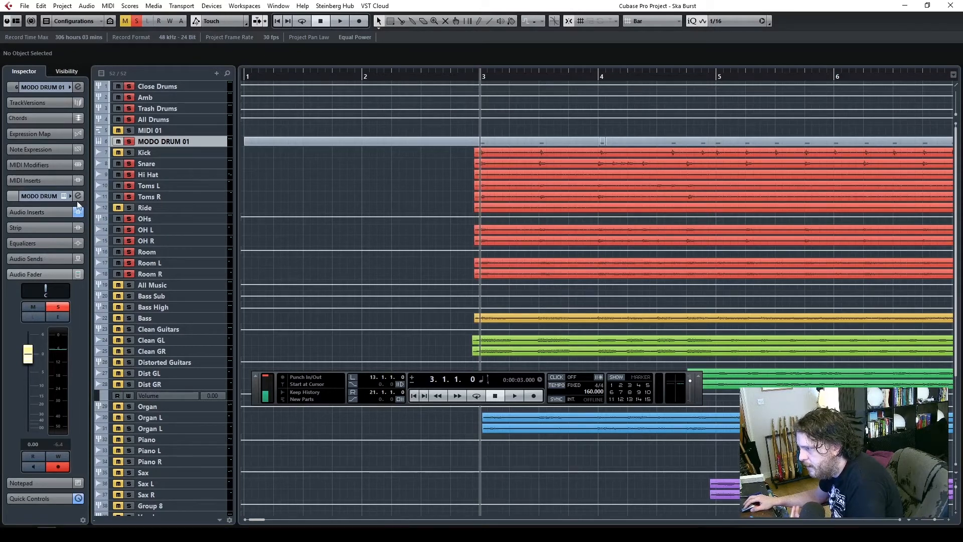
pyautogui.click(56, 213)
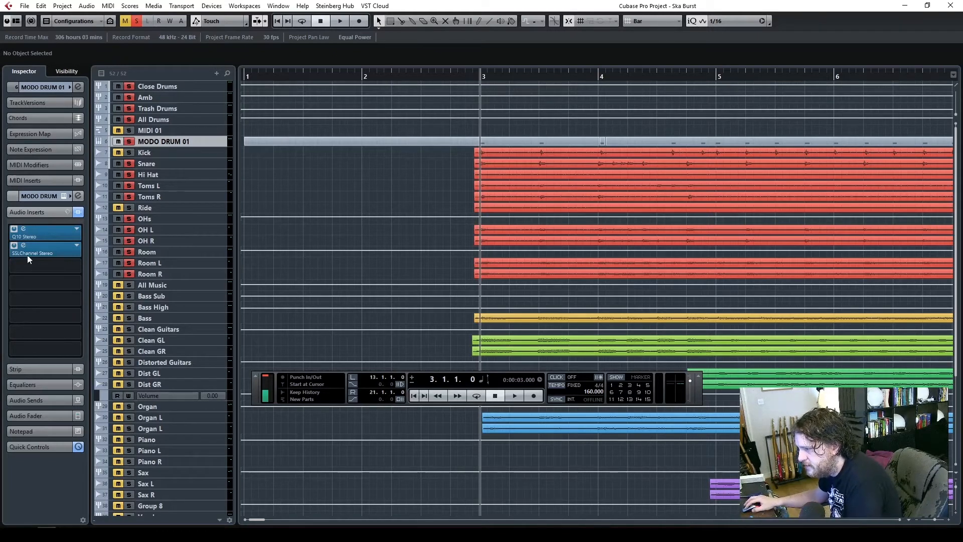
pyautogui.click(23, 229)
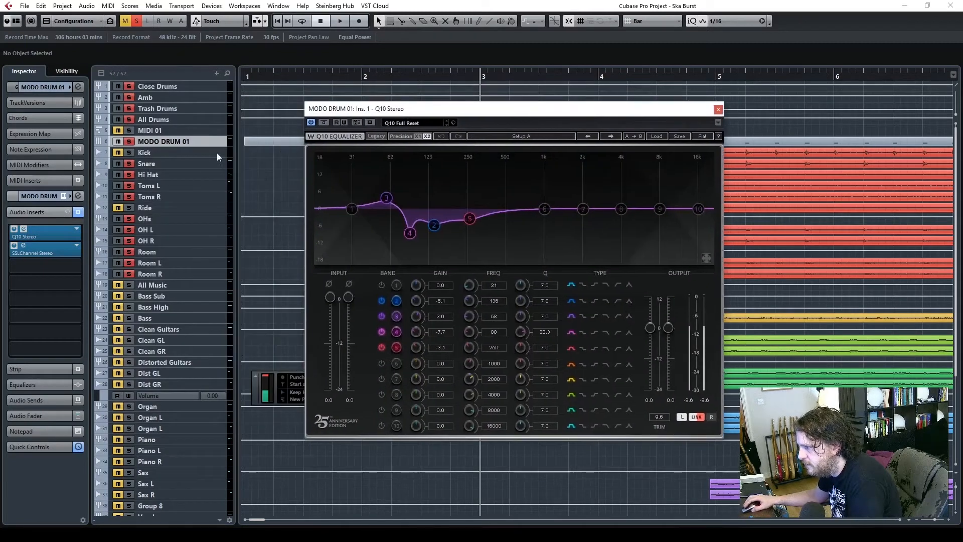
# - Clear the existing solos, solo only MODO DRUM 01 and play it from bar 3 with the equalizer open
pyautogui.click(138, 22)
pyautogui.click(128, 143)
pyautogui.moveTo(417, 111); pyautogui.dragTo(279, 125)
pyautogui.press('space')
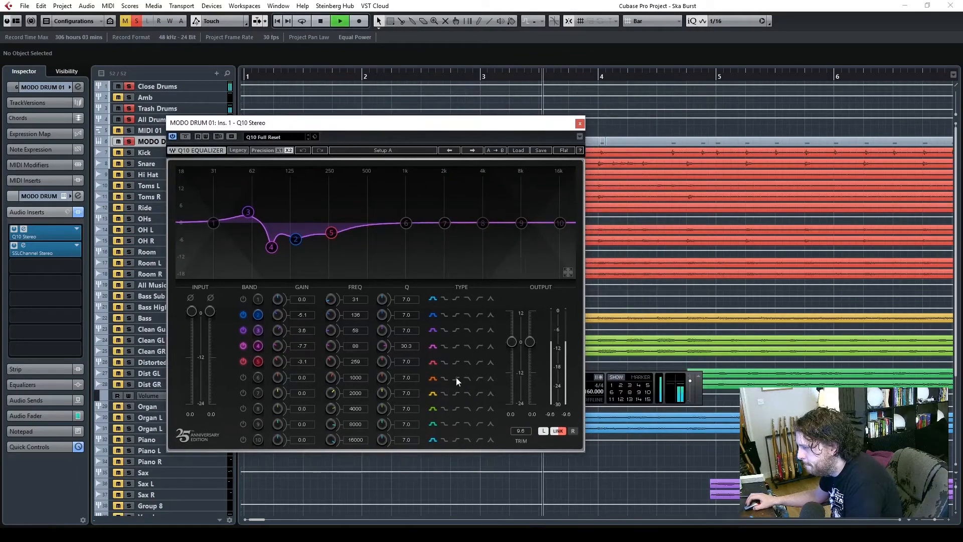
# - Enable Q10 band 8 with an 18 dB boost at about 2746 Hz and a Q of 2.1
pyautogui.click(243, 407)
pyautogui.moveTo(277, 408); pyautogui.dragTo(278, 376)
pyautogui.moveTo(331, 409); pyautogui.dragTo(331, 415)
pyautogui.moveTo(410, 406); pyautogui.dragTo(410, 431)
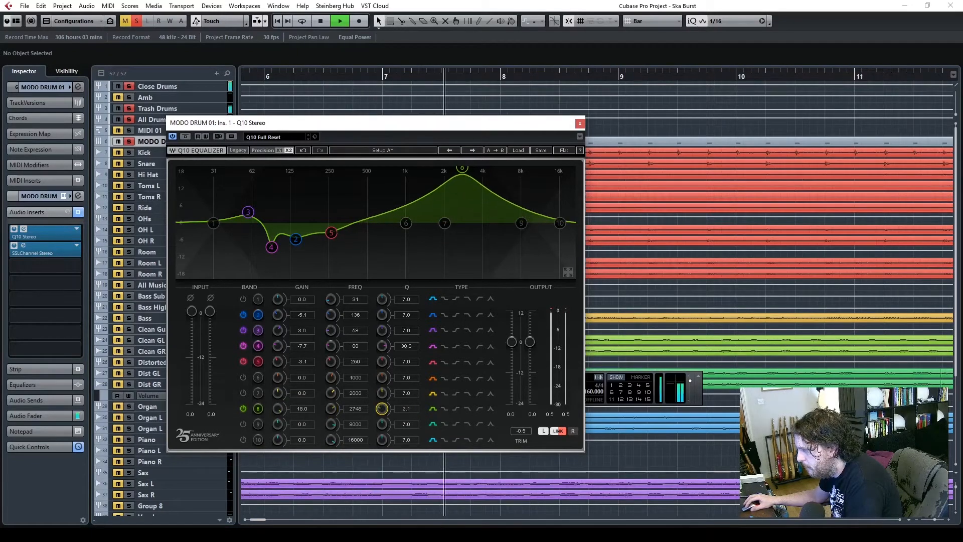
# - Set band 8 to a 4.5 dB cut at 2594 Hz, compare it off and on, and close the equalizer and stop playback
pyautogui.moveTo(356, 409); pyautogui.dragTo(356, 413)
pyautogui.moveTo(297, 411); pyautogui.dragTo(298, 454)
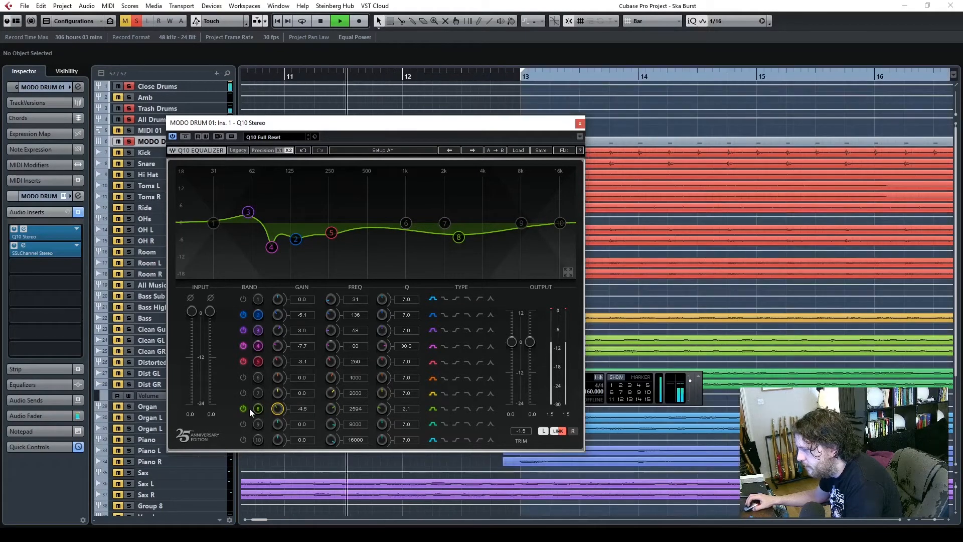
pyautogui.click(243, 409)
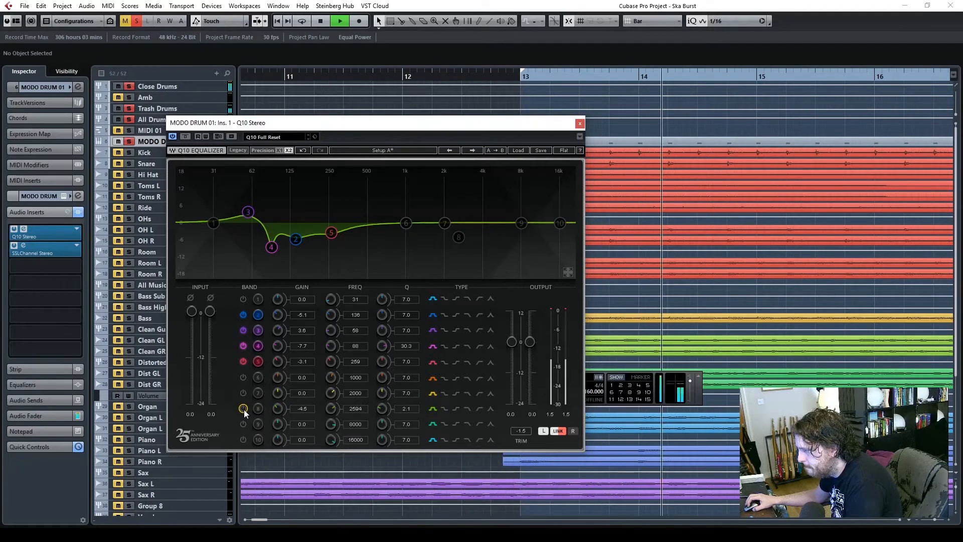
pyautogui.click(243, 408)
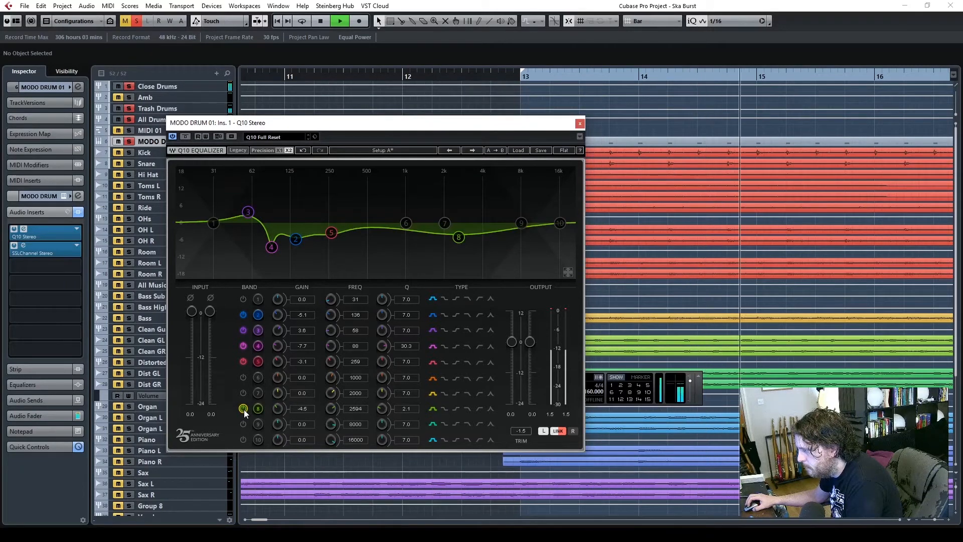
pyautogui.click(580, 123)
pyautogui.click(496, 397)
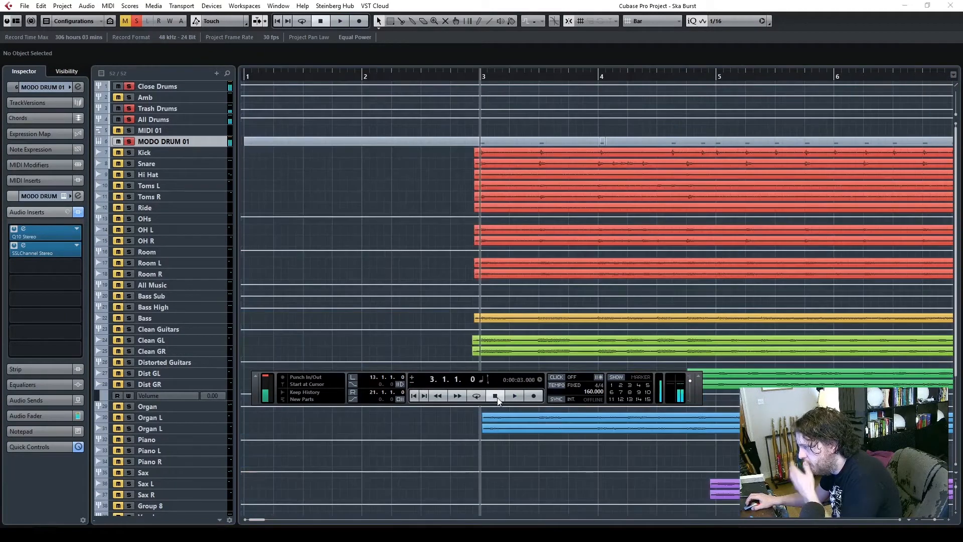
# - Solo the All Drums group with its drum tracks and play it from bar 3
pyautogui.click(130, 122)
pyautogui.click(131, 123)
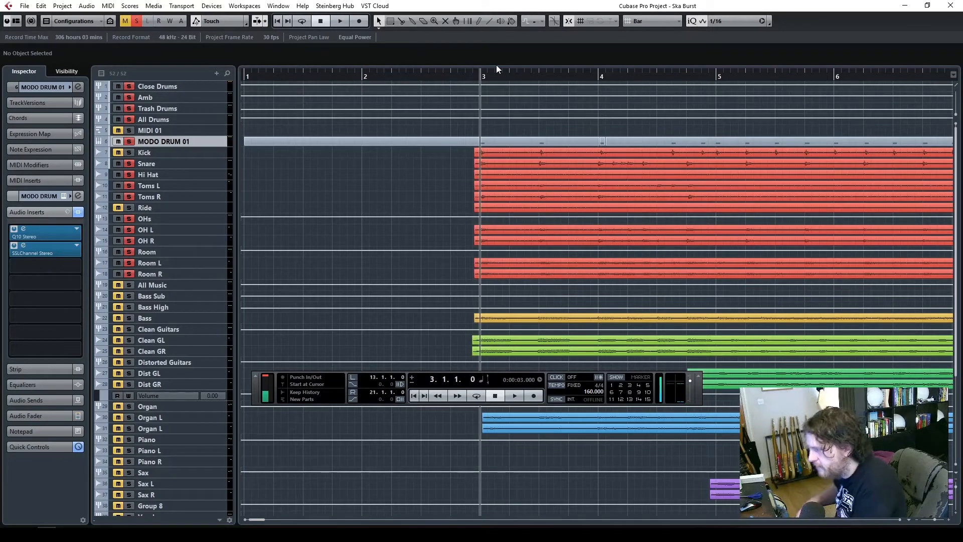
pyautogui.press('space')
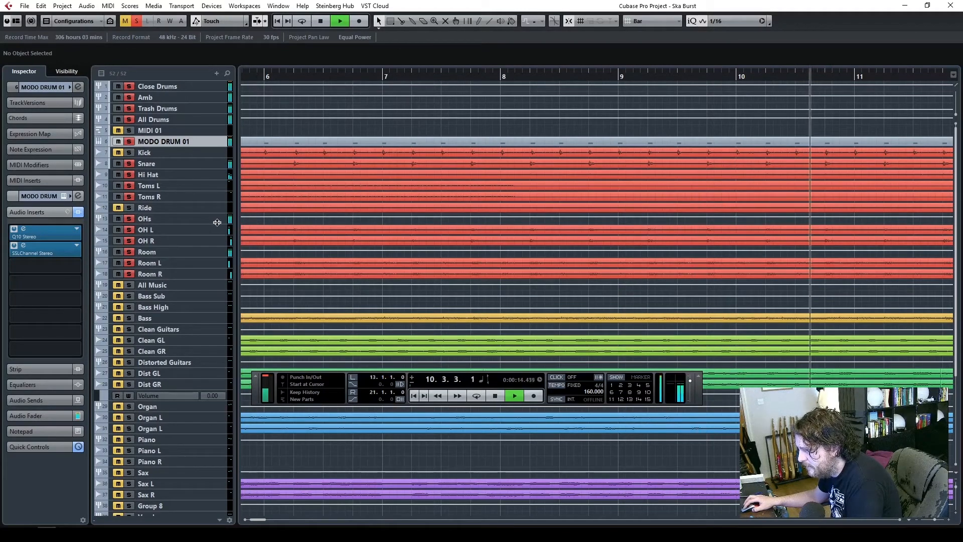
# - Open the Room group's InPhase insert, compare Setup A with Setup B during playback, return to Setup A, and close it
pyautogui.click(211, 251)
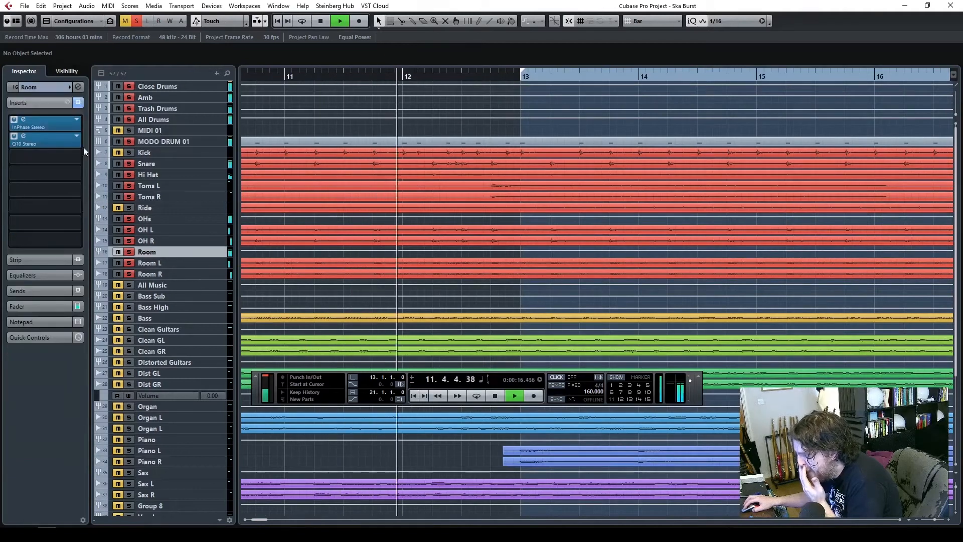
pyautogui.click(25, 120)
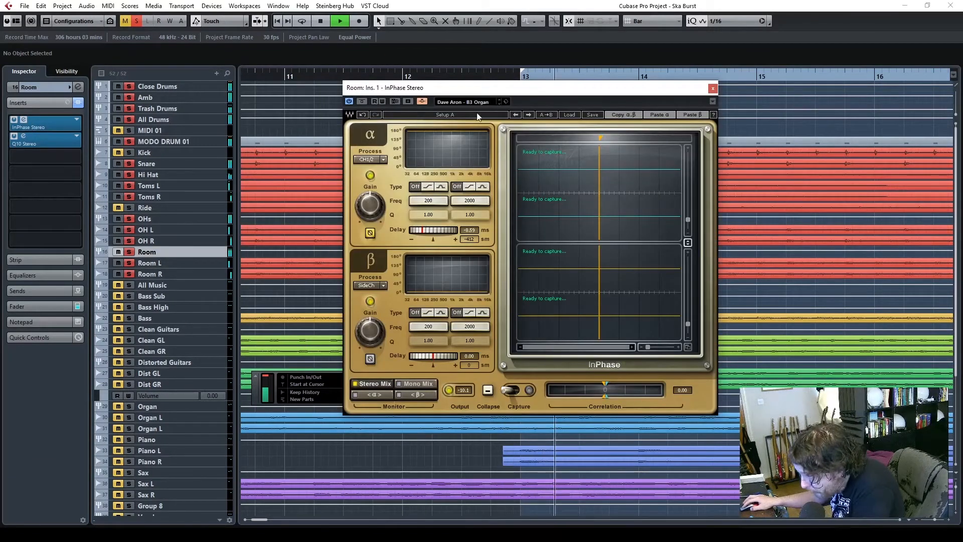
pyautogui.moveTo(461, 93); pyautogui.dragTo(485, 98)
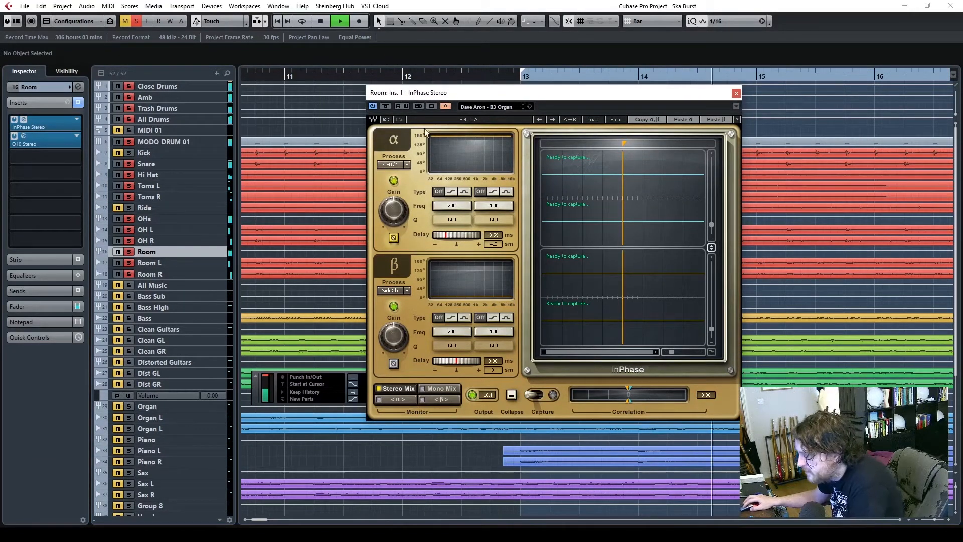
pyautogui.click(469, 120)
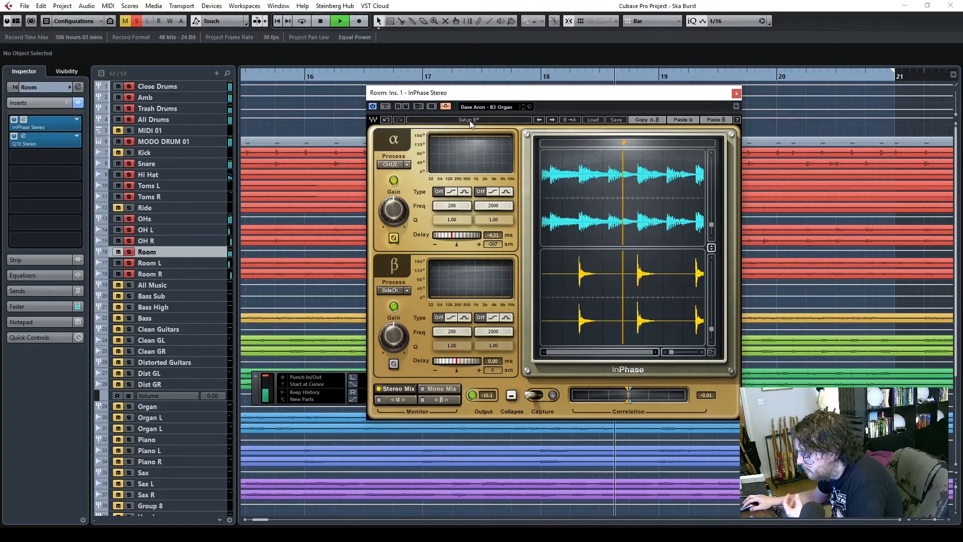
pyautogui.click(469, 120)
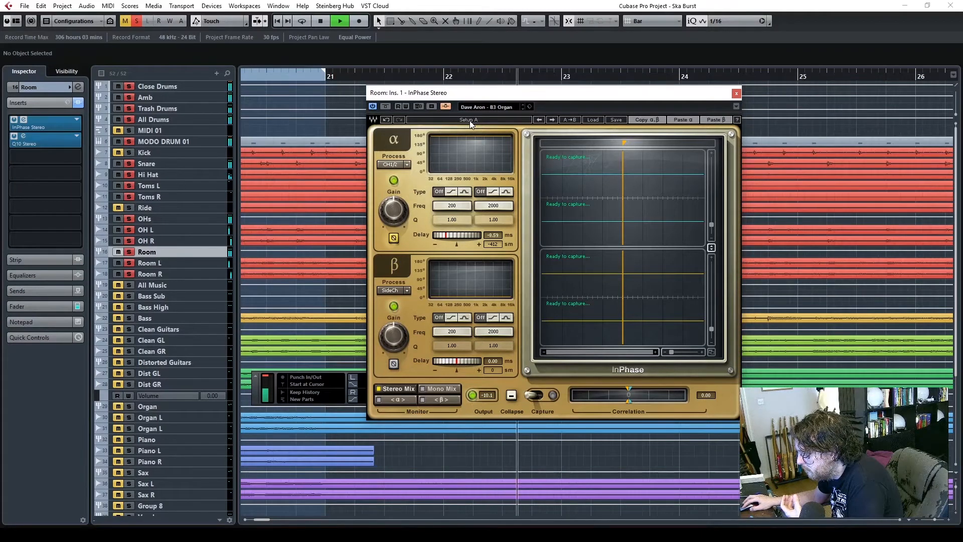
pyautogui.click(469, 120)
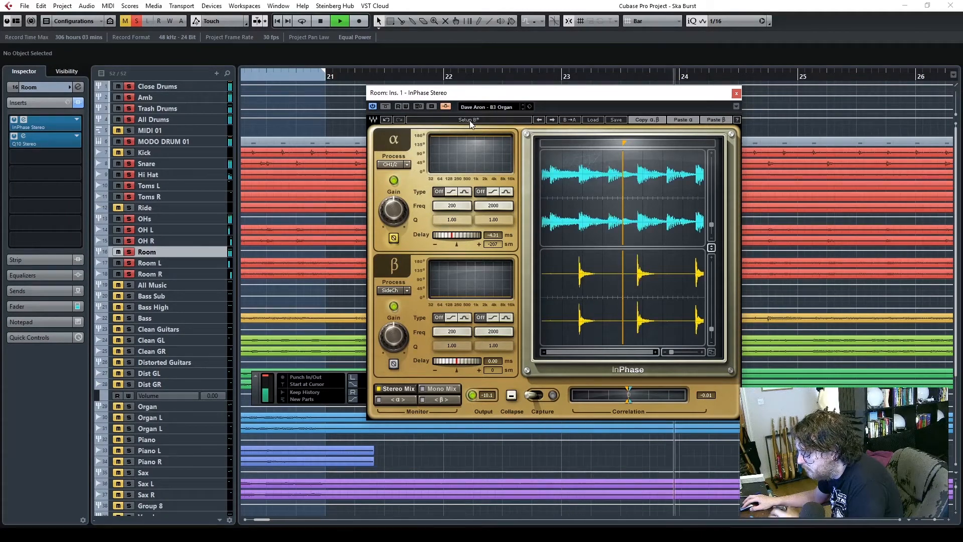
pyautogui.press('space')
pyautogui.click(469, 121)
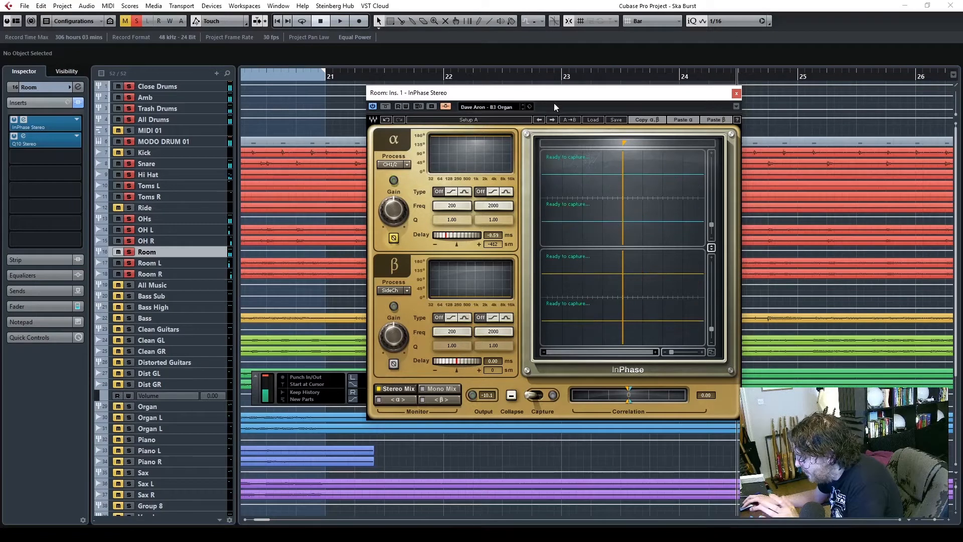
pyautogui.click(736, 94)
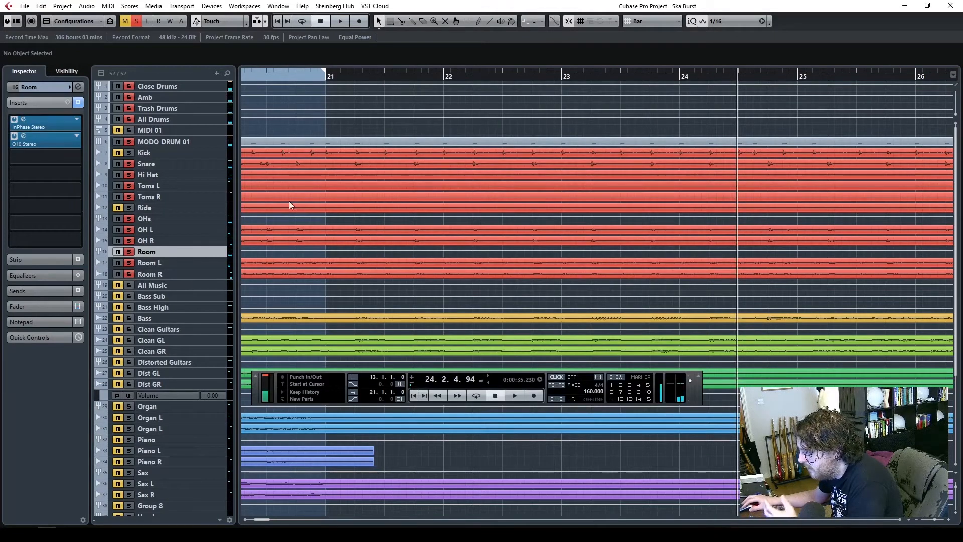
# - Open the OHs group's InPhase insert, compare Setup A with Setup B during playback, return to Setup A, and close it
pyautogui.click(201, 219)
pyautogui.click(24, 121)
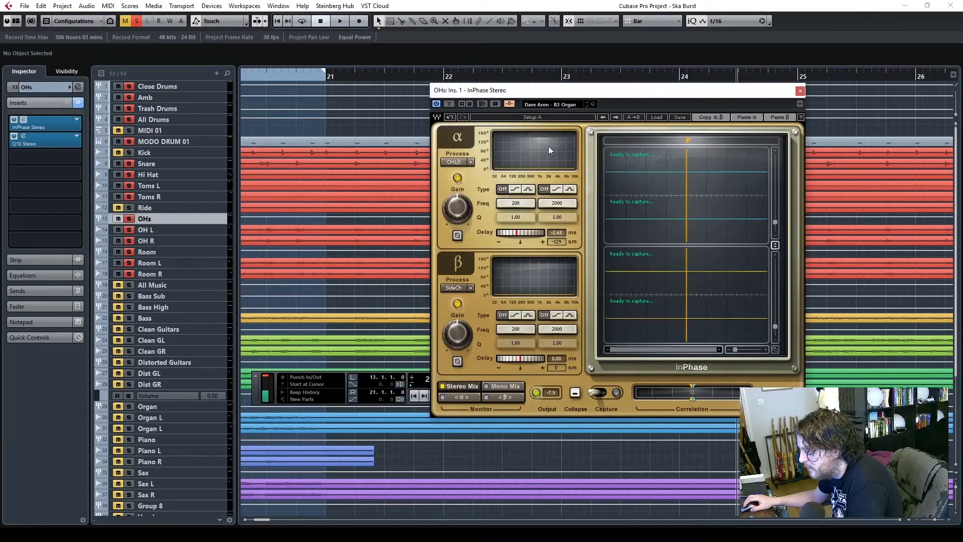
pyautogui.moveTo(591, 93); pyautogui.dragTo(507, 81)
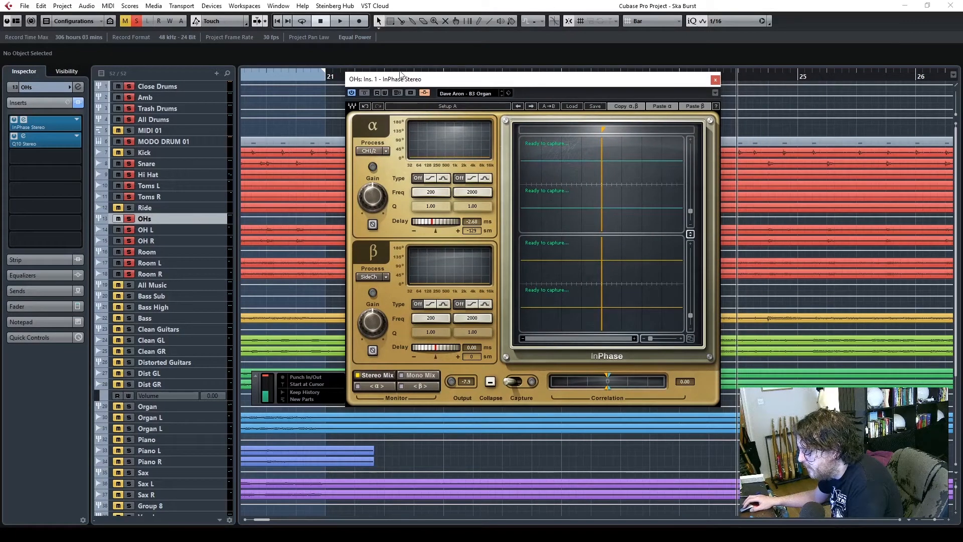
pyautogui.press('space')
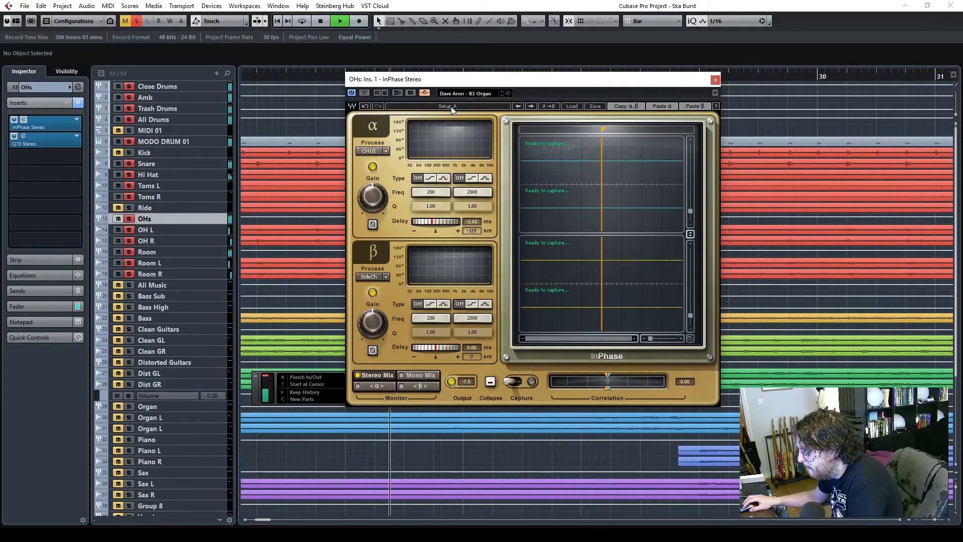
pyautogui.click(450, 106)
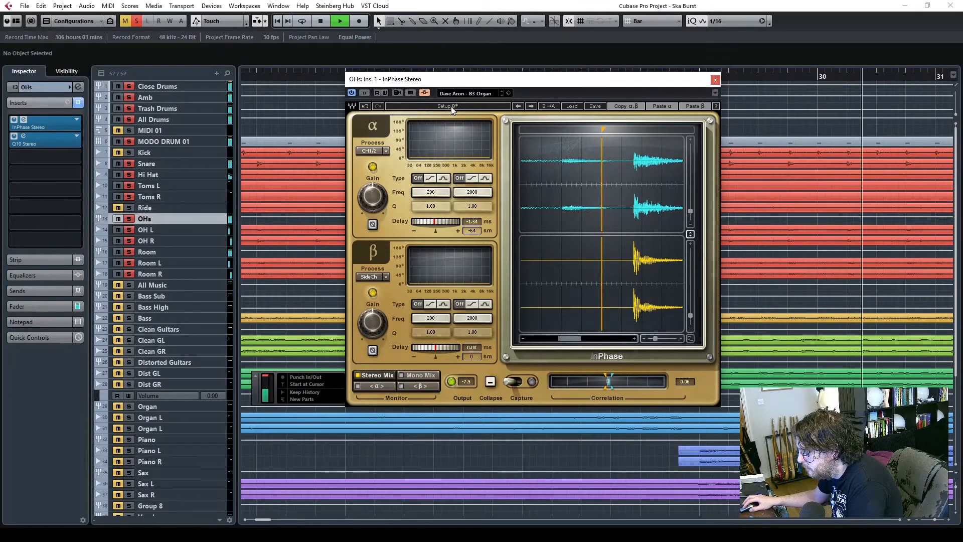
pyautogui.click(450, 106)
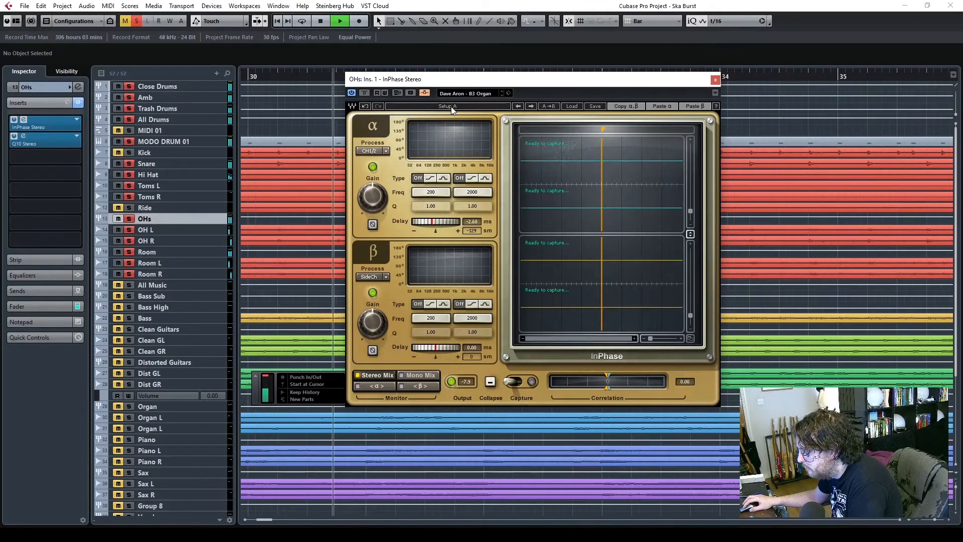
pyautogui.click(715, 80)
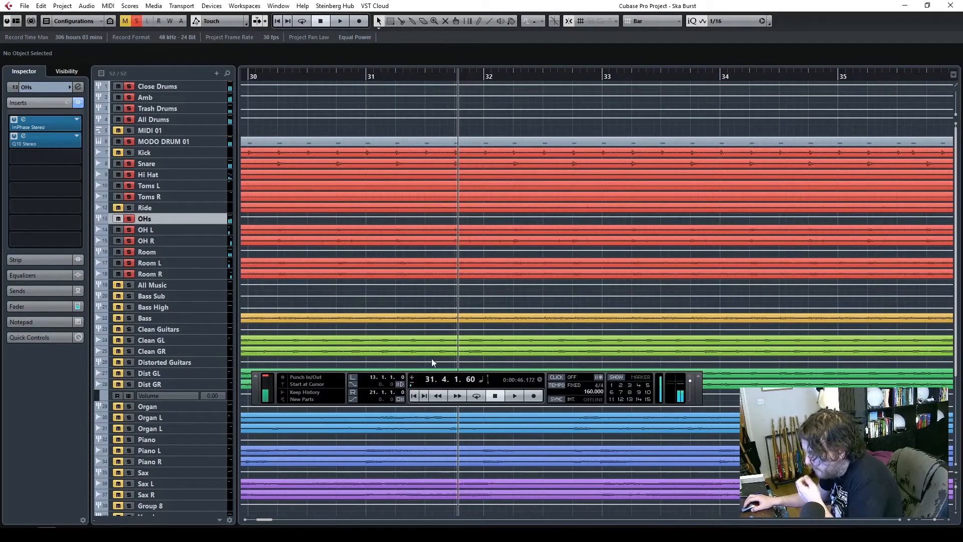
# - Clear all solos and play the full mix from bar 3
pyautogui.click(494, 399)
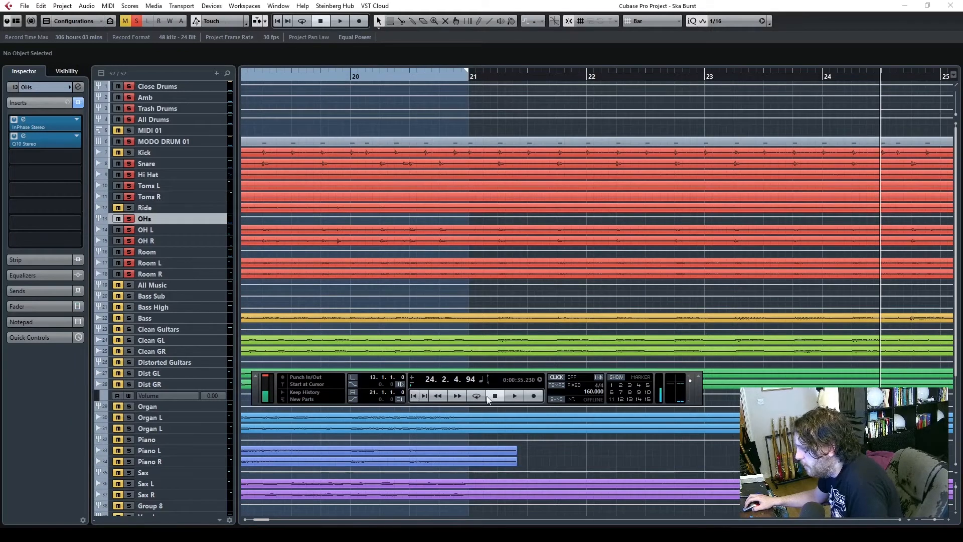
pyautogui.click(137, 22)
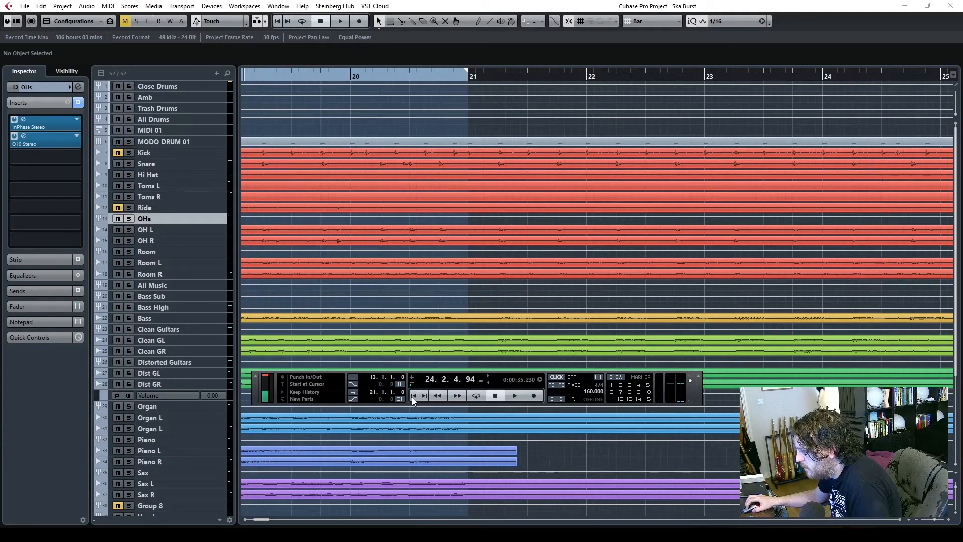
pyautogui.click(413, 396)
pyautogui.click(461, 76)
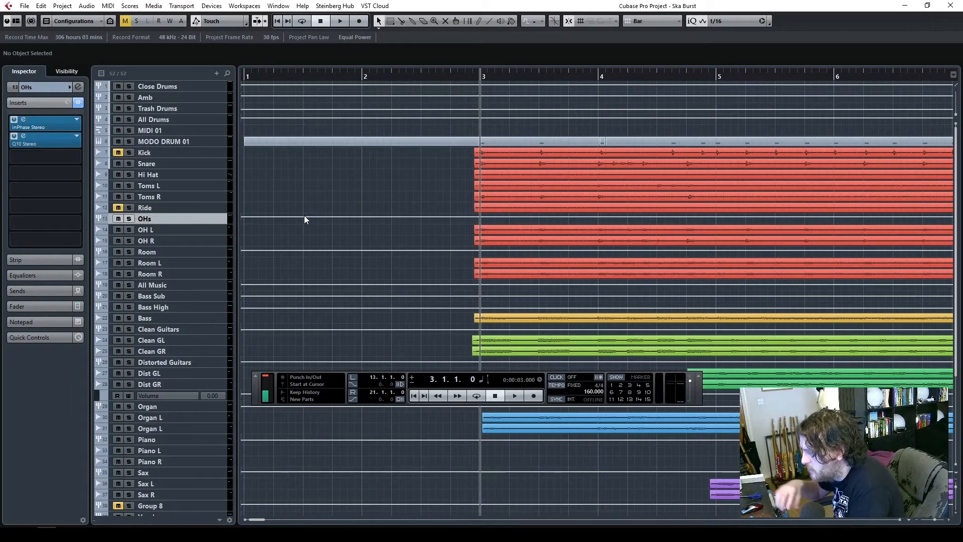
pyautogui.press('space')
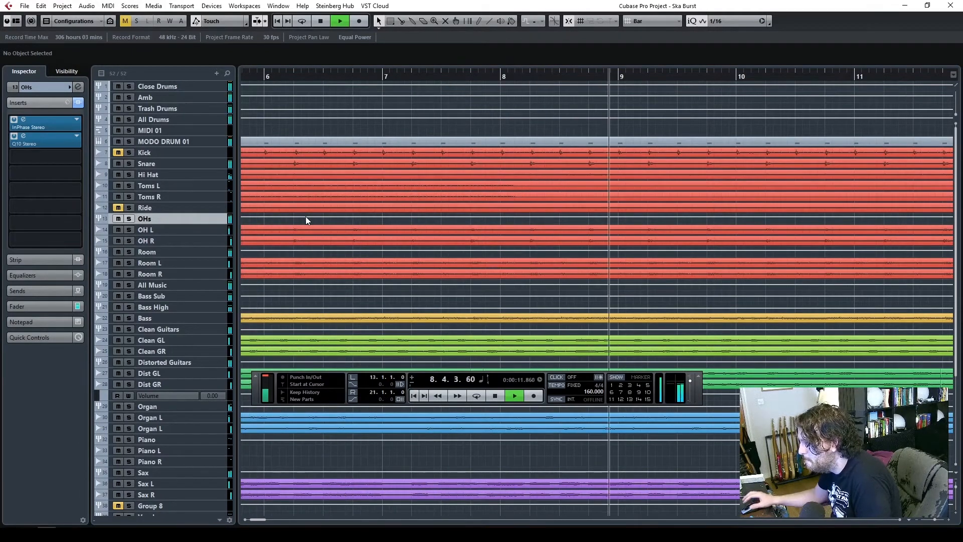
# - Raise the MODO DRUM 01 audio fader to 2.16 dB while the full mix plays
pyautogui.click(213, 141)
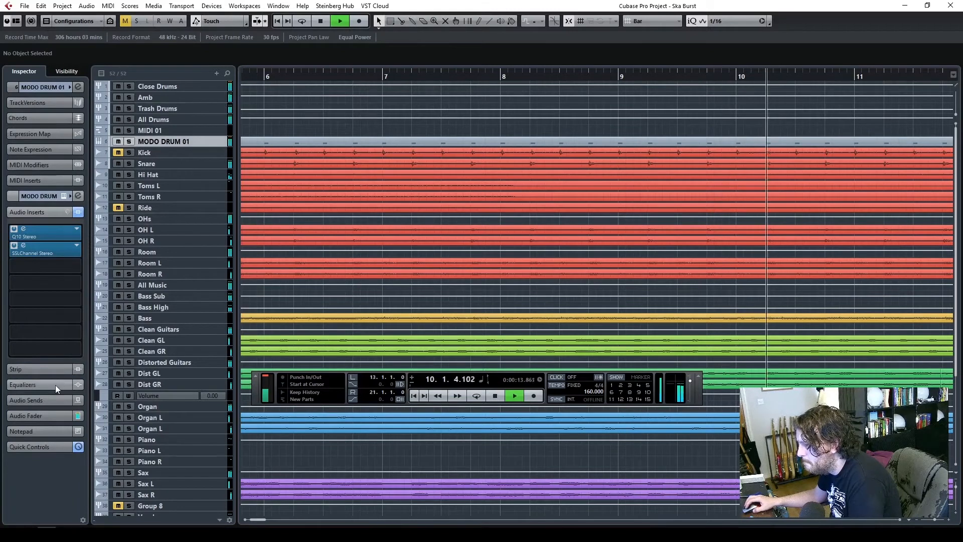
pyautogui.click(43, 415)
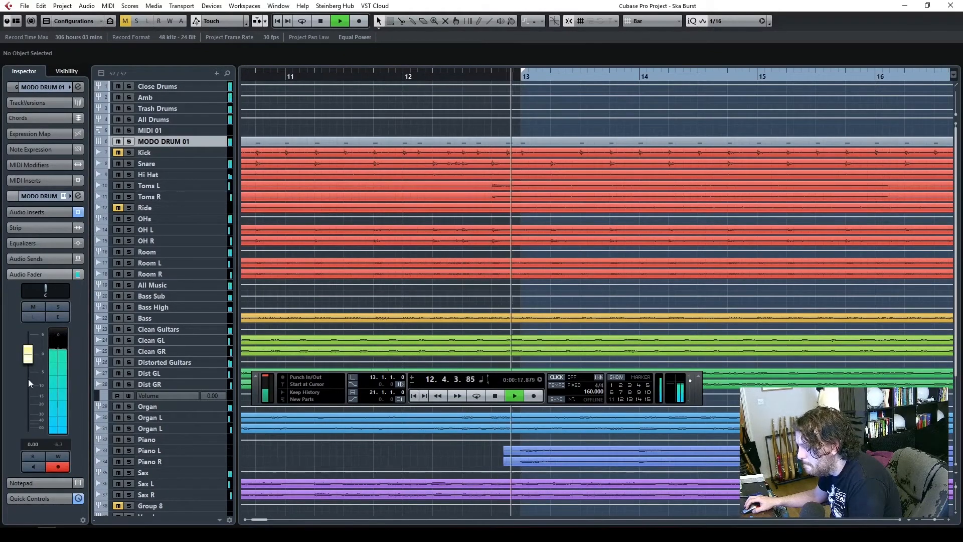
pyautogui.moveTo(32, 363); pyautogui.dragTo(32, 354)
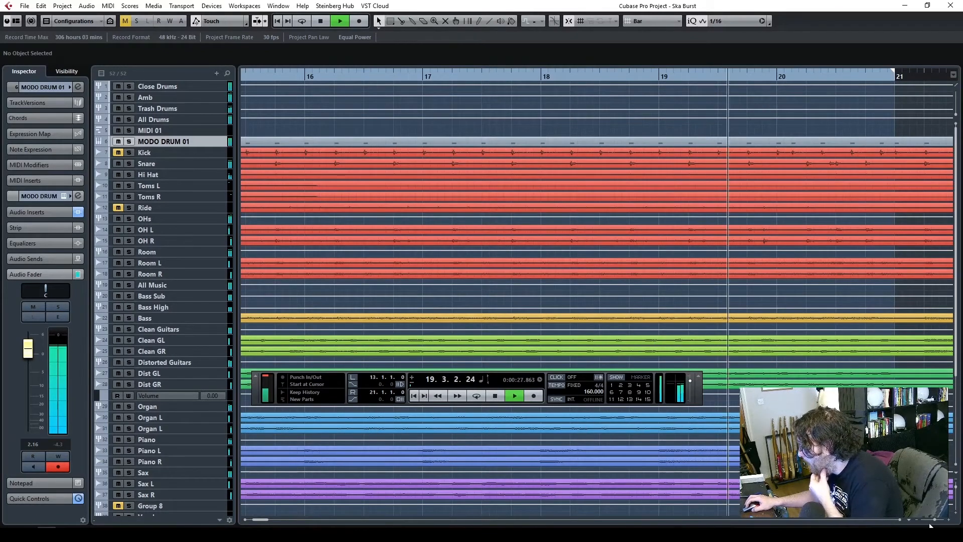
# - Stop playback, select the Stereo Out track, and open its CLA MixDown insert
pyautogui.moveTo(935, 519); pyautogui.dragTo(931, 519)
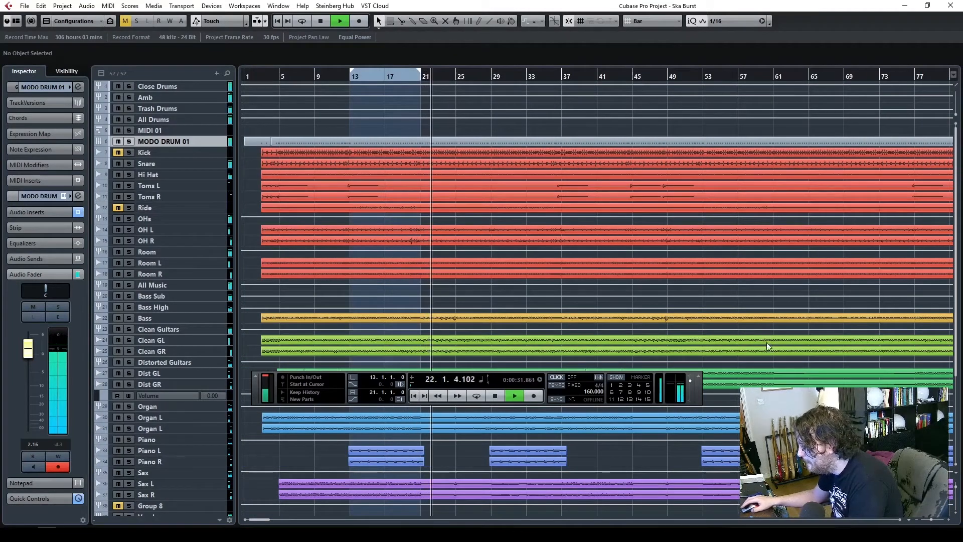
pyautogui.scroll(-5, 767, 351)
pyautogui.moveTo(699, 399); pyautogui.dragTo(717, 196)
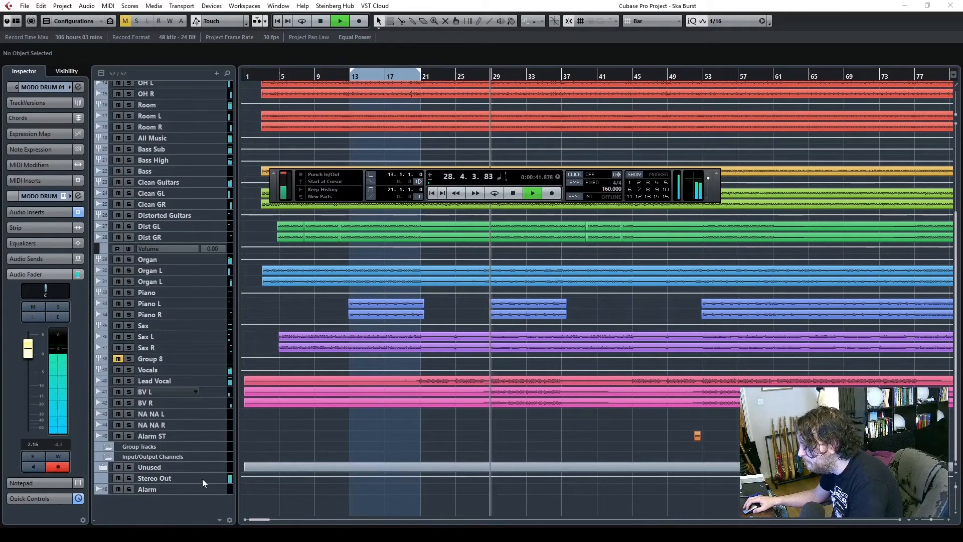
pyautogui.click(513, 194)
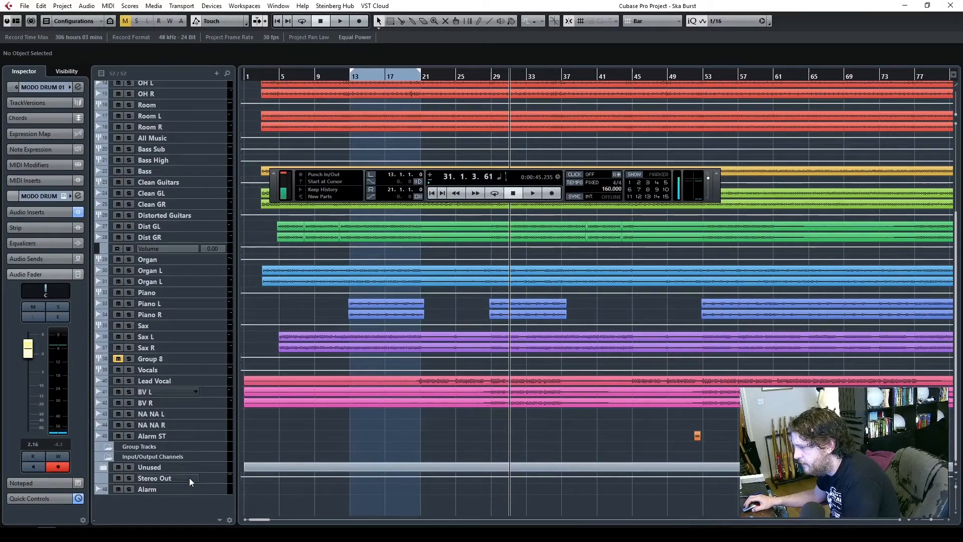
pyautogui.click(217, 477)
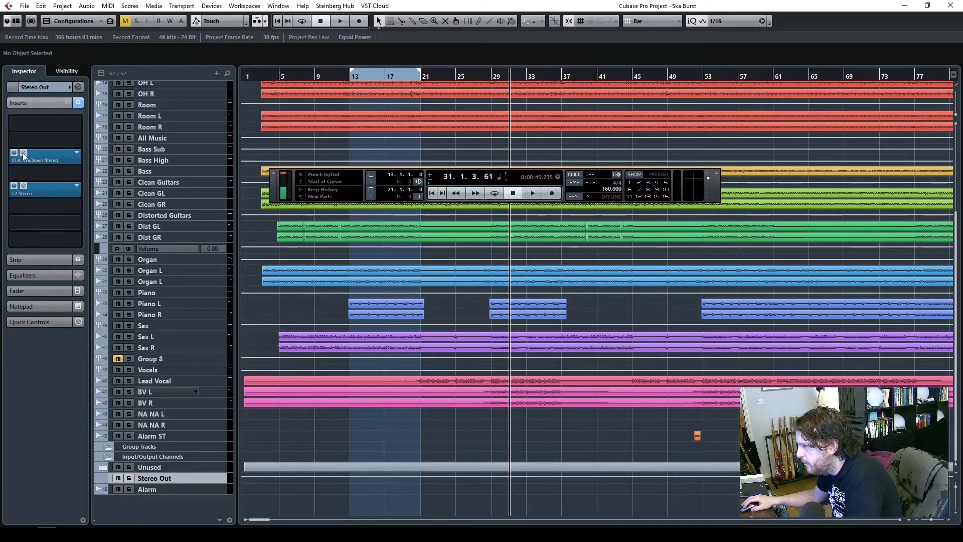
pyautogui.moveTo(445, 157); pyautogui.dragTo(534, 114)
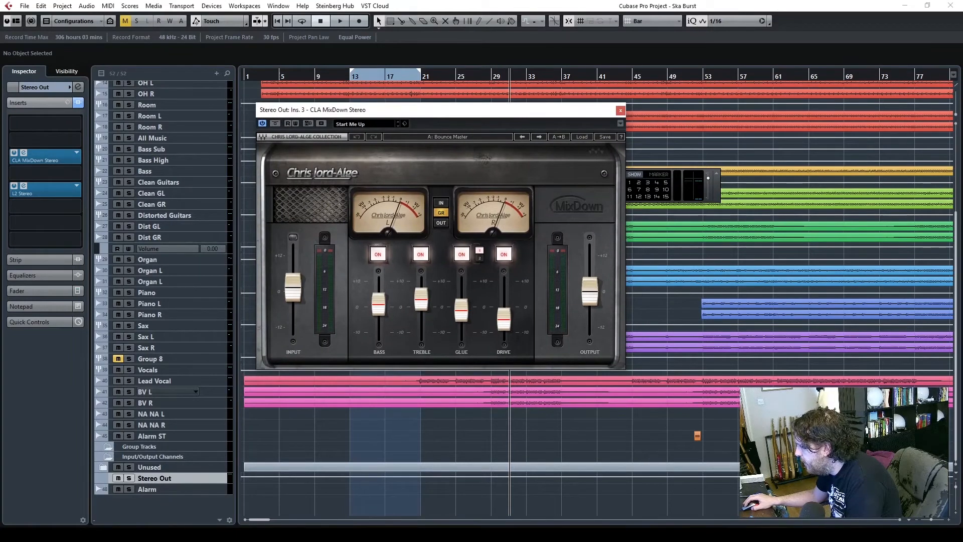
# - Play the mix briefly to check the L2 UltraMaximizer's attenuation on Stereo Out, stop playback, and move the limiter window aside
pyautogui.moveTo(464, 242); pyautogui.dragTo(962, 199)
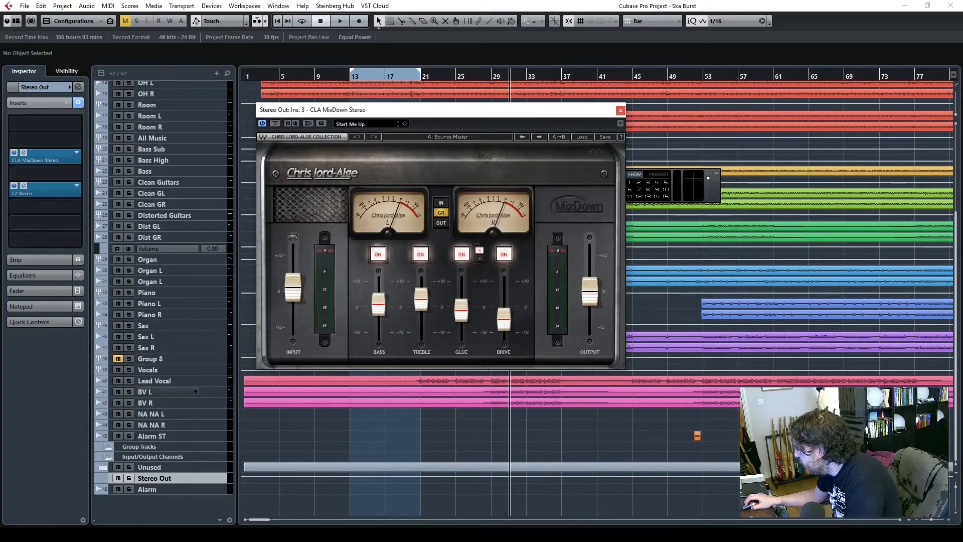
pyautogui.press('space')
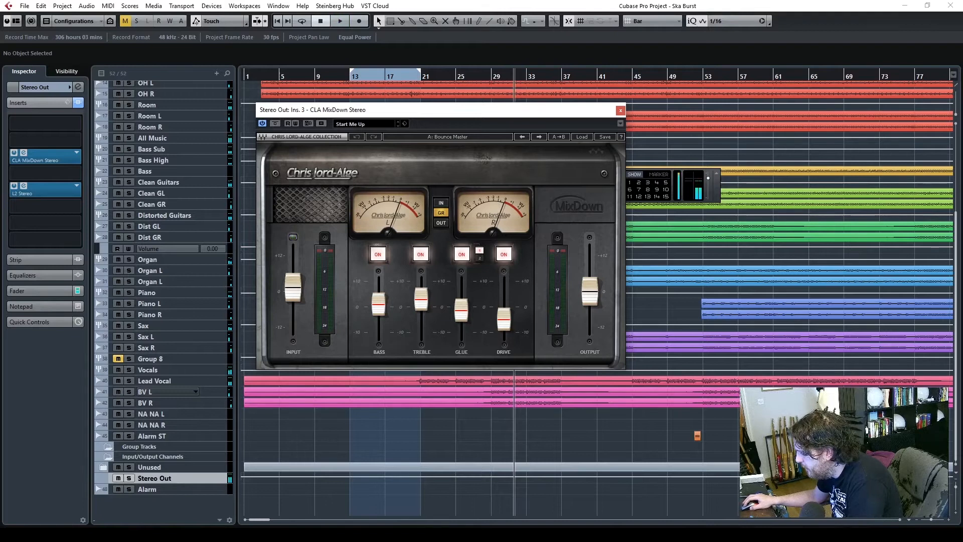
pyautogui.press('space')
pyautogui.moveTo(962, 190); pyautogui.dragTo(464, 172)
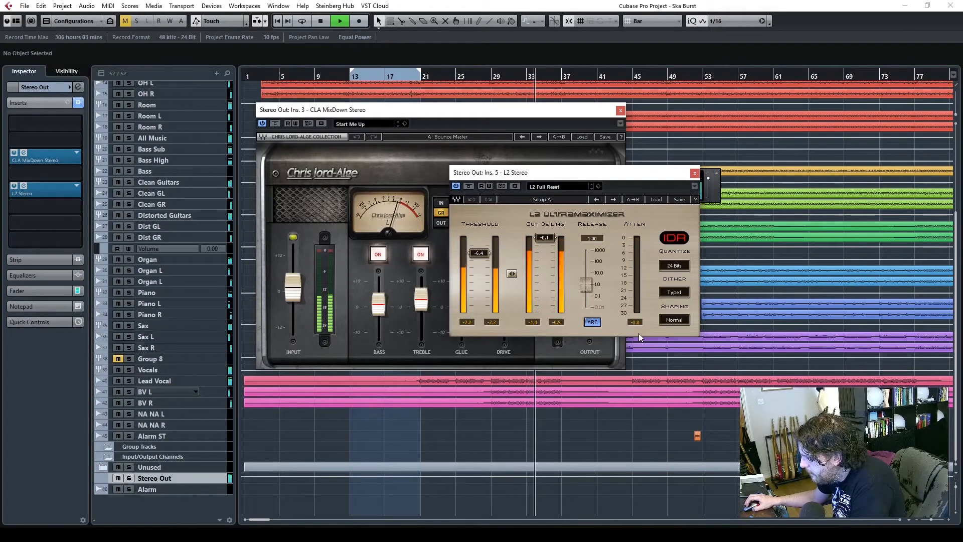
pyautogui.press('space')
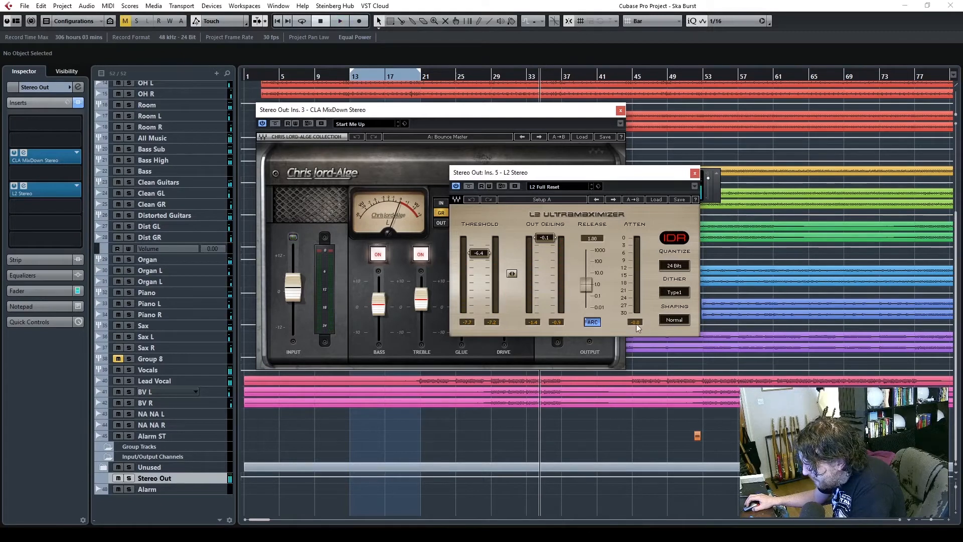
pyautogui.moveTo(596, 173); pyautogui.dragTo(962, 173)
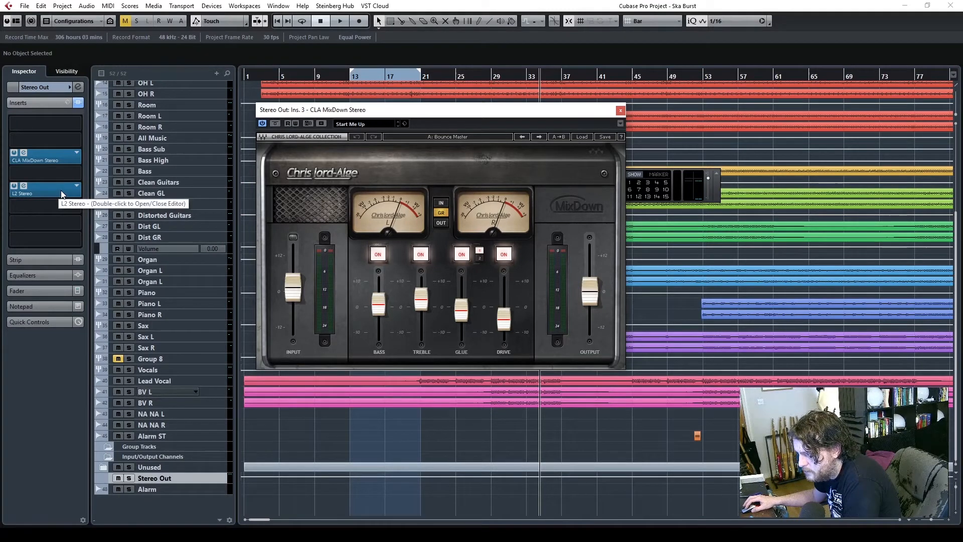
# - Move the L2 limiter to Stereo Out's last insert slot, add StudioEQ directly before it, and close the plug-in windows
pyautogui.moveTo(65, 193); pyautogui.dragTo(62, 243)
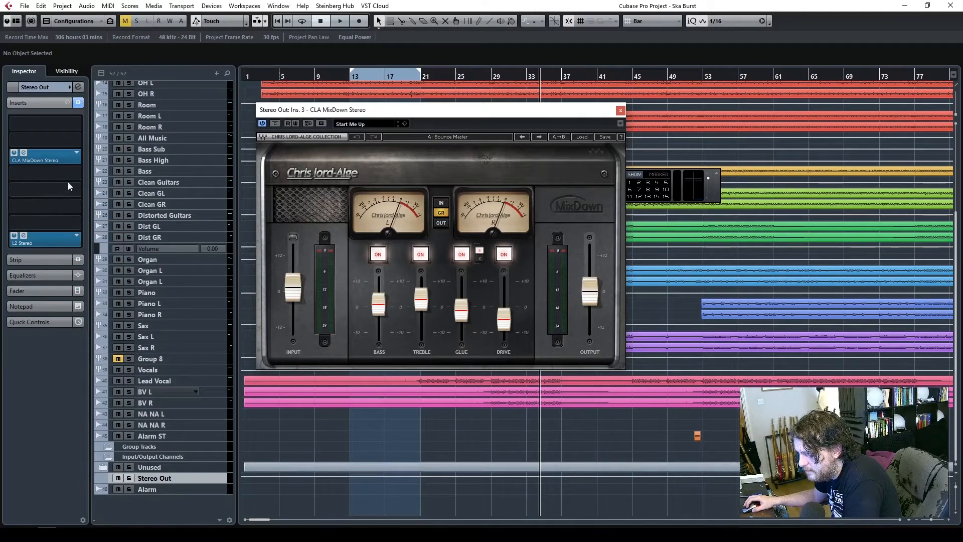
pyautogui.click(76, 224)
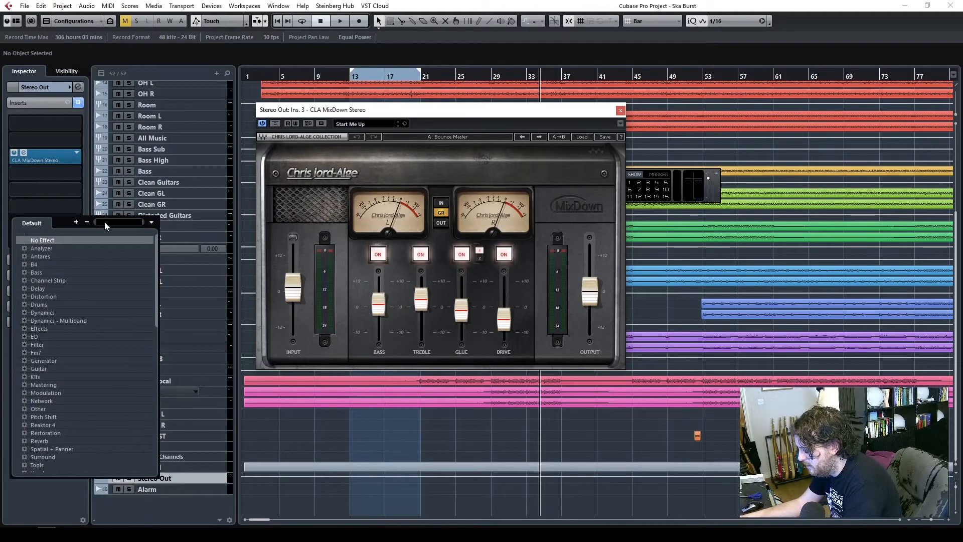
pyautogui.write('stud')
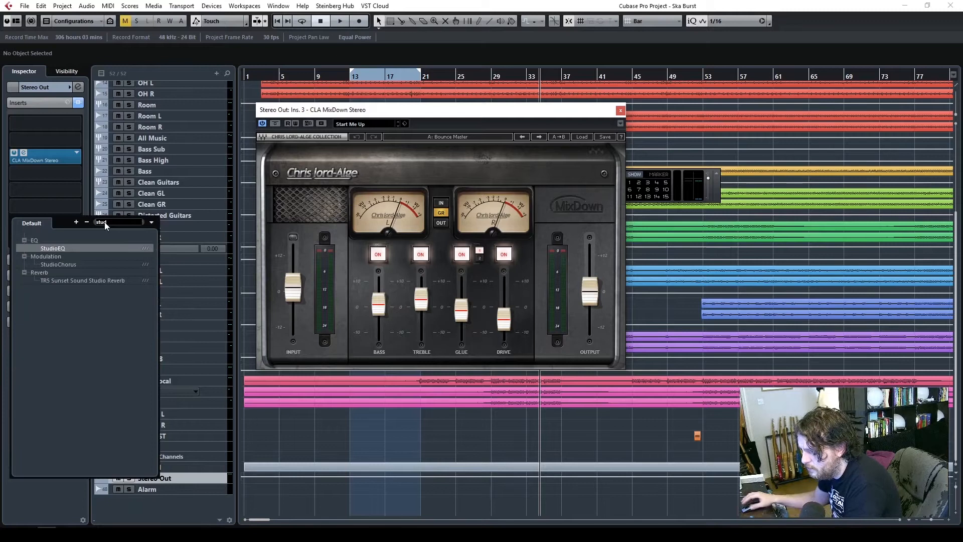
pyautogui.click(45, 249)
pyautogui.moveTo(596, 114); pyautogui.dragTo(277, 114)
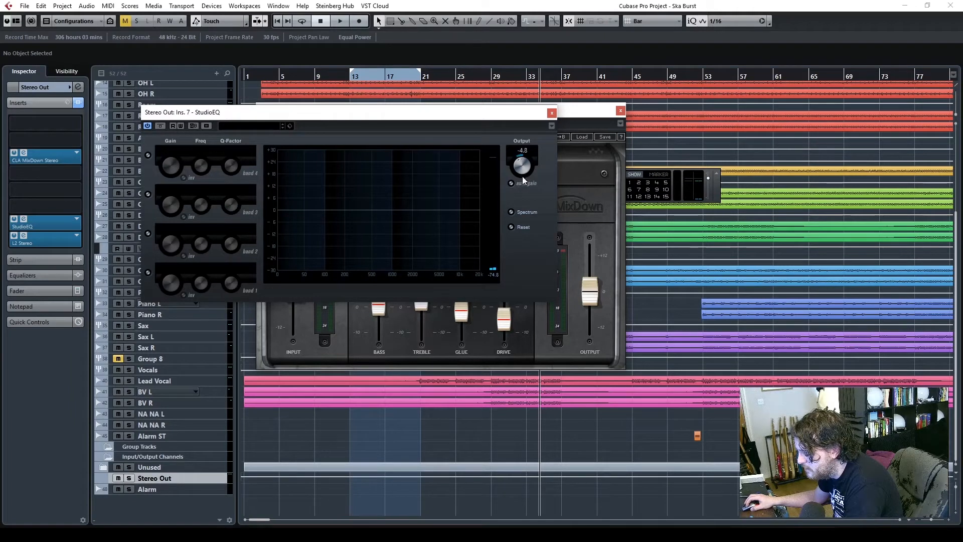
pyautogui.click(551, 113)
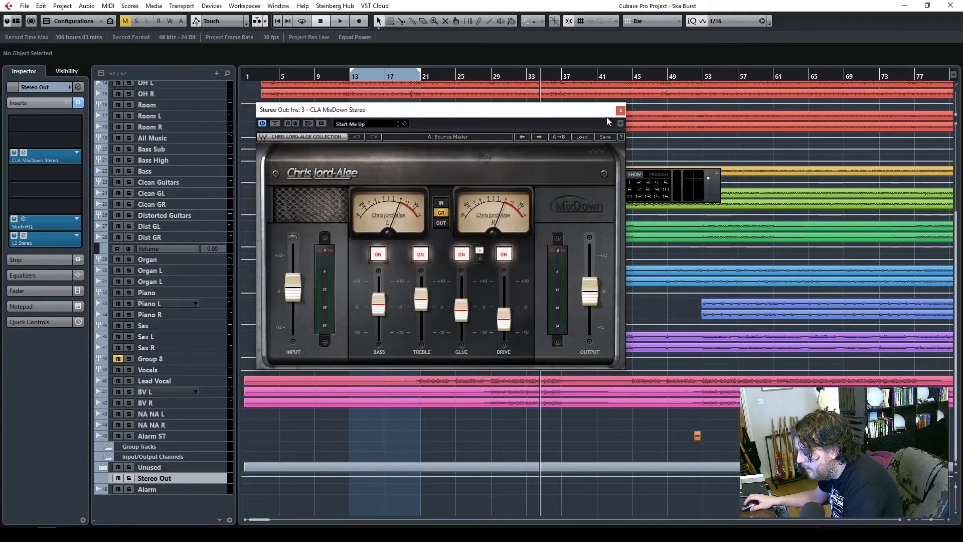
pyautogui.click(619, 110)
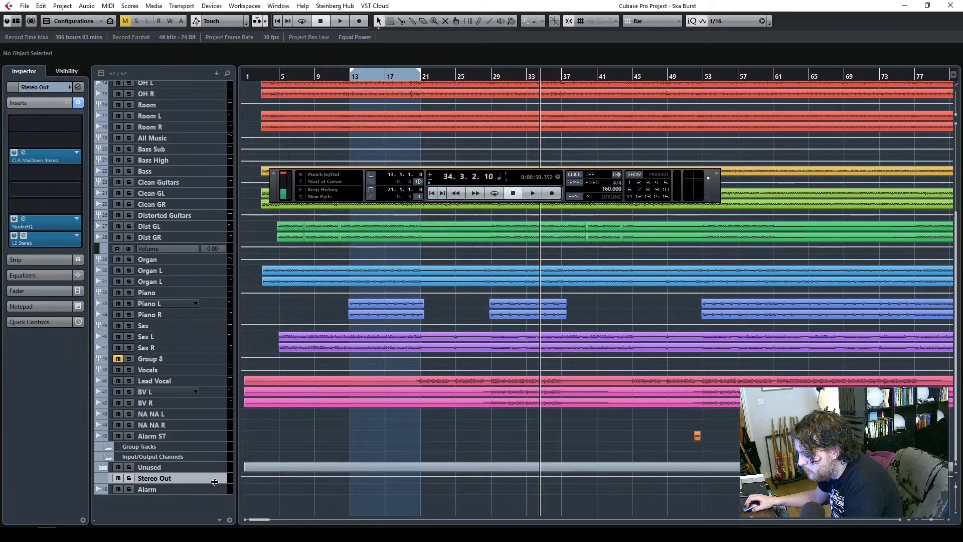
# - Enlarge the Stereo Out track and move it to the beginning of the track list, above Close Drums
pyautogui.moveTo(214, 481); pyautogui.dragTo(215, 522)
pyautogui.scroll(-2, 346, 439)
pyautogui.scroll(8, 256, 467)
pyautogui.scroll(-8, 253, 469)
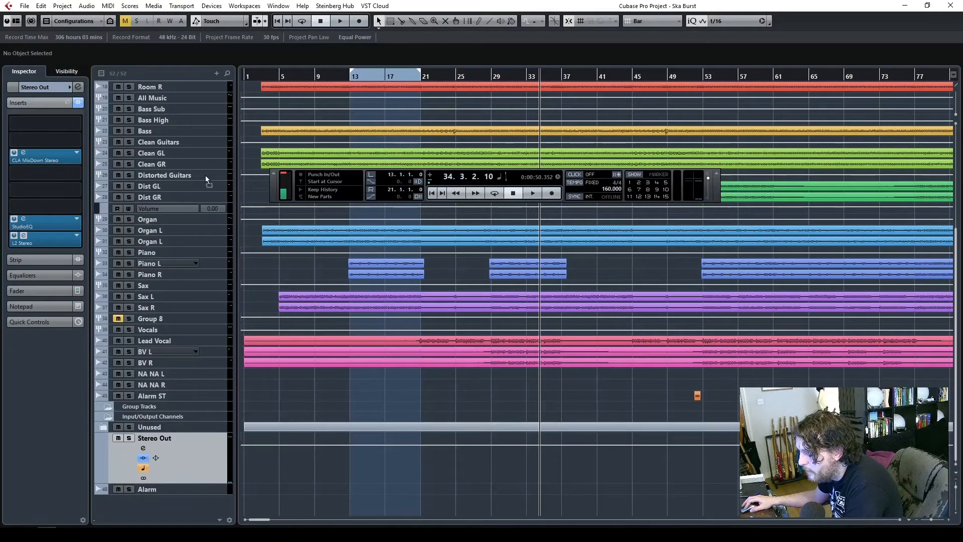
pyautogui.scroll(8, 192, 85)
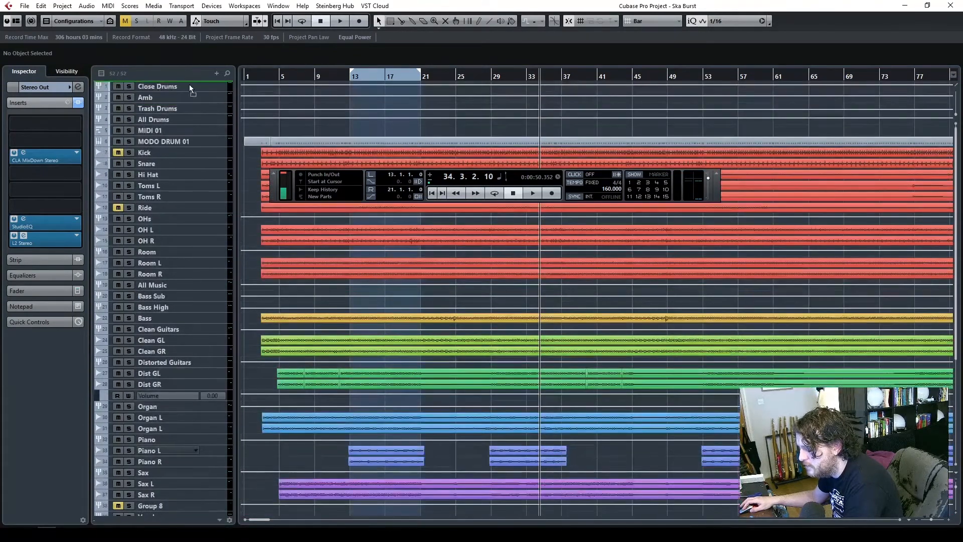
pyautogui.scroll(2, 188, 84)
pyautogui.moveTo(200, 131); pyautogui.dragTo(207, 196)
# - Enable automation reading on Stereo Out and show an enlarged automation lane assigned to StudioEQ's OutputL parameter
pyautogui.click(144, 177)
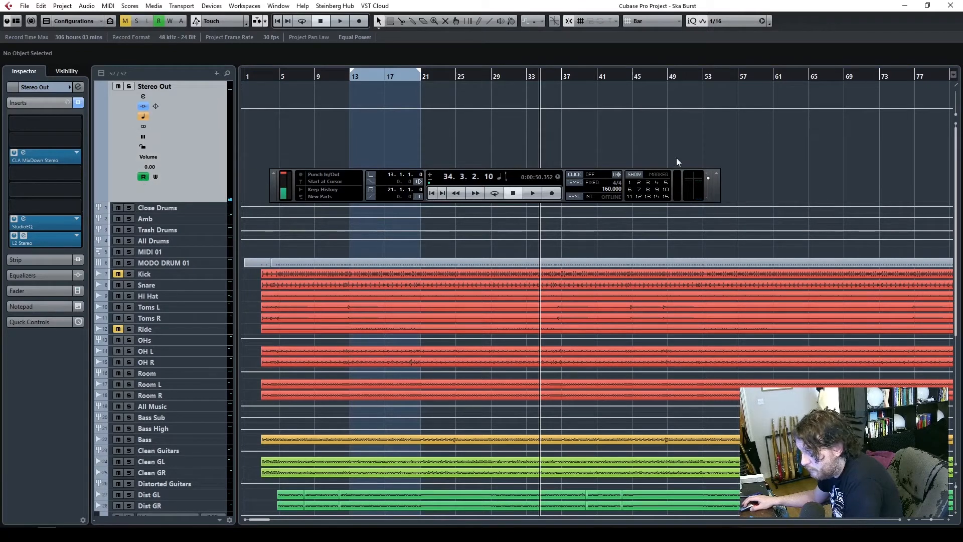
pyautogui.moveTo(708, 186); pyautogui.dragTo(679, 358)
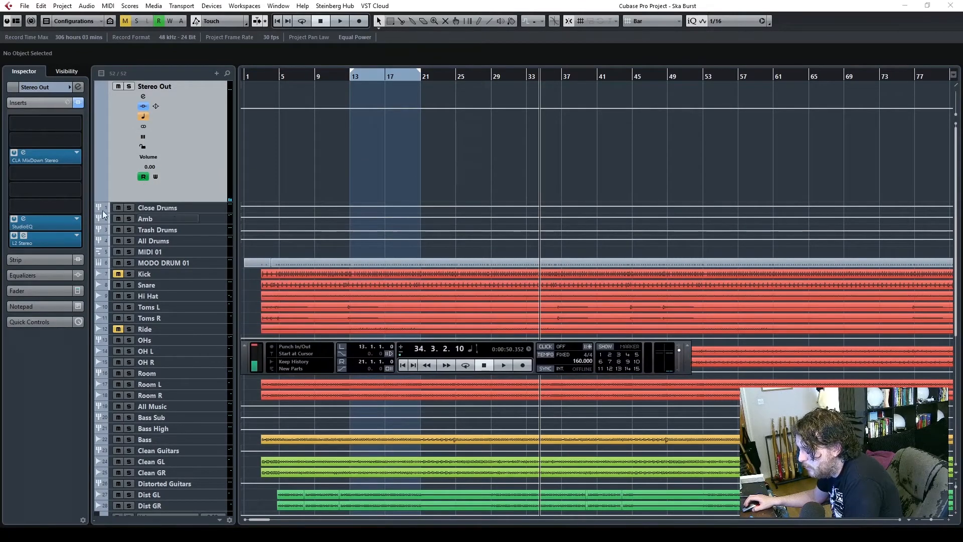
pyautogui.click(98, 197)
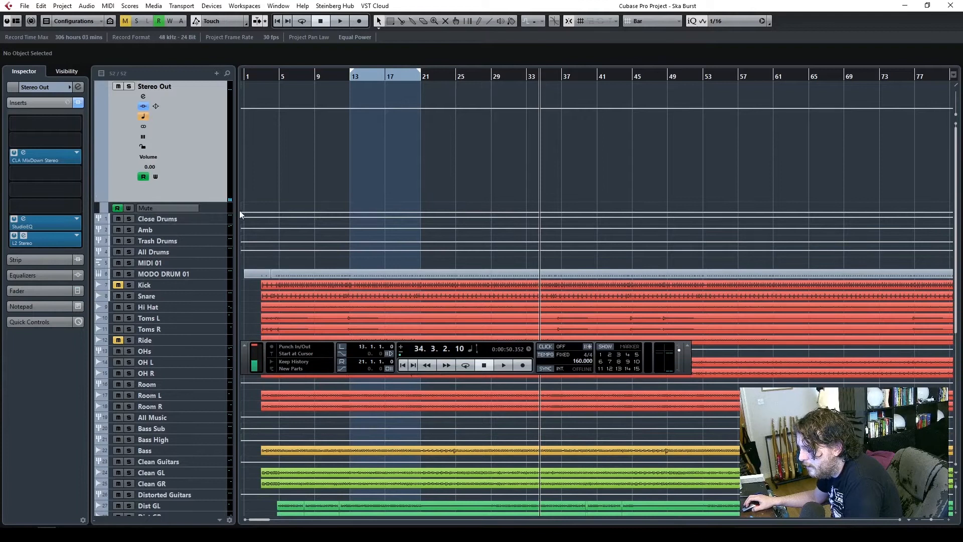
pyautogui.moveTo(224, 211); pyautogui.dragTo(223, 261)
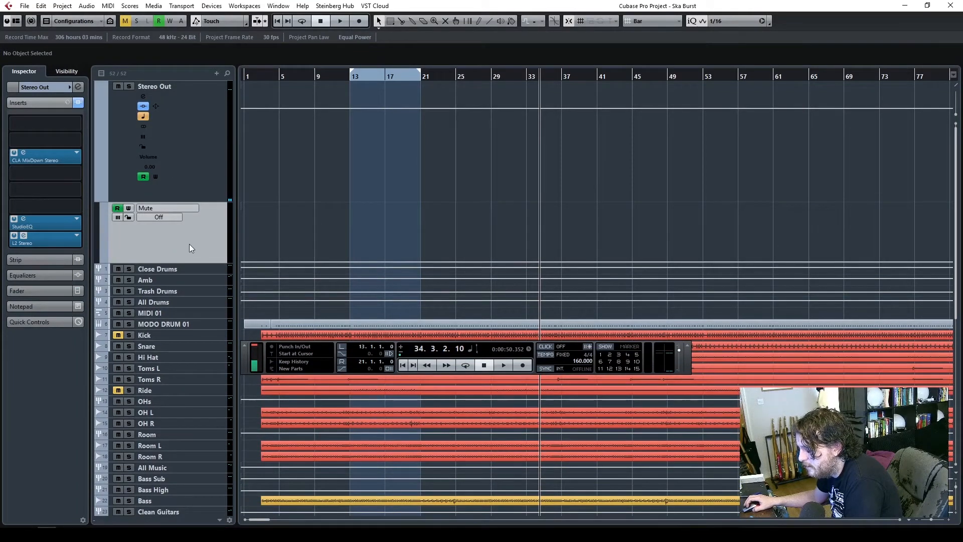
pyautogui.click(155, 207)
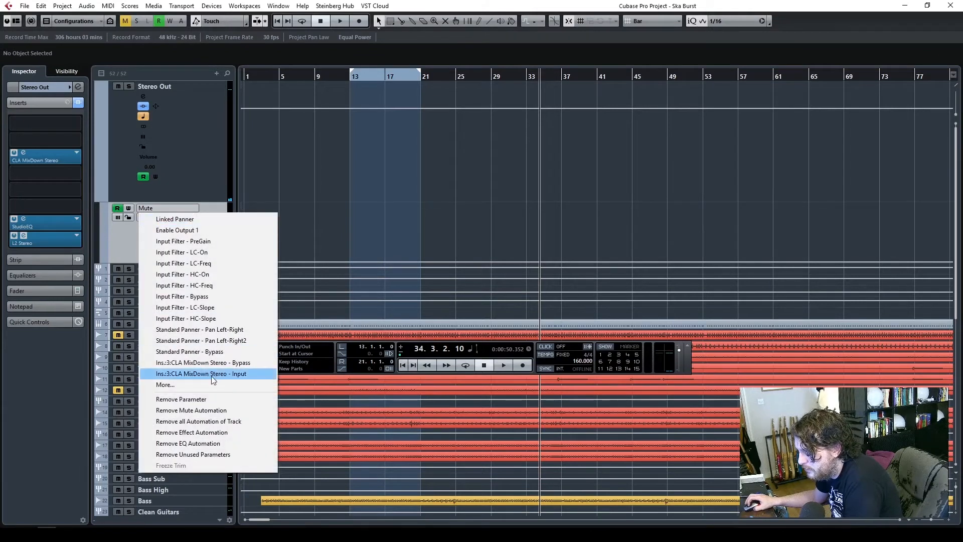
pyautogui.click(176, 384)
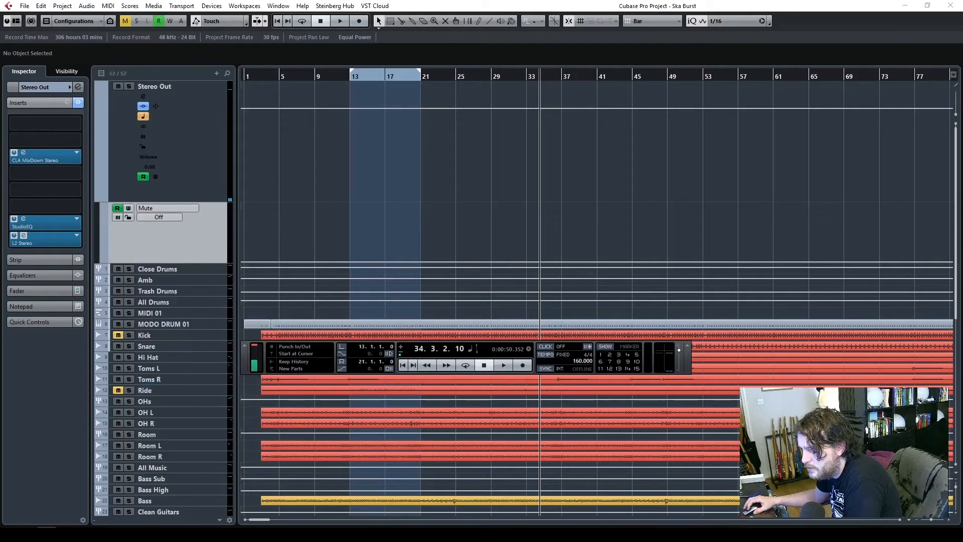
pyautogui.click(370, 175)
pyautogui.click(380, 191)
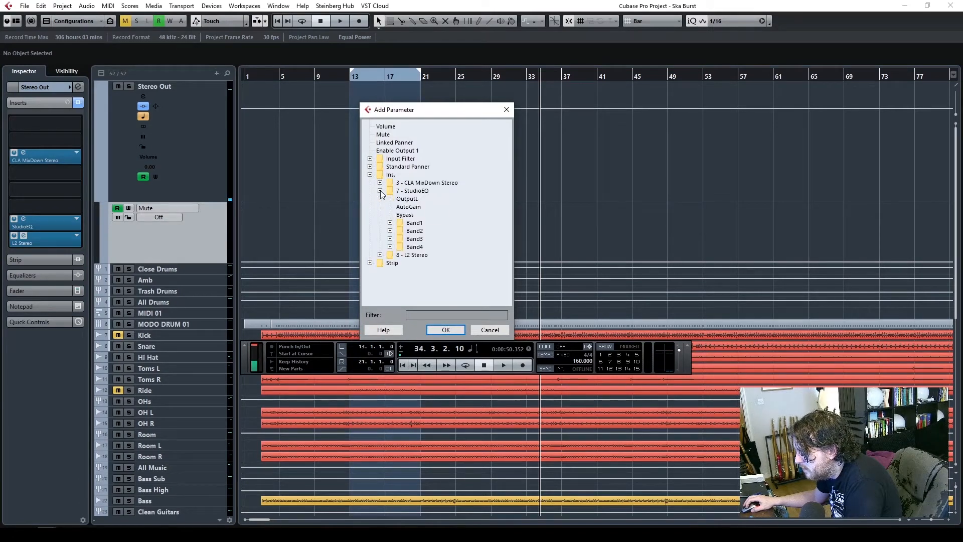
pyautogui.doubleClick(409, 199)
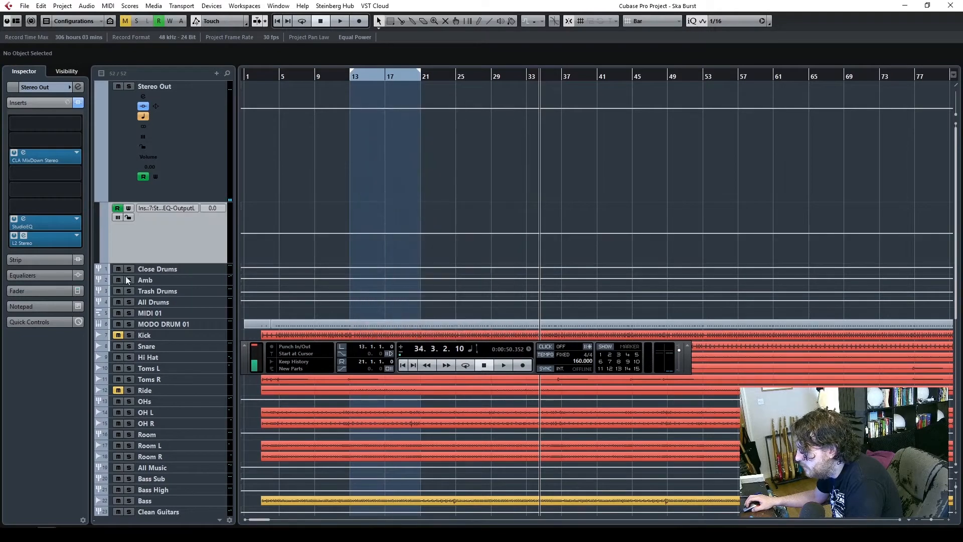
# - Open the StudioEQ insert, try its OutputL automation at -16.9, and return the output to 0.0
pyautogui.click(23, 221)
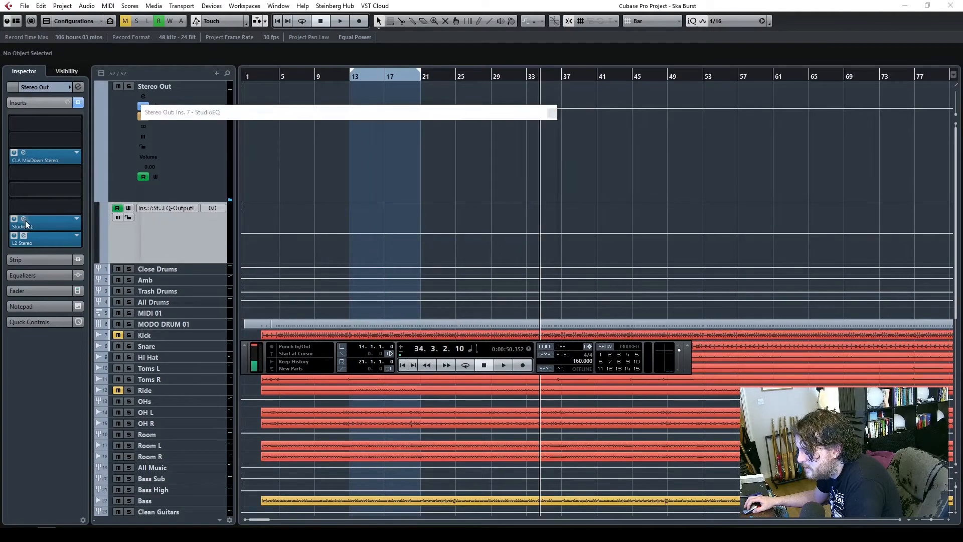
pyautogui.moveTo(363, 121); pyautogui.dragTo(653, 97)
pyautogui.moveTo(264, 233); pyautogui.dragTo(268, 260)
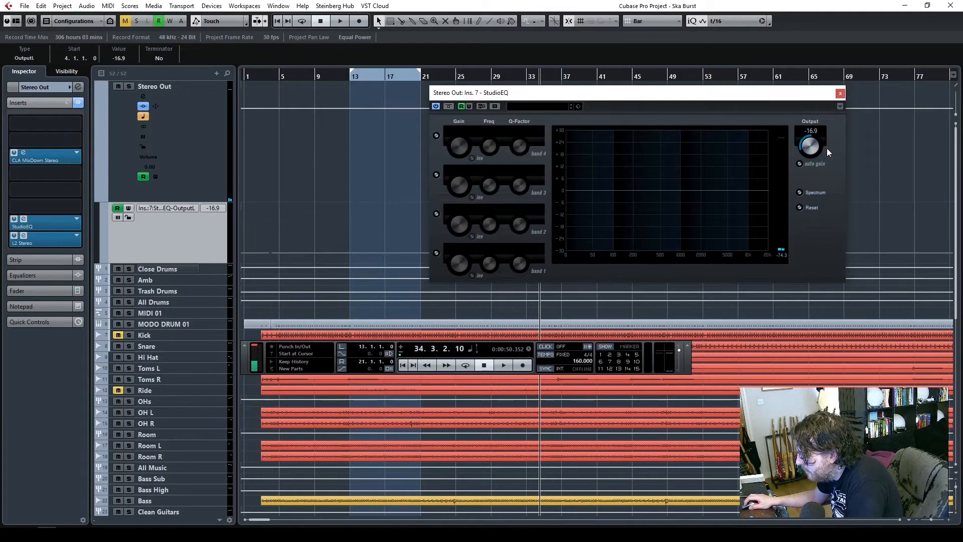
pyautogui.click(282, 253)
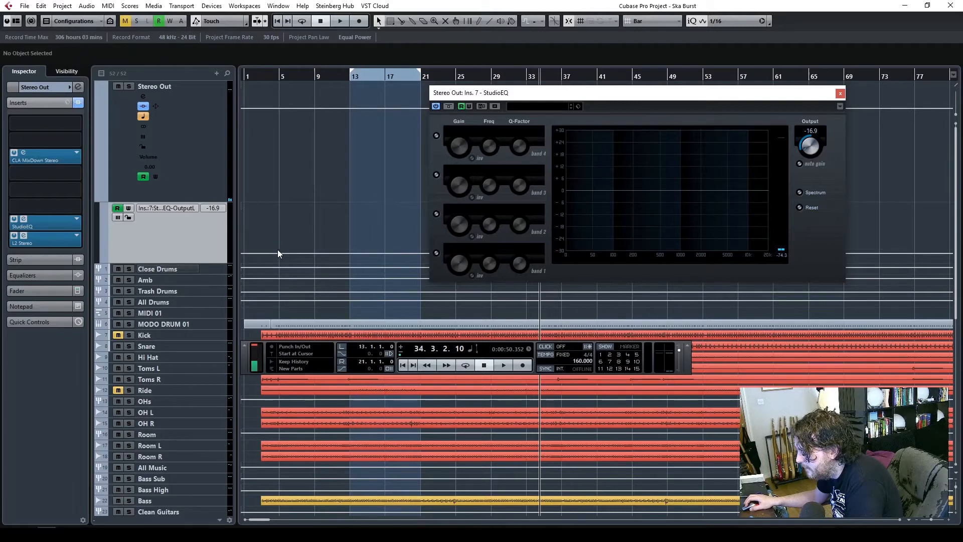
pyautogui.keyDown('ctrl'); pyautogui.click(810, 147); pyautogui.keyUp('ctrl')
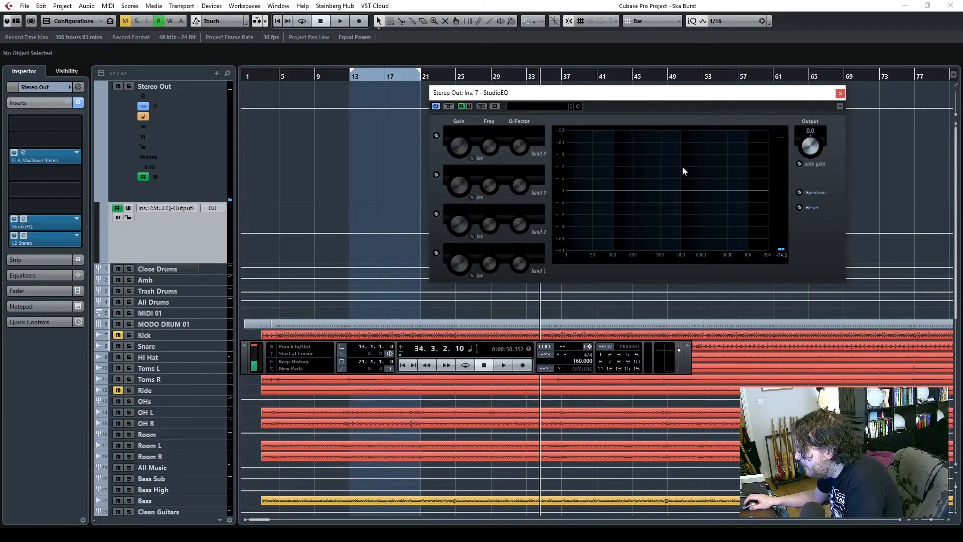
pyautogui.moveTo(813, 97)
pyautogui.mouseDown()
pyautogui.moveTo(821, 129)
pyautogui.moveTo(819, 107)
pyautogui.mouseUp()
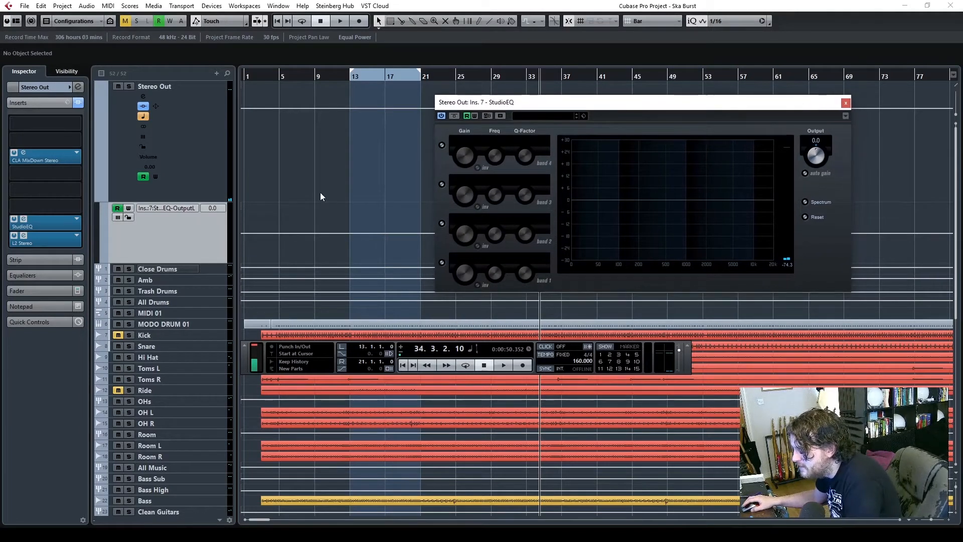
# - Play the mix from bar 3 and from around bar 20 to locate the lead vocal's entry
pyautogui.click(264, 77)
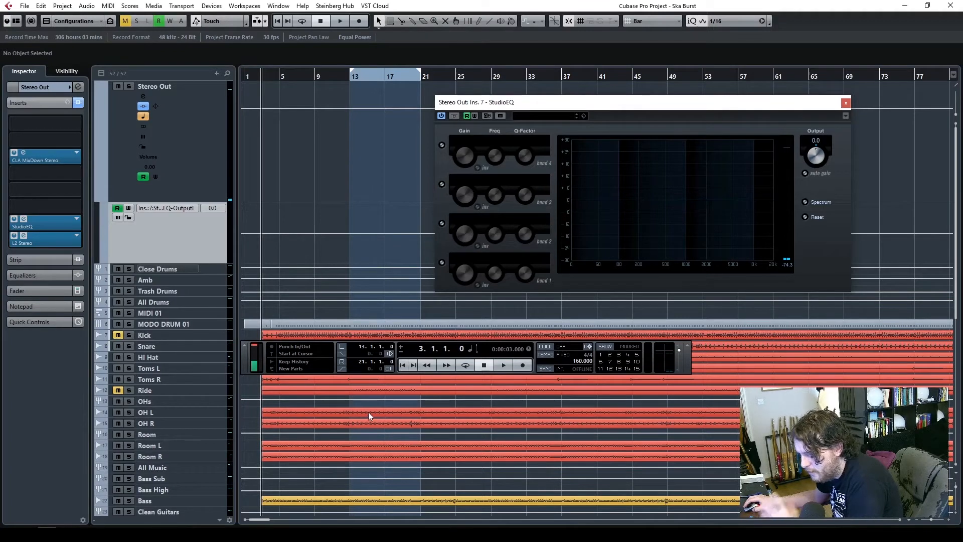
pyautogui.scroll(-8, 409, 434)
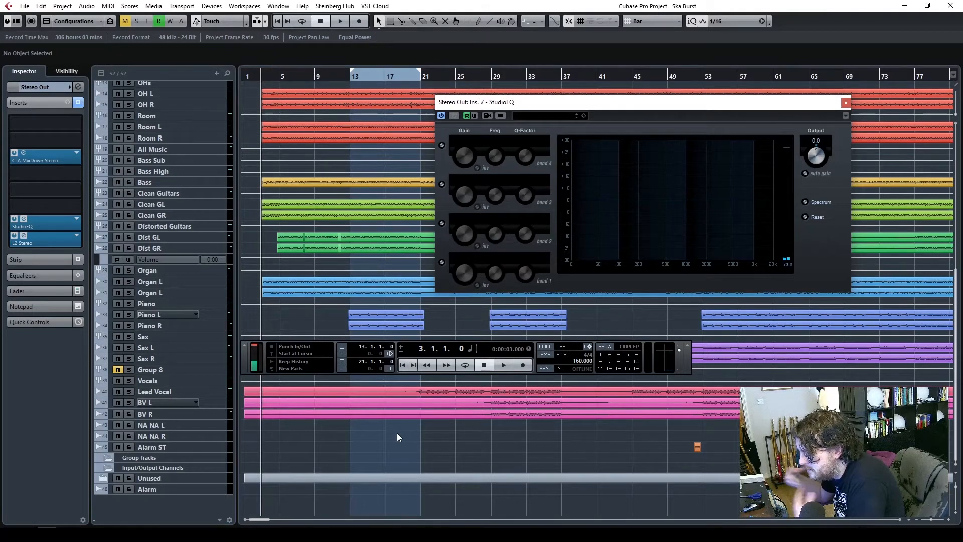
pyautogui.moveTo(573, 107); pyautogui.dragTo(626, 133)
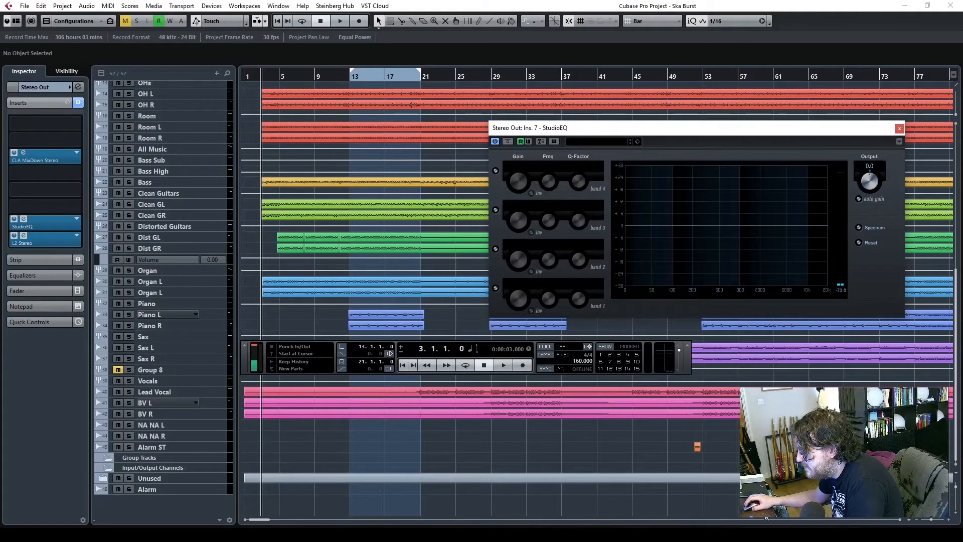
pyautogui.click(950, 521)
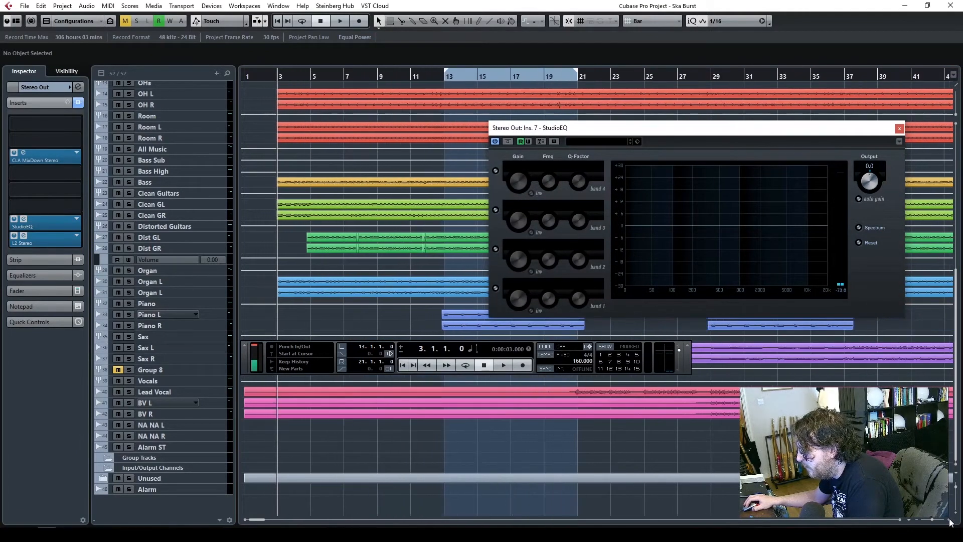
pyautogui.press('space')
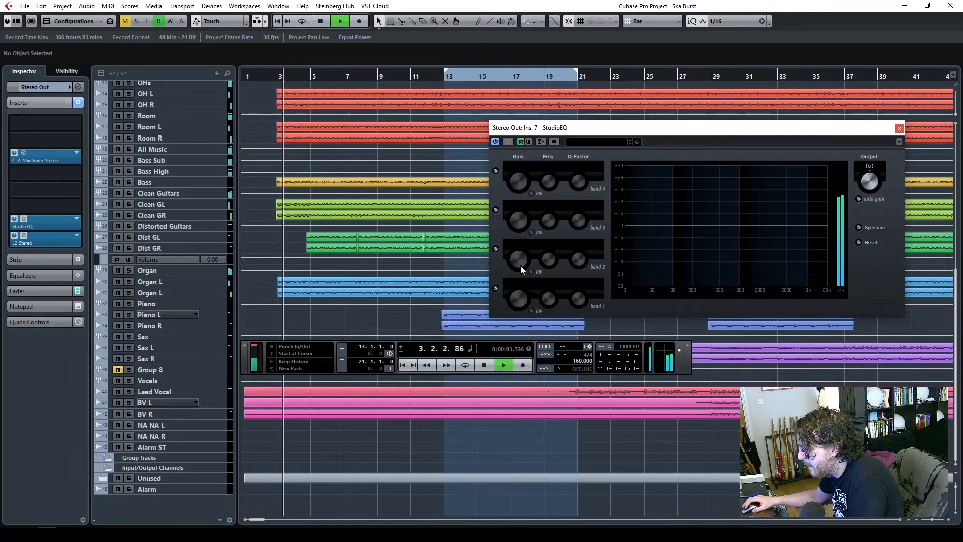
pyautogui.moveTo(720, 130); pyautogui.dragTo(571, 126)
pyautogui.press('space')
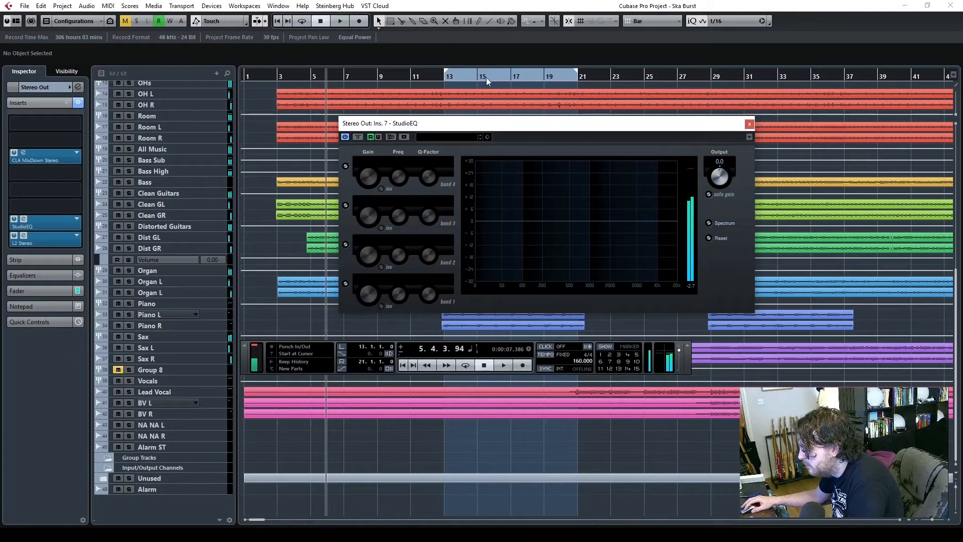
pyautogui.click(562, 74)
pyautogui.press('space')
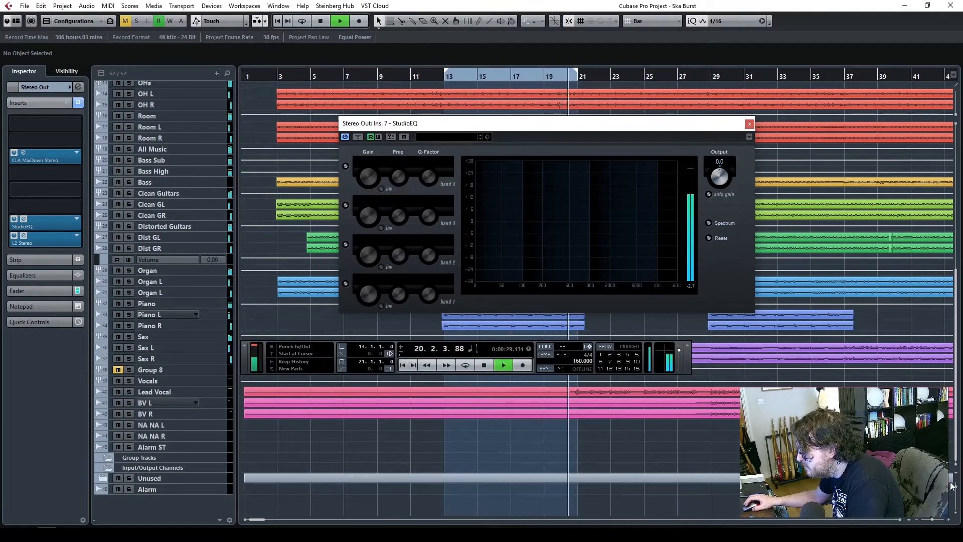
pyautogui.press('space')
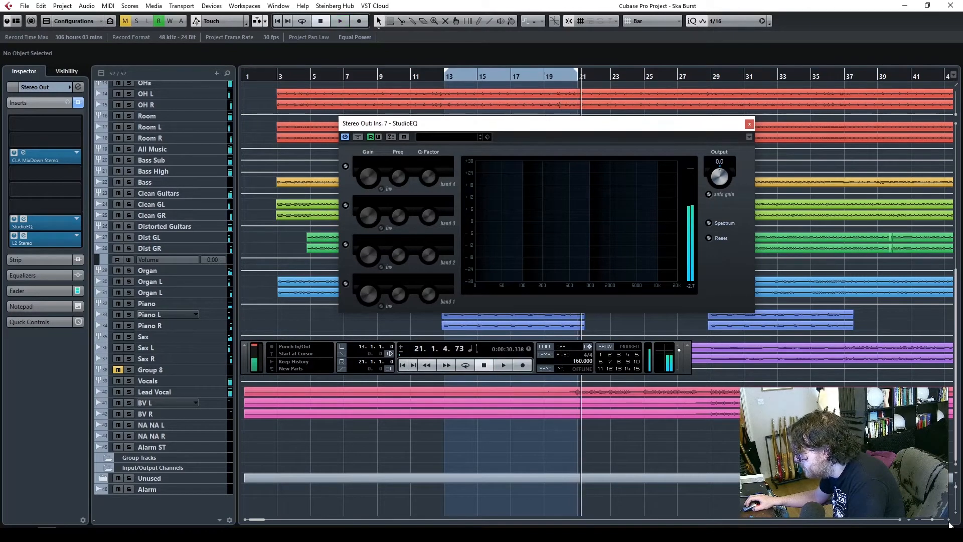
# - Examine the transition into bar 21 up close, playing it twice from just before bar 20 with the StudioEQ window moved clear of the automation
pyautogui.press('h')
pyautogui.press('h')
pyautogui.press('h')
pyautogui.press('h')
pyautogui.click(493, 74)
pyautogui.press('space')
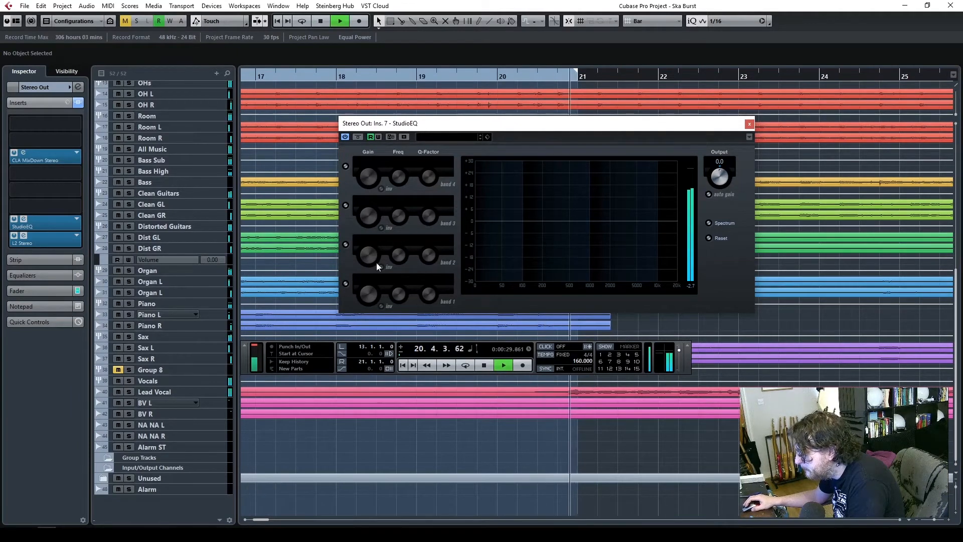
pyautogui.press('space')
pyautogui.scroll(10, 869, 374)
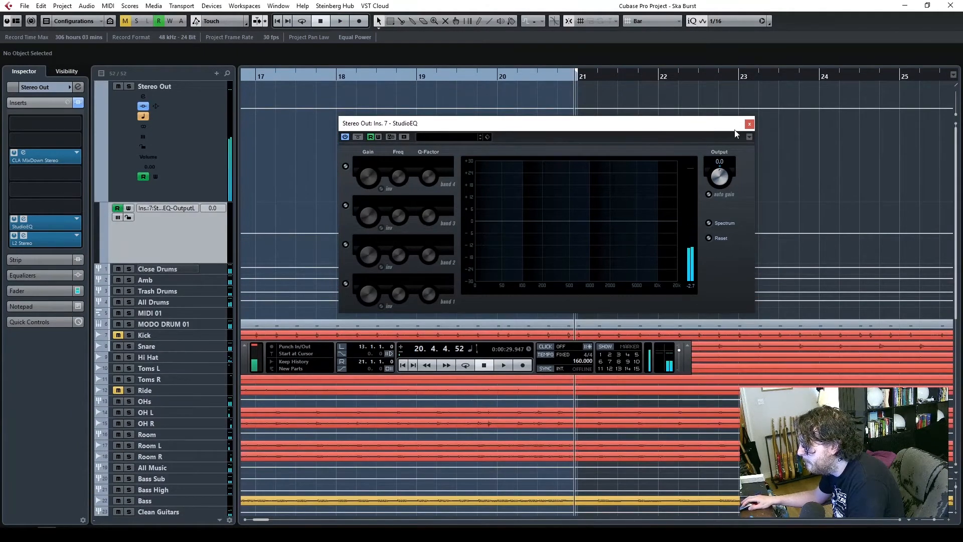
pyautogui.moveTo(707, 125); pyautogui.dragTo(591, 302)
pyautogui.click(497, 76)
pyautogui.press('space')
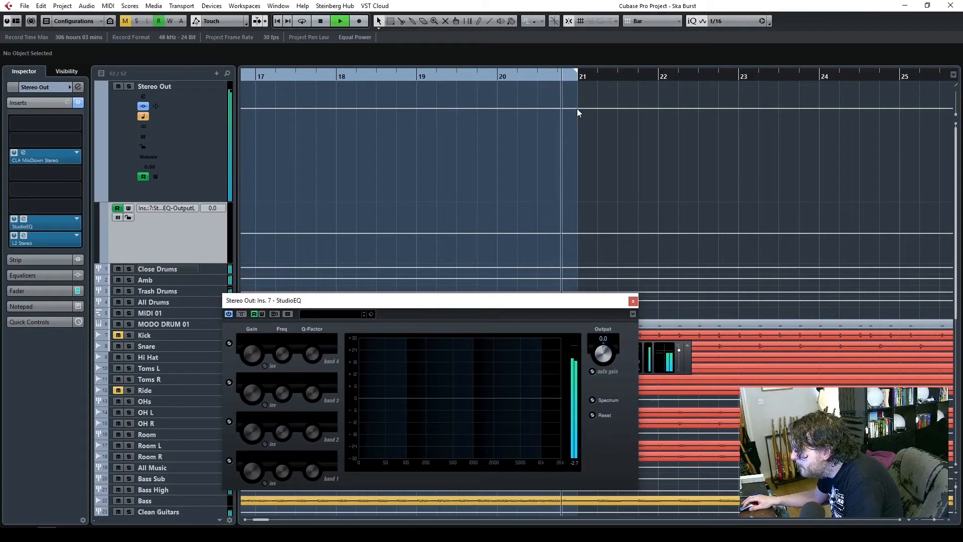
pyautogui.press('space')
# - Try lowering Stereo Out's volume automation to -2.06 from bar 21, and delete the automation points
pyautogui.click(578, 108)
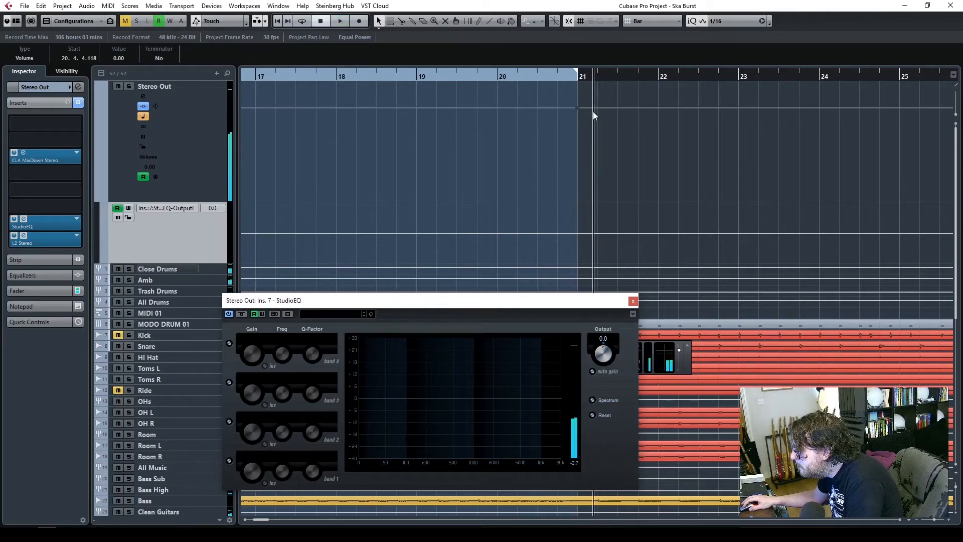
pyautogui.moveTo(591, 108); pyautogui.dragTo(579, 120)
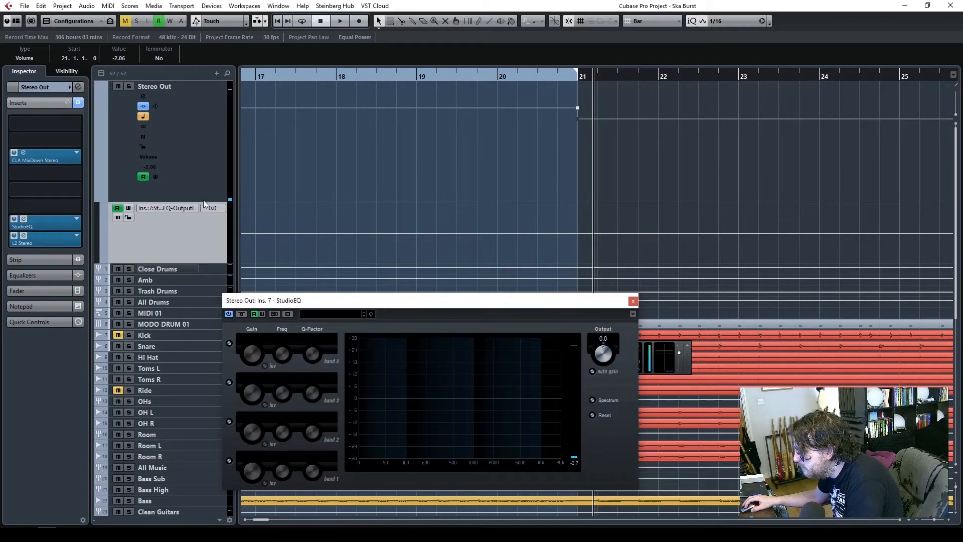
pyautogui.press('Delete')
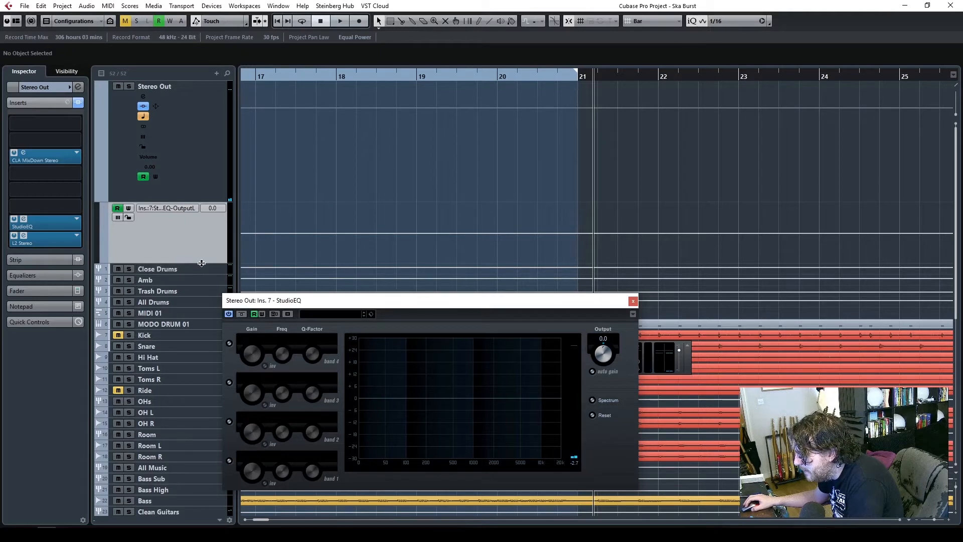
# - Enlarge the StudioEQ OutputL automation lane and lower the output to -2.1 from bar 21
pyautogui.moveTo(202, 263); pyautogui.dragTo(201, 333)
pyautogui.moveTo(492, 306); pyautogui.dragTo(471, 347)
pyautogui.click(578, 267)
pyautogui.moveTo(578, 267)
pyautogui.mouseDown()
pyautogui.moveTo(579, 292)
pyautogui.moveTo(577, 274)
pyautogui.mouseUp()
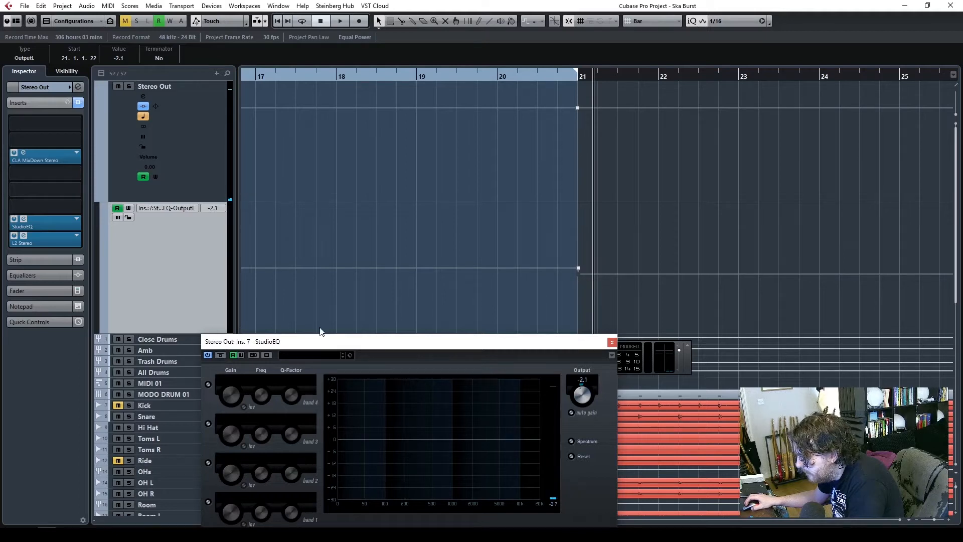
pyautogui.moveTo(430, 344); pyautogui.dragTo(474, 332)
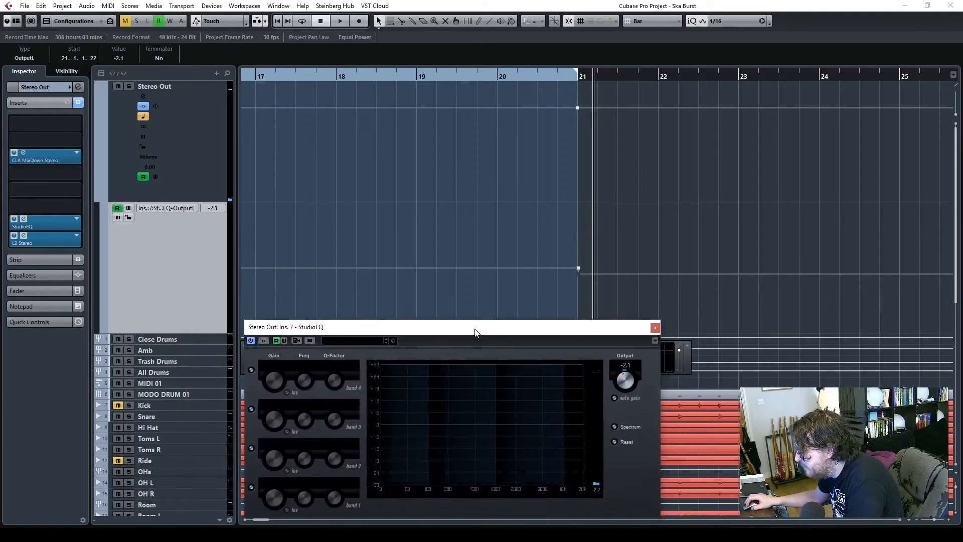
# - Play the lowered section from just before bar 18, and raise the OutputL automation to -0.9 from bar 29
pyautogui.doubleClick(308, 76)
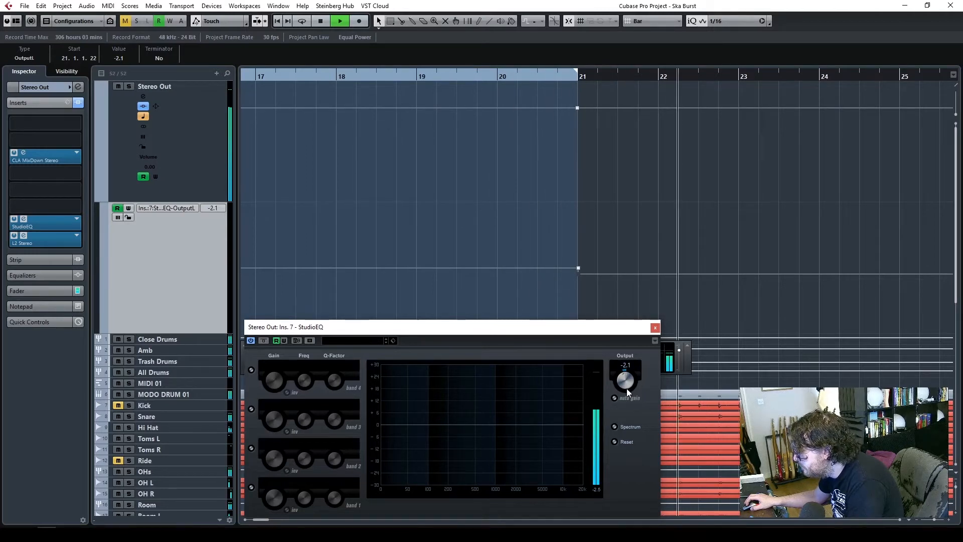
pyautogui.moveTo(567, 329); pyautogui.dragTo(563, 316)
pyautogui.moveTo(259, 519); pyautogui.dragTo(262, 520)
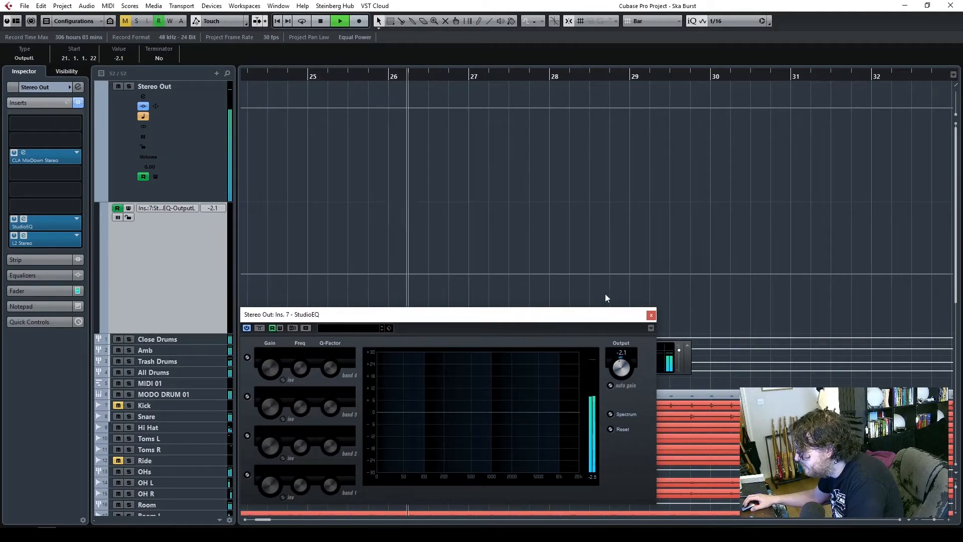
pyautogui.press('space')
pyautogui.moveTo(622, 74); pyautogui.dragTo(550, 76)
pyautogui.click(628, 274)
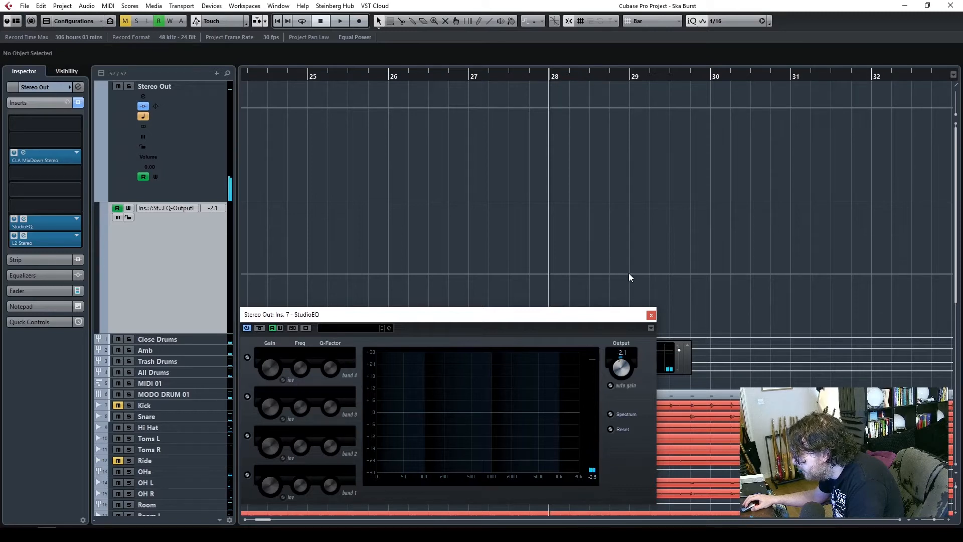
pyautogui.moveTo(636, 273)
pyautogui.mouseDown()
pyautogui.moveTo(631, 264)
pyautogui.moveTo(630, 272)
pyautogui.mouseUp()
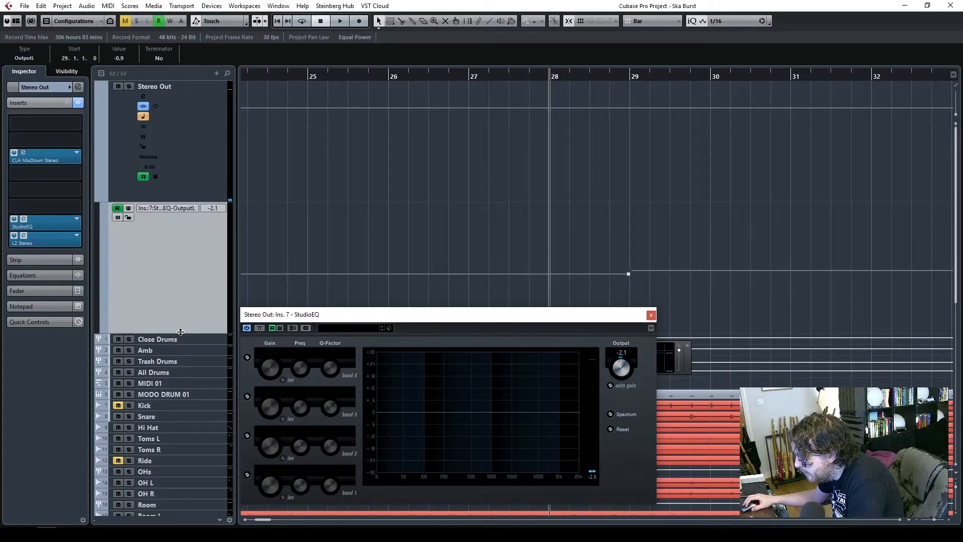
# - Make the OutputL lane taller and Stereo Out shorter, and refine the bar 29 automation into a vertical step up to -1.0
pyautogui.moveTo(182, 332); pyautogui.dragTo(182, 494)
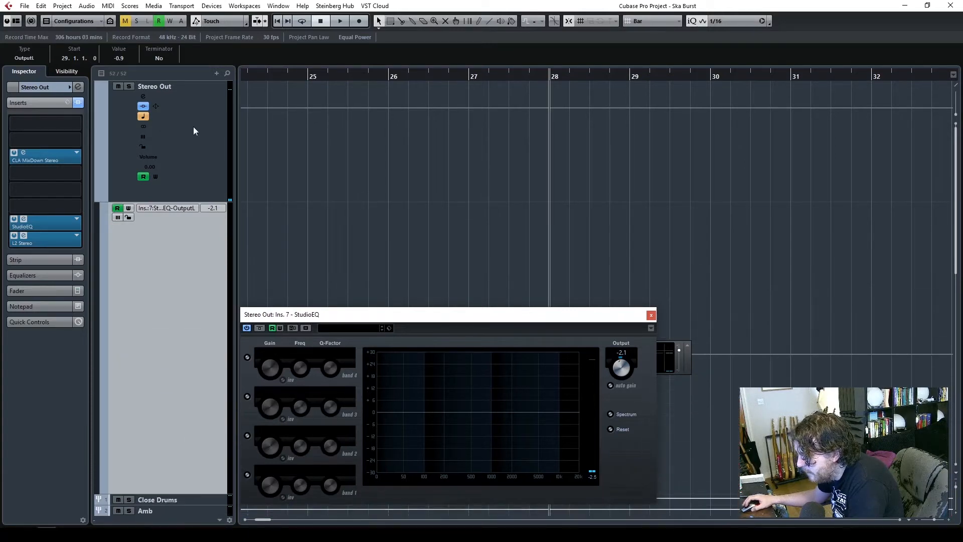
pyautogui.moveTo(187, 201); pyautogui.dragTo(183, 120)
pyautogui.moveTo(601, 315); pyautogui.dragTo(598, 37)
pyautogui.moveTo(630, 273); pyautogui.dragTo(408, 281)
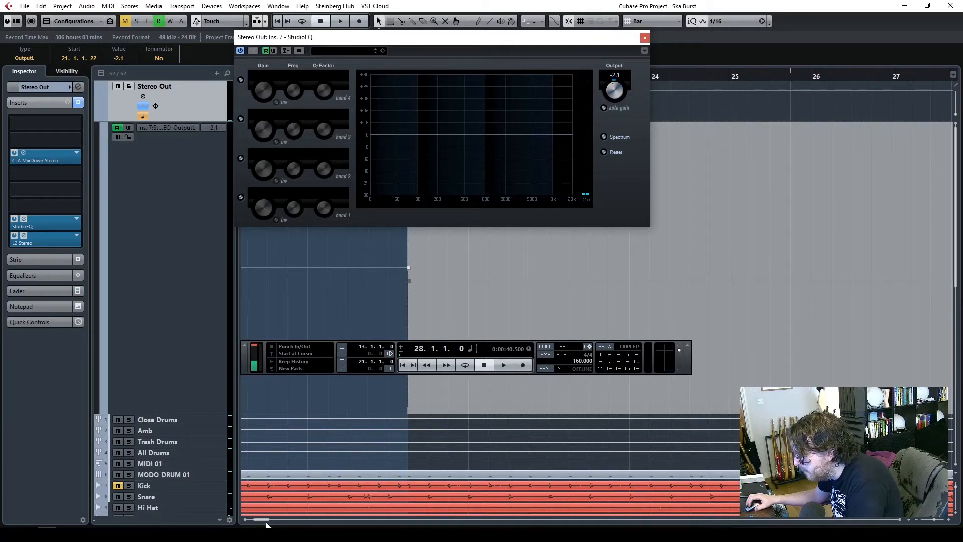
pyautogui.moveTo(264, 521); pyautogui.dragTo(266, 520)
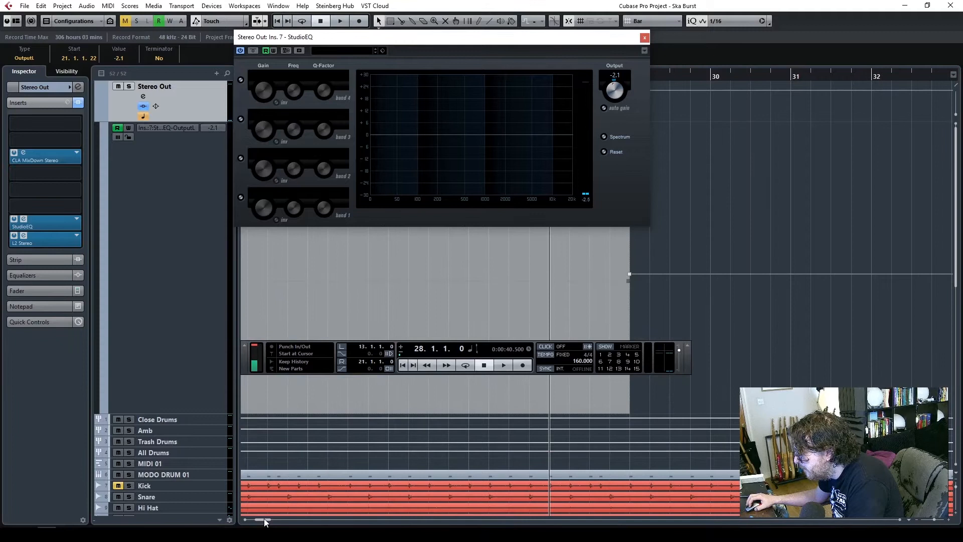
pyautogui.moveTo(594, 39); pyautogui.dragTo(466, 57)
pyautogui.click(645, 297)
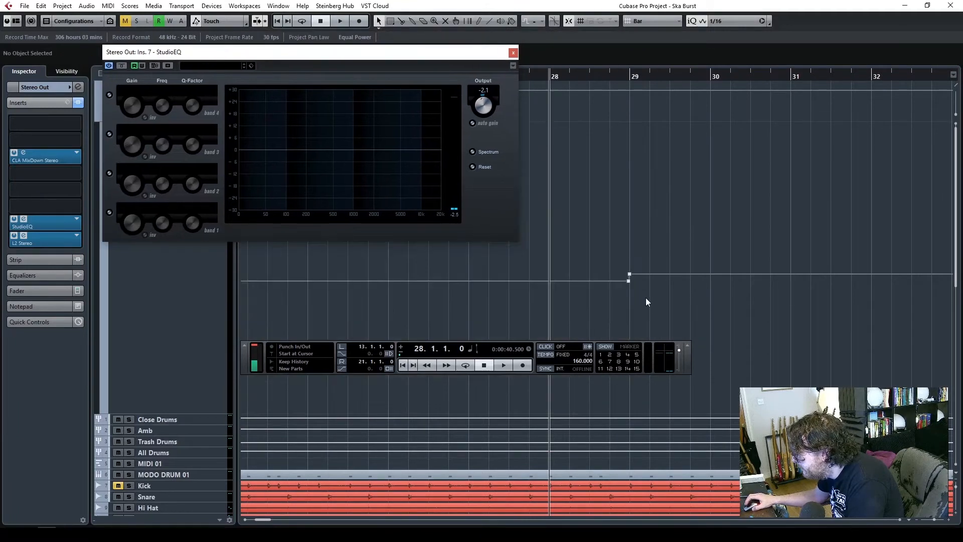
pyautogui.moveTo(627, 281); pyautogui.dragTo(628, 281)
# - Play on from between bars 30 and 31 to bar 37, and raise the OutputL automation to 0.0 from there
pyautogui.click(762, 76)
pyautogui.press('space')
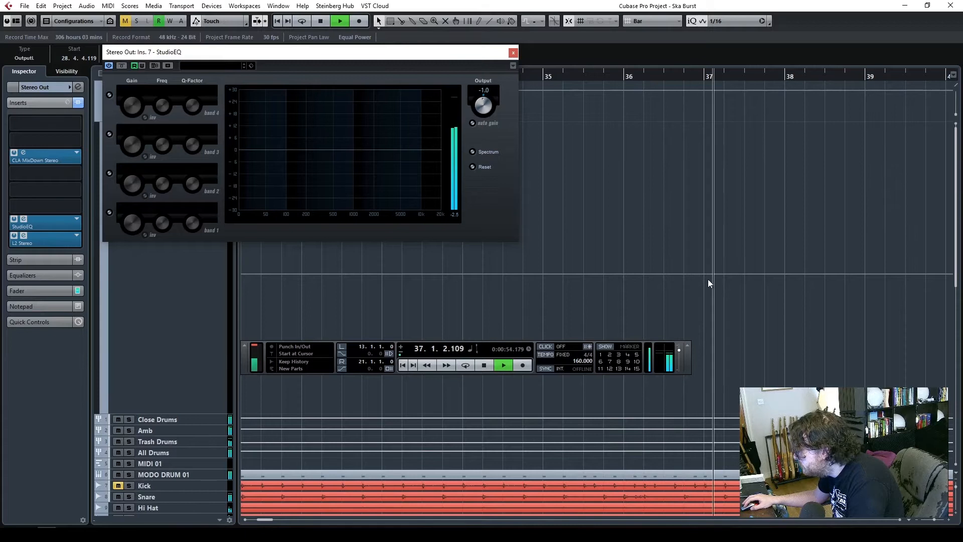
pyautogui.press('space')
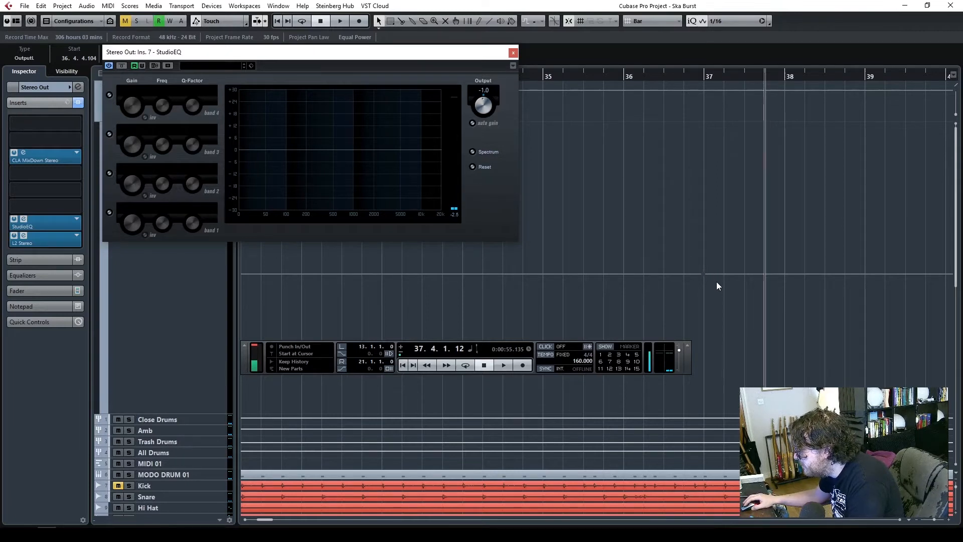
pyautogui.moveTo(708, 272); pyautogui.dragTo(703, 271)
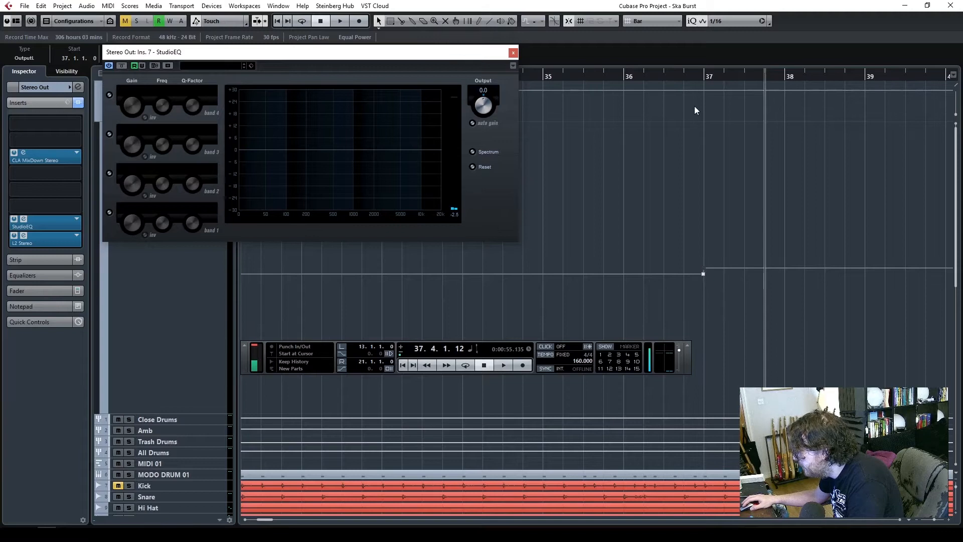
# - Play from just before bar 36 and align the lower OutputL point at bar 37 to make the rise vertical
pyautogui.click(617, 75)
pyautogui.press('space')
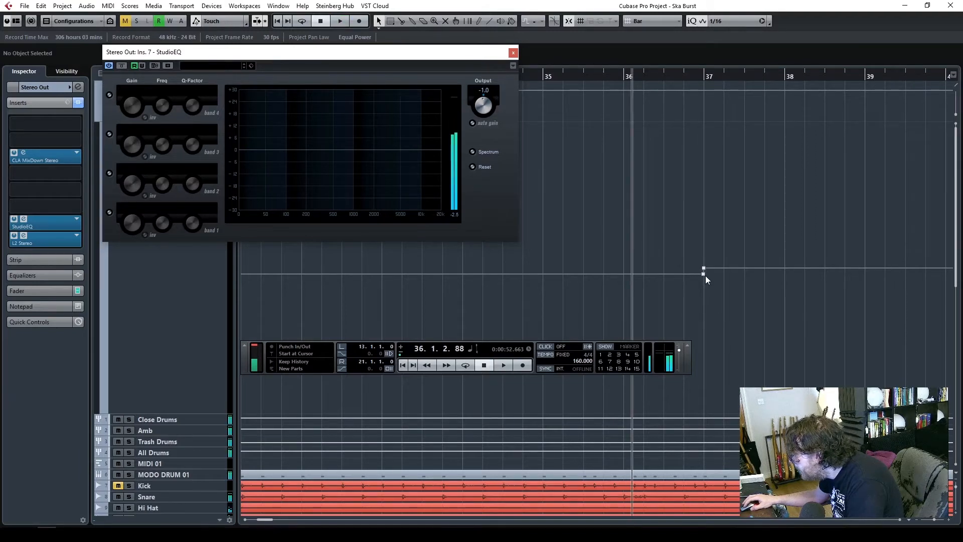
pyautogui.moveTo(702, 274); pyautogui.dragTo(703, 274)
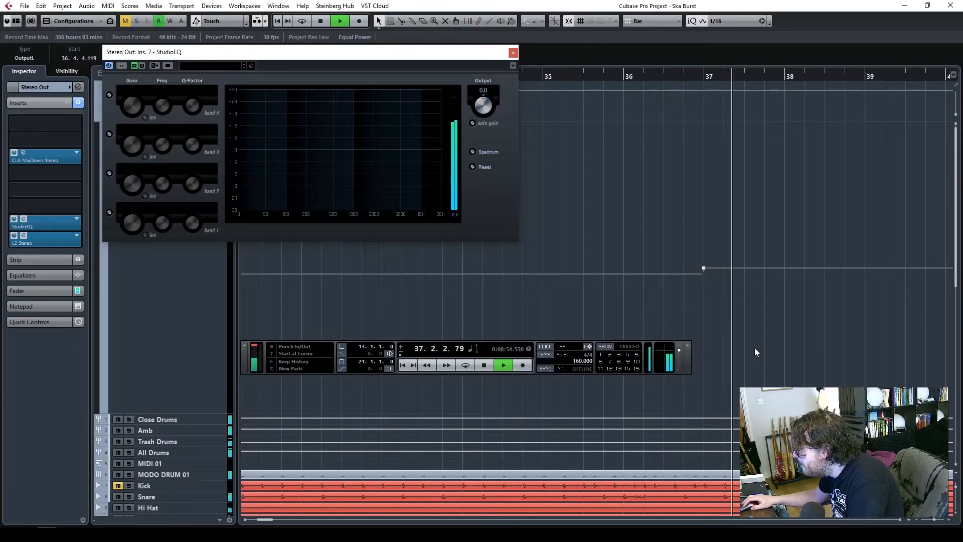
# - Play on to bar 45 and drop the OutputL automation to -2.0 there, aligning its points into a vertical step
pyautogui.click(918, 520)
pyautogui.click(917, 520)
pyautogui.click(918, 520)
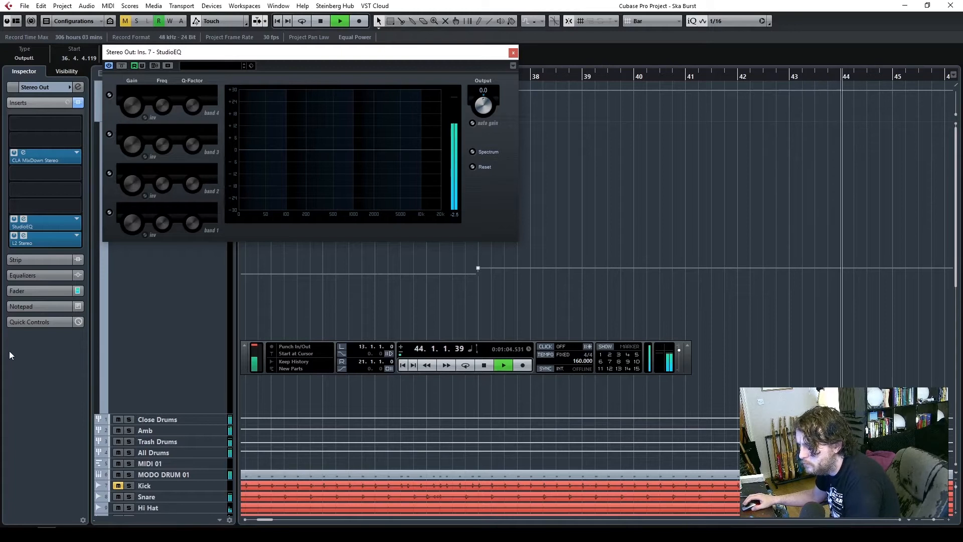
pyautogui.press('space')
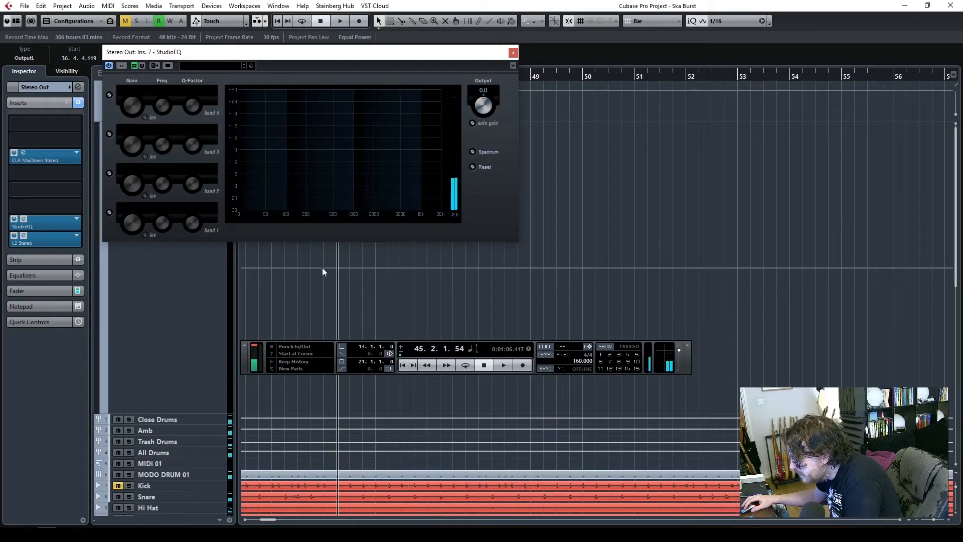
pyautogui.moveTo(330, 269); pyautogui.dragTo(324, 284)
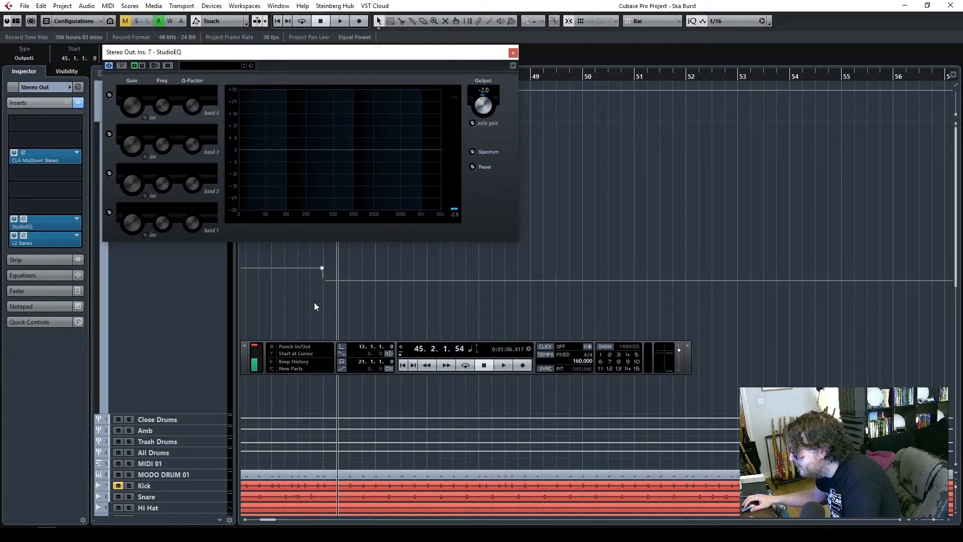
pyautogui.click(322, 269)
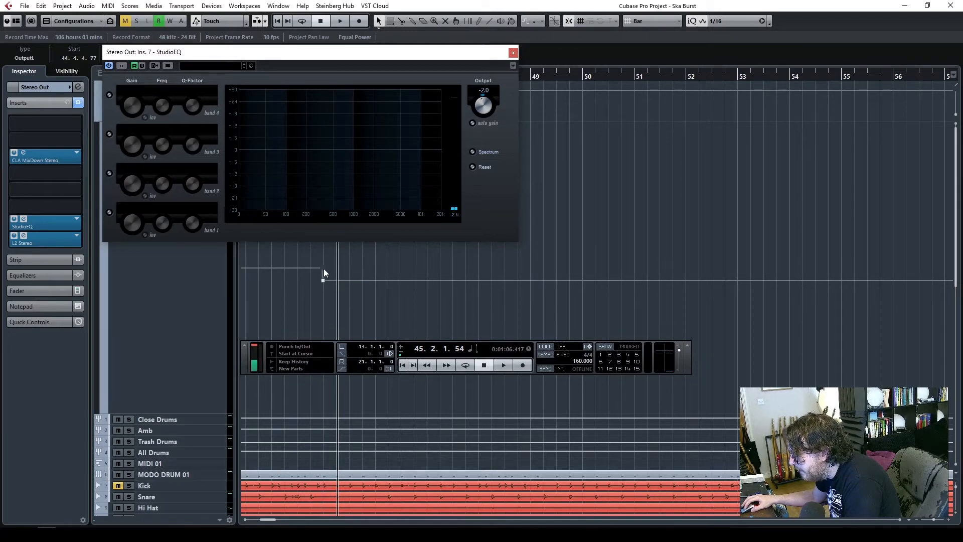
pyautogui.moveTo(321, 269); pyautogui.dragTo(325, 269)
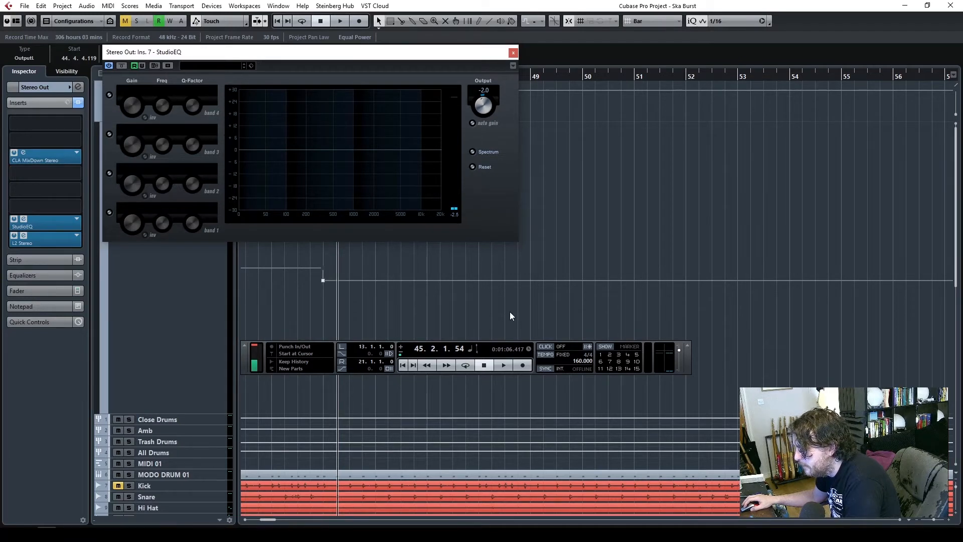
# - Play the level drop from just before bar 45, moving the StudioEQ window clear of the automation
pyautogui.moveTo(470, 55); pyautogui.dragTo(828, 105)
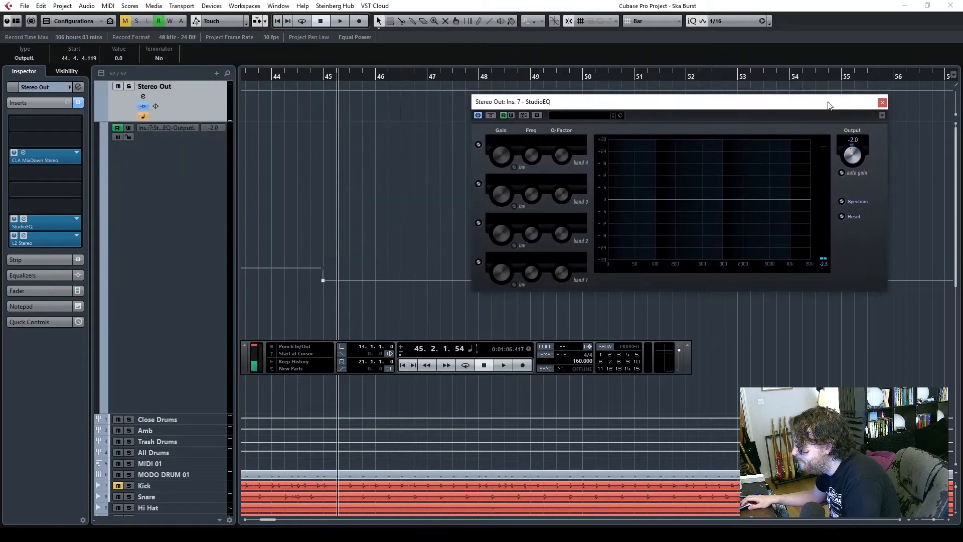
pyautogui.click(317, 74)
pyautogui.press('space')
pyautogui.moveTo(655, 106); pyautogui.dragTo(278, 64)
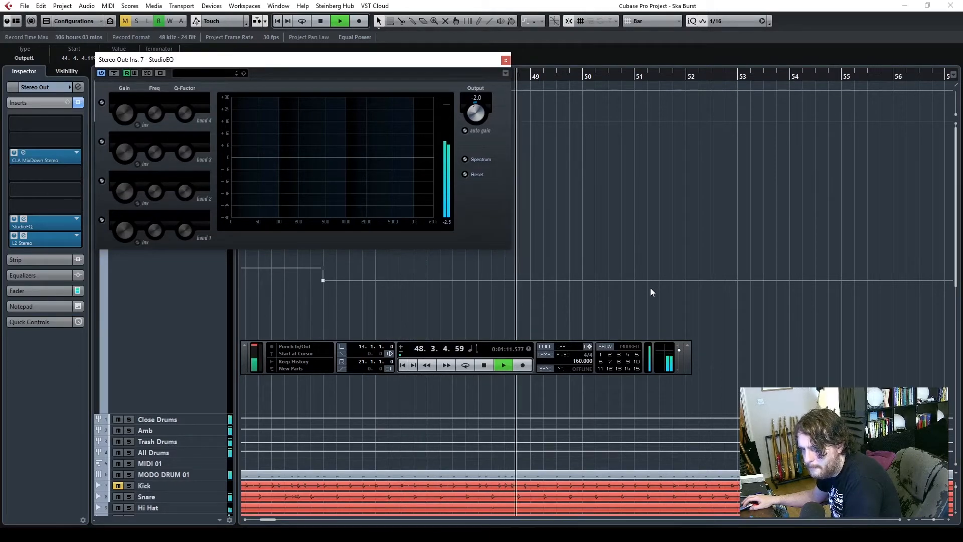
pyautogui.press('space')
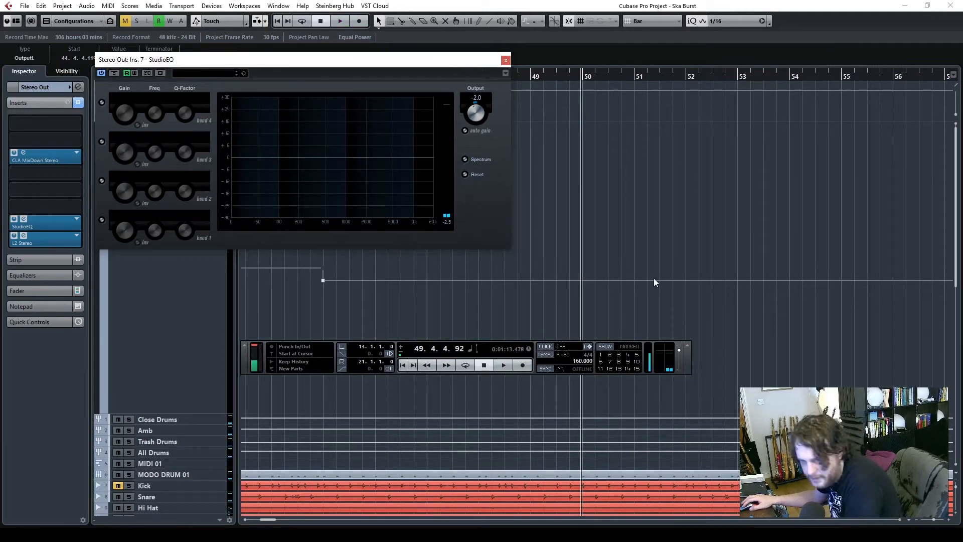
# - Play on to bar 53 and raise the OutputL automation to -1.0 from there
pyautogui.press('space')
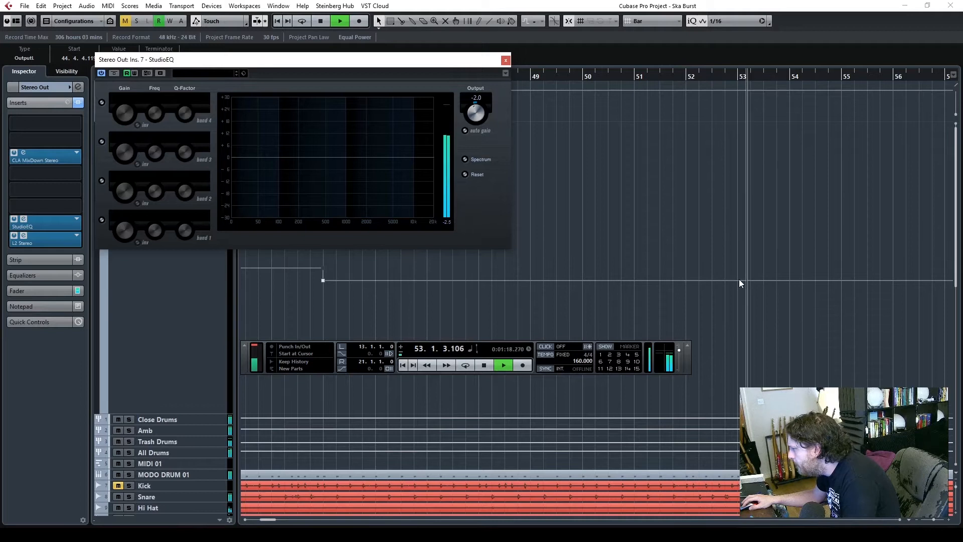
pyautogui.press('space')
pyautogui.moveTo(738, 279); pyautogui.dragTo(738, 276)
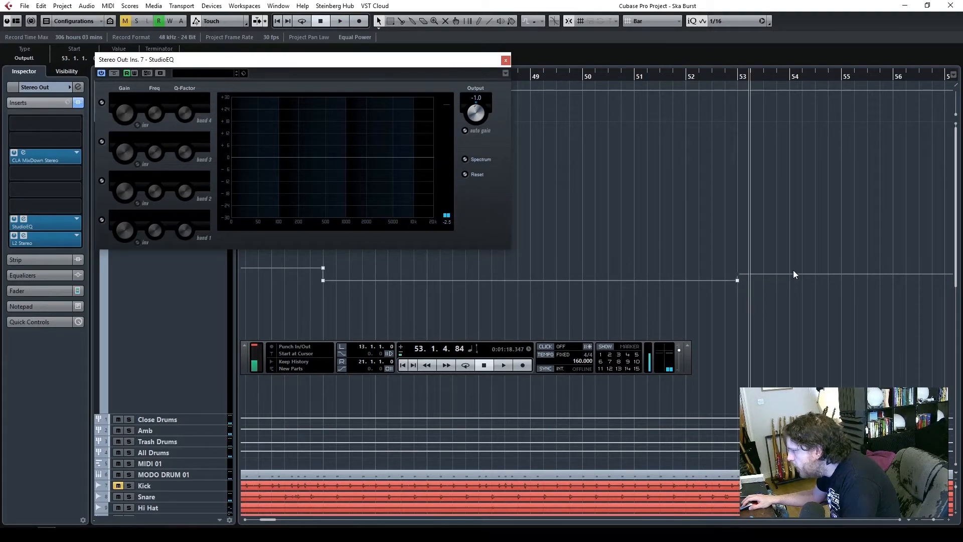
# - Play on to bar 61 and raise the OutputL automation to 0.0 from there
pyautogui.press('space')
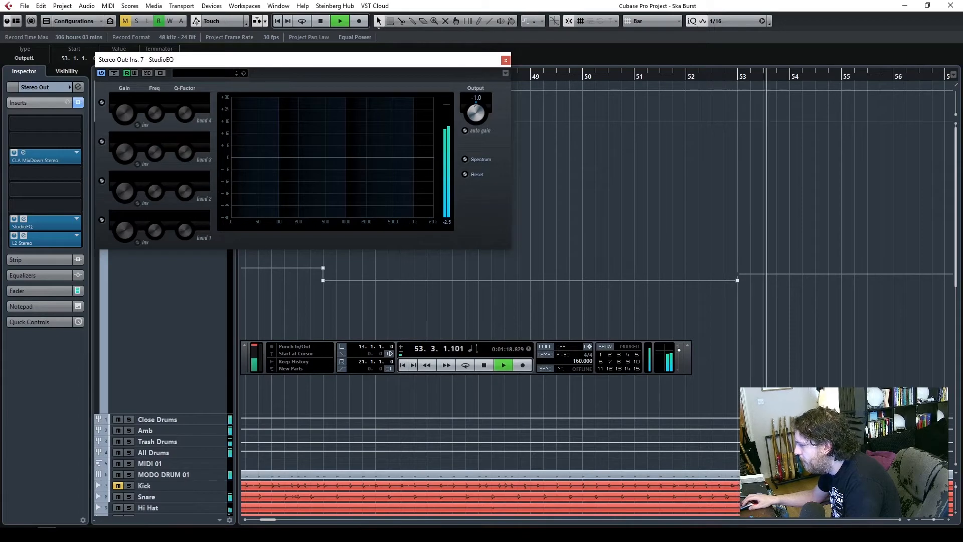
pyautogui.click(934, 519)
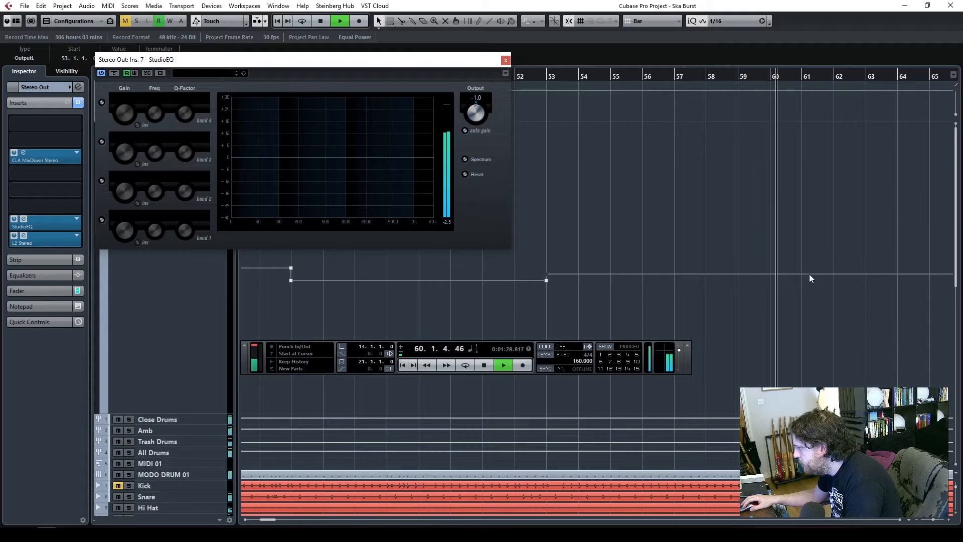
pyautogui.press('space')
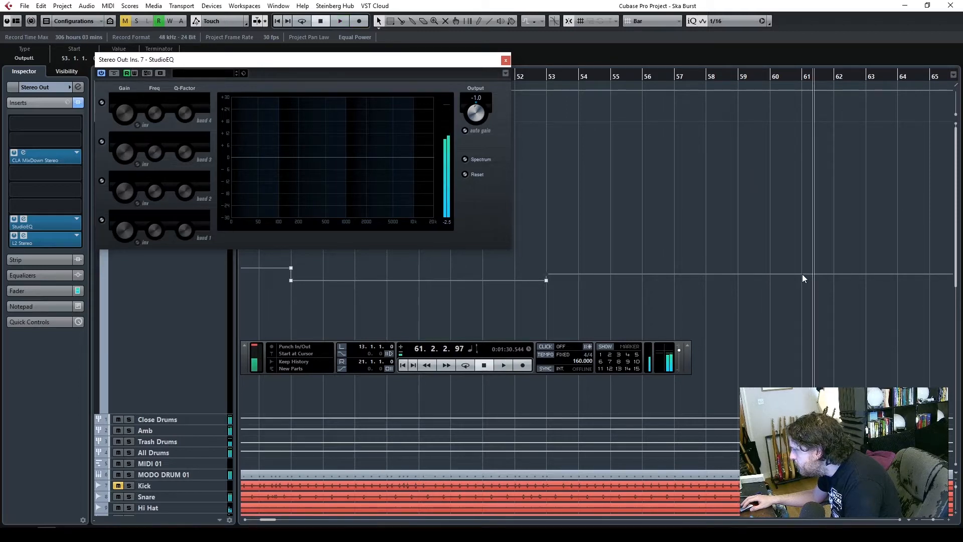
pyautogui.click(803, 271)
pyautogui.moveTo(802, 270); pyautogui.dragTo(803, 268)
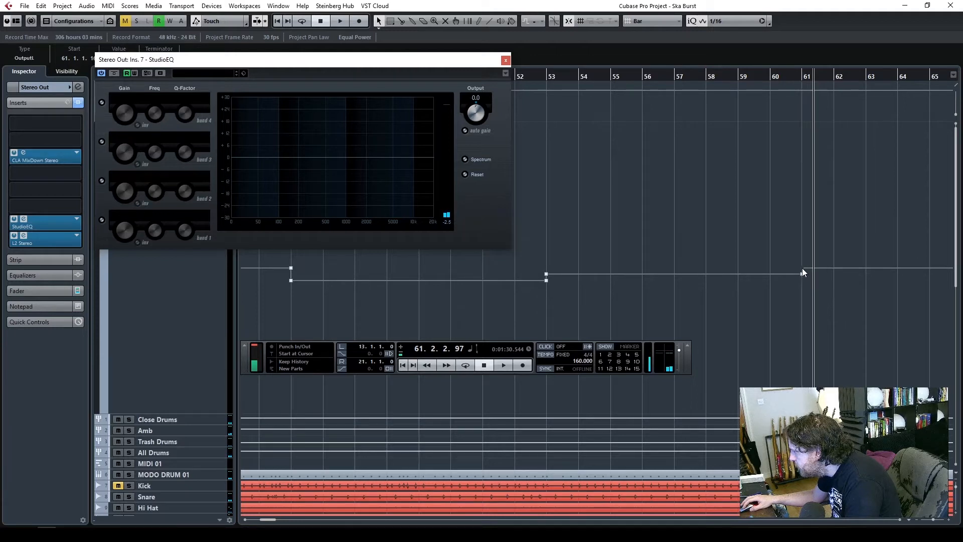
# - Play the rise from just after bar 60, close the StudioEQ window, and look over the tracks during playback past bar 93
pyautogui.click(784, 78)
pyautogui.press('space')
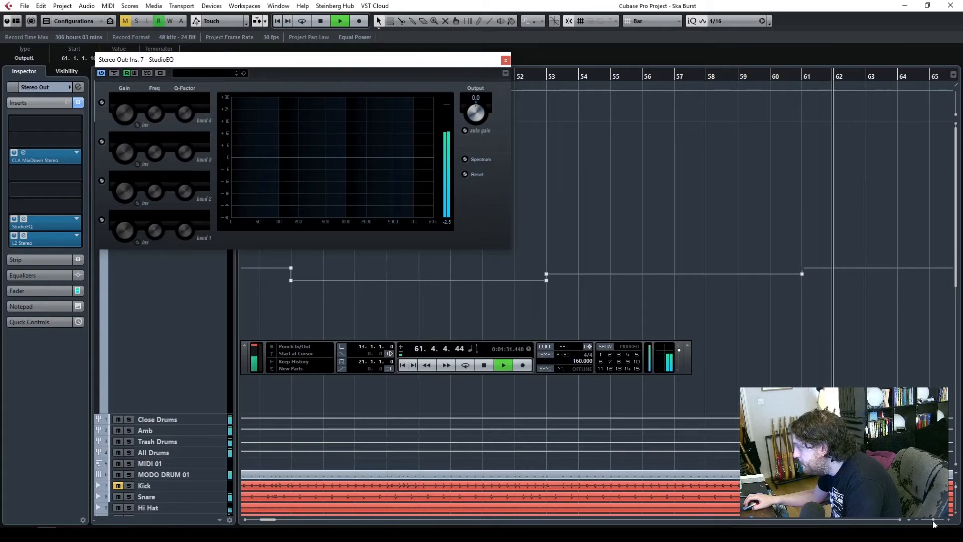
pyautogui.moveTo(934, 520); pyautogui.dragTo(932, 520)
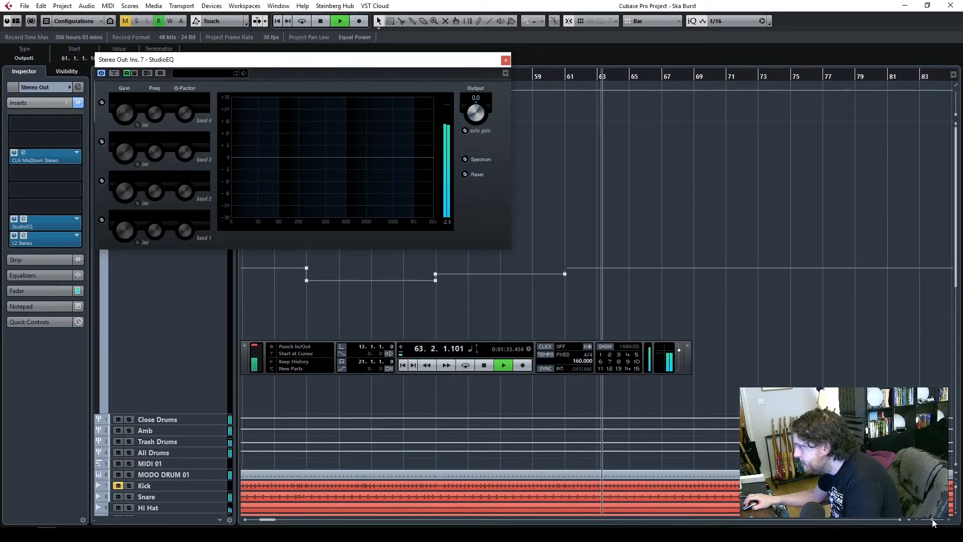
pyautogui.click(506, 60)
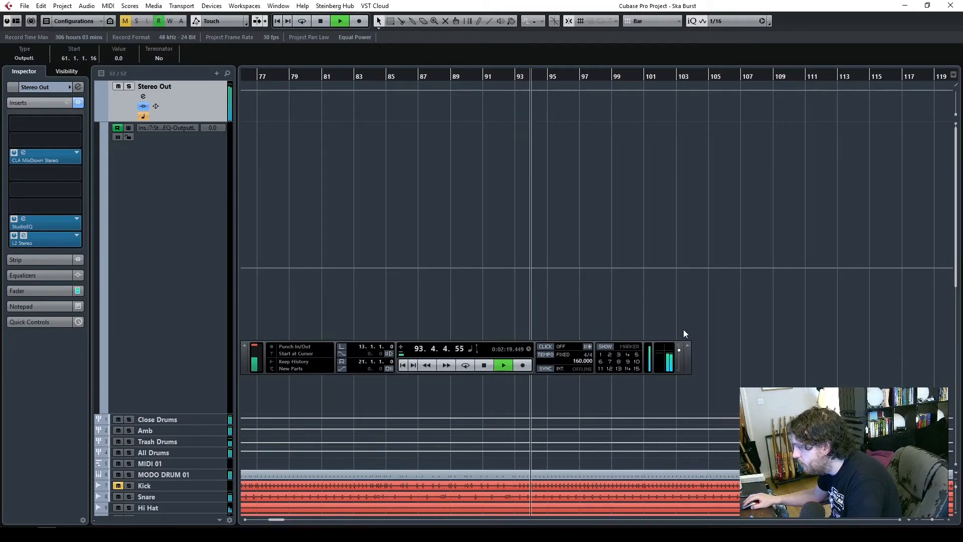
pyautogui.scroll(-3, 753, 307)
pyautogui.scroll(-5, 753, 306)
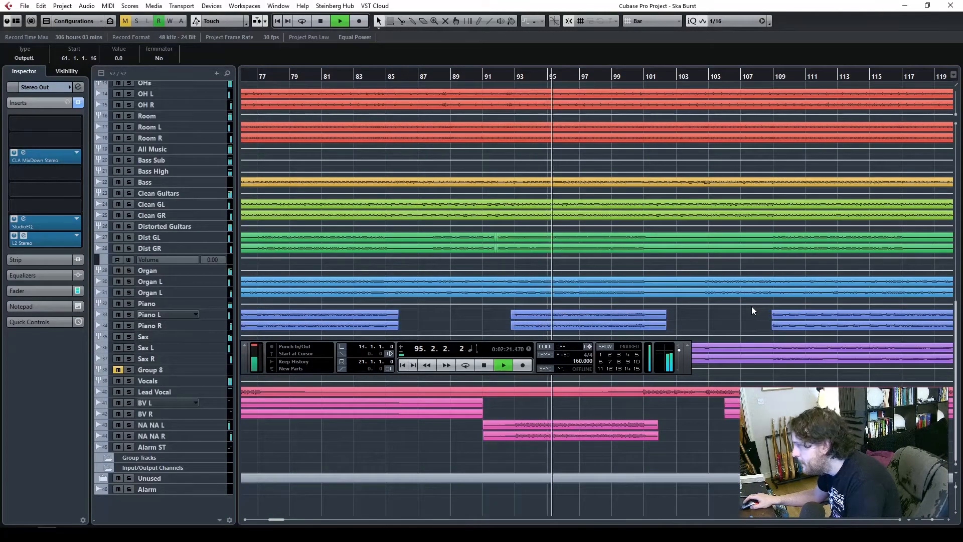
pyautogui.scroll(2, 751, 306)
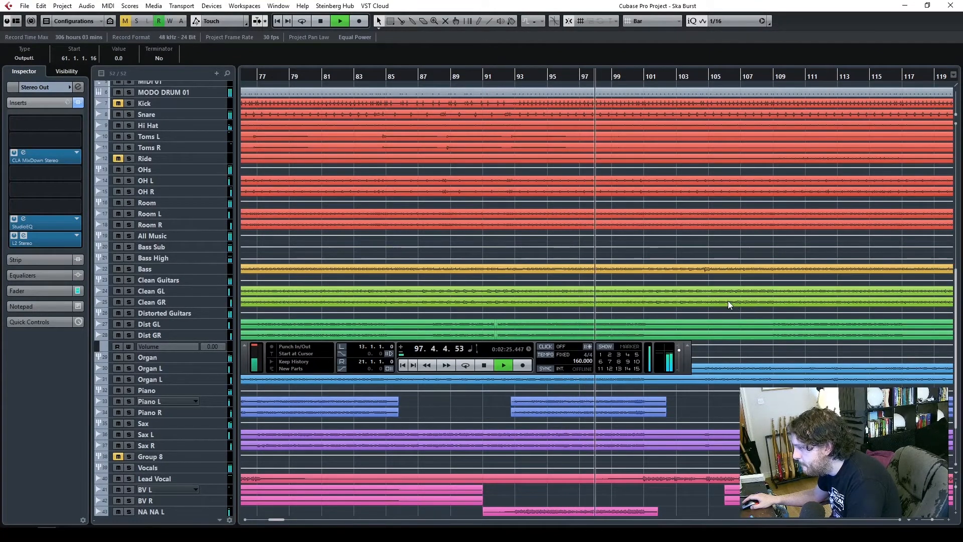
pyautogui.scroll(6, 726, 299)
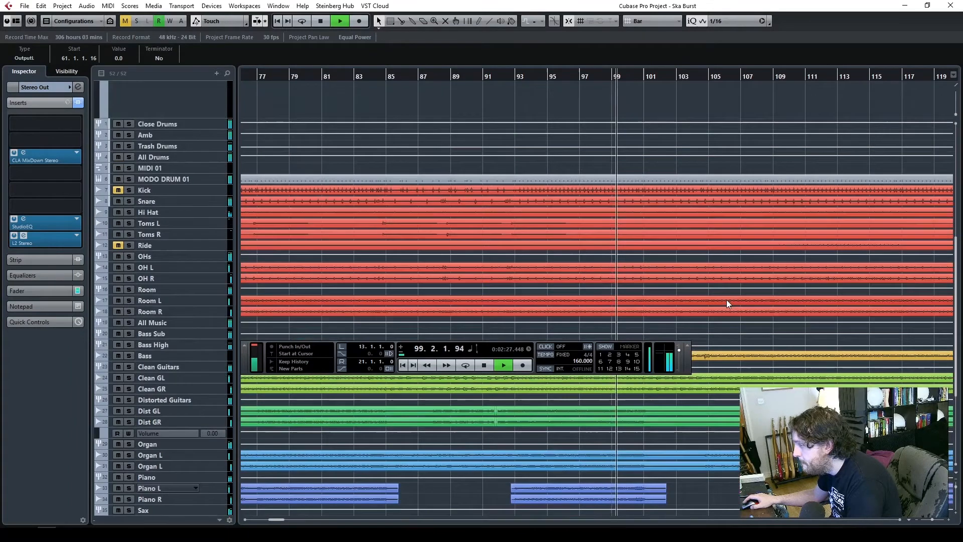
# - Stop playback after bar 101 and lower the StudioEQ OutputL automation to -2.0 from bar 101
pyautogui.scroll(5, 726, 299)
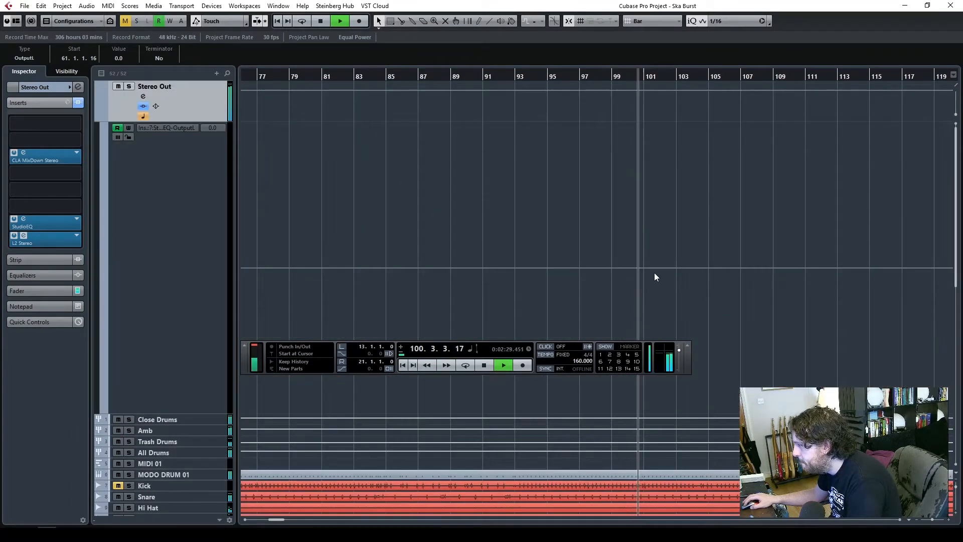
pyautogui.press('space')
pyautogui.click(643, 270)
pyautogui.click(949, 520)
pyautogui.click(948, 520)
pyautogui.click(948, 520)
pyautogui.click(948, 520)
pyautogui.click(949, 520)
pyautogui.click(949, 521)
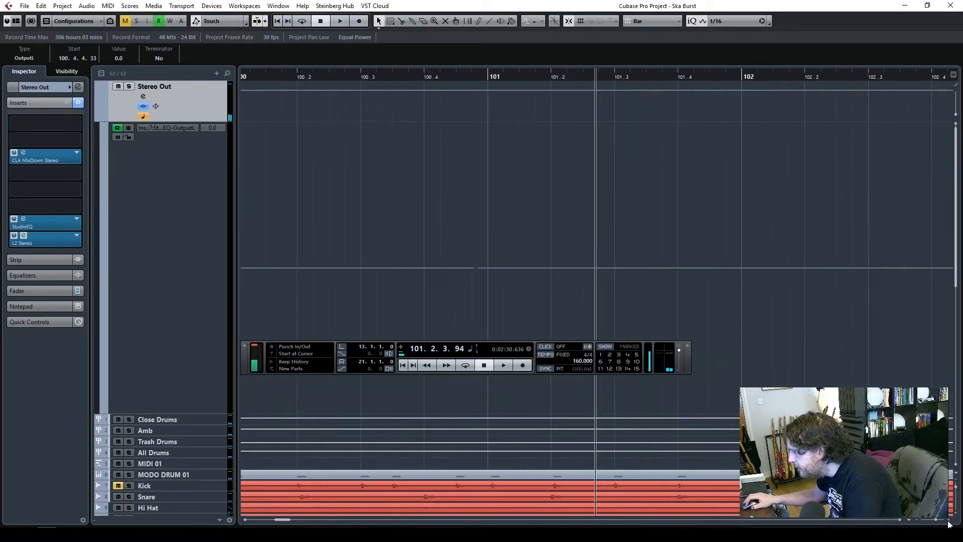
pyautogui.click(487, 269)
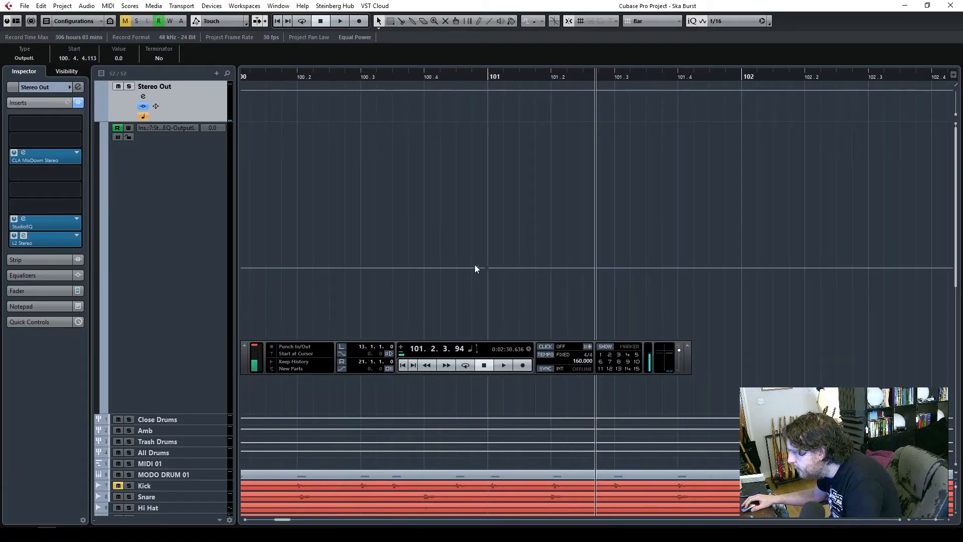
pyautogui.moveTo(480, 279)
pyautogui.mouseDown()
pyautogui.moveTo(489, 285)
pyautogui.moveTo(487, 267)
pyautogui.mouseUp()
pyautogui.press('Delete')
# - Play from just before bar 101 to bar 109 and raise the OutputL automation to -1.0 from there
pyautogui.click(389, 77)
pyautogui.press('space')
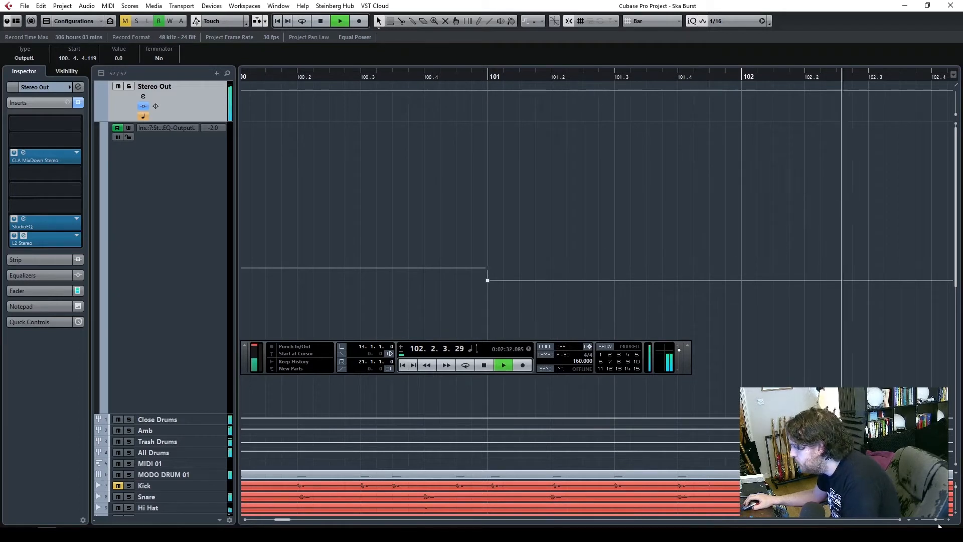
pyautogui.moveTo(935, 519); pyautogui.dragTo(935, 519)
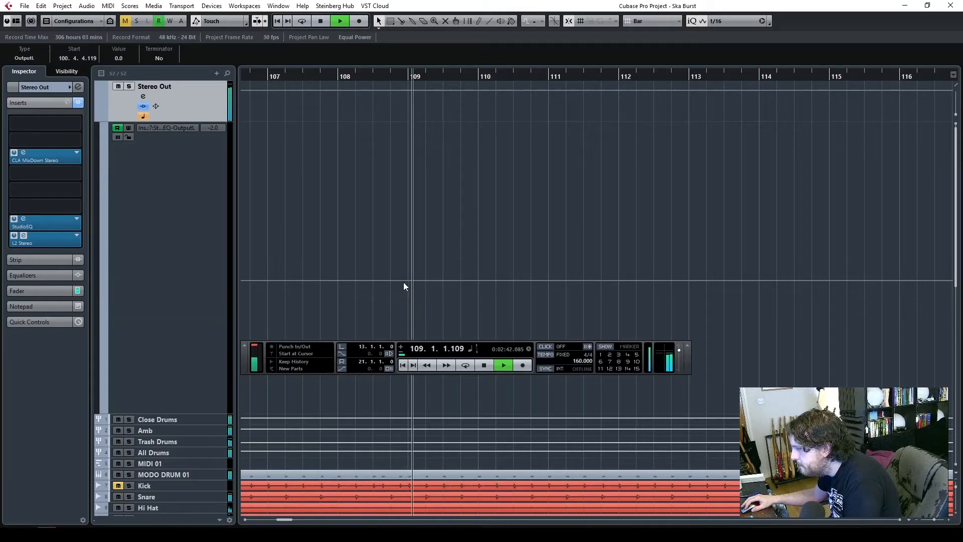
pyautogui.press('space')
pyautogui.moveTo(413, 281); pyautogui.dragTo(409, 275)
# - Play on to bar 117 and raise the OutputL automation to 0.0 from there
pyautogui.click(386, 76)
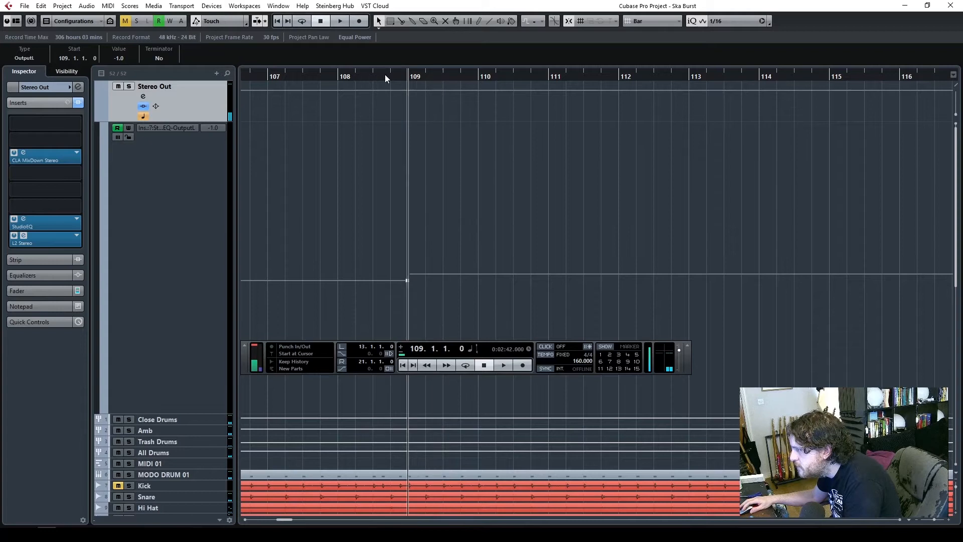
pyautogui.press('space')
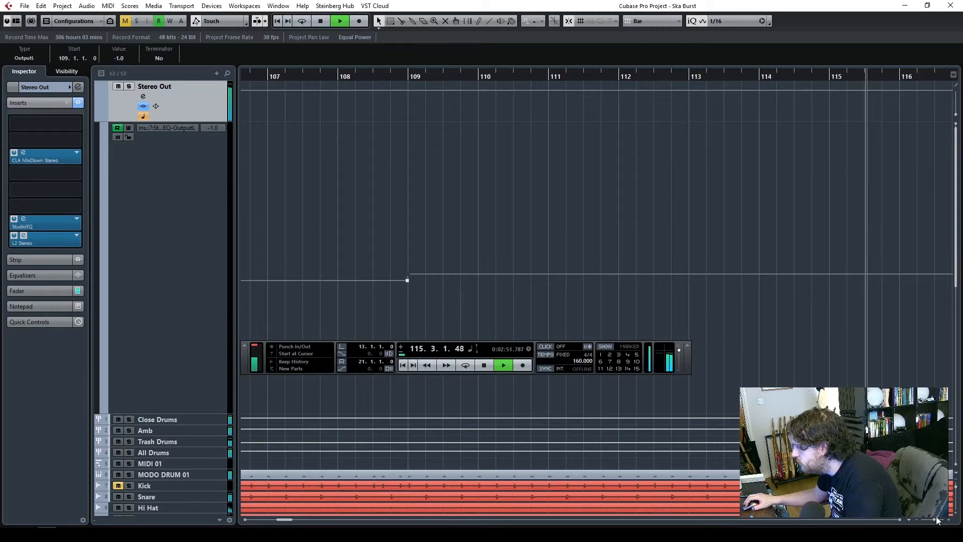
pyautogui.moveTo(934, 519); pyautogui.dragTo(933, 519)
pyautogui.click(628, 274)
pyautogui.press('space')
pyautogui.moveTo(630, 273); pyautogui.dragTo(624, 274)
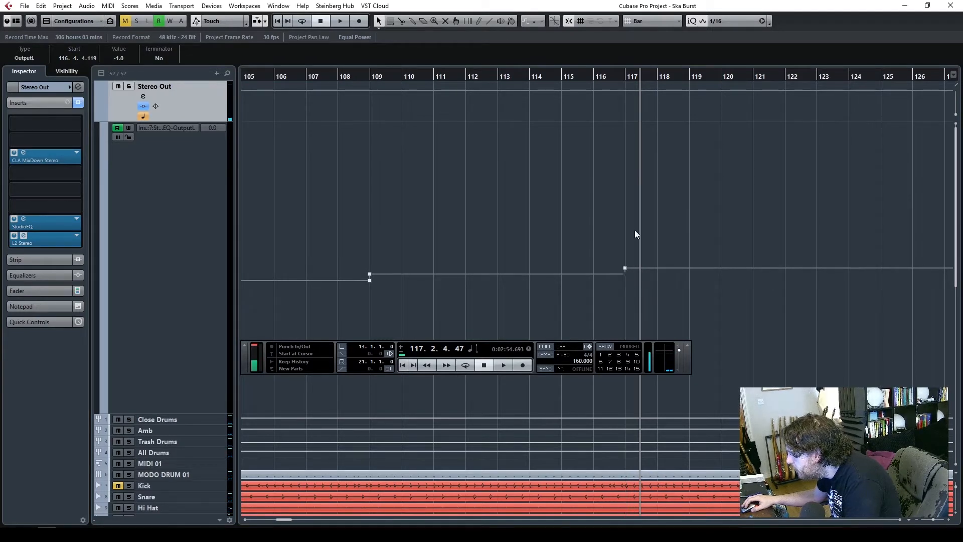
# - Play the rise from just before bar 117 and examine the whole automation curve as playback runs past bar 140
pyautogui.click(606, 78)
pyautogui.press('space')
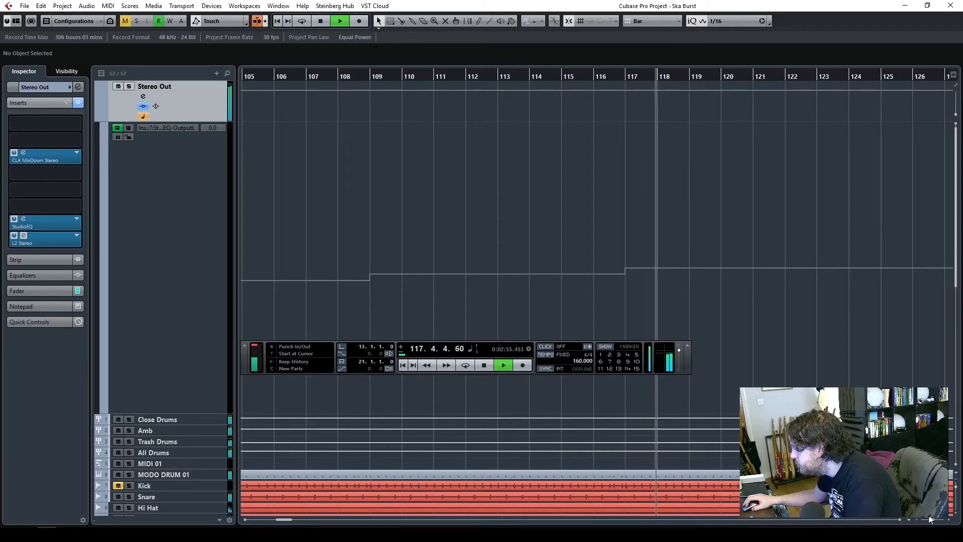
pyautogui.moveTo(934, 519); pyautogui.dragTo(930, 519)
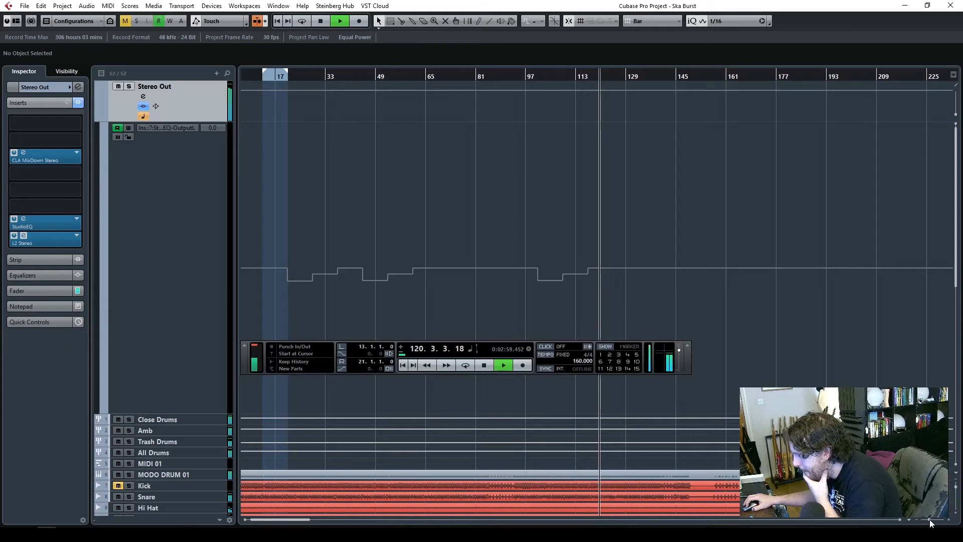
pyautogui.moveTo(931, 522); pyautogui.dragTo(932, 523)
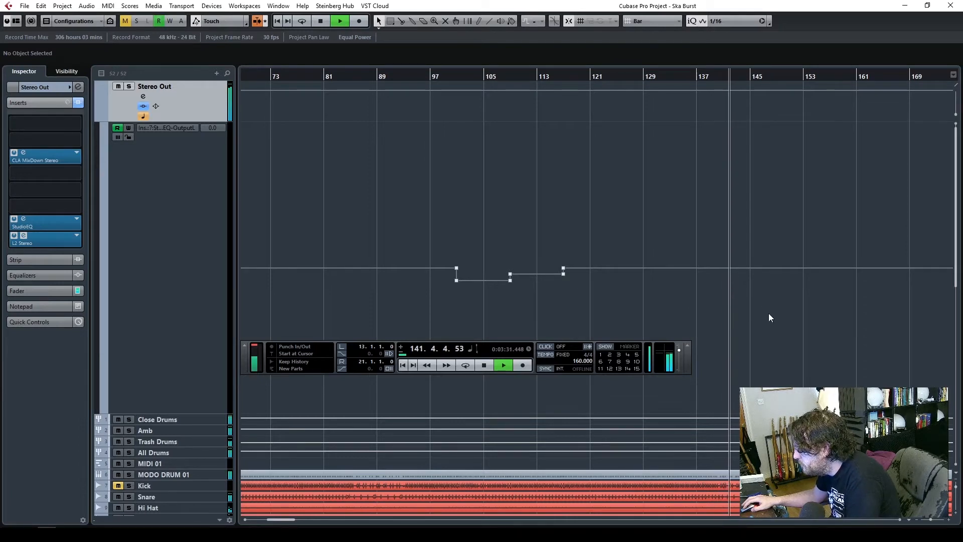
# - Play on to bar 149 and lower the OutputL automation to -2.0 from there
pyautogui.click(947, 520)
pyautogui.click(948, 521)
pyautogui.click(948, 520)
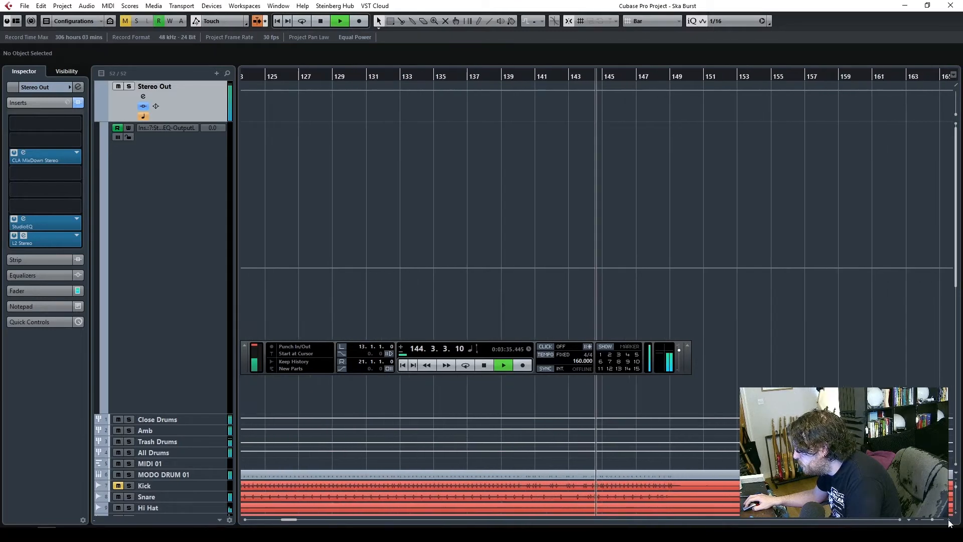
pyautogui.click(948, 520)
pyautogui.click(899, 520)
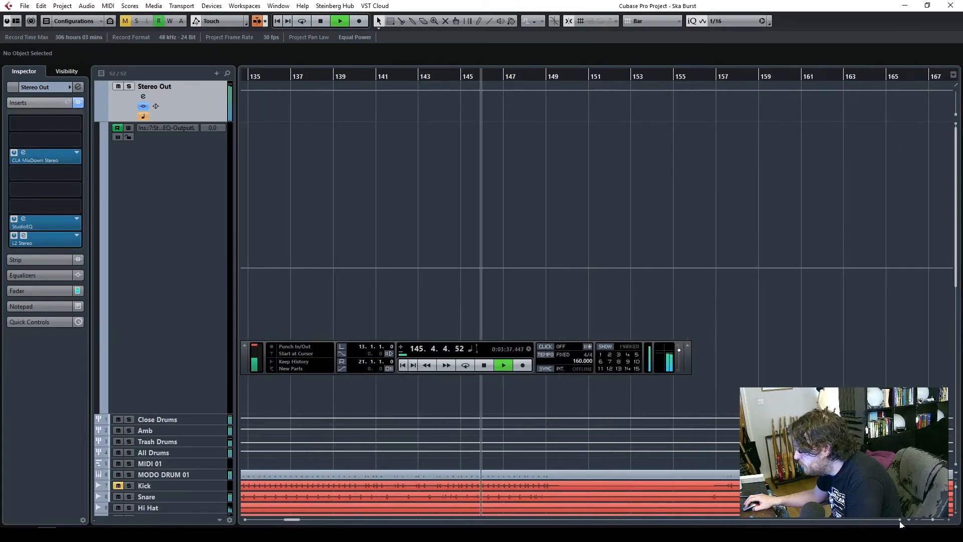
pyautogui.click(899, 520)
pyautogui.click(948, 520)
pyautogui.click(948, 520)
pyautogui.click(947, 520)
pyautogui.click(948, 520)
pyautogui.click(948, 522)
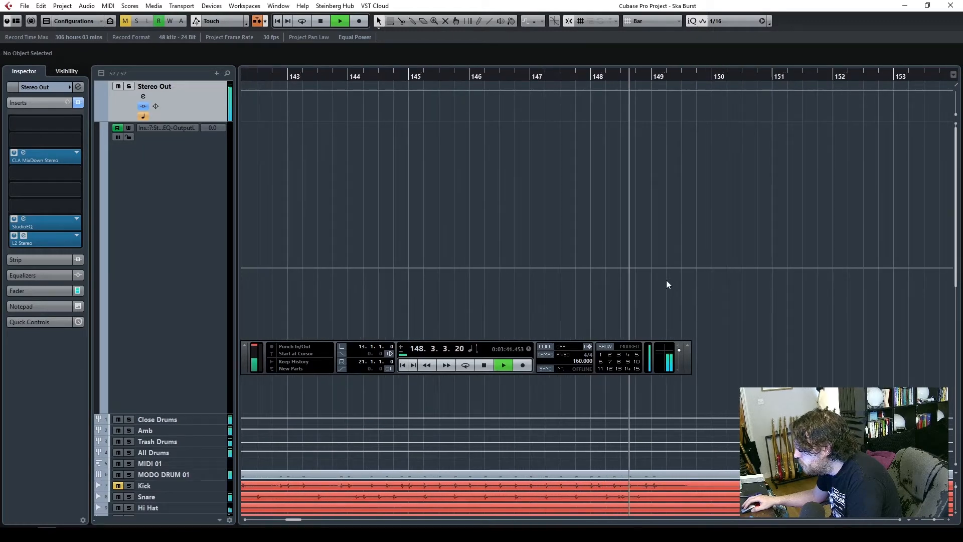
pyautogui.press('space')
pyautogui.click(651, 269)
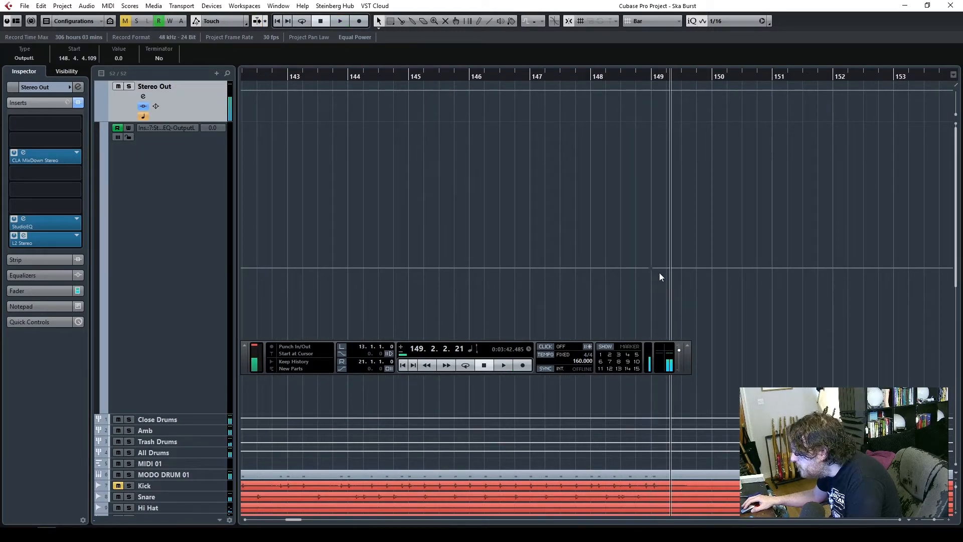
pyautogui.moveTo(657, 270); pyautogui.dragTo(651, 280)
# - Play the drop from before bar 149 and look over the drum tracks up to about bar 157
pyautogui.doubleClick(563, 77)
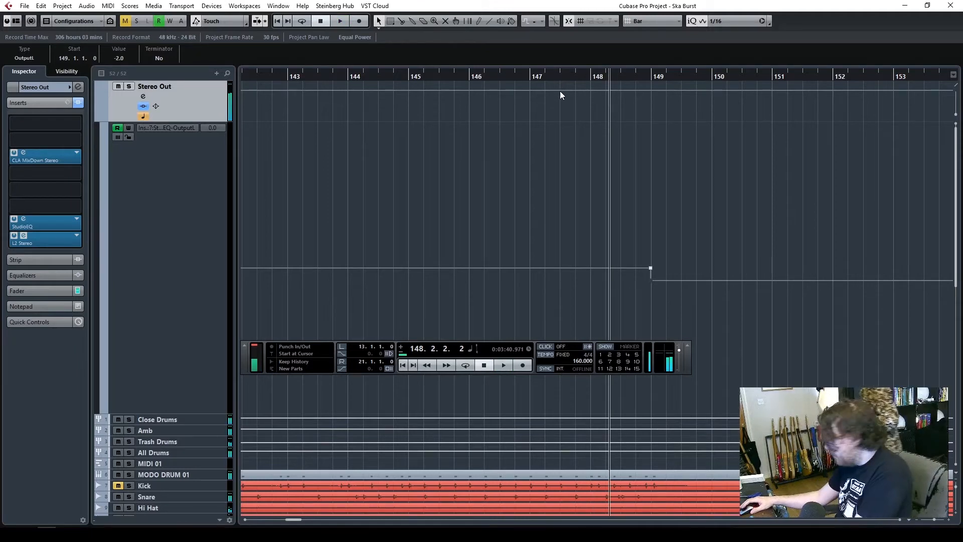
pyautogui.press('space')
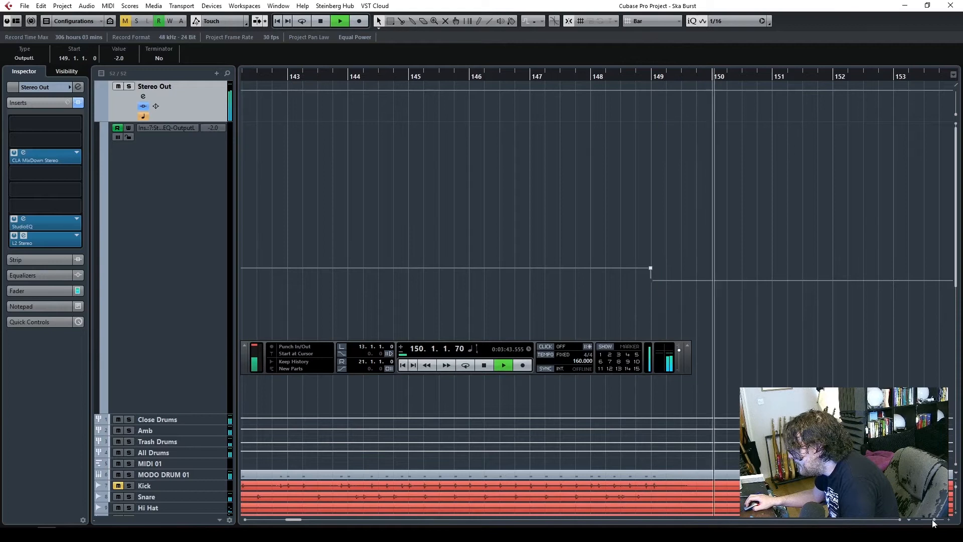
pyautogui.moveTo(934, 518); pyautogui.dragTo(931, 519)
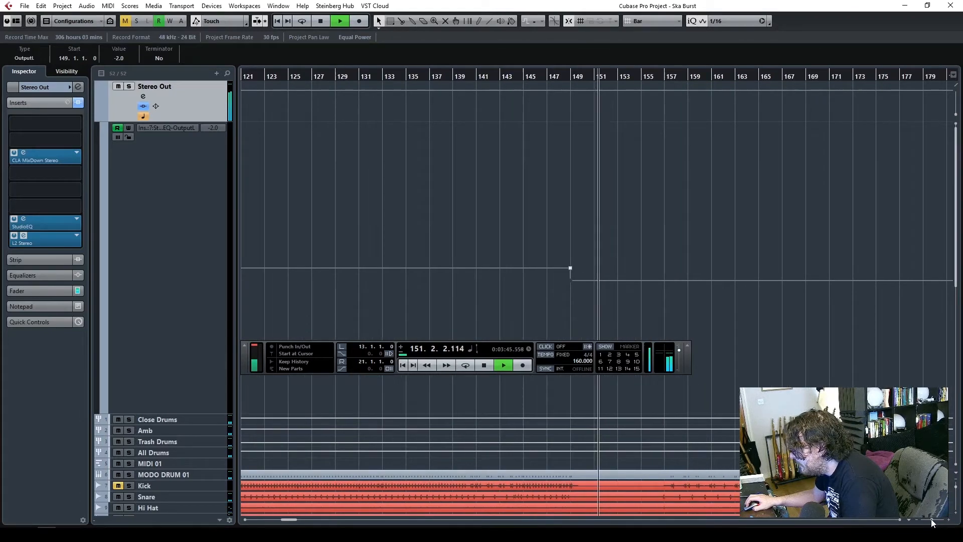
pyautogui.scroll(-3, 750, 355)
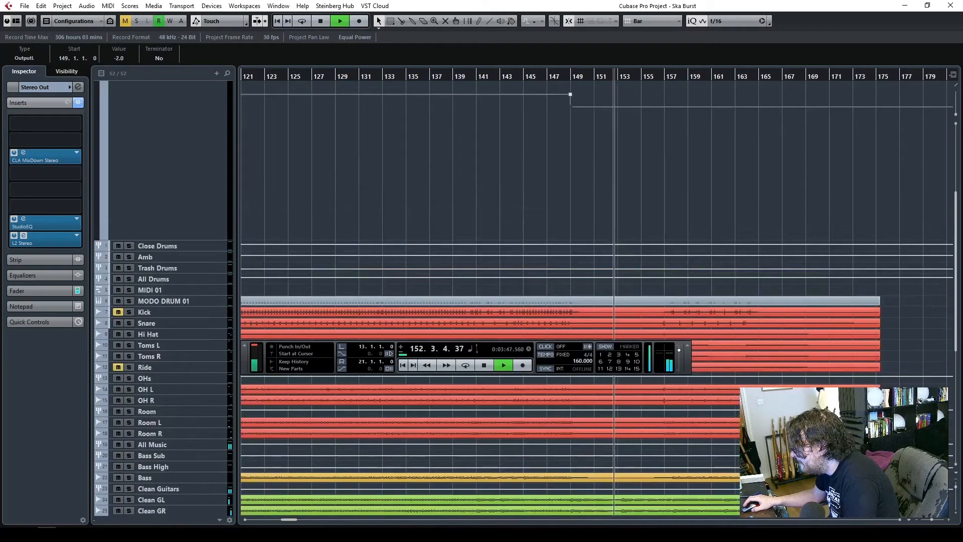
pyautogui.click(947, 520)
pyautogui.click(947, 521)
pyautogui.scroll(2, 786, 311)
pyautogui.scroll(-1, 729, 293)
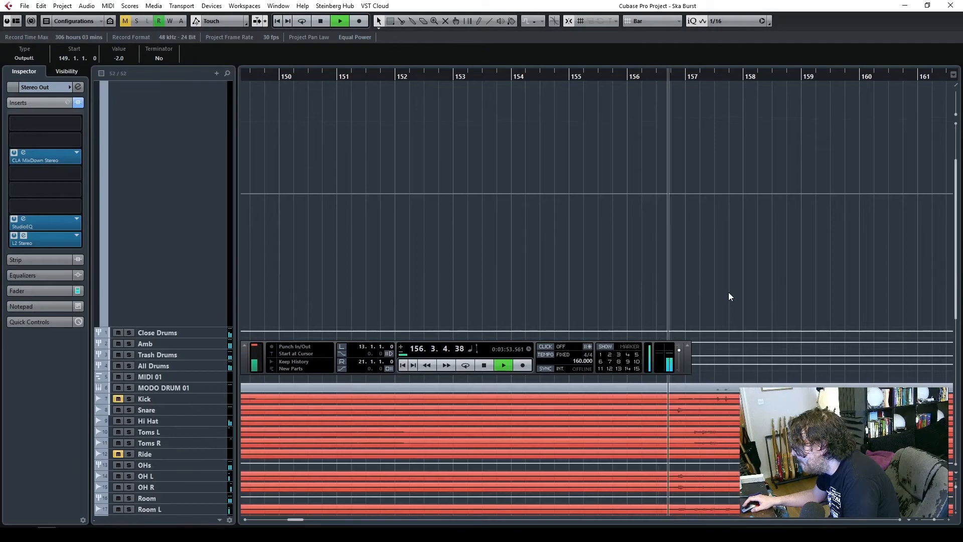
# - Stop playback and ramp the OutputL automation from -2.0 at bar 157 up to 0.0 at 157.3.3
pyautogui.press('space')
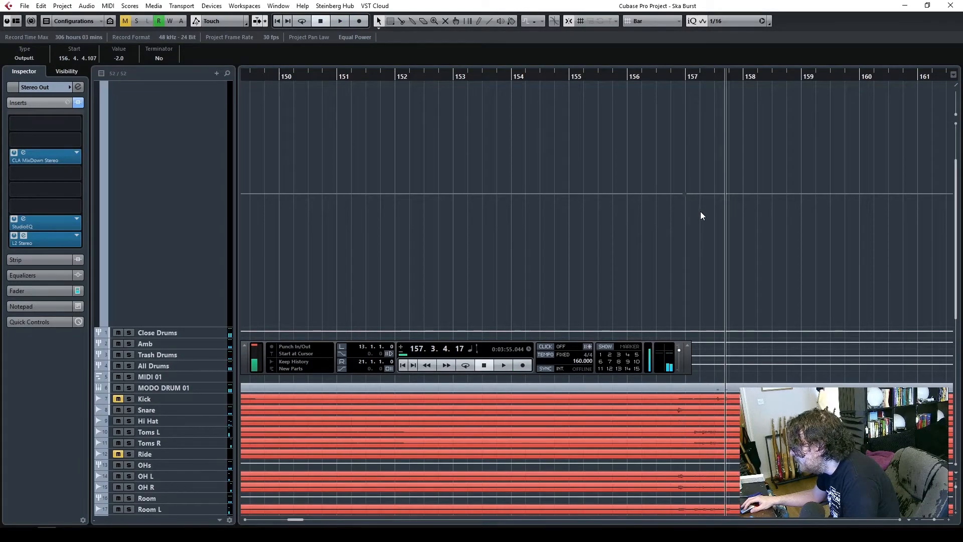
pyautogui.moveTo(722, 195); pyautogui.dragTo(724, 189)
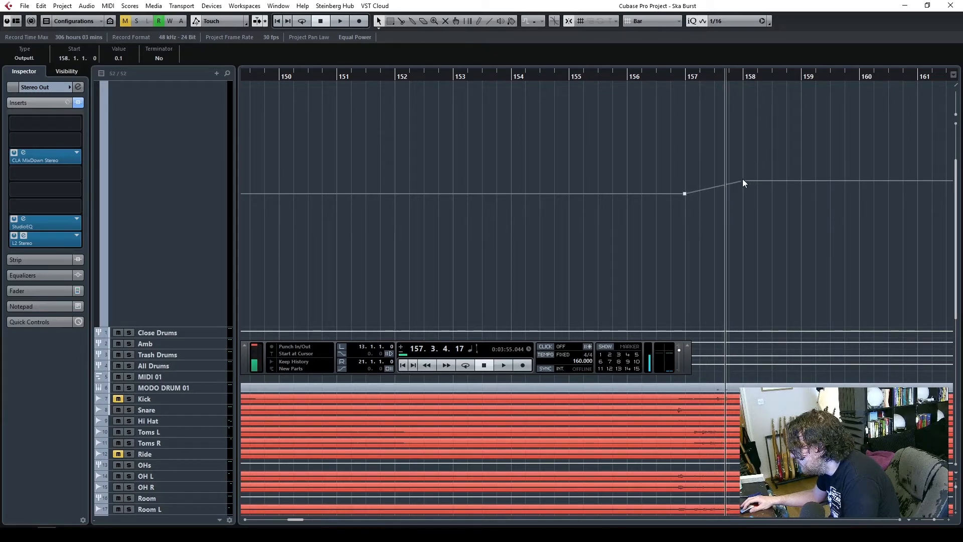
pyautogui.moveTo(743, 181)
pyautogui.mouseDown()
pyautogui.moveTo(726, 182)
pyautogui.moveTo(736, 181)
pyautogui.mouseUp()
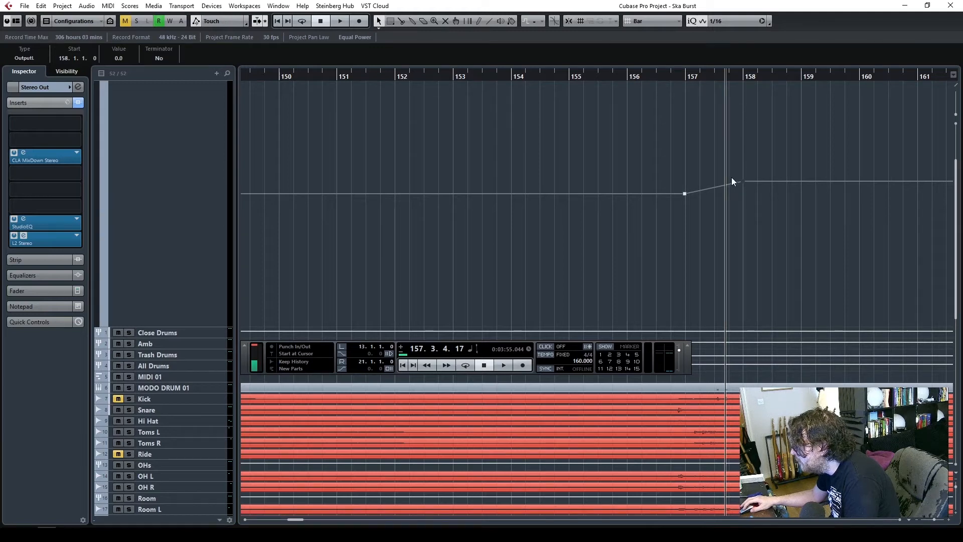
pyautogui.moveTo(745, 182); pyautogui.dragTo(722, 179)
# - Play the ramp and move its -2.0 starting point earlier, to 156.1.2, for a longer rise
pyautogui.click(639, 75)
pyautogui.press('space')
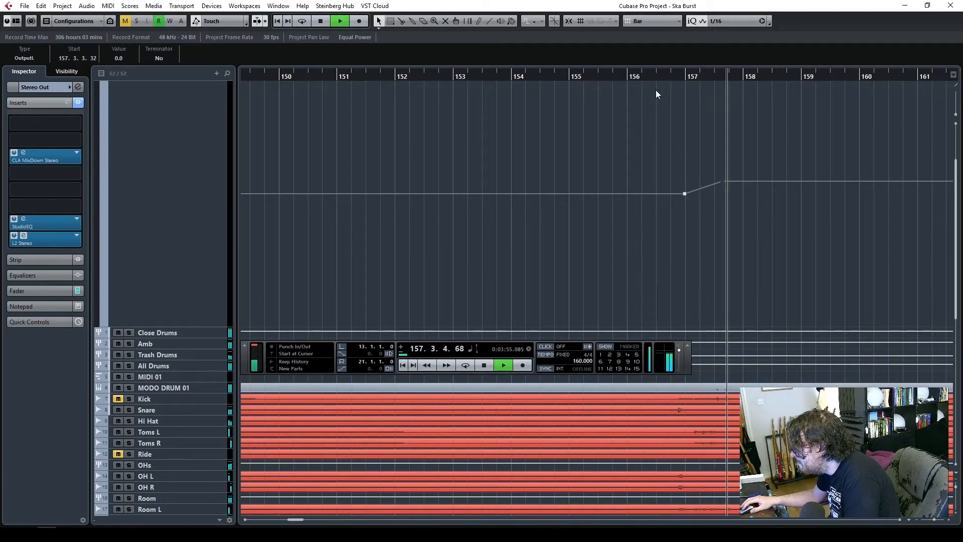
pyautogui.click(608, 77)
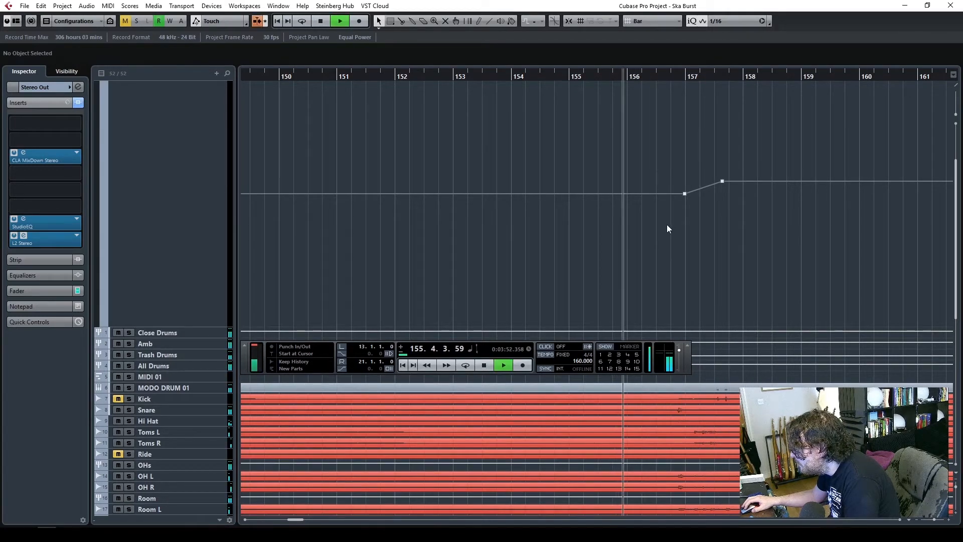
pyautogui.press('space')
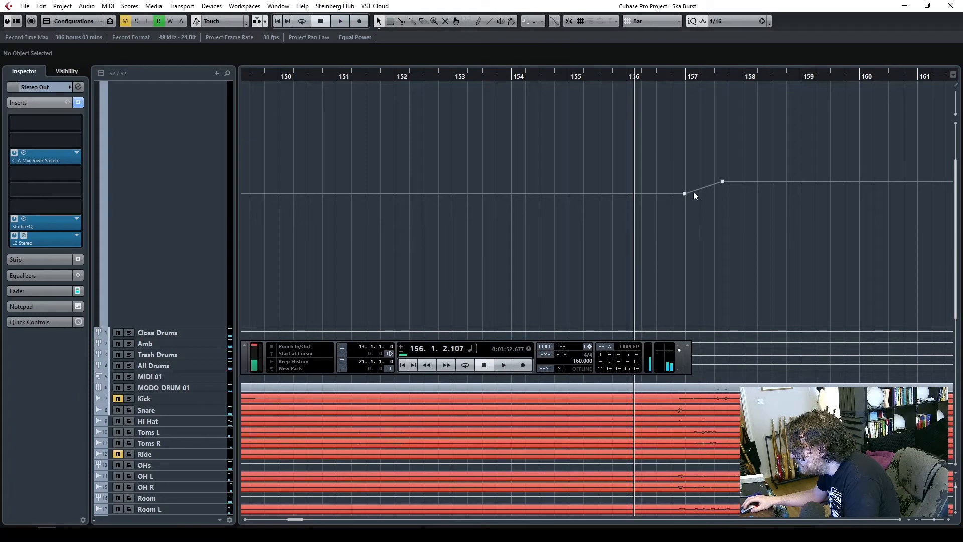
pyautogui.moveTo(684, 194); pyautogui.dragTo(634, 193)
# - Play the lengthened ramp from before bar 156, return to the project start, and view the full automation curve
pyautogui.click(609, 74)
pyautogui.press('space')
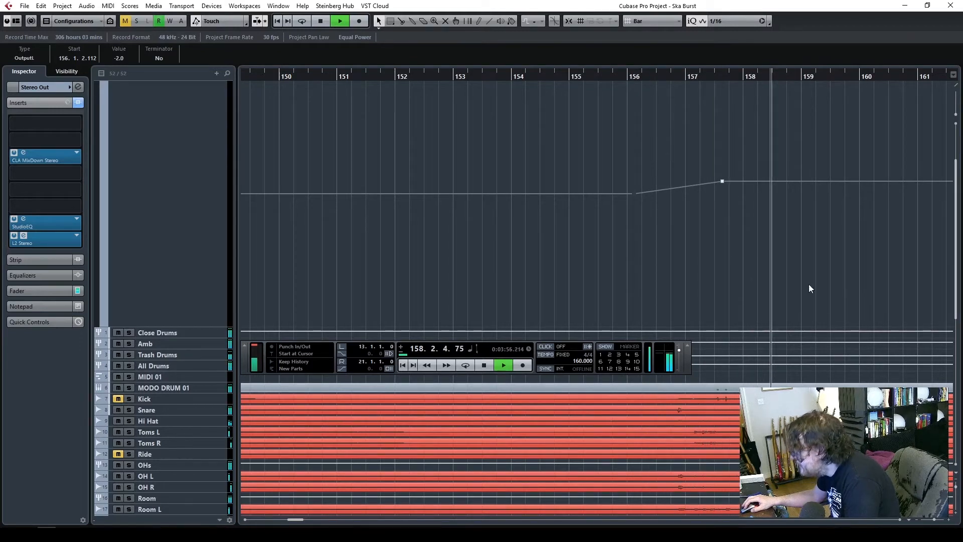
pyautogui.moveTo(934, 519); pyautogui.dragTo(931, 521)
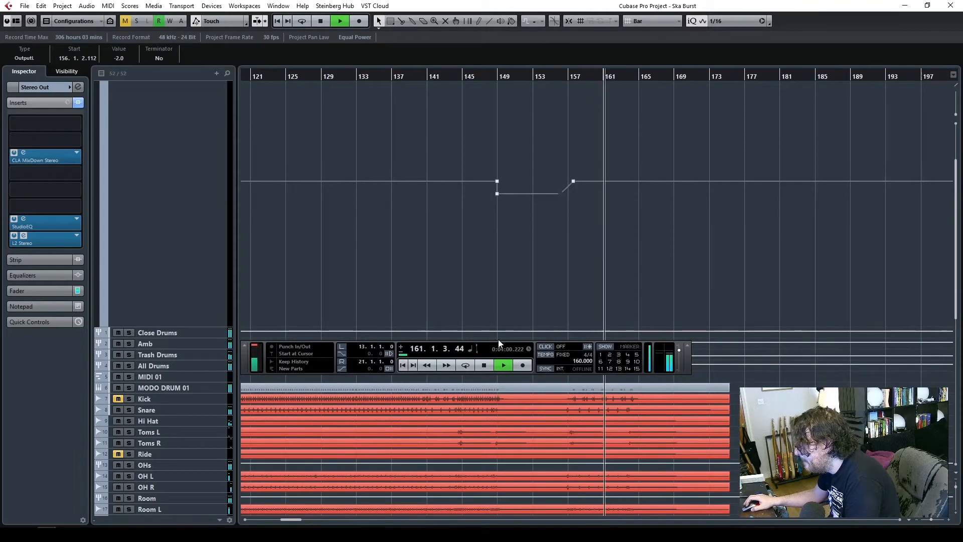
pyautogui.click(484, 366)
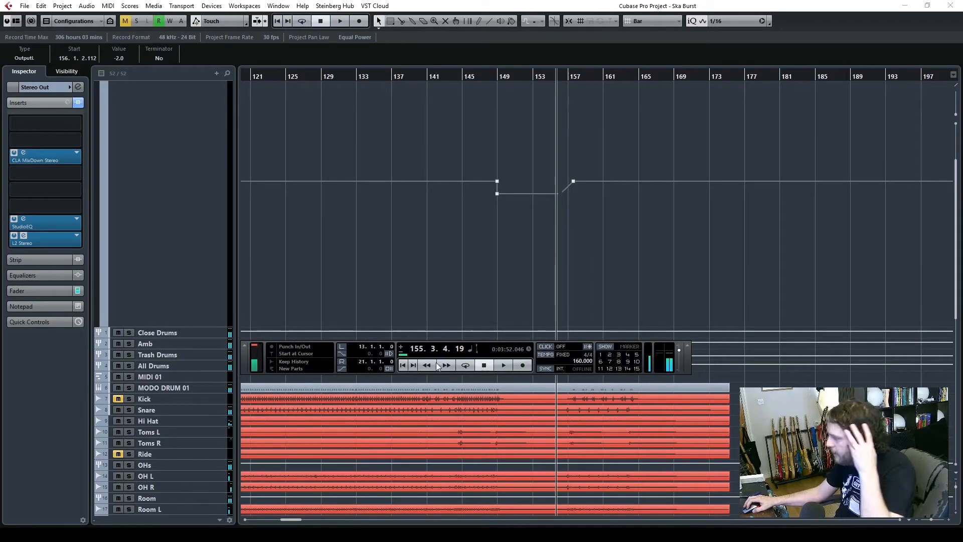
pyautogui.click(401, 367)
pyautogui.moveTo(931, 520); pyautogui.dragTo(929, 521)
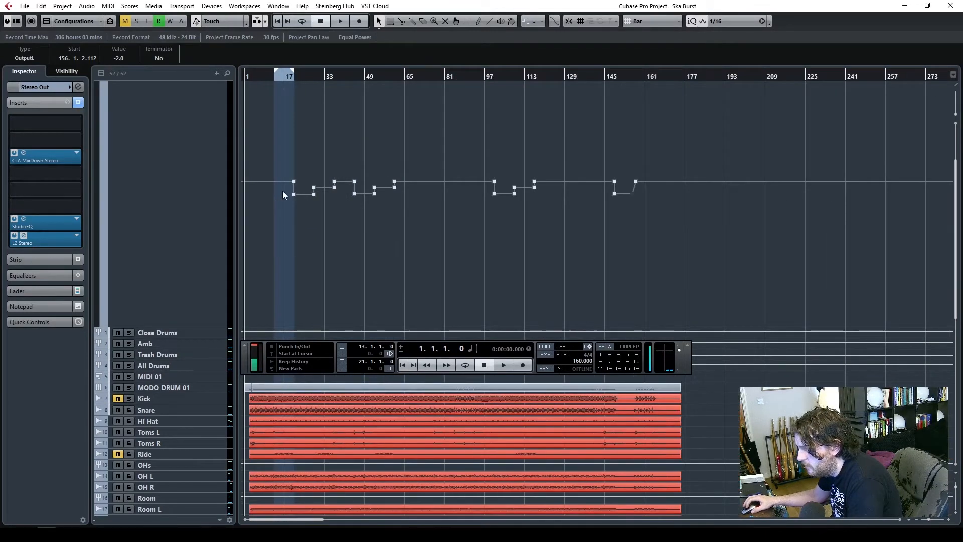
# - Open the L2 limiter on Stereo Out and check its attenuation while playing from about bar 64 to bar 70
pyautogui.moveTo(962, 296); pyautogui.dragTo(631, 157)
pyautogui.click(405, 75)
pyautogui.press('space')
pyautogui.moveTo(554, 150); pyautogui.dragTo(469, 135)
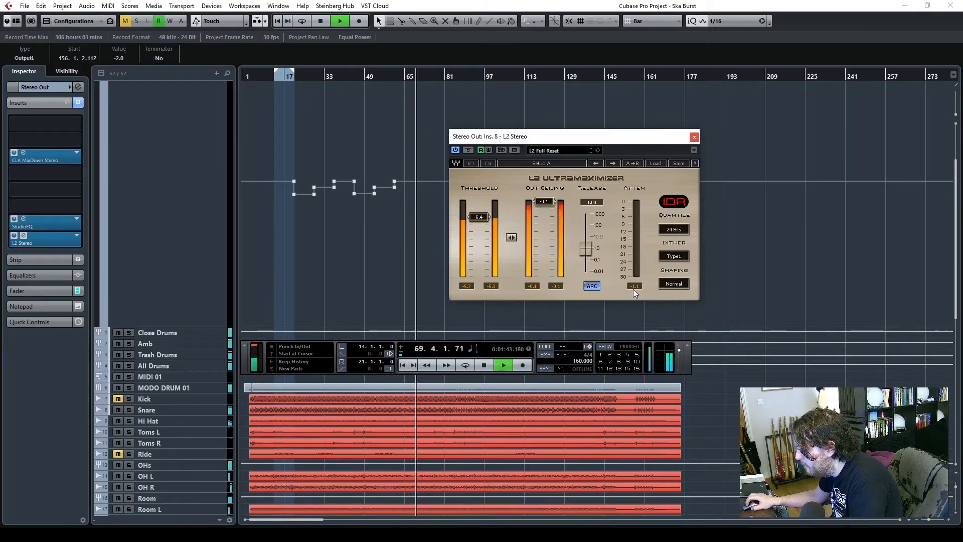
pyautogui.press('space')
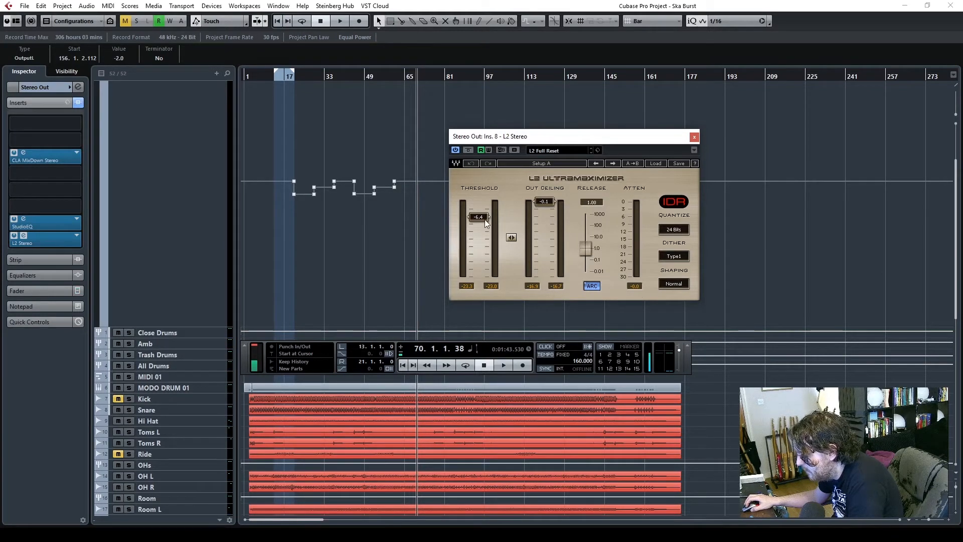
# - Set the L2 threshold to -7.3 during playback, reset the attenuation peak reading, and replay from about bar 61
pyautogui.press('space')
pyautogui.moveTo(485, 223); pyautogui.dragTo(478, 218)
pyautogui.click(636, 287)
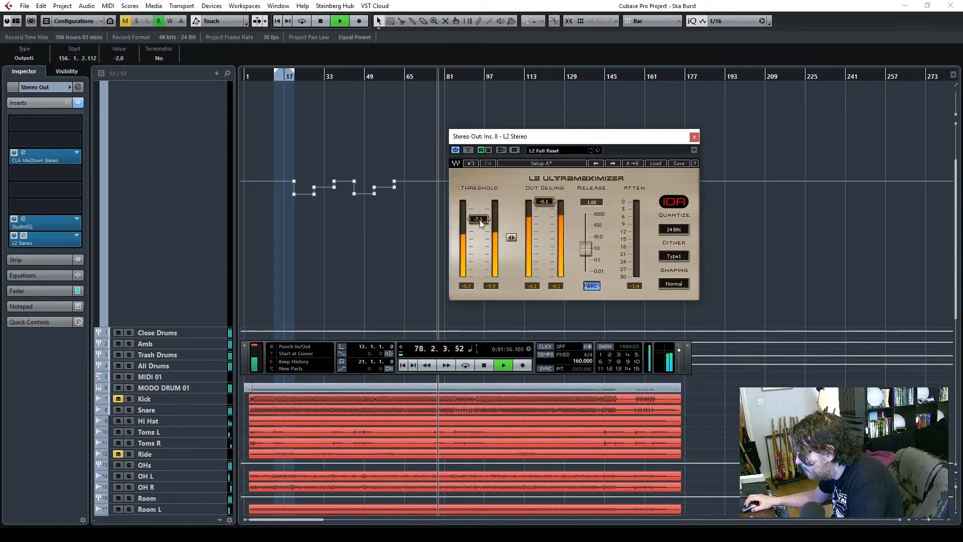
pyautogui.click(396, 75)
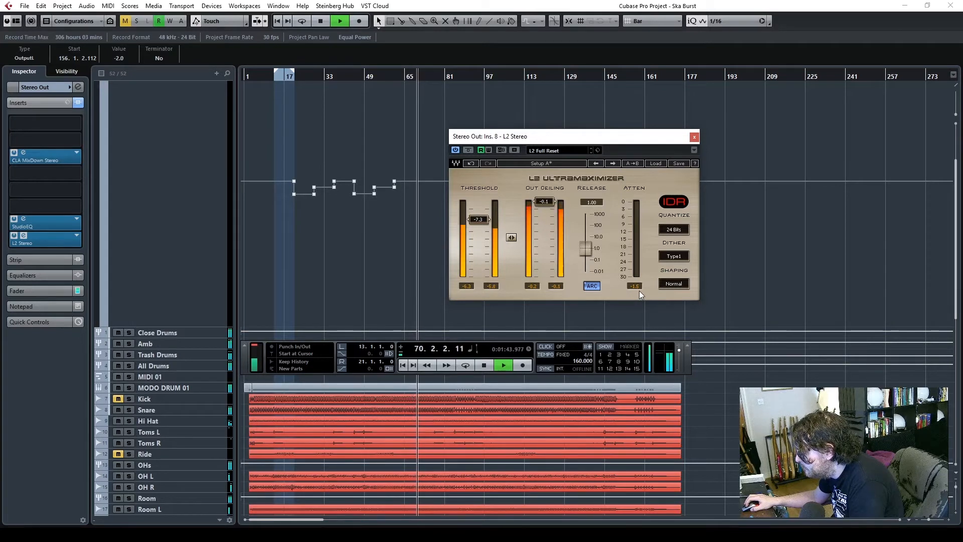
pyautogui.press('space')
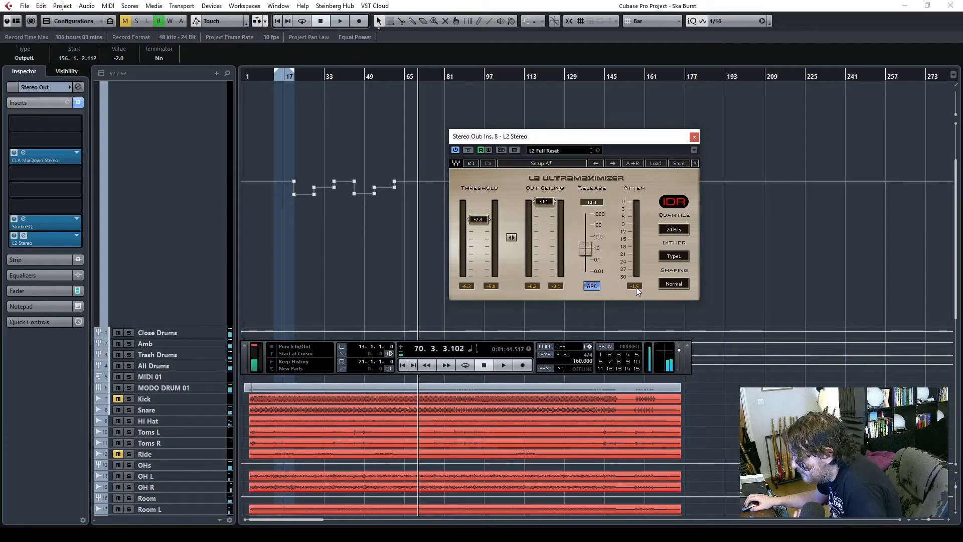
# - Close the L2 limiter and play the first automated section from about bar 17 to bar 25
pyautogui.click(693, 137)
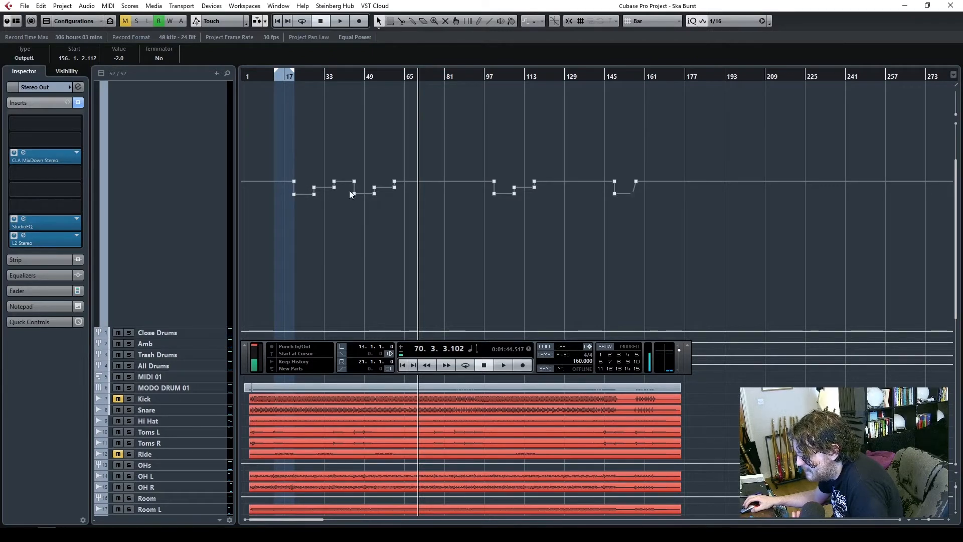
pyautogui.click(284, 74)
pyautogui.click(288, 76)
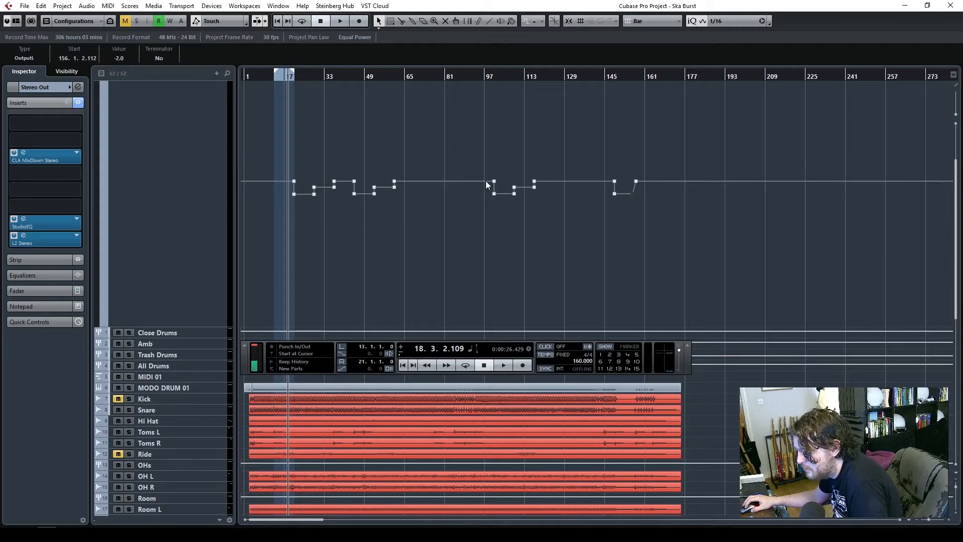
pyautogui.click(285, 74)
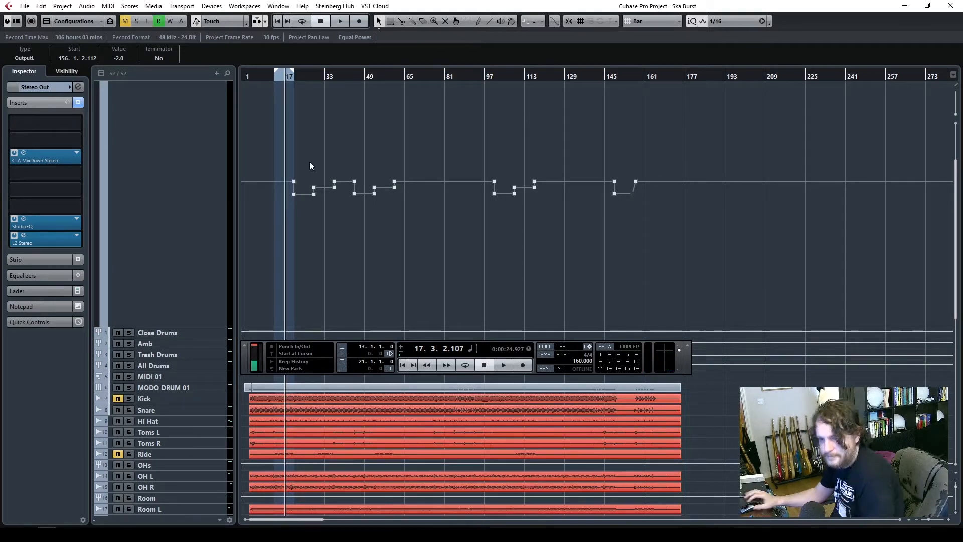
pyautogui.press('space')
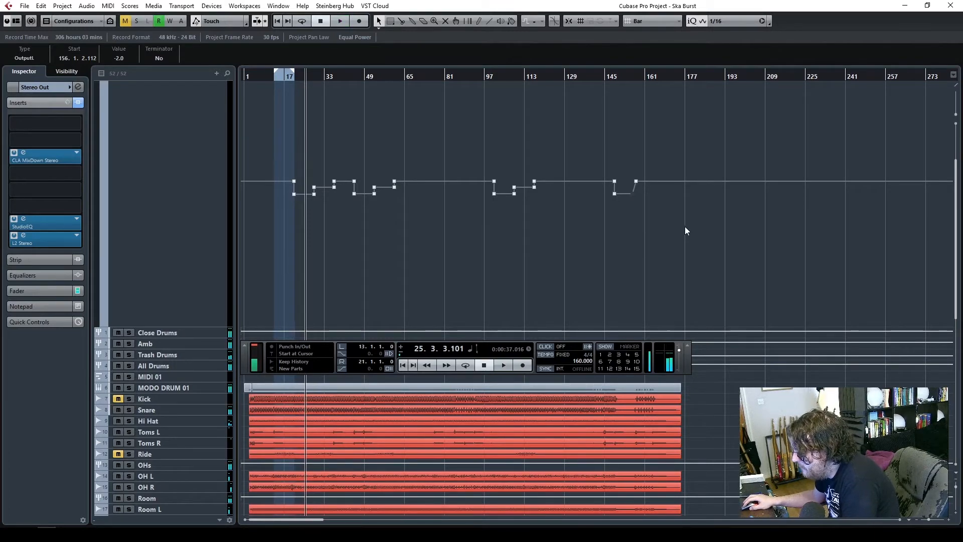
# - Raise all the lowest StudioEQ output automation points together to -1.7 and the middle-step points to about -0.7
pyautogui.click(950, 519)
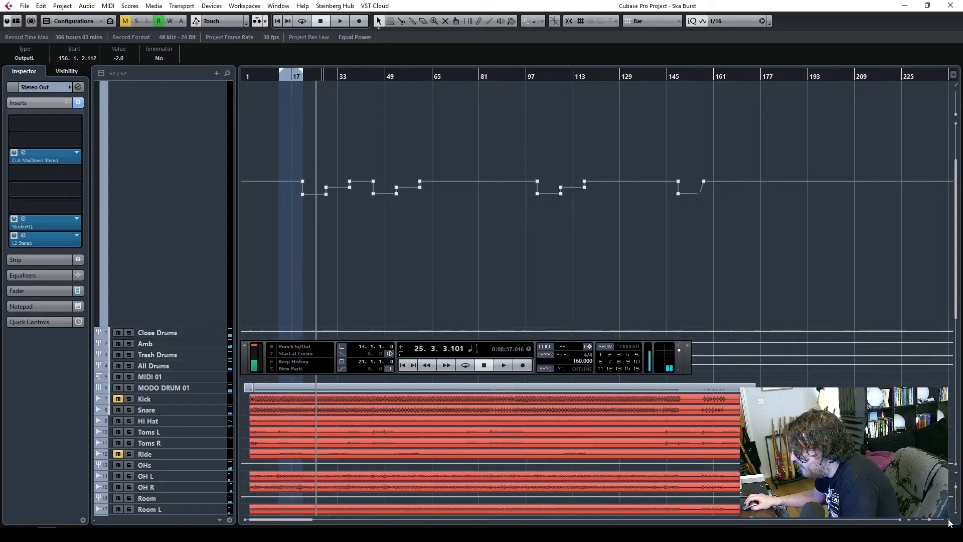
pyautogui.moveTo(863, 230); pyautogui.dragTo(325, 190)
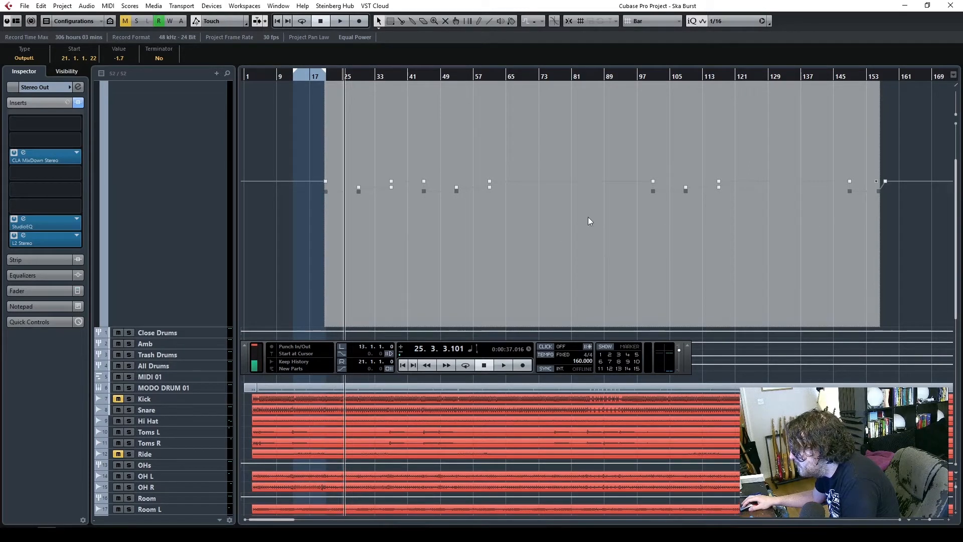
pyautogui.click(312, 190)
pyautogui.moveTo(314, 184); pyautogui.dragTo(901, 189)
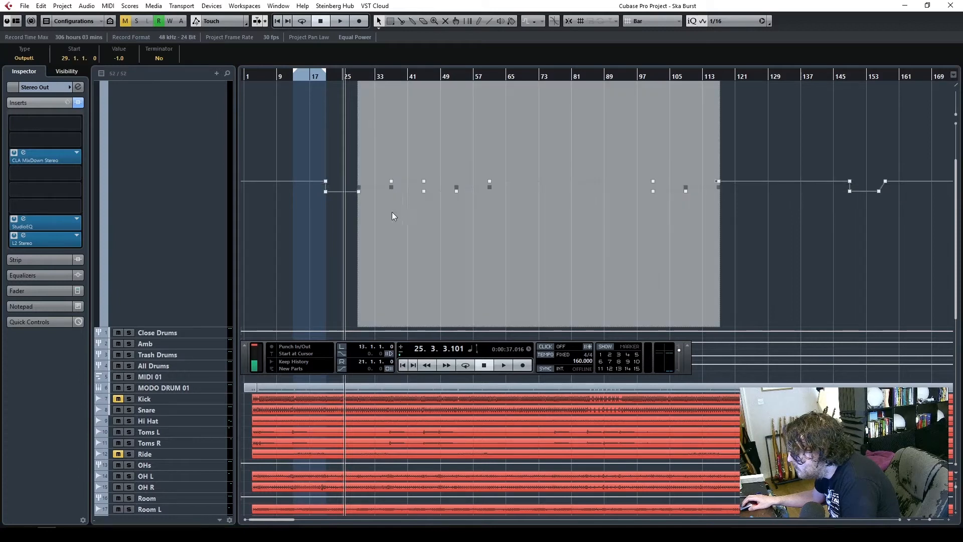
pyautogui.moveTo(359, 187); pyautogui.dragTo(359, 186)
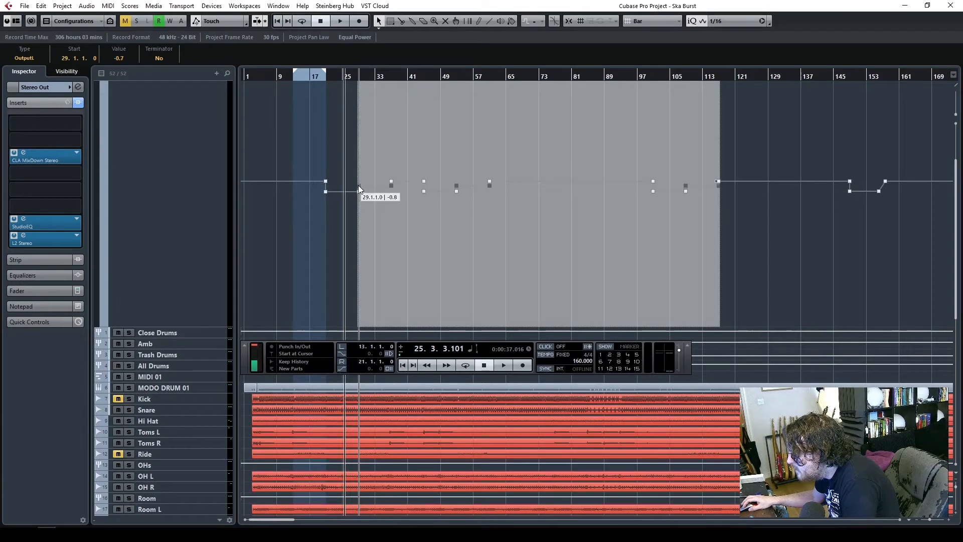
pyautogui.click(287, 209)
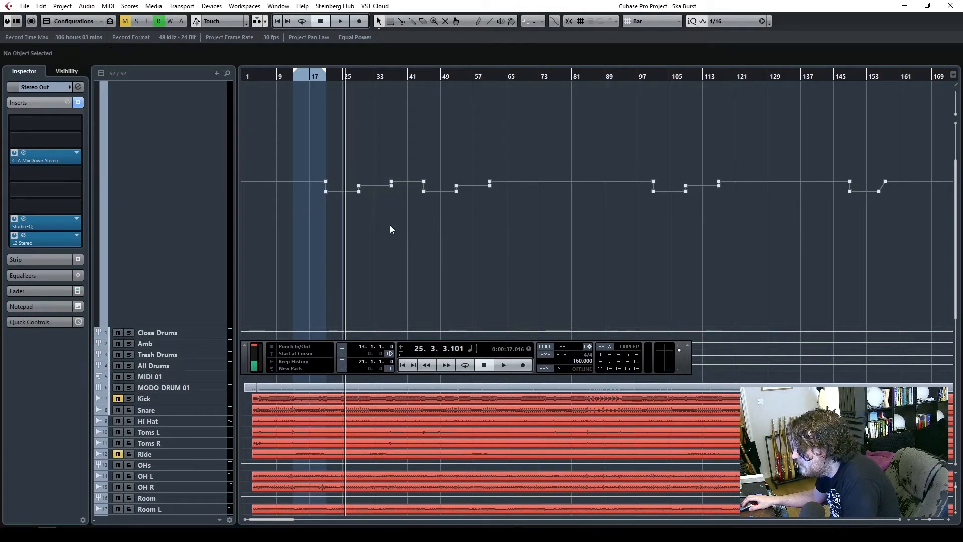
# - Play the raised automation steps from just before the first drop at bar 21, then stop
pyautogui.click(309, 76)
pyautogui.press('space')
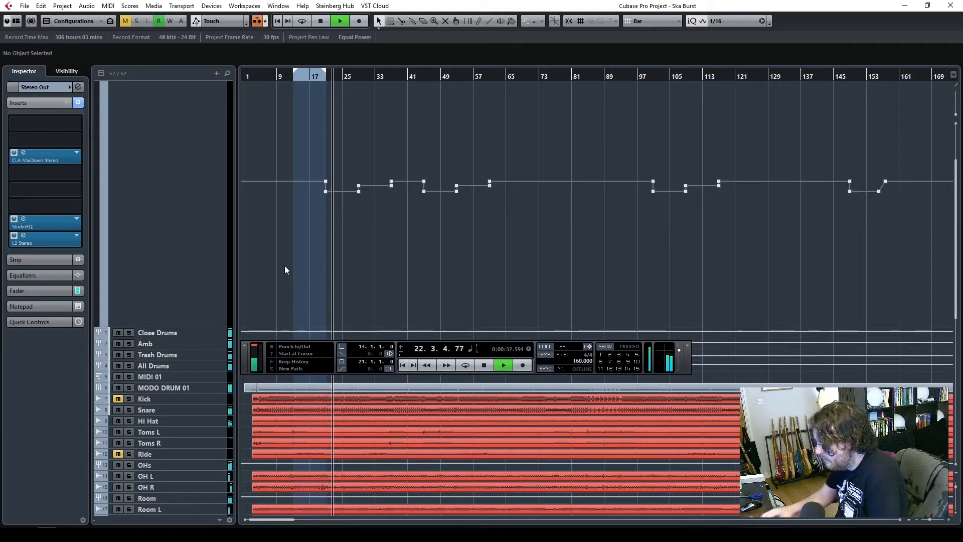
pyautogui.press('space')
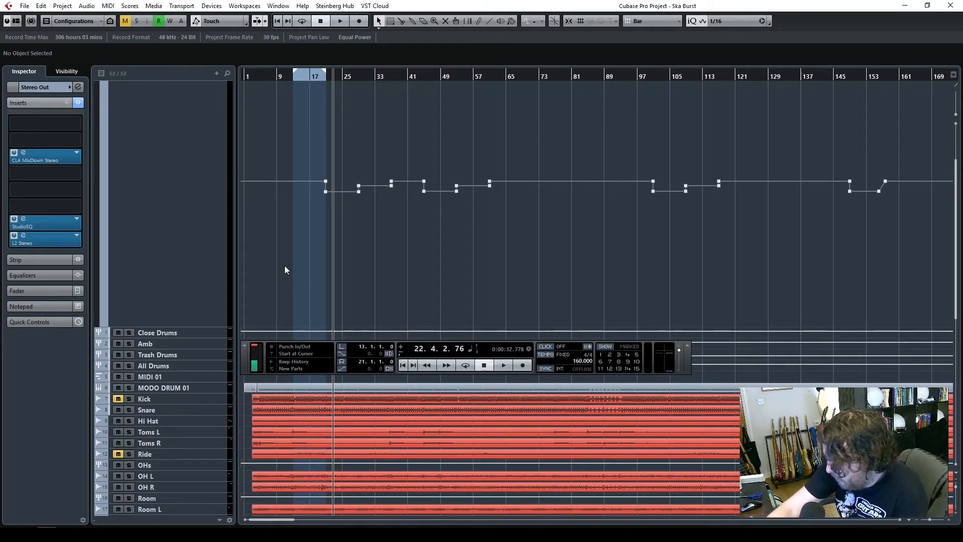
pyautogui.click(325, 24)
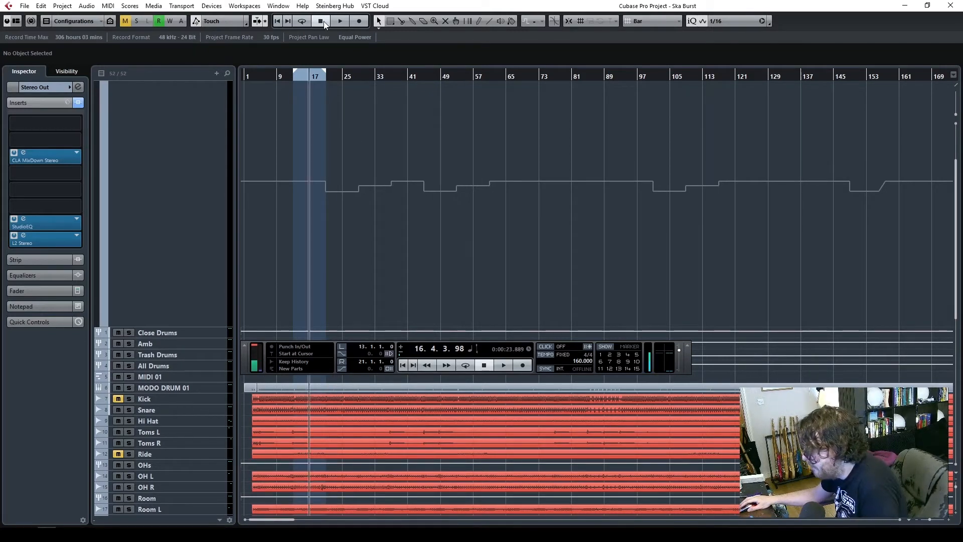
# - Return to about bar 2 and play the song through with the transport panel shown
pyautogui.click(277, 20)
pyautogui.moveTo(258, 74); pyautogui.dragTo(249, 76)
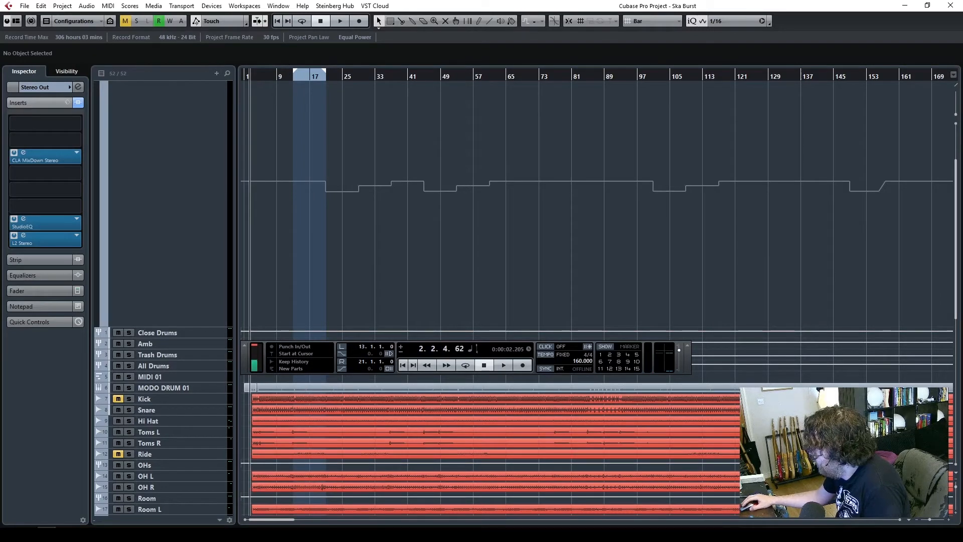
pyautogui.press('F2')
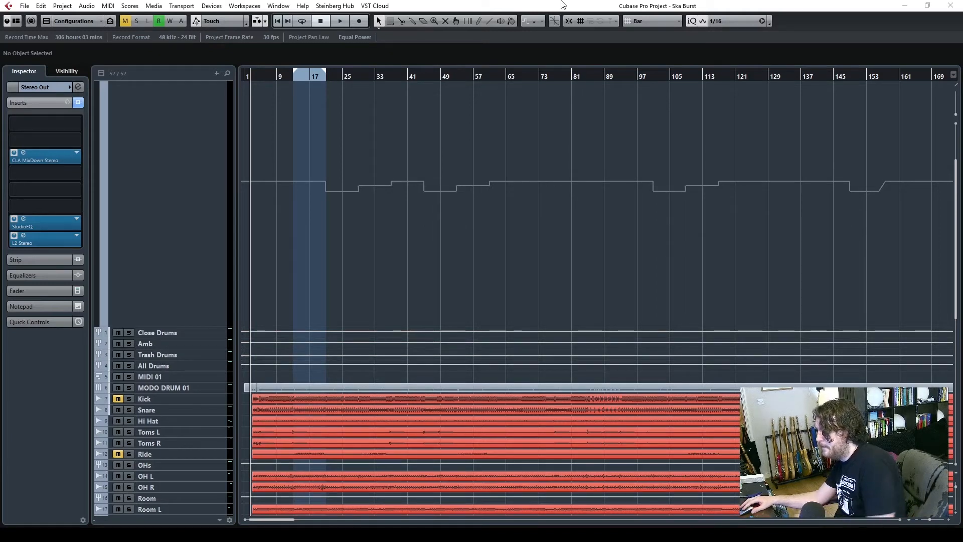
pyautogui.press('F2')
pyautogui.press('space')
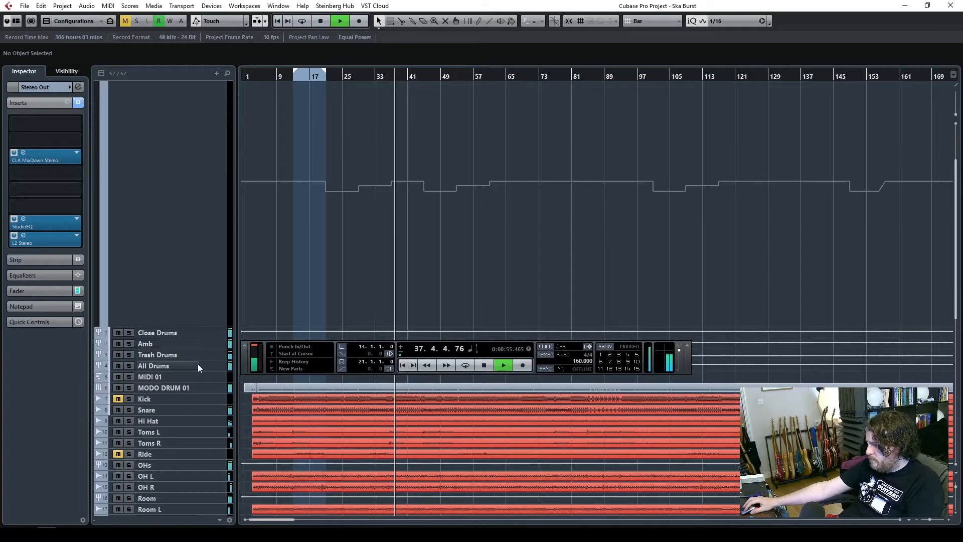
# - Raise the SSLComp threshold on the Amb group slightly during playback, then close the compressor
pyautogui.click(185, 342)
pyautogui.click(35, 291)
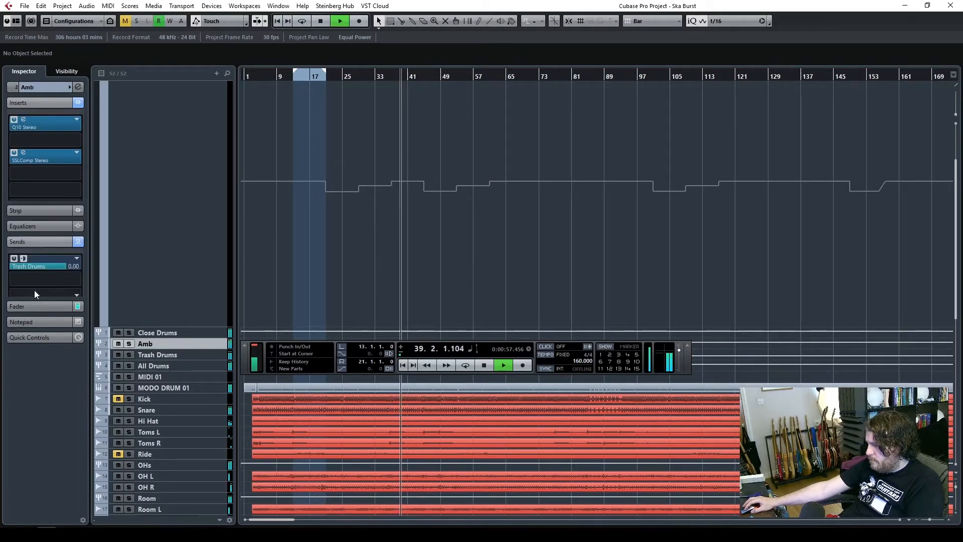
pyautogui.click(41, 305)
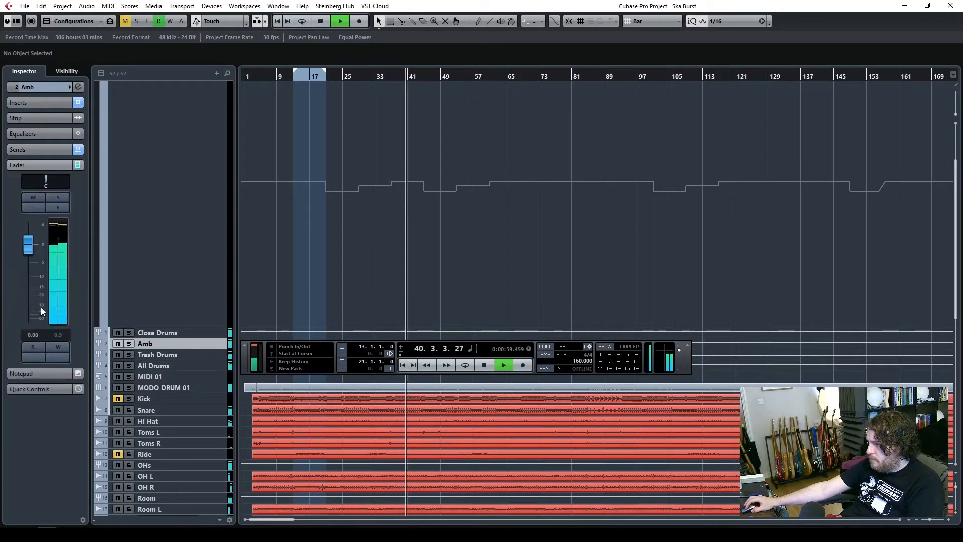
pyautogui.click(34, 106)
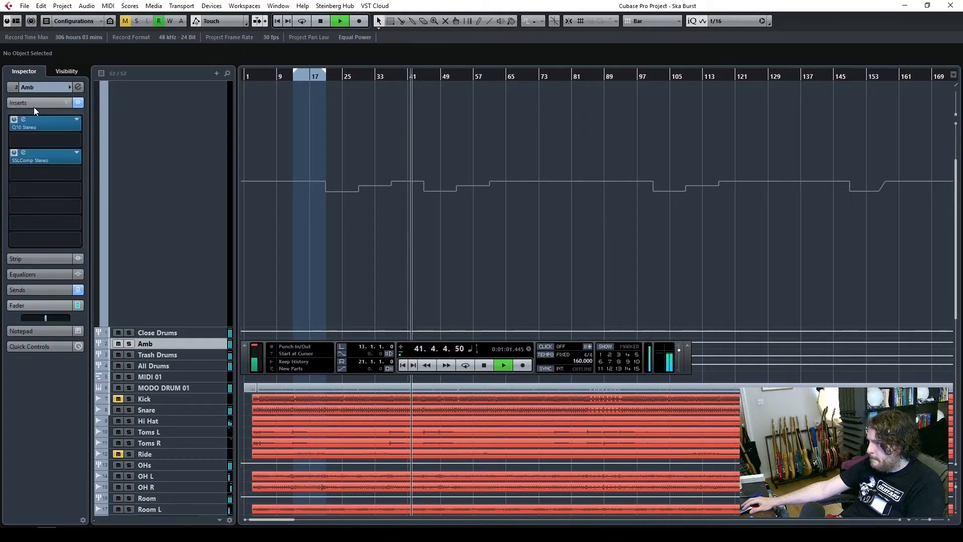
pyautogui.click(25, 151)
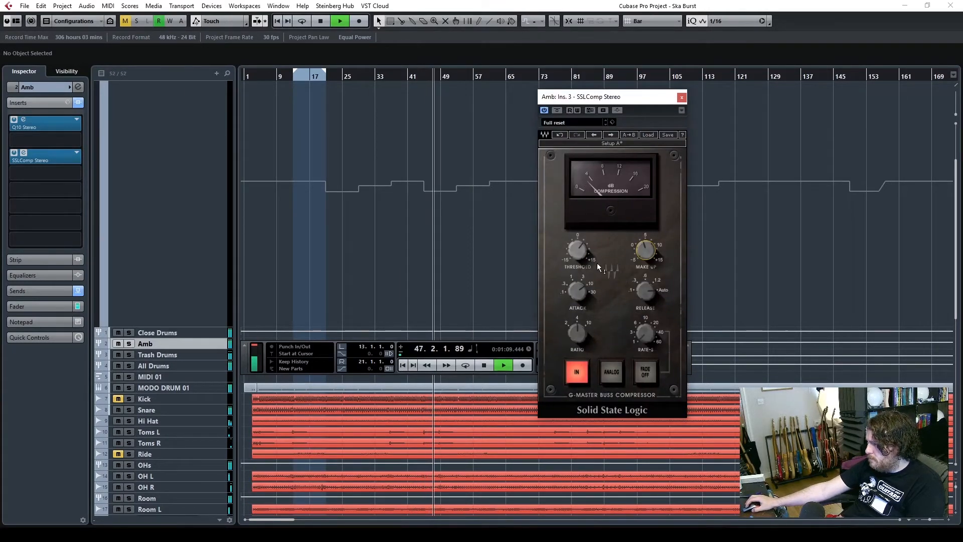
pyautogui.moveTo(576, 257); pyautogui.dragTo(576, 252)
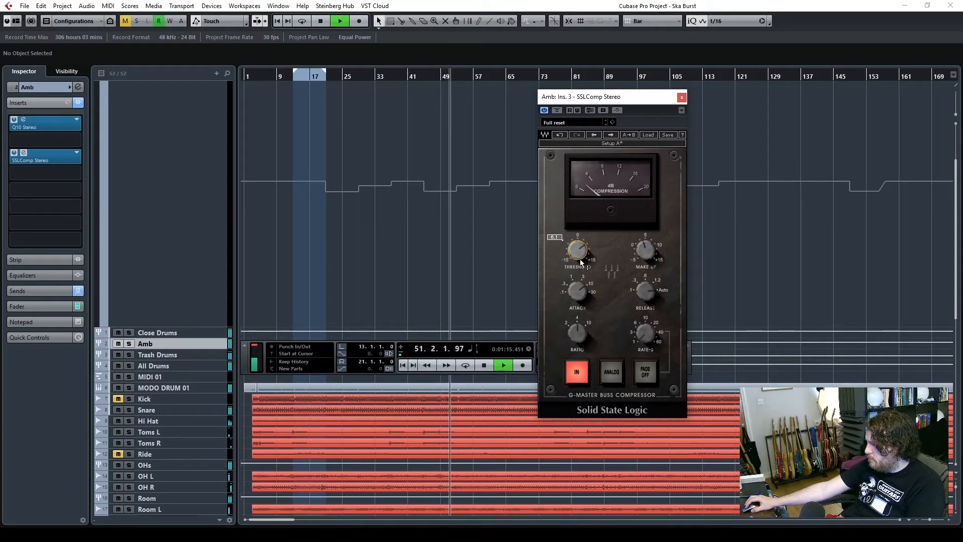
pyautogui.click(682, 97)
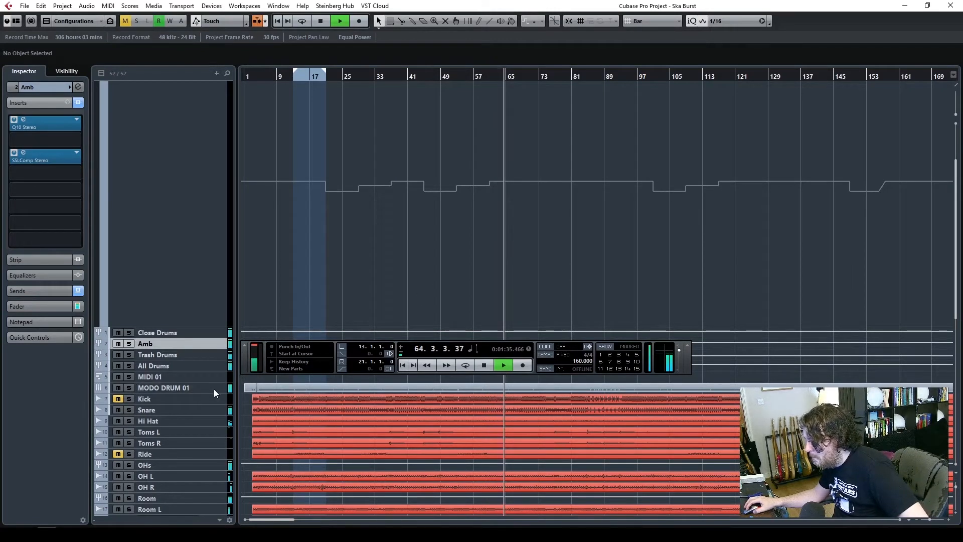
# - Set the Hi Hat track's fader to -2.18 during playback
pyautogui.click(206, 420)
pyautogui.click(39, 354)
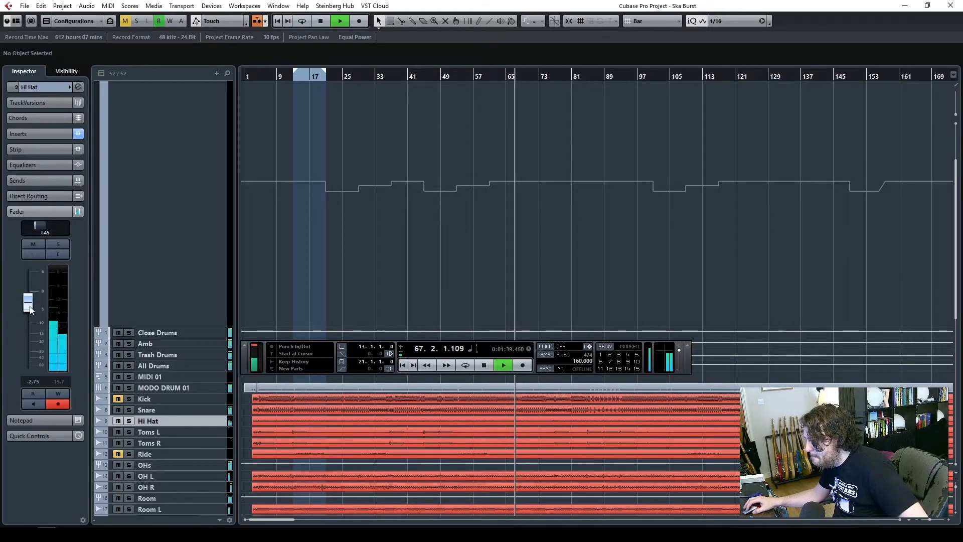
pyautogui.moveTo(30, 303); pyautogui.dragTo(31, 304)
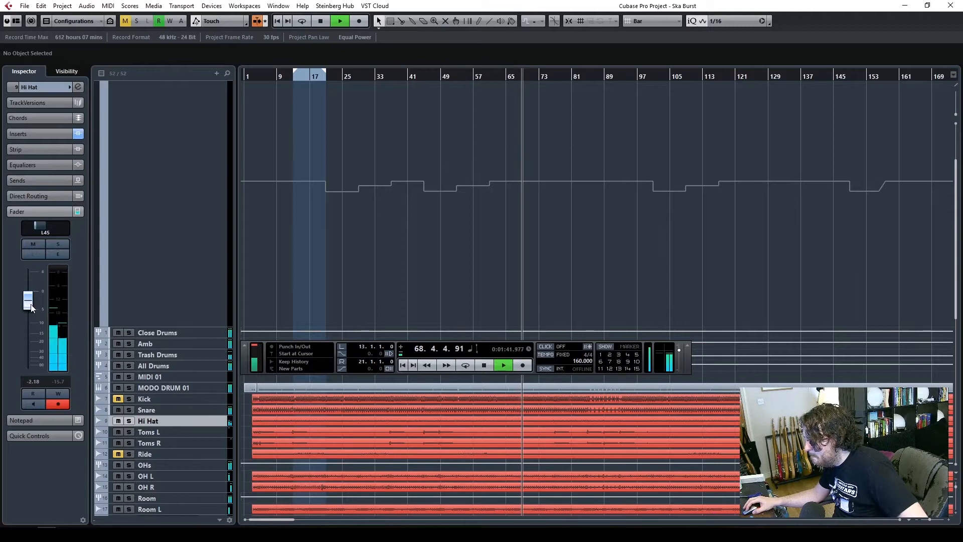
# - Set the Trash Drums group's fader to -10.6 and select the All Music group to show its fader
pyautogui.click(203, 354)
pyautogui.click(59, 306)
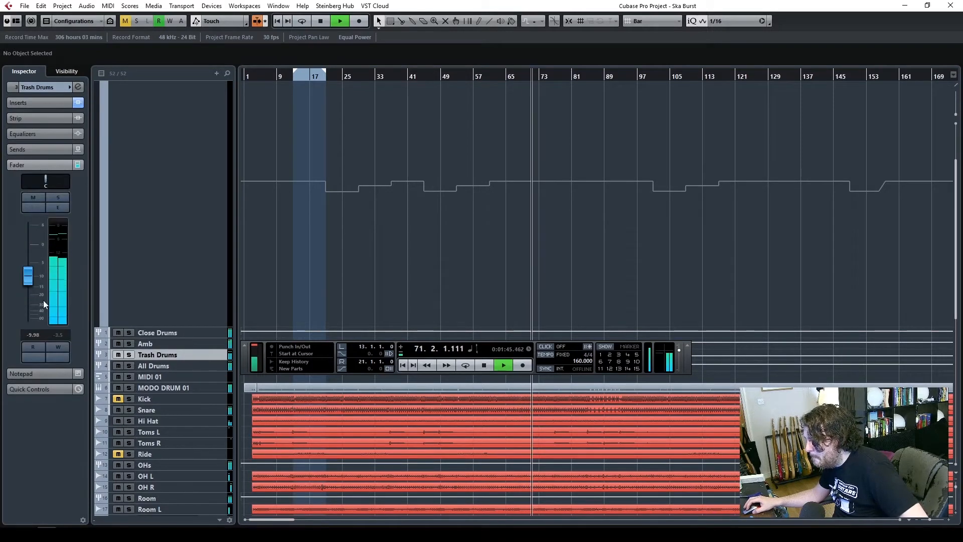
pyautogui.moveTo(30, 282); pyautogui.dragTo(30, 284)
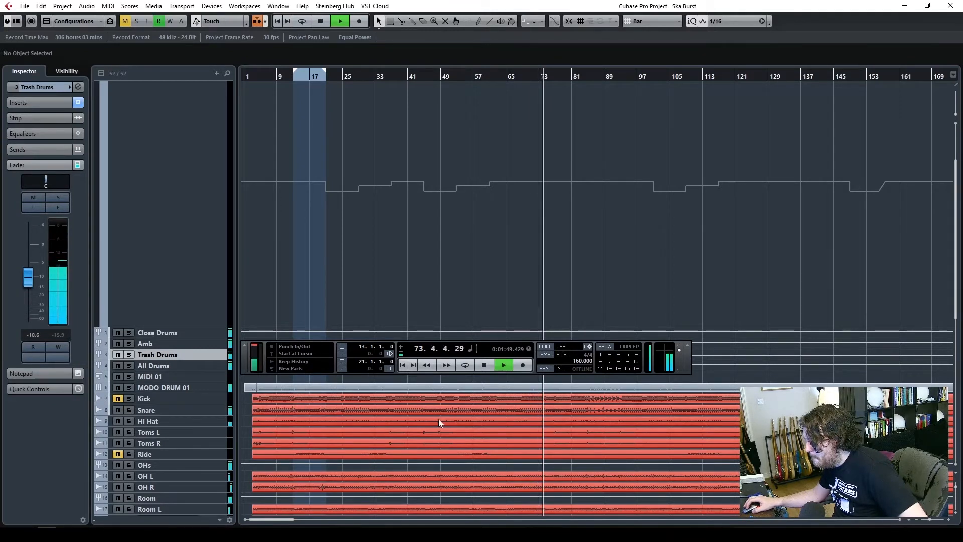
pyautogui.scroll(-4, 494, 241)
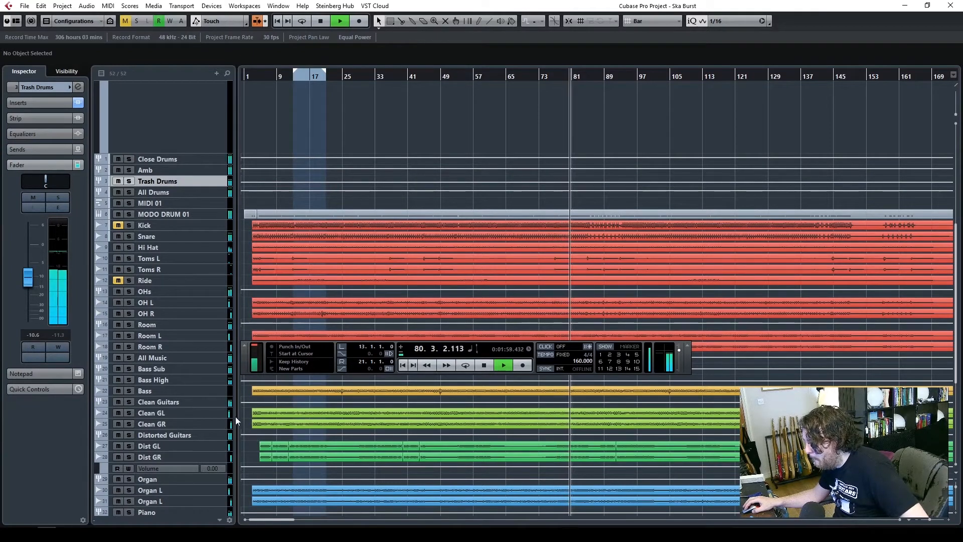
pyautogui.click(213, 357)
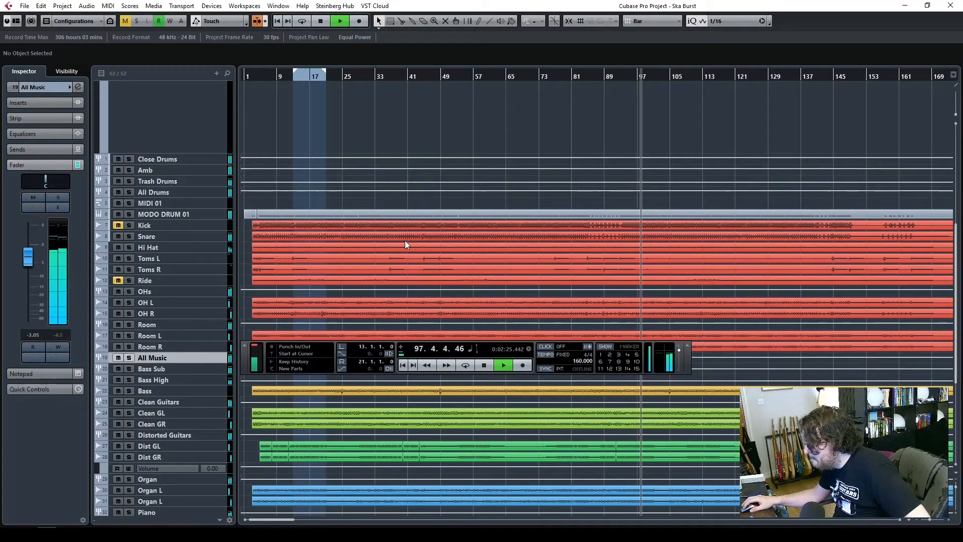
# - Open the Q10 on MODO DRUM 01, set band 8's gain to -5.8, and raise the output to 2.0
pyautogui.click(211, 212)
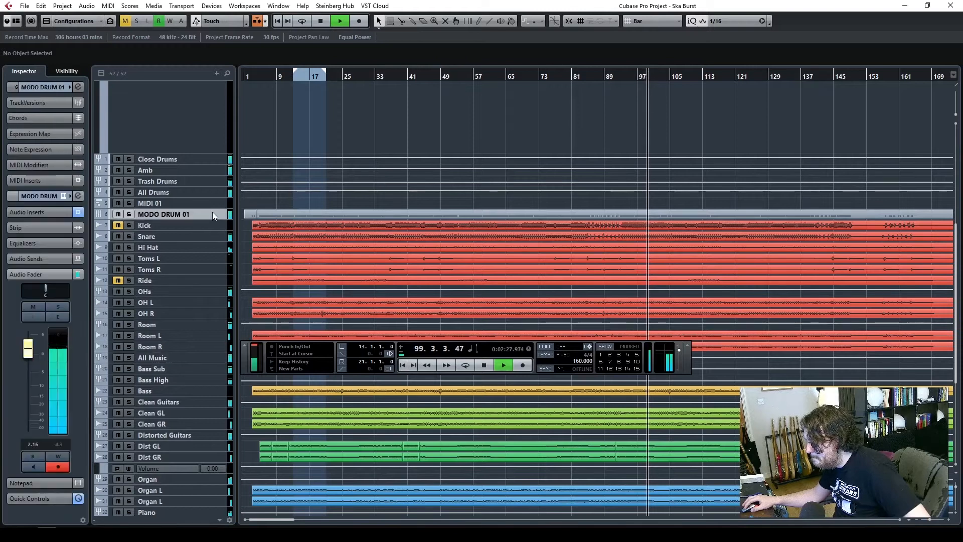
pyautogui.click(35, 213)
pyautogui.click(25, 229)
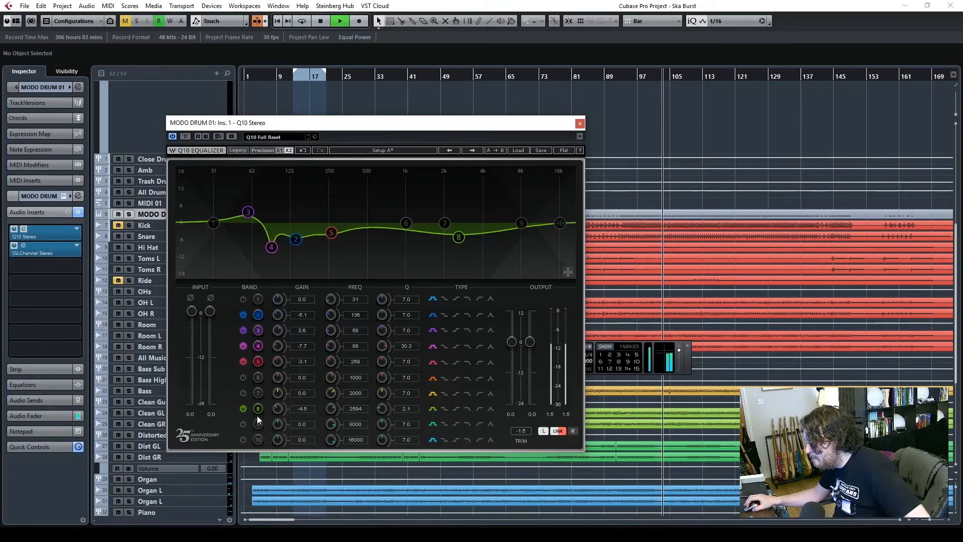
pyautogui.moveTo(278, 408); pyautogui.dragTo(303, 408)
pyautogui.moveTo(529, 342); pyautogui.dragTo(530, 336)
pyautogui.click(552, 309)
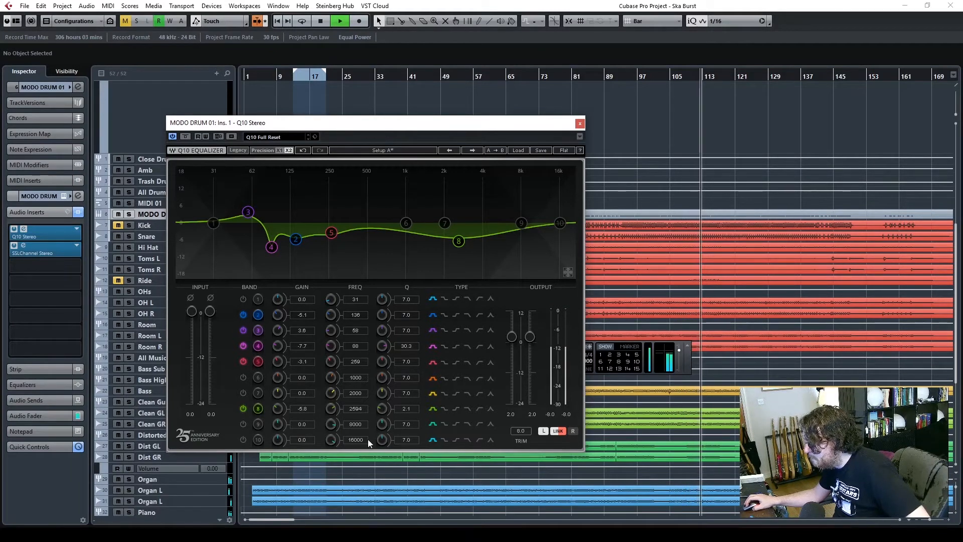
# - Enable band 10 of the Q10 as a low-pass filter and lower its cutoff to about 5.5 kHz
pyautogui.click(243, 440)
pyautogui.click(467, 440)
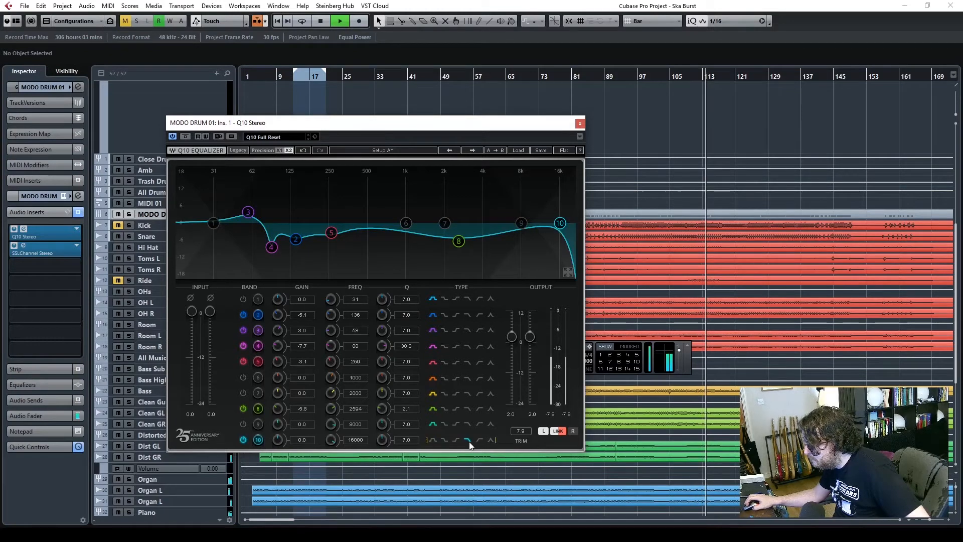
pyautogui.moveTo(331, 440); pyautogui.dragTo(331, 480)
pyautogui.moveTo(355, 440); pyautogui.dragTo(355, 435)
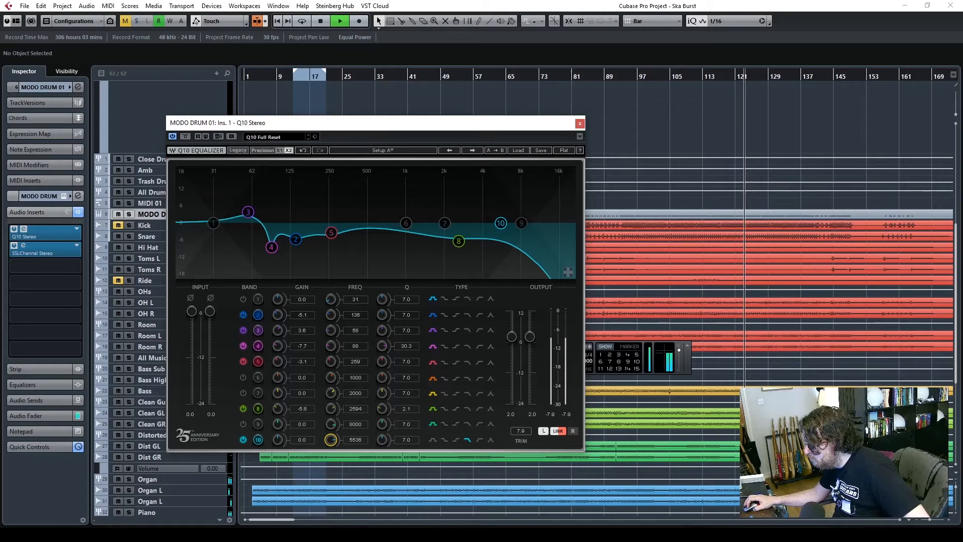
# - Lower the Q10 low-pass cutoff to 4117 Hz, and rebalance it with the output at 2.8 and a fine-tuned band 8 gain
pyautogui.moveTo(521, 371); pyautogui.dragTo(522, 365)
pyautogui.moveTo(529, 330); pyautogui.dragTo(530, 318)
pyautogui.moveTo(357, 439); pyautogui.dragTo(362, 438)
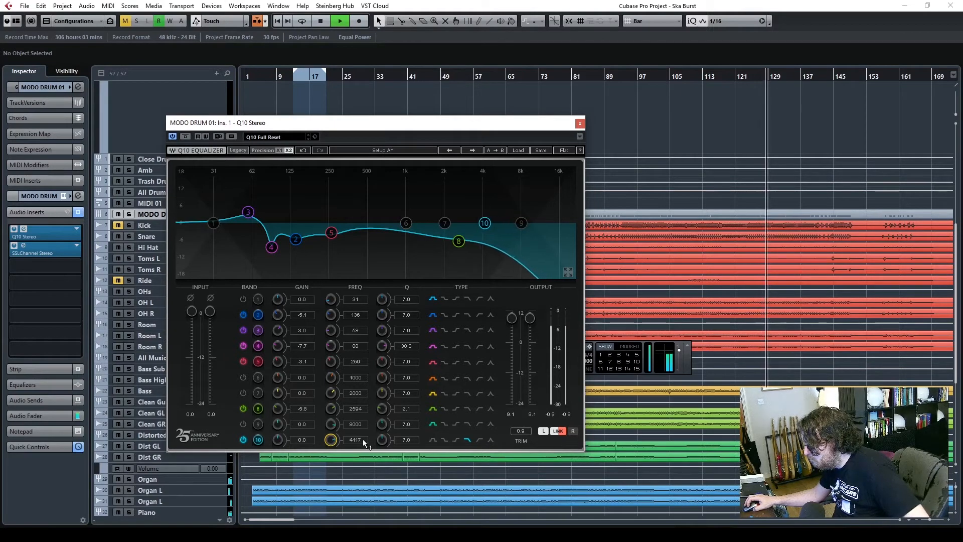
pyautogui.moveTo(530, 318); pyautogui.dragTo(530, 335)
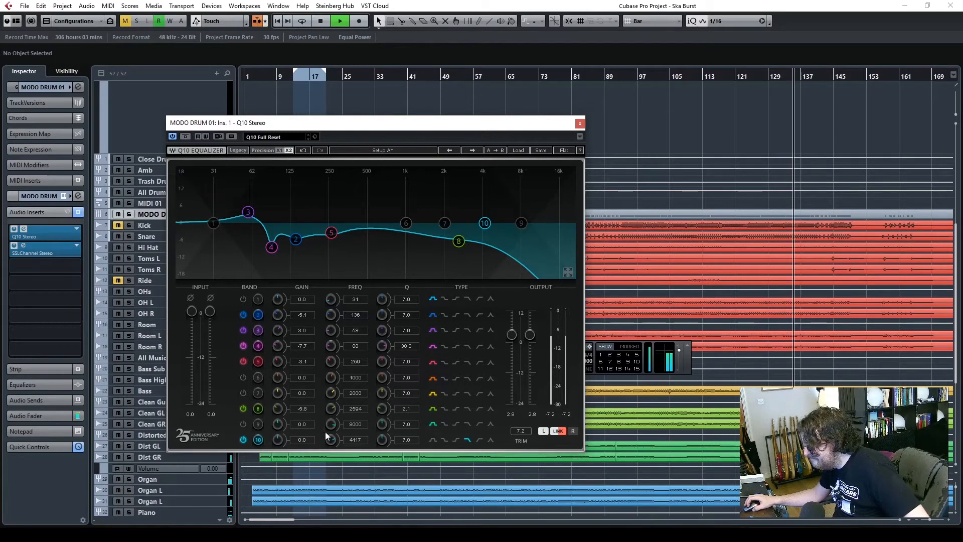
pyautogui.moveTo(278, 409); pyautogui.dragTo(278, 404)
pyautogui.click(580, 124)
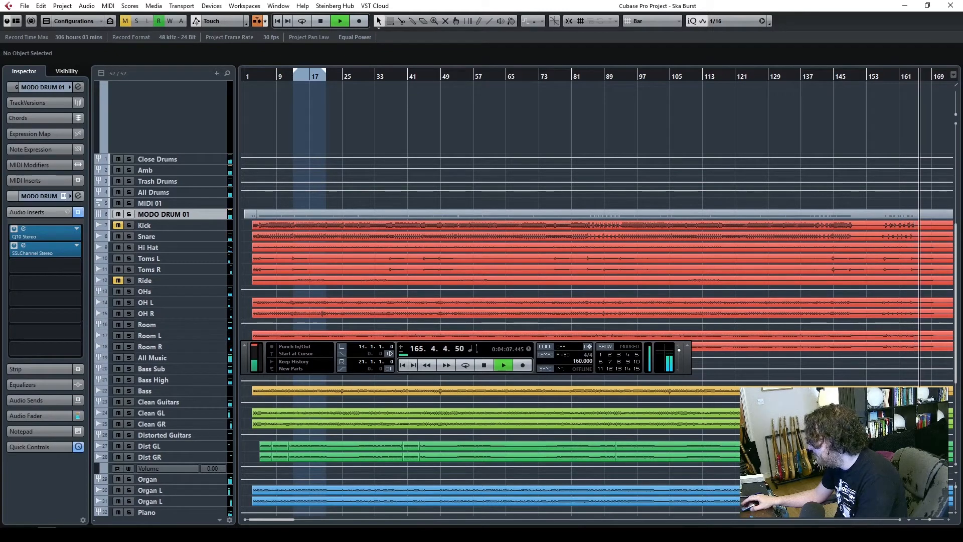
# - Toggle the transport panel and stop playback near the end of the song
pyautogui.press('F2')
pyautogui.press('F2')
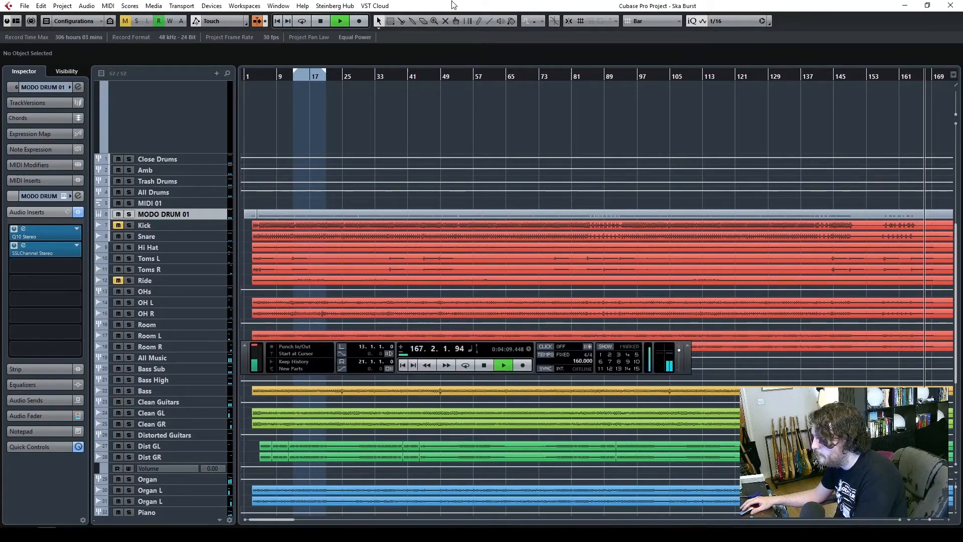
pyautogui.press('space')
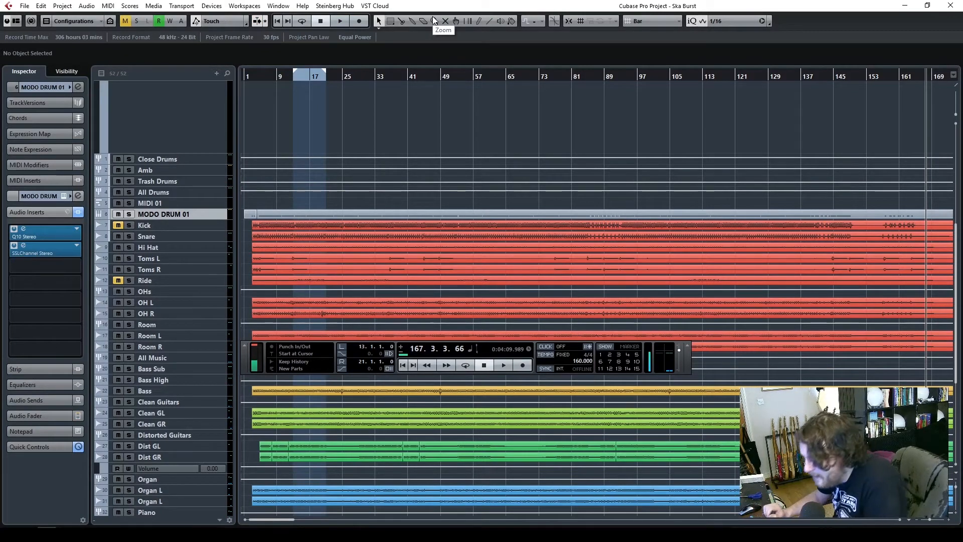
# - Inspect the StudioEQ and L2 Ultramaximizer settings in the Stereo Out inserts, closing each plug-in window after checking it
pyautogui.scroll(5, 384, 331)
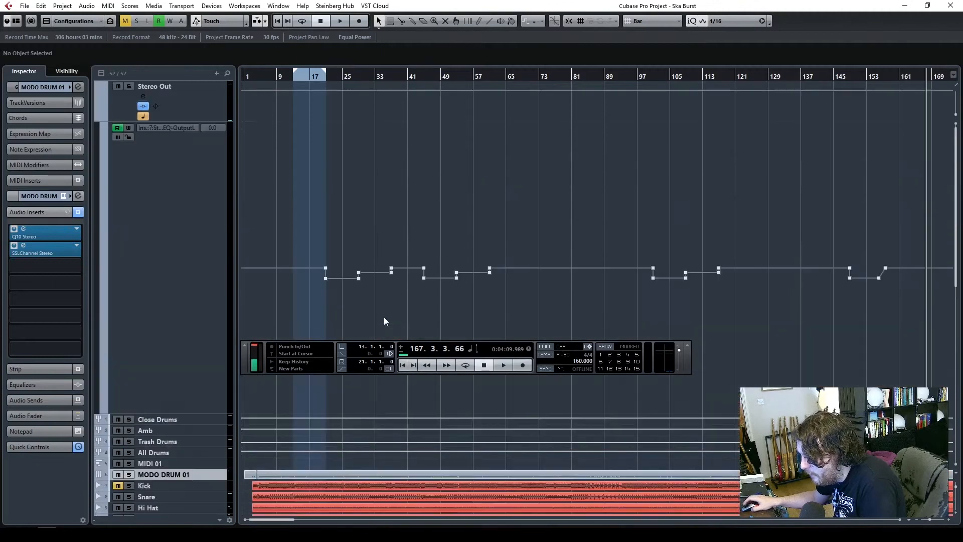
pyautogui.click(200, 105)
pyautogui.click(40, 102)
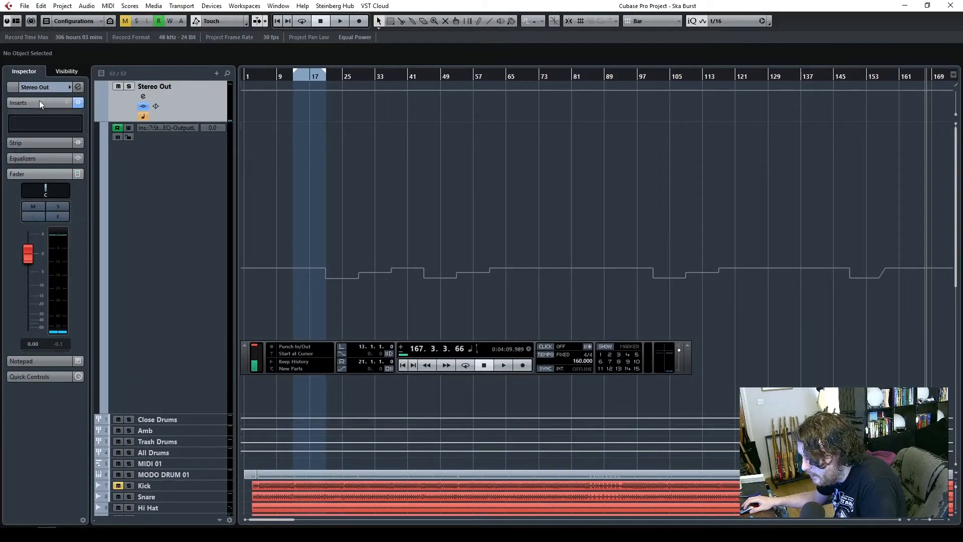
pyautogui.click(22, 220)
pyautogui.moveTo(262, 66); pyautogui.dragTo(471, 119)
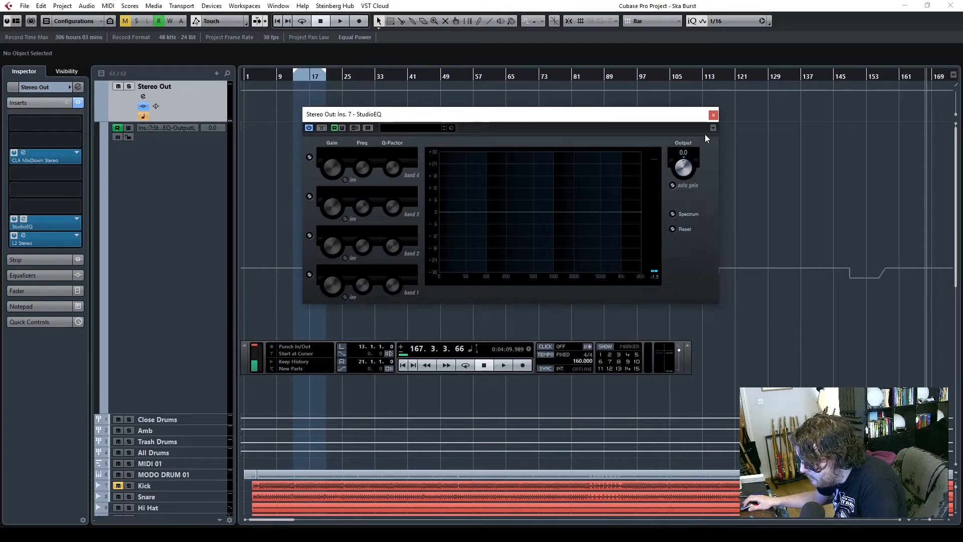
pyautogui.click(713, 116)
pyautogui.click(23, 236)
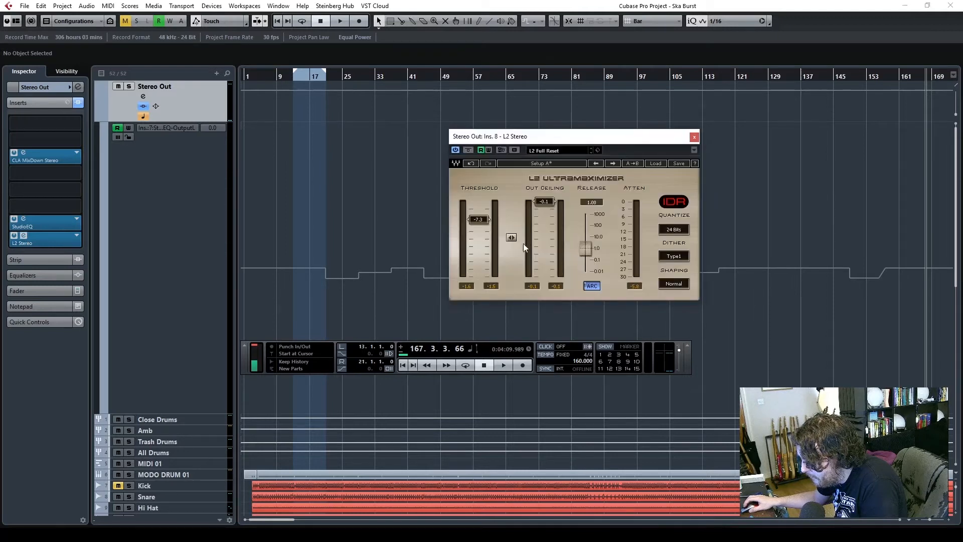
pyautogui.click(694, 137)
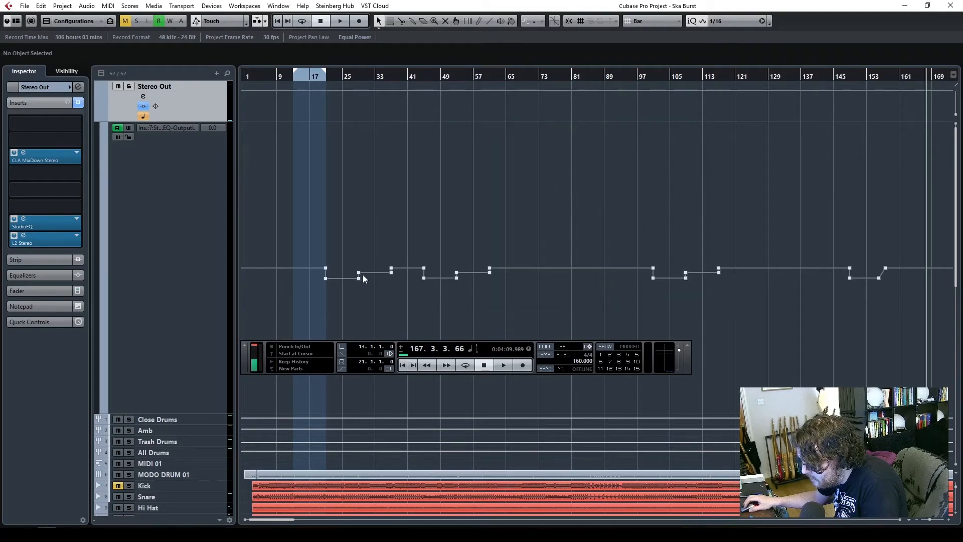
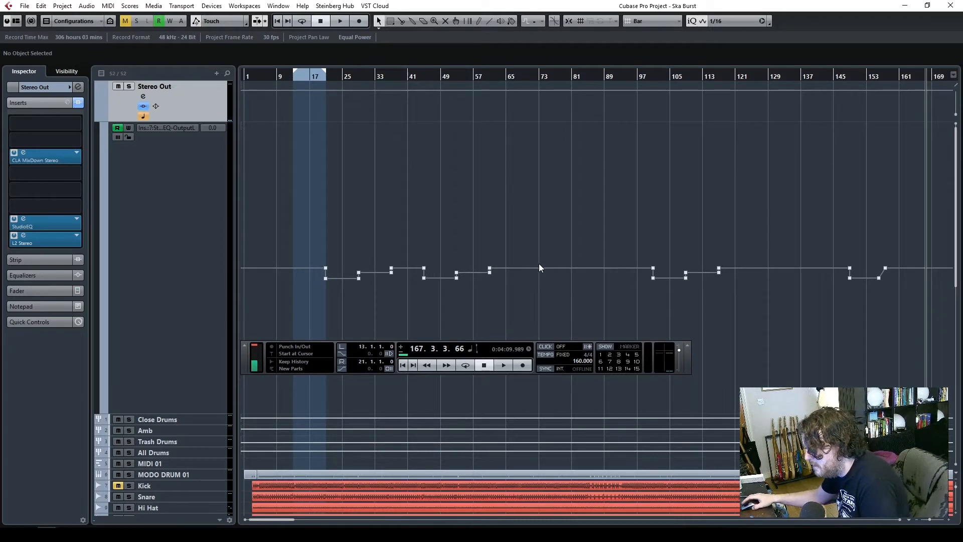
# - Add a stereo FX channel track with RVerb Stereo as its effect
pyautogui.scroll(-5, 540, 278)
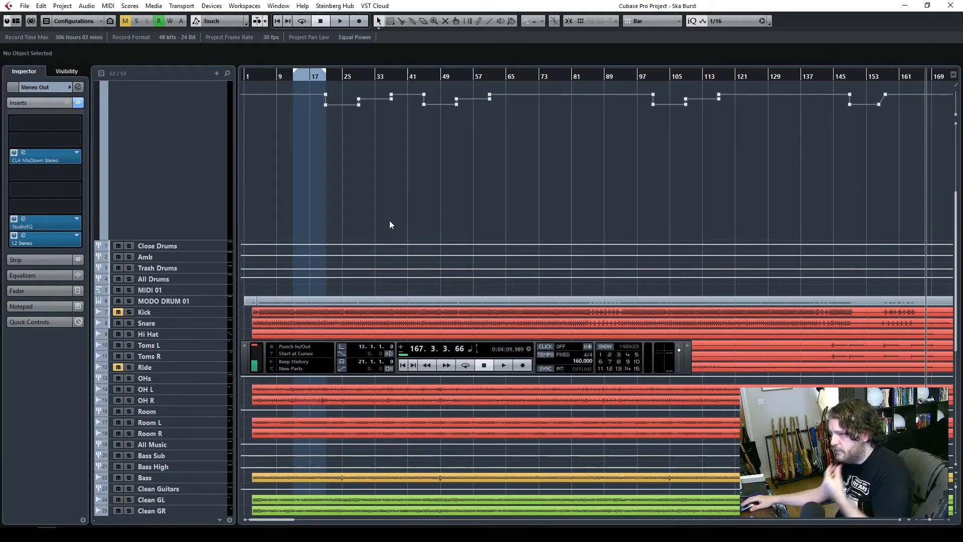
pyautogui.scroll(-5, 360, 233)
pyautogui.scroll(3, 358, 233)
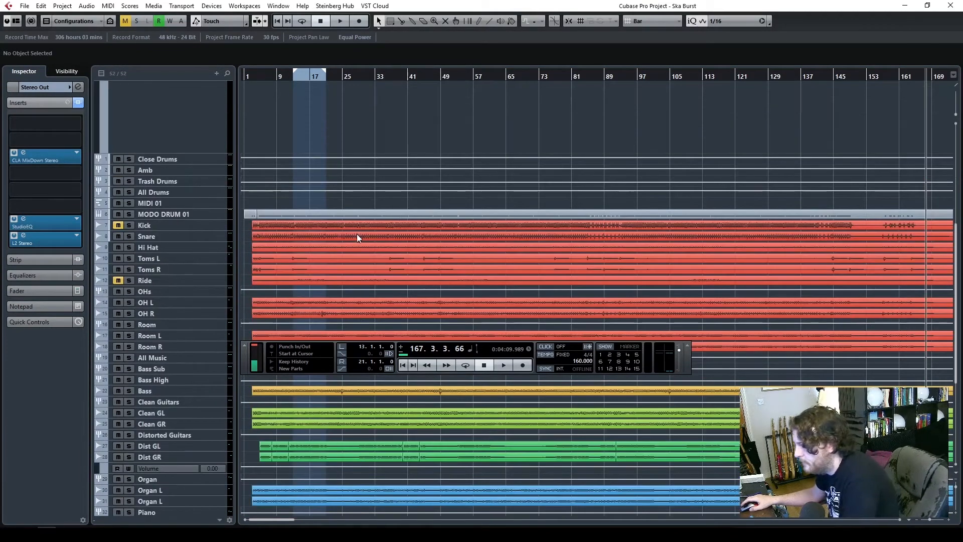
pyautogui.click(206, 236)
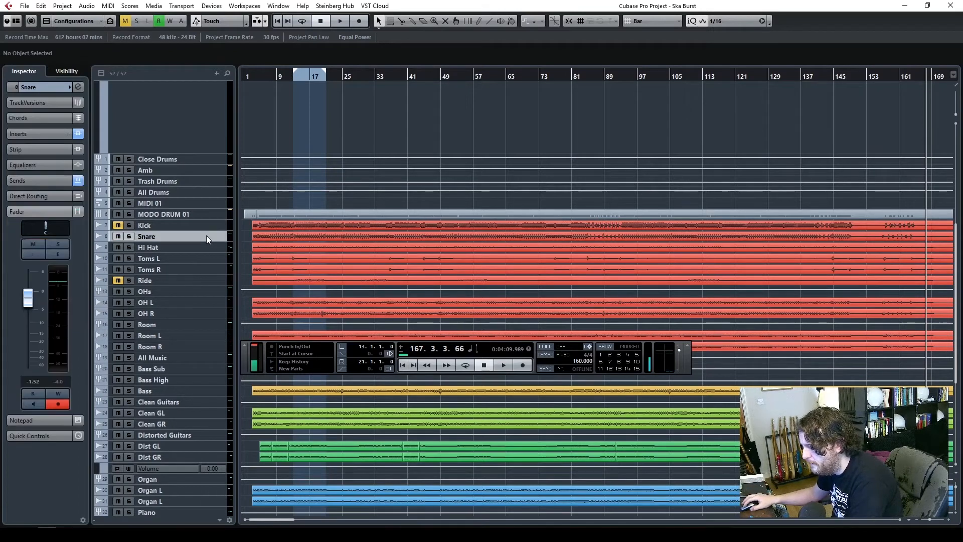
pyautogui.rightClick(194, 236)
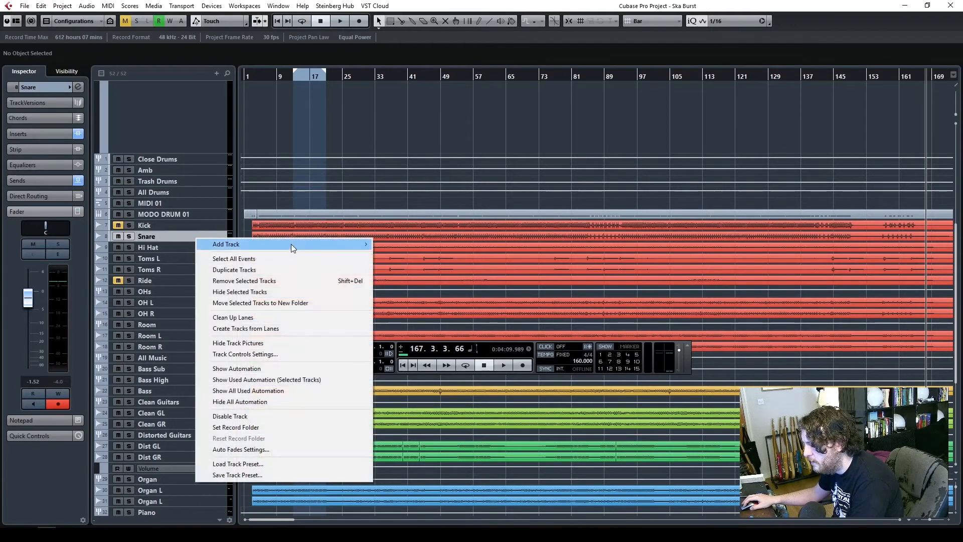
pyautogui.moveTo(291, 244)
pyautogui.click(408, 297)
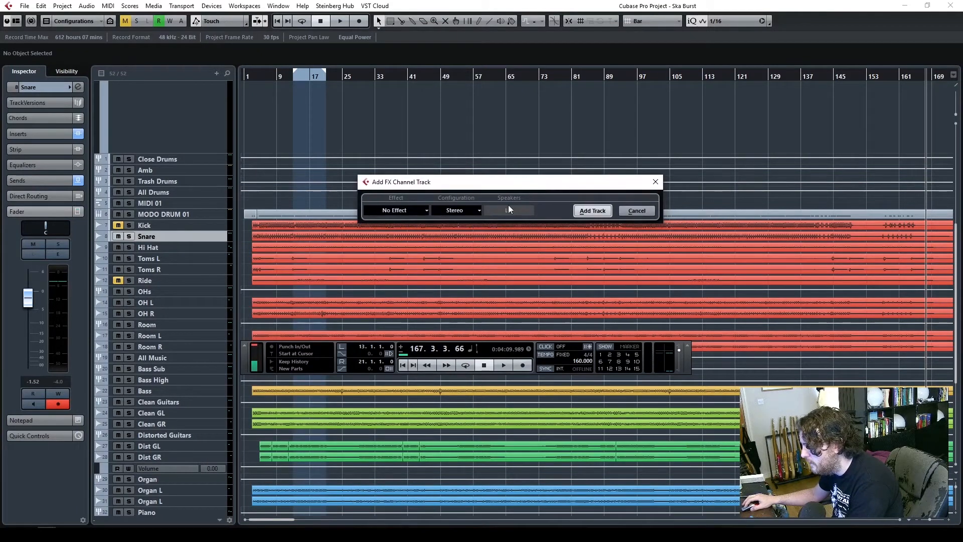
pyautogui.click(395, 212)
pyautogui.write('rverb')
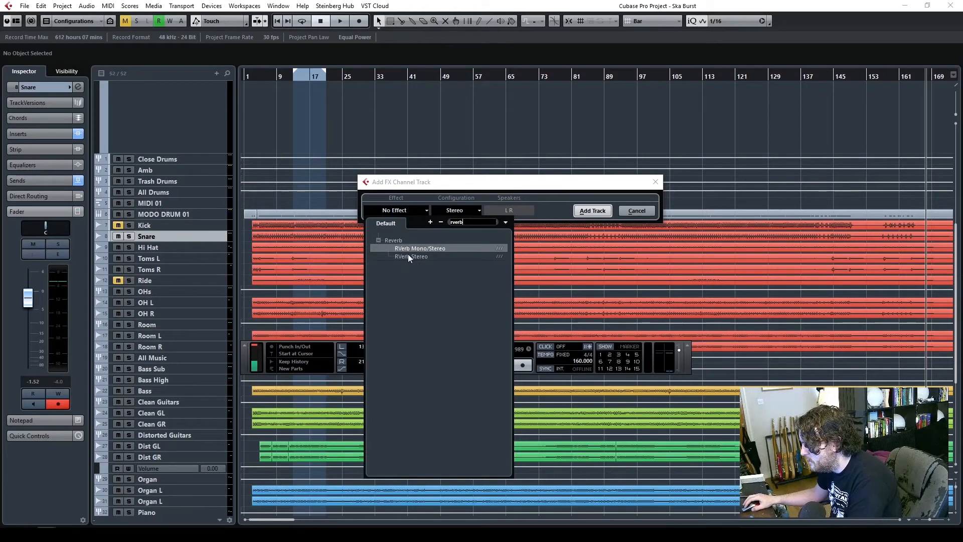
pyautogui.click(408, 256)
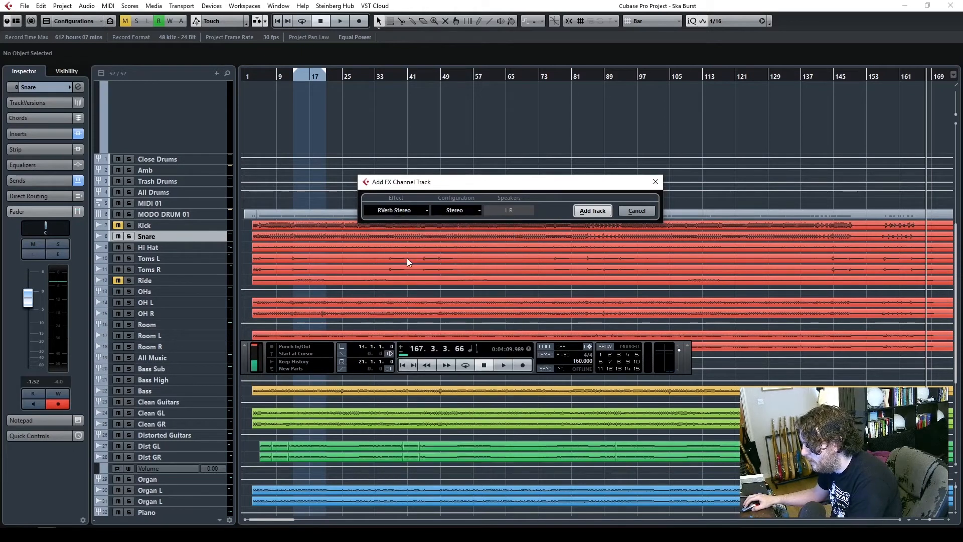
pyautogui.click(593, 212)
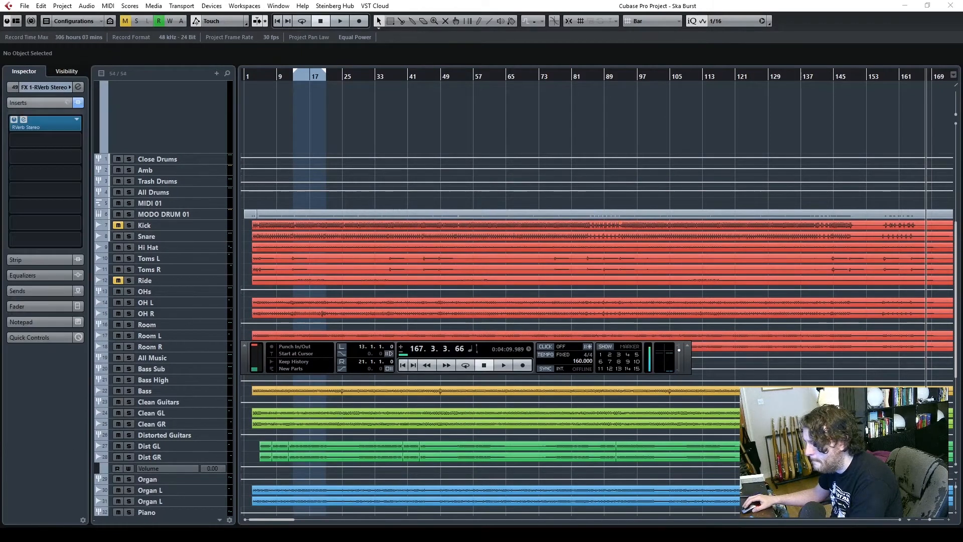
# - Move the RVerb FX channel out of the FX Channels folder to sit directly above the Close Drums group
pyautogui.moveTo(569, 166); pyautogui.dragTo(732, 100)
pyautogui.scroll(3, 399, 177)
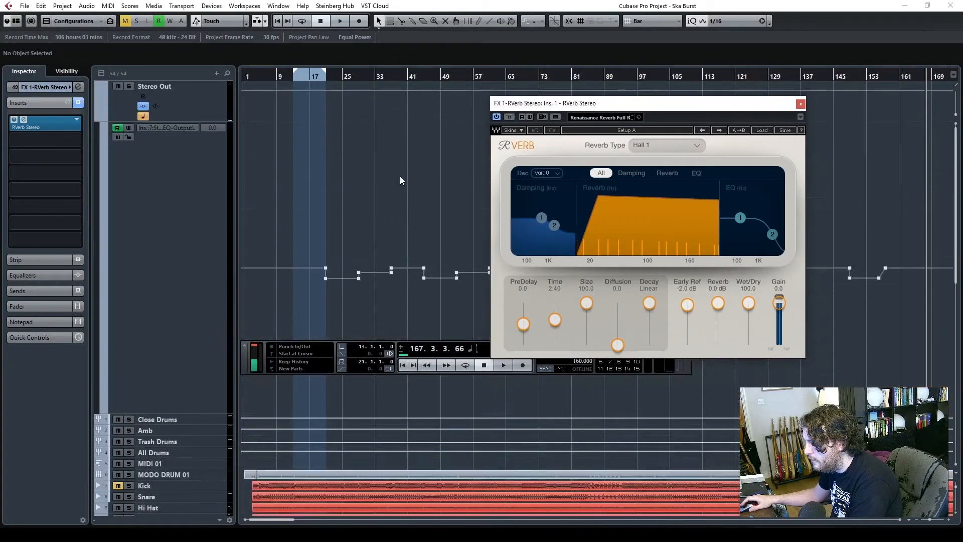
pyautogui.scroll(-5, 400, 181)
pyautogui.scroll(-3, 414, 386)
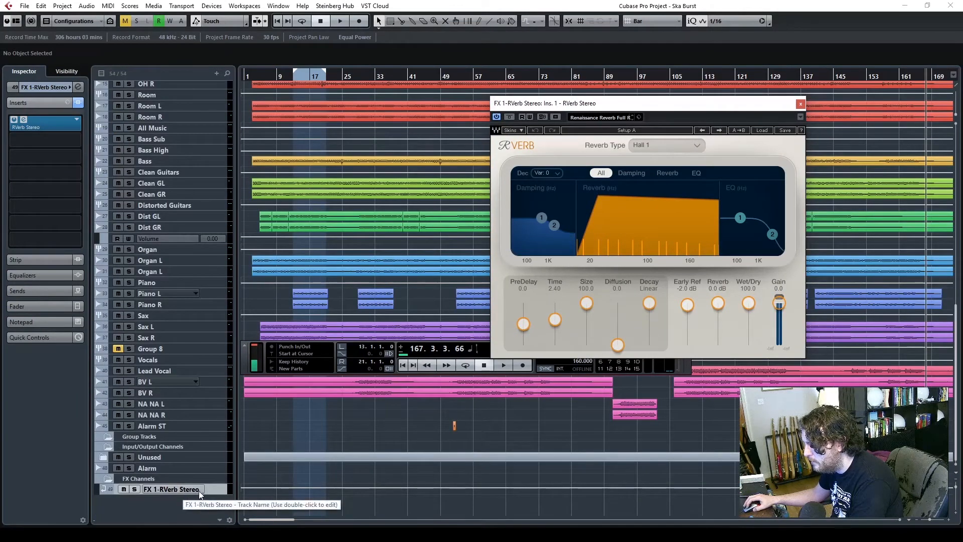
pyautogui.scroll(15, 186, 96)
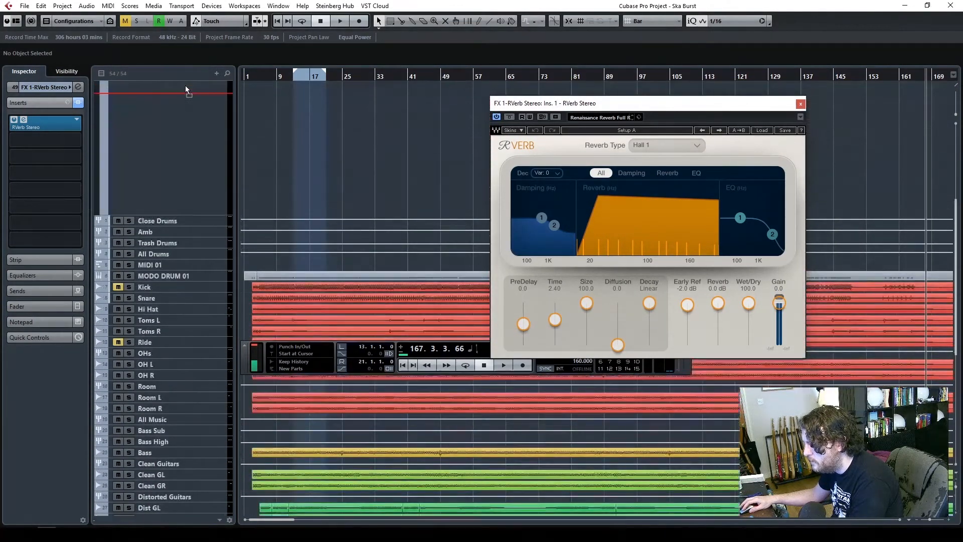
pyautogui.moveTo(185, 372); pyautogui.dragTo(188, 417)
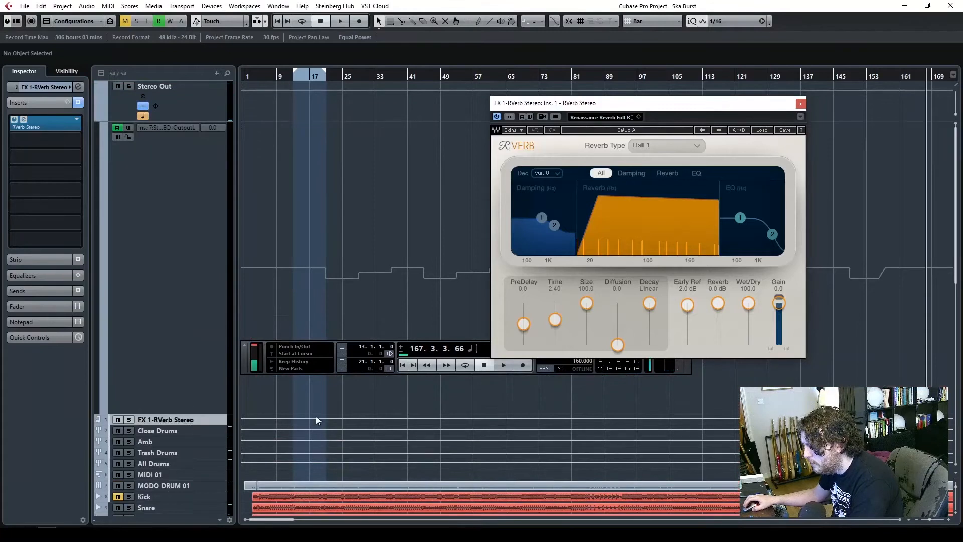
# - Route the RVerb FX channel's output to the All Drums group and solo All Drums
pyautogui.scroll(-6, 333, 417)
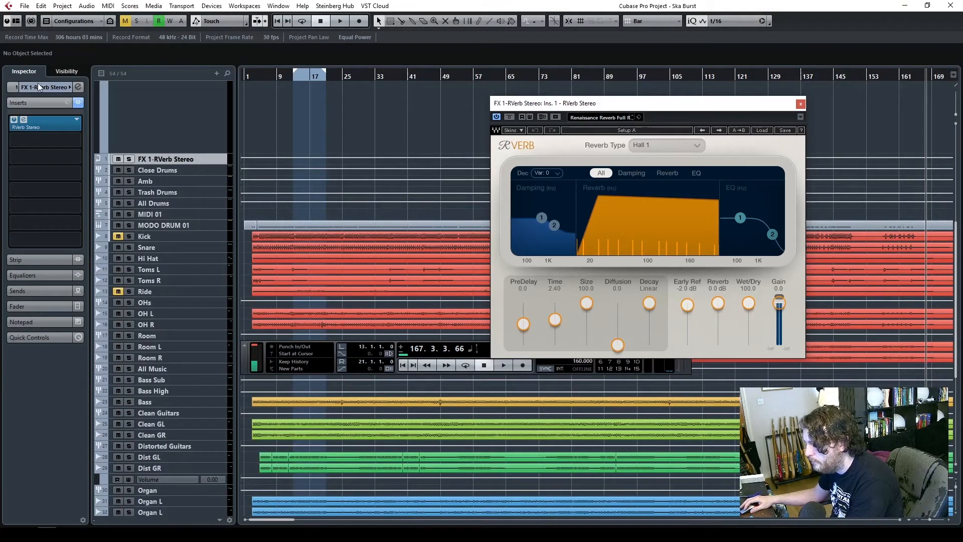
pyautogui.click(38, 85)
pyautogui.click(38, 158)
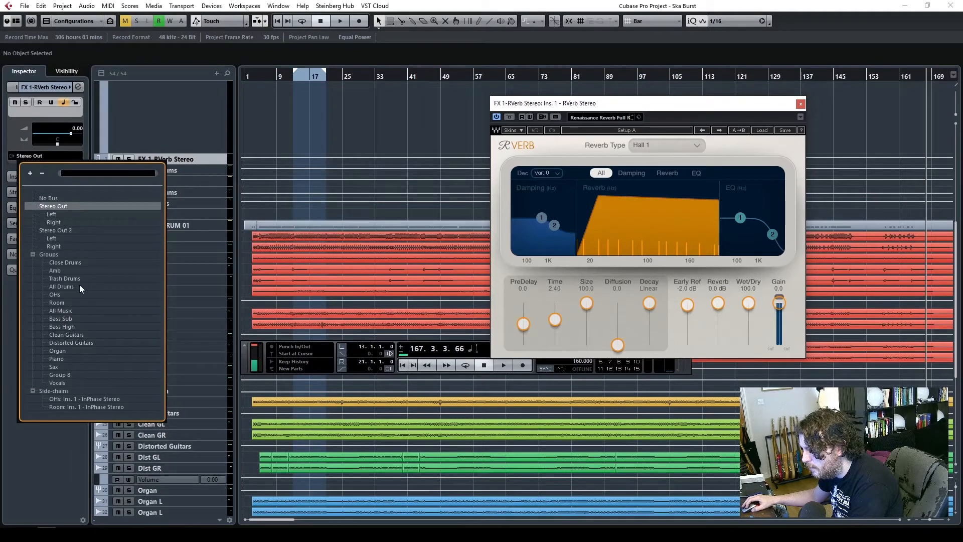
pyautogui.click(66, 287)
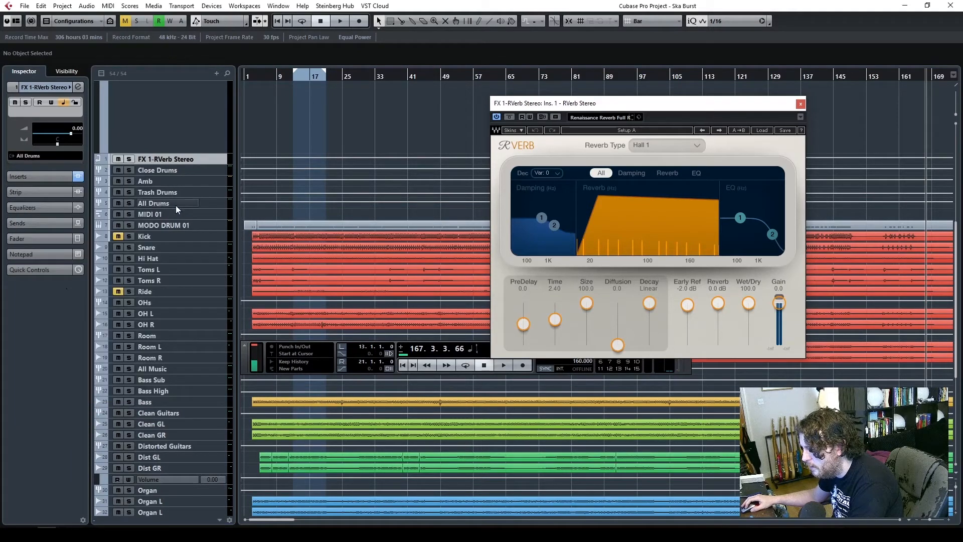
pyautogui.click(130, 205)
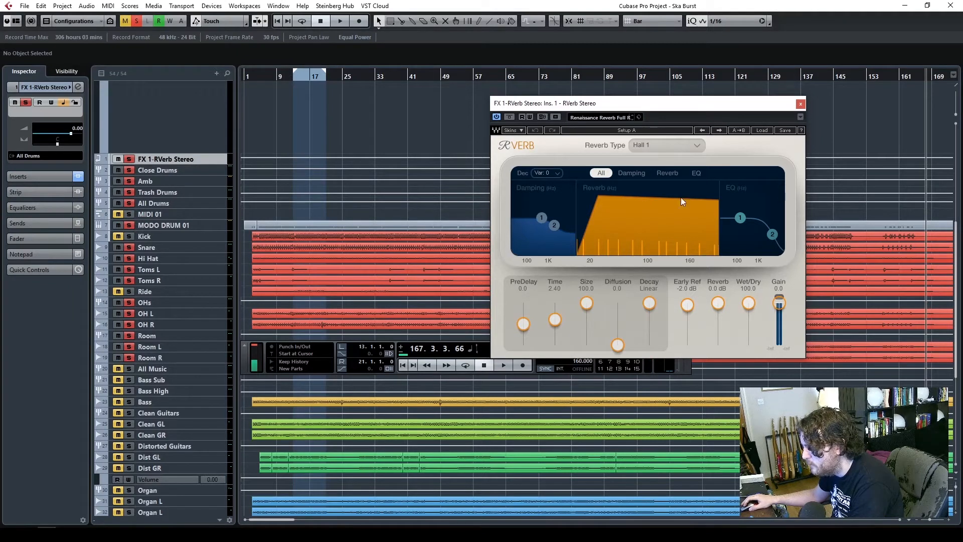
# - Load RVerb's Drum Plate factory preset, set its PreDelay to 41.0, and close the plug-in window
pyautogui.moveTo(720, 102); pyautogui.dragTo(805, 95)
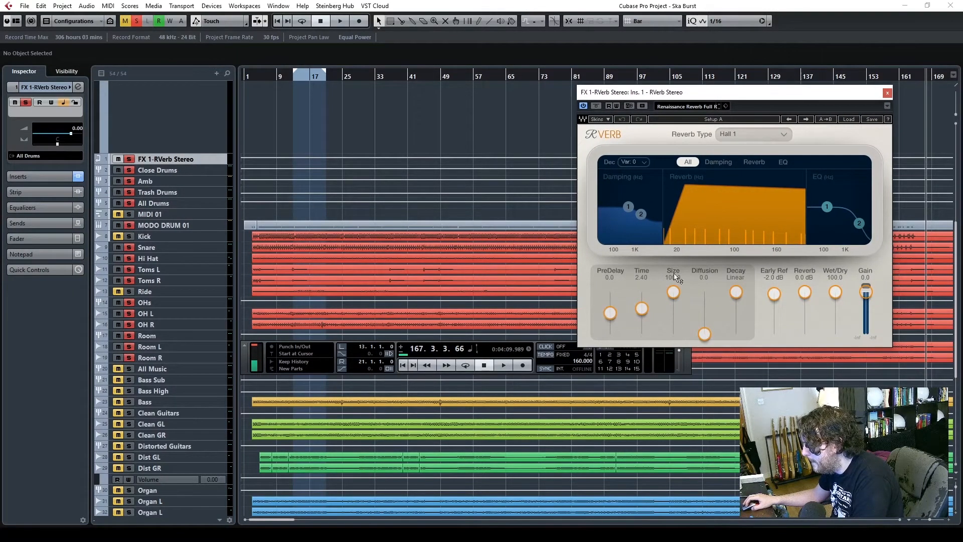
pyautogui.click(848, 121)
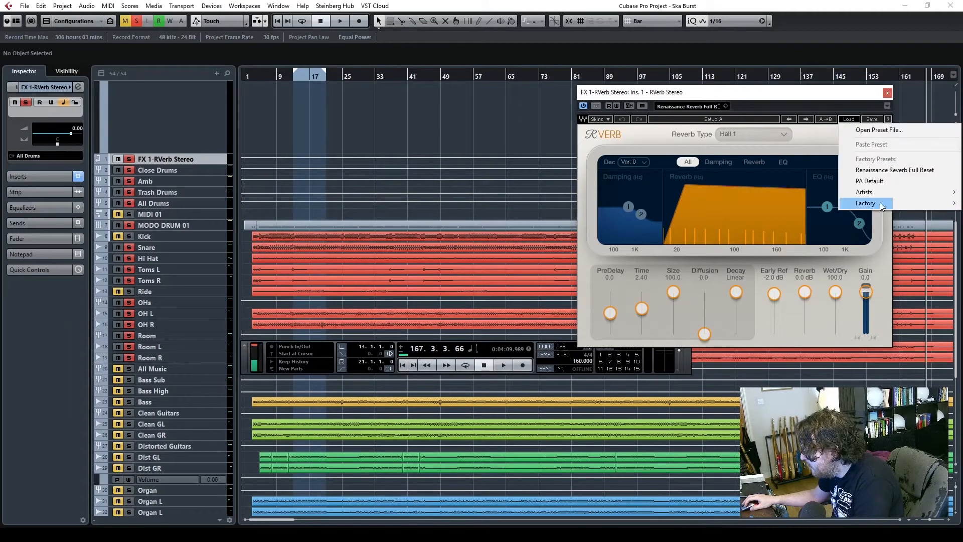
pyautogui.moveTo(875, 205)
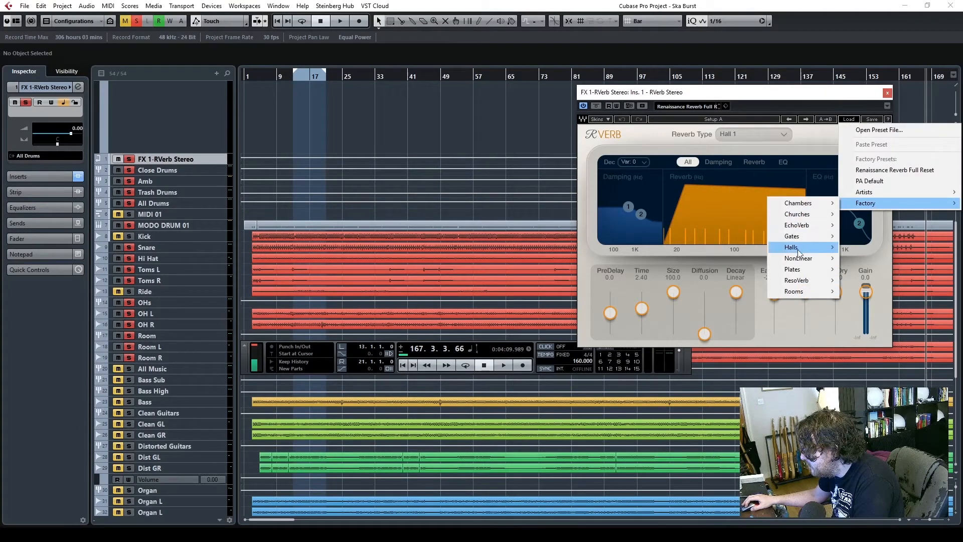
pyautogui.moveTo(806, 270)
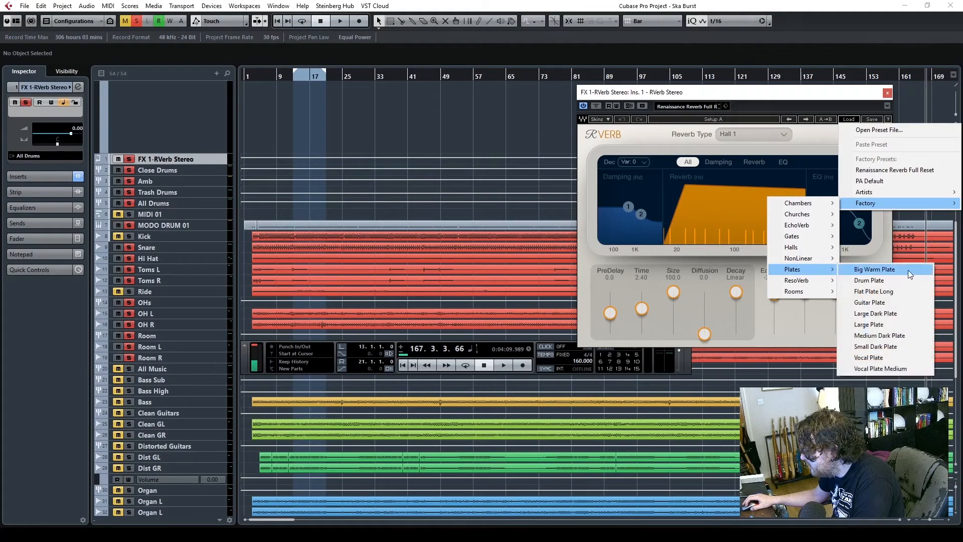
pyautogui.click(872, 279)
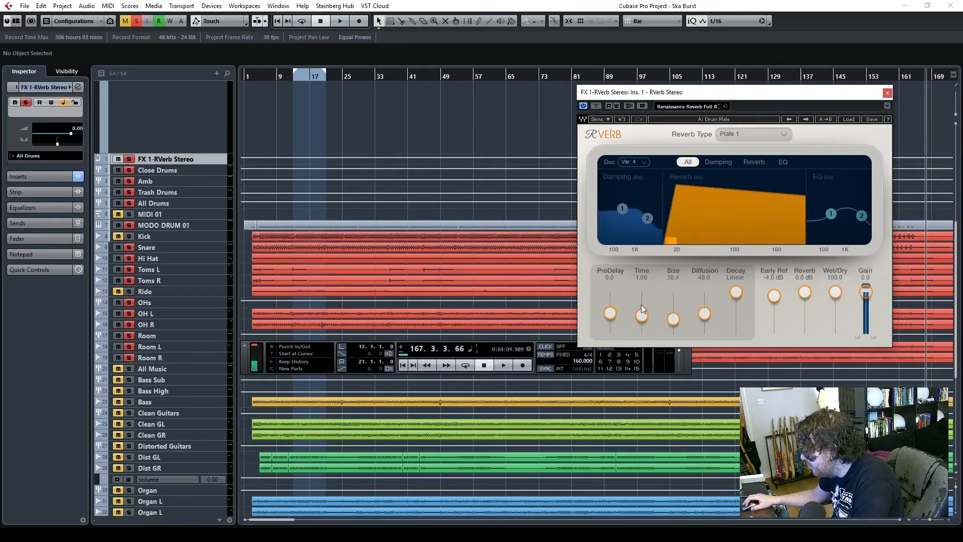
pyautogui.moveTo(714, 98); pyautogui.dragTo(521, 97)
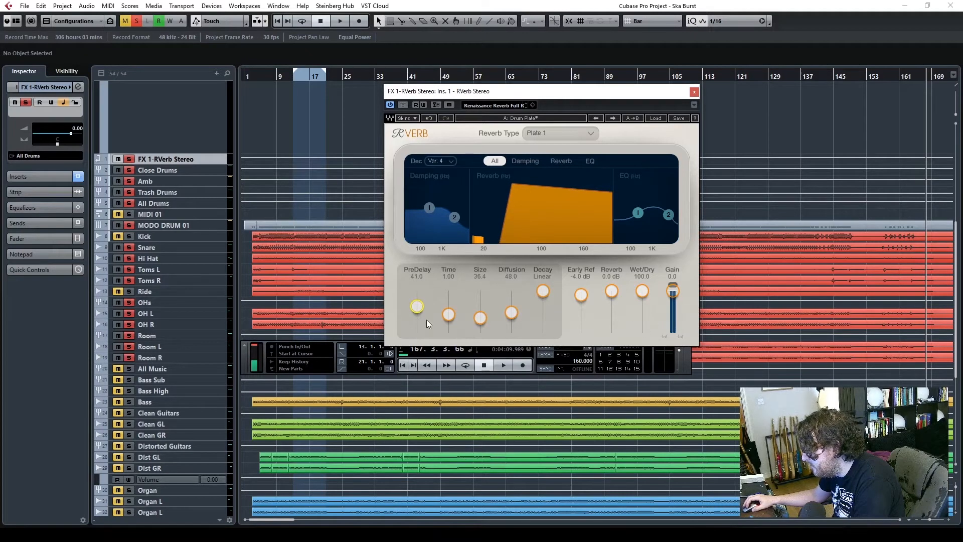
pyautogui.click(694, 92)
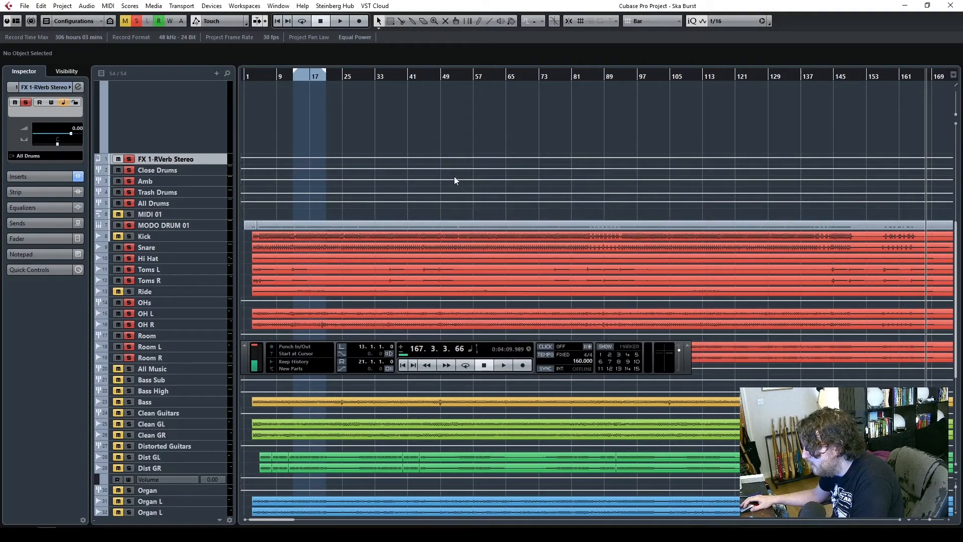
# - Add a third send on the Snare track, routed to the FX 1-RVerb Stereo channel
pyautogui.moveTo(284, 76); pyautogui.dragTo(250, 83)
pyautogui.click(212, 245)
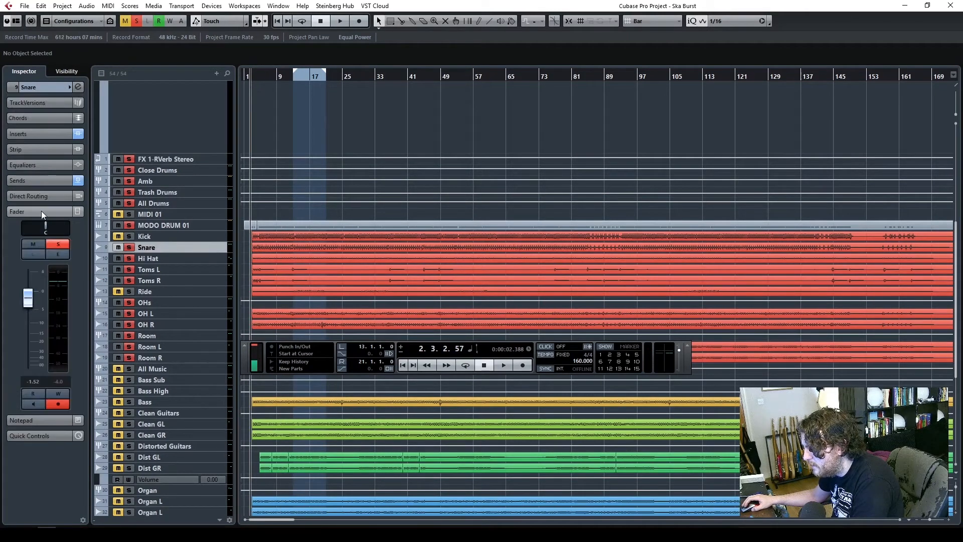
pyautogui.click(43, 136)
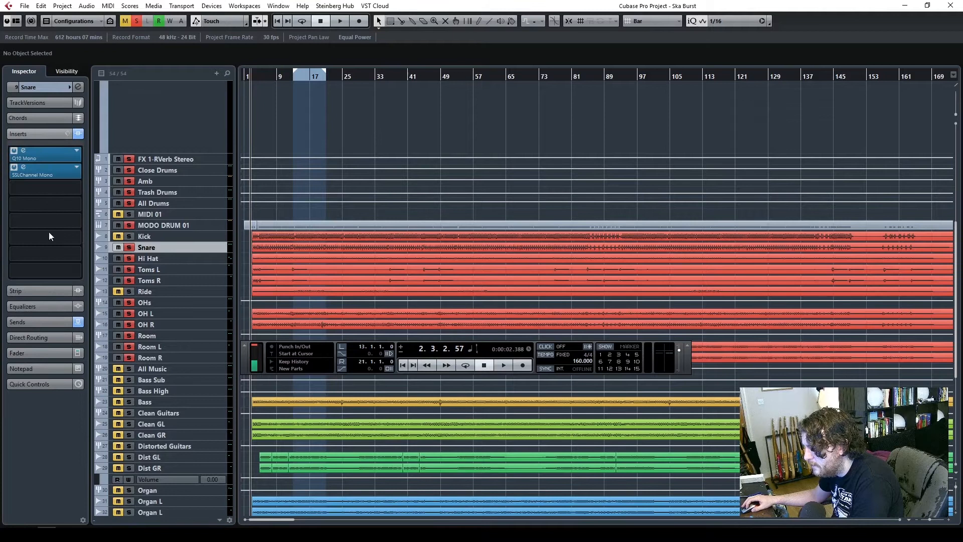
pyautogui.click(29, 322)
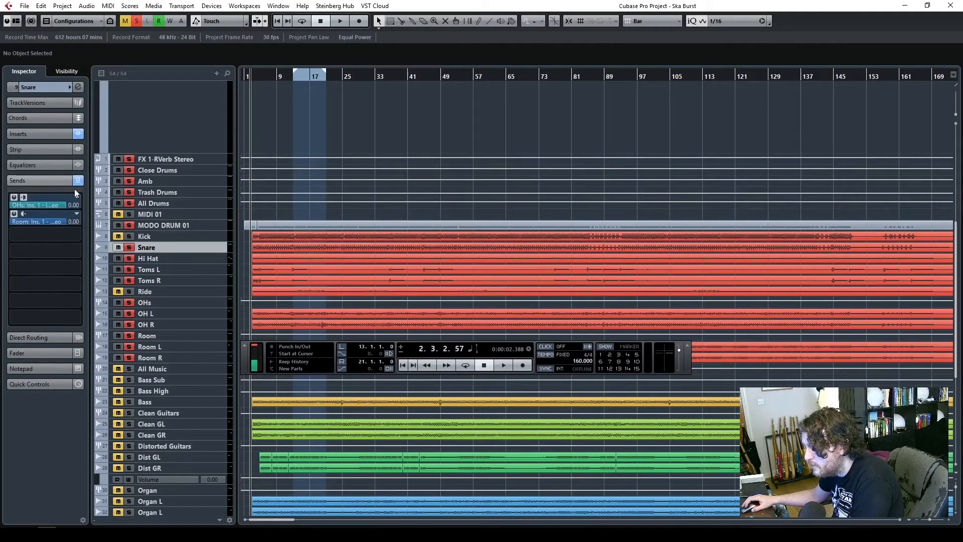
pyautogui.click(74, 235)
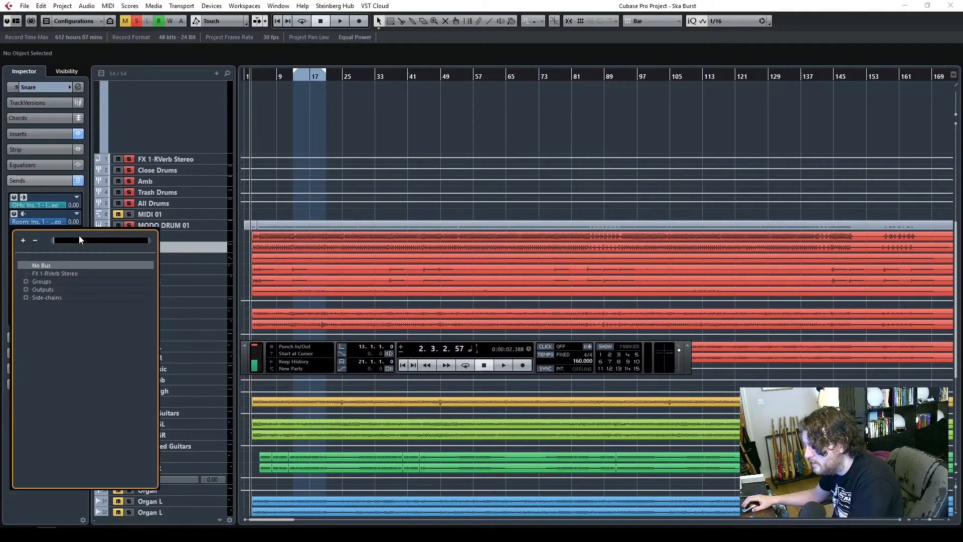
pyautogui.click(42, 273)
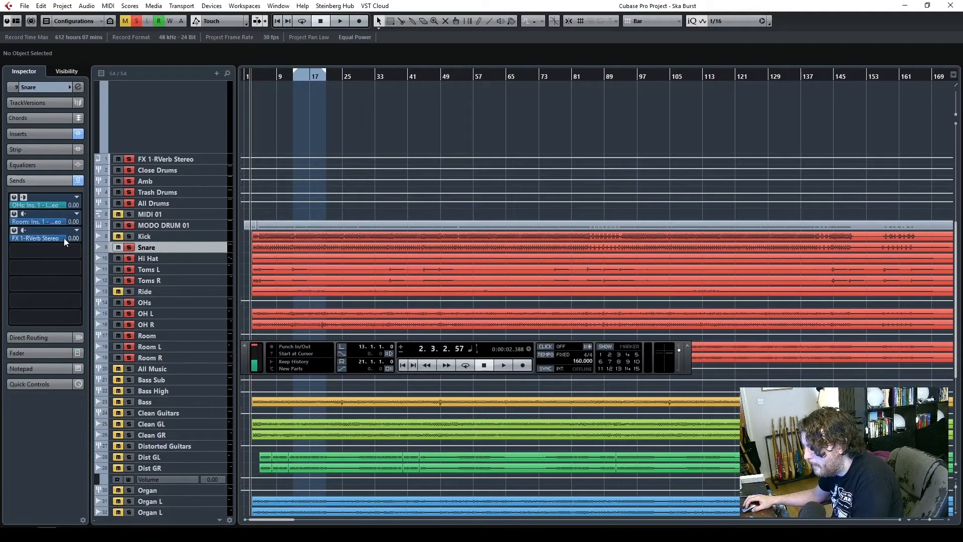
# - Try the Snare's RVerb send at 6.02 dB during playback, and reset it to 0.00
pyautogui.press('space')
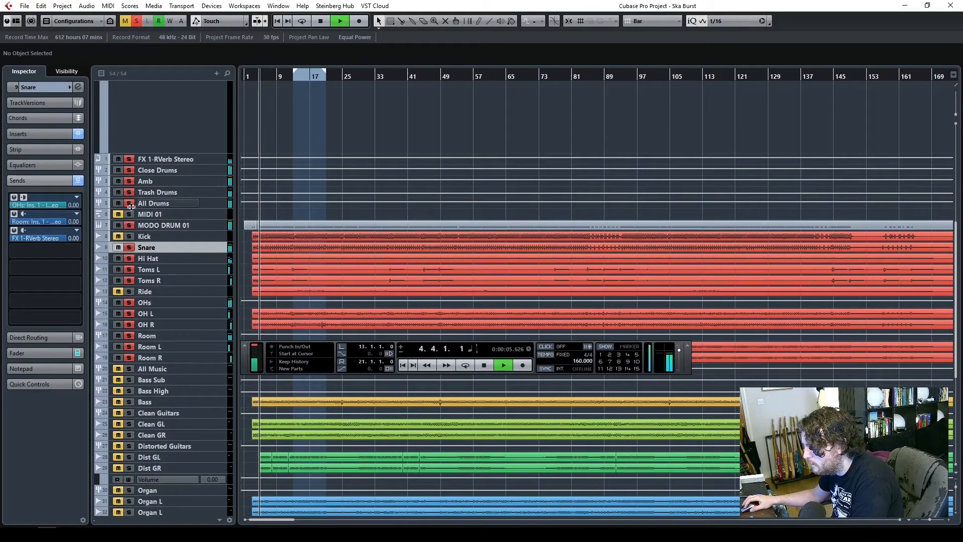
pyautogui.moveTo(61, 236); pyautogui.dragTo(83, 242)
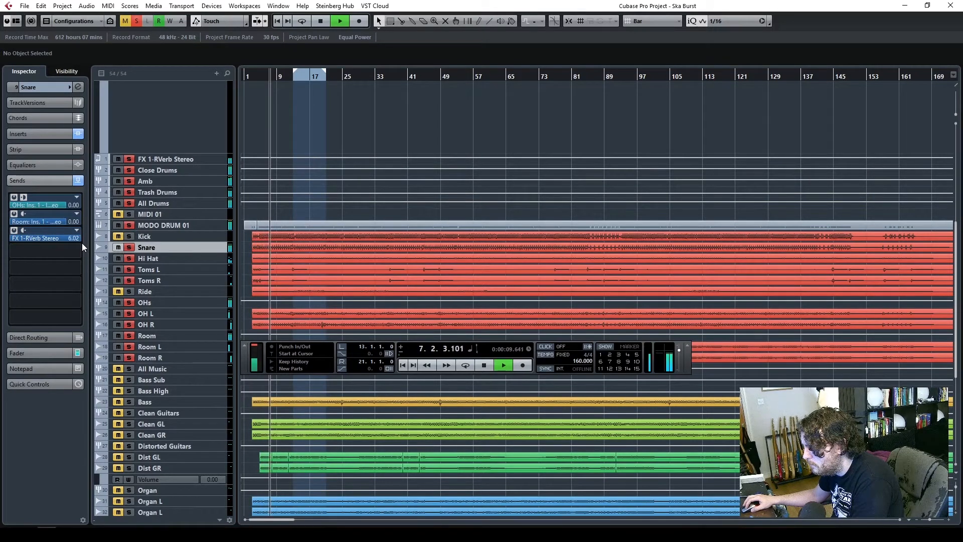
pyautogui.keyDown('ctrl'); pyautogui.click(66, 237); pyautogui.keyUp('ctrl')
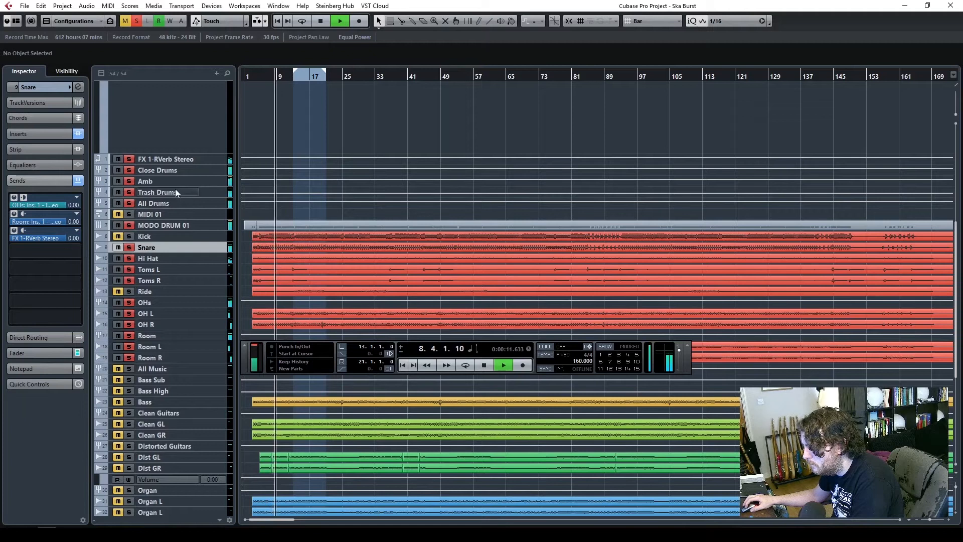
# - Review the RVerb plug-in's settings on the FX channel during playback, and close its window
pyautogui.click(203, 159)
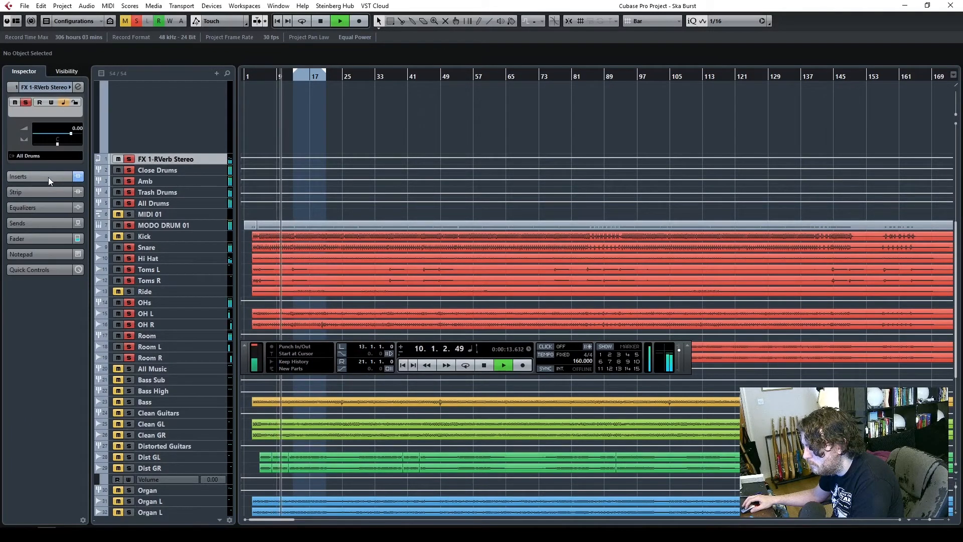
pyautogui.click(25, 120)
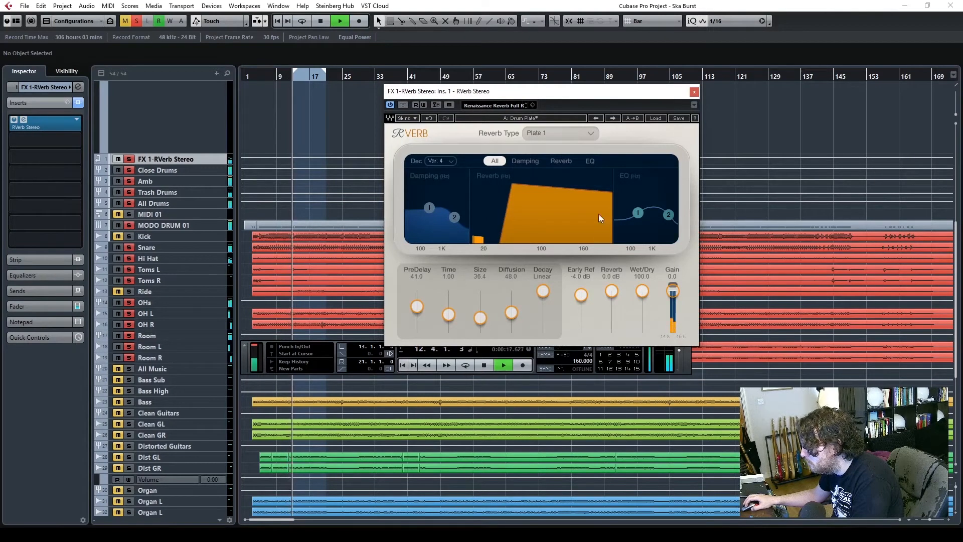
pyautogui.click(694, 92)
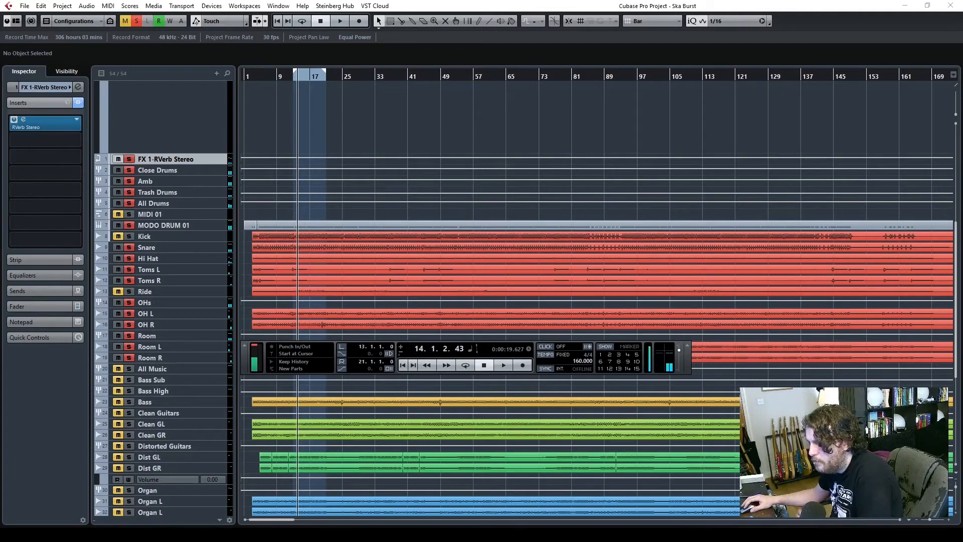
# - In the MixConsole, raise the RVerb FX channel's pre-gain to about 10 dB and return to the project window
pyautogui.press('F3')
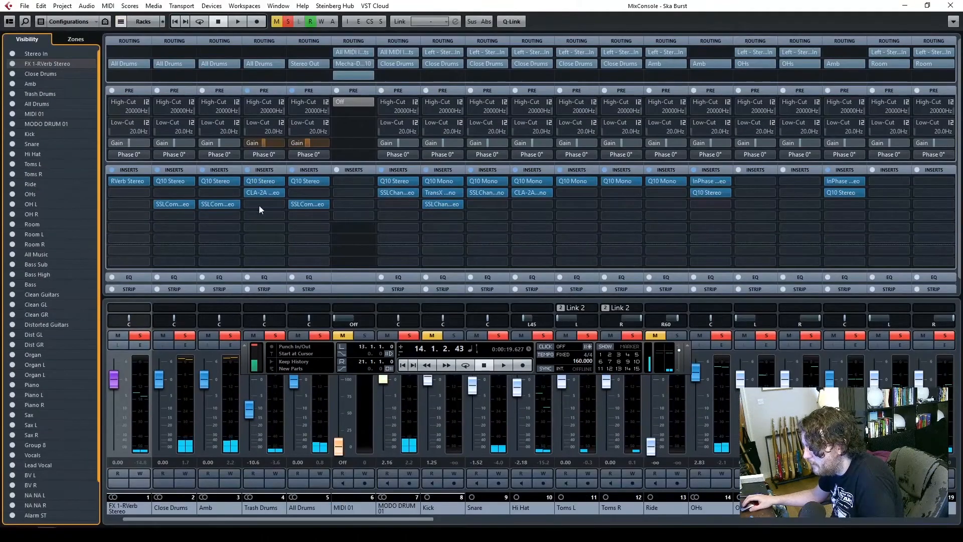
pyautogui.moveTo(216, 519); pyautogui.dragTo(156, 524)
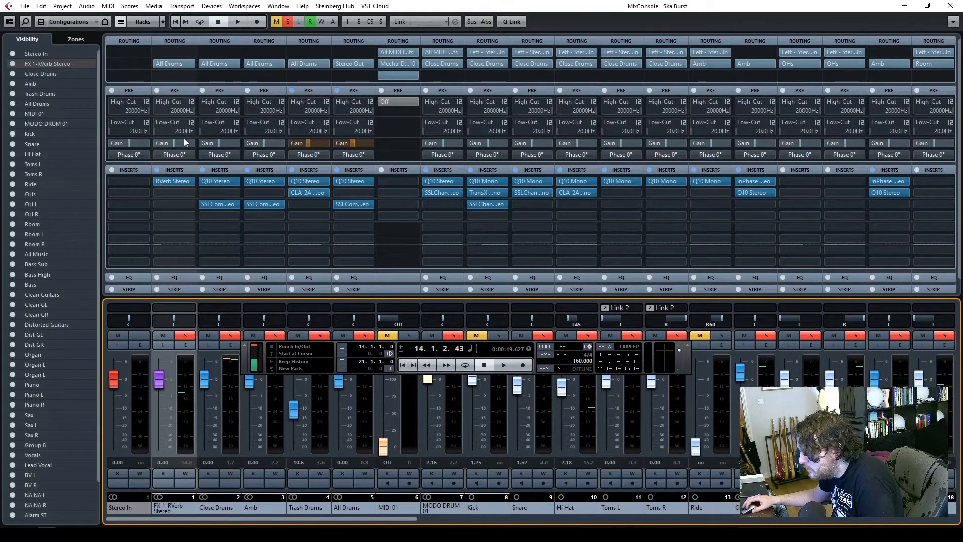
pyautogui.moveTo(177, 143); pyautogui.dragTo(183, 144)
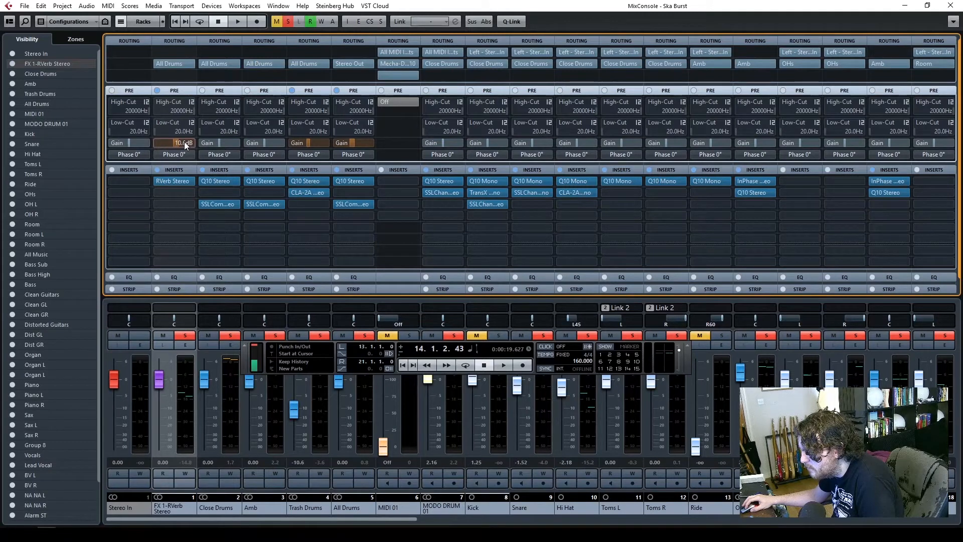
pyautogui.click(945, 8)
# - Play the drums from about bar 2 and lower the Snare's RVerb send to -7.51 dB
pyautogui.click(260, 76)
pyautogui.click(251, 81)
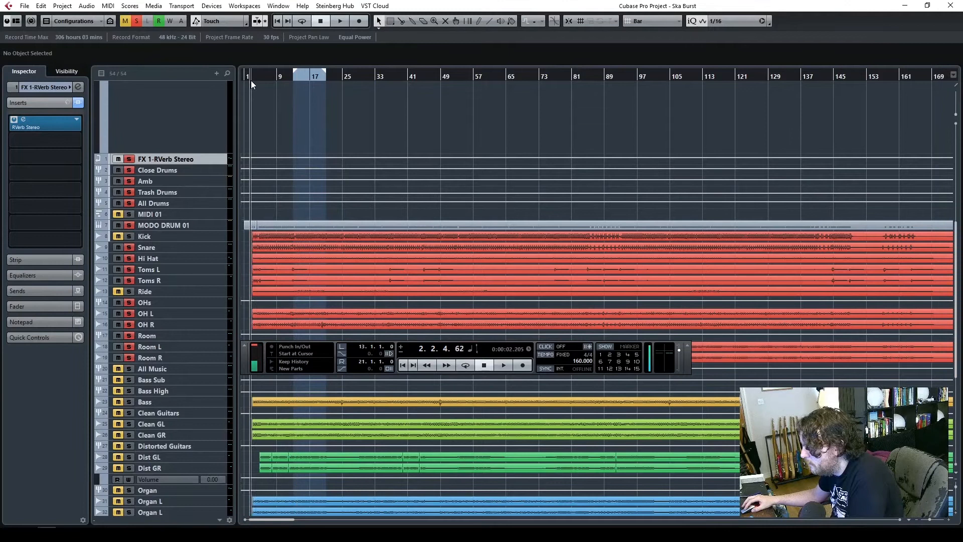
pyautogui.click(192, 247)
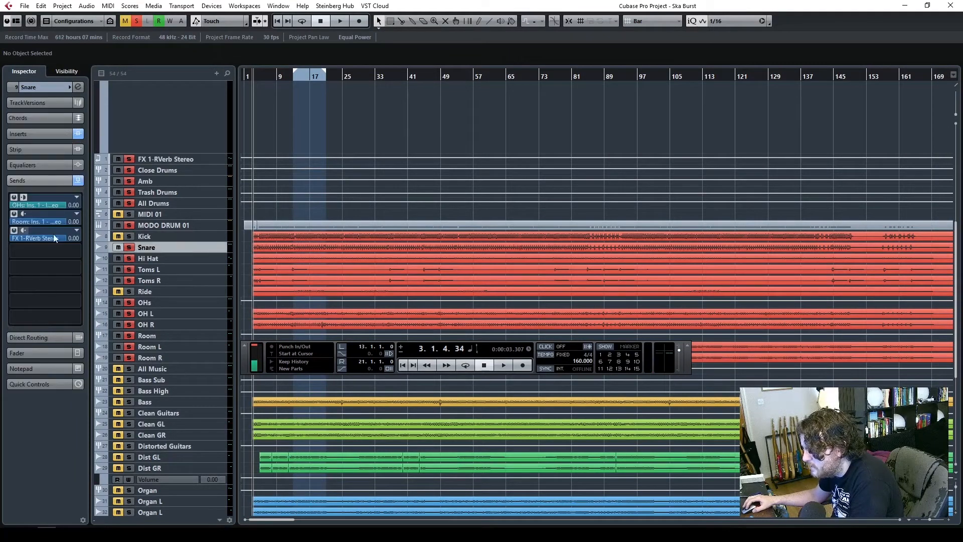
pyautogui.press('space')
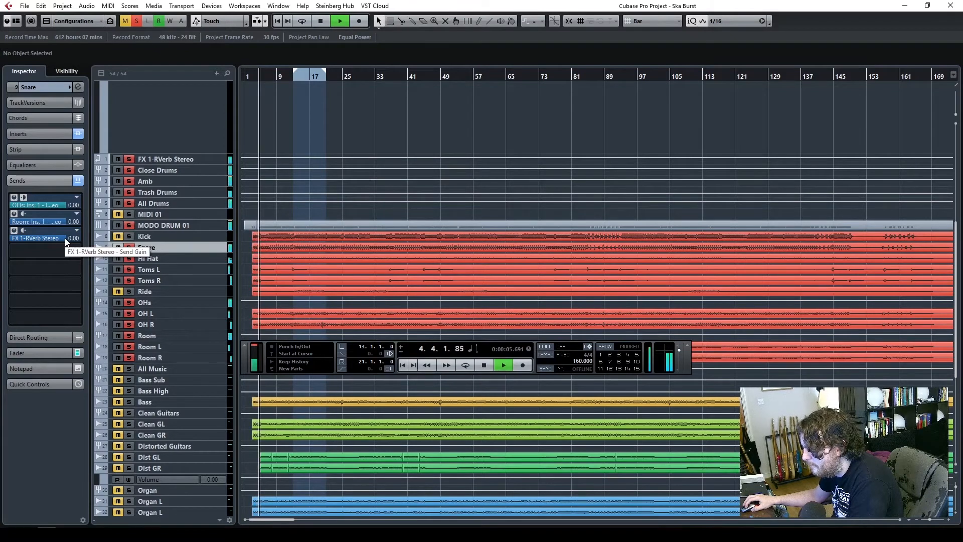
pyautogui.moveTo(66, 239); pyautogui.dragTo(43, 240)
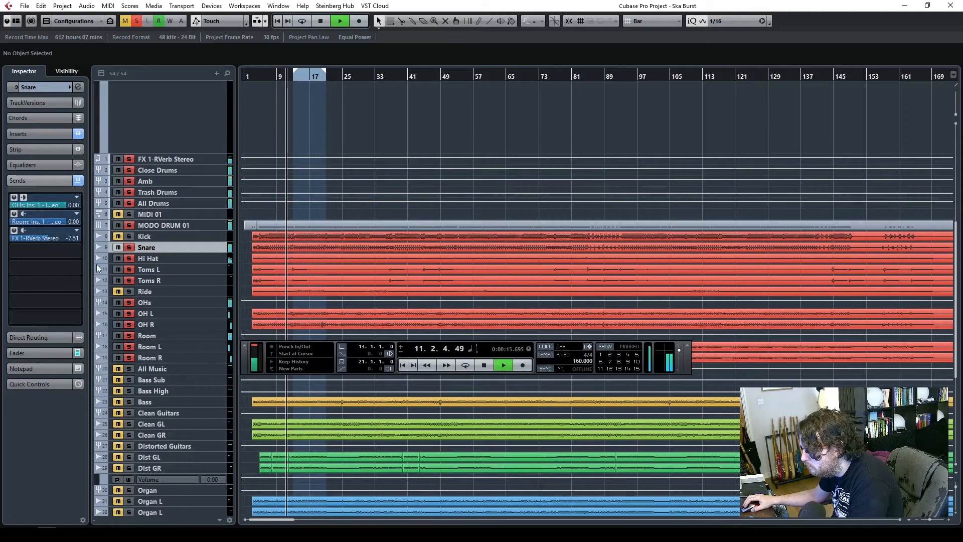
# - Add an active send to FX 1-RVerb Stereo on the Toms L track and lower its level to -5.79 dB
pyautogui.click(212, 267)
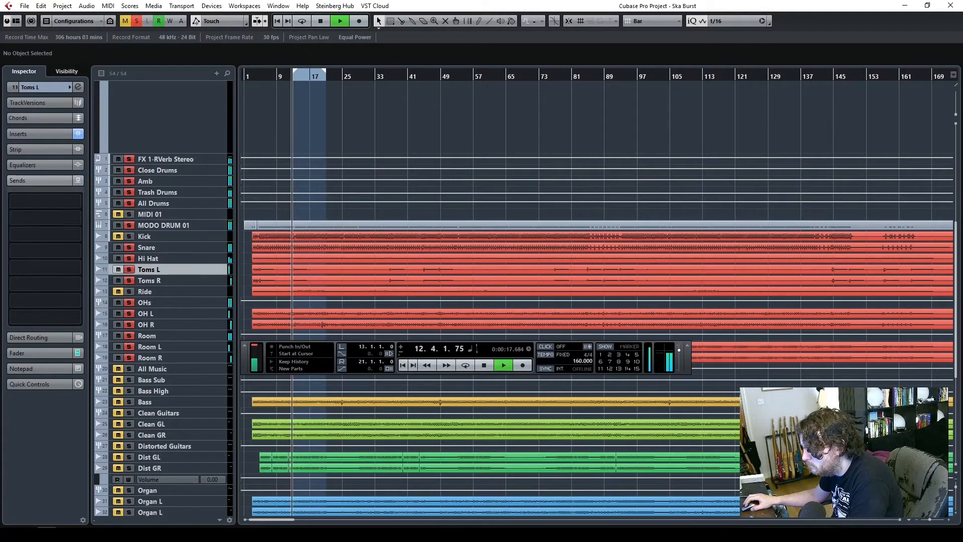
pyautogui.click(55, 200)
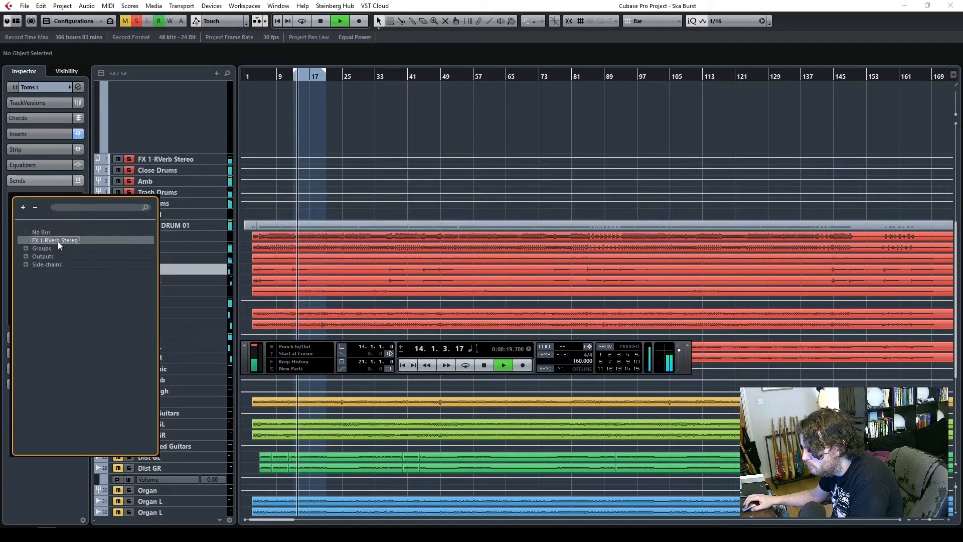
pyautogui.click(59, 242)
pyautogui.click(14, 197)
pyautogui.moveTo(58, 206); pyautogui.dragTo(48, 207)
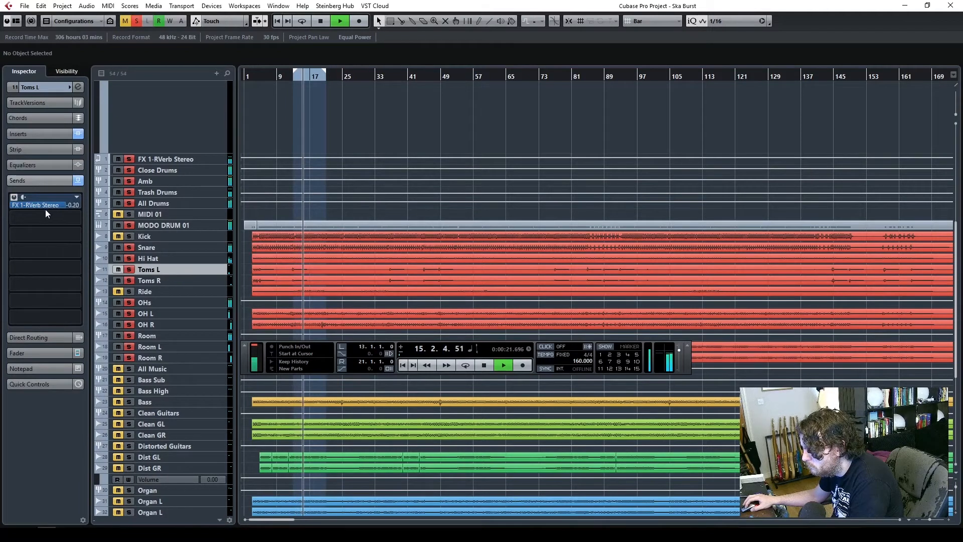
# - Stop playback, return to about bar 10, and compare the RVerb send settings of Toms L and Toms R
pyautogui.press('space')
pyautogui.click(284, 77)
pyautogui.click(196, 280)
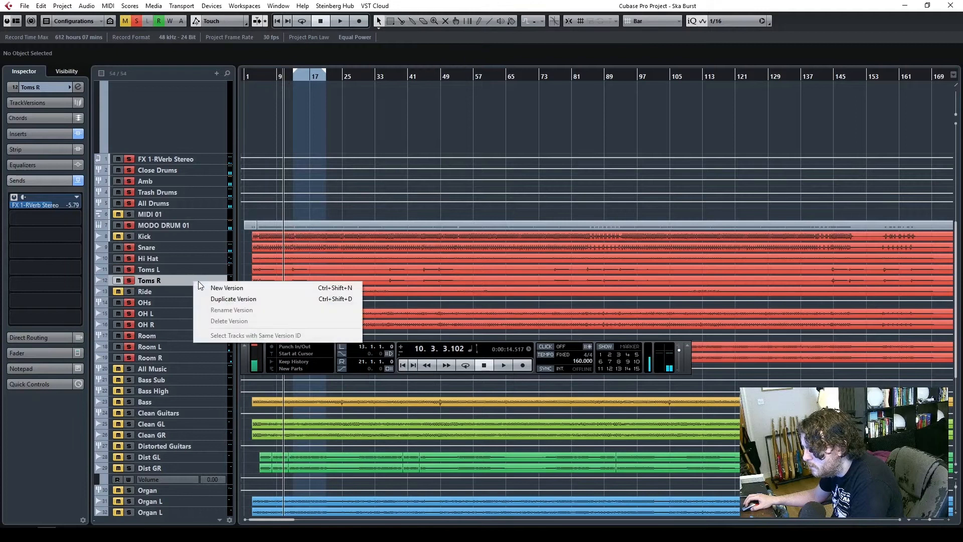
pyautogui.click(209, 266)
pyautogui.click(214, 270)
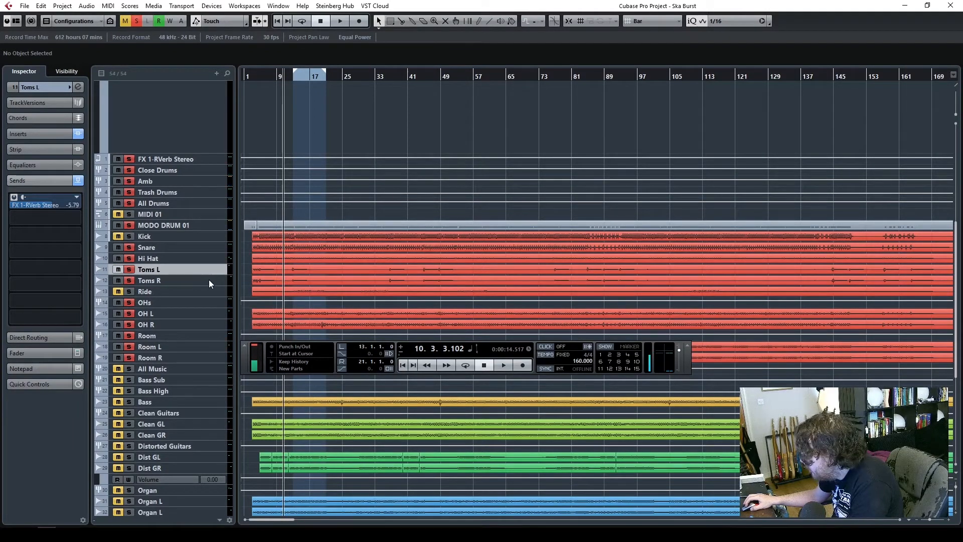
pyautogui.click(209, 283)
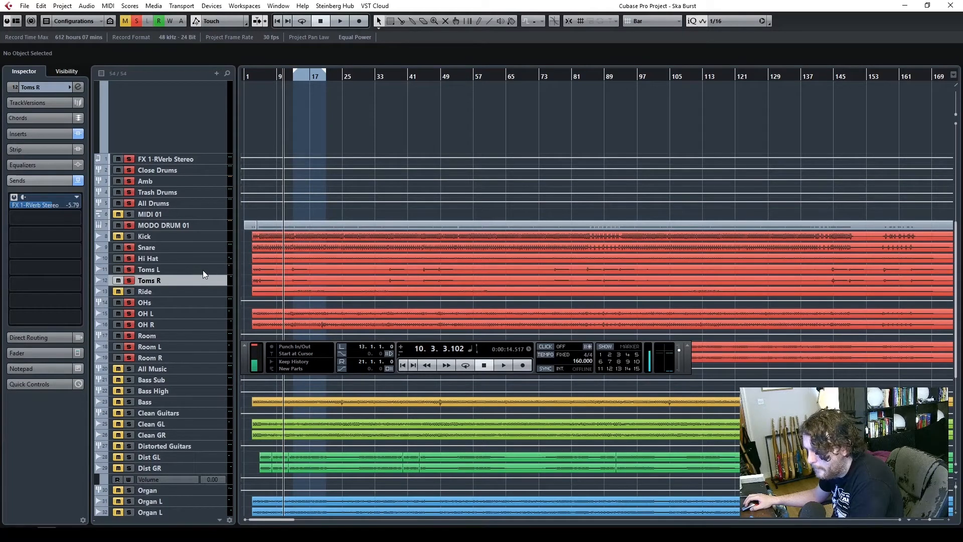
pyautogui.click(206, 270)
# - Audition the drums from about bar 9, compare with the Snare's send, and lower the Toms L RVerb send to -10.1 dB
pyautogui.moveTo(271, 78); pyautogui.dragTo(280, 77)
pyautogui.press('space')
pyautogui.moveTo(30, 208)
pyautogui.mouseDown()
pyautogui.moveTo(56, 203)
pyautogui.moveTo(43, 205)
pyautogui.mouseUp()
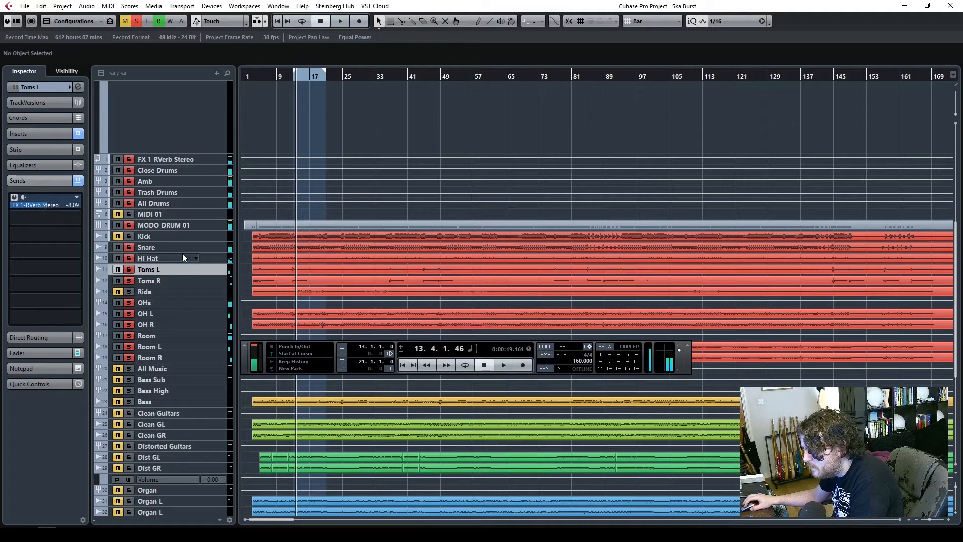
pyautogui.click(209, 249)
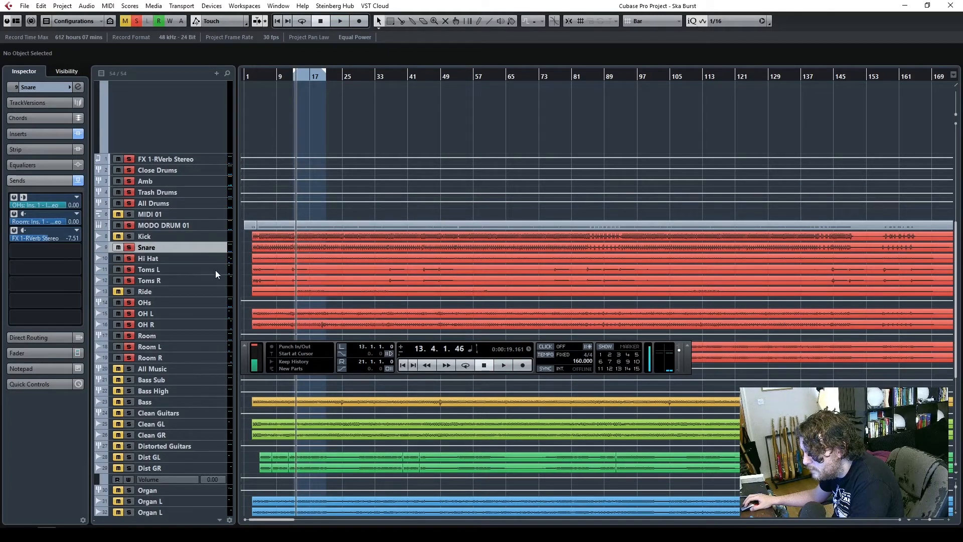
pyautogui.click(210, 271)
pyautogui.moveTo(43, 203); pyautogui.dragTo(38, 206)
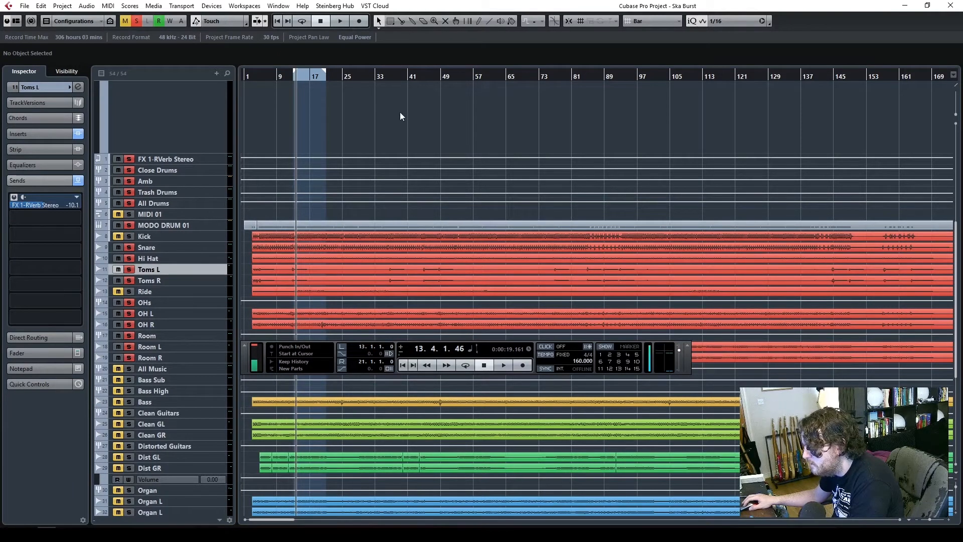
# - Audition the drums from about bar 32, and again from about bar 44, to judge the tom reverb
pyautogui.doubleClick(371, 74)
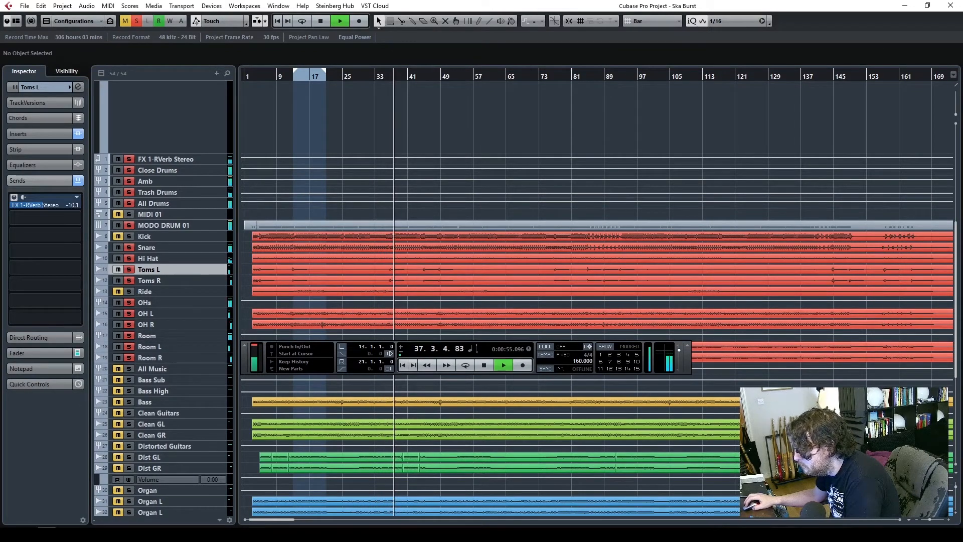
pyautogui.press('space')
pyautogui.press('h')
pyautogui.press('h')
pyautogui.press('h')
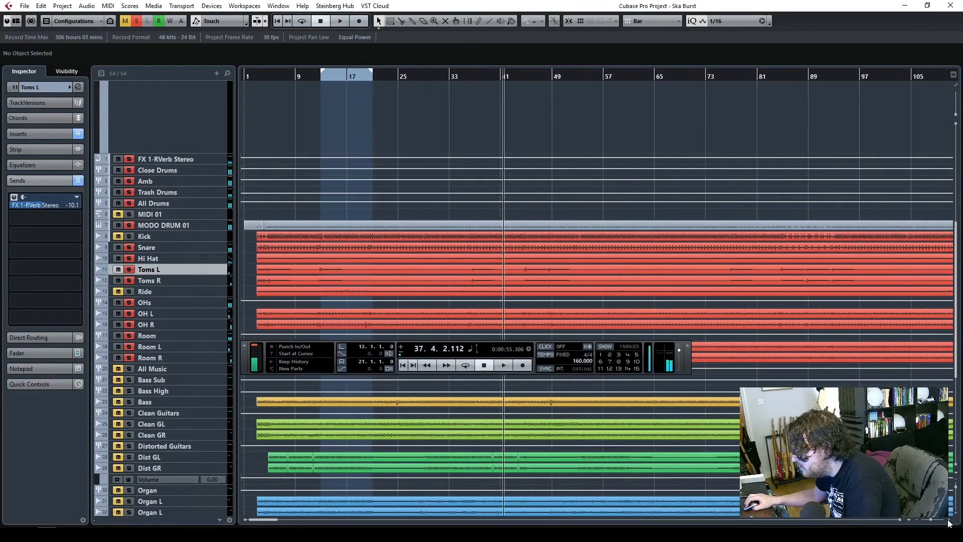
pyautogui.press('h')
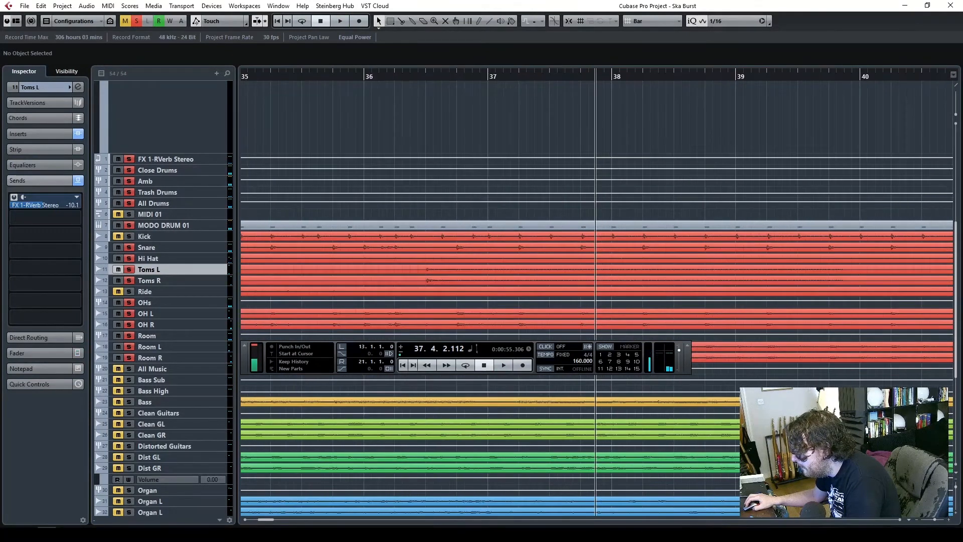
pyautogui.moveTo(936, 520); pyautogui.dragTo(931, 524)
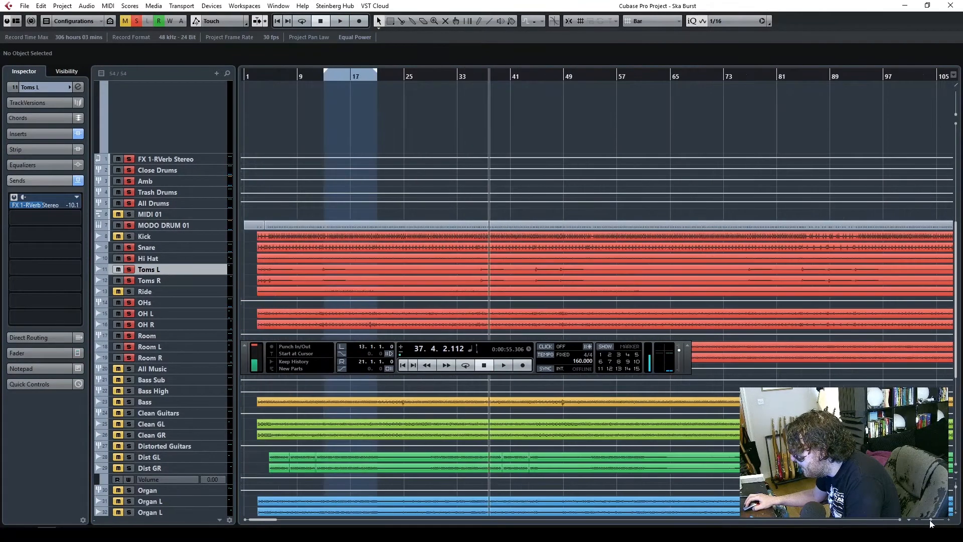
pyautogui.click(534, 76)
pyautogui.press('space')
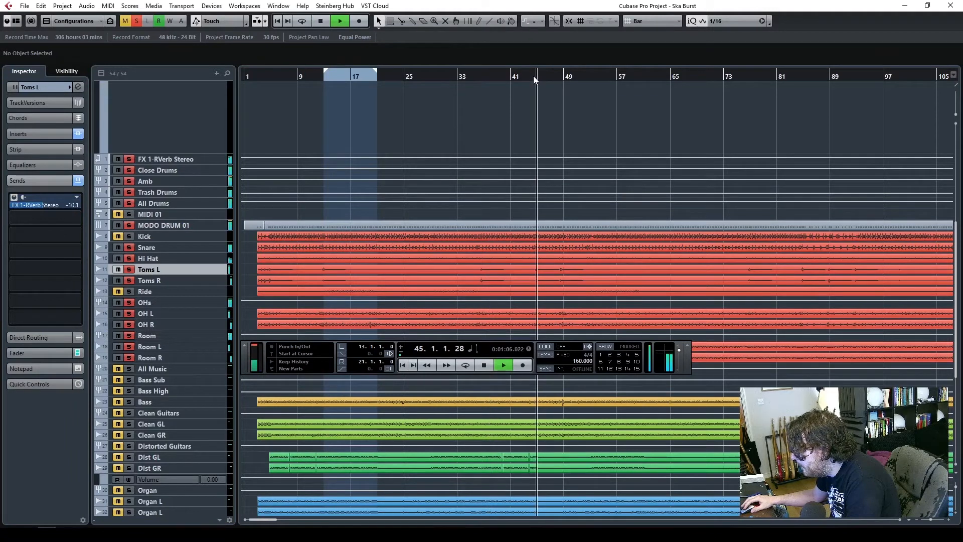
# - Lower the Toms L RVerb send to -13.1 dB and replay the drums from about bar 43
pyautogui.click(525, 77)
pyautogui.moveTo(30, 206); pyautogui.dragTo(27, 208)
pyautogui.press('space')
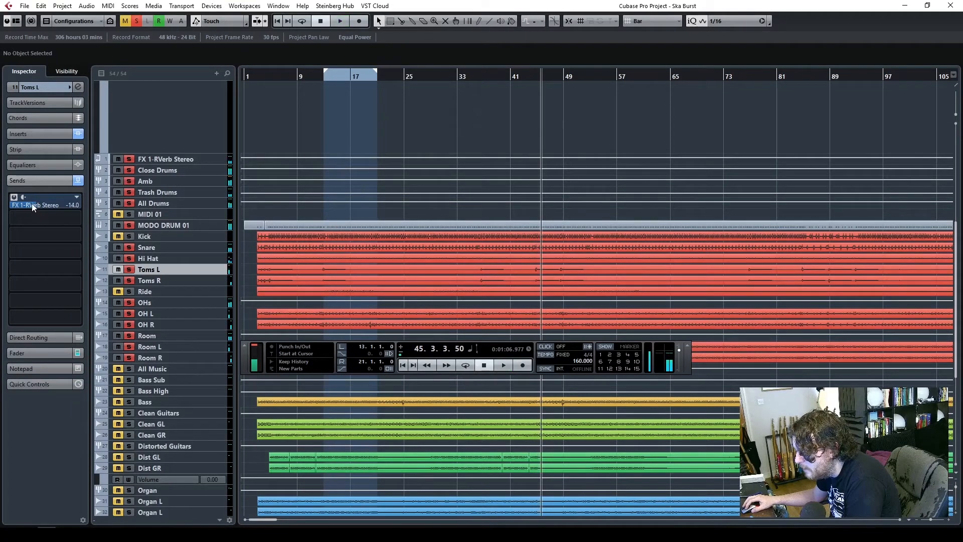
pyautogui.click(528, 78)
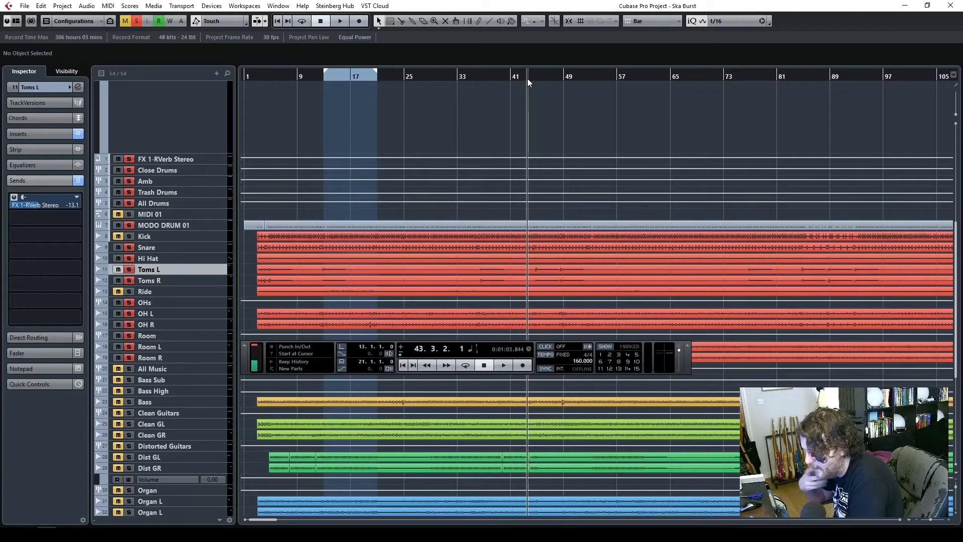
pyautogui.press('space')
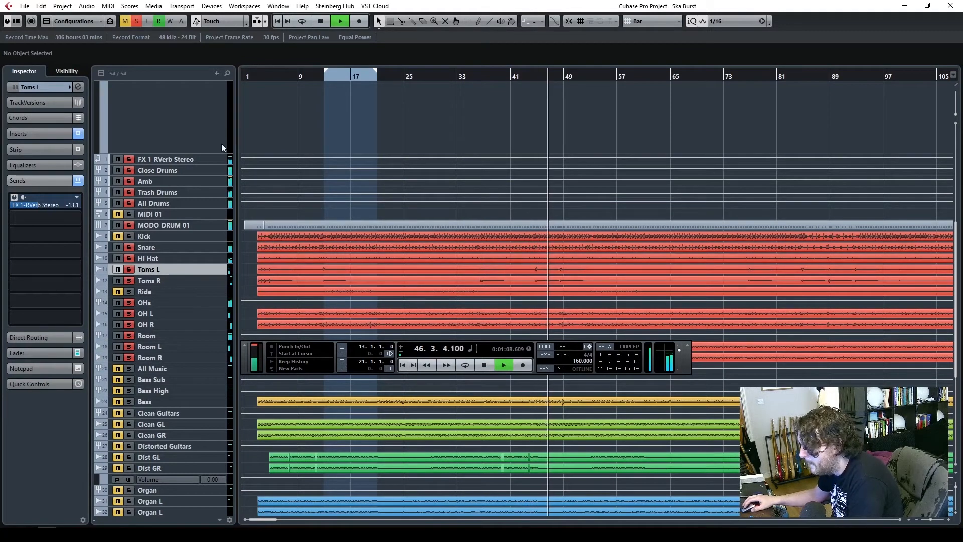
# - Clear all solos and audition the full mix from about bar 3
pyautogui.press('space')
pyautogui.click(137, 21)
pyautogui.click(257, 76)
pyautogui.press('space')
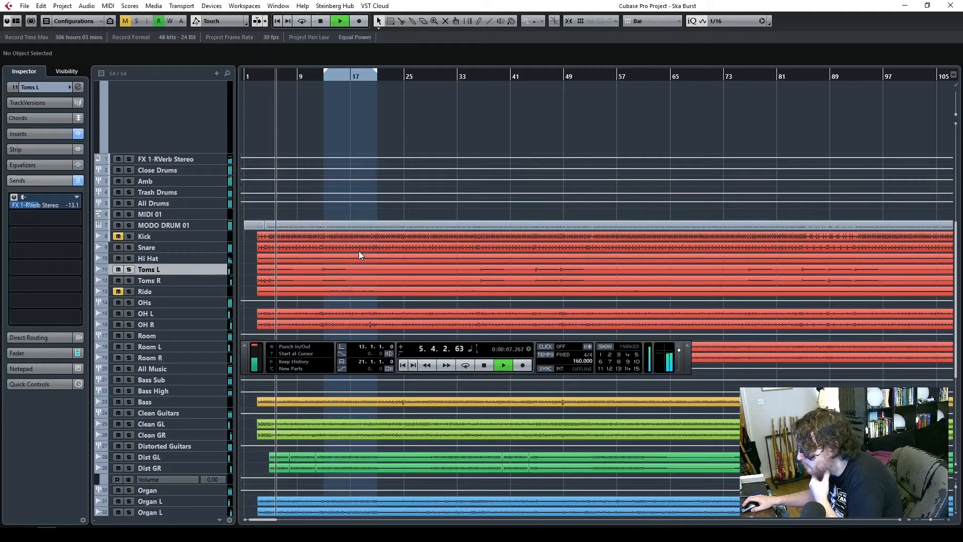
# - Open the RVerb plate on FX 1, solo All Drums, raise the PreDelay to 53.4 and replay from about bar 2
pyautogui.click(203, 158)
pyautogui.click(22, 118)
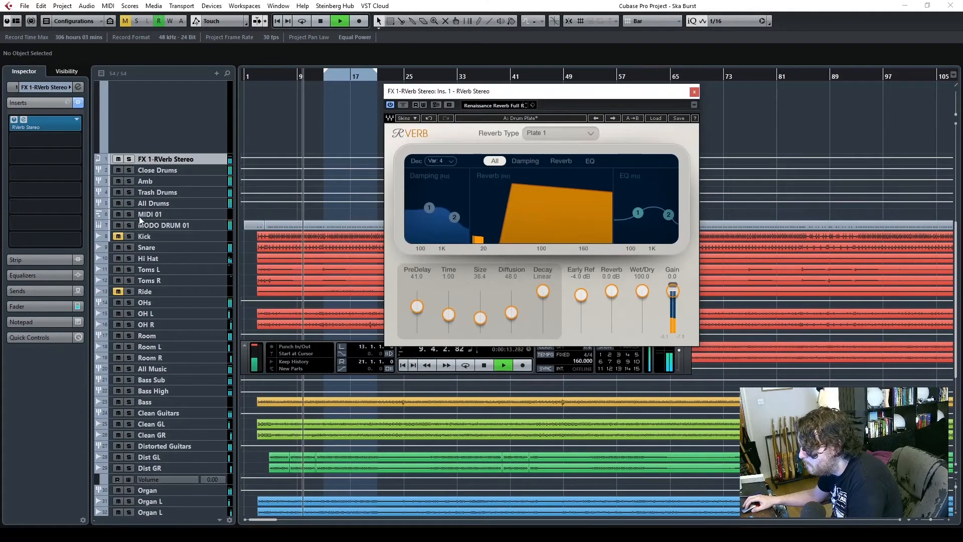
pyautogui.click(129, 203)
pyautogui.press('space')
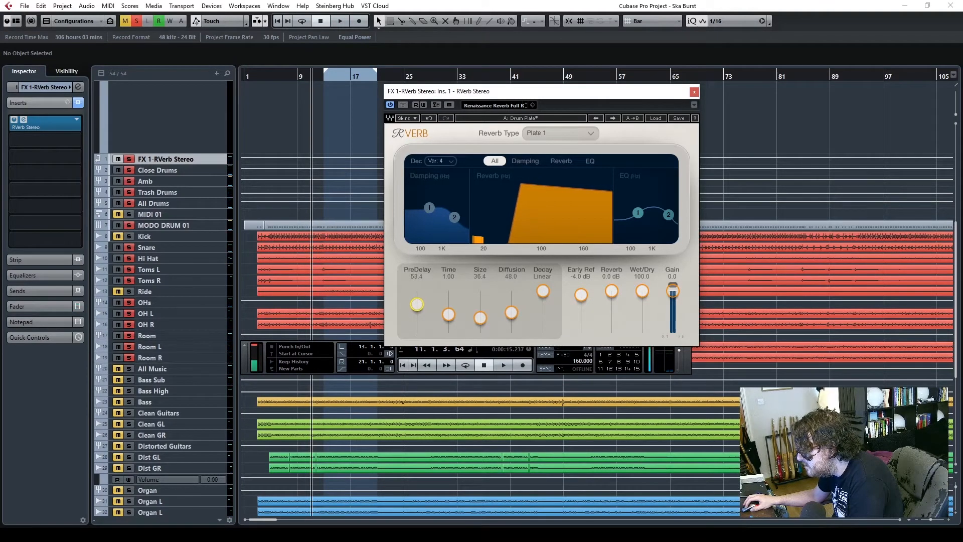
pyautogui.click(258, 76)
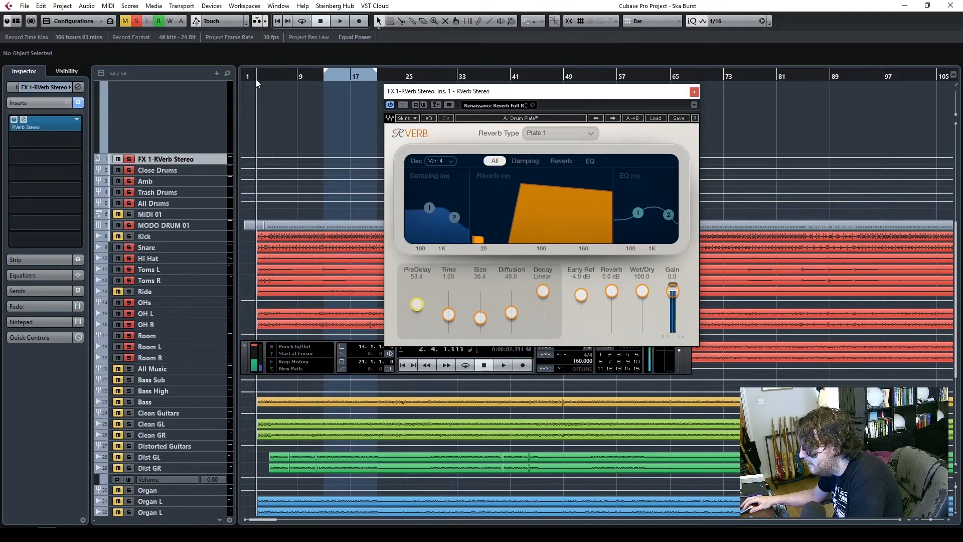
pyautogui.press('space')
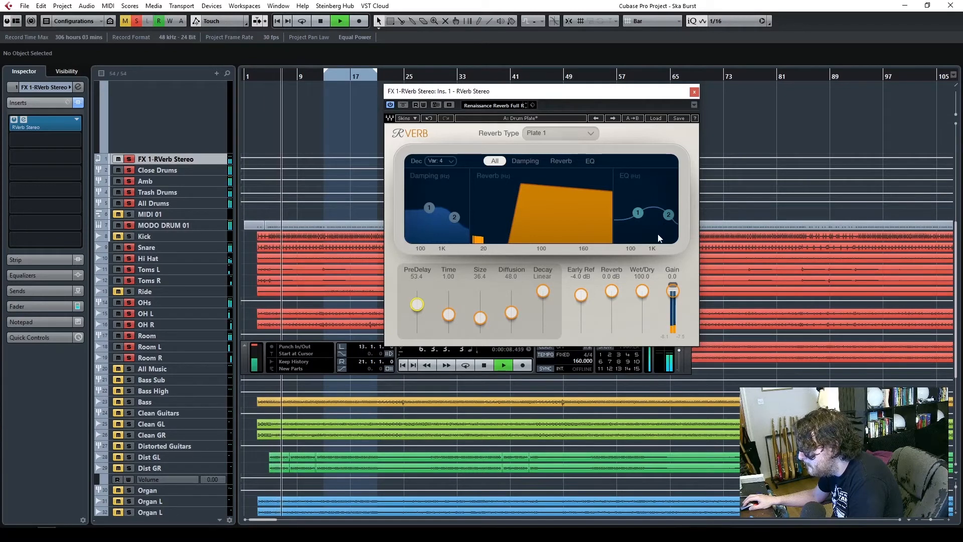
# - Shorten the RVerb Time to 0.84, compare the drums soloed and in the full mix from about bar 2, and close the plug-in
pyautogui.moveTo(450, 314); pyautogui.dragTo(449, 316)
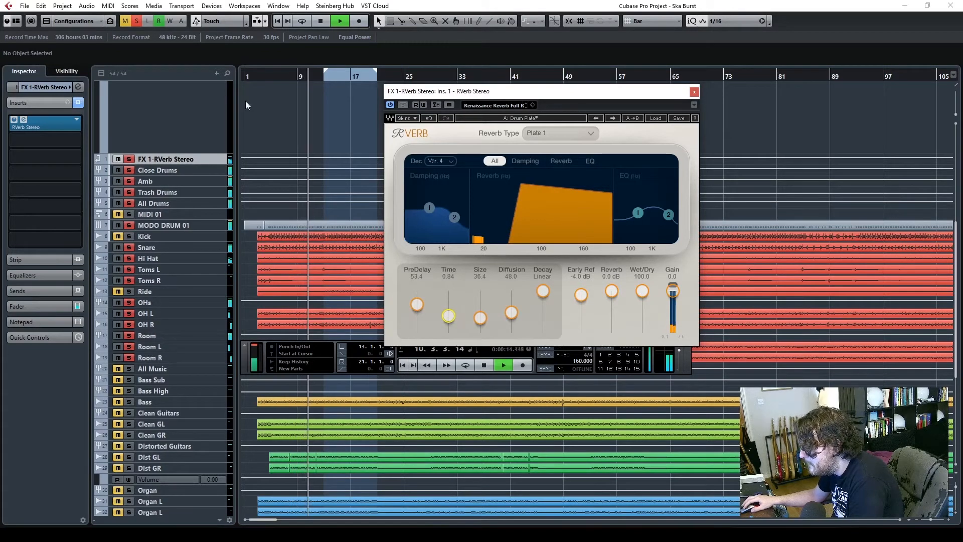
pyautogui.click(253, 77)
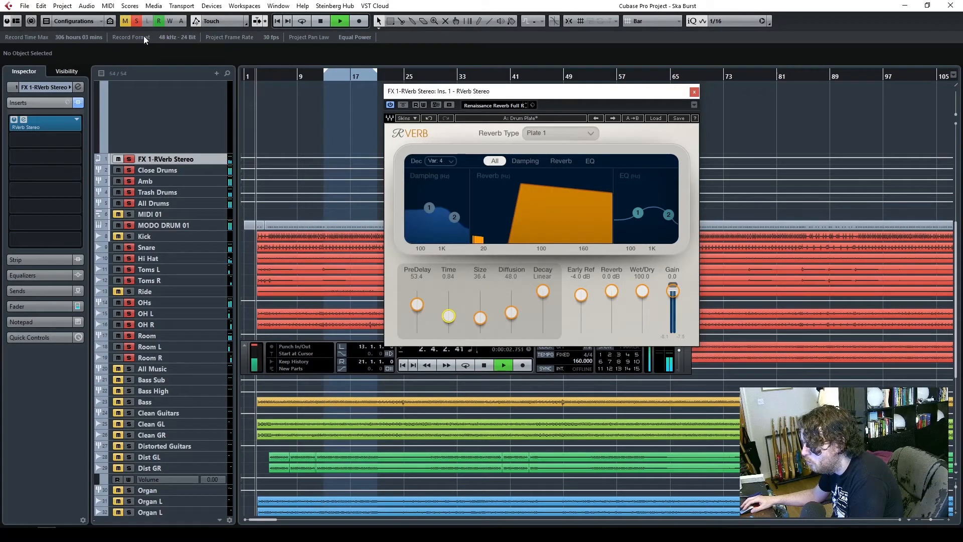
pyautogui.click(137, 20)
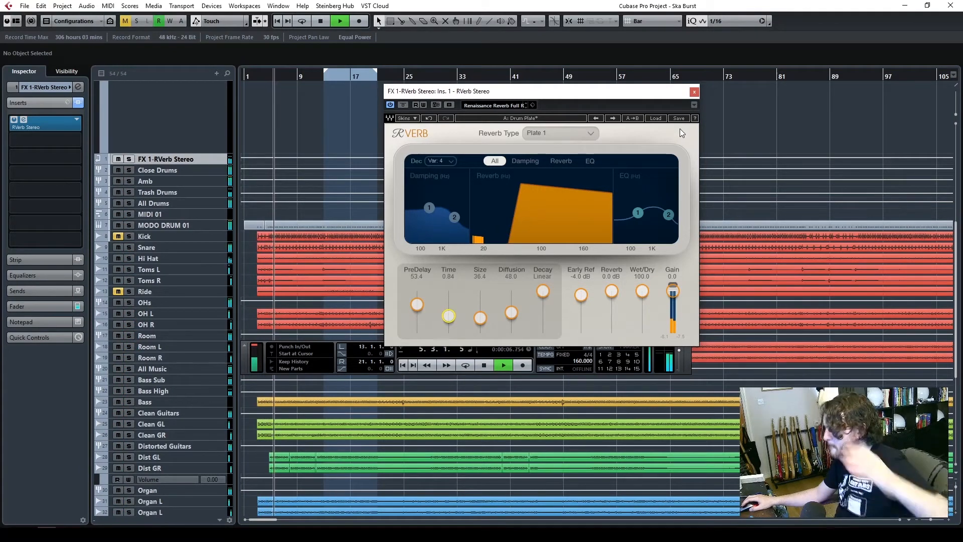
pyautogui.click(694, 92)
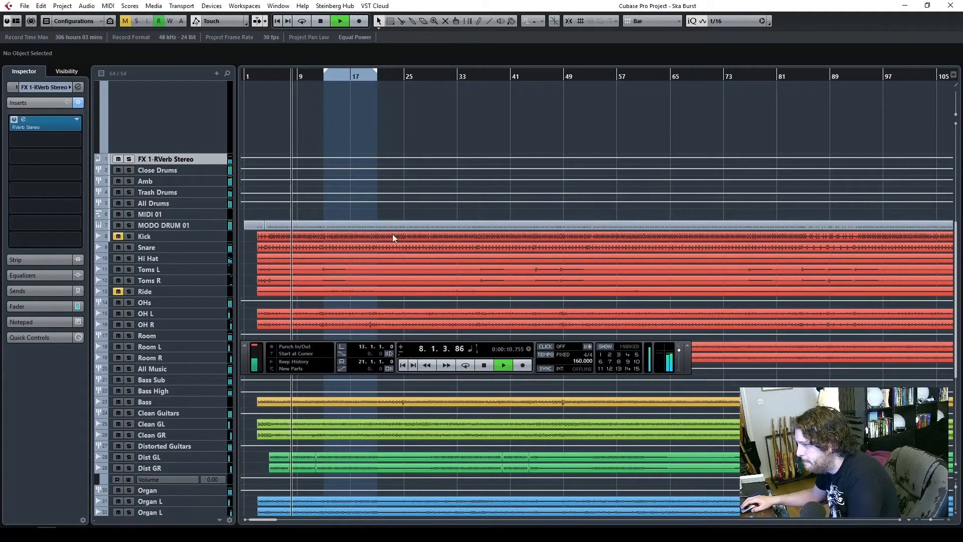
# - Look over the track list during playback and reduce the height of the Stereo Out's StudioEQ output automation lane
pyautogui.scroll(-5, 394, 236)
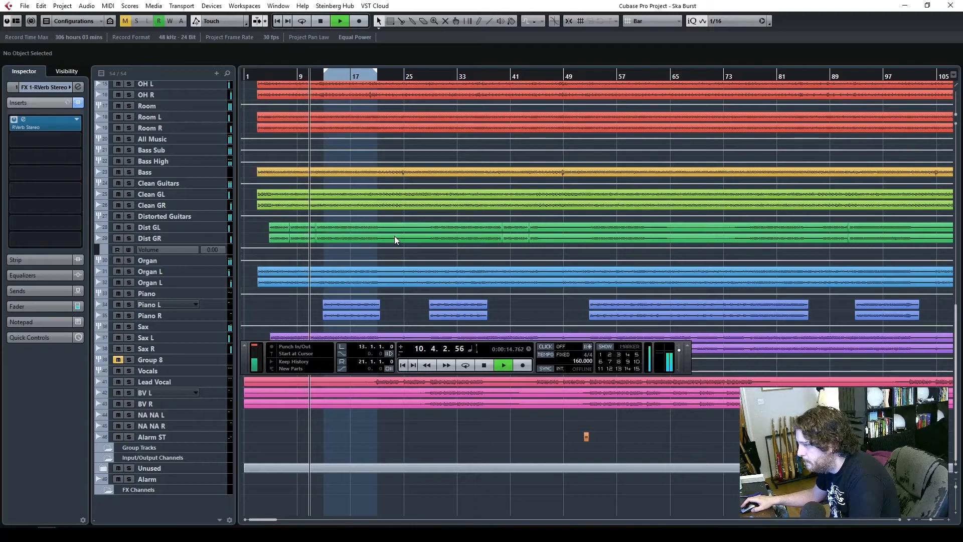
pyautogui.scroll(5, 394, 240)
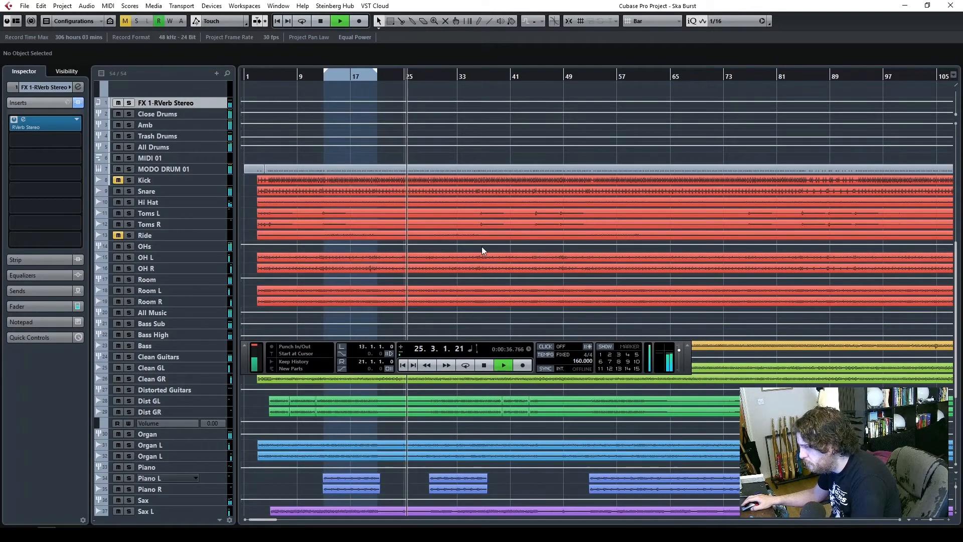
pyautogui.scroll(-5, 481, 246)
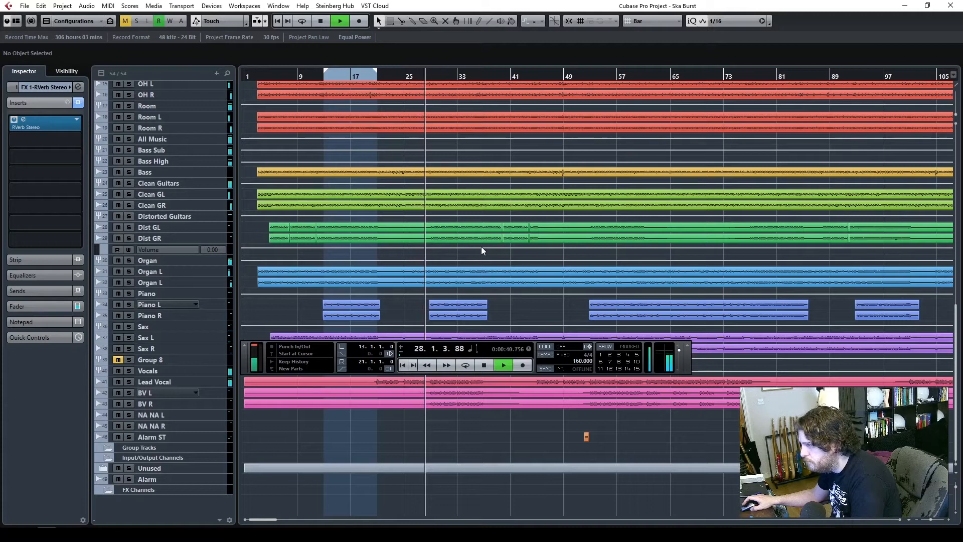
pyautogui.scroll(8, 480, 249)
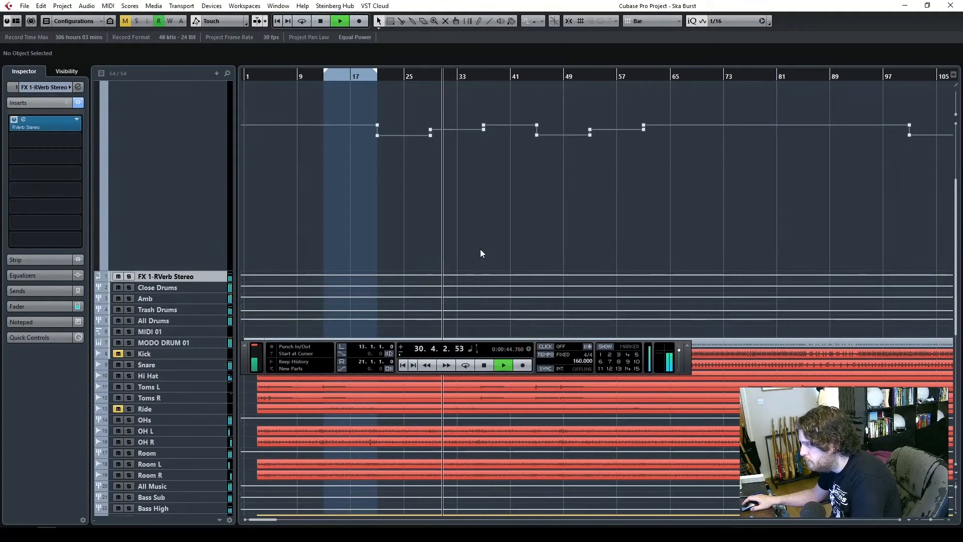
pyautogui.scroll(4, 480, 248)
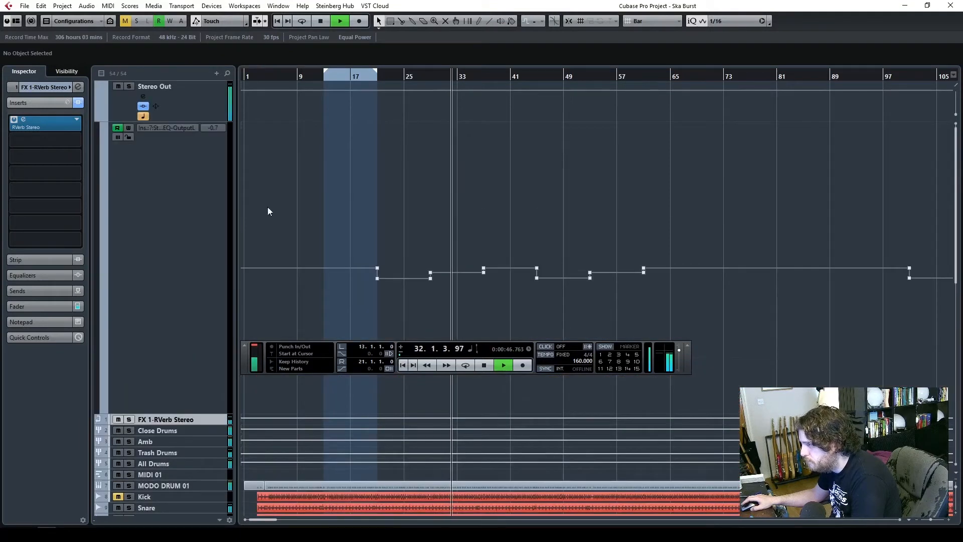
pyautogui.click(178, 203)
pyautogui.moveTo(178, 204); pyautogui.dragTo(178, 184)
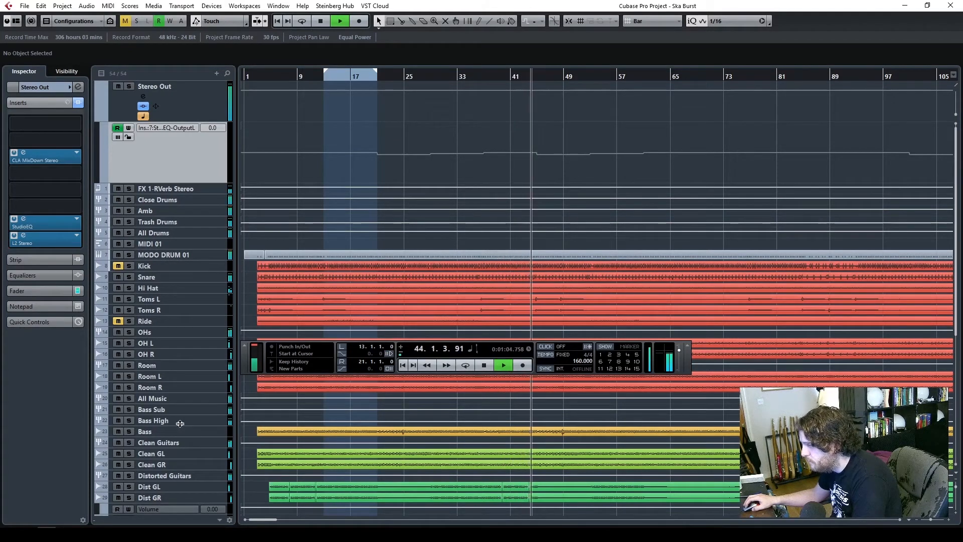
# - Check the Bass High fader and raise the Sax group level to -1.65 dB during playback
pyautogui.click(206, 420)
pyautogui.click(33, 305)
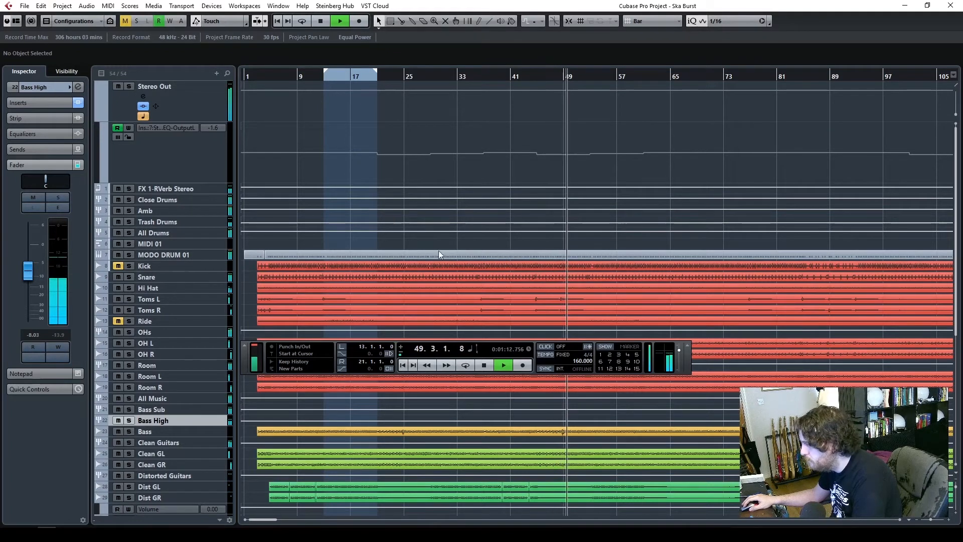
pyautogui.scroll(-4, 363, 405)
pyautogui.scroll(-2, 365, 409)
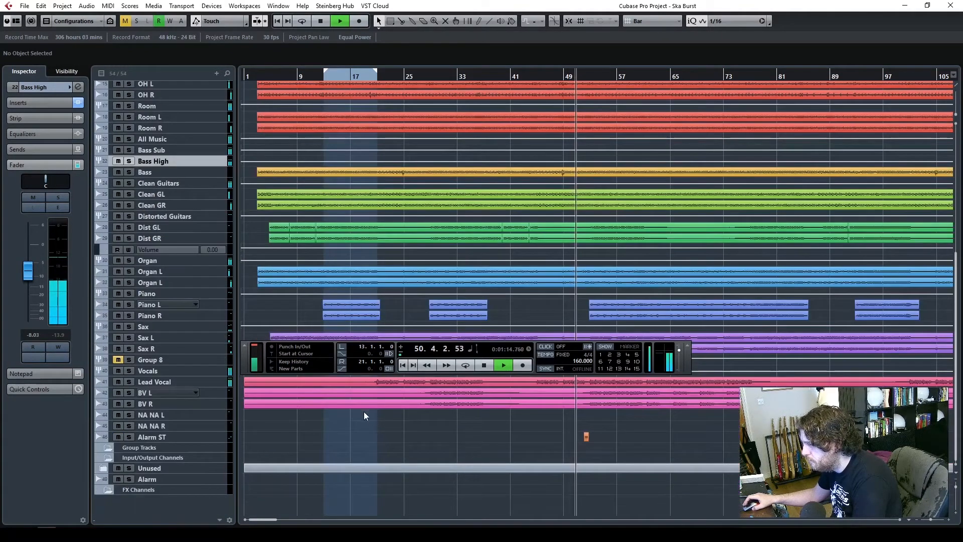
pyautogui.click(210, 326)
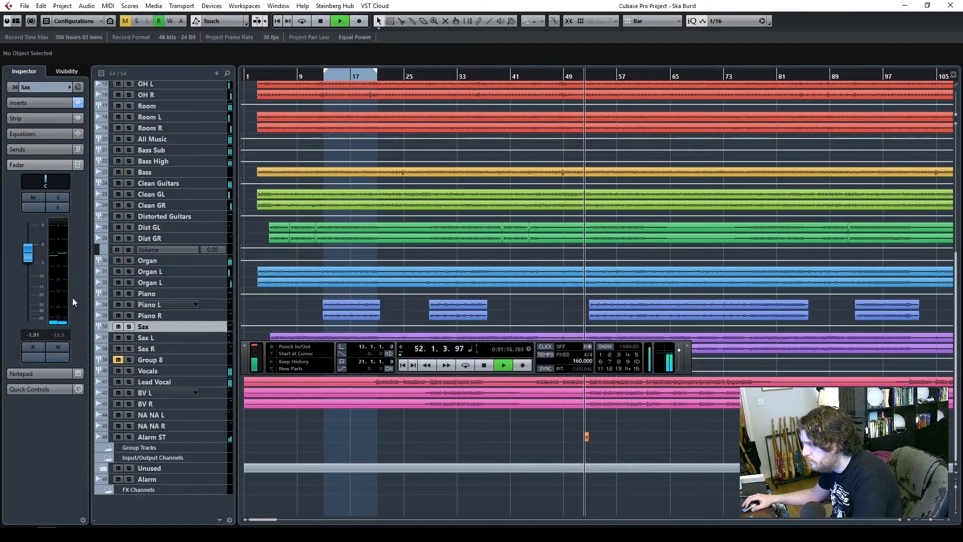
pyautogui.moveTo(26, 256); pyautogui.dragTo(27, 255)
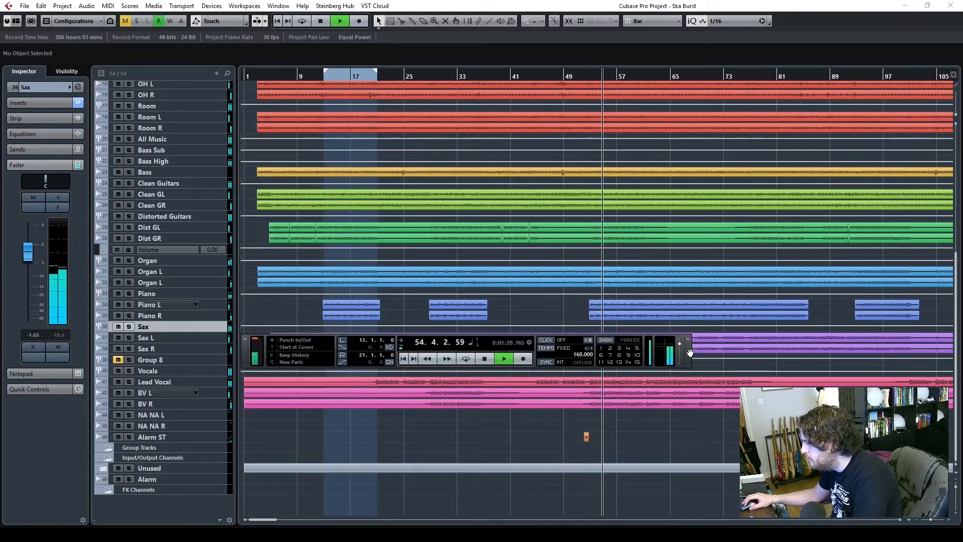
# - Move the transport bar clear of the Sax tracks, stop playback at about bar 2, and enlarge the Sax group track
pyautogui.moveTo(687, 370); pyautogui.dragTo(708, 199)
pyautogui.click(506, 195)
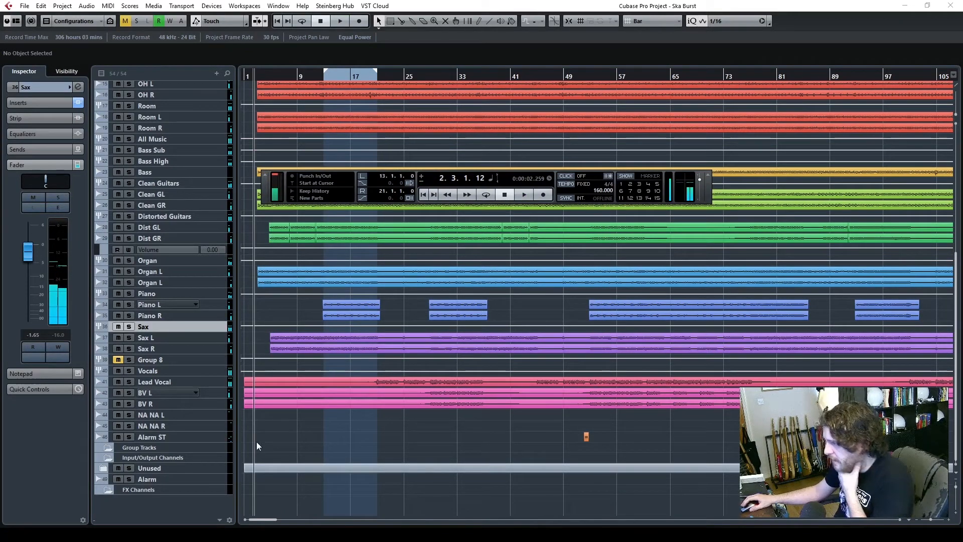
pyautogui.moveTo(175, 332); pyautogui.dragTo(213, 398)
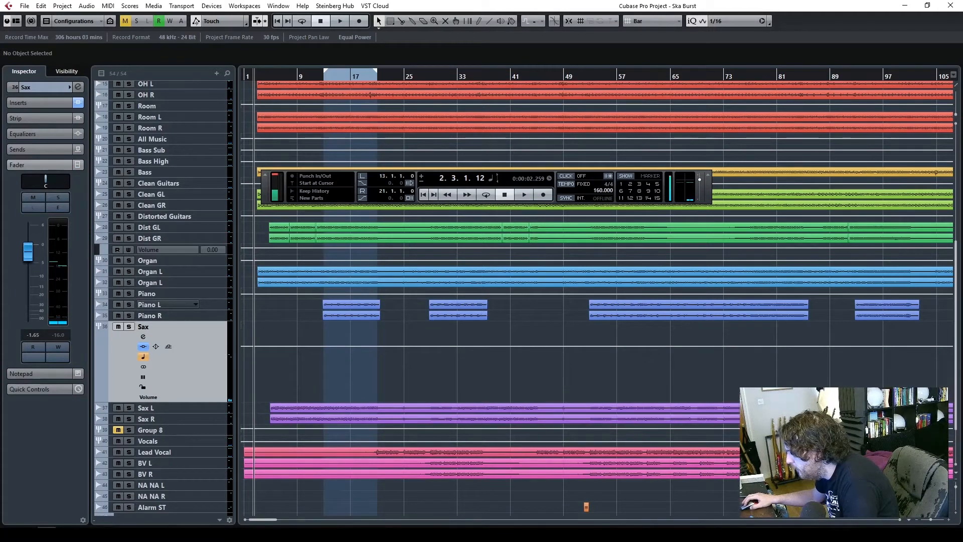
pyautogui.click(949, 520)
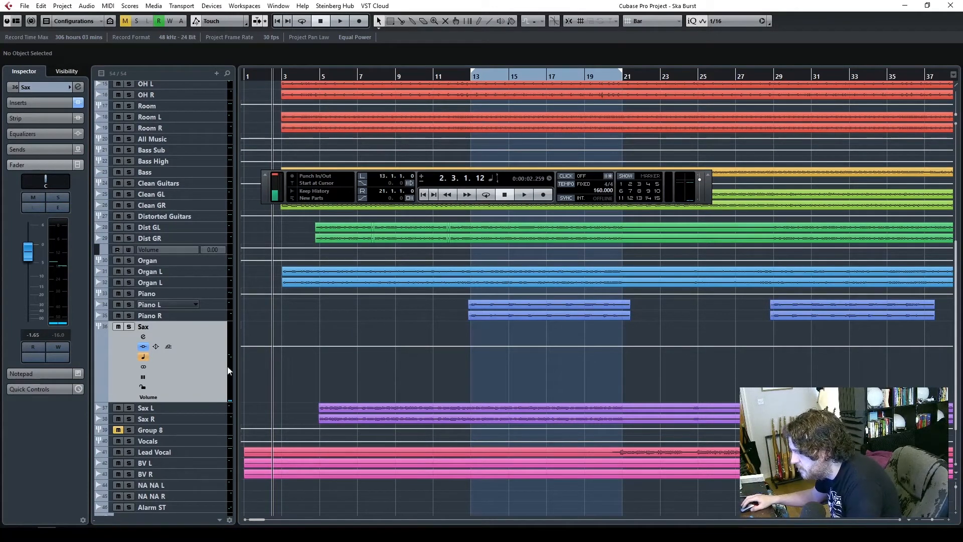
# - Play the mix from about bar 2 and raise the Sax group level to -0.90 dB
pyautogui.click(524, 195)
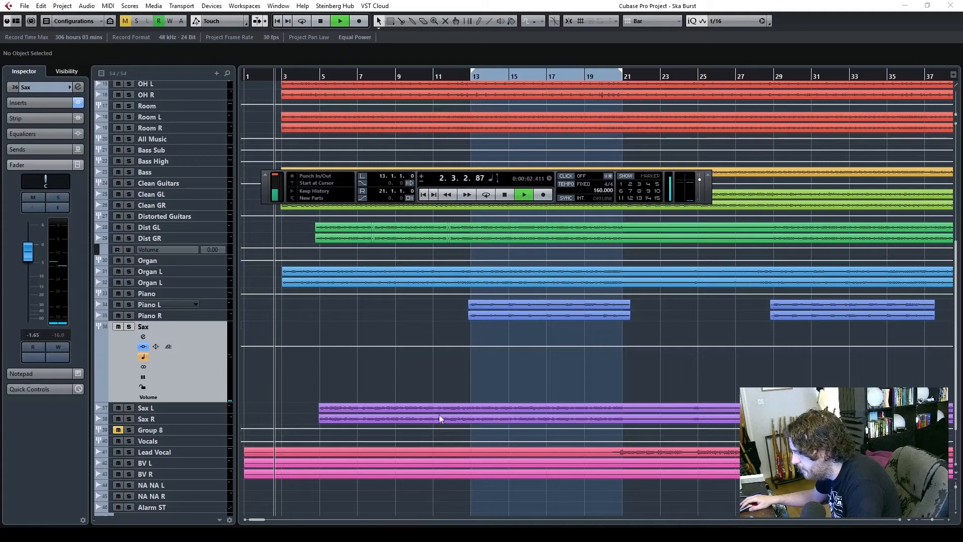
pyautogui.moveTo(28, 251); pyautogui.dragTo(29, 250)
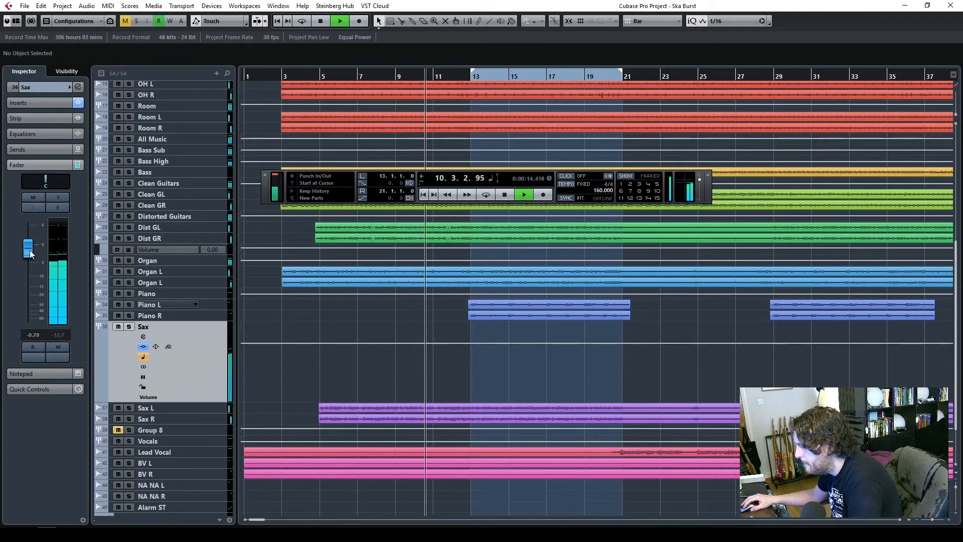
pyautogui.moveTo(29, 250); pyautogui.dragTo(29, 250)
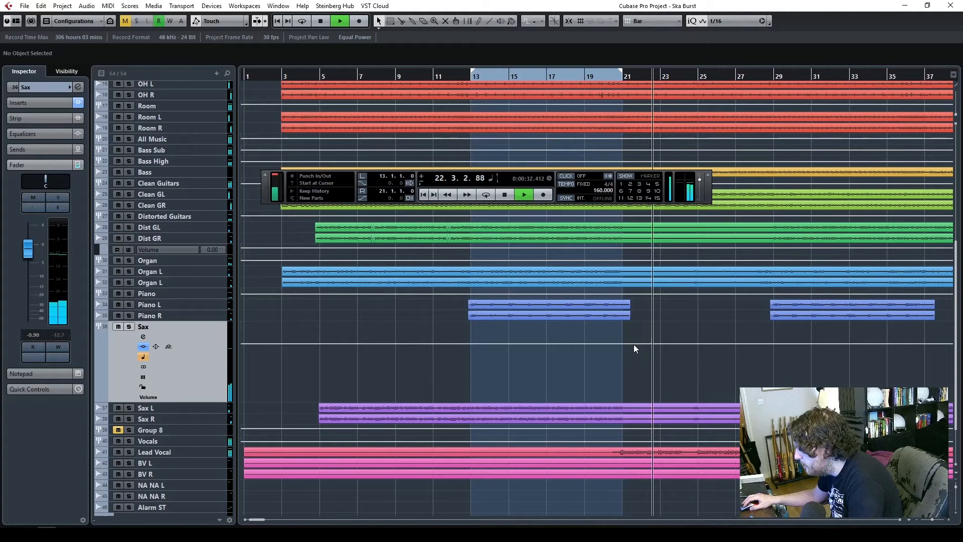
# - Stop playback, turn on automation reading for the Sax group, and add a Volume point at about bar 21
pyautogui.press('space')
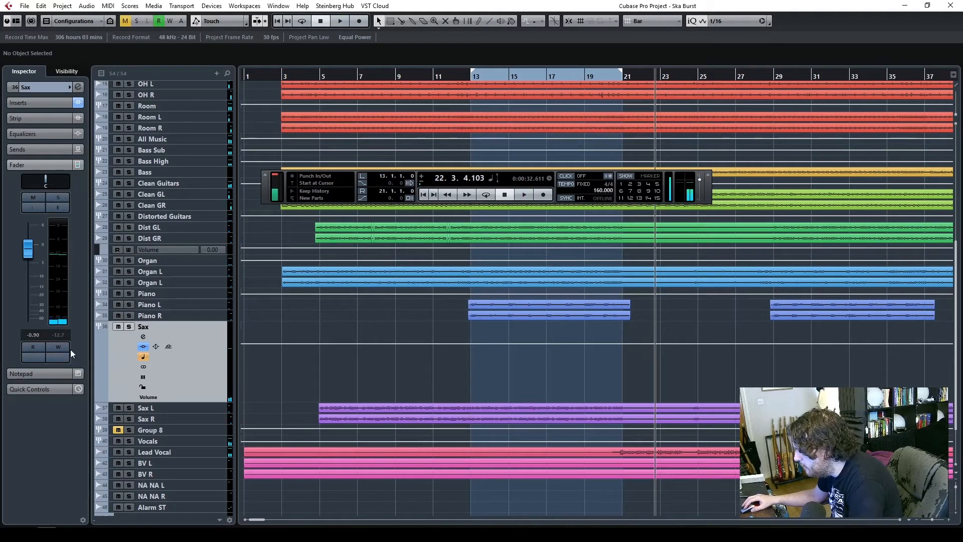
pyautogui.moveTo(181, 401); pyautogui.dragTo(182, 432)
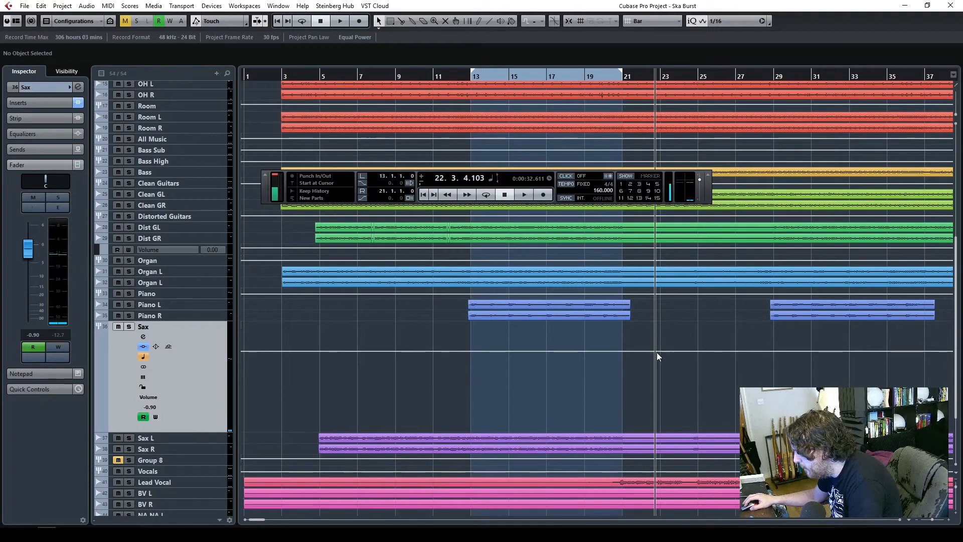
pyautogui.click(631, 350)
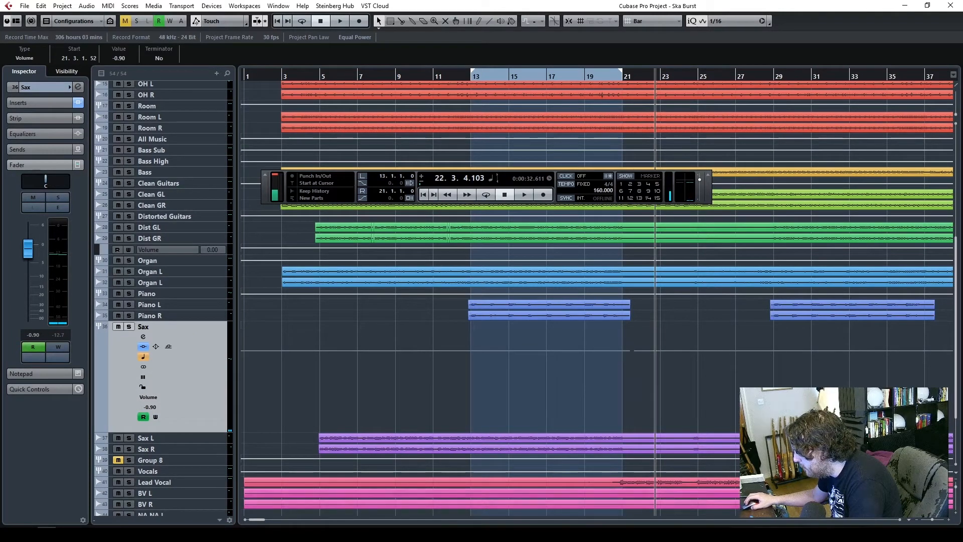
# - Audition the sax from about bar 52 and again from about bar 77 to locate the next volume change
pyautogui.moveTo(933, 519); pyautogui.dragTo(932, 519)
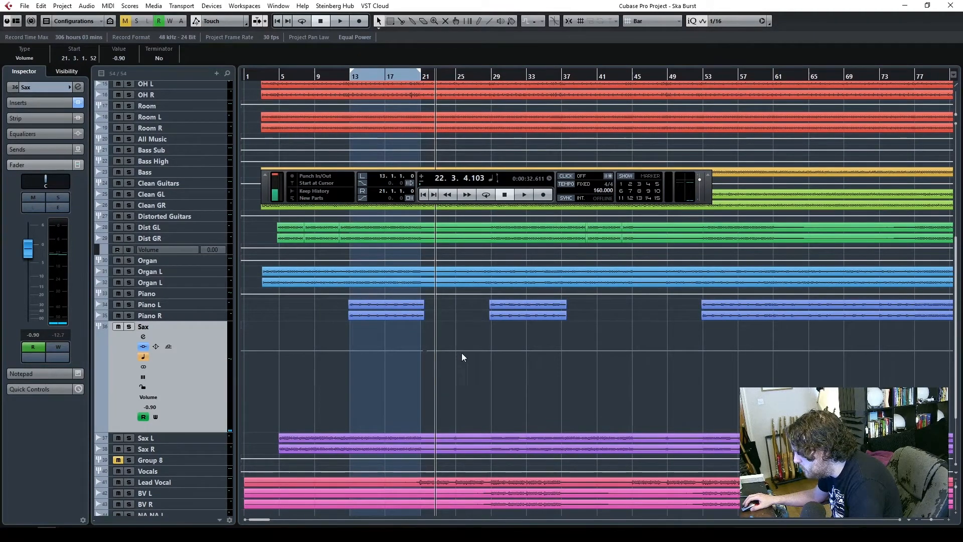
pyautogui.click(698, 80)
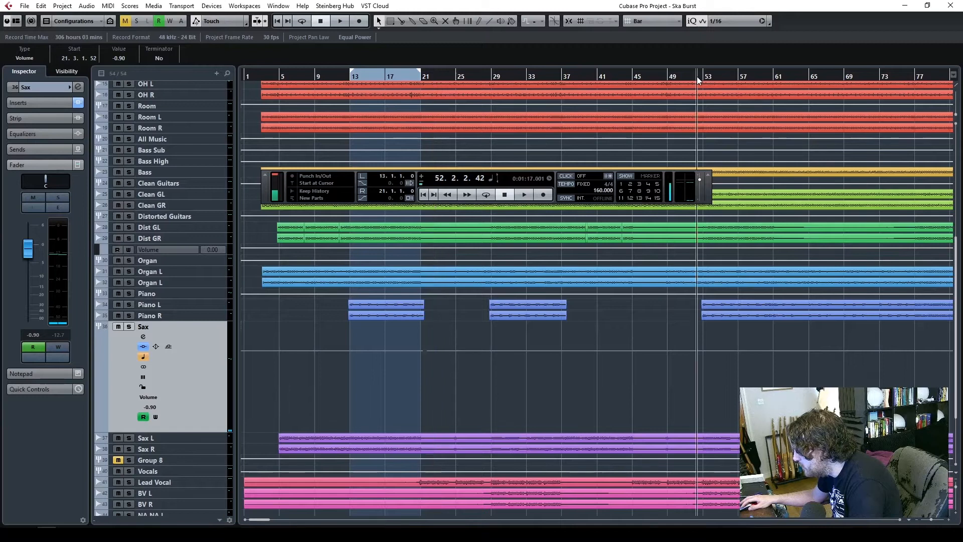
pyautogui.press('space')
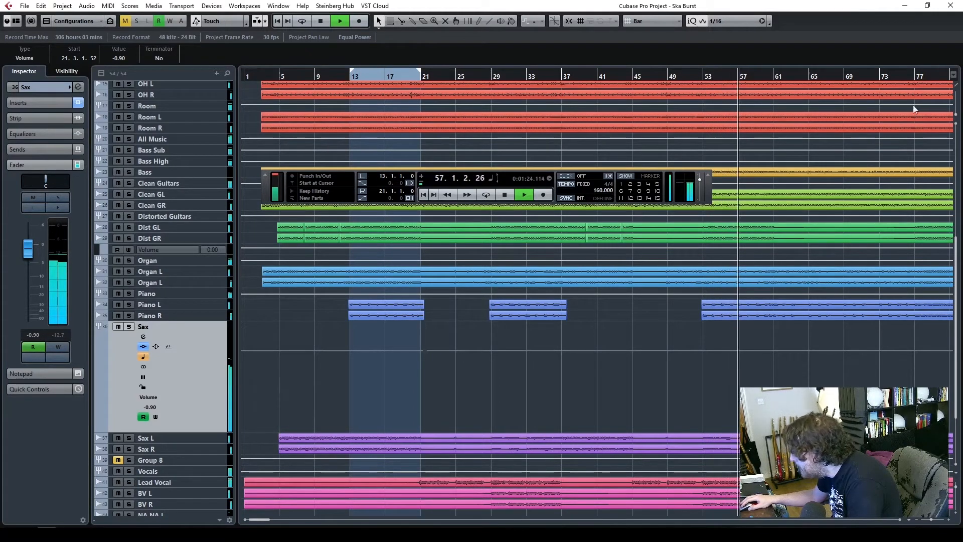
pyautogui.click(913, 78)
pyautogui.press('space')
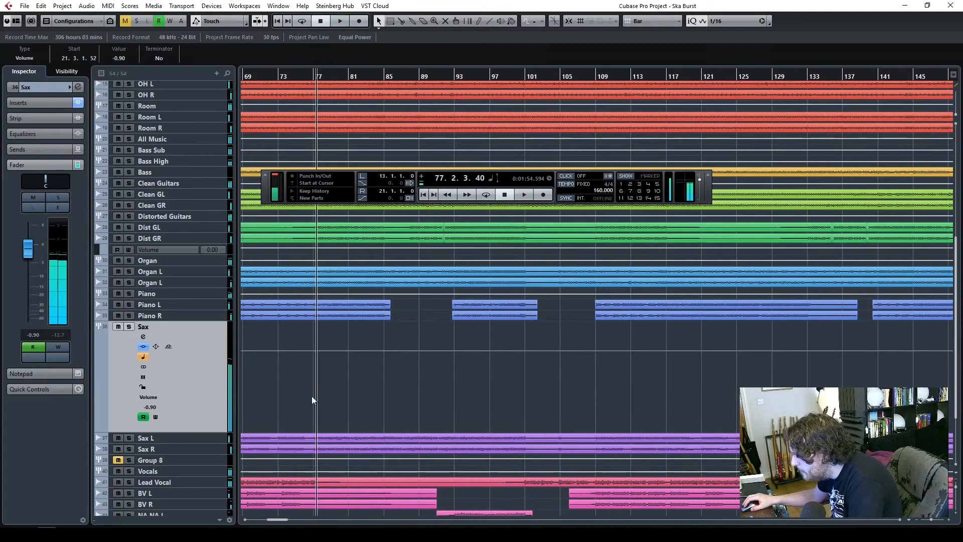
# - Add two closely spaced Volume automation points to the Sax group at about bar 76
pyautogui.click(309, 350)
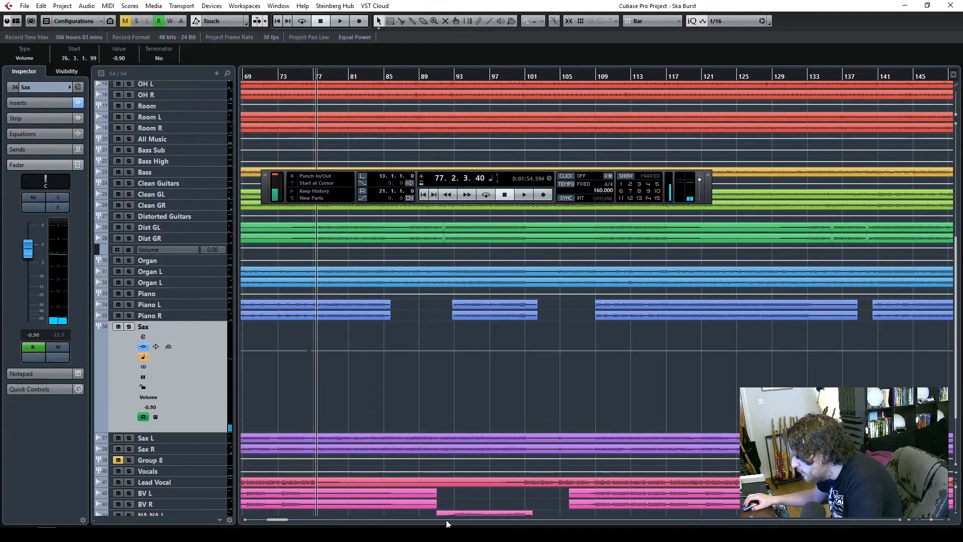
pyautogui.moveTo(279, 520); pyautogui.dragTo(268, 520)
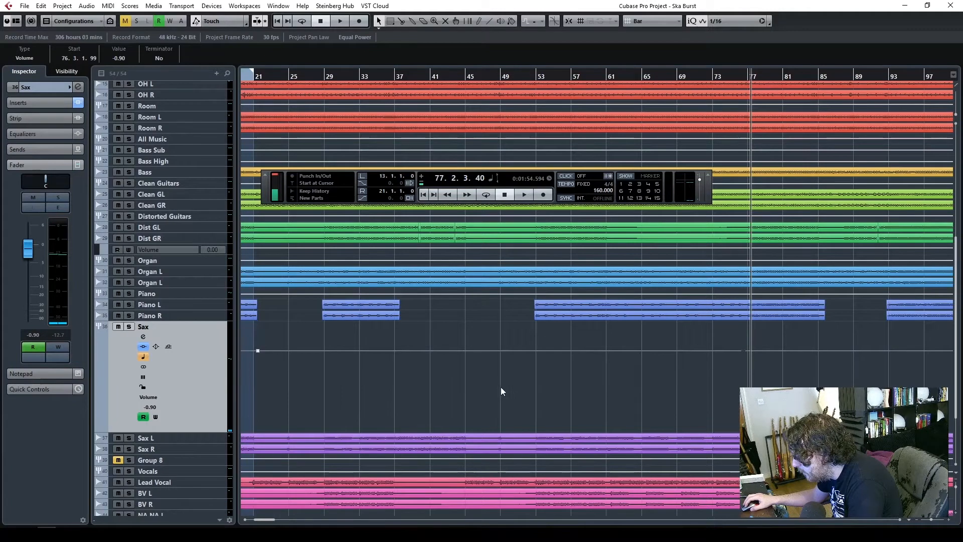
pyautogui.click(740, 350)
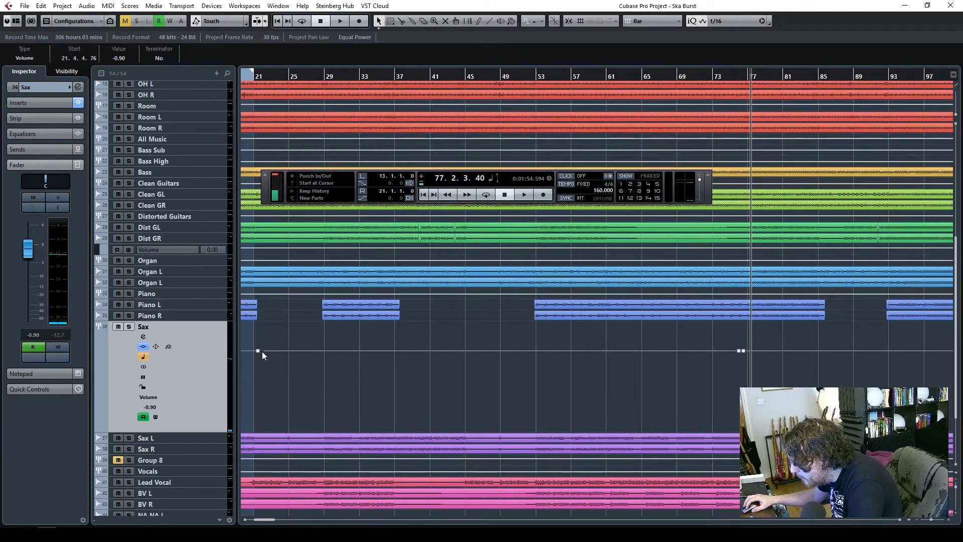
# - Lower the Sax group's Volume automation between about bars 21 and 76 to -1.73 dB while auditioning the section
pyautogui.moveTo(261, 345); pyautogui.dragTo(739, 366)
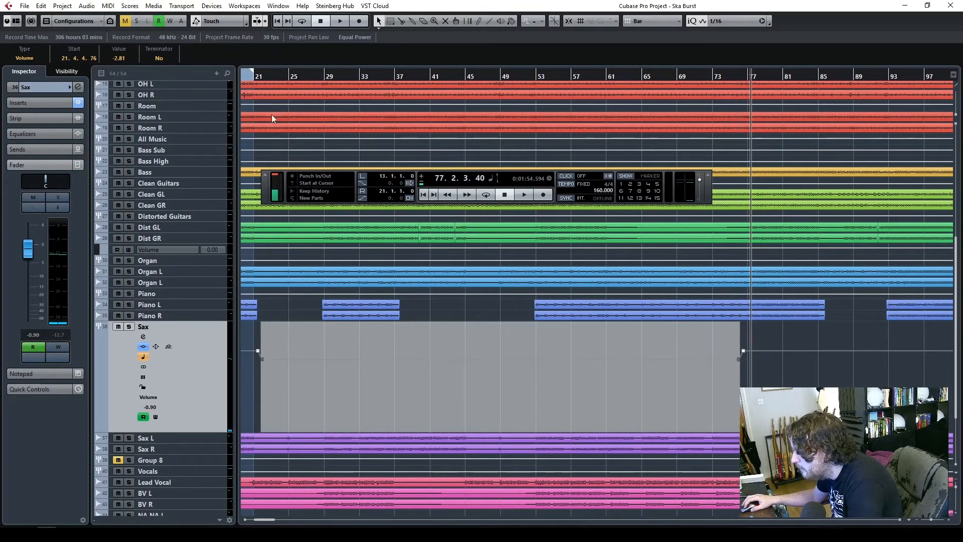
pyautogui.moveTo(274, 77); pyautogui.dragTo(317, 95)
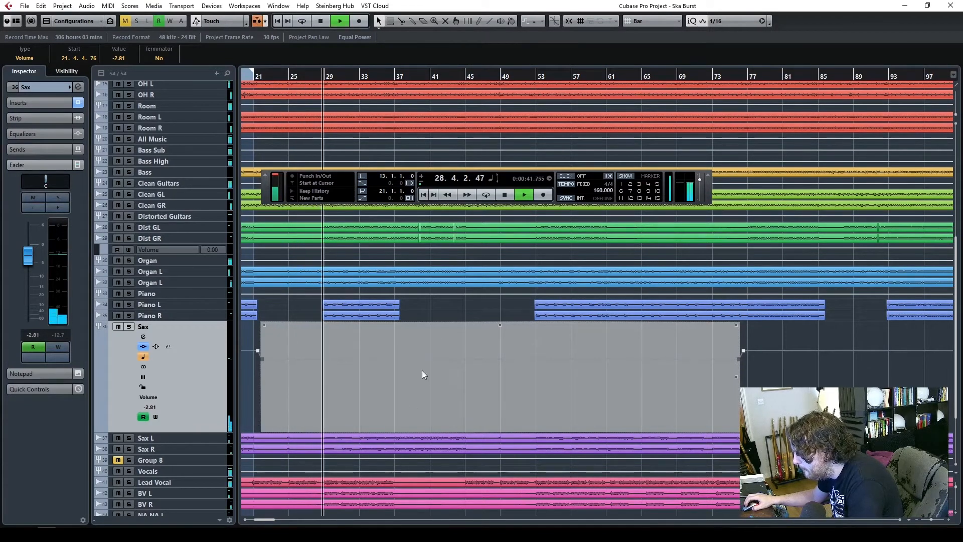
pyautogui.click(791, 368)
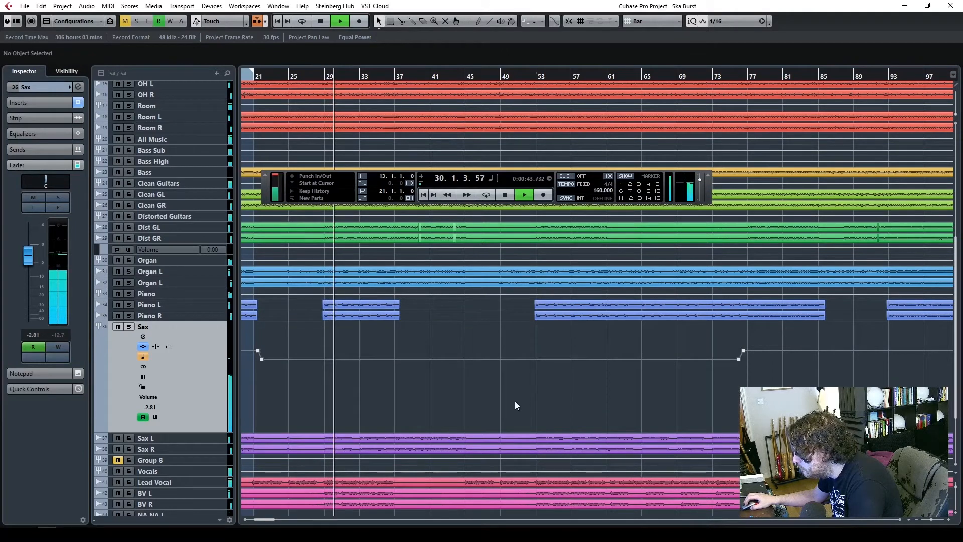
pyautogui.moveTo(767, 391); pyautogui.dragTo(262, 353)
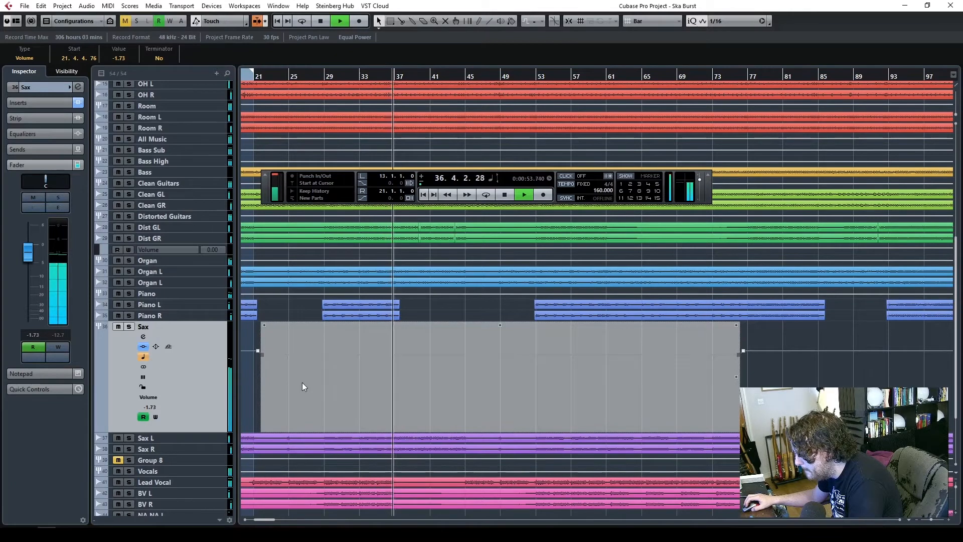
pyautogui.press('space')
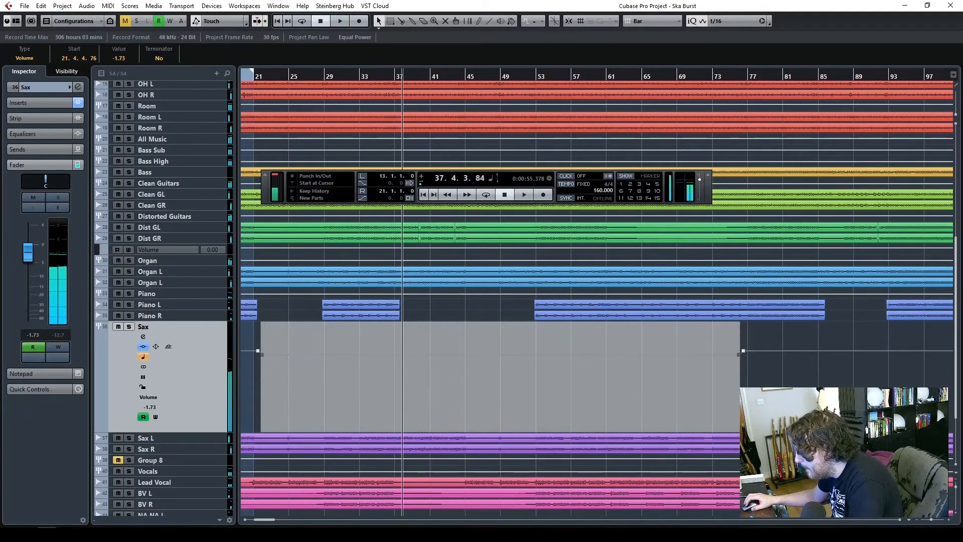
# - Shift the end of the lowered Sax Volume section back to about bar 37 and check the transition in playback
pyautogui.click(947, 520)
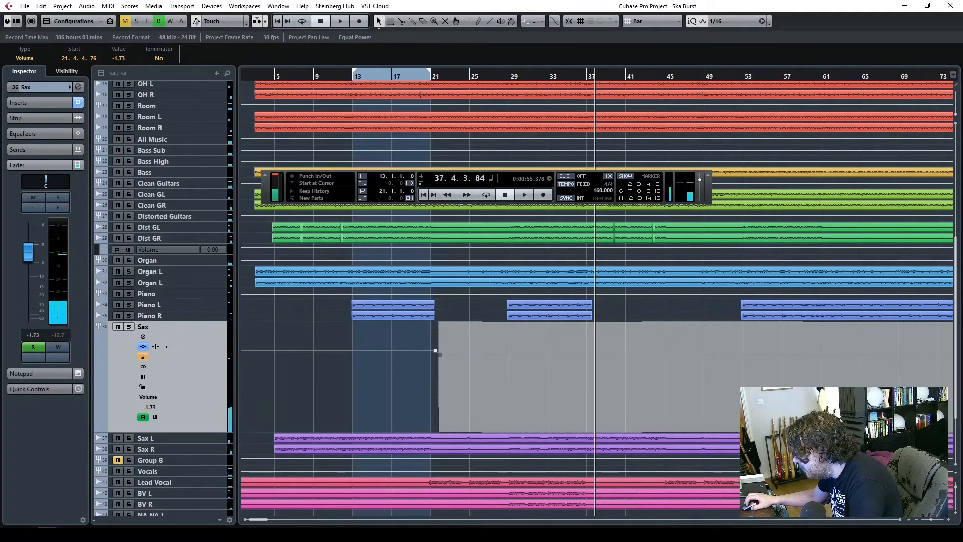
pyautogui.click(900, 520)
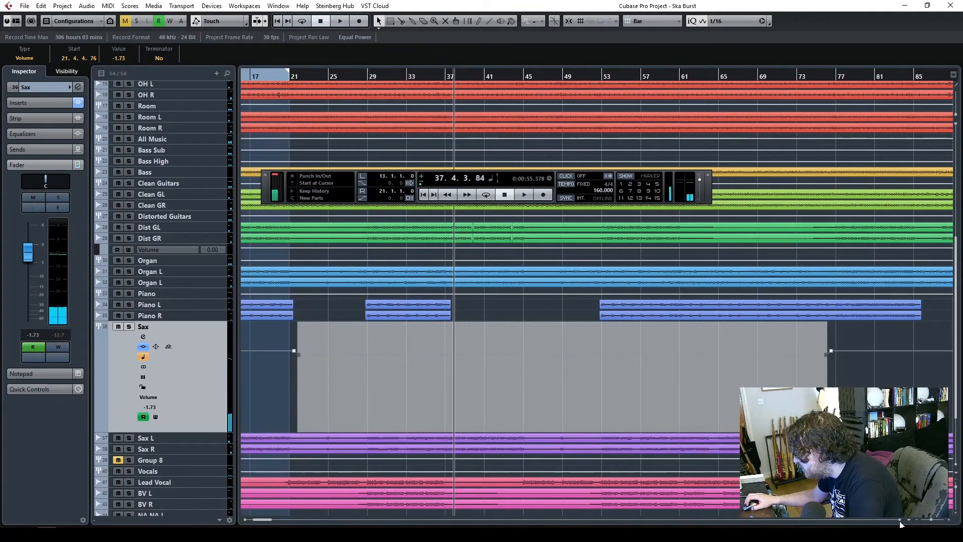
pyautogui.click(854, 337)
pyautogui.moveTo(841, 381); pyautogui.dragTo(449, 353)
pyautogui.press('space')
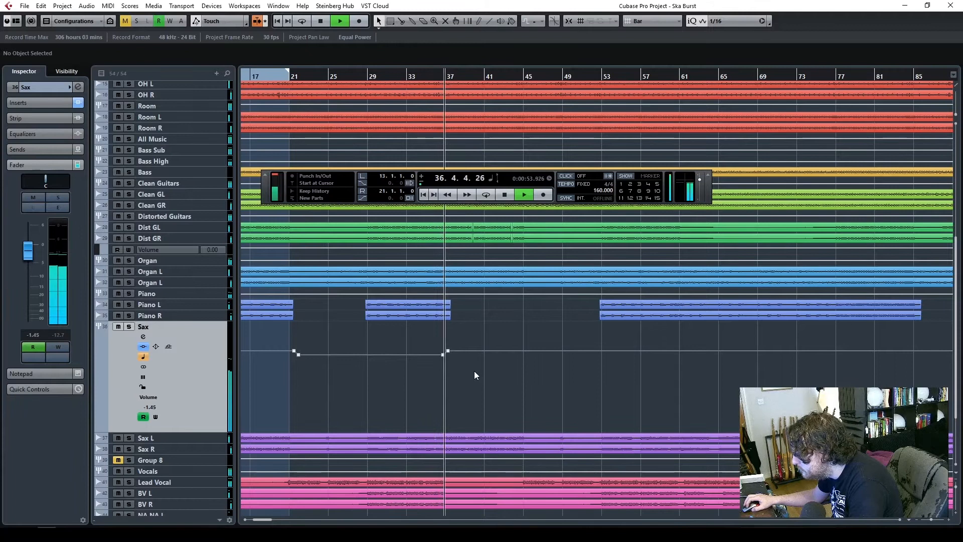
pyautogui.moveTo(447, 350); pyautogui.dragTo(446, 349)
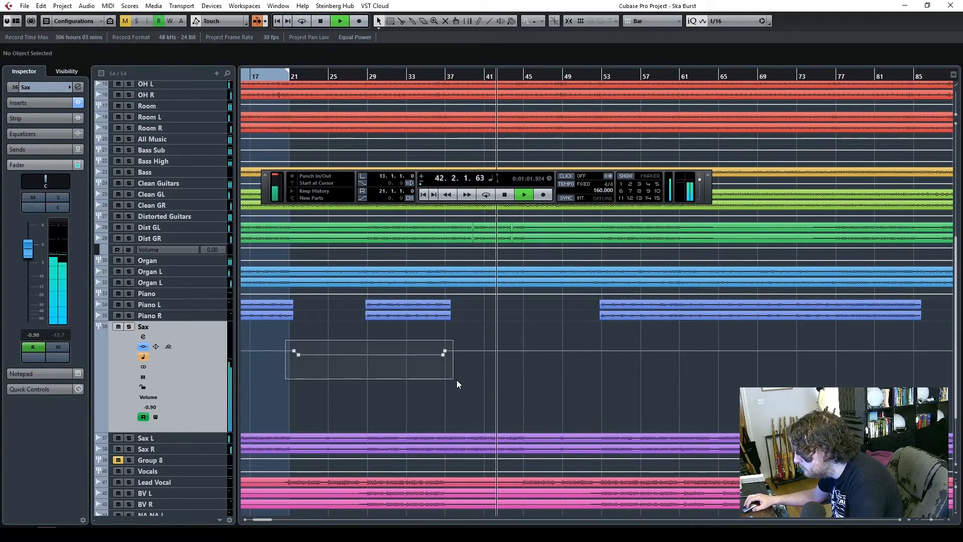
# - Copy the Sax Volume dip of bars 21 to 37 to about bar 46 and extend its end to about bar 77
pyautogui.moveTo(457, 381); pyautogui.dragTo(453, 380)
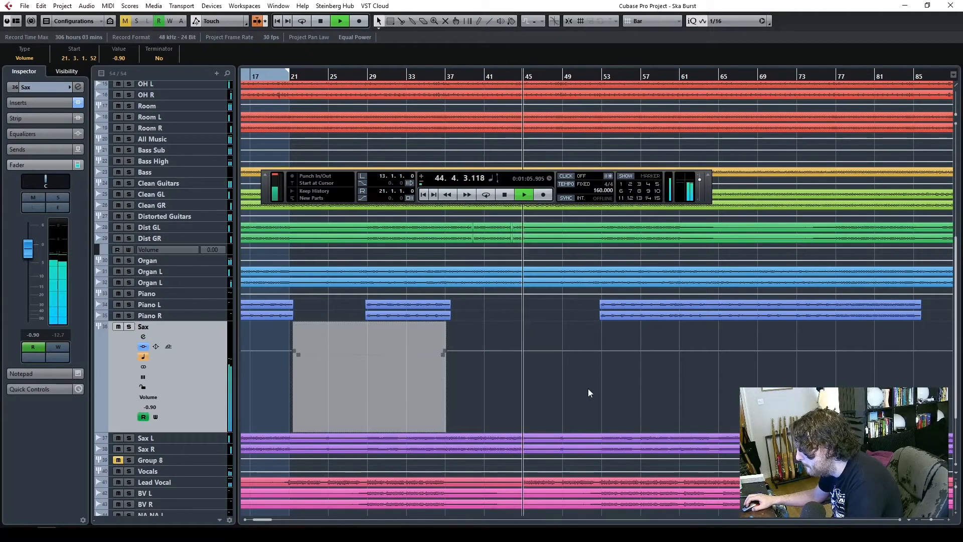
pyautogui.hotkey('ctrl', 'v')
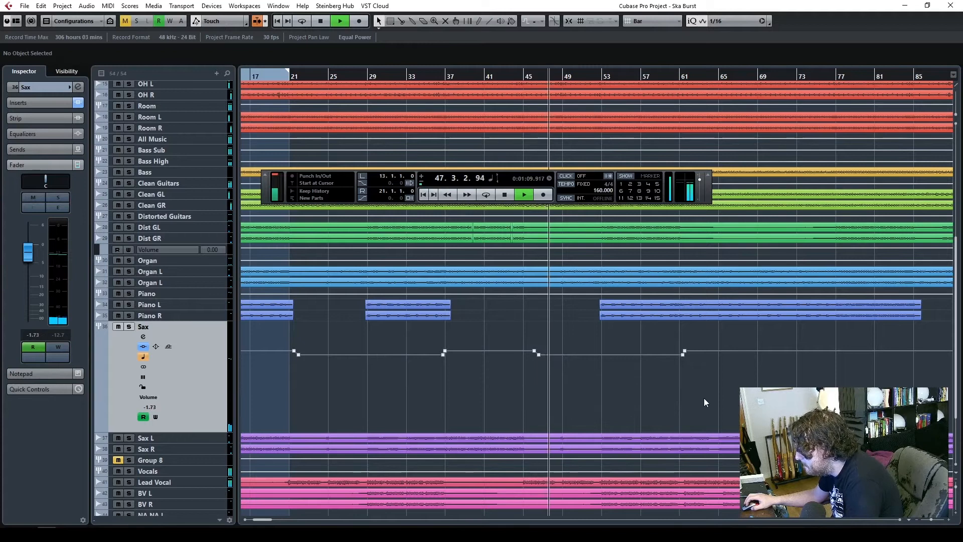
pyautogui.press('space')
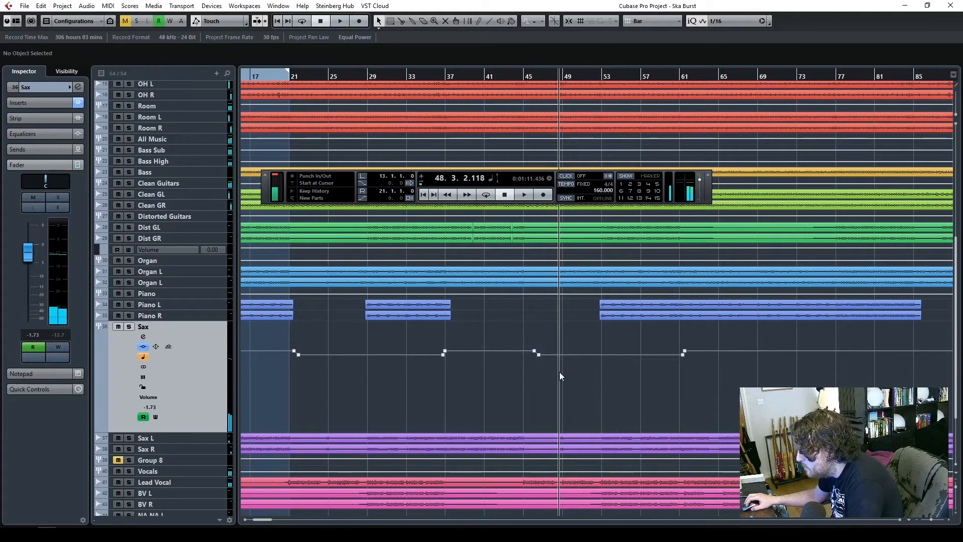
pyautogui.moveTo(668, 341); pyautogui.dragTo(835, 357)
pyautogui.click(828, 404)
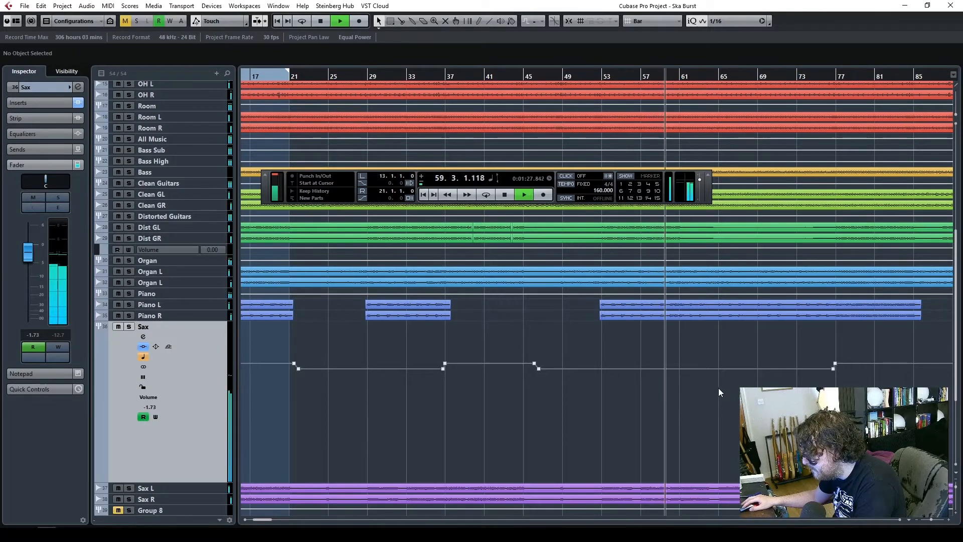
# - Turn on snapping and align the Sax Volume points that end the two dips exactly to bars 77 and 37
pyautogui.click(949, 520)
pyautogui.click(949, 520)
pyautogui.click(955, 513)
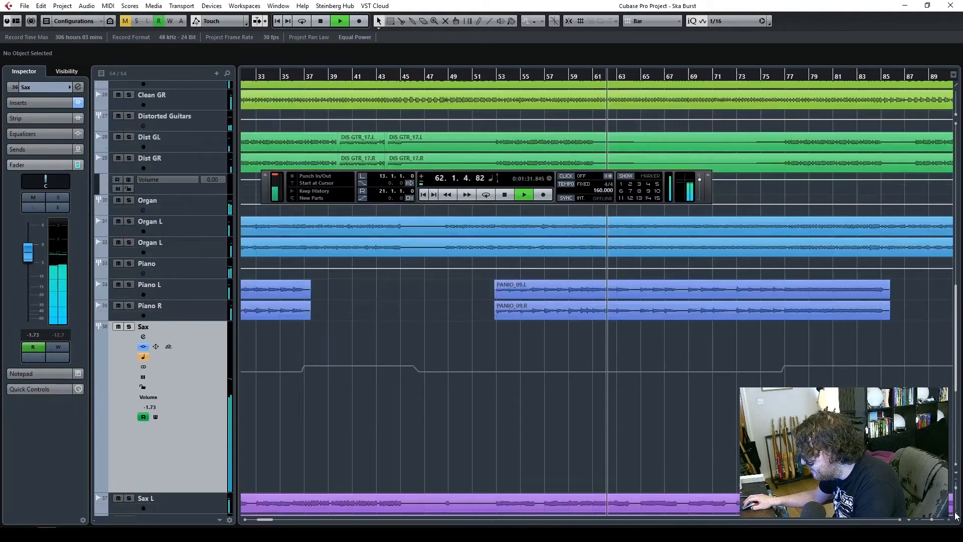
pyautogui.click(956, 513)
pyautogui.click(956, 513)
pyautogui.scroll(2, 692, 400)
pyautogui.scroll(-2, 692, 400)
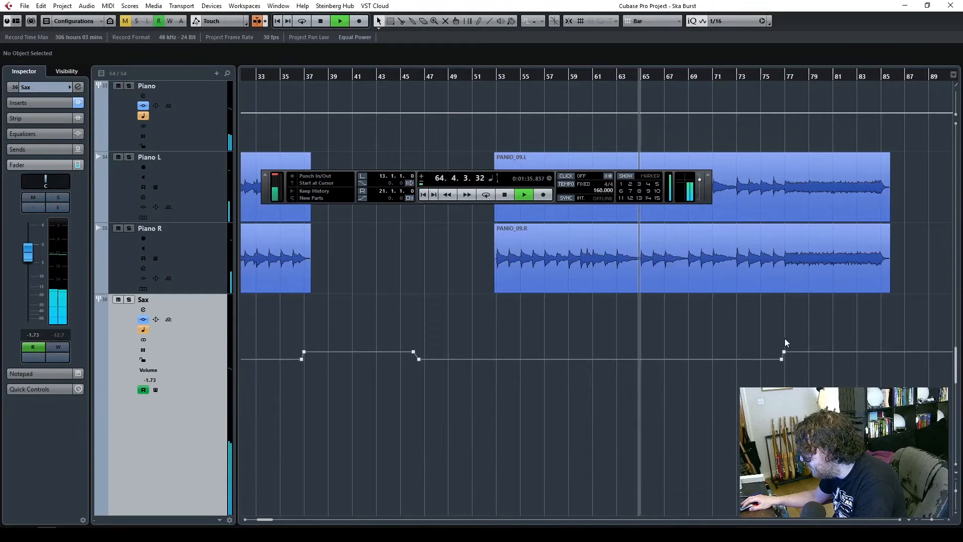
pyautogui.click(784, 352)
pyautogui.moveTo(785, 352); pyautogui.dragTo(783, 351)
pyautogui.click(567, 21)
pyautogui.click(793, 356)
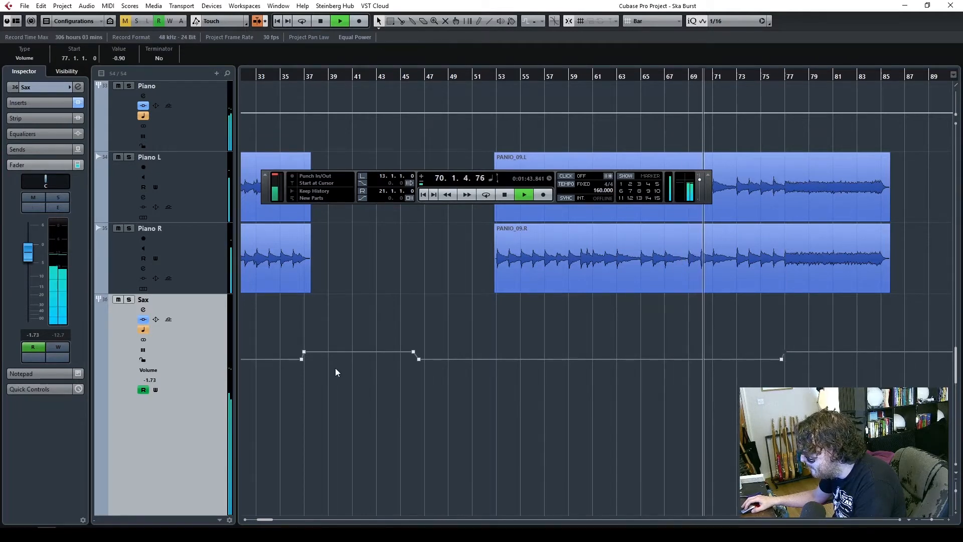
pyautogui.moveTo(305, 351); pyautogui.dragTo(305, 350)
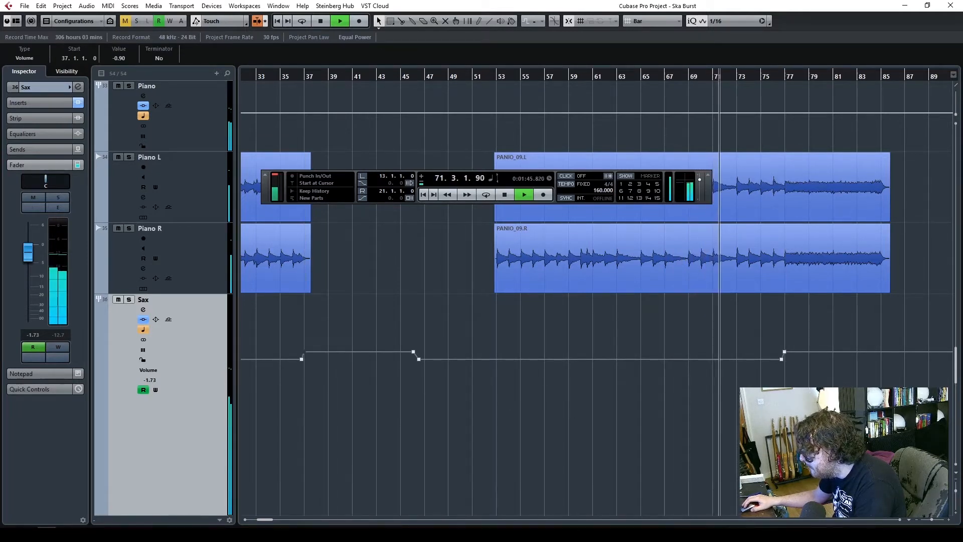
# - Examine the Sax, piano and vocal tracks beyond bar 77 during playback to locate the next section change
pyautogui.click(900, 518)
pyautogui.click(900, 518)
pyautogui.click(900, 518)
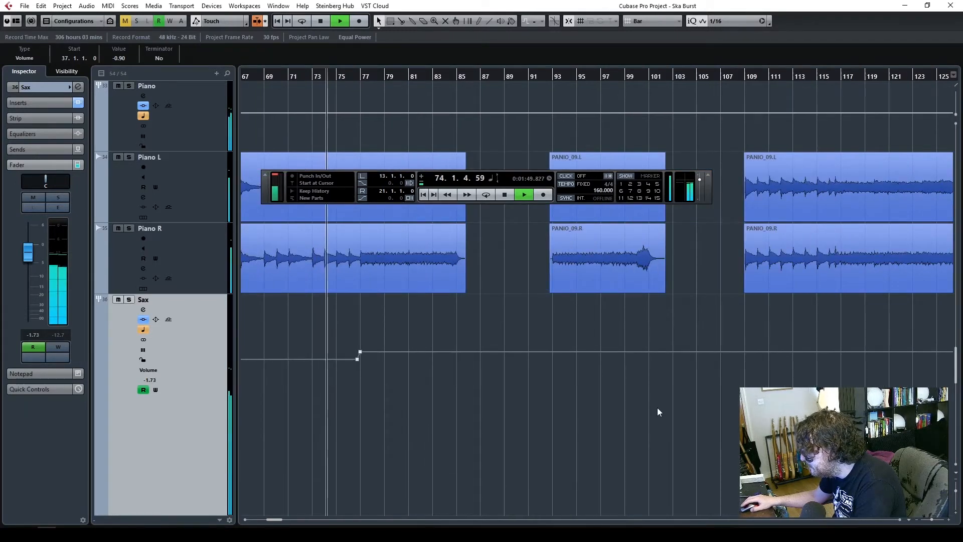
pyautogui.scroll(-3, 657, 407)
pyautogui.scroll(2, 657, 408)
pyautogui.scroll(1, 657, 407)
pyautogui.scroll(-6, 657, 408)
pyautogui.scroll(6, 657, 408)
pyautogui.scroll(-1, 657, 408)
pyautogui.scroll(1, 657, 408)
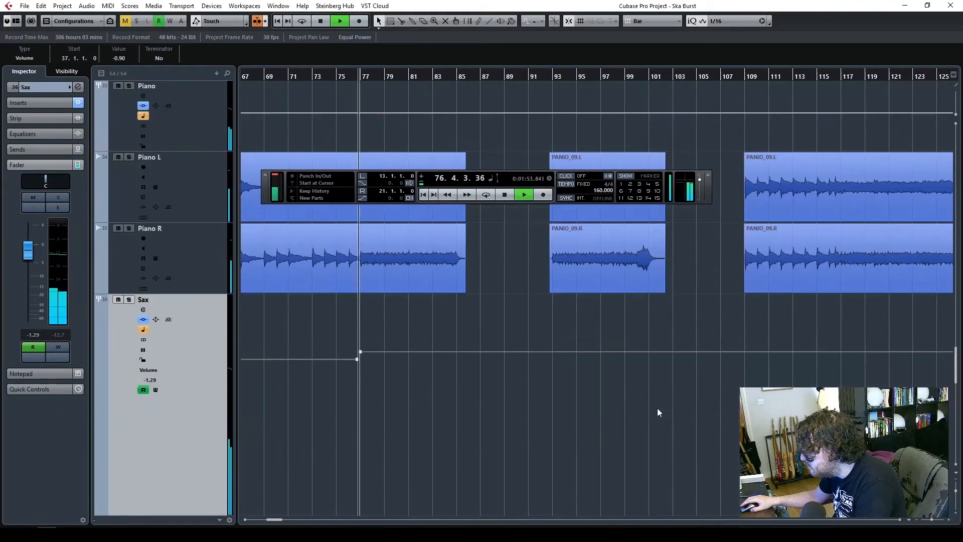
pyautogui.scroll(-8, 657, 408)
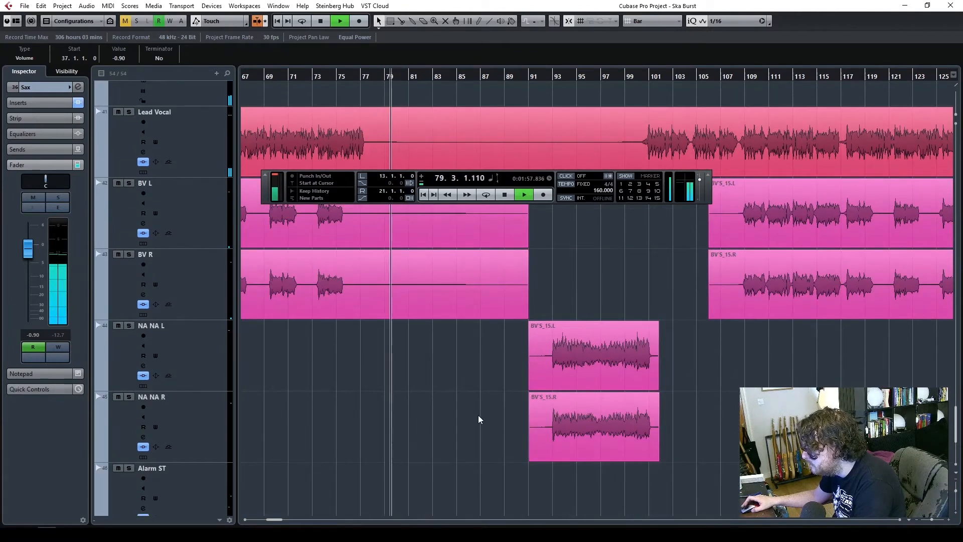
pyautogui.scroll(5, 477, 414)
pyautogui.scroll(4, 481, 417)
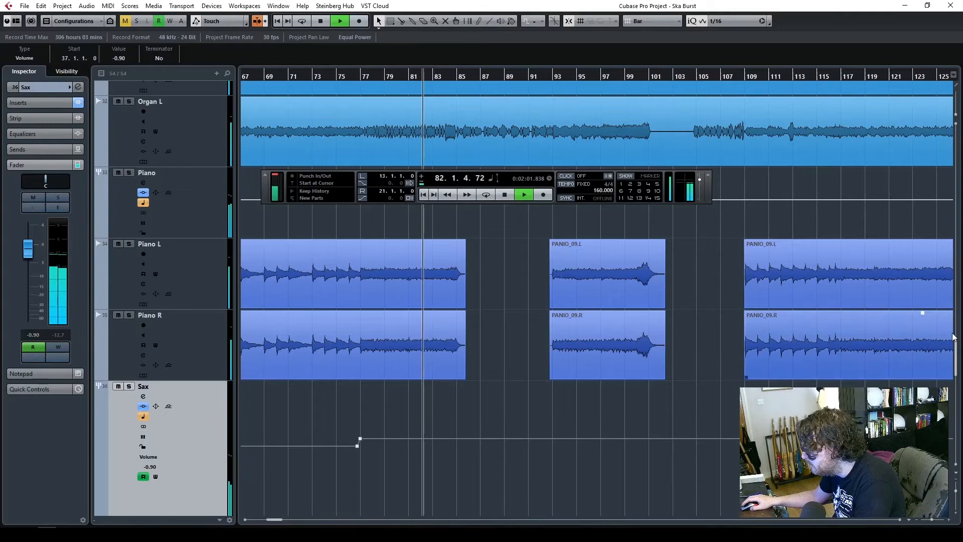
pyautogui.moveTo(956, 354); pyautogui.dragTo(956, 372)
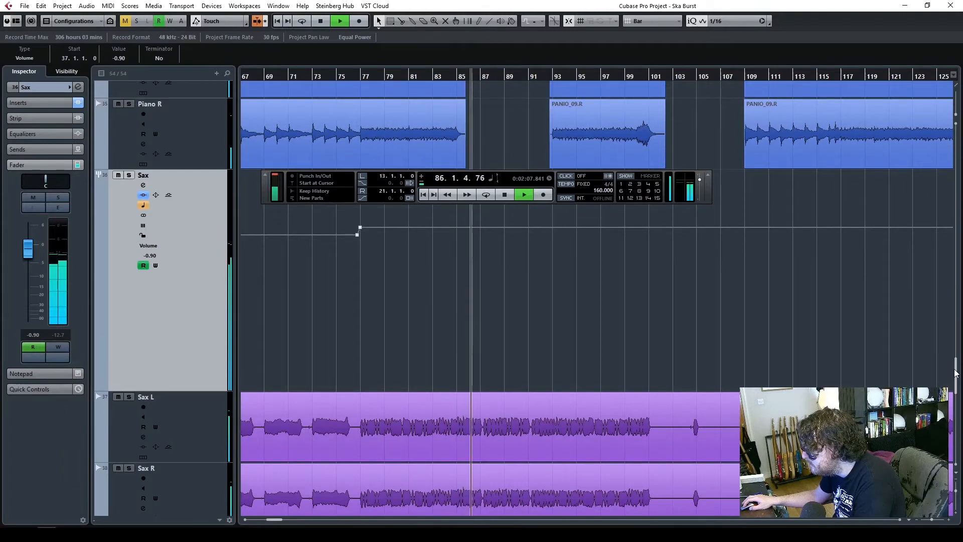
# - Copy the Sax Volume dip of bars 46 to 77 to about bar 102
pyautogui.moveTo(932, 520); pyautogui.dragTo(930, 520)
pyautogui.moveTo(572, 281); pyautogui.dragTo(368, 213)
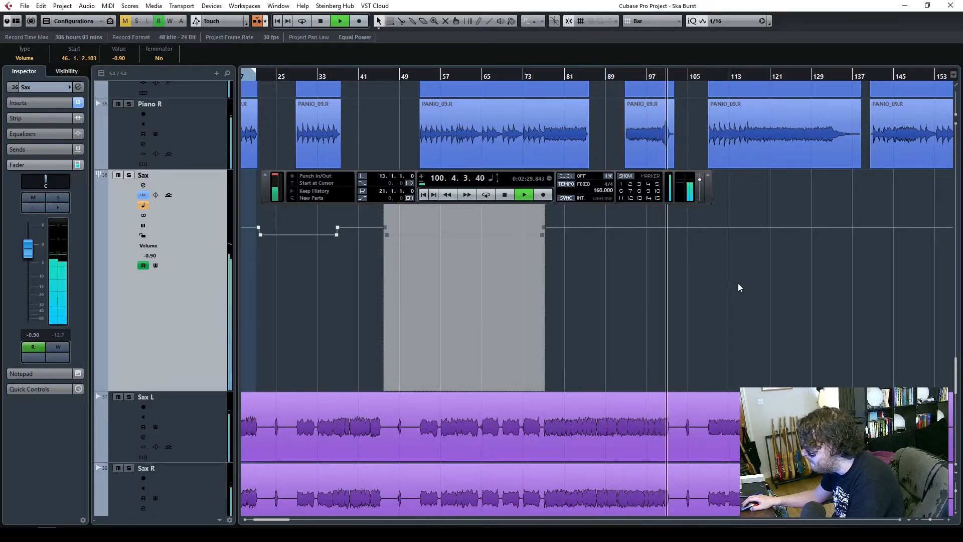
pyautogui.hotkey('ctrl', 'v')
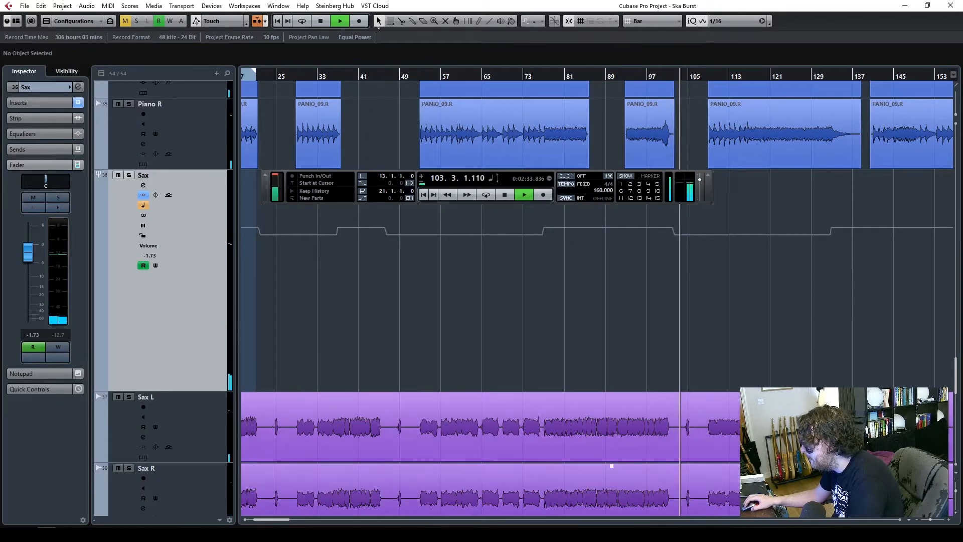
# - Examine the Sax volume automation against the sax parts from about bar 100 to the end of the song
pyautogui.click(949, 520)
pyautogui.click(949, 520)
pyautogui.click(949, 520)
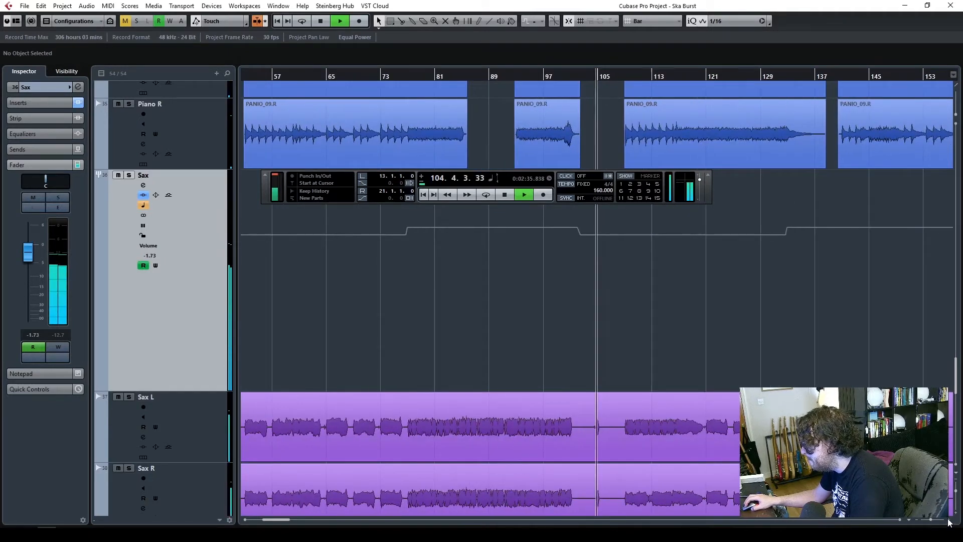
pyautogui.click(949, 520)
pyautogui.click(949, 520)
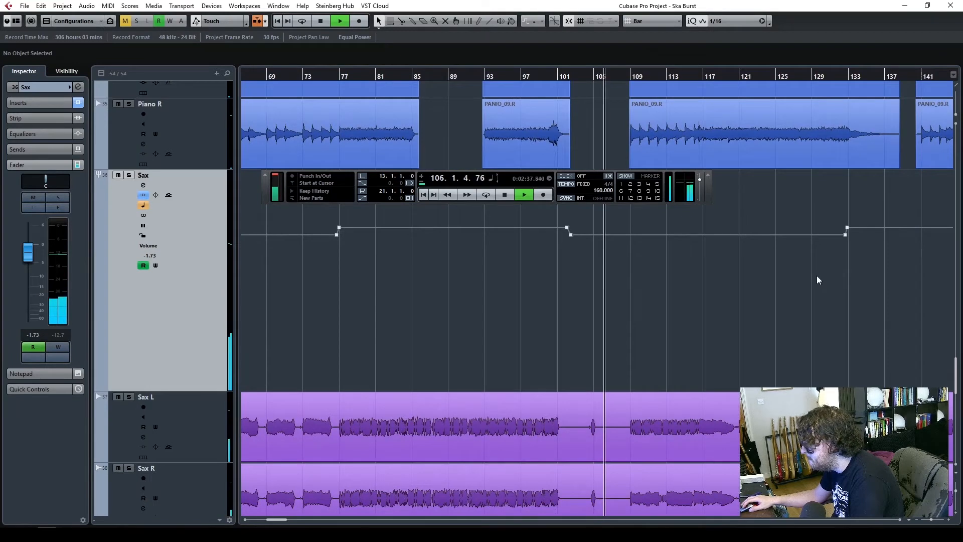
pyautogui.moveTo(957, 373)
pyautogui.mouseDown()
pyautogui.moveTo(957, 403)
pyautogui.moveTo(957, 379)
pyautogui.mouseUp()
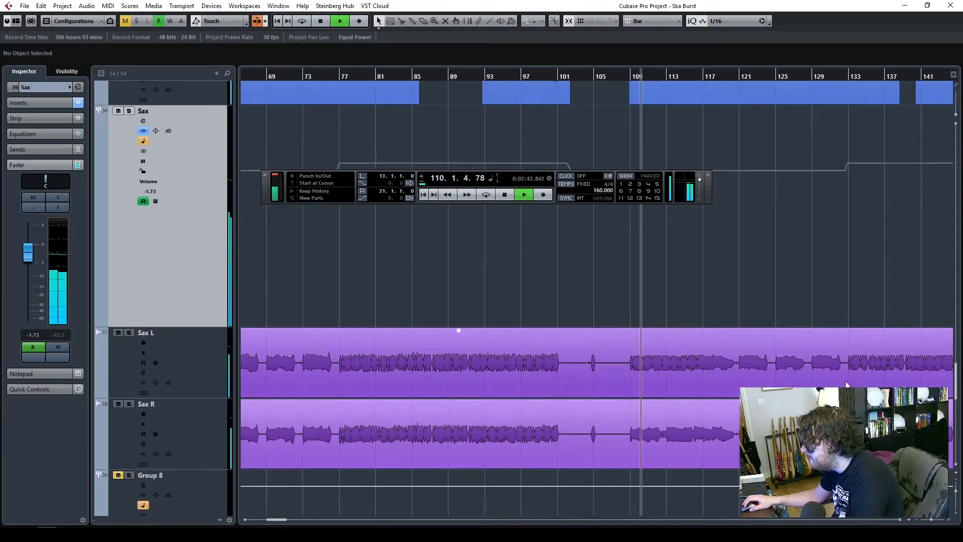
pyautogui.click(846, 163)
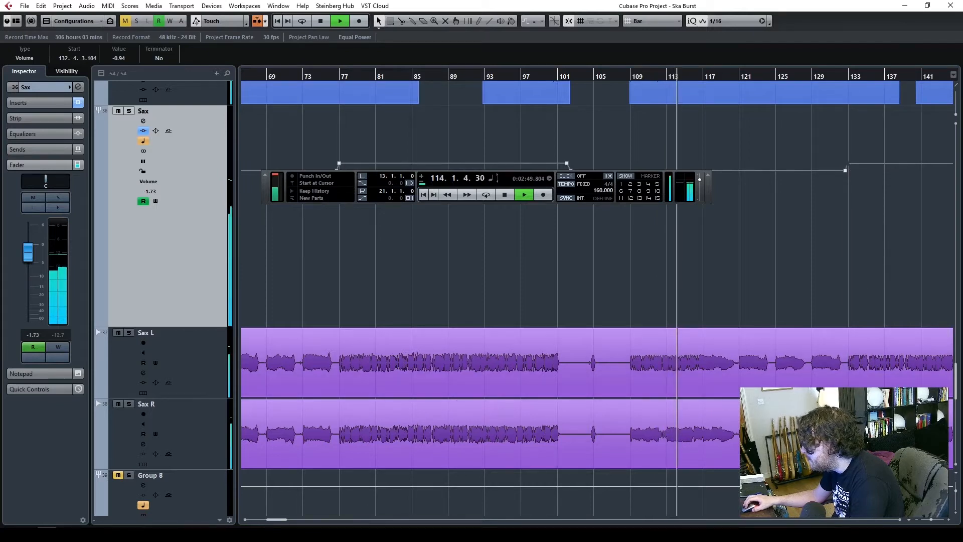
pyautogui.moveTo(270, 519); pyautogui.dragTo(281, 516)
pyautogui.scroll(-8, 881, 299)
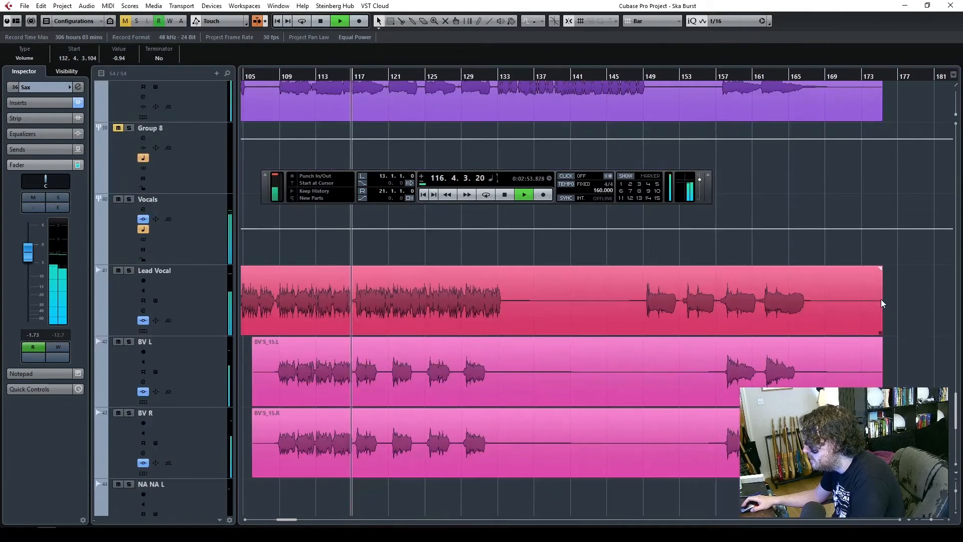
pyautogui.scroll(6, 880, 299)
pyautogui.scroll(3, 881, 299)
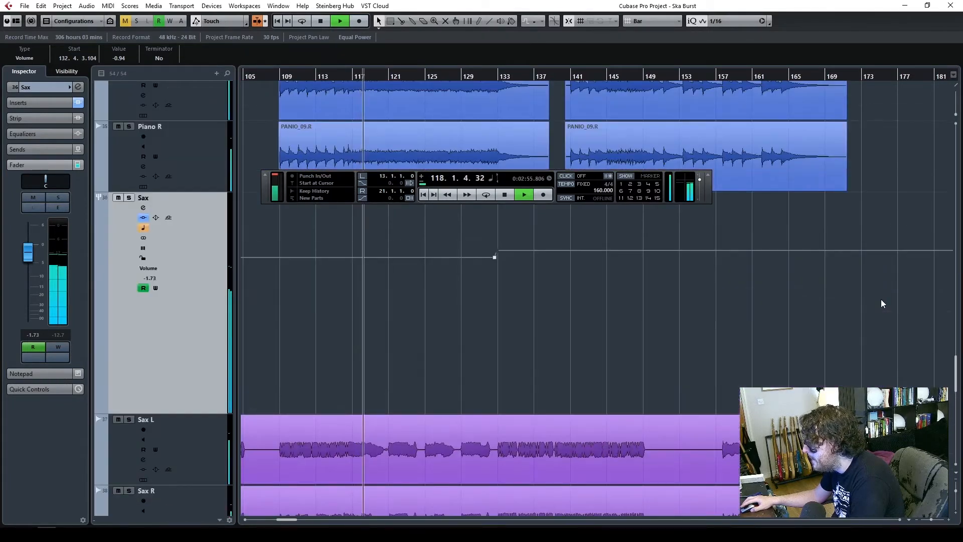
pyautogui.scroll(-2, 881, 299)
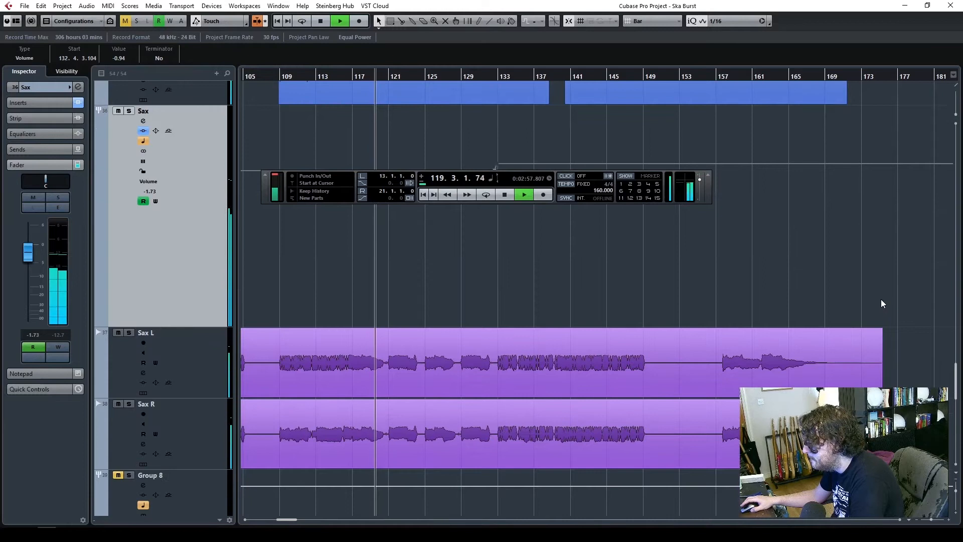
pyautogui.scroll(2, 880, 299)
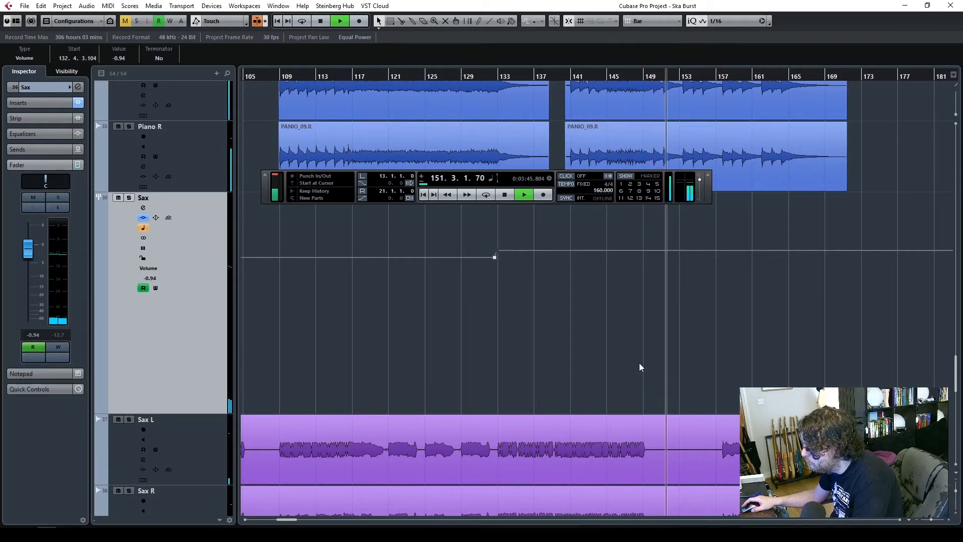
# - Split the Lead Vocal event at bar 147 and trim the second part's start to just before the phrase in bar 149
pyautogui.scroll(-5, 640, 366)
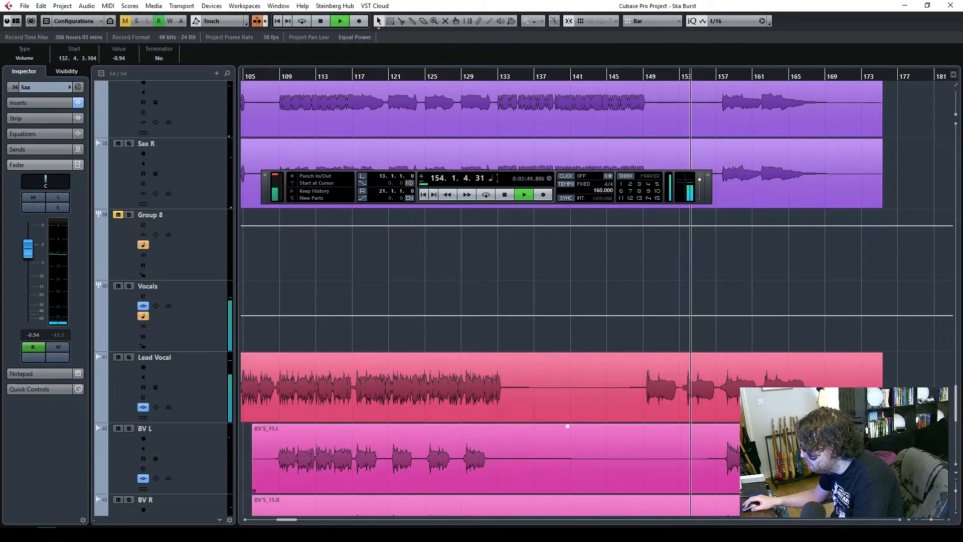
pyautogui.click(949, 521)
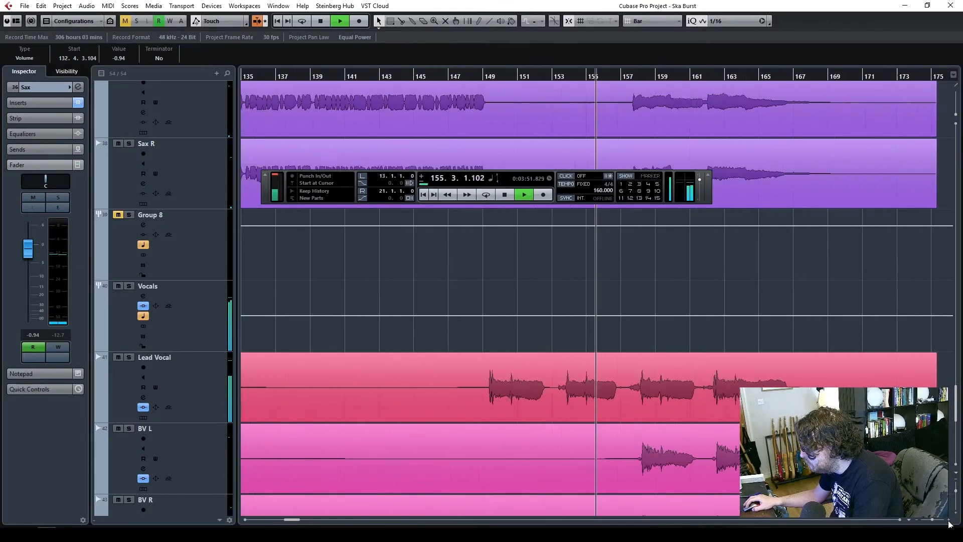
pyautogui.press('3')
pyautogui.click(286, 392)
pyautogui.click(379, 21)
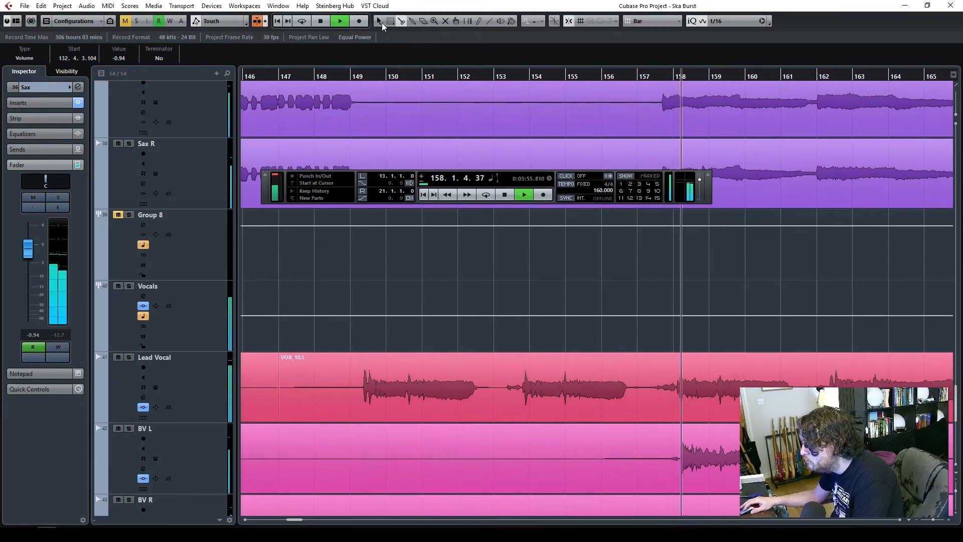
pyautogui.click(297, 408)
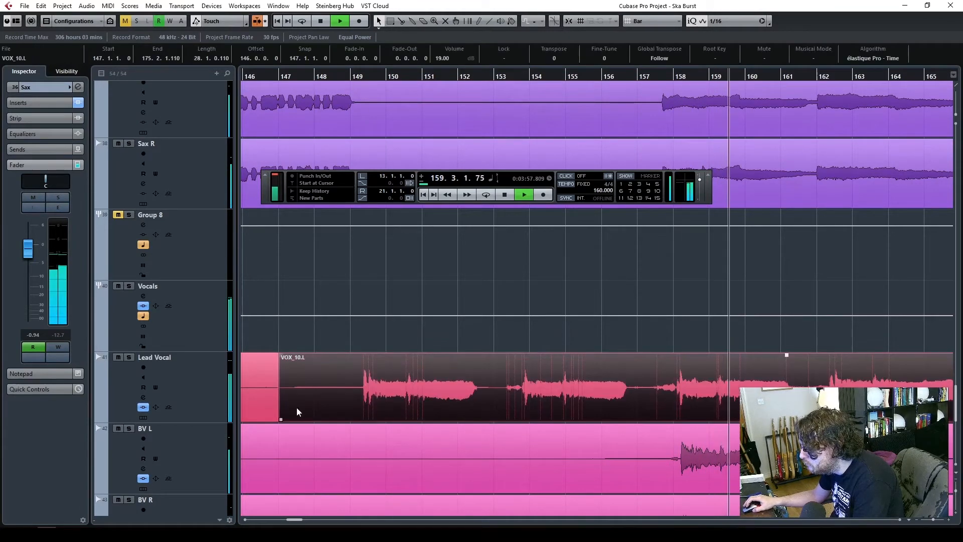
pyautogui.moveTo(279, 419); pyautogui.dragTo(360, 423)
# - Split the Lead Vocal event after the phrases ending in bars 152, 156 and 161
pyautogui.click(401, 21)
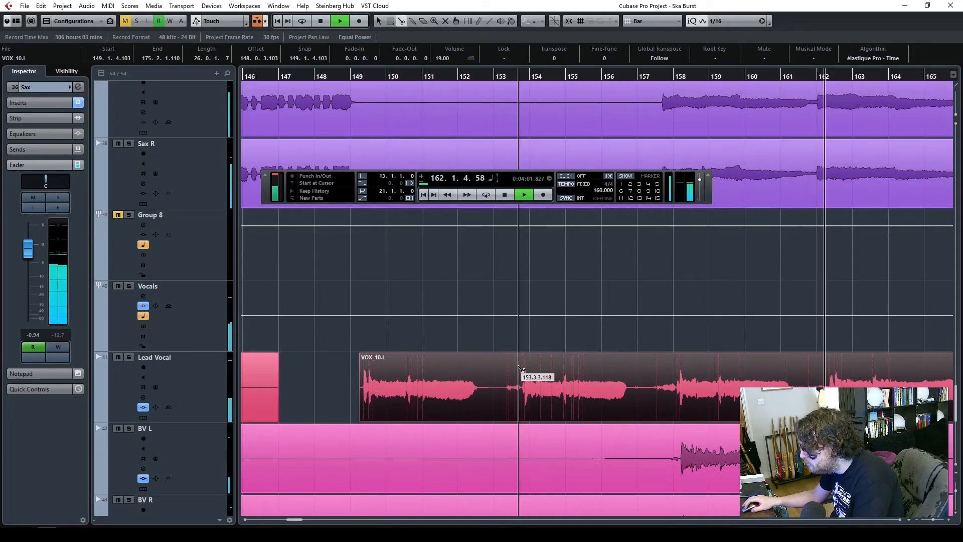
pyautogui.click(485, 393)
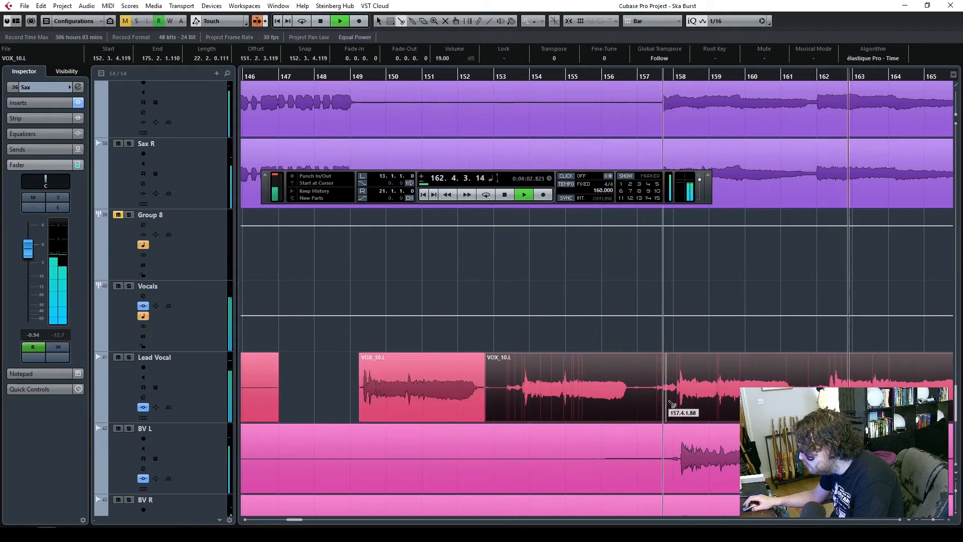
pyautogui.click(633, 401)
pyautogui.click(799, 401)
# - Trim the silence before the last three Lead Vocal phrases so they start in about bars 153, 158 and 162
pyautogui.press('1')
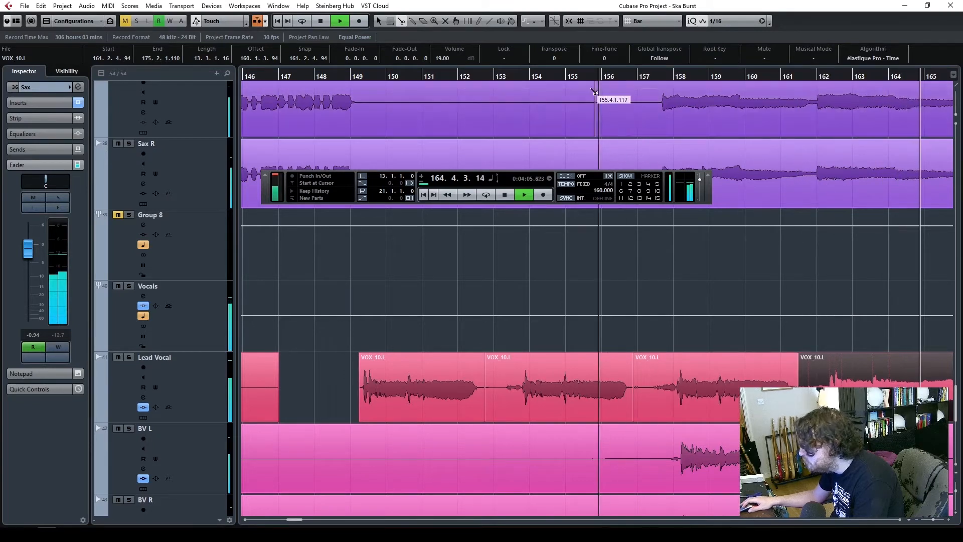
pyautogui.click(594, 414)
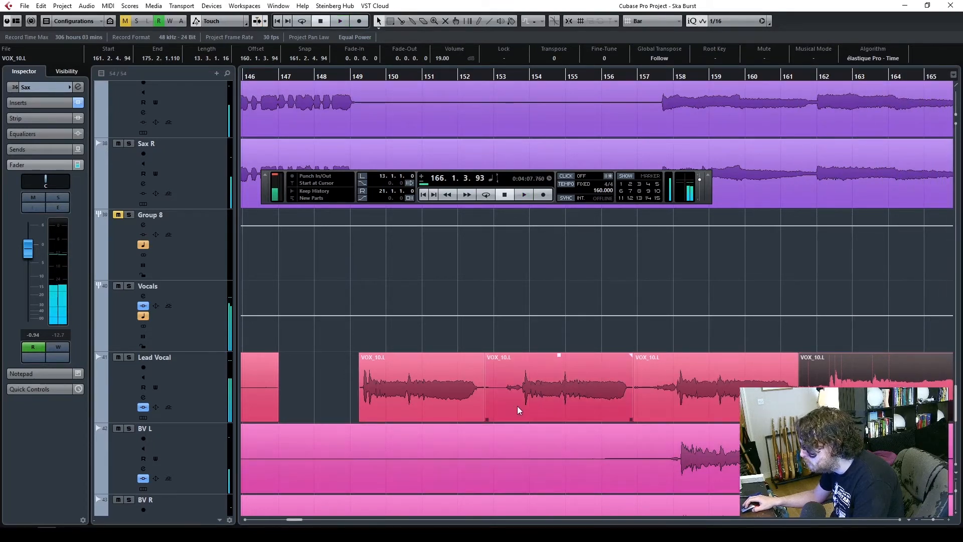
pyautogui.click(510, 370)
pyautogui.moveTo(488, 420); pyautogui.dragTo(521, 419)
pyautogui.click(637, 419)
pyautogui.moveTo(636, 419); pyautogui.dragTo(674, 419)
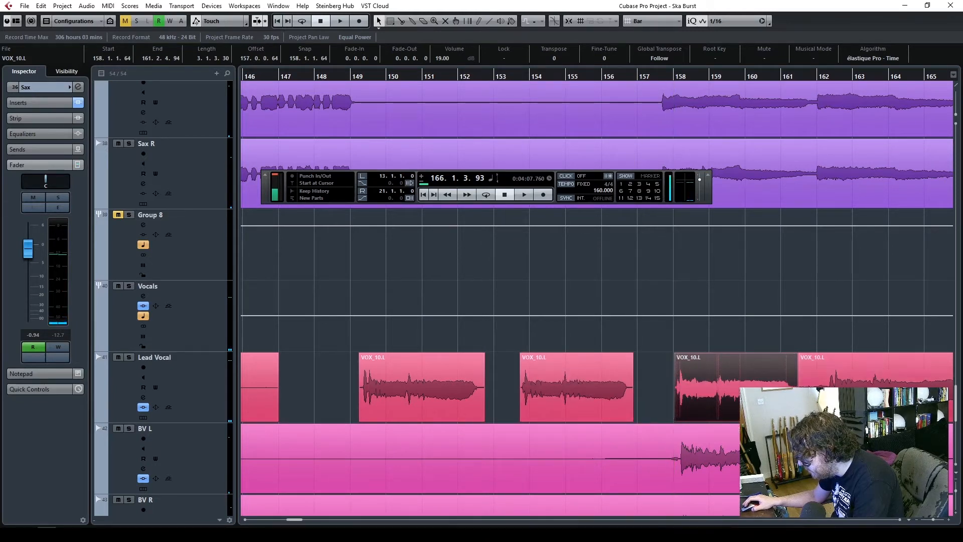
pyautogui.click(800, 419)
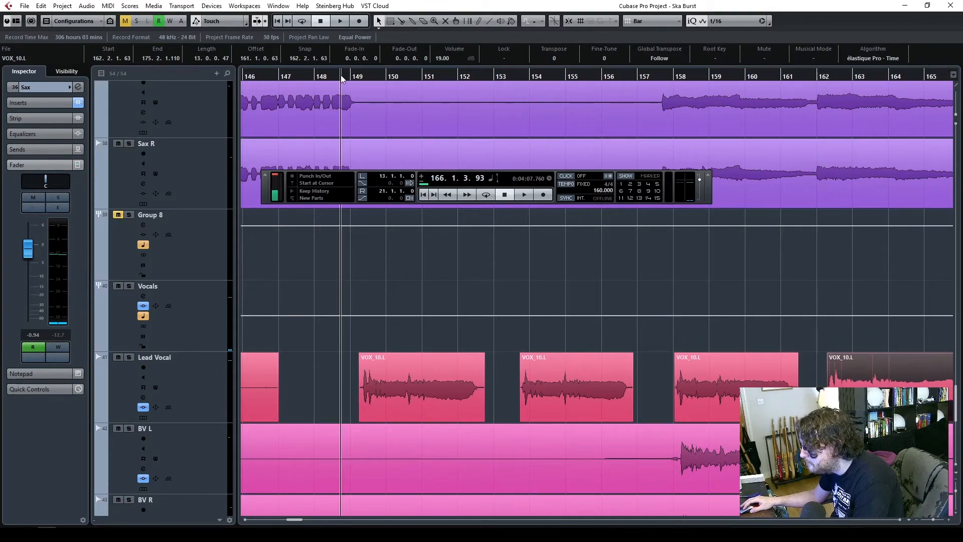
# - Add short fade-ins and fade-outs to the first three split Lead Vocal phrases together during playback
pyautogui.press('space')
pyautogui.moveTo(323, 335); pyautogui.dragTo(721, 402)
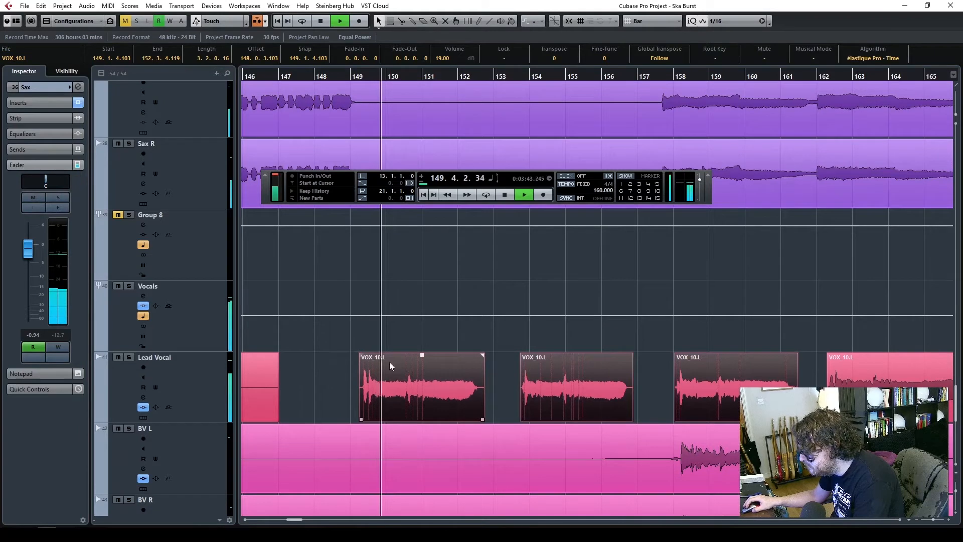
pyautogui.moveTo(360, 356); pyautogui.dragTo(363, 355)
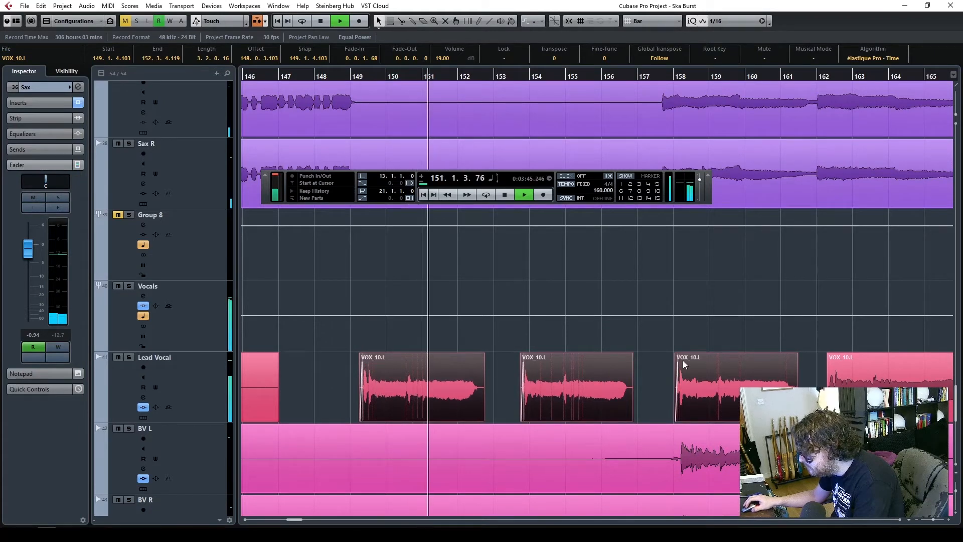
pyautogui.moveTo(796, 355); pyautogui.dragTo(794, 354)
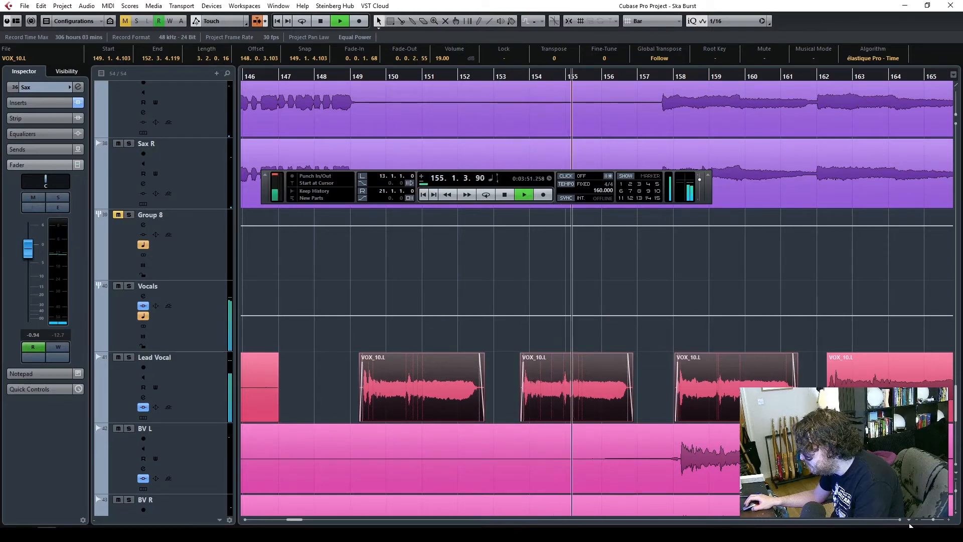
# - Trim the end of the last Lead Vocal phrase to late in bar 166 and give it a short fade-in and fade-out
pyautogui.hscroll(10, 799, 367)
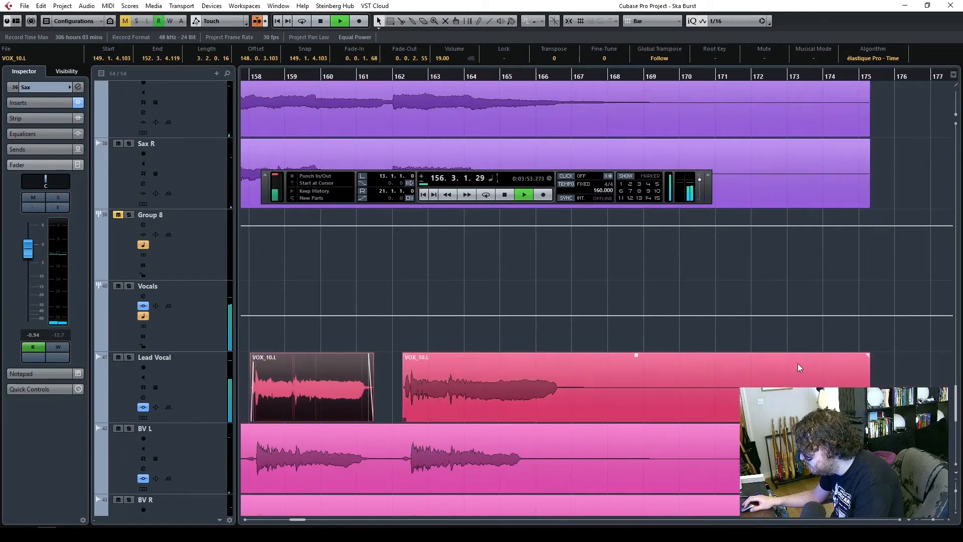
pyautogui.click(799, 368)
pyautogui.moveTo(868, 355); pyautogui.dragTo(559, 355)
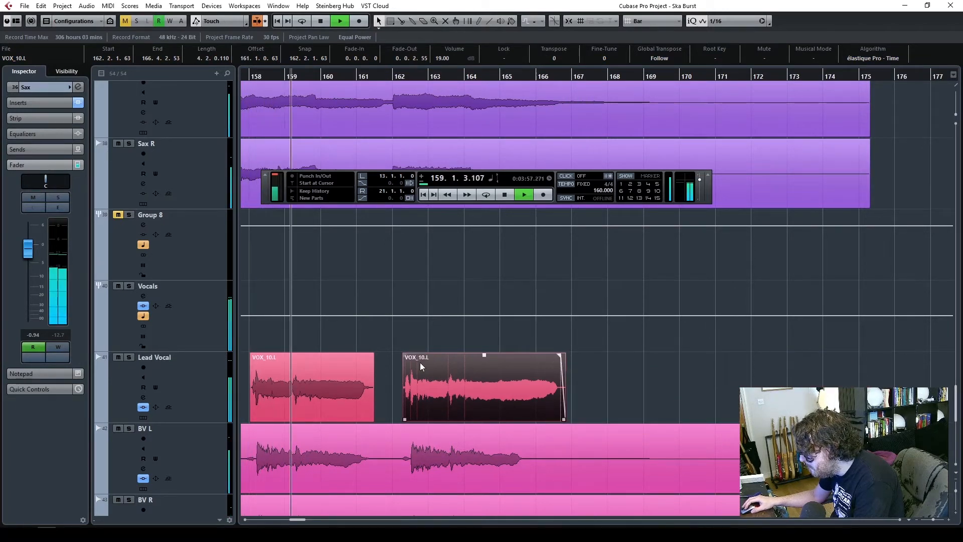
pyautogui.moveTo(404, 355); pyautogui.dragTo(408, 356)
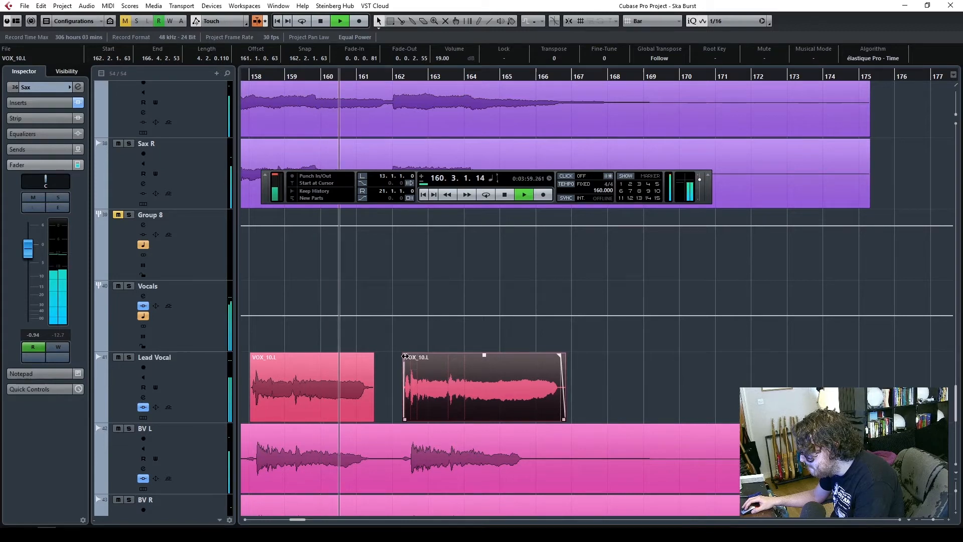
# - Trim the end of the main Lead Vocal event to late in bar 134, right after its last phrase, and stop playback
pyautogui.click(354, 363)
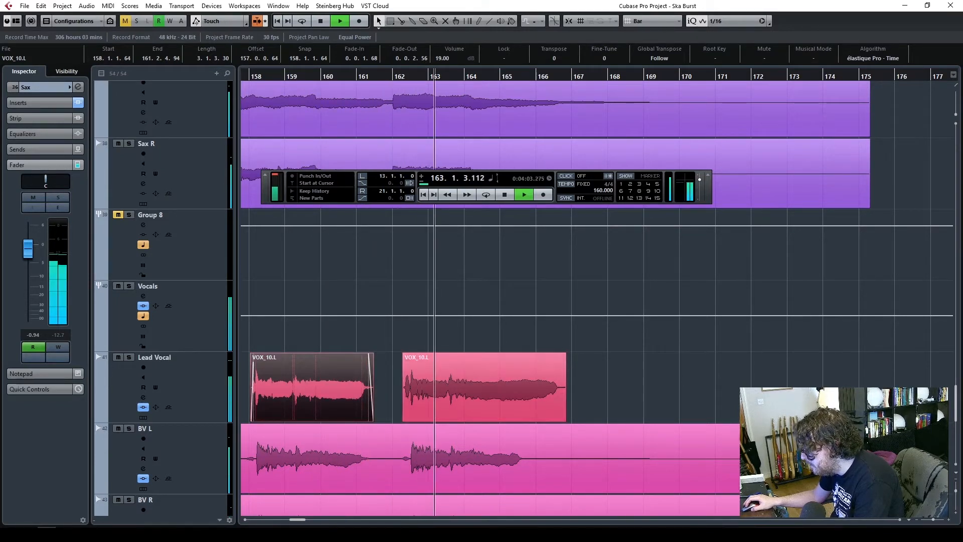
pyautogui.moveTo(933, 520); pyautogui.dragTo(930, 520)
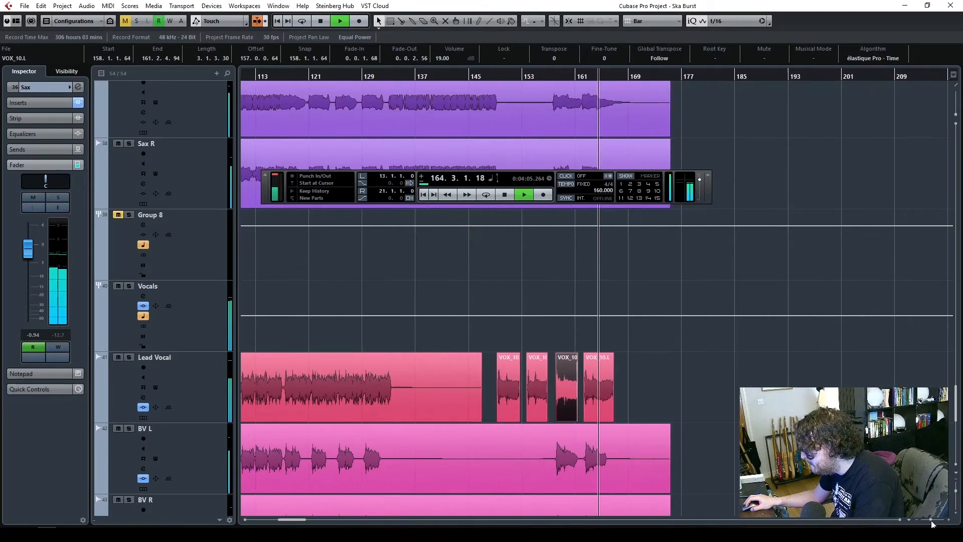
pyautogui.click(419, 393)
pyautogui.moveTo(477, 417); pyautogui.dragTo(401, 421)
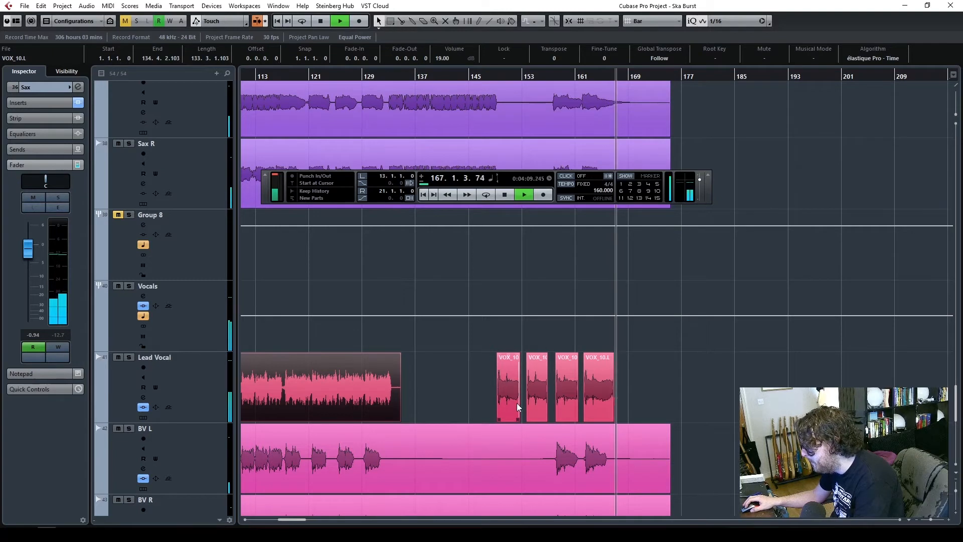
pyautogui.press('space')
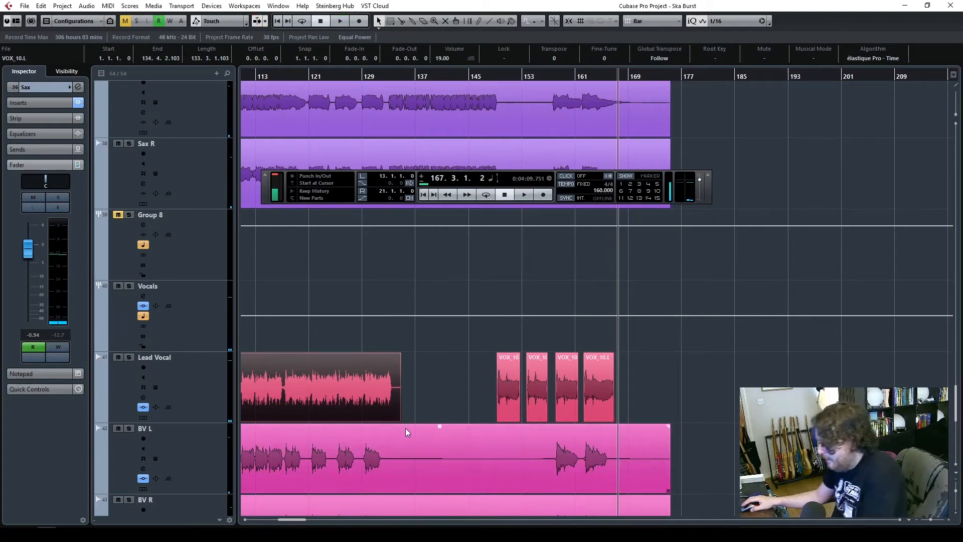
# - Return the playhead to the project start and look over the instrument, vocal and backing vocal tracks
pyautogui.scroll(-3, 405, 442)
pyautogui.scroll(12, 404, 449)
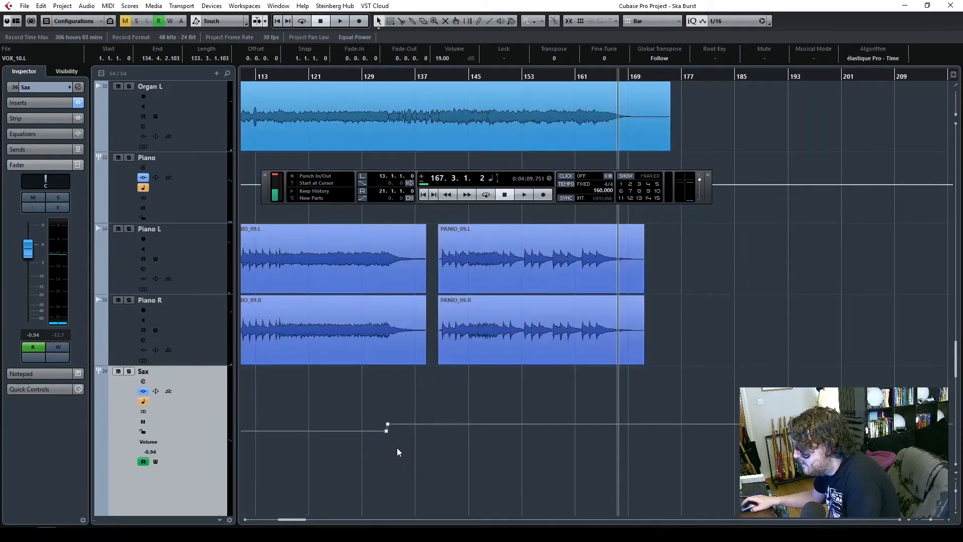
pyautogui.click(505, 199)
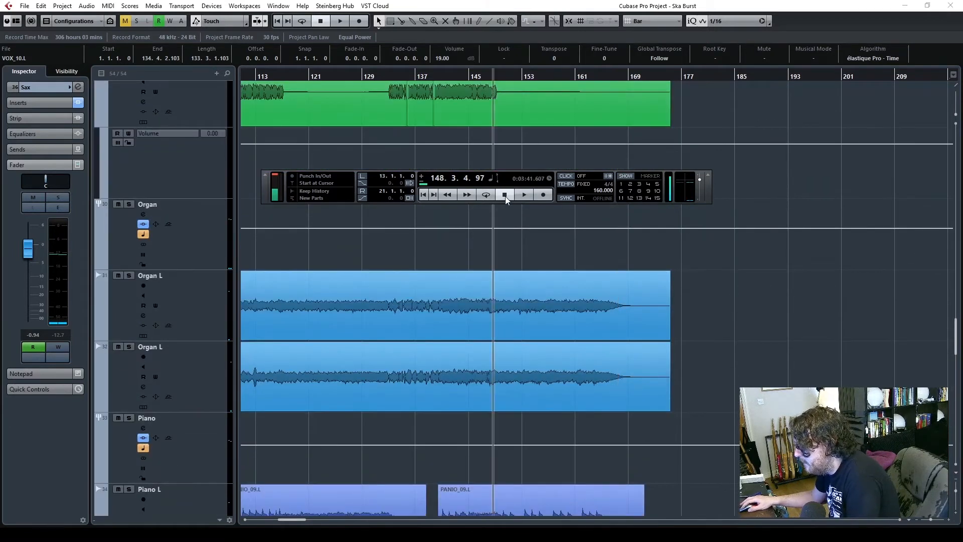
pyautogui.click(424, 196)
pyautogui.scroll(-14, 443, 450)
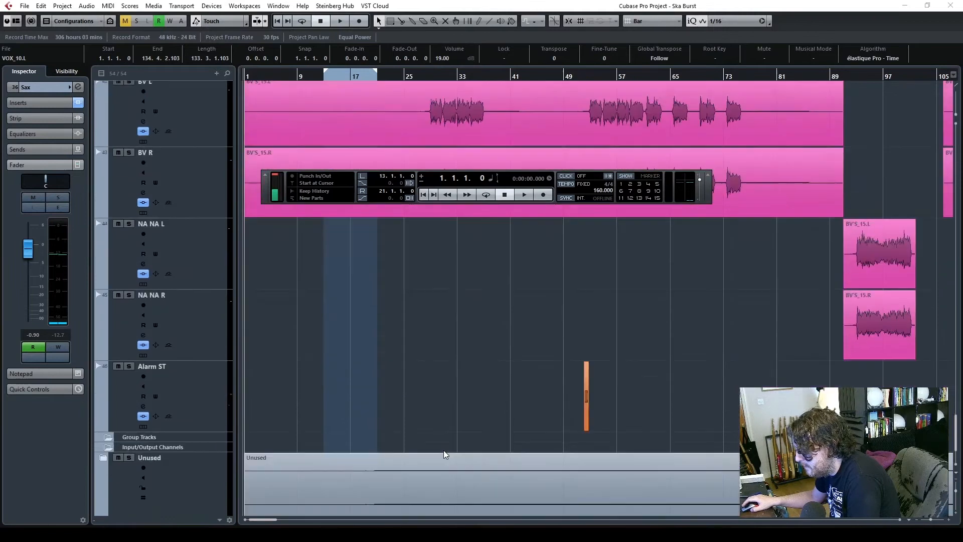
pyautogui.scroll(5, 443, 449)
pyautogui.scroll(-3, 366, 495)
pyautogui.scroll(4, 368, 494)
pyautogui.scroll(-2, 369, 495)
# - Place the playhead at about bar 143, ahead of the split Lead Vocal phrases
pyautogui.moveTo(266, 524); pyautogui.dragTo(299, 525)
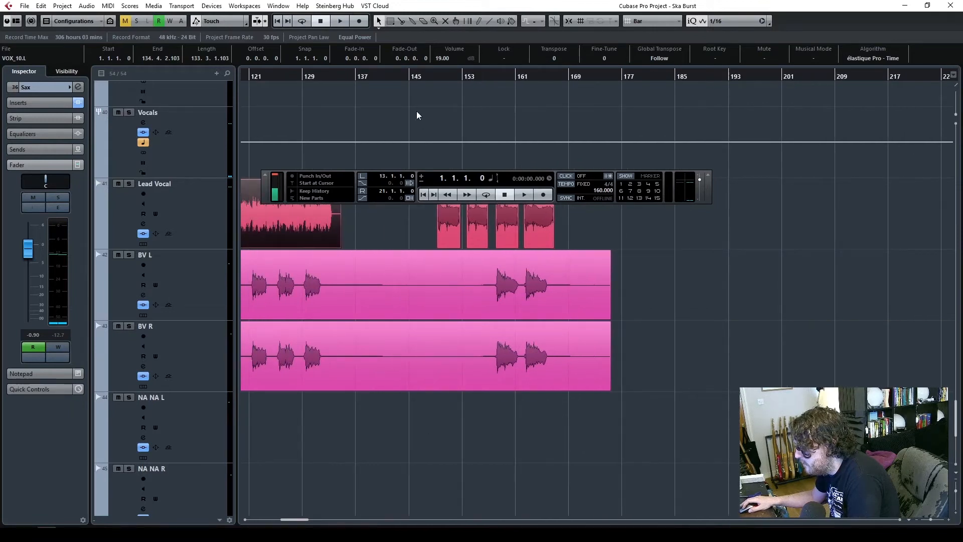
pyautogui.click(400, 79)
pyautogui.scroll(2, 426, 308)
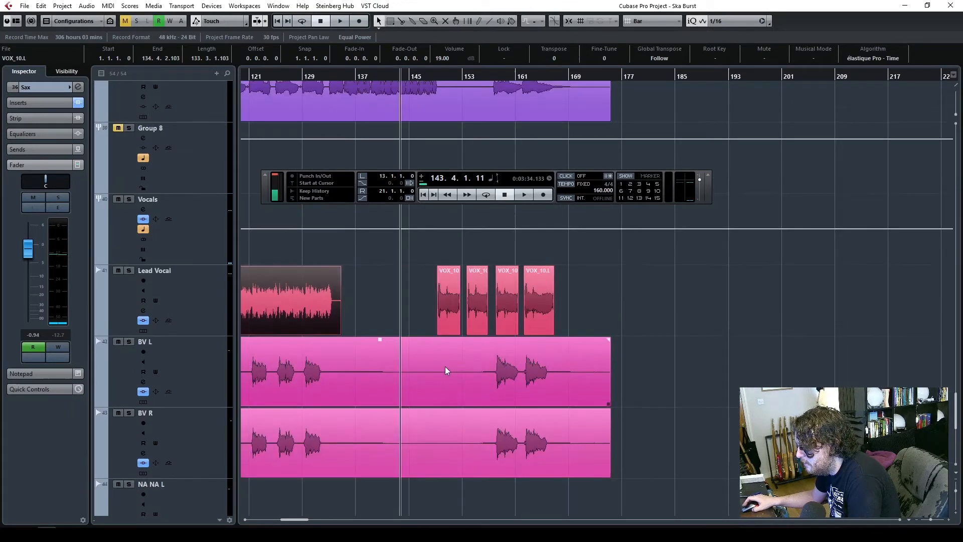
# - Open the H-Delay insert of the Vocals group channel and move its window above the Lead Vocal events
pyautogui.click(206, 233)
pyautogui.click(38, 100)
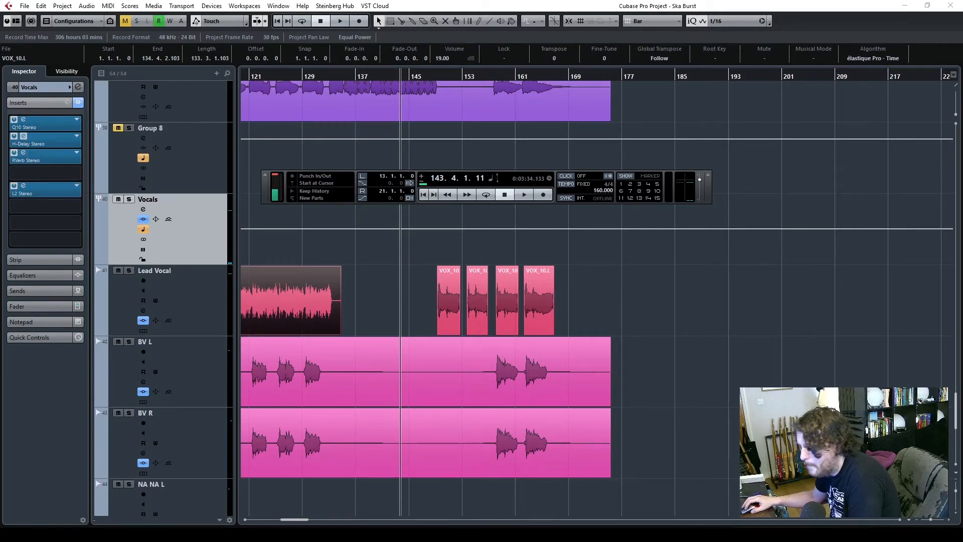
pyautogui.moveTo(441, 162); pyautogui.dragTo(475, 98)
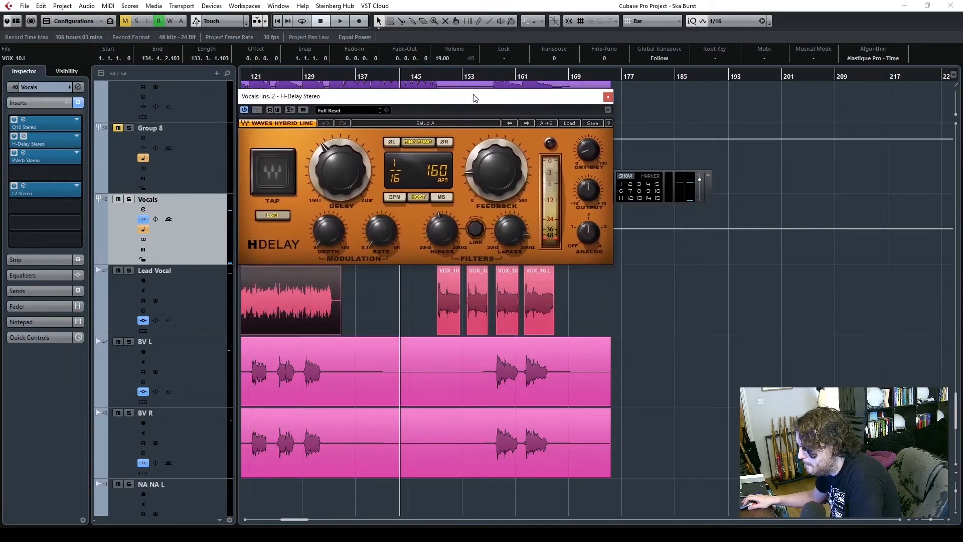
# - Close the H-Delay window and load CLA Vocals Stereo in the fourth insert slot of the Vocals group, moving its window clear of the Inspector
pyautogui.click(608, 97)
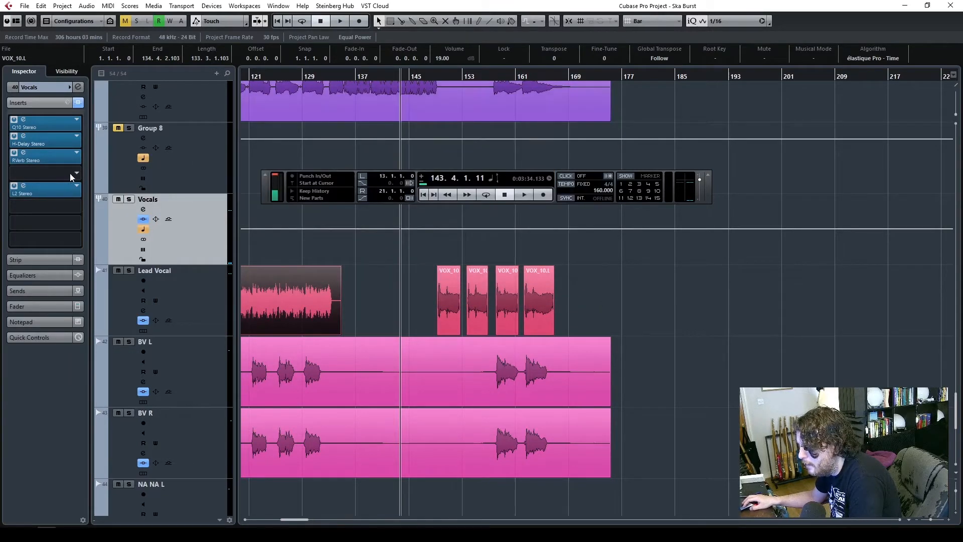
pyautogui.click(75, 174)
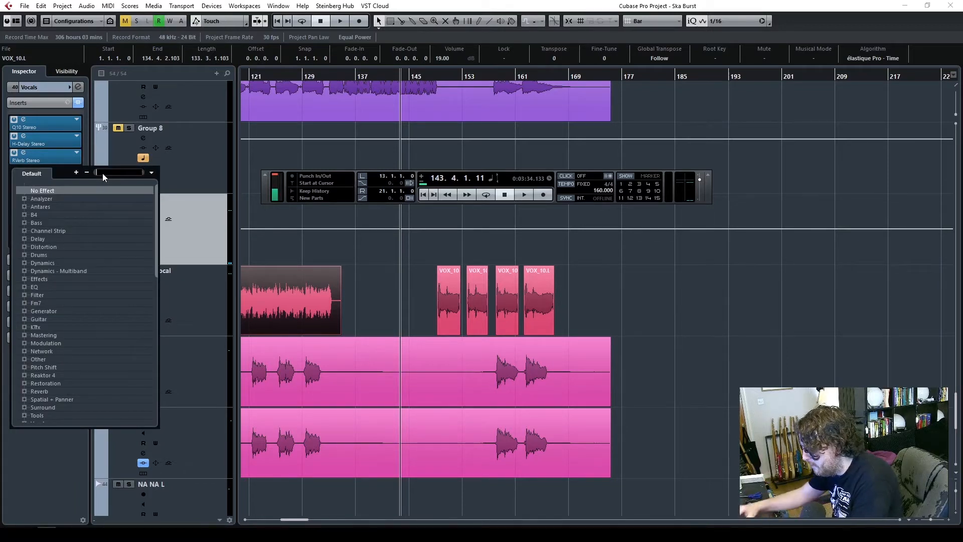
pyautogui.write('cla v')
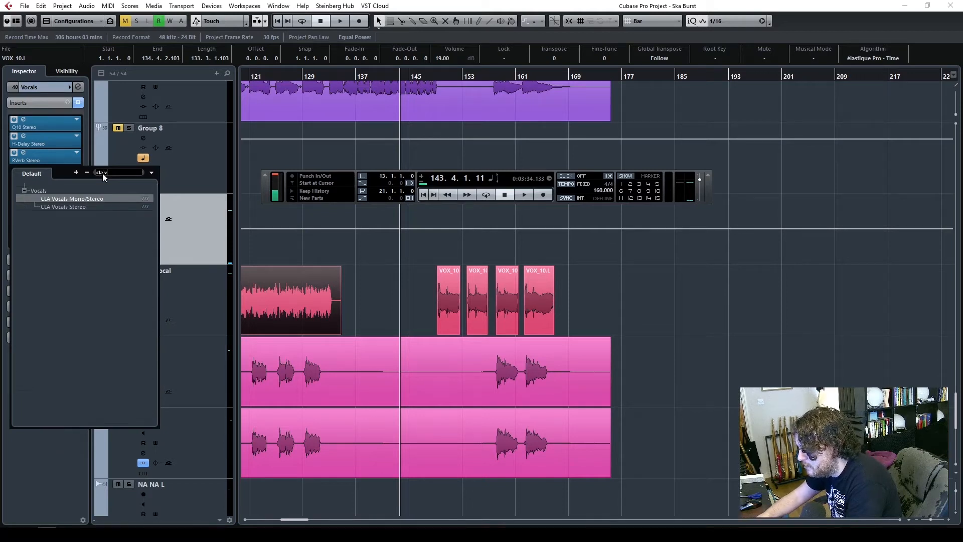
pyautogui.click(71, 208)
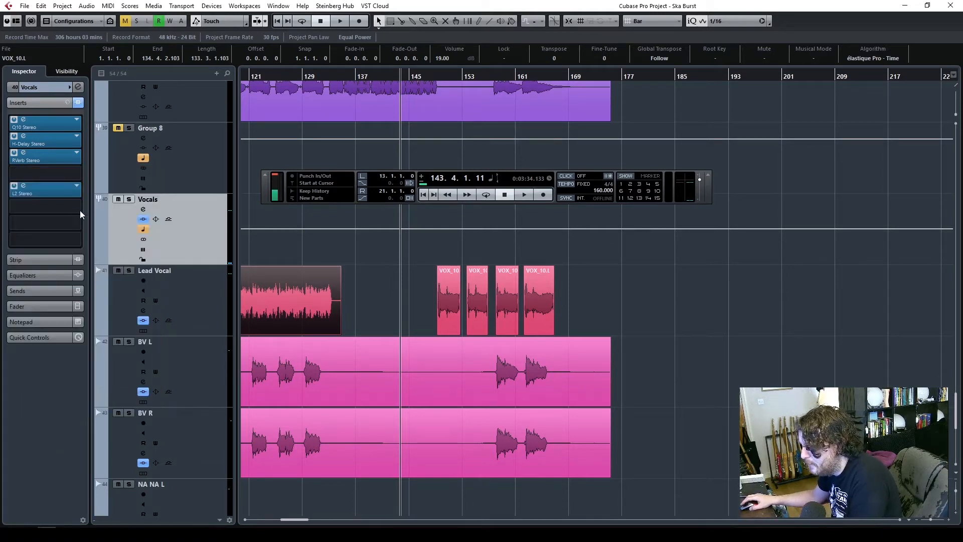
pyautogui.moveTo(279, 113); pyautogui.dragTo(594, 68)
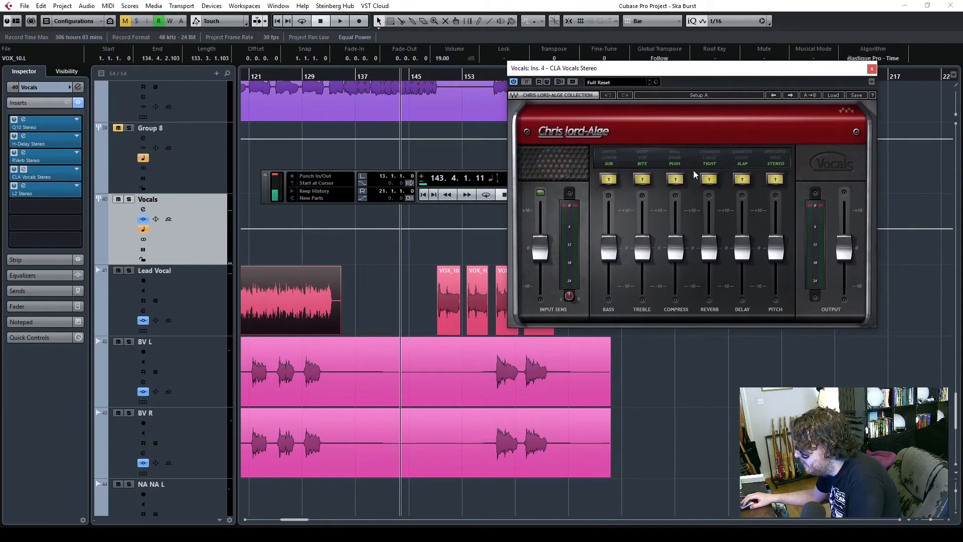
pyautogui.moveTo(727, 70); pyautogui.dragTo(706, 85)
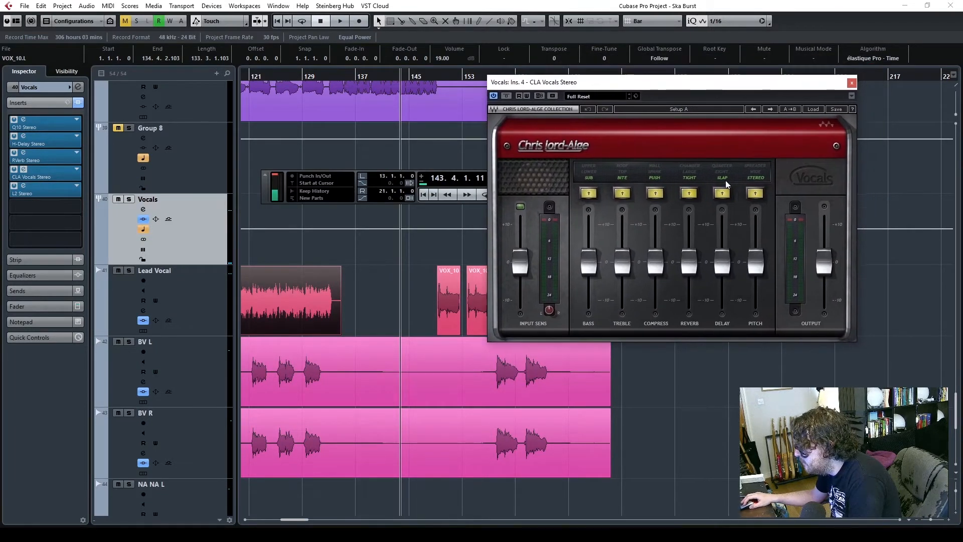
# - In CLA Vocals, set Delay to Quarter and Reverb to Large, and switch off the Pitch, Compress, Treble and Bass sections
pyautogui.click(755, 193)
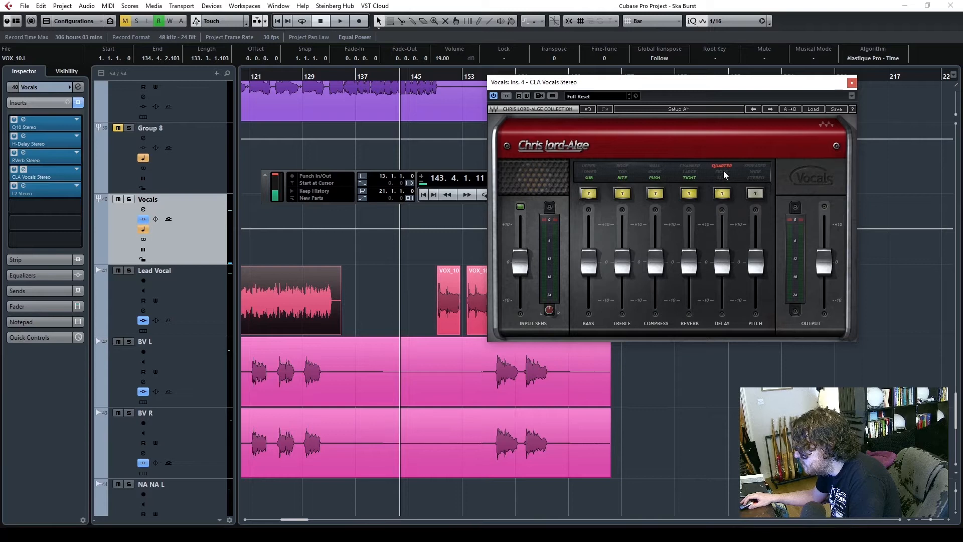
pyautogui.click(693, 172)
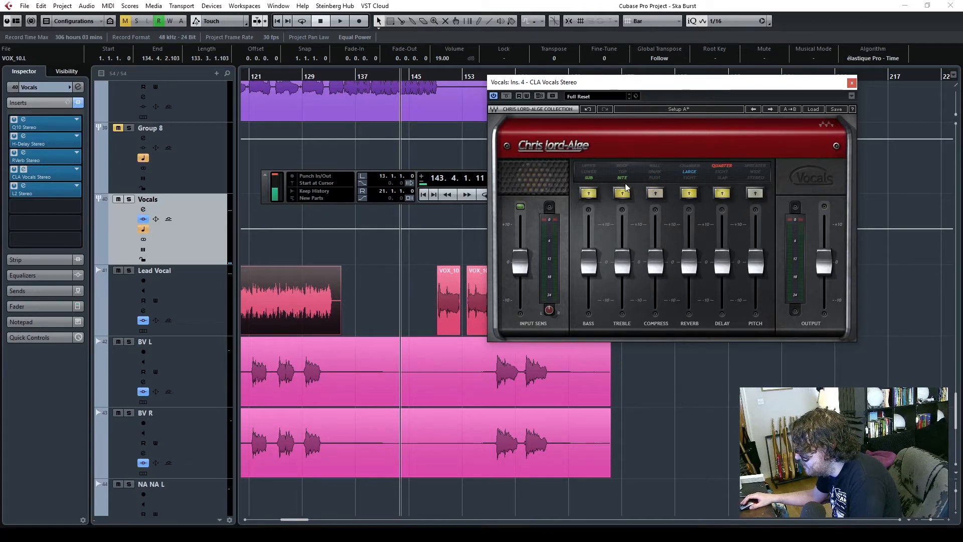
pyautogui.click(589, 176)
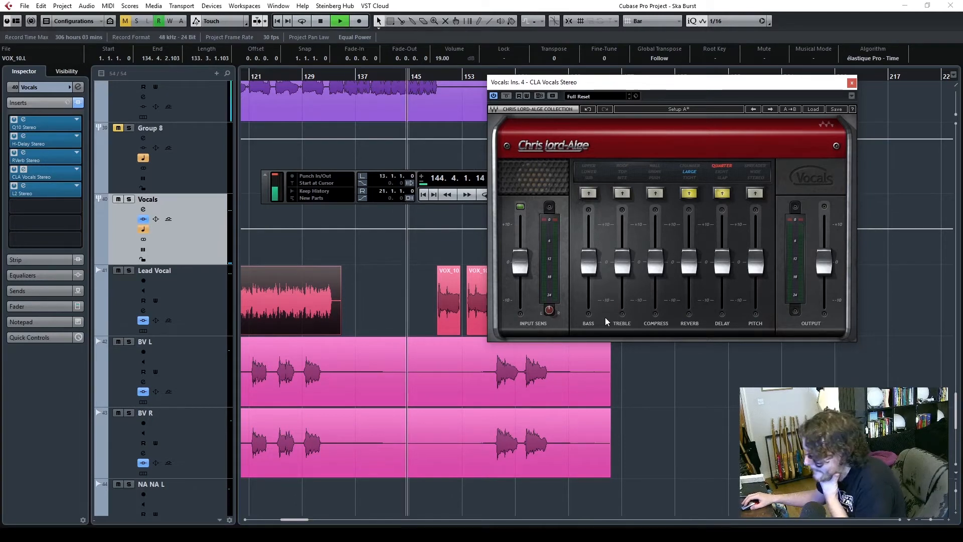
# - While the closing vocal phrases play, raise CLA Vocals' Reverb and Delay faders, set Delay to Eight, and cut the Bass fader on Lower
pyautogui.click(949, 519)
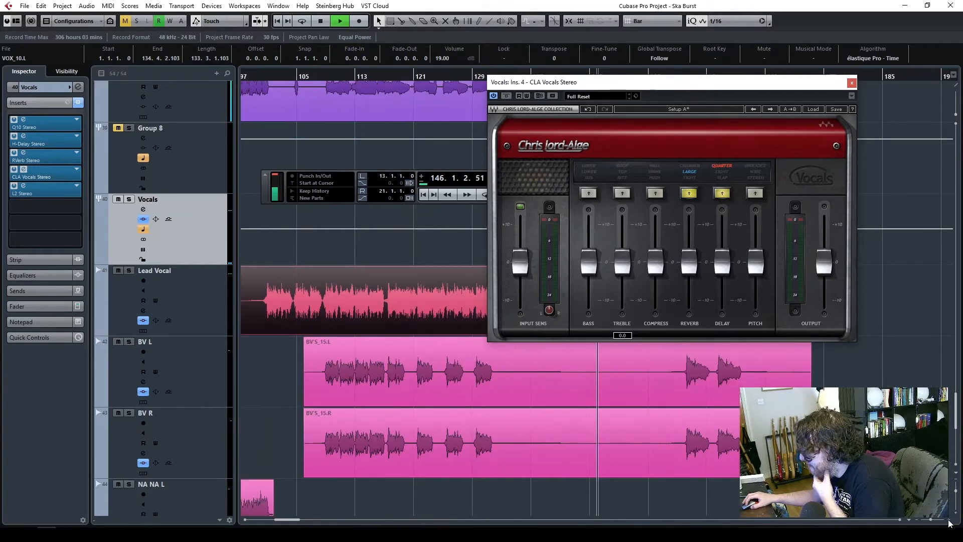
pyautogui.moveTo(690, 83); pyautogui.dragTo(419, 193)
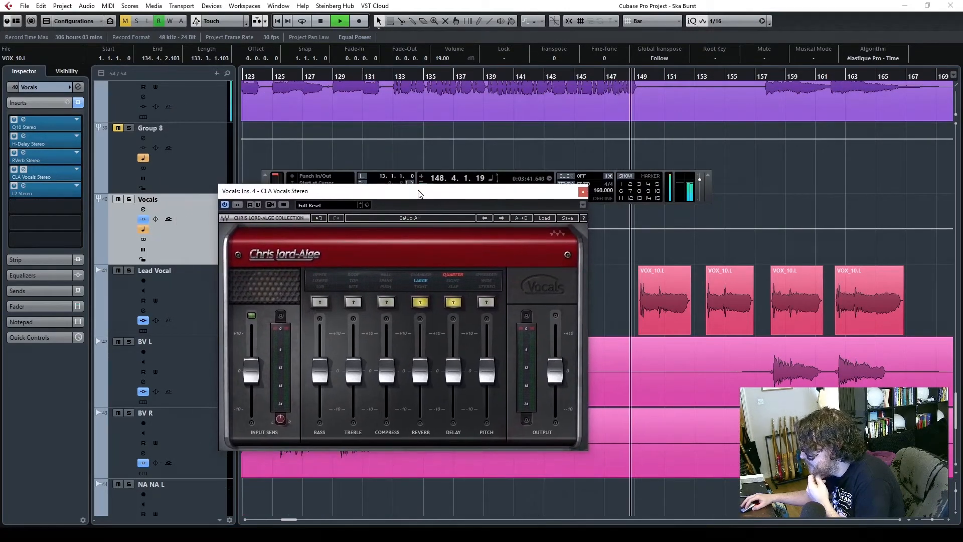
pyautogui.moveTo(420, 371); pyautogui.dragTo(453, 361)
pyautogui.click(452, 281)
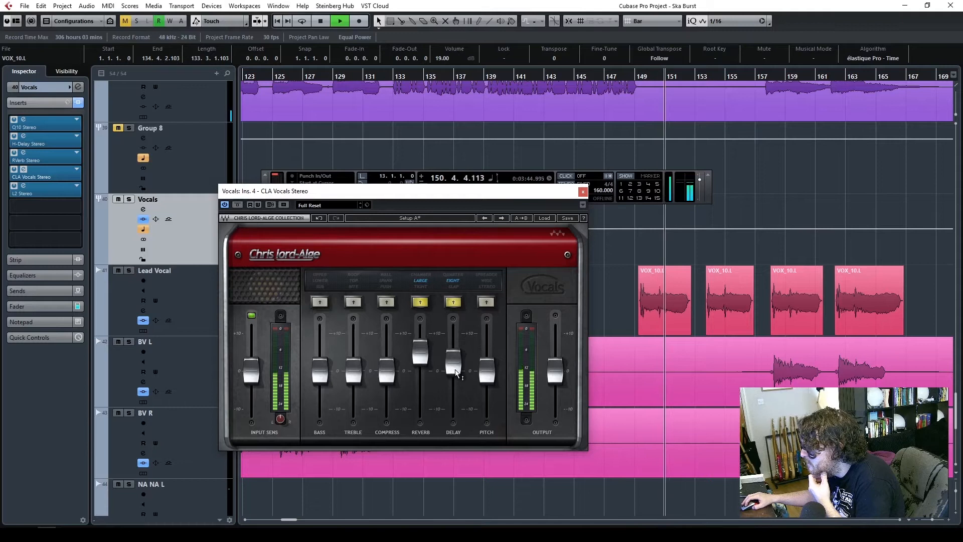
pyautogui.click(490, 287)
pyautogui.click(491, 285)
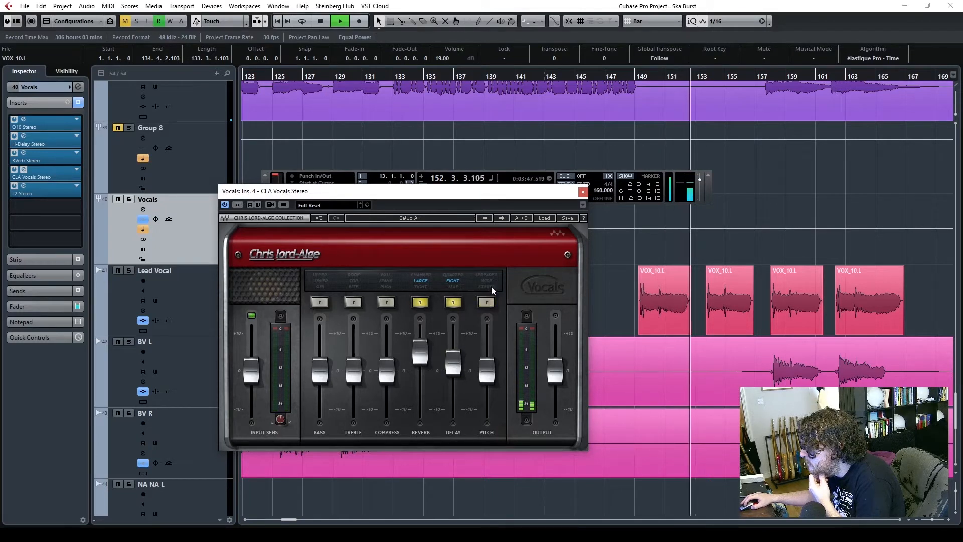
pyautogui.click(319, 289)
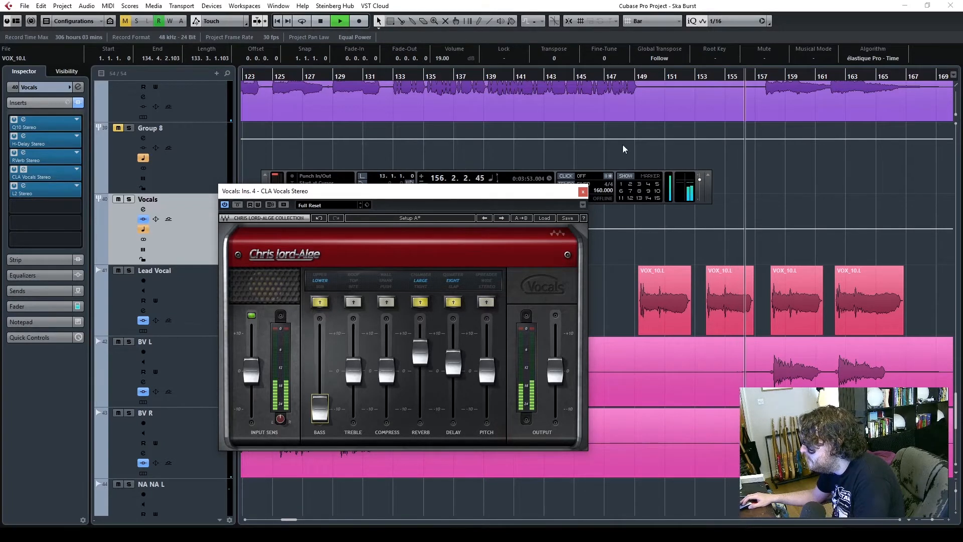
# - Compare with CLA Vocals bypassed, return the playhead to about bar 146, and nudge the Reverb and Delay faders slightly up
pyautogui.click(238, 204)
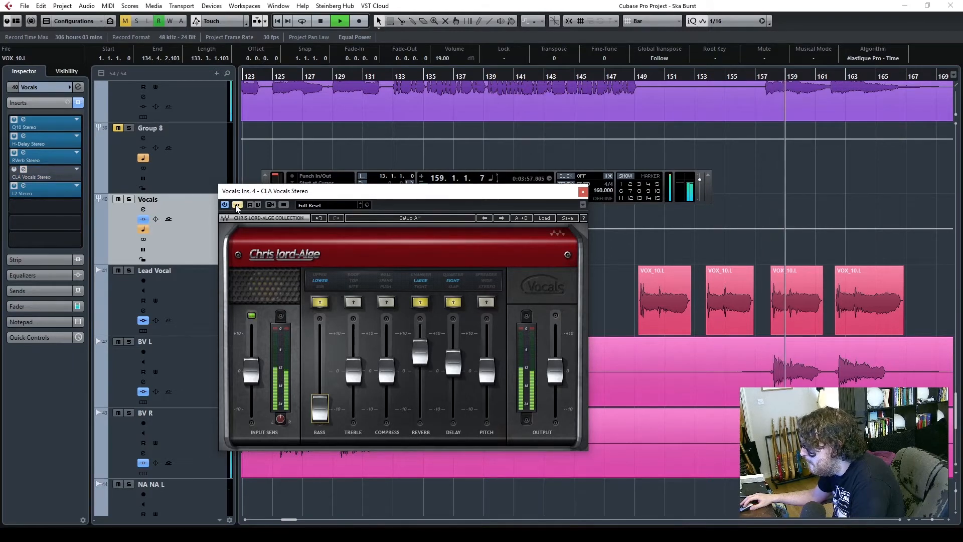
pyautogui.click(637, 77)
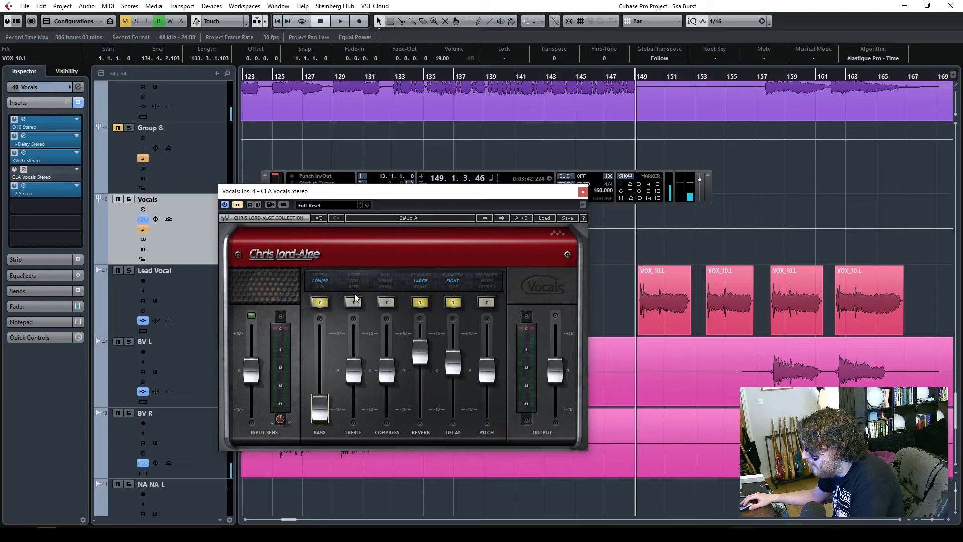
pyautogui.moveTo(621, 77); pyautogui.dragTo(600, 78)
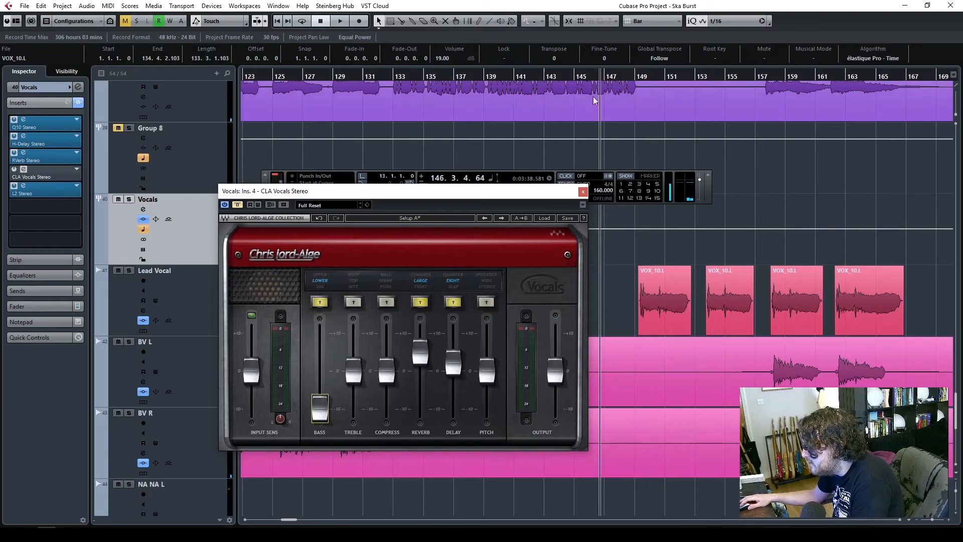
pyautogui.click(420, 353)
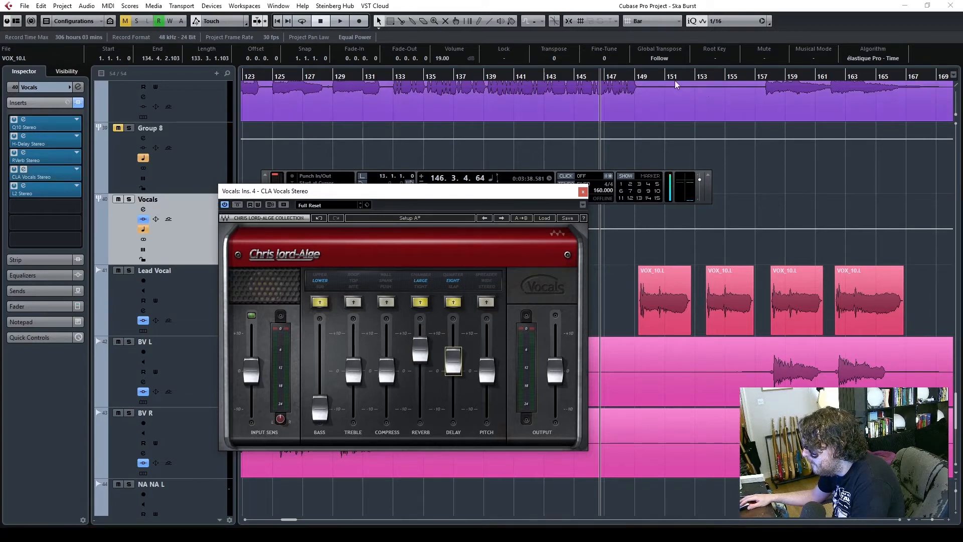
pyautogui.press('space')
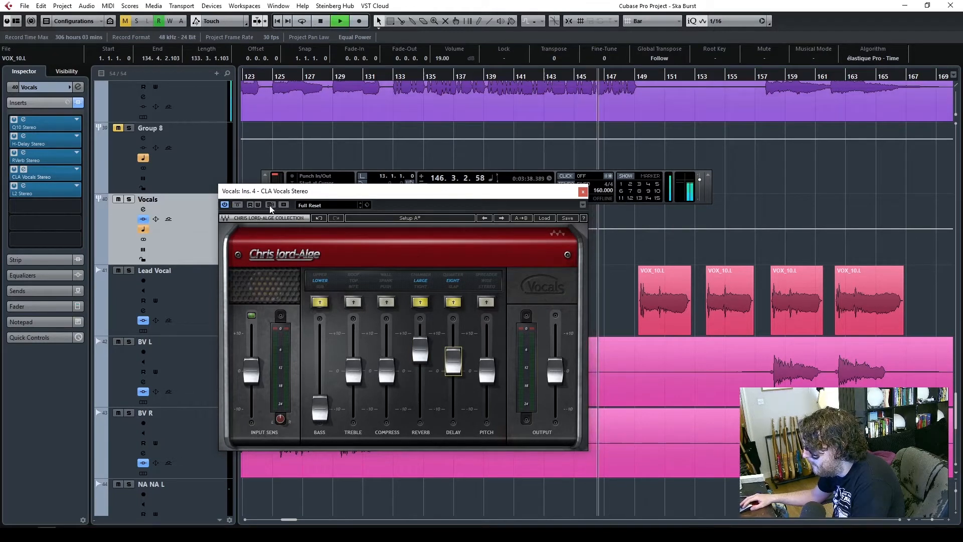
pyautogui.press('space')
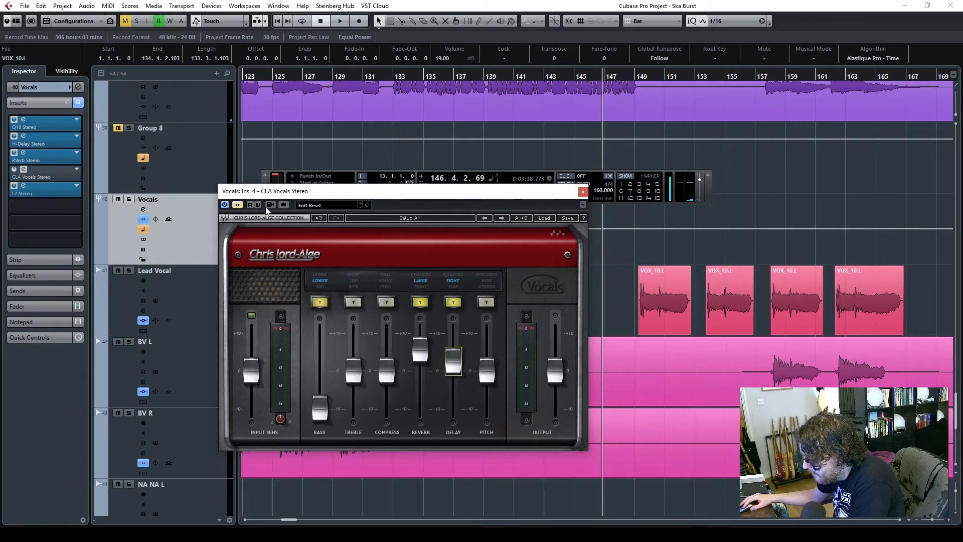
# - Write CLA Vocals bypass automation during playback, activating the effect for the first two split phrases and bypassing it again around bar 158
pyautogui.click(259, 206)
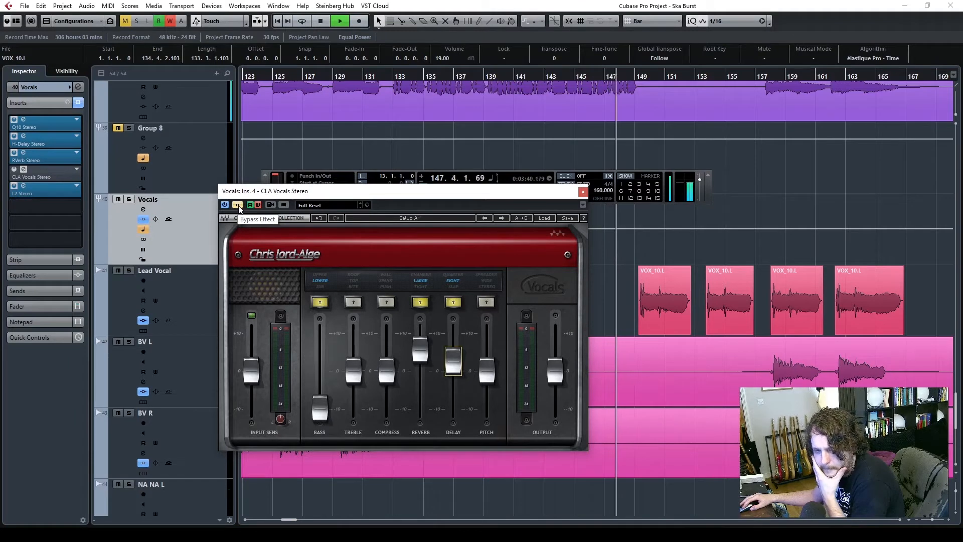
pyautogui.click(238, 205)
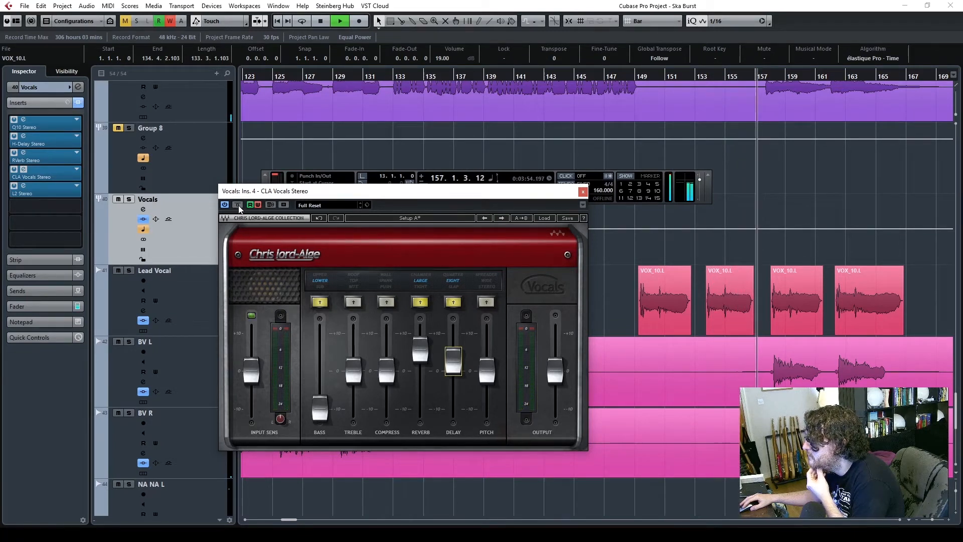
pyautogui.click(238, 205)
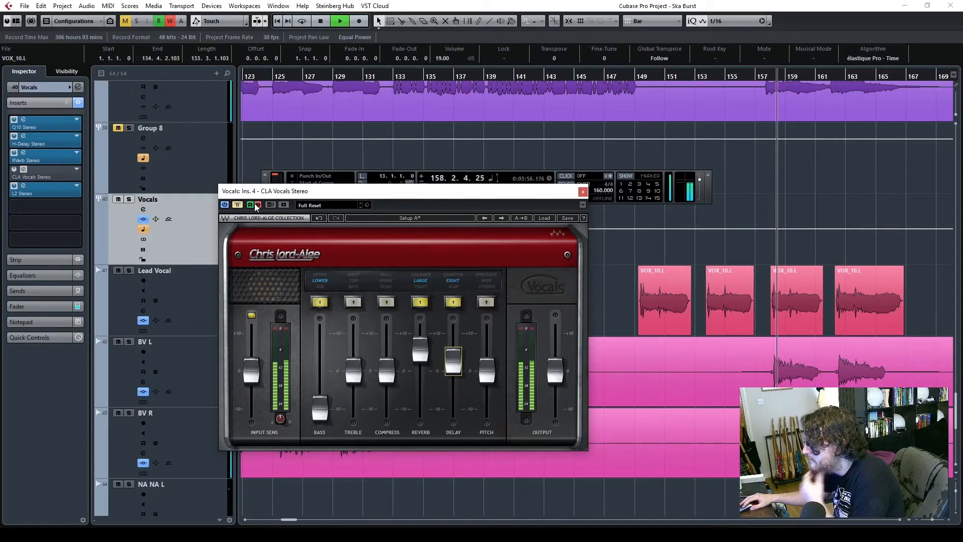
pyautogui.press('space')
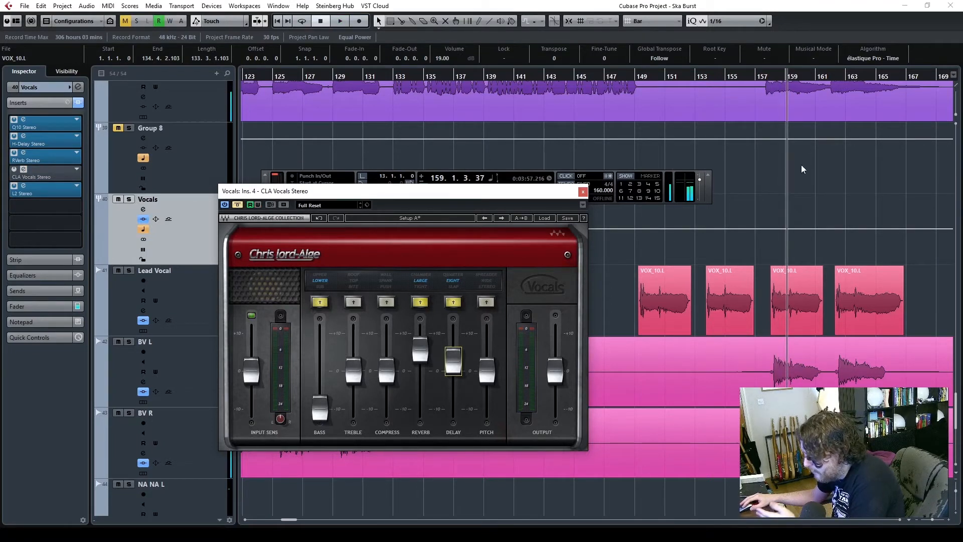
# - Lower the CLA Vocals Output fader slightly, select the first two split Lead Vocal events, and play from about bar 146
pyautogui.moveTo(616, 80); pyautogui.dragTo(565, 83)
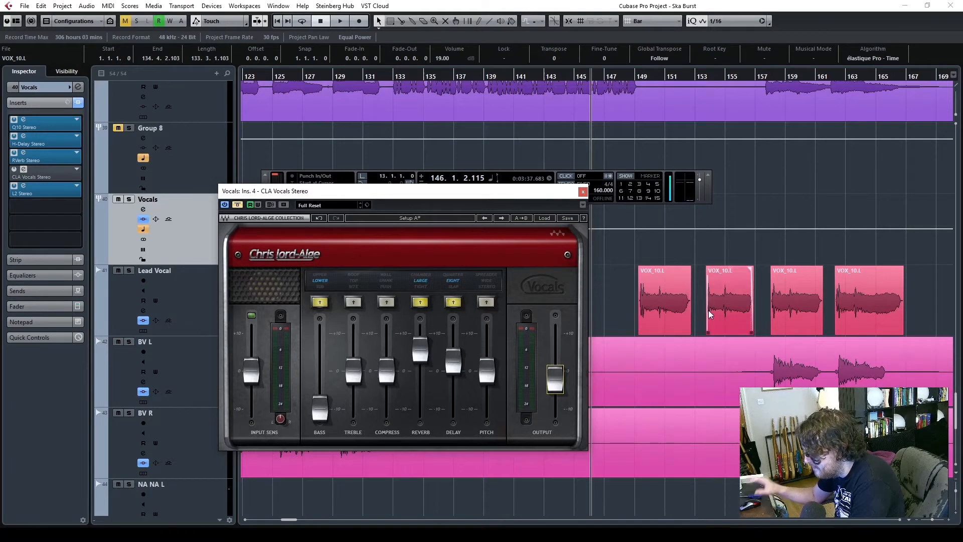
pyautogui.moveTo(617, 259); pyautogui.dragTo(726, 335)
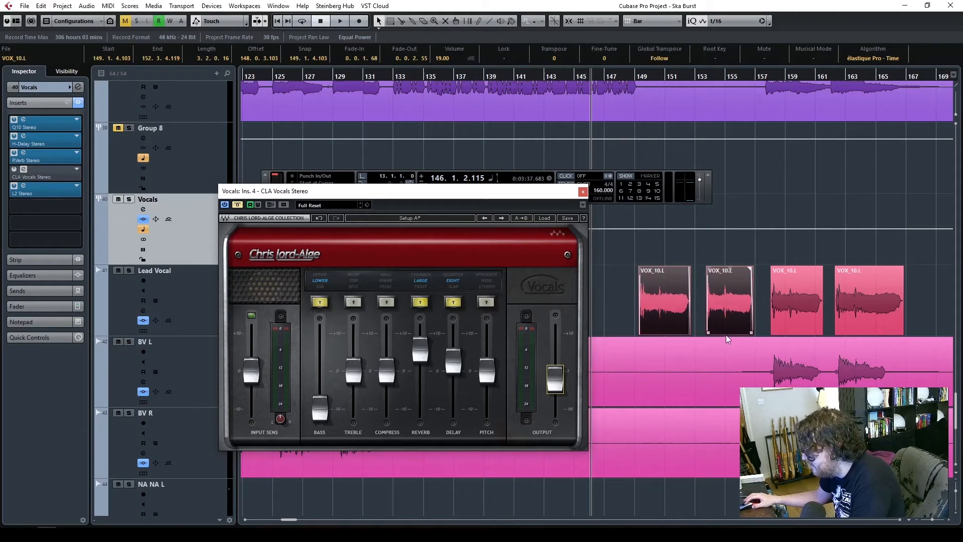
pyautogui.press('space')
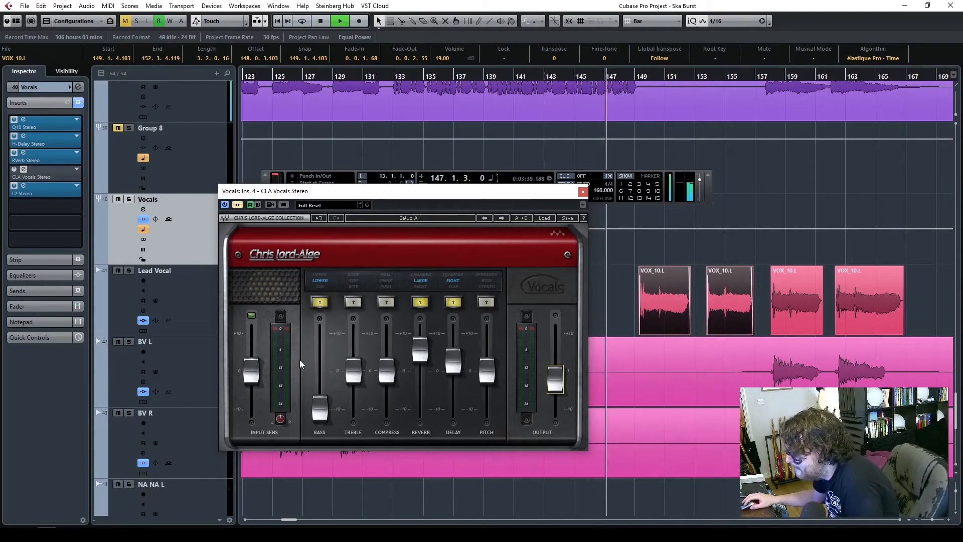
# - Switch CLA Vocals' Treble to Top with a slight boost and set the Bass fader to -7.0
pyautogui.click(353, 284)
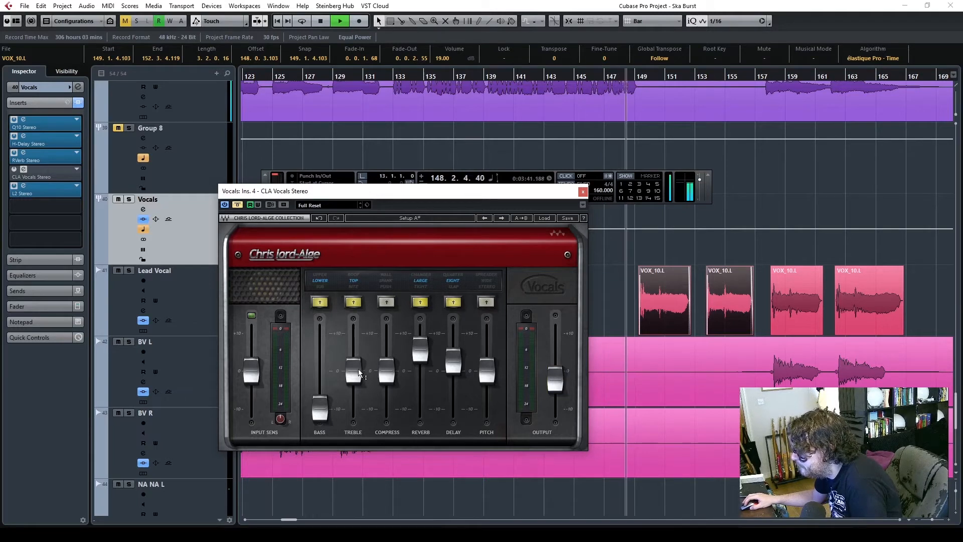
pyautogui.moveTo(359, 371); pyautogui.dragTo(359, 371)
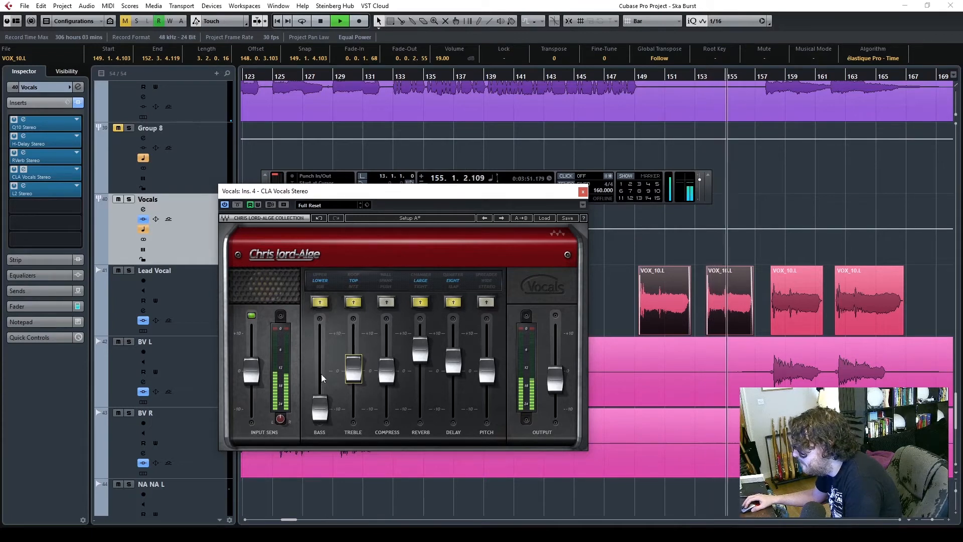
pyautogui.moveTo(319, 409); pyautogui.dragTo(320, 396)
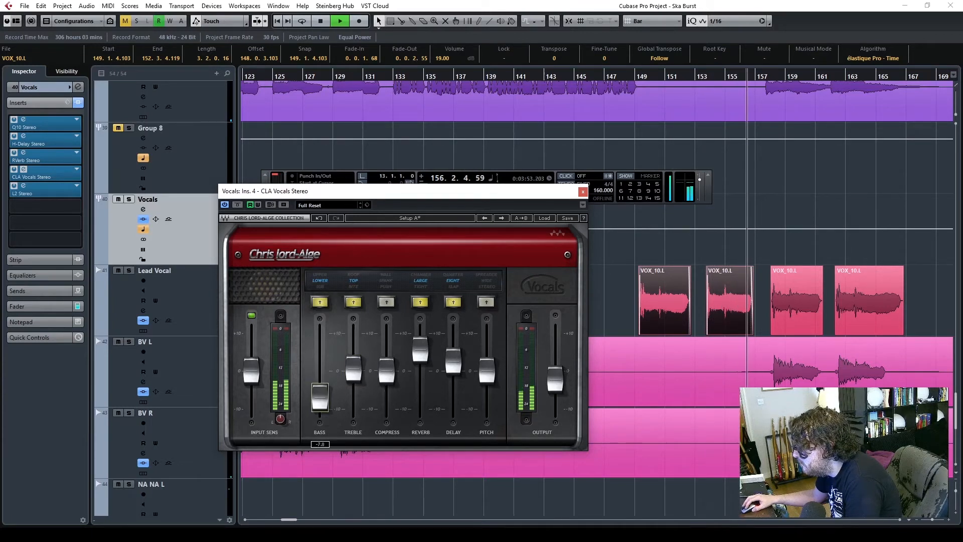
# - Close the CLA Vocals window and replay the split Lead Vocal phrases from just before bar 148 with the insert active
pyautogui.click(949, 520)
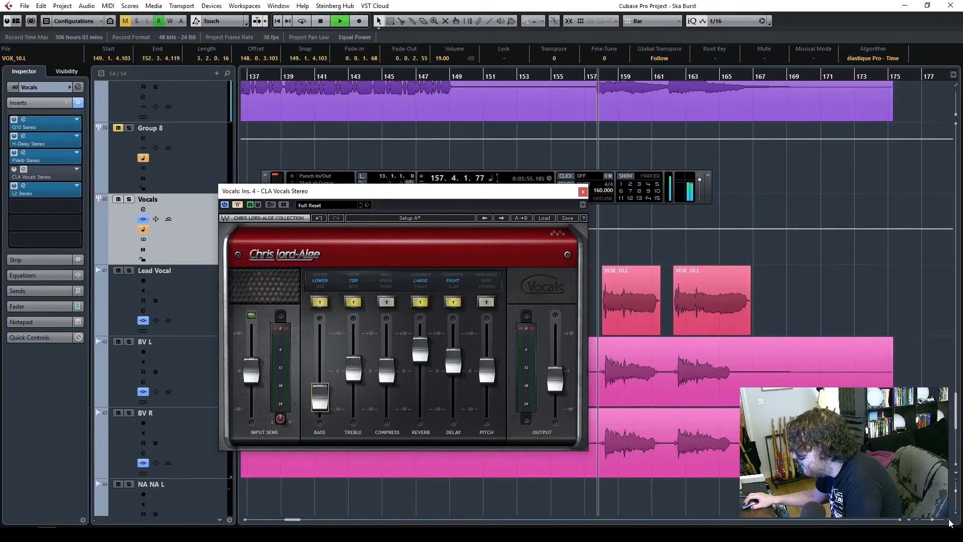
pyautogui.click(949, 519)
pyautogui.click(949, 519)
pyautogui.click(583, 192)
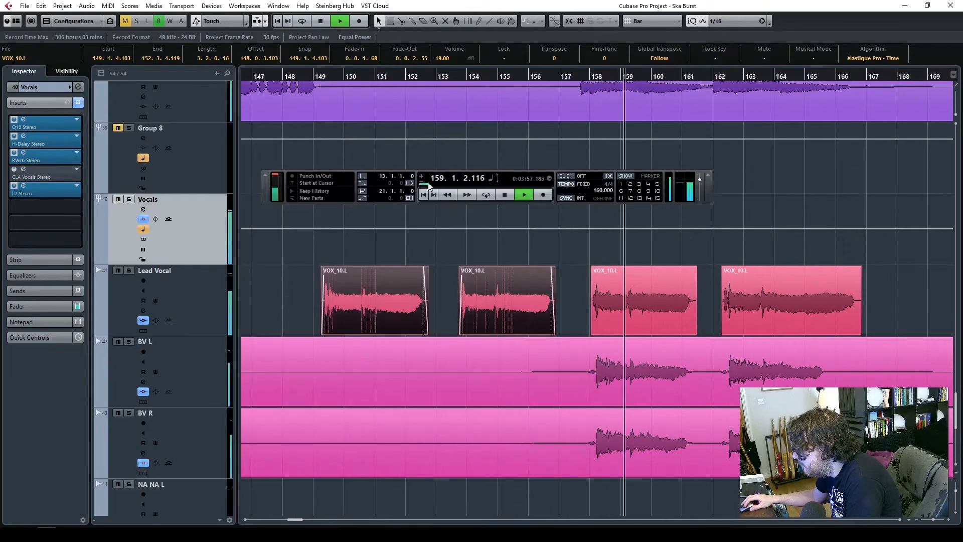
pyautogui.click(286, 75)
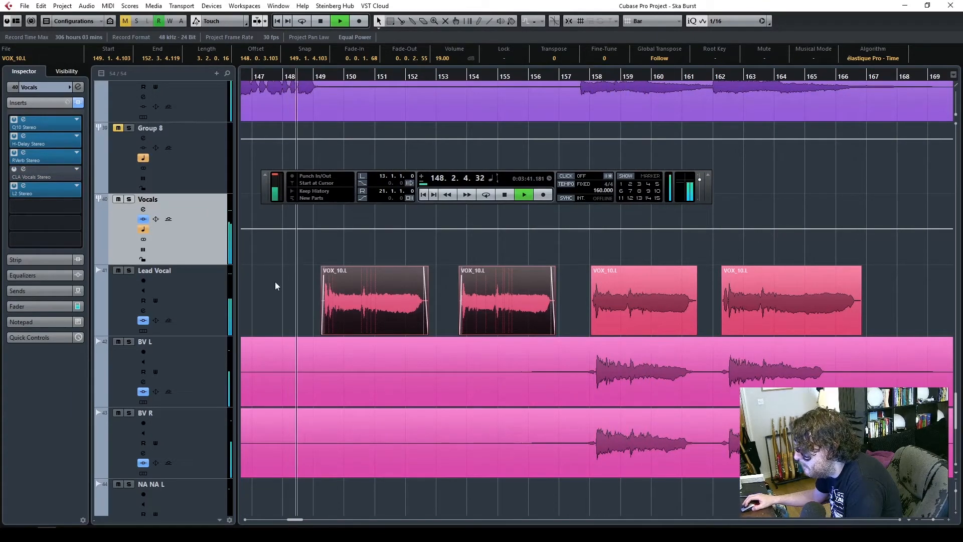
pyautogui.click(14, 169)
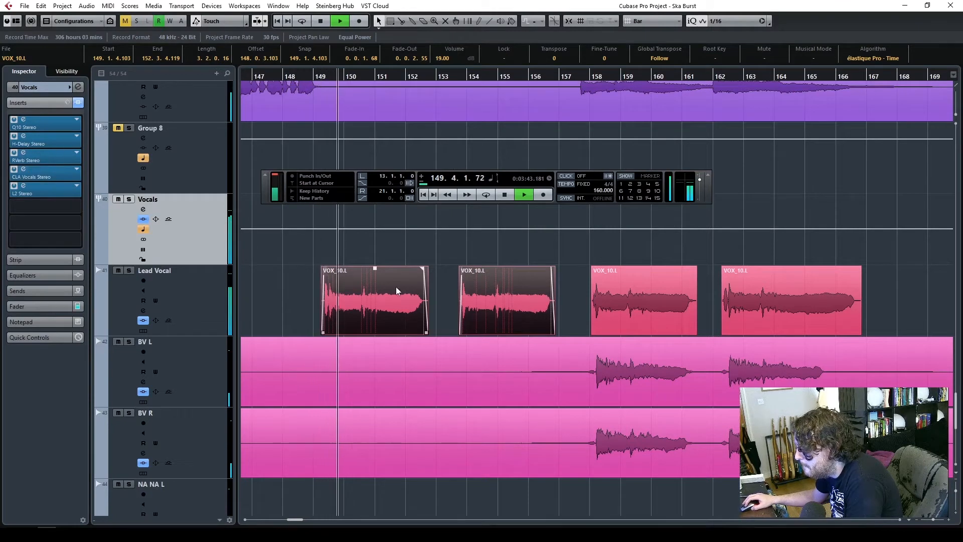
# - Trim the end of the first split Lead Vocal event back slightly to 152.3.3.119
pyautogui.click(436, 300)
pyautogui.click(419, 309)
pyautogui.moveTo(426, 333); pyautogui.dragTo(424, 334)
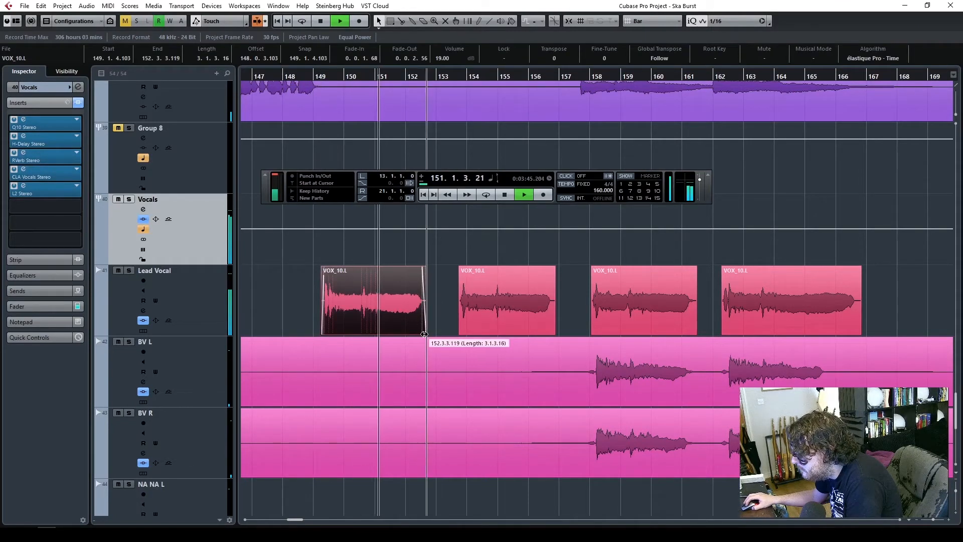
# - Trim the end of the second split Lead Vocal event to 156.4.1.96
pyautogui.click(519, 324)
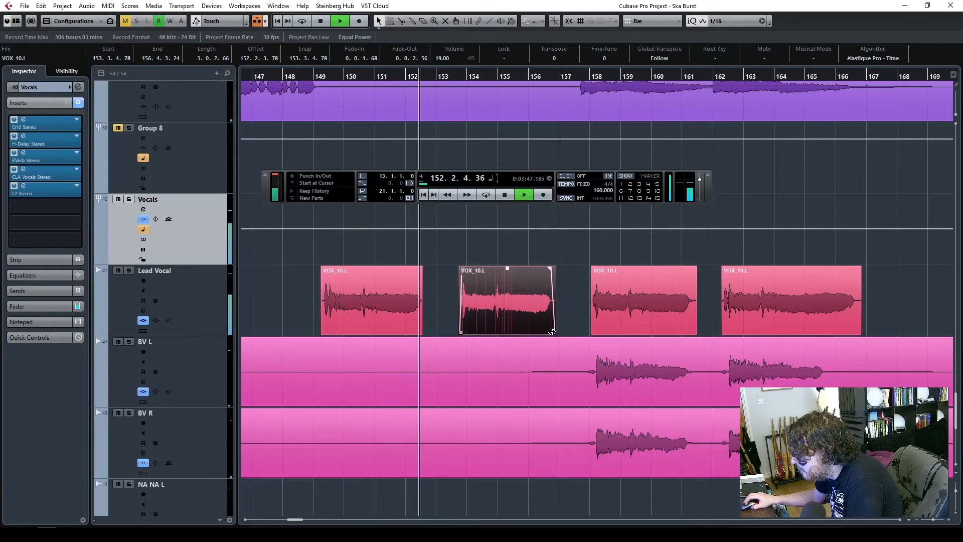
pyautogui.moveTo(552, 331); pyautogui.dragTo(548, 333)
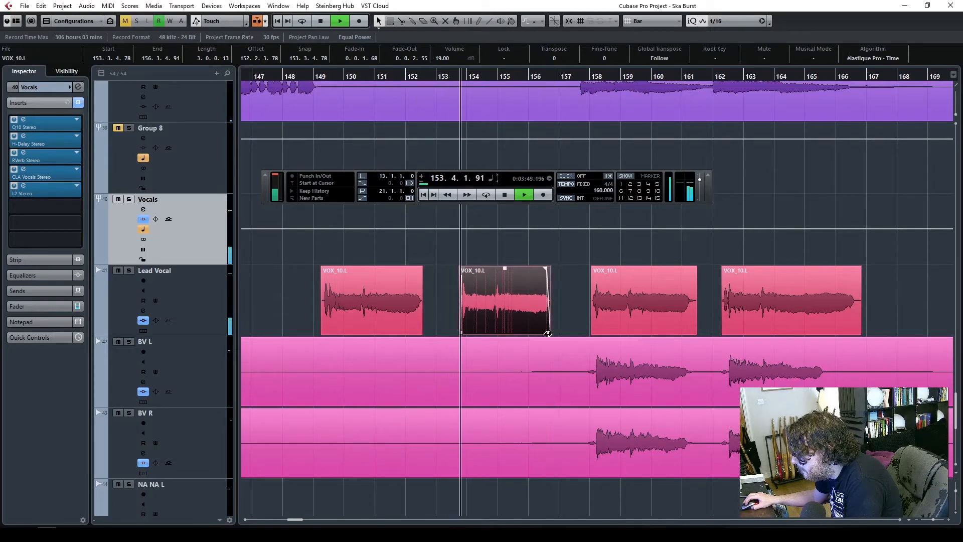
pyautogui.click(620, 295)
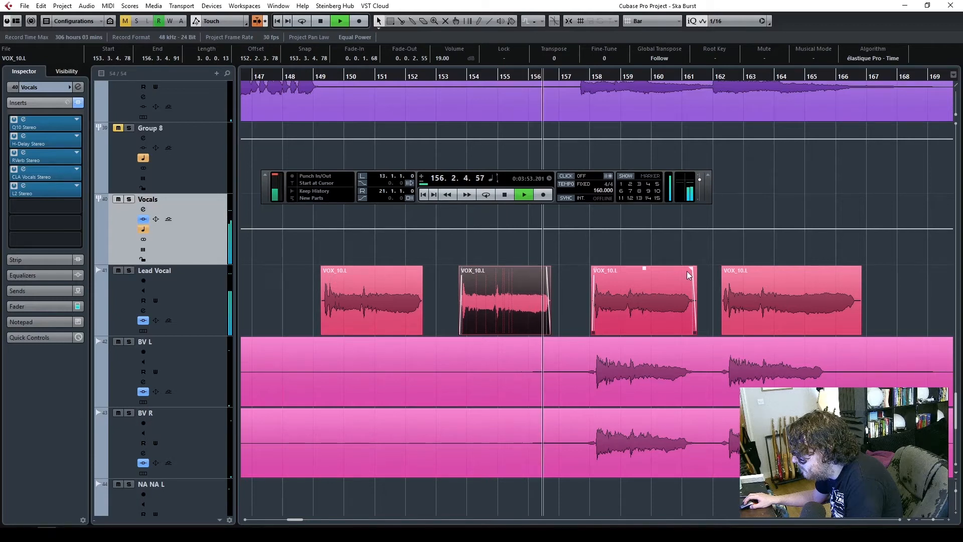
pyautogui.press('space')
pyautogui.moveTo(549, 333); pyautogui.dragTo(551, 333)
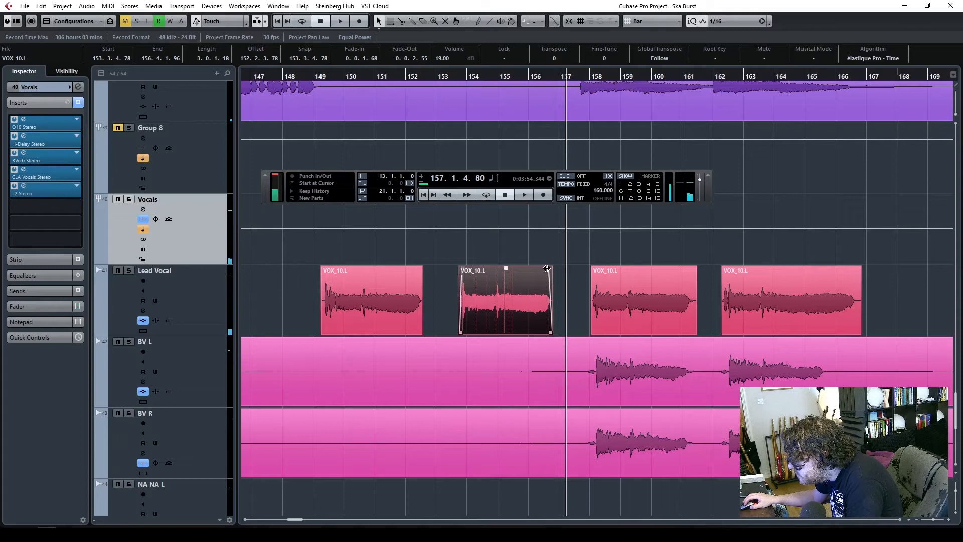
# - Adjust the fade-out of the first split Lead Vocal event to 0.0.1.97 and replay the phrases from about bar 148
pyautogui.click(421, 286)
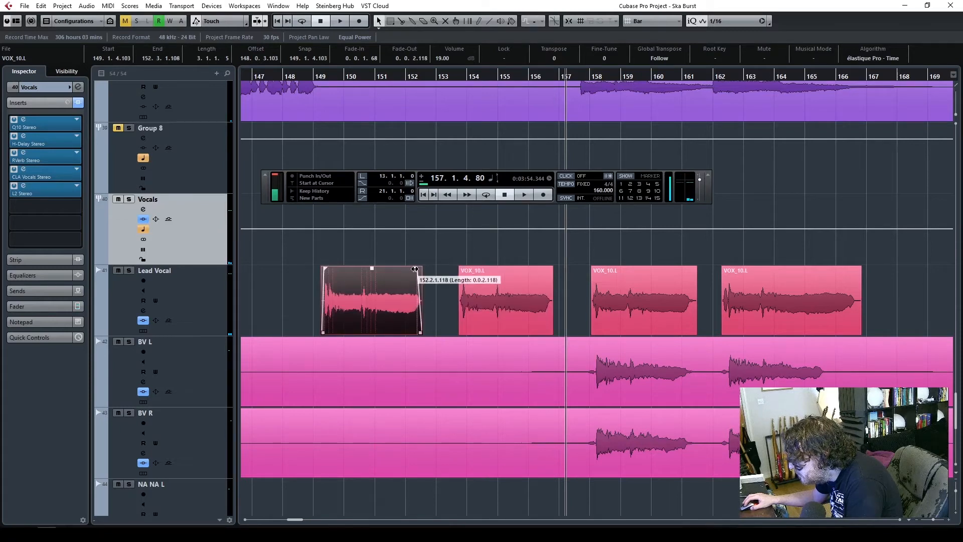
pyautogui.click(295, 77)
pyautogui.press('space')
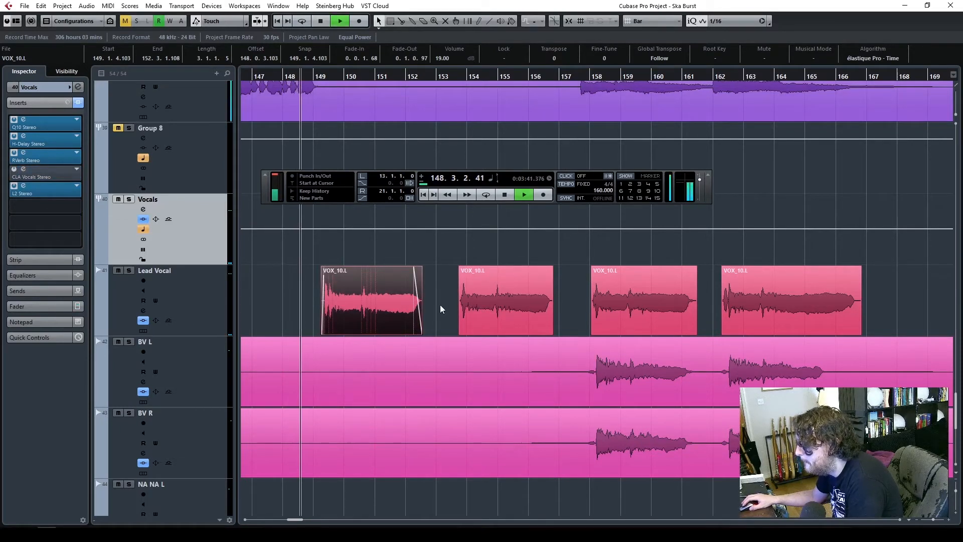
pyautogui.click(445, 296)
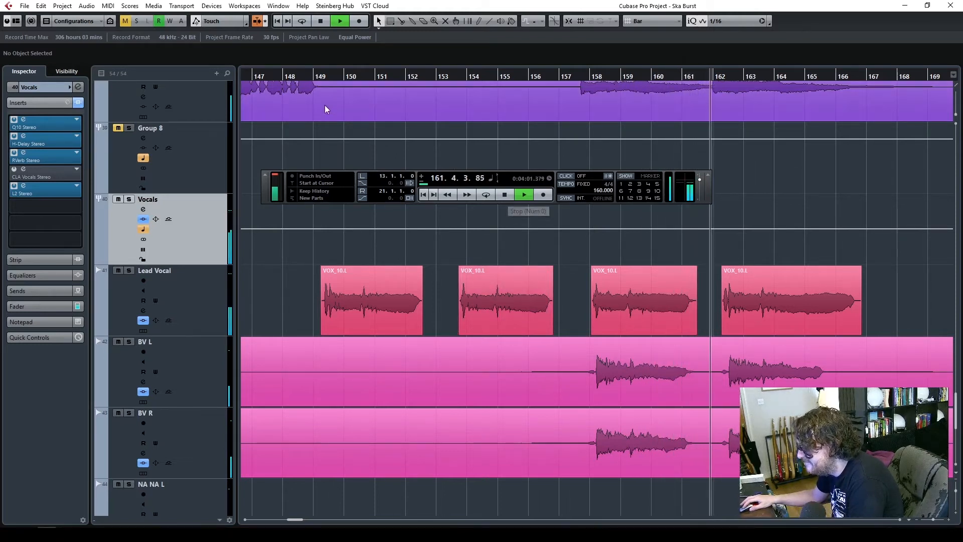
# - Replay from about bar 147 with the Lead Vocal soloed and open the Vocals group's CLA Vocals insert
pyautogui.click(256, 80)
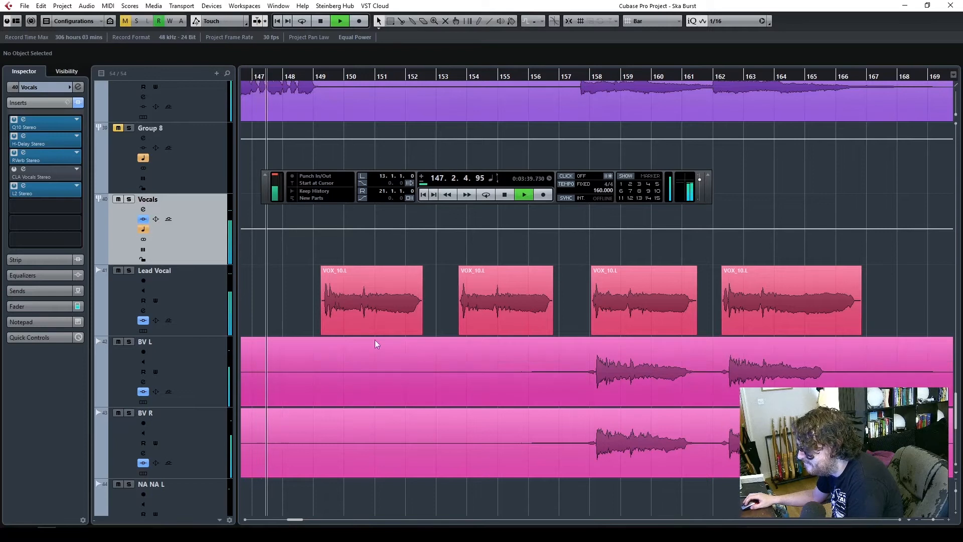
pyautogui.click(129, 271)
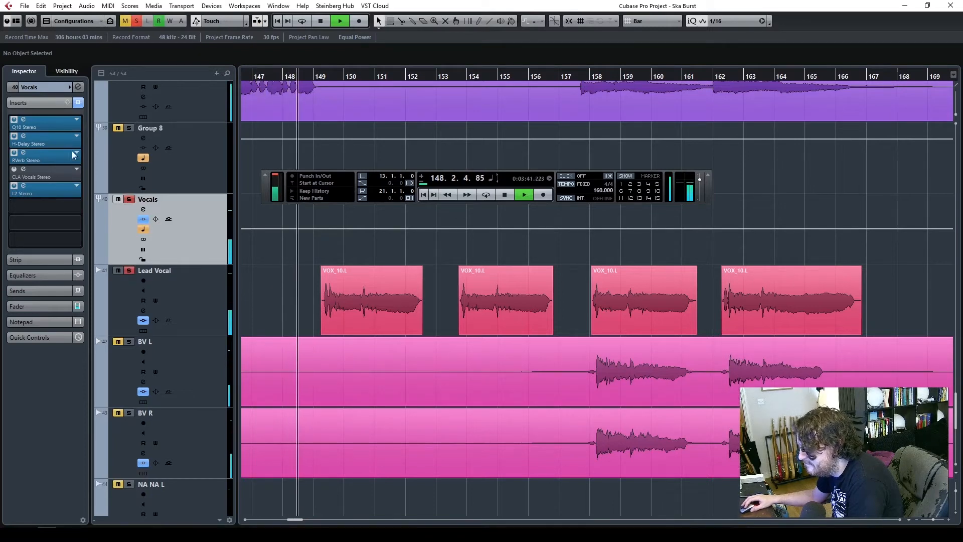
pyautogui.click(23, 171)
pyautogui.click(23, 169)
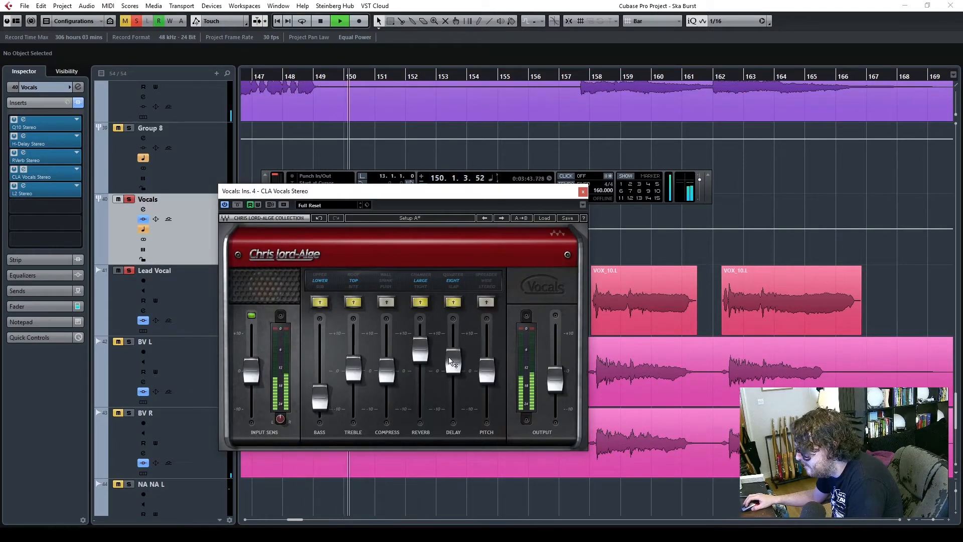
# - Try CLA Vocals' Delay louder and on Quarter, switch that Delay off and close the plug-in window
pyautogui.moveTo(453, 361); pyautogui.dragTo(452, 346)
pyautogui.click(455, 274)
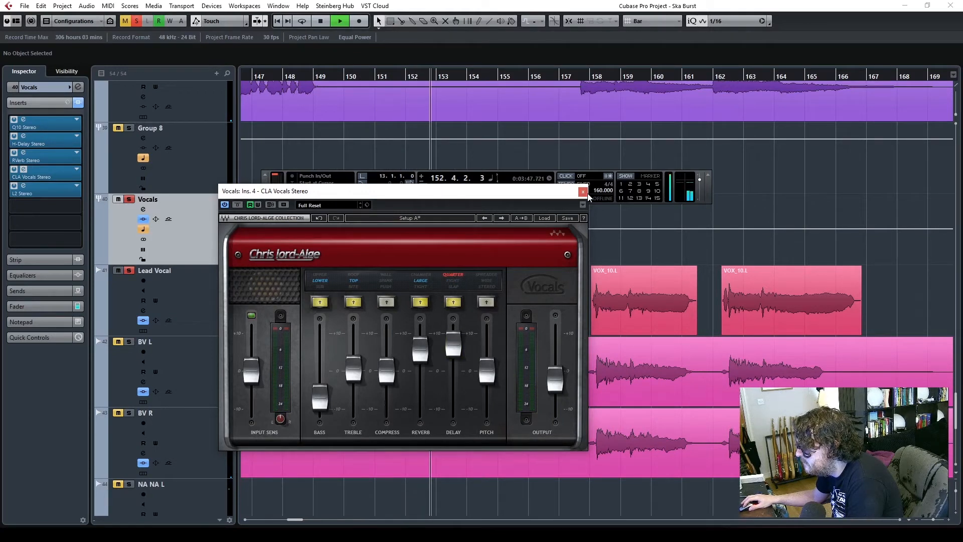
pyautogui.moveTo(587, 195); pyautogui.dragTo(649, 197)
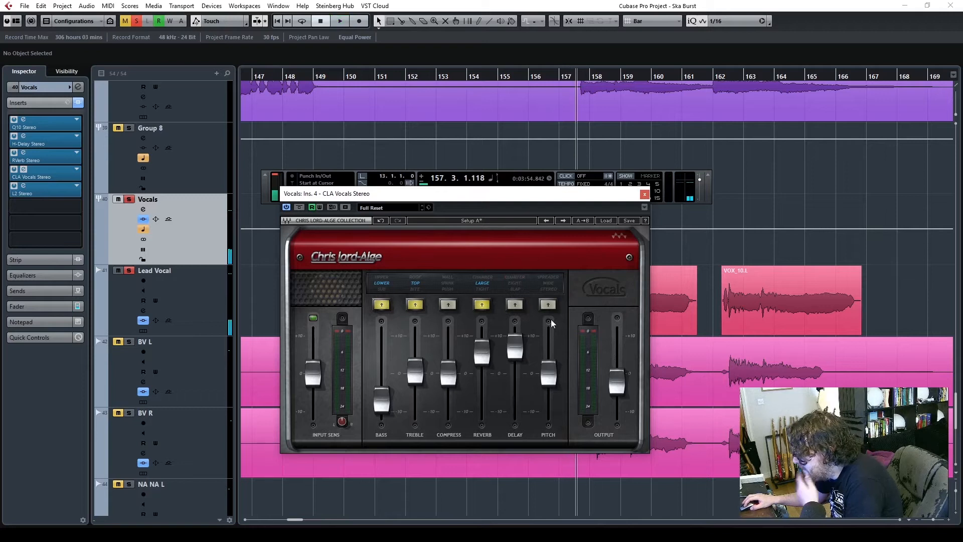
pyautogui.click(645, 194)
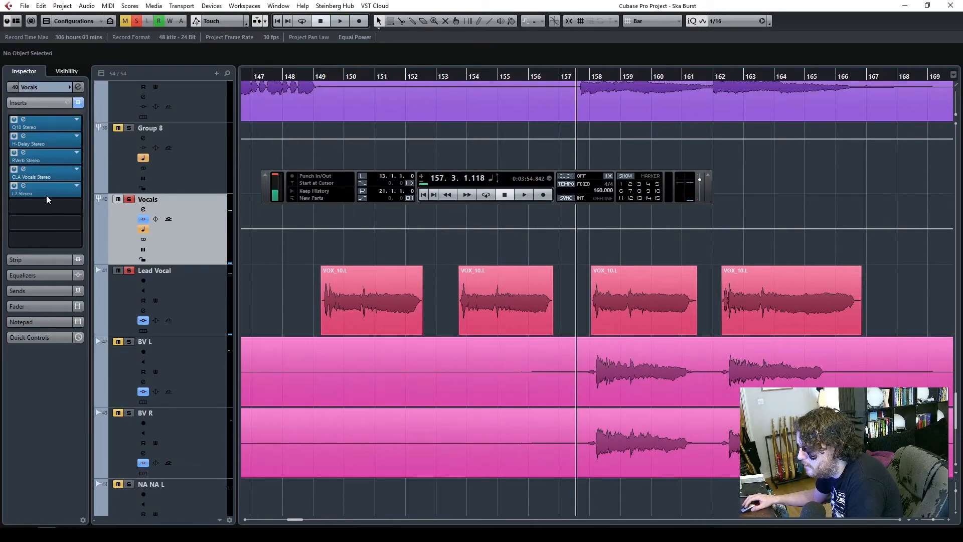
# - Move L2 to the Vocals group's last insert slot and add H-Delay Stereo directly after CLA Vocals
pyautogui.moveTo(57, 227)
pyautogui.mouseDown()
pyautogui.moveTo(56, 209)
pyautogui.moveTo(57, 239)
pyautogui.mouseUp()
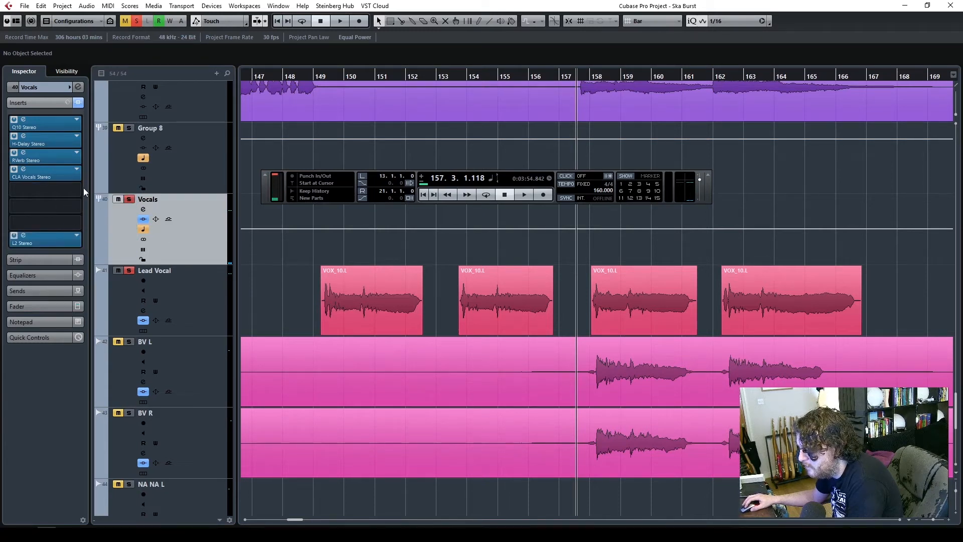
pyautogui.click(75, 191)
pyautogui.write('hday')
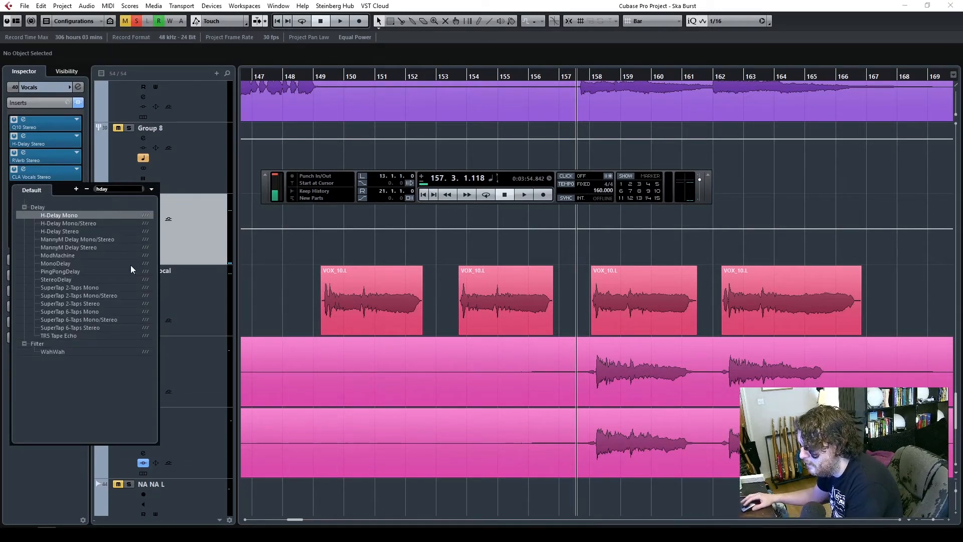
pyautogui.click(73, 231)
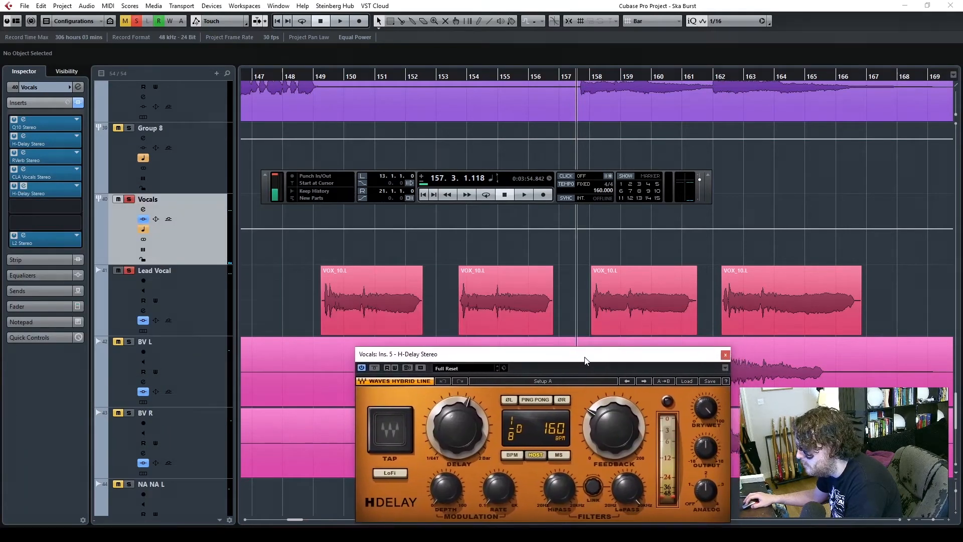
# - Set H-Delay to a 1/4 ping-pong delay, adjusting feedback, Dry/Wet and the HiPass and LoPass filters while auditioning from about bar 147
pyautogui.click(275, 77)
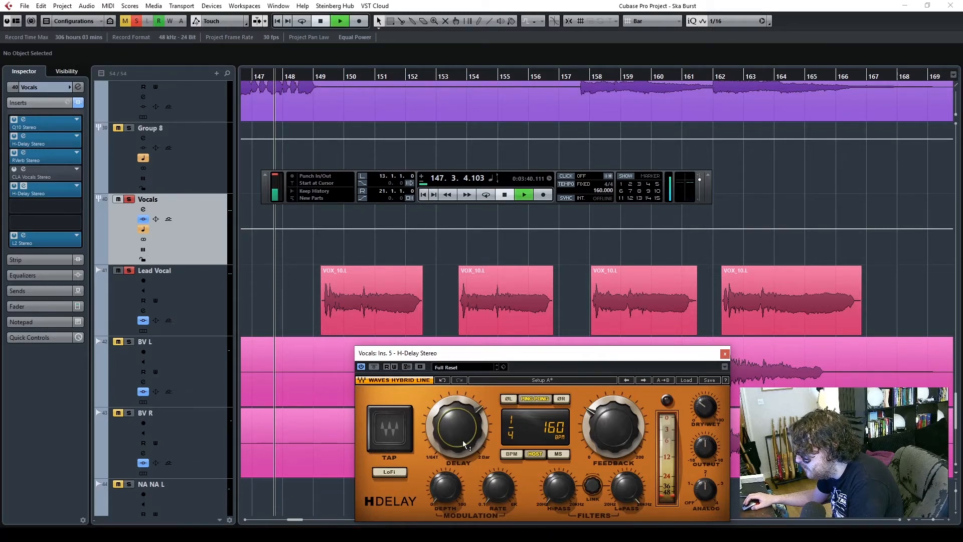
pyautogui.moveTo(559, 489); pyautogui.dragTo(559, 449)
pyautogui.moveTo(708, 409); pyautogui.dragTo(707, 411)
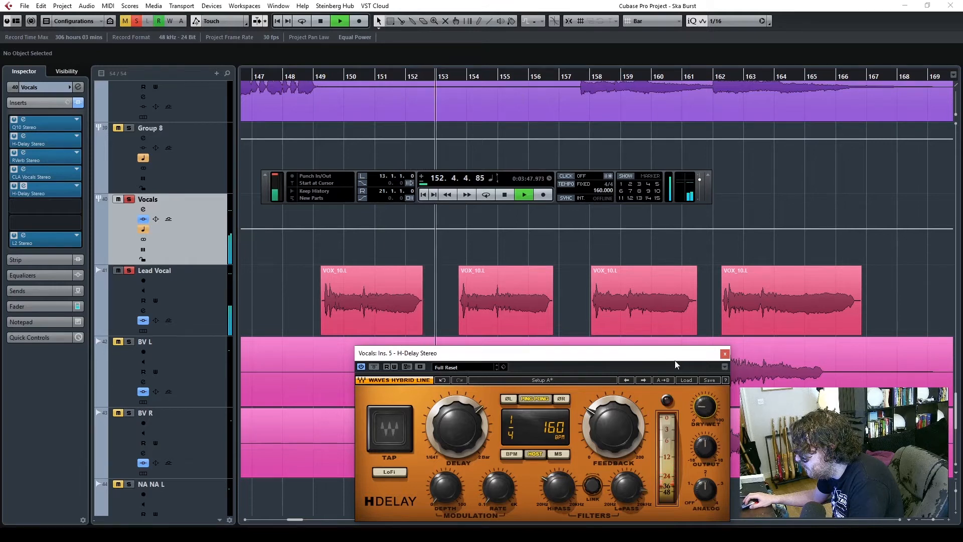
pyautogui.moveTo(613, 426); pyautogui.dragTo(613, 427)
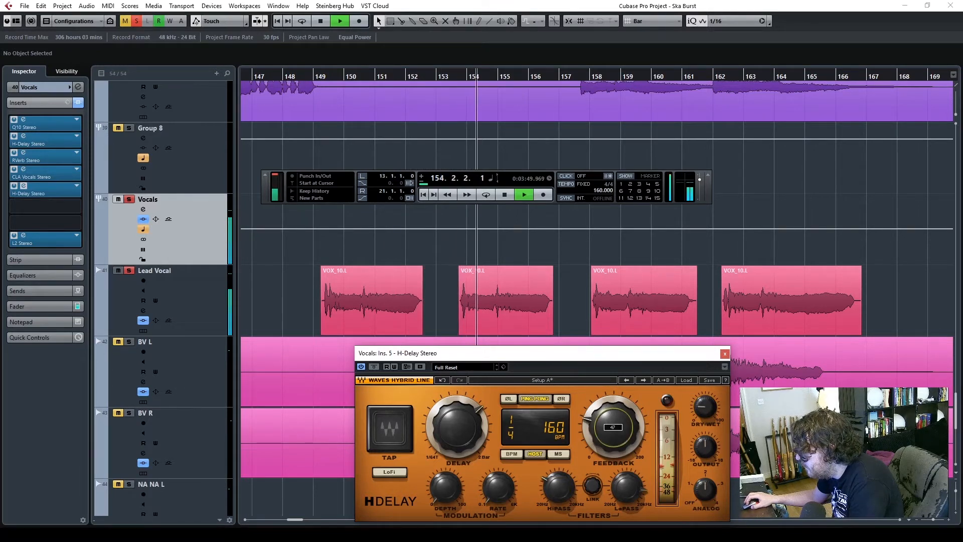
pyautogui.moveTo(548, 486); pyautogui.dragTo(548, 476)
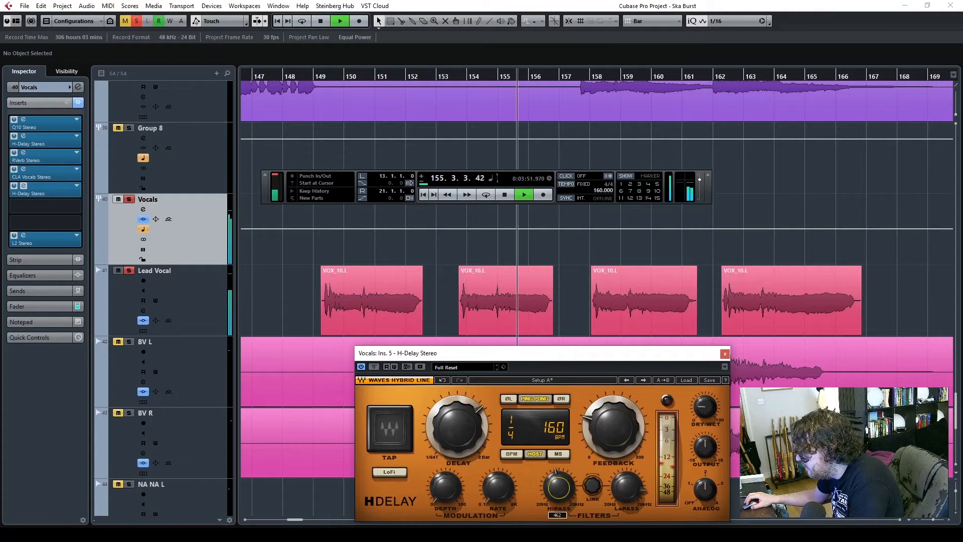
pyautogui.press('space')
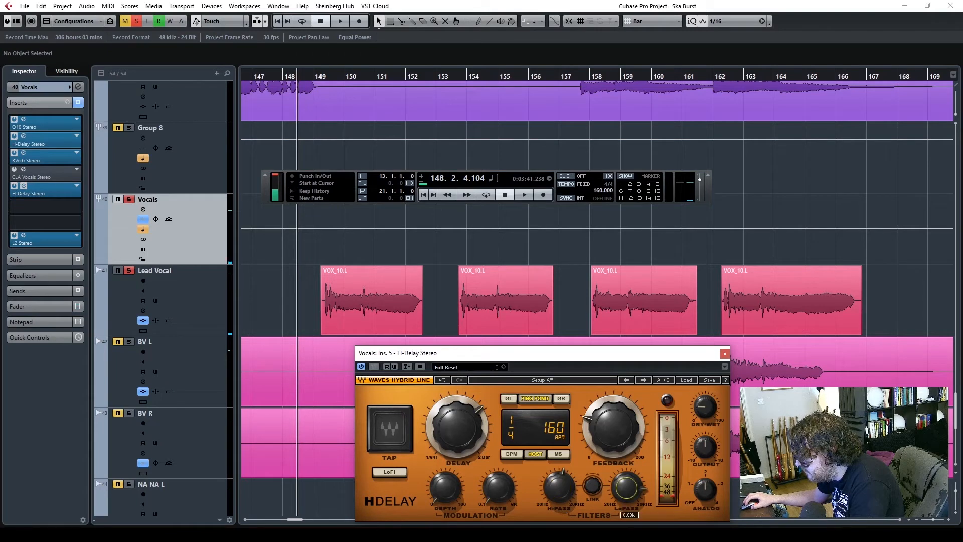
# - Write H-Delay bypass automation so the delay is active only for the first two split Lead Vocal phrases and off by bar 158
pyautogui.press('space')
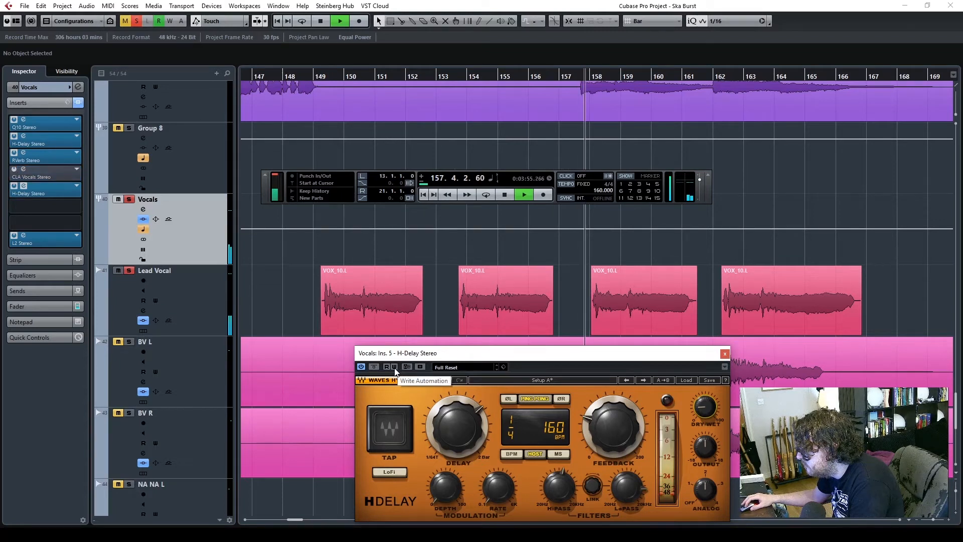
pyautogui.click(374, 367)
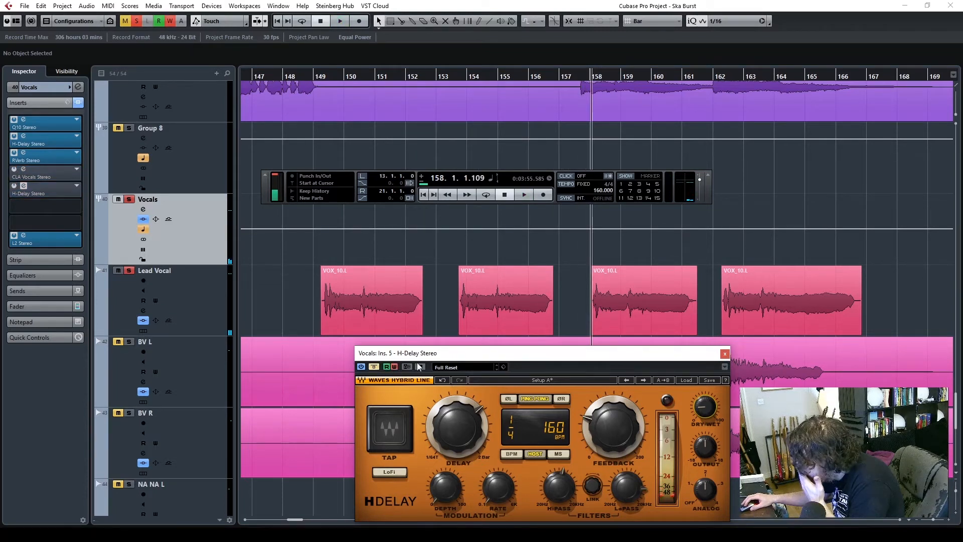
pyautogui.press('space')
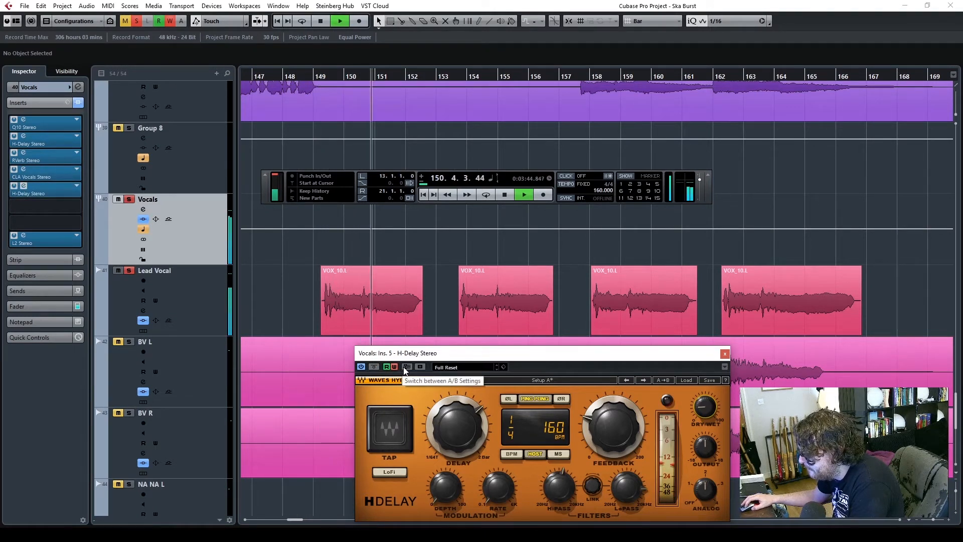
pyautogui.click(530, 79)
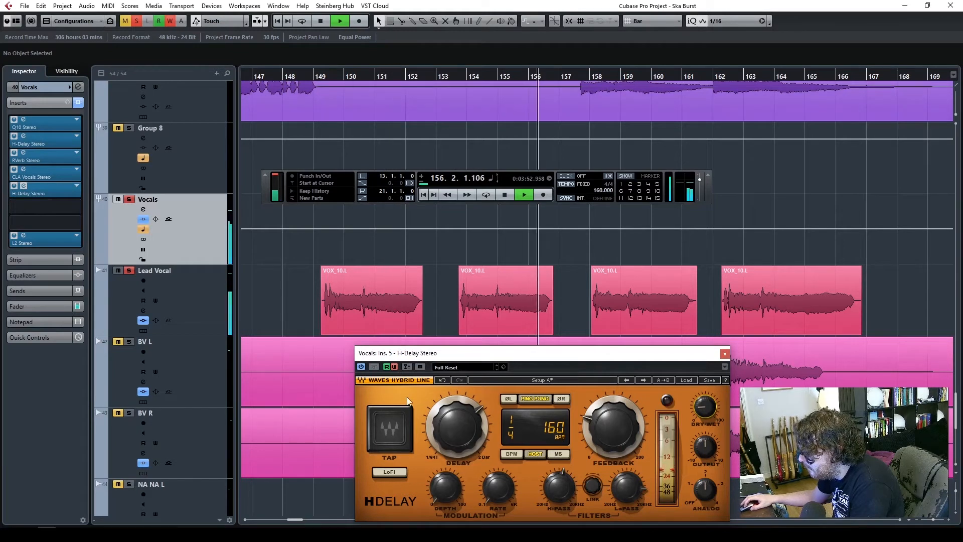
pyautogui.click(373, 367)
pyautogui.press('space')
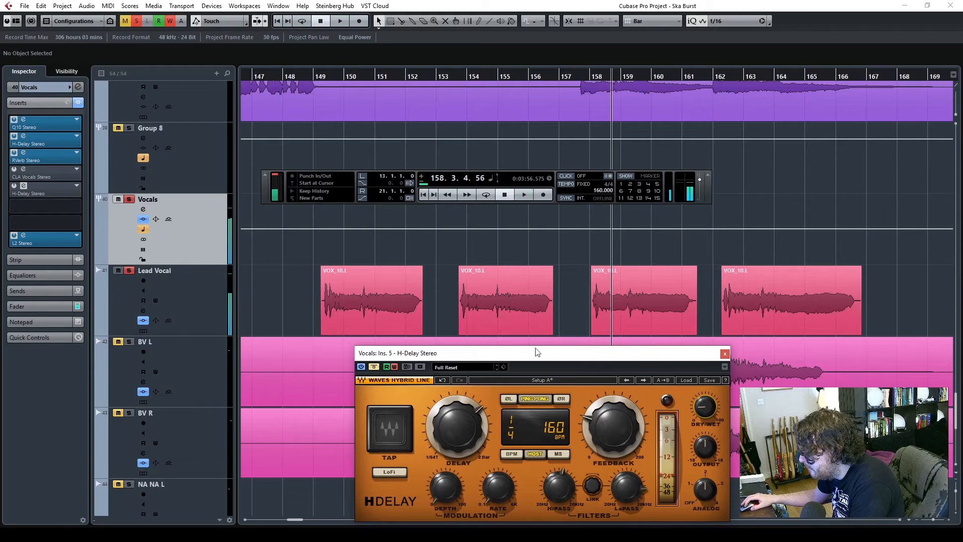
# - Clear all solos and play the full mix from just before bar 146 to check the automated H-Delay
pyautogui.moveTo(266, 77); pyautogui.dragTo(188, 52)
pyautogui.click(137, 22)
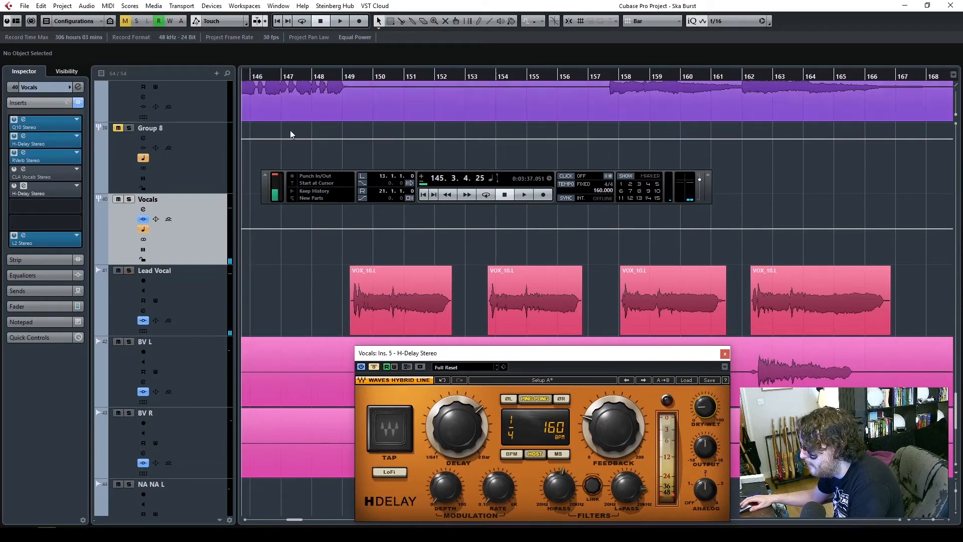
pyautogui.press('space')
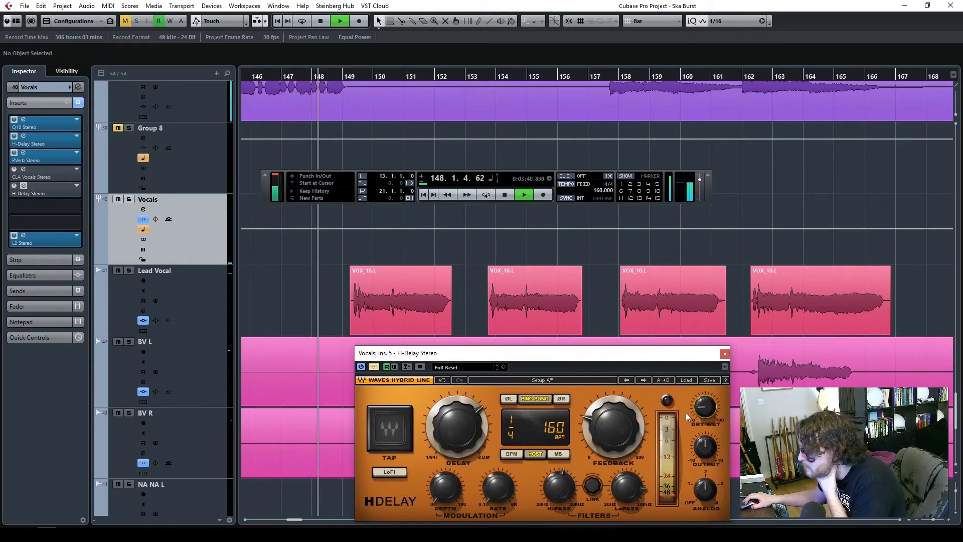
pyautogui.moveTo(704, 412)
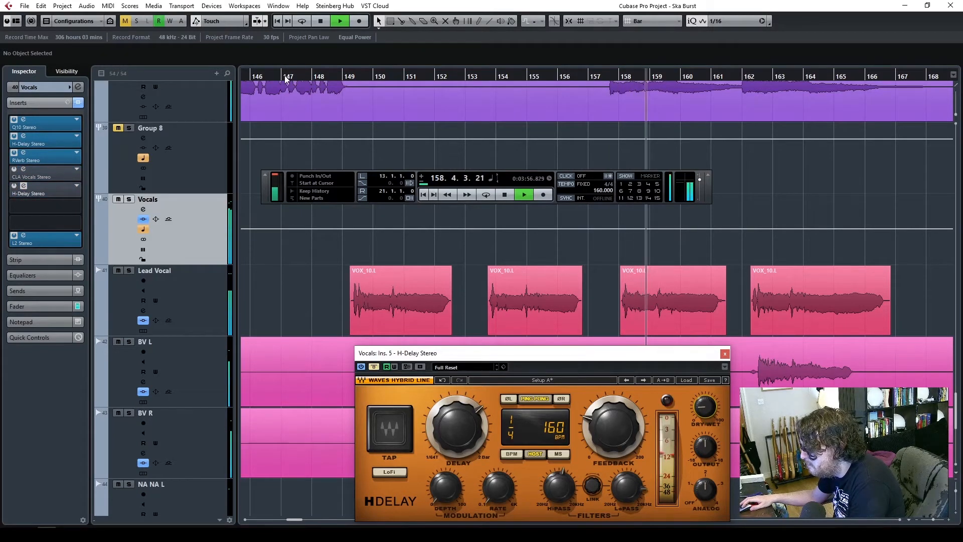
# - Replay the full mix from bar 138 and check the Output level in CLA Vocals while listening to the closing vocal phrases
pyautogui.moveTo(280, 81); pyautogui.dragTo(215, 84)
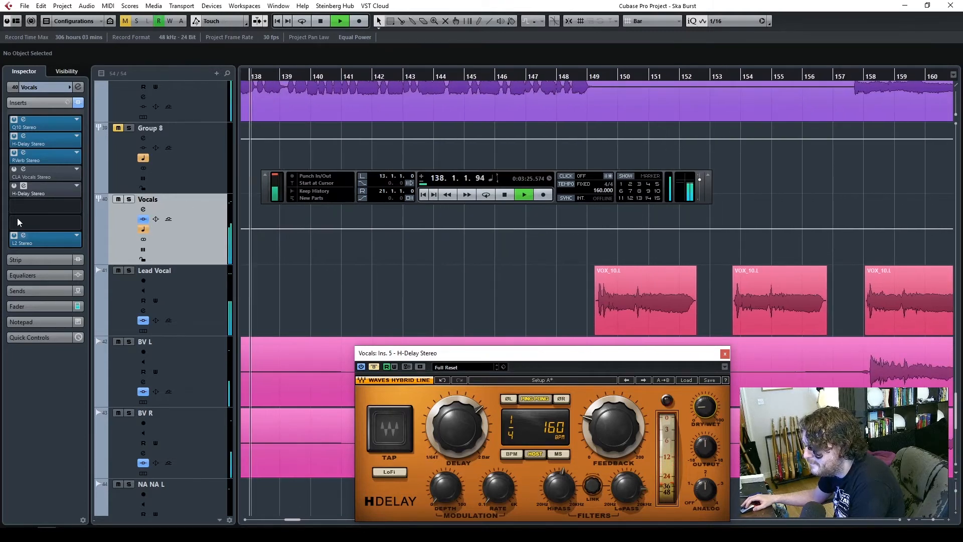
pyautogui.doubleClick(30, 173)
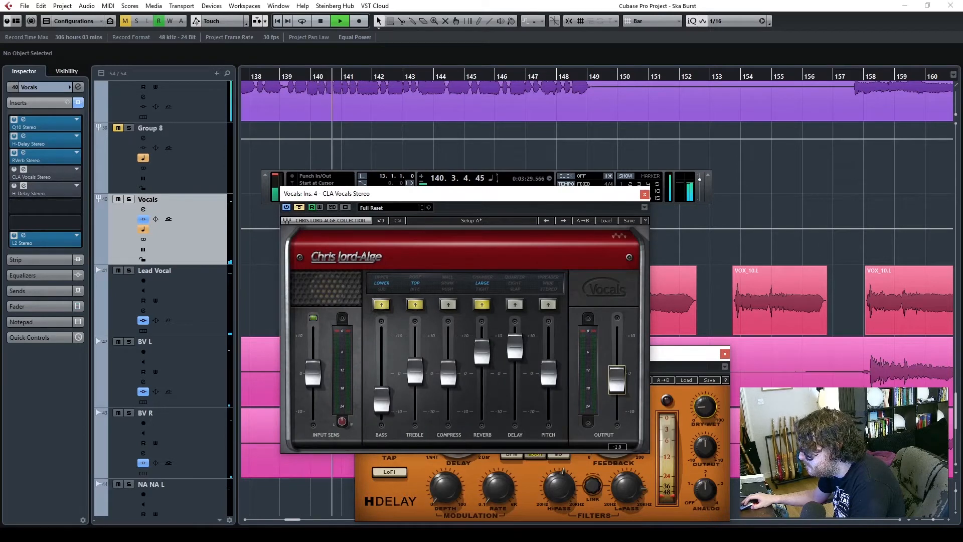
pyautogui.click(643, 194)
pyautogui.moveTo(606, 361); pyautogui.dragTo(571, 315)
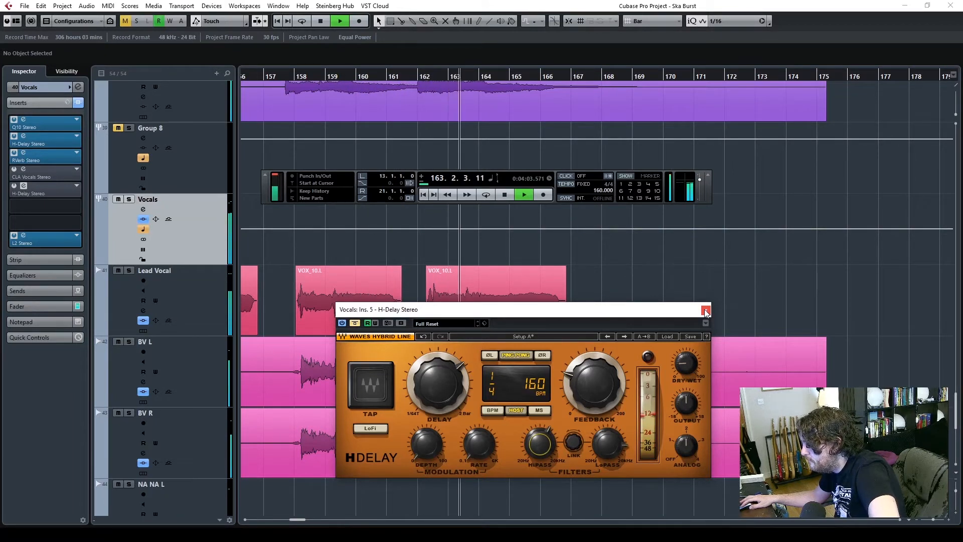
# - Stop playback at about bar 164 and close the H-Delay window
pyautogui.press('space')
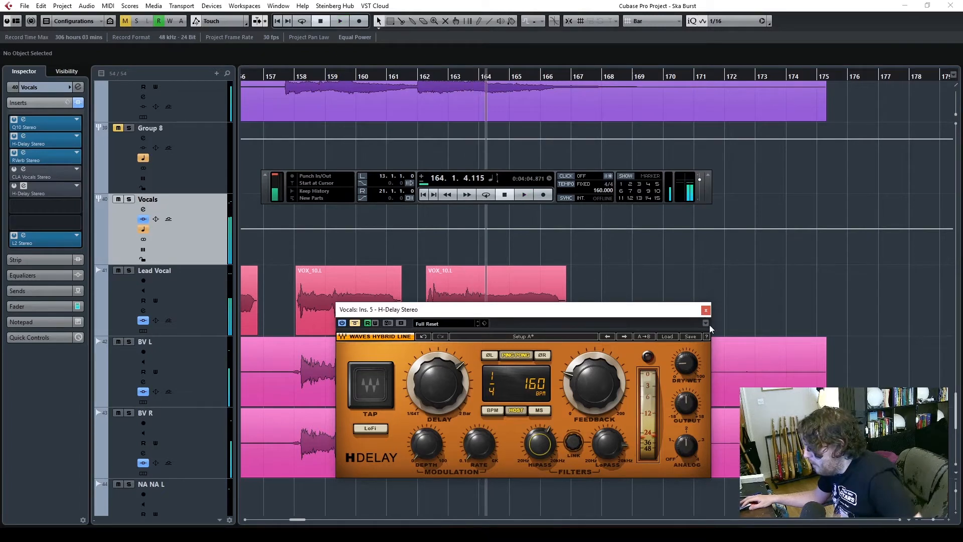
pyautogui.click(706, 311)
pyautogui.moveTo(302, 519); pyautogui.dragTo(292, 523)
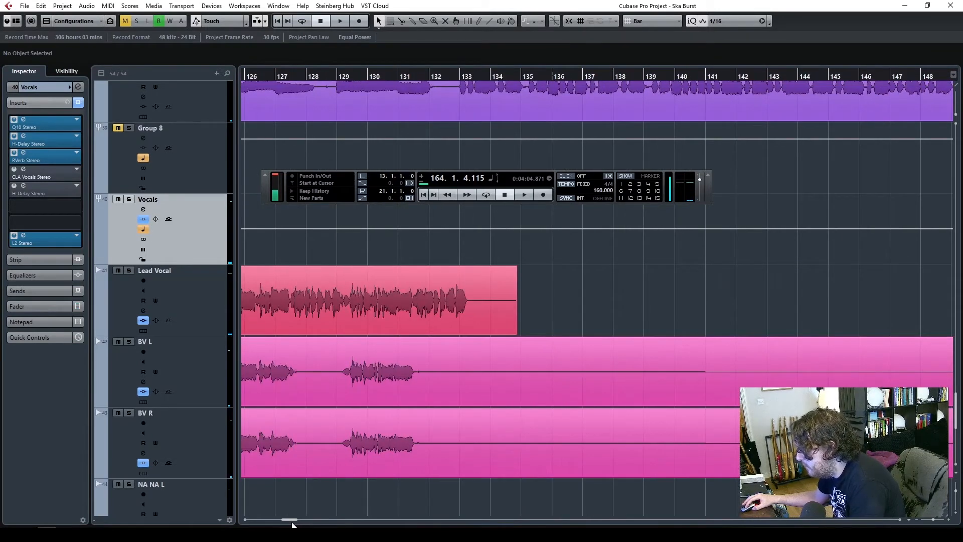
pyautogui.moveTo(933, 523); pyautogui.dragTo(931, 523)
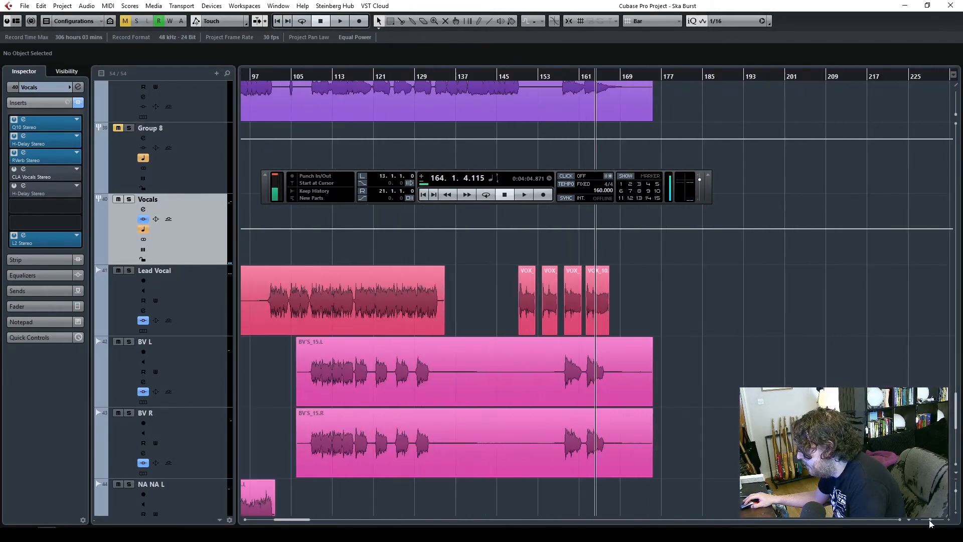
# - Split the BV L and BV R clips at about bar 132 and trim the second portions to about bars 156–167
pyautogui.click(401, 21)
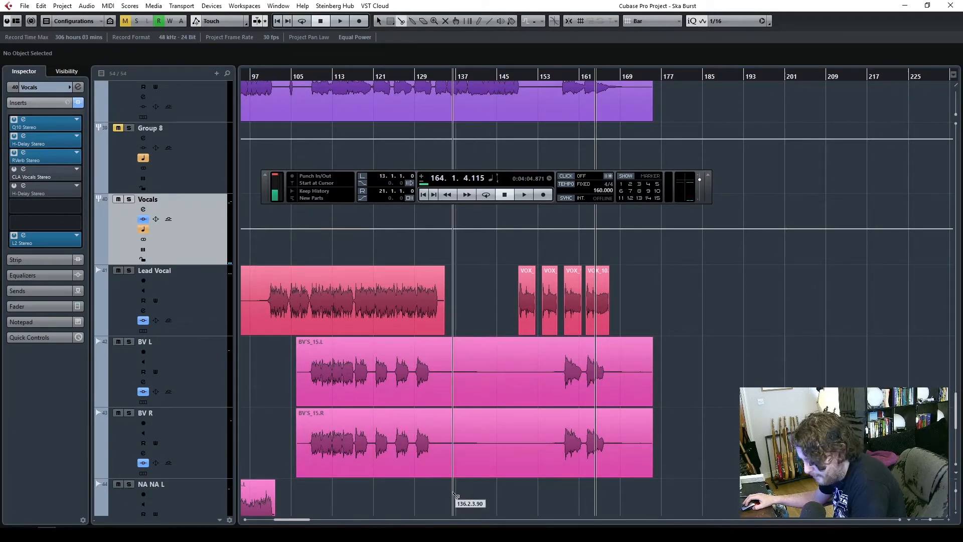
pyautogui.click(434, 378)
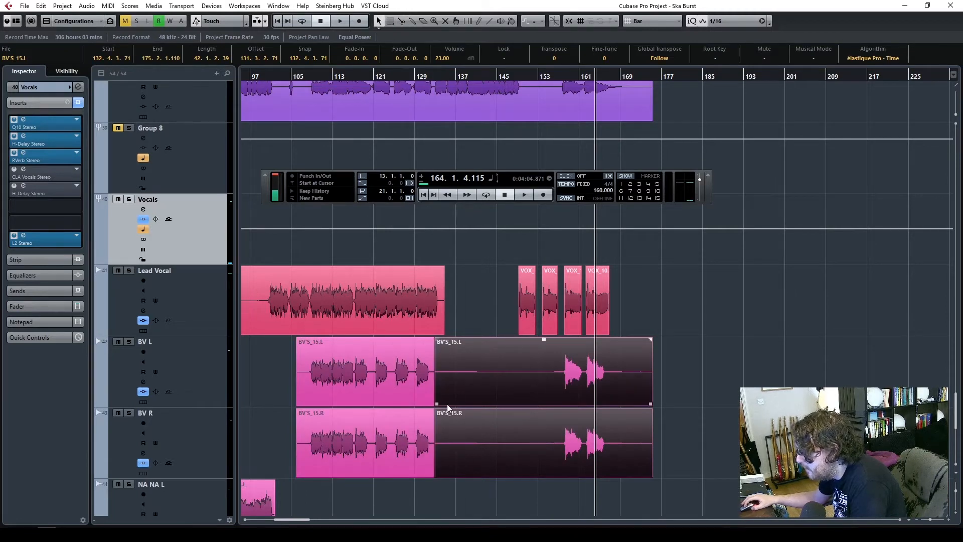
pyautogui.moveTo(438, 404); pyautogui.dragTo(560, 403)
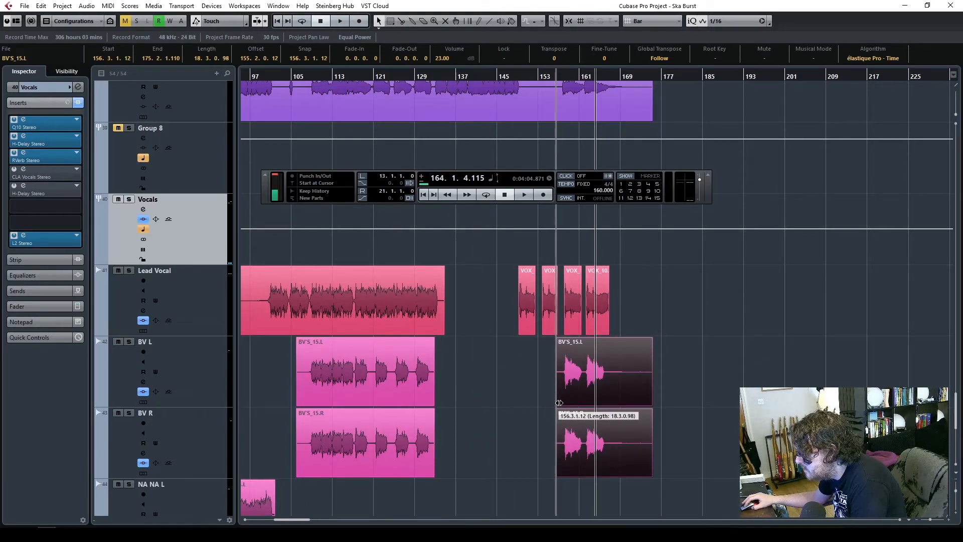
pyautogui.moveTo(650, 404); pyautogui.dragTo(609, 406)
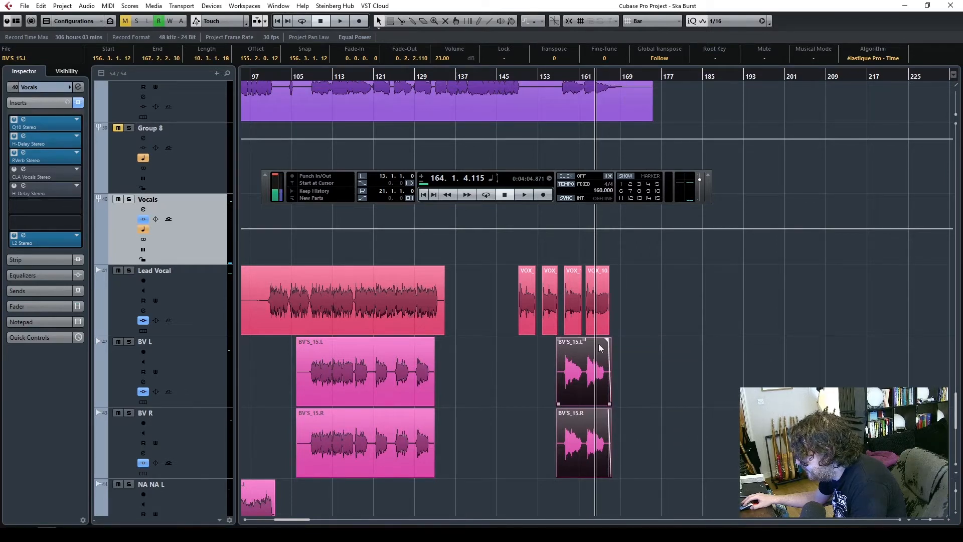
pyautogui.click(531, 377)
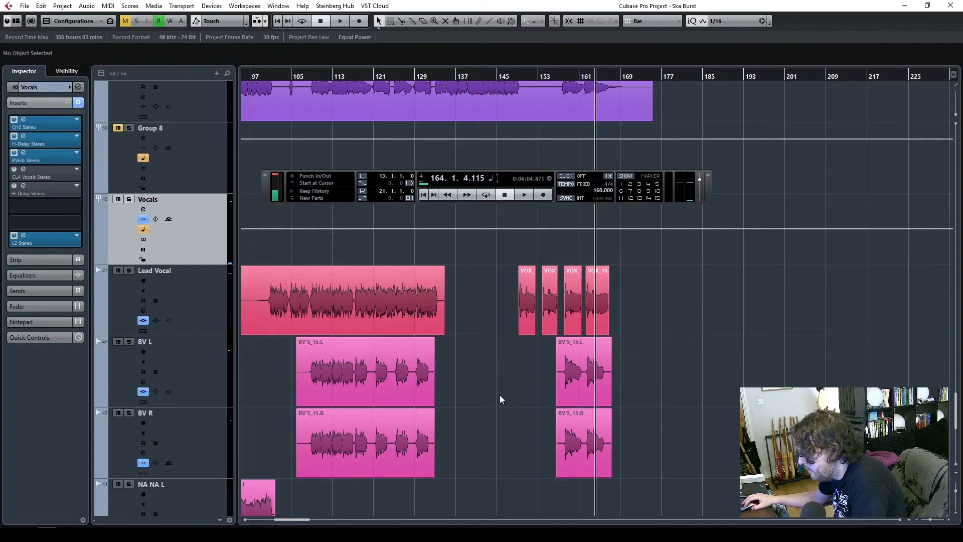
# - Trim the silence from the earlier vocals: BV L and BV R to about bars 28–77, and Lead Vocal to start at about bar 19
pyautogui.moveTo(299, 520)
pyautogui.mouseDown()
pyautogui.moveTo(274, 520)
pyautogui.moveTo(283, 389)
pyautogui.moveTo(264, 398)
pyautogui.moveTo(386, 393)
pyautogui.mouseUp()
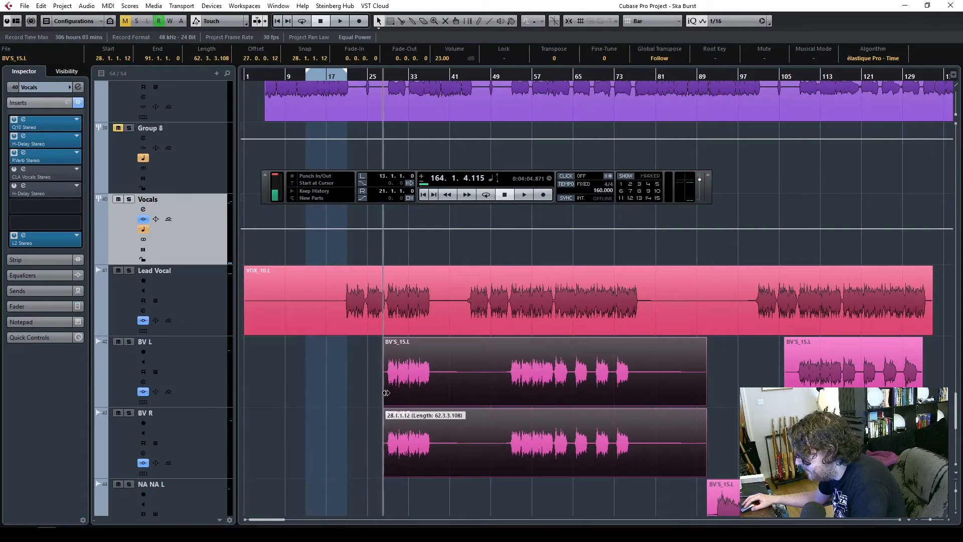
pyautogui.moveTo(283, 375); pyautogui.dragTo(339, 332)
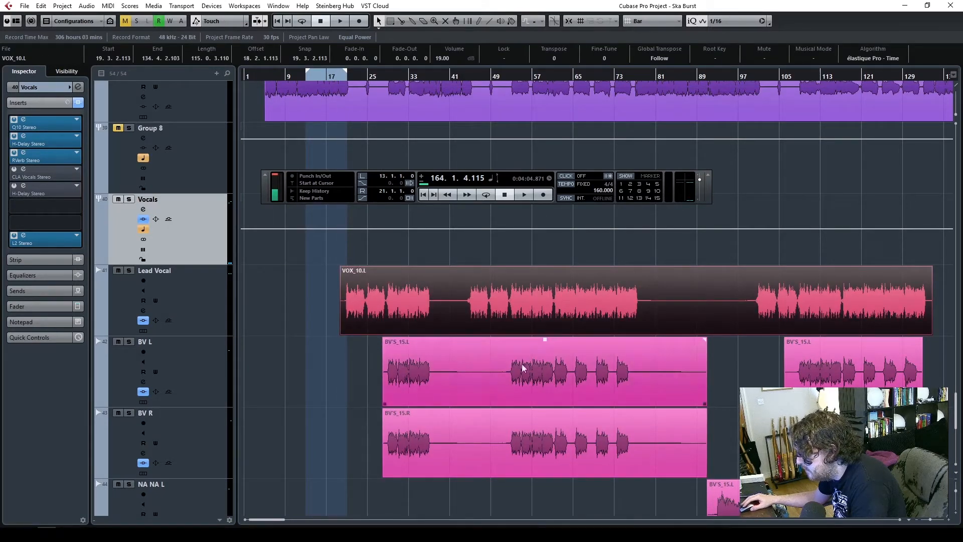
pyautogui.moveTo(728, 460); pyautogui.dragTo(637, 405)
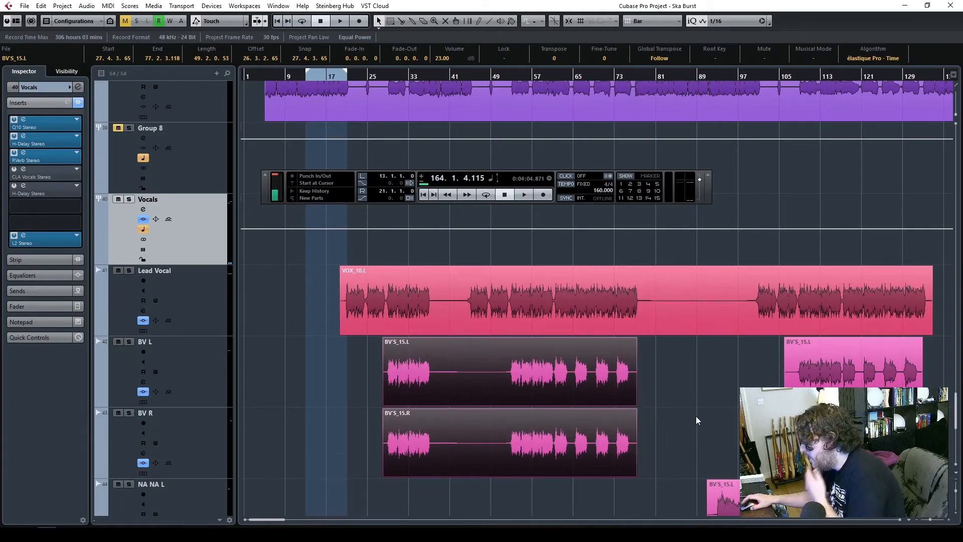
# - Browse the Audio Stock folder and import the 80 to 10 drop sample onto a new track below FX Channels at about bar 9
pyautogui.scroll(-4, 694, 418)
pyautogui.scroll(3, 692, 432)
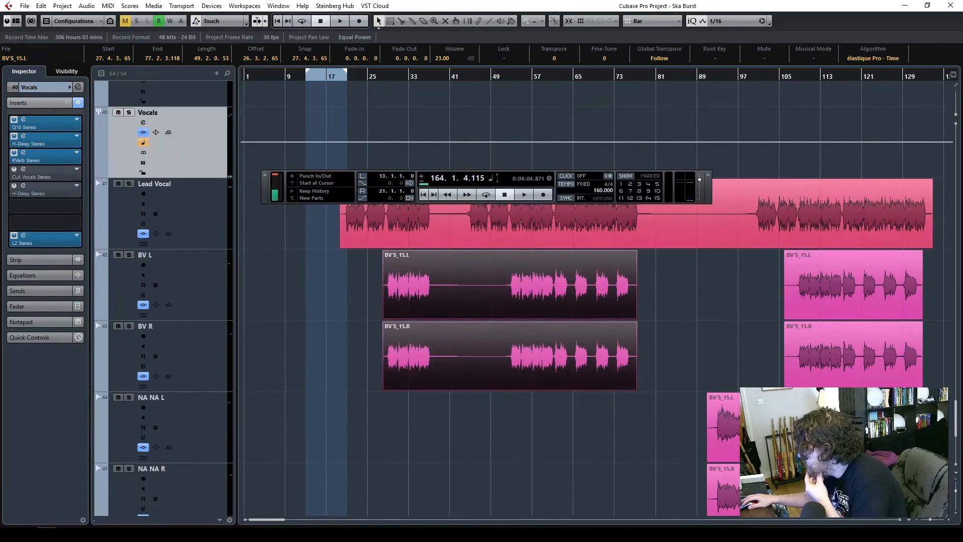
pyautogui.press('F2')
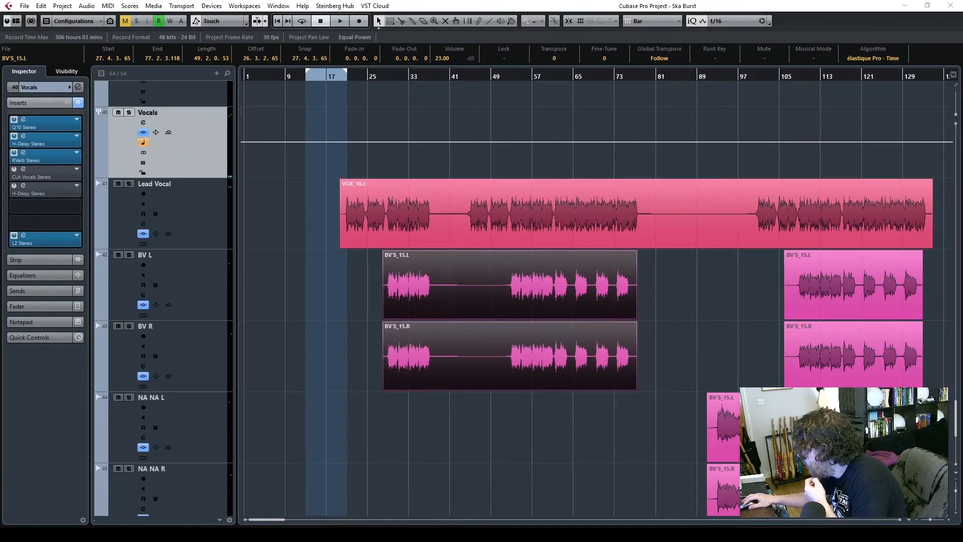
pyautogui.moveTo(962, 230); pyautogui.dragTo(312, 114)
pyautogui.scroll(-10, 340, 270)
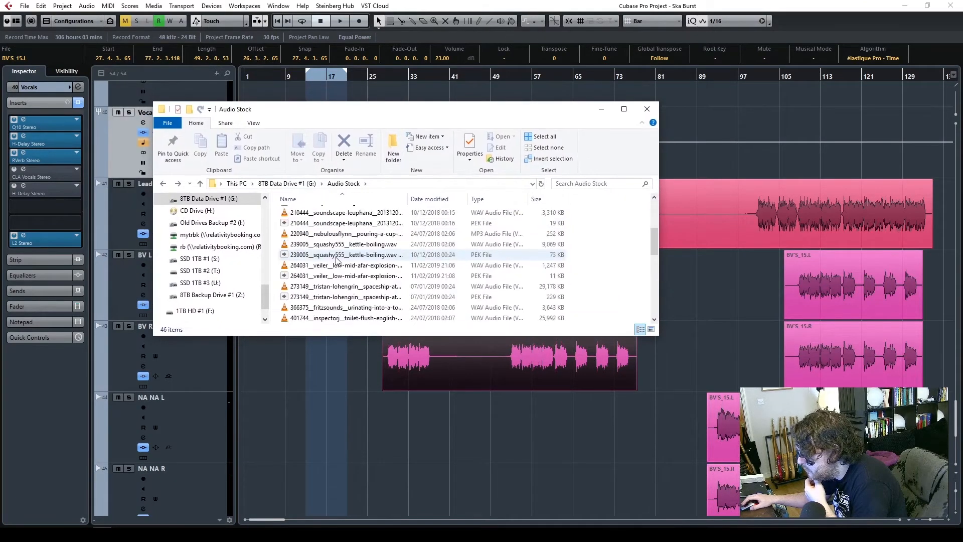
pyautogui.scroll(1, 339, 271)
pyautogui.scroll(-1, 339, 271)
pyautogui.moveTo(382, 112); pyautogui.dragTo(962, 283)
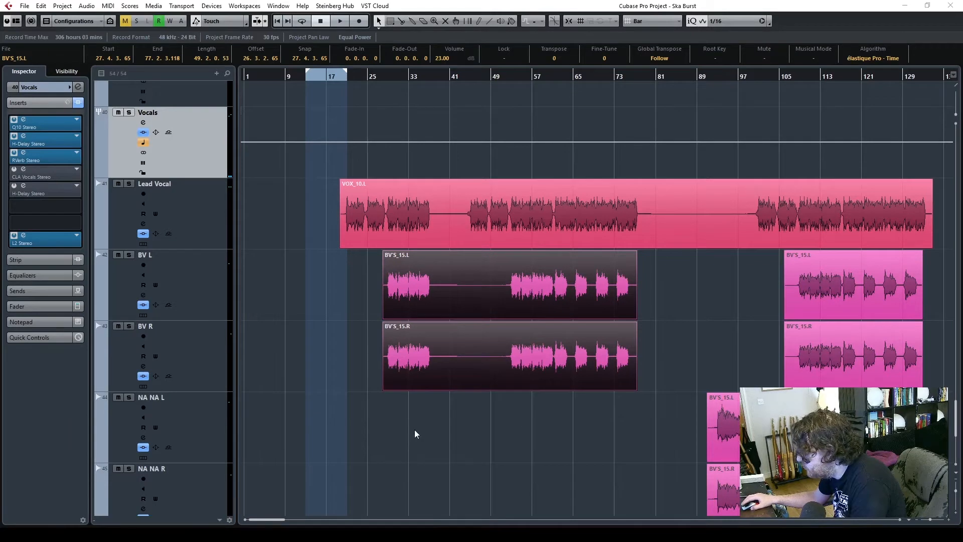
pyautogui.scroll(-5, 411, 440)
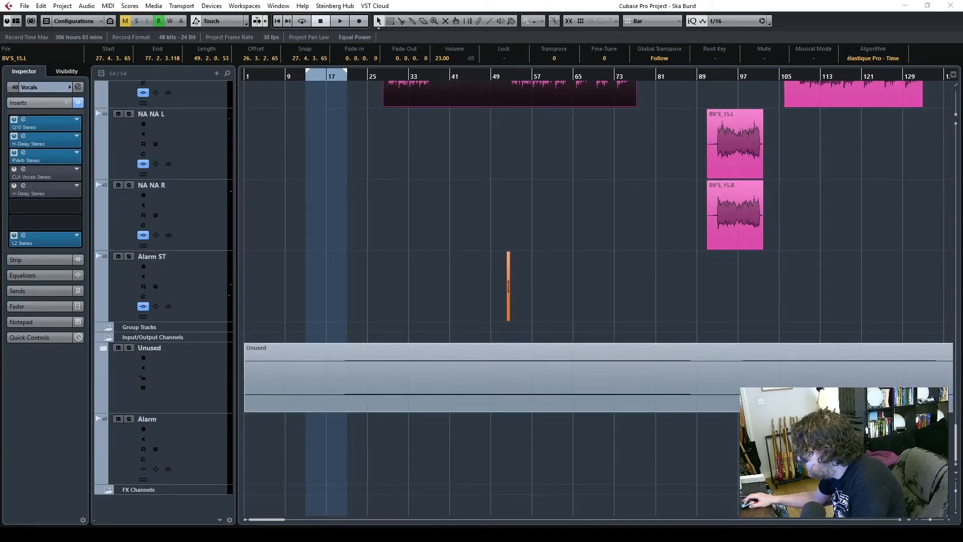
pyautogui.moveTo(288, 494)
pyautogui.mouseDown()
pyautogui.moveTo(264, 508)
pyautogui.moveTo(284, 507)
pyautogui.mouseUp()
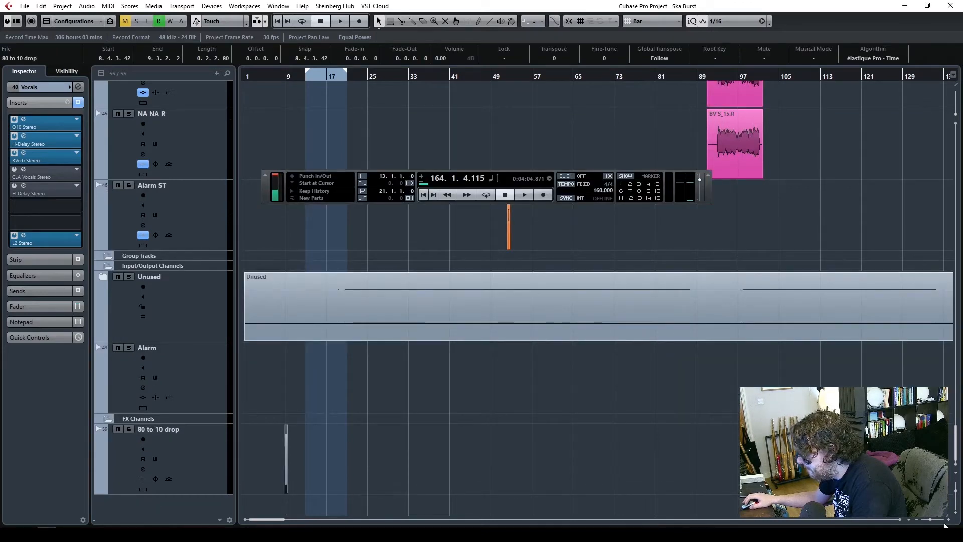
# - Solo the 80 to 10 drop track and audition the sample from just before bar 9
pyautogui.click(948, 520)
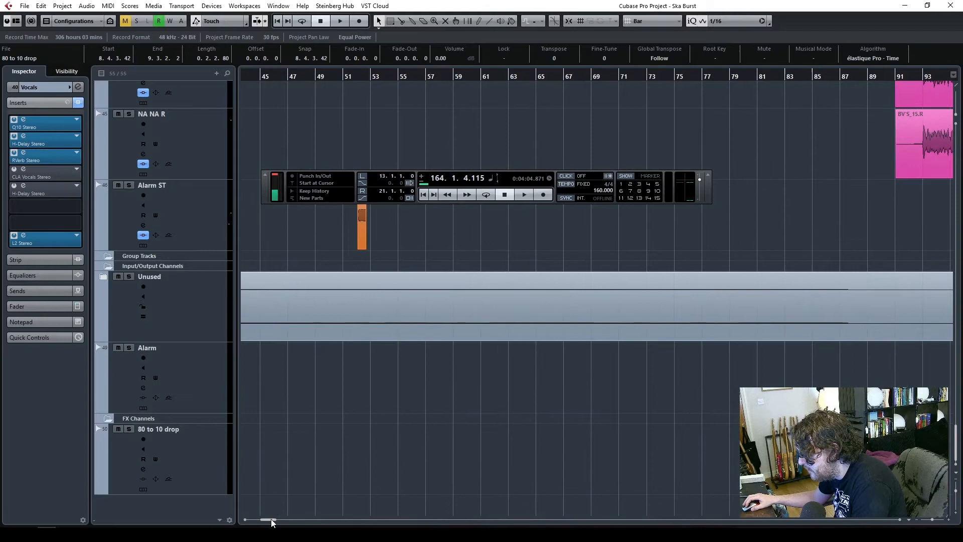
pyautogui.moveTo(271, 524); pyautogui.dragTo(255, 526)
pyautogui.click(350, 78)
pyautogui.click(129, 428)
pyautogui.press('space')
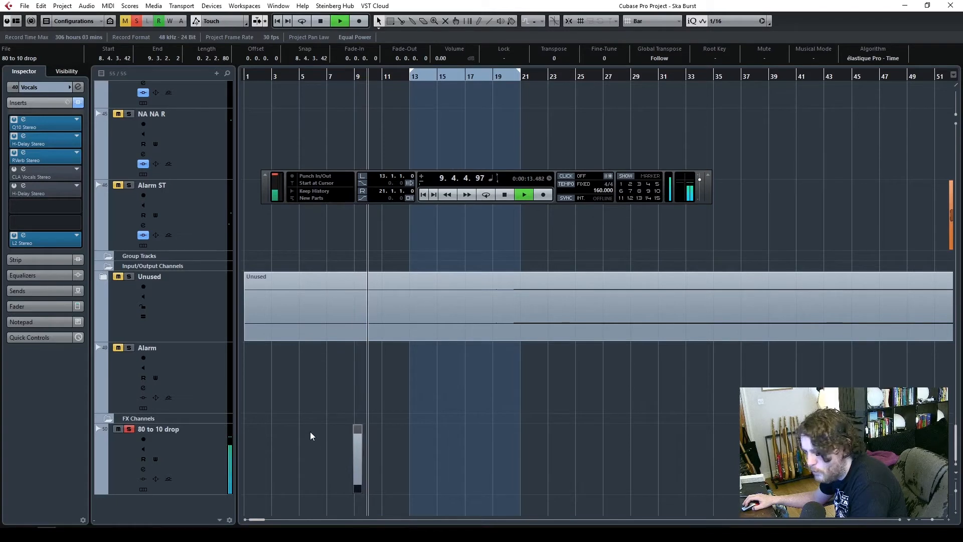
pyautogui.press('space')
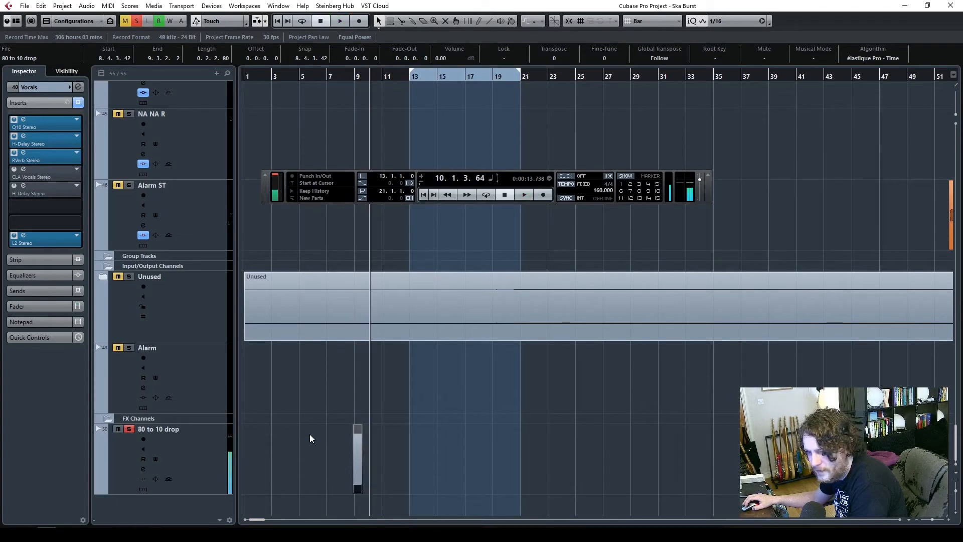
# - Lower the 80 to 10 drop track's fader to -8.21 dB and replay the soloed sample
pyautogui.click(948, 520)
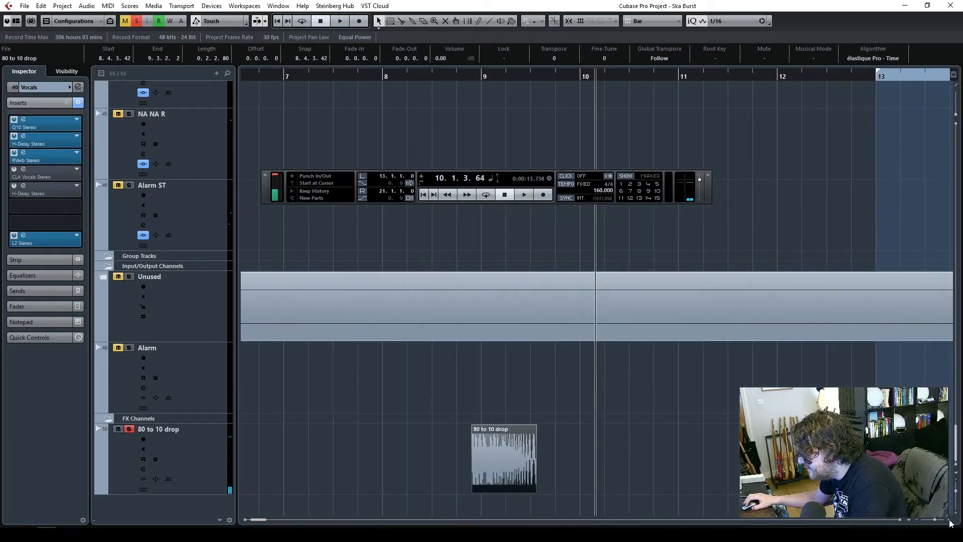
pyautogui.click(948, 520)
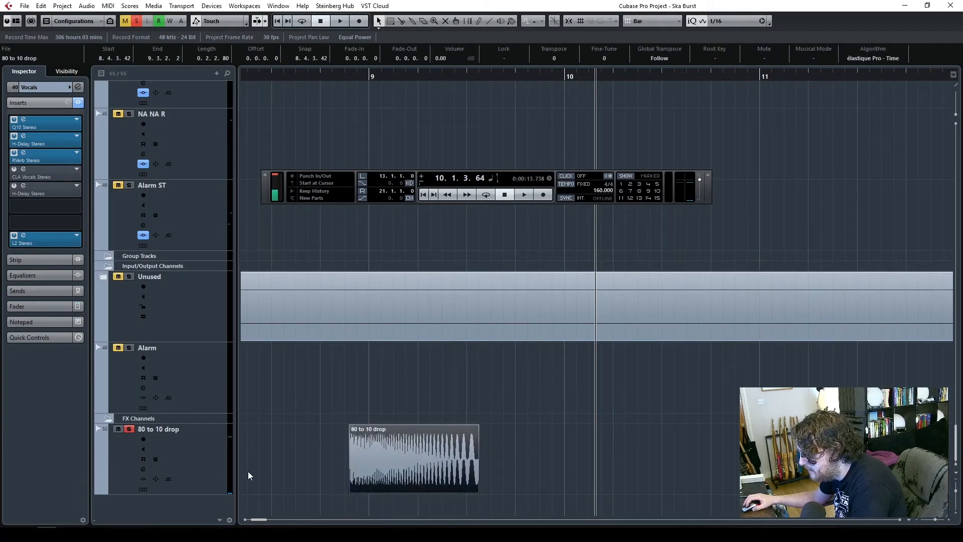
pyautogui.click(173, 434)
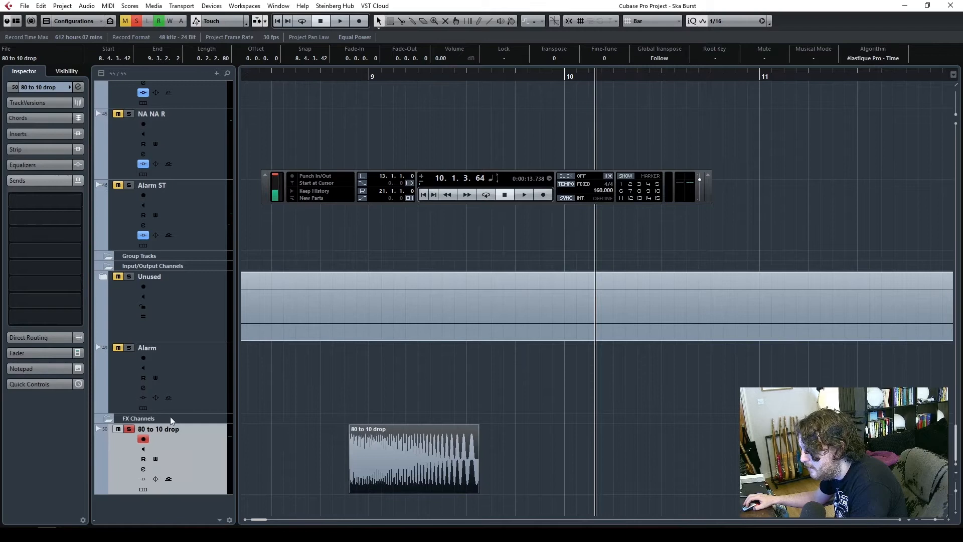
pyautogui.click(35, 353)
pyautogui.moveTo(34, 296); pyautogui.dragTo(34, 306)
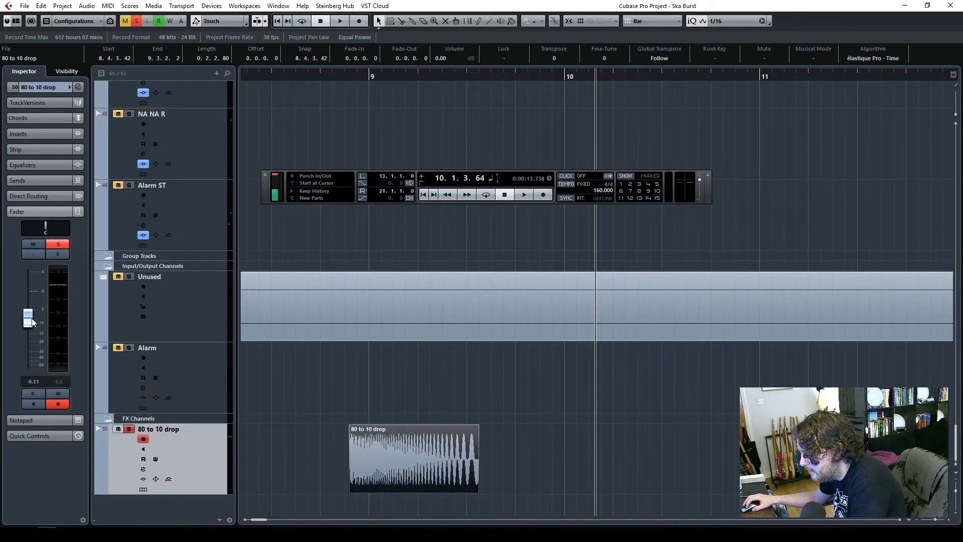
pyautogui.doubleClick(279, 76)
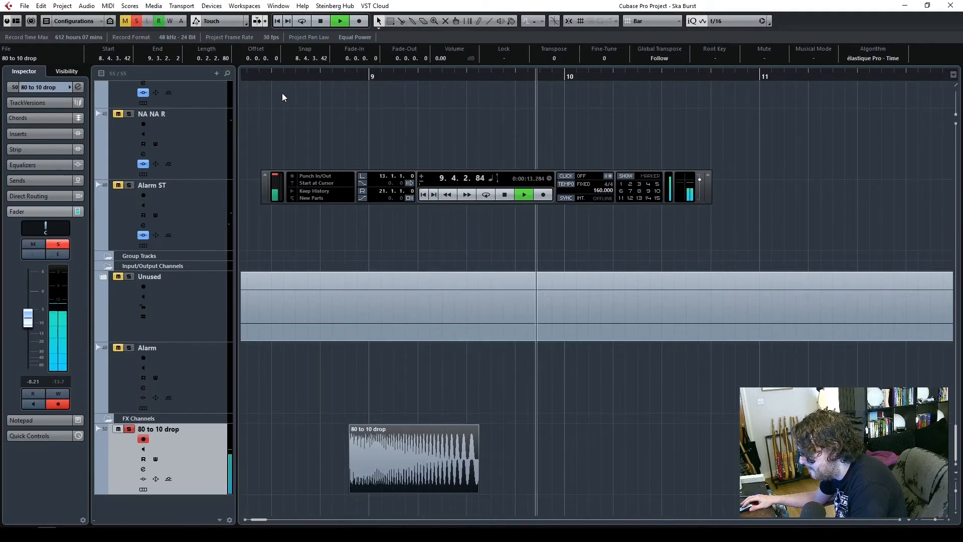
pyautogui.press('space')
# - Add a short fade-out to the end of the 80 to 10 drop clip and audition it
pyautogui.click(452, 441)
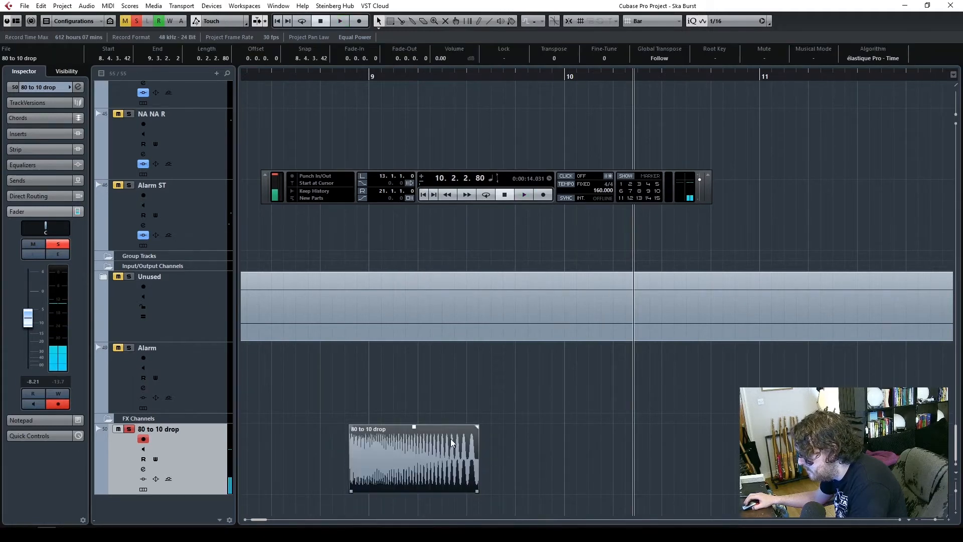
pyautogui.doubleClick(310, 76)
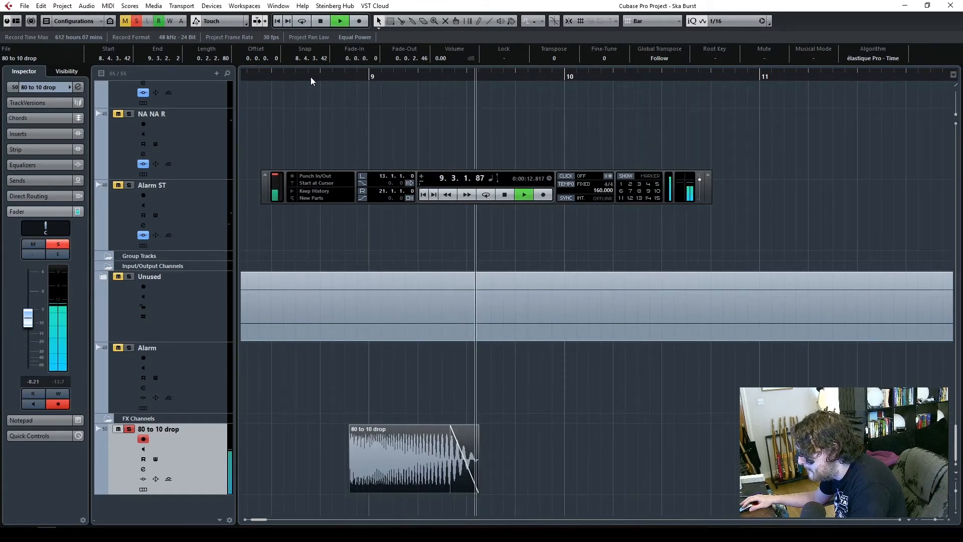
pyautogui.press('space')
pyautogui.click(295, 468)
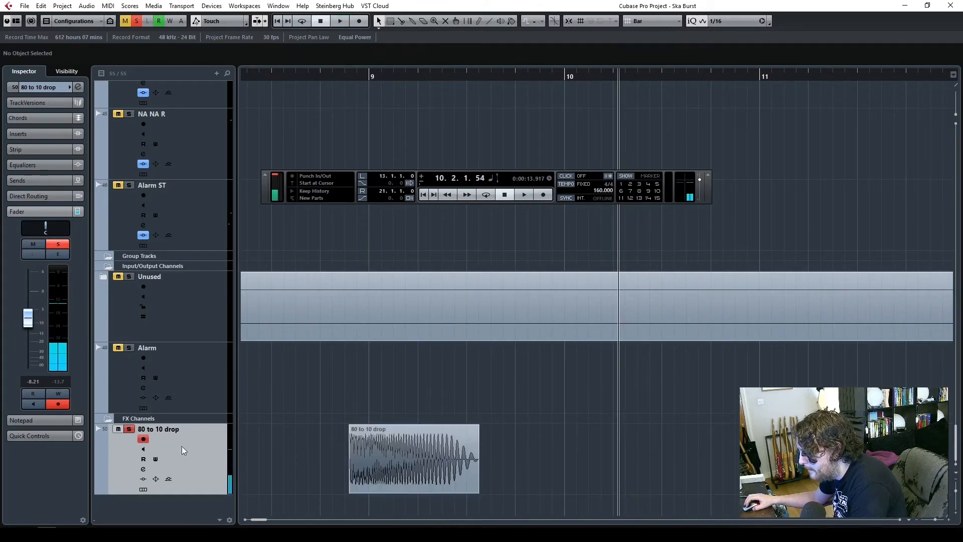
# - Move the 80 to 10 drop track between MIDI 01 and MODO DRUM 01, clear the solo and play the full mix
pyautogui.moveTo(186, 109); pyautogui.dragTo(198, 332)
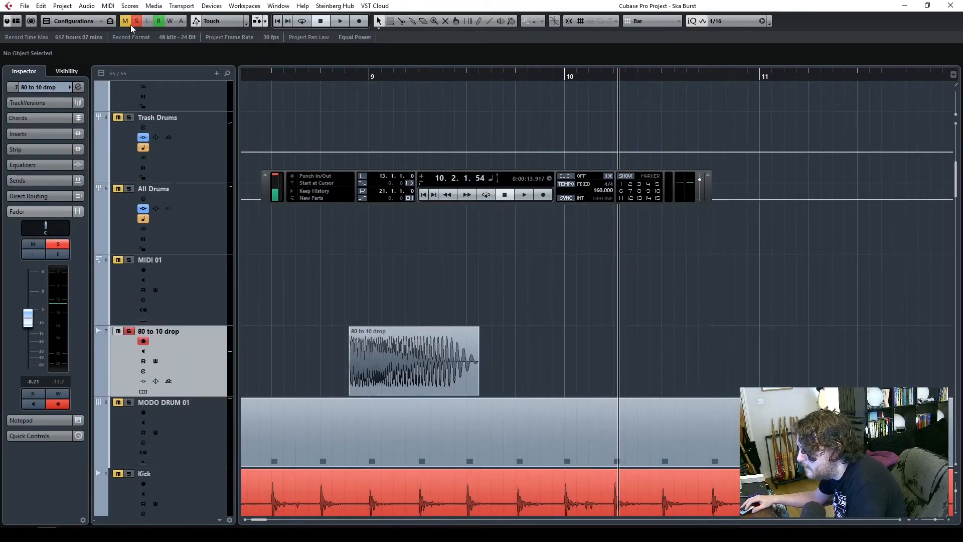
pyautogui.moveTo(935, 519); pyautogui.dragTo(934, 520)
pyautogui.press('space')
pyautogui.scroll(-4, 763, 343)
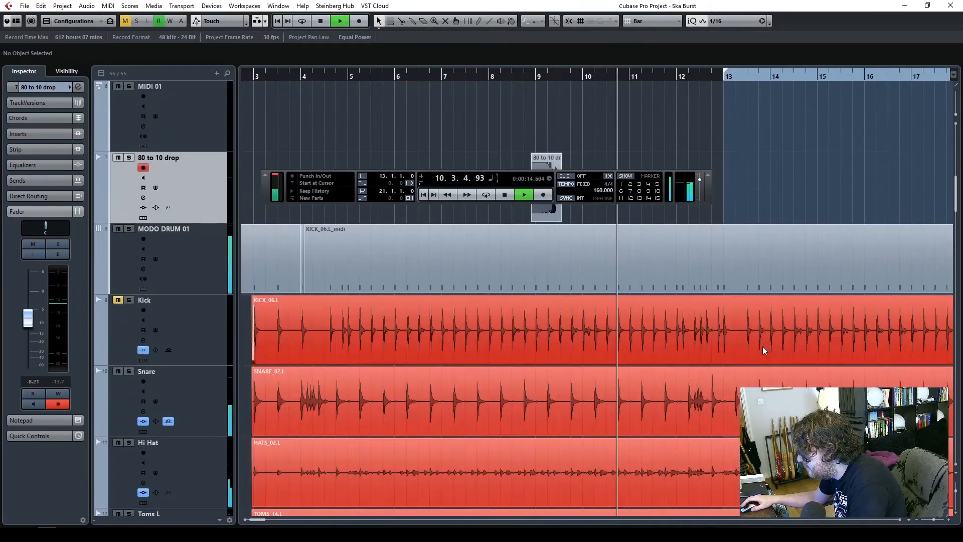
pyautogui.scroll(2, 763, 348)
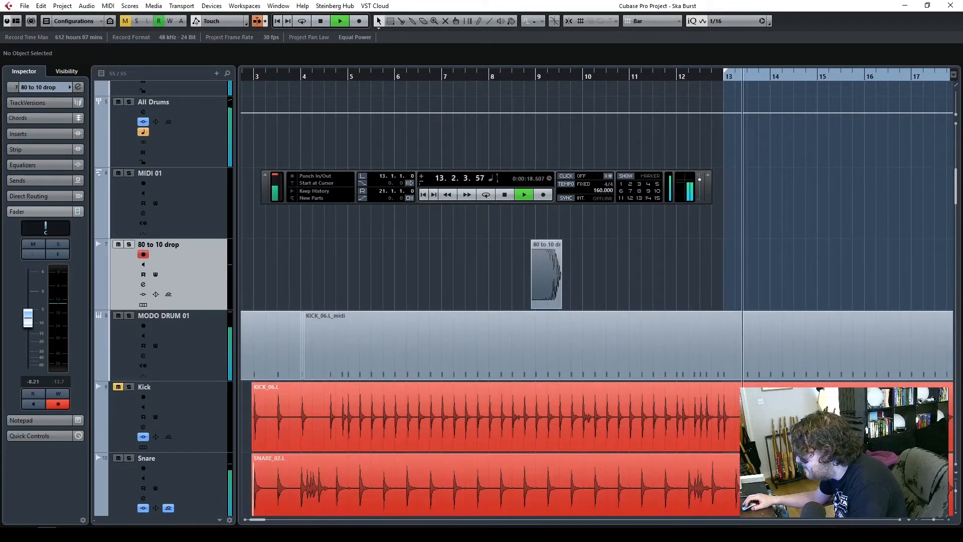
# - Move the 80 to 10 drop clip to the start of bar 21 during playback, and stop after hearing it
pyautogui.click(901, 520)
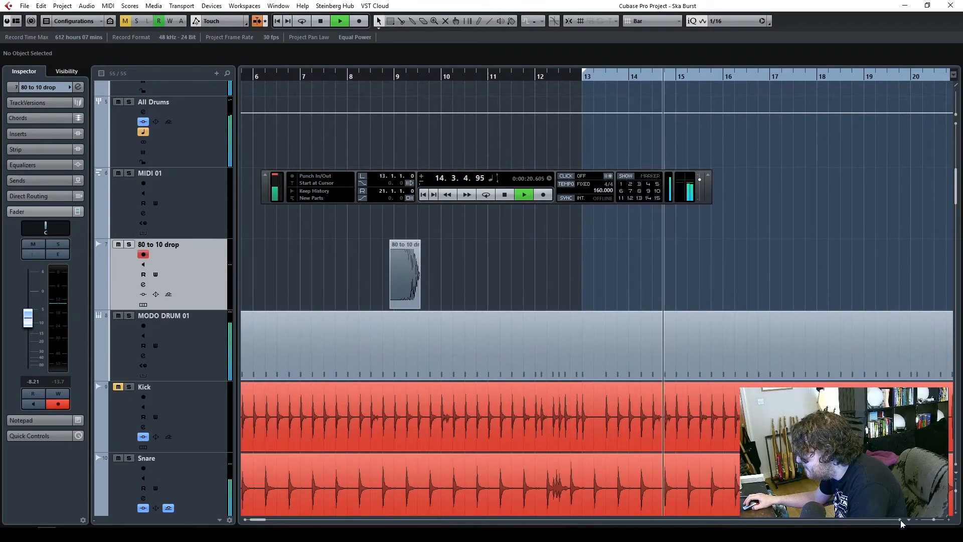
pyautogui.click(901, 520)
pyautogui.moveTo(260, 273); pyautogui.dragTo(913, 282)
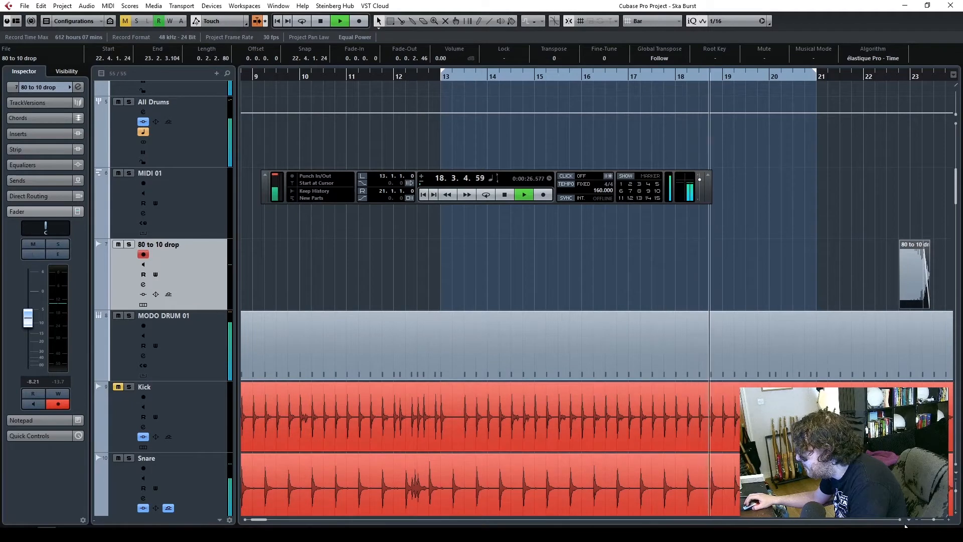
pyautogui.moveTo(911, 273); pyautogui.dragTo(841, 279)
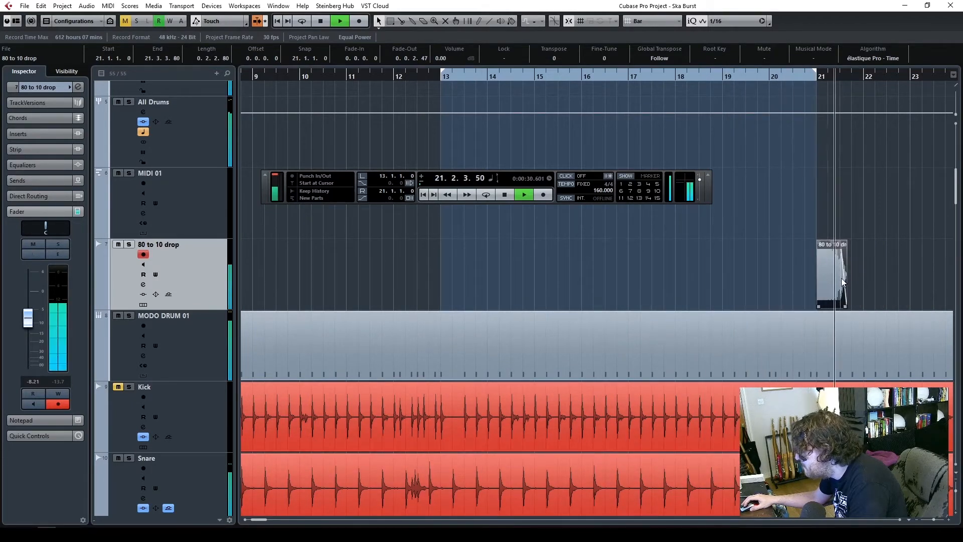
pyautogui.press('space')
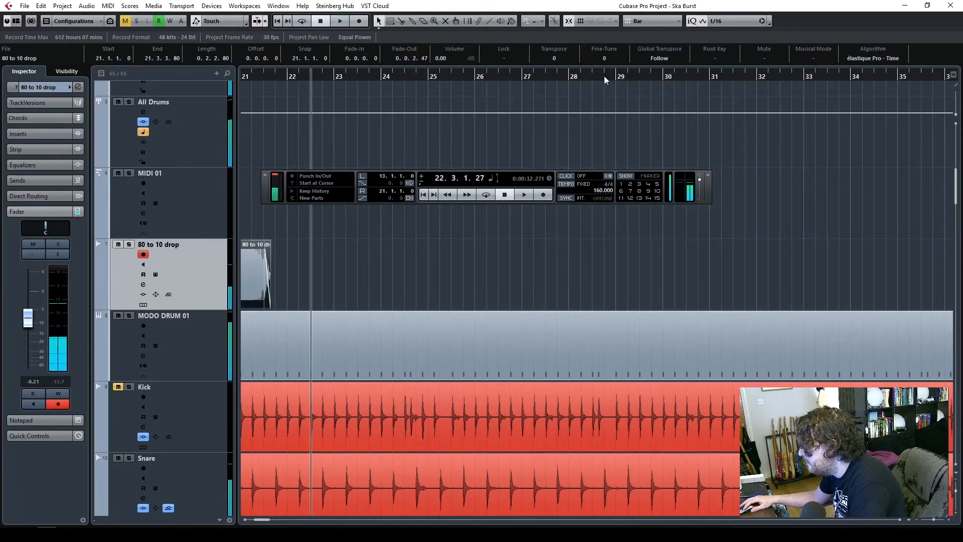
# - Lower the 80 to 10 drop fader to -23.3 dB and replay the mix from bar 18 to check its level
pyautogui.moveTo(262, 523); pyautogui.dragTo(259, 522)
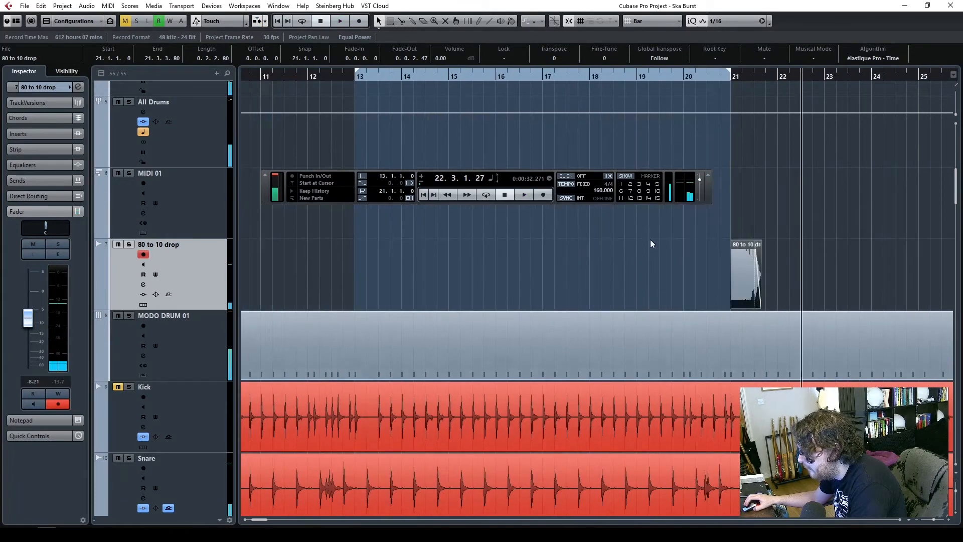
pyautogui.click(575, 76)
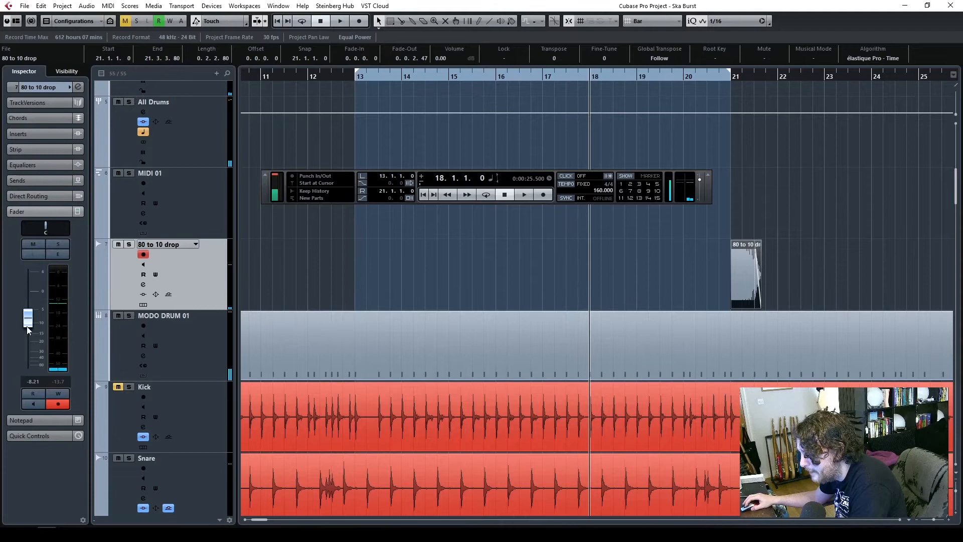
pyautogui.moveTo(27, 354); pyautogui.dragTo(36, 346)
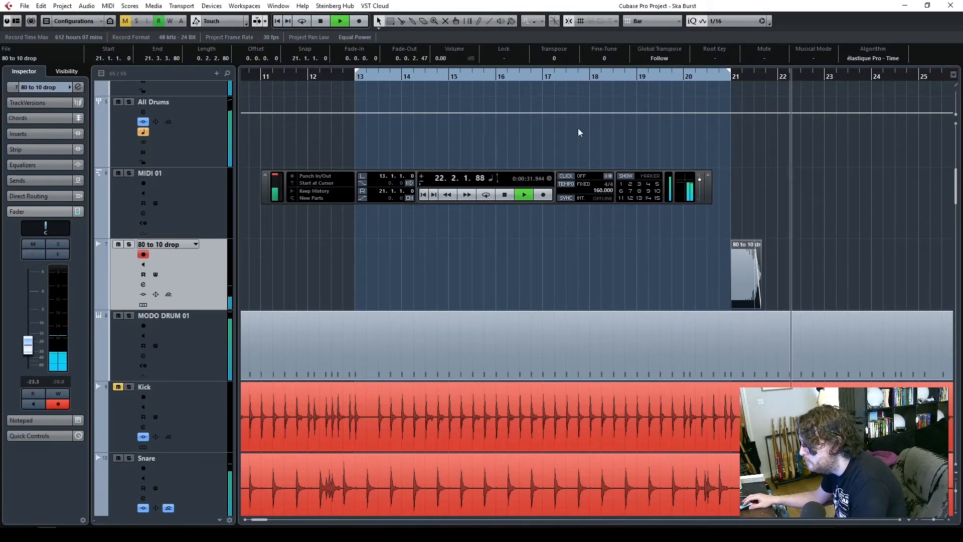
# - Replay the mix into the bar 21 drop and raise the 80 to 10 drop fader to -18.3 dB, then to -13.9 dB
pyautogui.click(550, 76)
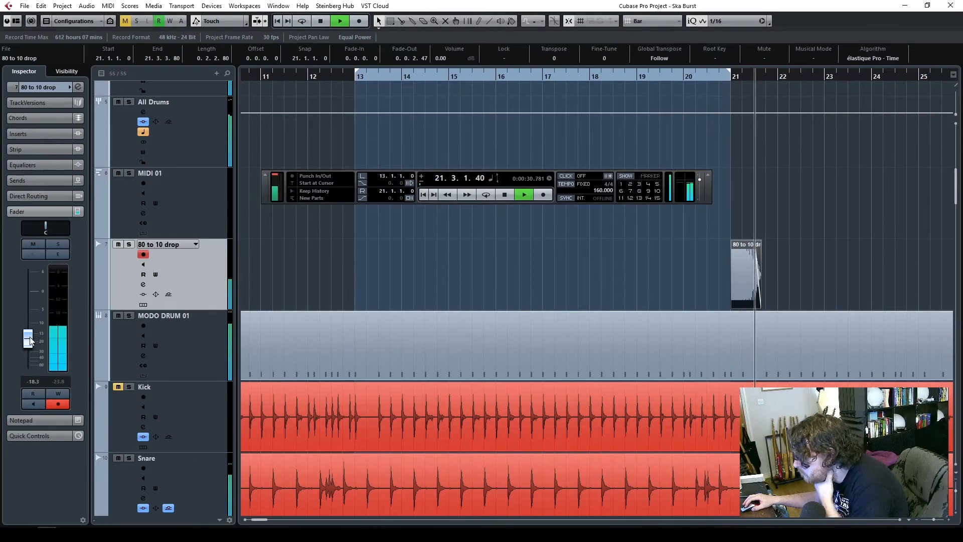
pyautogui.press('space')
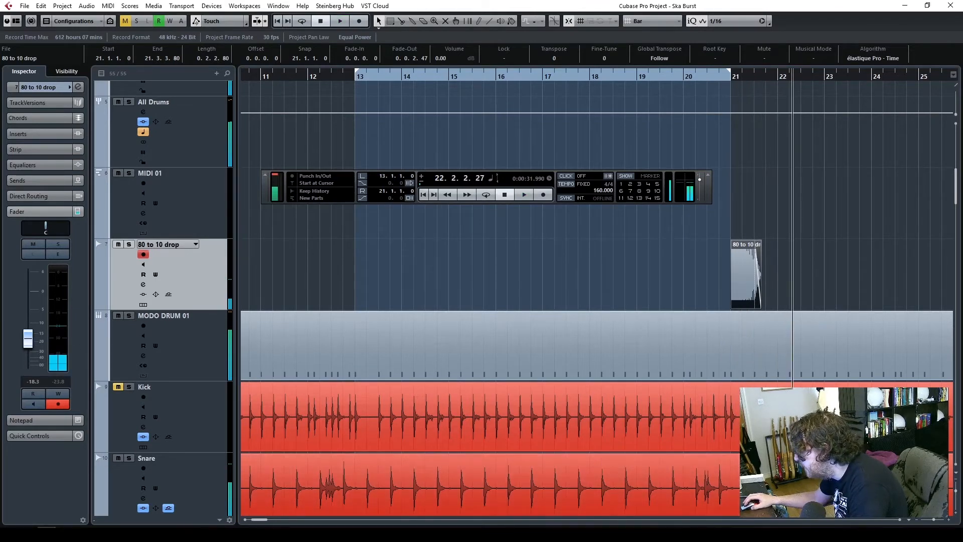
pyautogui.click(948, 520)
pyautogui.click(948, 519)
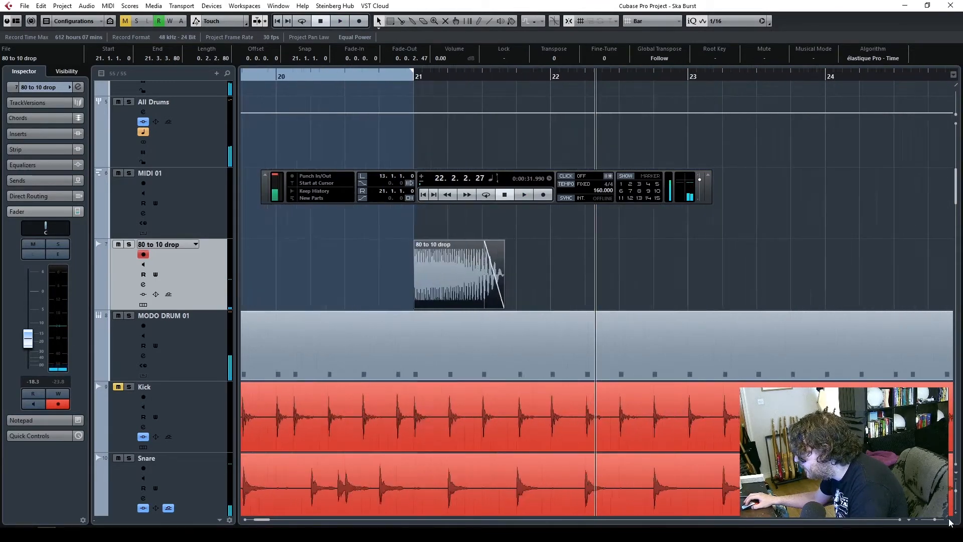
pyautogui.click(948, 520)
pyautogui.click(936, 520)
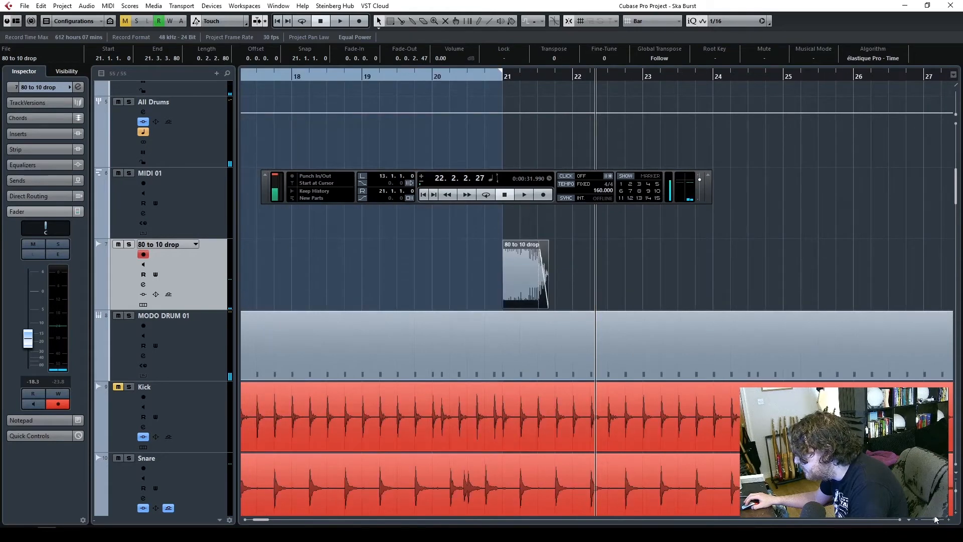
pyautogui.click(562, 286)
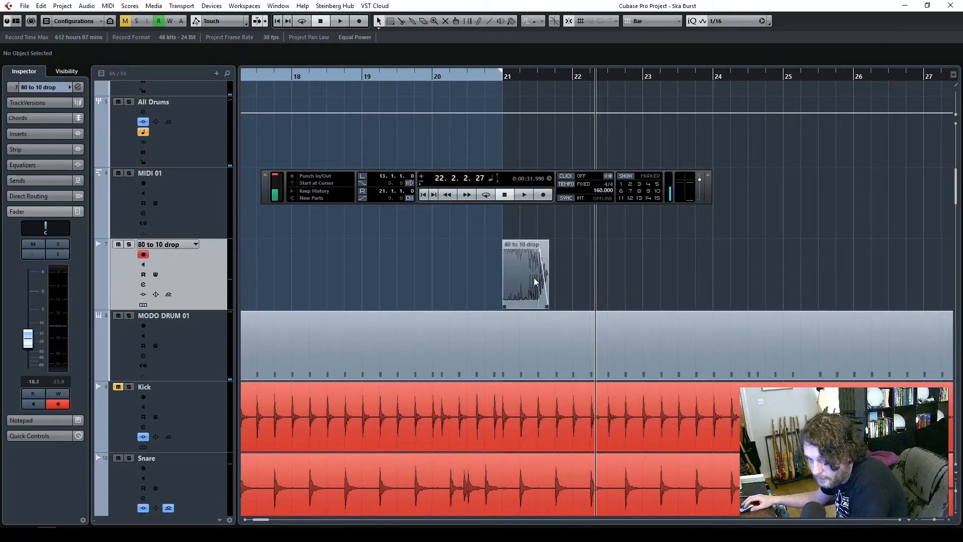
pyautogui.moveTo(267, 75); pyautogui.dragTo(240, 92)
pyautogui.press('space')
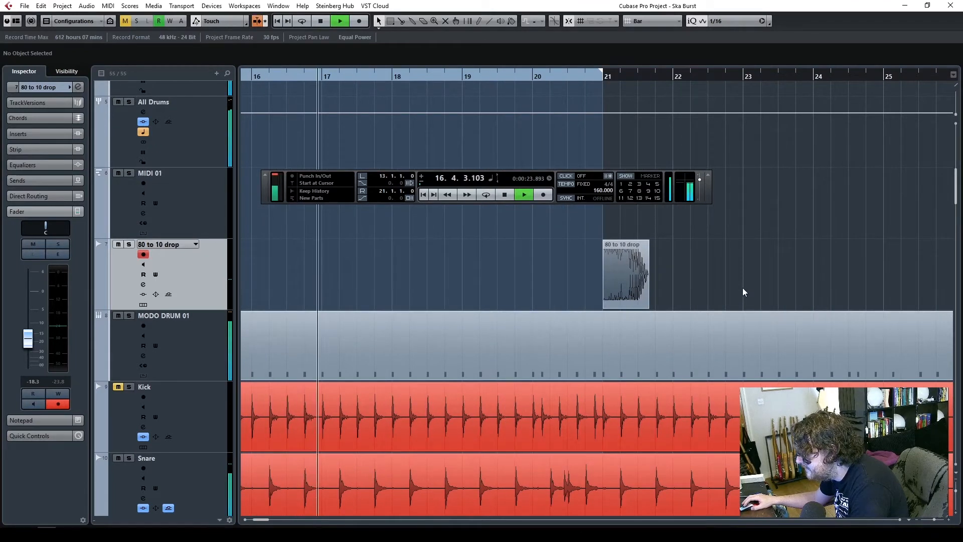
pyautogui.click(616, 280)
pyautogui.moveTo(28, 339); pyautogui.dragTo(29, 333)
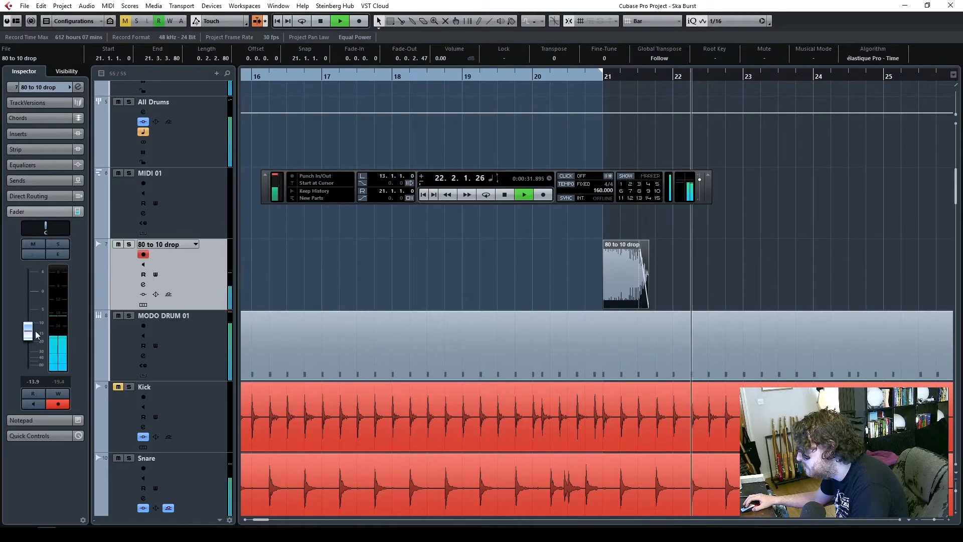
pyautogui.press('space')
# - Select the 80 to 10 drop clip and mute its track
pyautogui.click(569, 281)
pyautogui.click(615, 268)
pyautogui.click(119, 245)
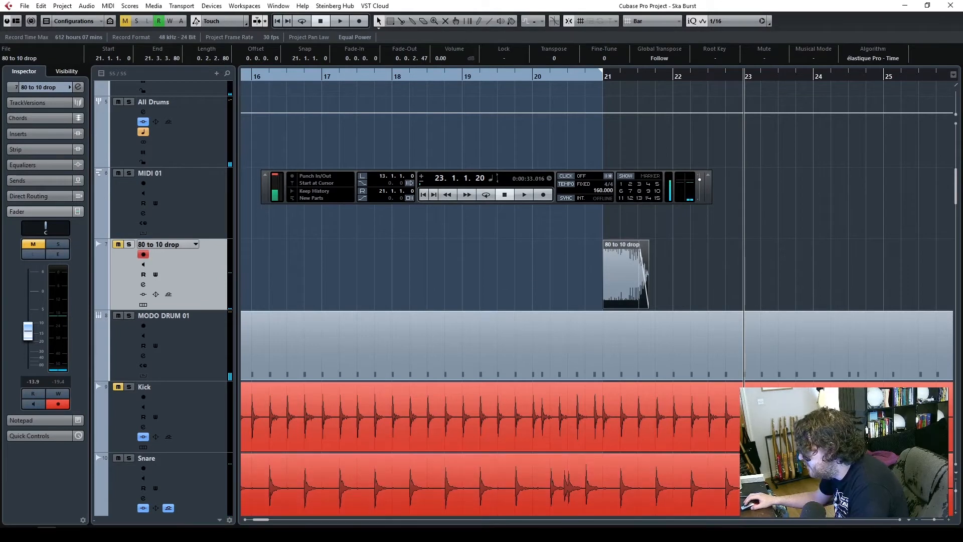
# - Import the Rev Cymbal sample at bar 23 onto a new audio track at the end of the track list
pyautogui.moveTo(935, 520); pyautogui.dragTo(936, 519)
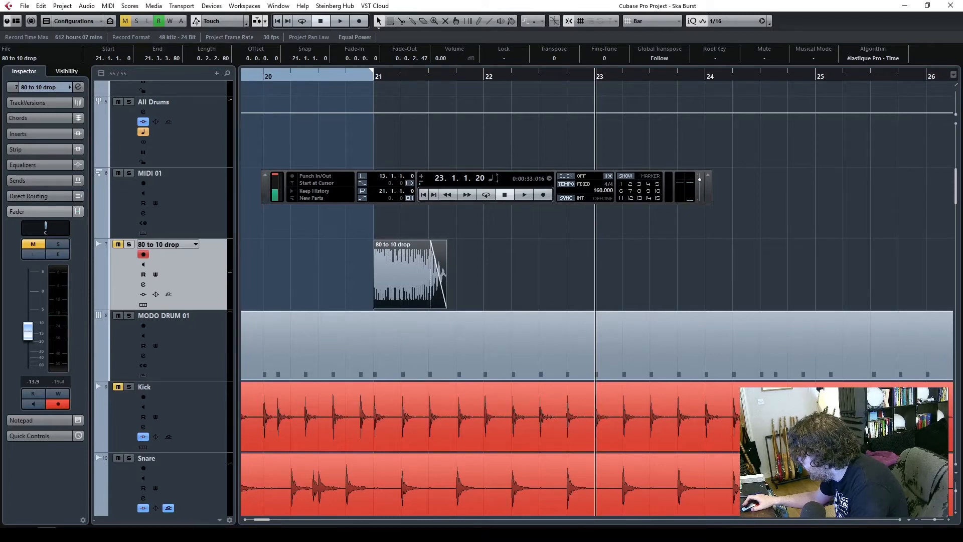
pyautogui.press('F2')
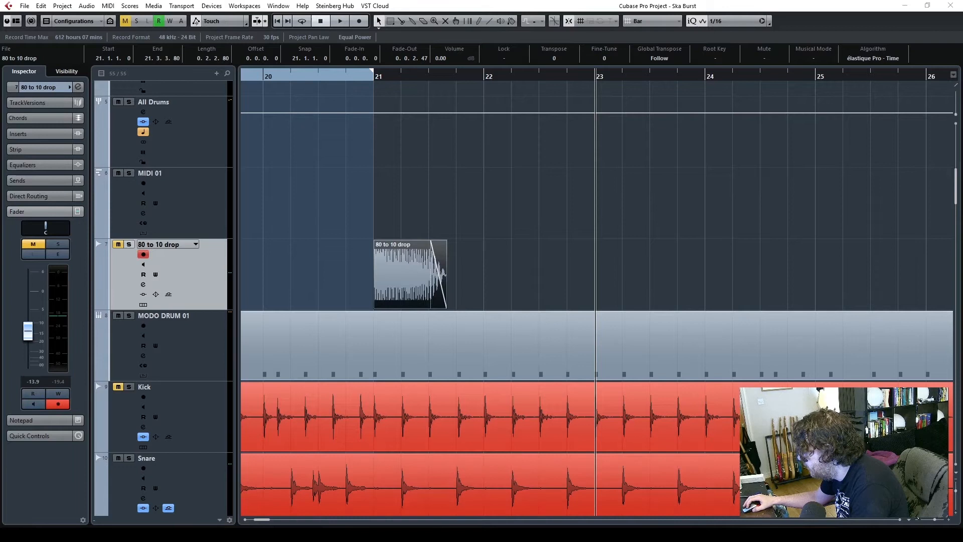
pyautogui.moveTo(935, 520); pyautogui.dragTo(931, 522)
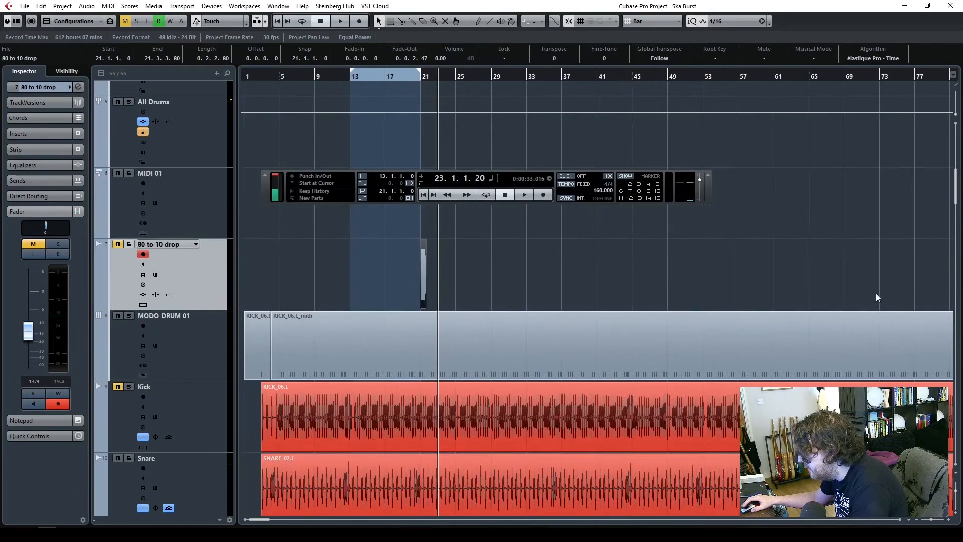
pyautogui.moveTo(956, 192); pyautogui.dragTo(460, 455)
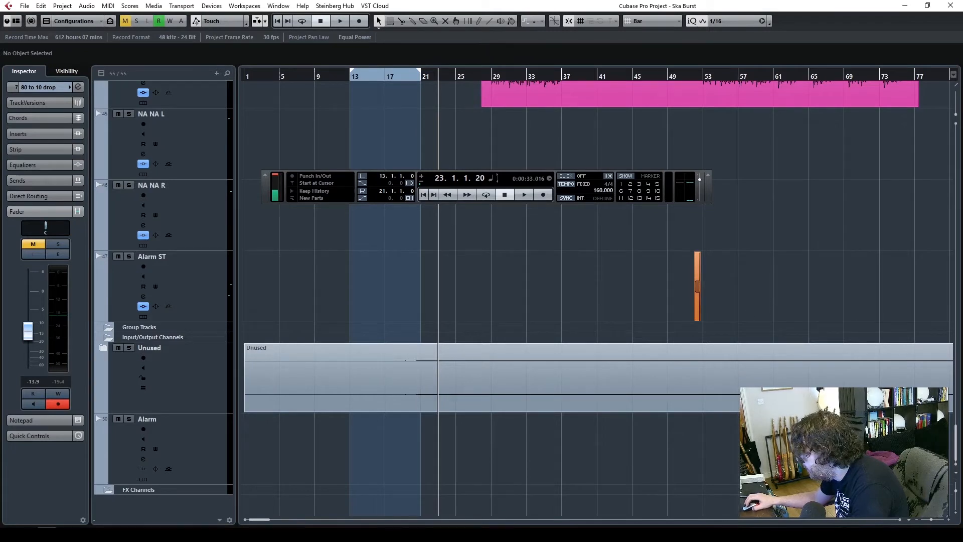
pyautogui.moveTo(962, 481); pyautogui.dragTo(438, 512)
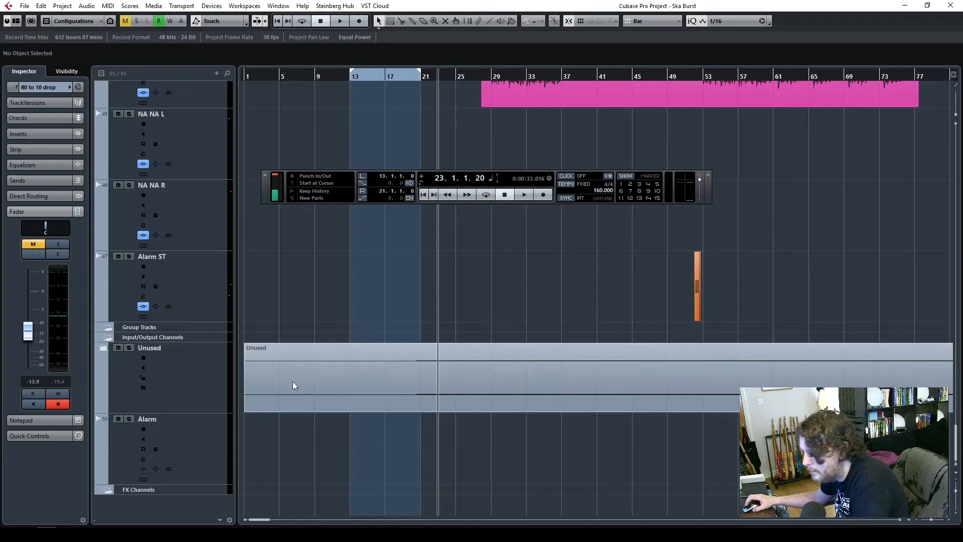
pyautogui.scroll(-1, 568, 493)
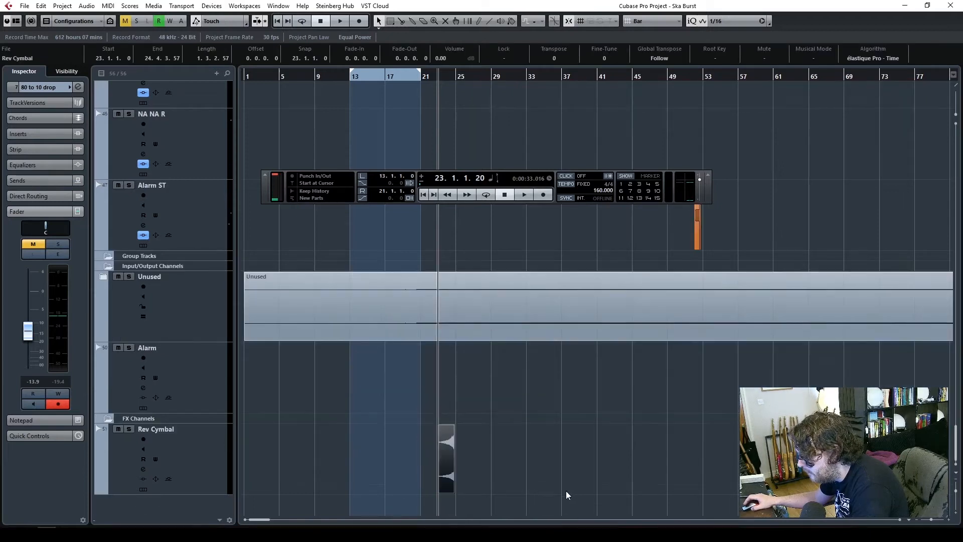
# - Solo the Rev Cymbal track and audition its clip from bar 23
pyautogui.click(129, 430)
pyautogui.press('space')
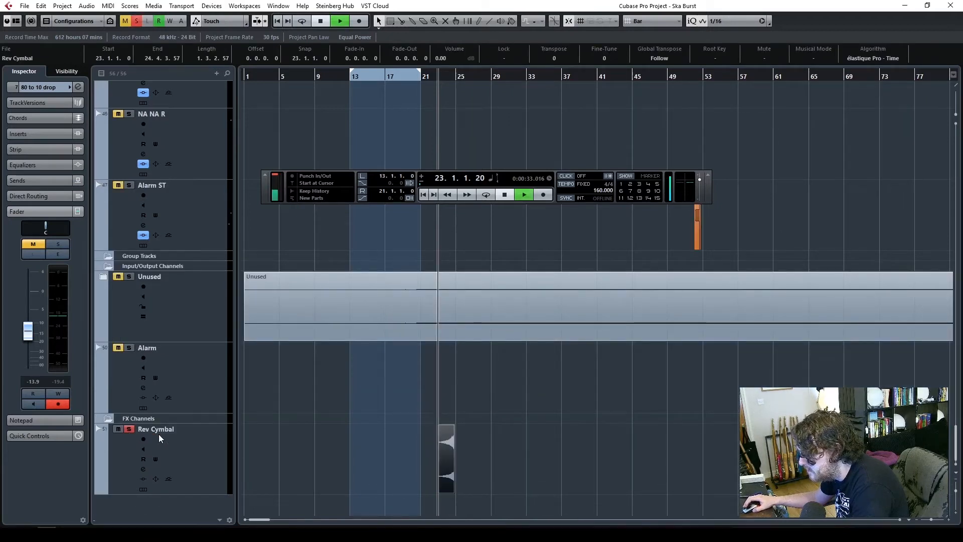
pyautogui.press('space')
# - Move the Rev Cymbal track up the track list between 80 to 10 drop and MODO DRUM 01
pyautogui.click(948, 520)
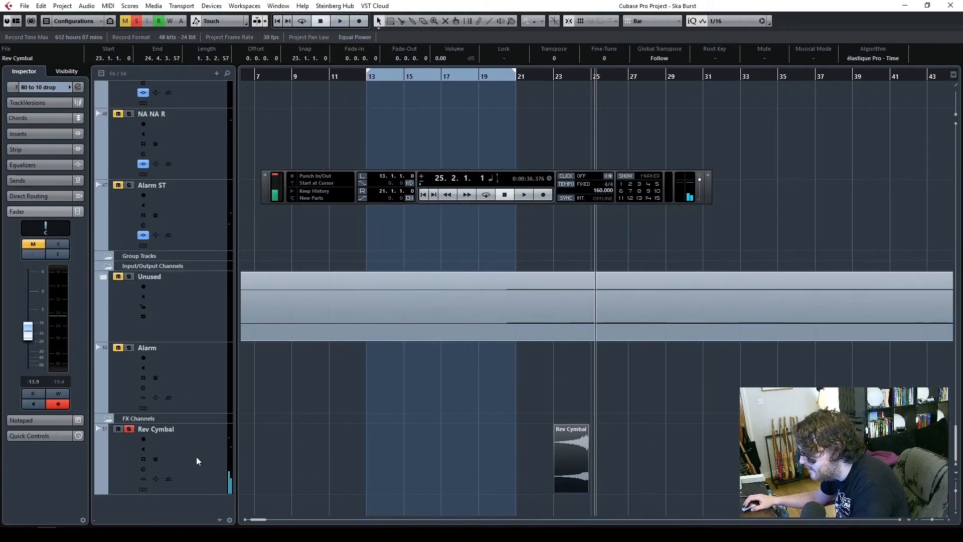
pyautogui.click(197, 461)
pyautogui.scroll(4, 182, 84)
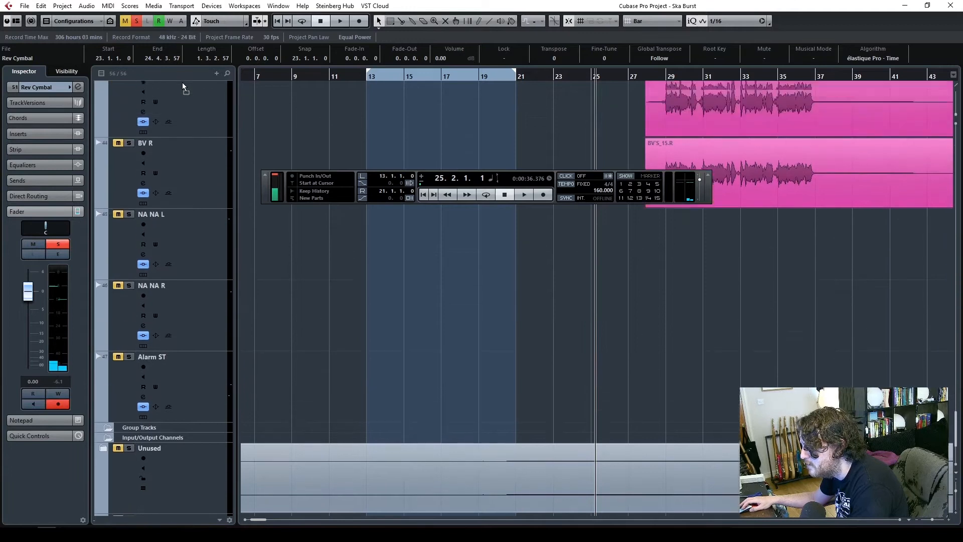
pyautogui.scroll(8, 182, 83)
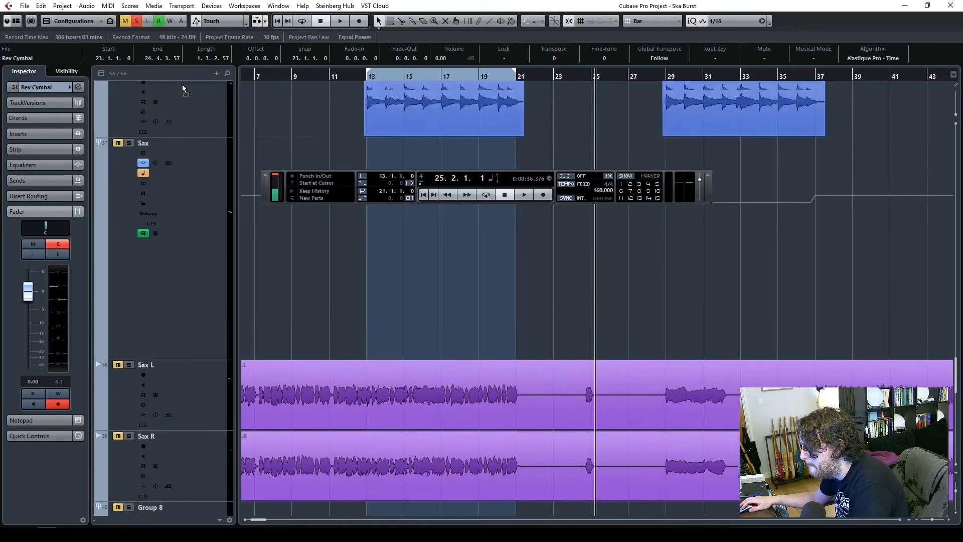
pyautogui.scroll(12, 182, 88)
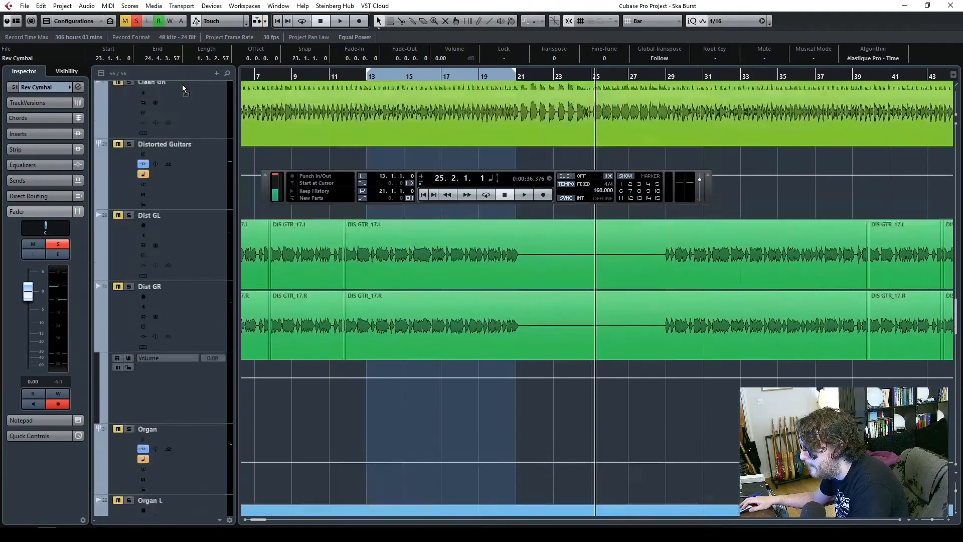
pyautogui.scroll(12, 182, 84)
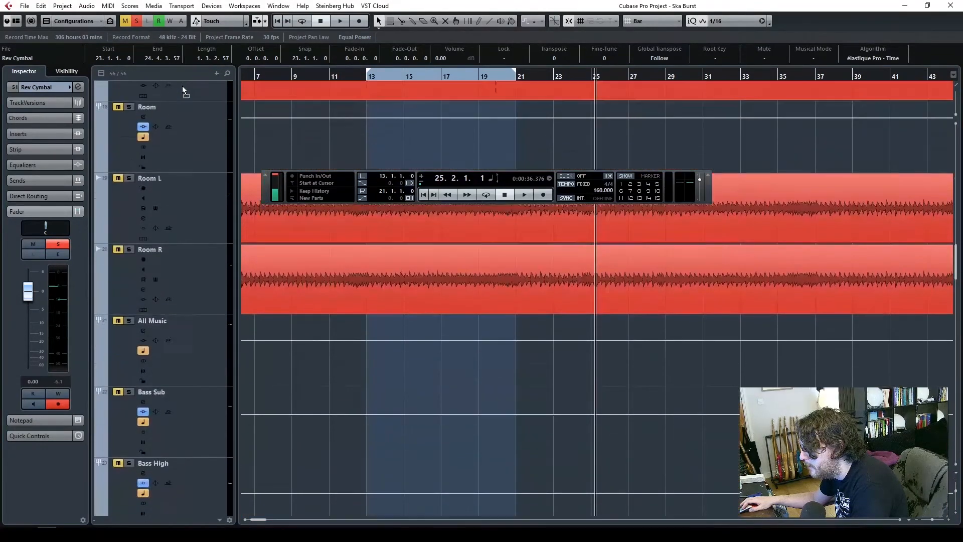
pyautogui.scroll(12, 182, 84)
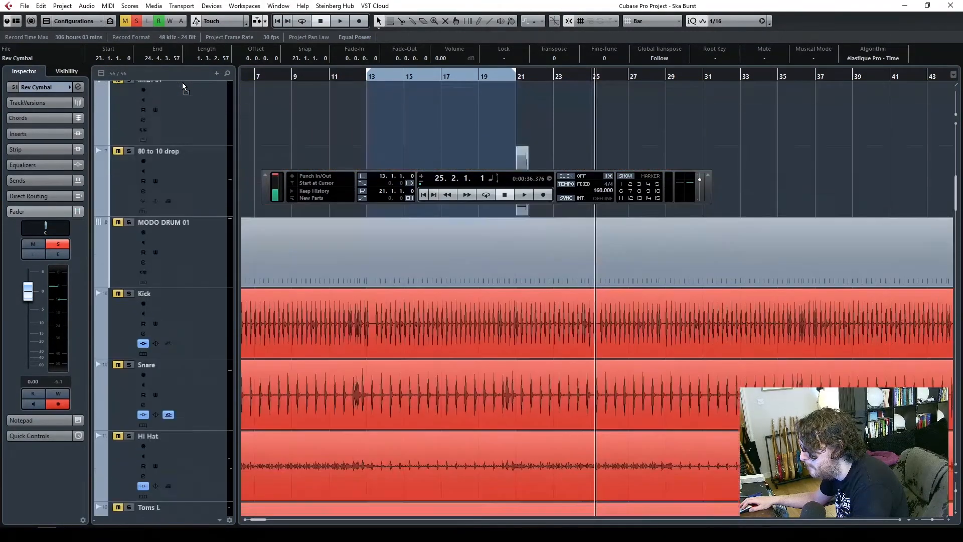
pyautogui.moveTo(182, 83); pyautogui.dragTo(189, 305)
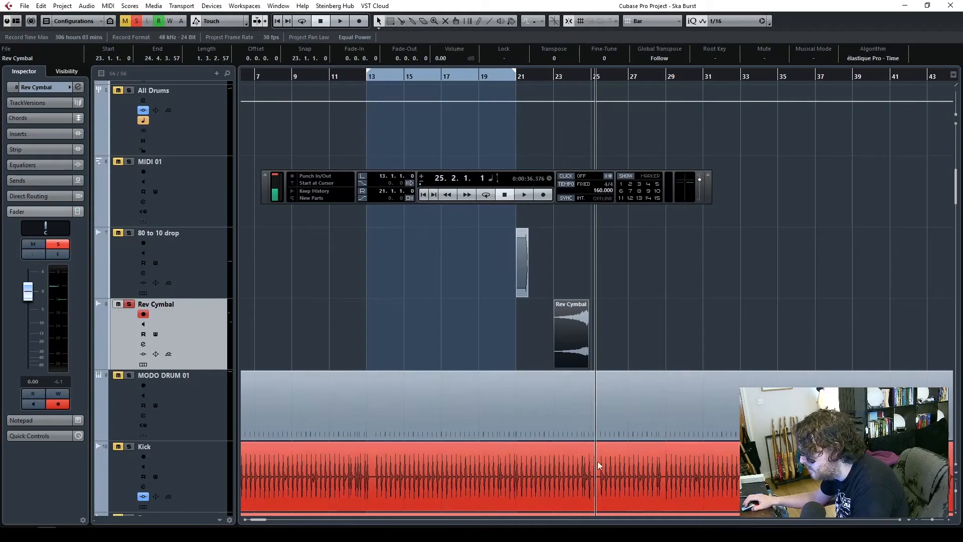
# - Reduce the height of all tracks and move the Rev Cymbal clip to the start of bar 27
pyautogui.click(956, 485)
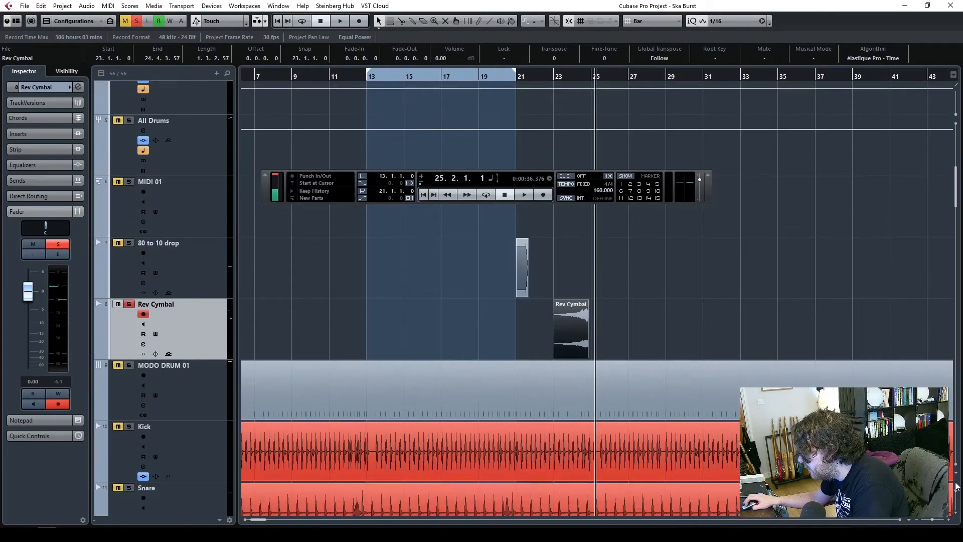
pyautogui.click(956, 485)
pyautogui.click(956, 486)
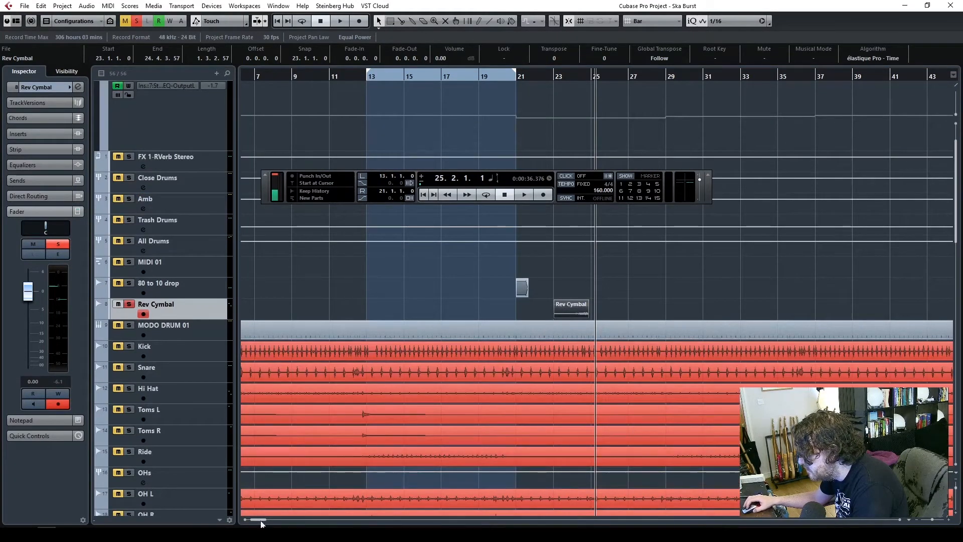
pyautogui.moveTo(255, 519); pyautogui.dragTo(259, 518)
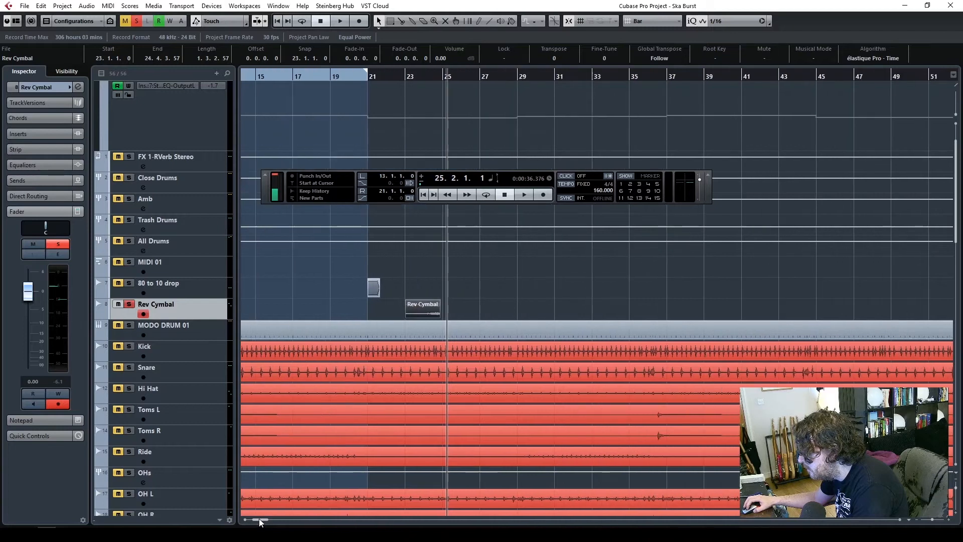
pyautogui.click(555, 302)
pyautogui.moveTo(422, 305); pyautogui.dragTo(497, 308)
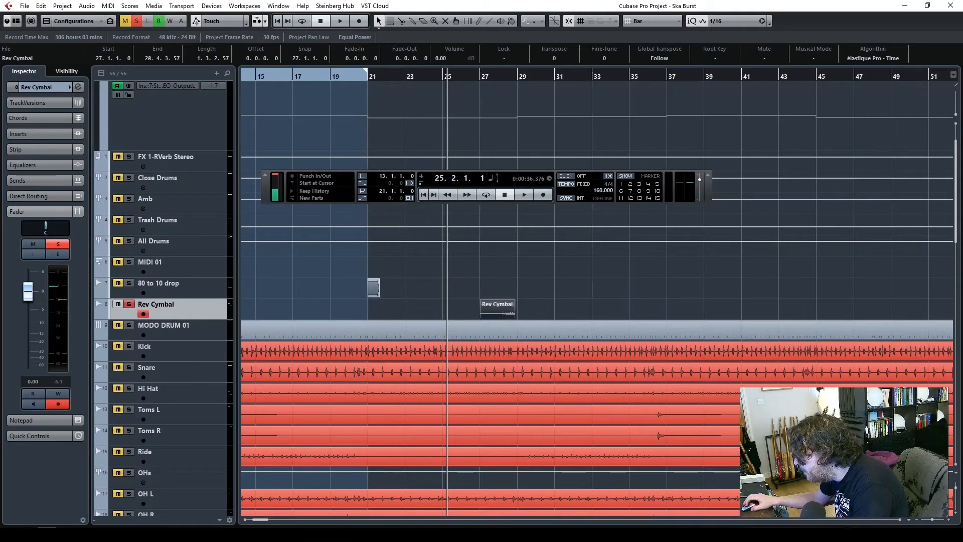
# - Trim the beginning of the Rev Cymbal clip to an offset of 0.1.3.91 and set its length to 1 bar
pyautogui.click(948, 520)
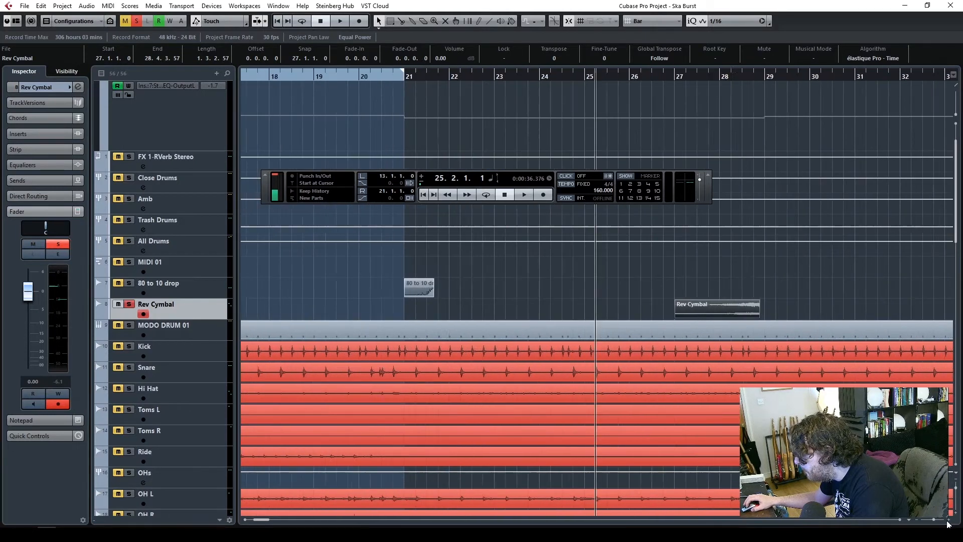
pyautogui.moveTo(717, 311); pyautogui.dragTo(748, 311)
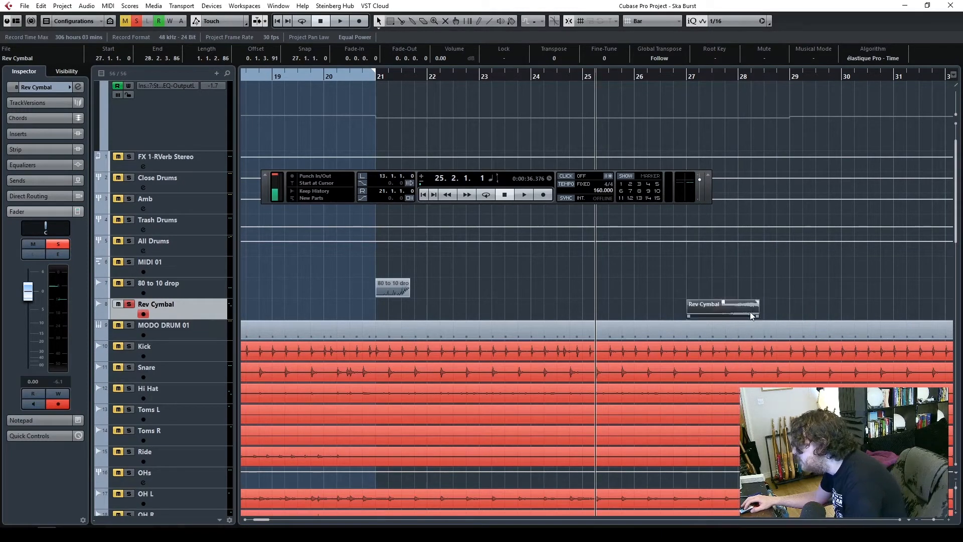
pyautogui.click(788, 75)
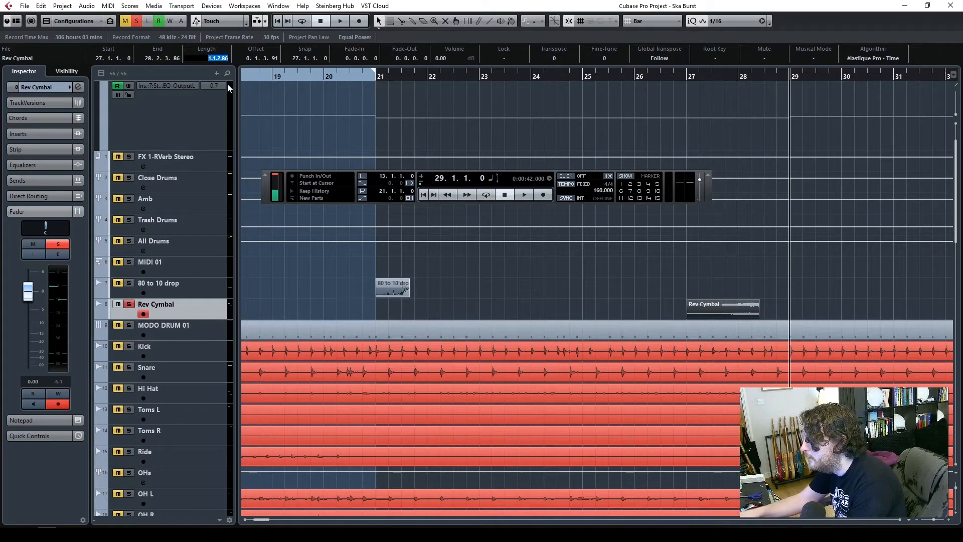
pyautogui.write('1')
pyautogui.press('Return')
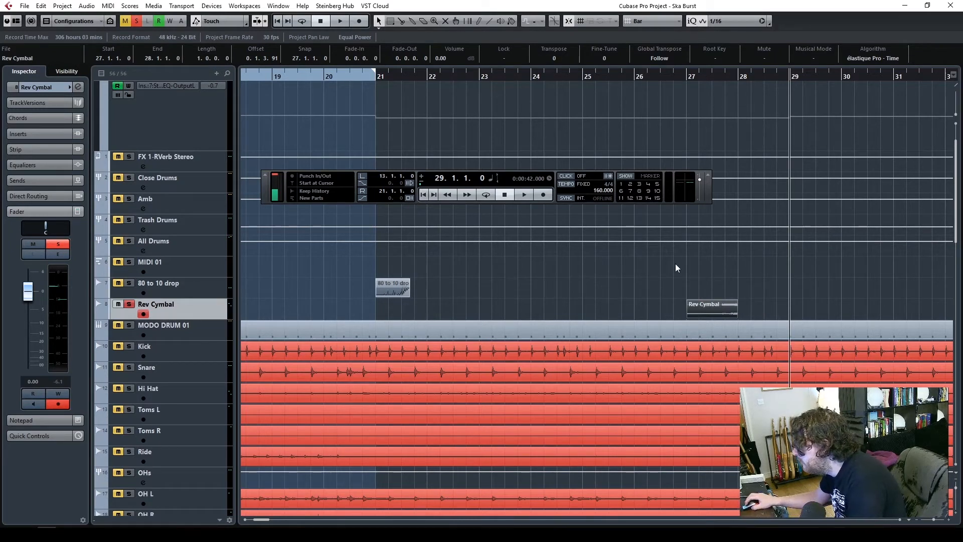
# - Move the Rev Cymbal clip to the start of bar 28 so that it ends at bar 29
pyautogui.moveTo(709, 306); pyautogui.dragTo(734, 311)
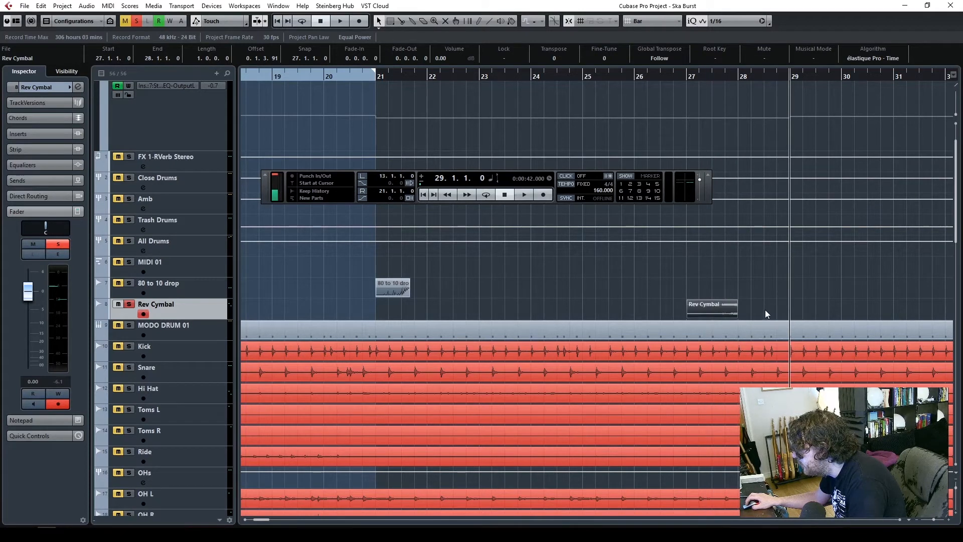
pyautogui.moveTo(711, 306); pyautogui.dragTo(768, 312)
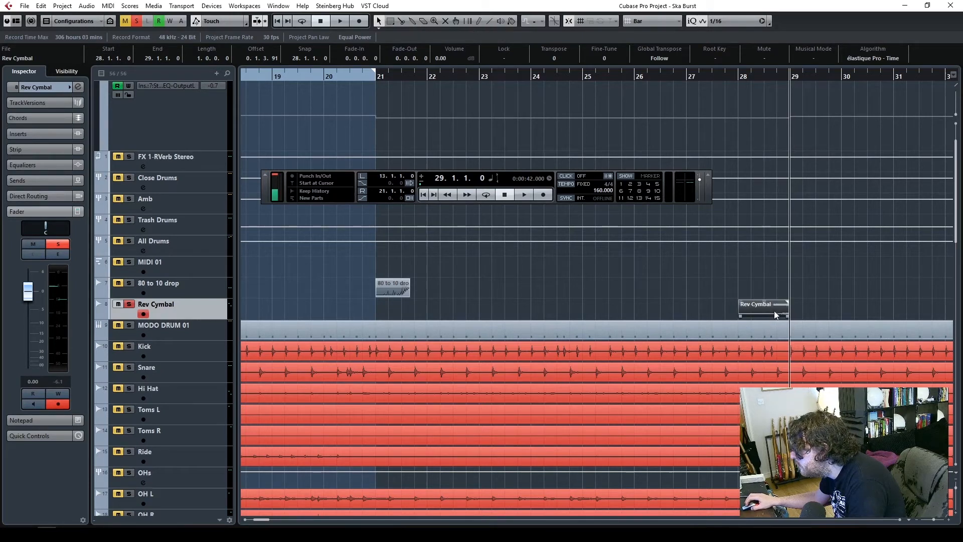
# - Enlarge the Rev Cymbal track and extend the clip's end to 29.2.3.86
pyautogui.moveTo(216, 320); pyautogui.dragTo(220, 390)
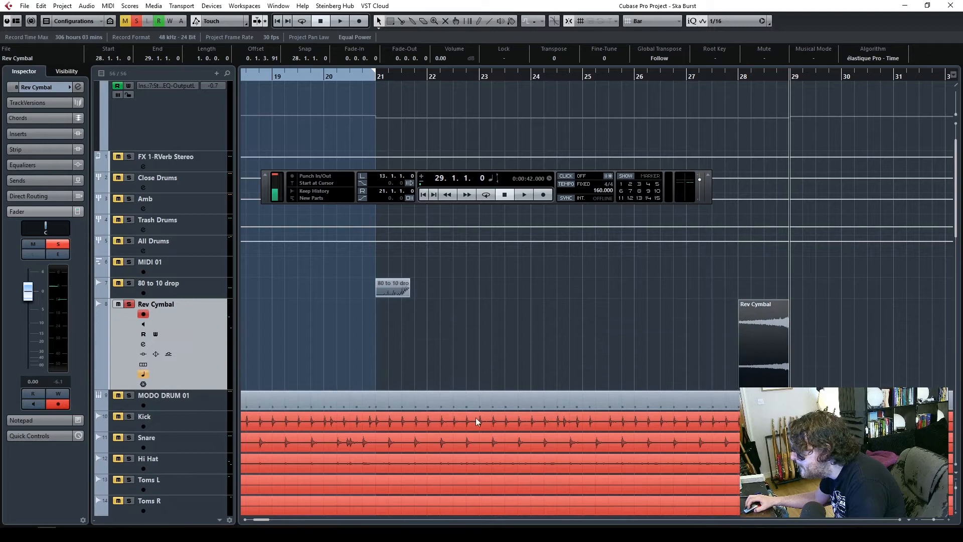
pyautogui.moveTo(769, 350); pyautogui.dragTo(761, 350)
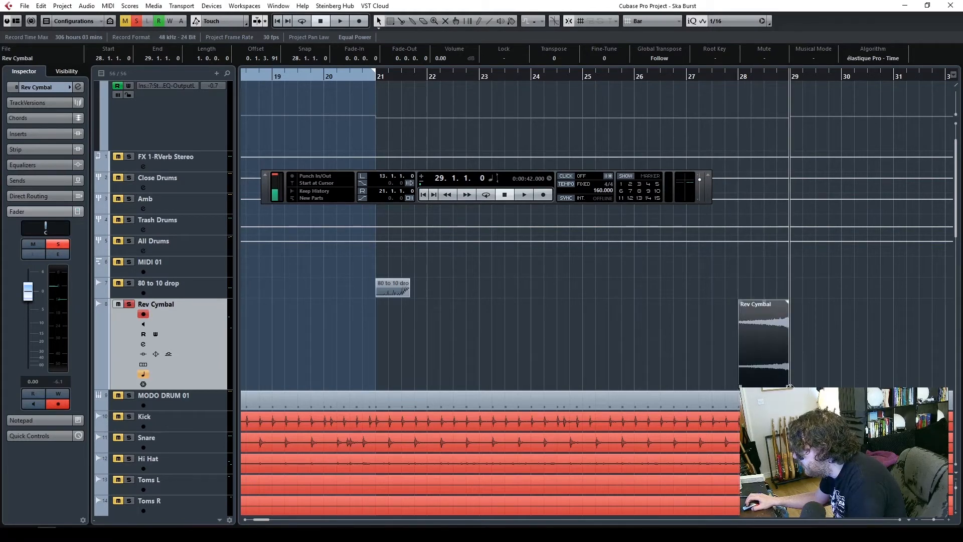
pyautogui.moveTo(788, 384); pyautogui.dragTo(841, 382)
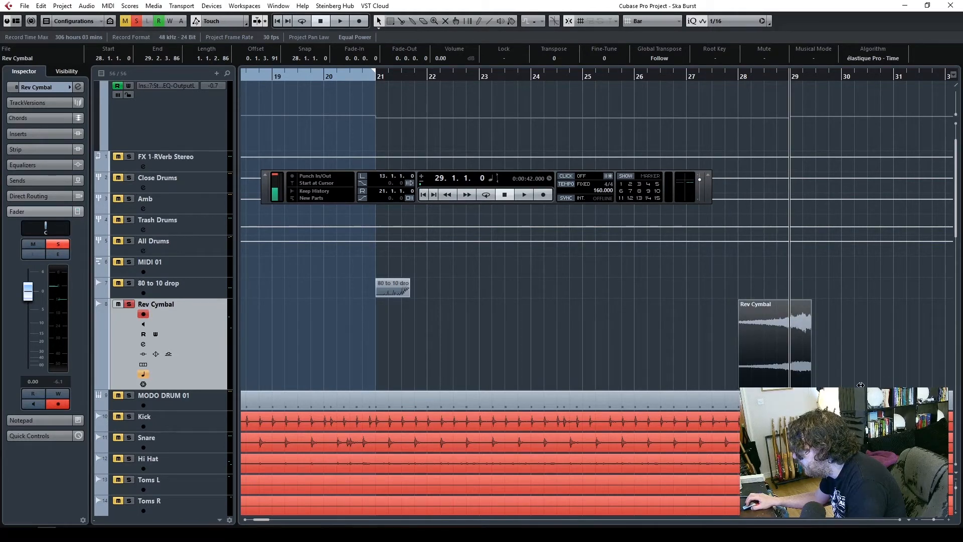
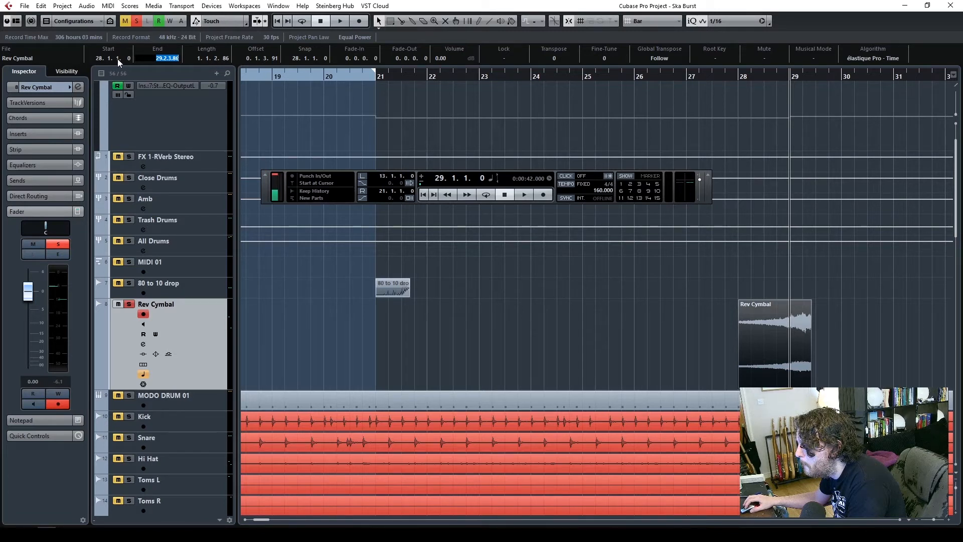
# - Reposition the Rev Cymbal clip to end at bar 28 and trim its start to bar 27, making it 1 bar long
pyautogui.moveTo(117, 58); pyautogui.dragTo(127, 94)
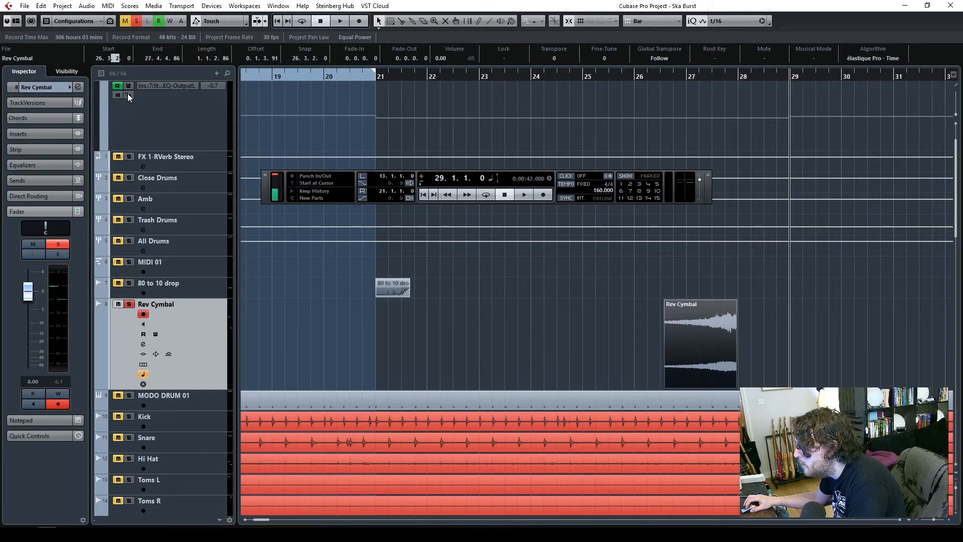
pyautogui.moveTo(129, 59); pyautogui.dragTo(136, 14)
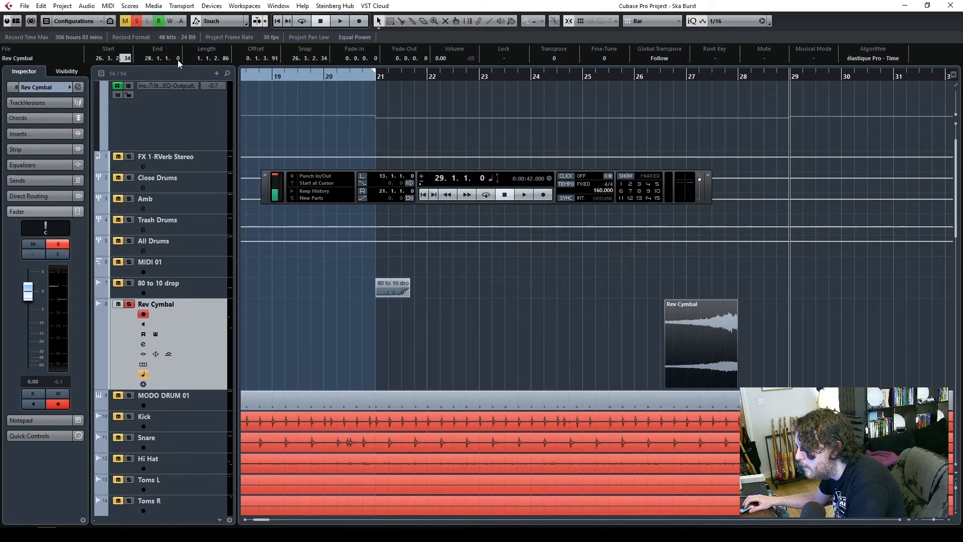
pyautogui.click(563, 316)
pyautogui.click(682, 379)
pyautogui.moveTo(666, 387); pyautogui.dragTo(685, 388)
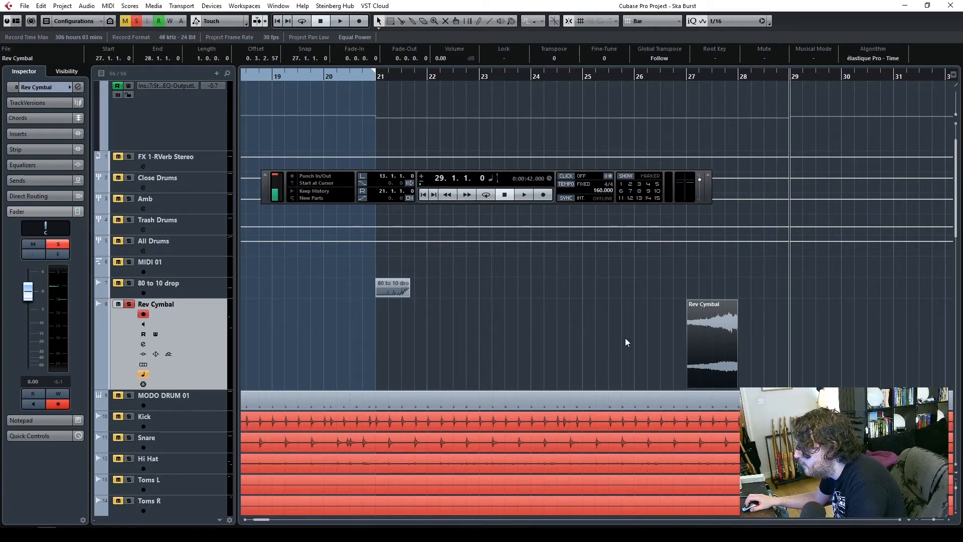
# - Move the Rev Cymbal clip to the start of bar 28 and give it a fade-in of 0.1.1.106
pyautogui.click(751, 338)
pyautogui.moveTo(735, 319); pyautogui.dragTo(767, 330)
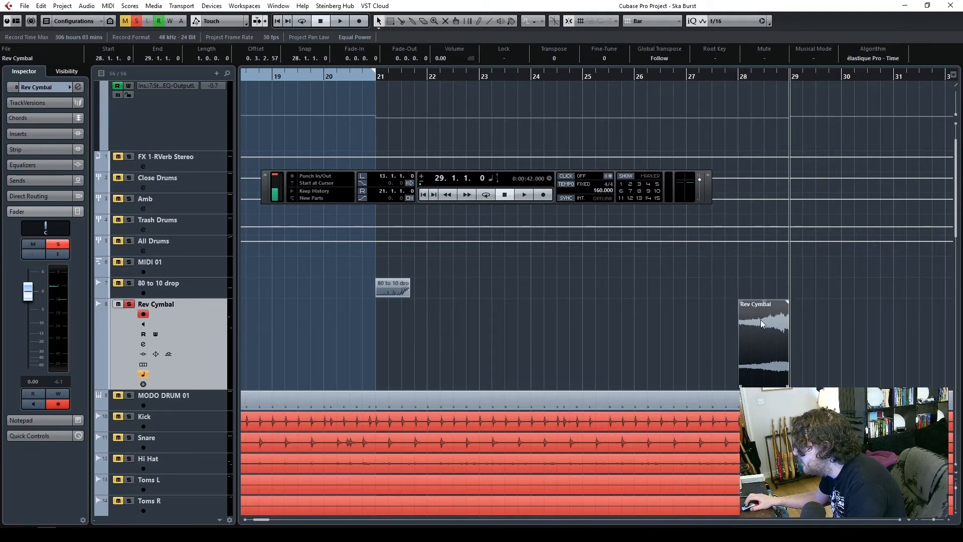
pyautogui.moveTo(740, 300); pyautogui.dragTo(756, 301)
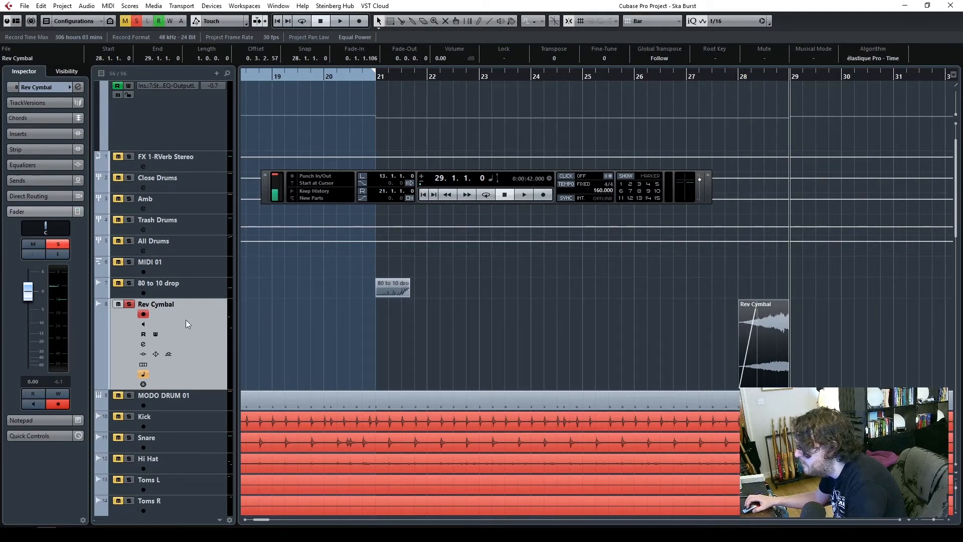
# - Insert the Q10 Stereo equalizer in the first insert slot of the Rev Cymbal track
pyautogui.click(30, 132)
pyautogui.click(43, 156)
pyautogui.write('q10')
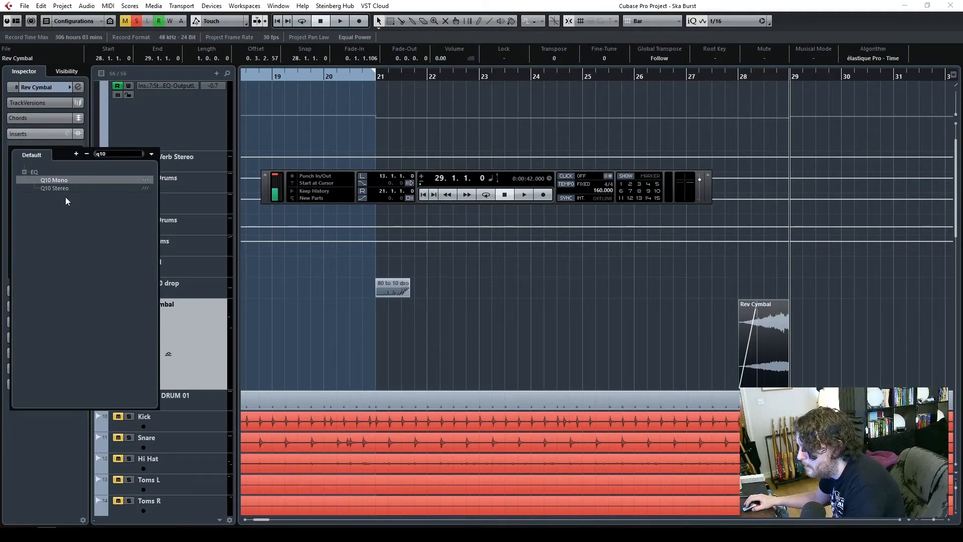
pyautogui.click(54, 204)
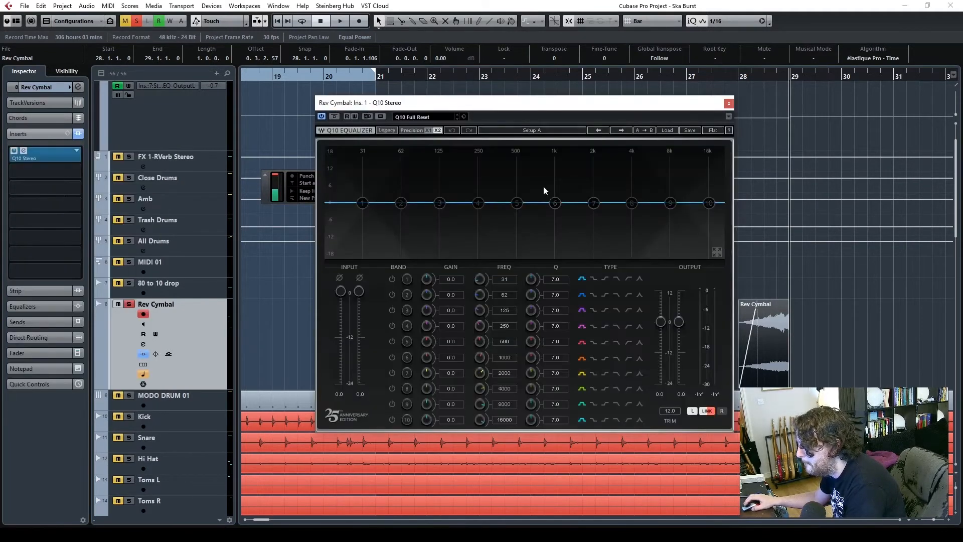
# - Enable Q10 band 1 as a high-pass filter and set its frequency to 1719 Hz while auditioning the cymbal
pyautogui.click(392, 278)
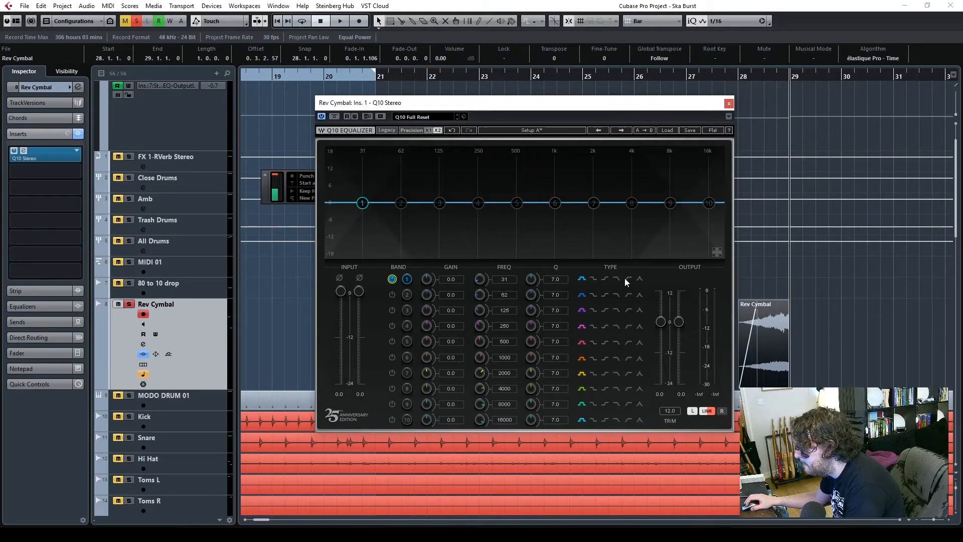
pyautogui.click(628, 279)
pyautogui.moveTo(480, 279); pyautogui.dragTo(545, 168)
pyautogui.moveTo(565, 103); pyautogui.dragTo(414, 90)
pyautogui.press('space')
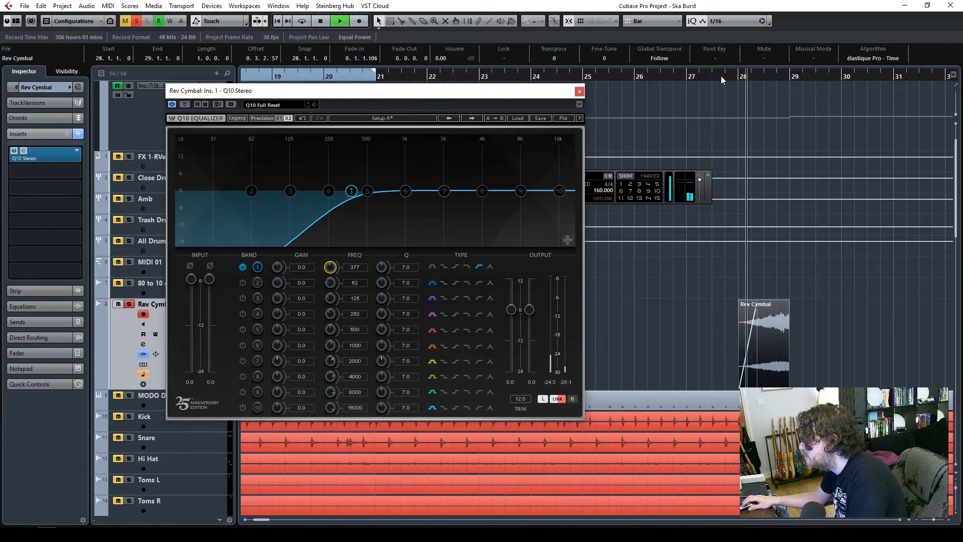
pyautogui.press('space')
pyautogui.moveTo(351, 266); pyautogui.dragTo(404, 191)
pyautogui.click(699, 76)
pyautogui.press('space')
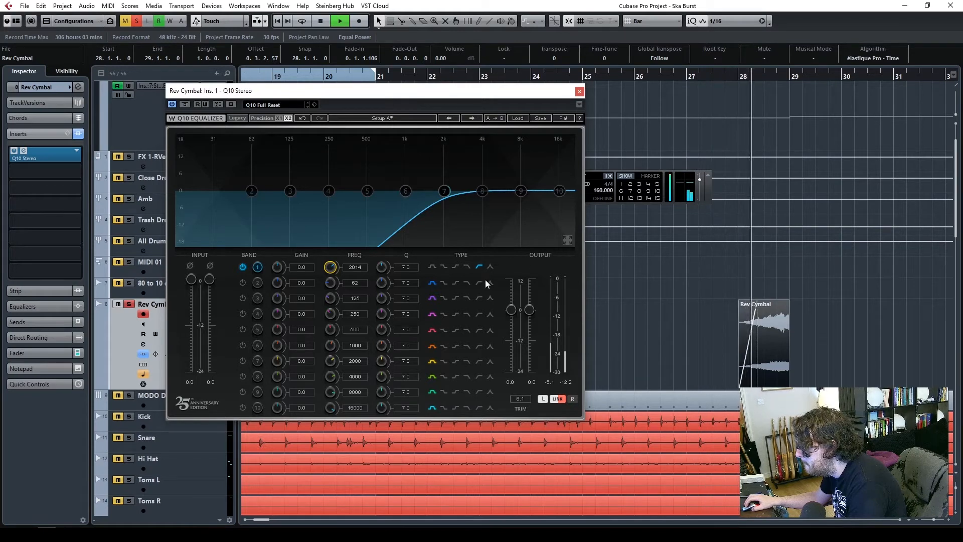
pyautogui.moveTo(357, 268); pyautogui.dragTo(355, 276)
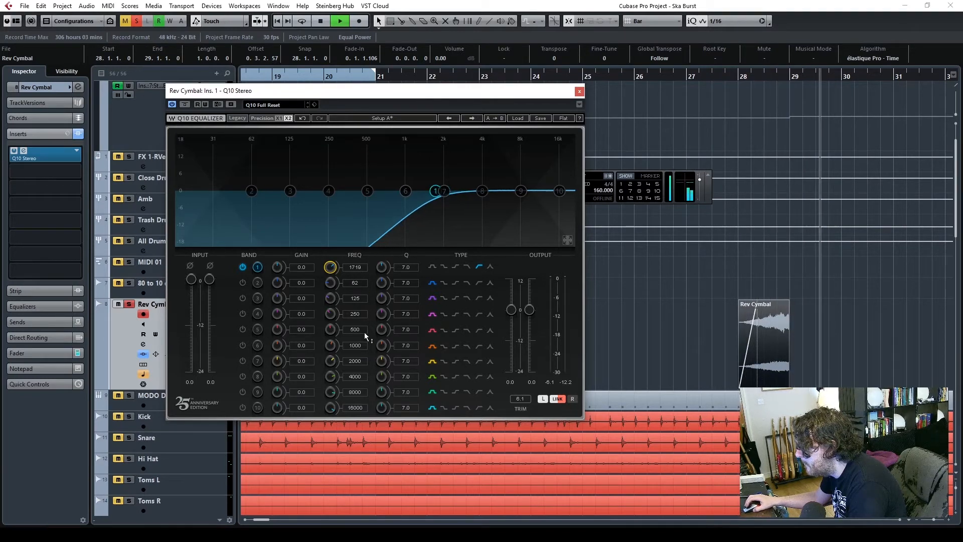
pyautogui.press('space')
# - Enable Q10 band 7 and set it to a 7.9 dB cut at 2594 Hz while auditioning the cymbal
pyautogui.click(242, 361)
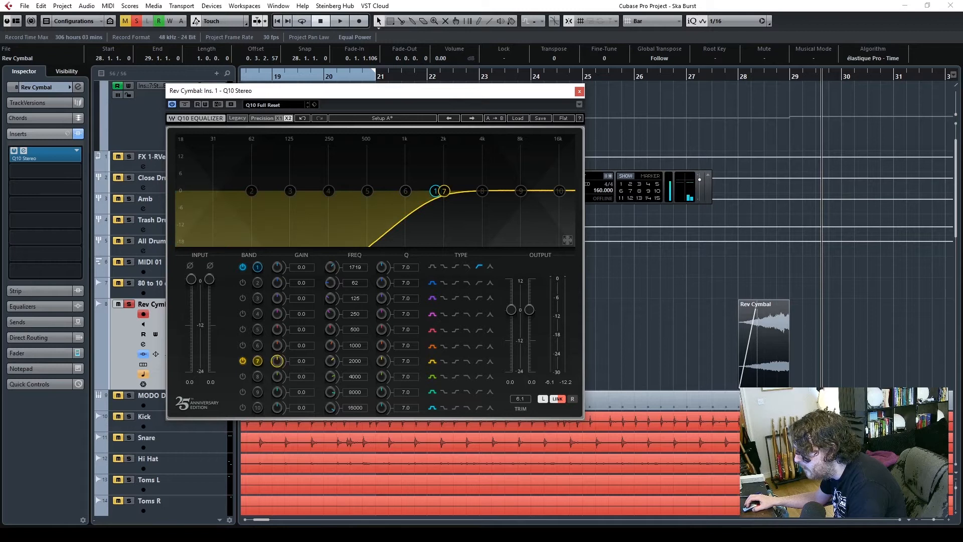
pyautogui.moveTo(277, 361); pyautogui.dragTo(277, 373)
pyautogui.moveTo(354, 360); pyautogui.dragTo(354, 344)
pyautogui.press('space')
pyautogui.moveTo(304, 362); pyautogui.dragTo(304, 316)
pyautogui.press('space')
pyautogui.click(734, 80)
pyautogui.press('space')
pyautogui.press('space')
pyautogui.moveTo(355, 361)
pyautogui.mouseDown()
pyautogui.moveTo(355, 347)
pyautogui.moveTo(355, 367)
pyautogui.moveTo(367, 362)
pyautogui.mouseUp()
pyautogui.press('space')
pyautogui.moveTo(277, 360); pyautogui.dragTo(278, 404)
pyautogui.doubleClick(722, 78)
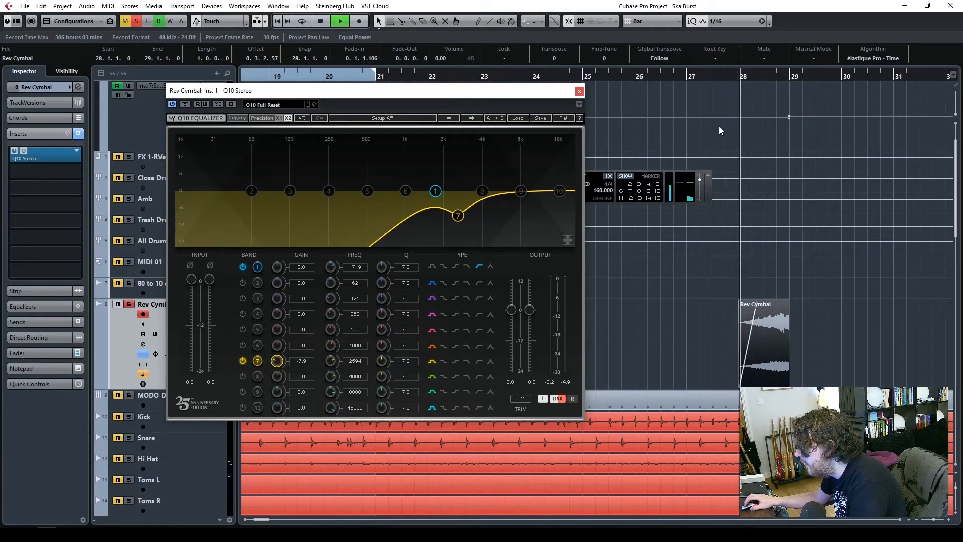
pyautogui.press('space')
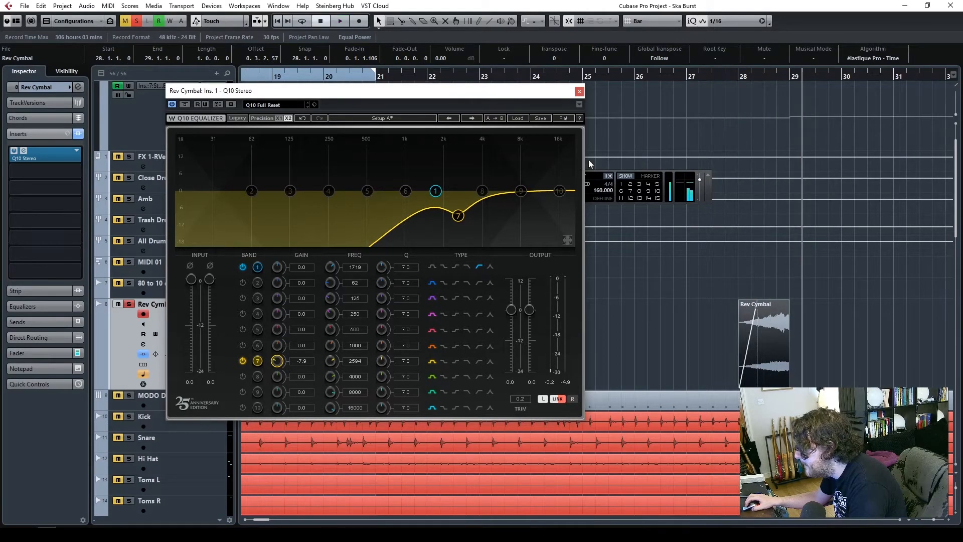
# - Cut Q10 band 8 by 7.2 dB at about 4238 Hz, audition the cymbal and close the equalizer
pyautogui.moveTo(483, 184); pyautogui.dragTo(484, 196)
pyautogui.doubleClick(720, 74)
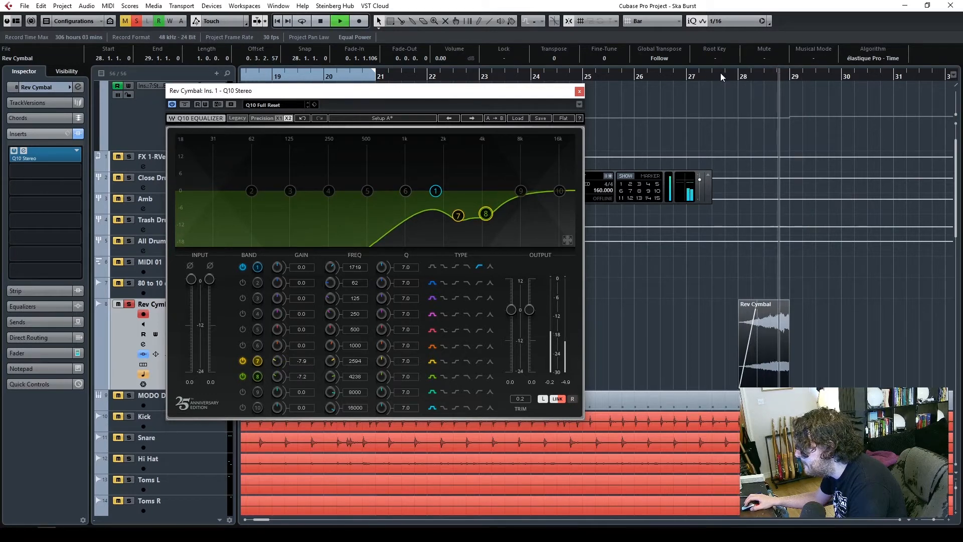
pyautogui.click(579, 91)
pyautogui.press('space')
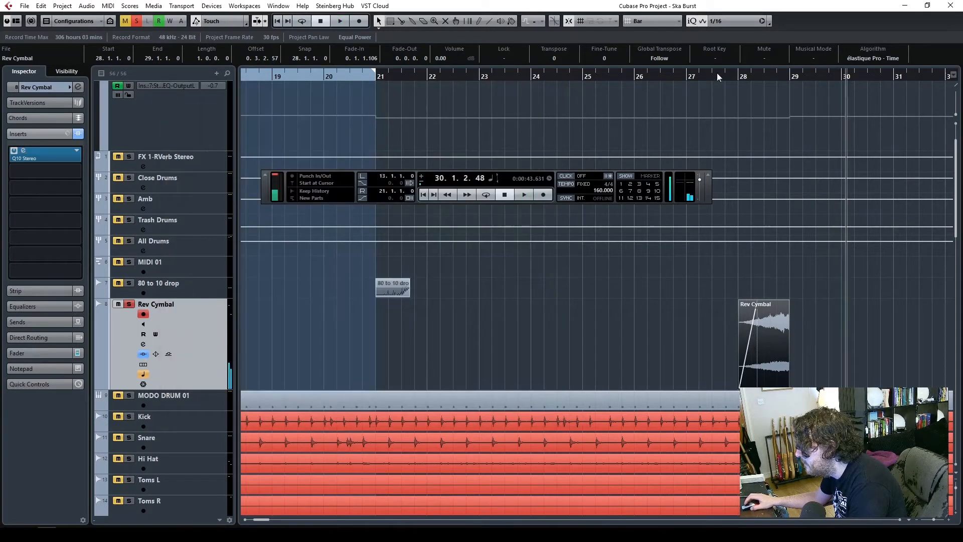
# - Insert CLA Effects Stereo in the second insert slot of the Rev Cymbal track
pyautogui.click(73, 173)
pyautogui.write('cla eff')
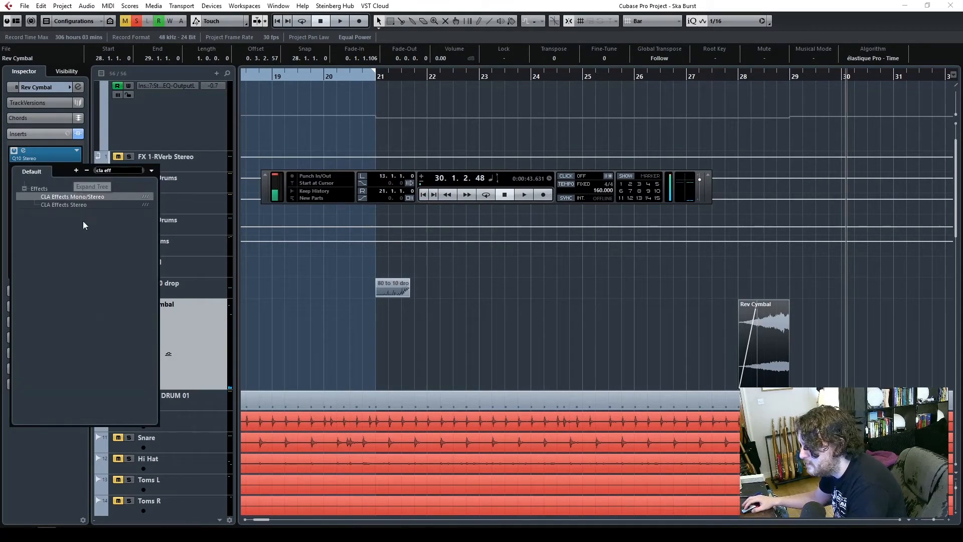
pyautogui.click(74, 205)
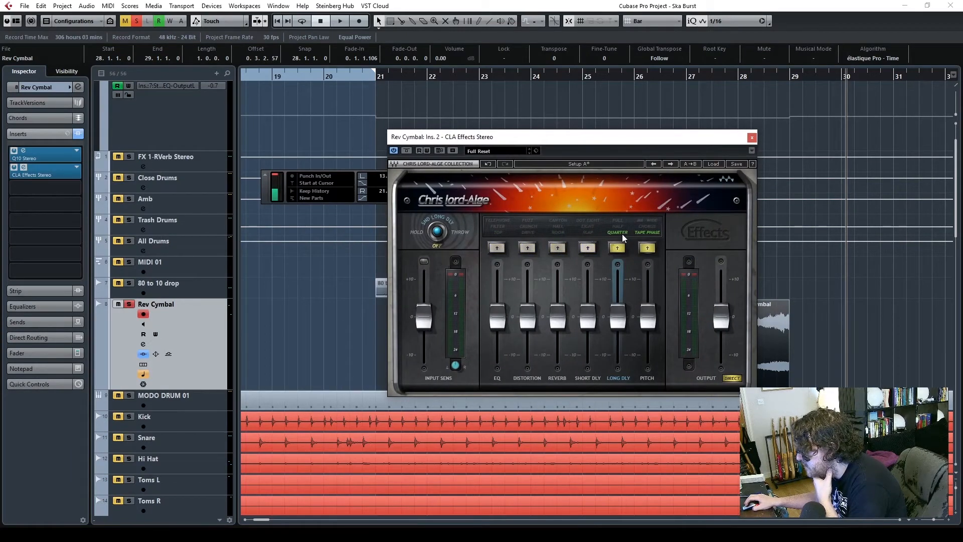
# - Leave only the Tape Phase pitch effect active in CLA Effects, raise its level, audition the cymbal and close the plug-in
pyautogui.moveTo(615, 137); pyautogui.dragTo(376, 106)
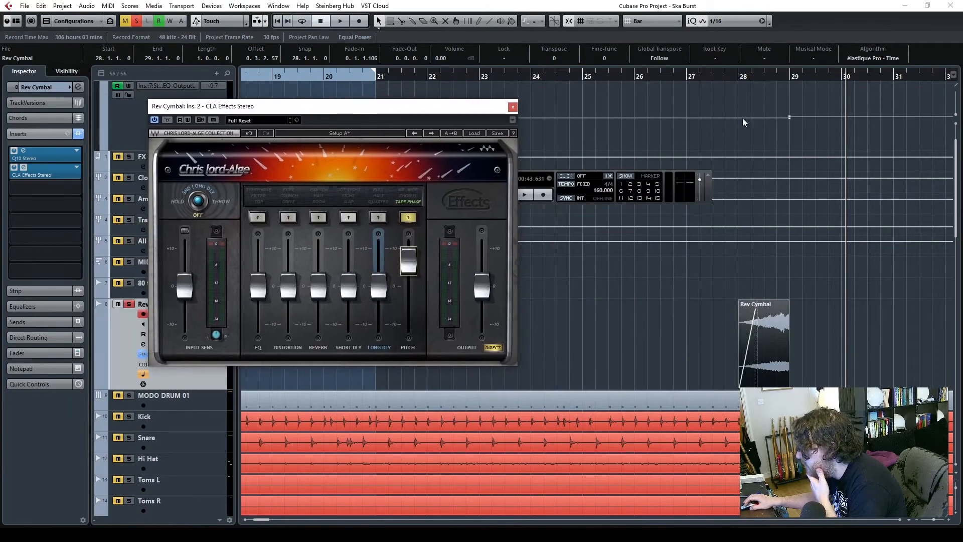
pyautogui.click(728, 79)
pyautogui.press('space')
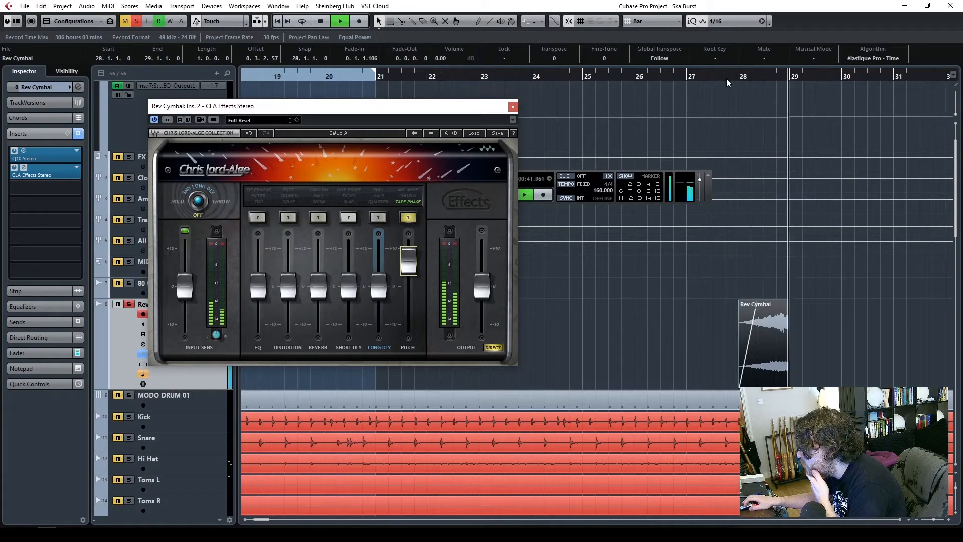
pyautogui.moveTo(512, 109); pyautogui.dragTo(574, 120)
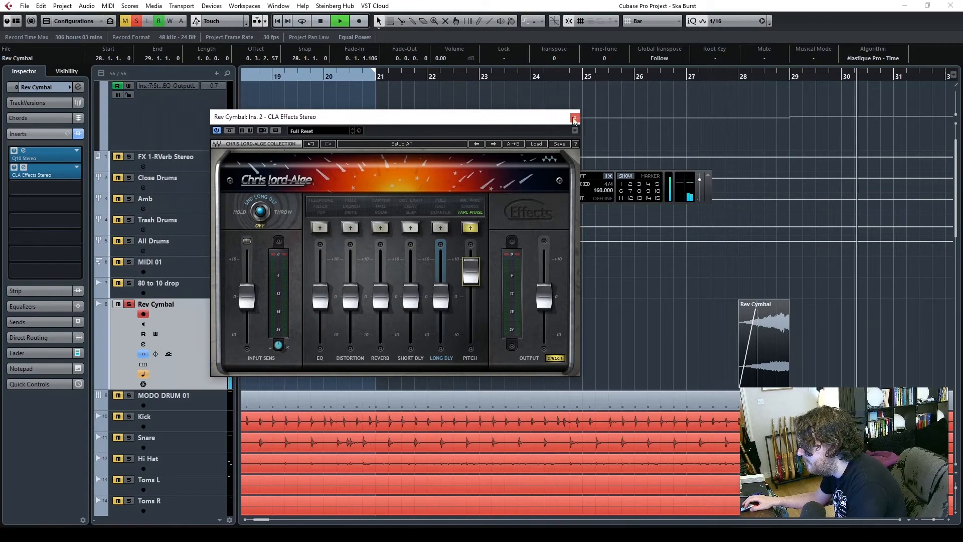
pyautogui.click(575, 120)
# - Retune the cymbal's Q10 high-pass to about 2840 Hz and band 8 to 4362 Hz while auditioning, and close the equalizer
pyautogui.moveTo(268, 520); pyautogui.dragTo(267, 520)
pyautogui.click(308, 79)
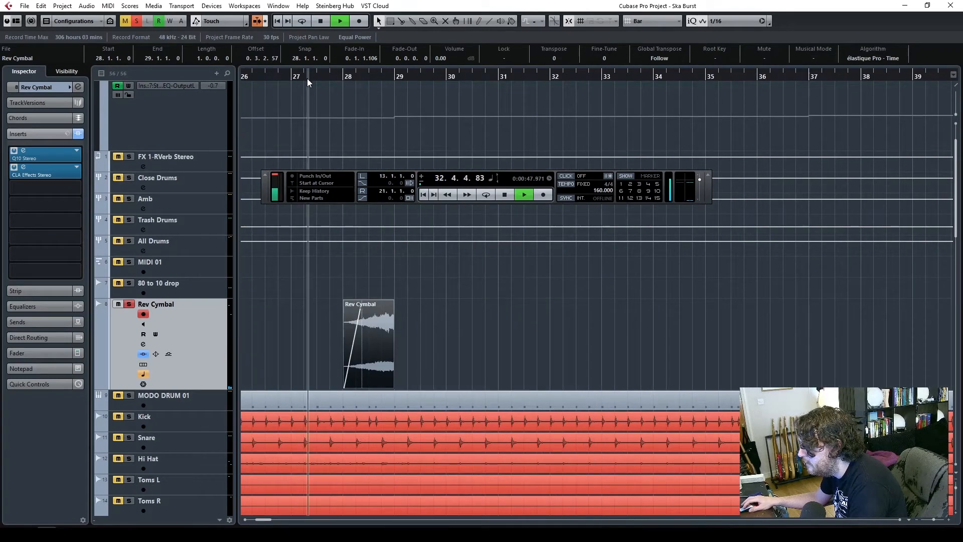
pyautogui.click(26, 151)
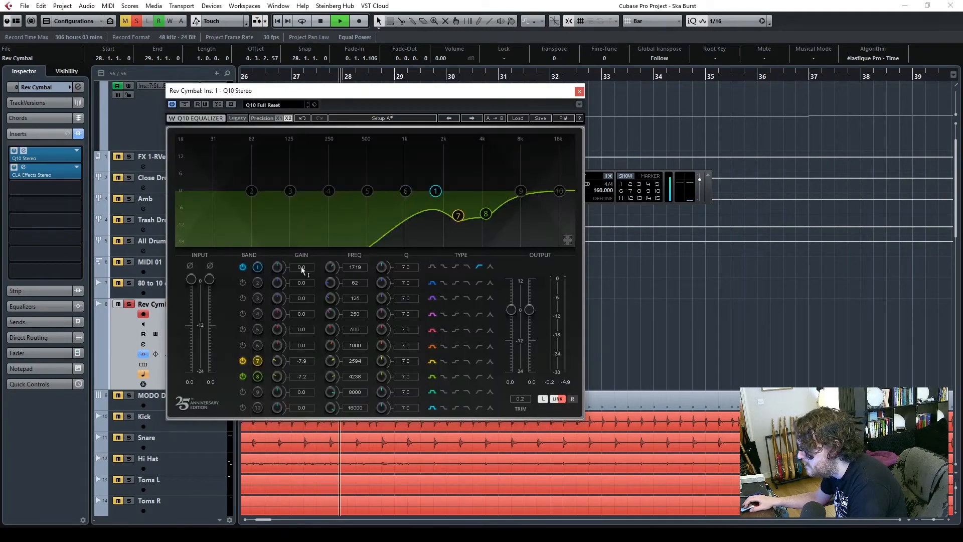
pyautogui.press('space')
pyautogui.moveTo(351, 267); pyautogui.dragTo(351, 240)
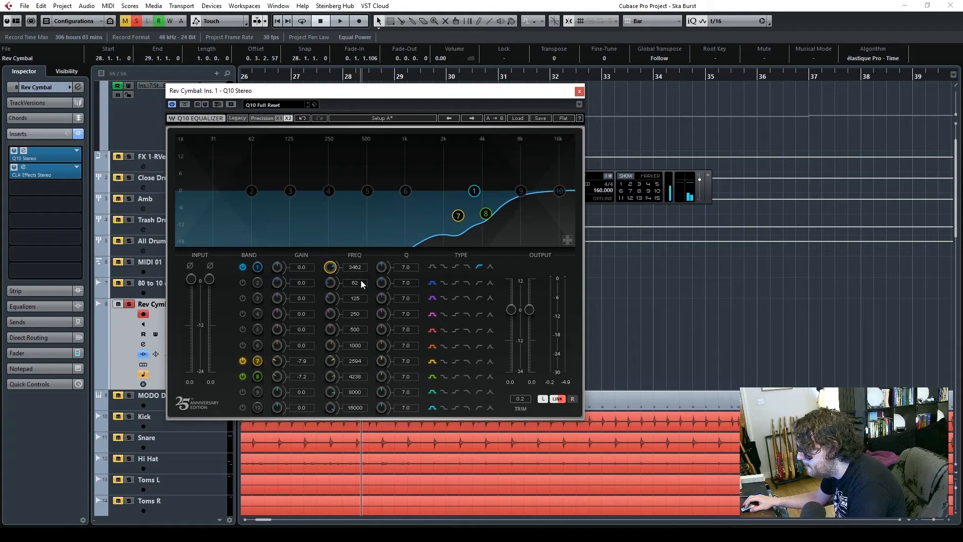
pyautogui.moveTo(354, 376); pyautogui.dragTo(354, 370)
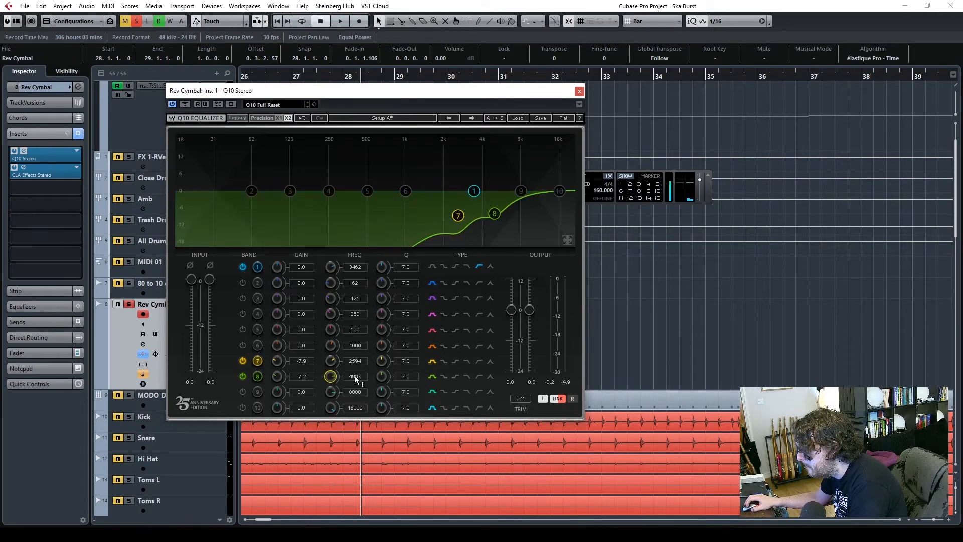
pyautogui.press('space')
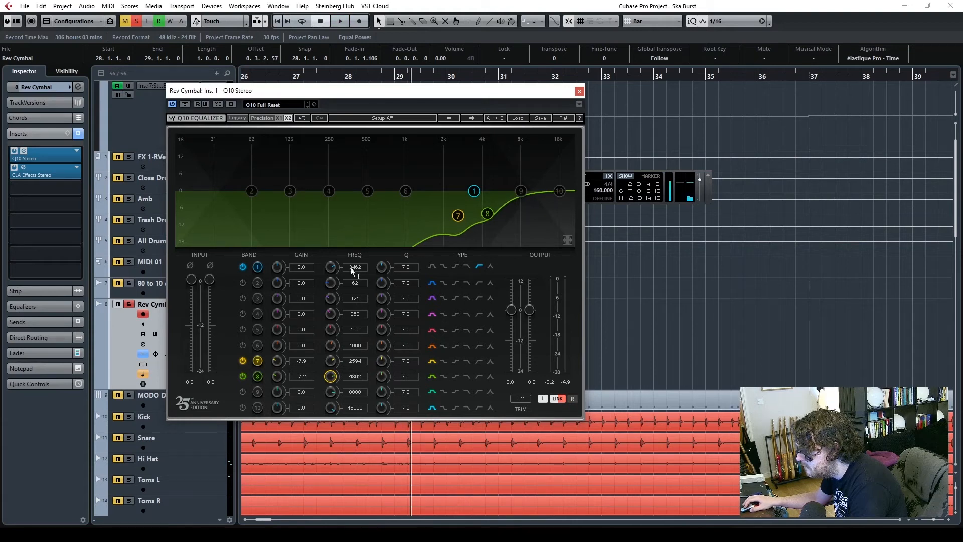
pyautogui.moveTo(350, 267); pyautogui.dragTo(351, 272)
pyautogui.moveTo(463, 91); pyautogui.dragTo(630, 89)
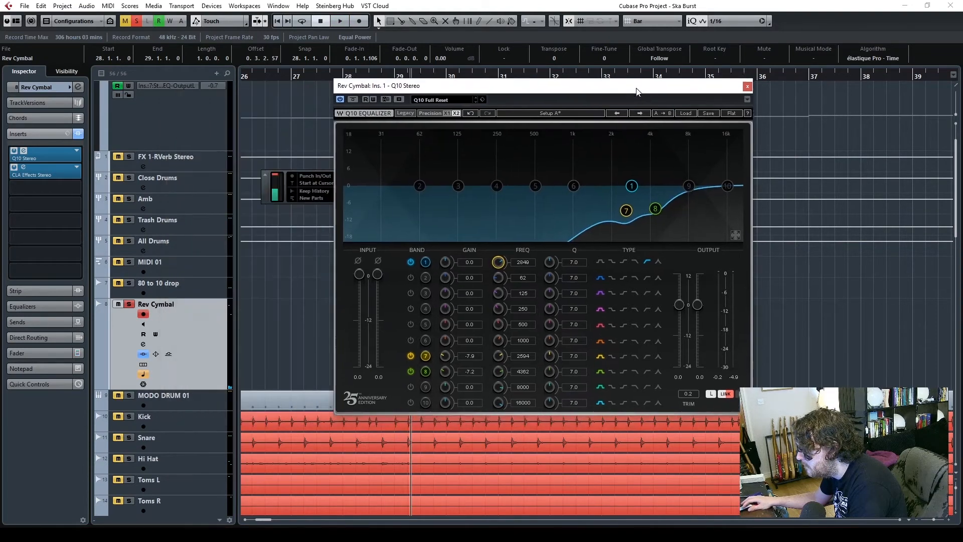
pyautogui.click(746, 87)
# - Unsolo the Rev Cymbal track and lower its volume to -18.6 dB while playing the mix from bar 27
pyautogui.moveTo(355, 76); pyautogui.dragTo(291, 125)
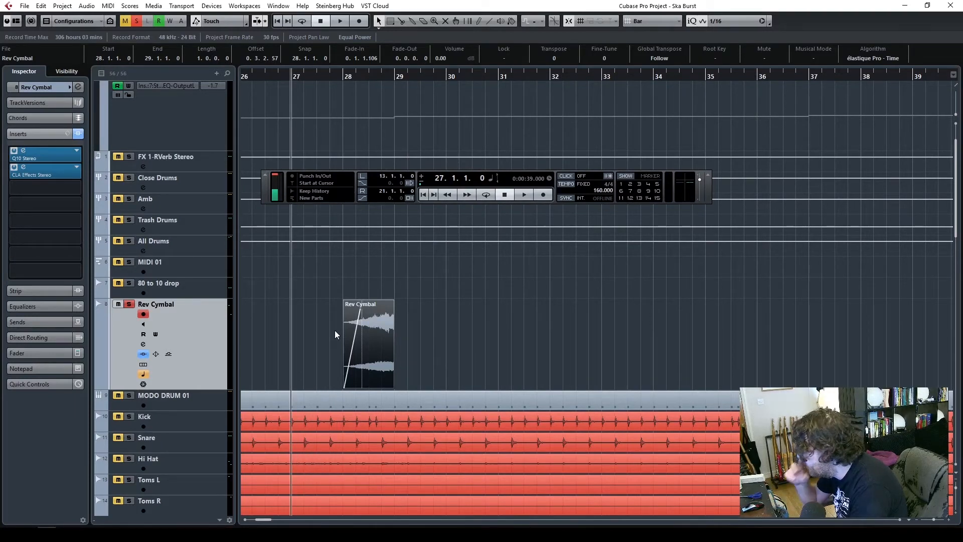
pyautogui.click(128, 303)
pyautogui.press('space')
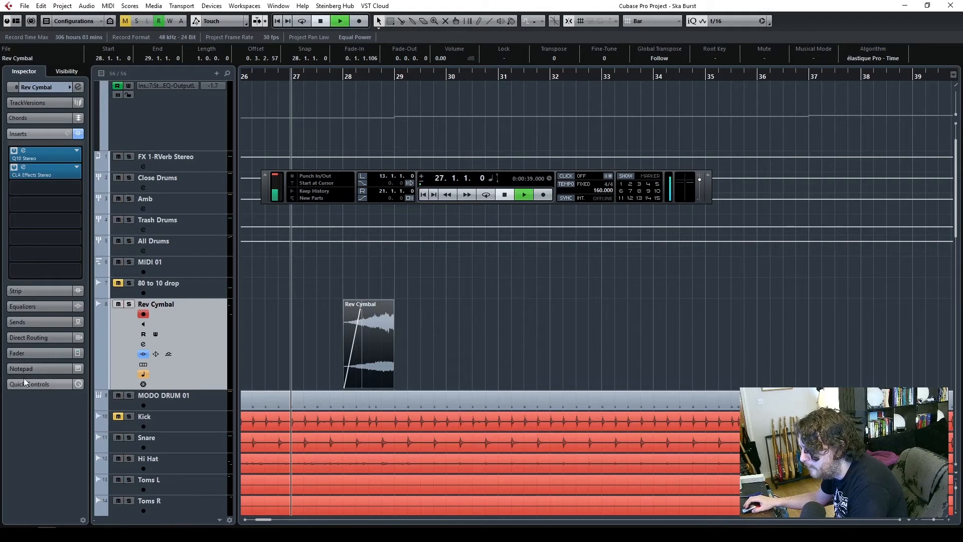
pyautogui.click(23, 353)
pyautogui.moveTo(28, 291); pyautogui.dragTo(41, 335)
pyautogui.press('space')
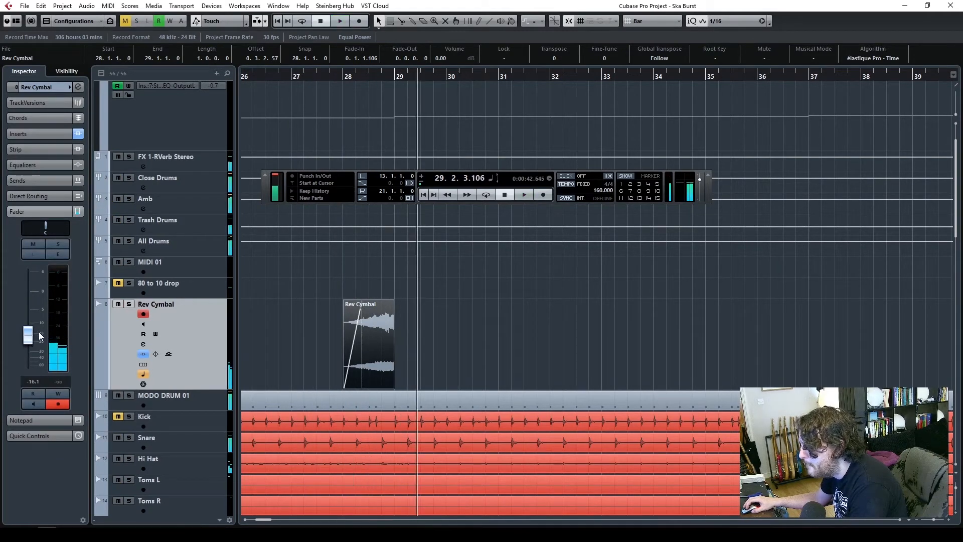
pyautogui.click(291, 76)
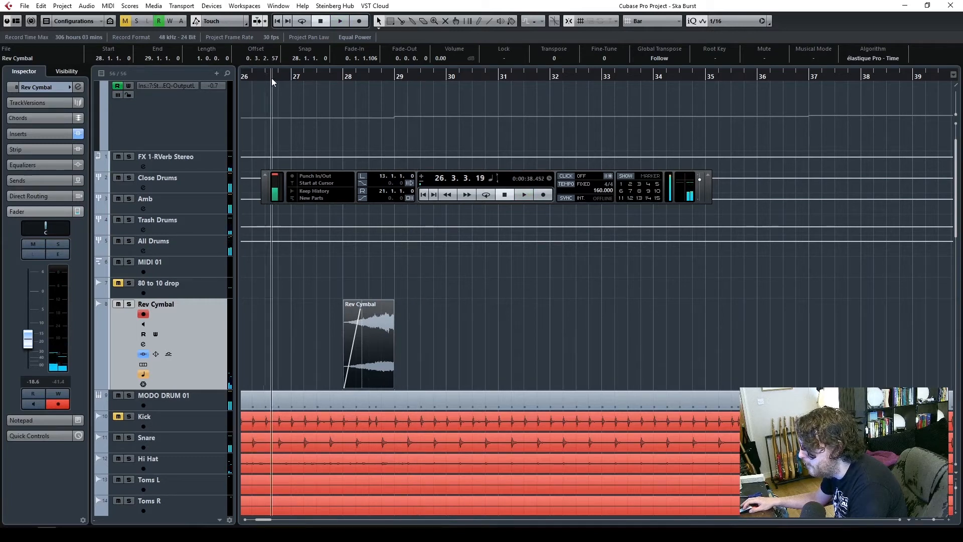
# - Route the Rev Cymbal track's output to the All Drums group and show its volume fader again
pyautogui.click(28, 92)
pyautogui.click(37, 183)
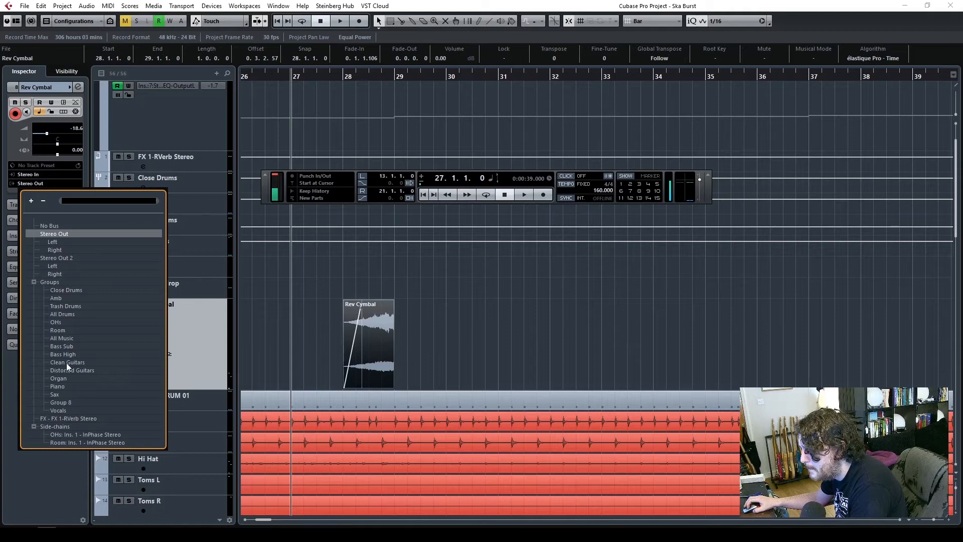
pyautogui.click(74, 315)
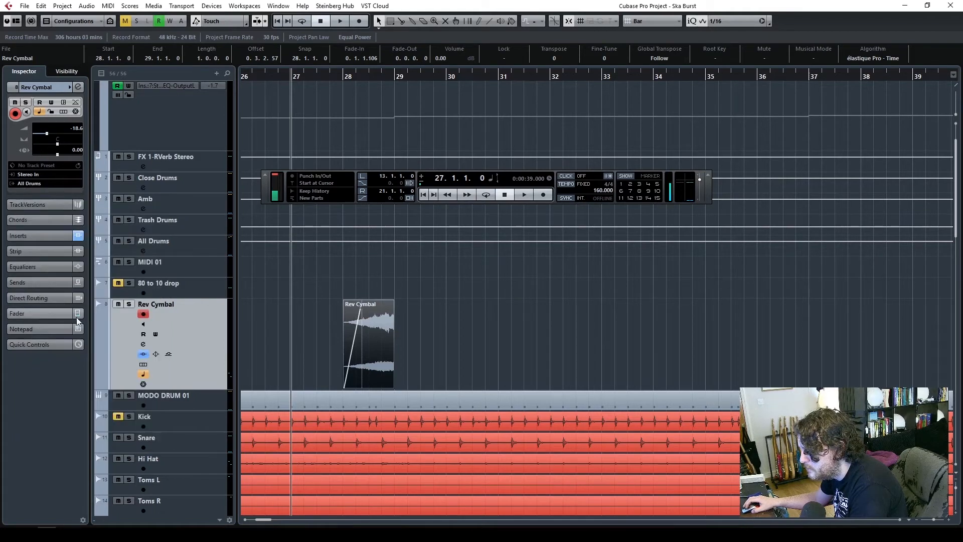
pyautogui.click(37, 316)
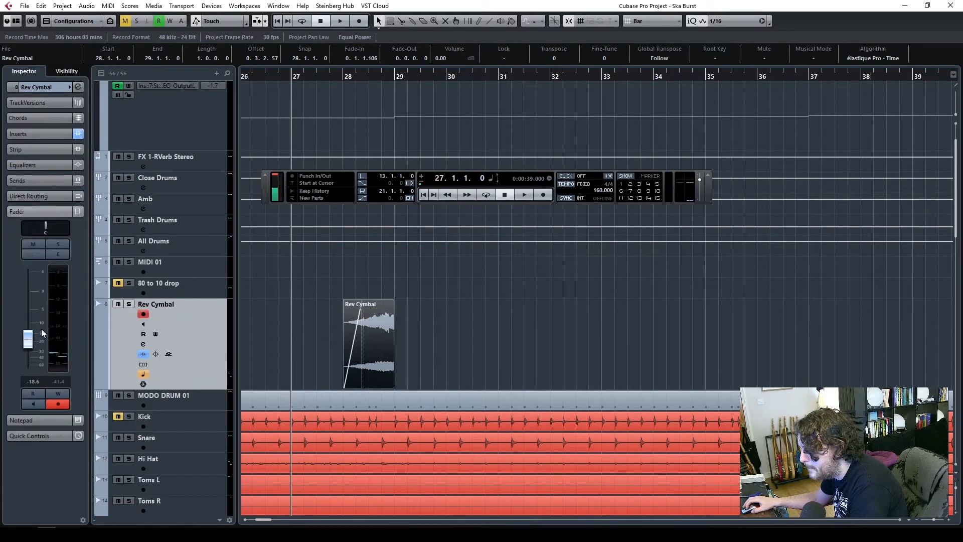
# - Raise the Rev Cymbal track's volume to -11.0 dB while repeatedly playing the mix from around bars 26 and 27
pyautogui.press('space')
pyautogui.moveTo(27, 340); pyautogui.dragTo(28, 331)
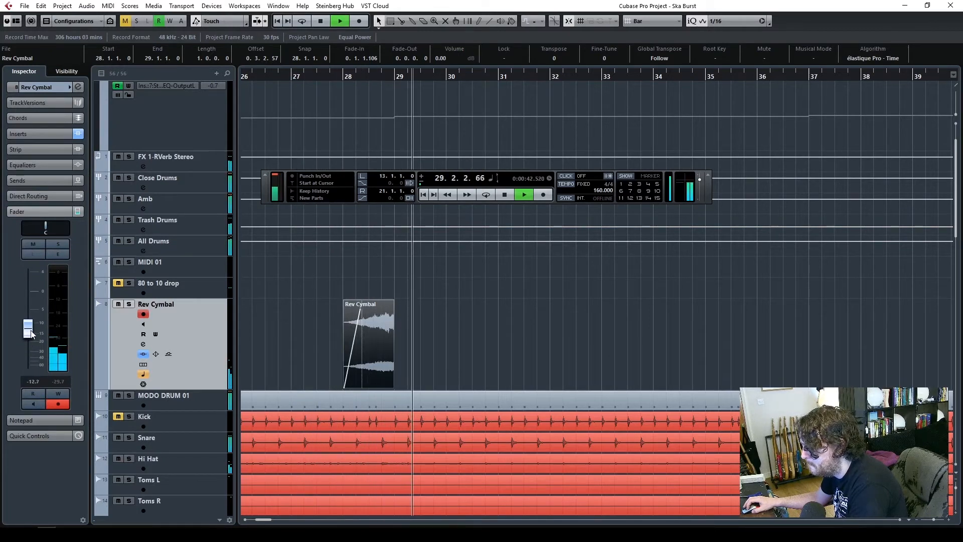
pyautogui.press('space')
pyautogui.click(277, 79)
pyautogui.moveTo(277, 80); pyautogui.dragTo(221, 182)
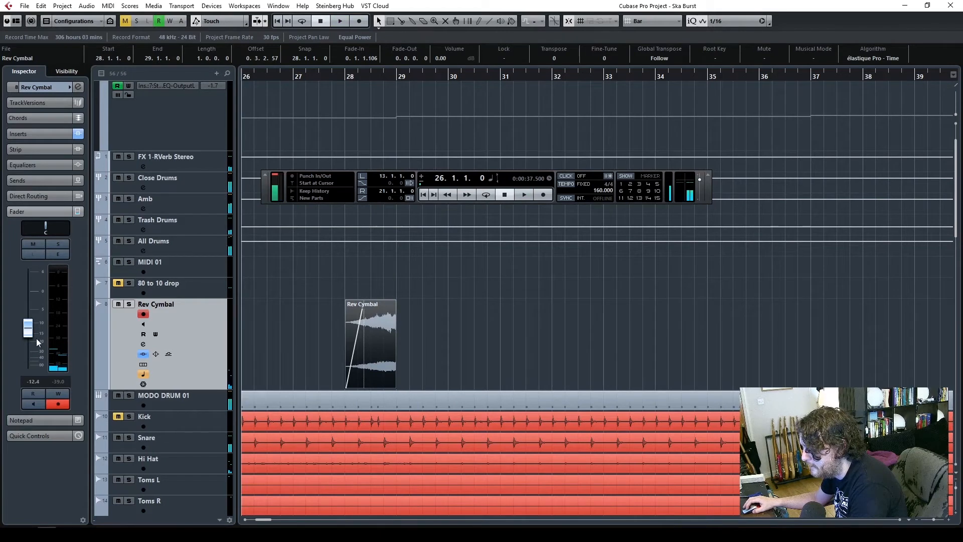
pyautogui.press('space')
pyautogui.moveTo(36, 338); pyautogui.dragTo(32, 333)
pyautogui.click(248, 80)
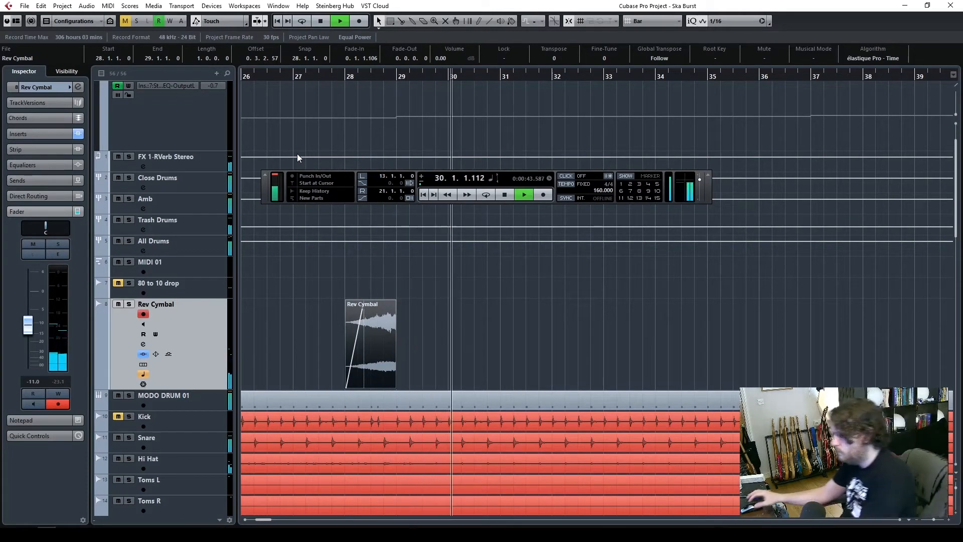
pyautogui.press('space')
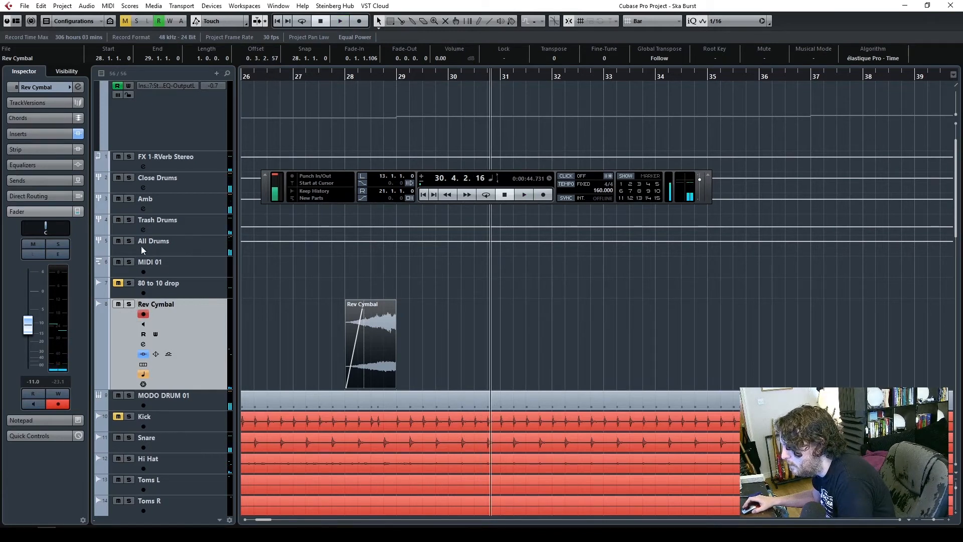
# - Solo the drum tracks together with Rev Cymbal and lower the cymbal's volume to -12.7 dB while playing from bar 27
pyautogui.click(315, 74)
pyautogui.press('space')
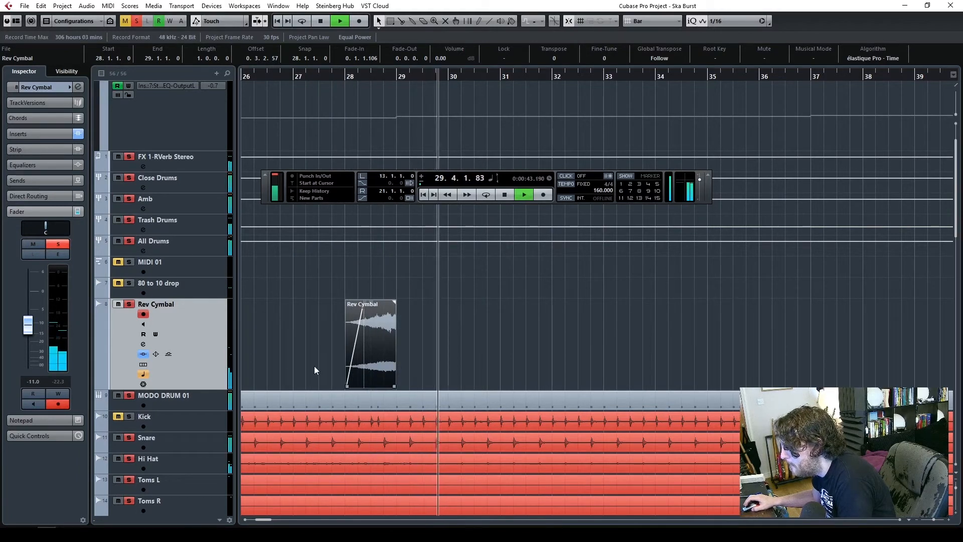
pyautogui.press('space')
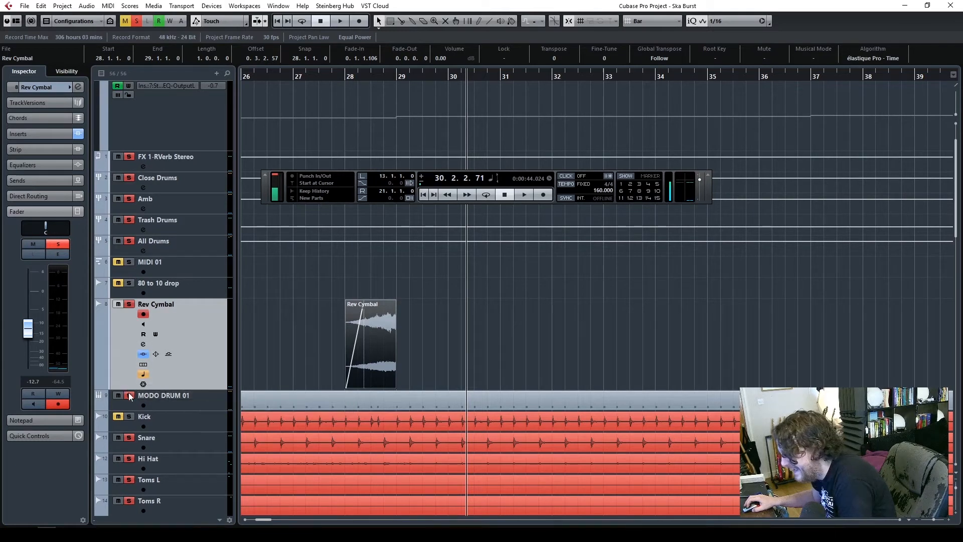
# - Show the Rev Cymbal track's automation lane and assign it to Standard Panner - Pan Left-Right
pyautogui.click(100, 384)
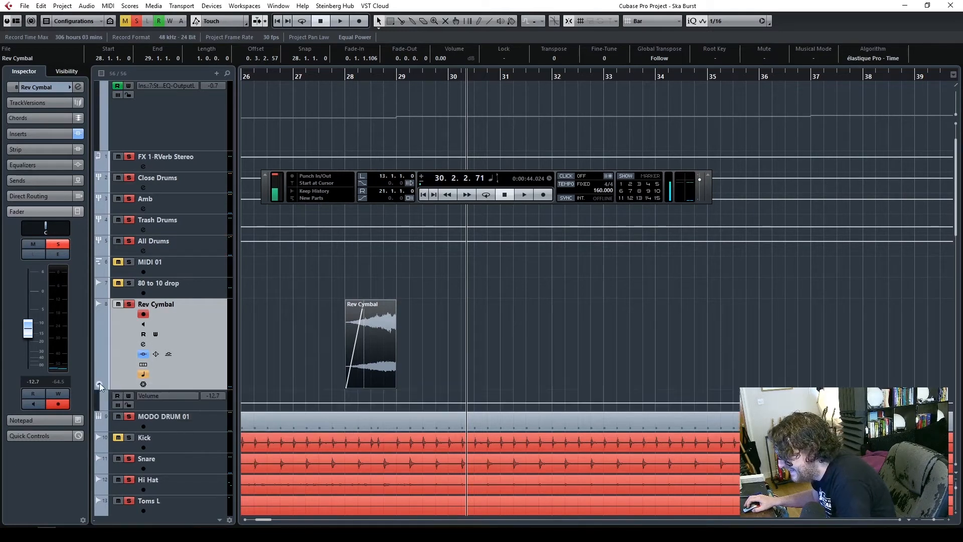
pyautogui.click(207, 408)
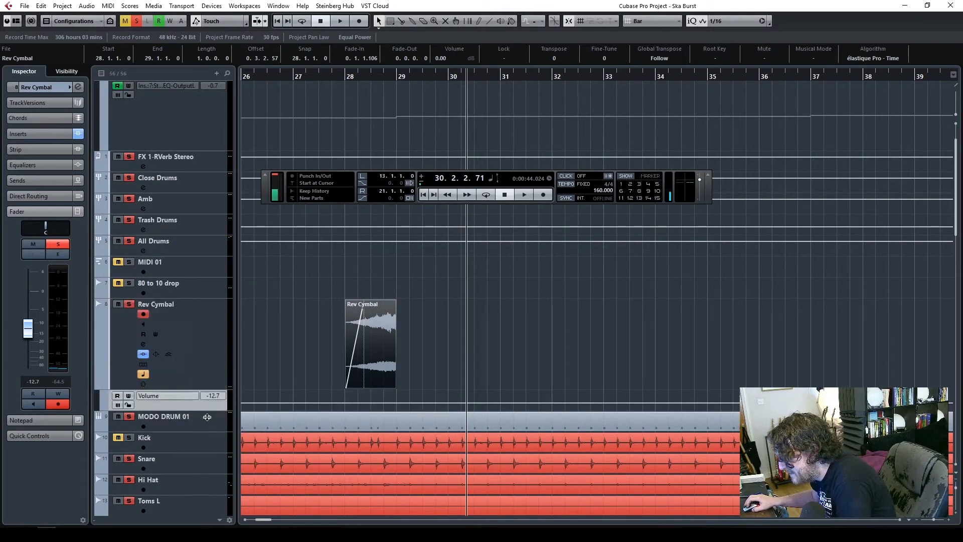
pyautogui.click(161, 396)
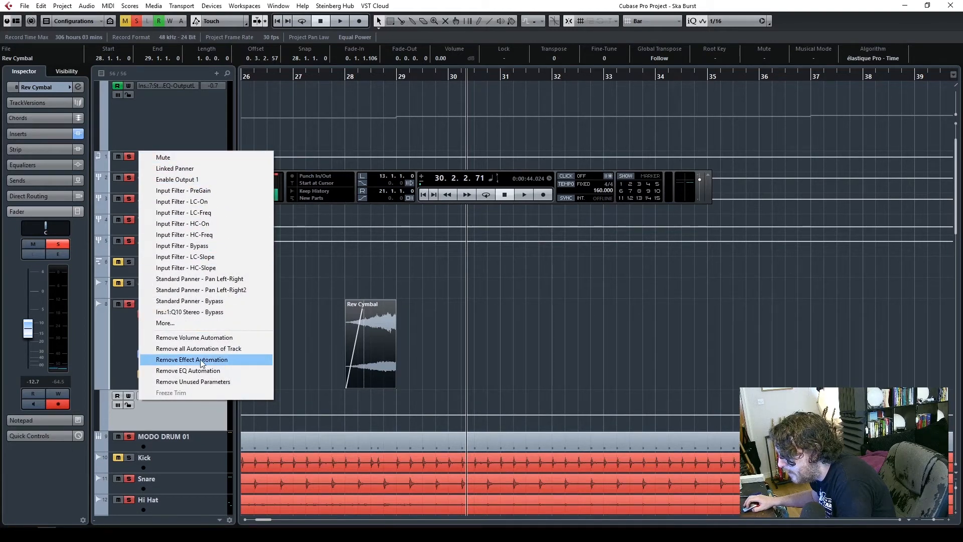
pyautogui.click(206, 279)
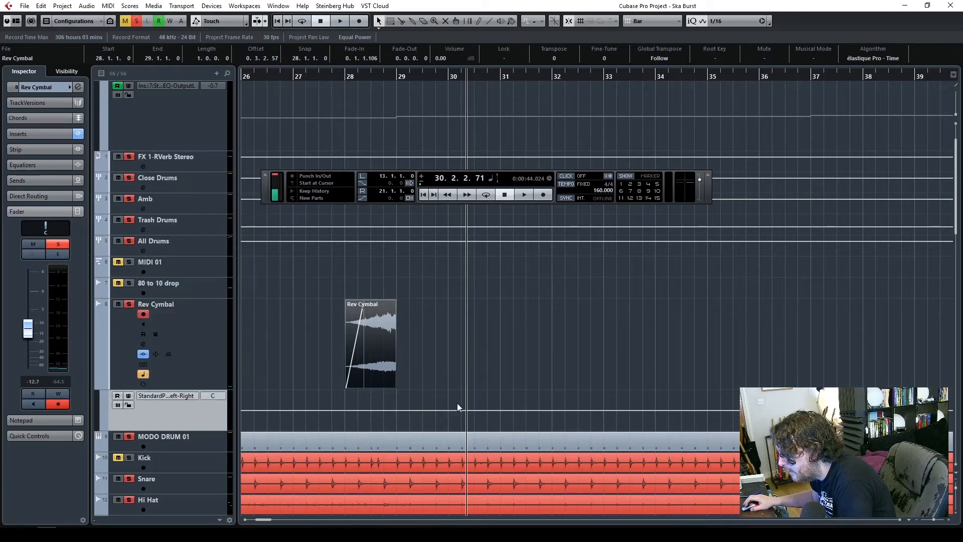
# - Automate the cymbal's pan from L60 at bar 28 to R73 just before bar 29, and audition the sweep
pyautogui.click(345, 410)
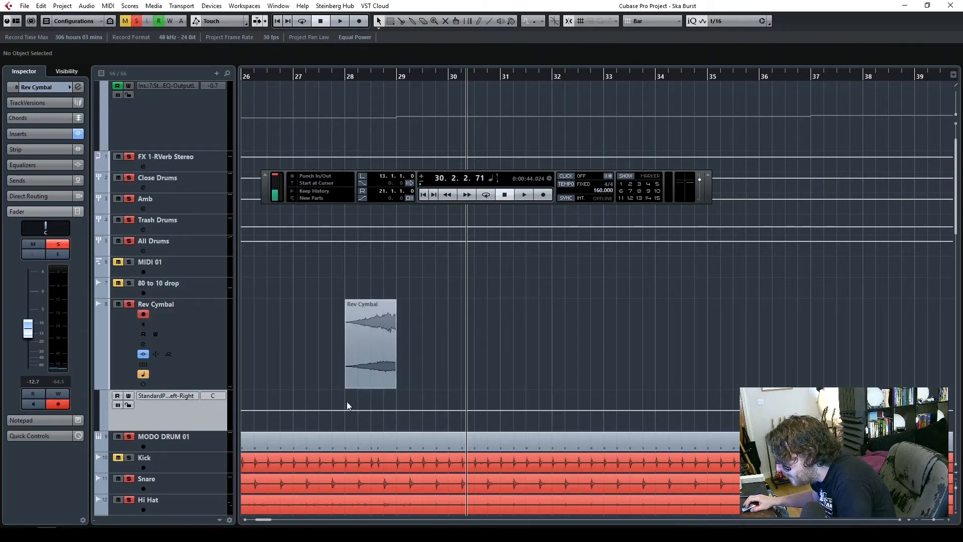
pyautogui.moveTo(348, 409); pyautogui.dragTo(396, 418)
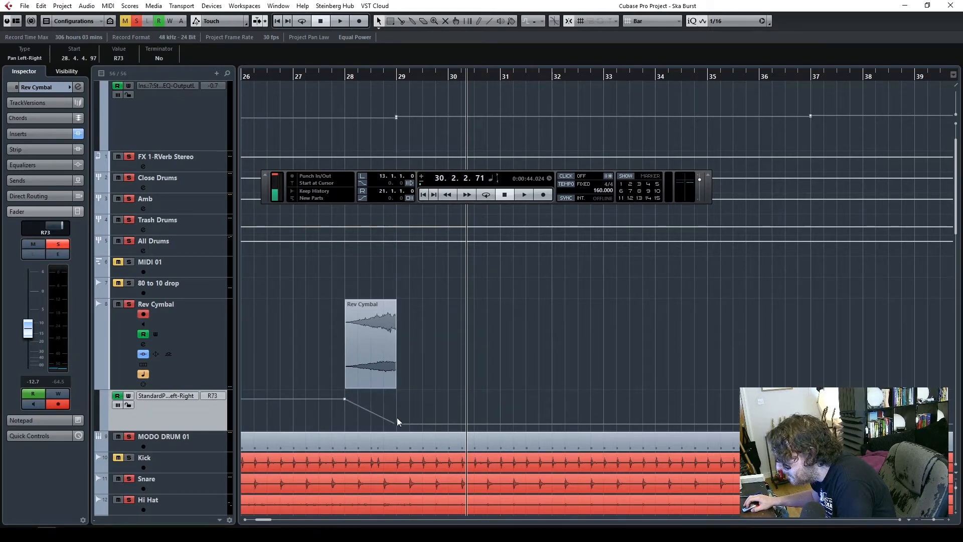
pyautogui.click(324, 77)
pyautogui.press('space')
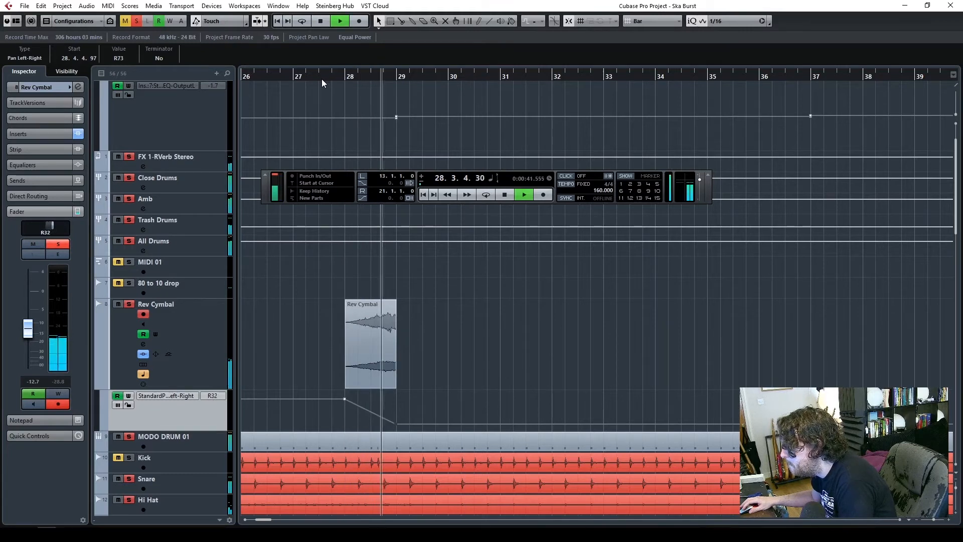
pyautogui.click(287, 75)
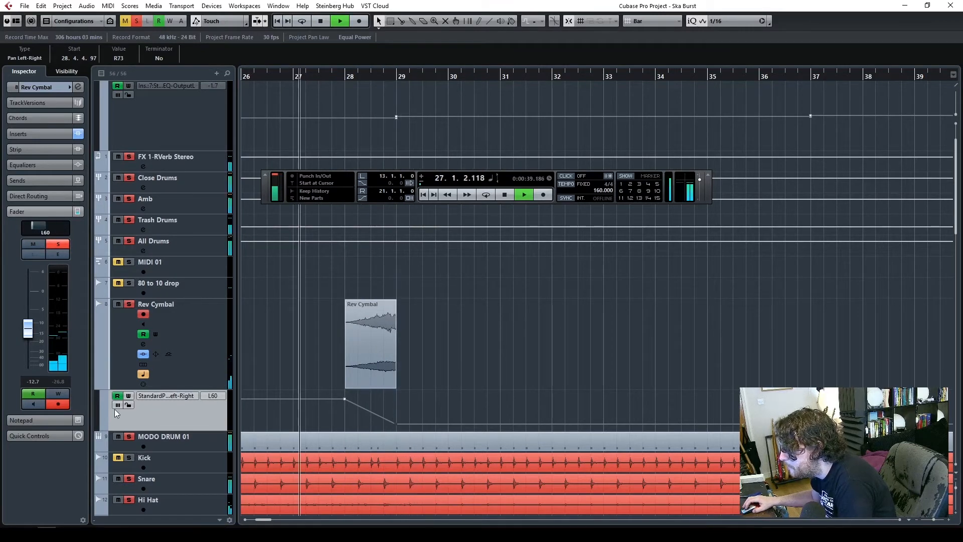
# - Raise the Rev Cymbal track's volume to -11.5 dB while playing the swell from around bar 27
pyautogui.click(188, 357)
pyautogui.moveTo(29, 335); pyautogui.dragTo(29, 328)
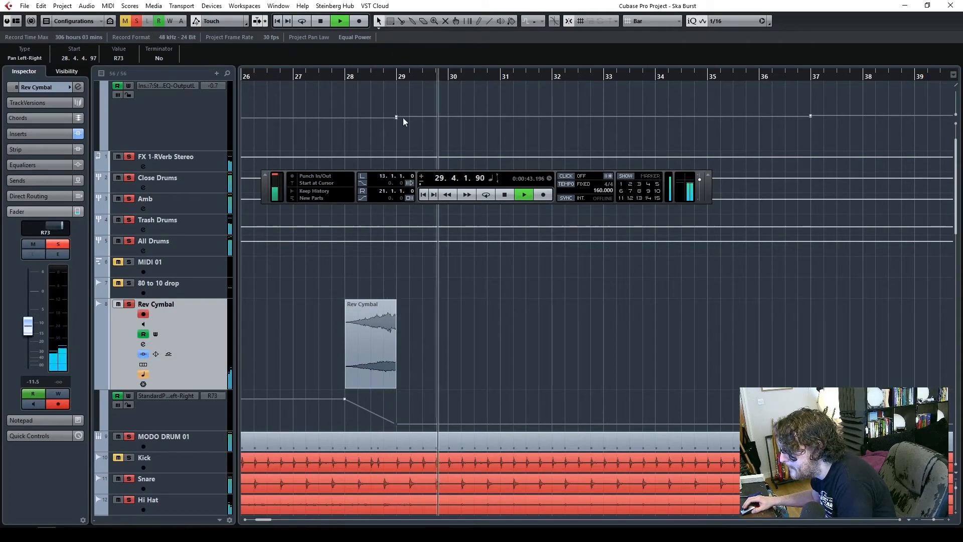
pyautogui.click(284, 74)
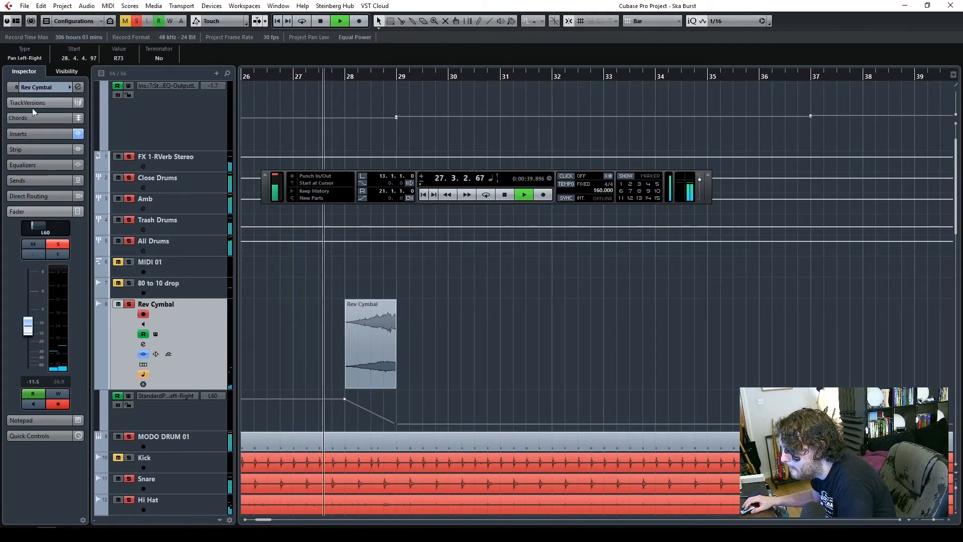
# - Boost band 9 of the cymbal's Q10 equalizer by 6.1 dB at 8000 Hz and audition the swell from bar 27
pyautogui.click(26, 130)
pyautogui.click(71, 160)
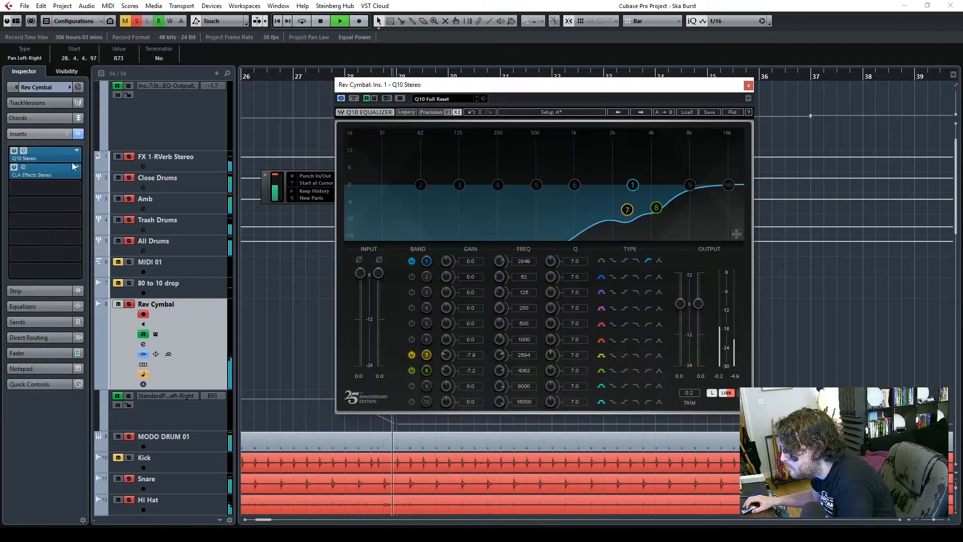
pyautogui.click(412, 386)
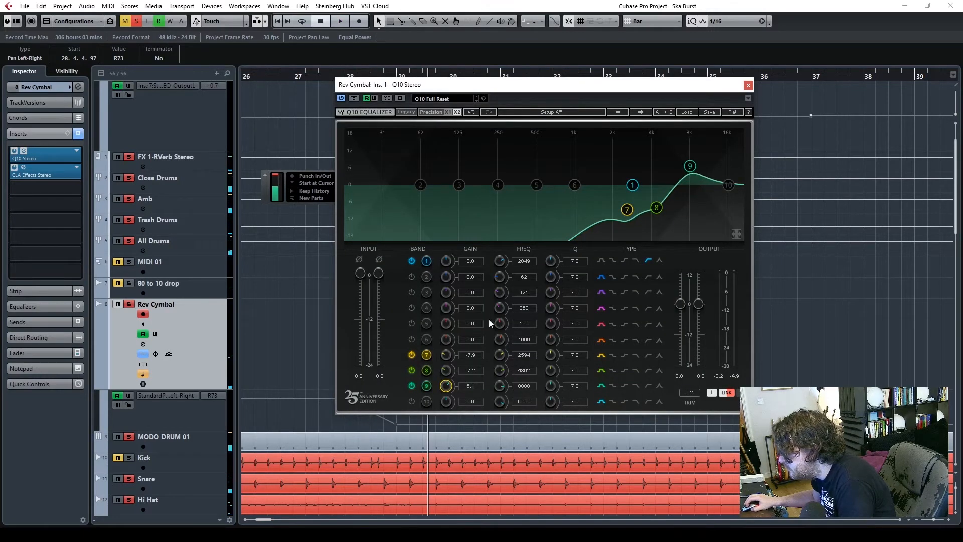
pyautogui.moveTo(476, 89); pyautogui.dragTo(667, 80)
pyautogui.click(294, 76)
pyautogui.press('space')
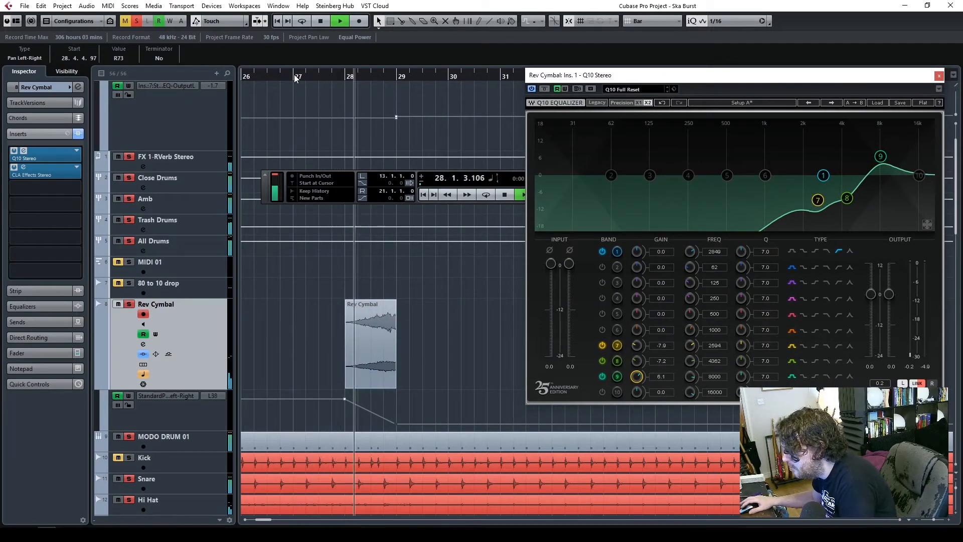
pyautogui.press('space')
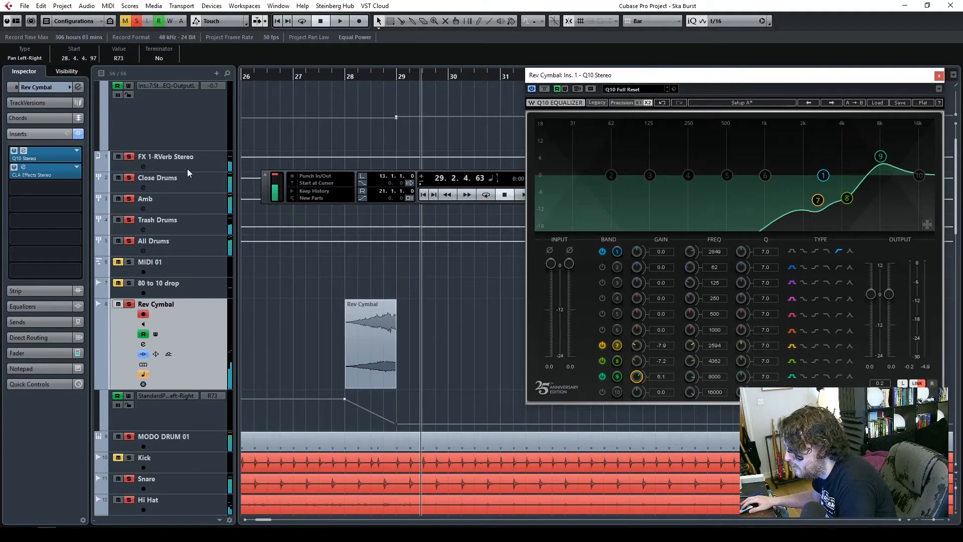
# - Insert the SSLComp Stereo compressor in the Rev Cymbal track's third insert slot
pyautogui.click(77, 189)
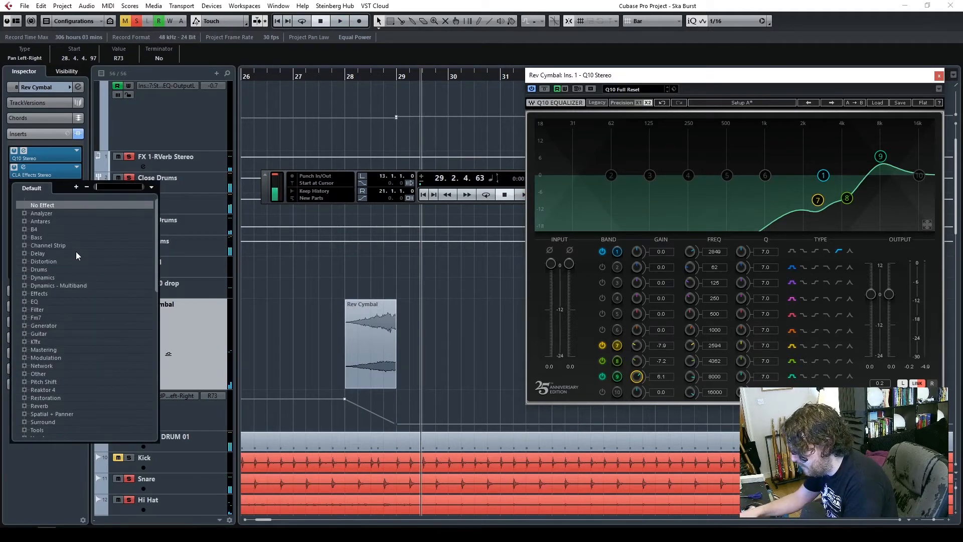
pyautogui.write('cla')
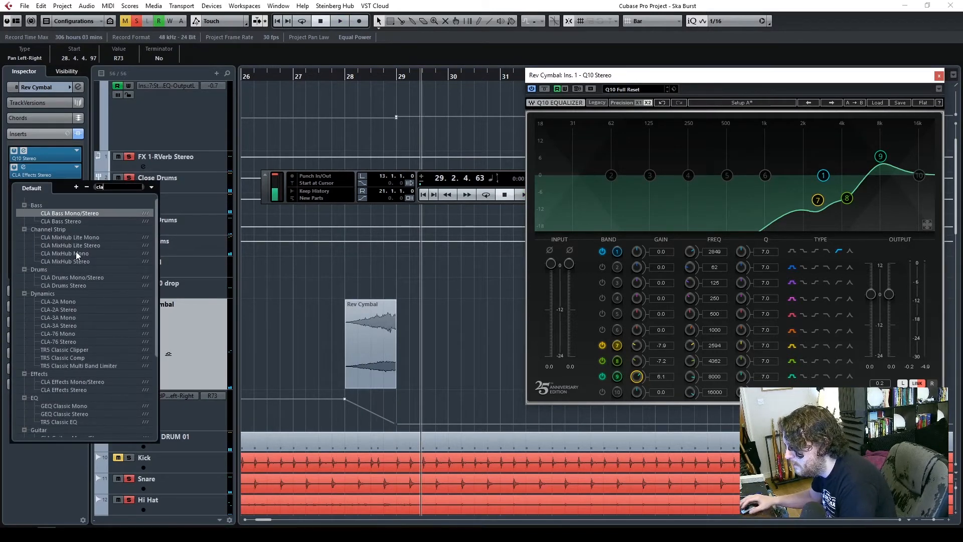
pyautogui.press('BackSpace')
pyautogui.press('BackSpace')
pyautogui.press('BackSpace')
pyautogui.write('ssl')
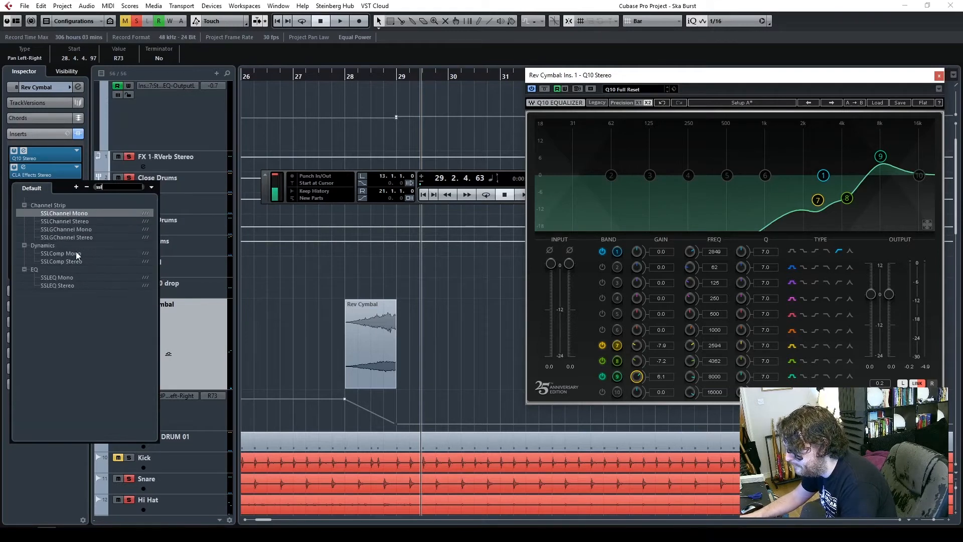
pyautogui.write(' comp')
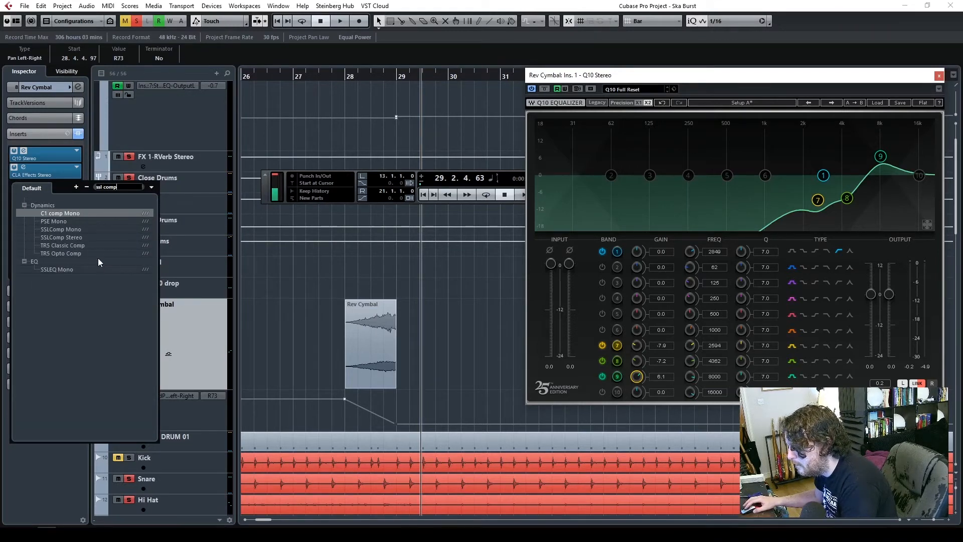
pyautogui.press('BackSpace')
pyautogui.press('BackSpace')
pyautogui.press('BackSpace')
pyautogui.press('BackSpace')
pyautogui.press('BackSpace')
pyautogui.write('com')
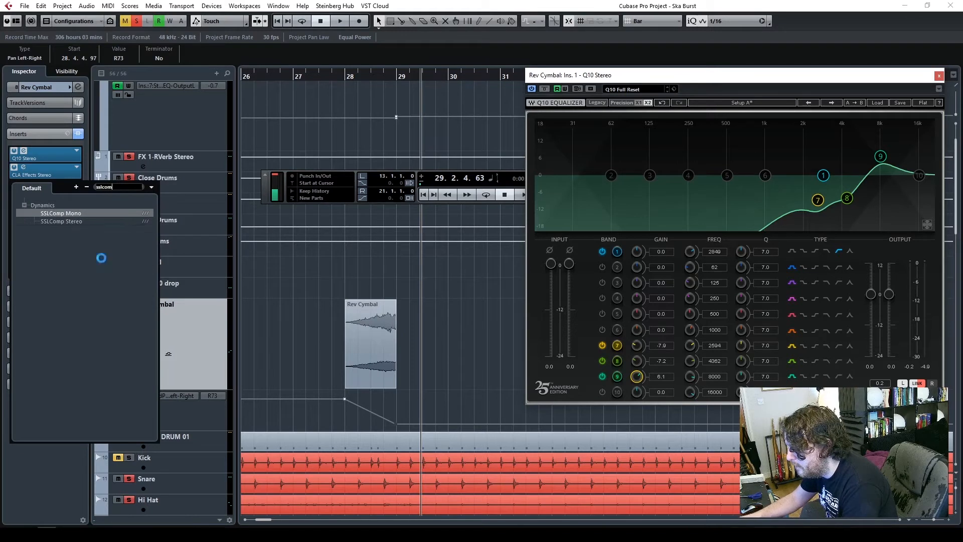
pyautogui.click(70, 222)
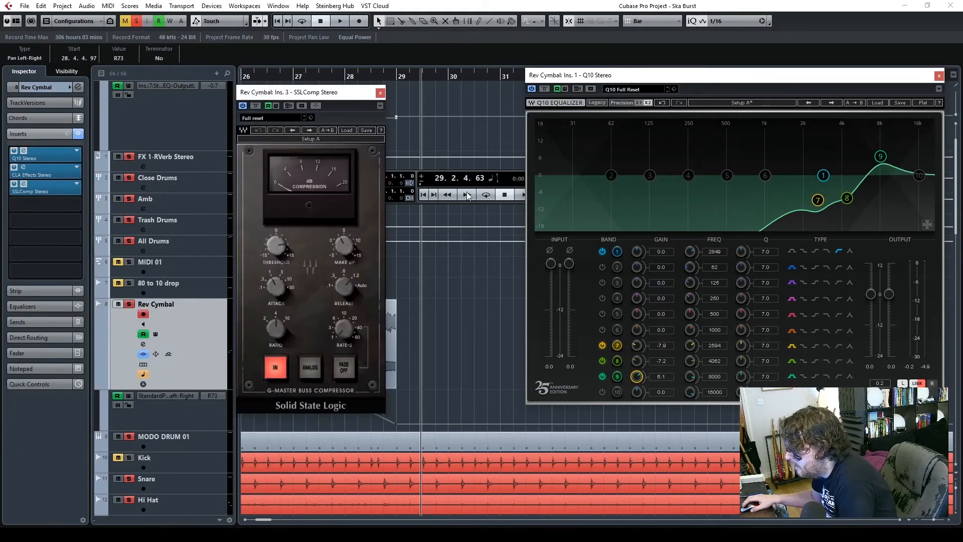
# - Adjust the SSL compressor's threshold and attack while auditioning the cymbal swell, and close the compressor
pyautogui.moveTo(317, 93); pyautogui.dragTo(548, 85)
pyautogui.moveTo(322, 76); pyautogui.dragTo(295, 78)
pyautogui.press('space')
pyautogui.moveTo(505, 236); pyautogui.dragTo(505, 258)
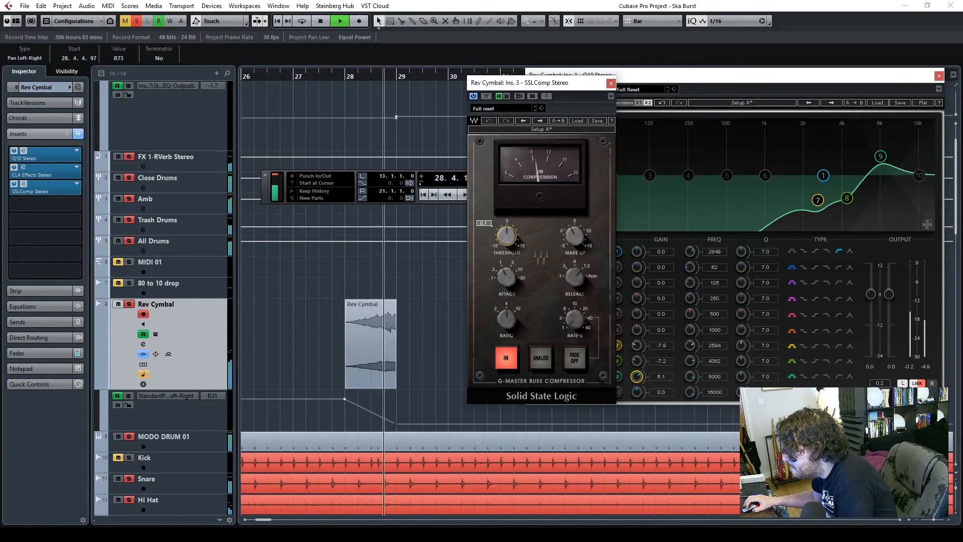
pyautogui.moveTo(484, 219); pyautogui.dragTo(482, 210)
pyautogui.press('space')
pyautogui.moveTo(299, 77); pyautogui.dragTo(295, 78)
pyautogui.press('space')
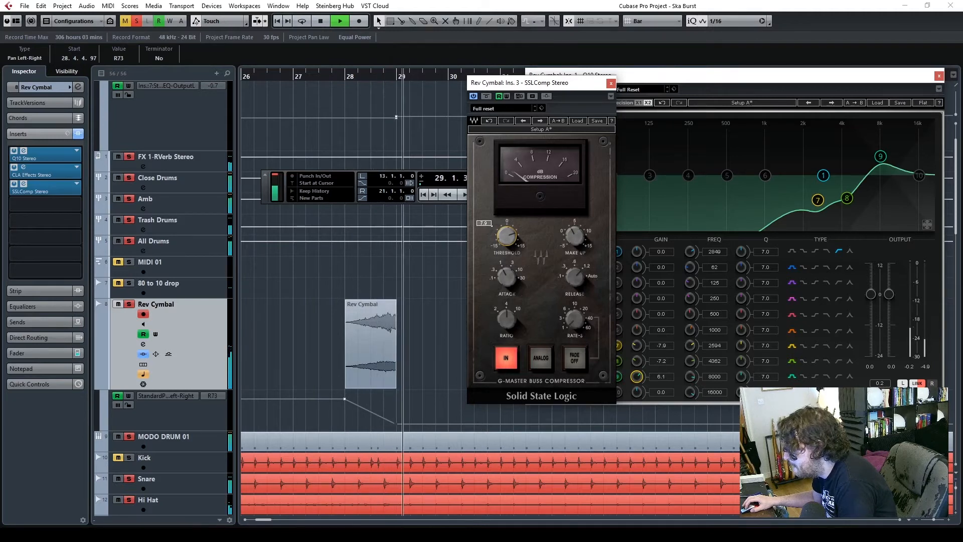
pyautogui.click(256, 77)
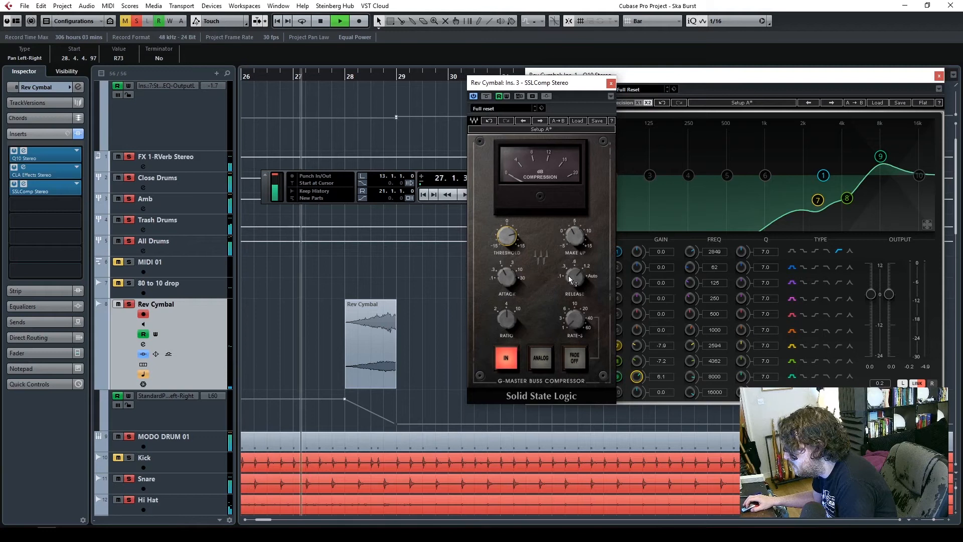
pyautogui.moveTo(506, 277); pyautogui.dragTo(507, 275)
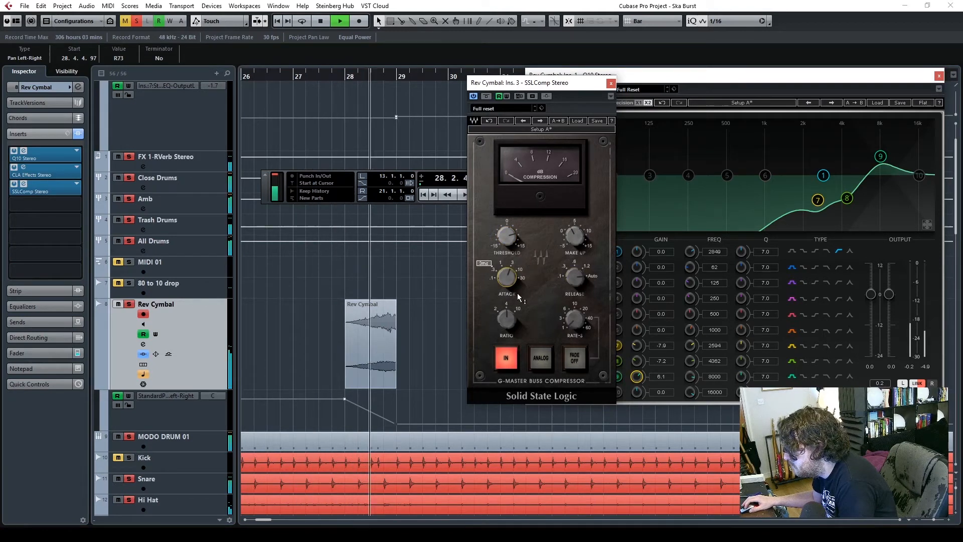
pyautogui.click(610, 82)
pyautogui.press('space')
# - Lower the Rev Cymbal track's volume to -14.7 dB, close the Q10 equalizer and play the swell into bar 29
pyautogui.click(34, 353)
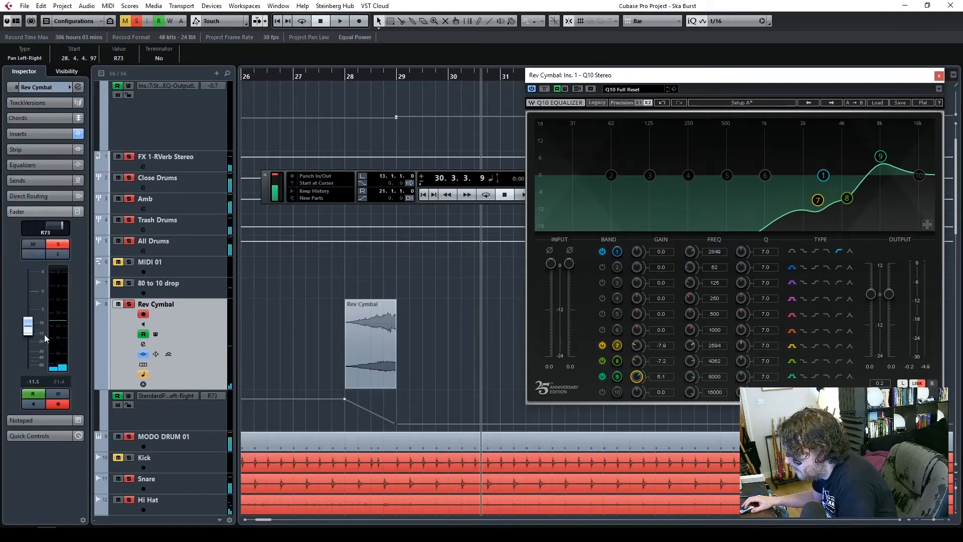
pyautogui.moveTo(31, 330); pyautogui.dragTo(31, 336)
pyautogui.click(272, 75)
pyautogui.press('space')
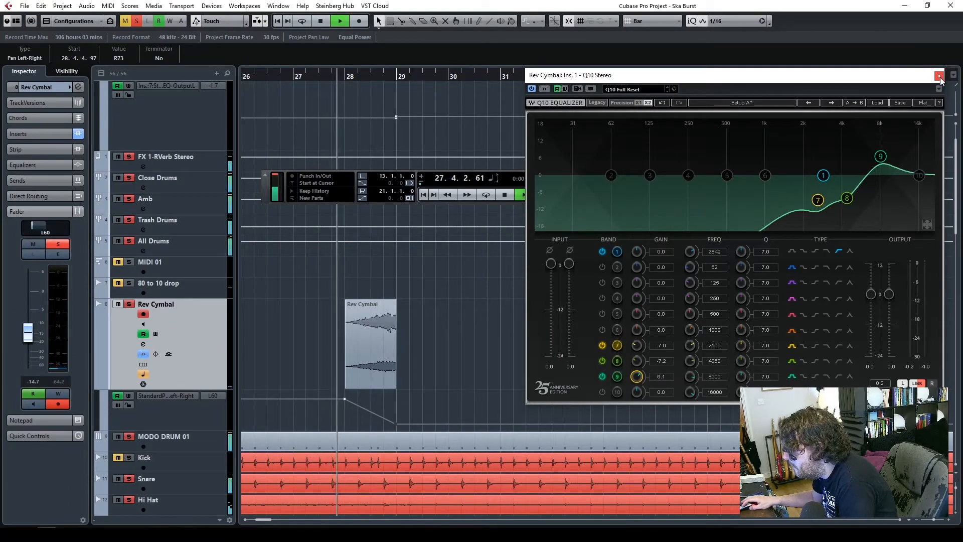
pyautogui.click(939, 76)
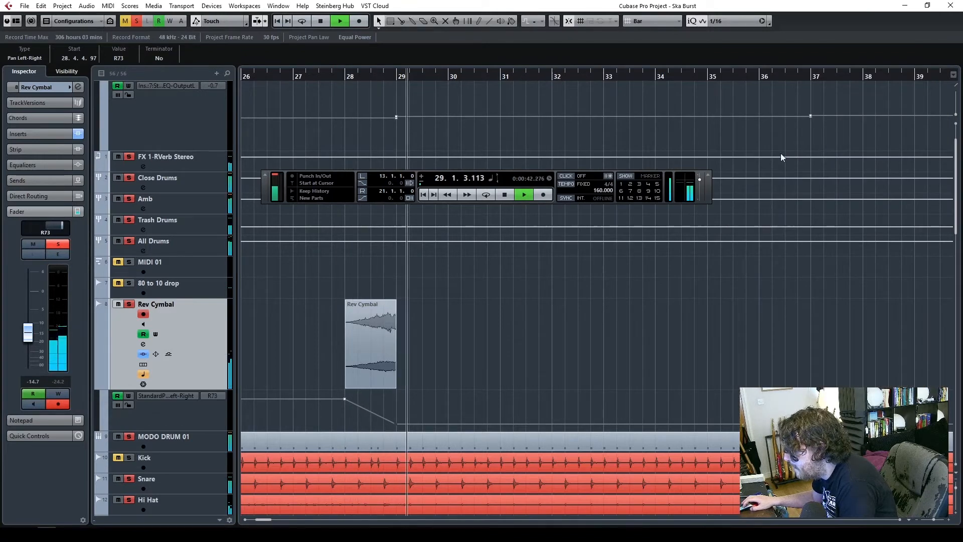
pyautogui.press('space')
# - Copy the Rev Cymbal event with its pan automation to bar 29 and bounce the copy to a new audio clip
pyautogui.moveTo(382, 348); pyautogui.dragTo(528, 362)
pyautogui.moveTo(311, 346); pyautogui.dragTo(447, 343)
pyautogui.click(435, 349)
pyautogui.click(510, 356)
pyautogui.click(431, 338)
pyautogui.click(73, 9)
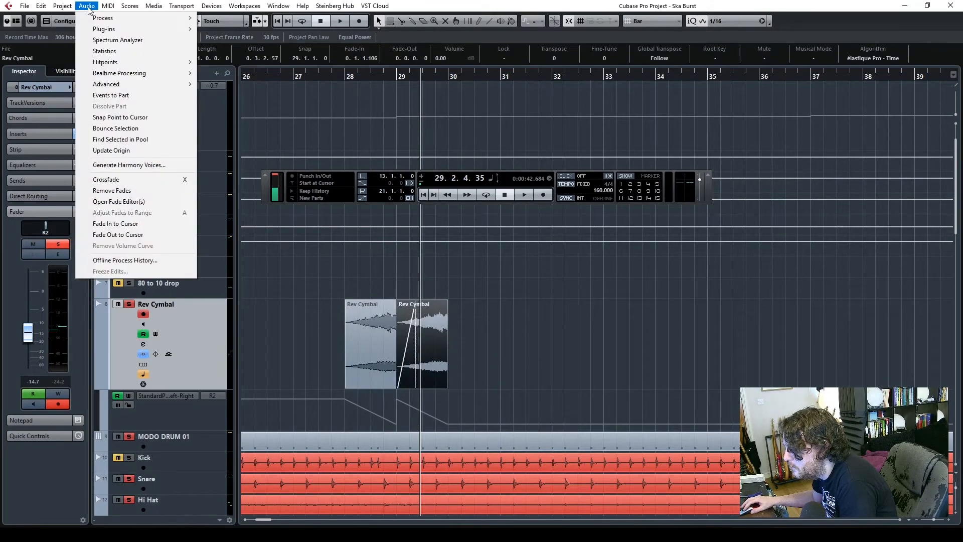
pyautogui.click(125, 129)
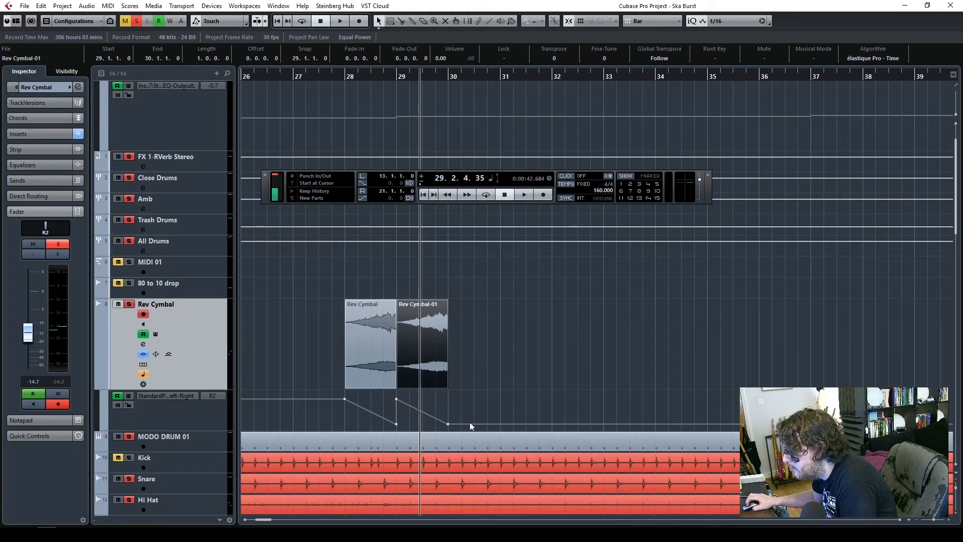
# - Reverse the copied Rev Cymbal event at bar 29 with the Reverse process
pyautogui.click(86, 7)
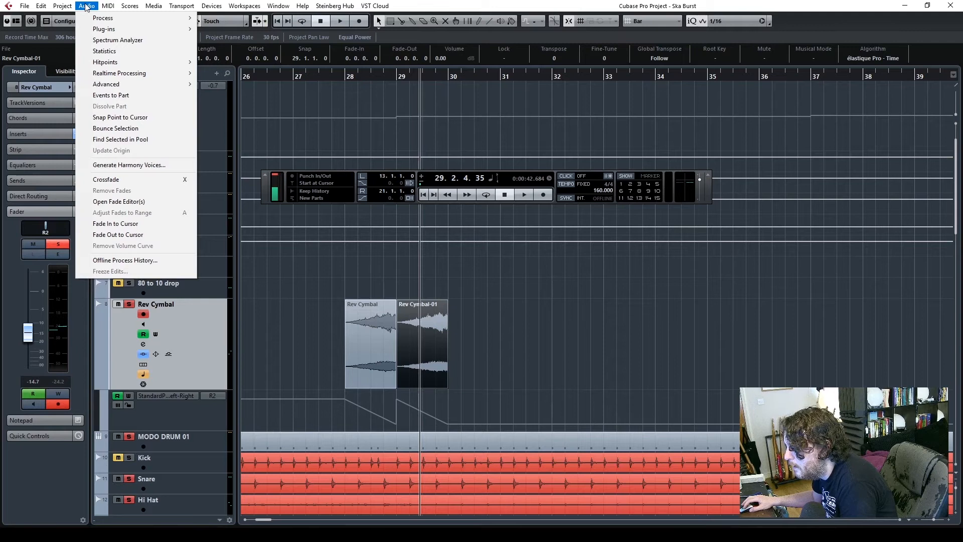
pyautogui.moveTo(115, 18)
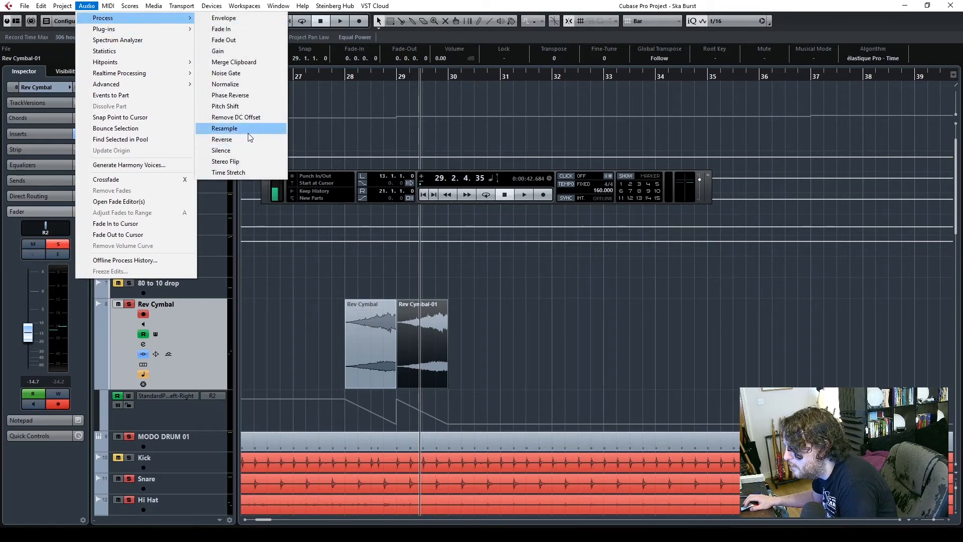
pyautogui.click(249, 139)
pyautogui.click(535, 372)
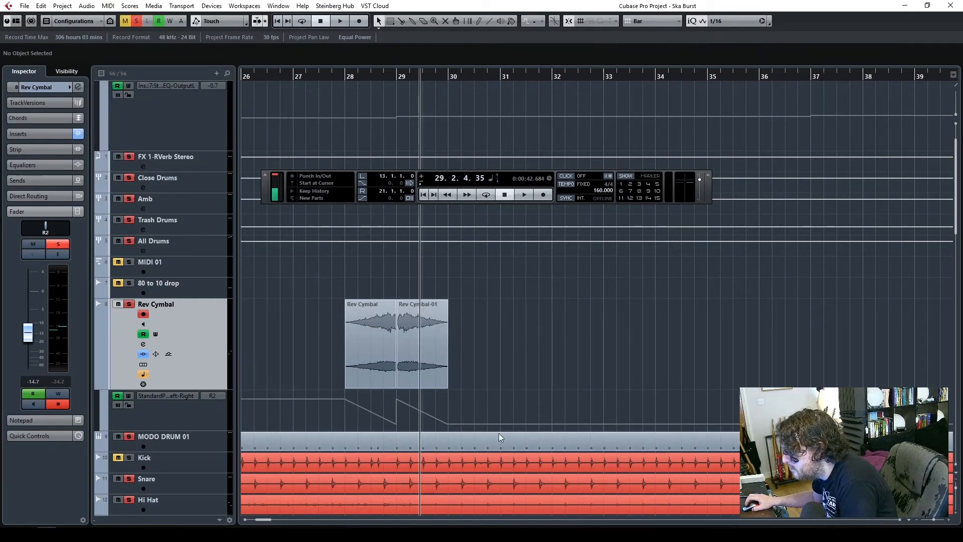
# - Solo the Rev Cymbal track and audition the swell and its reversed copy from just before bar 28
pyautogui.click(948, 520)
pyautogui.click(948, 521)
pyautogui.click(948, 520)
pyautogui.click(948, 520)
pyautogui.click(947, 520)
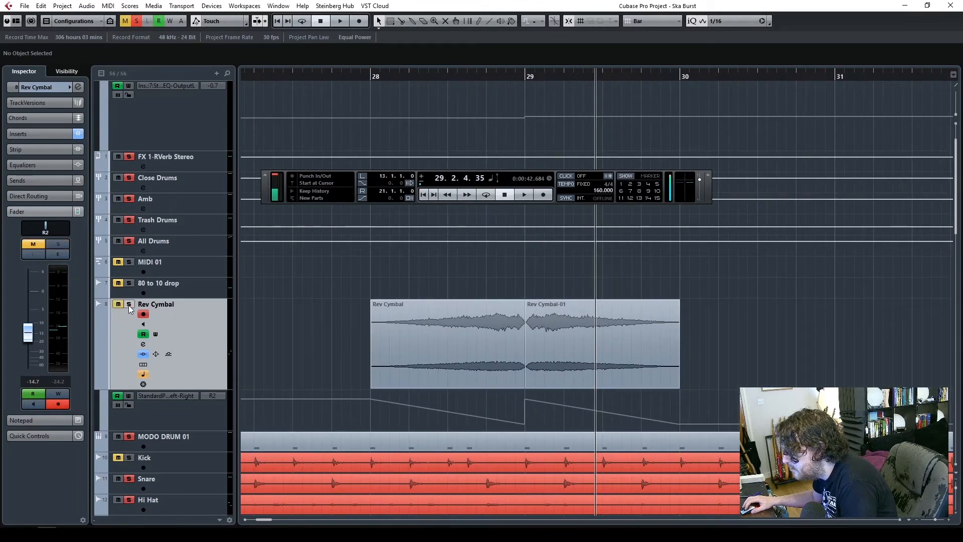
pyautogui.doubleClick(359, 76)
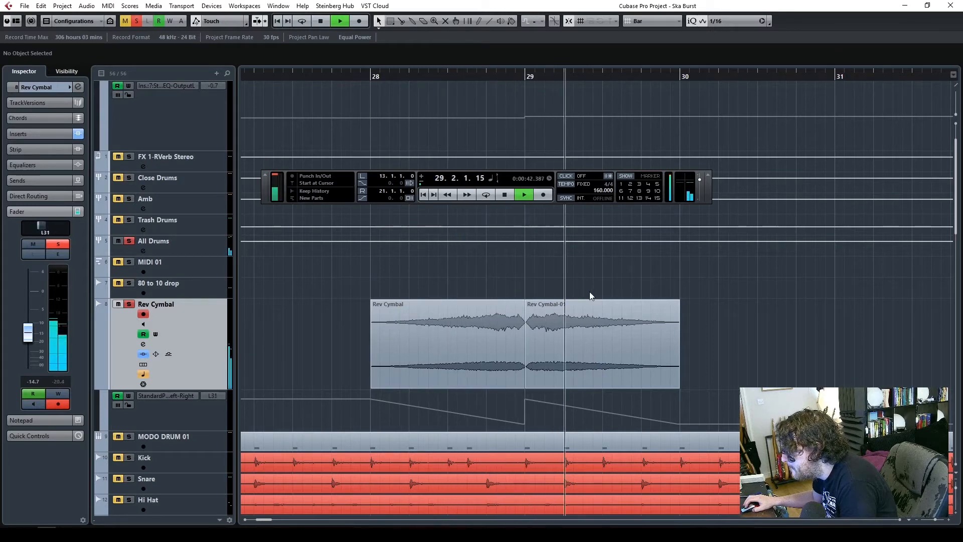
# - Trim the end of the Rev Cymbal event and the start of its reversed copy around bar 29
pyautogui.click(512, 329)
pyautogui.moveTo(523, 386); pyautogui.dragTo(535, 385)
pyautogui.click(544, 379)
pyautogui.click(453, 358)
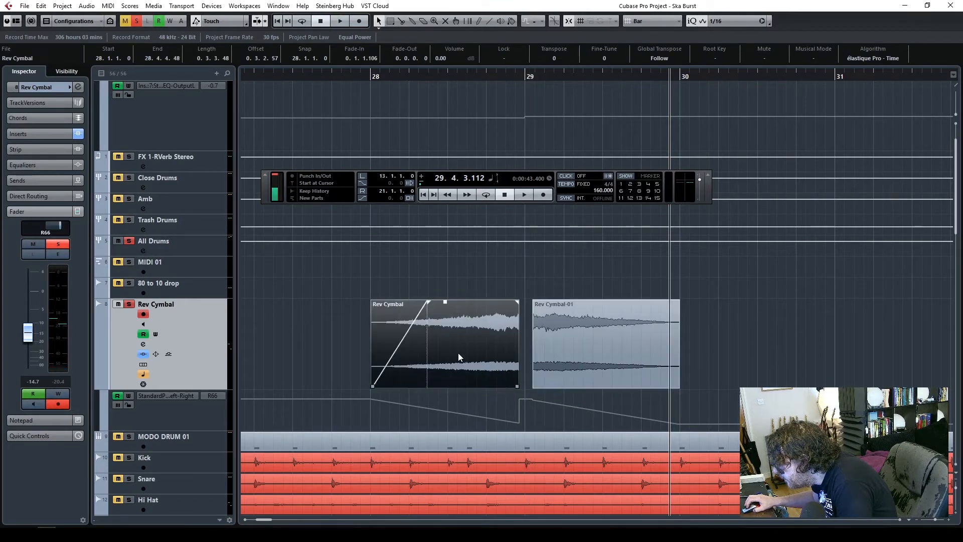
# - Realign the two Rev Cymbal events so the first starts at bar 28 and they meet at bar 29, and crossfade them
pyautogui.moveTo(363, 390); pyautogui.dragTo(303, 388)
pyautogui.moveTo(464, 355)
pyautogui.mouseDown()
pyautogui.moveTo(445, 359)
pyautogui.moveTo(471, 358)
pyautogui.mouseUp()
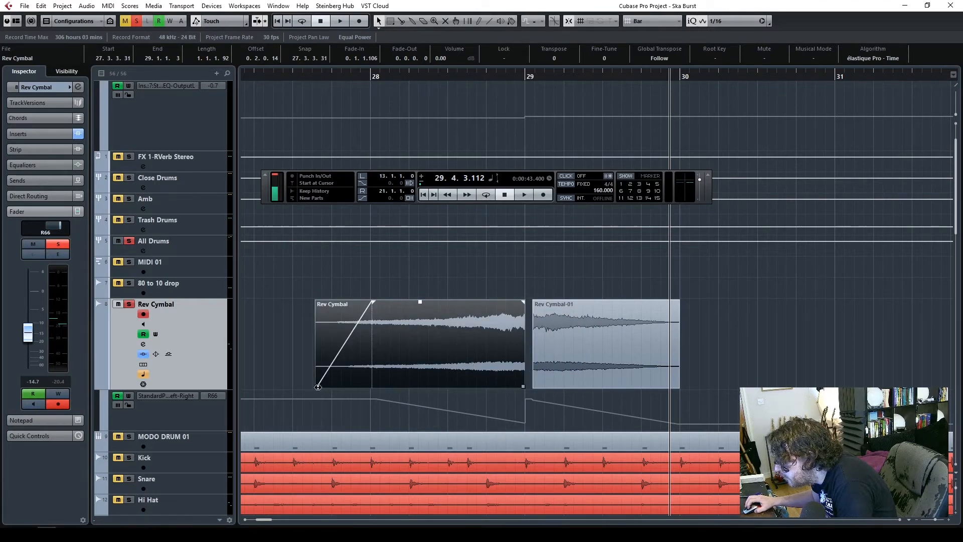
pyautogui.moveTo(320, 390); pyautogui.dragTo(337, 387)
pyautogui.moveTo(637, 357); pyautogui.dragTo(598, 336)
pyautogui.moveTo(499, 266); pyautogui.dragTo(566, 349)
pyautogui.click(728, 339)
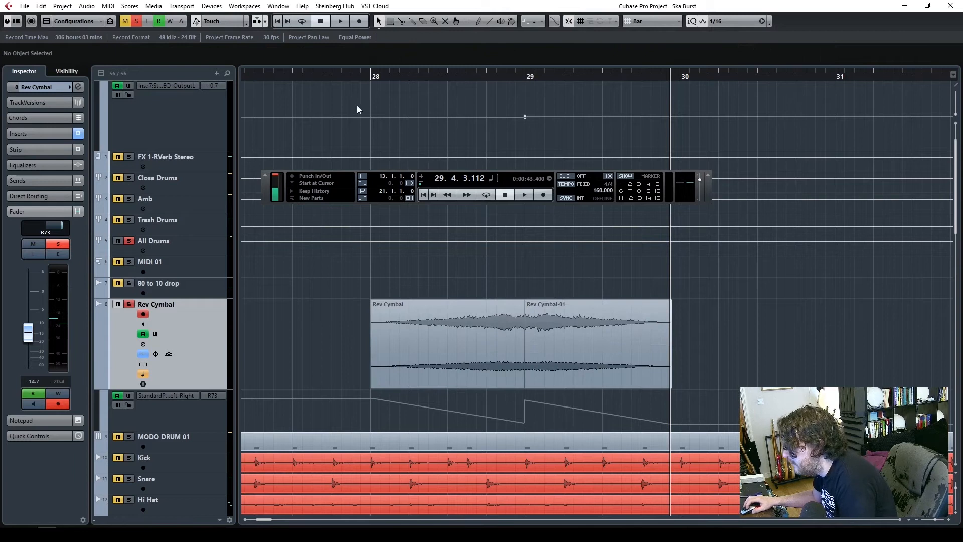
# - Audition the joined swell and delete the pan automation points at bar 29 for one continuous sweep from bar 28 to 30
pyautogui.doubleClick(285, 74)
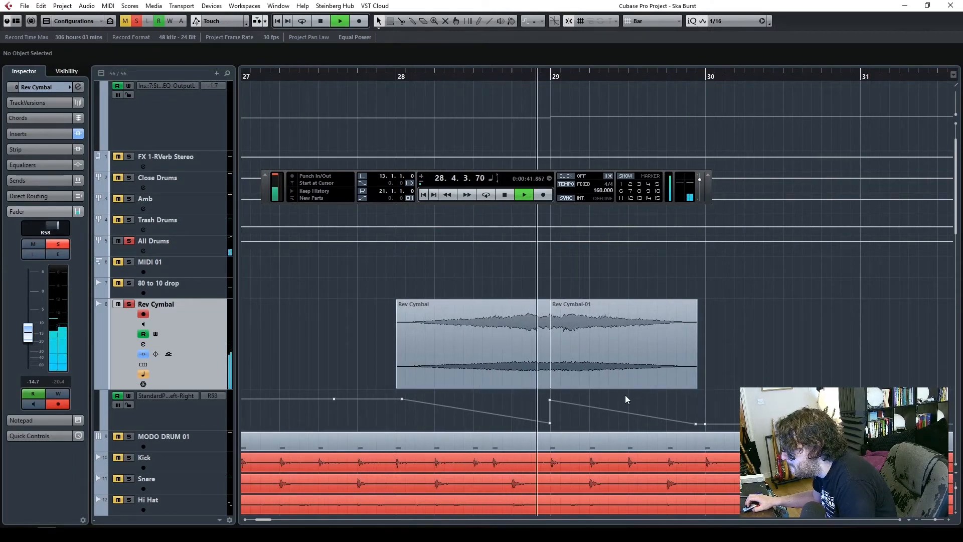
pyautogui.press('space')
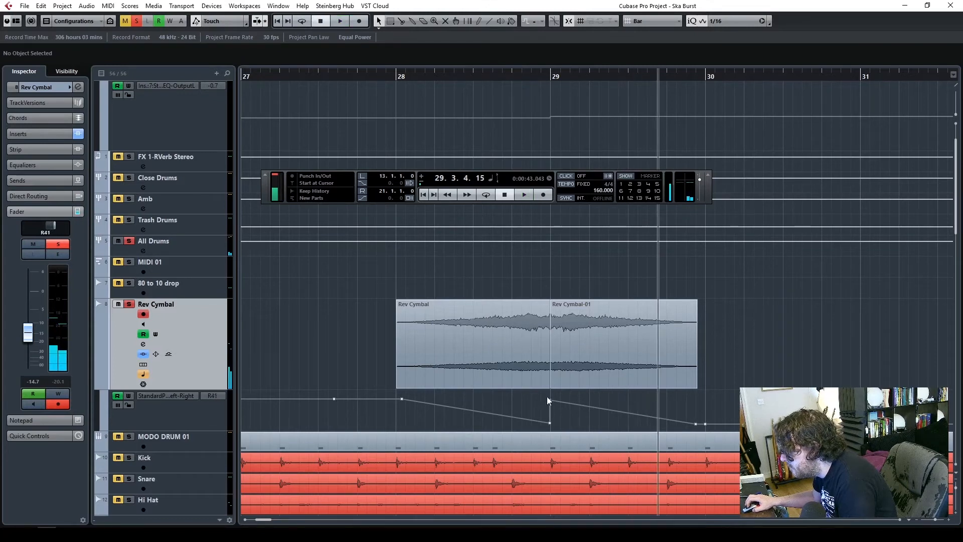
pyautogui.moveTo(559, 421); pyautogui.dragTo(559, 426)
pyautogui.press('Delete')
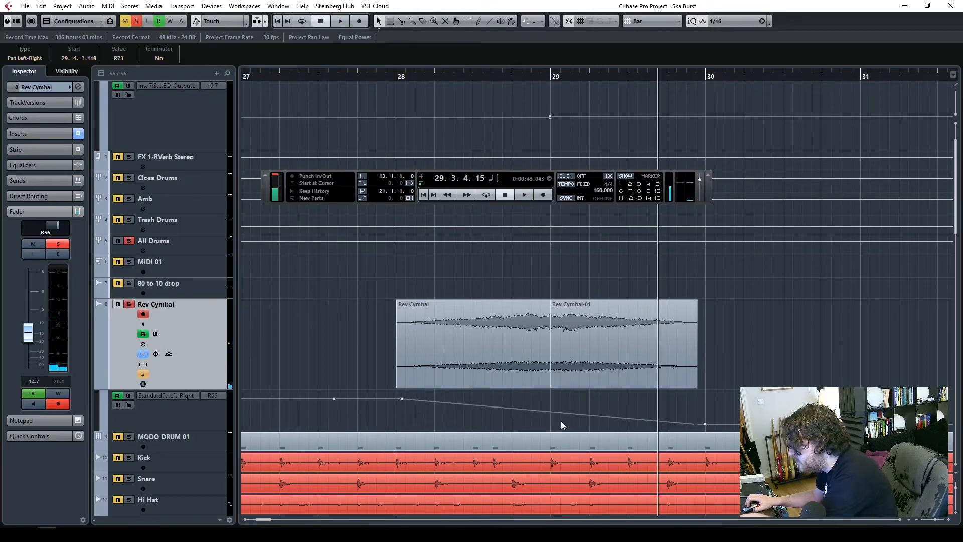
# - Audition the smooth cymbal pan sweep, first from bar 28 and again from bar 25 with the All Drums group soloed
pyautogui.click(370, 73)
pyautogui.press('space')
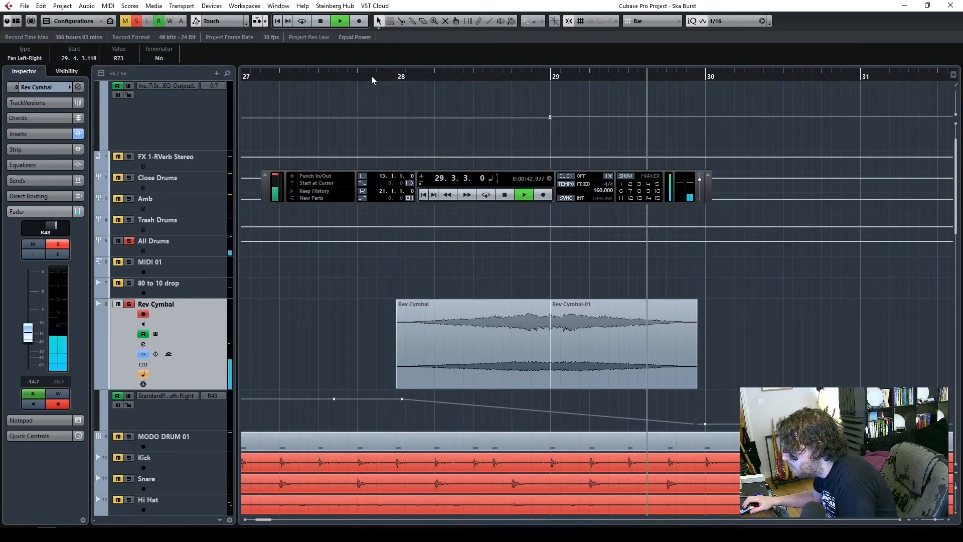
pyautogui.press('space')
pyautogui.moveTo(260, 75); pyautogui.dragTo(200, 85)
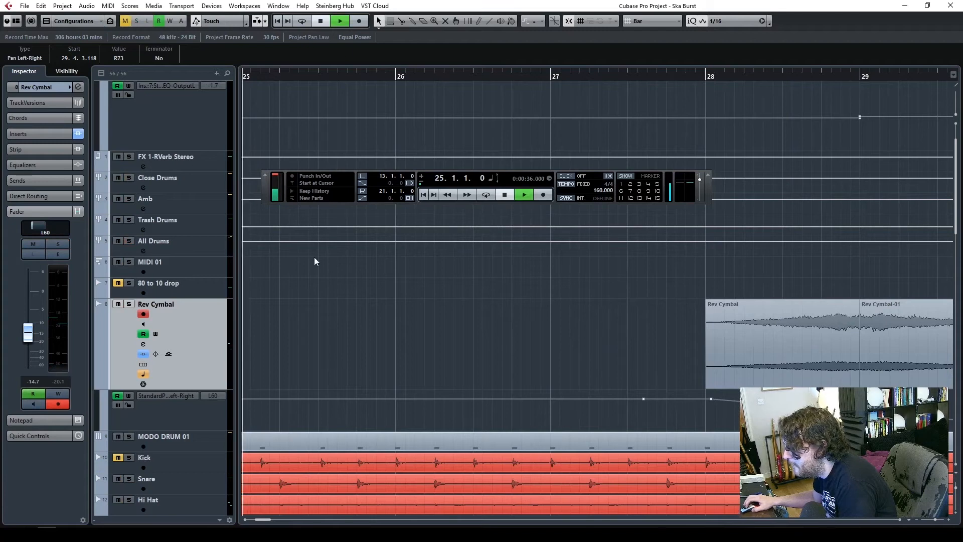
pyautogui.press('space')
pyautogui.click(129, 241)
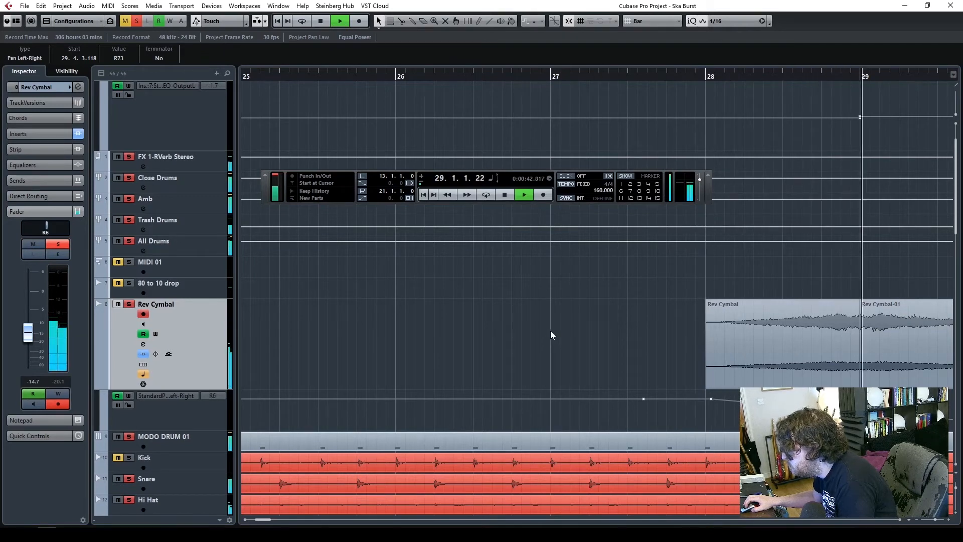
pyautogui.moveTo(266, 520); pyautogui.dragTo(262, 520)
pyautogui.press('space')
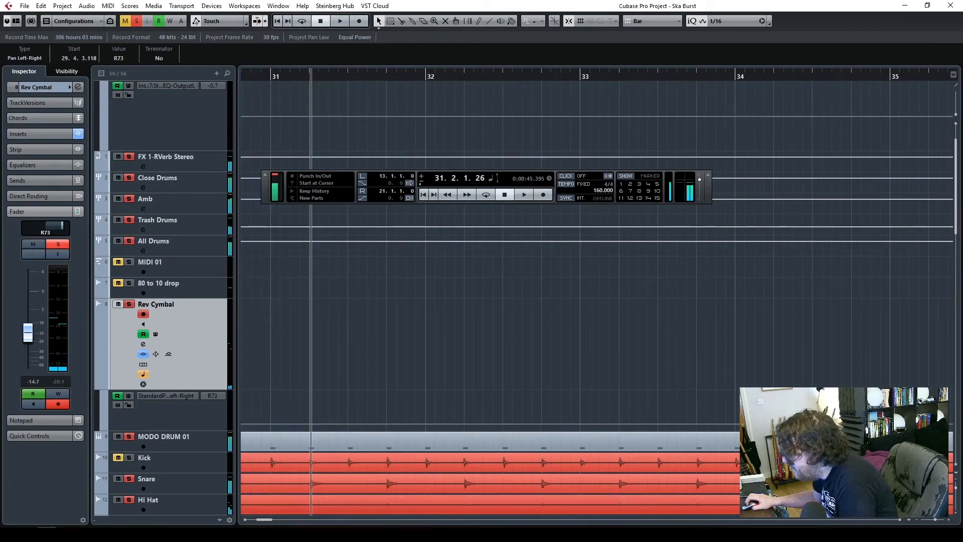
# - Deactivate all solos and raise the Rev Cymbal track's volume to -12.0 dB while playing the full mix from bar 26
pyautogui.moveTo(935, 519); pyautogui.dragTo(926, 519)
pyautogui.moveTo(459, 78); pyautogui.dragTo(438, 84)
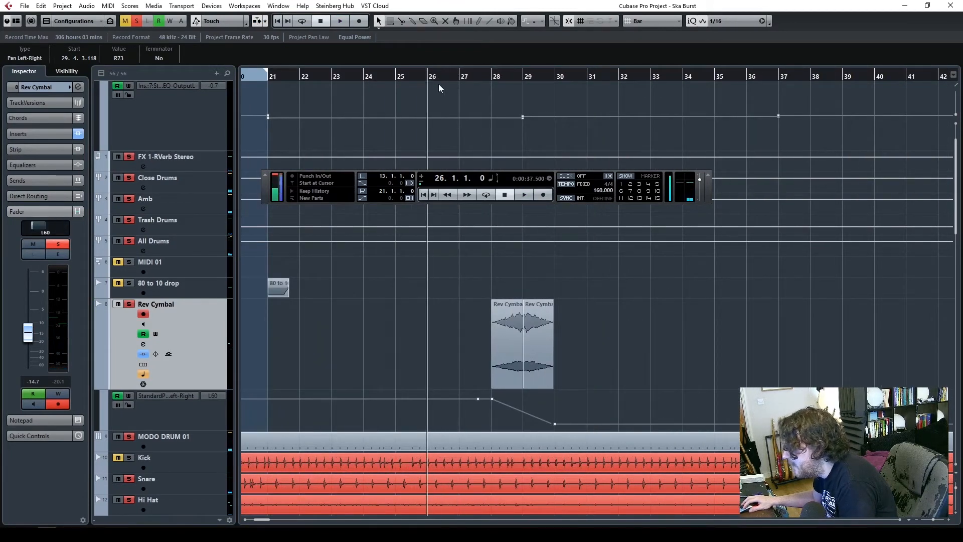
pyautogui.click(139, 19)
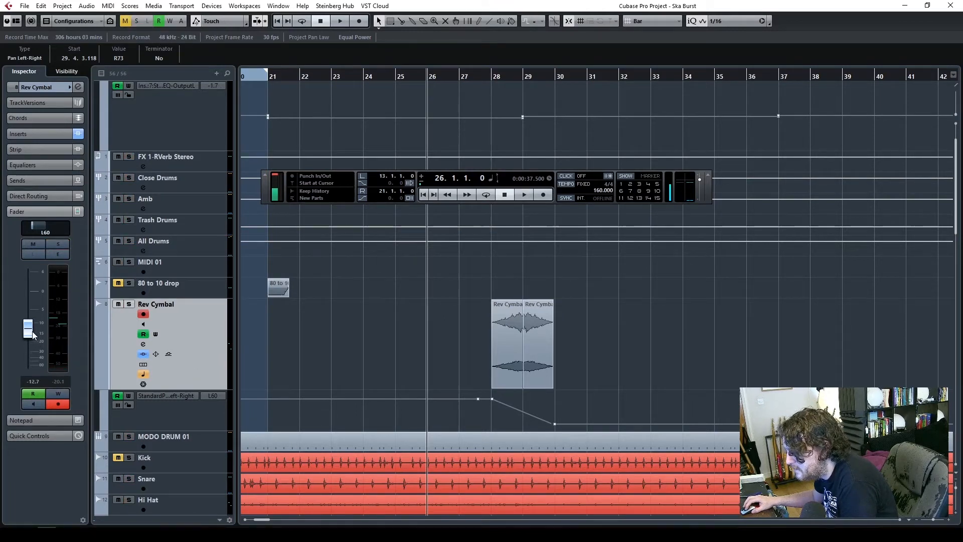
pyautogui.press('space')
pyautogui.click(416, 348)
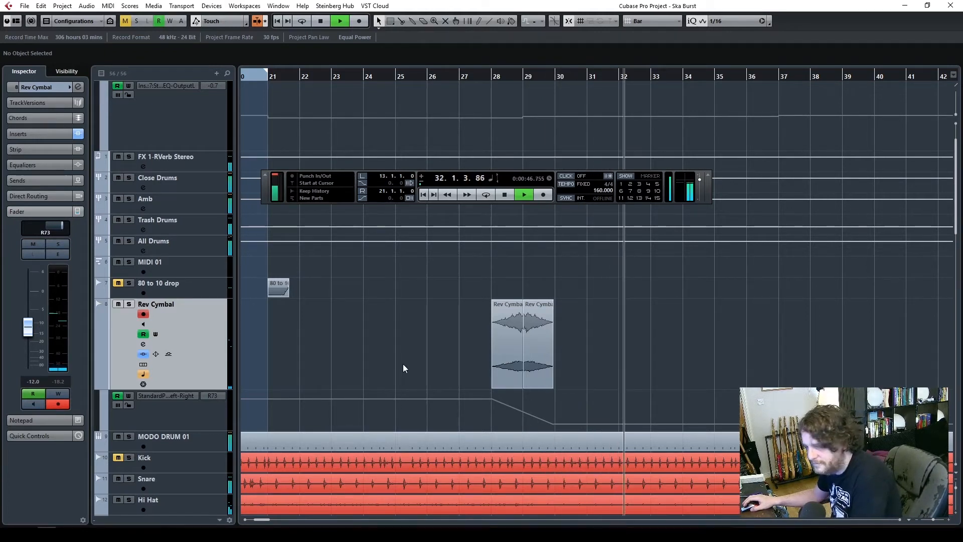
pyautogui.press('space')
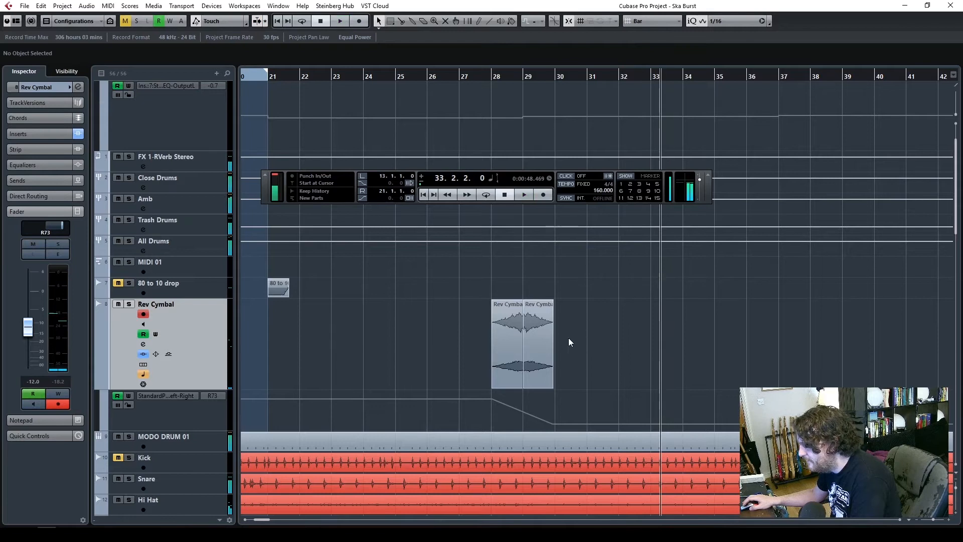
# - Raise the reversed copy's event volume to 2.00 dB and set the Rev Cymbal track's volume to -12.7 dB during playback
pyautogui.click(539, 316)
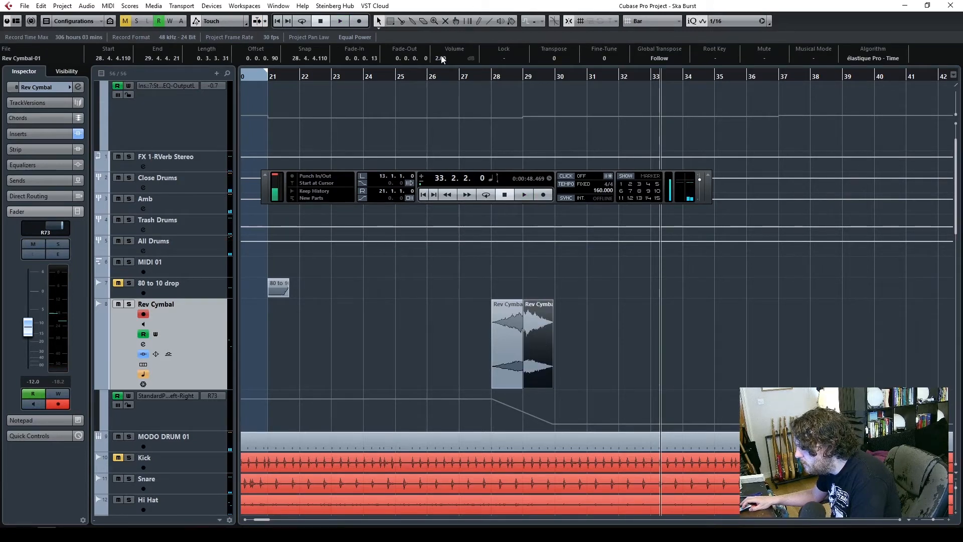
pyautogui.click(578, 345)
pyautogui.click(392, 73)
pyautogui.press('space')
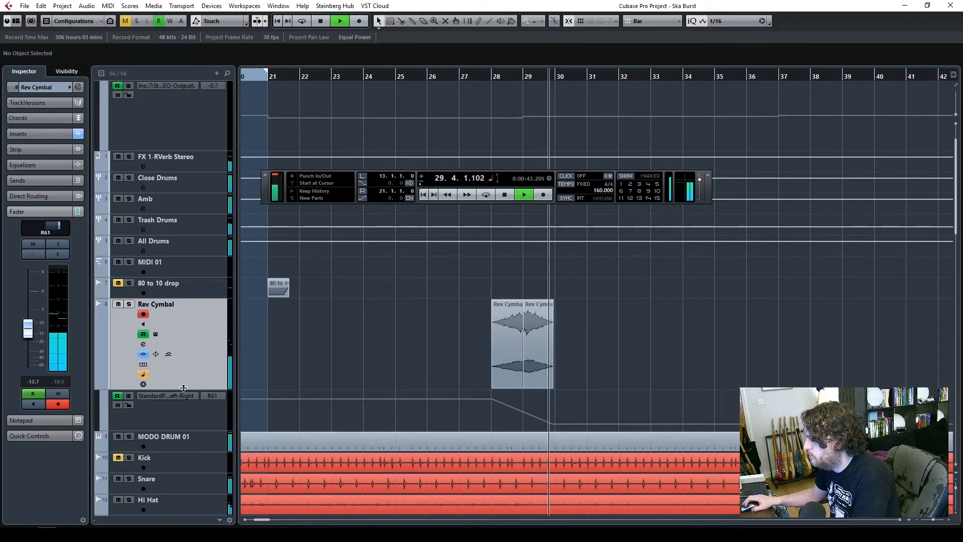
pyautogui.click(435, 323)
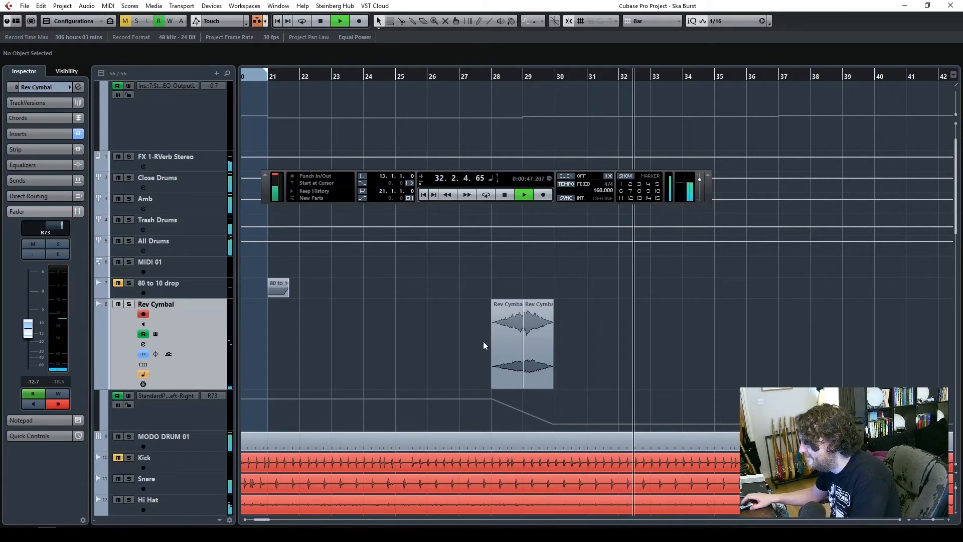
pyautogui.press('space')
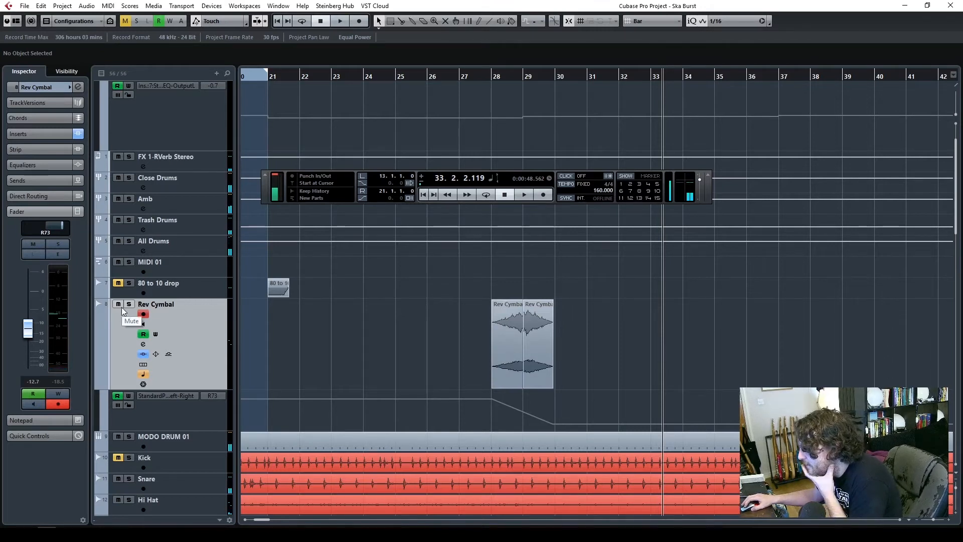
# - Play the full mix from bar 26 through the cymbal swell to check its level
pyautogui.click(498, 363)
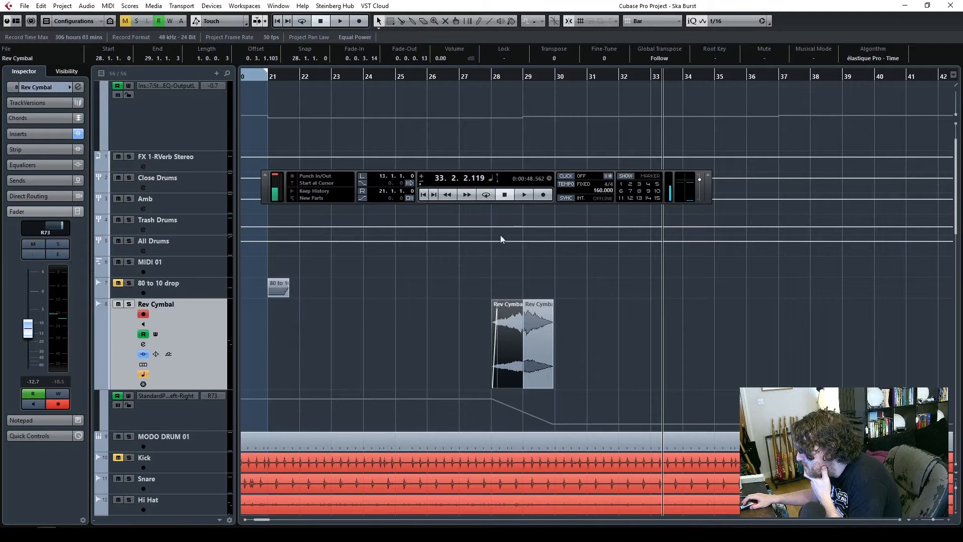
pyautogui.click(425, 75)
pyautogui.press('space')
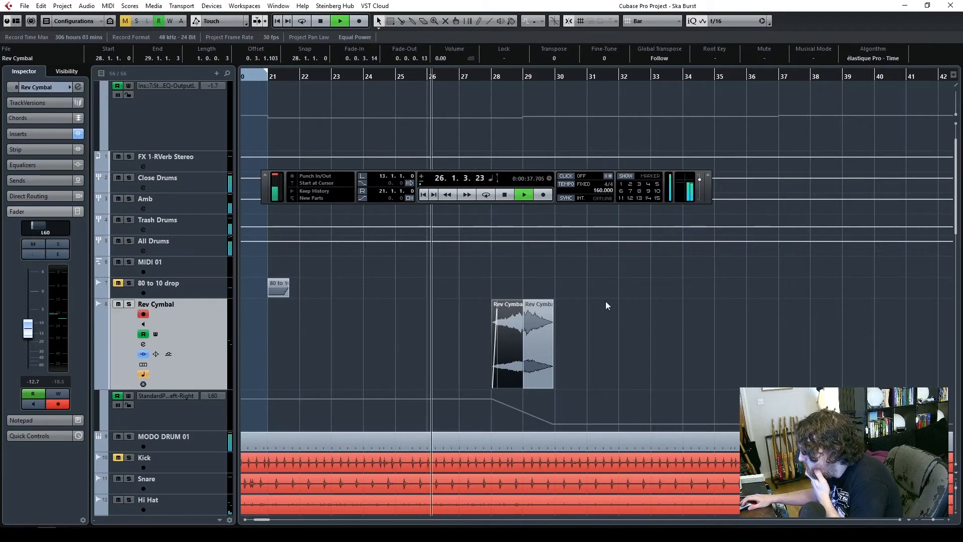
pyautogui.click(643, 355)
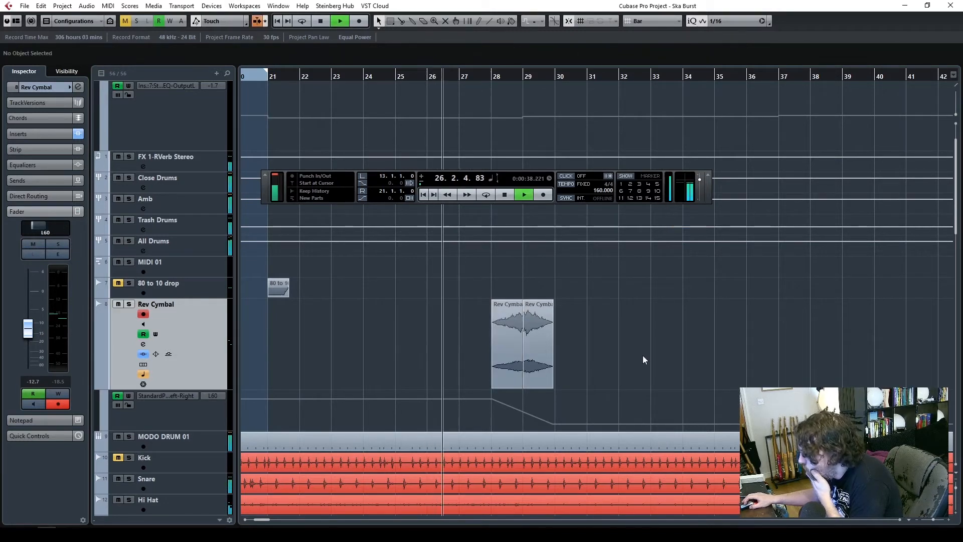
pyautogui.click(543, 368)
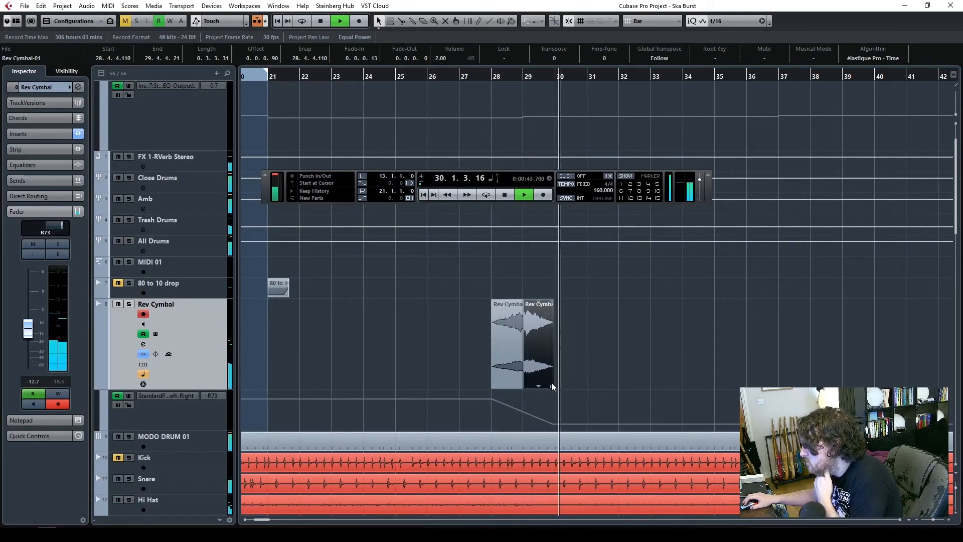
# - Lower the Rev Cymbal track's volume to -16.7 dB and play the mix from bar 23 through the swell
pyautogui.moveTo(271, 76); pyautogui.dragTo(219, 81)
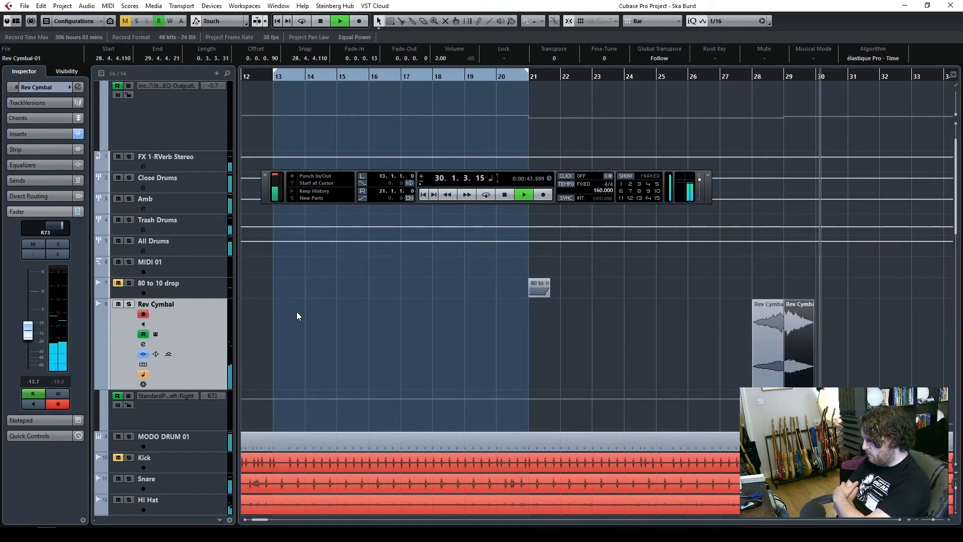
pyautogui.press('space')
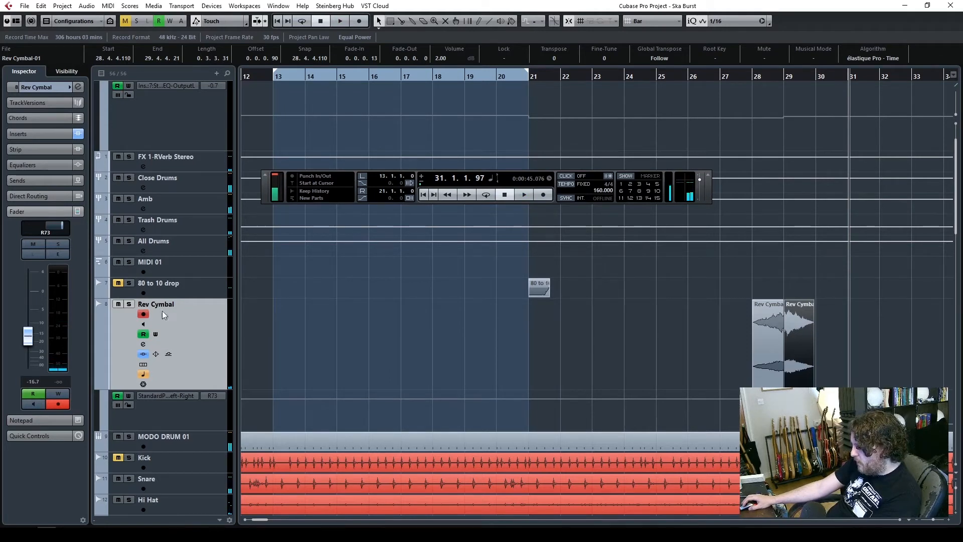
pyautogui.moveTo(630, 78); pyautogui.dragTo(581, 76)
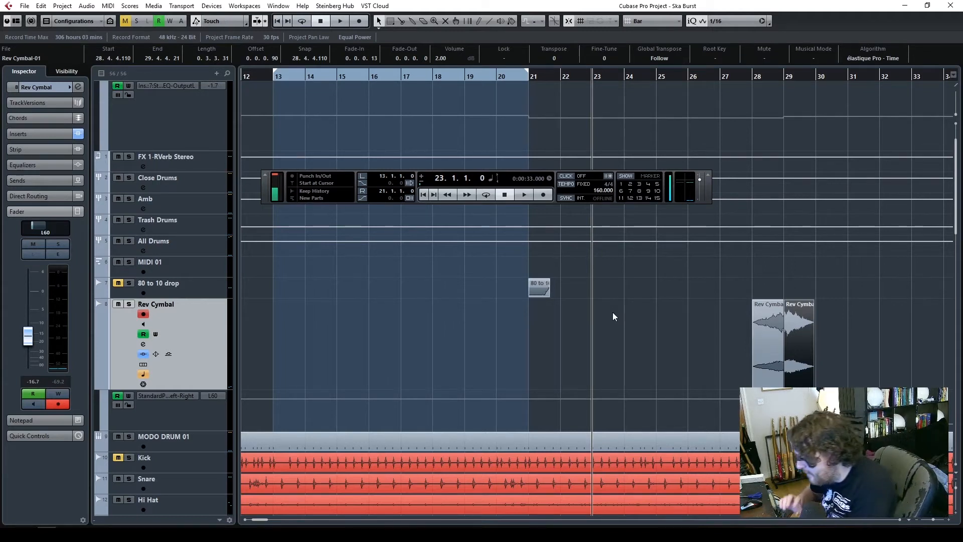
pyautogui.press('space')
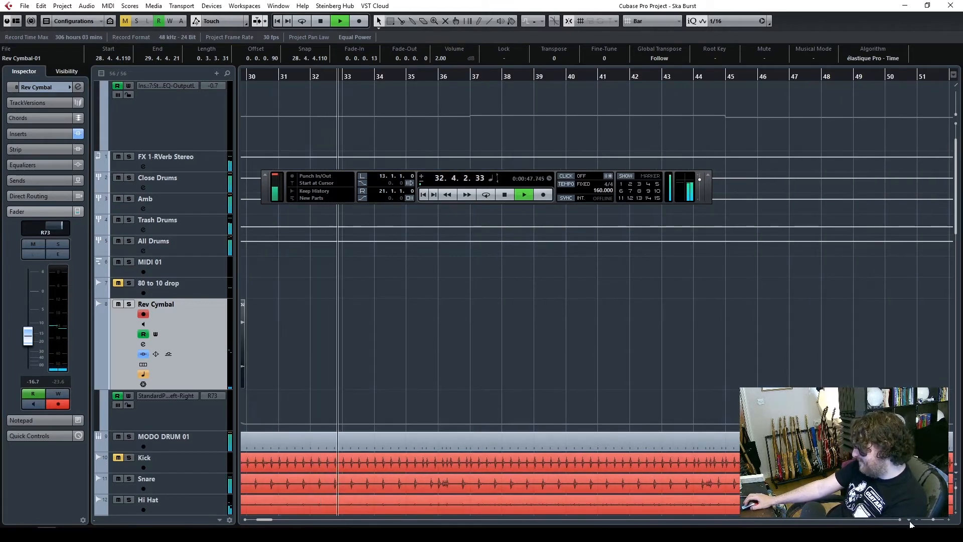
pyautogui.press('space')
# - Play the full mix from bar 44 to find the next section change for the cymbal swell
pyautogui.moveTo(932, 521); pyautogui.dragTo(932, 521)
pyautogui.click(509, 345)
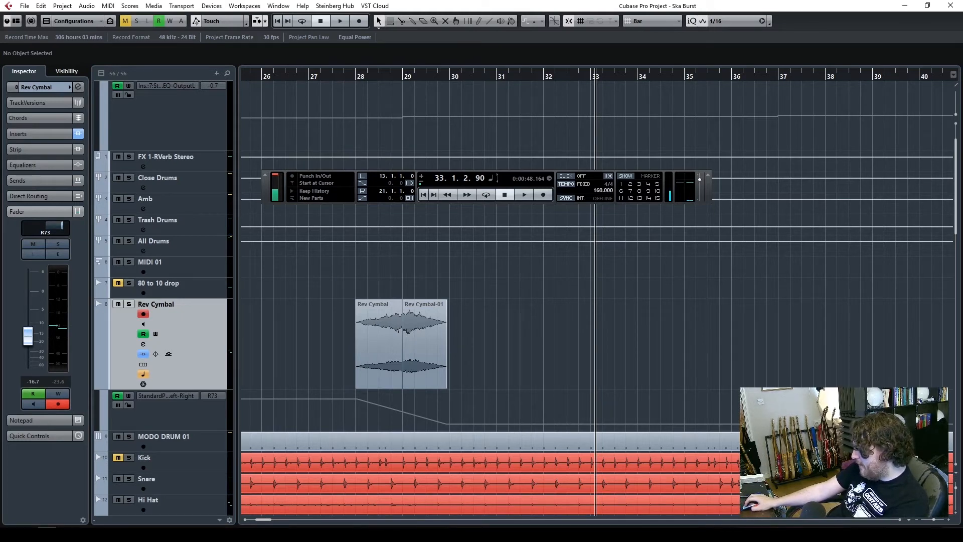
pyautogui.moveTo(934, 522); pyautogui.dragTo(931, 524)
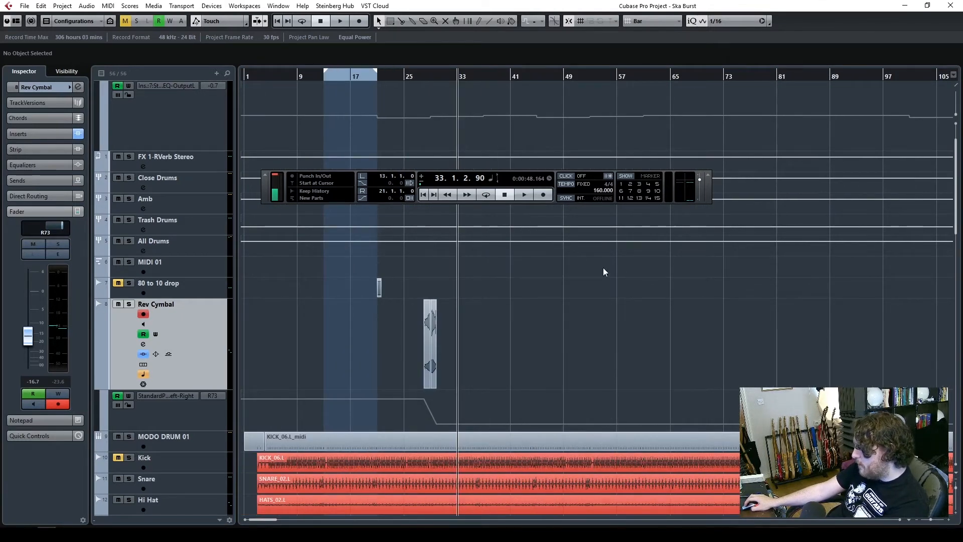
pyautogui.click(531, 73)
pyautogui.press('space')
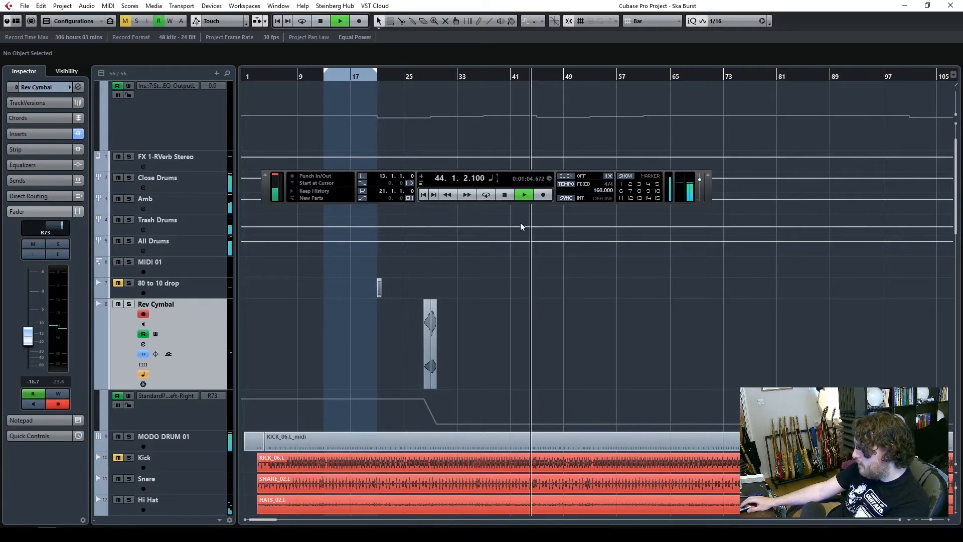
# - Copy both Rev Cymbal swell events from bar 28 to bar 44, together with their pan automation
pyautogui.moveTo(395, 344); pyautogui.dragTo(396, 344)
pyautogui.press('space')
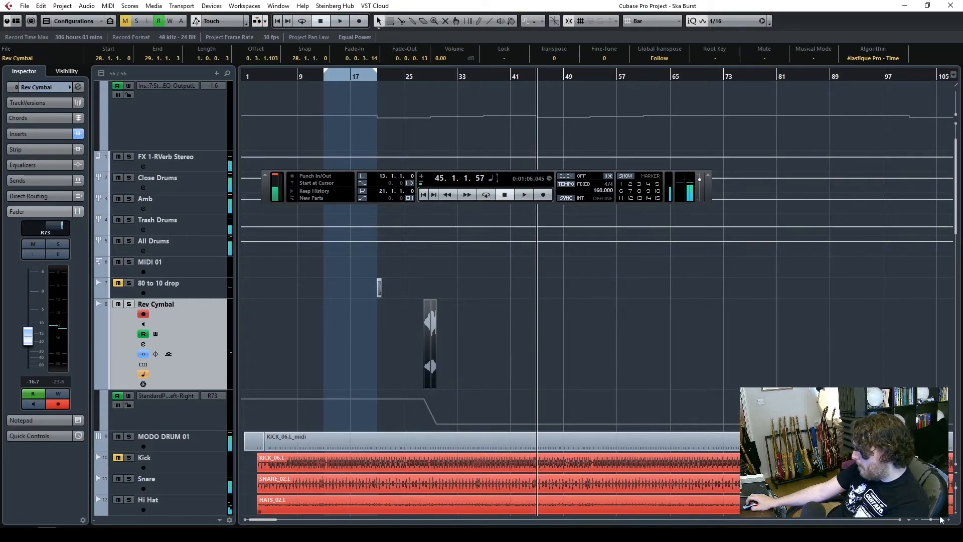
pyautogui.click(948, 520)
pyautogui.click(946, 521)
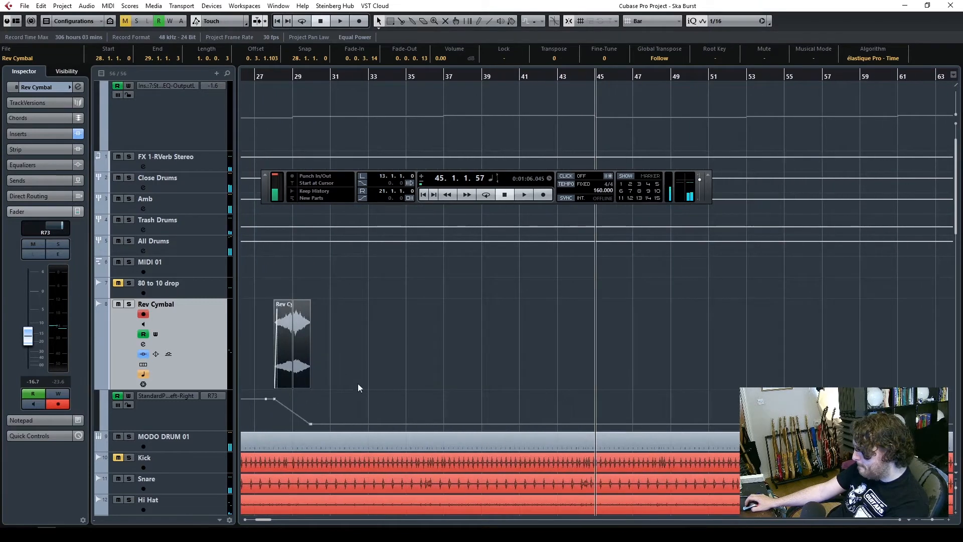
pyautogui.moveTo(284, 347); pyautogui.dragTo(590, 362)
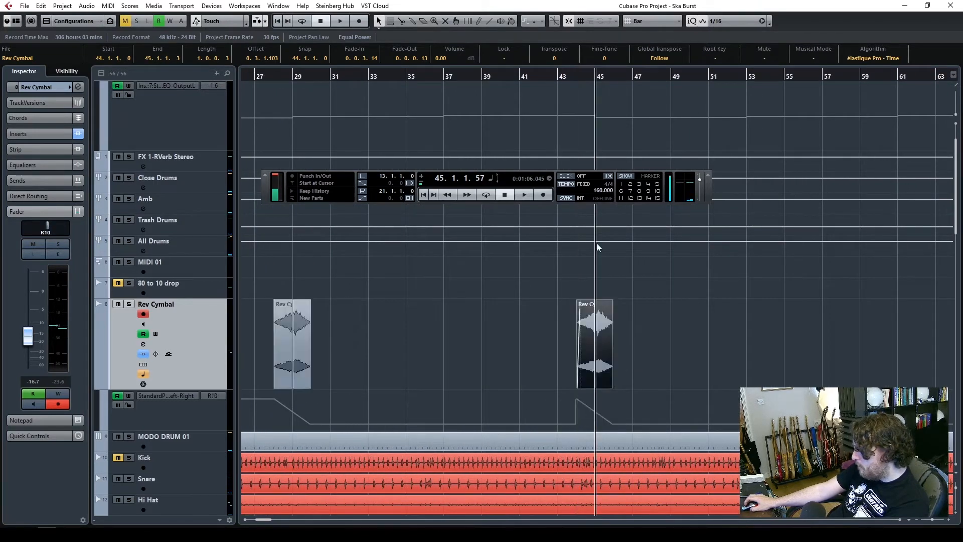
# - Play the mix from bar 43 through the copied cymbal swell and zoom in on its events
pyautogui.click(566, 75)
pyautogui.press('space')
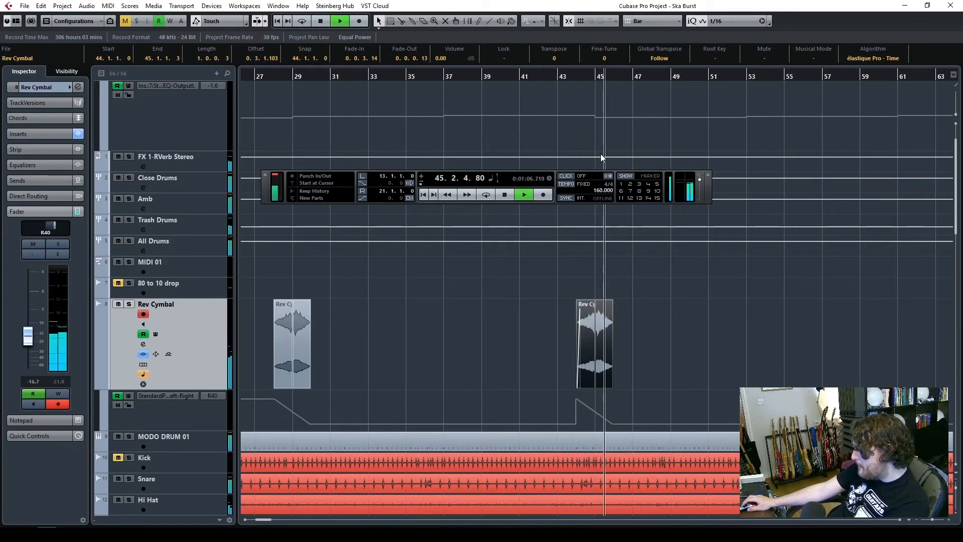
pyautogui.click(948, 520)
pyautogui.click(948, 520)
pyautogui.click(948, 520)
pyautogui.click(948, 520)
pyautogui.click(507, 331)
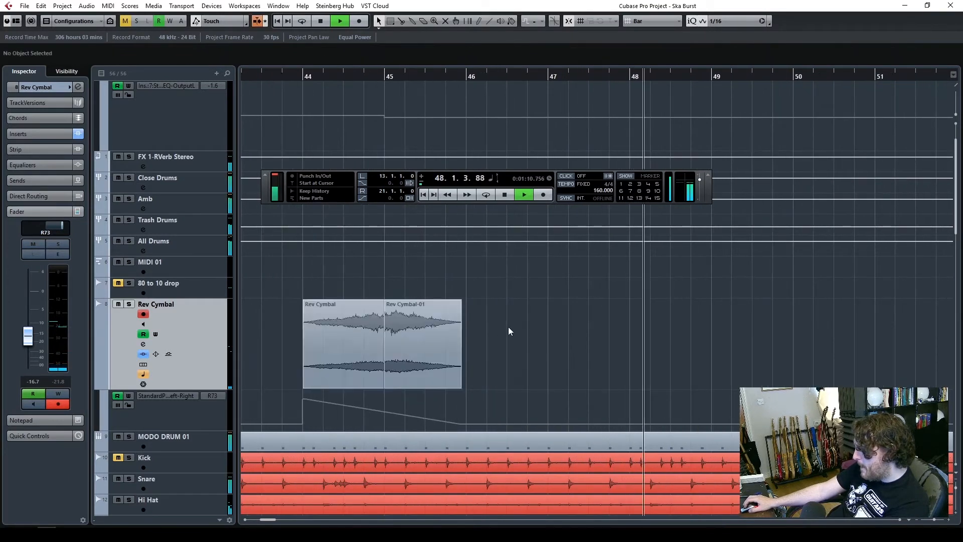
# - Check the event volume of the copied swell's second half and replay the mix across bars 43 to 46
pyautogui.click(274, 78)
pyautogui.click(412, 350)
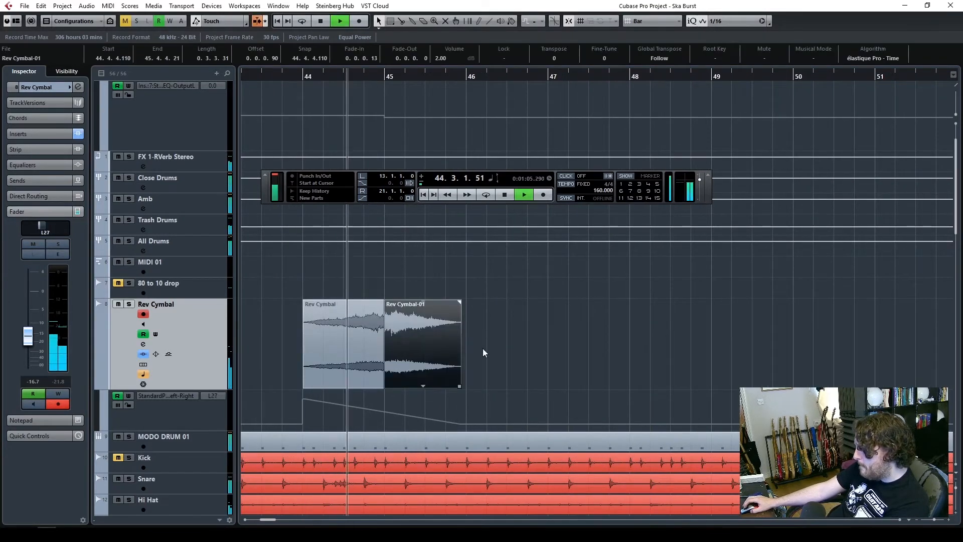
pyautogui.press('space')
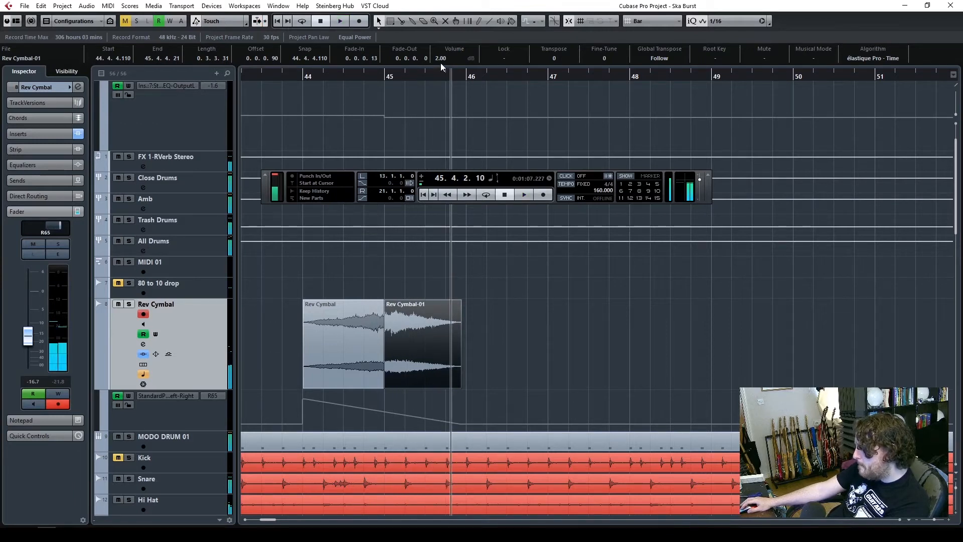
pyautogui.moveTo(297, 76); pyautogui.dragTo(239, 83)
pyautogui.press('space')
pyautogui.click(591, 341)
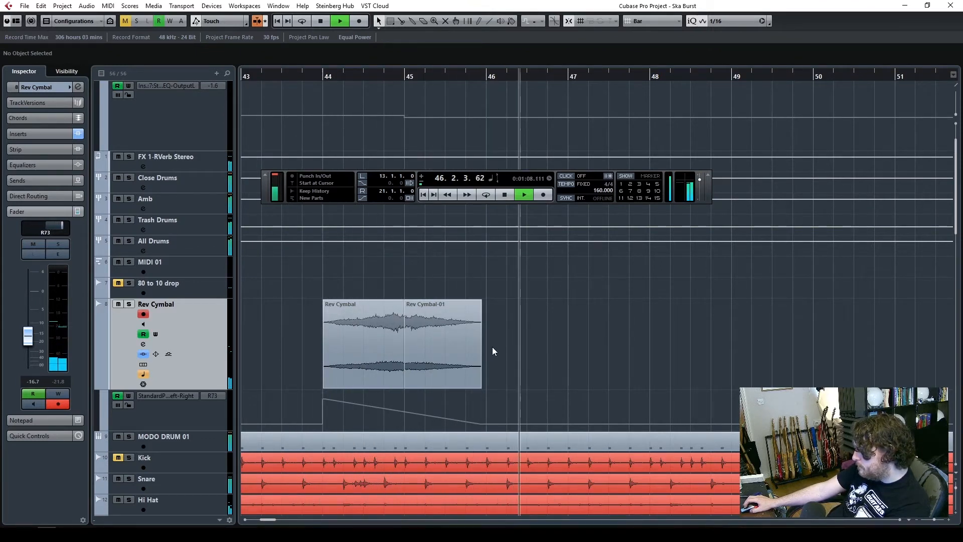
# - Audition the mix from around bar 36 with the Clean Guitars group temporarily muted after bar 45
pyautogui.moveTo(933, 520); pyautogui.dragTo(931, 522)
pyautogui.click(302, 76)
pyautogui.scroll(2, 649, 371)
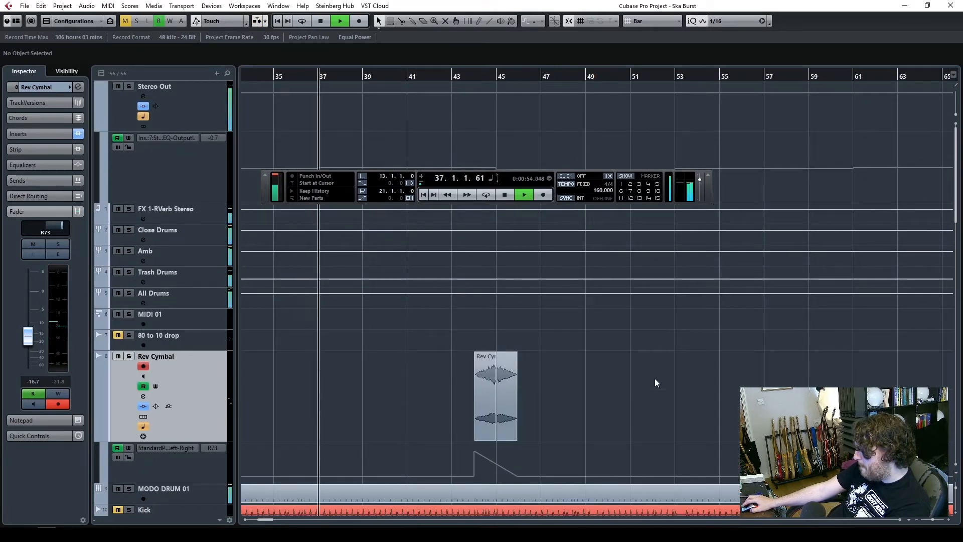
pyautogui.scroll(-6, 654, 378)
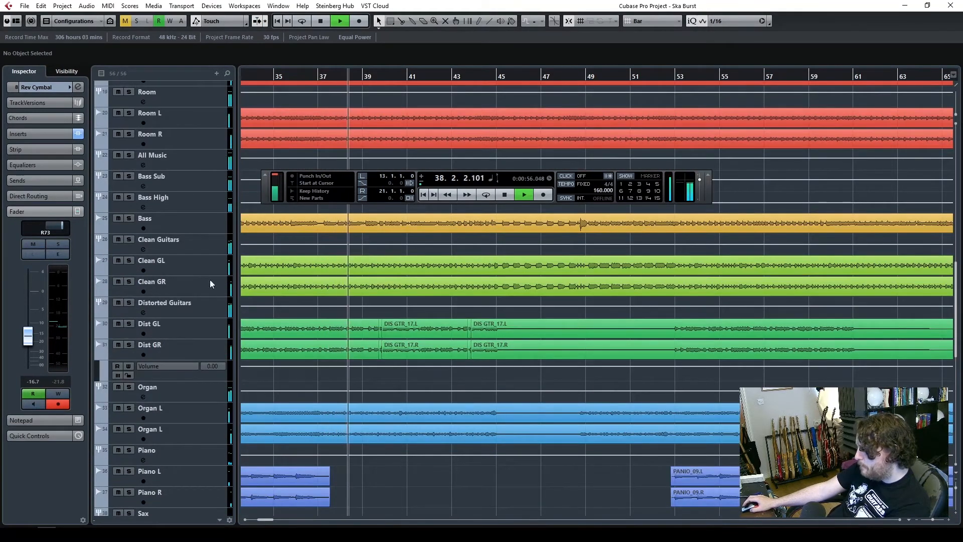
pyautogui.click(118, 240)
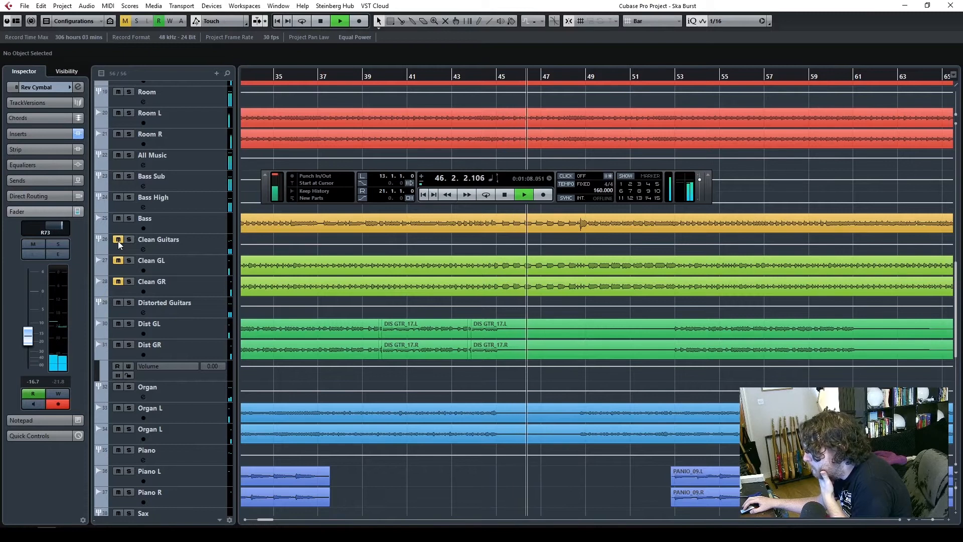
pyautogui.click(118, 240)
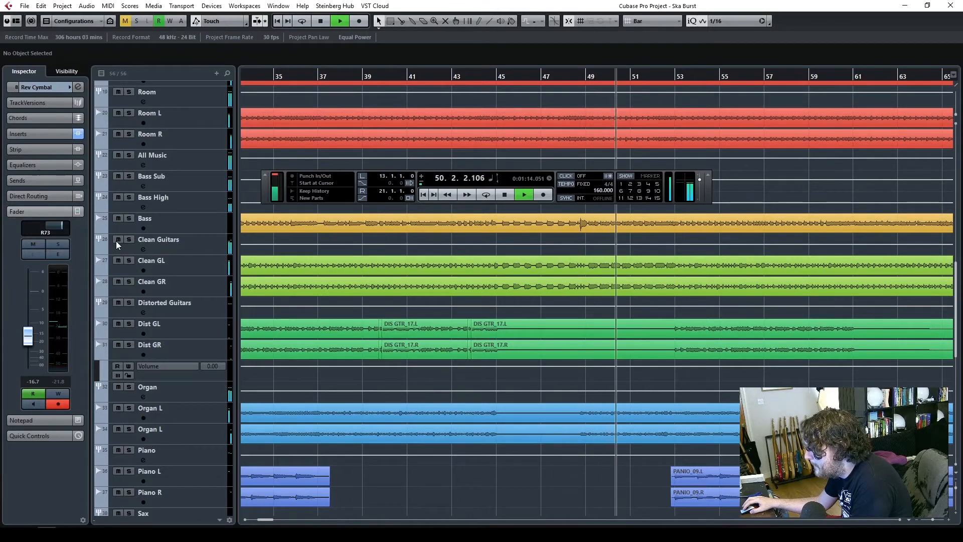
pyautogui.press('space')
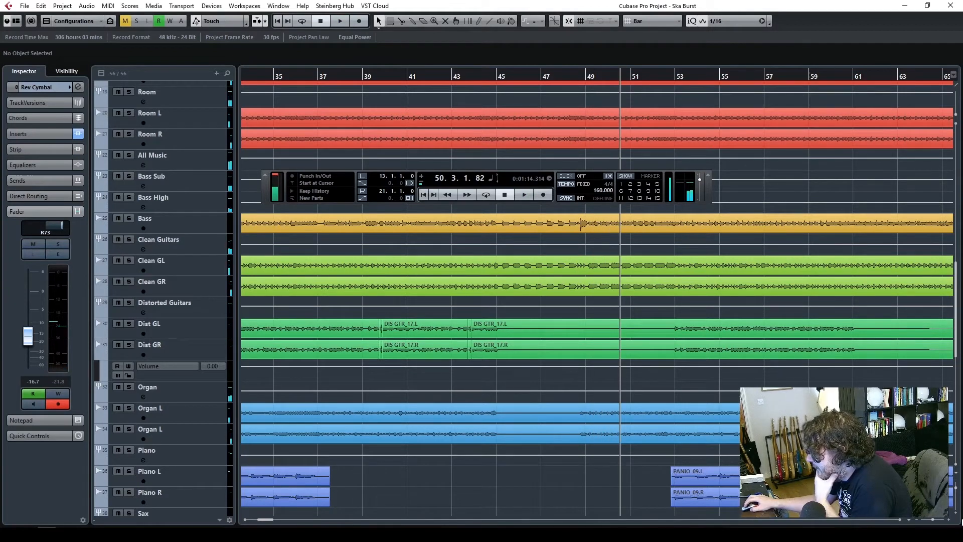
# - With snap off, split the Clean GL and Clean GR events just after bar 45 and trim the second parts' start to 48.3.2.13
pyautogui.click(948, 520)
pyautogui.click(947, 520)
pyautogui.click(947, 520)
pyautogui.click(947, 520)
pyautogui.click(947, 520)
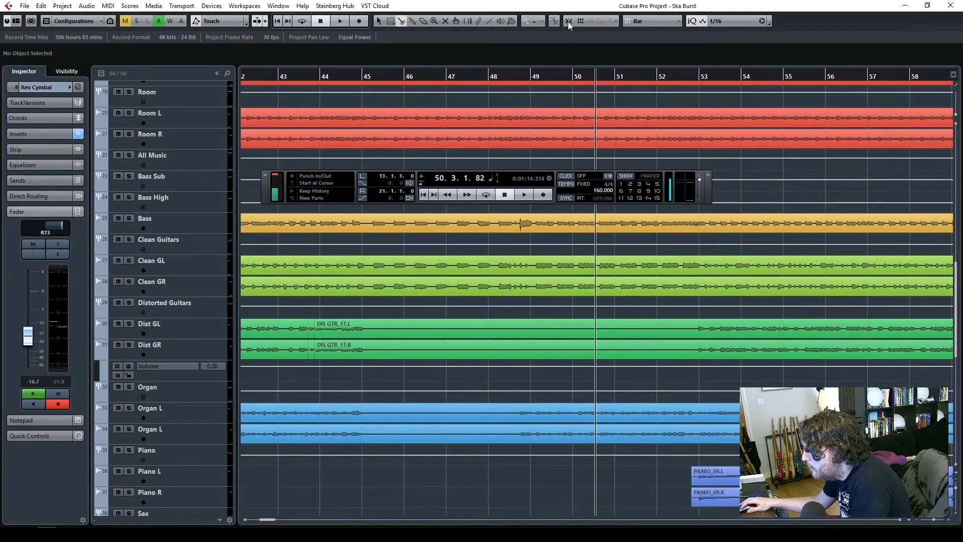
pyautogui.click(372, 268)
pyautogui.click(372, 269)
pyautogui.click(389, 305)
pyautogui.click(381, 261)
pyautogui.moveTo(371, 271); pyautogui.dragTo(514, 274)
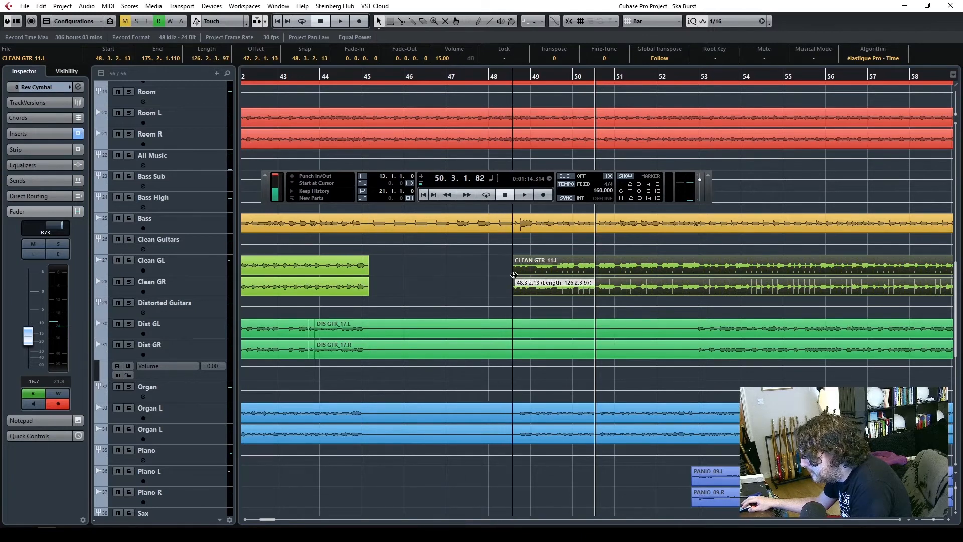
# - Play through the clean guitar gap from just before bar 44, trim the second parts' start to 48.3.4.24 and add a 0.0.0.46 fade-in
pyautogui.click(308, 75)
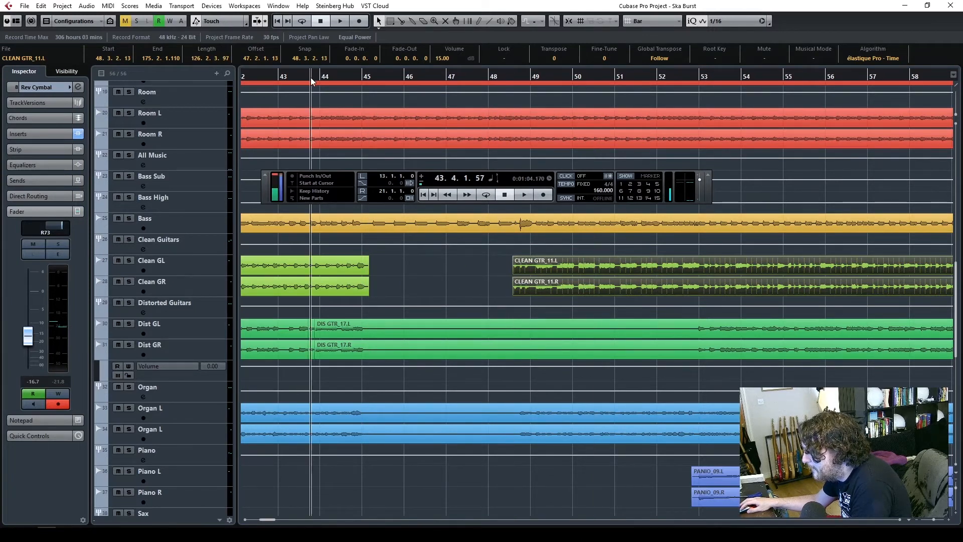
pyautogui.press('space')
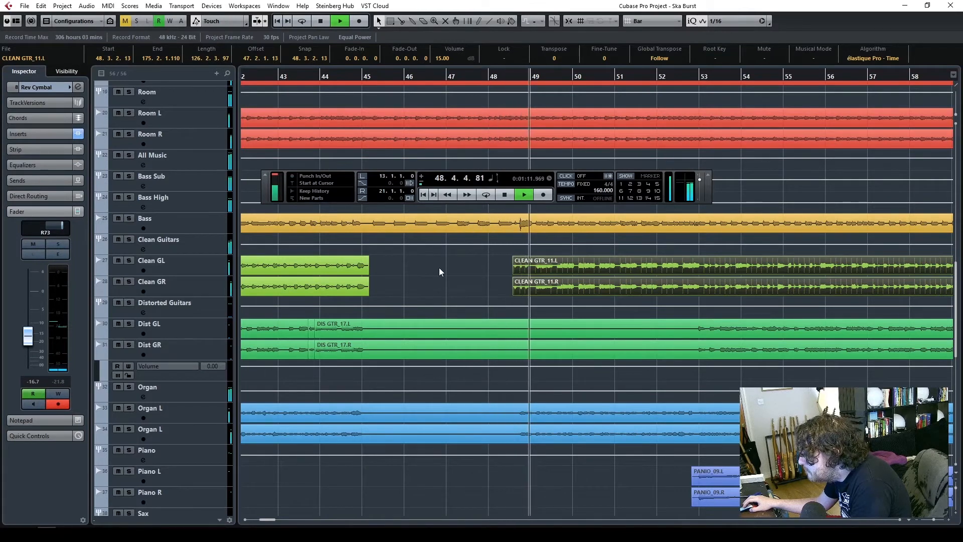
pyautogui.press('space')
pyautogui.click(502, 290)
pyautogui.moveTo(518, 265); pyautogui.dragTo(520, 273)
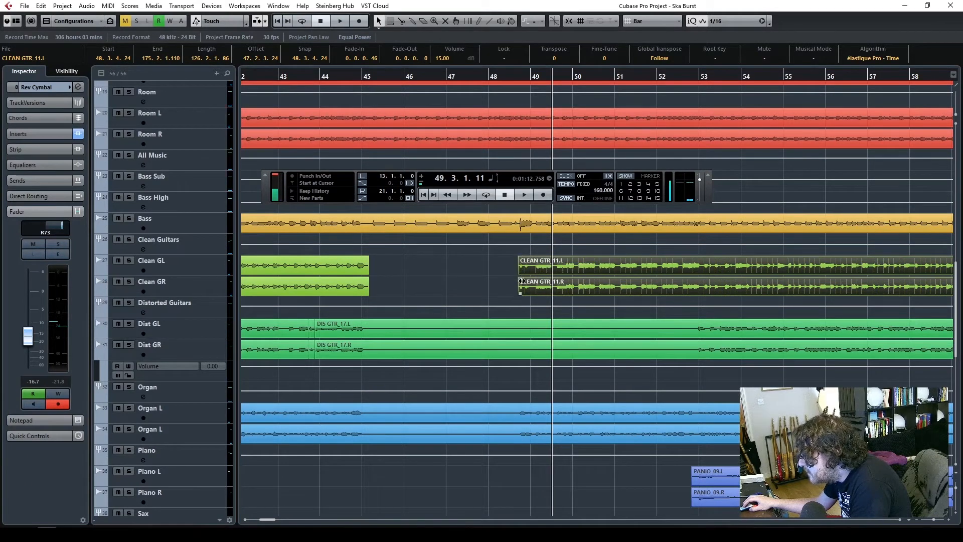
# - Open the active H-Delay insert on the Vocals group and enable automation writing for it, with the playhead at bar 43
pyautogui.moveTo(305, 80); pyautogui.dragTo(284, 83)
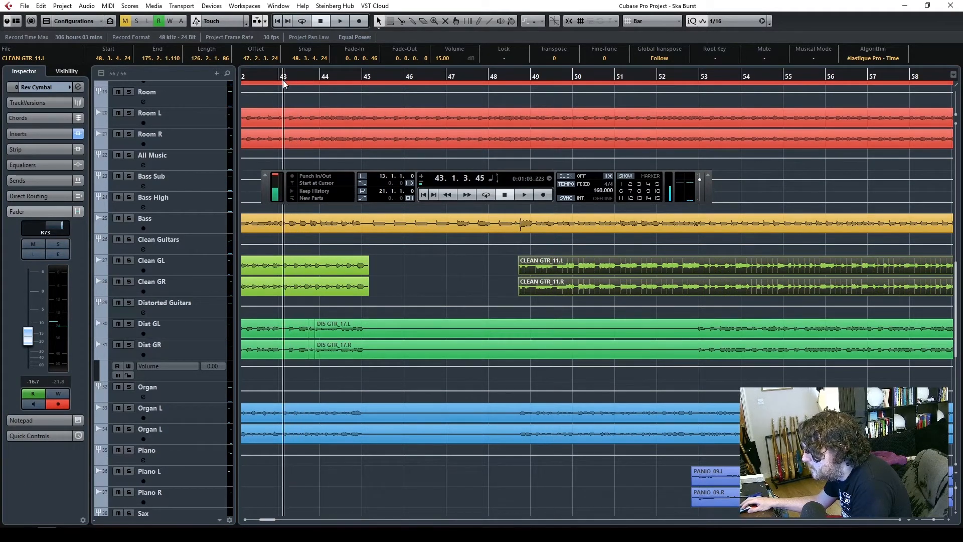
pyautogui.scroll(-10, 431, 386)
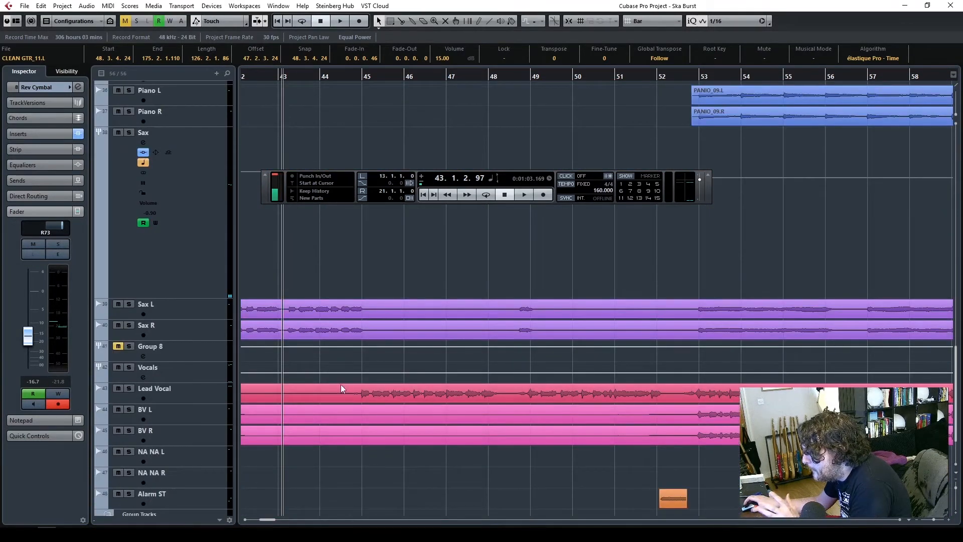
pyautogui.click(191, 372)
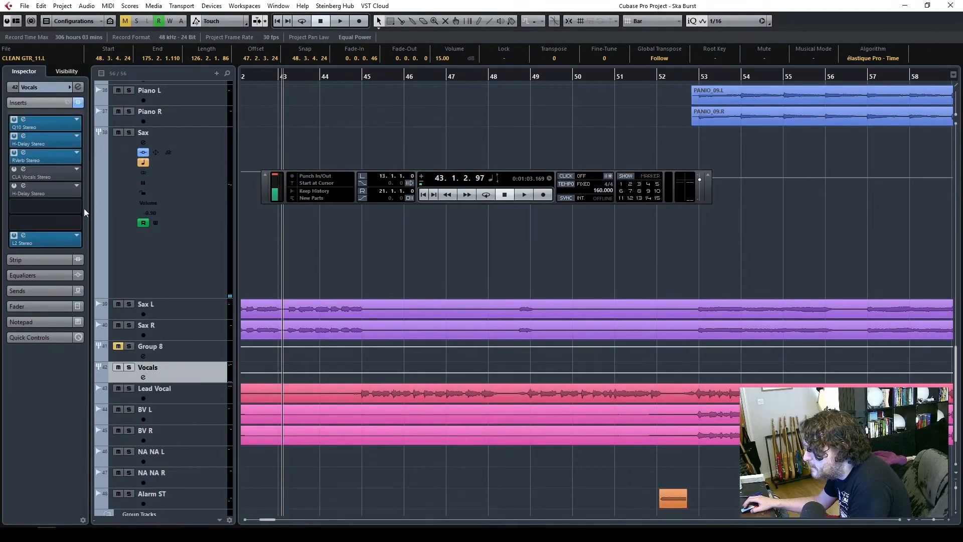
pyautogui.click(23, 138)
pyautogui.moveTo(300, 92); pyautogui.dragTo(250, 81)
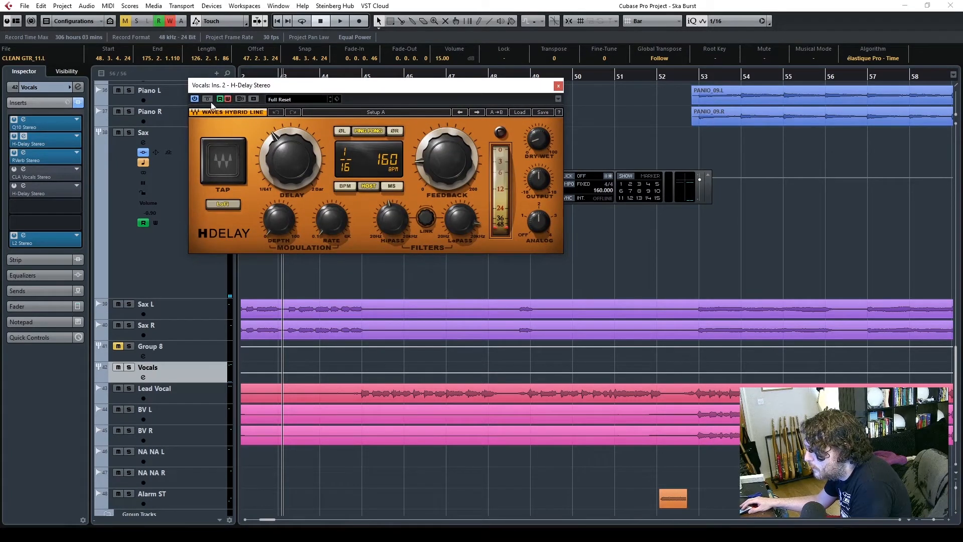
# - Write H-Delay bypass automation during playback, bypassing it before bar 48 and reactivating it around bar 49, and close the plug-in
pyautogui.press('space')
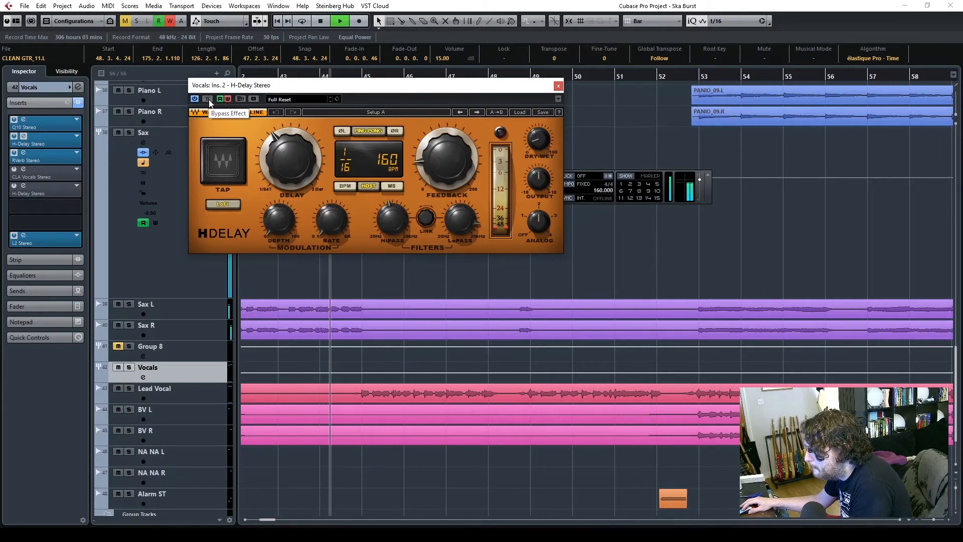
pyautogui.click(210, 102)
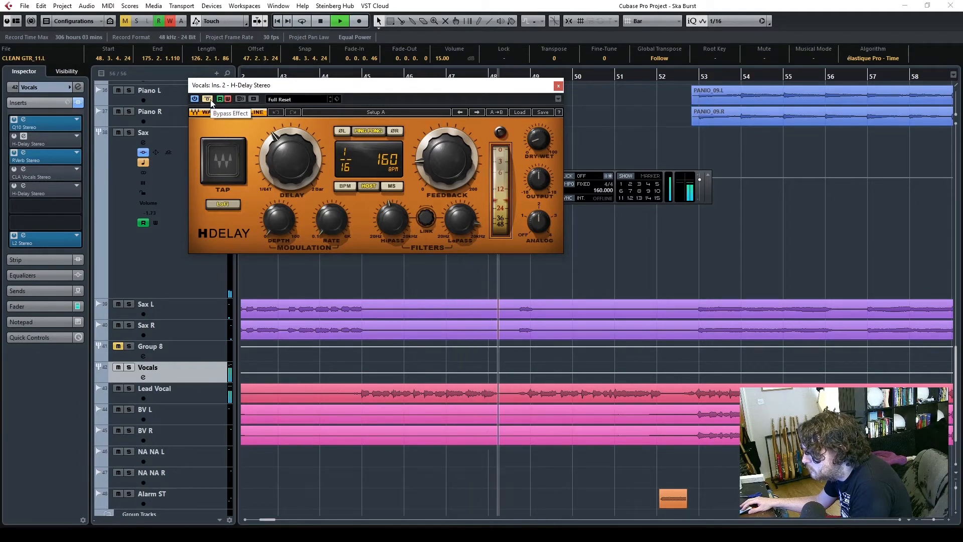
pyautogui.click(210, 101)
pyautogui.click(228, 100)
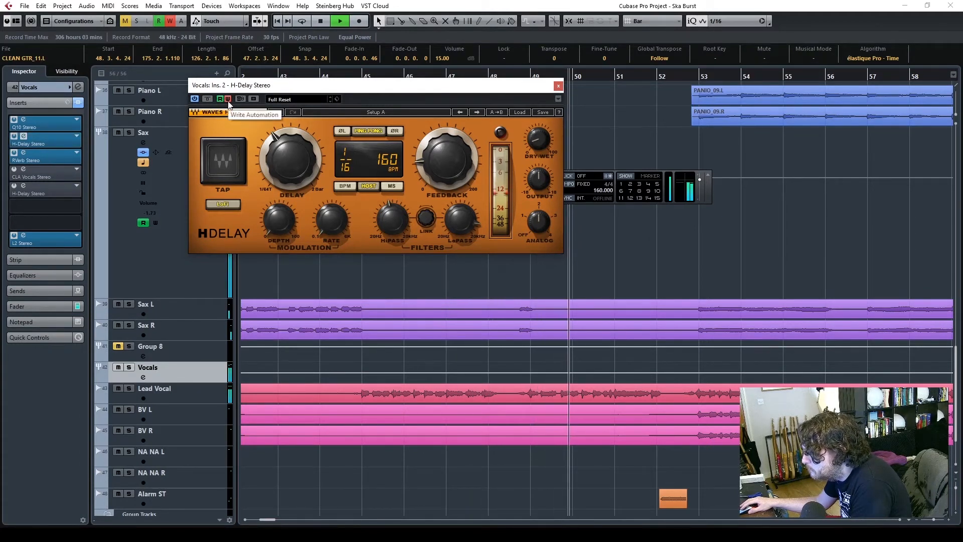
pyautogui.click(558, 87)
pyautogui.press('space')
# - Play the mix from just before bar 43 to check the vocal delay bypass and the clean guitar entry
pyautogui.moveTo(300, 76); pyautogui.dragTo(272, 80)
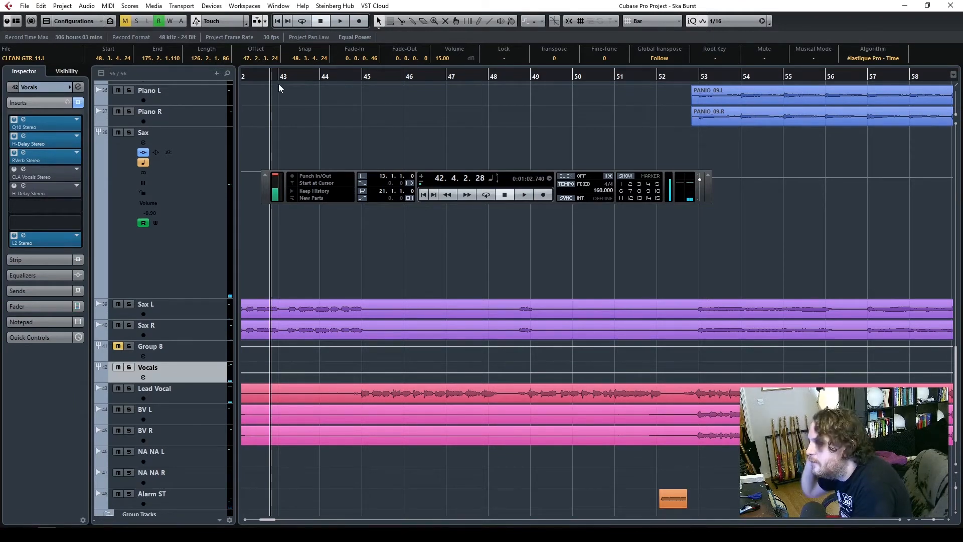
pyautogui.press('space')
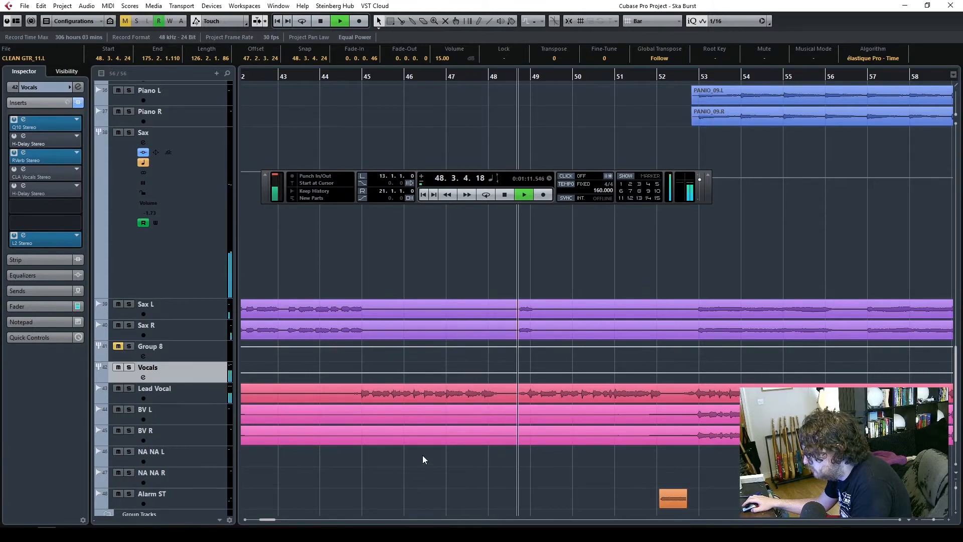
pyautogui.scroll(8, 550, 338)
pyautogui.press('space')
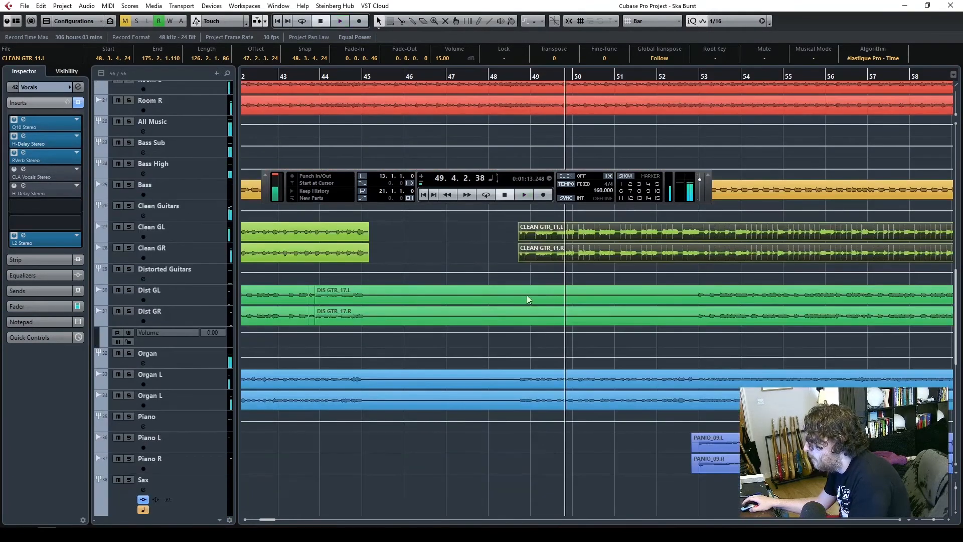
# - Listen from around bar 47 and extend the start of the second Clean GL and Clean GR events back to 48.1.3.52
pyautogui.click(446, 77)
pyautogui.press('space')
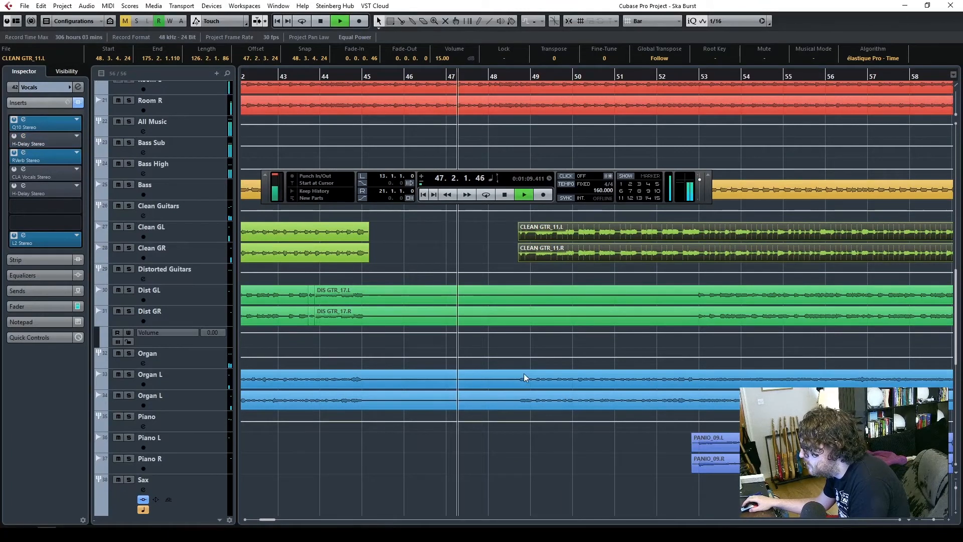
pyautogui.scroll(4, 524, 376)
pyautogui.press('space')
pyautogui.moveTo(498, 428)
pyautogui.mouseDown()
pyautogui.moveTo(527, 408)
pyautogui.moveTo(496, 415)
pyautogui.mouseUp()
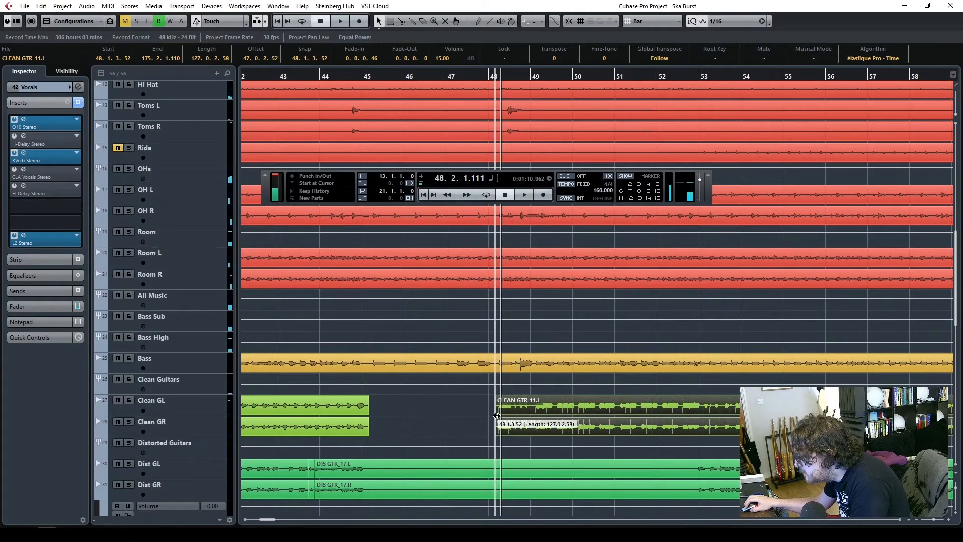
# - Listen from just before bar 44 and trim the start of the second Clean GL and Clean GR events to 48.3.4.24
pyautogui.click(314, 77)
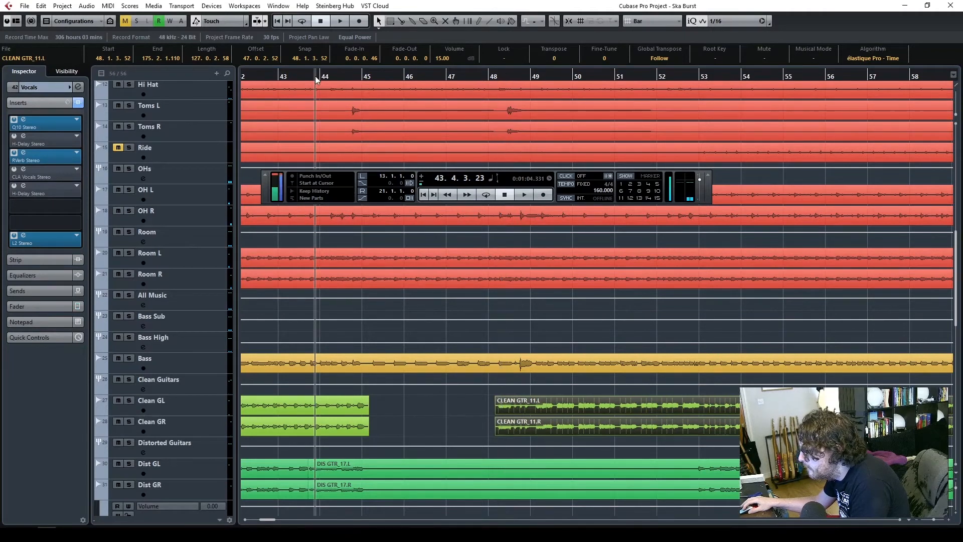
pyautogui.press('space')
pyautogui.click(456, 414)
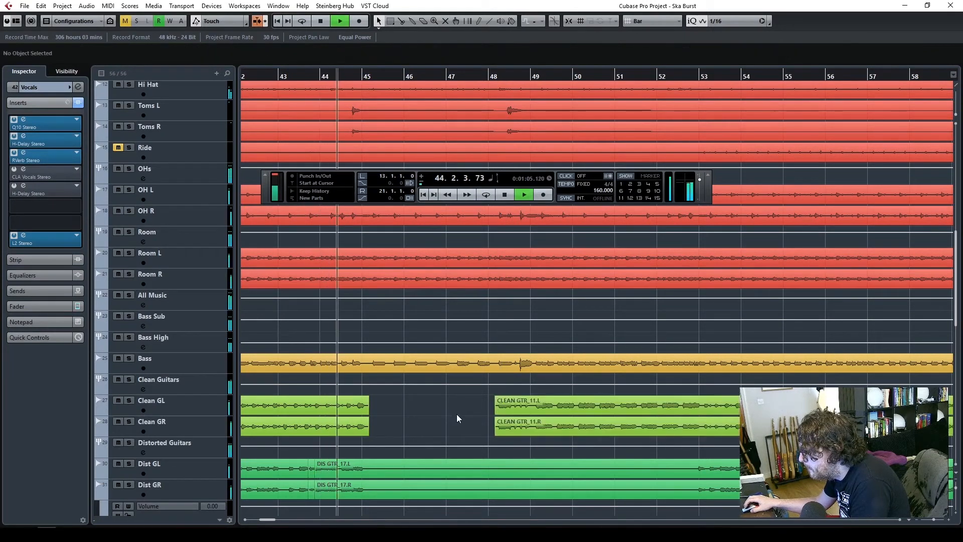
pyautogui.click(518, 404)
pyautogui.moveTo(464, 403); pyautogui.dragTo(522, 435)
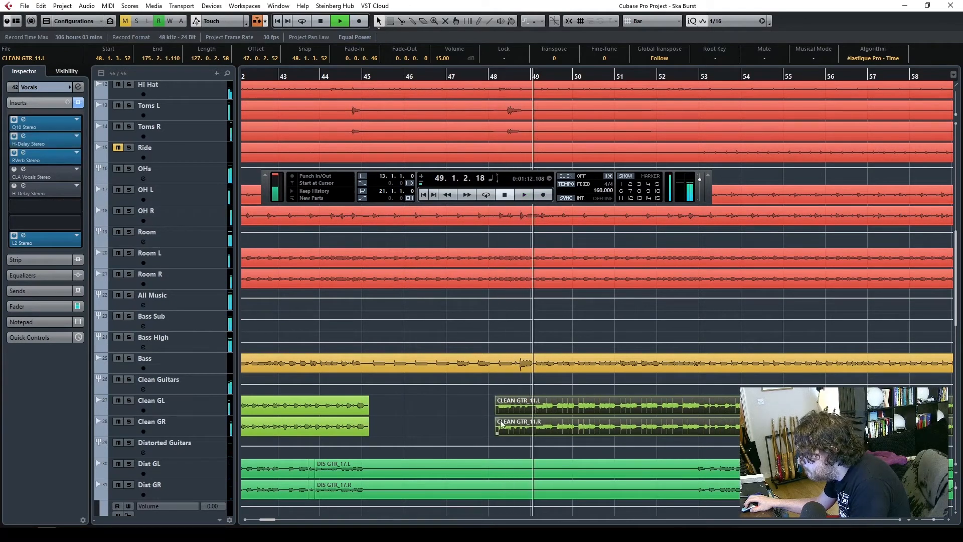
# - Play from around bar 43 to check the trimmed clean guitar entry, and return the playhead to 43.2.4.11
pyautogui.click(306, 74)
pyautogui.scroll(3, 452, 432)
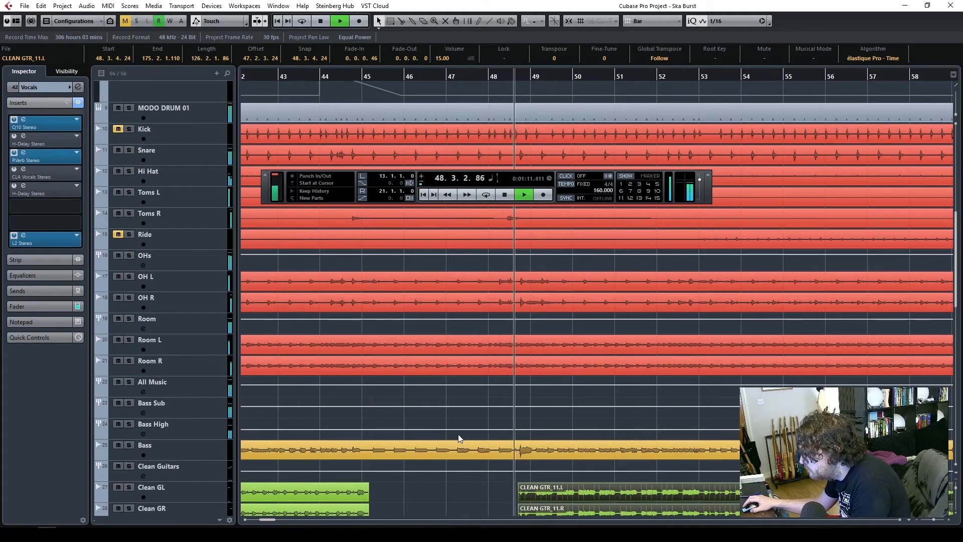
pyautogui.press('space')
pyautogui.scroll(-5, 459, 434)
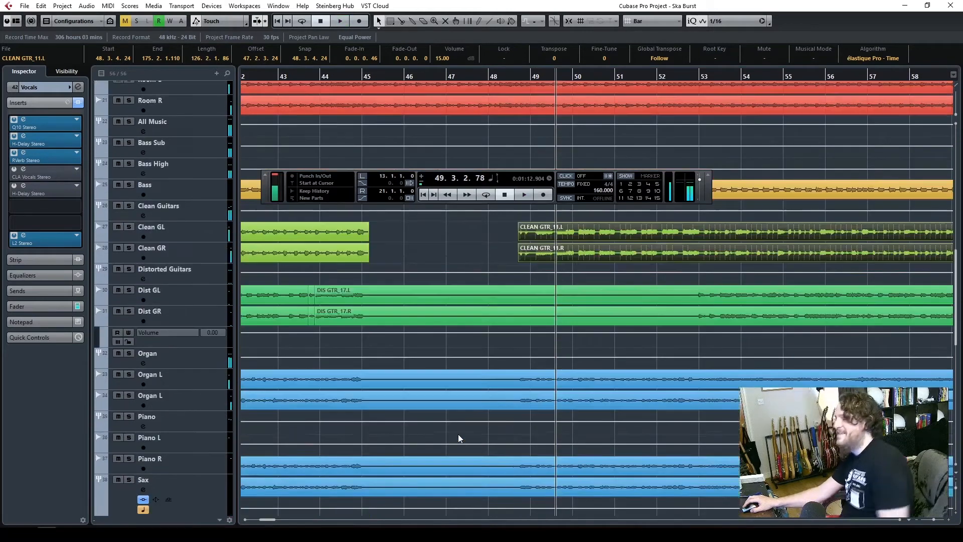
pyautogui.click(301, 75)
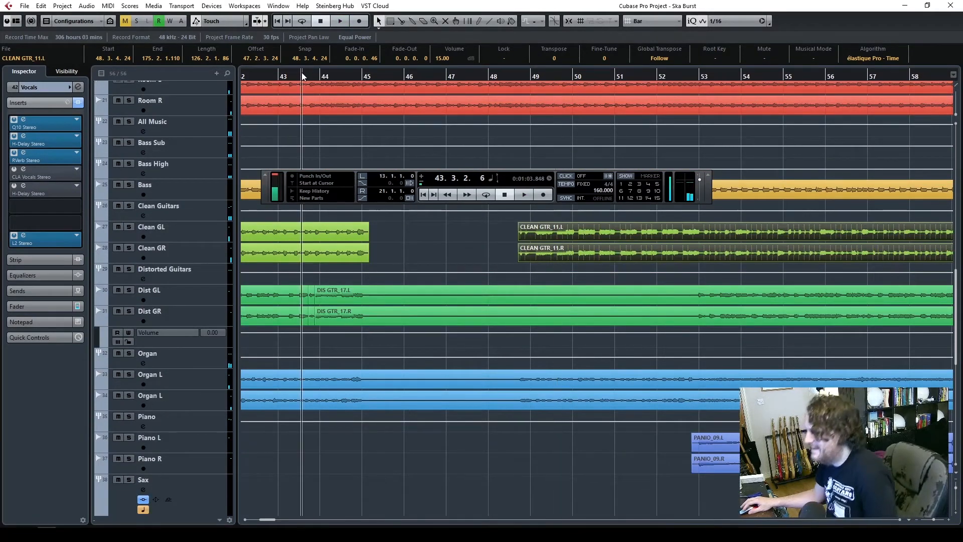
pyautogui.moveTo(302, 76); pyautogui.dragTo(297, 78)
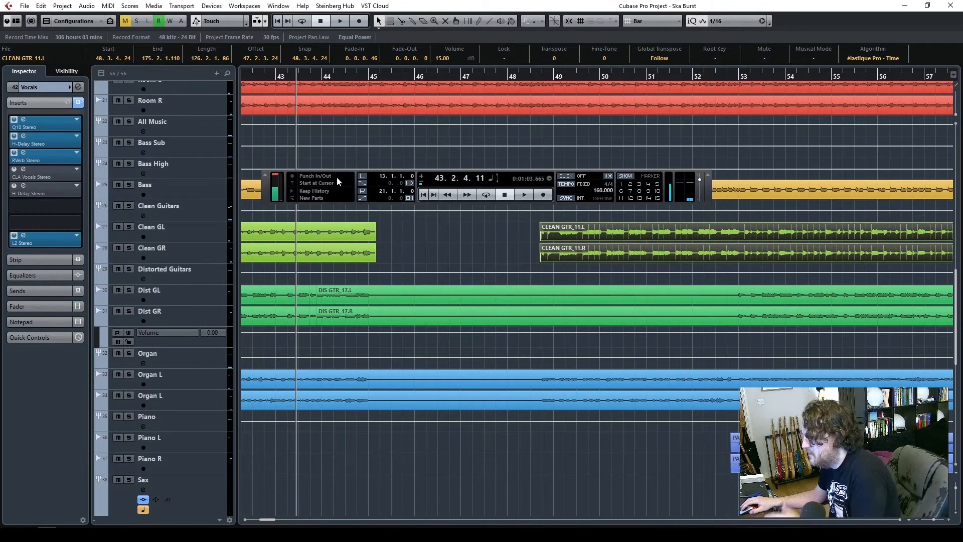
# - Insert H-Delay Mono in the Snare track's fourth insert slot and reposition its plug-in window above the drum tracks
pyautogui.scroll(7, 477, 437)
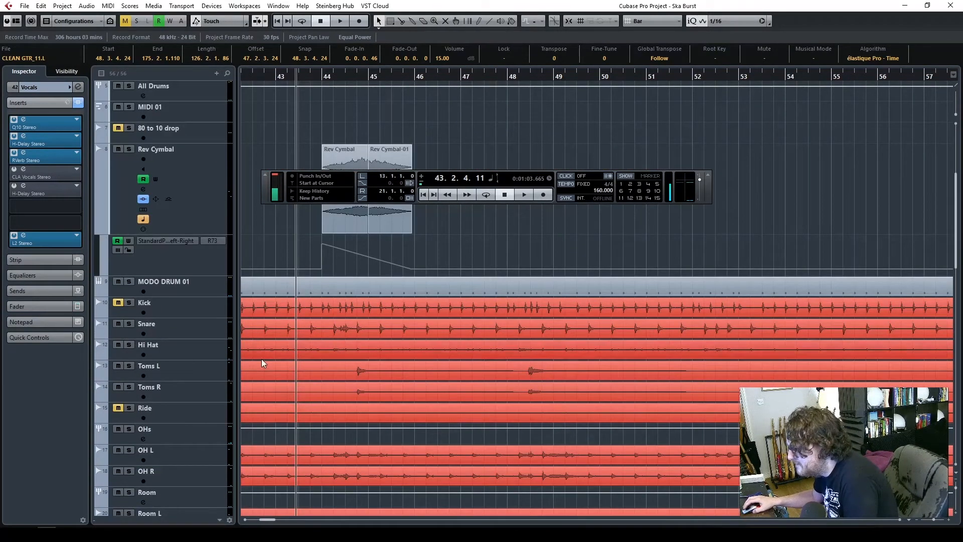
pyautogui.click(204, 333)
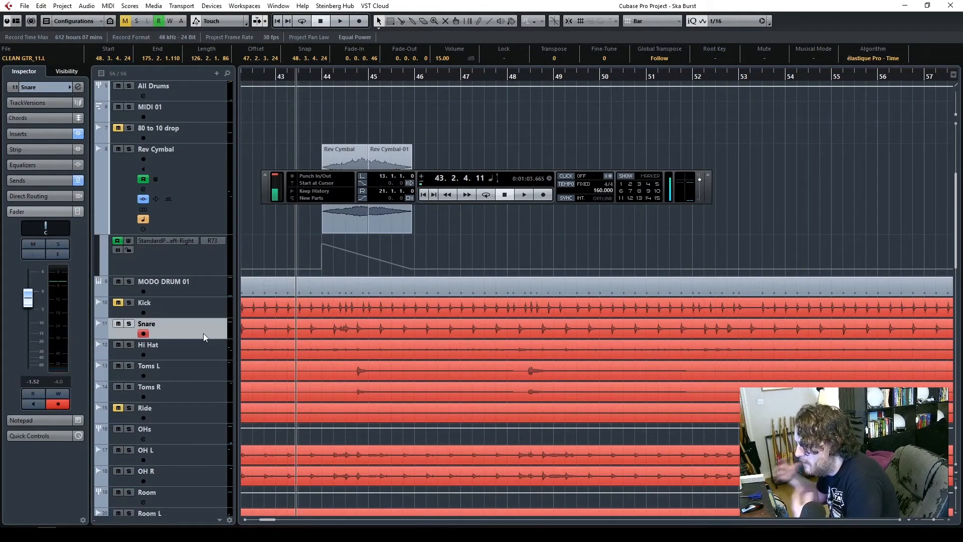
pyautogui.click(42, 136)
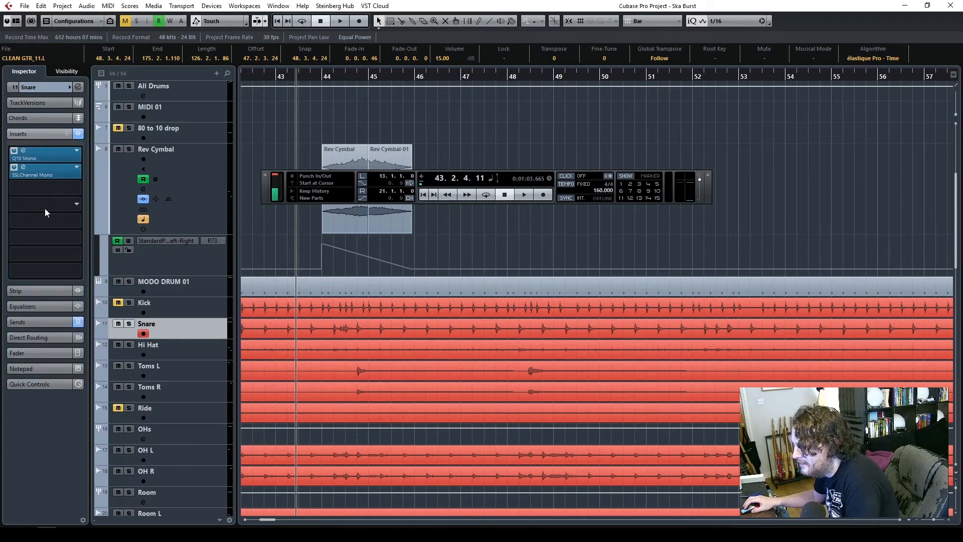
pyautogui.click(74, 204)
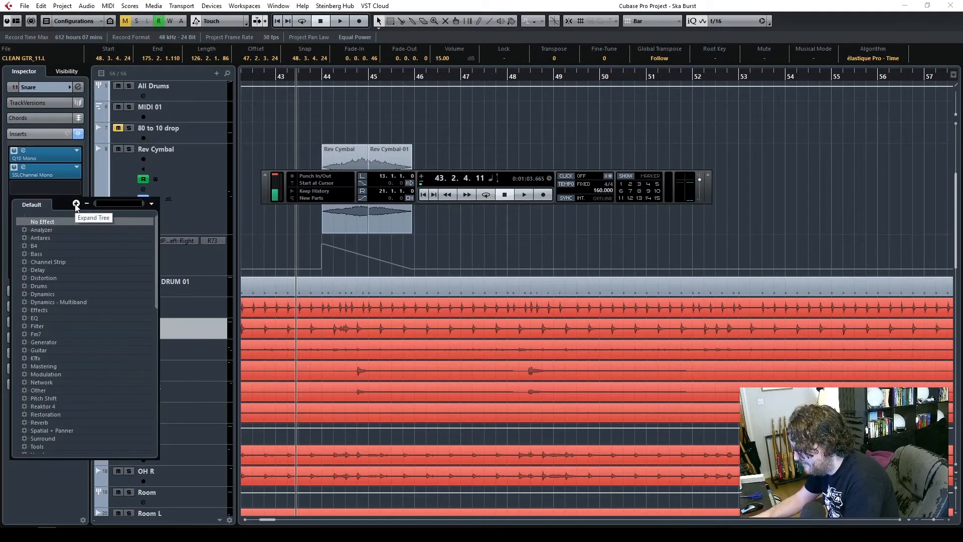
pyautogui.write('hdel')
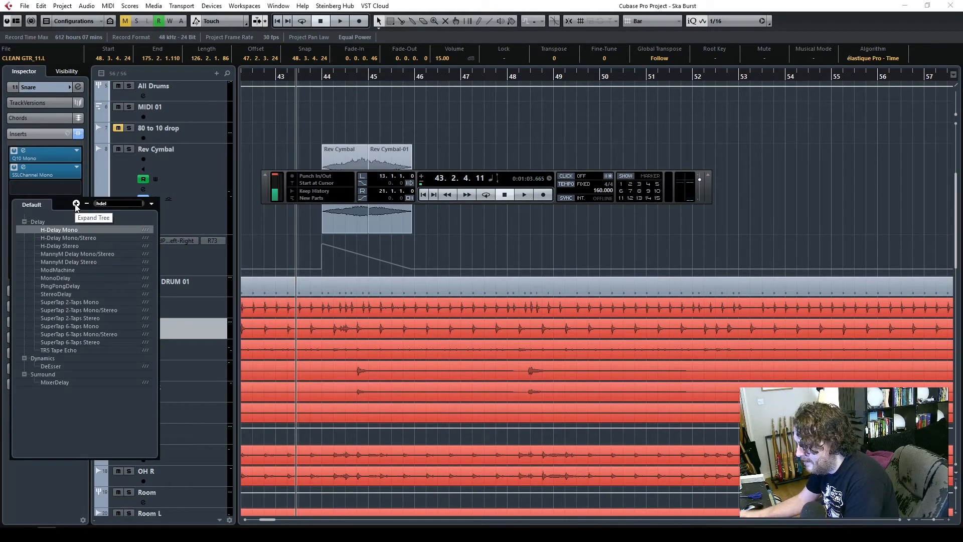
pyautogui.click(66, 229)
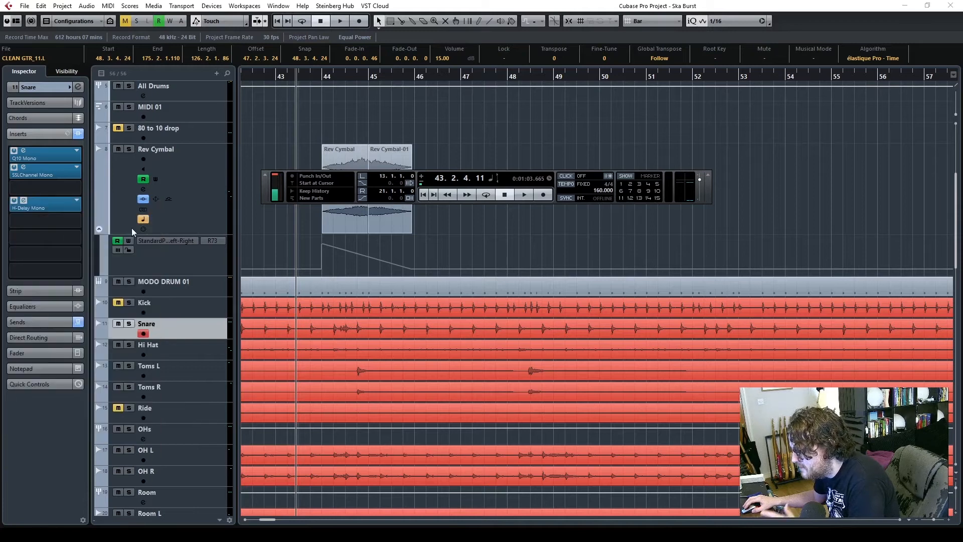
pyautogui.moveTo(395, 145); pyautogui.dragTo(496, 101)
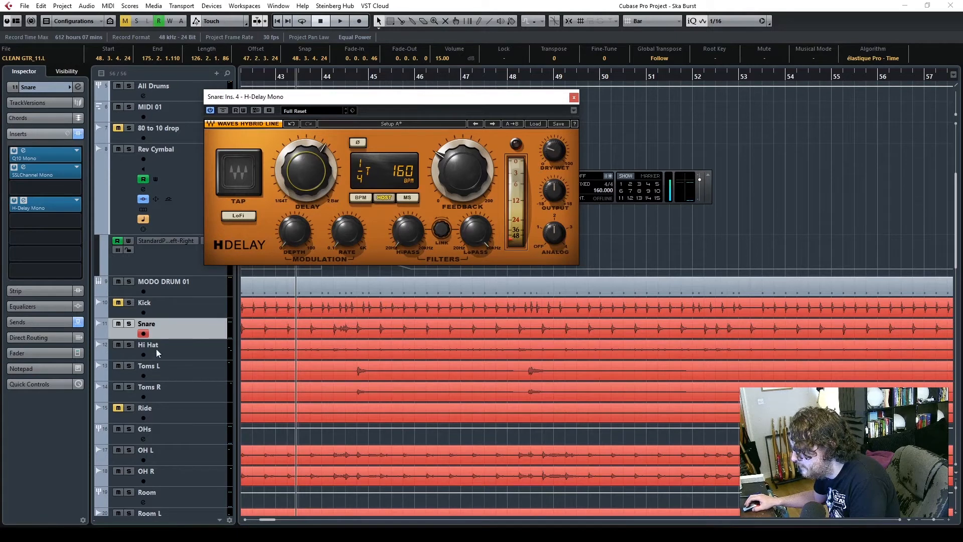
# - Solo the Snare, listen to its delay from around bar 43, and bypass the H-Delay
pyautogui.press('space')
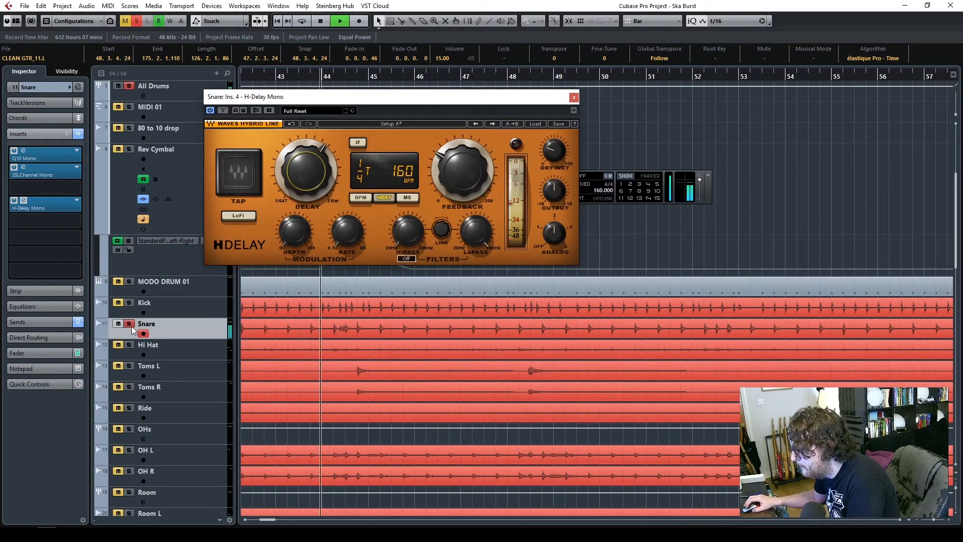
pyautogui.press('space')
pyautogui.hscroll(-5, 261, 522)
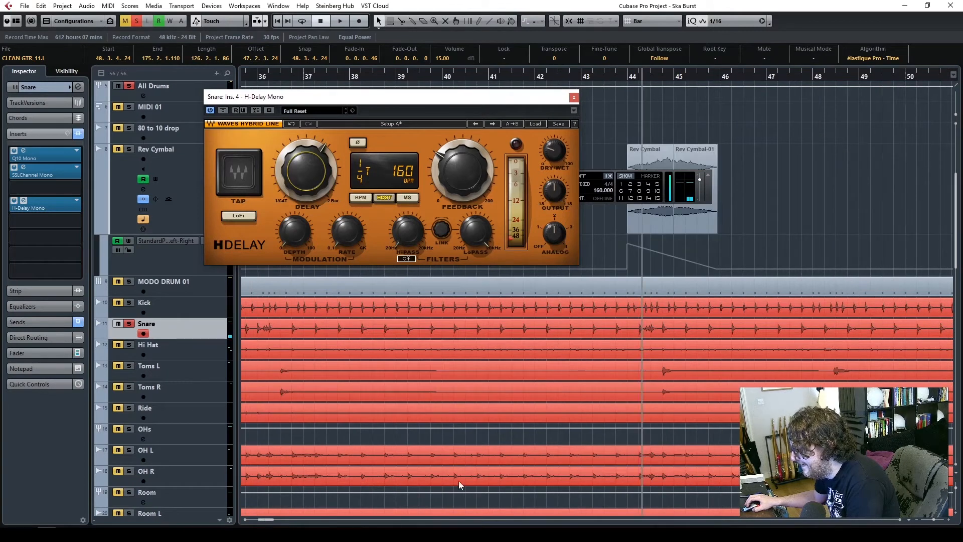
pyautogui.click(934, 522)
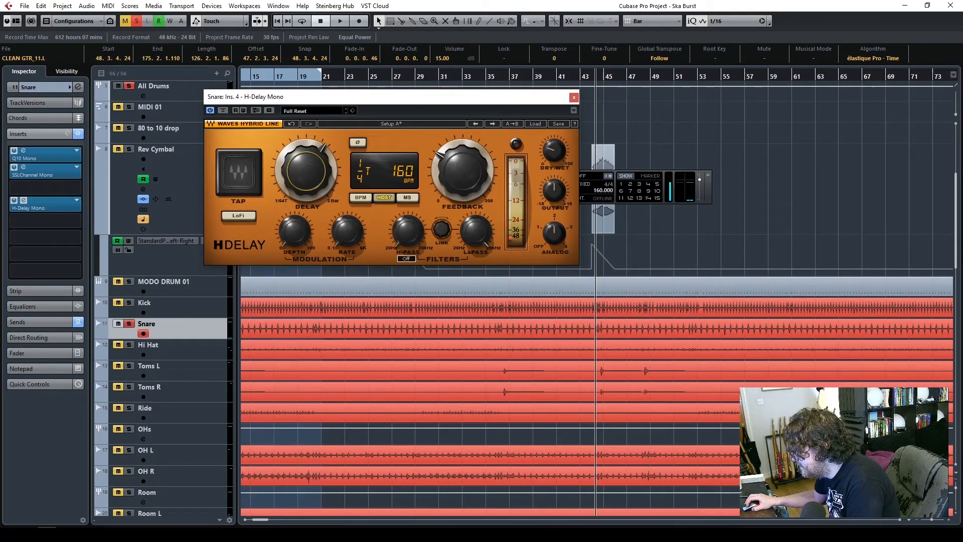
pyautogui.scroll(-8, 633, 401)
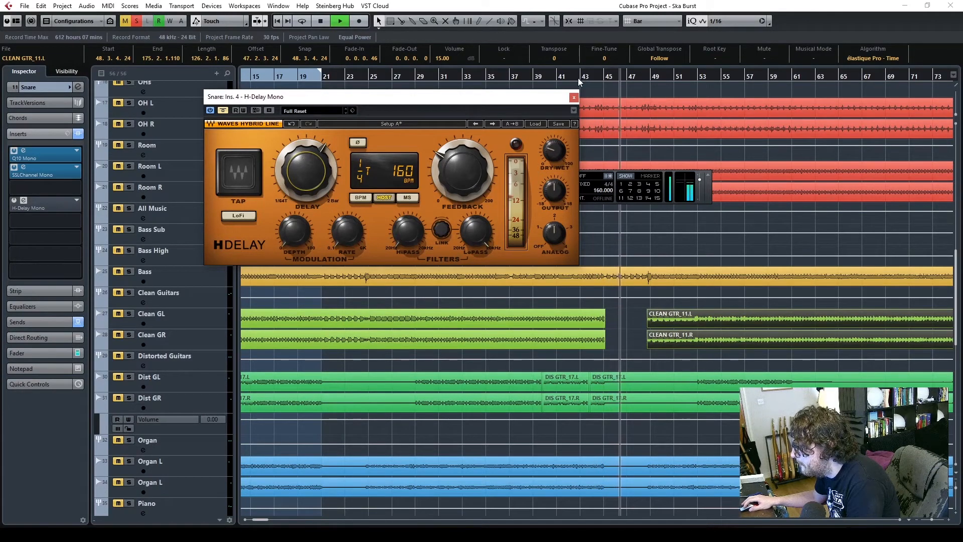
# - Enable automation writing for the Snare's H-Delay and write its bypass during playback, activating it before bar 48 and bypassing it again around bar 48
pyautogui.click(946, 520)
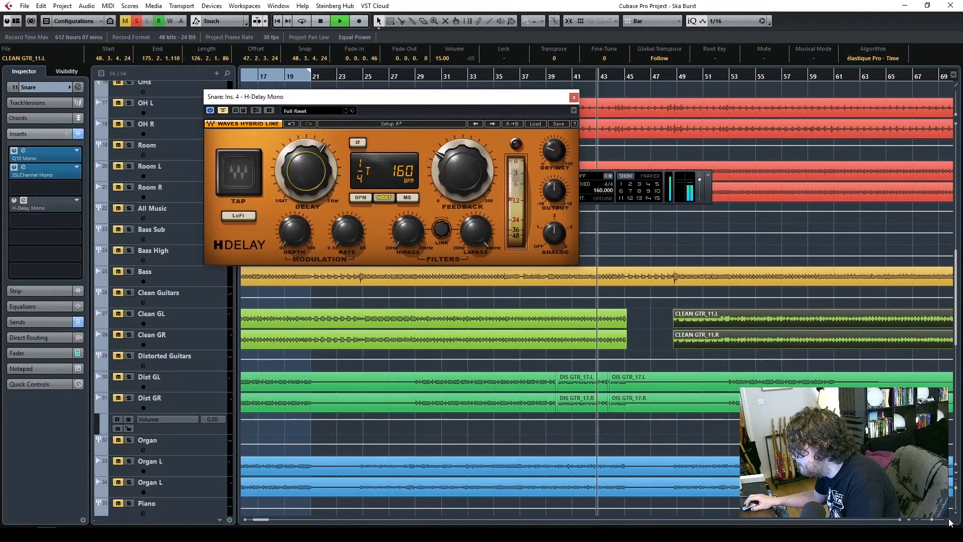
pyautogui.click(946, 520)
pyautogui.click(946, 520)
pyautogui.click(947, 520)
pyautogui.click(243, 111)
pyautogui.click(223, 110)
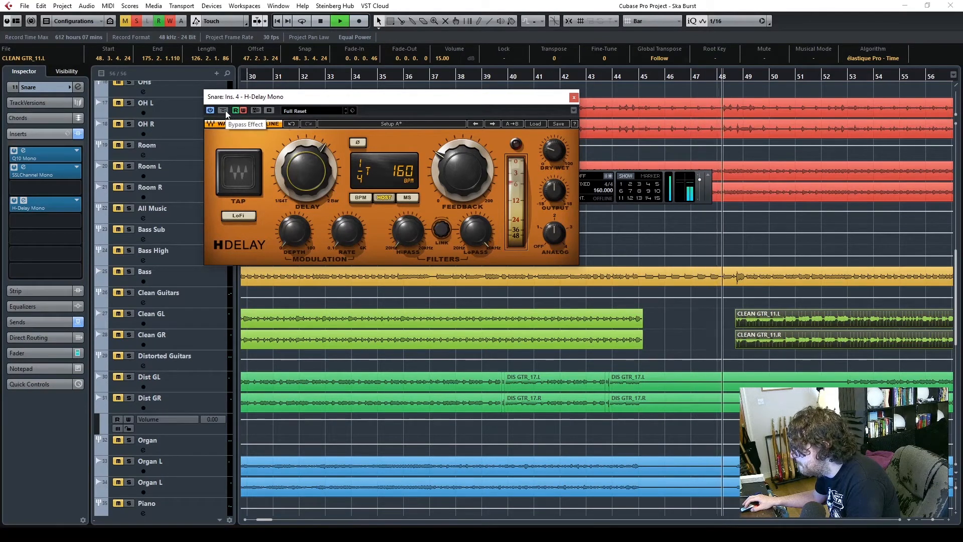
pyautogui.click(225, 111)
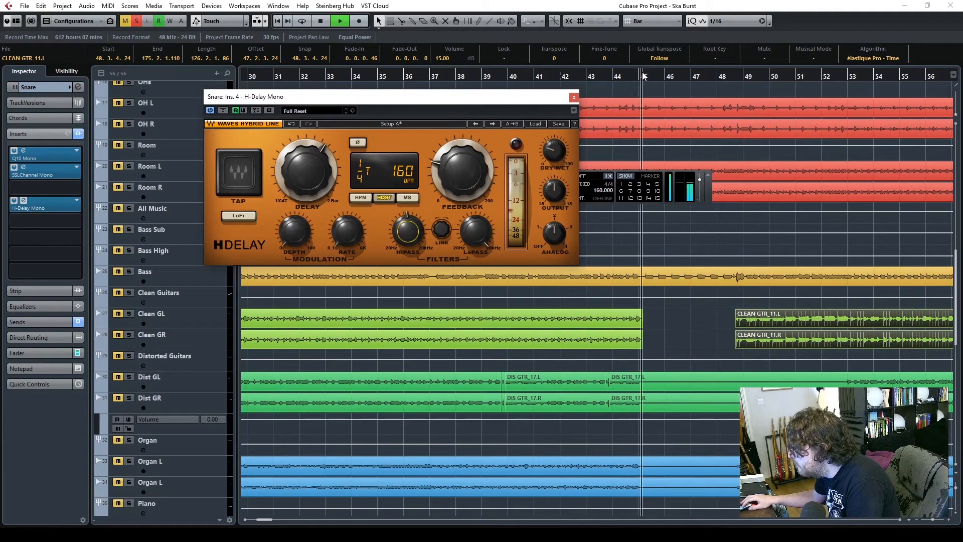
# - Loop bars 45 to 49 with cycle on and start playback just before bar 45
pyautogui.moveTo(643, 70); pyautogui.dragTo(750, 74)
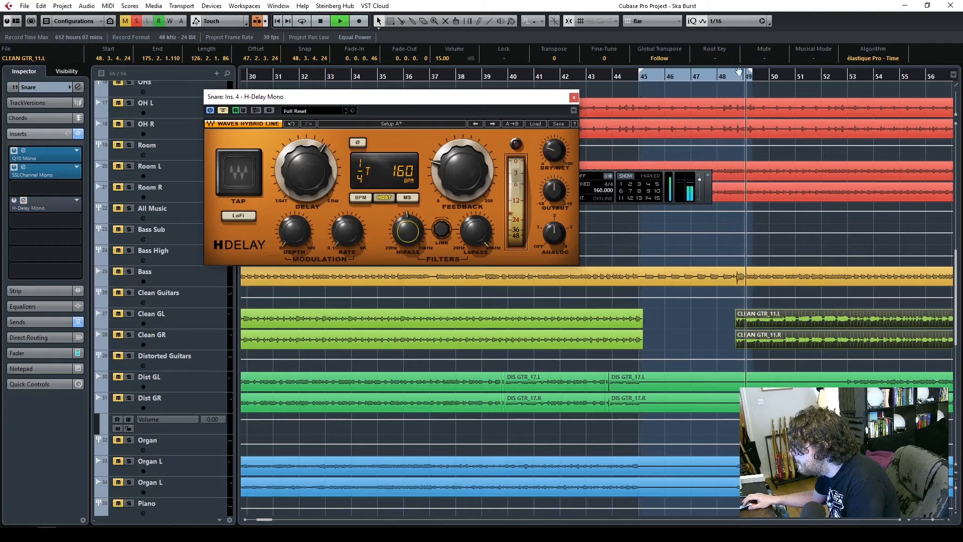
pyautogui.doubleClick(752, 74)
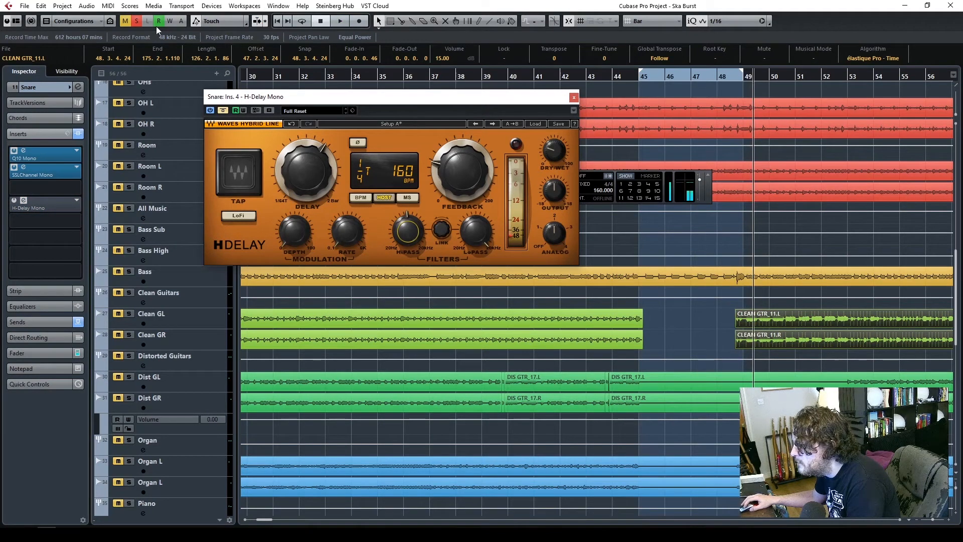
pyautogui.click(302, 23)
pyautogui.click(339, 21)
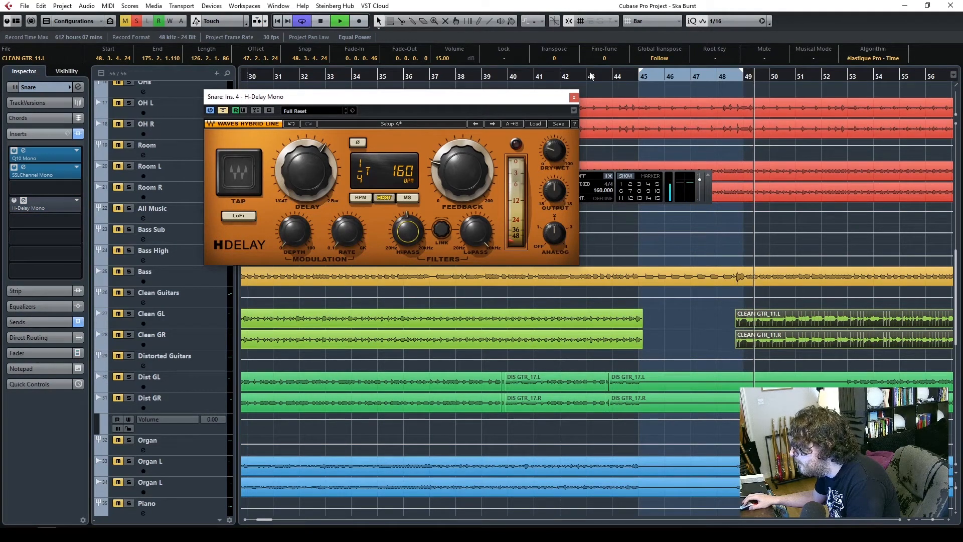
pyautogui.click(635, 76)
# - Raise the snare H-Delay's feedback to about 83 and adjust its HiPass and LoPass filters
pyautogui.moveTo(439, 182); pyautogui.dragTo(438, 170)
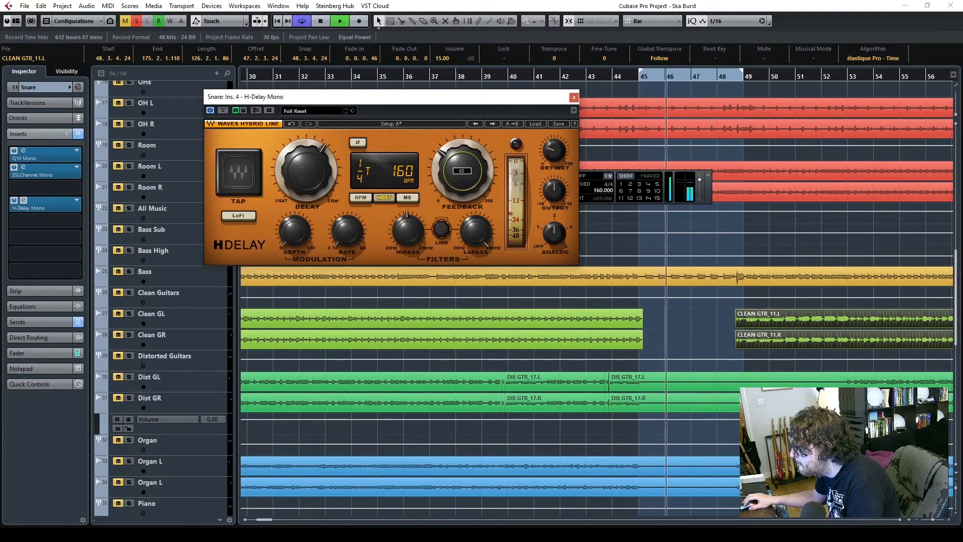
pyautogui.moveTo(409, 238); pyautogui.dragTo(409, 245)
pyautogui.moveTo(475, 239); pyautogui.dragTo(475, 258)
pyautogui.moveTo(409, 232); pyautogui.dragTo(408, 242)
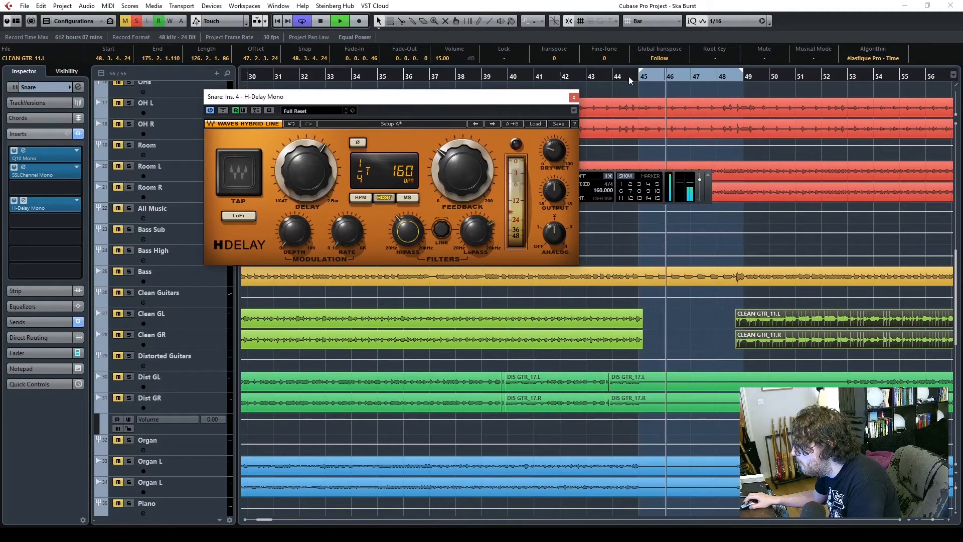
pyautogui.moveTo(408, 232); pyautogui.dragTo(408, 226)
pyautogui.moveTo(457, 176); pyautogui.dragTo(457, 165)
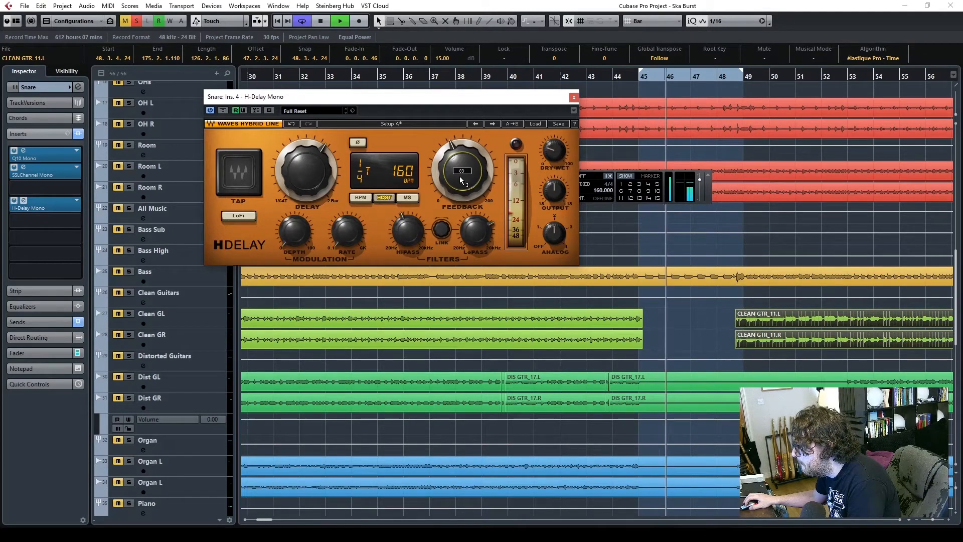
pyautogui.moveTo(418, 230); pyautogui.dragTo(418, 227)
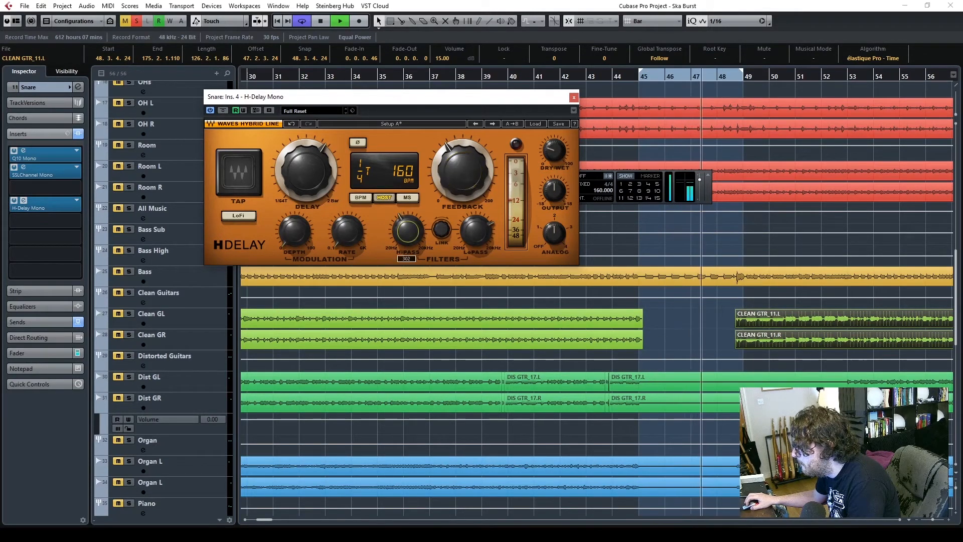
# - Enable LoFi on the snare delay and adjust its Dry/Wet balance while playing the full mix with all solos cleared
pyautogui.click(233, 217)
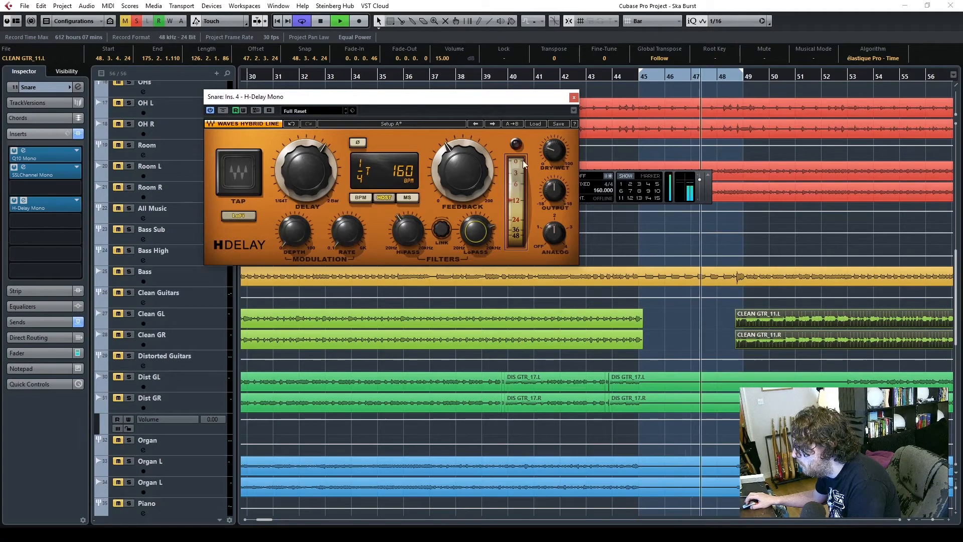
pyautogui.click(477, 76)
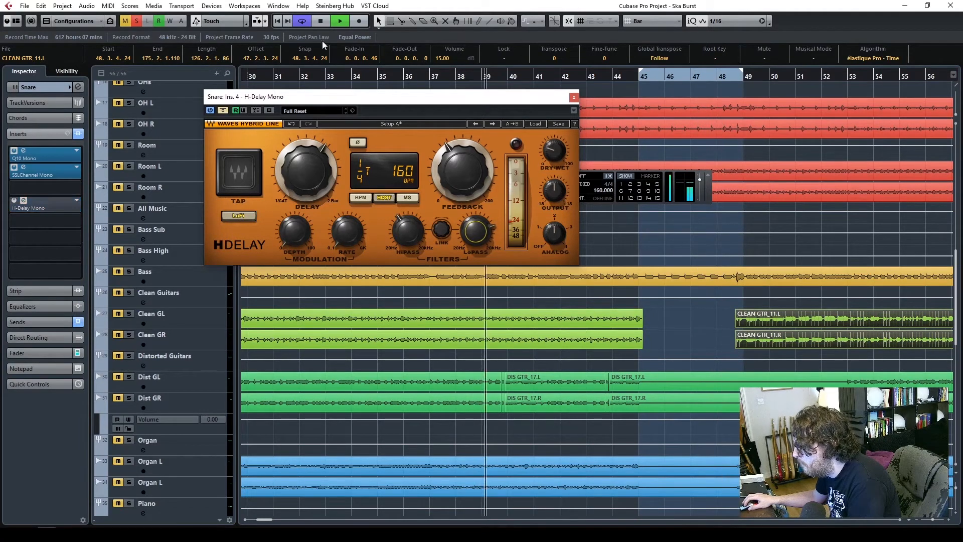
pyautogui.click(136, 21)
pyautogui.press('space')
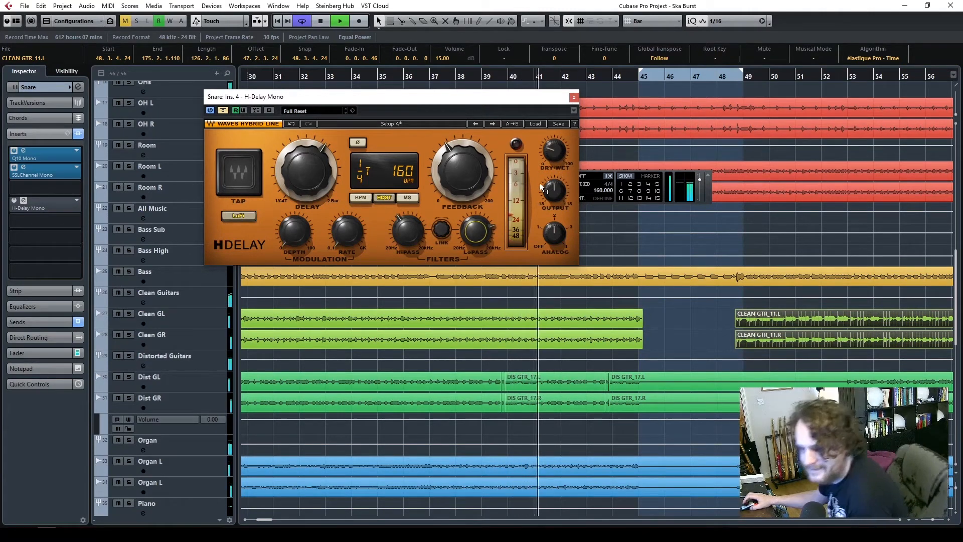
pyautogui.moveTo(554, 153); pyautogui.dragTo(553, 156)
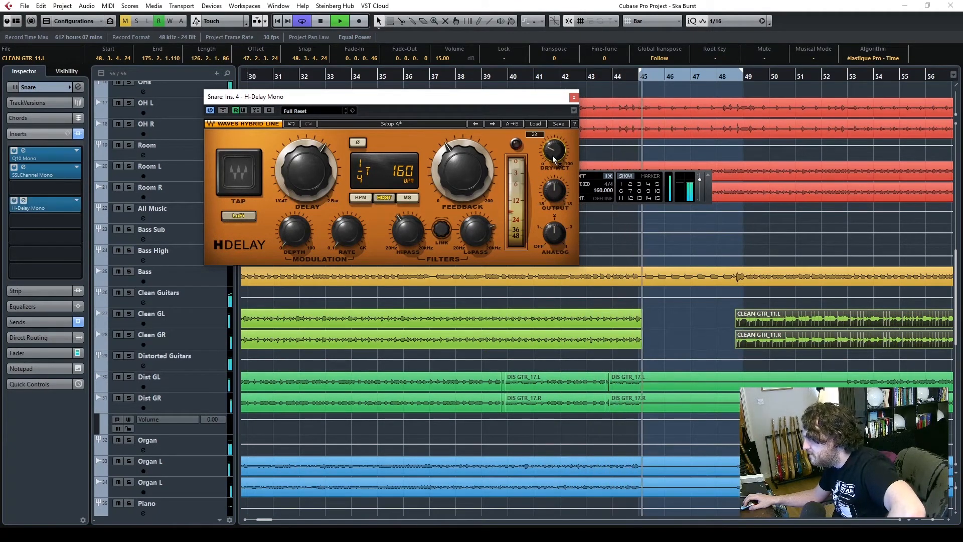
pyautogui.moveTo(553, 156); pyautogui.dragTo(553, 152)
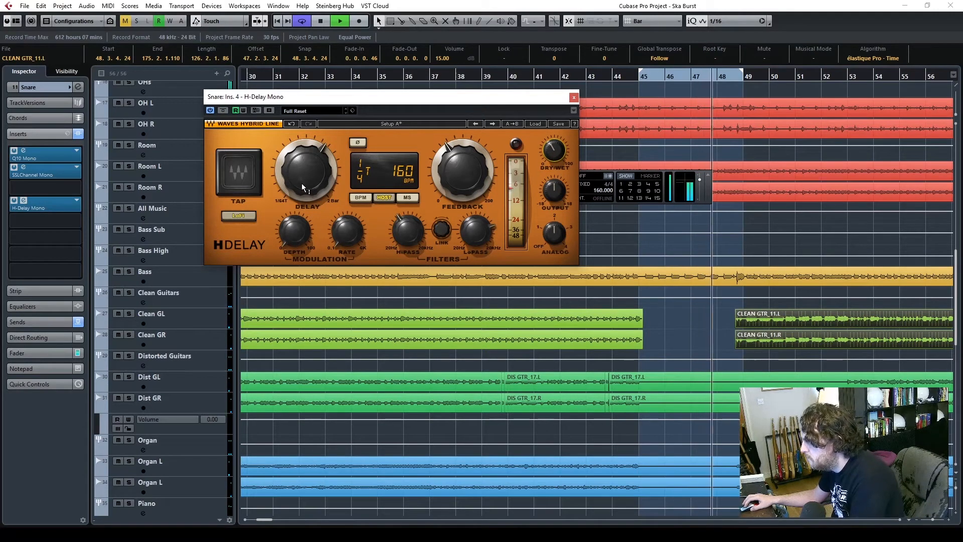
# - Try the snare delay at 1/2 T and 1/4 D against the full mix, and return it to 1/4 T
pyautogui.moveTo(304, 179); pyautogui.dragTo(303, 184)
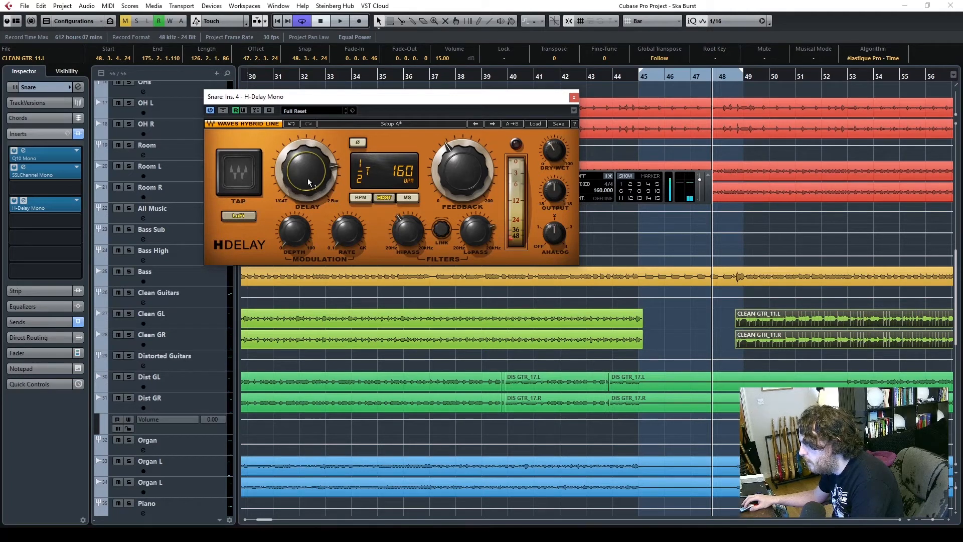
pyautogui.click(585, 79)
pyautogui.press('space')
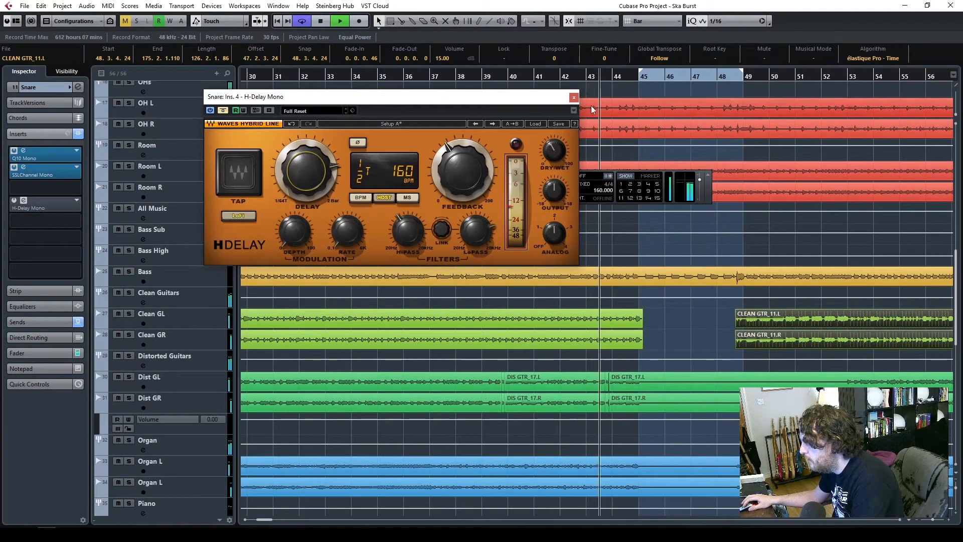
pyautogui.moveTo(551, 154)
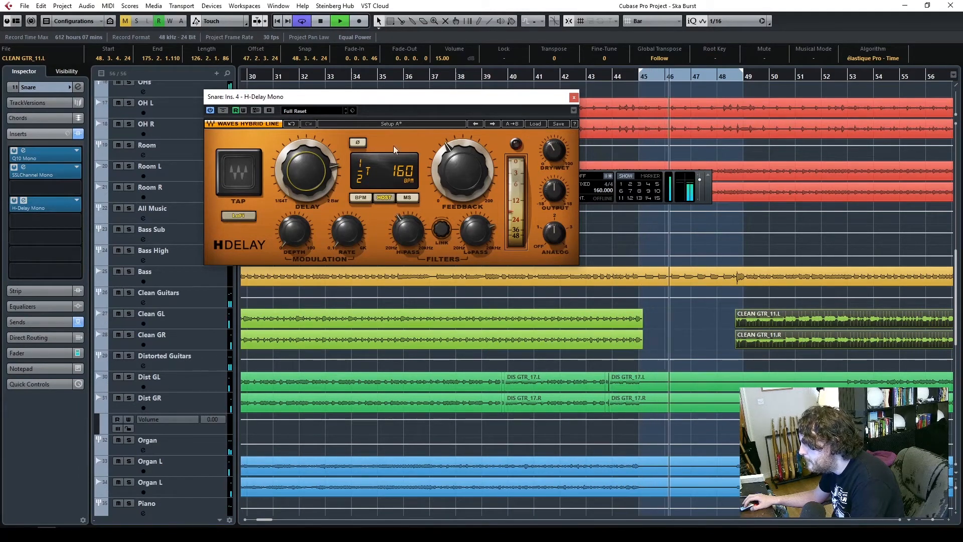
pyautogui.moveTo(319, 171); pyautogui.dragTo(319, 175)
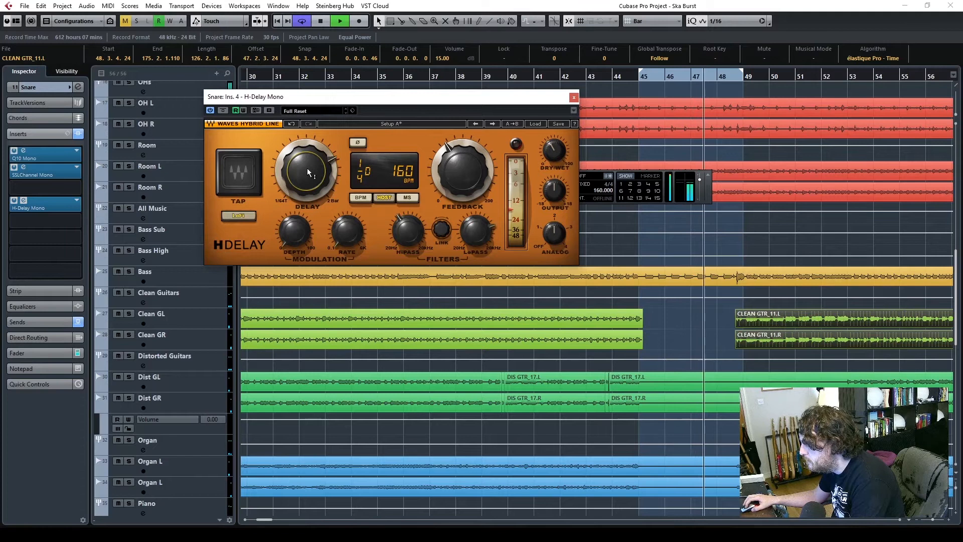
pyautogui.click(606, 80)
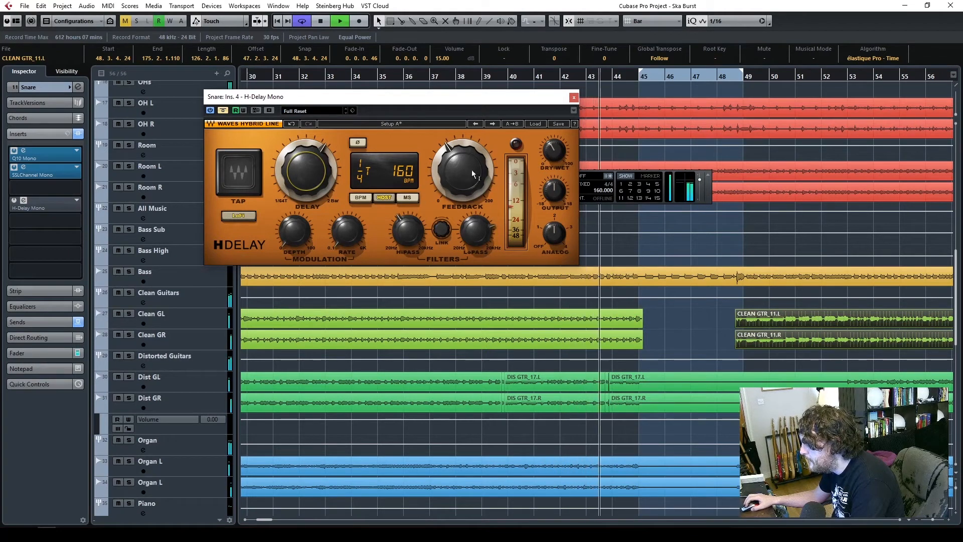
# - Lower the snare delay's Dry/Wet mix, then solo the All Drums group and play it from about bar 42
pyautogui.moveTo(554, 151); pyautogui.dragTo(554, 154)
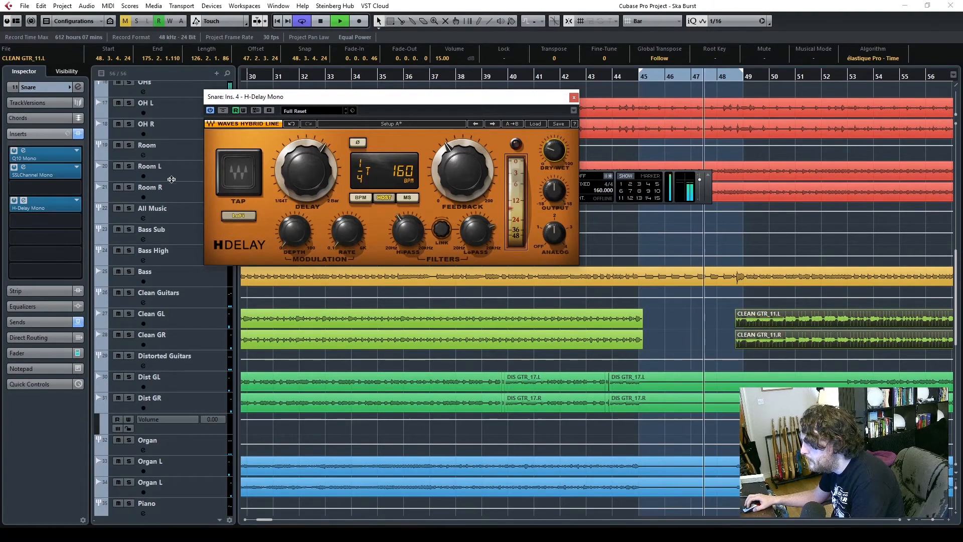
pyautogui.scroll(5, 169, 186)
pyautogui.press('space')
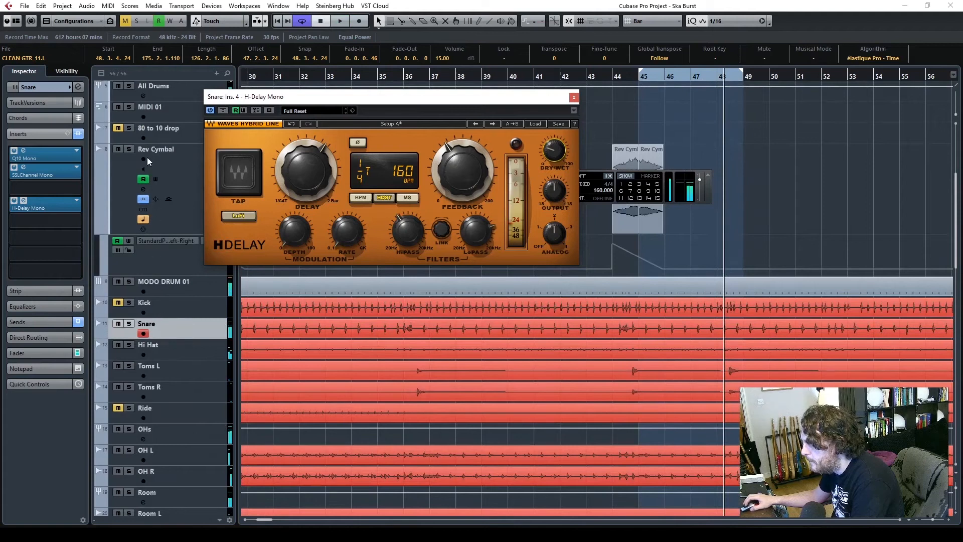
pyautogui.scroll(2, 157, 171)
pyautogui.click(128, 173)
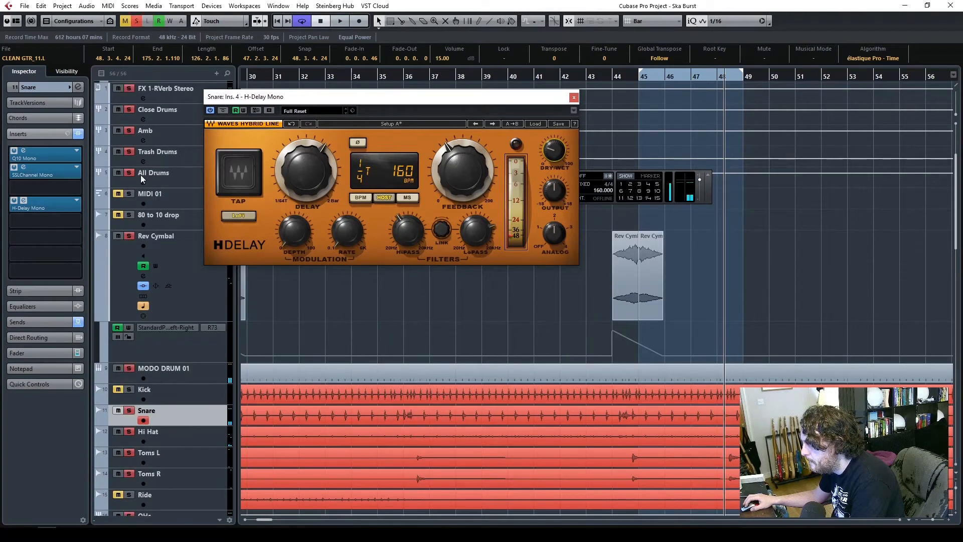
pyautogui.doubleClick(559, 80)
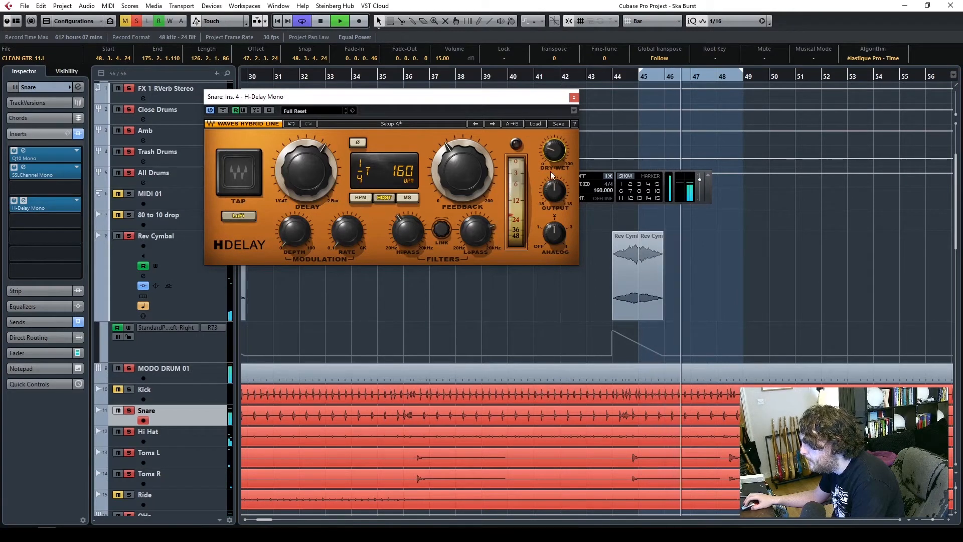
# - Audition the snare delay at 1/8, 1/8 D, 1/2 T and 1/8 T with the drums soloed, and return it to 1/4 T
pyautogui.moveTo(311, 176); pyautogui.dragTo(312, 186)
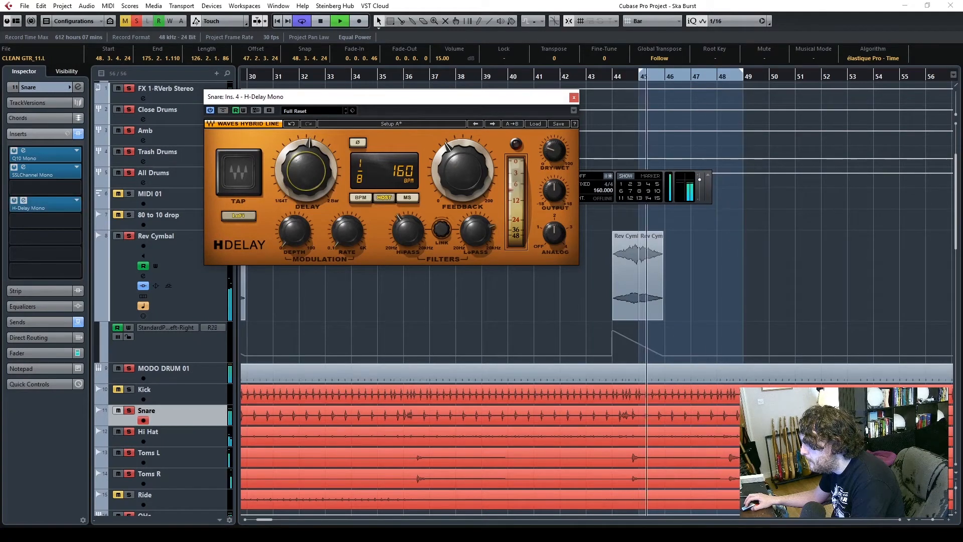
pyautogui.moveTo(312, 178); pyautogui.dragTo(312, 171)
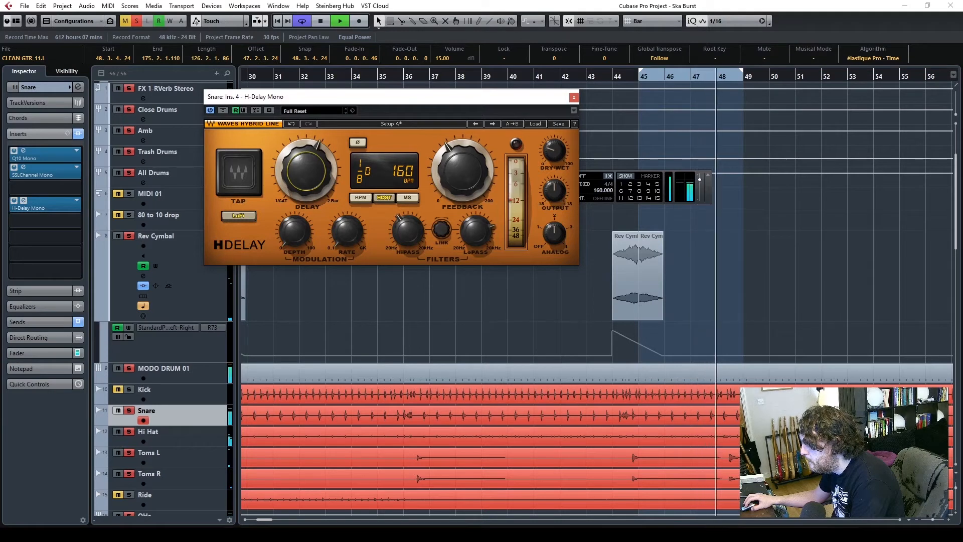
pyautogui.moveTo(307, 171); pyautogui.dragTo(307, 152)
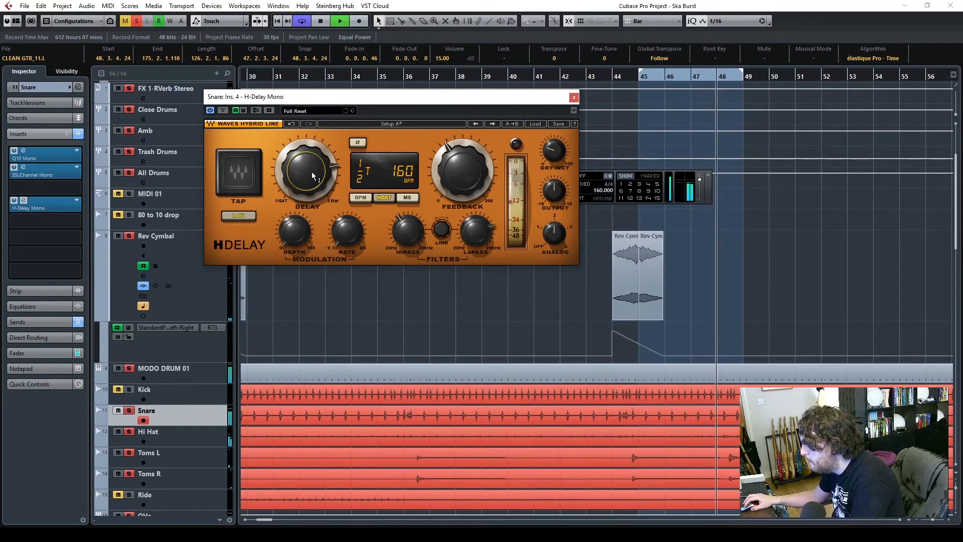
pyautogui.press('space')
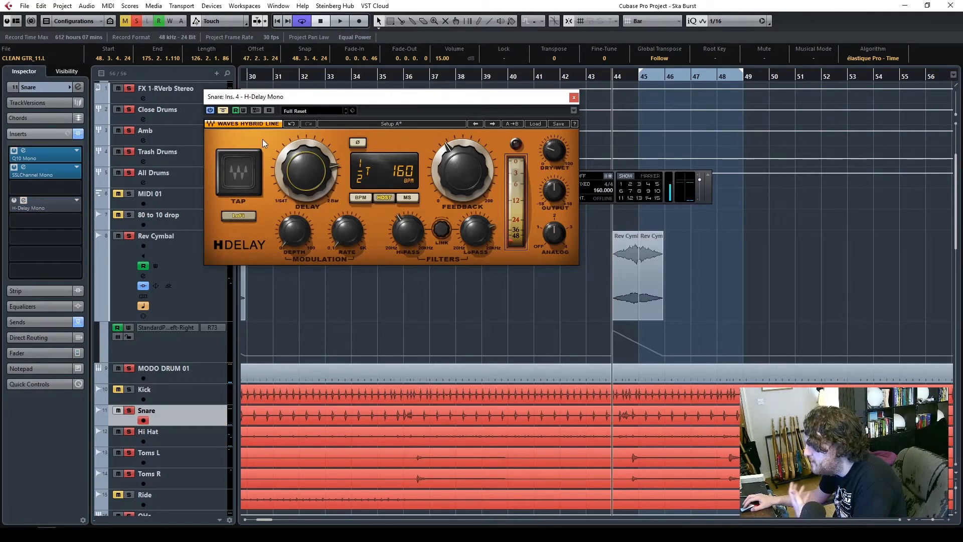
pyautogui.moveTo(303, 171); pyautogui.dragTo(302, 170)
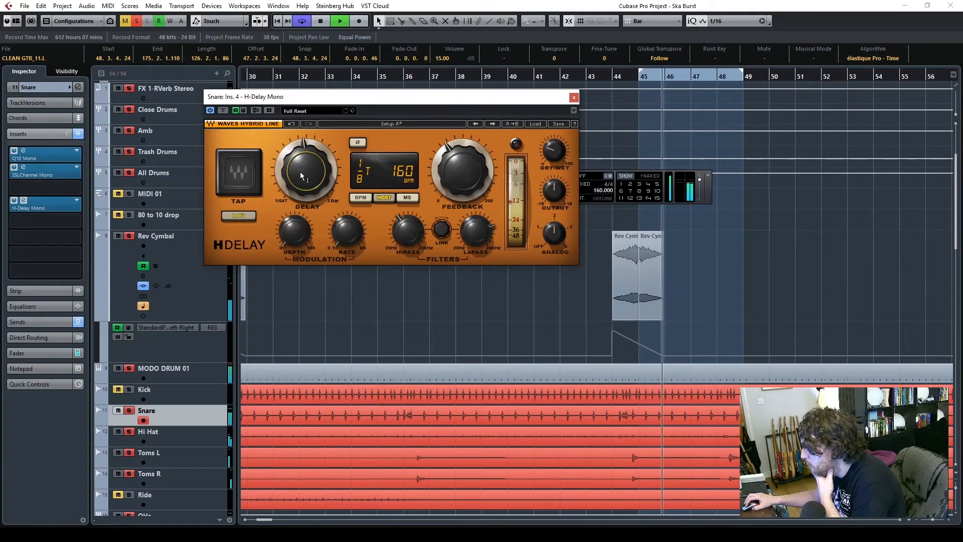
pyautogui.moveTo(303, 170); pyautogui.dragTo(302, 157)
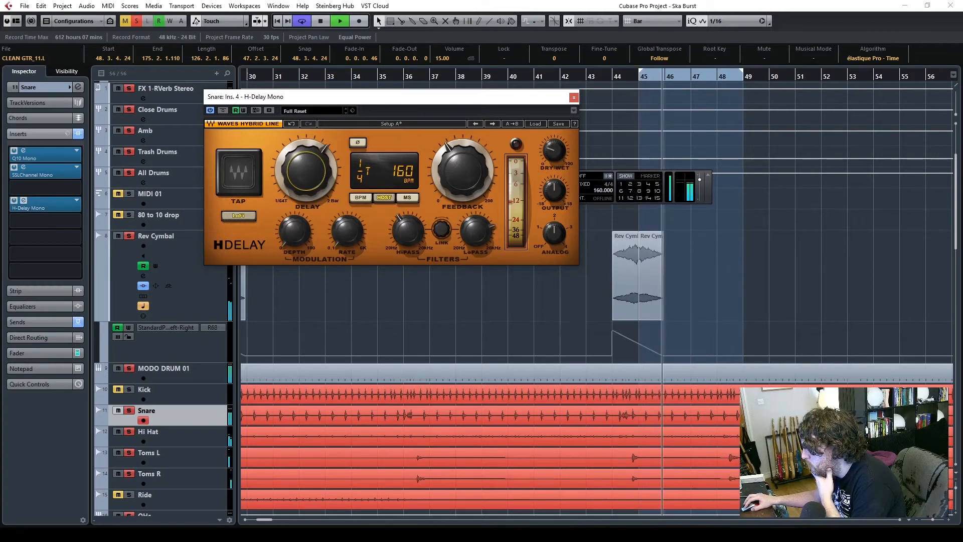
# - Adjust the snare delay's HiPass filter and raise its Dry/Wet mix to about 40 while replaying from bar 44
pyautogui.moveTo(407, 231); pyautogui.dragTo(407, 221)
pyautogui.click(223, 111)
pyautogui.click(618, 77)
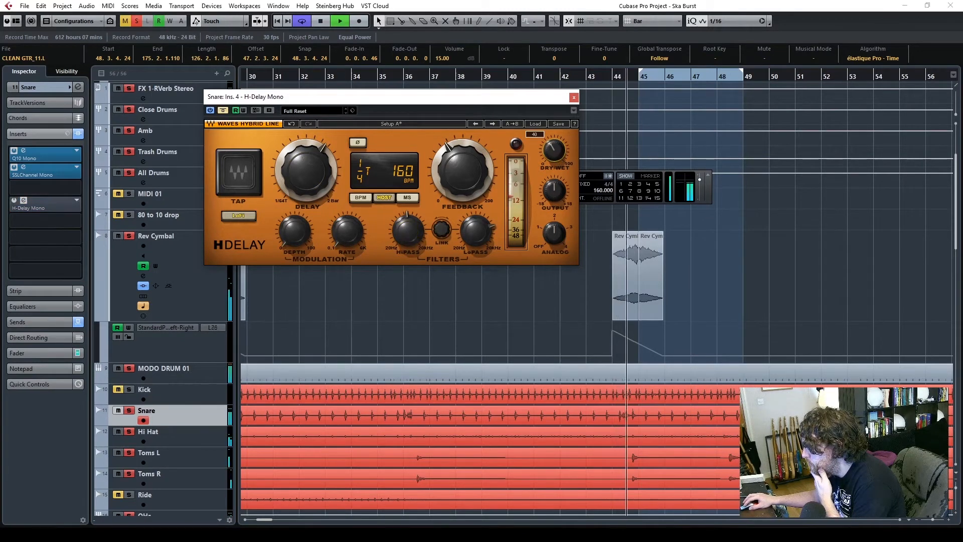
pyautogui.click(223, 111)
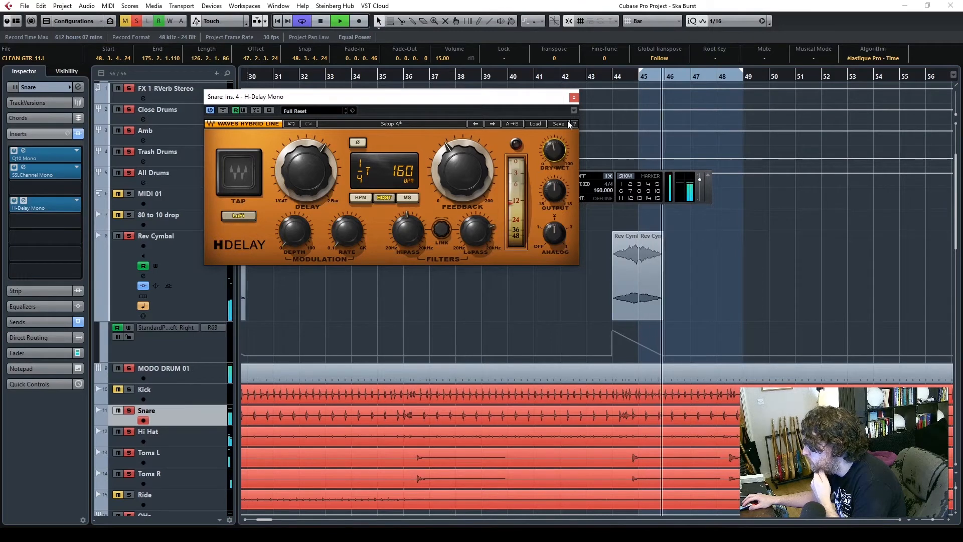
pyautogui.moveTo(554, 150); pyautogui.dragTo(554, 146)
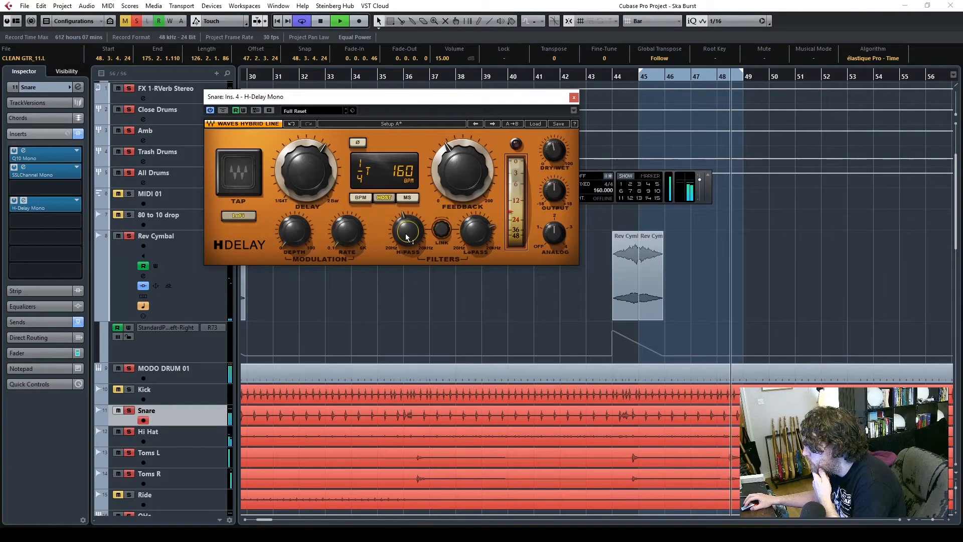
# - Raise the snare delay's feedback to about 110 and close the H-Delay window
pyautogui.moveTo(462, 171); pyautogui.dragTo(452, 176)
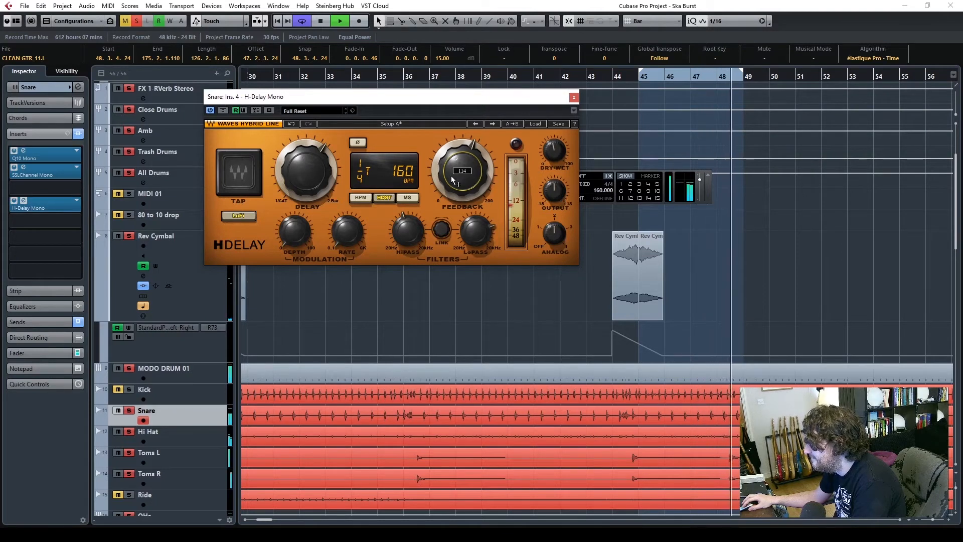
pyautogui.moveTo(452, 180); pyautogui.dragTo(452, 183)
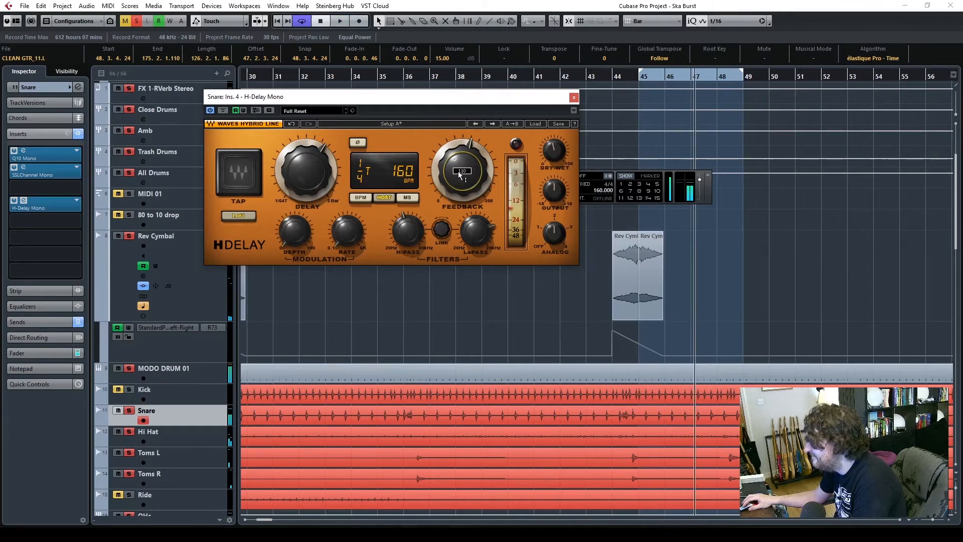
pyautogui.click(574, 97)
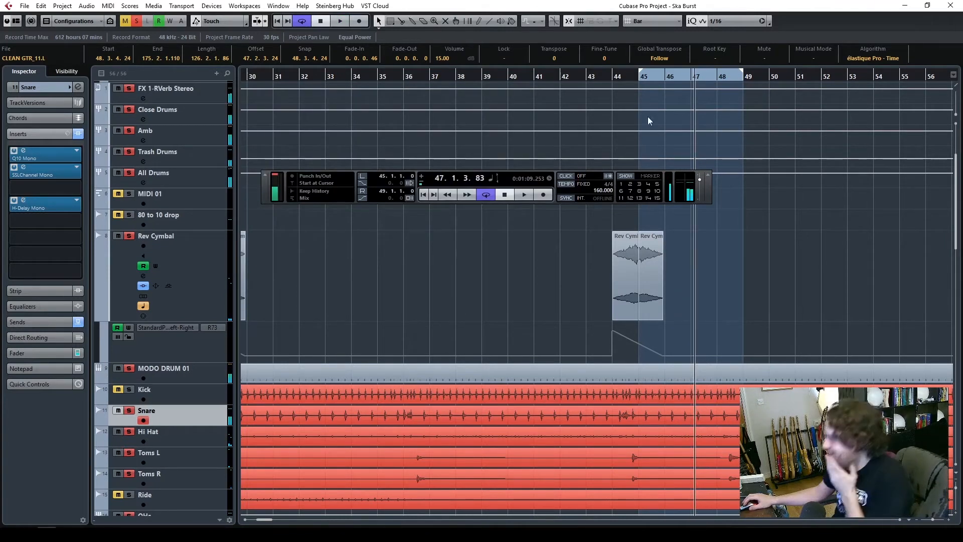
# - Clear the drum solo and play the full mix from bar 43
pyautogui.click(588, 78)
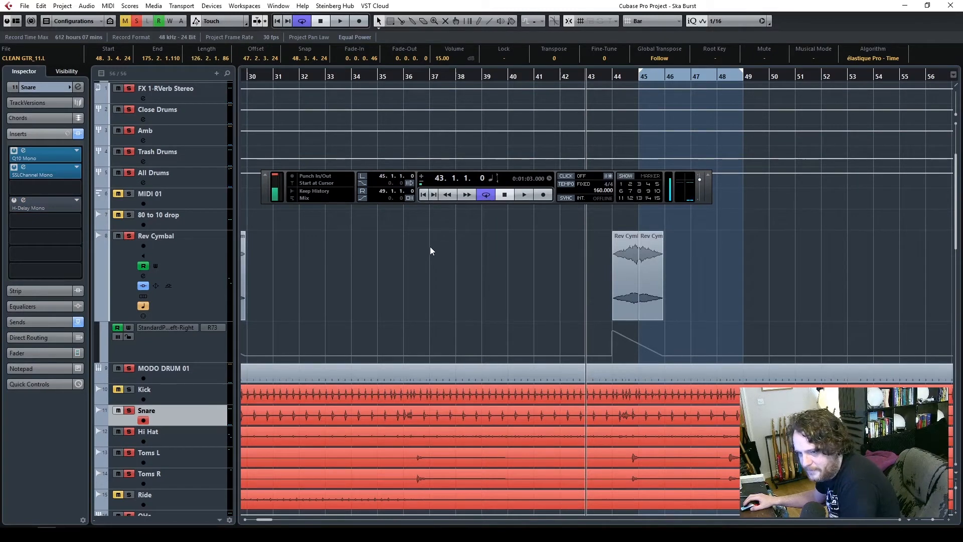
pyautogui.press('space')
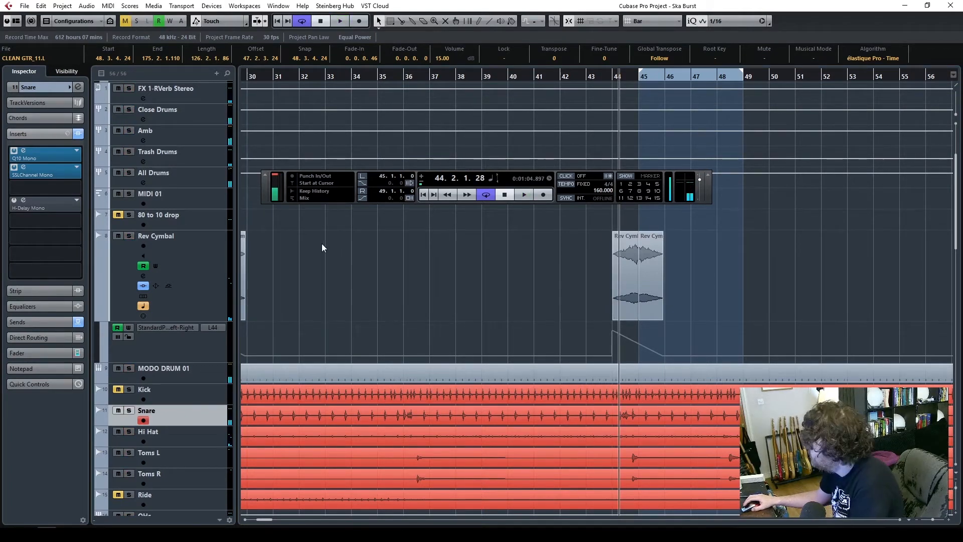
# - Stop the playback and replay the full mix from about bar 41
pyautogui.press('space')
pyautogui.press('space')
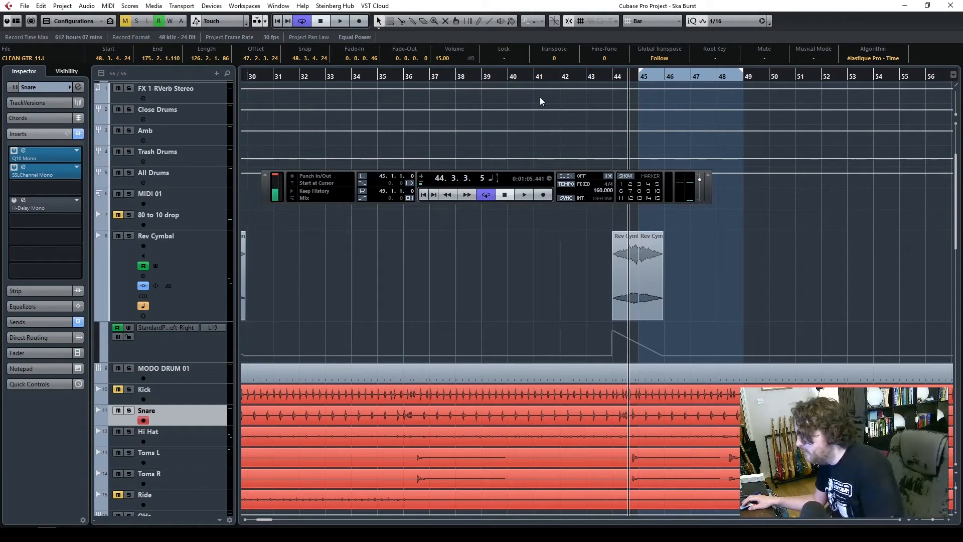
pyautogui.click(527, 76)
pyautogui.press('space')
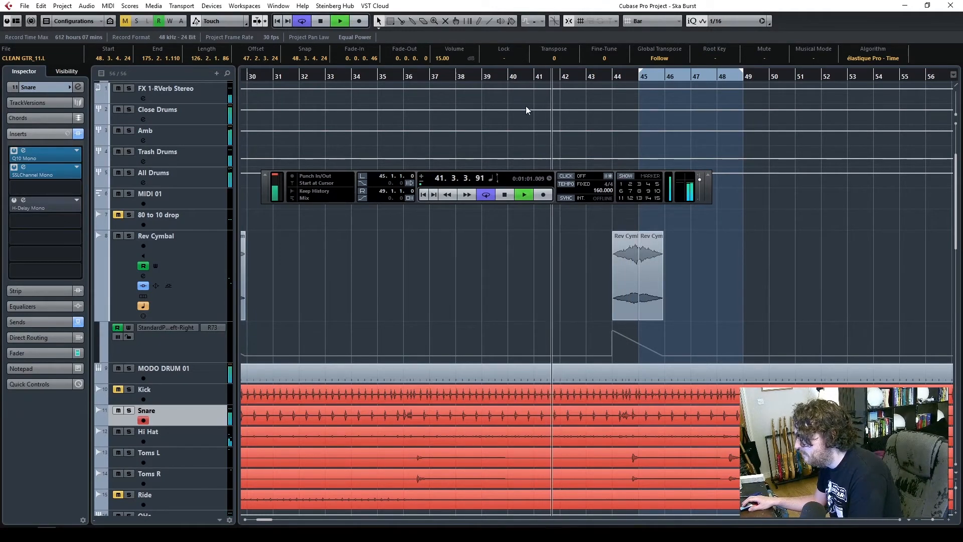
# - Reactivate the Snare track's H-Delay during playback, then stop and remove the plug-in from its insert slot
pyautogui.click(203, 268)
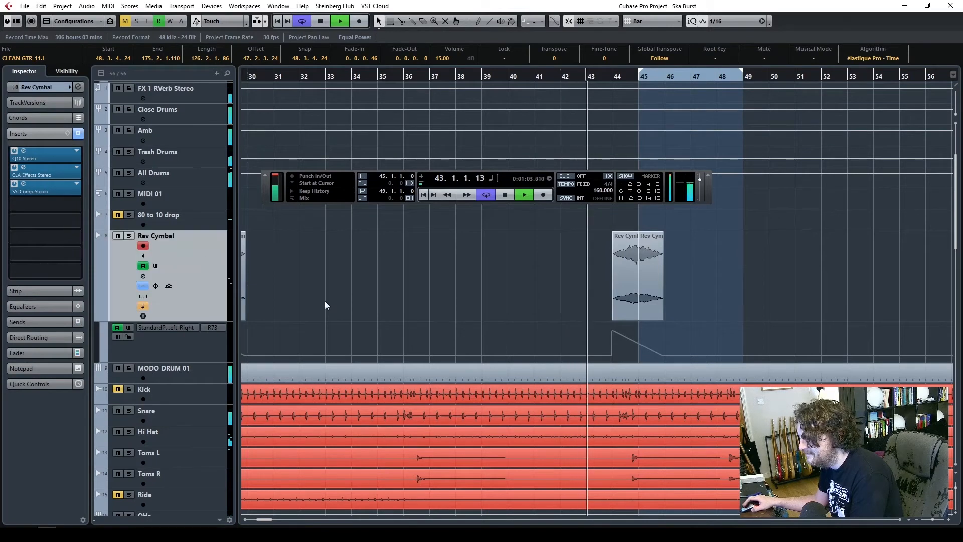
pyautogui.scroll(3, 333, 306)
pyautogui.scroll(-6, 331, 321)
pyautogui.click(201, 277)
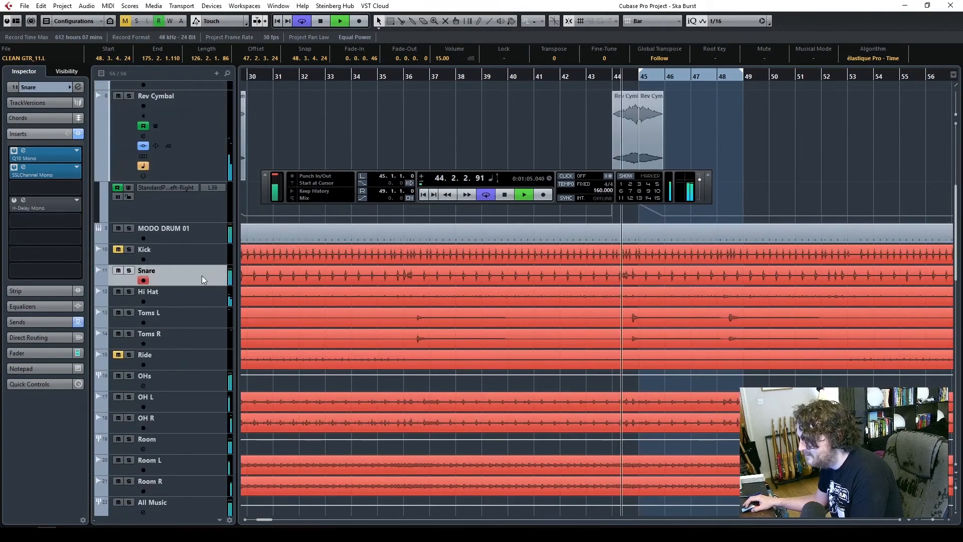
pyautogui.click(23, 199)
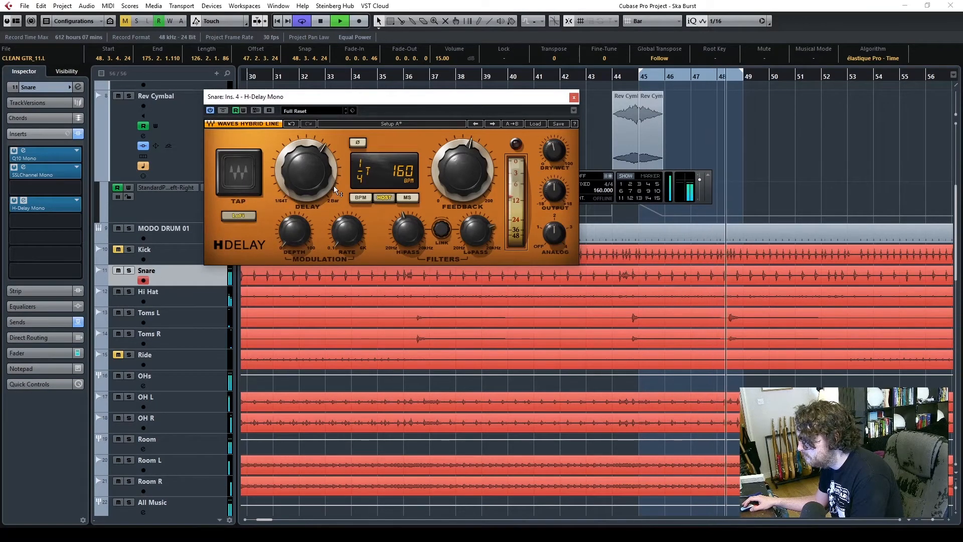
pyautogui.press('space')
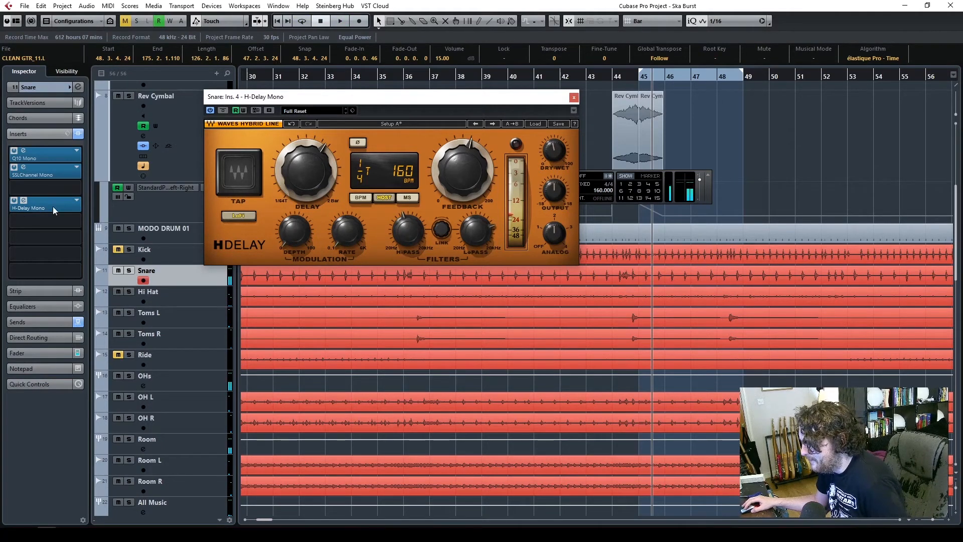
pyautogui.click(76, 201)
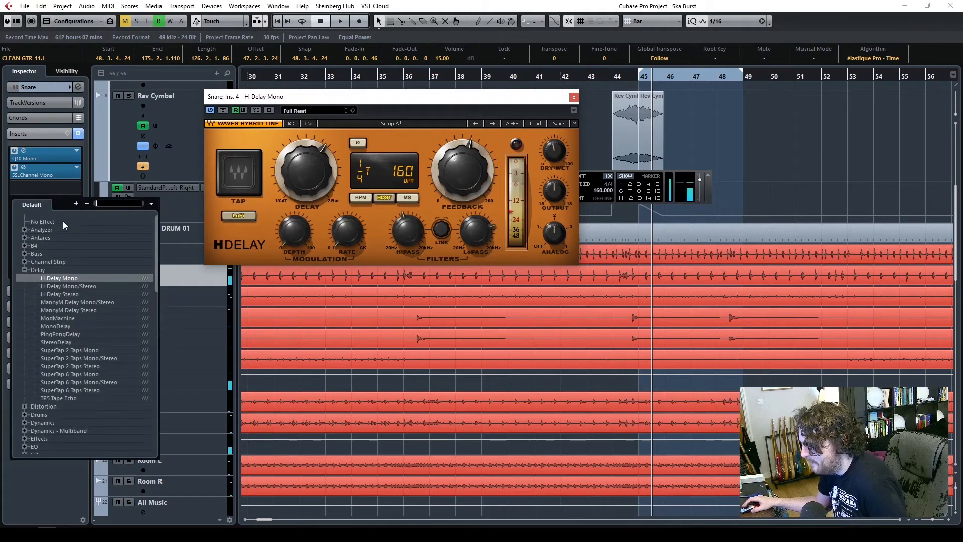
pyautogui.click(62, 221)
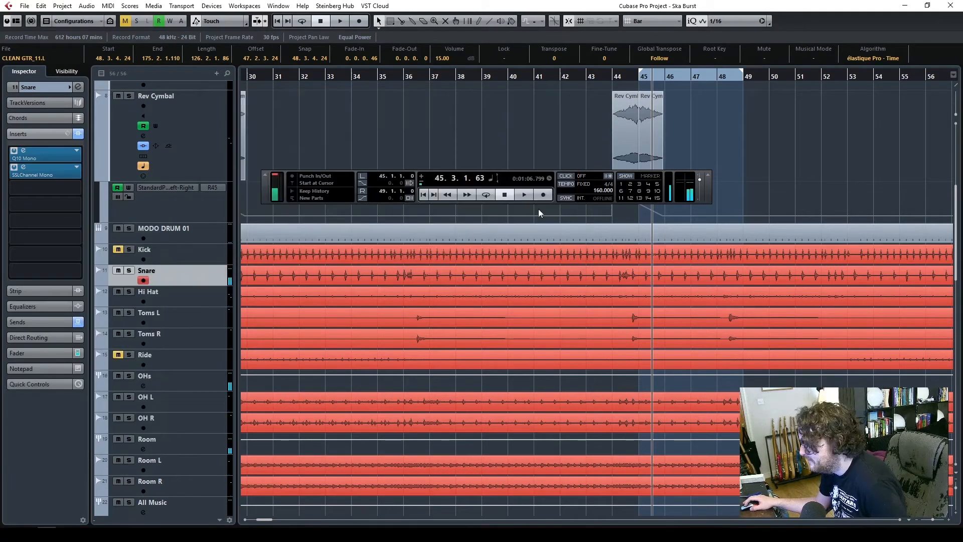
# - Play the full mix without the snare delay from about bar 38, and return the cursor to bar 32
pyautogui.click(518, 77)
pyautogui.click(479, 78)
pyautogui.press('space')
pyautogui.press('space')
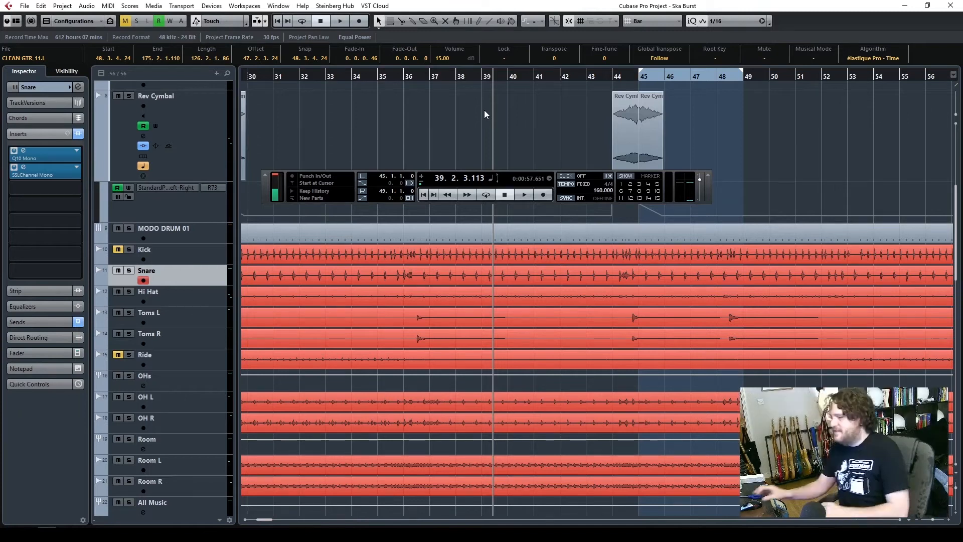
pyautogui.moveTo(322, 75); pyautogui.dragTo(300, 83)
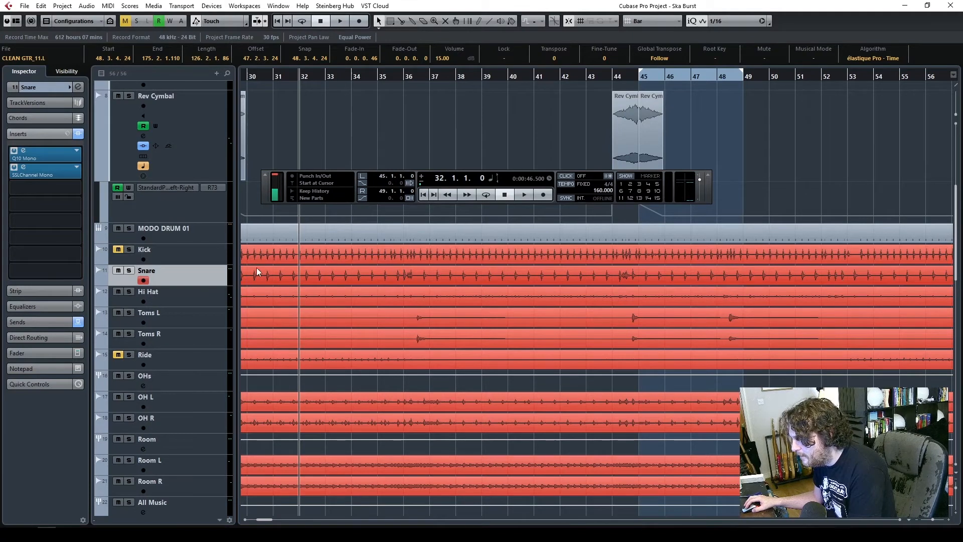
# - Redo the last automation write and insert H-Delay Mono in the Snare track's fourth insert slot
pyautogui.click(41, 6)
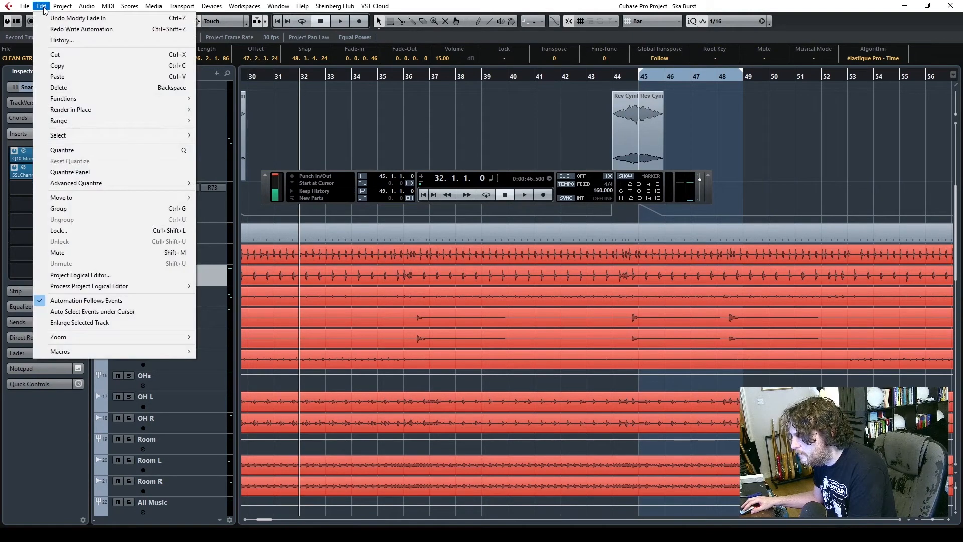
pyautogui.click(57, 30)
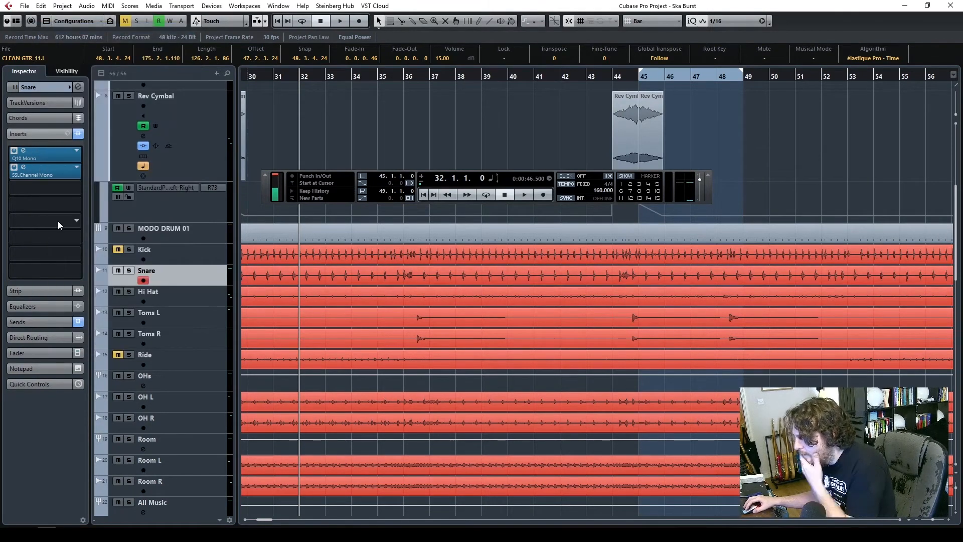
pyautogui.click(76, 206)
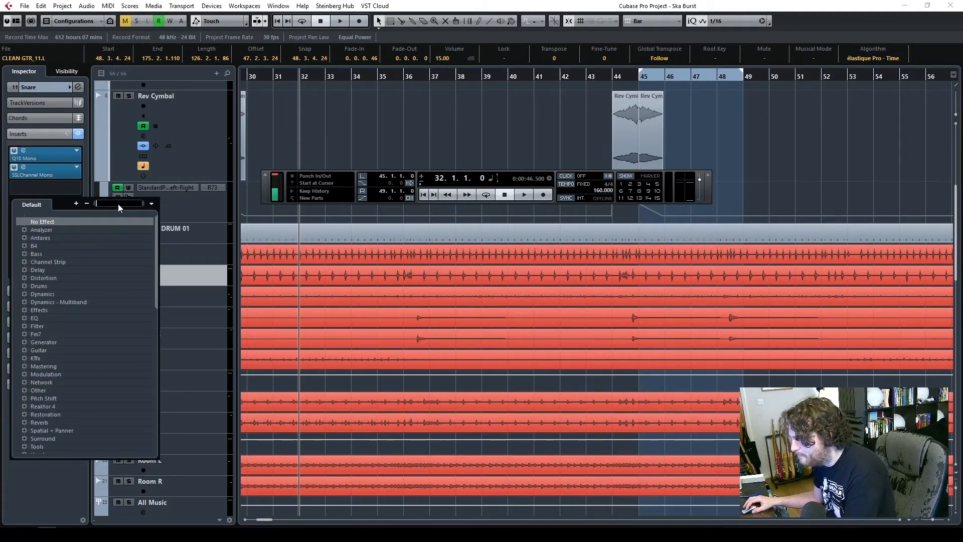
pyautogui.write('hdelay')
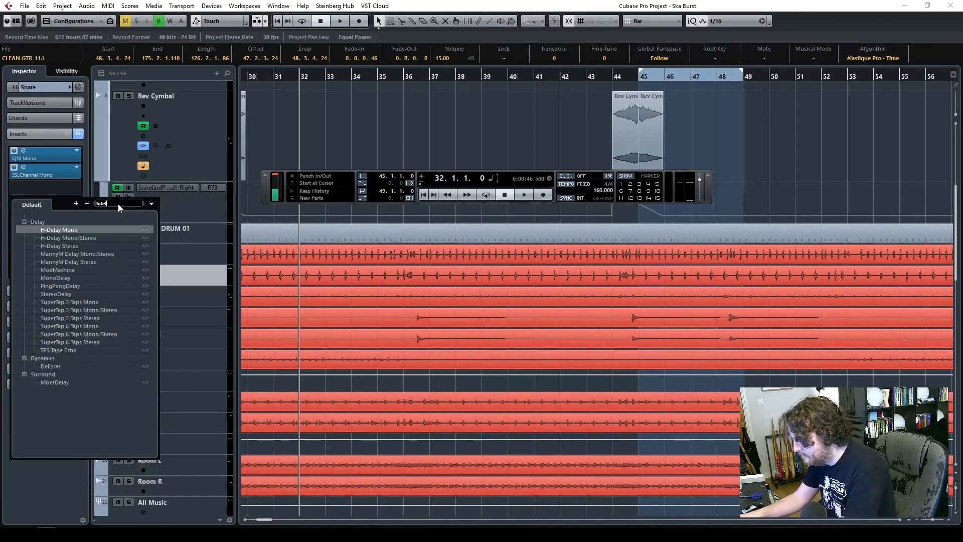
pyautogui.click(81, 232)
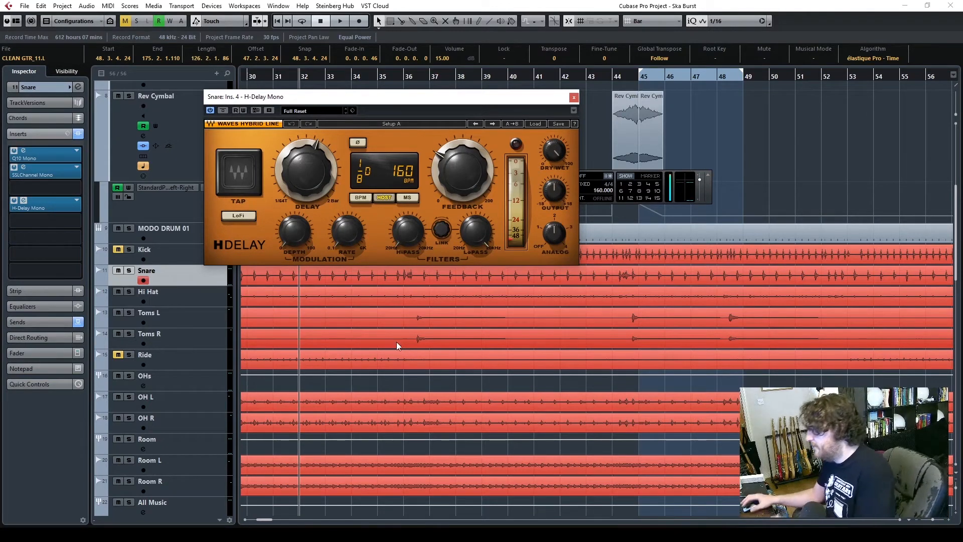
pyautogui.moveTo(421, 97); pyautogui.dragTo(368, 111)
# - With bar 45 in view, set the snare H-Delay's time to 1/4 T and adjust its HiPass, LoPass and Dry/Wet
pyautogui.click(633, 78)
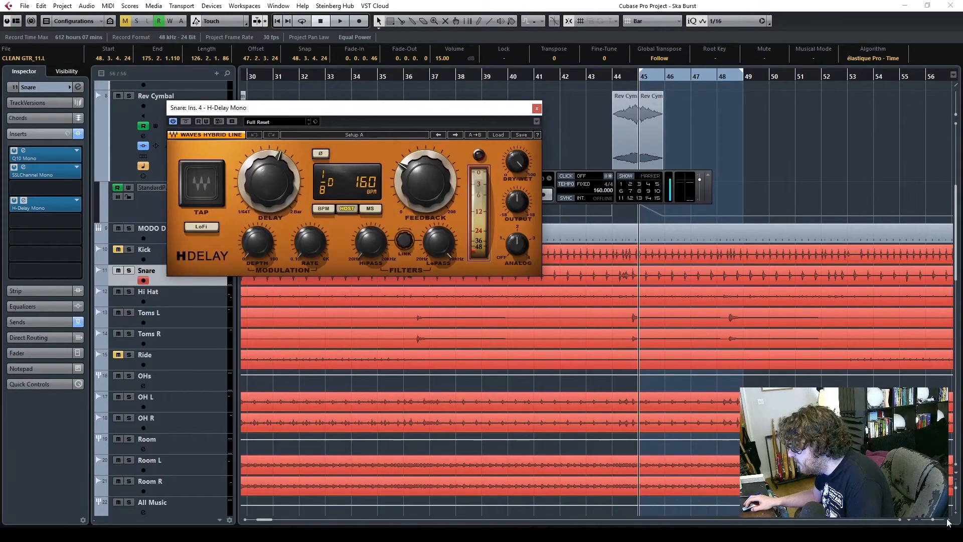
pyautogui.press('h')
pyautogui.press('h')
pyautogui.press('h')
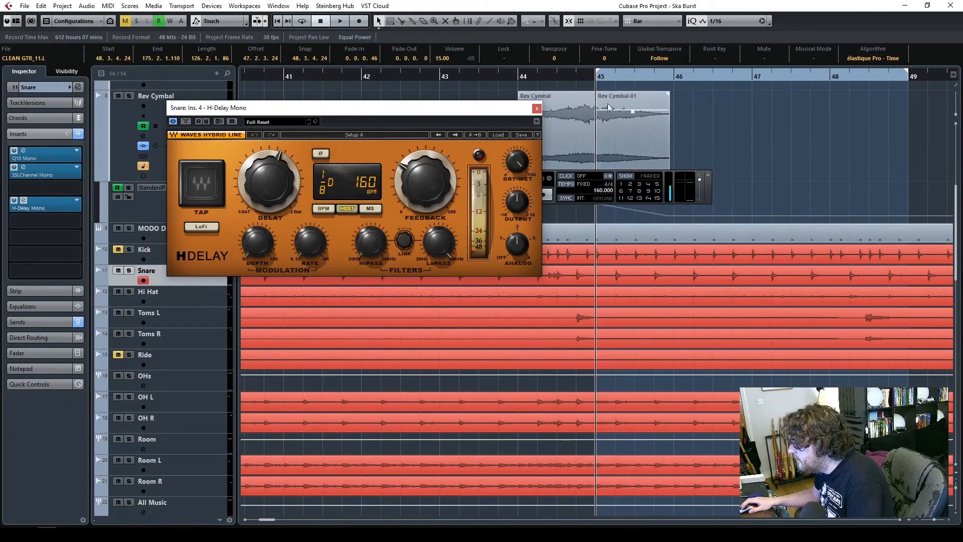
pyautogui.moveTo(249, 180); pyautogui.dragTo(249, 182)
pyautogui.moveTo(370, 241); pyautogui.dragTo(370, 241)
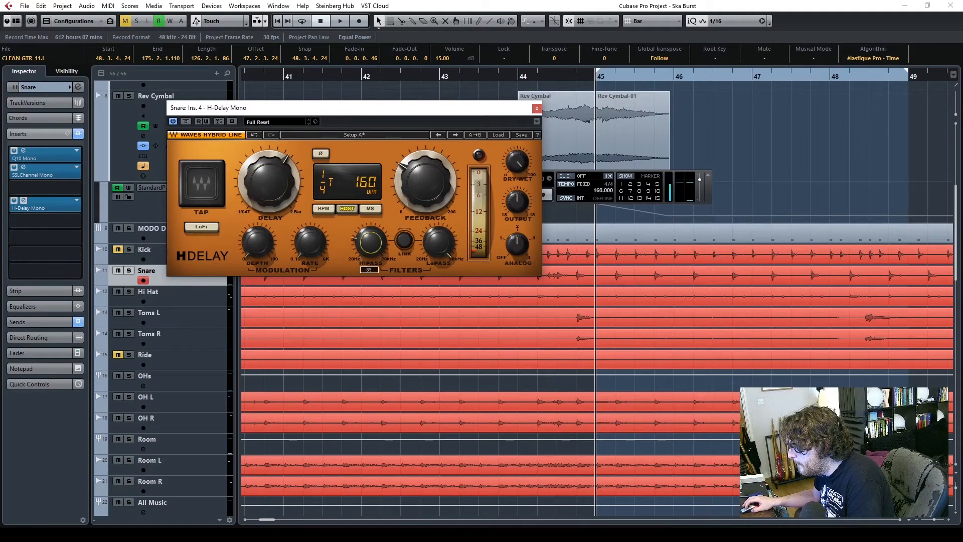
pyautogui.moveTo(438, 249); pyautogui.dragTo(438, 246)
pyautogui.moveTo(517, 161); pyautogui.dragTo(520, 158)
# - Solo the Snare track and audition its delay from about the middle of bar 44
pyautogui.press('space')
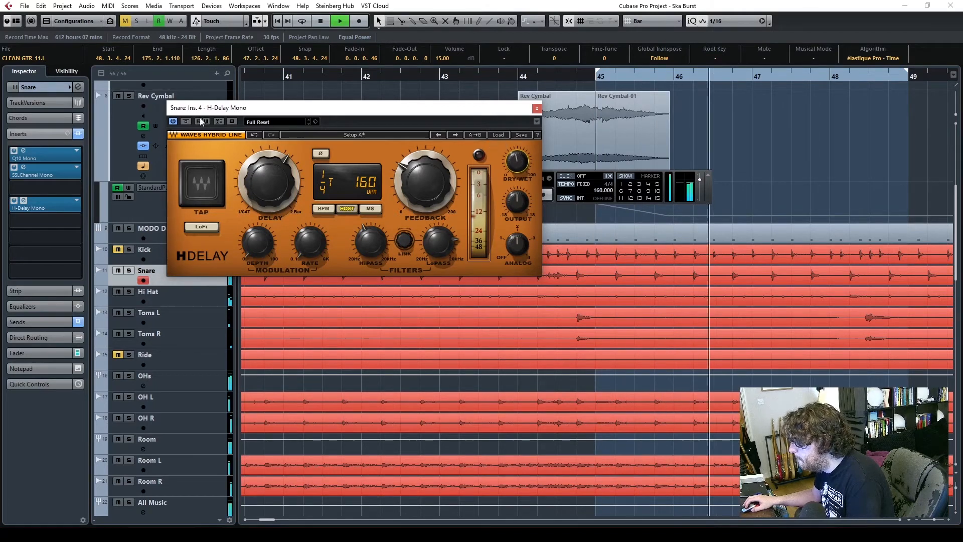
pyautogui.click(129, 270)
pyautogui.press('space')
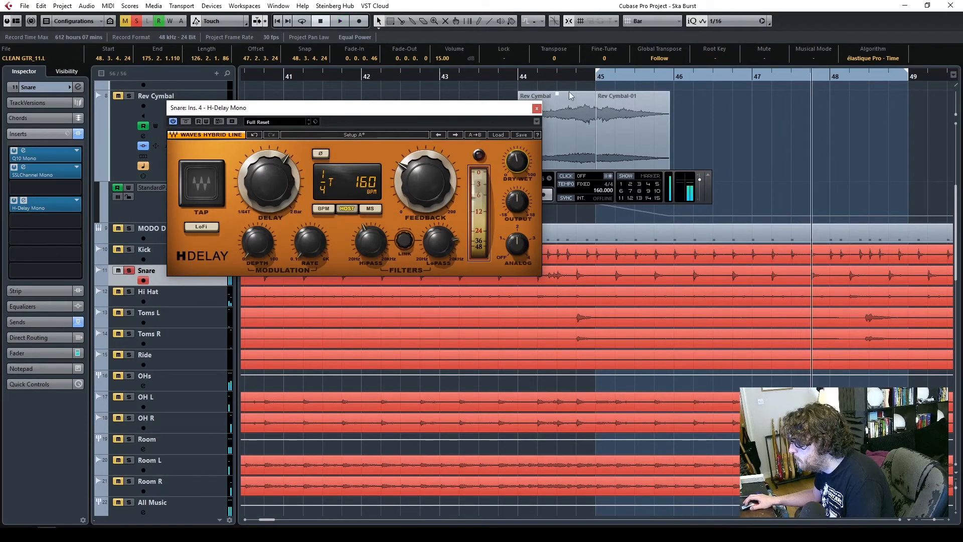
pyautogui.click(556, 74)
pyautogui.press('space')
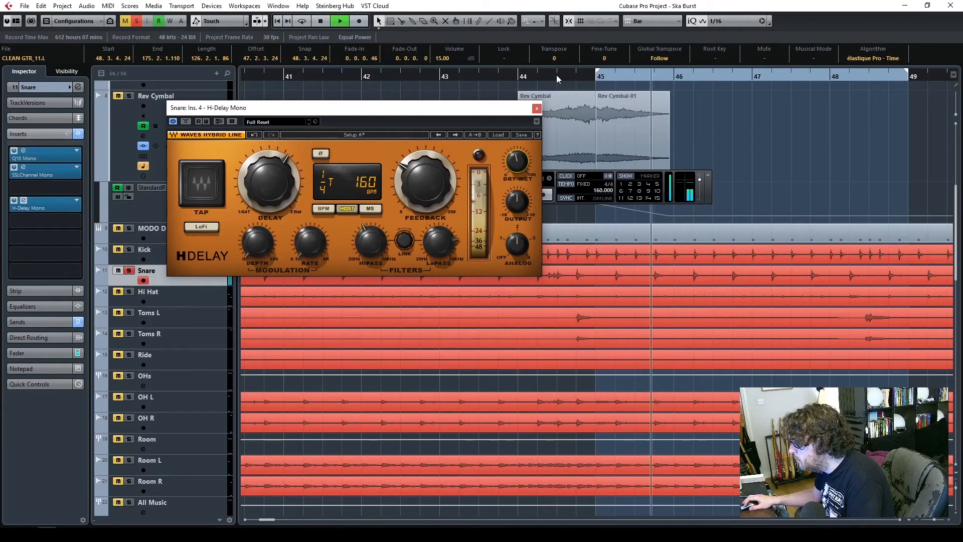
pyautogui.press('space')
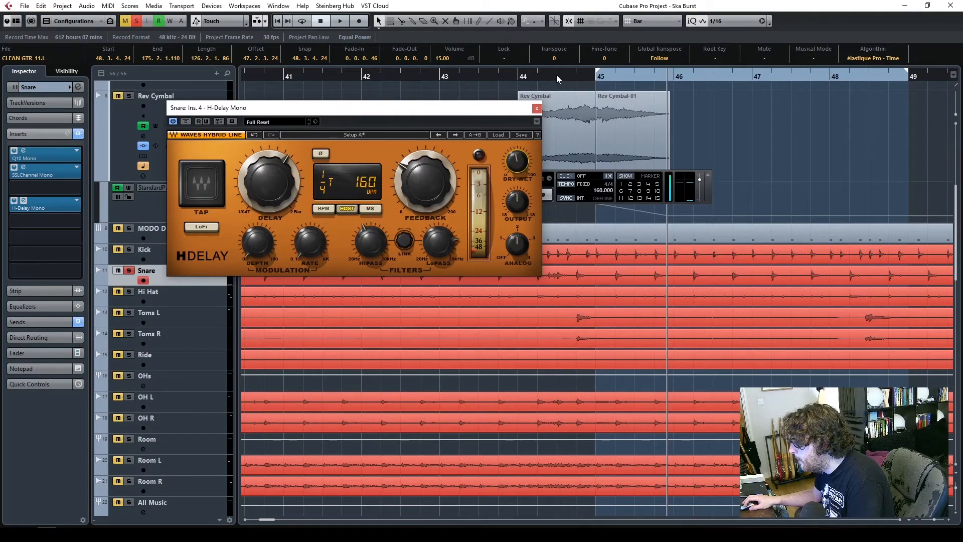
# - Split the snare event midway through bar 45 and trim the second part's start to 48.1.4
pyautogui.click(403, 24)
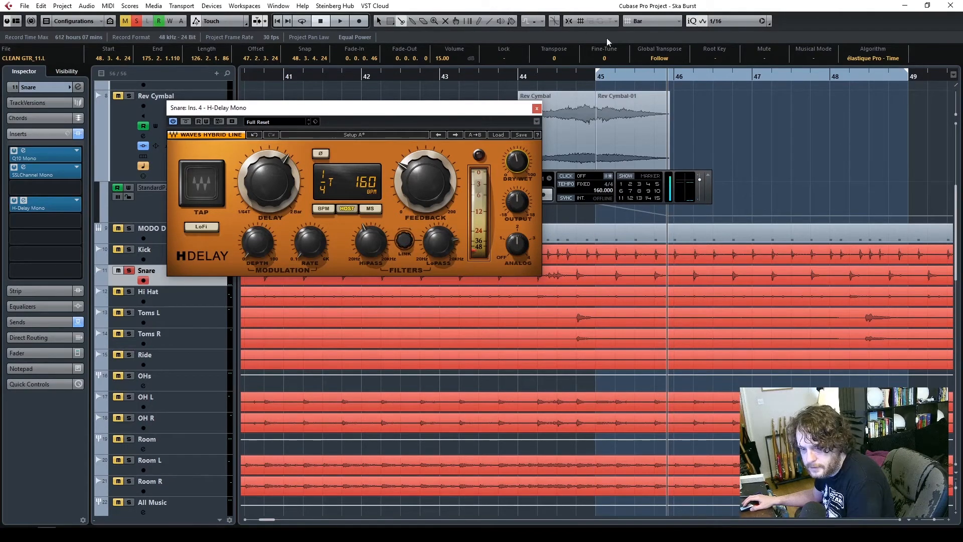
pyautogui.click(562, 76)
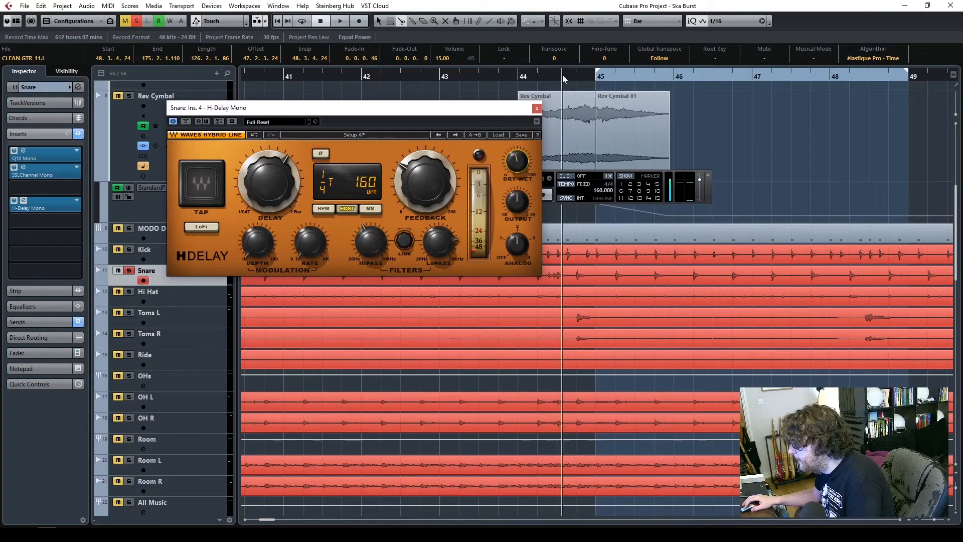
pyautogui.press('space')
pyautogui.click(636, 280)
pyautogui.press('space')
pyautogui.press('1')
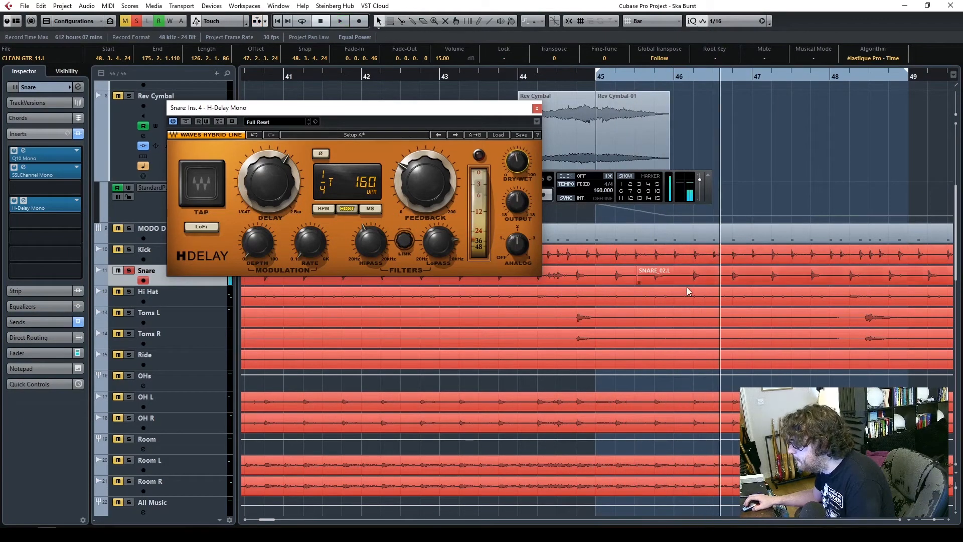
pyautogui.click(648, 279)
pyautogui.moveTo(639, 283); pyautogui.dragTo(848, 293)
# - Write H-Delay bypass automation during playback from bar 44, activating the delay early in bar 45 and bypassing it again in bar 48
pyautogui.click(519, 80)
pyautogui.click(185, 122)
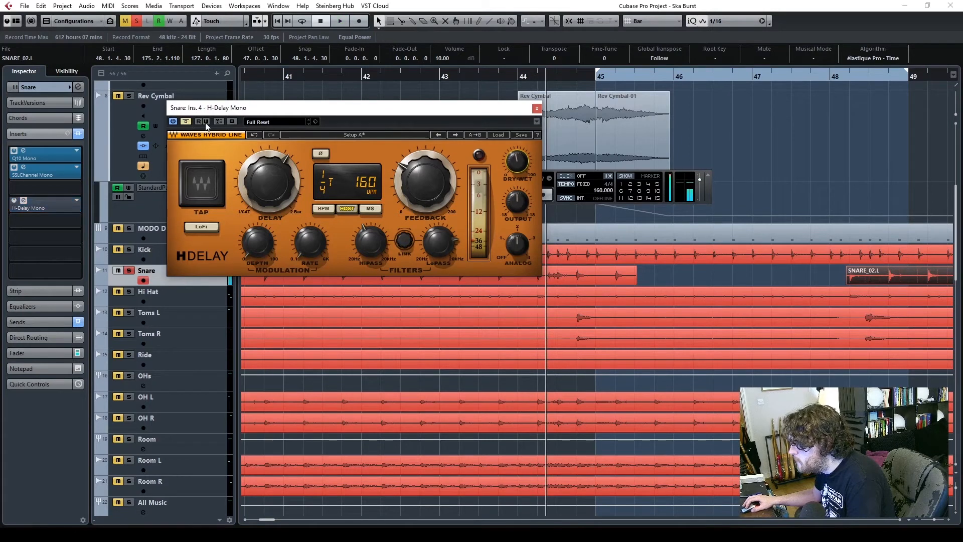
pyautogui.press('space')
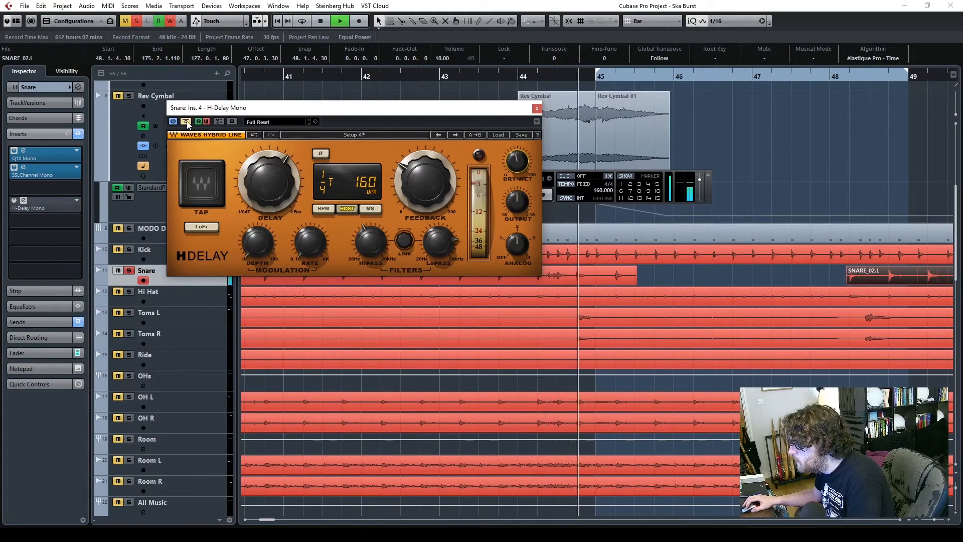
pyautogui.click(186, 123)
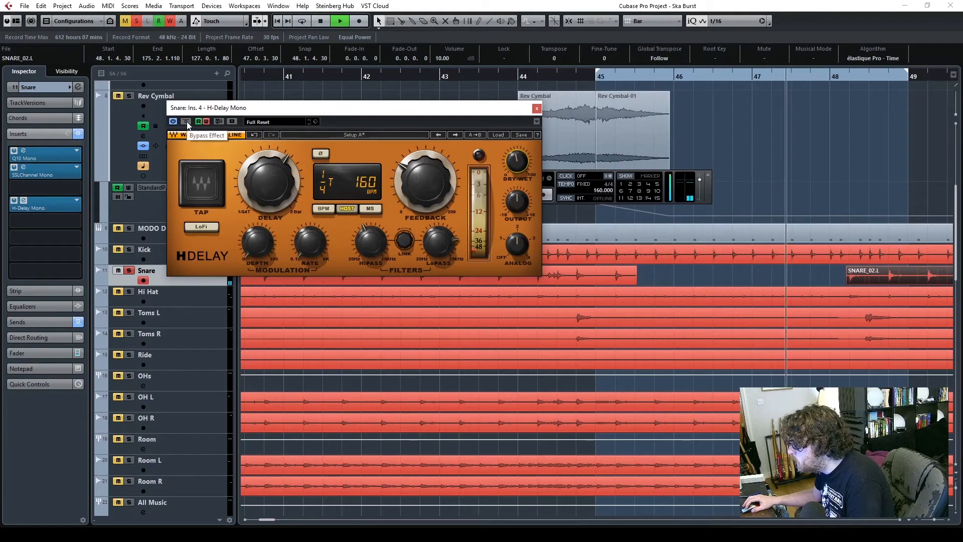
pyautogui.click(186, 122)
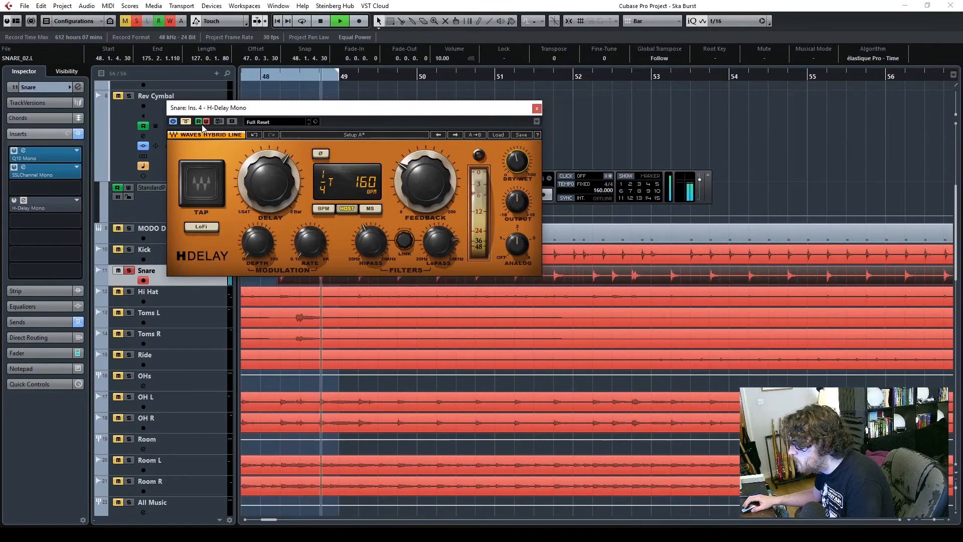
pyautogui.press('space')
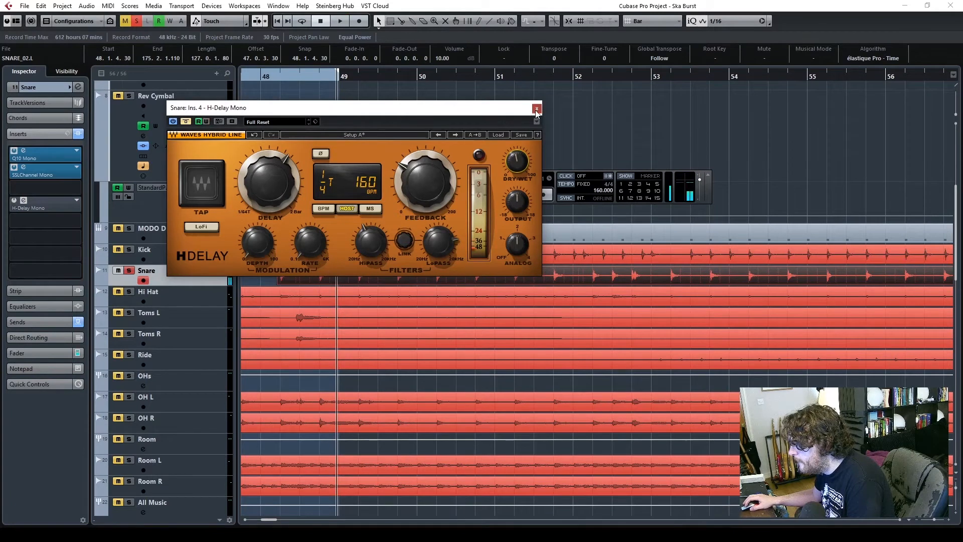
# - Close the H-Delay window and show the Snare track's volume and H-Delay bypass automation lanes around bars 44 to 49
pyautogui.click(535, 109)
pyautogui.click(102, 283)
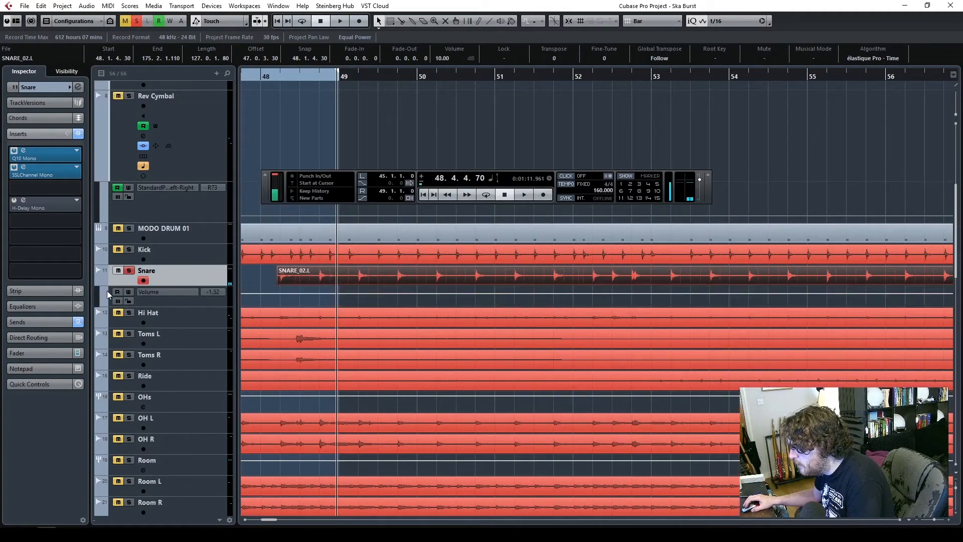
pyautogui.click(104, 303)
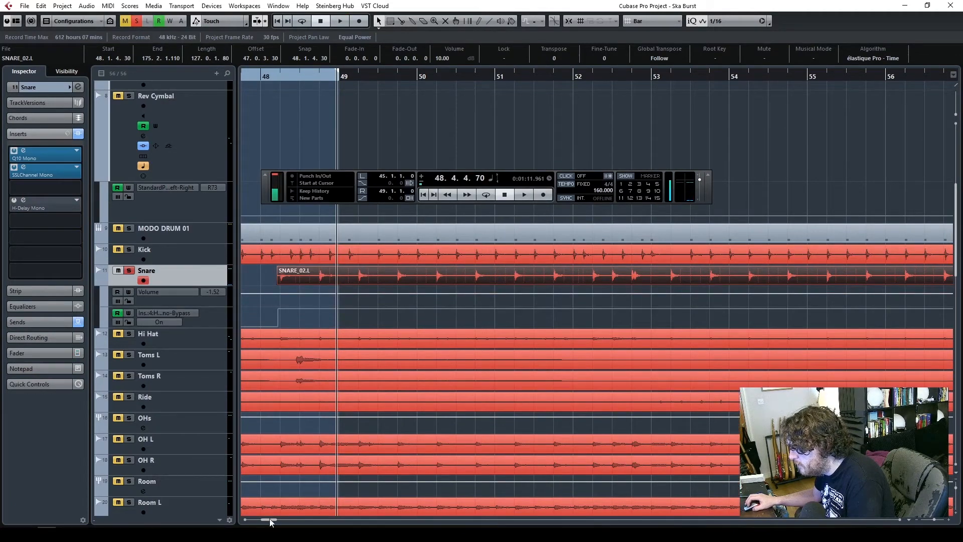
pyautogui.moveTo(269, 521); pyautogui.dragTo(268, 522)
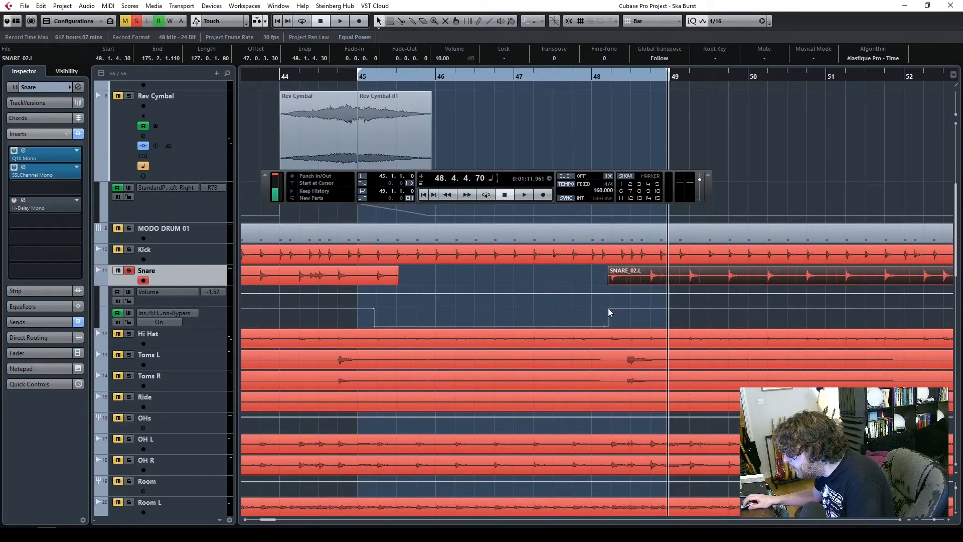
# - Try a different low-pass setting on the Snare's H-Delay and play from just before bar 44
pyautogui.click(267, 77)
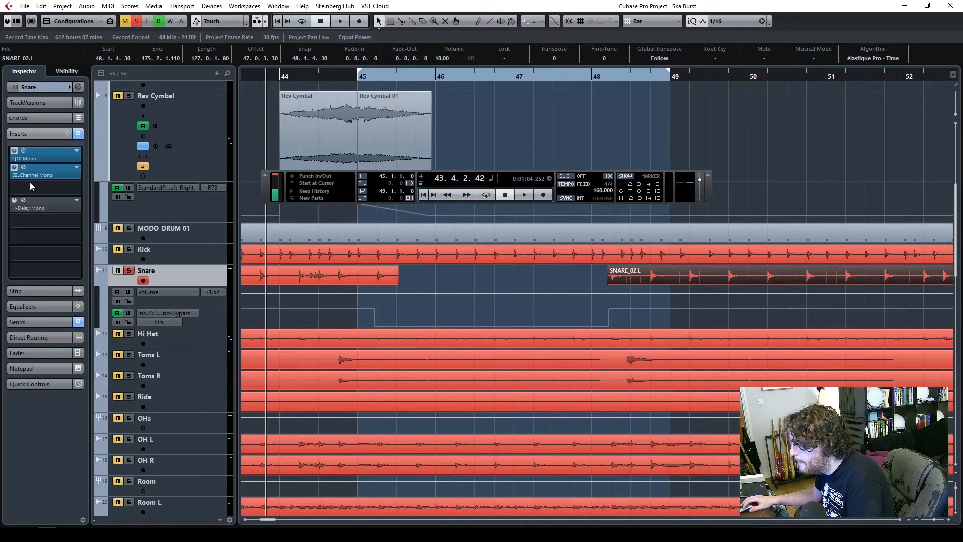
pyautogui.click(23, 200)
pyautogui.moveTo(397, 116); pyautogui.dragTo(433, 85)
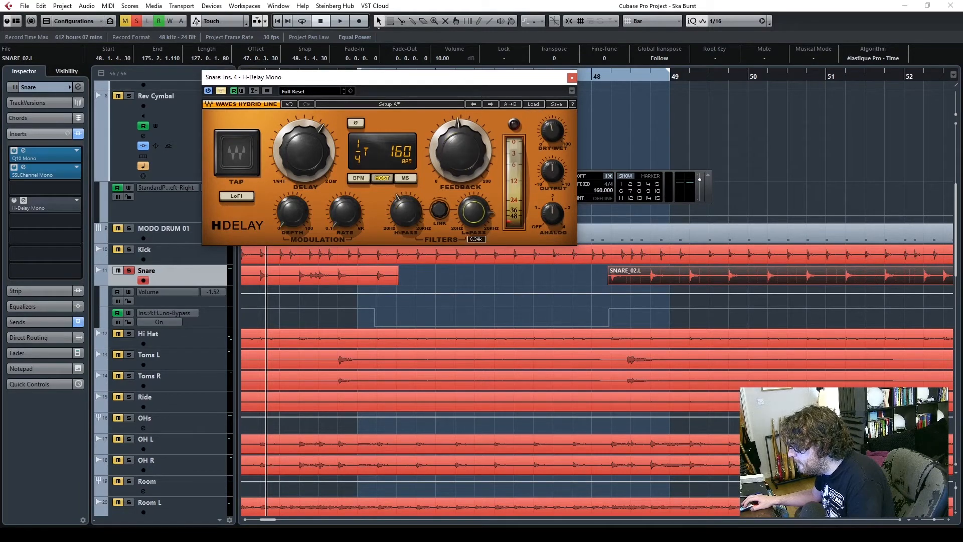
pyautogui.press('space')
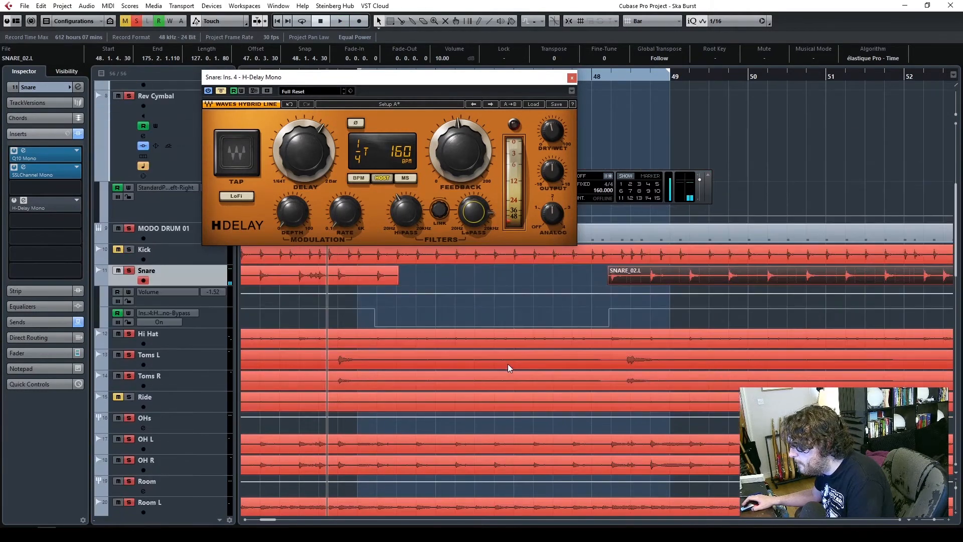
pyautogui.scroll(3, 508, 363)
pyautogui.press('space')
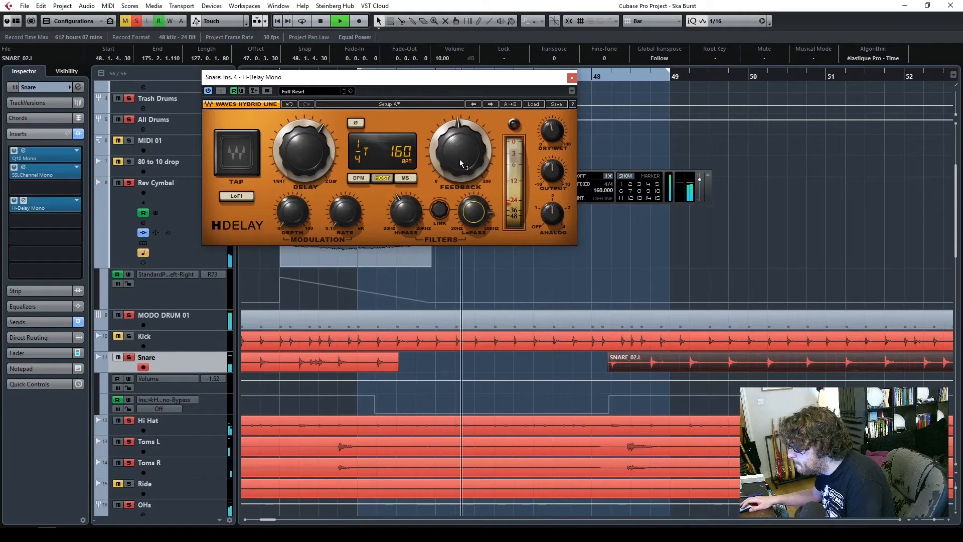
# - Try adjusting H-Delay's dry/wet mix and raising its feedback slightly during playback towards bar 49
pyautogui.moveTo(552, 131); pyautogui.dragTo(552, 128)
pyautogui.moveTo(462, 156); pyautogui.dragTo(463, 151)
pyautogui.click(221, 91)
pyautogui.press('space')
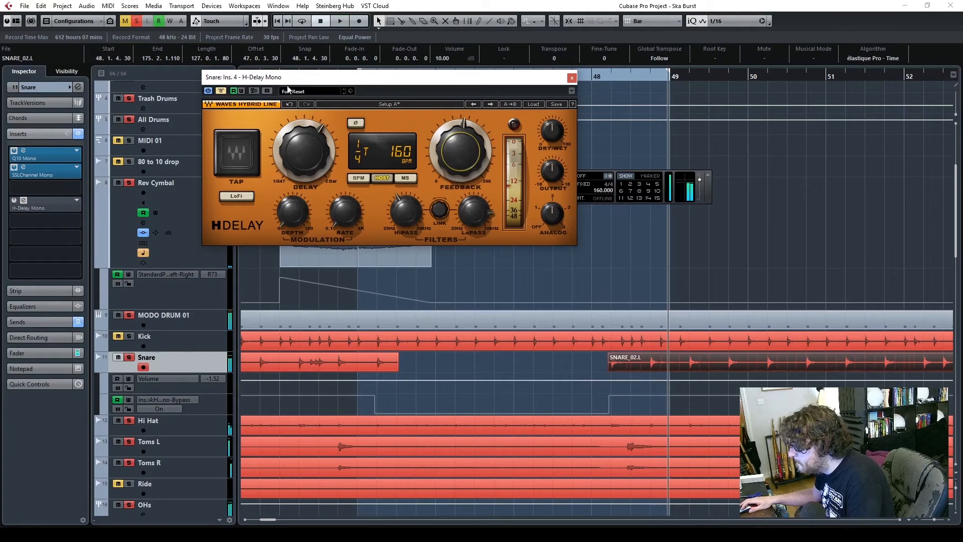
# - Try raising H-Delay's high-pass filter while playing bars 44 to 48
pyautogui.moveTo(279, 78); pyautogui.dragTo(241, 80)
pyautogui.moveTo(415, 238); pyautogui.dragTo(414, 243)
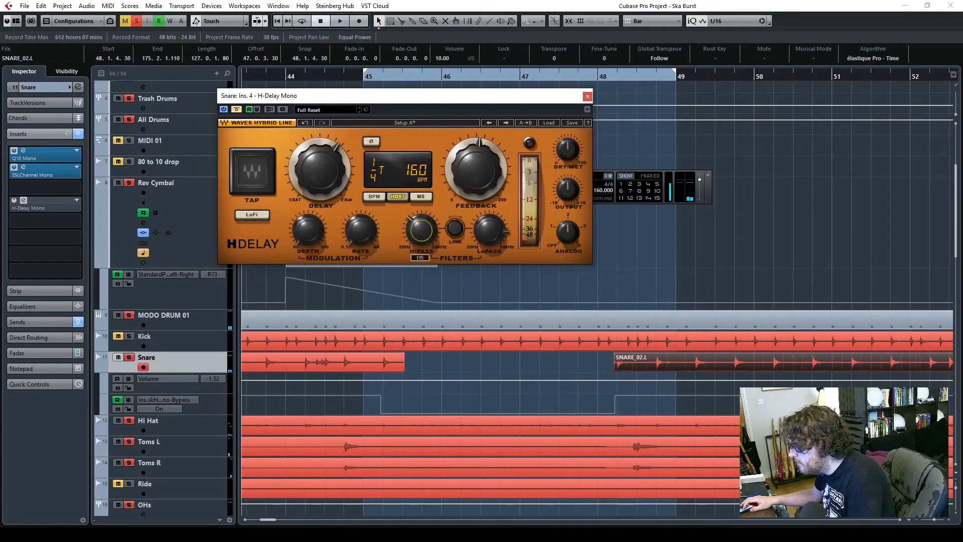
pyautogui.press('space')
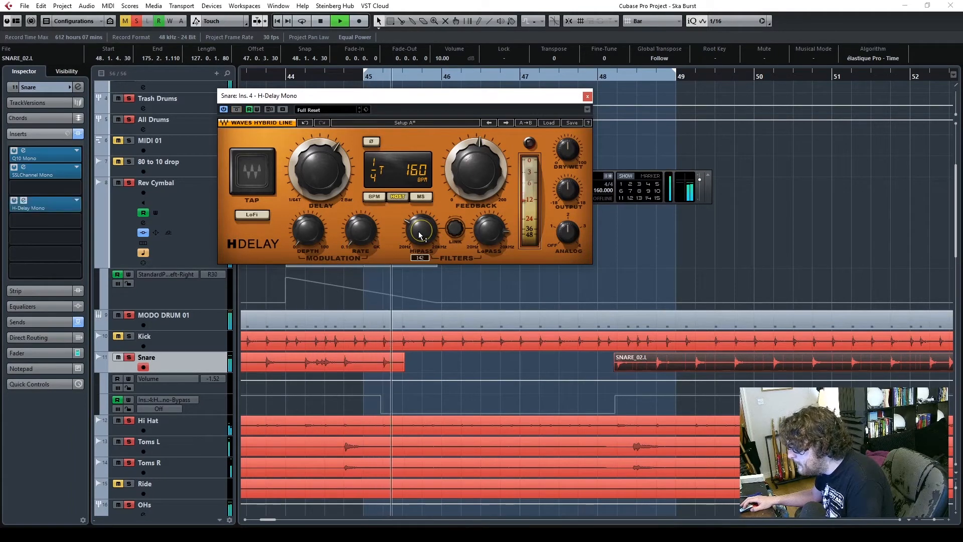
pyautogui.moveTo(421, 235); pyautogui.dragTo(420, 231)
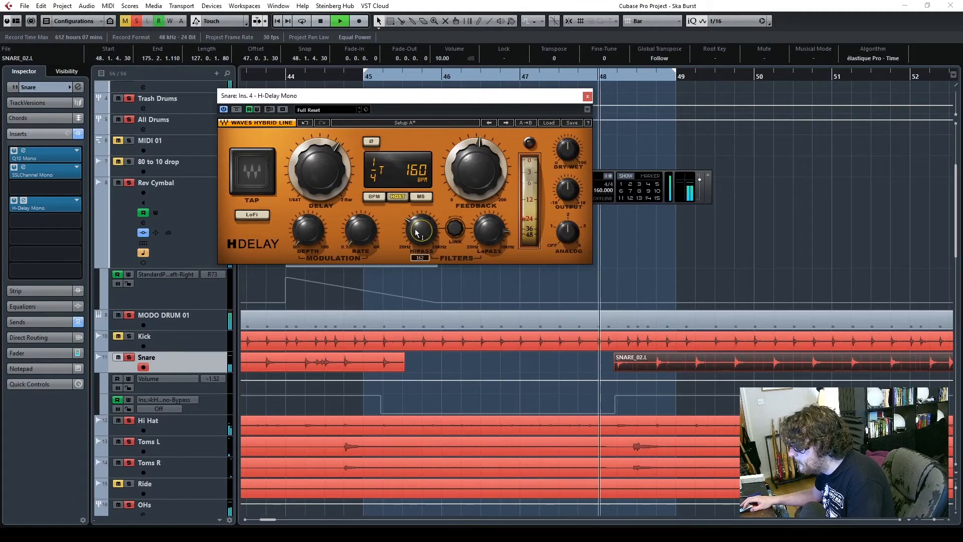
pyautogui.press('space')
pyautogui.click(282, 78)
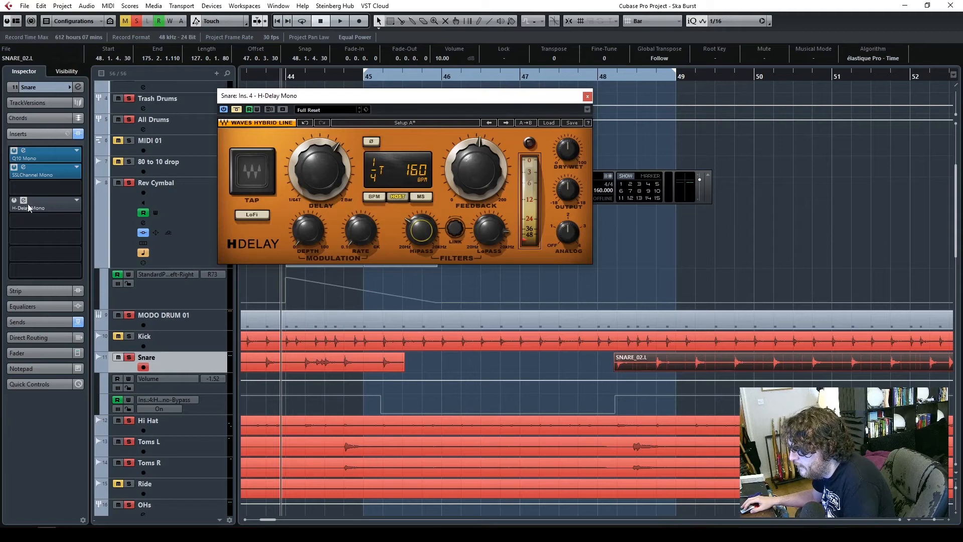
# - Remove H-Delay from the Snare inserts and extend the second snare event's start back to the split in bar 45
pyautogui.click(76, 200)
pyautogui.click(59, 219)
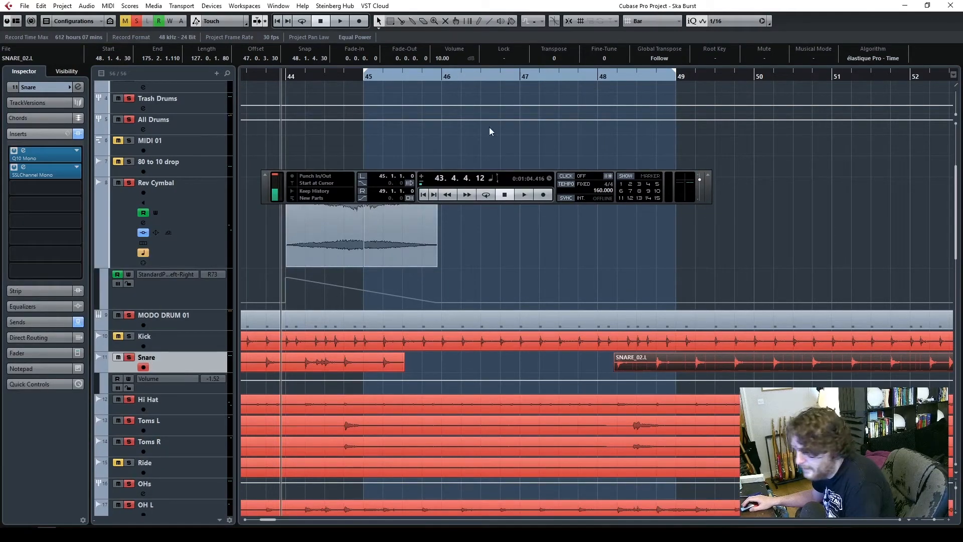
pyautogui.moveTo(264, 76); pyautogui.dragTo(260, 77)
pyautogui.click(620, 371)
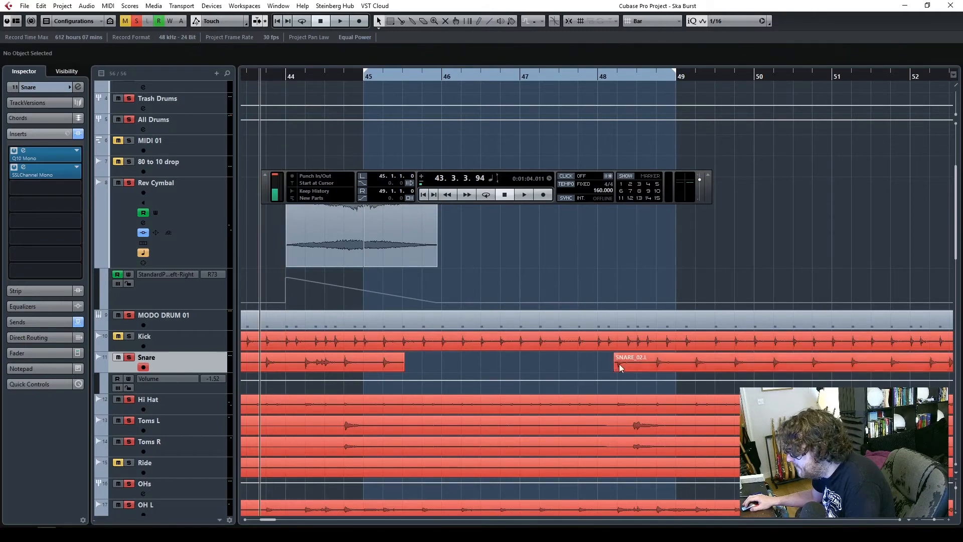
pyautogui.moveTo(615, 371); pyautogui.dragTo(404, 370)
pyautogui.click(418, 365)
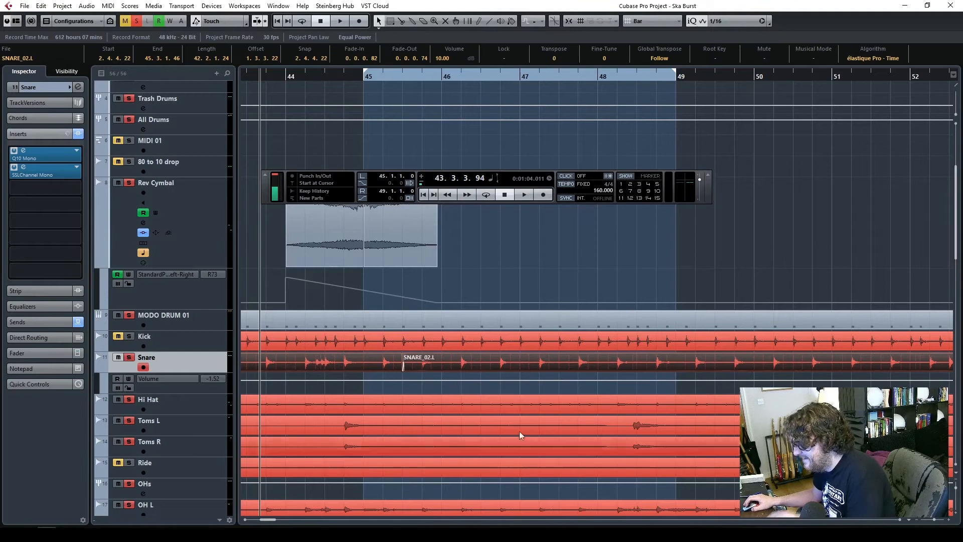
# - Return to the start of the project and deactivate all solos
pyautogui.moveTo(269, 77); pyautogui.dragTo(215, 80)
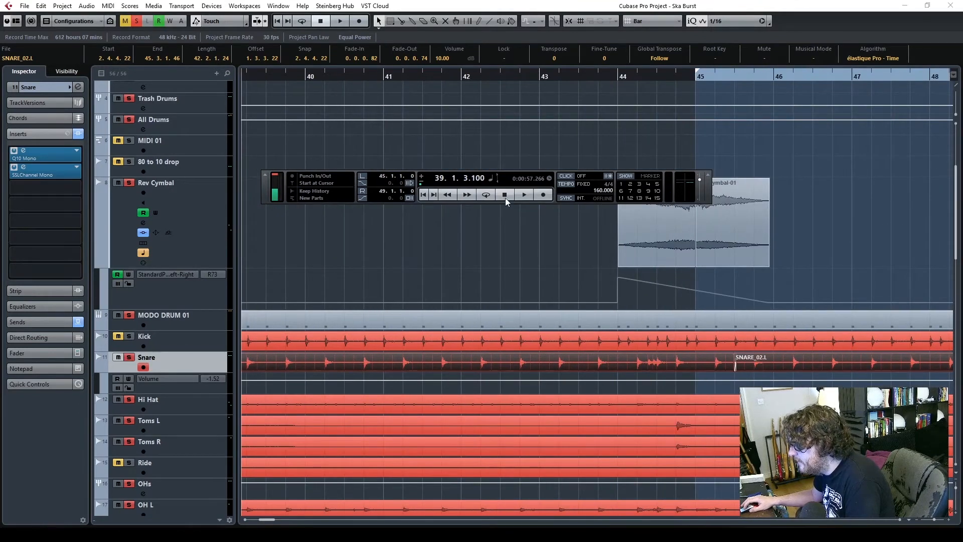
pyautogui.click(424, 194)
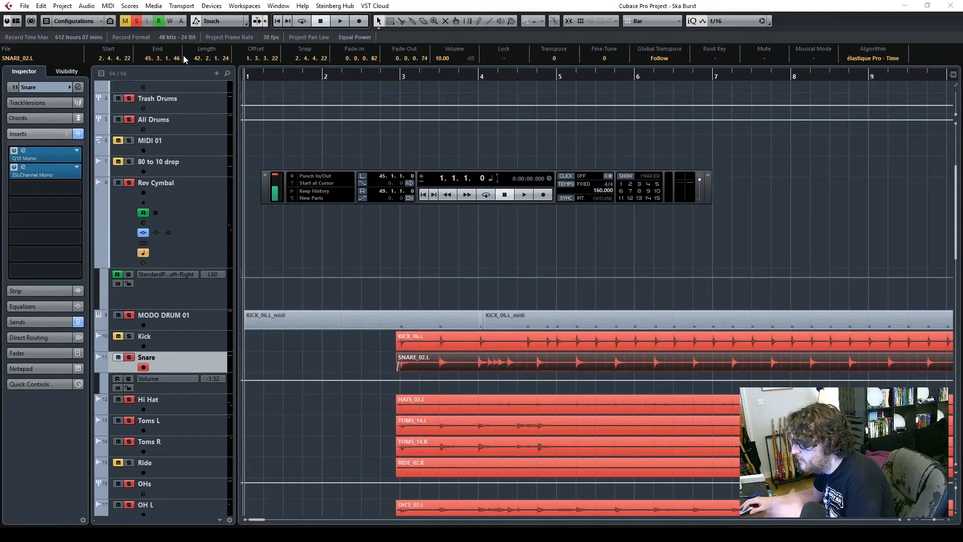
pyautogui.click(140, 23)
# - Select the Organ group track and enlarge it, with about the first 22 bars in view
pyautogui.scroll(-10, 462, 391)
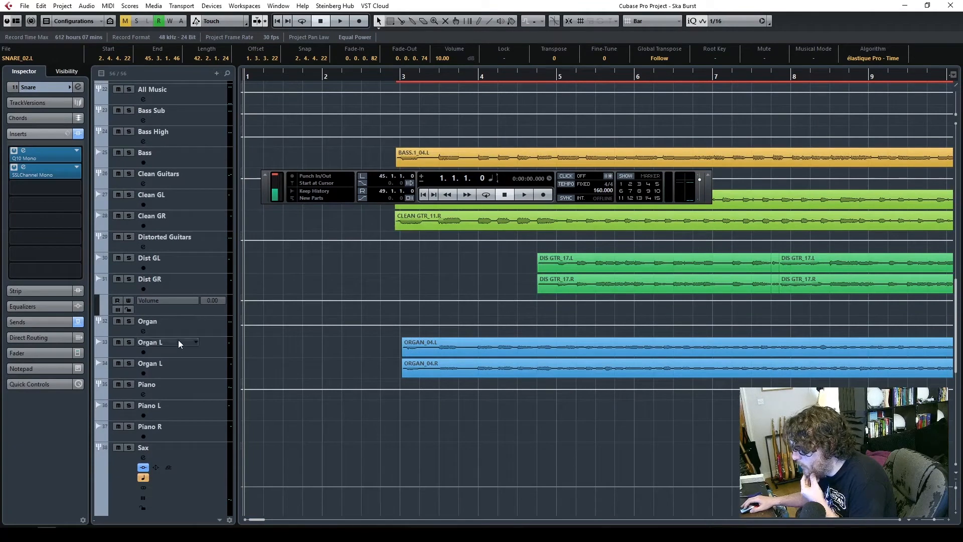
pyautogui.click(200, 333)
pyautogui.moveTo(935, 522); pyautogui.dragTo(933, 523)
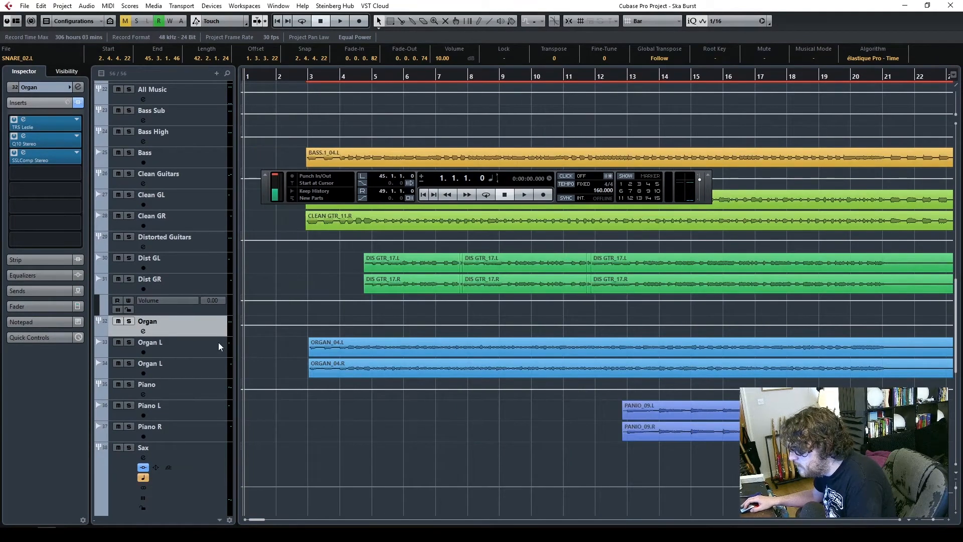
pyautogui.moveTo(213, 335); pyautogui.dragTo(183, 430)
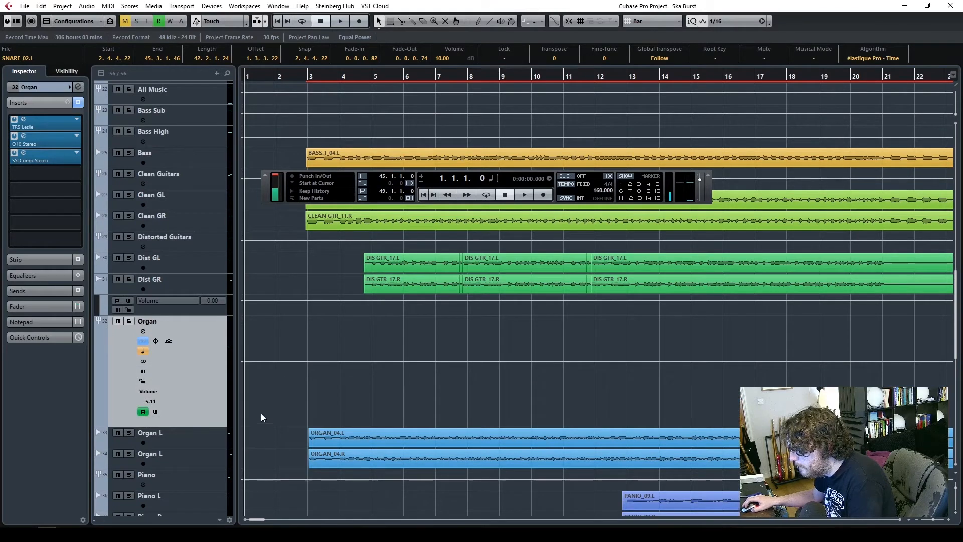
# - Play the full mix from the start through about bar 20, with the Organ channel's fader shown
pyautogui.press('space')
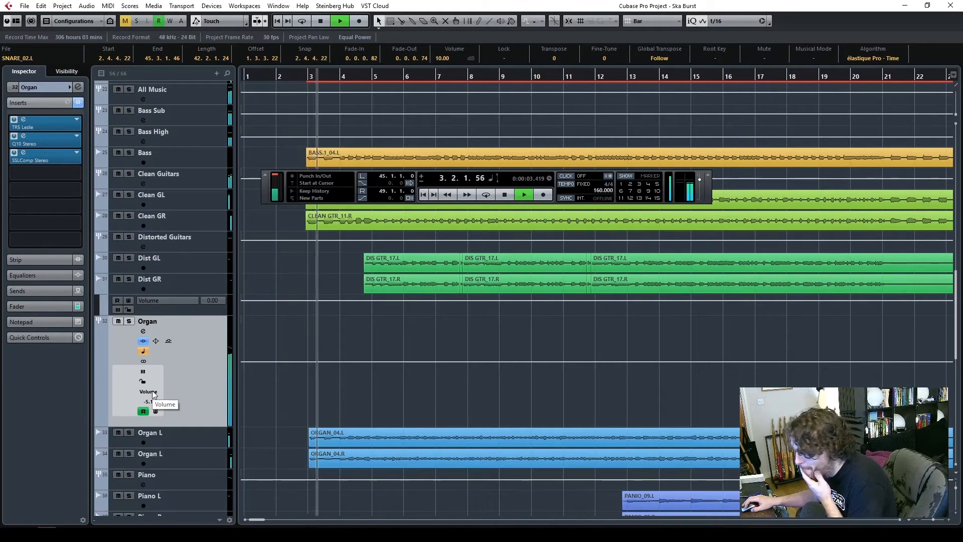
pyautogui.click(43, 309)
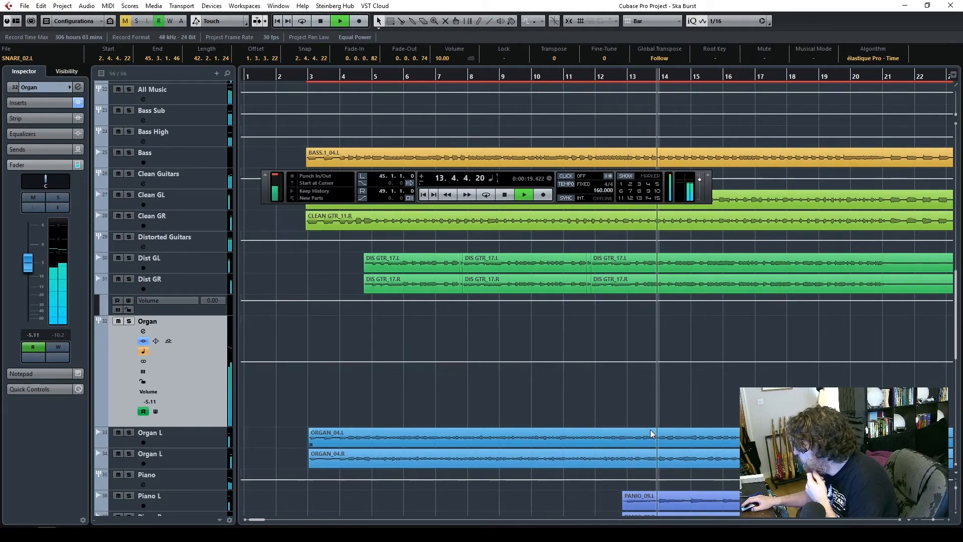
pyautogui.press('F2')
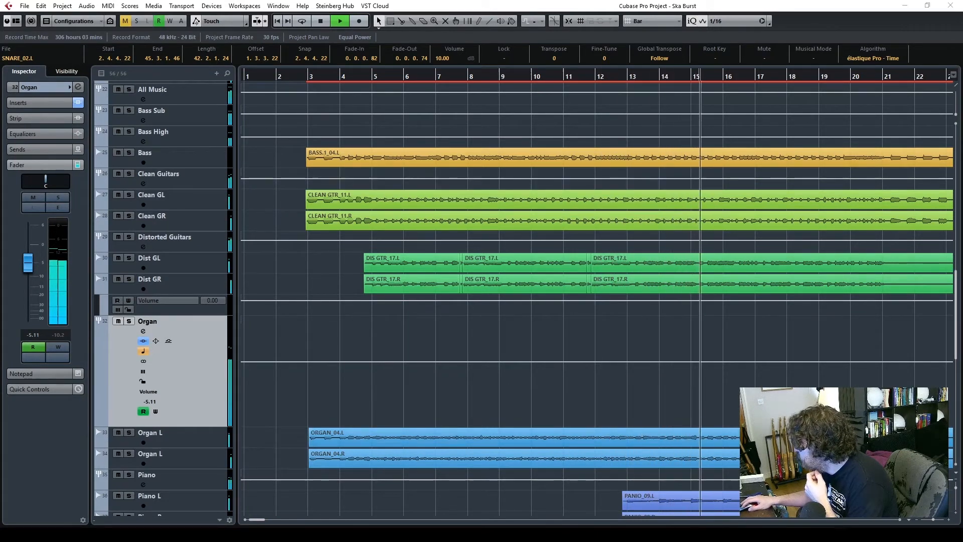
pyautogui.press('F2')
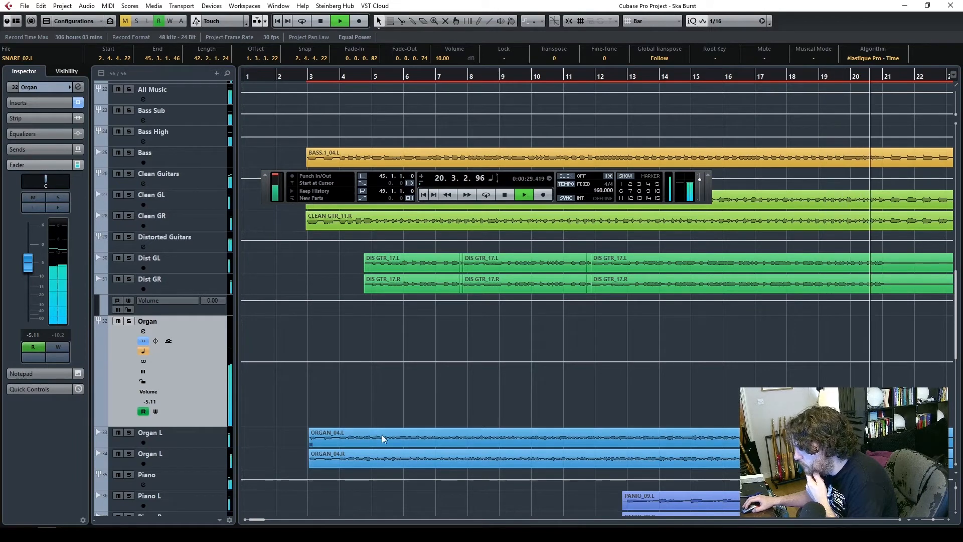
pyautogui.press('space')
# - Try adding Organ volume automation points that boost bars 20 to 21 to about -3.5 dB
pyautogui.moveTo(271, 514); pyautogui.dragTo(261, 522)
pyautogui.doubleClick(692, 79)
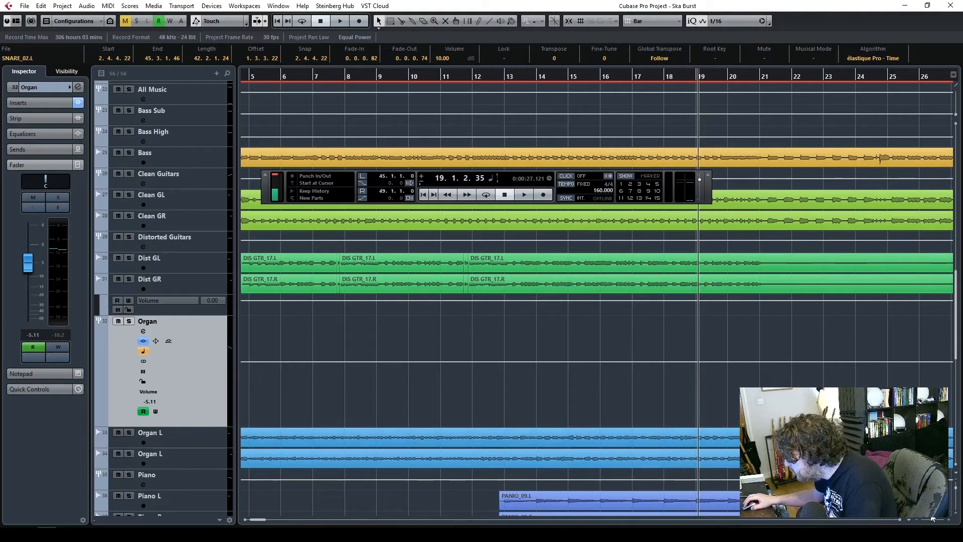
pyautogui.press('h')
pyautogui.press('h')
pyautogui.press('h')
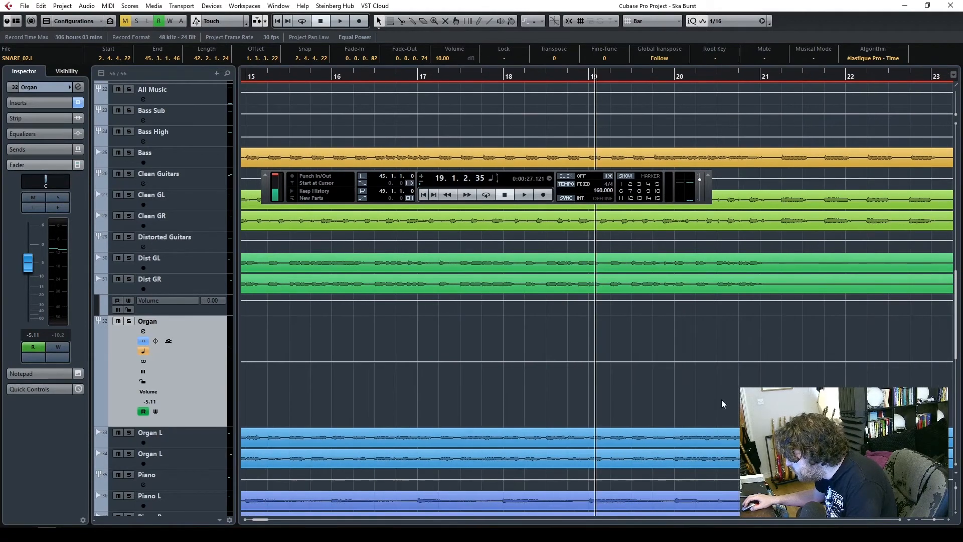
pyautogui.click(673, 361)
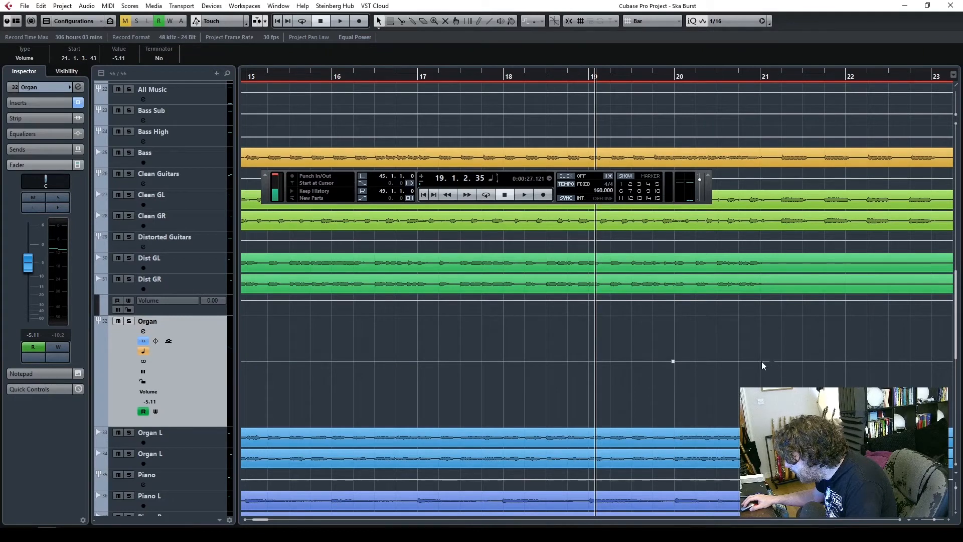
pyautogui.moveTo(761, 361); pyautogui.dragTo(758, 351)
pyautogui.moveTo(678, 359); pyautogui.dragTo(680, 353)
pyautogui.moveTo(758, 350); pyautogui.dragTo(758, 352)
pyautogui.moveTo(666, 339); pyautogui.dragTo(687, 345)
pyautogui.moveTo(751, 351); pyautogui.dragTo(759, 356)
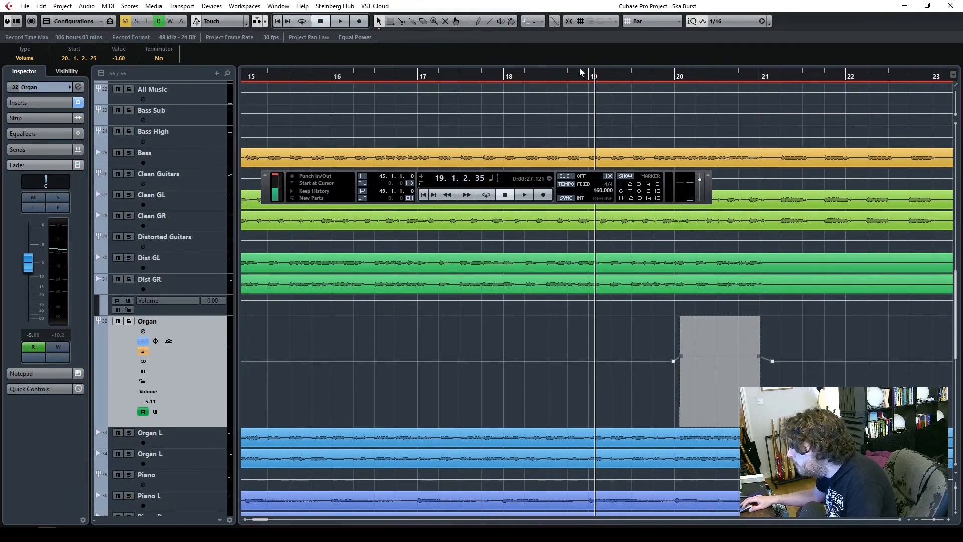
# - Audition the Organ volume boost from the second half of bar 17 into bar 21
pyautogui.click(477, 79)
pyautogui.press('space')
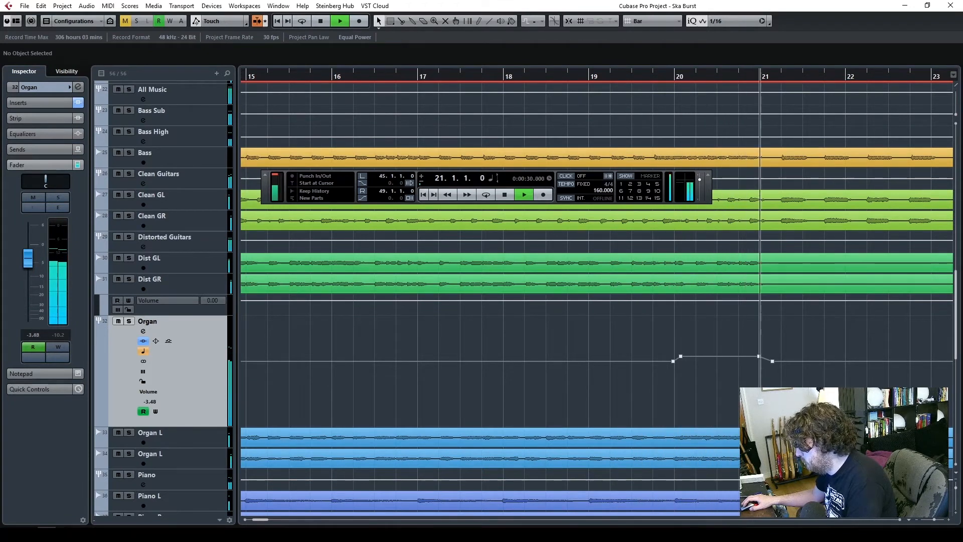
pyautogui.press('space')
# - Try starting the Organ volume ramp near beat 2 of bar 19 and lowering the boost to about -4 dB
pyautogui.moveTo(672, 360); pyautogui.dragTo(616, 360)
pyautogui.click(679, 374)
pyautogui.moveTo(743, 366); pyautogui.dragTo(764, 372)
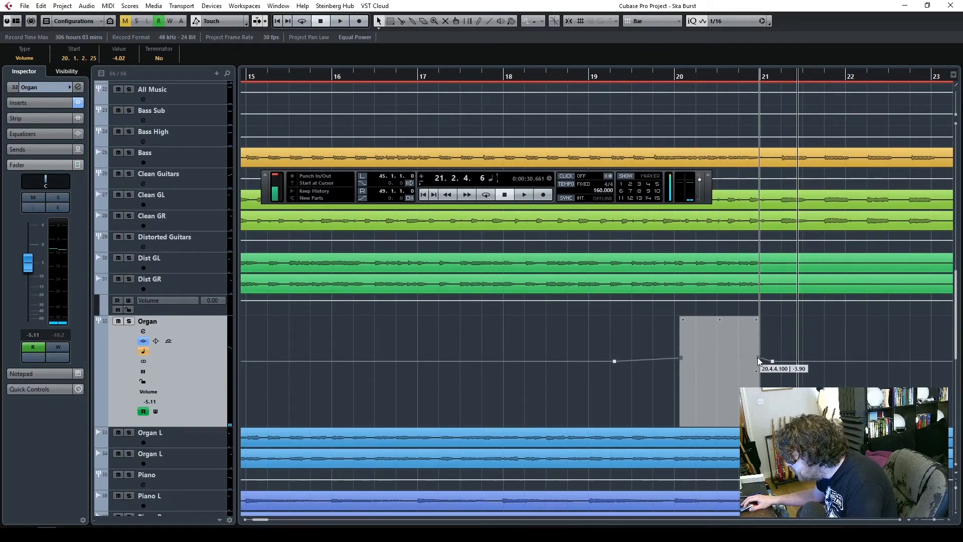
# - Audition the softened Organ boost in the mix from the middle of bar 15 through bar 21
pyautogui.click(291, 75)
pyautogui.press('space')
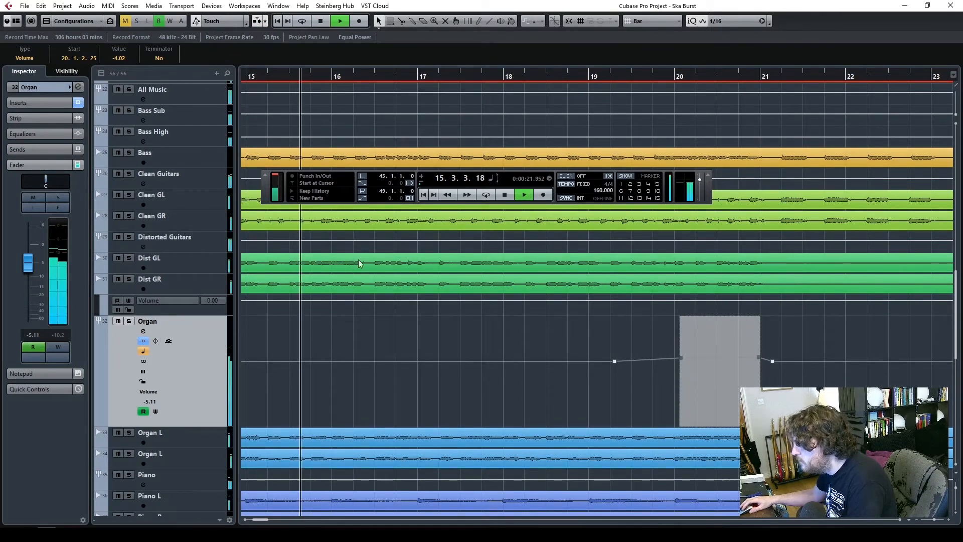
pyautogui.click(471, 397)
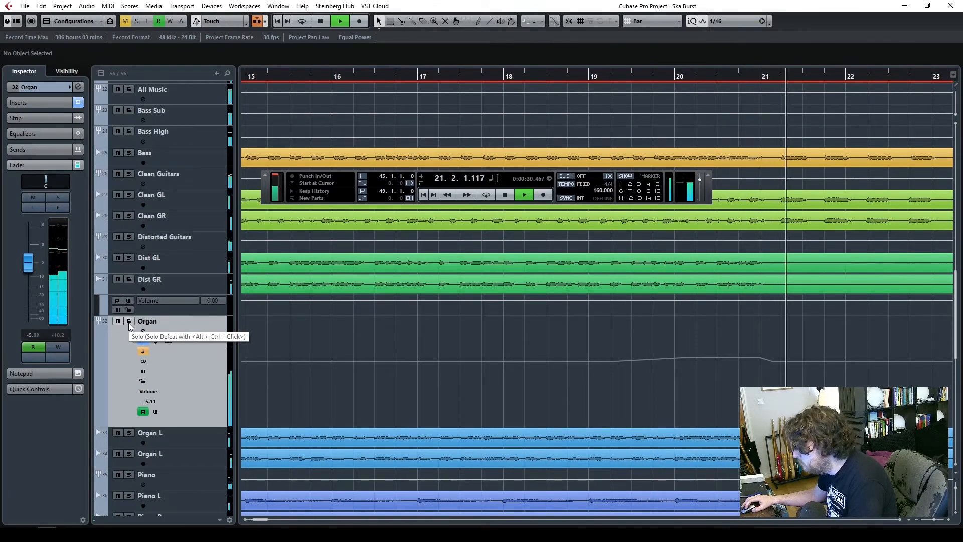
pyautogui.press('space')
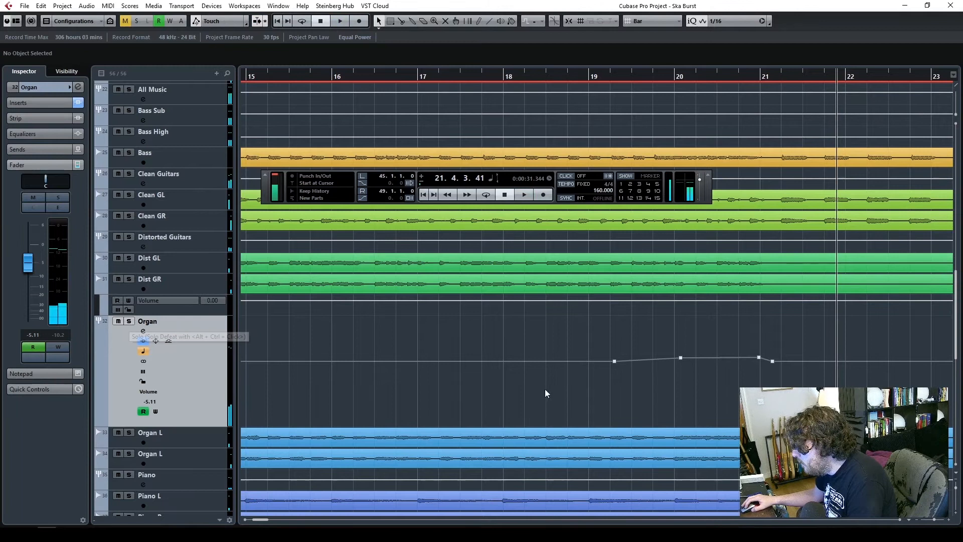
# - Delete all the Organ volume automation points between bars 19 and 21
pyautogui.moveTo(633, 330); pyautogui.dragTo(750, 369)
pyautogui.moveTo(548, 324); pyautogui.dragTo(787, 388)
pyautogui.press('Delete')
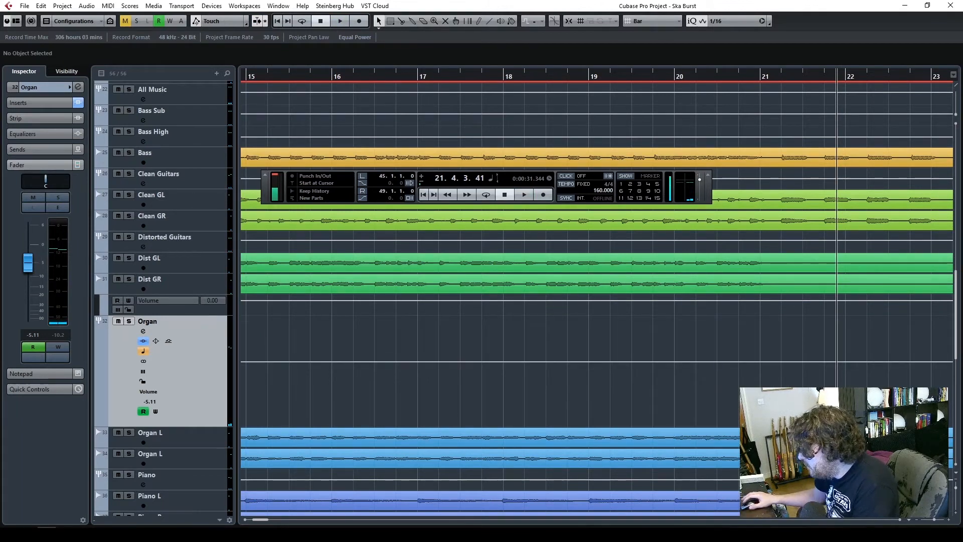
# - Open the Organ's TR5 Leslie insert with its amp controls showing and place it clear of the Organ track controls
pyautogui.click(35, 106)
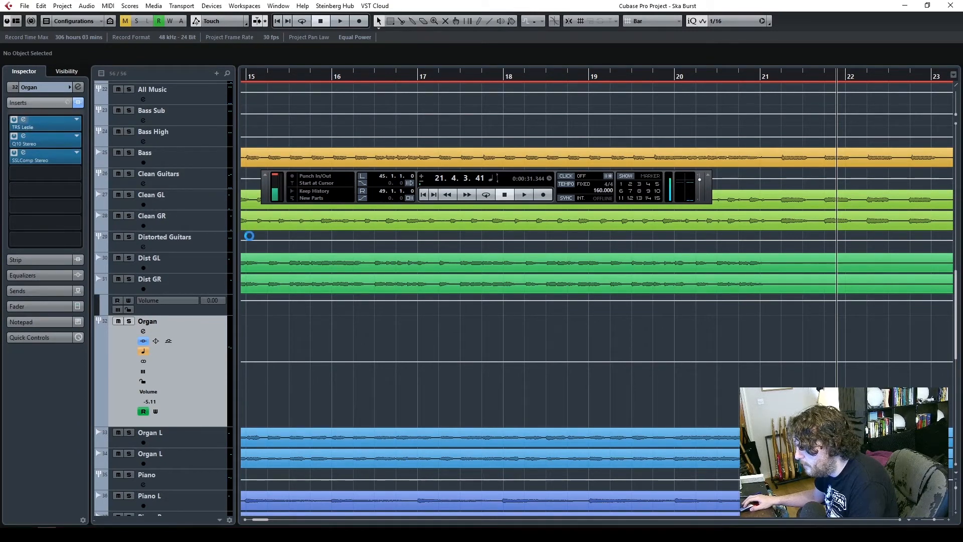
pyautogui.moveTo(962, 126); pyautogui.dragTo(547, 100)
pyautogui.click(301, 156)
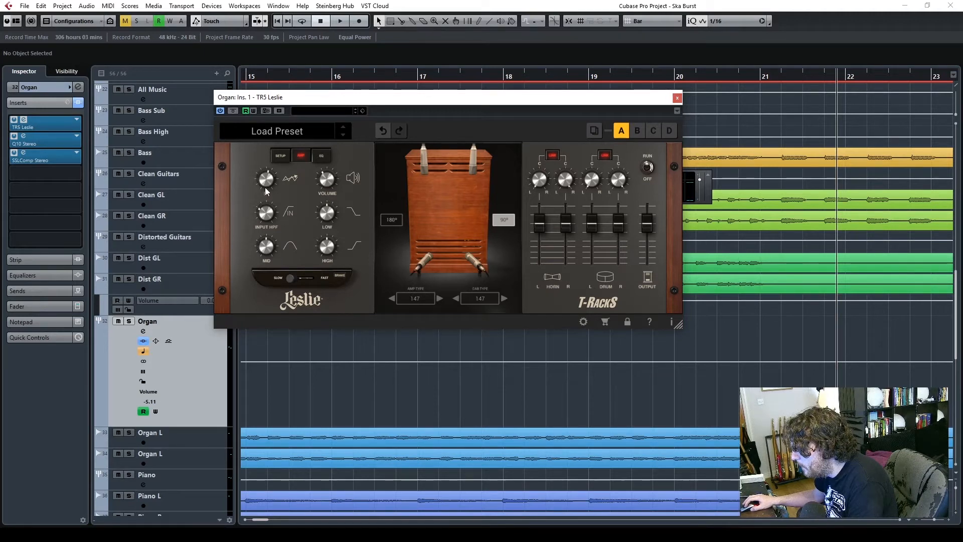
pyautogui.moveTo(596, 102); pyautogui.dragTo(473, 88)
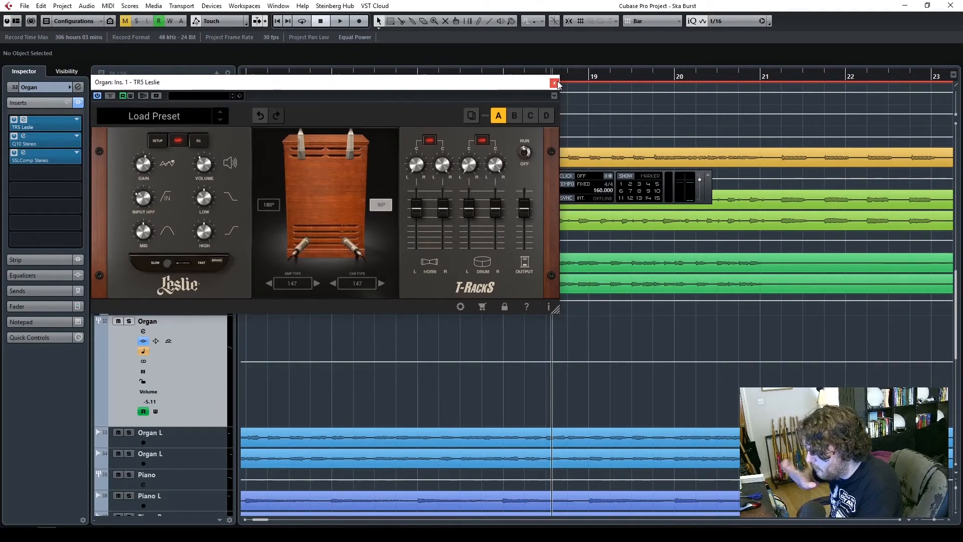
# - Solo the Organ and audition its Leslie sound from around the middle of bar 18 into bar 21
pyautogui.press('space')
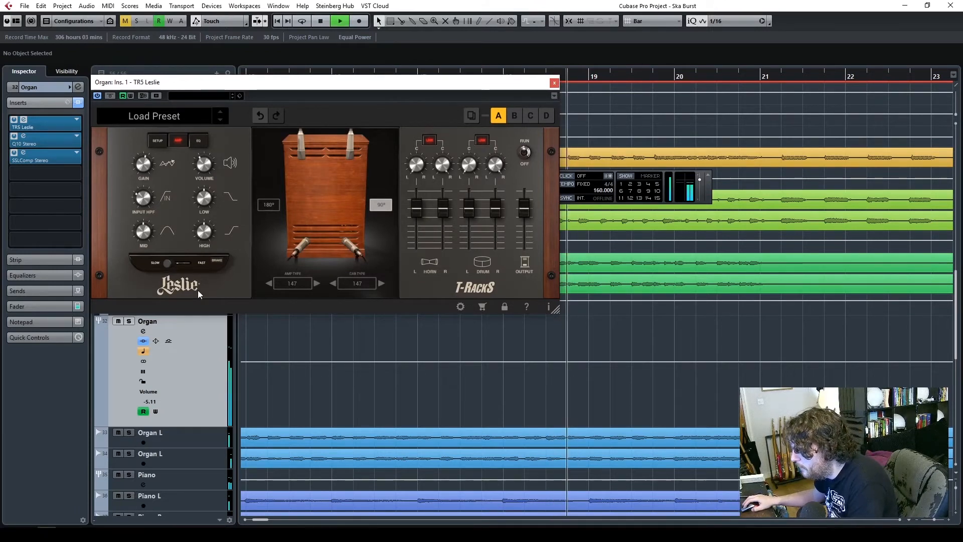
pyautogui.click(129, 321)
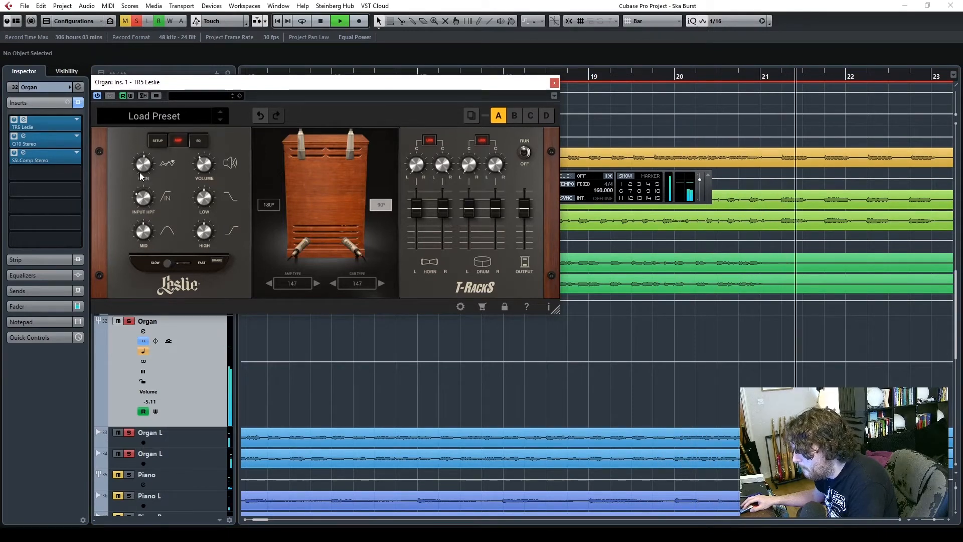
pyautogui.press('space')
# - Record Leslie Gain automation on the Organ rising from 5.6 to 7.6 around bar 18, and play it back
pyautogui.click(130, 96)
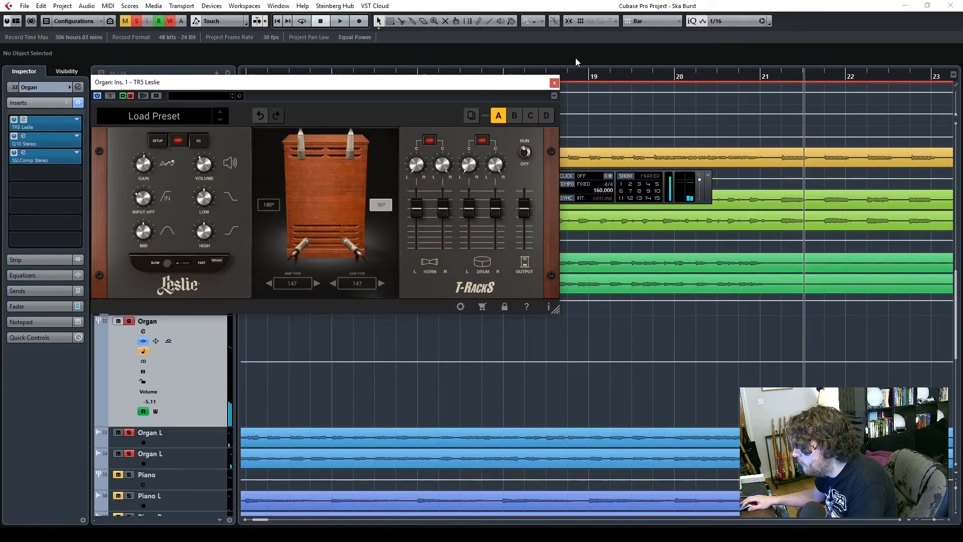
pyautogui.moveTo(580, 76); pyautogui.dragTo(458, 88)
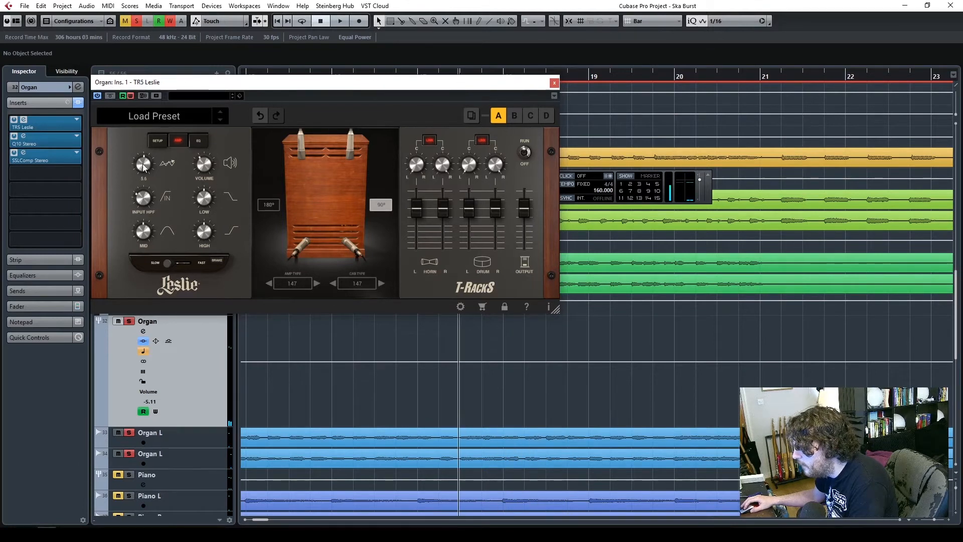
pyautogui.press('space')
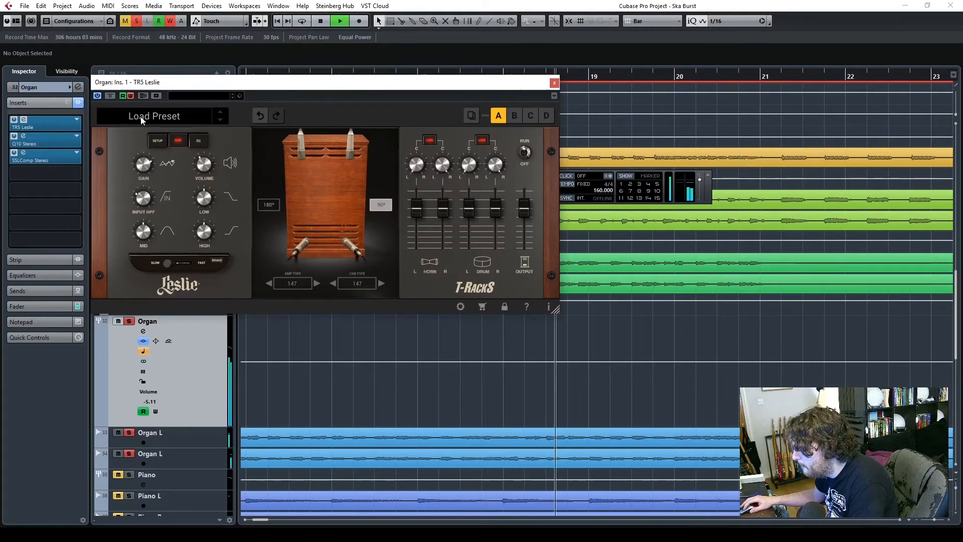
pyautogui.press('space')
pyautogui.click(131, 98)
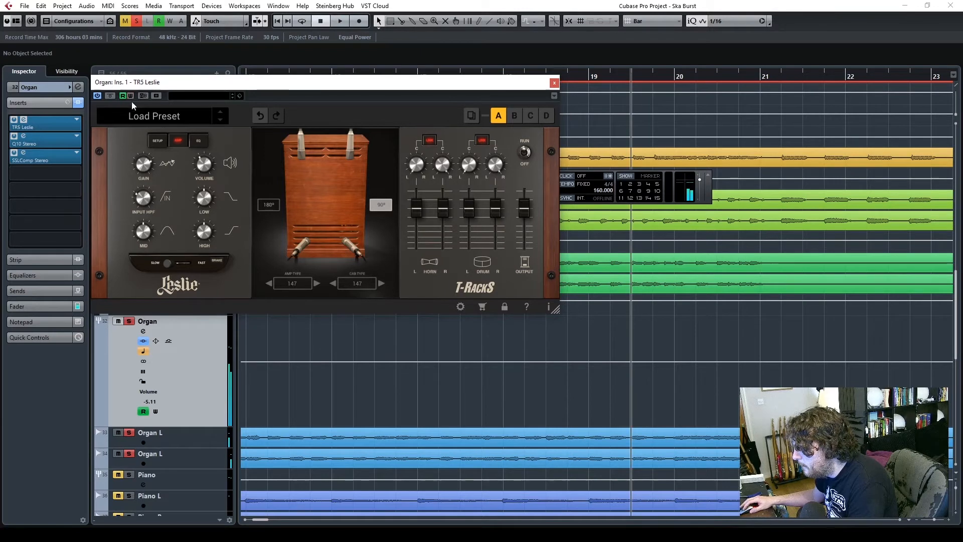
pyautogui.moveTo(506, 78); pyautogui.dragTo(465, 78)
pyautogui.press('space')
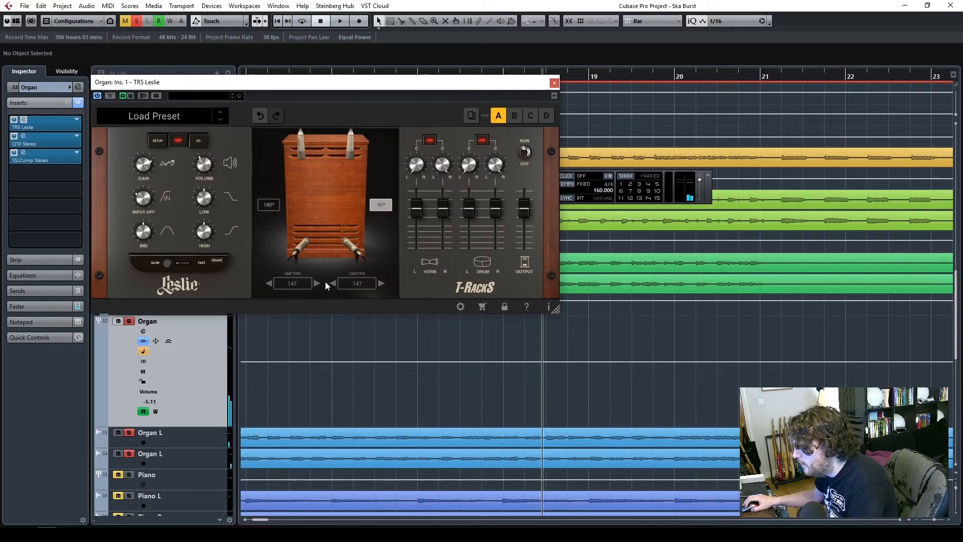
# - Reveal the Organ's Leslie Gain automation lane, make it taller, and close the Leslie window so the curve is clear
pyautogui.moveTo(149, 84); pyautogui.dragTo(340, 117)
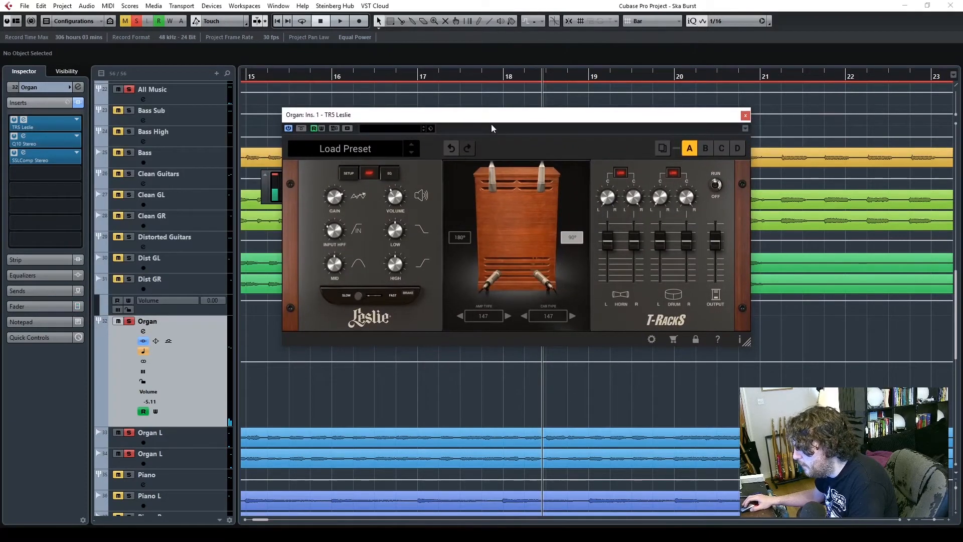
pyautogui.moveTo(459, 118); pyautogui.dragTo(420, 67)
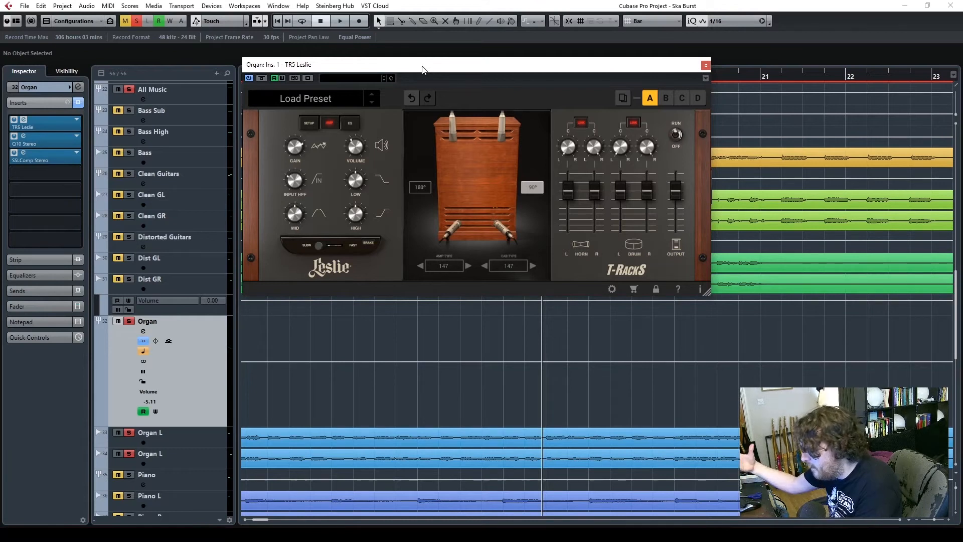
pyautogui.moveTo(464, 66); pyautogui.dragTo(326, 64)
pyautogui.moveTo(708, 196); pyautogui.dragTo(705, 474)
pyautogui.moveTo(486, 62); pyautogui.dragTo(445, 51)
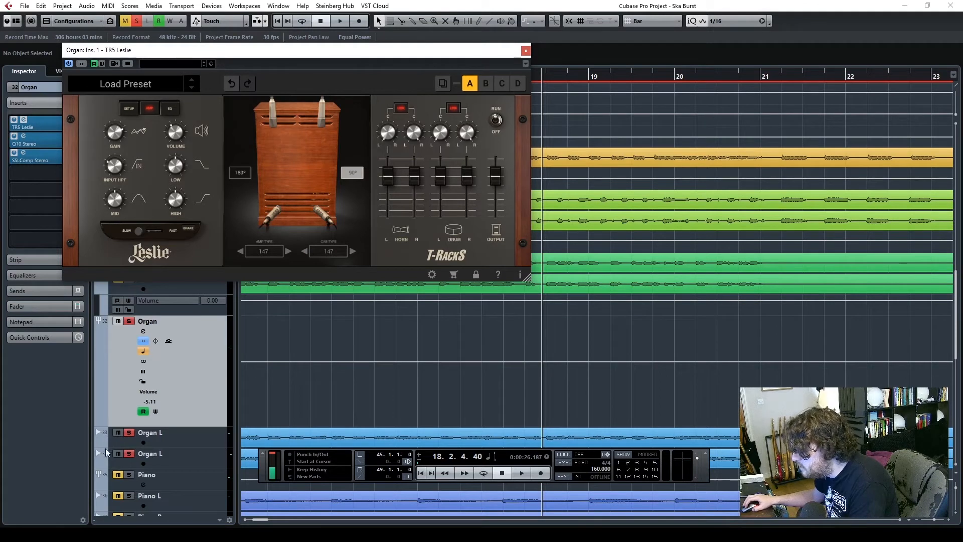
pyautogui.click(99, 423)
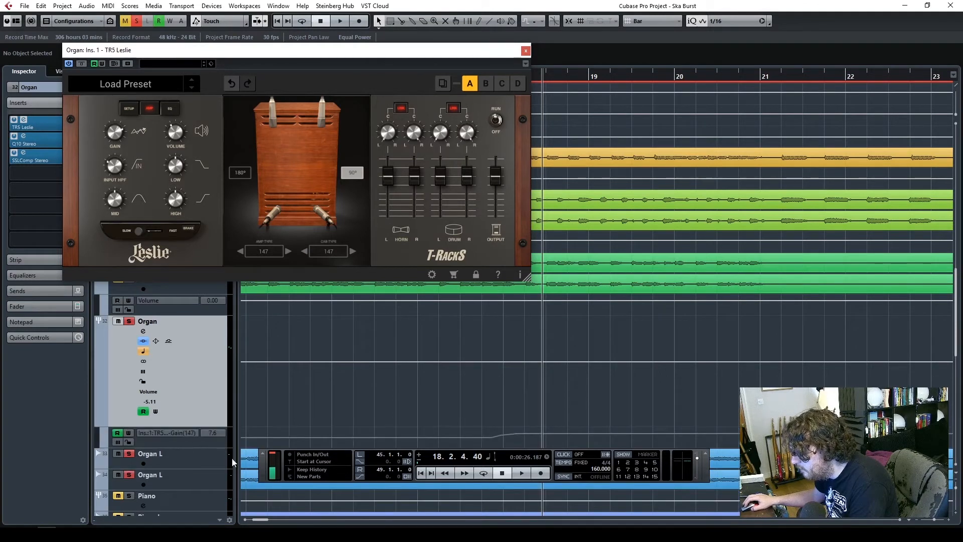
pyautogui.moveTo(222, 446); pyautogui.dragTo(224, 516)
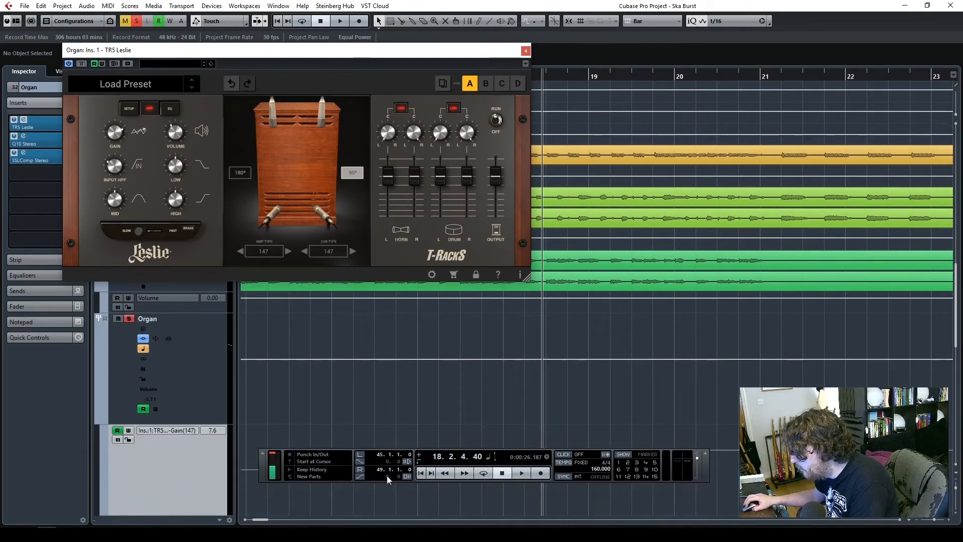
pyautogui.moveTo(706, 456); pyautogui.dragTo(812, 152)
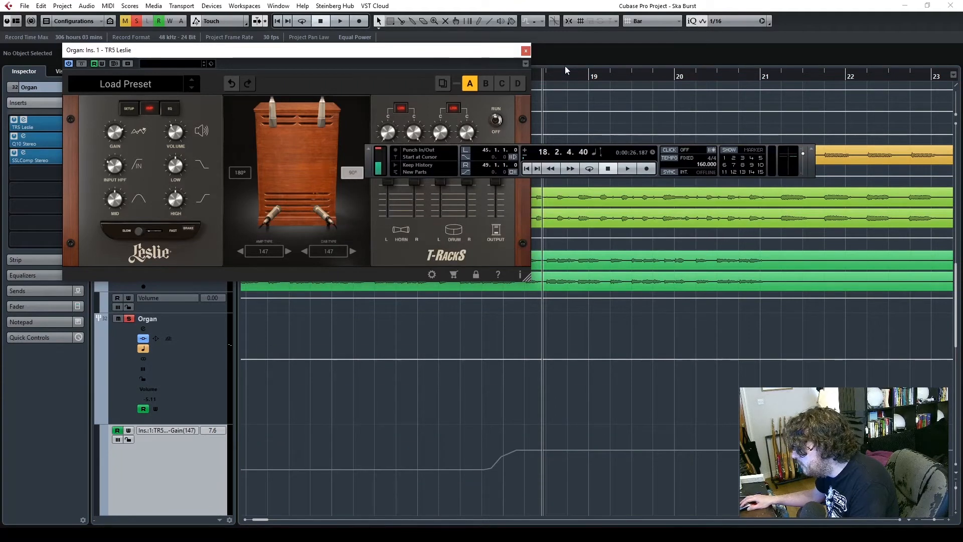
pyautogui.click(525, 51)
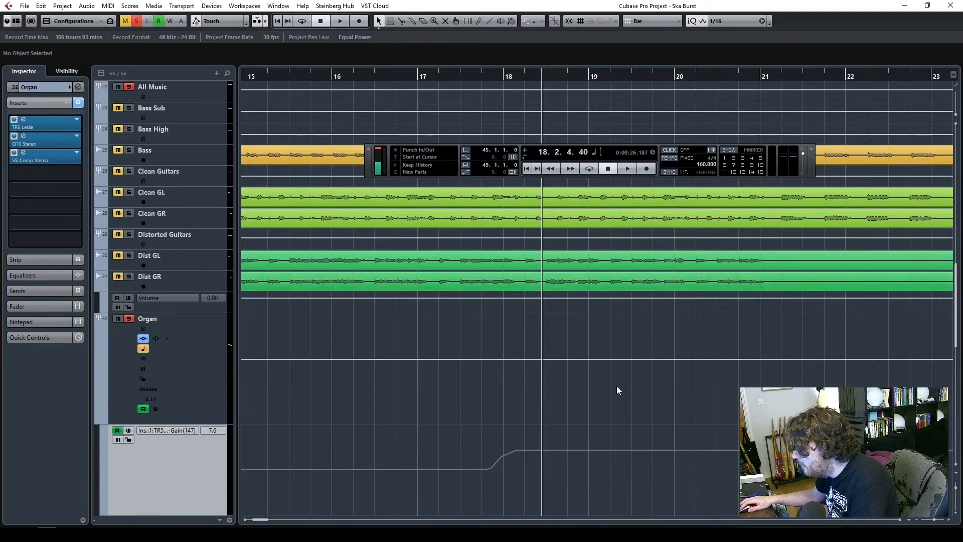
pyautogui.scroll(-3, 667, 454)
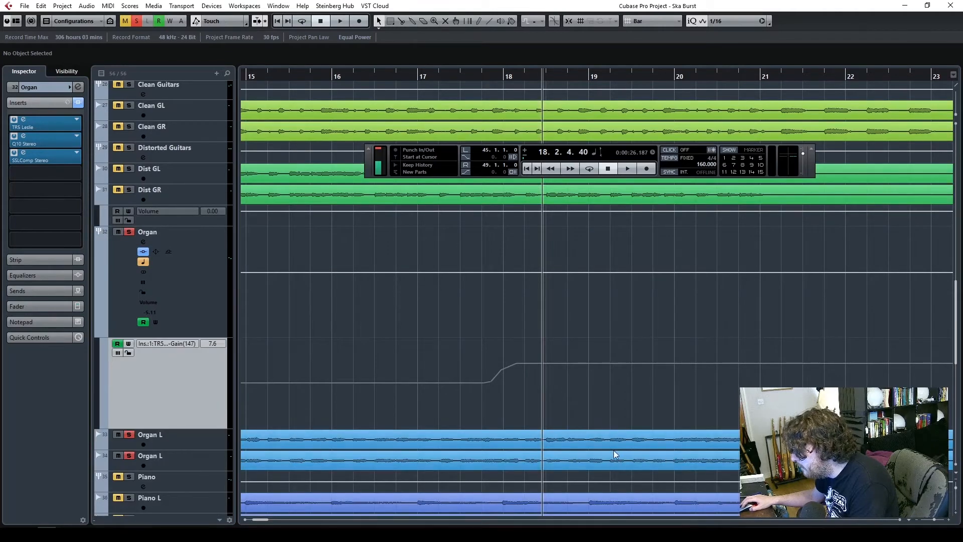
# - Move the Leslie Gain ramp points from around bar 18 so the rise starts at about 19.3.4
pyautogui.moveTo(541, 346); pyautogui.dragTo(539, 345)
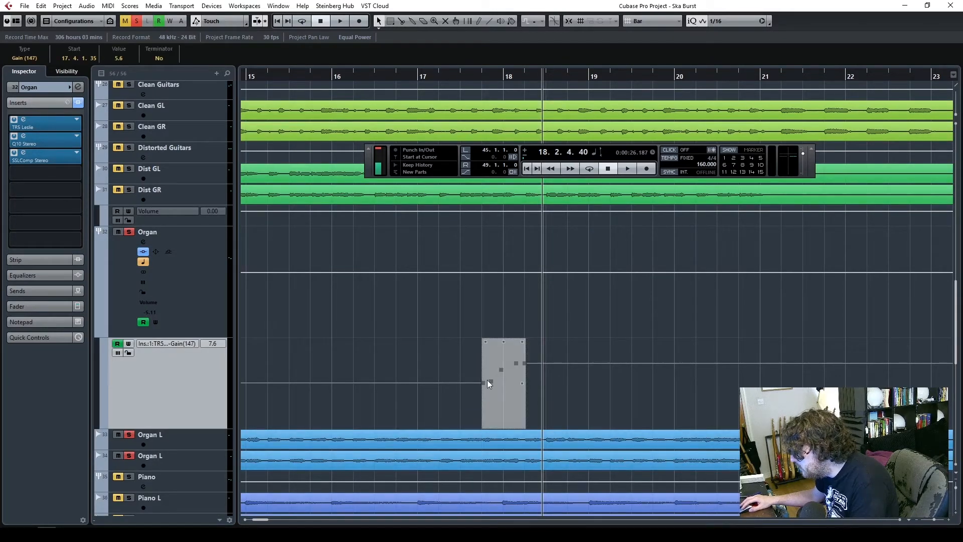
pyautogui.moveTo(484, 382); pyautogui.dragTo(653, 392)
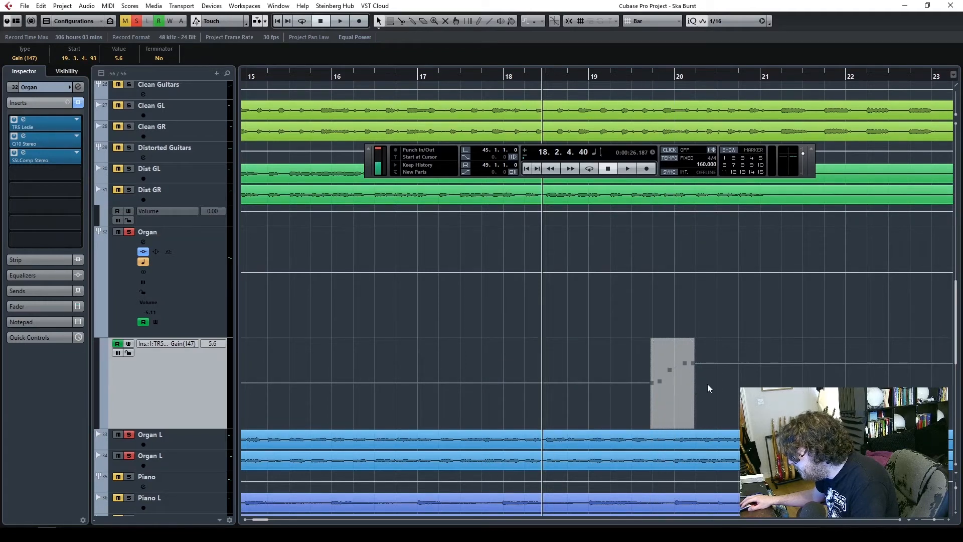
pyautogui.click(708, 388)
# - Add Leslie Gain points dropping from early bar 21 to 5.5 at about 21.2.3, and audition the soloed Organ
pyautogui.click(772, 362)
pyautogui.moveTo(795, 363); pyautogui.dragTo(794, 385)
pyautogui.press('space')
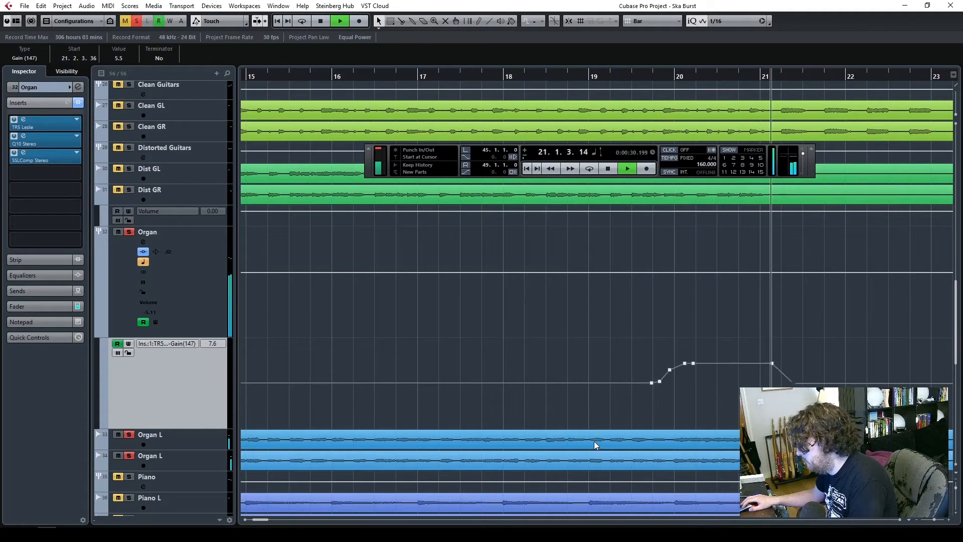
pyautogui.press('space')
# - Raise the Leslie Gain plateau across bars 20 to 21 to 8.6 and delete the surplus points along its rise
pyautogui.moveTo(786, 371); pyautogui.dragTo(772, 353)
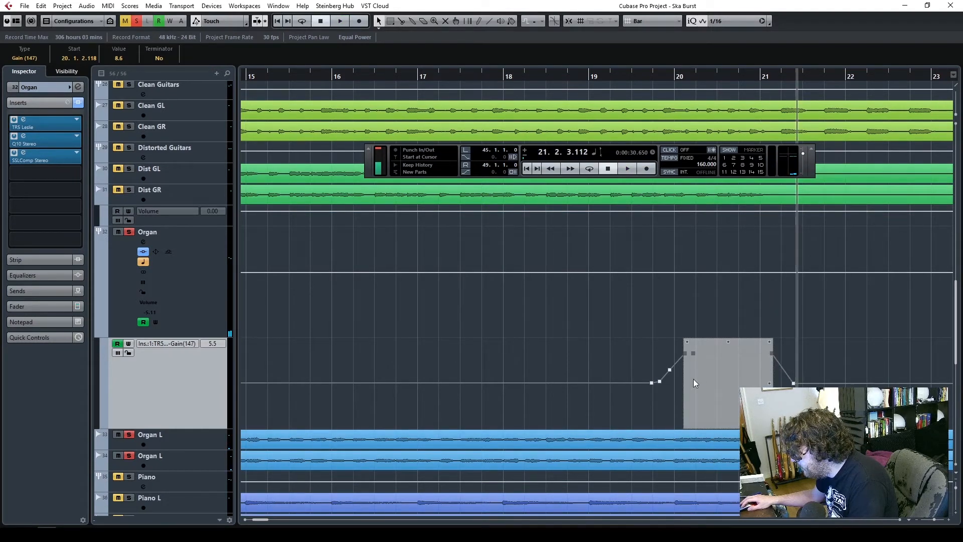
pyautogui.click(682, 367)
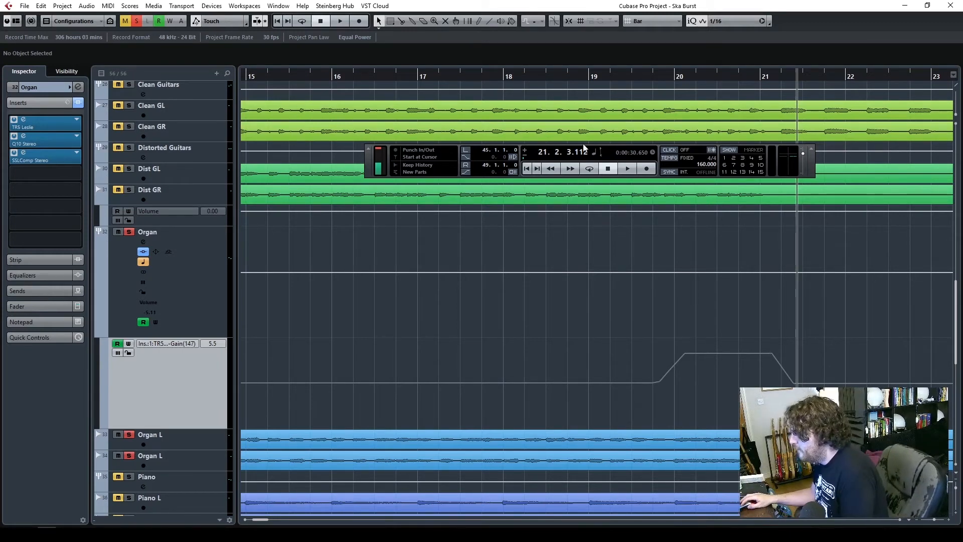
pyautogui.click(477, 77)
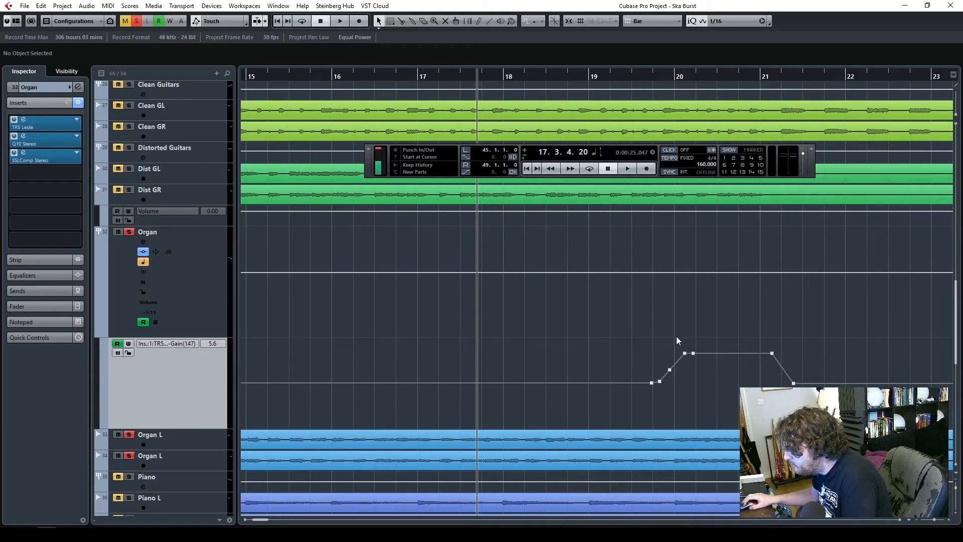
pyautogui.moveTo(658, 364); pyautogui.dragTo(671, 382)
pyautogui.press('Delete')
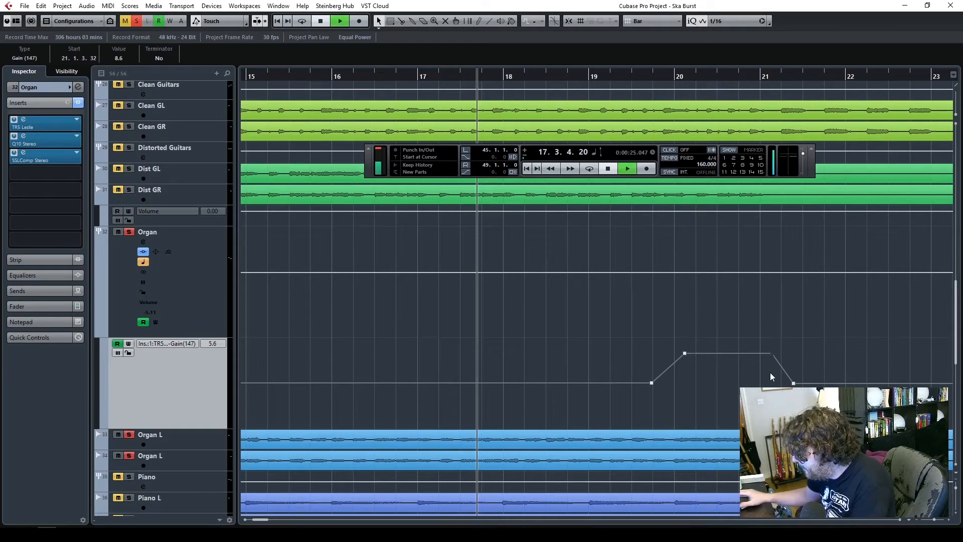
# - Try raising the Leslie Gain plateau to 9.6 while auditioning the soloed Organ from bar 17 into bar 21
pyautogui.press('space')
pyautogui.moveTo(673, 333); pyautogui.dragTo(772, 343)
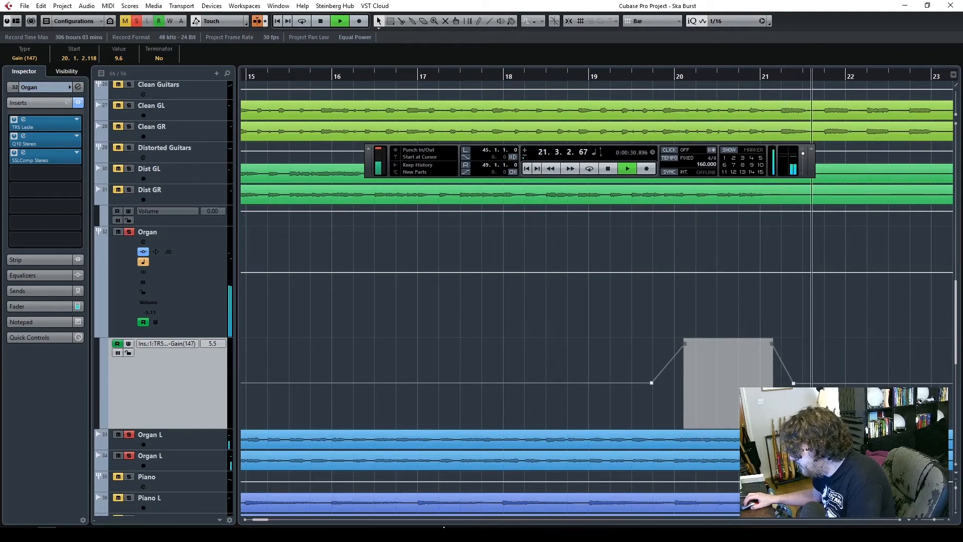
pyautogui.press('space')
# - Unsolo the Organ and audition its Leslie Gain boost in the full mix from bar 16 into bar 21
pyautogui.moveTo(404, 81); pyautogui.dragTo(370, 80)
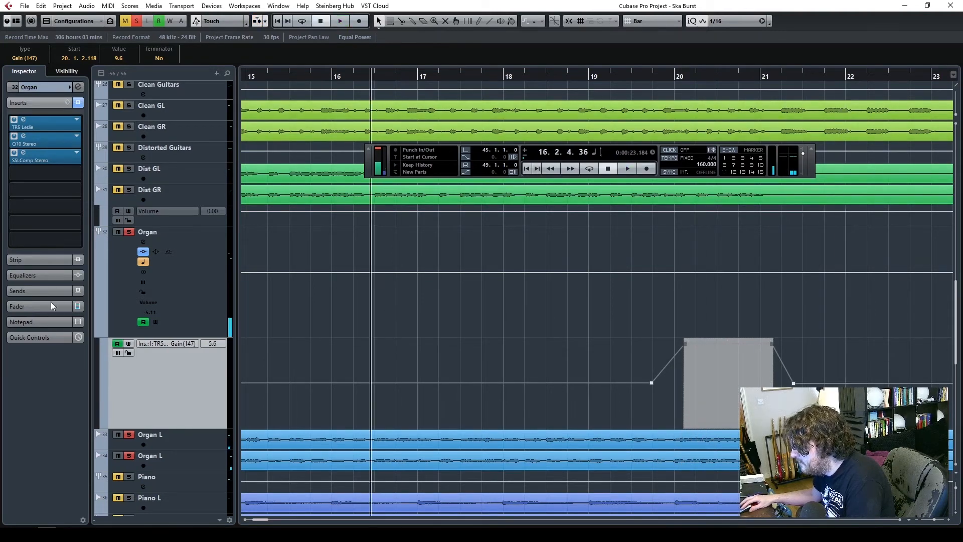
pyautogui.press('space')
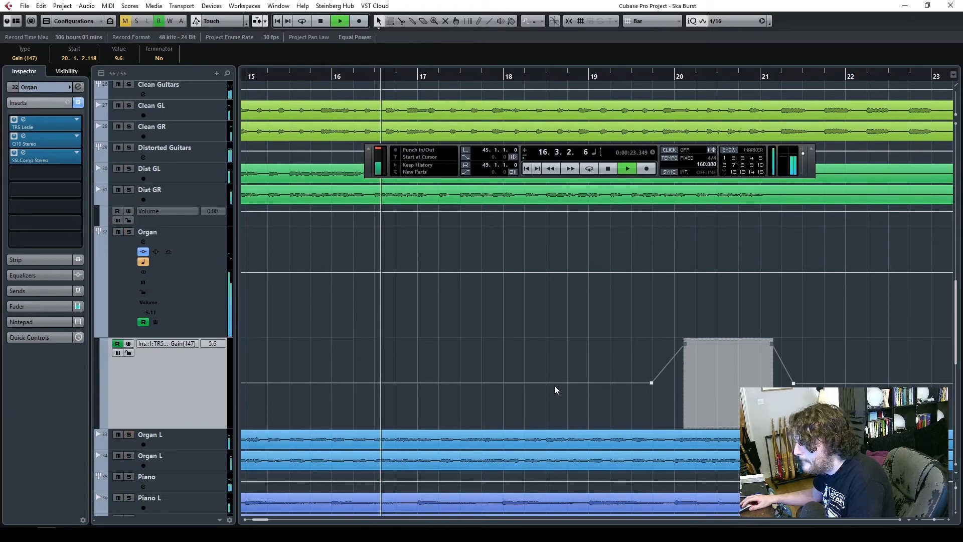
pyautogui.click(599, 344)
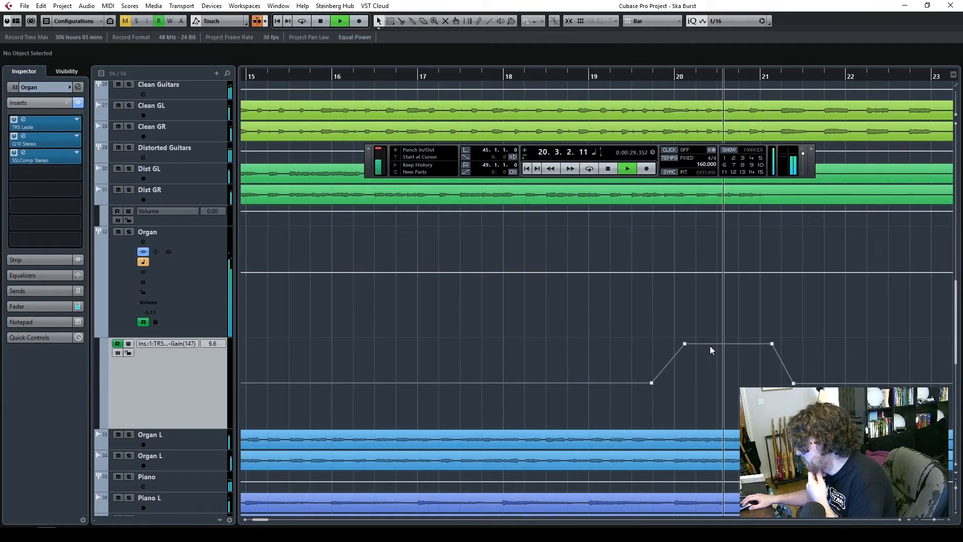
pyautogui.press('space')
# - Lower the Leslie Gain plateau across bars 20 to 21 to about half its rise and audition it in the mix
pyautogui.moveTo(673, 330); pyautogui.dragTo(800, 363)
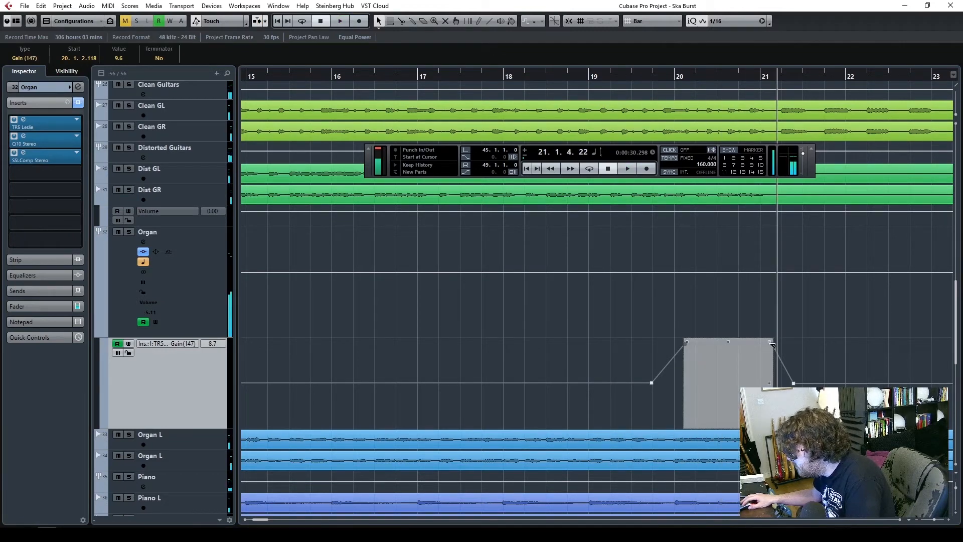
pyautogui.moveTo(687, 344); pyautogui.dragTo(773, 362)
pyautogui.click(800, 327)
pyautogui.press('space')
pyautogui.click(794, 326)
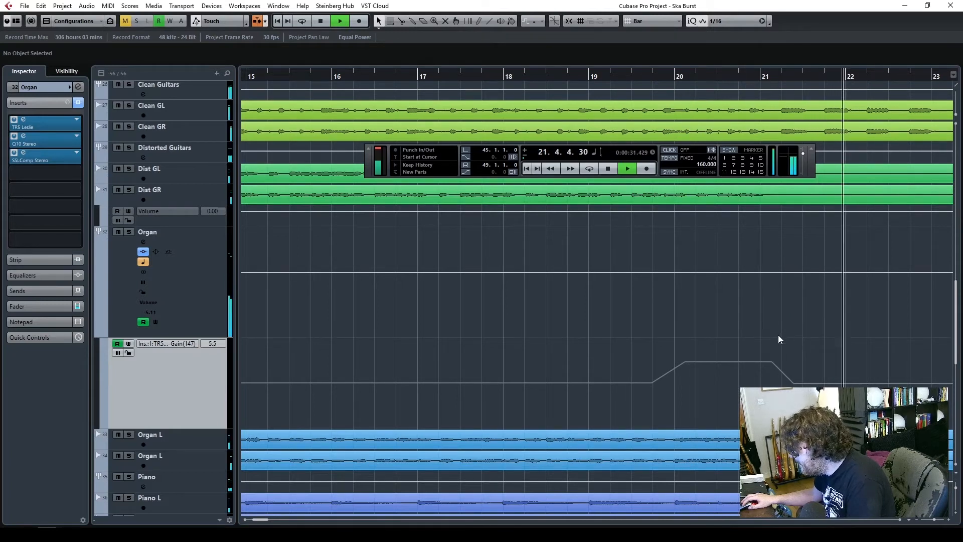
# - Examine the Organ, Piano and Sax tracks from bar 9 to bar 53 while the full mix plays on
pyautogui.moveTo(933, 519); pyautogui.dragTo(935, 520)
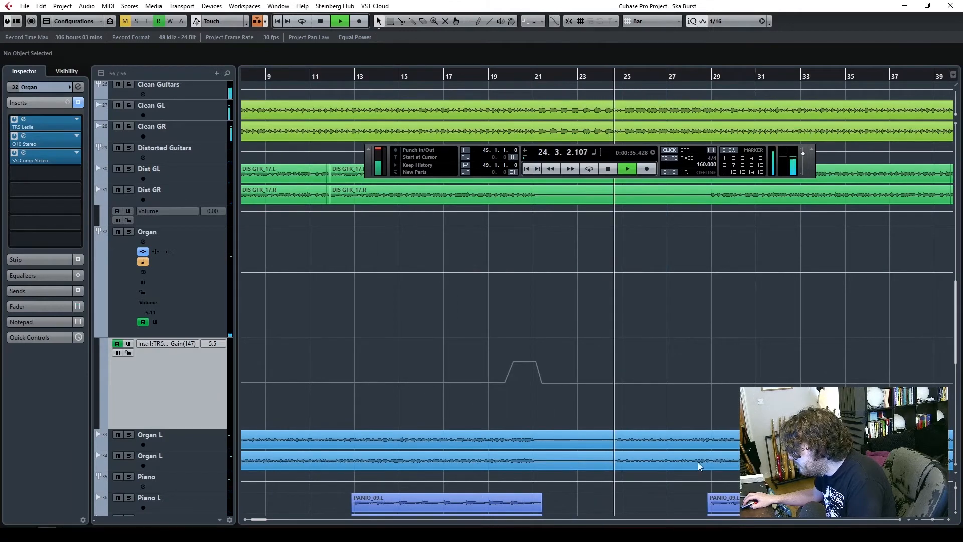
pyautogui.scroll(-4, 691, 440)
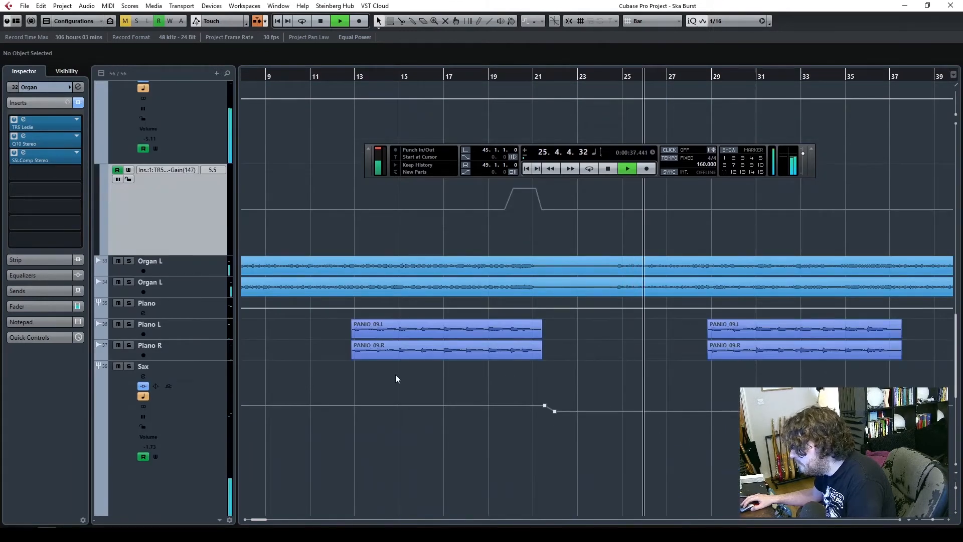
pyautogui.moveTo(257, 520); pyautogui.dragTo(261, 520)
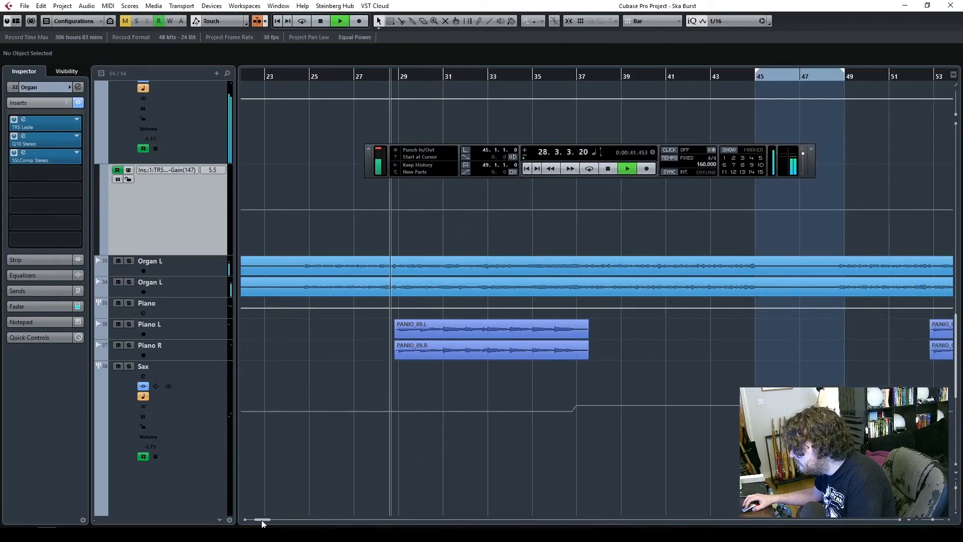
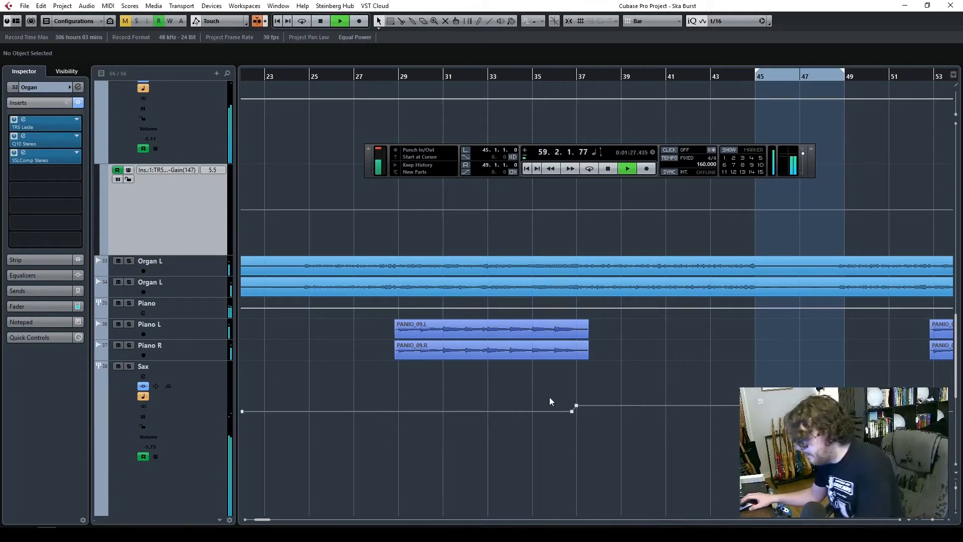
# - Audition the full mix from about bar 29 to bar 35 while checking the Organ, Piano and Sax tracks
pyautogui.press('space')
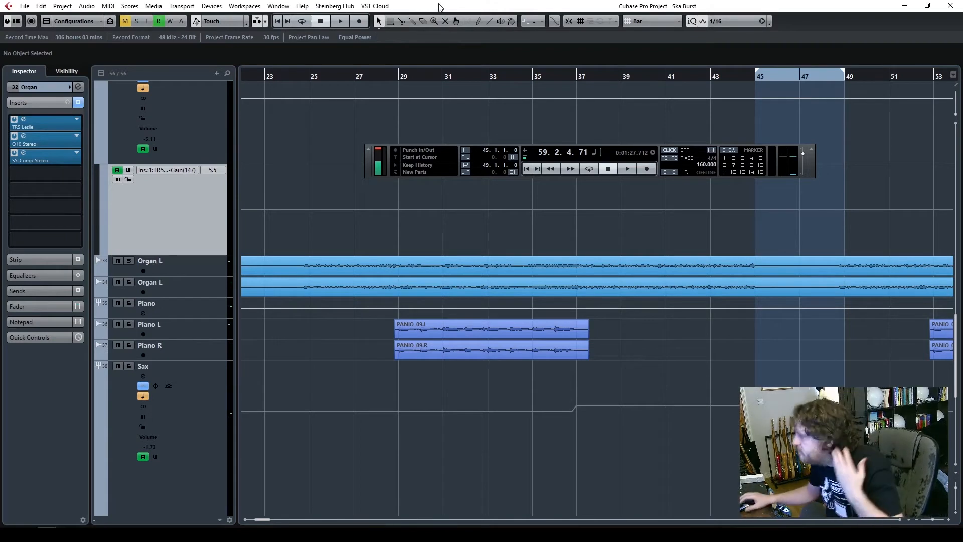
pyautogui.moveTo(390, 76); pyautogui.dragTo(385, 76)
pyautogui.press('space')
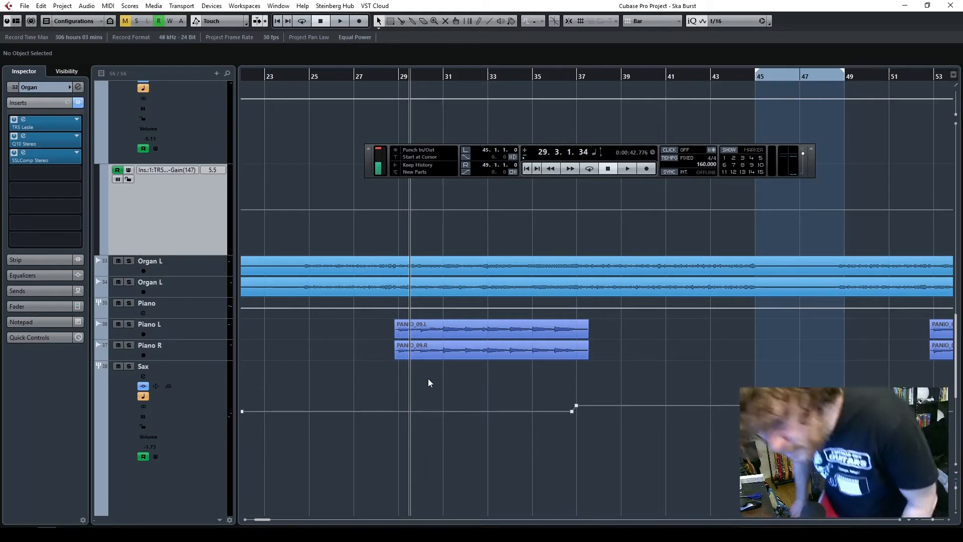
pyautogui.click(396, 77)
pyautogui.press('space')
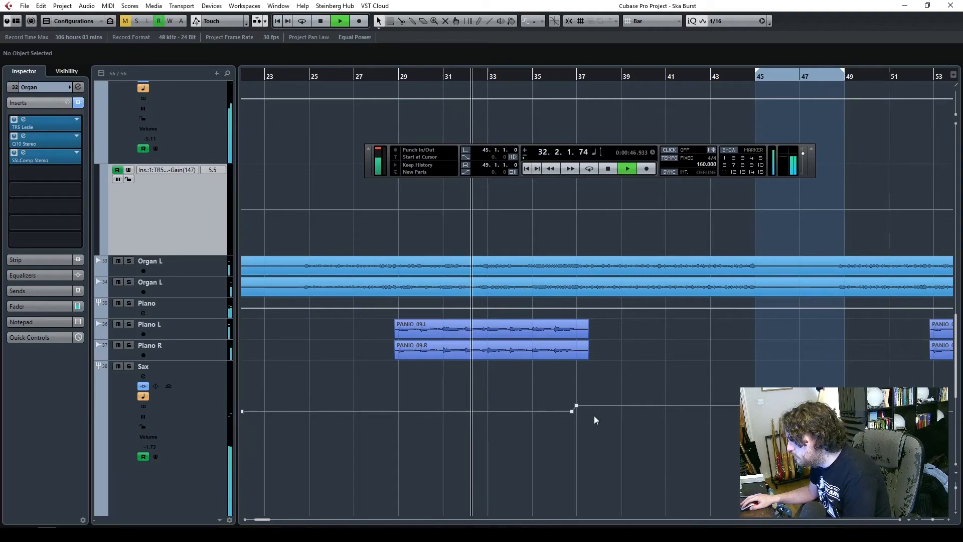
pyautogui.scroll(3, 577, 392)
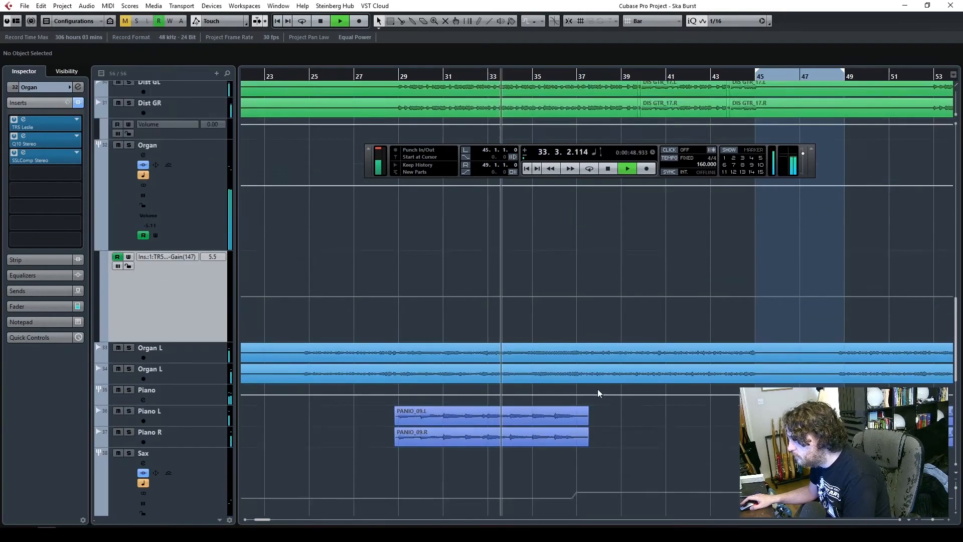
pyautogui.scroll(-3, 597, 392)
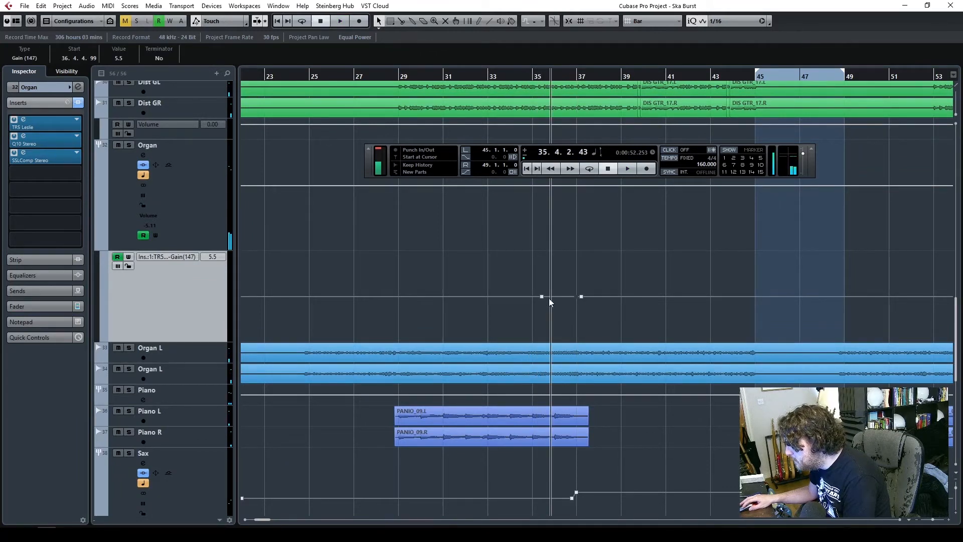
# - Raise the Organ's Leslie Gain automation to 6.6 between about bars 35 and 37 and audition the change
pyautogui.moveTo(578, 289); pyautogui.dragTo(578, 289)
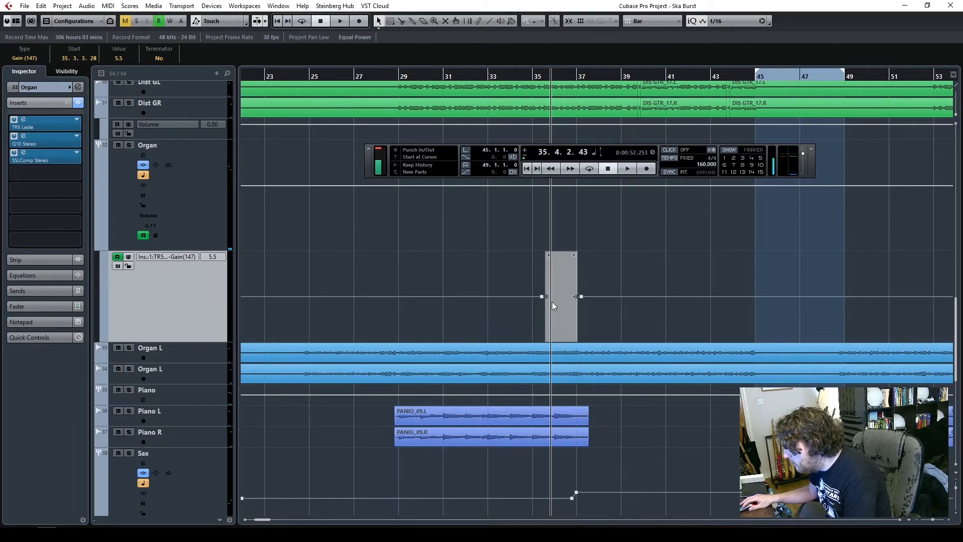
pyautogui.moveTo(548, 296); pyautogui.dragTo(546, 285)
pyautogui.press('space')
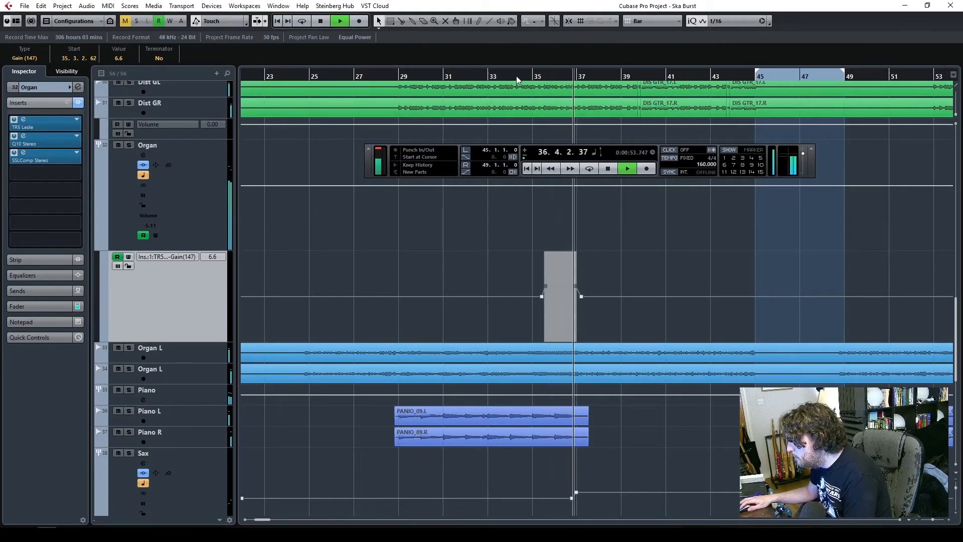
pyautogui.press('space')
pyautogui.click(542, 308)
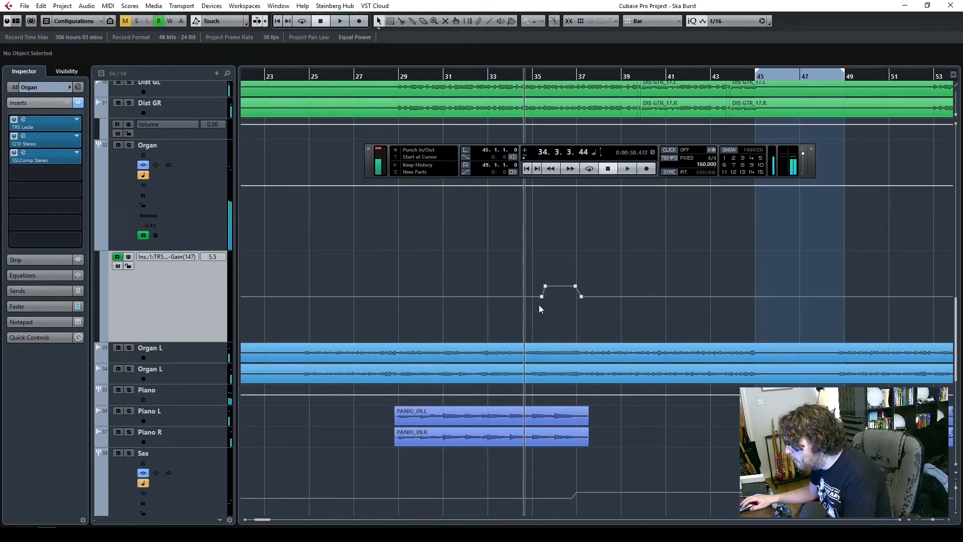
# - Reshape the Leslie Gain boost with a ramp starting near bar 32, a higher plateau and a sharp drop at bar 37, and play it
pyautogui.moveTo(540, 297); pyautogui.dragTo(470, 296)
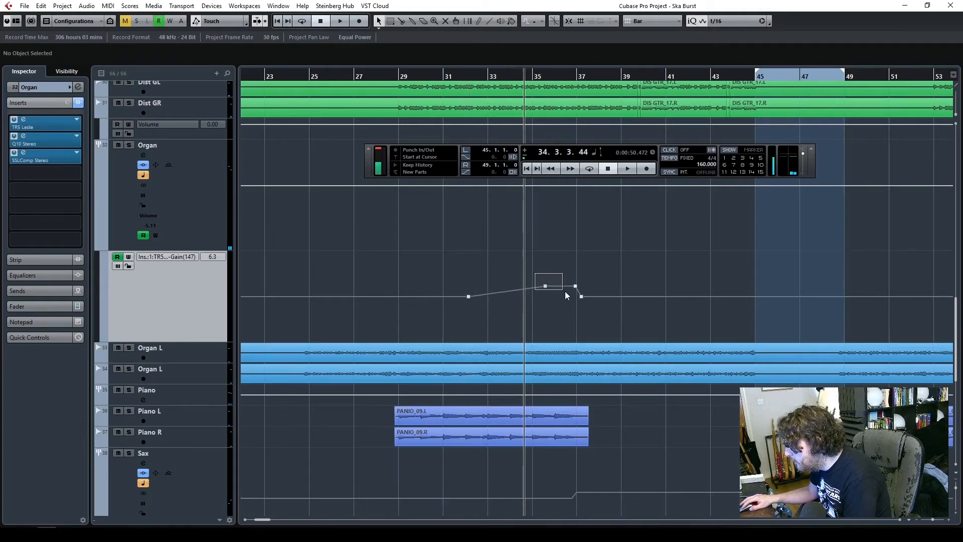
pyautogui.moveTo(577, 303)
pyautogui.mouseDown()
pyautogui.moveTo(574, 278)
pyautogui.moveTo(577, 297)
pyautogui.mouseUp()
pyautogui.click(369, 88)
pyautogui.press('space')
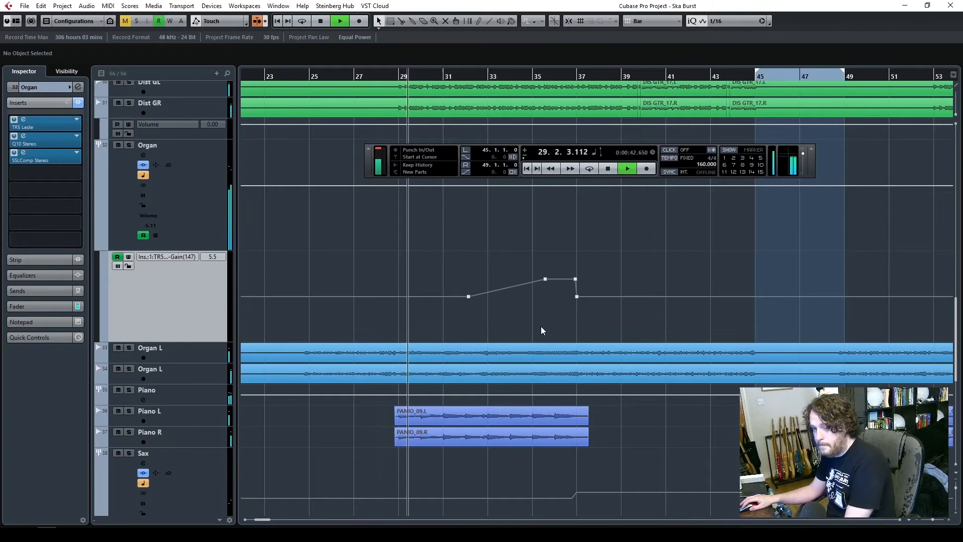
# - Lower the Leslie Gain plateau before bar 37 to 6.6 and add a ramp point of 6.0 at bar 34.3
pyautogui.moveTo(523, 264); pyautogui.dragTo(576, 282)
pyautogui.click(595, 282)
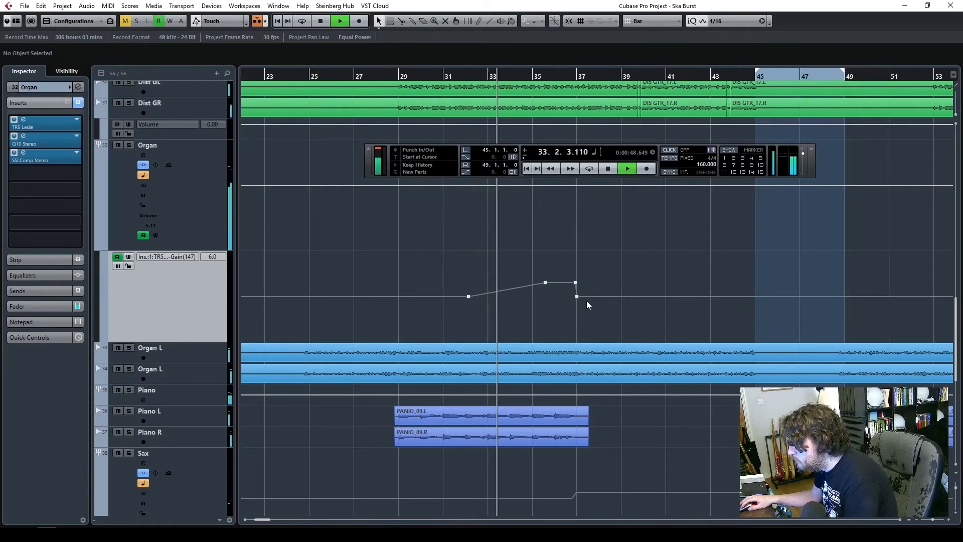
pyautogui.click(525, 292)
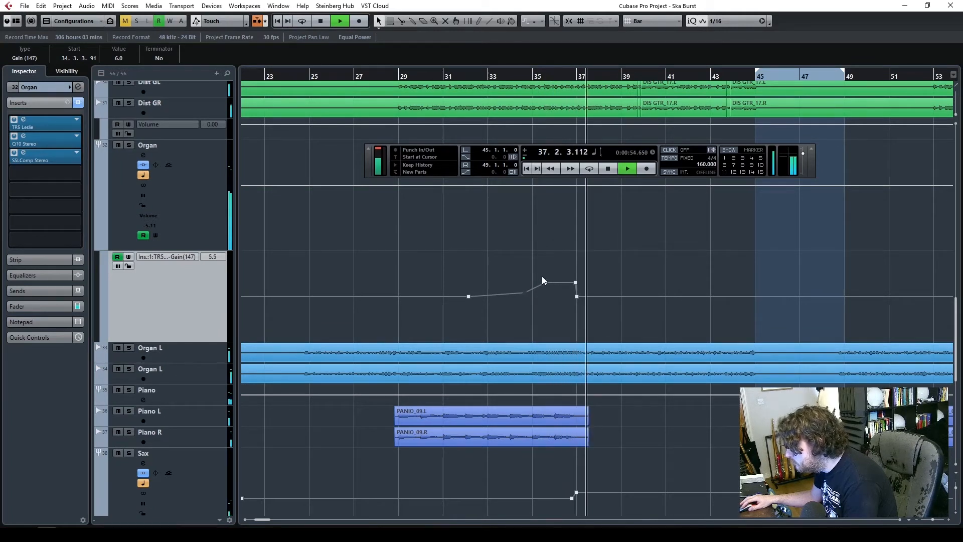
pyautogui.moveTo(539, 271); pyautogui.dragTo(574, 286)
pyautogui.click(518, 306)
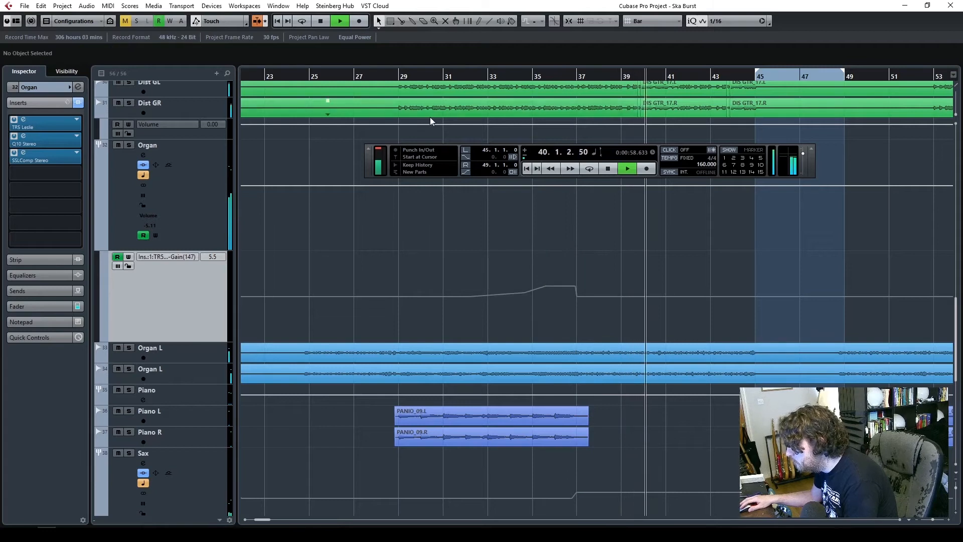
# - Lower the Leslie Gain ramp point at bar 34.3 to 5.6 while auditioning the mix from bar 29 past bar 37
pyautogui.click(381, 76)
pyautogui.moveTo(514, 282); pyautogui.dragTo(546, 320)
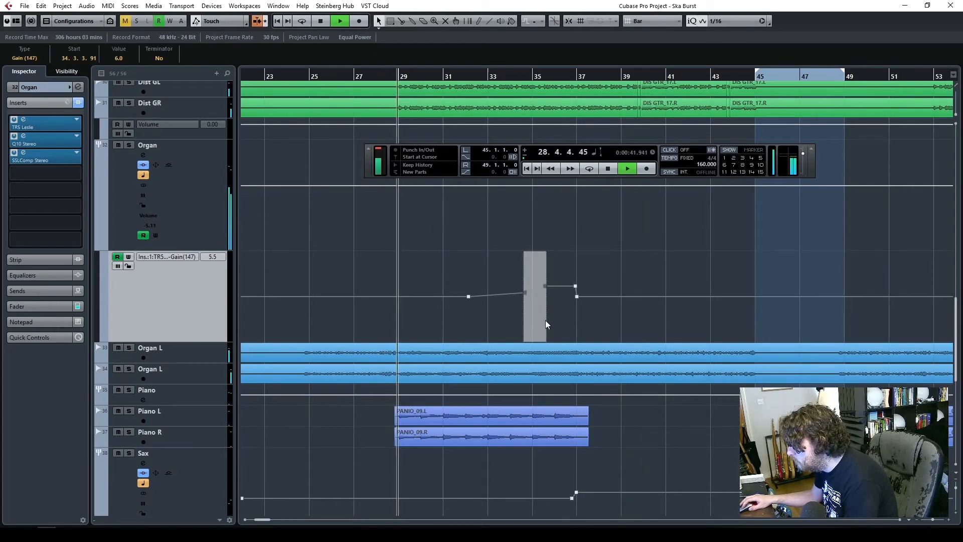
pyautogui.click(518, 286)
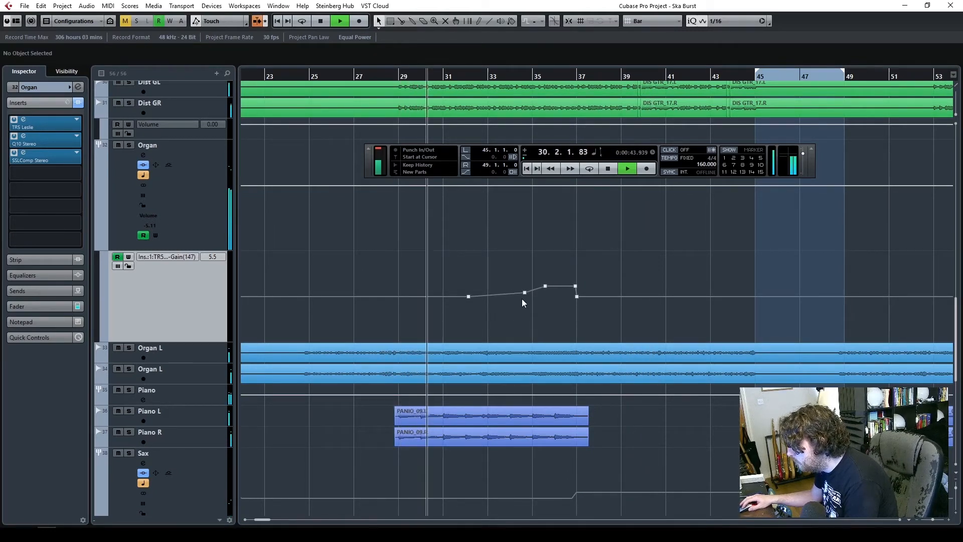
pyautogui.moveTo(525, 293); pyautogui.dragTo(525, 295)
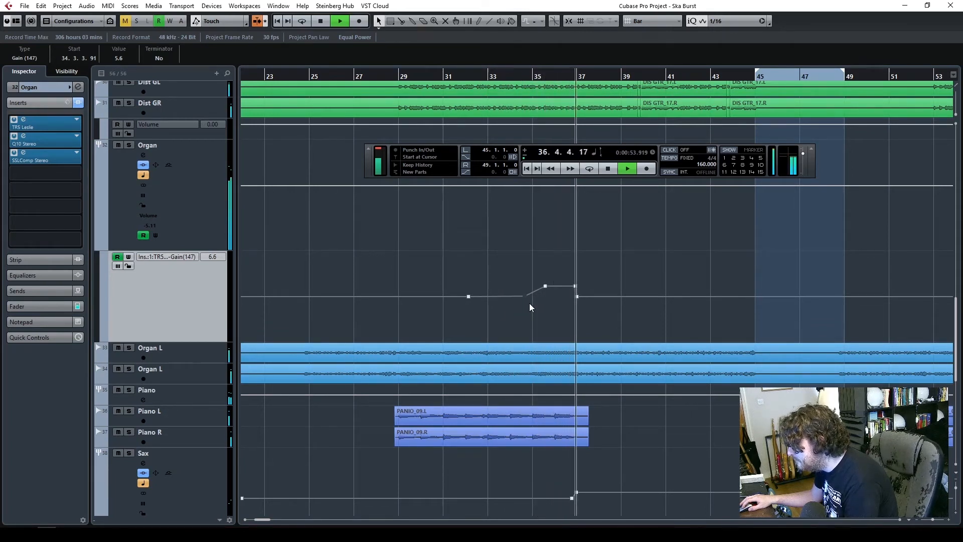
pyautogui.press('space')
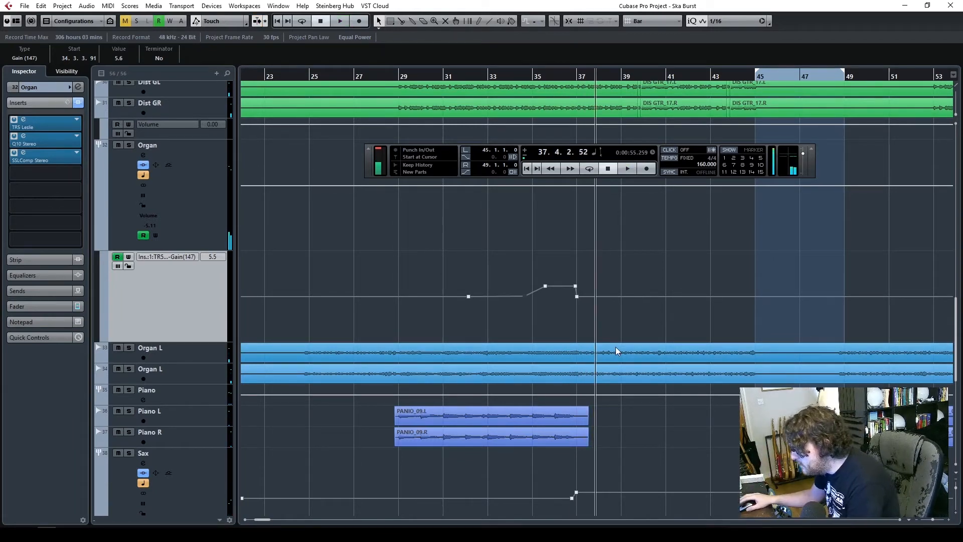
# - Audition the section from about bar 39 to bar 51 while examining the drum, bass, guitar and Organ tracks
pyautogui.moveTo(266, 521); pyautogui.dragTo(269, 523)
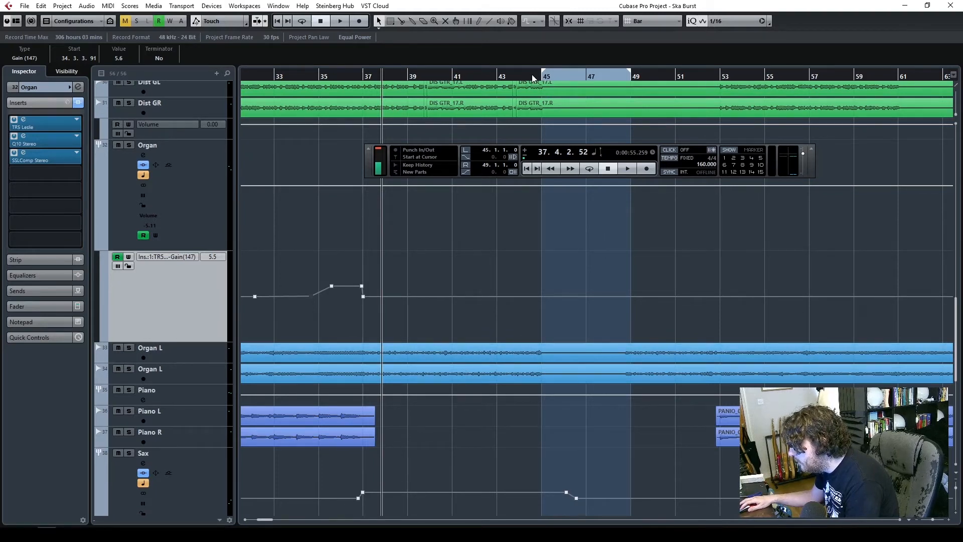
pyautogui.click(617, 82)
pyautogui.press('space')
pyautogui.click(485, 82)
pyautogui.scroll(8, 588, 294)
pyautogui.scroll(-3, 589, 294)
pyautogui.scroll(5, 589, 293)
pyautogui.scroll(-5, 589, 294)
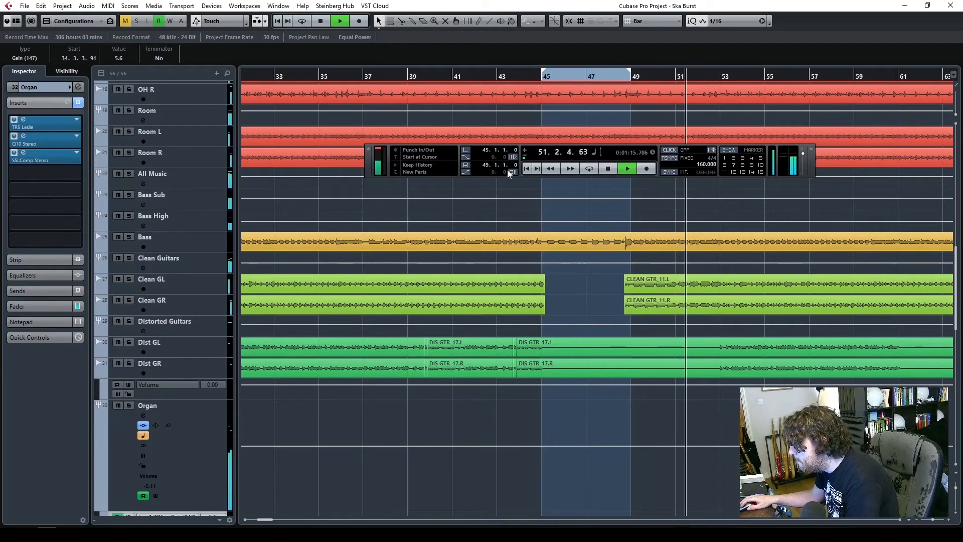
pyautogui.click(420, 73)
pyautogui.scroll(-5, 712, 486)
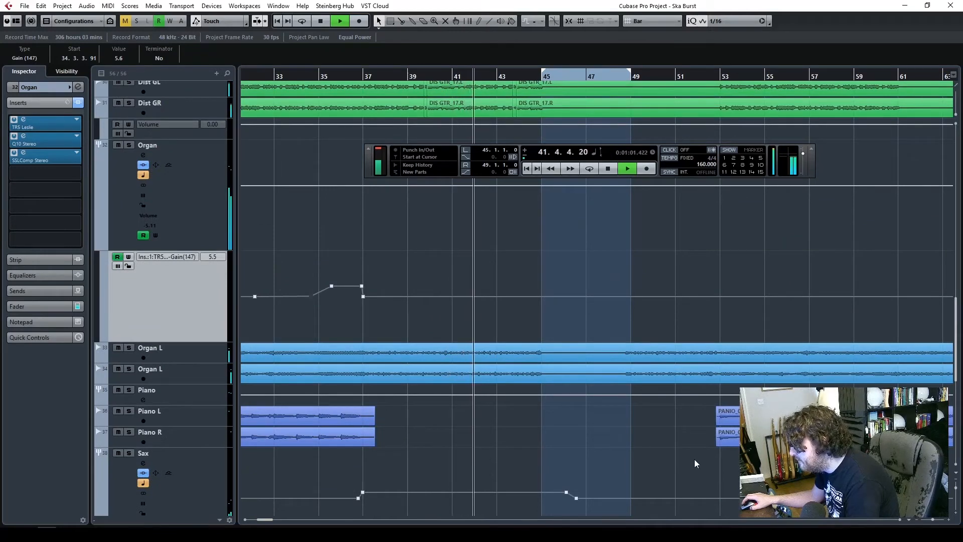
# - Solo the Organ and split both of its audio clips at bars 49 and 53, undoing the stray split at bar 67
pyautogui.click(399, 22)
pyautogui.click(949, 520)
pyautogui.click(948, 521)
pyautogui.click(949, 521)
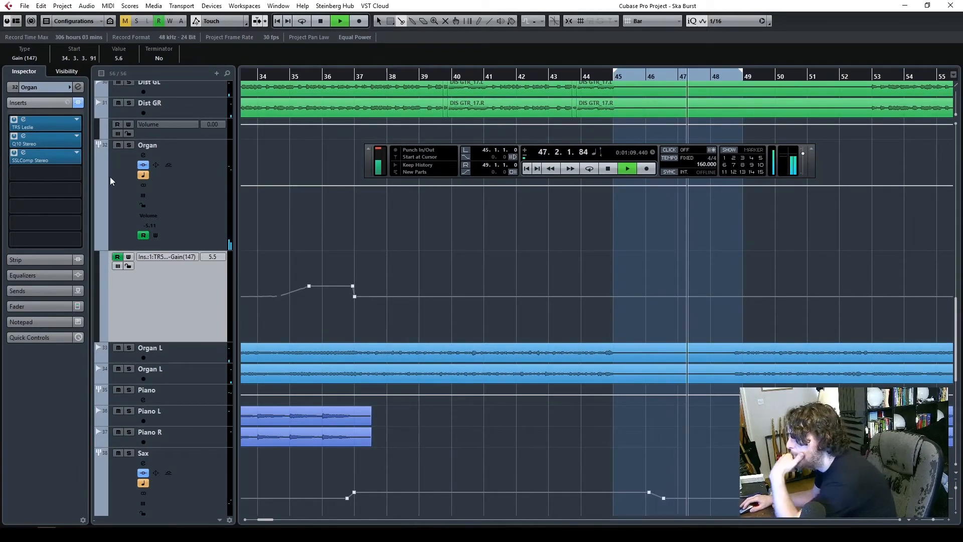
pyautogui.click(129, 145)
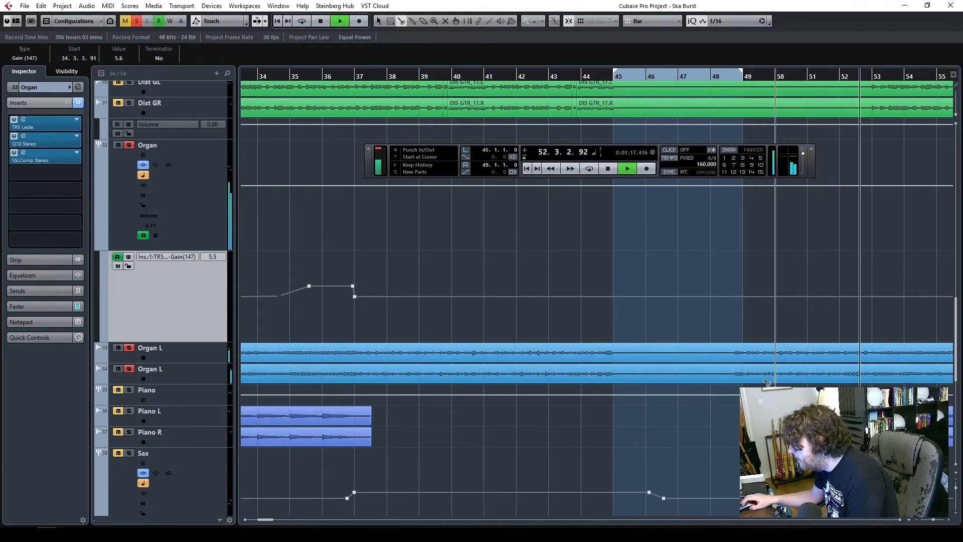
pyautogui.click(748, 373)
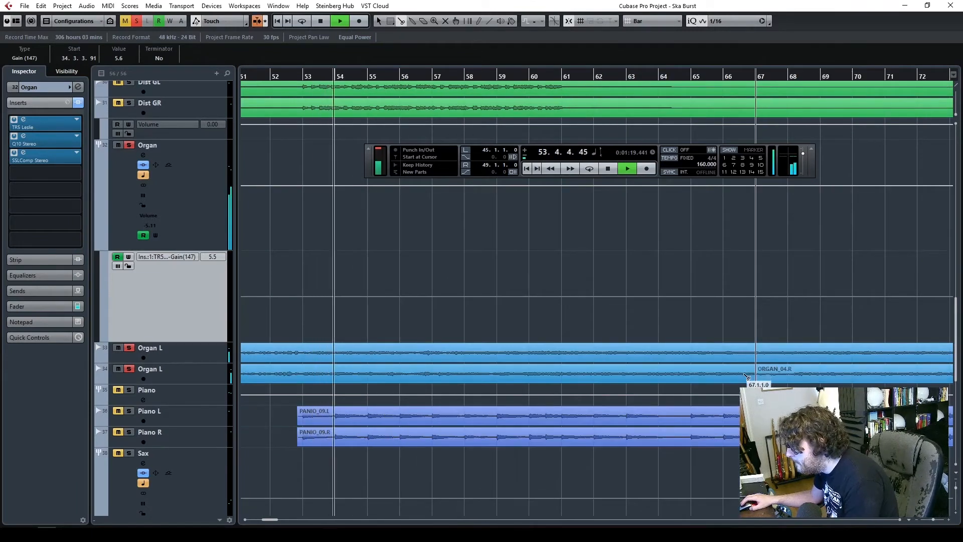
pyautogui.hotkey('ctrl', 'z')
pyautogui.press('space')
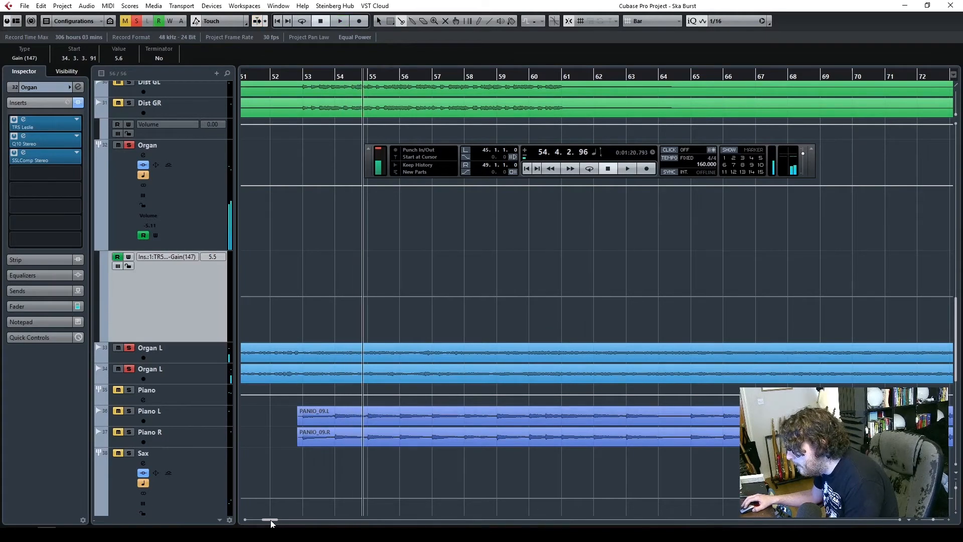
pyautogui.hscroll(-5, 270, 523)
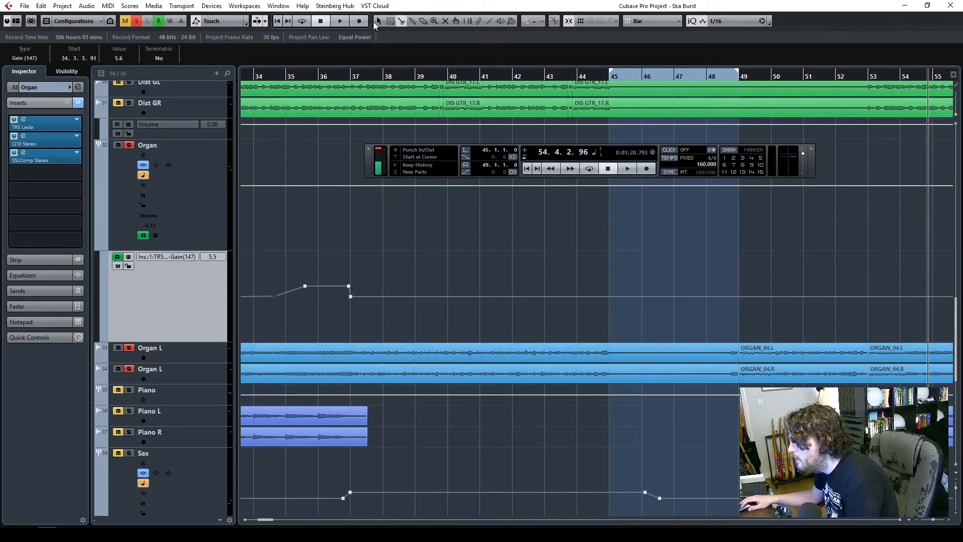
# - Split the Organ clips at bar 45, trim that section's start to bar 48.3, and place a copy of bars 49 to 53 at bar 45
pyautogui.click(630, 396)
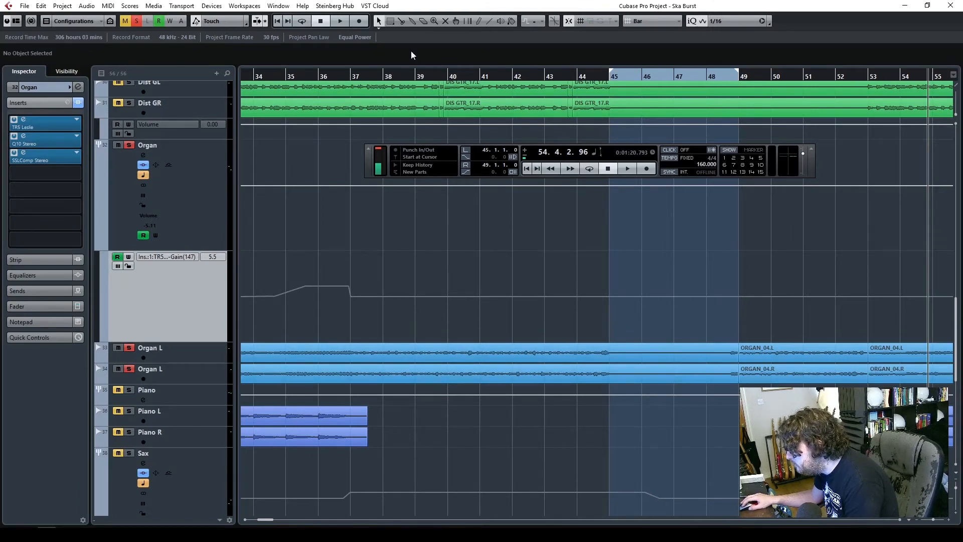
pyautogui.click(402, 21)
pyautogui.click(612, 370)
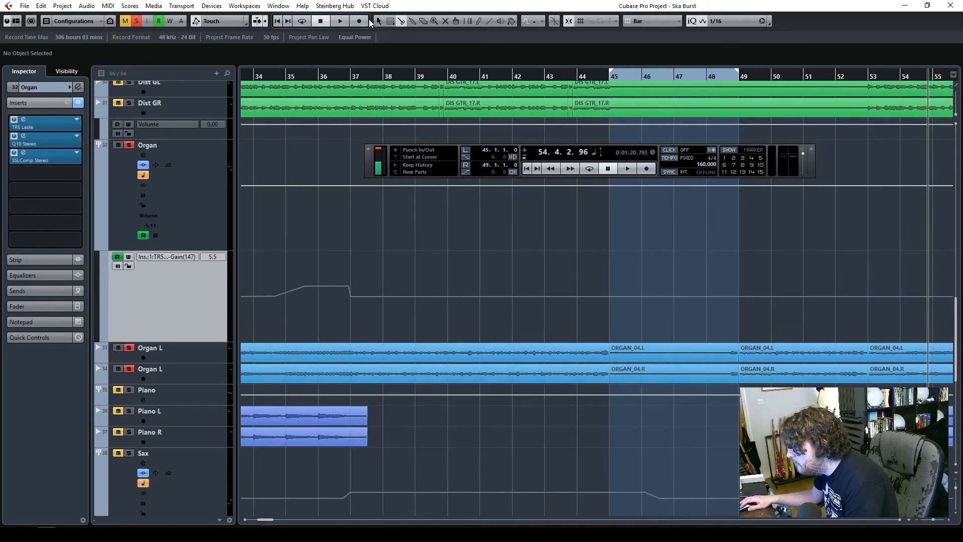
pyautogui.moveTo(640, 380); pyautogui.dragTo(728, 363)
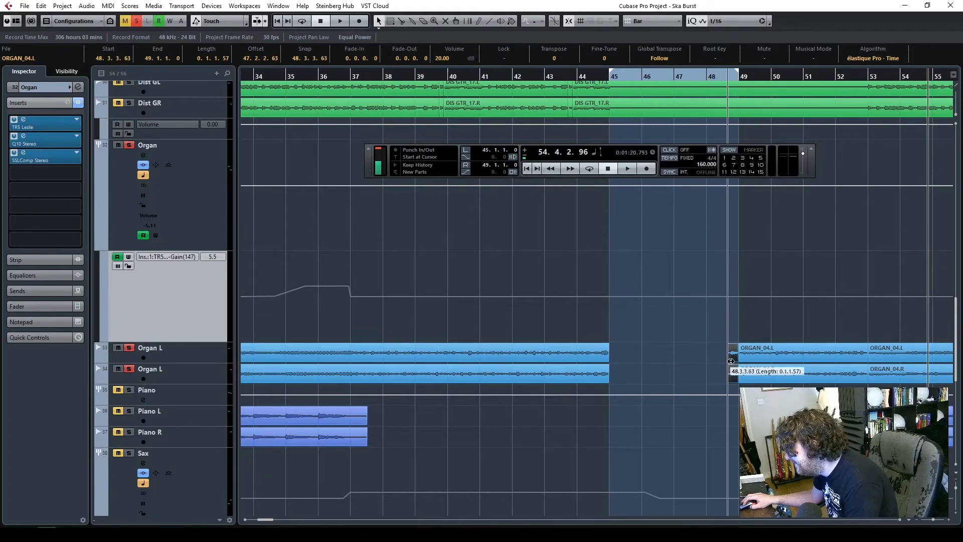
pyautogui.click(789, 376)
pyautogui.moveTo(784, 376); pyautogui.dragTo(657, 372)
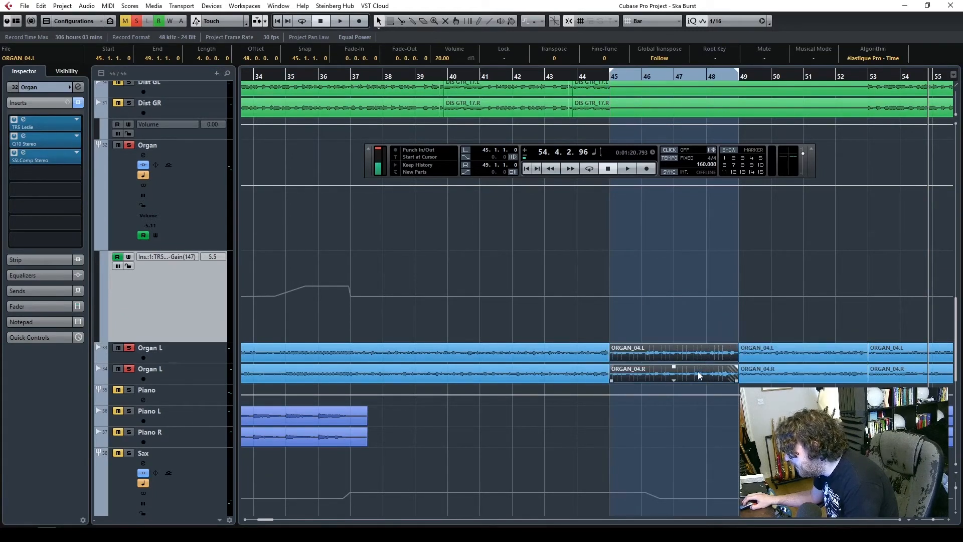
# - Trim the copied Organ section's end to about bar 48.3, crossfade its joins, and audition the soloed Organ from about bar 43
pyautogui.moveTo(736, 380); pyautogui.dragTo(727, 379)
pyautogui.moveTo(596, 324); pyautogui.dragTo(784, 386)
pyautogui.doubleClick(558, 78)
pyautogui.click(662, 320)
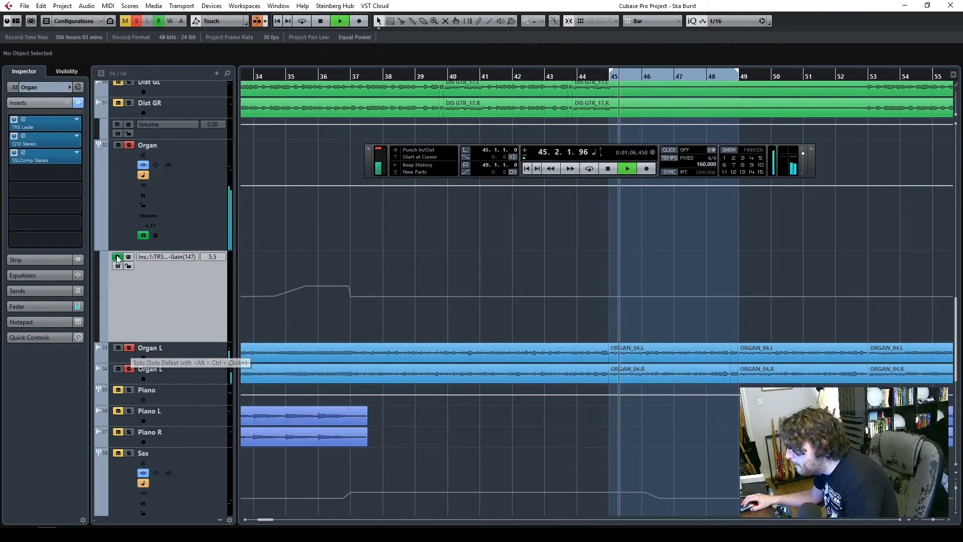
# - Unsolo the Organ and shorten its copied section to end at 48.3.2.34 while auditioning the mix from about bar 42
pyautogui.click(136, 21)
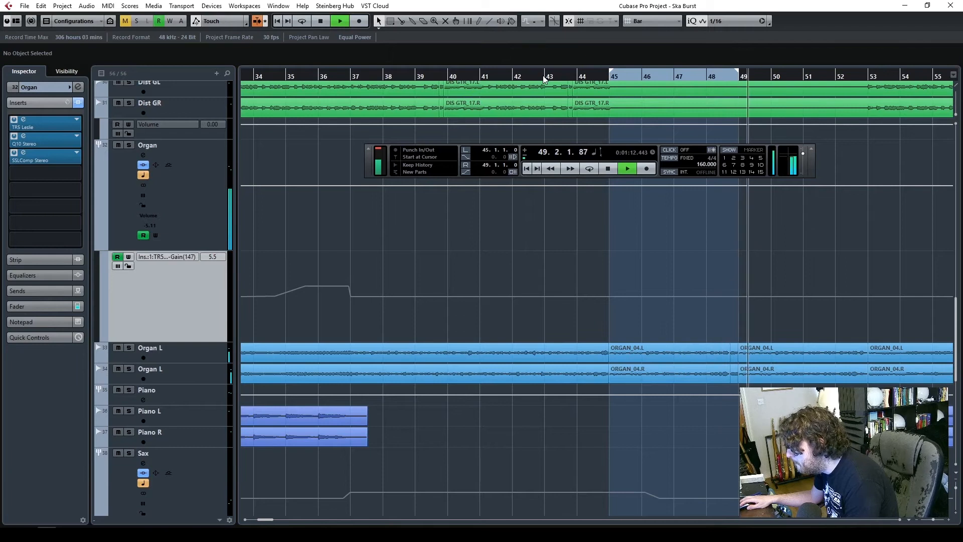
pyautogui.click(525, 76)
pyautogui.click(721, 351)
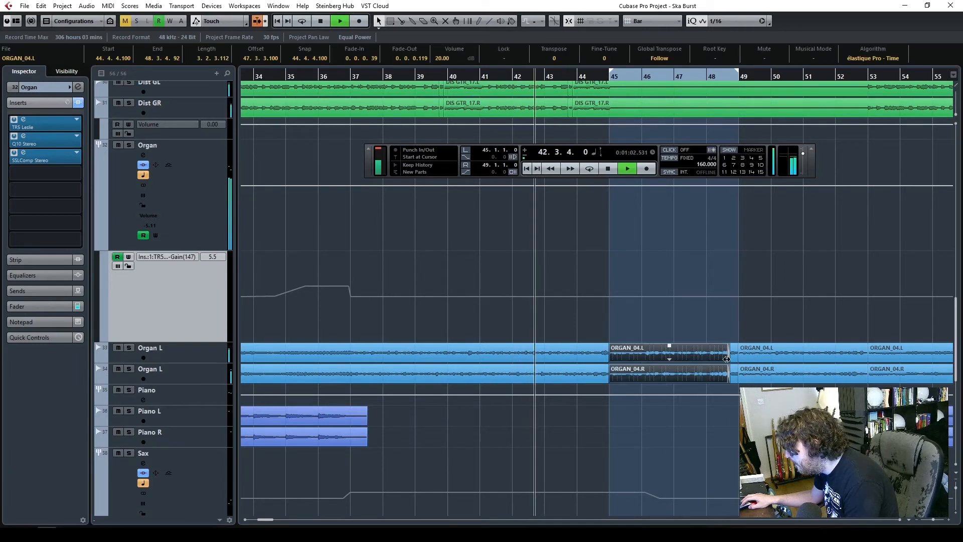
pyautogui.moveTo(727, 359); pyautogui.dragTo(721, 346)
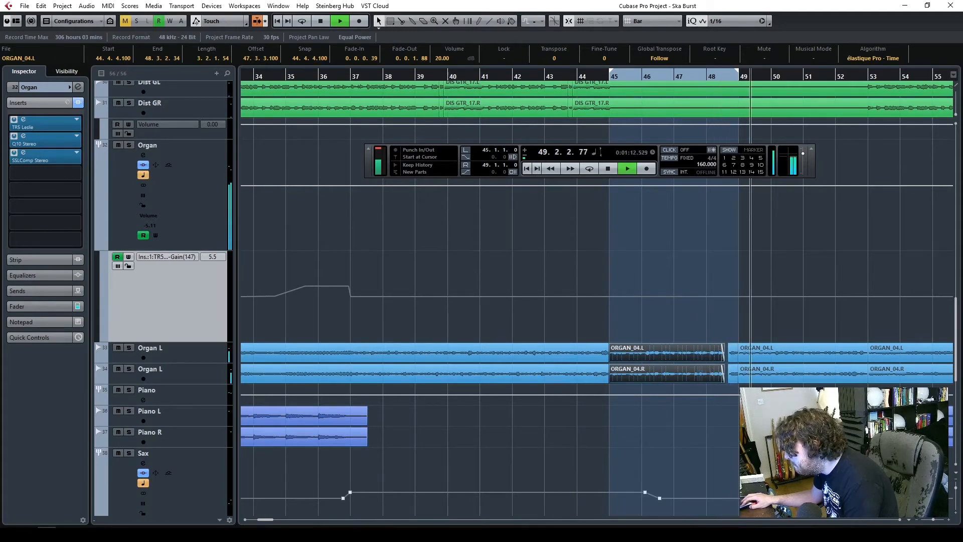
# - Stop playback and delete the copied Organ clips between bar 45 and about bar 48.3
pyautogui.press('space')
pyautogui.click(948, 518)
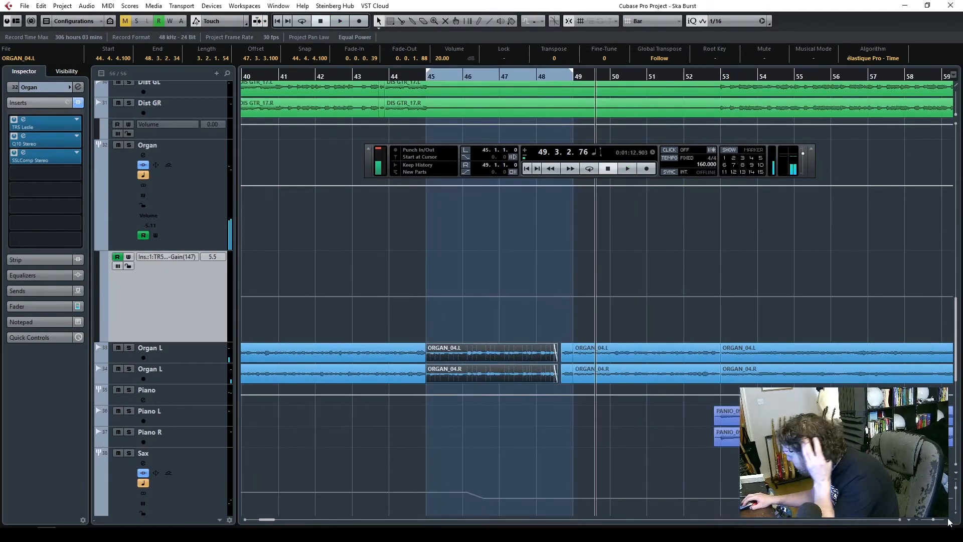
pyautogui.click(948, 519)
pyautogui.click(948, 518)
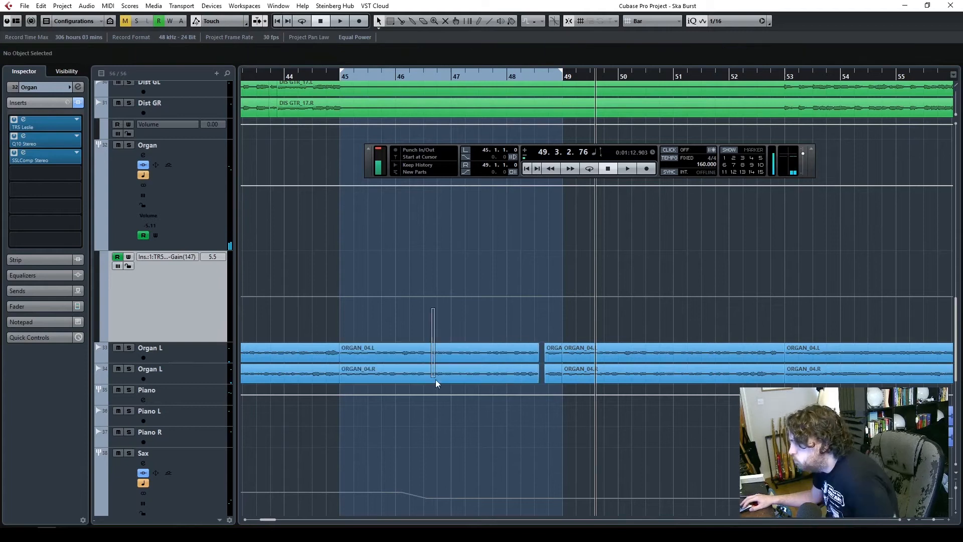
pyautogui.press('Delete')
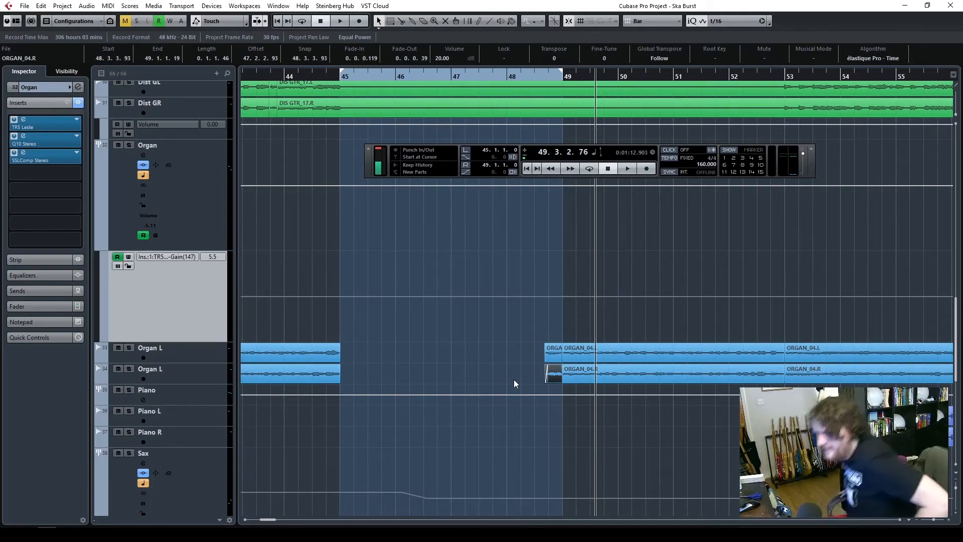
# - Audition the mix from about bar 40 through the emptied Organ section after bar 45
pyautogui.moveTo(282, 81); pyautogui.dragTo(226, 74)
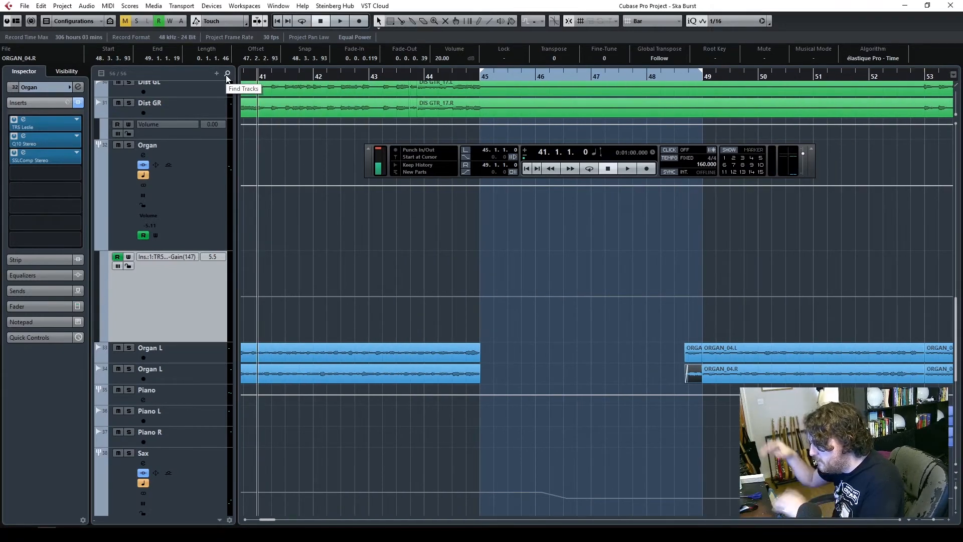
pyautogui.moveTo(300, 77); pyautogui.dragTo(228, 77)
pyautogui.press('space')
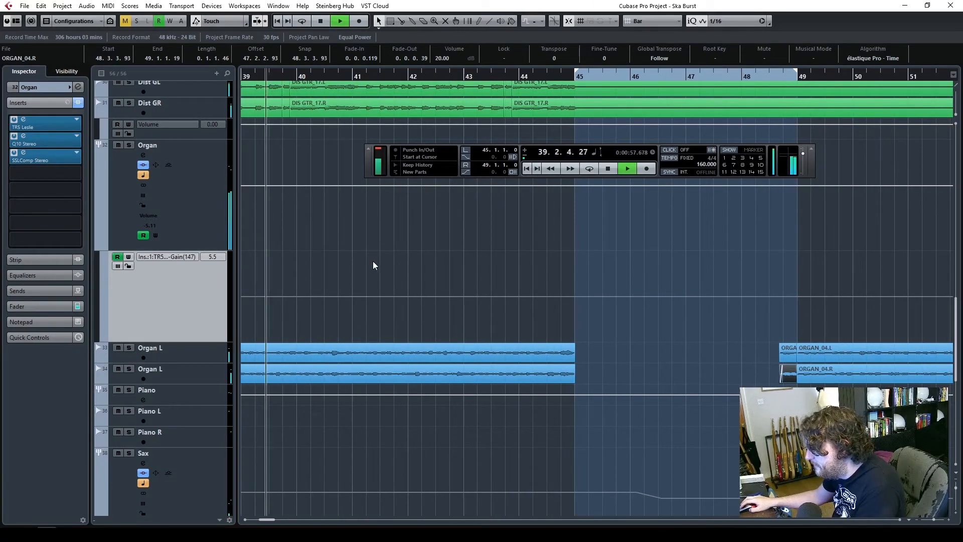
pyautogui.press('space')
pyautogui.click(299, 77)
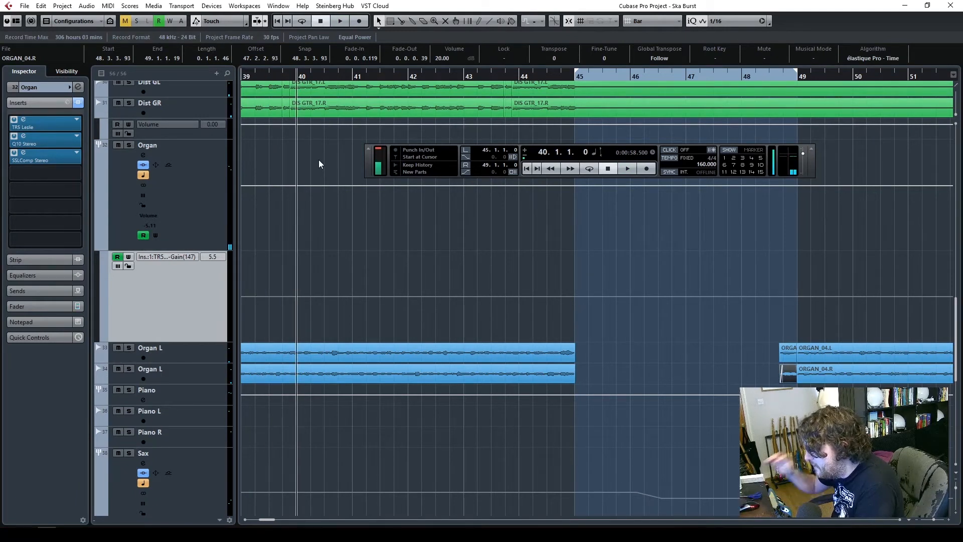
pyautogui.press('space')
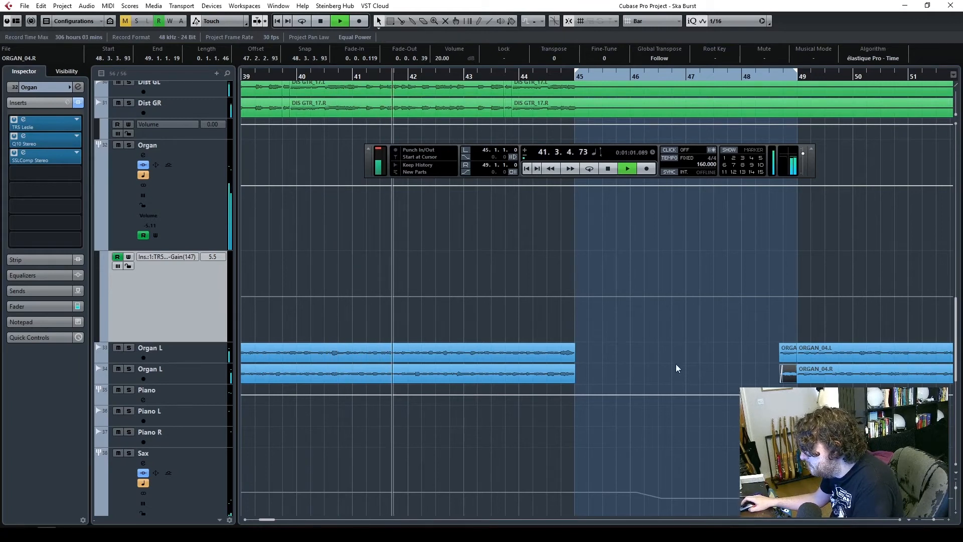
# - Extend the start of both CLEAN GTR_11 clips back to 45.1.2.117 and audition the mix from about bar 44
pyautogui.moveTo(633, 383); pyautogui.dragTo(574, 346)
pyautogui.scroll(5, 665, 347)
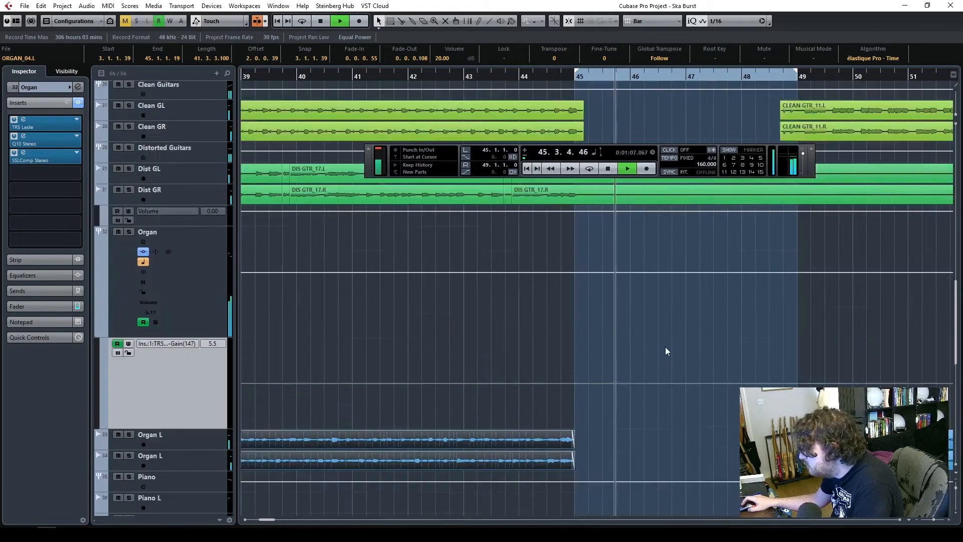
pyautogui.press('space')
pyautogui.moveTo(763, 308); pyautogui.dragTo(582, 308)
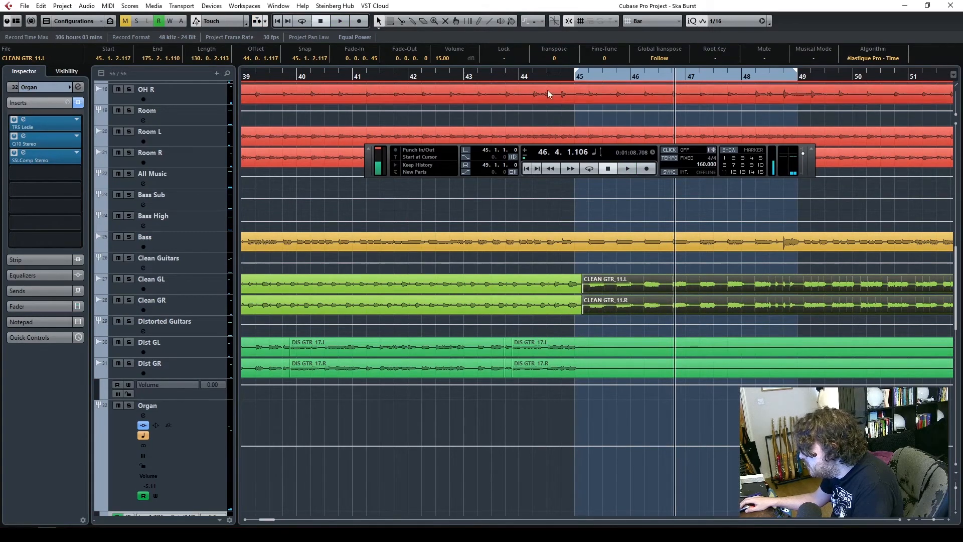
pyautogui.click(521, 77)
pyautogui.press('space')
pyautogui.click(675, 443)
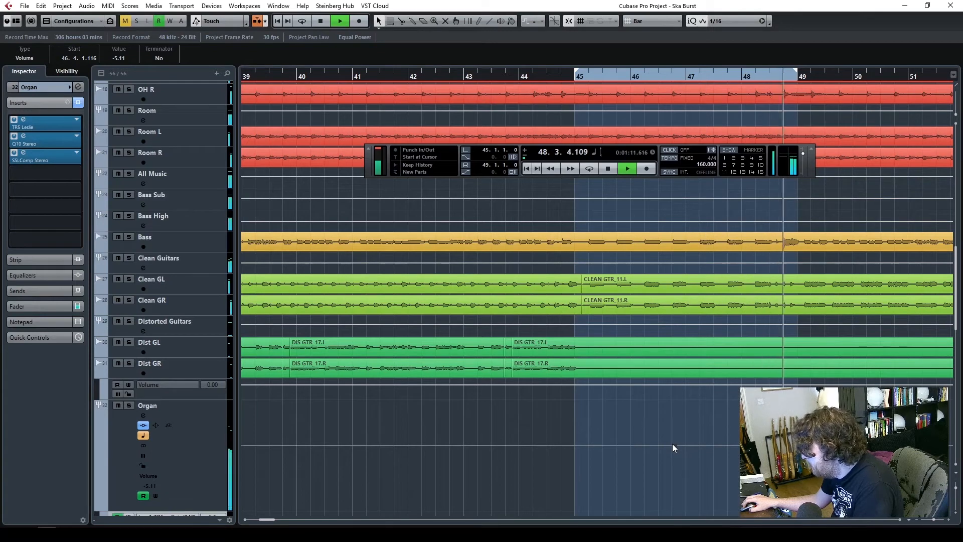
pyautogui.press('space')
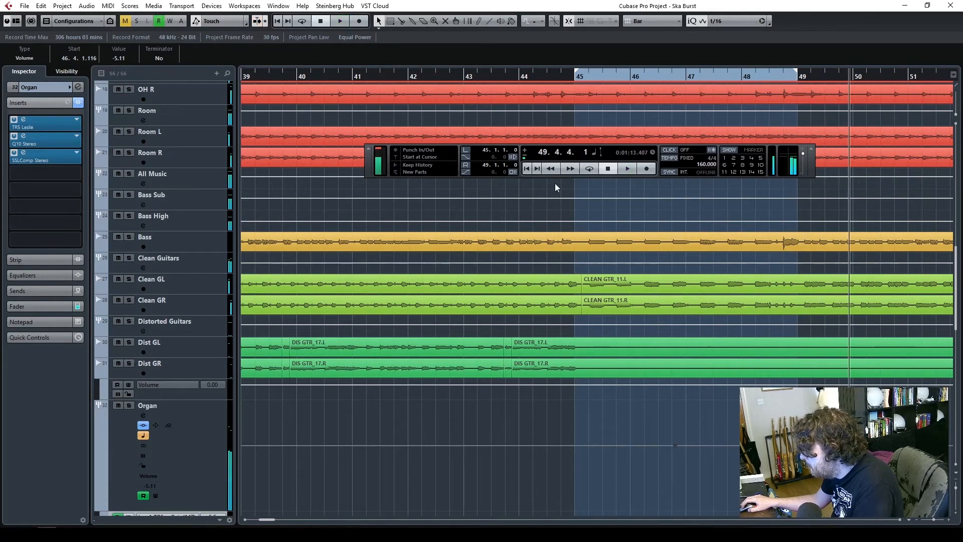
# - Solo the Clean Guitars and audition them from bar 42 through bars 45 to 49
pyautogui.click(422, 79)
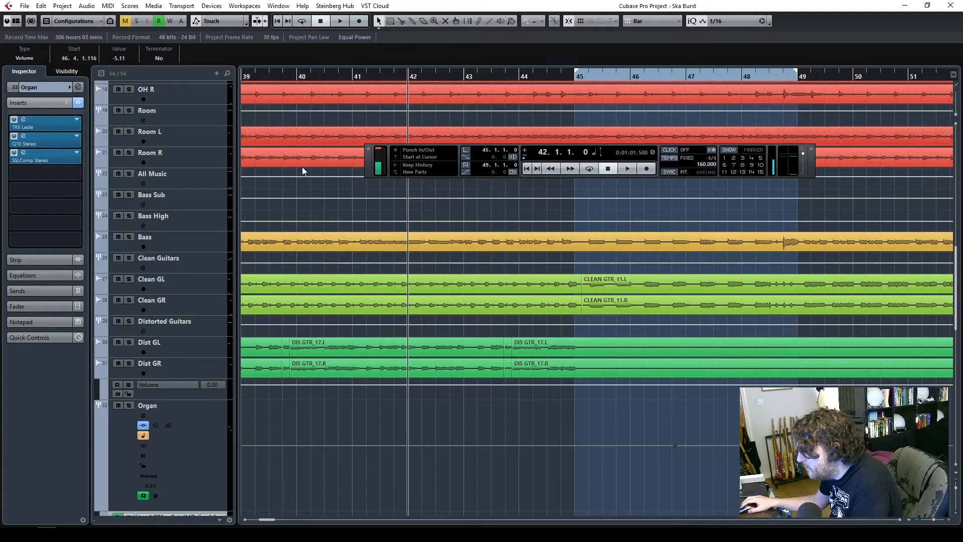
pyautogui.press('space')
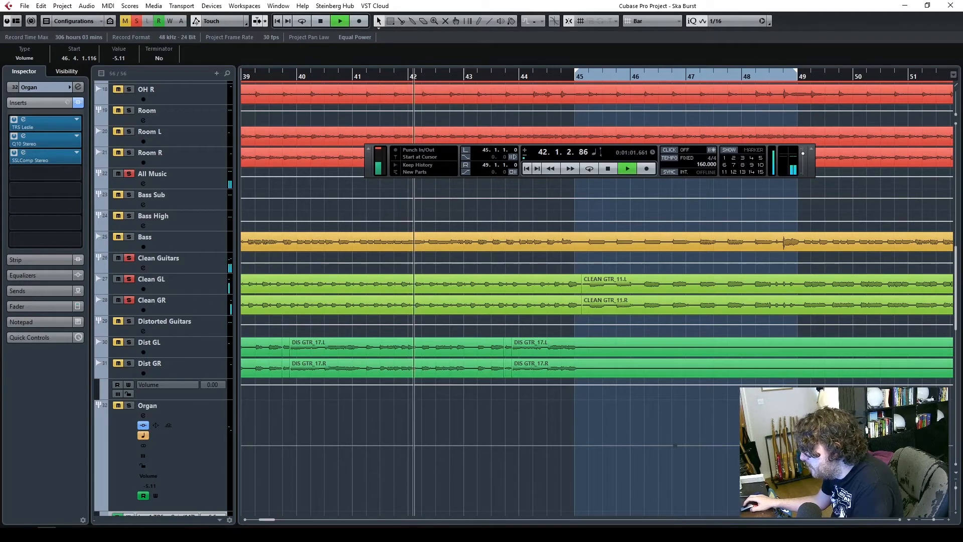
pyautogui.click(947, 520)
pyautogui.click(947, 520)
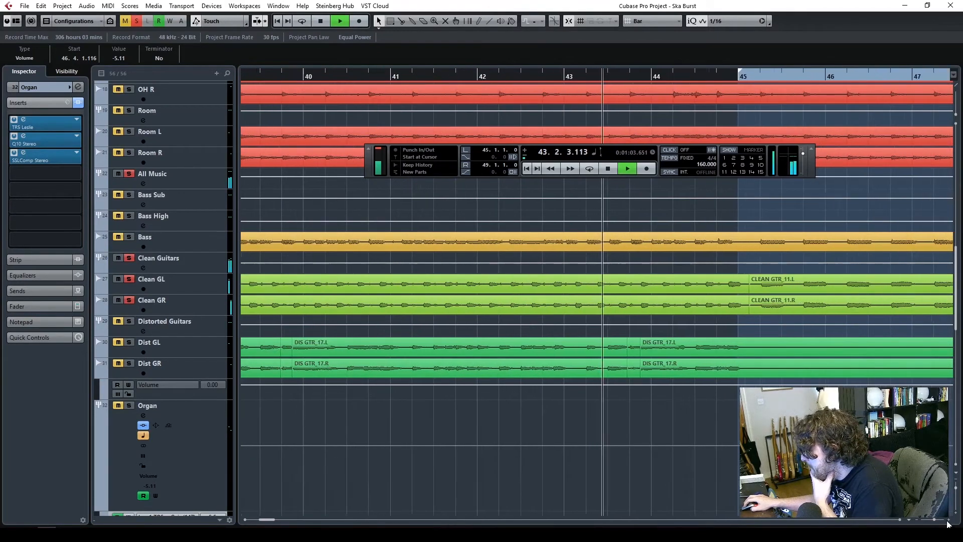
pyautogui.click(947, 520)
pyautogui.click(947, 520)
pyautogui.click(901, 520)
pyautogui.click(900, 520)
pyautogui.click(901, 521)
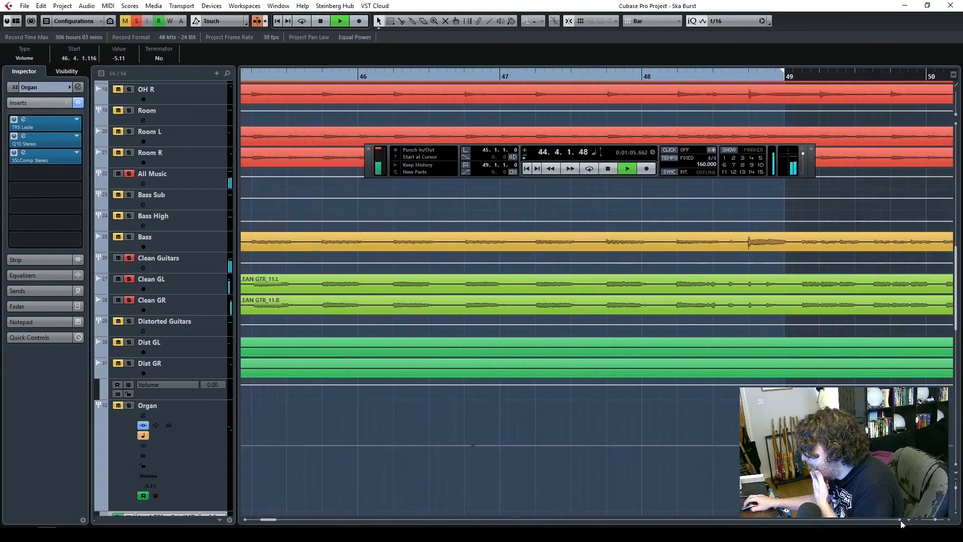
pyautogui.click(934, 522)
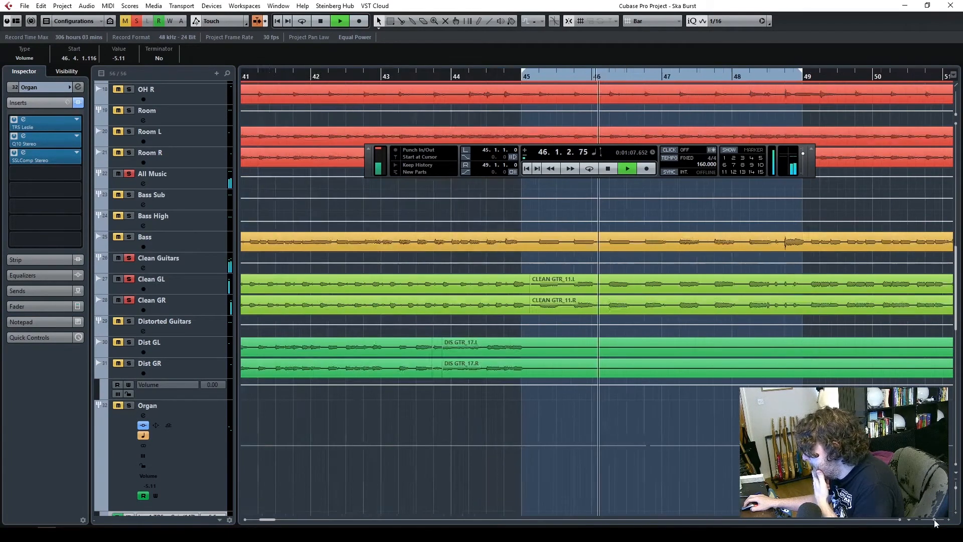
pyautogui.moveTo(935, 520); pyautogui.dragTo(935, 520)
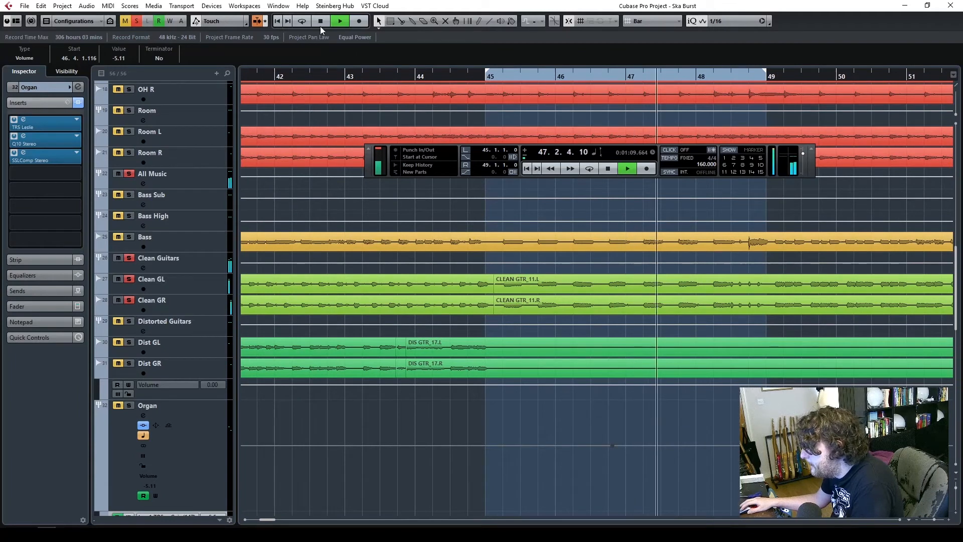
# - Split both Clean guitar clips at bar 49 and select the section between bars 45 and 49
pyautogui.click(402, 21)
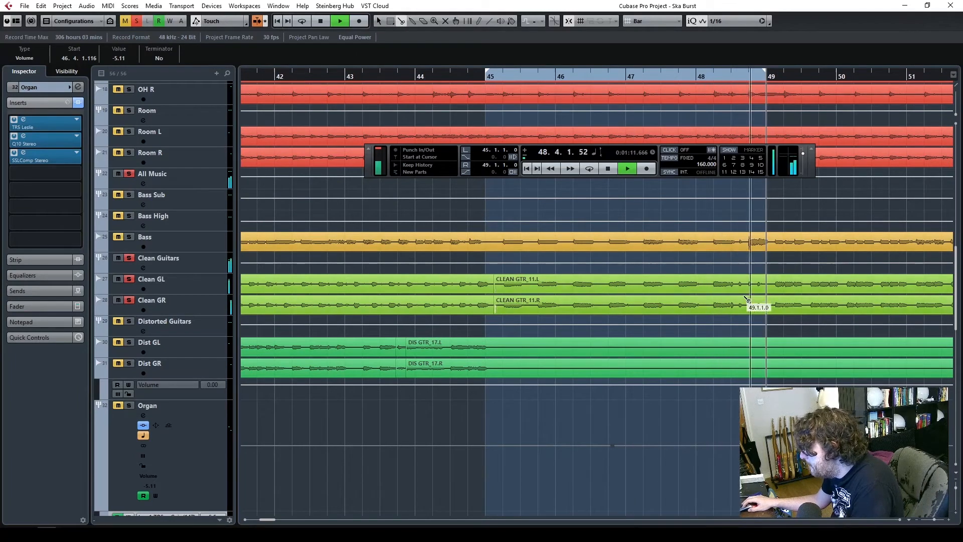
pyautogui.press('space')
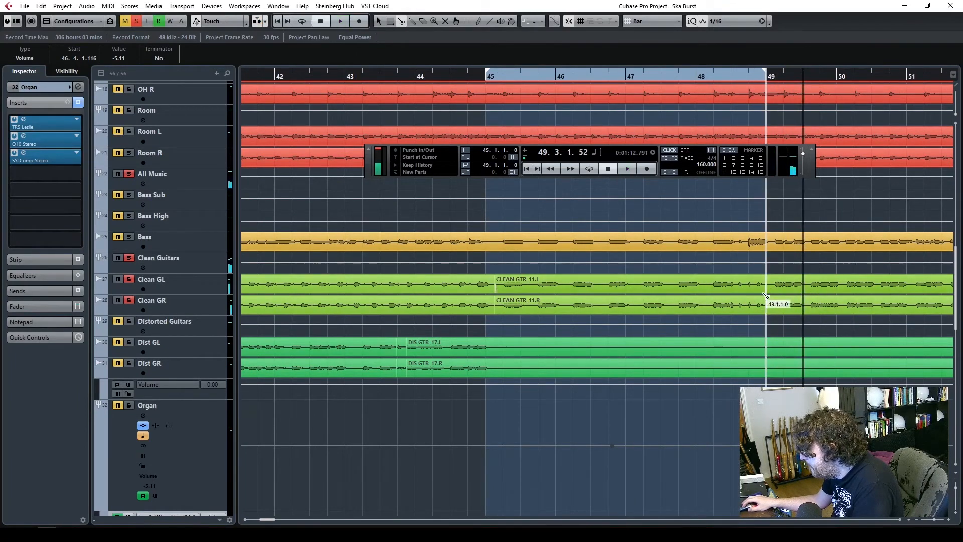
pyautogui.click(768, 294)
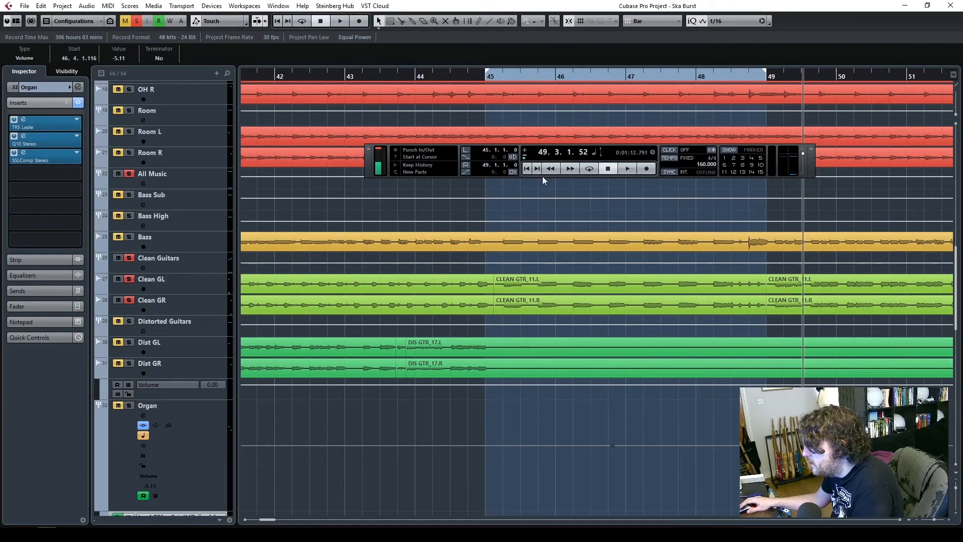
pyautogui.click(555, 294)
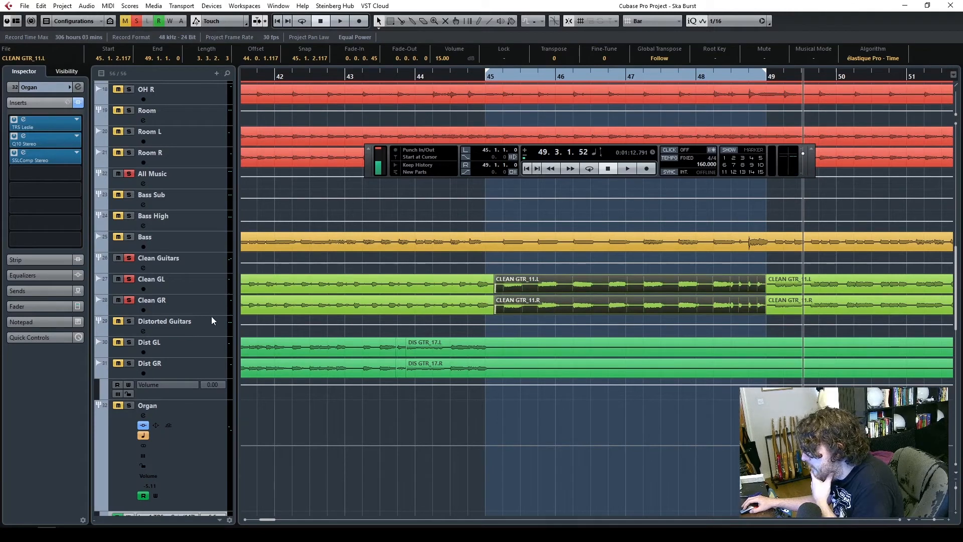
# - Duplicate the Clean GL and Clean GR tracks and move the copy of Clean GL below Clean GR
pyautogui.click(205, 289)
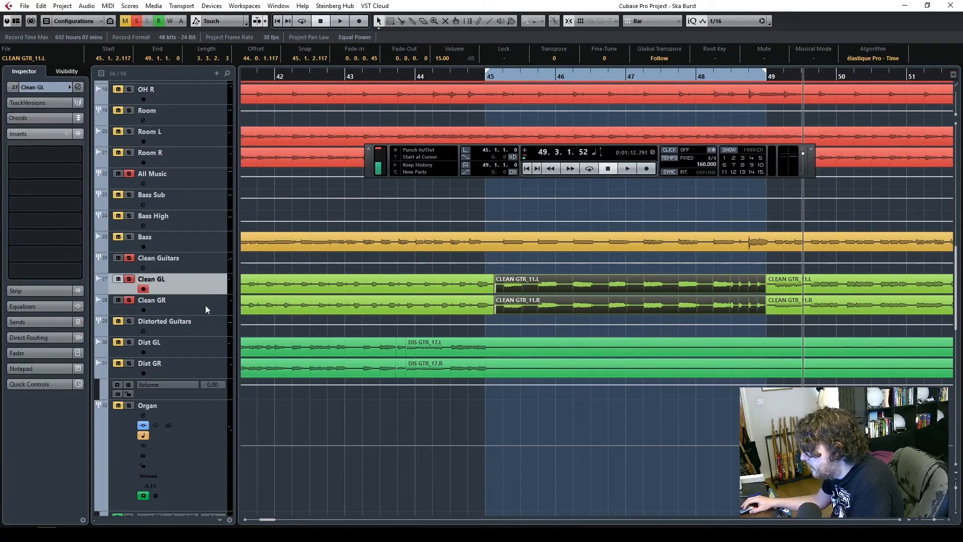
pyautogui.keyDown('shift'); pyautogui.click(203, 309); pyautogui.keyUp('shift')
pyautogui.rightClick(197, 290)
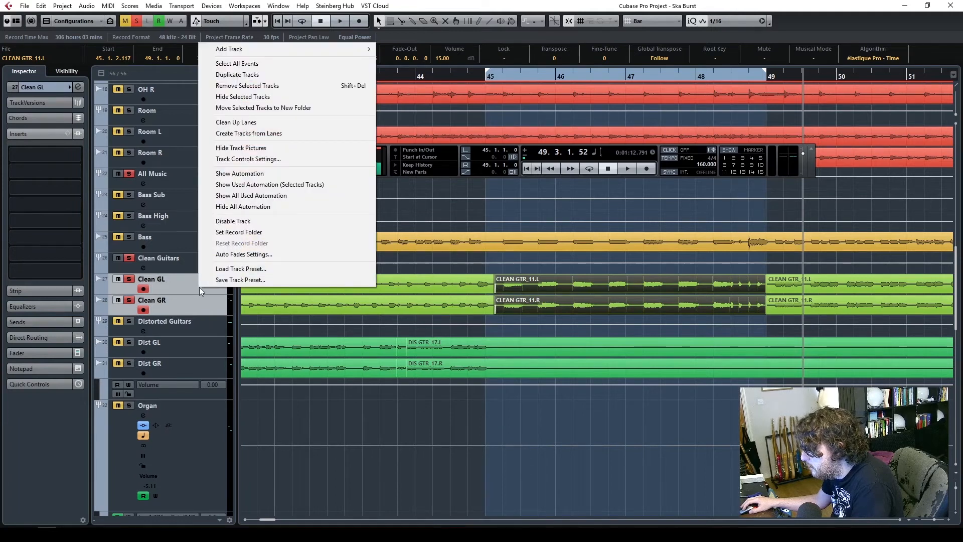
pyautogui.click(237, 74)
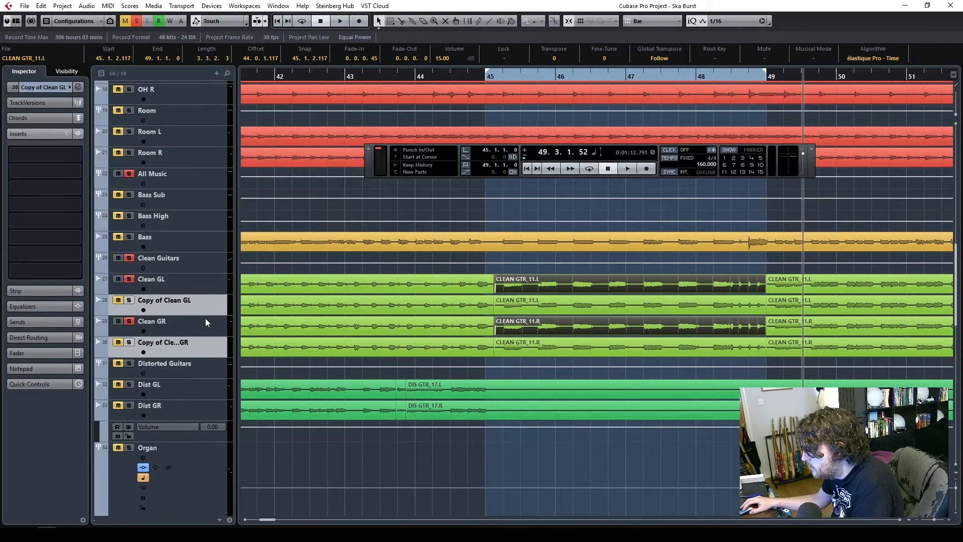
pyautogui.click(212, 304)
pyautogui.moveTo(211, 304); pyautogui.dragTo(214, 329)
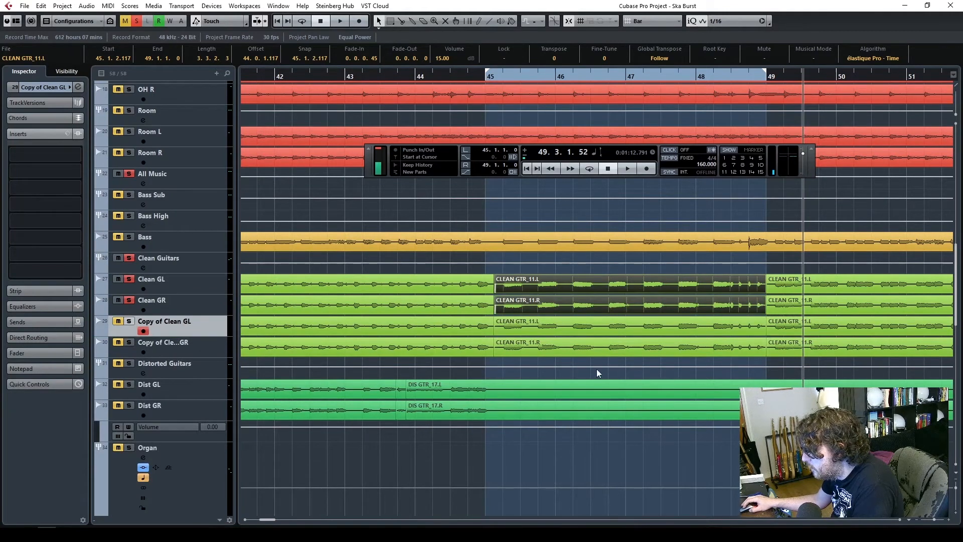
# - Delete the audio before bar 45 and after bar 49 on the two duplicated Clean guitar tracks
pyautogui.moveTo(444, 360); pyautogui.dragTo(457, 327)
pyautogui.press('Delete')
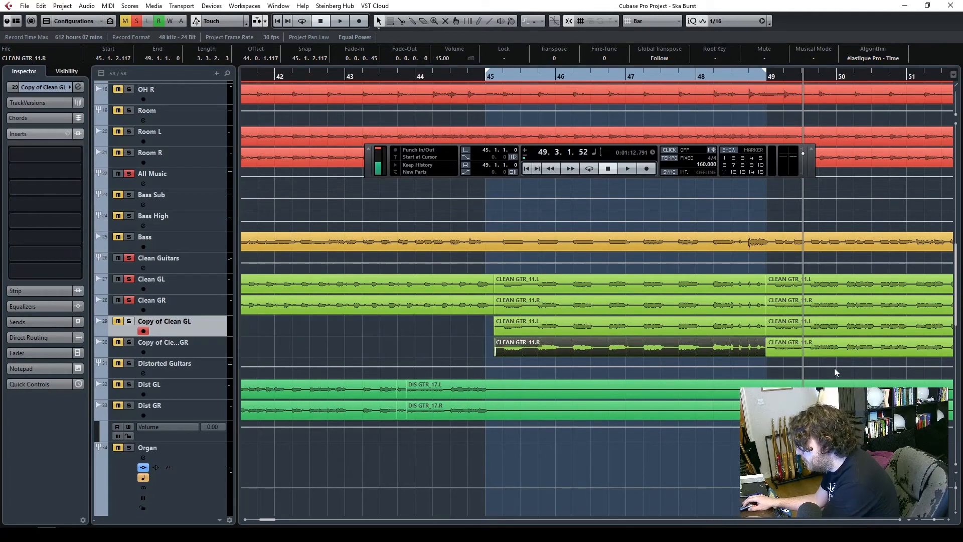
pyautogui.moveTo(834, 370); pyautogui.dragTo(826, 330)
pyautogui.press('Delete')
# - Delete the section between bars 45 and 49 from the original Clean GL and Clean GR tracks
pyautogui.moveTo(936, 519); pyautogui.dragTo(931, 519)
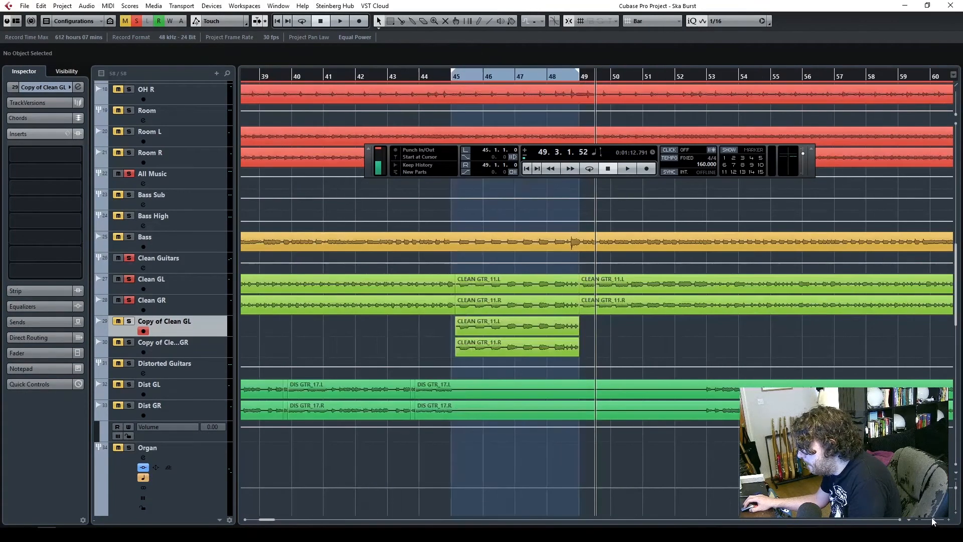
pyautogui.click(508, 308)
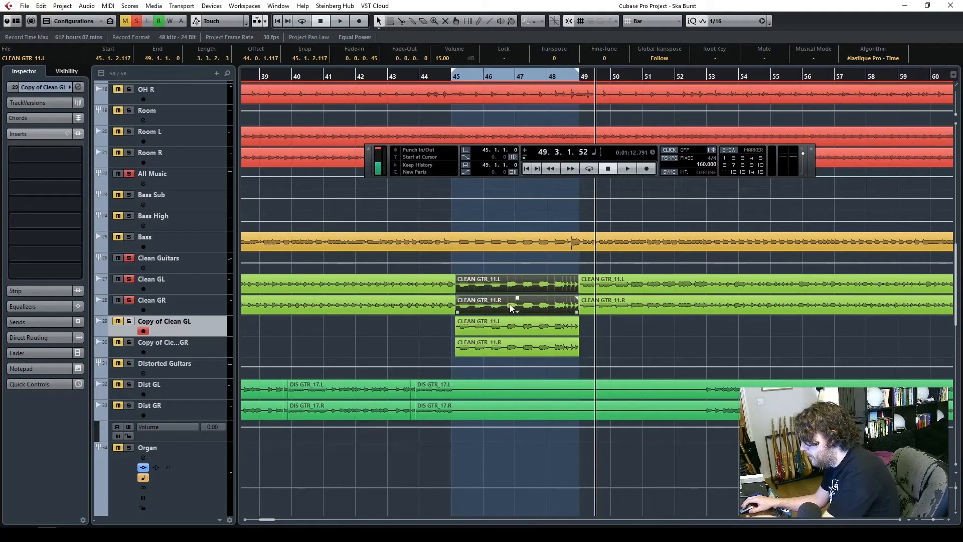
pyautogui.press('Delete')
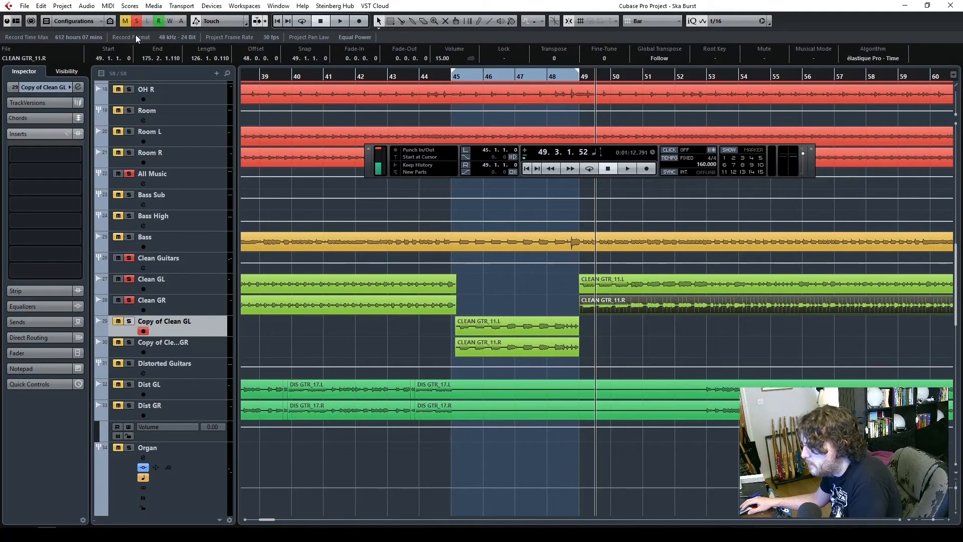
# - Solo the two duplicated Clean guitar tracks and rename them Clean G2L and Clean G2R
pyautogui.click(129, 321)
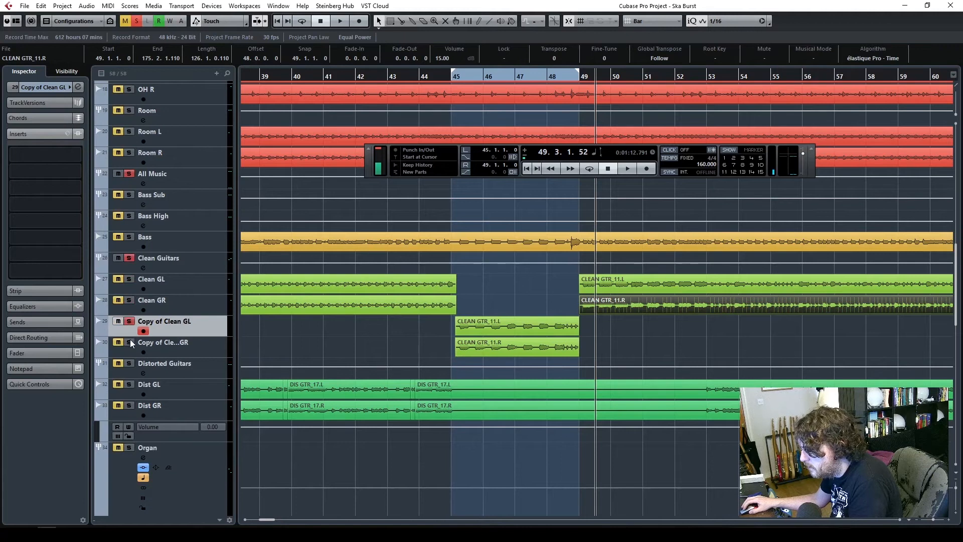
pyautogui.doubleClick(159, 323)
pyautogui.write('Clean G2')
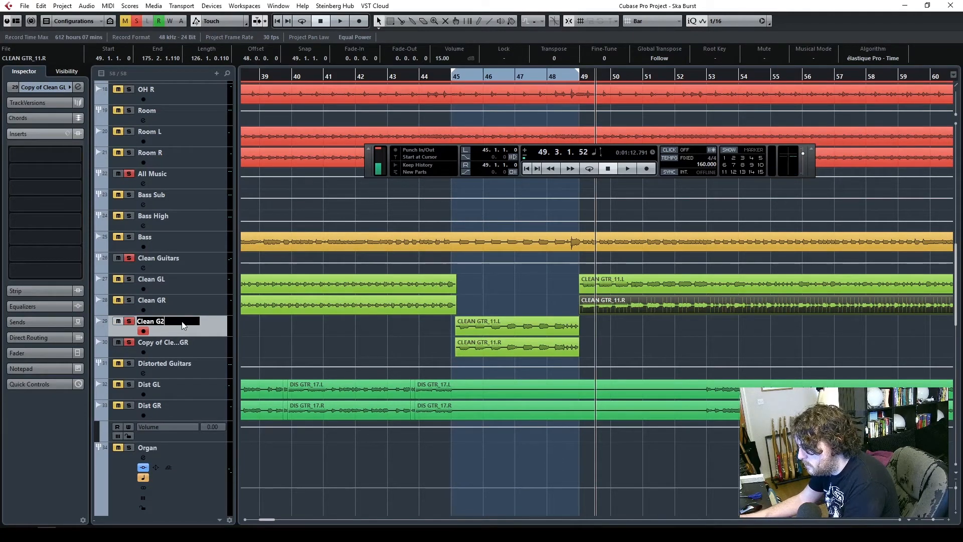
pyautogui.press('Return')
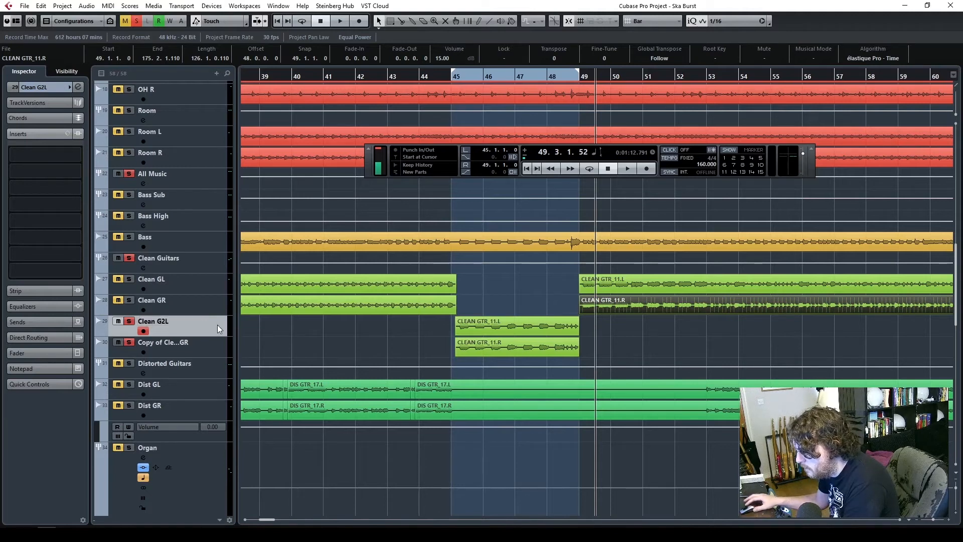
pyautogui.doubleClick(181, 343)
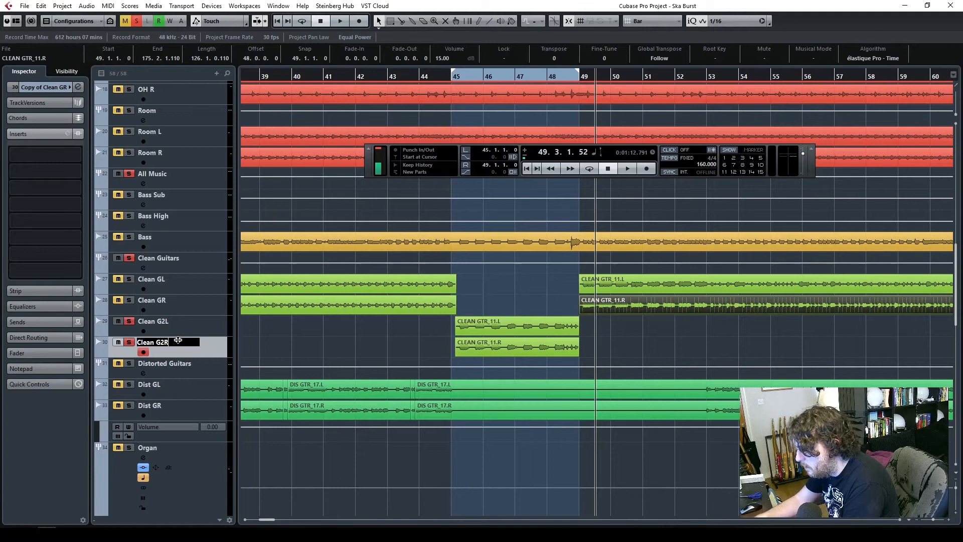
# - Trim both Clean G2 clips to start at 45.1.3.93 and end at 48.3.2.68, and play bars 45 to 49 in a loop
pyautogui.doubleClick(445, 77)
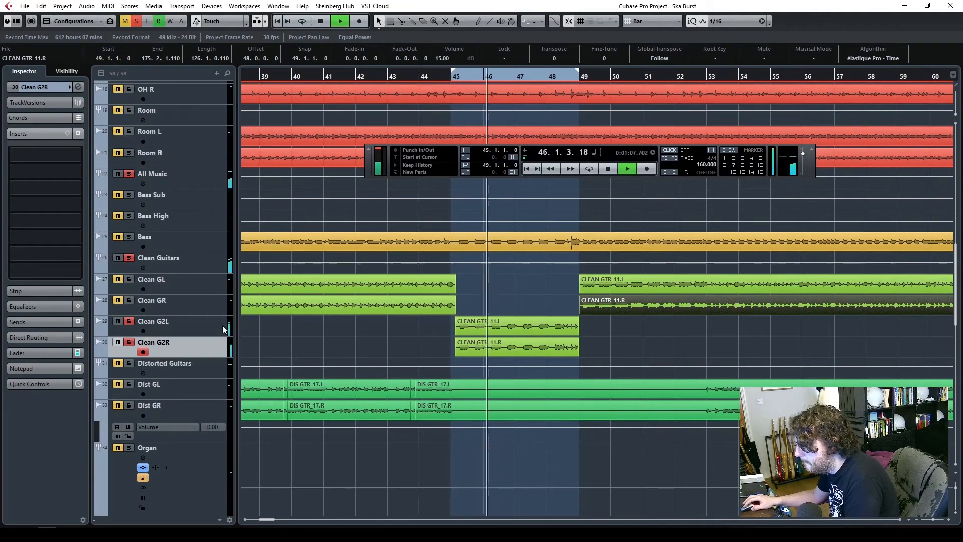
pyautogui.click(201, 326)
pyautogui.moveTo(404, 347); pyautogui.dragTo(463, 330)
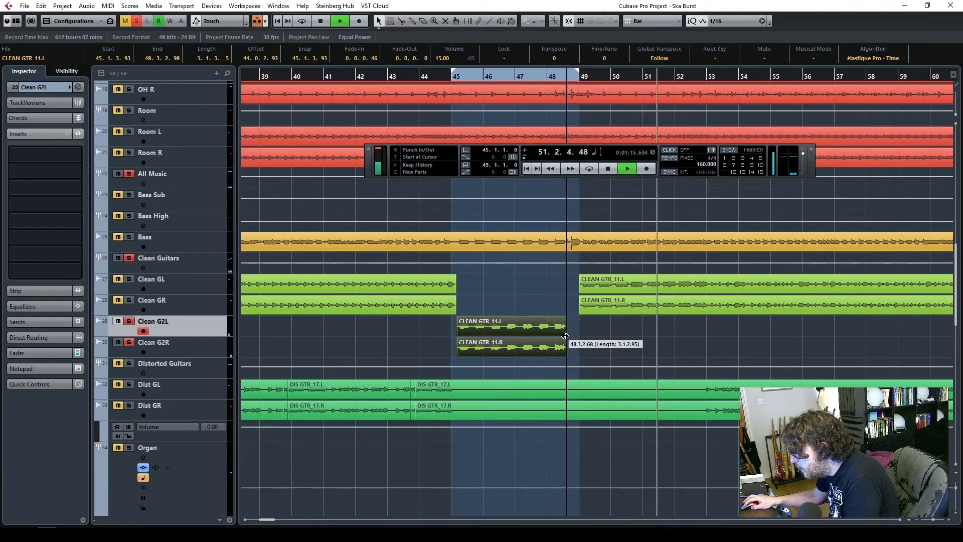
pyautogui.moveTo(578, 332); pyautogui.dragTo(566, 332)
pyautogui.click(440, 78)
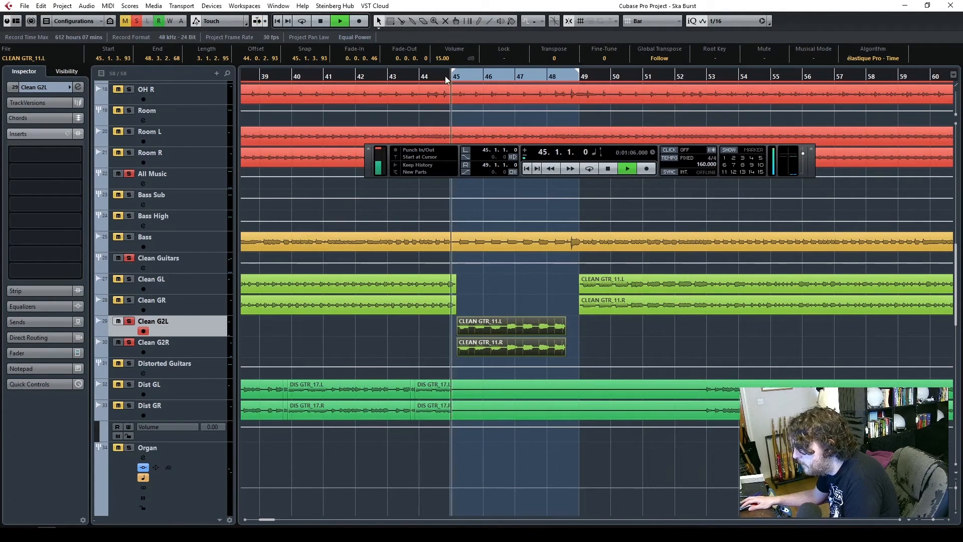
pyautogui.click(300, 22)
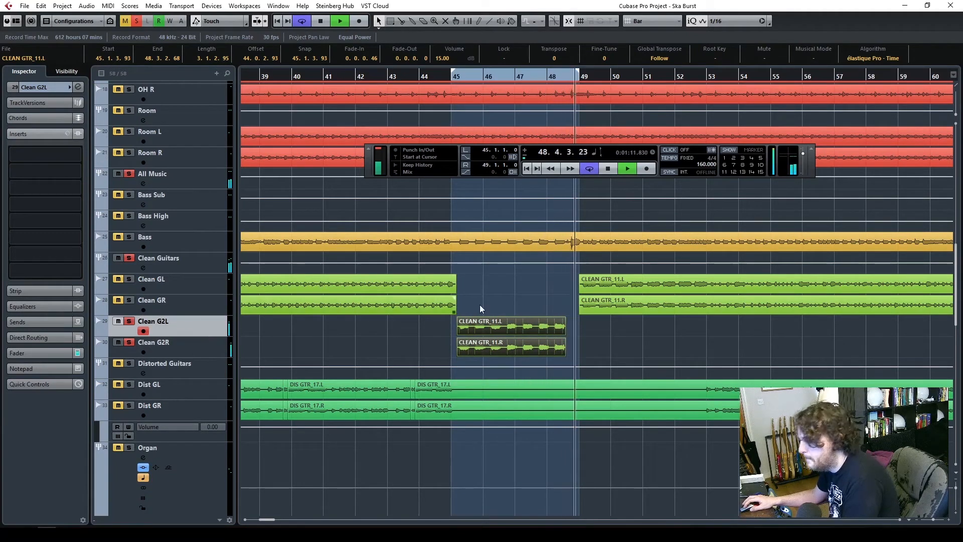
# - Link the Clean G2L and Clean G2R mixer channels as Link 4 with the default link settings
pyautogui.press('F3')
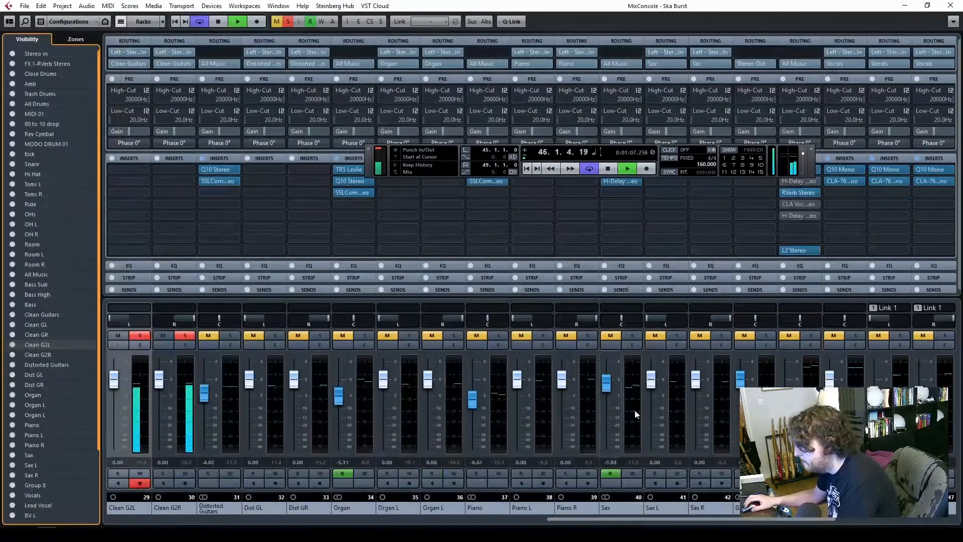
pyautogui.moveTo(623, 519); pyautogui.dragTo(502, 520)
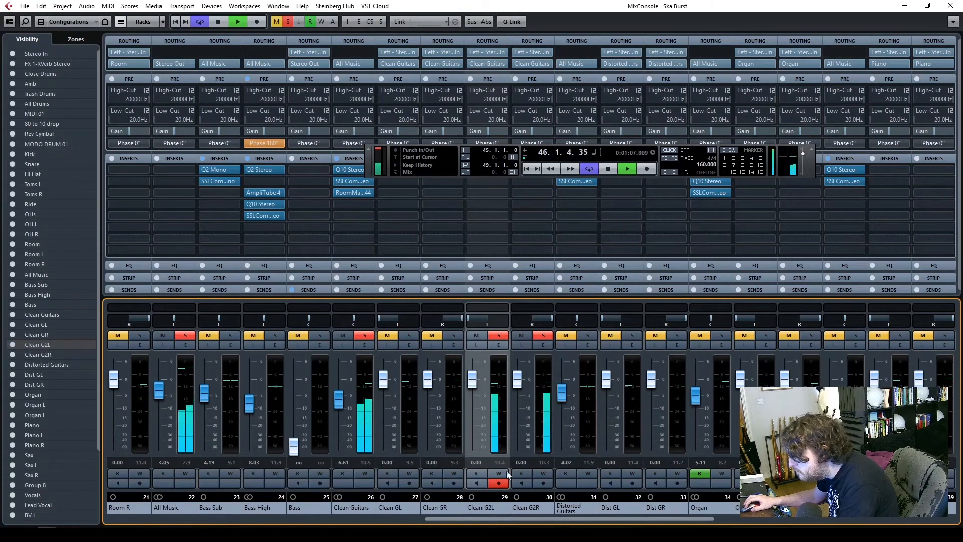
pyautogui.click(531, 511)
pyautogui.rightClick(531, 510)
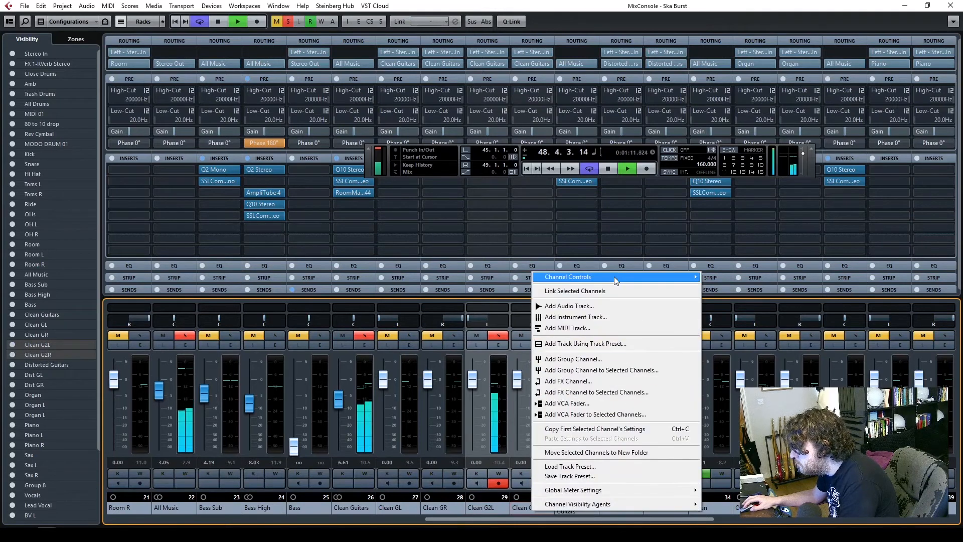
pyautogui.click(575, 291)
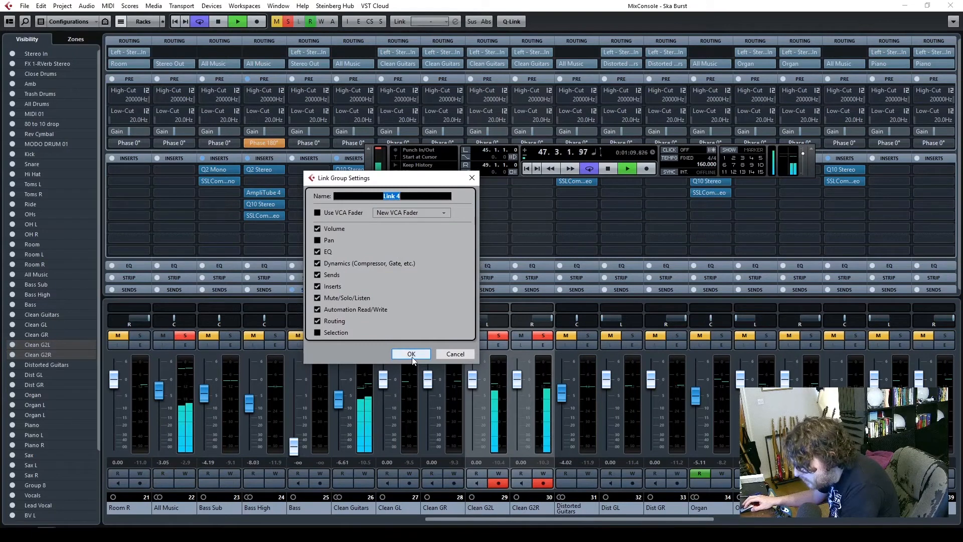
pyautogui.click(412, 354)
pyautogui.click(951, 9)
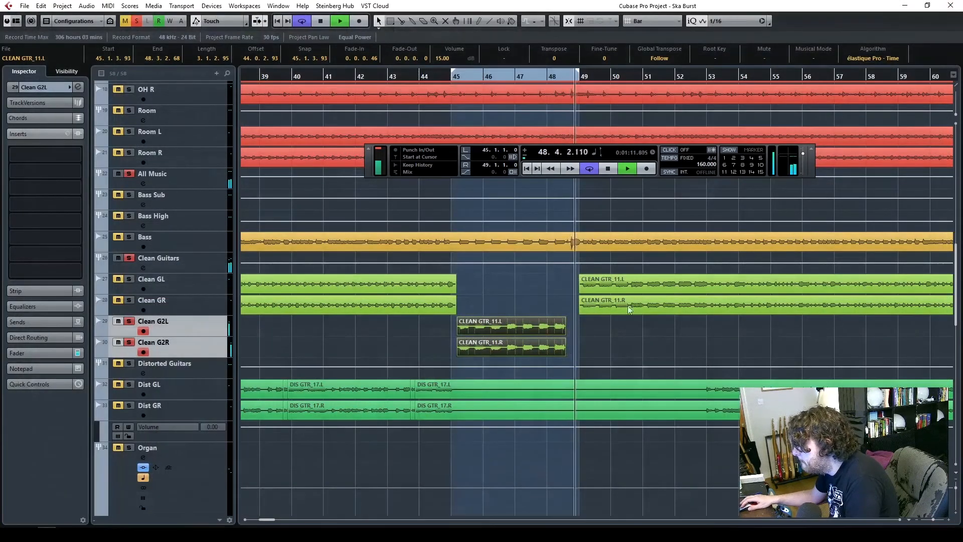
# - Shorten both Clean G2 clips to end at 48.2.4.97 and insert the Gate effect on the linked tracks
pyautogui.moveTo(578, 351); pyautogui.dragTo(560, 320)
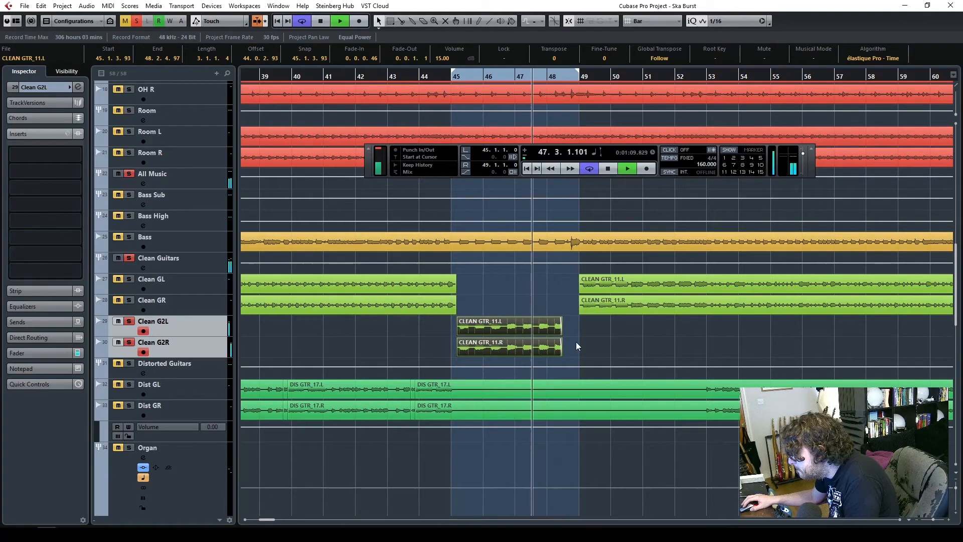
pyautogui.click(576, 342)
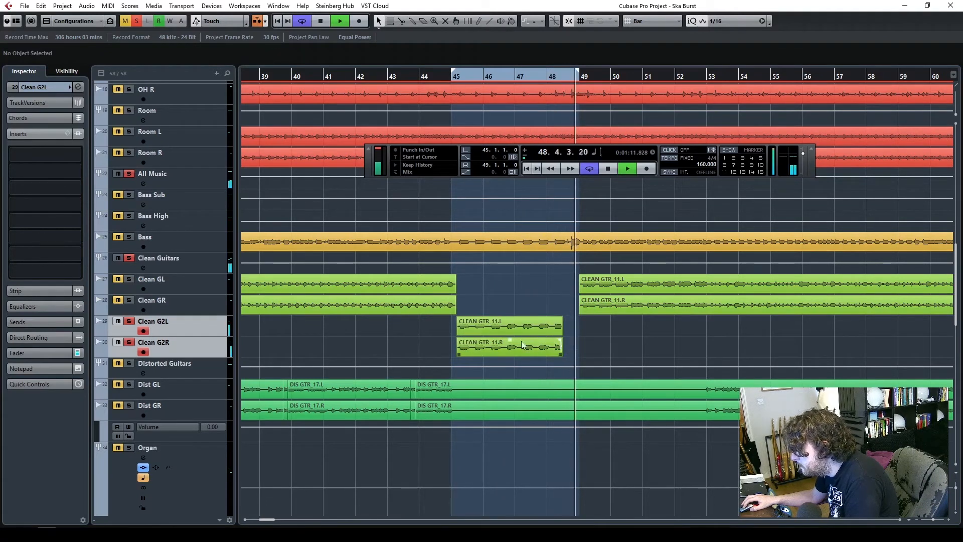
pyautogui.click(71, 156)
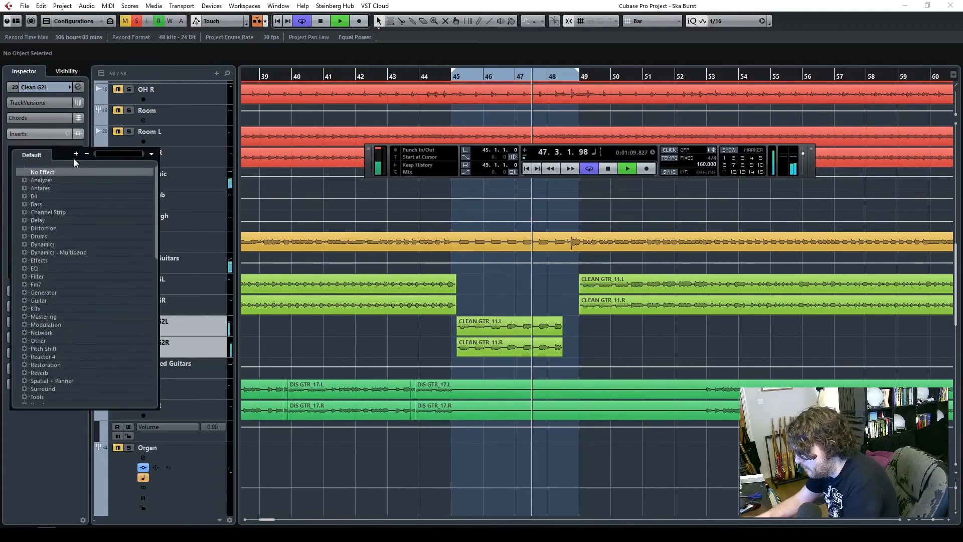
pyautogui.write('gate')
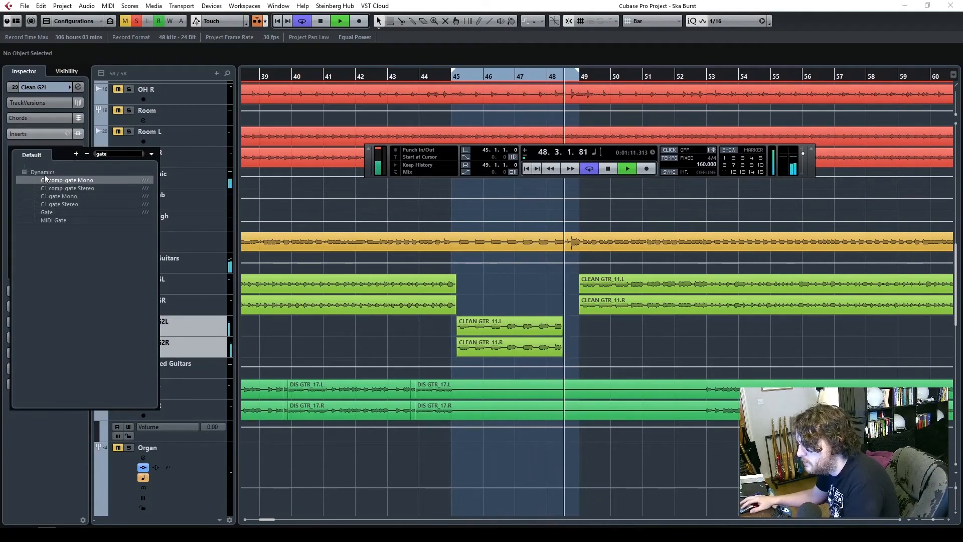
pyautogui.click(47, 212)
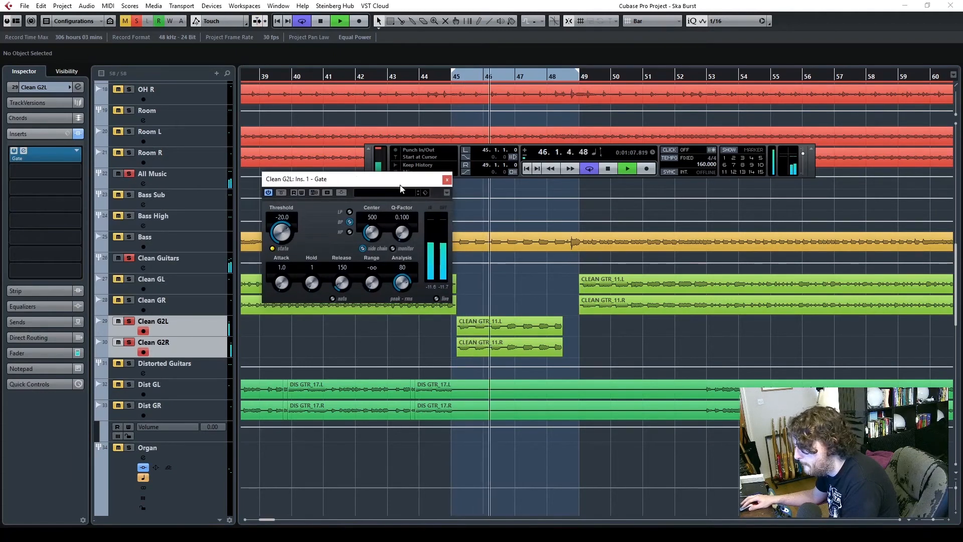
# - Set the gate's attack to 0.1 and its release to 135, and listen to the looped guitars
pyautogui.moveTo(281, 284); pyautogui.dragTo(287, 308)
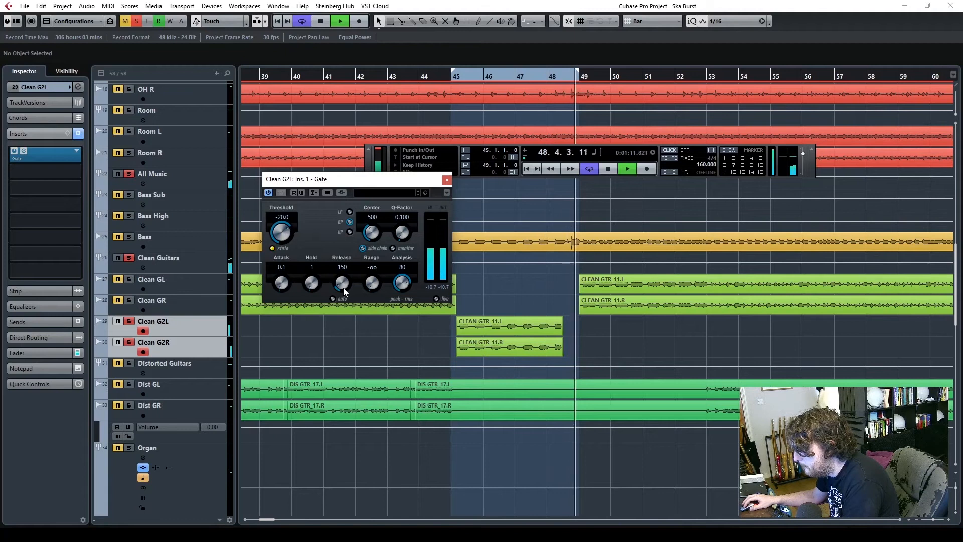
pyautogui.moveTo(342, 284); pyautogui.dragTo(342, 289)
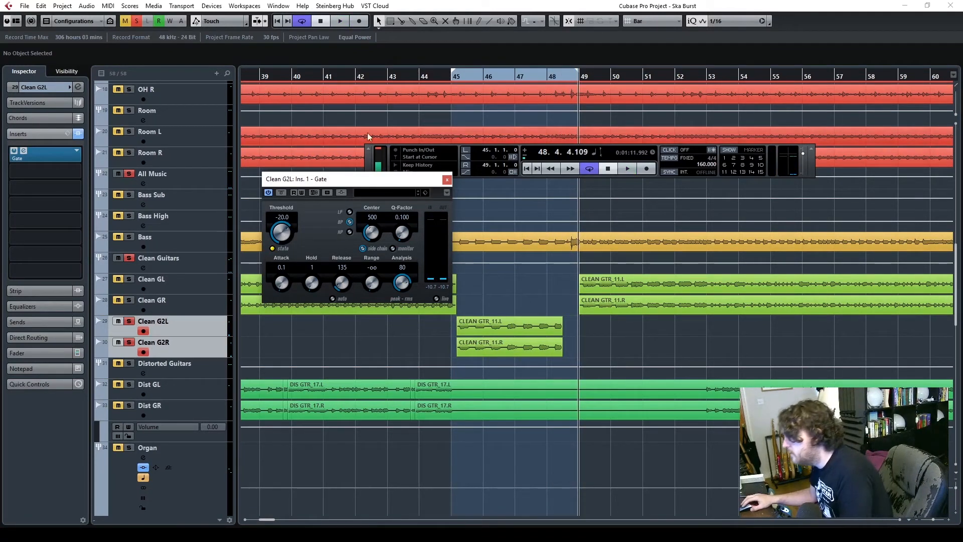
pyautogui.click(428, 75)
pyautogui.press('space')
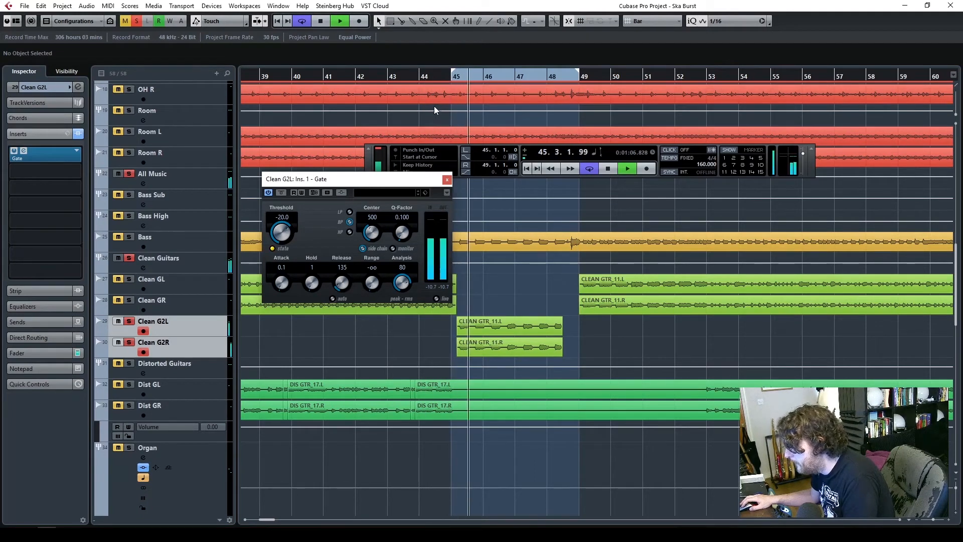
pyautogui.press('space')
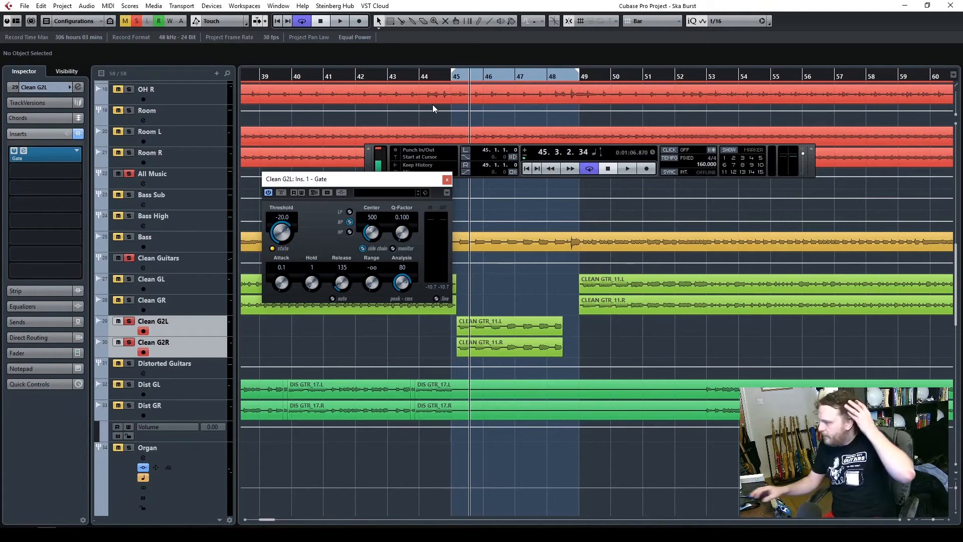
# - Lower the gate's release to 96 while playing the guitars from just before bar 43
pyautogui.click(388, 79)
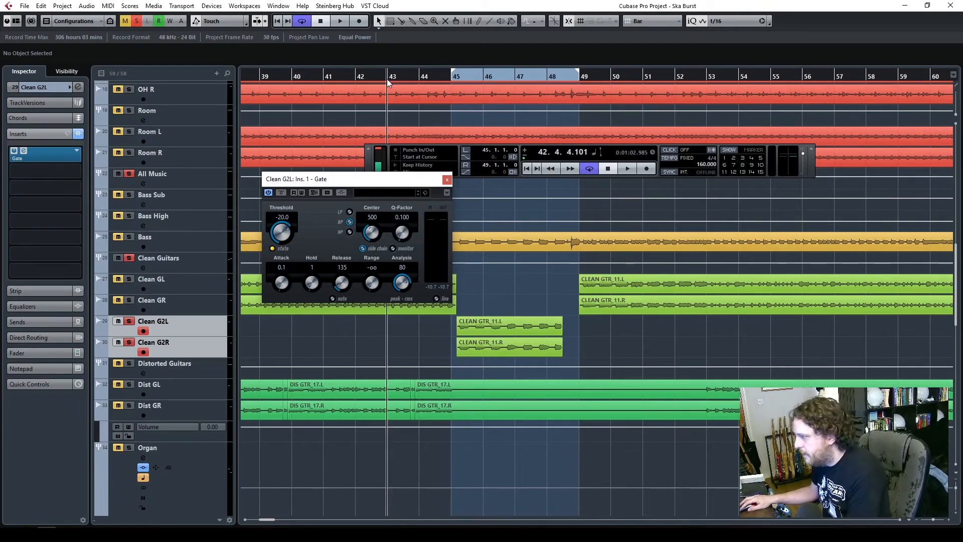
pyautogui.press('space')
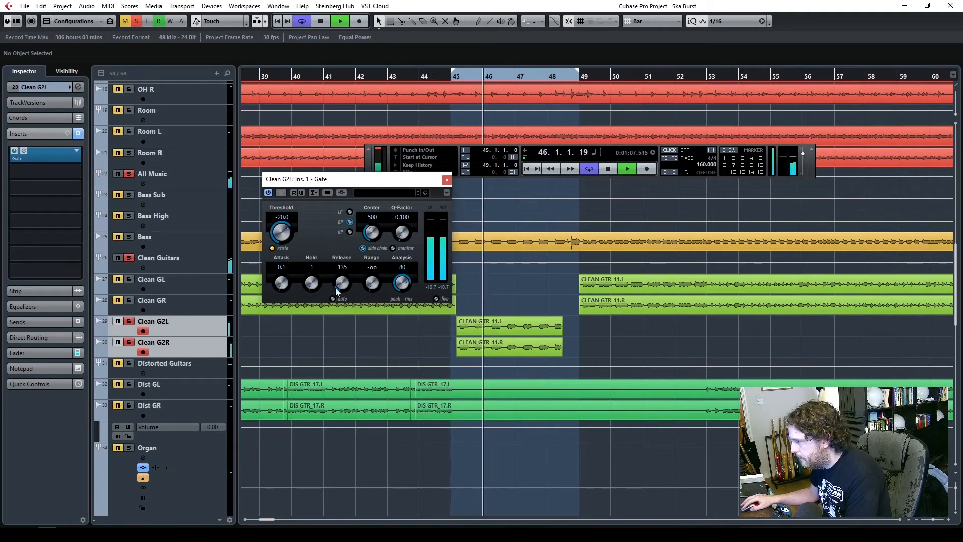
pyautogui.scroll(-5, 342, 285)
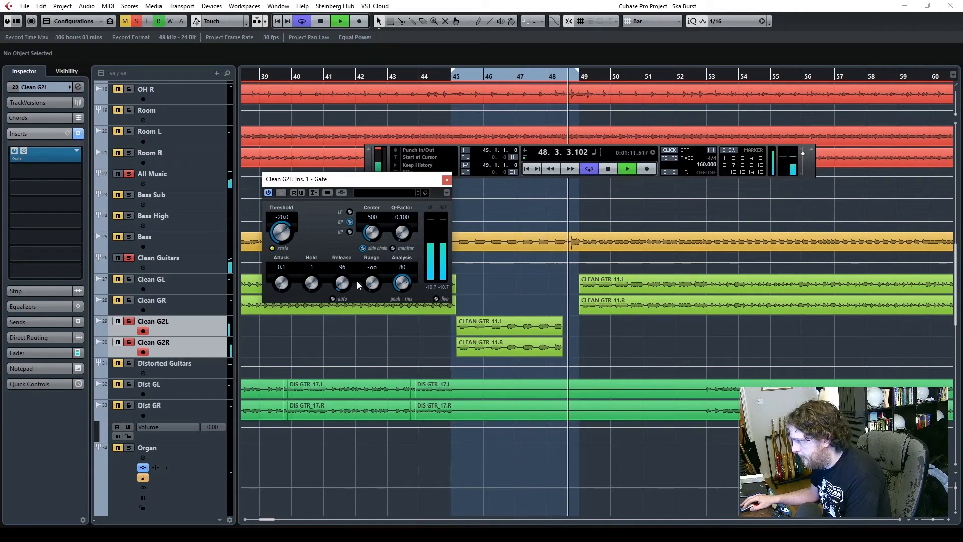
pyautogui.press('space')
# - Compare the Clean G2 guitars with the gate bypassed and active, playing from bar 44
pyautogui.click(437, 74)
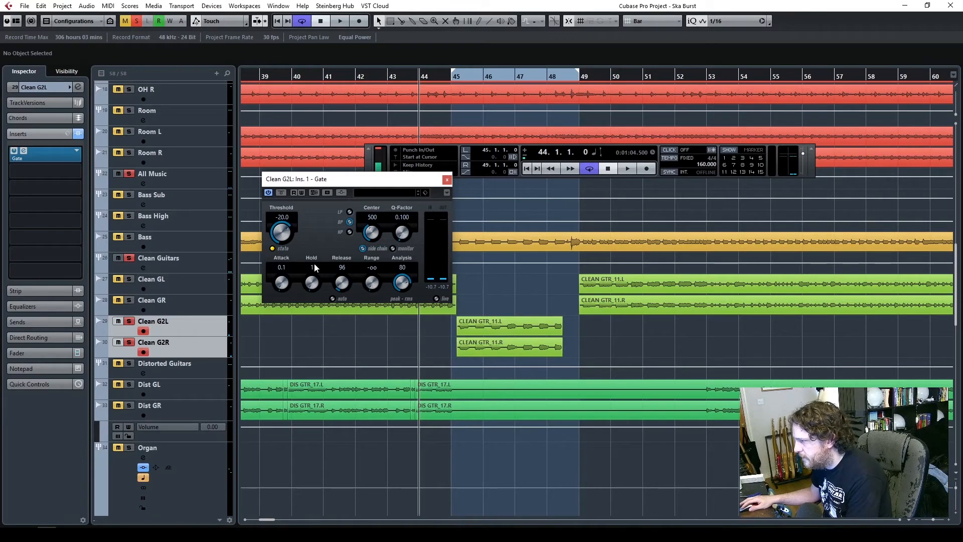
pyautogui.press('space')
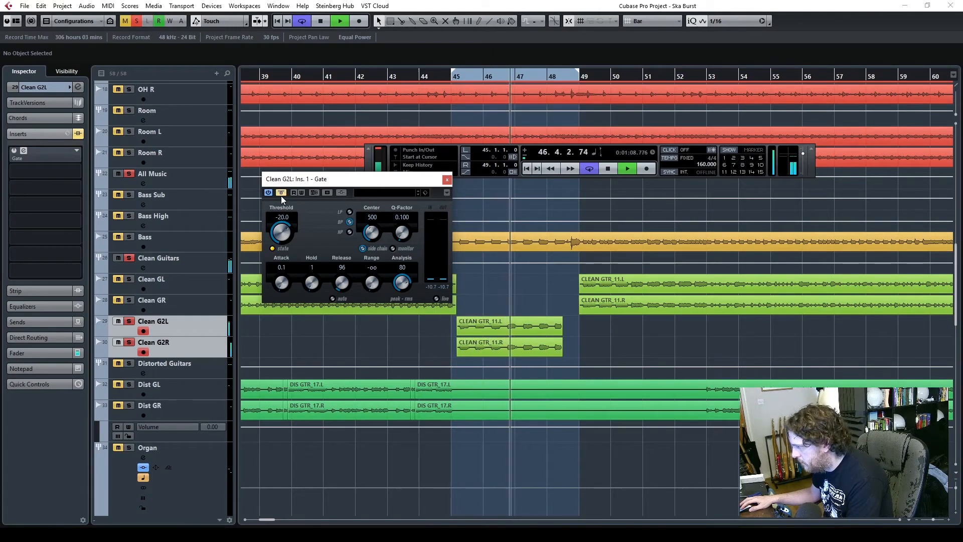
pyautogui.press('space')
pyautogui.click(412, 81)
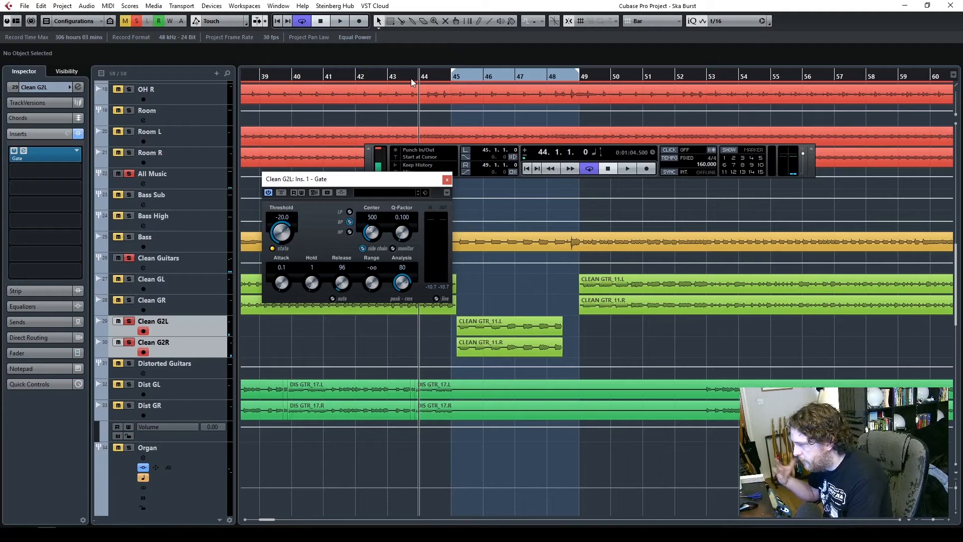
pyautogui.press('space')
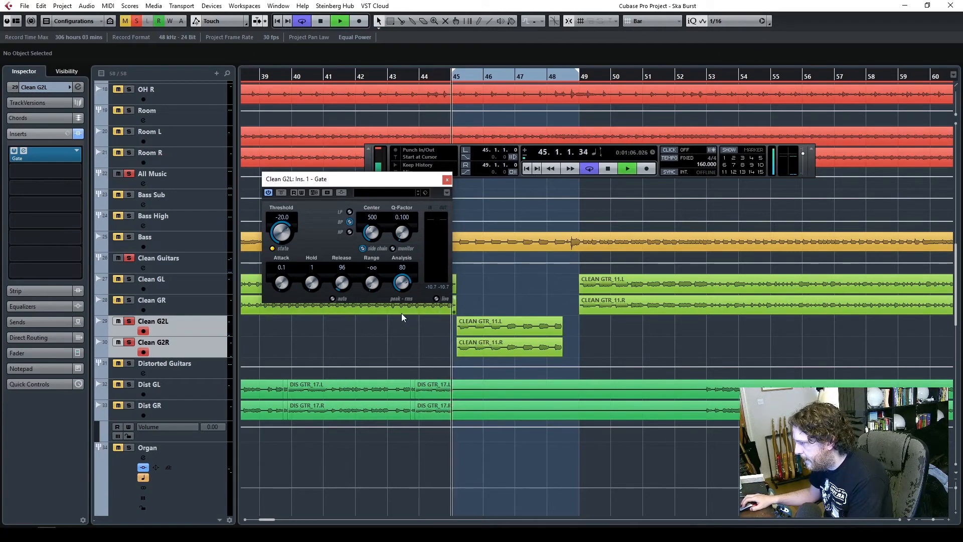
# - Insert a Q10 Mono equalizer after the gate on the linked Clean G2 tracks
pyautogui.click(56, 170)
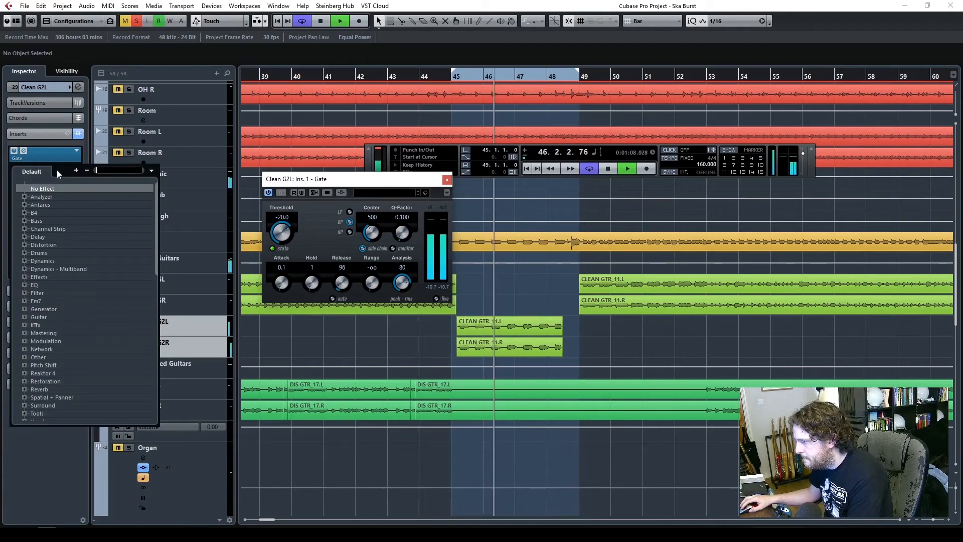
pyautogui.write('q10')
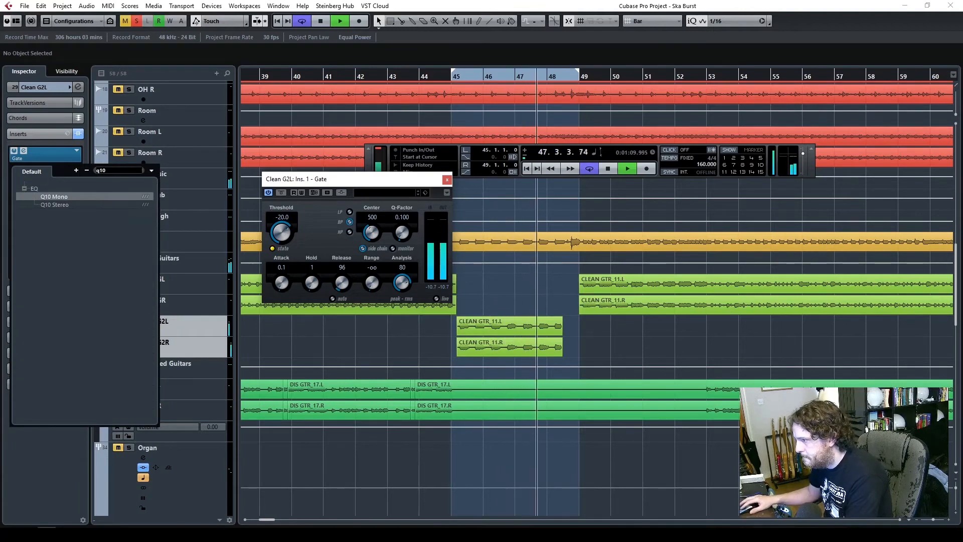
pyautogui.click(53, 197)
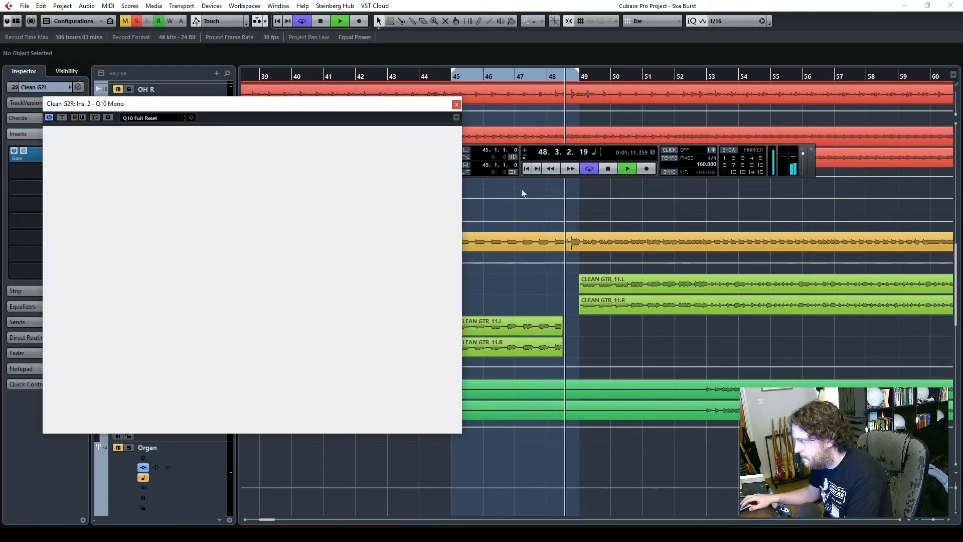
pyautogui.moveTo(259, 113); pyautogui.dragTo(519, 111)
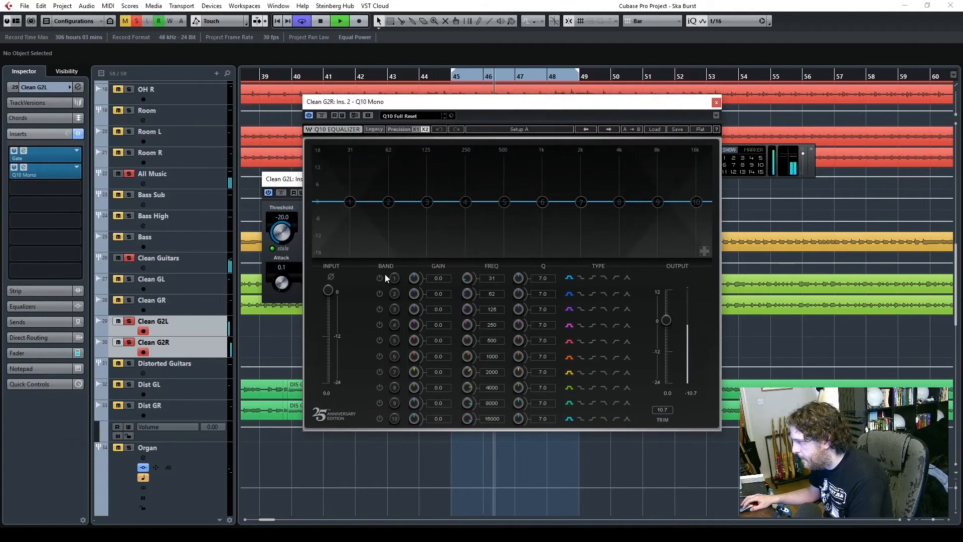
# - Make Q10 band 1 a high-pass filter at 277 Hz and cut band 4 by 7.8 dB at 707 Hz
pyautogui.click(617, 277)
pyautogui.moveTo(467, 277); pyautogui.dragTo(467, 250)
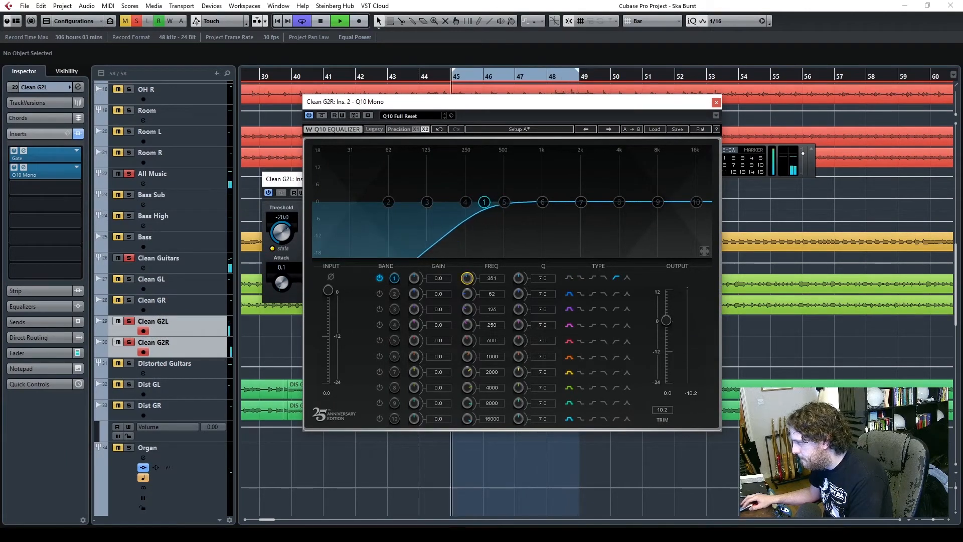
pyautogui.scroll(-8, 440, 326)
pyautogui.moveTo(492, 324); pyautogui.dragTo(492, 306)
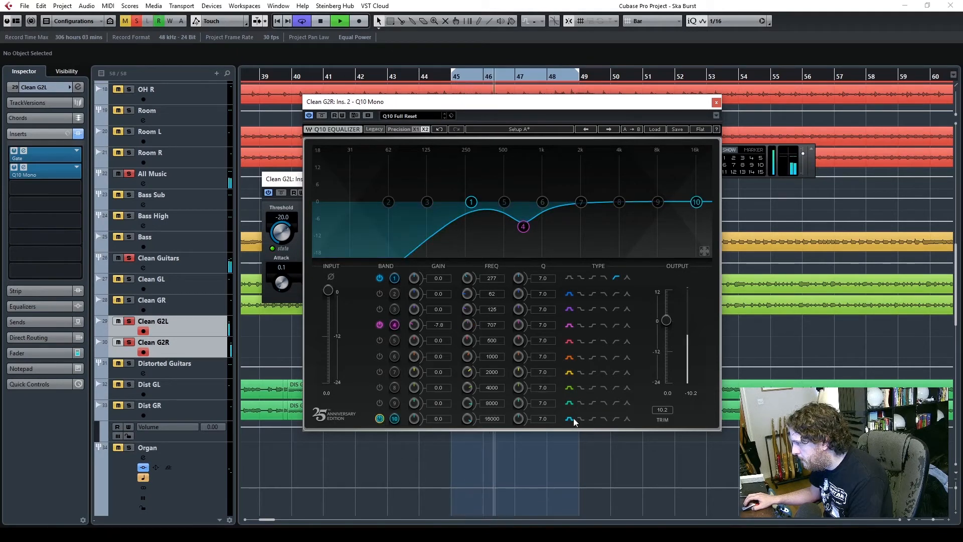
# - Make Q10 band 10 a low-pass filter at about 5300 Hz, close the equalizer and deactivate all solos
pyautogui.click(604, 419)
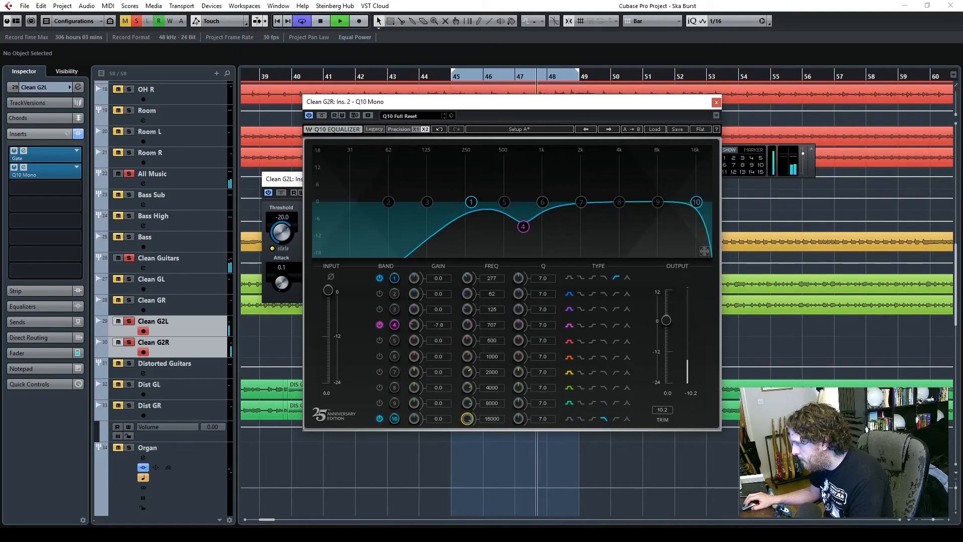
pyautogui.moveTo(492, 419); pyautogui.dragTo(492, 431)
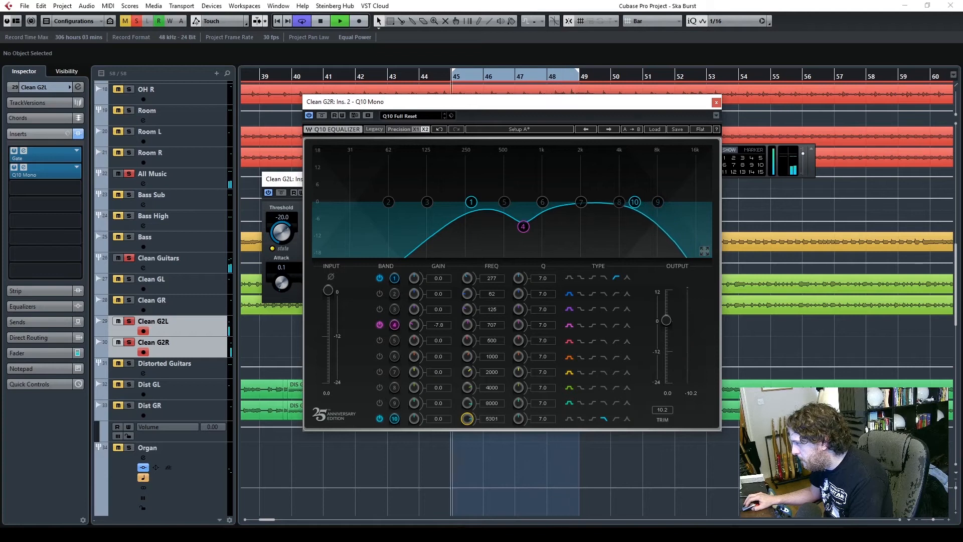
pyautogui.click(716, 103)
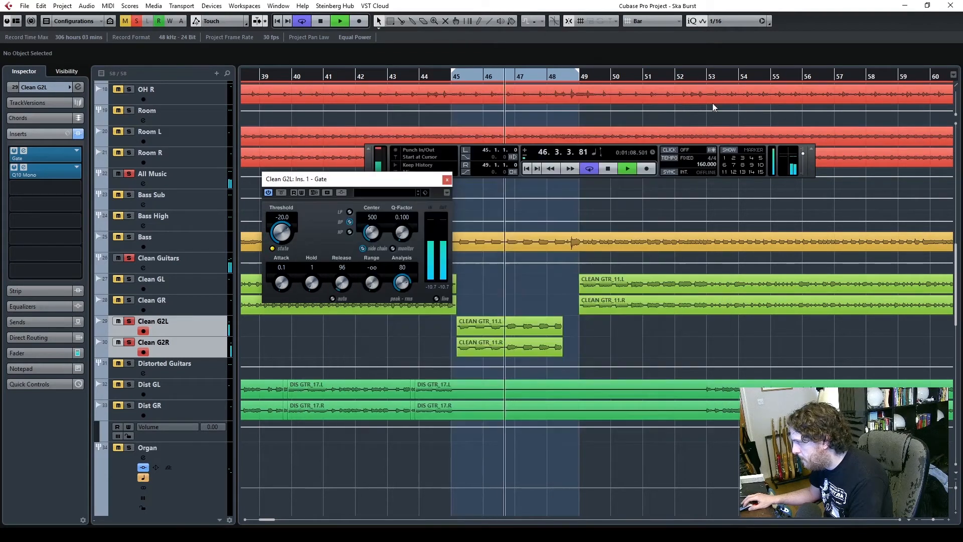
pyautogui.click(134, 24)
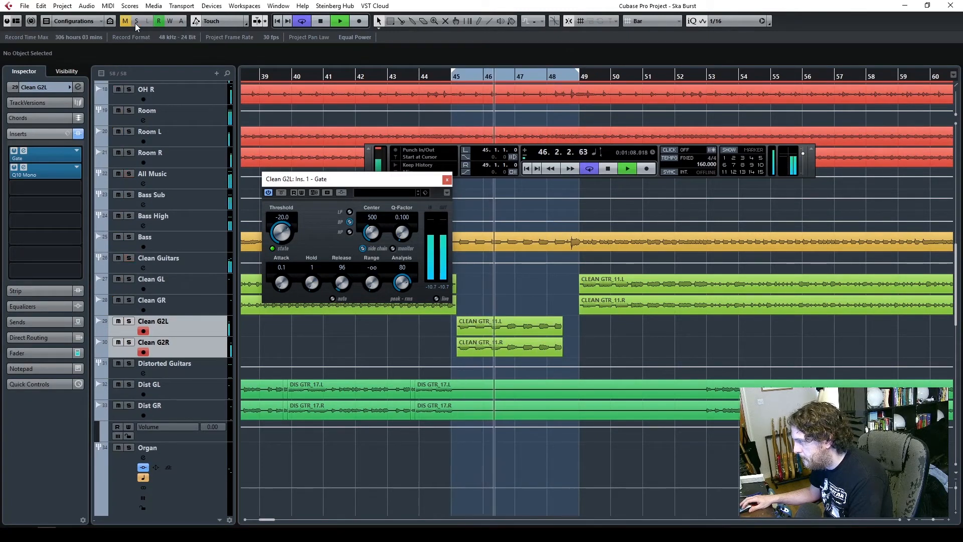
# - Close the gate, turn off cycle and extend the later Clean GL and GR events back to start at 48.3.1.68
pyautogui.click(446, 180)
pyautogui.click(292, 80)
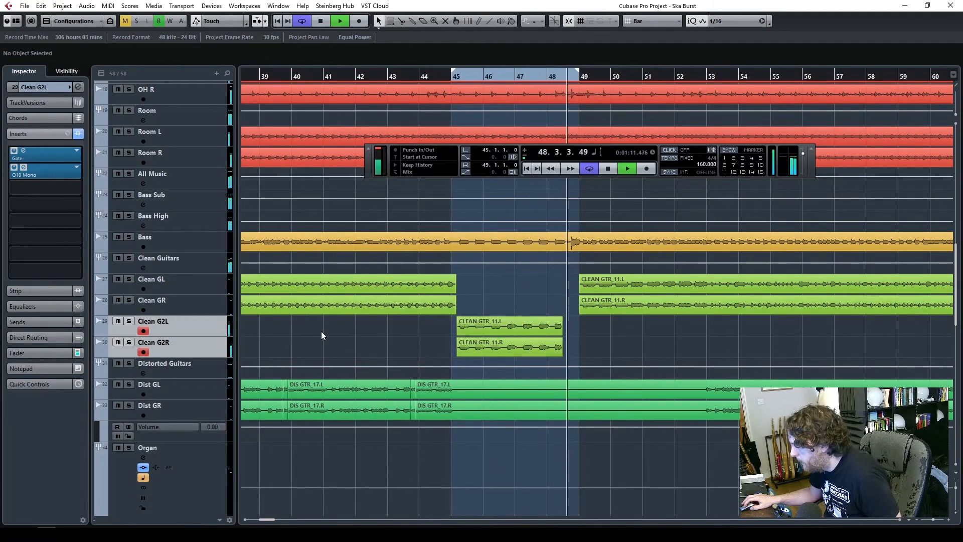
pyautogui.click(581, 296)
pyautogui.moveTo(581, 296); pyautogui.dragTo(563, 296)
pyautogui.click(589, 169)
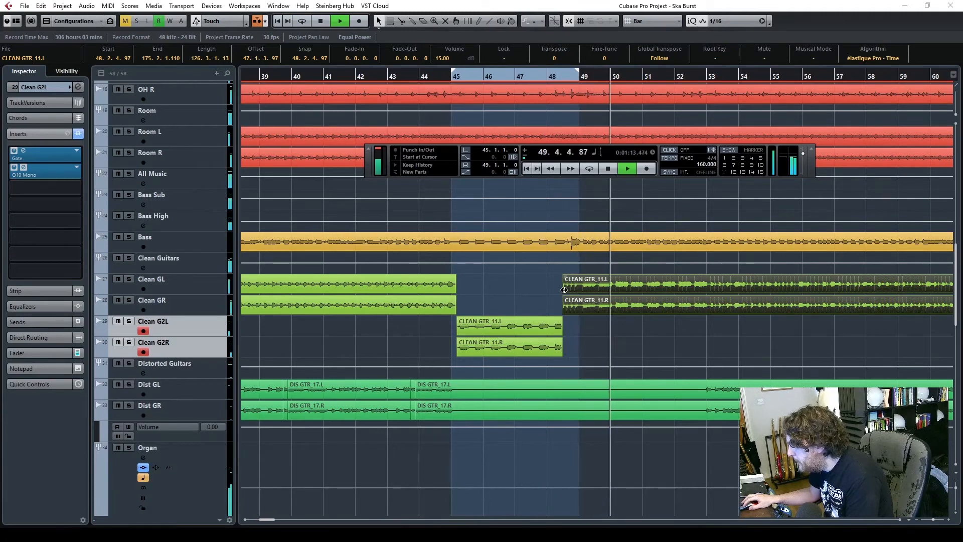
pyautogui.moveTo(564, 289); pyautogui.dragTo(567, 276)
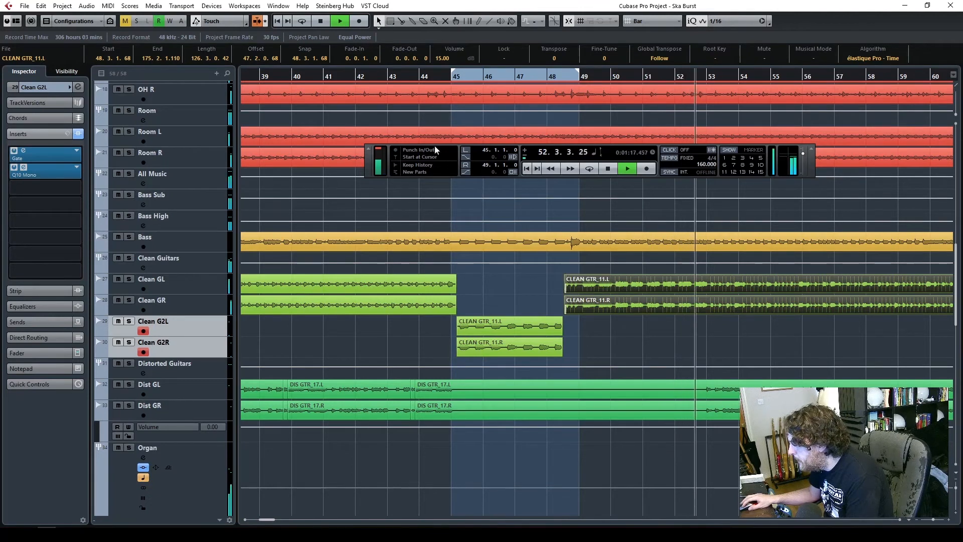
# - Replay the mix from around bar 40 through the Clean G2 section and back into the main clean guitars
pyautogui.press('space')
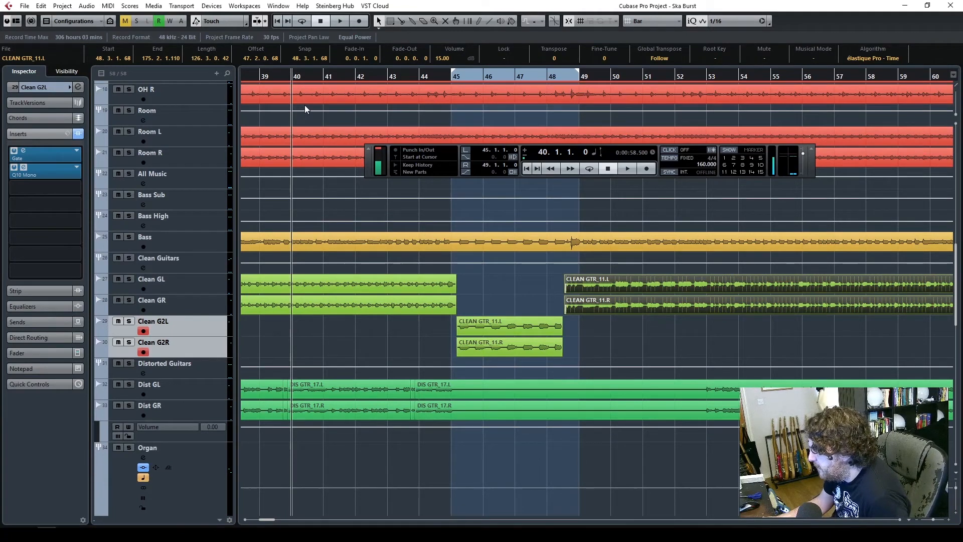
pyautogui.press('space')
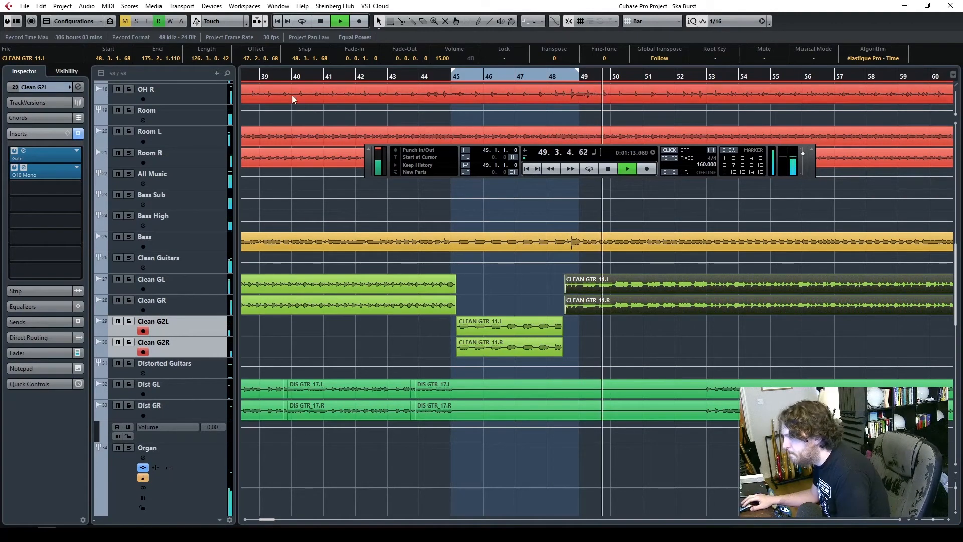
pyautogui.click(261, 81)
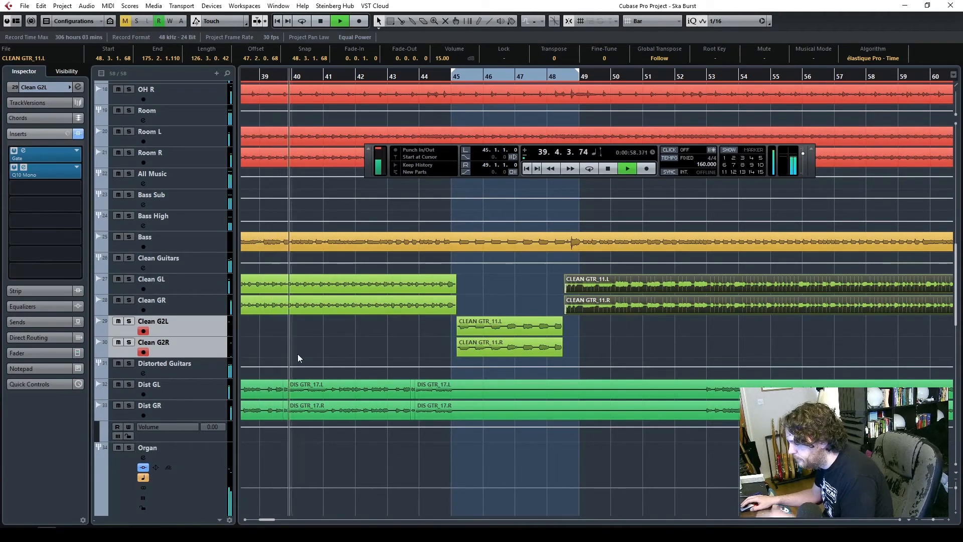
# - Solo the Vocals group and play it from about bar 42
pyautogui.scroll(-10, 351, 401)
pyautogui.scroll(-5, 358, 417)
pyautogui.scroll(2, 358, 417)
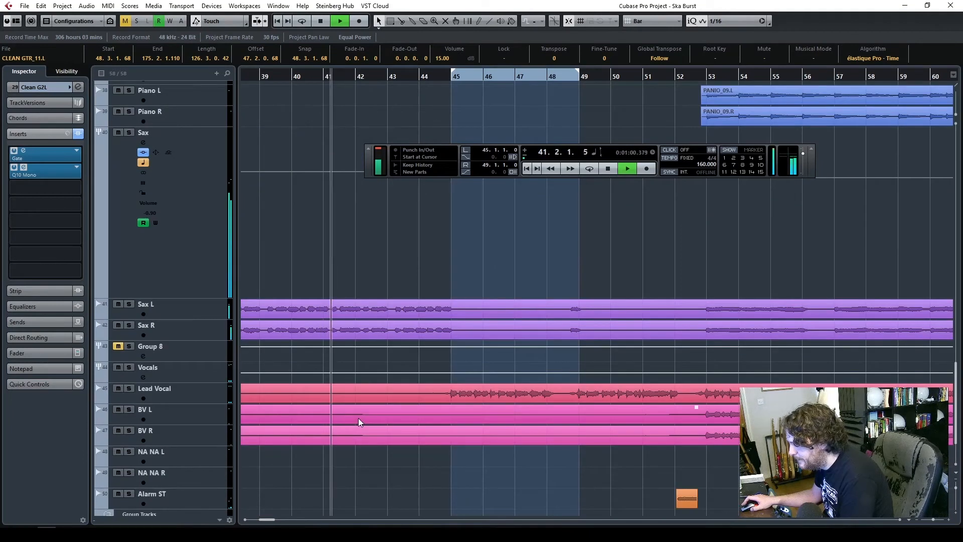
pyautogui.click(190, 372)
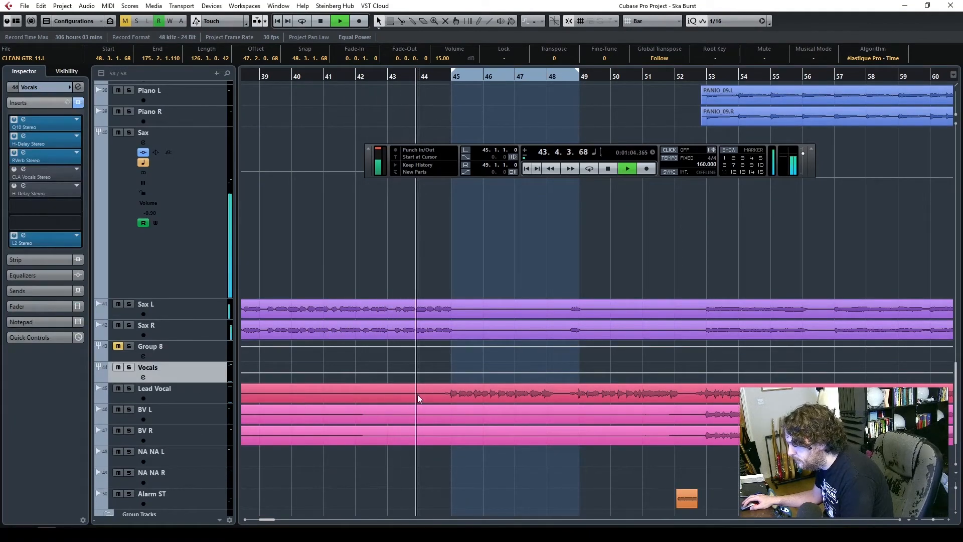
pyautogui.click(129, 367)
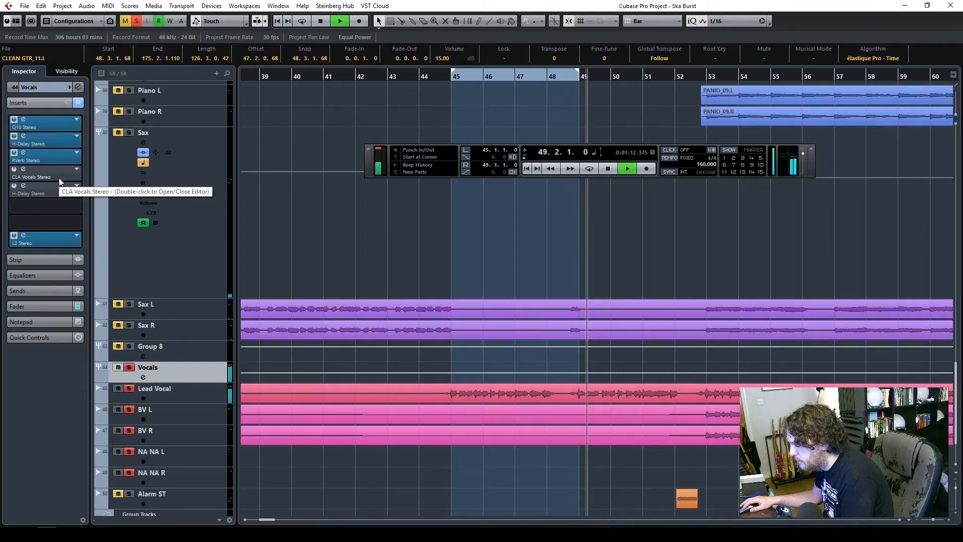
pyautogui.click(378, 78)
pyautogui.click(356, 78)
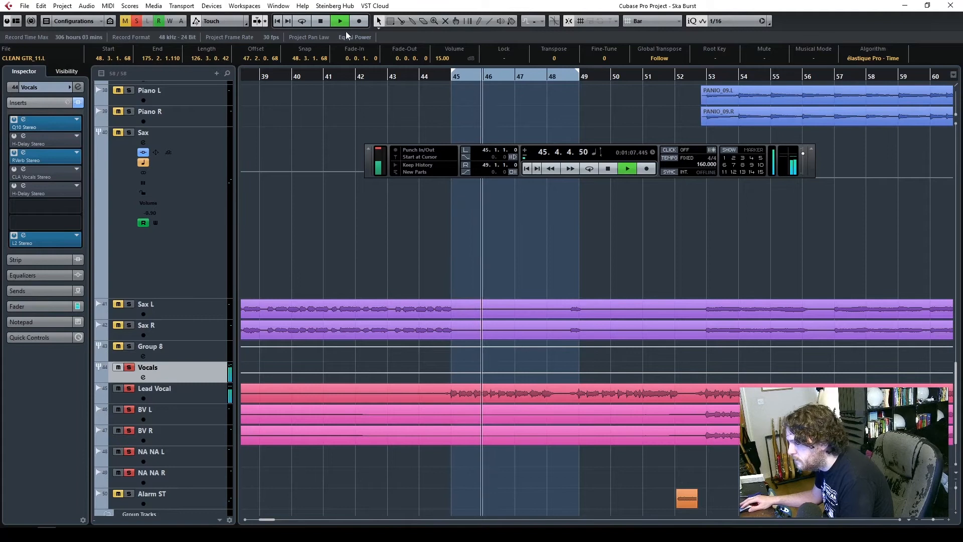
# - Split the Lead Vocal event just before bar 45 and trim the earlier part to end at 37.1.4.11 with a short fade-out
pyautogui.press('space')
pyautogui.click(400, 25)
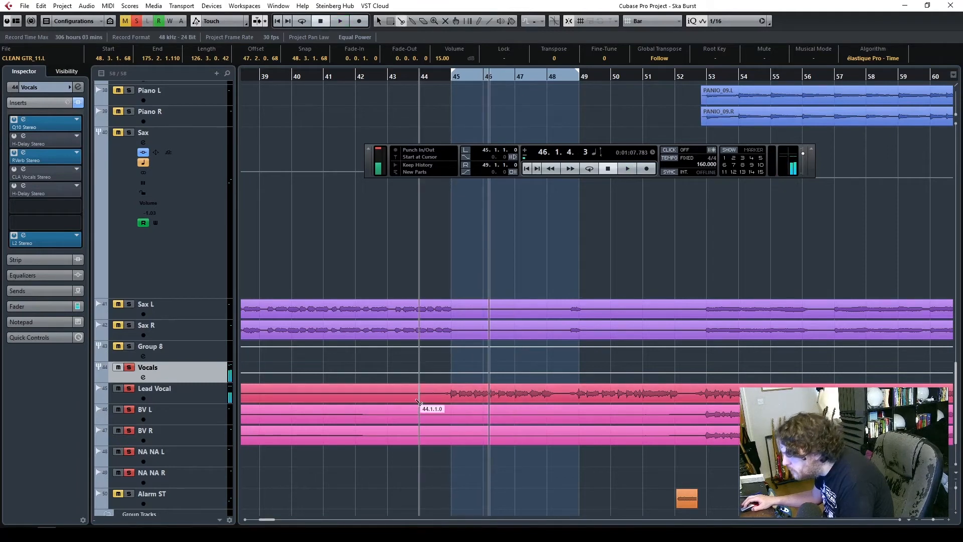
pyautogui.click(449, 400)
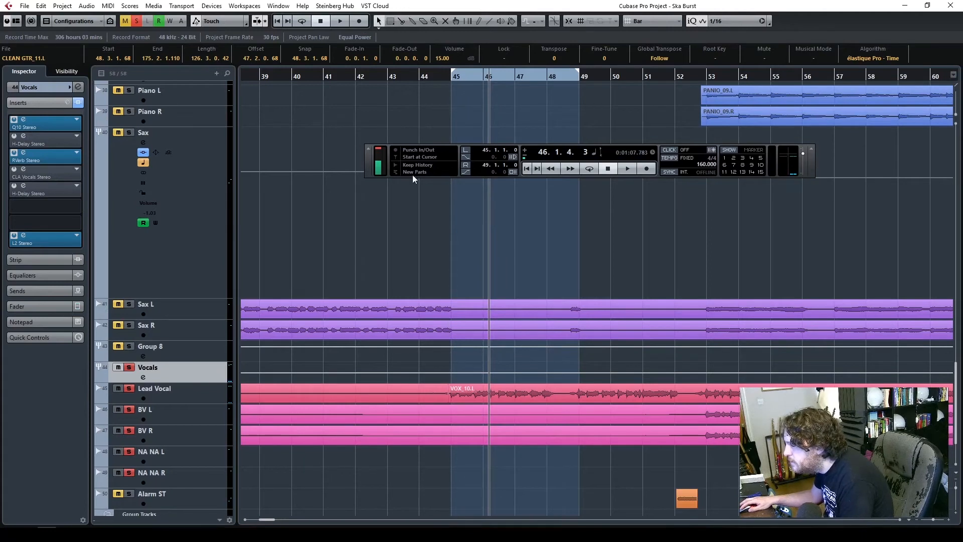
pyautogui.click(437, 396)
pyautogui.moveTo(447, 401); pyautogui.dragTo(260, 401)
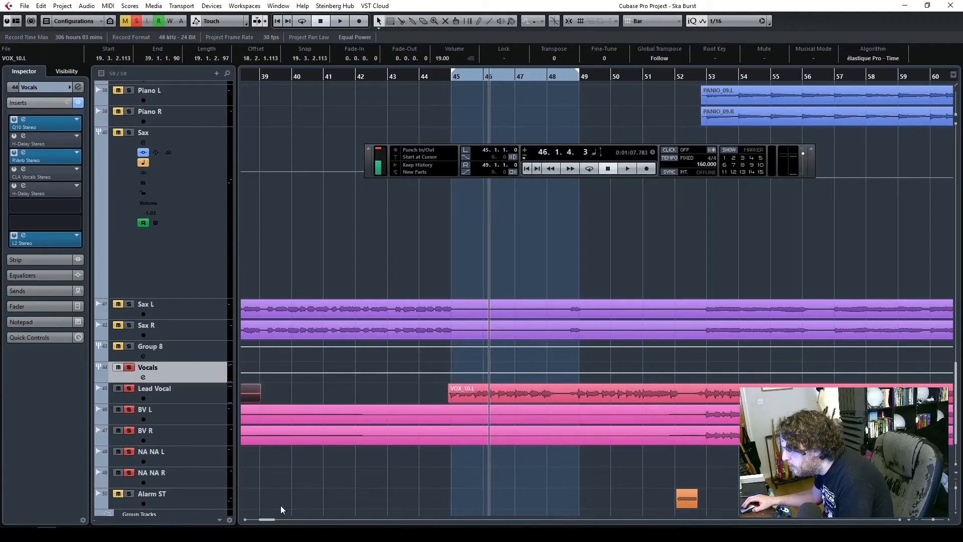
pyautogui.moveTo(264, 520); pyautogui.dragTo(261, 520)
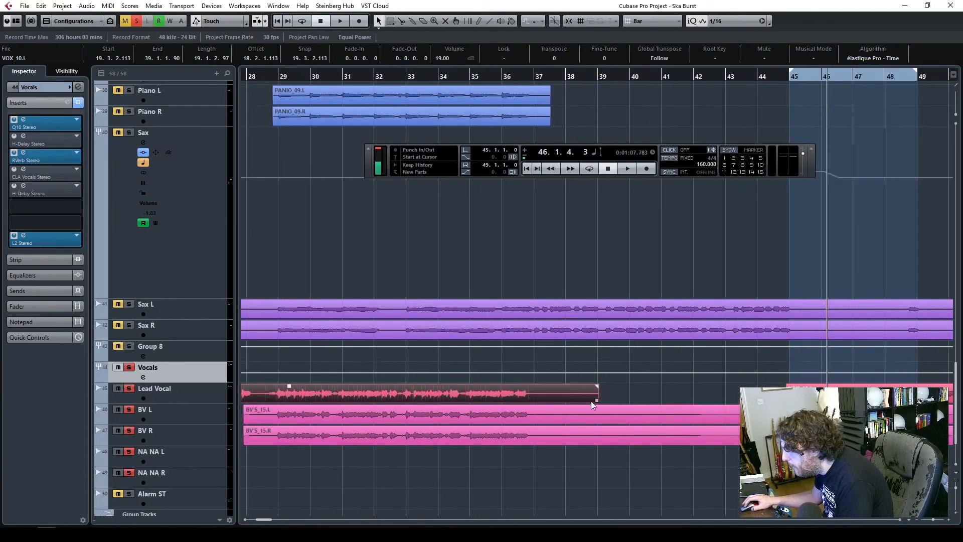
pyautogui.moveTo(591, 402); pyautogui.dragTo(538, 402)
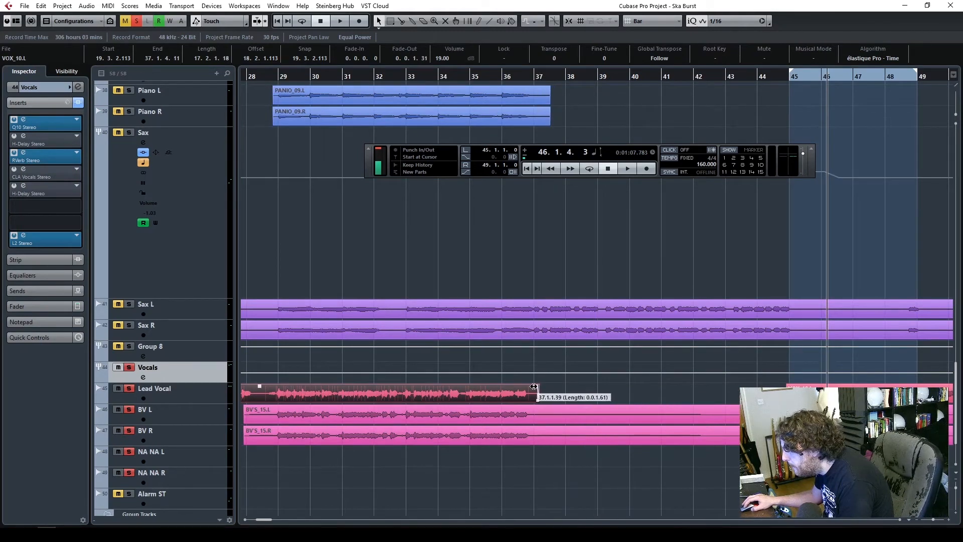
pyautogui.click(857, 388)
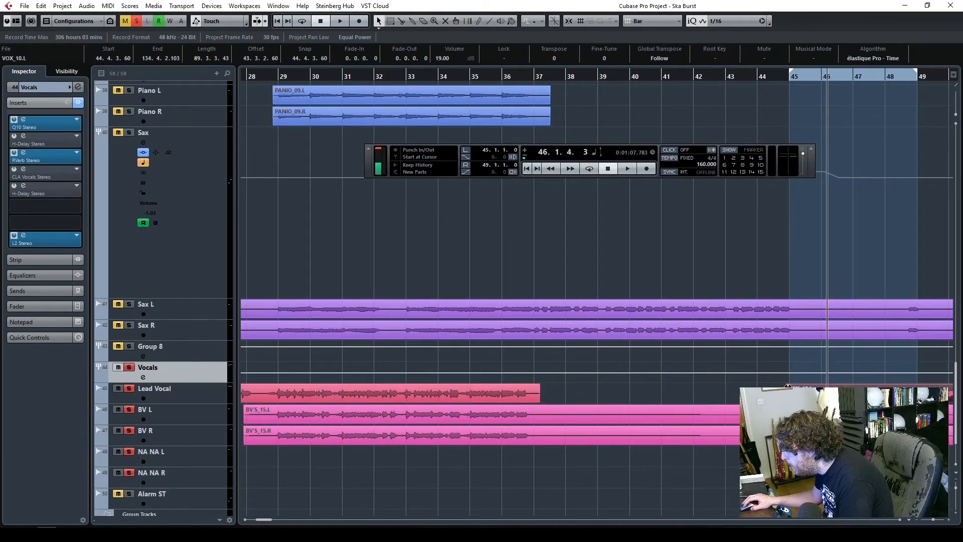
# - Play the vocal from bar 44 and insert a Q10 Mono equalizer in the fifth insert slot of the Lead Vocal track
pyautogui.click(734, 79)
pyautogui.press('space')
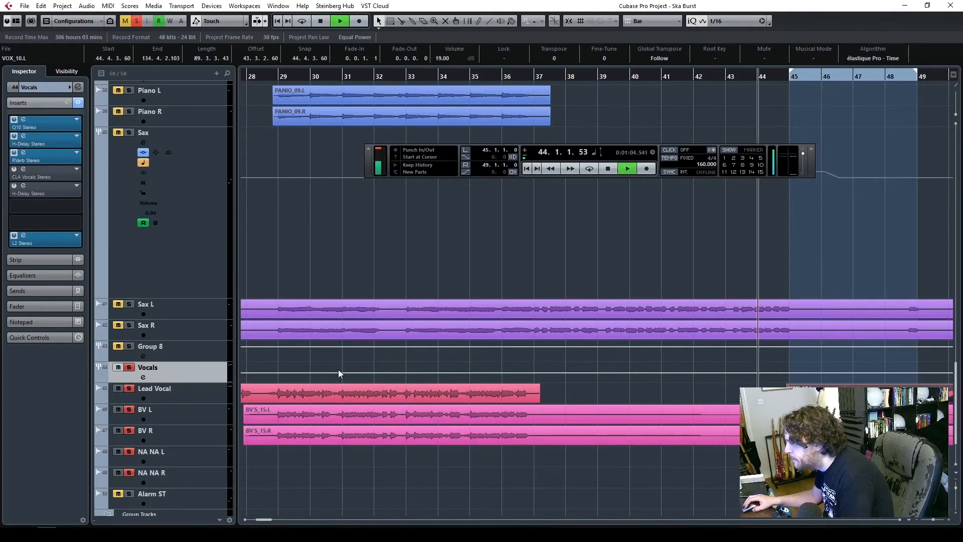
pyautogui.click(185, 392)
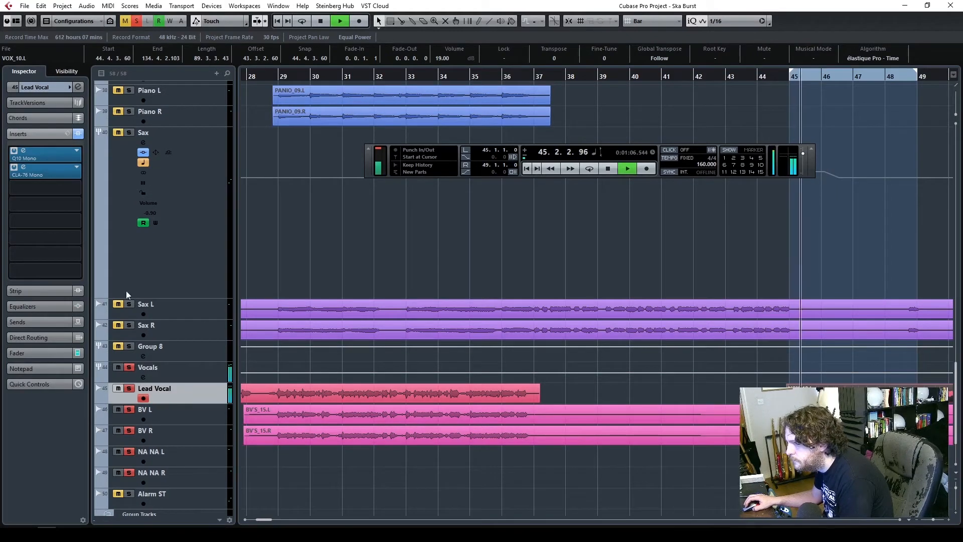
pyautogui.press('space')
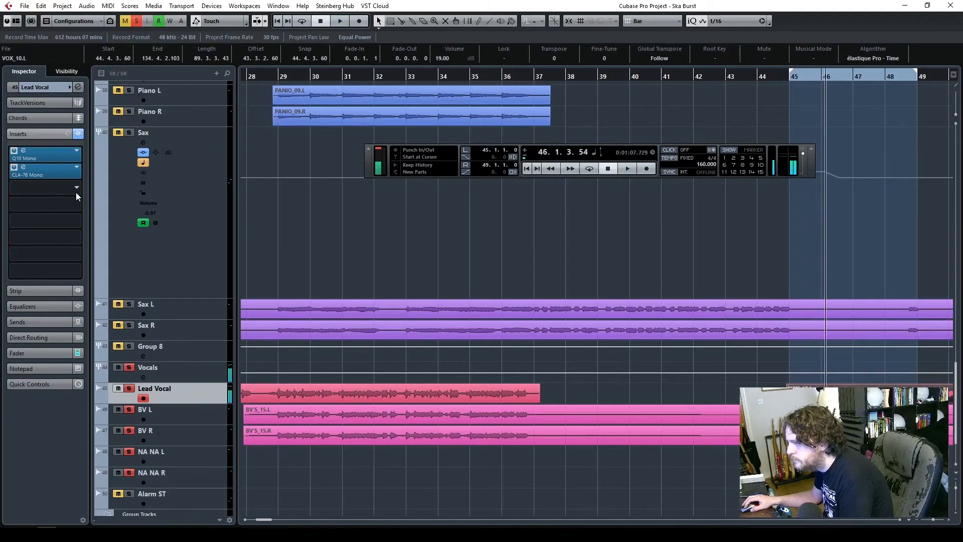
pyautogui.click(76, 222)
pyautogui.write('q10')
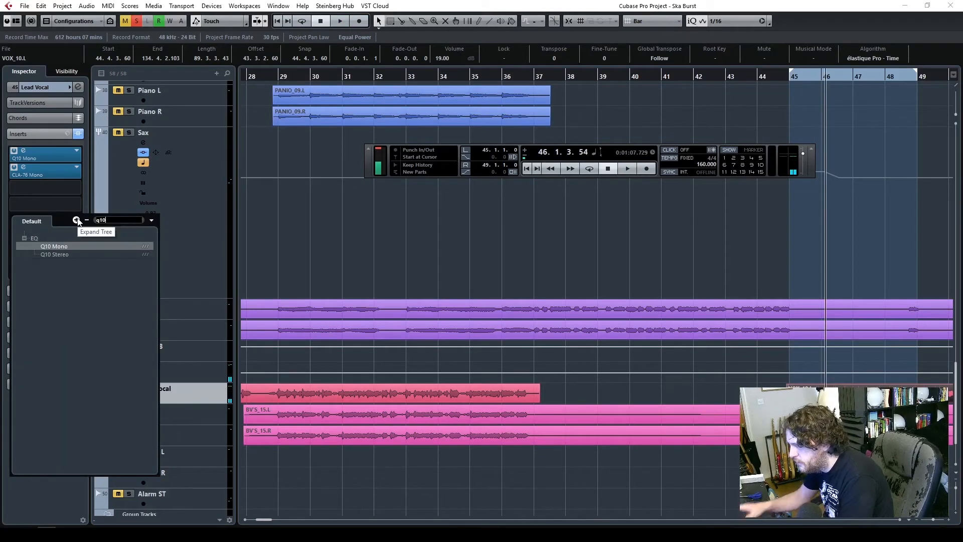
pyautogui.click(51, 247)
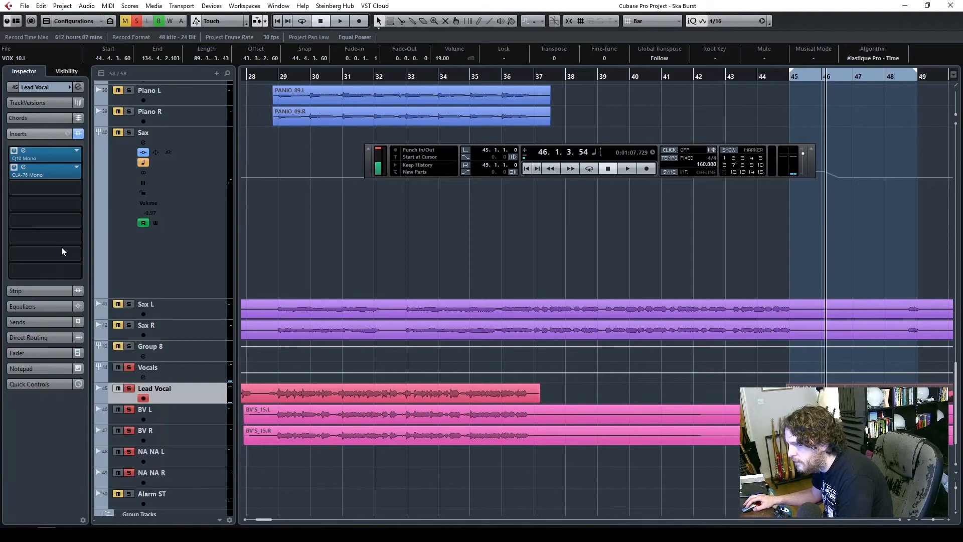
# - Make band 1 of the Lead Vocal's new Q10 a high-pass filter at 229 Hz while playing the vocal
pyautogui.moveTo(483, 112); pyautogui.dragTo(602, 102)
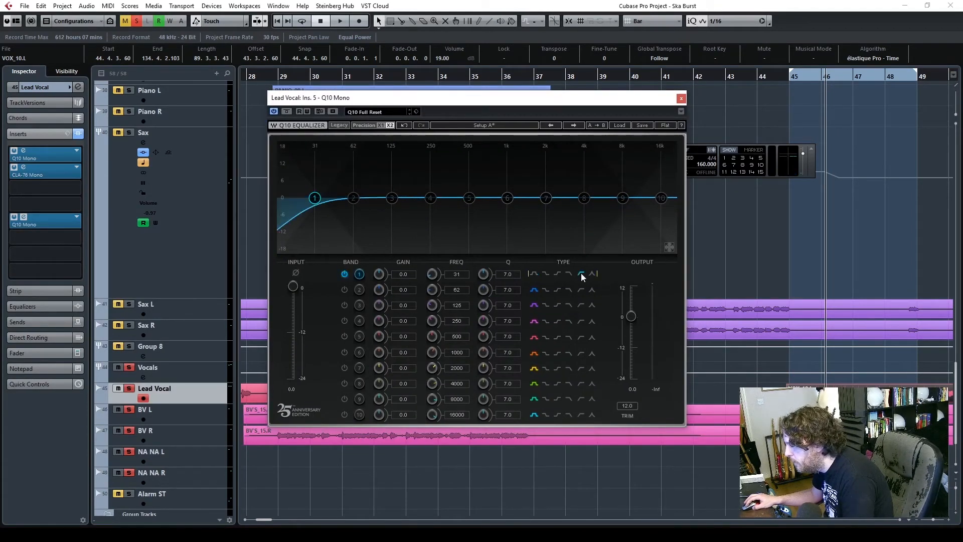
pyautogui.moveTo(432, 274); pyautogui.dragTo(432, 254)
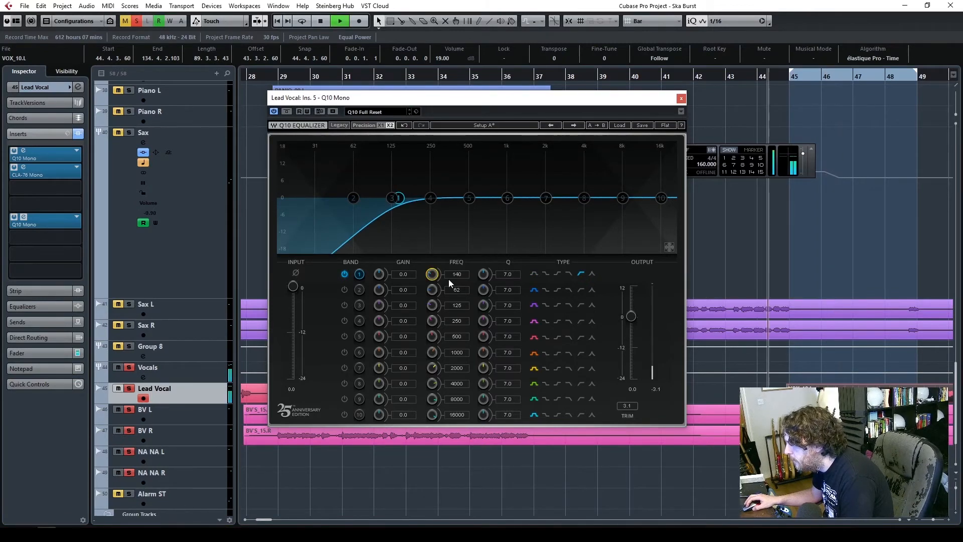
pyautogui.moveTo(456, 276)
pyautogui.mouseDown()
pyautogui.moveTo(457, 261)
pyautogui.moveTo(457, 274)
pyautogui.mouseUp()
pyautogui.moveTo(373, 97); pyautogui.dragTo(532, 101)
pyautogui.press('space')
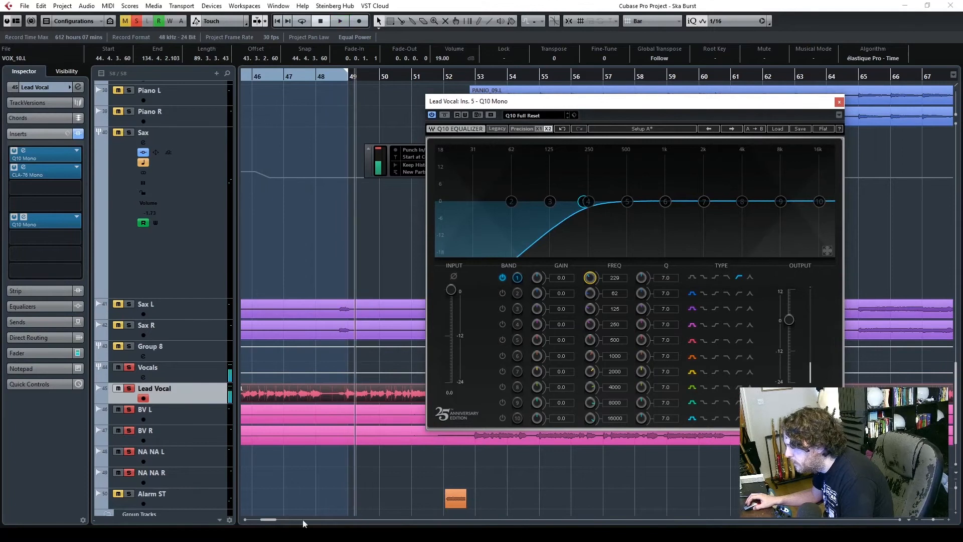
# - Compare the vocal from bar 45 with the new Q10 bypassed and active, leave it bypassed and close the equalizer
pyautogui.moveTo(267, 519); pyautogui.dragTo(265, 518)
pyautogui.moveTo(657, 103); pyautogui.dragTo(290, 121)
pyautogui.click(445, 76)
pyautogui.click(77, 134)
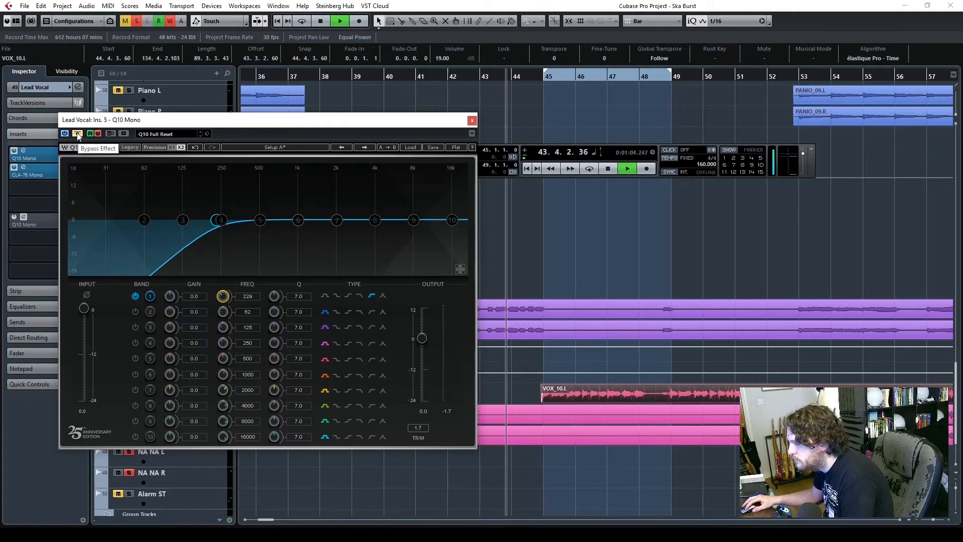
pyautogui.click(77, 134)
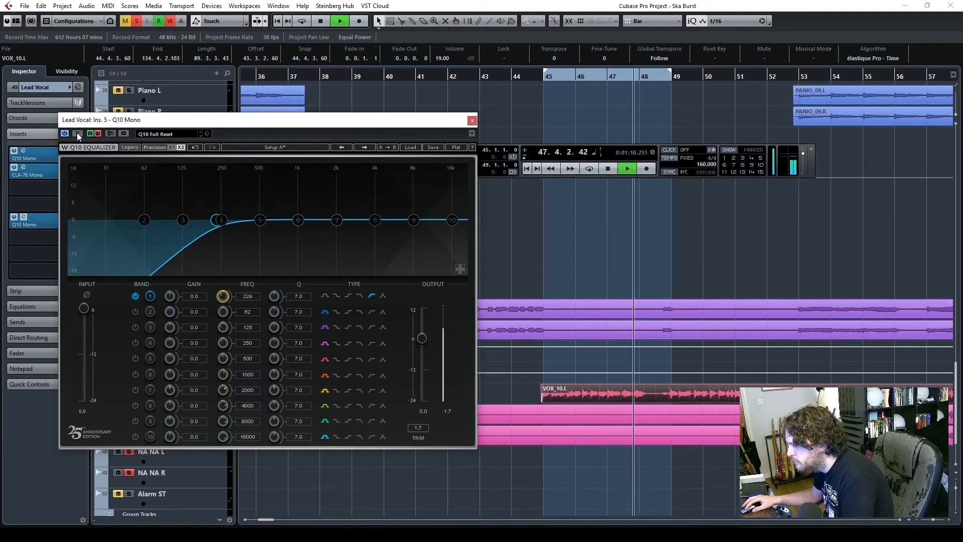
pyautogui.click(76, 132)
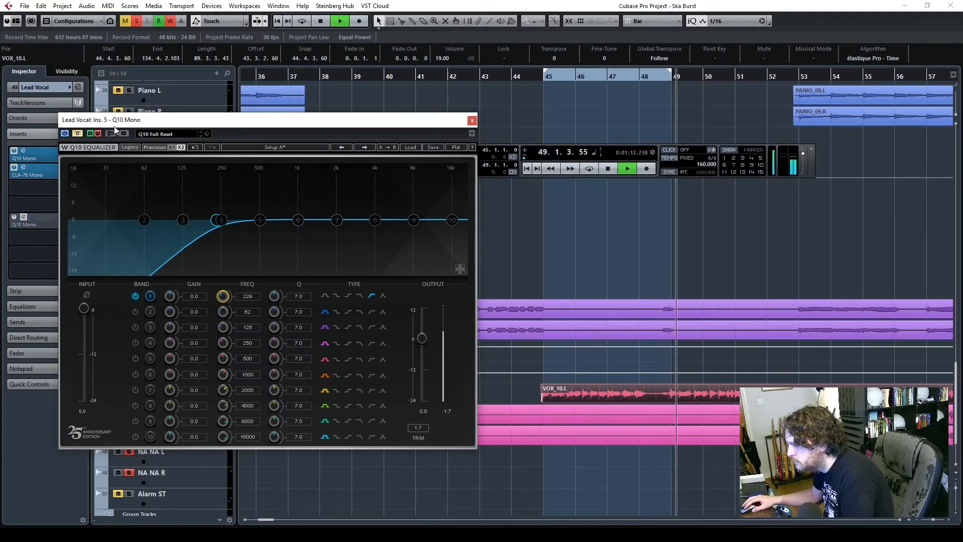
pyautogui.click(444, 78)
pyautogui.click(472, 120)
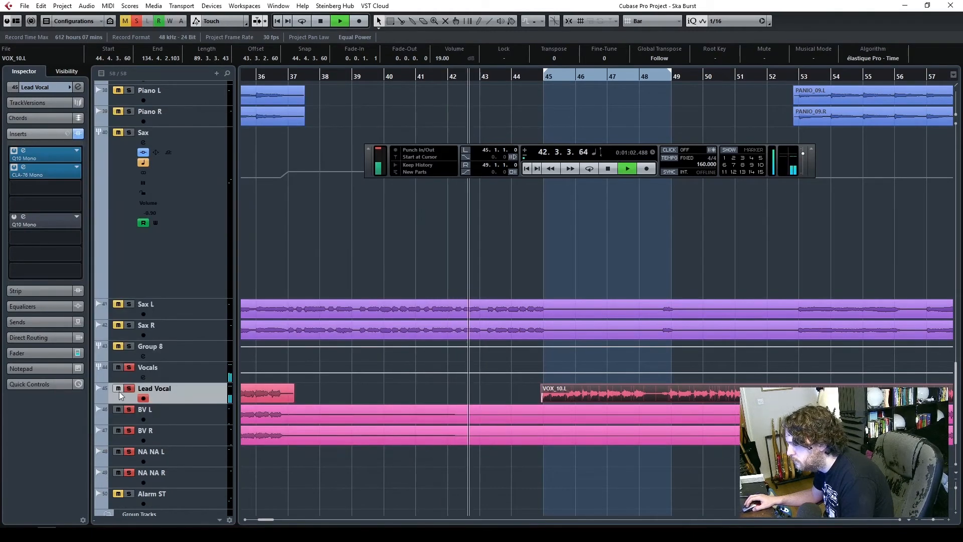
# - Stop playback, reopen the Lead Vocal's second Q10 to review its settings, and close it
pyautogui.press('space')
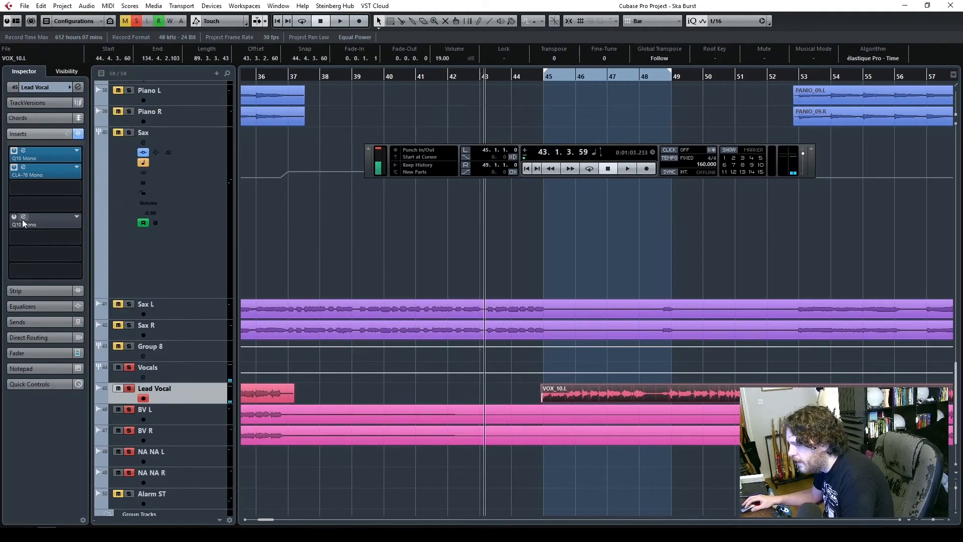
pyautogui.click(24, 223)
pyautogui.moveTo(334, 124); pyautogui.dragTo(532, 118)
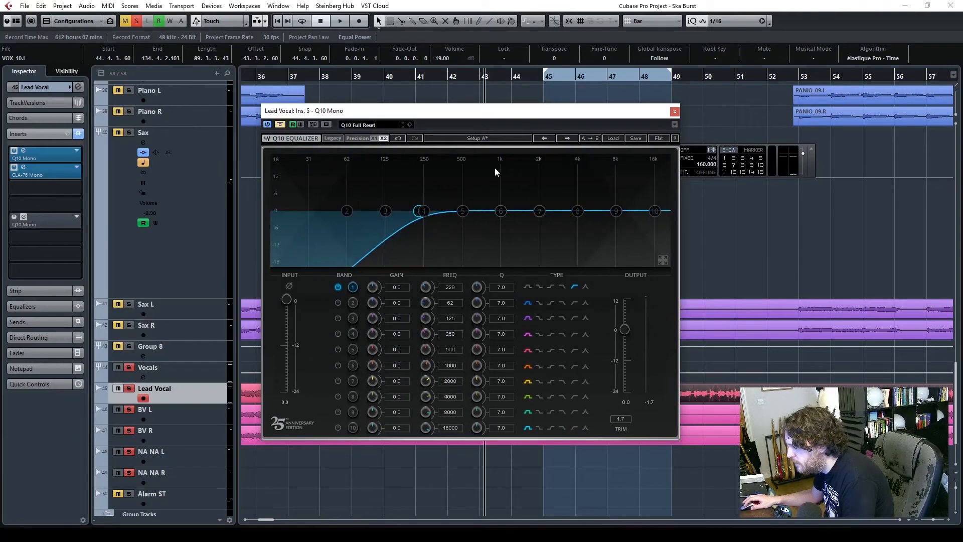
pyautogui.click(675, 112)
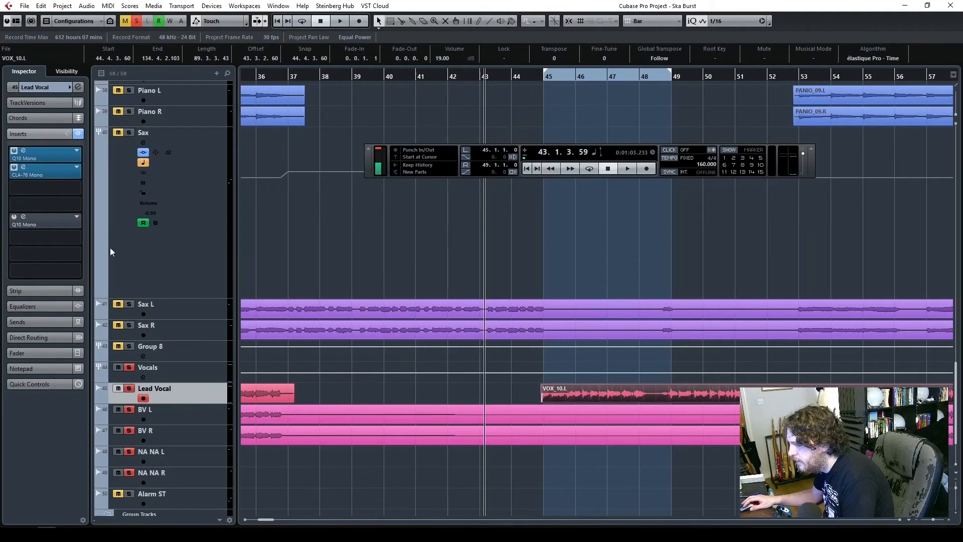
# - Insert H-Delay Mono after the second Q10 on the Lead Vocal and switch its delay time to milliseconds at 100 ms
pyautogui.click(76, 240)
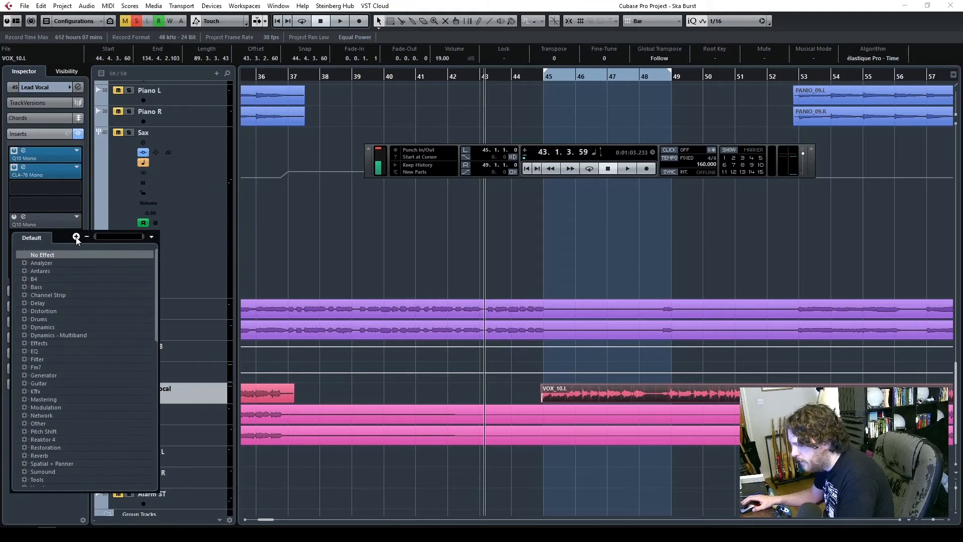
pyautogui.write('hdel')
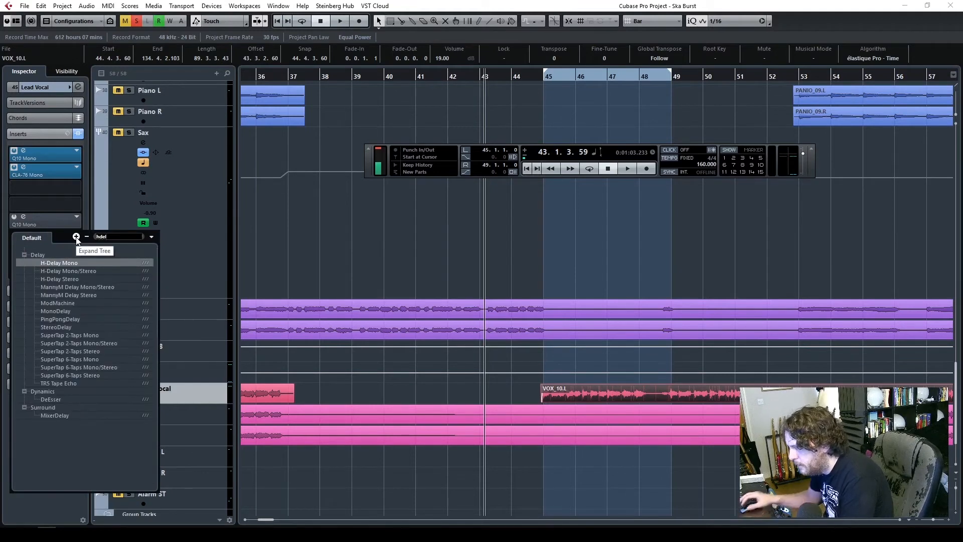
pyautogui.click(66, 264)
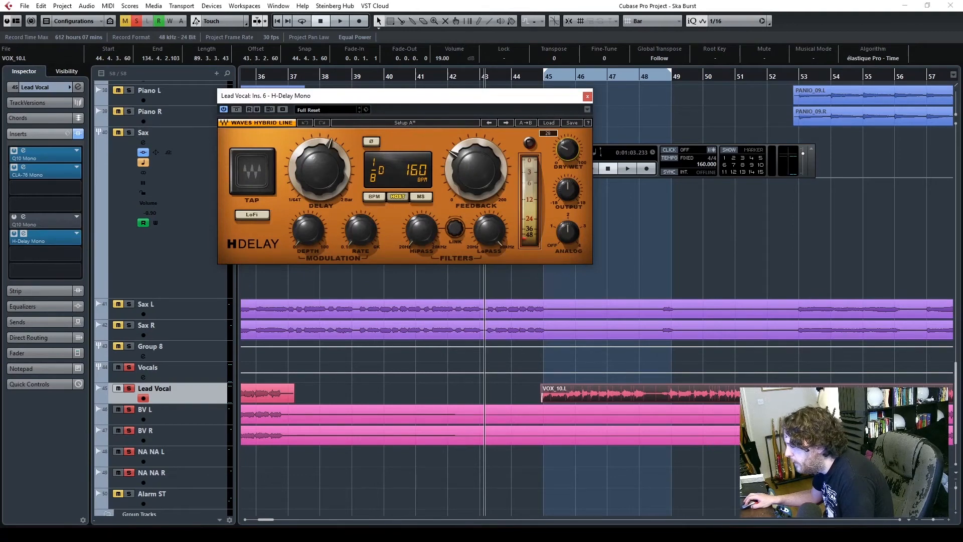
pyautogui.click(428, 198)
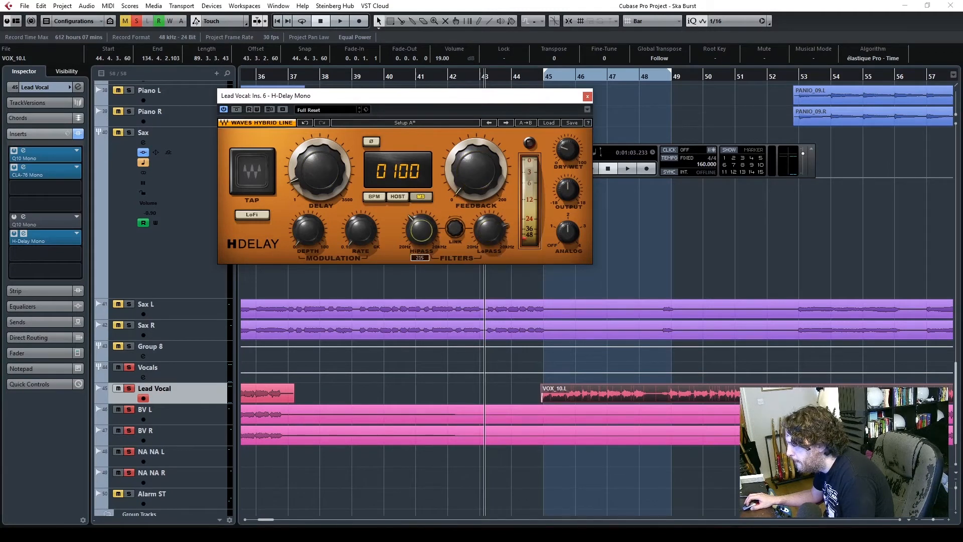
# - Play the vocal from just before bar 45 while adjusting the H-Delay's low-pass and high-pass filters
pyautogui.click(534, 74)
pyautogui.press('space')
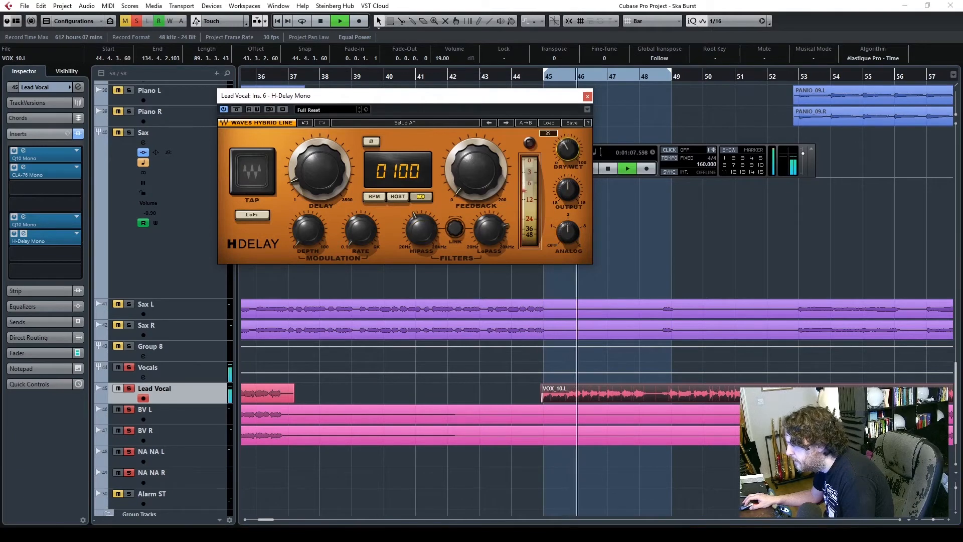
pyautogui.click(491, 233)
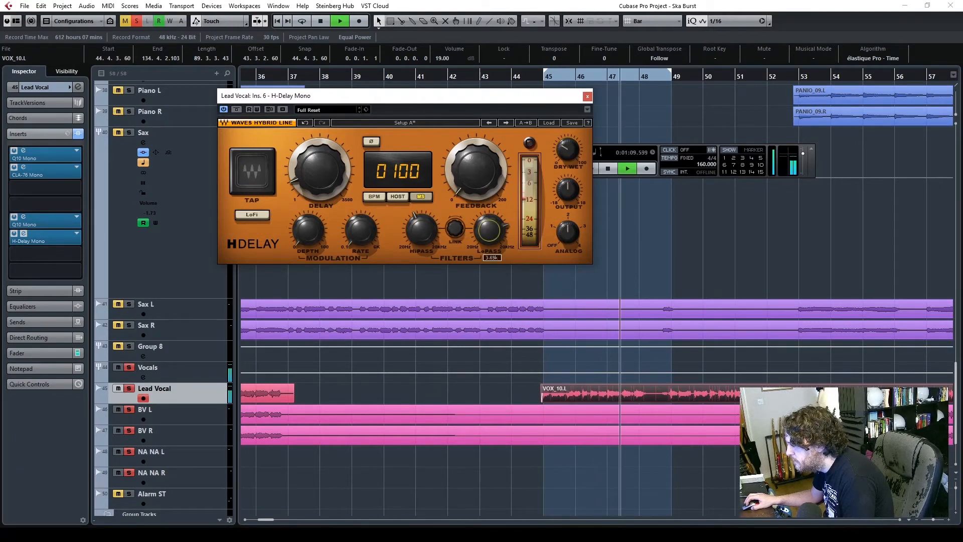
pyautogui.moveTo(423, 234); pyautogui.dragTo(424, 228)
pyautogui.click(522, 81)
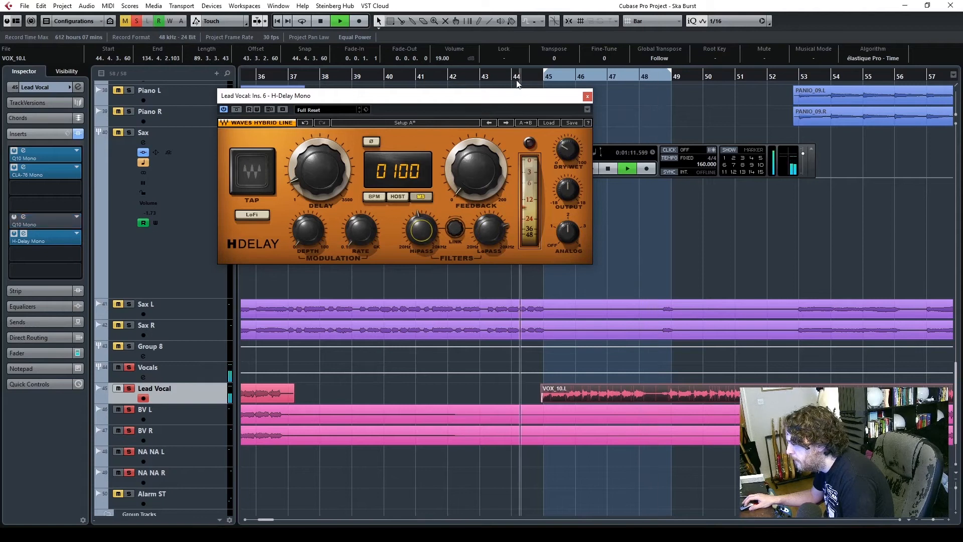
# - Enable automation read and write on the H-Delay and record its bypass so the delay is active only from about bar 45 to 49
pyautogui.click(239, 109)
pyautogui.click(255, 109)
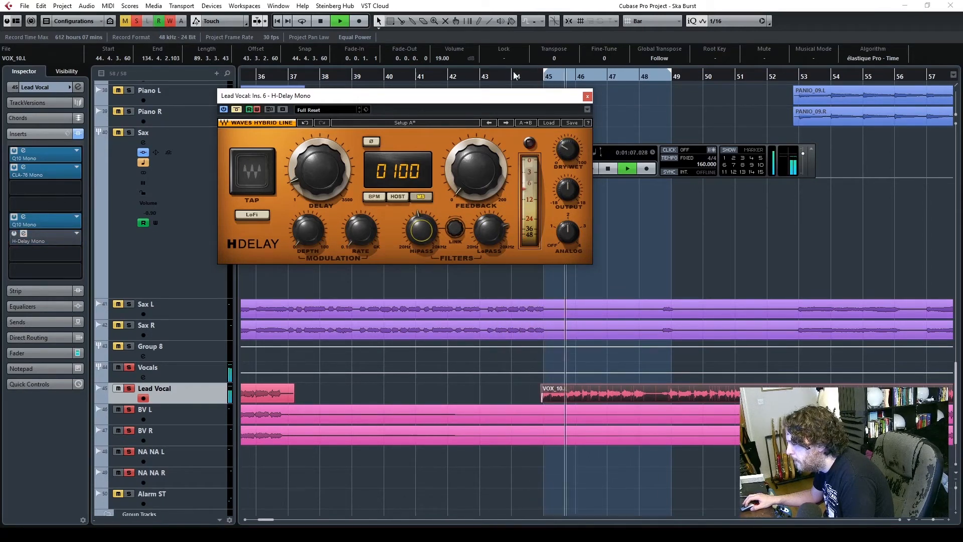
pyautogui.click(237, 110)
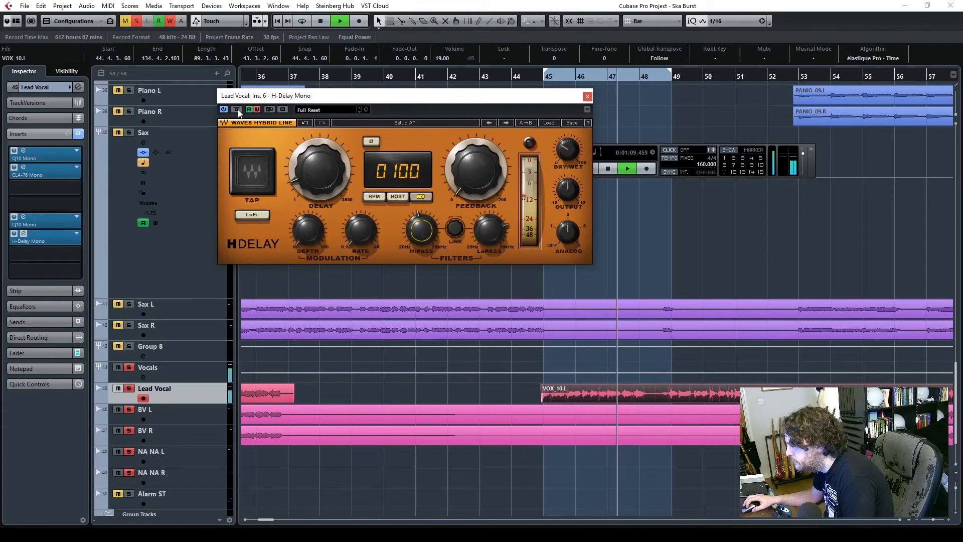
pyautogui.click(237, 110)
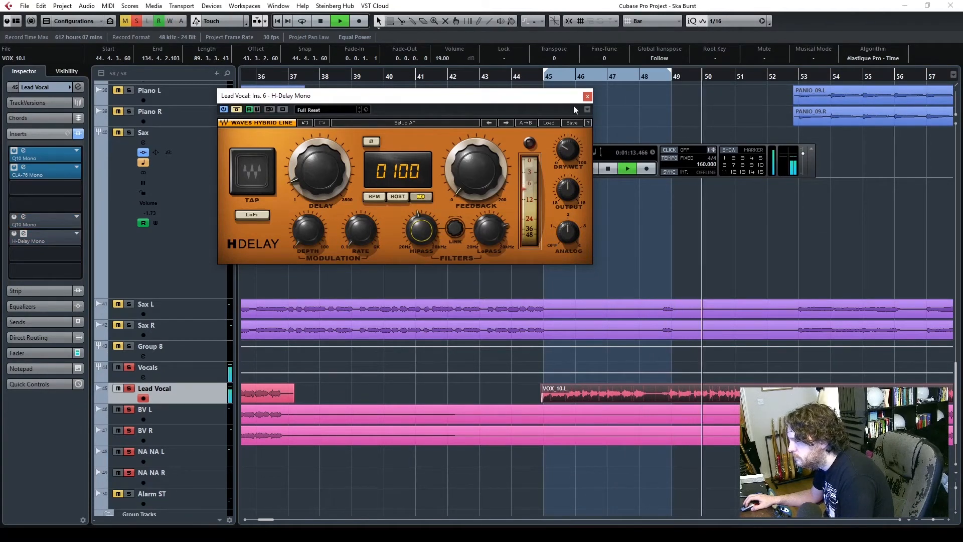
# - Clear all solos, play the section in the full mix with the Lead Vocal's Q10 and H-Delay open, and close both plug-ins
pyautogui.moveTo(577, 103); pyautogui.dragTo(541, 110)
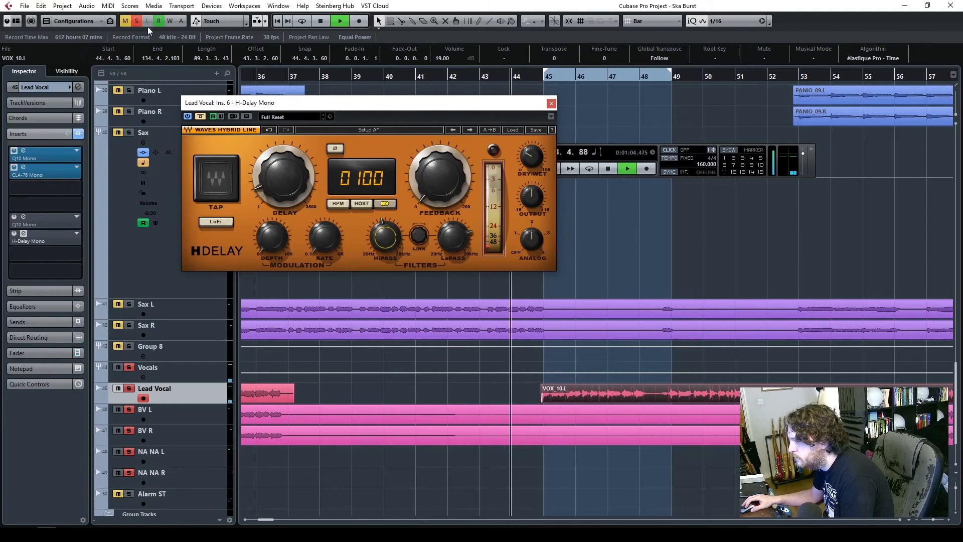
pyautogui.click(137, 21)
pyautogui.click(22, 219)
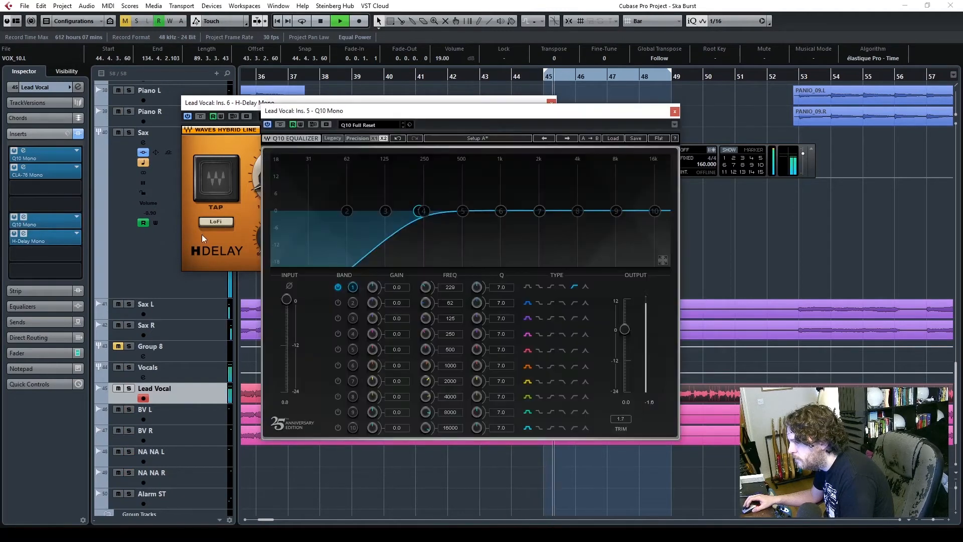
pyautogui.click(259, 102)
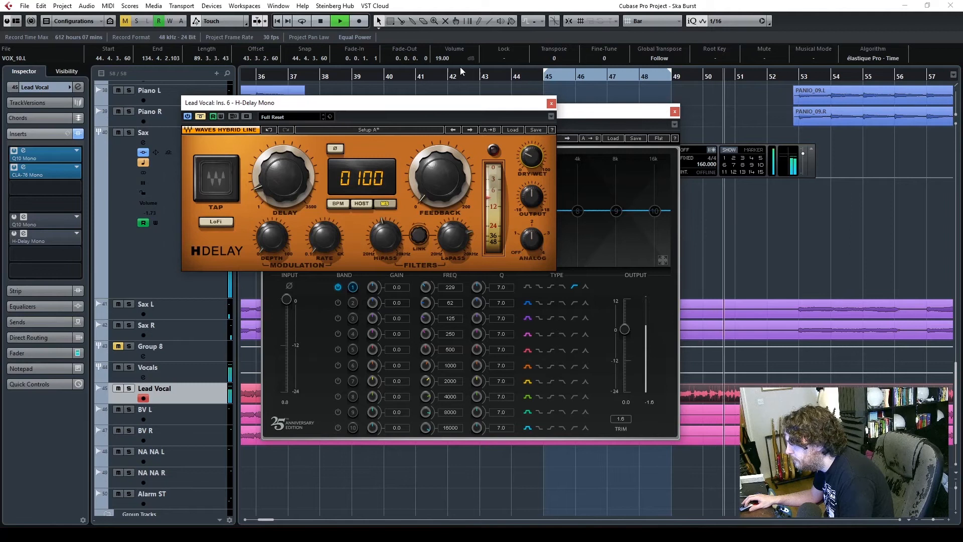
pyautogui.click(674, 111)
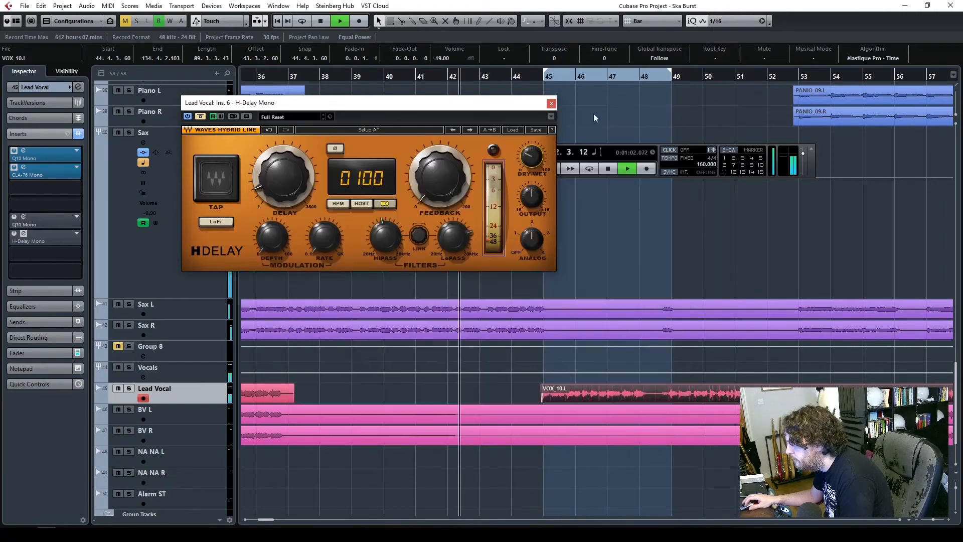
pyautogui.click(550, 104)
# - Split the OH L and OH R events at bar 45 and trim the start of the second part to bar 49
pyautogui.scroll(15, 574, 304)
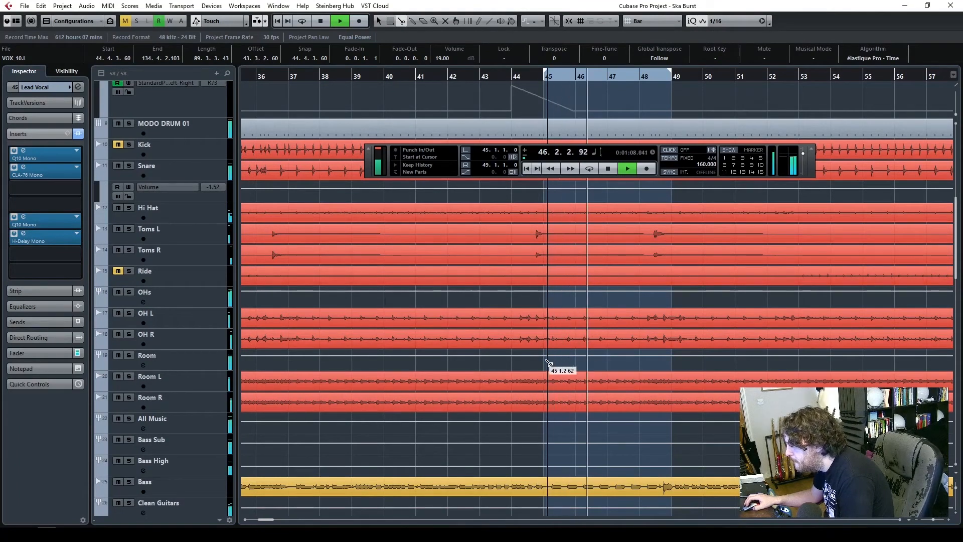
pyautogui.moveTo(546, 359); pyautogui.dragTo(545, 304)
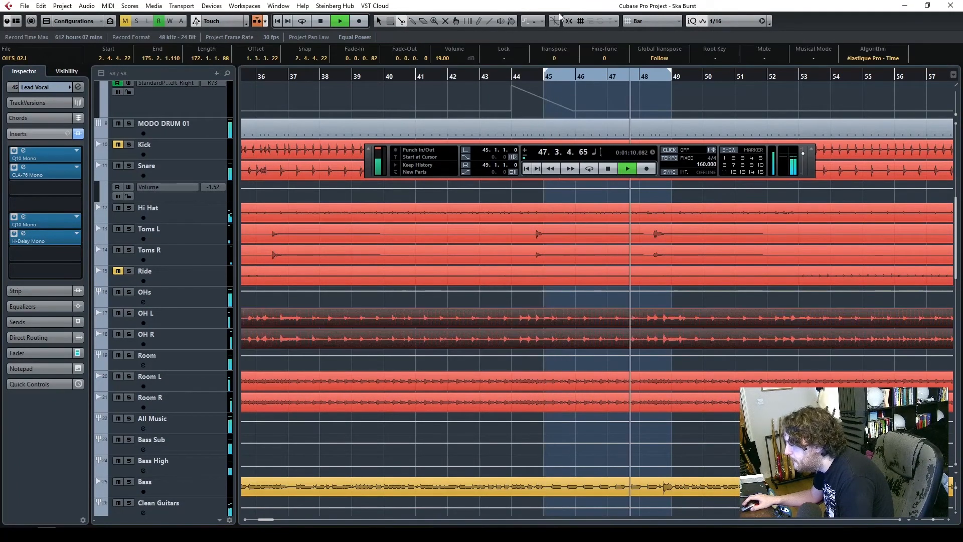
pyautogui.click(552, 336)
pyautogui.click(383, 21)
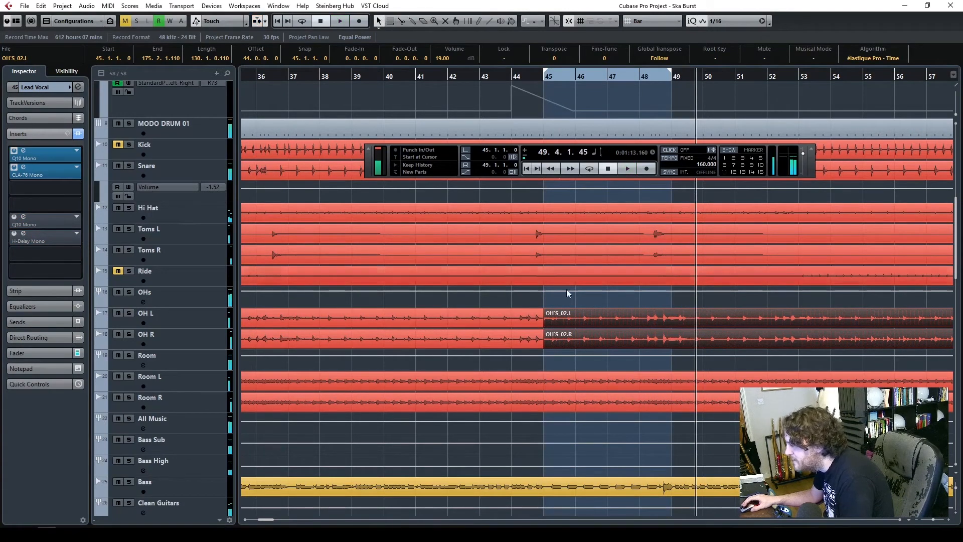
pyautogui.moveTo(545, 347); pyautogui.dragTo(659, 341)
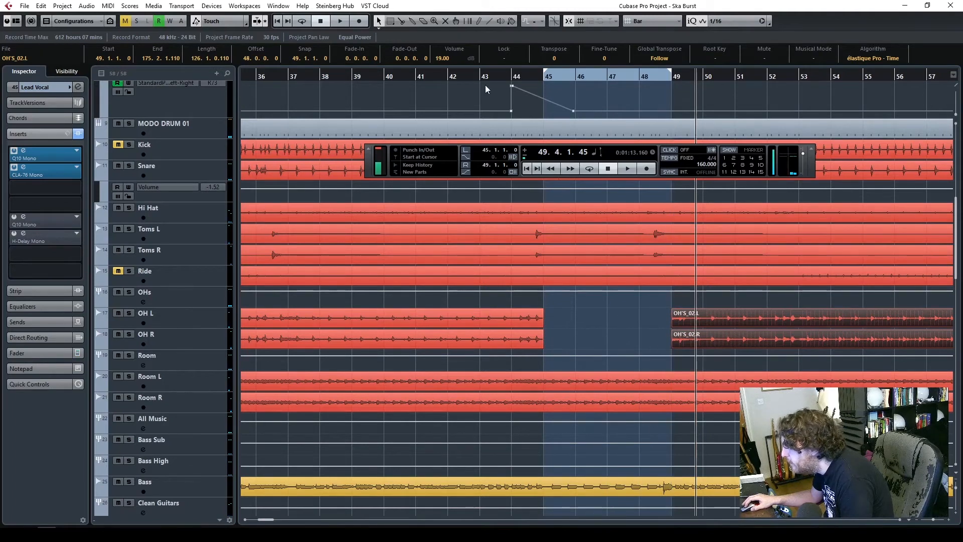
# - Play the full mix from about bar 41 through the overhead gap and look over the other tracks in bars 45 to 49
pyautogui.doubleClick(426, 76)
pyautogui.click(594, 313)
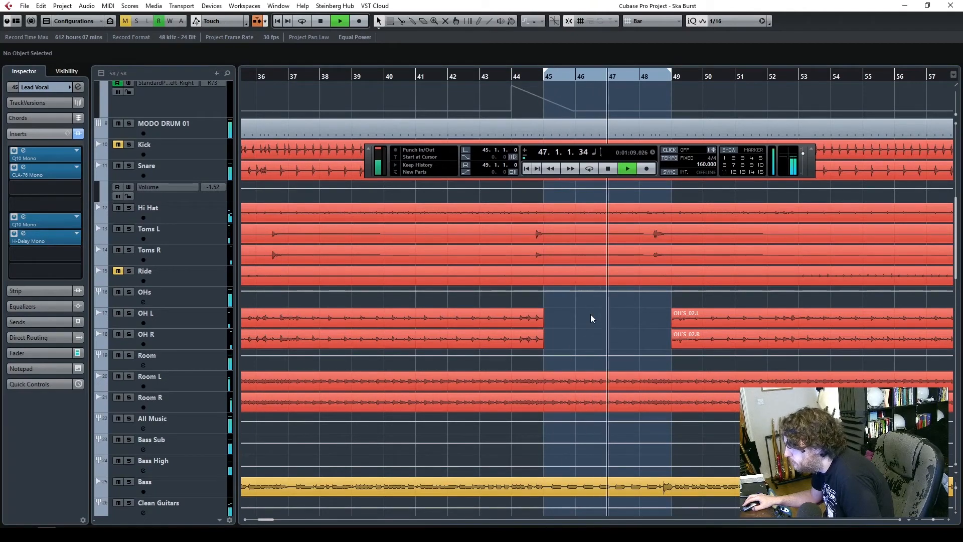
pyautogui.scroll(-15, 590, 318)
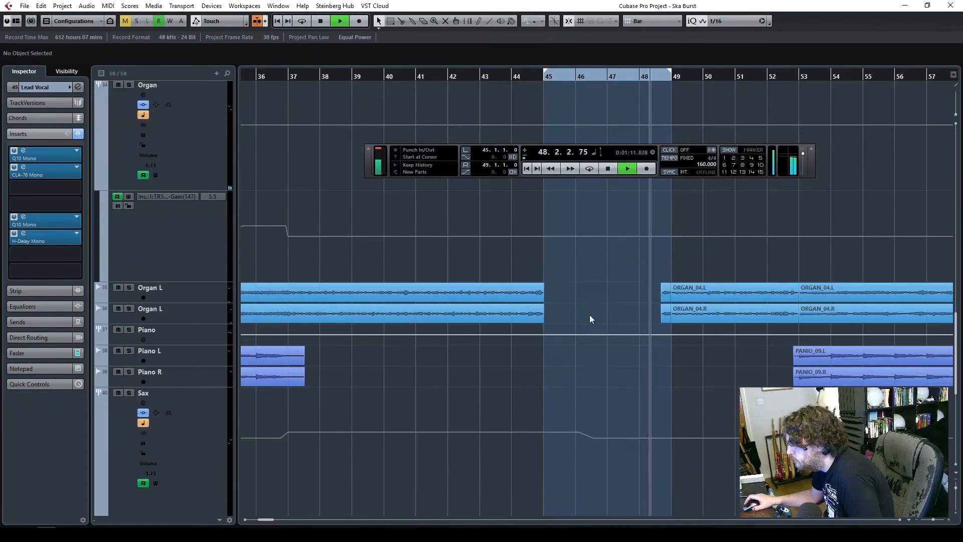
pyautogui.scroll(15, 589, 319)
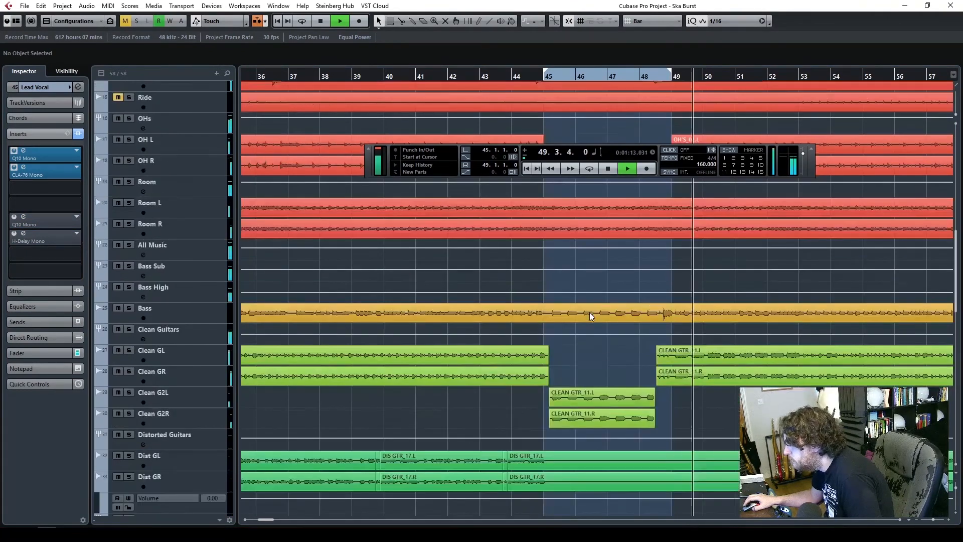
pyautogui.press('space')
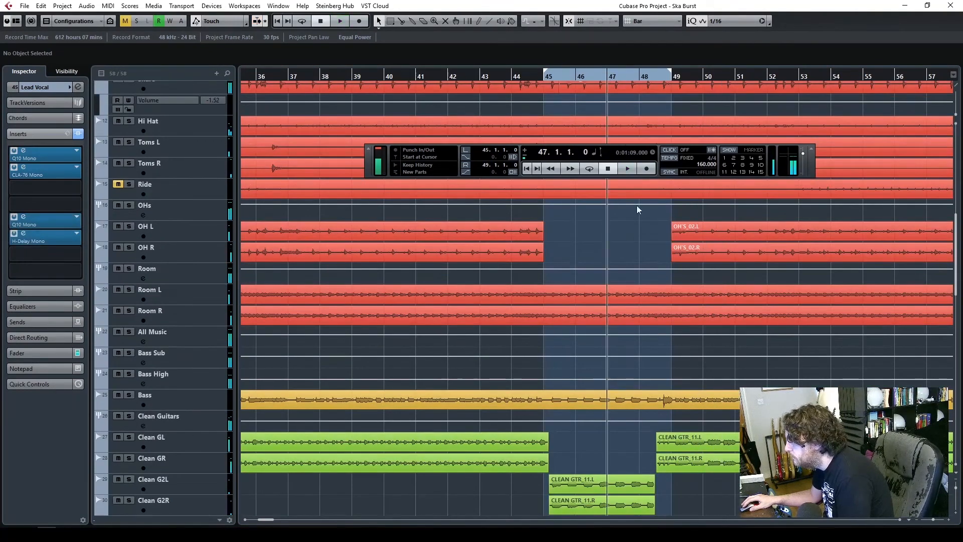
# - Extend the later overhead events back to start at 48.2.4.7, give the earlier ones a 0.0.0.11 fade-out, and play the transition
pyautogui.moveTo(663, 262); pyautogui.dragTo(651, 279)
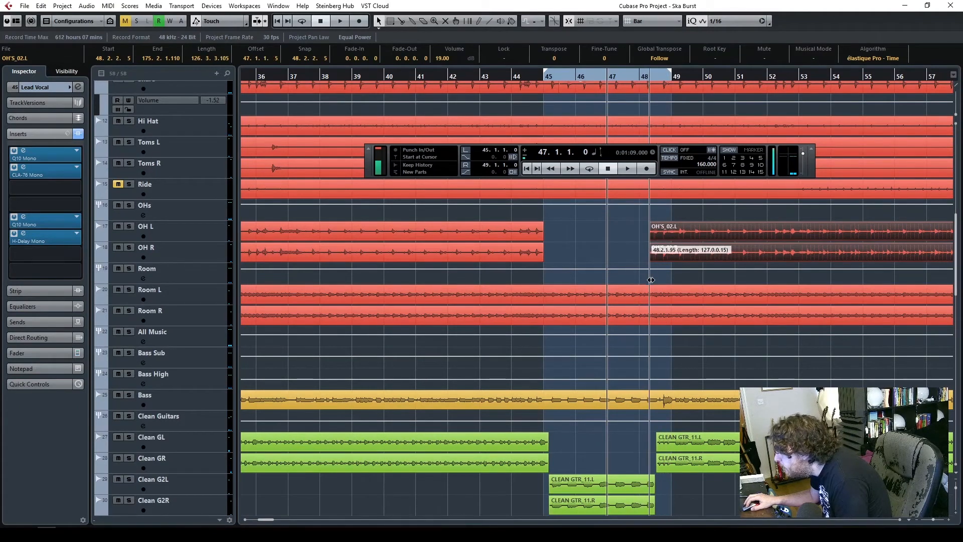
pyautogui.scroll(3, 600, 287)
pyautogui.moveTo(652, 325); pyautogui.dragTo(656, 323)
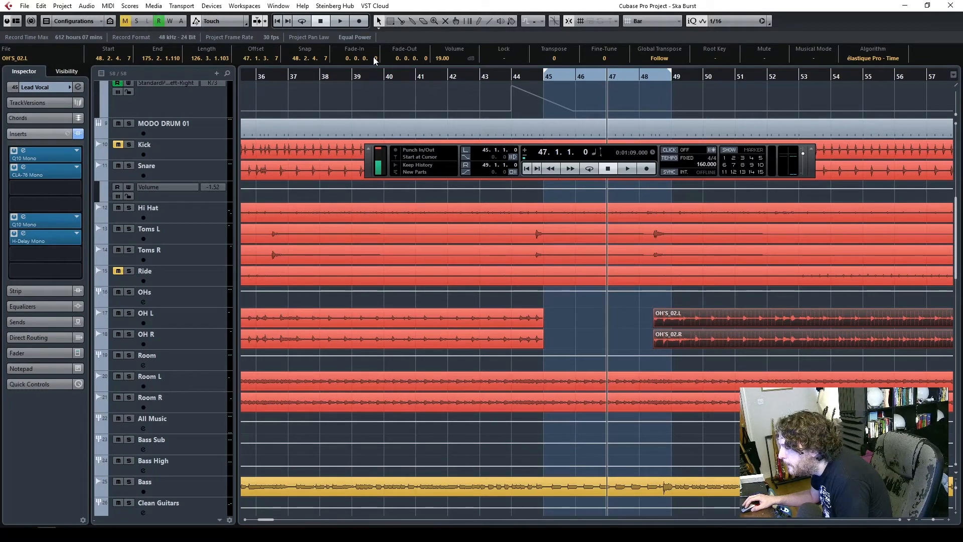
pyautogui.moveTo(563, 340); pyautogui.dragTo(543, 314)
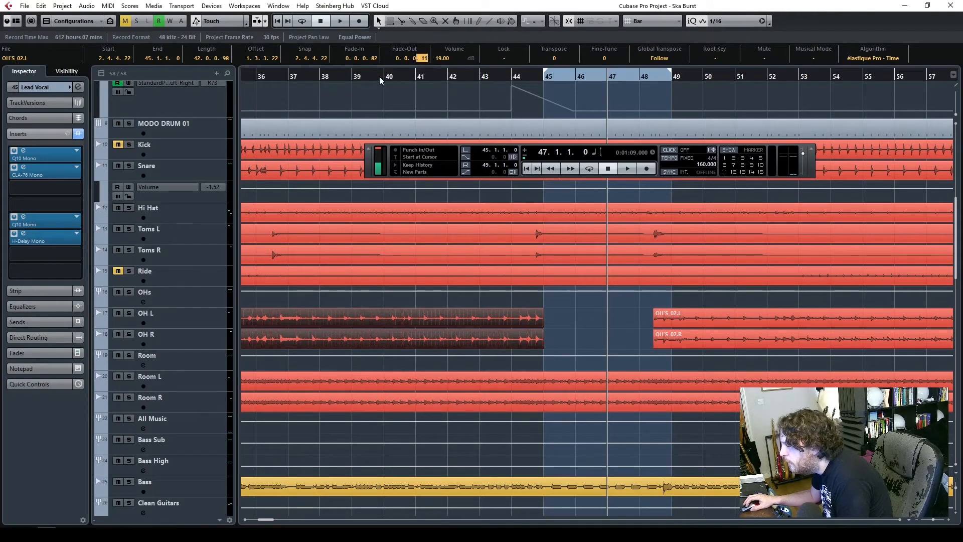
pyautogui.doubleClick(379, 76)
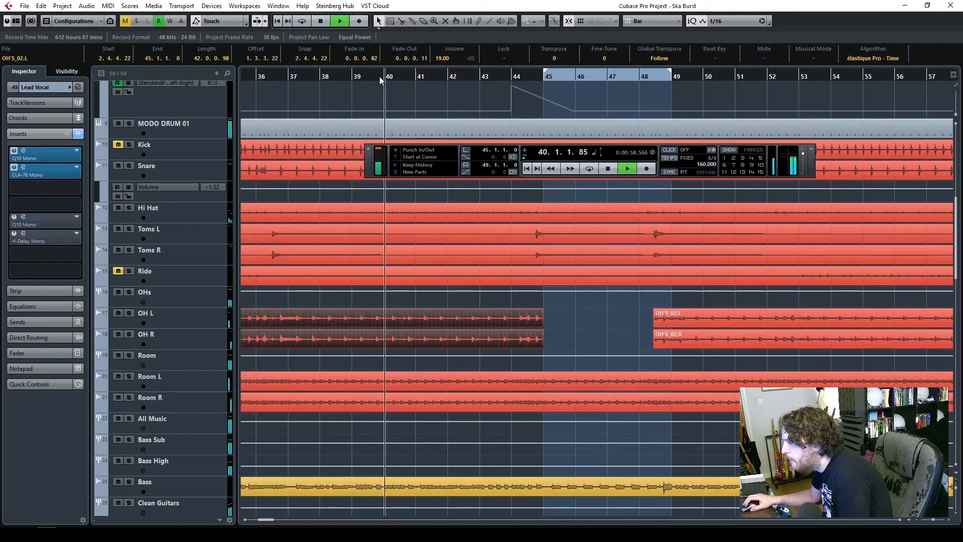
pyautogui.click(588, 327)
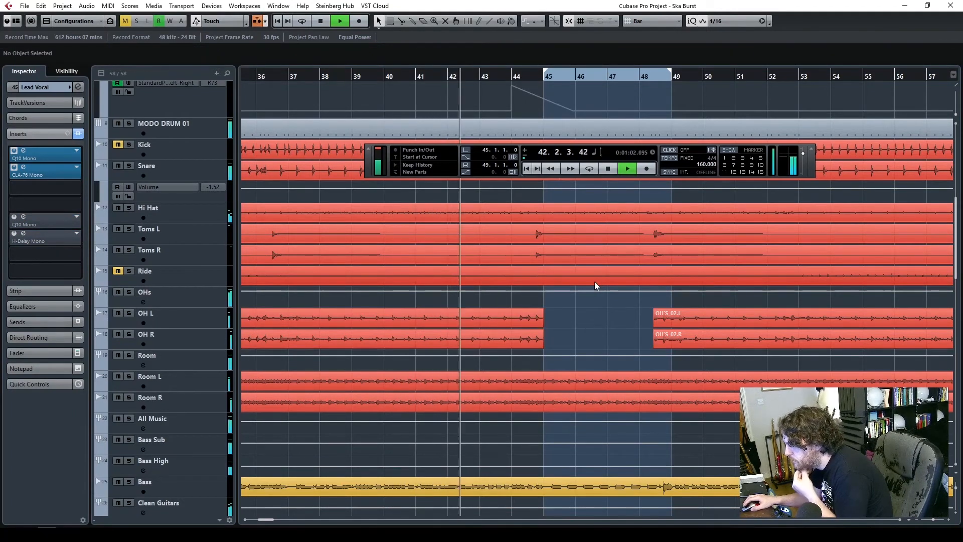
# - Split the Room L and Room R events at bars 45 and 49
pyautogui.click(400, 21)
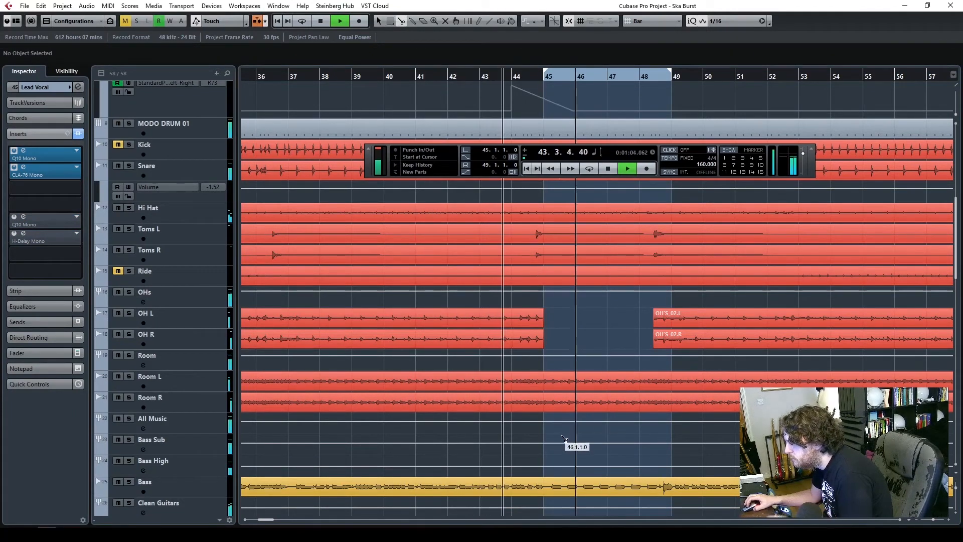
pyautogui.click(547, 384)
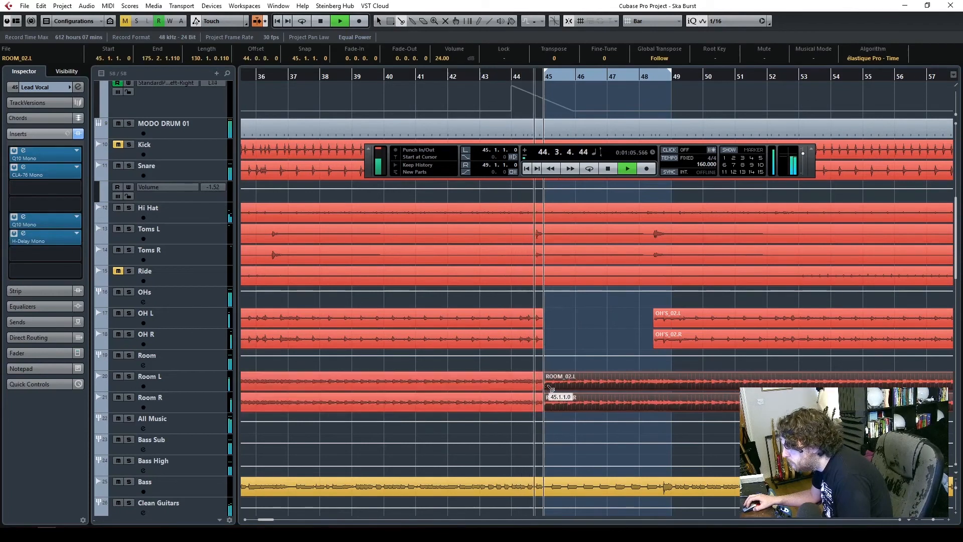
pyautogui.click(664, 387)
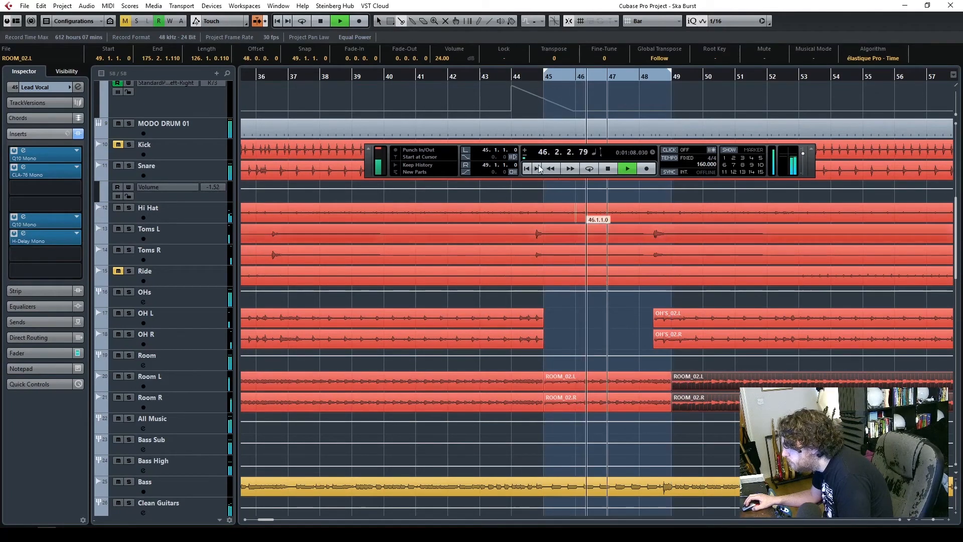
# - Adjust the clip volume of the room events between bars 45 and 49, crossfade the split room events, and play the result
pyautogui.click(379, 21)
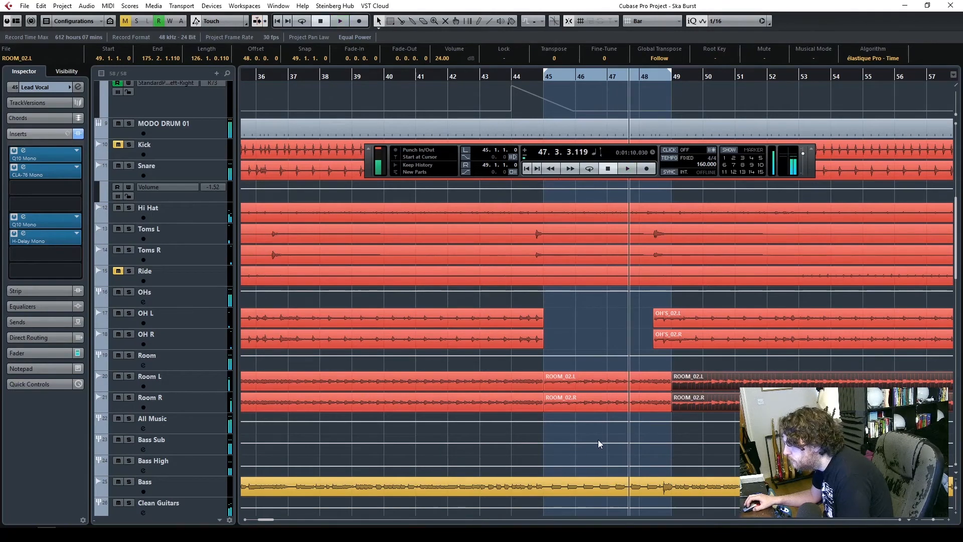
pyautogui.moveTo(598, 443); pyautogui.dragTo(585, 340)
pyautogui.press('space')
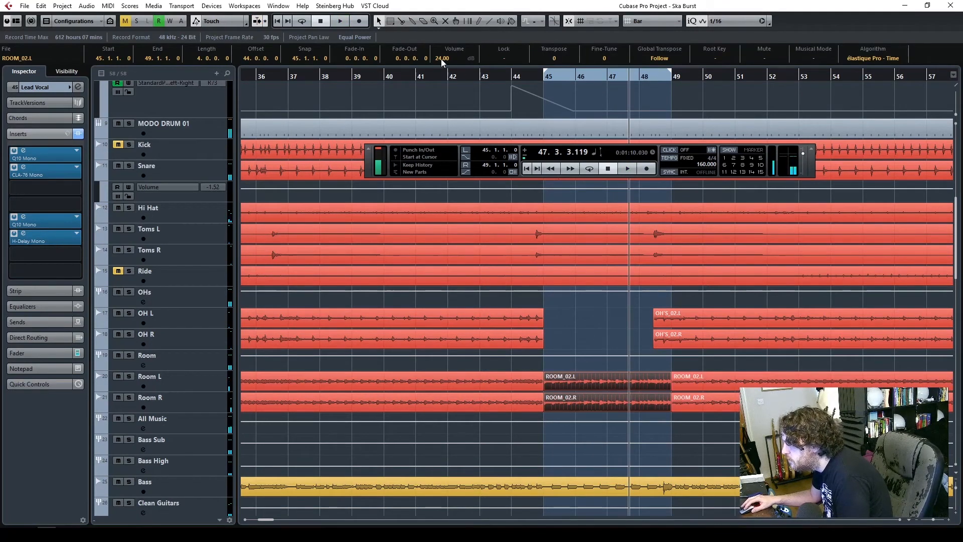
pyautogui.moveTo(446, 103)
pyautogui.mouseDown()
pyautogui.moveTo(446, 115)
pyautogui.moveTo(453, 85)
pyautogui.mouseUp()
pyautogui.moveTo(516, 426); pyautogui.dragTo(703, 378)
pyautogui.doubleClick(445, 76)
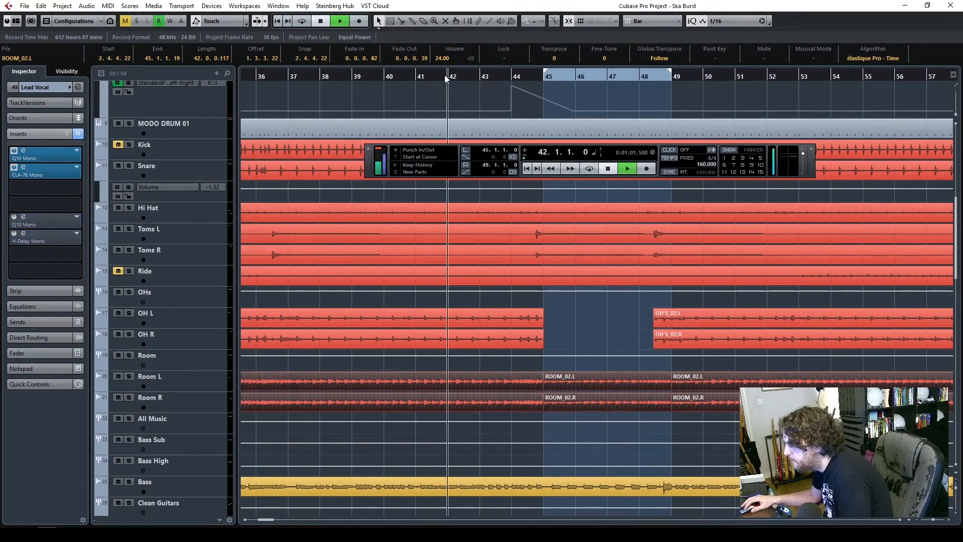
pyautogui.click(648, 456)
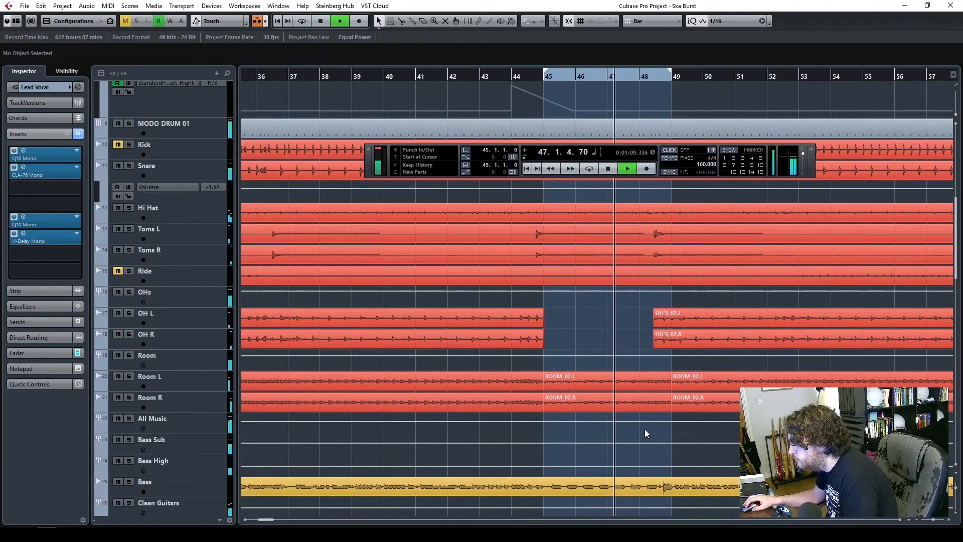
pyautogui.press('space')
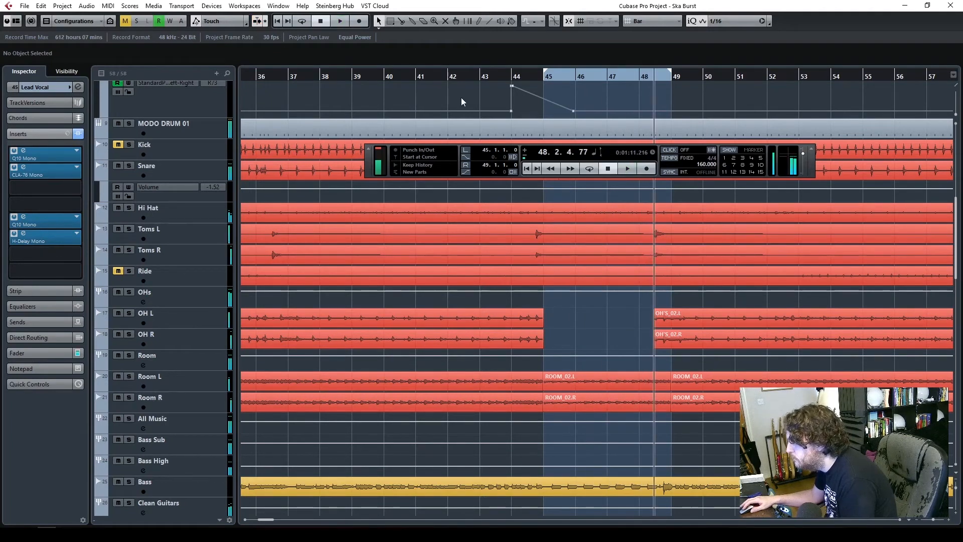
# - Split the Hi Hat event at bars 45 and 49, and show and enlarge the track's volume automation lane
pyautogui.click(546, 216)
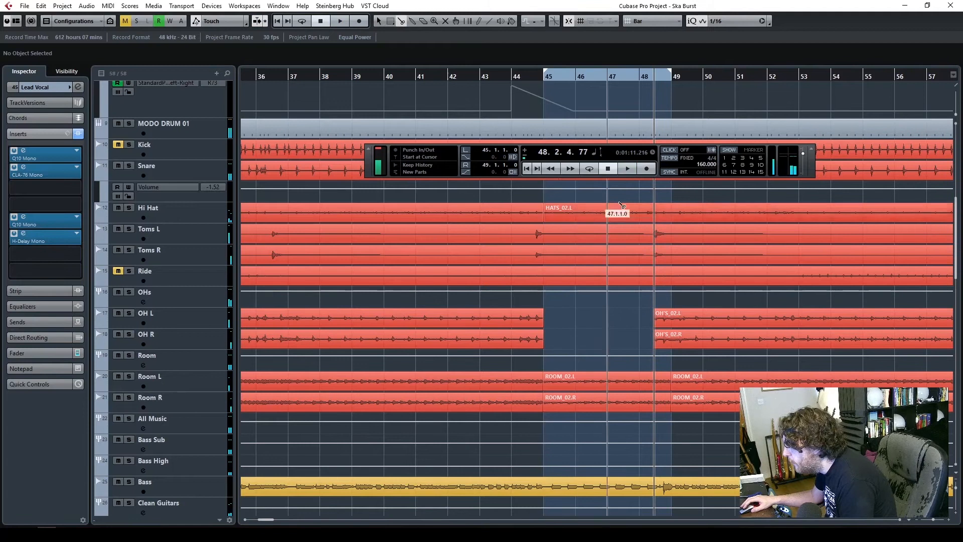
pyautogui.click(660, 213)
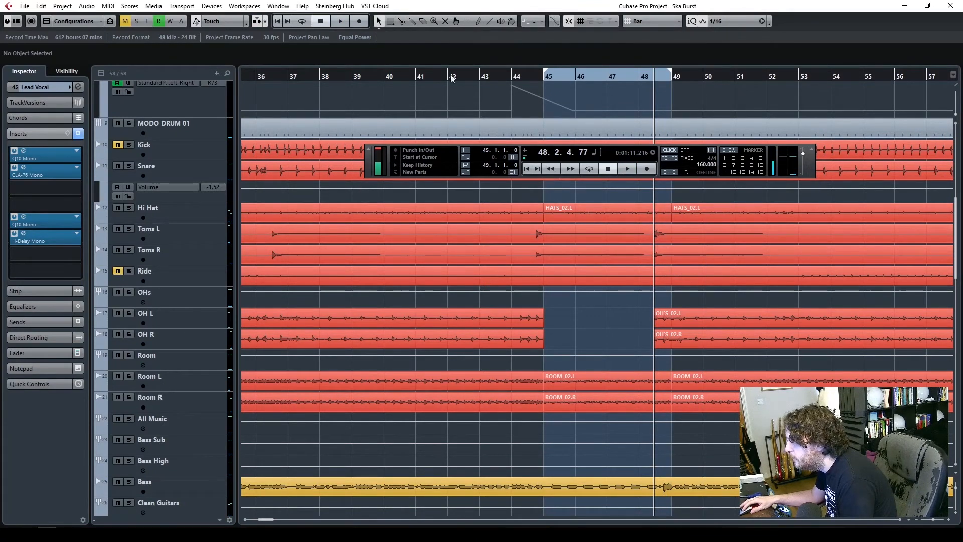
pyautogui.click(574, 213)
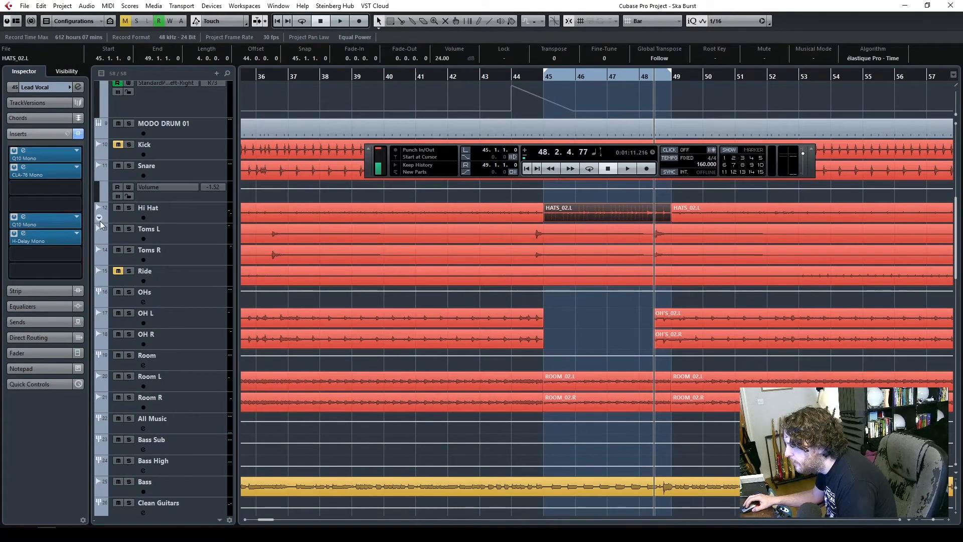
pyautogui.click(99, 218)
pyautogui.moveTo(174, 245); pyautogui.dragTo(197, 344)
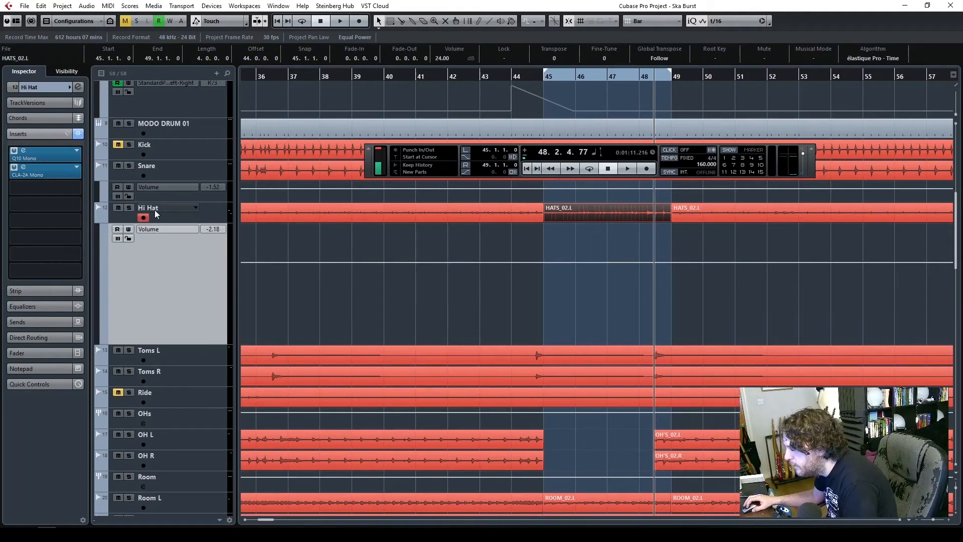
# - Solo the Hi Hat track and play it from bar 44 into the split section
pyautogui.press('s')
pyautogui.click(511, 80)
pyautogui.press('space')
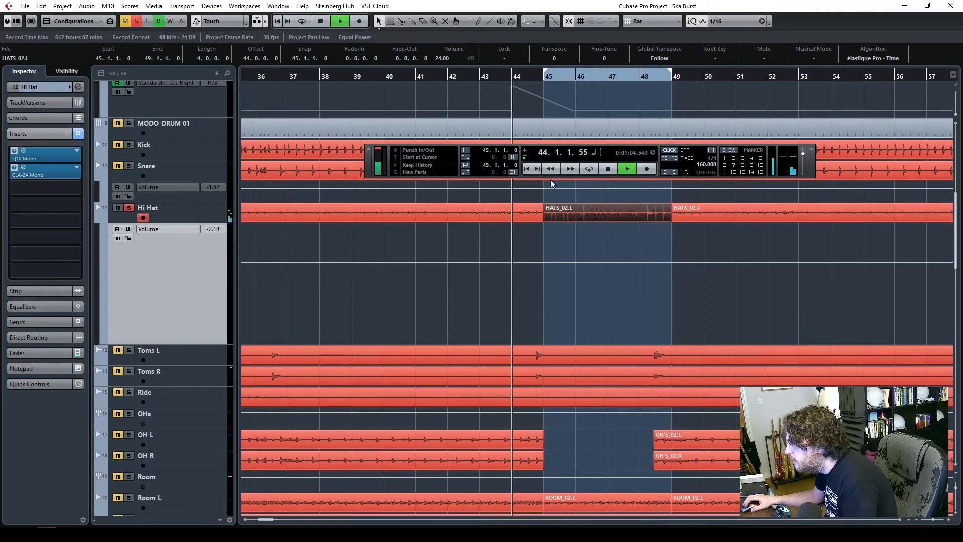
pyautogui.click(544, 266)
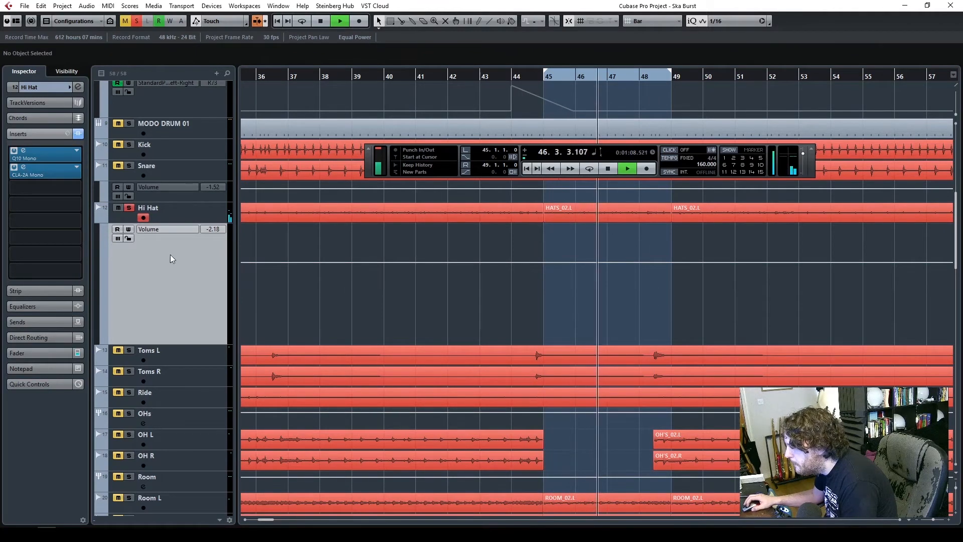
# - Enable reading of the Hi Hat volume automation and add points that raise the level between bars 45 and 49
pyautogui.click(118, 229)
pyautogui.click(672, 262)
pyautogui.moveTo(668, 262); pyautogui.dragTo(669, 249)
pyautogui.moveTo(558, 263); pyautogui.dragTo(539, 250)
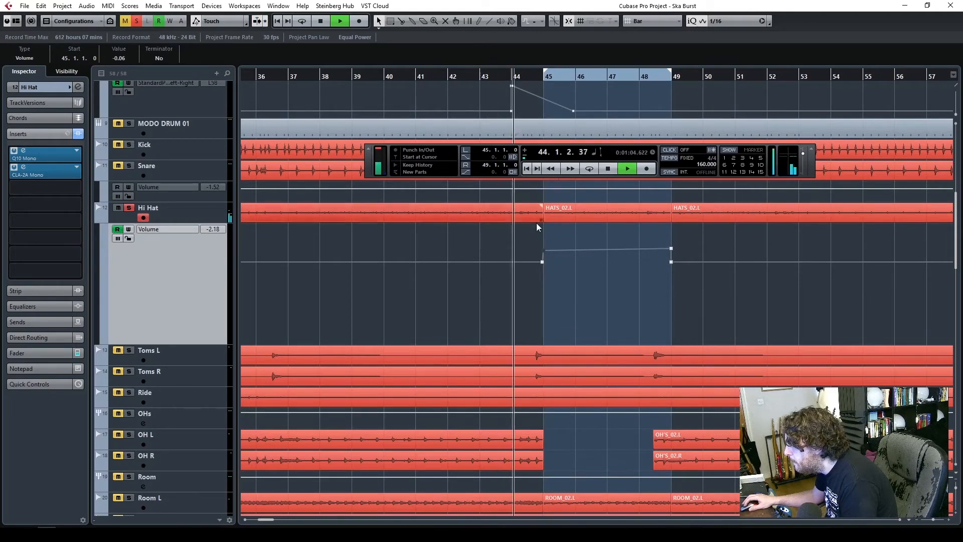
# - Move the raised end point of the Hi Hat volume automation to 48.2.3.36 at 0.40, and play the section
pyautogui.click(543, 261)
pyautogui.moveTo(539, 248); pyautogui.dragTo(672, 254)
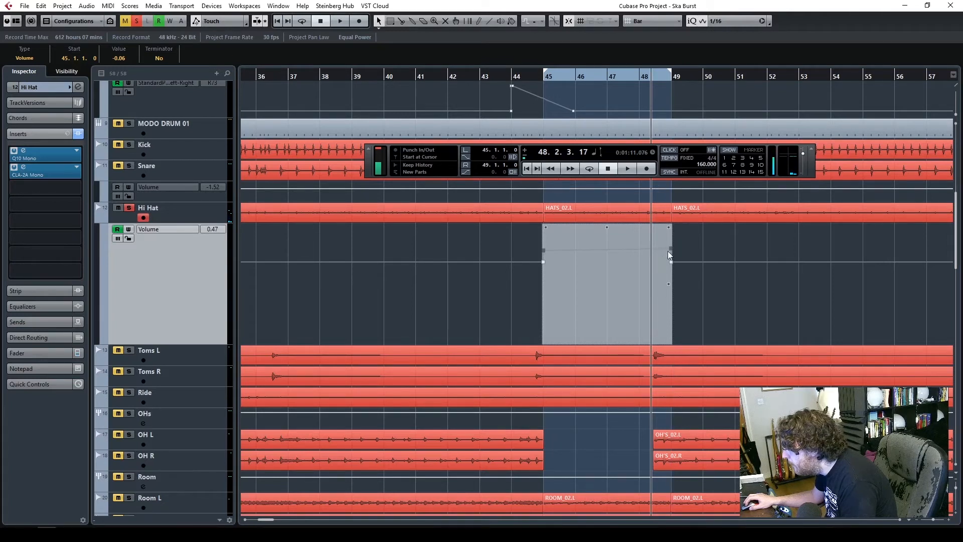
pyautogui.moveTo(672, 251); pyautogui.dragTo(653, 251)
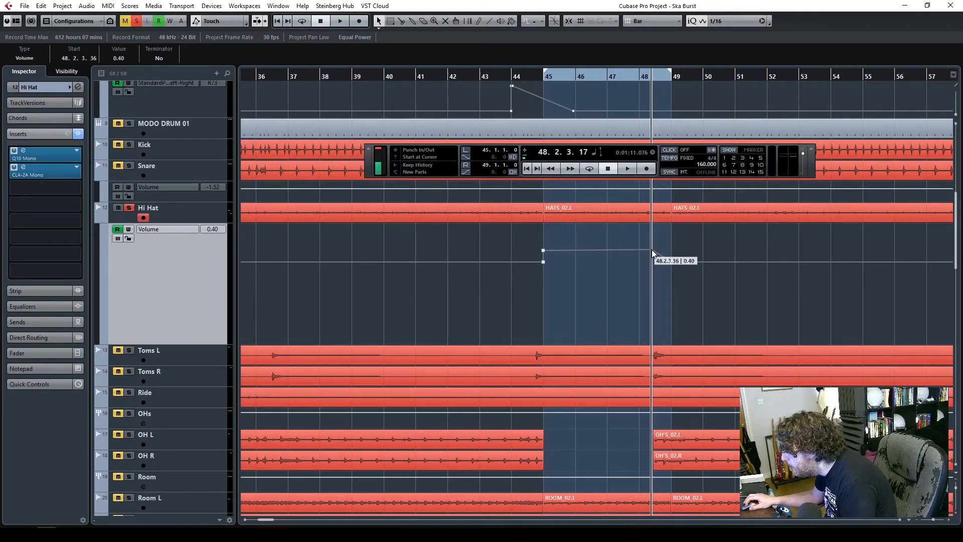
pyautogui.doubleClick(501, 76)
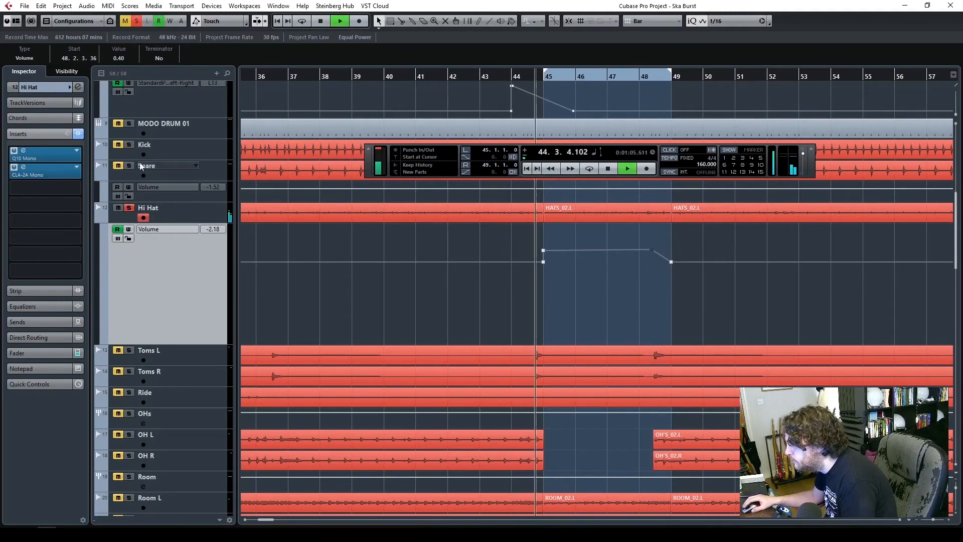
# - Unsolo the Hi Hat, raise its elevated volume automation to 1.89 at bar 45, and play the full mix
pyautogui.press('s')
pyautogui.moveTo(517, 241); pyautogui.dragTo(651, 241)
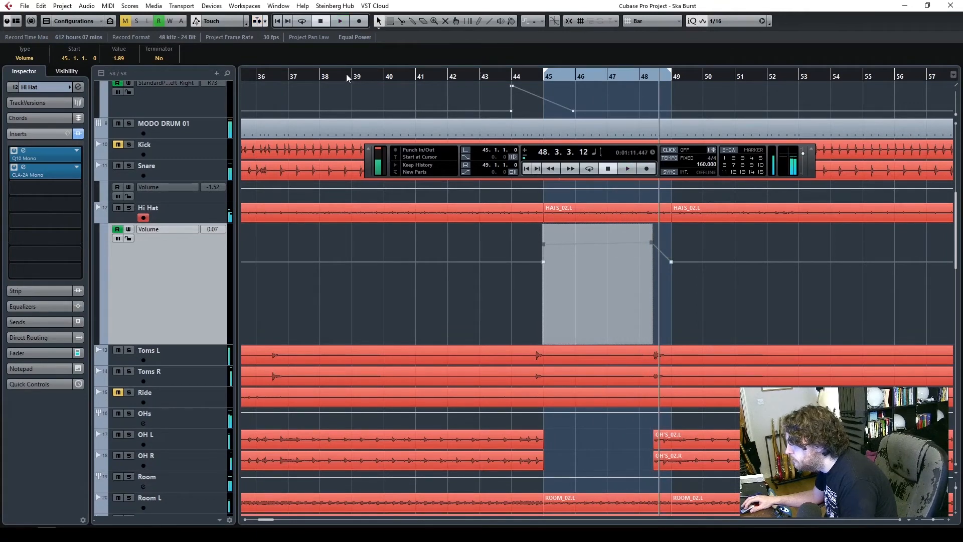
pyautogui.press('space')
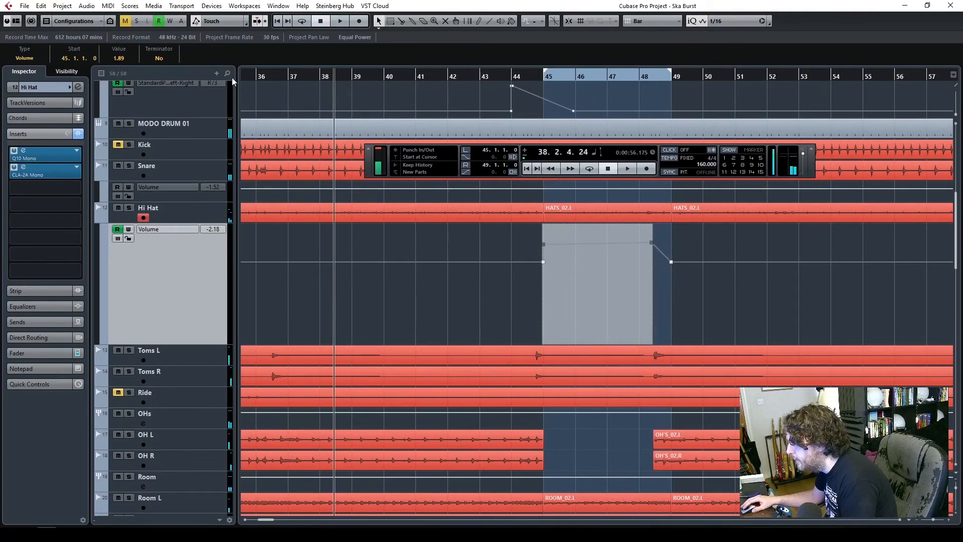
pyautogui.click(268, 80)
pyautogui.press('space')
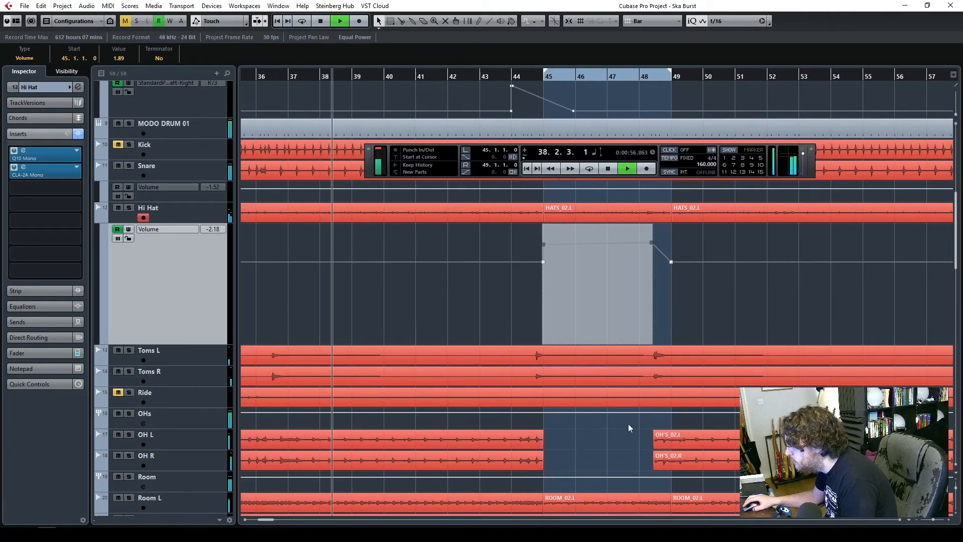
# - Select the Room L and Room R events between bars 45 and 49, and replay the transition from about bar 43
pyautogui.moveTo(631, 459); pyautogui.dragTo(657, 443)
pyautogui.scroll(-2, 602, 455)
pyautogui.moveTo(603, 389); pyautogui.dragTo(592, 321)
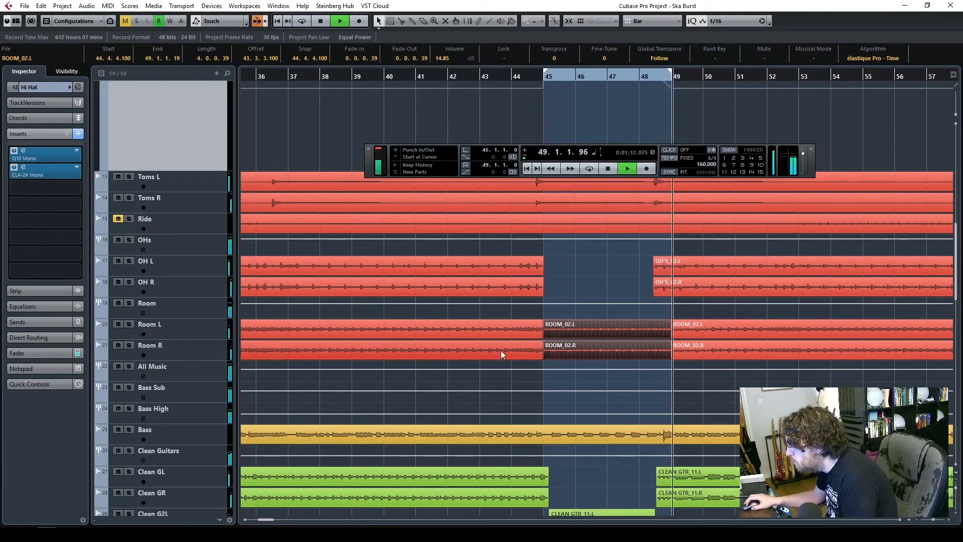
pyautogui.scroll(5, 534, 335)
pyautogui.scroll(2, 535, 335)
pyautogui.click(465, 78)
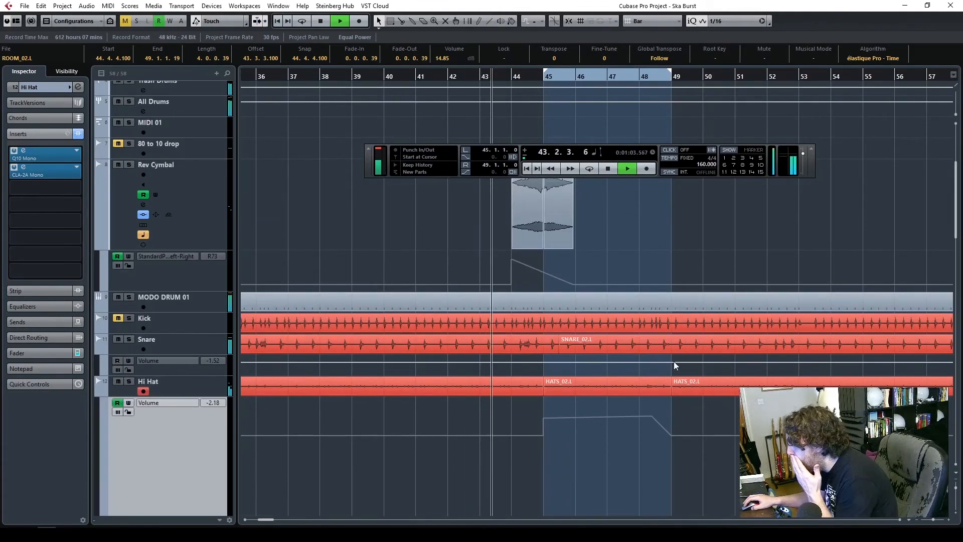
# - Split the Snare events at 45.1.1.92 and 48.3.3.99
pyautogui.click(646, 341)
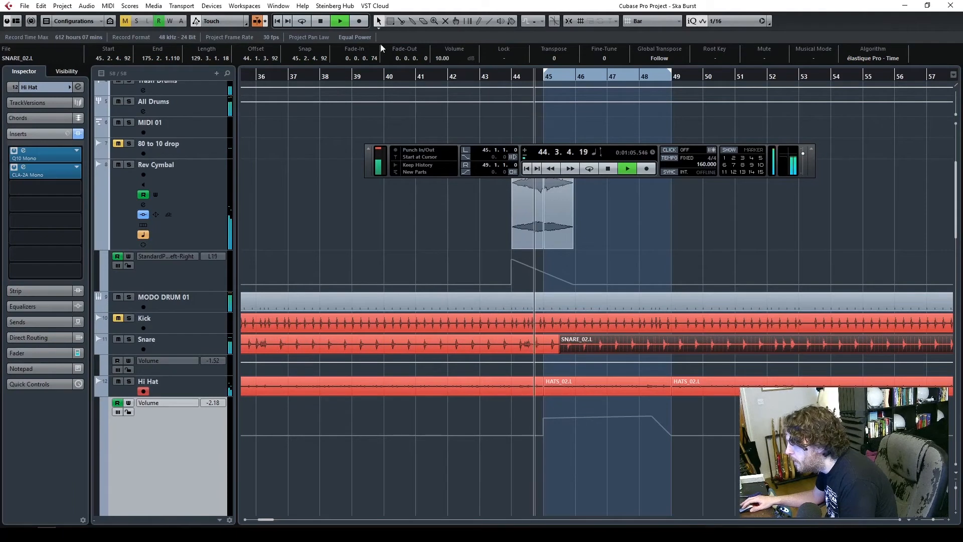
pyautogui.click(403, 23)
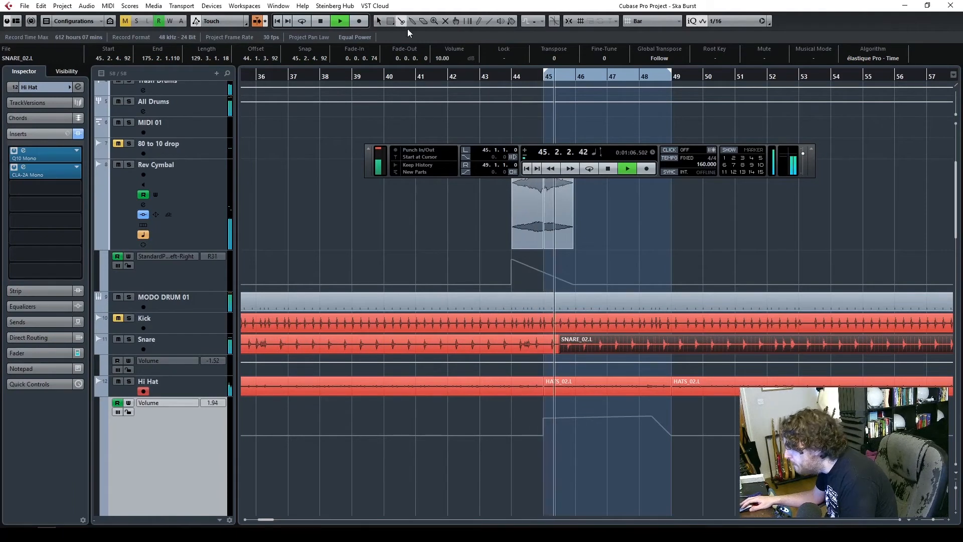
pyautogui.click(546, 349)
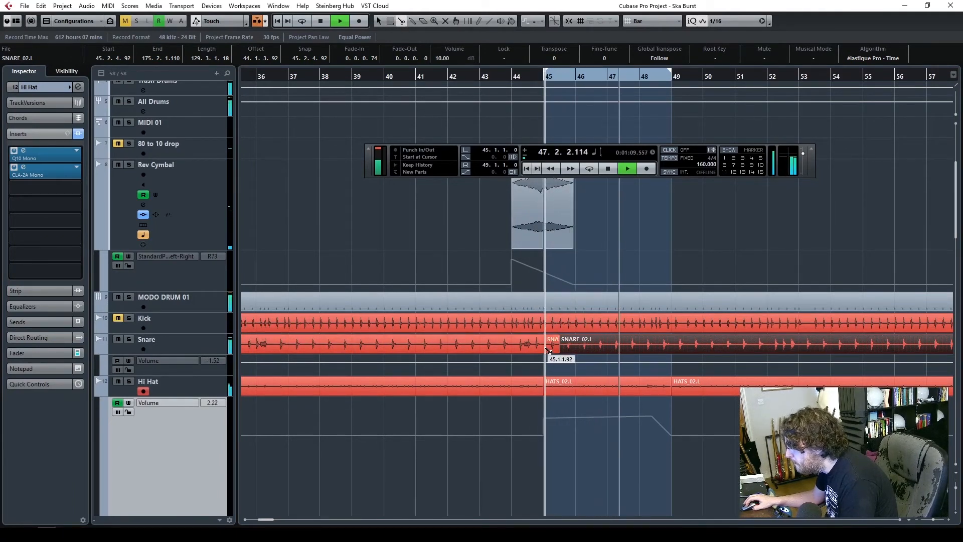
pyautogui.press('space')
pyautogui.click(660, 346)
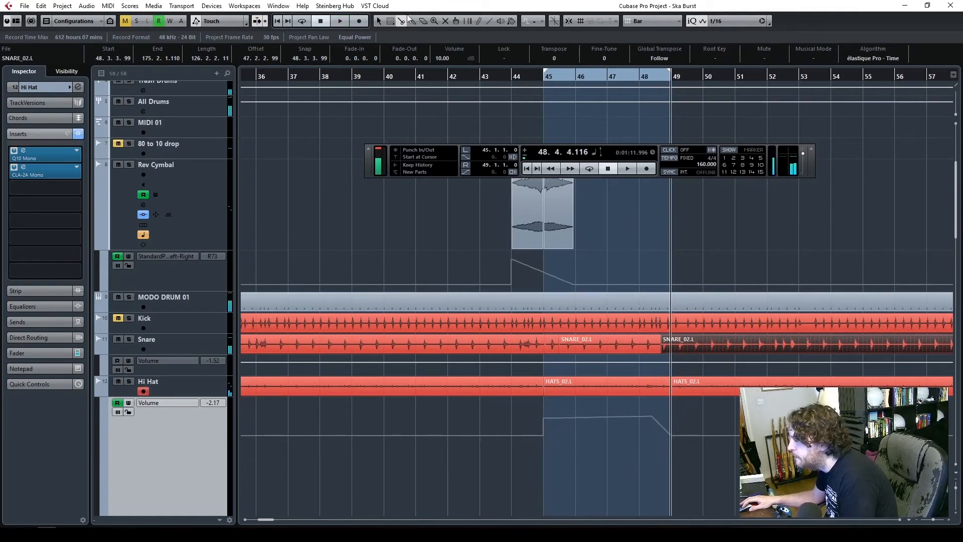
# - Set the clip volume of the split snare events to 12 dB, and play the transition with the Snare track enlarged
pyautogui.click(550, 369)
pyautogui.click(644, 346)
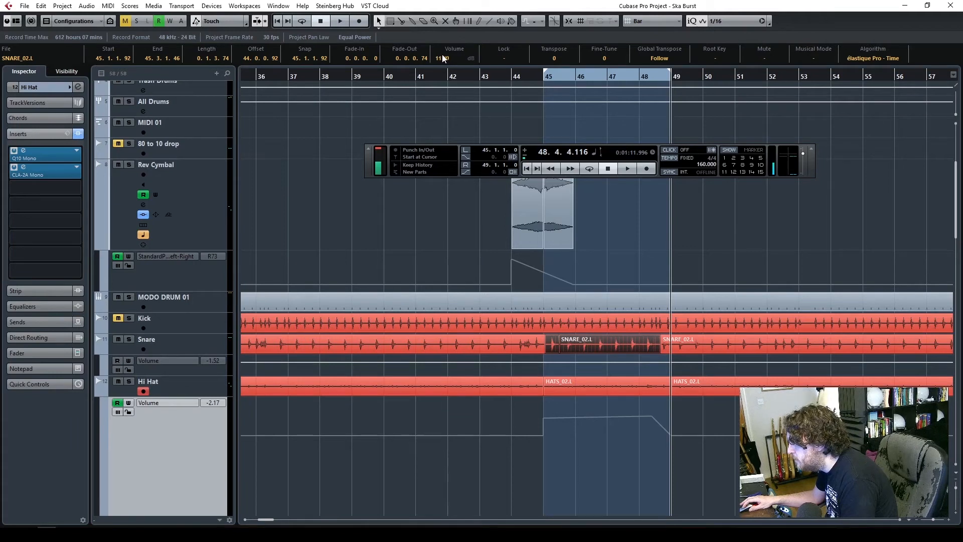
pyautogui.moveTo(480, 79); pyautogui.dragTo(417, 85)
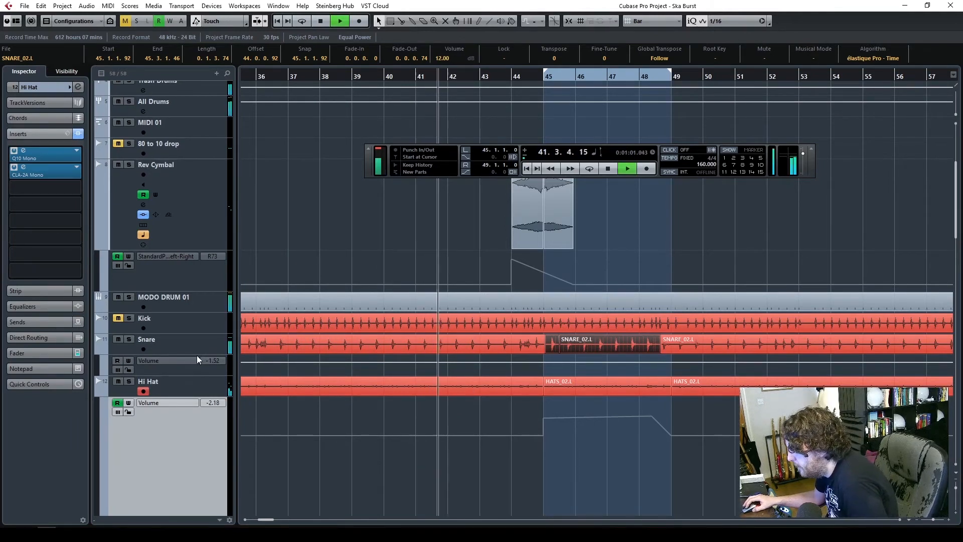
pyautogui.moveTo(200, 356); pyautogui.dragTo(199, 405)
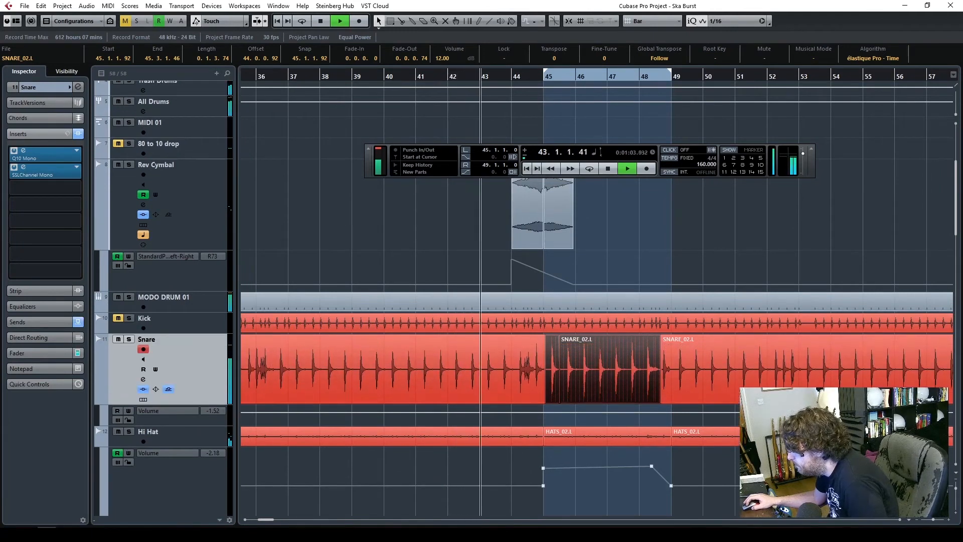
pyautogui.click(948, 520)
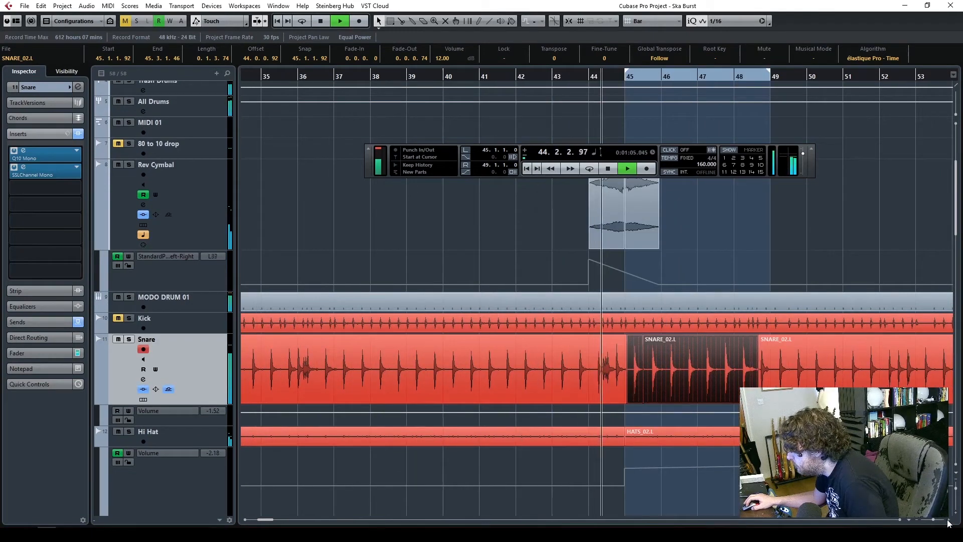
pyautogui.click(947, 520)
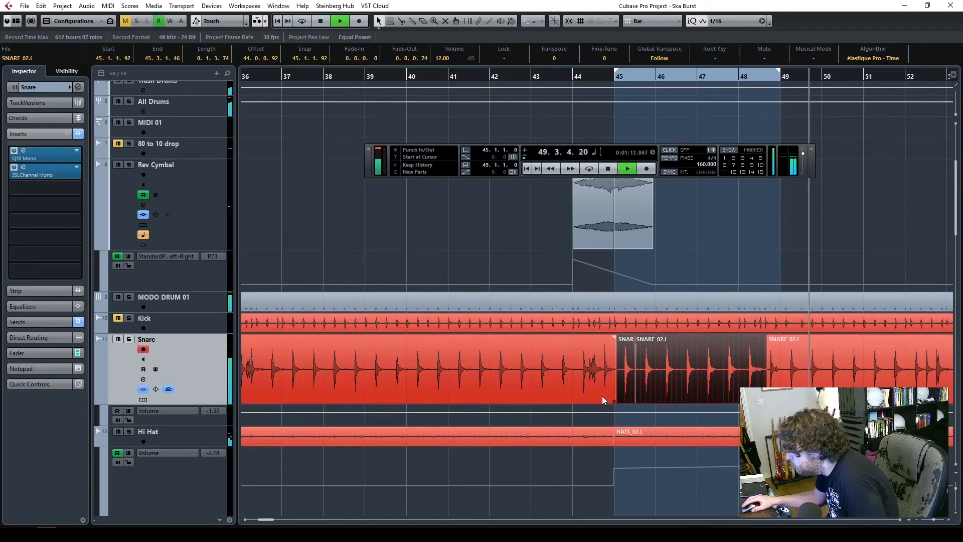
# - Set the backing vocal track BV L's fader to about -3 dB, and replay from about bar 51
pyautogui.scroll(-10, 602, 396)
pyautogui.scroll(2, 600, 398)
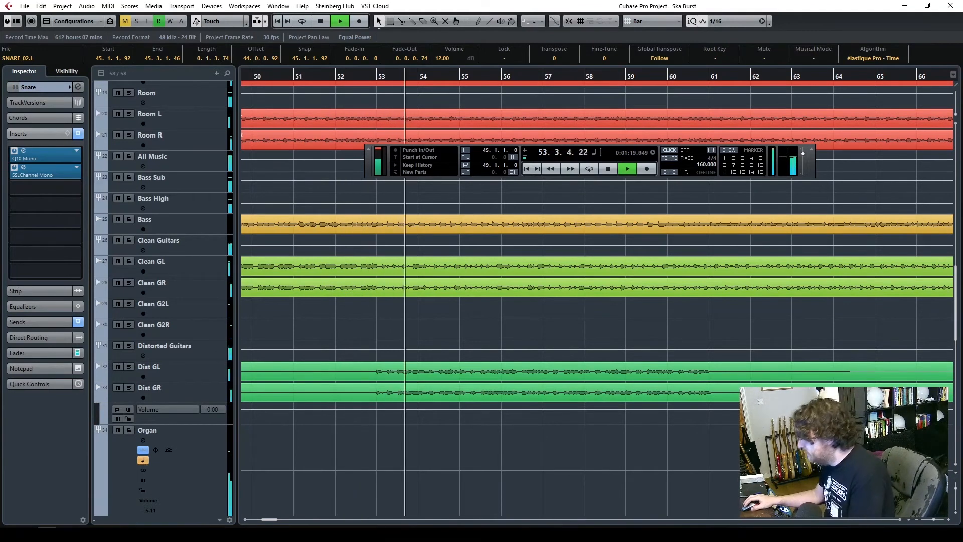
pyautogui.moveTo(934, 519); pyautogui.dragTo(931, 520)
pyautogui.scroll(-10, 644, 405)
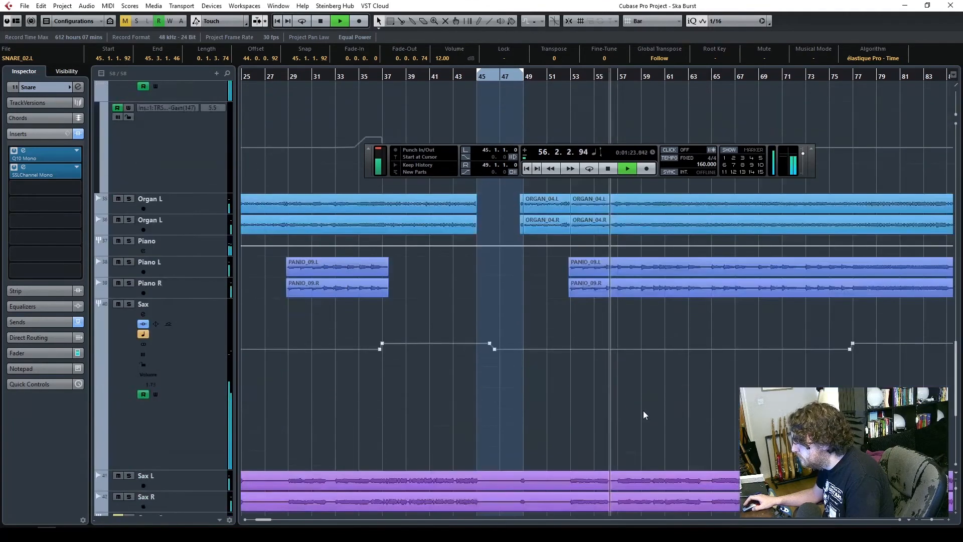
pyautogui.click(200, 326)
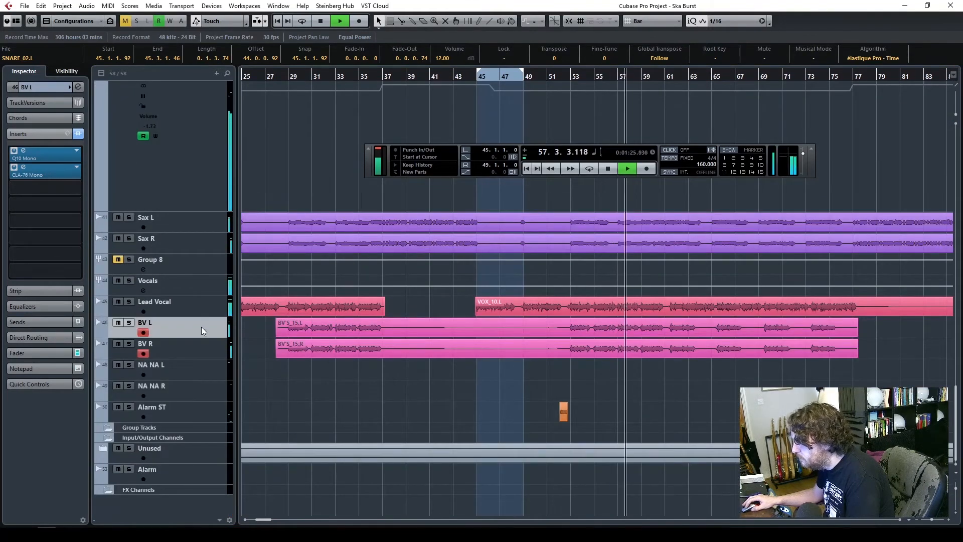
pyautogui.click(43, 353)
pyautogui.moveTo(32, 309); pyautogui.dragTo(33, 306)
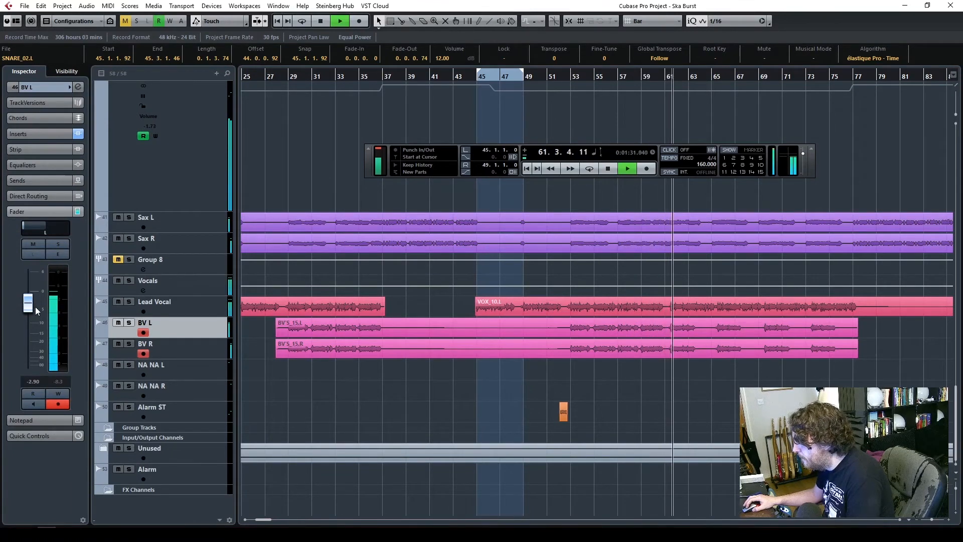
pyautogui.press('space')
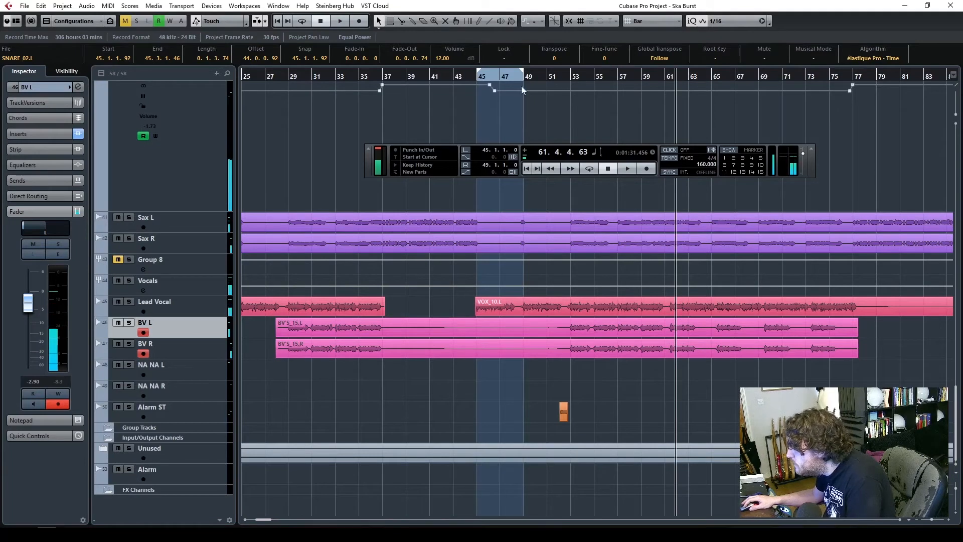
pyautogui.doubleClick(559, 77)
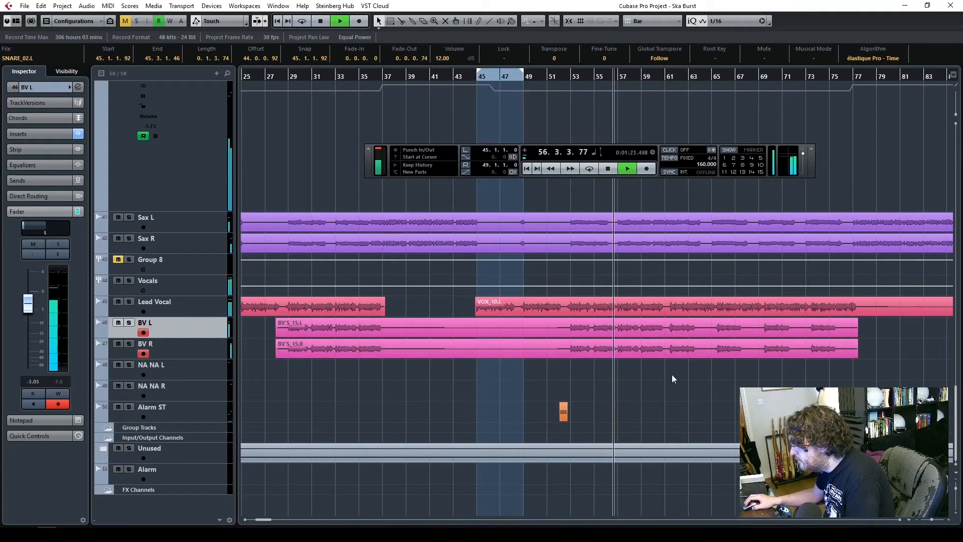
# - Lower the All Music group's fader to -3.32 dB during playback
pyautogui.scroll(6, 690, 401)
pyautogui.scroll(4, 690, 401)
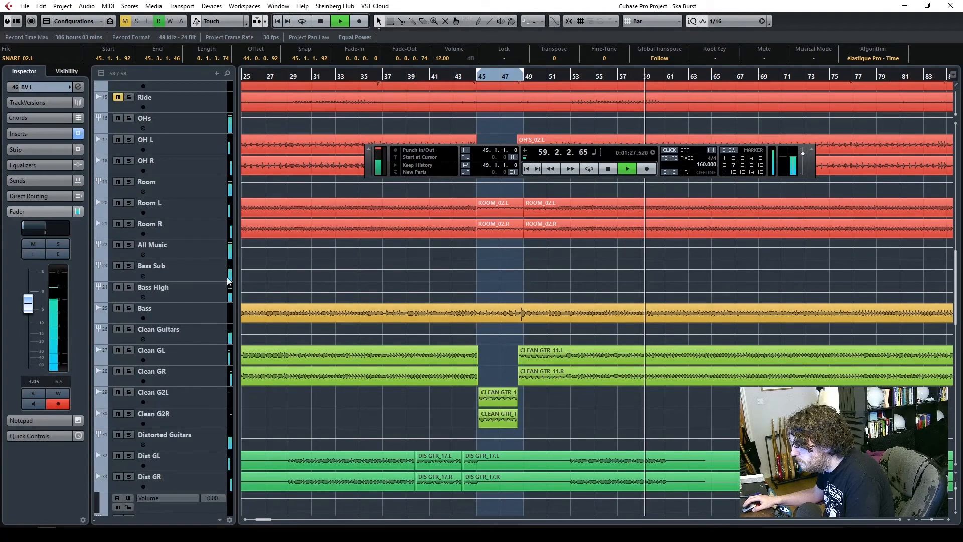
pyautogui.click(212, 251)
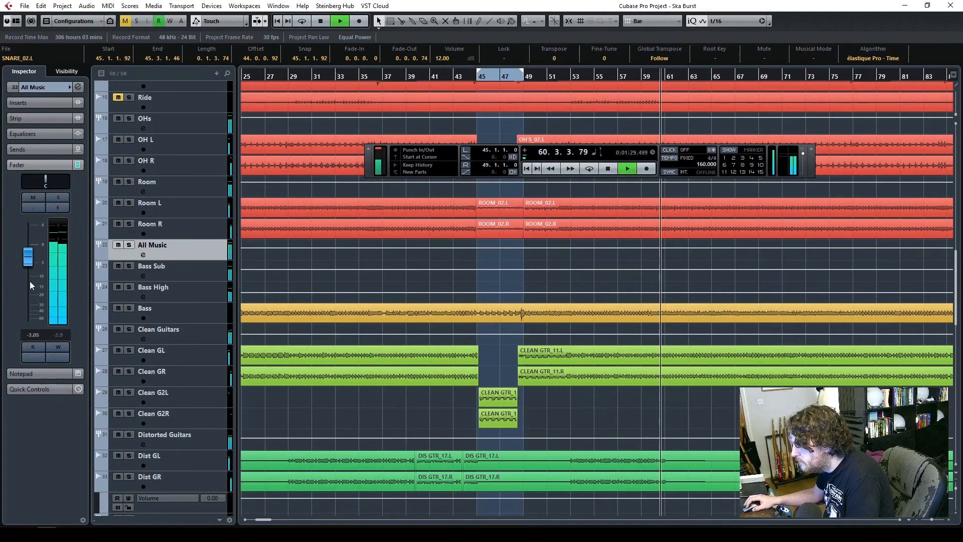
pyautogui.scroll(-3, 37, 339)
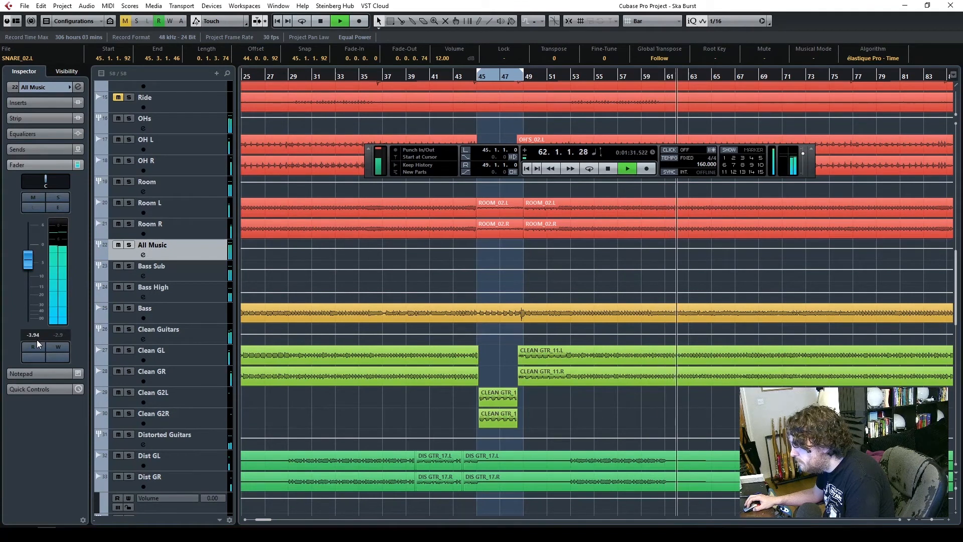
pyautogui.scroll(2, 38, 337)
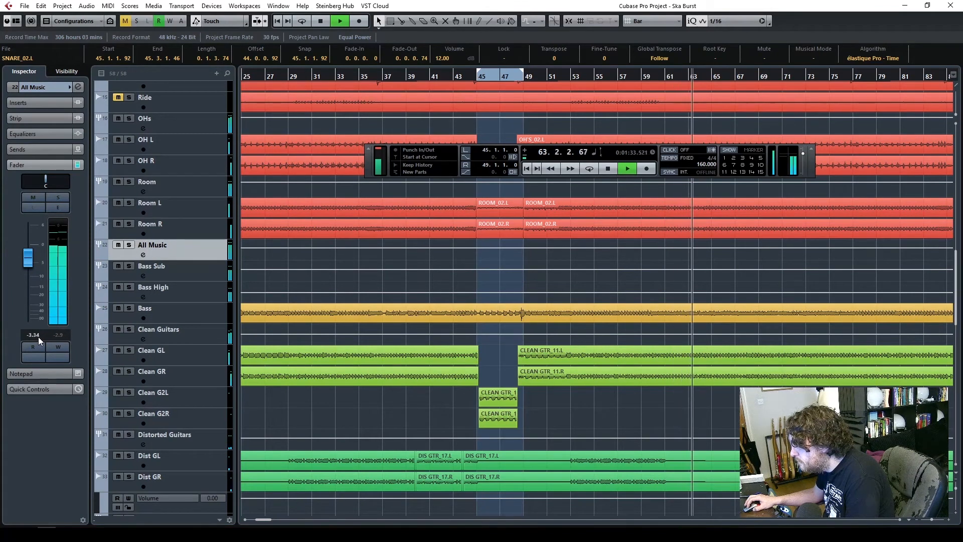
pyautogui.scroll(3, 409, 283)
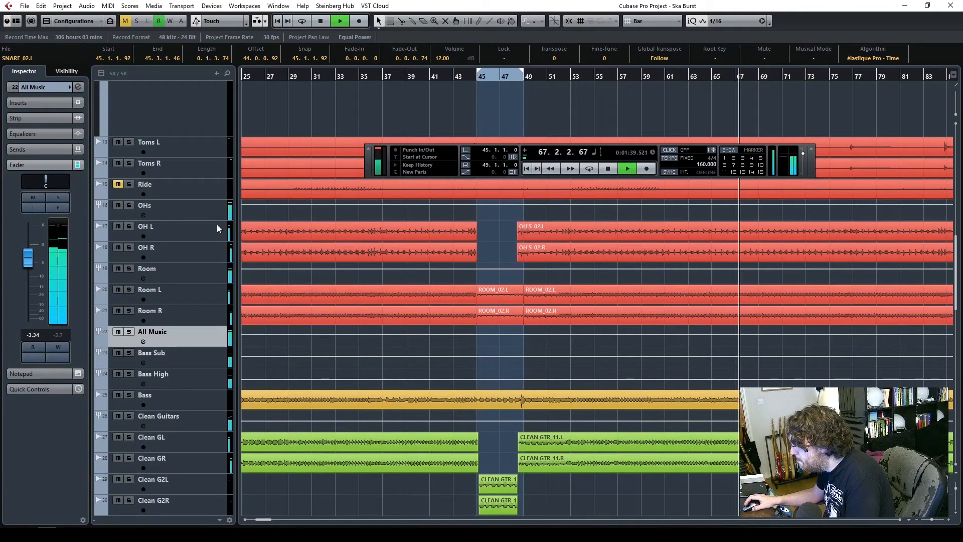
pyautogui.click(211, 210)
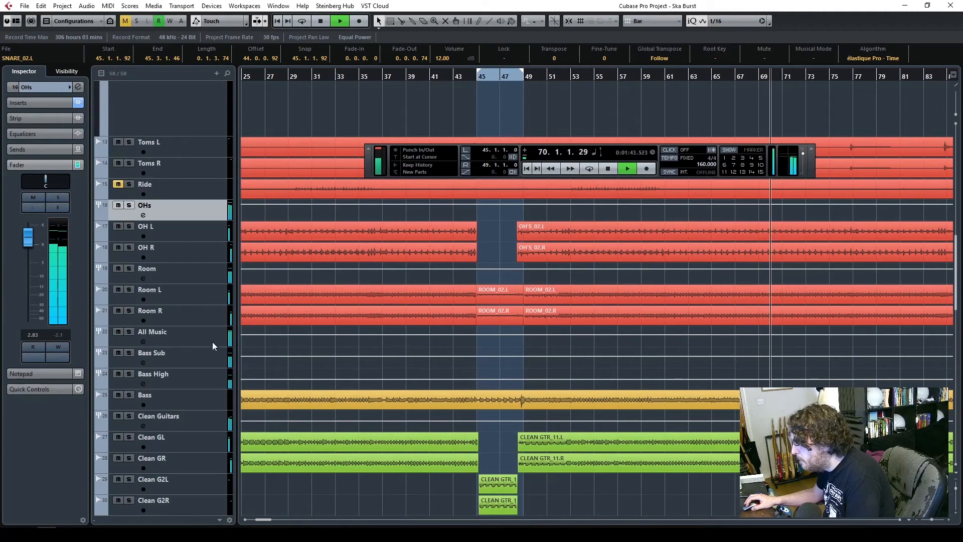
pyautogui.click(169, 343)
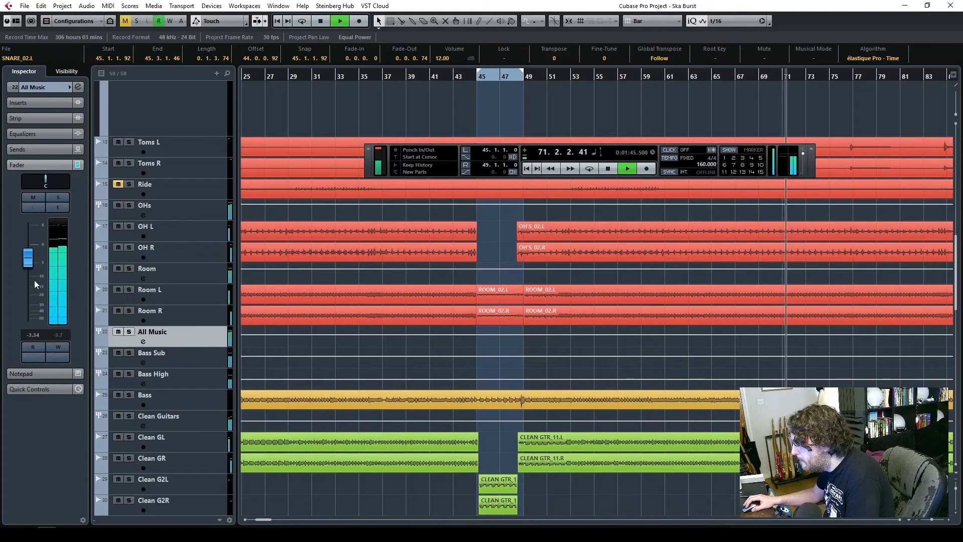
pyautogui.moveTo(36, 336); pyautogui.dragTo(32, 359)
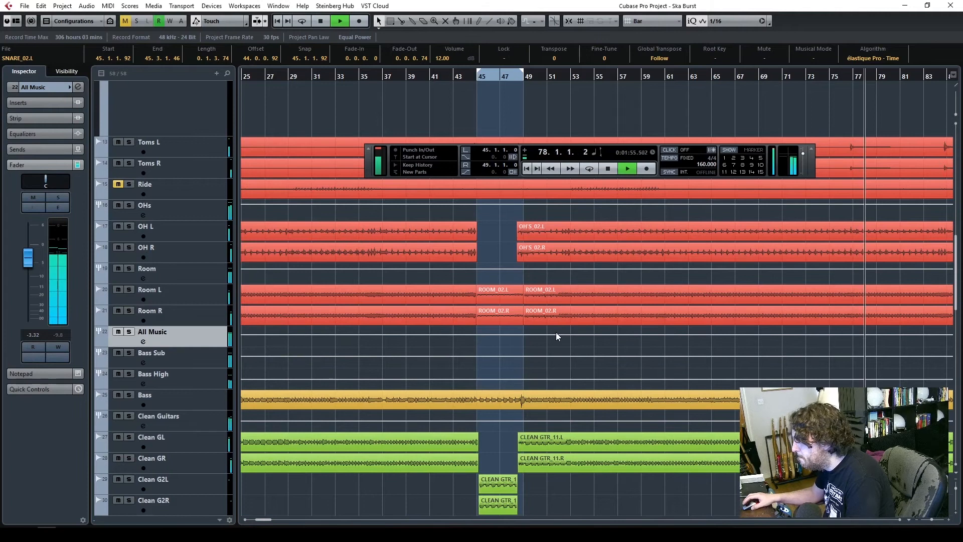
# - Inspect the StudioEQ and L2 limiter inserts on the Stereo Out channel, then close both plug-in windows
pyautogui.scroll(-10, 360, 449)
pyautogui.scroll(20, 359, 452)
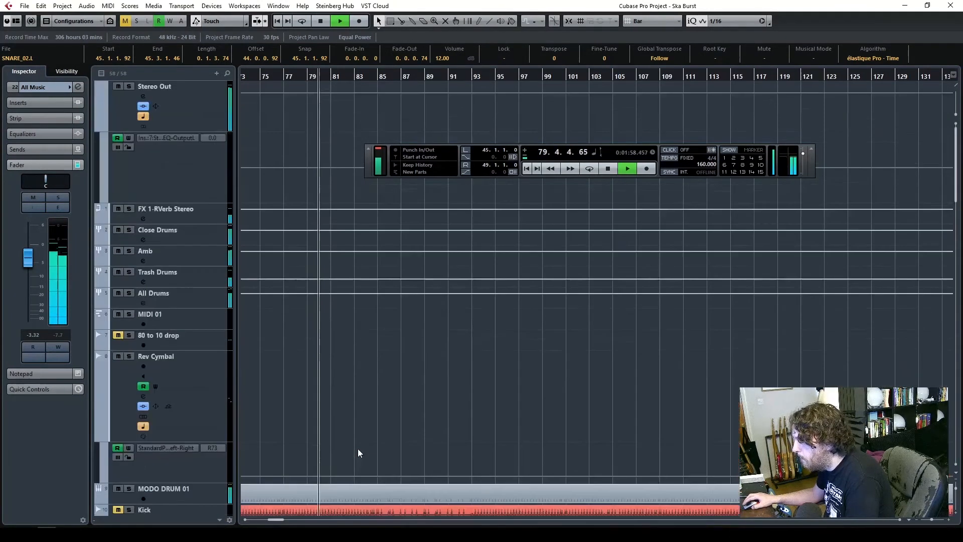
pyautogui.click(189, 91)
pyautogui.click(44, 102)
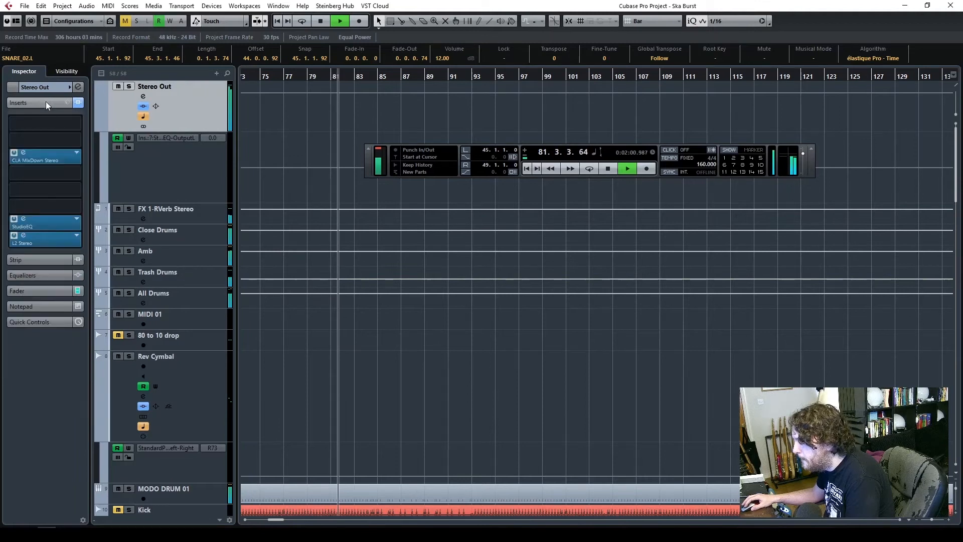
pyautogui.doubleClick(23, 220)
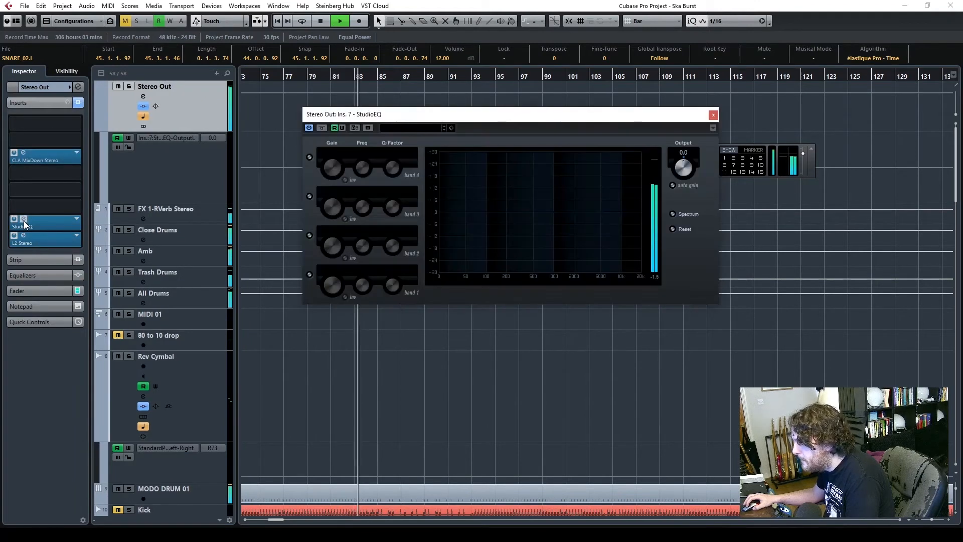
pyautogui.doubleClick(23, 236)
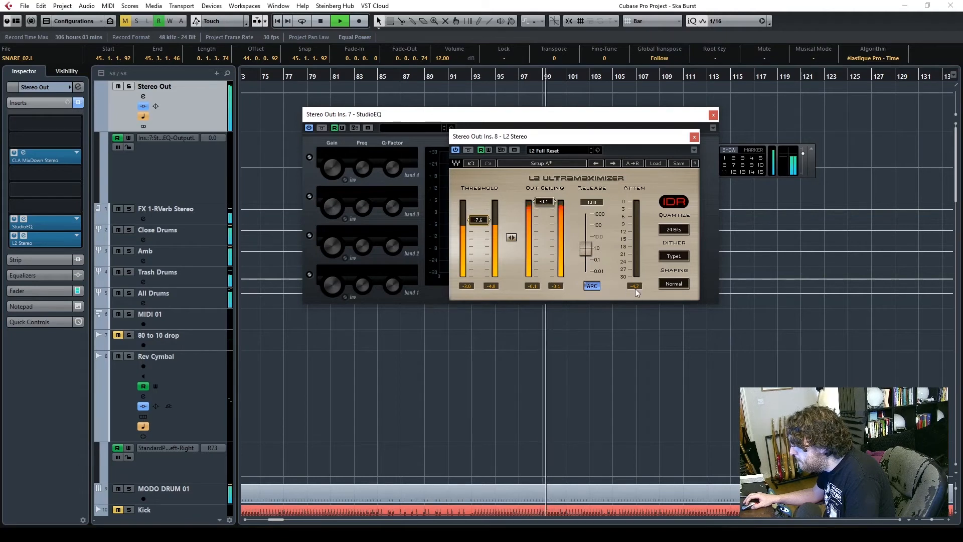
pyautogui.click(695, 144)
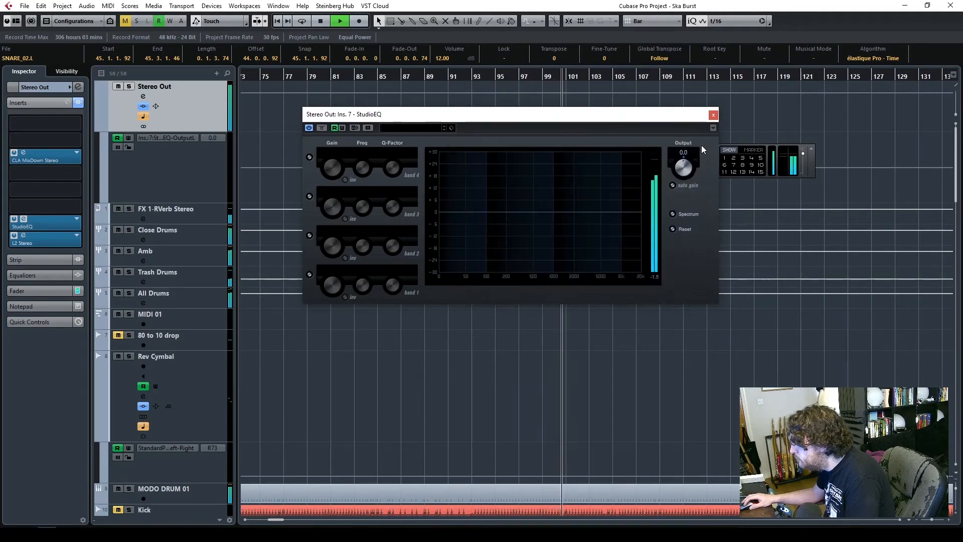
pyautogui.click(713, 116)
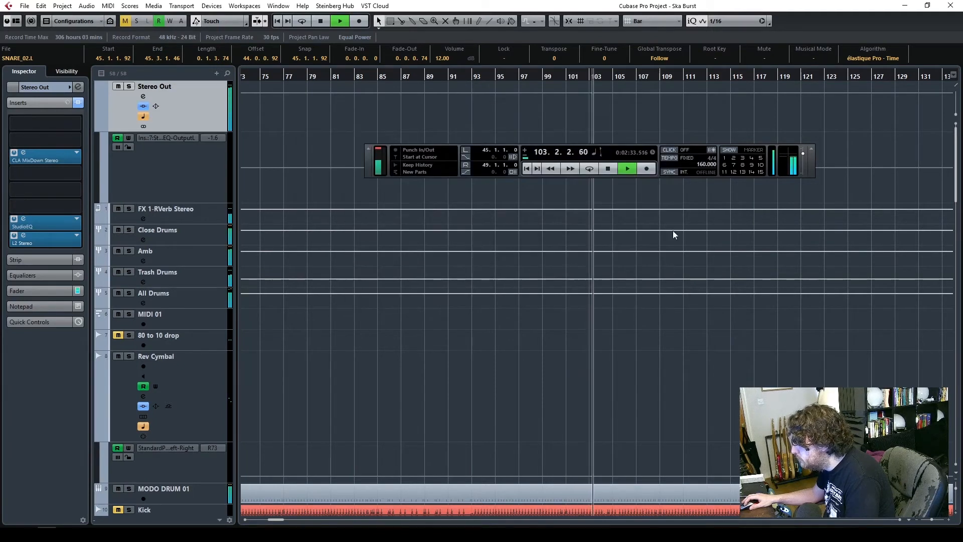
# - Stop playback and dip the Organ track's gain automation to 3.9 between about bars 103 and 109
pyautogui.scroll(-3, 651, 366)
pyautogui.scroll(-20, 651, 363)
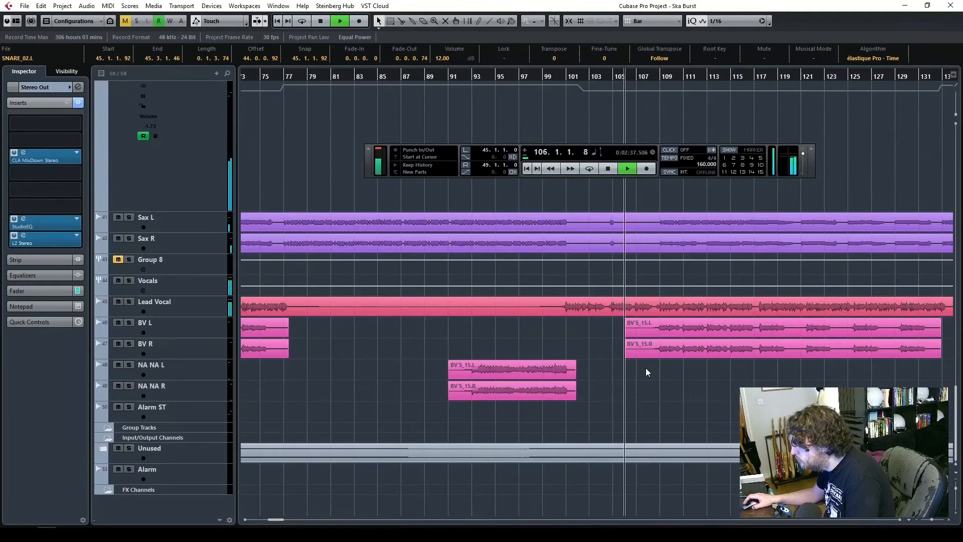
pyautogui.scroll(12, 646, 371)
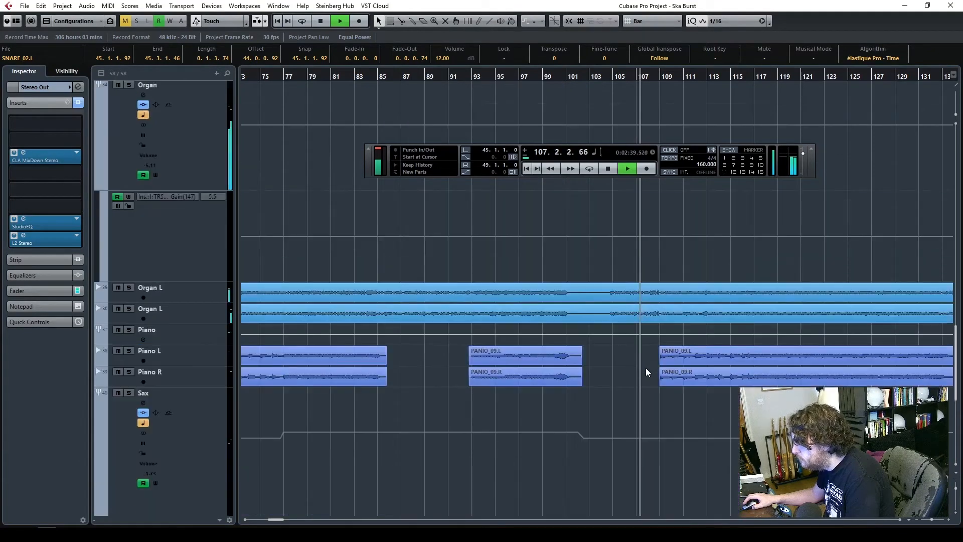
pyautogui.scroll(-3, 646, 372)
pyautogui.scroll(3, 645, 368)
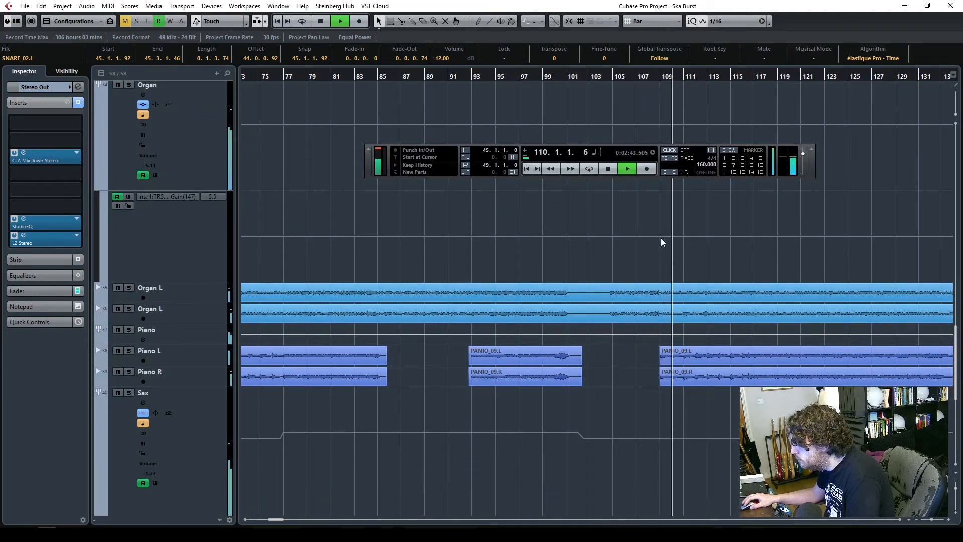
pyautogui.press('space')
pyautogui.click(590, 236)
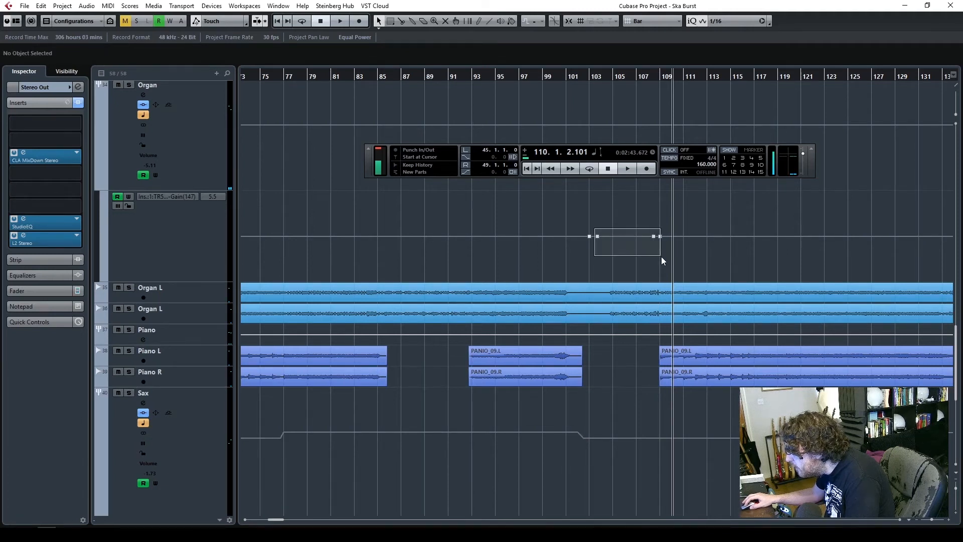
pyautogui.moveTo(661, 257); pyautogui.dragTo(656, 257)
pyautogui.moveTo(597, 234); pyautogui.dragTo(598, 252)
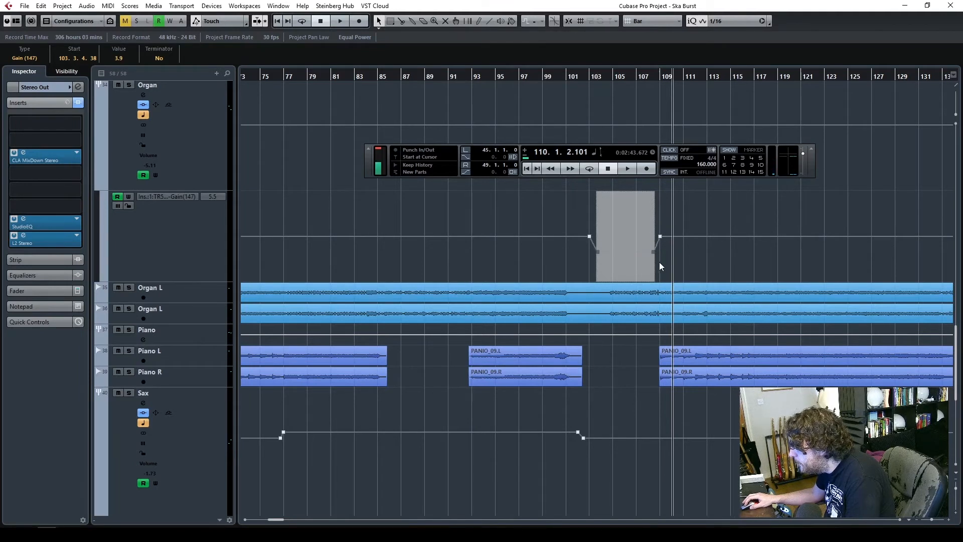
# - Play the song from about bar 100 to check the organ gain dip, restarting playback once
pyautogui.click(561, 77)
pyautogui.press('space')
pyautogui.click(696, 254)
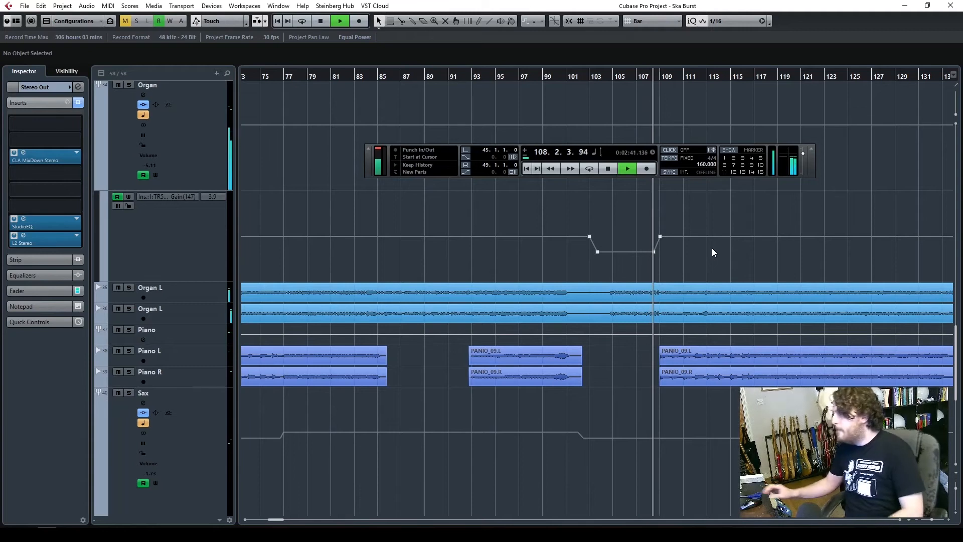
pyautogui.click(557, 77)
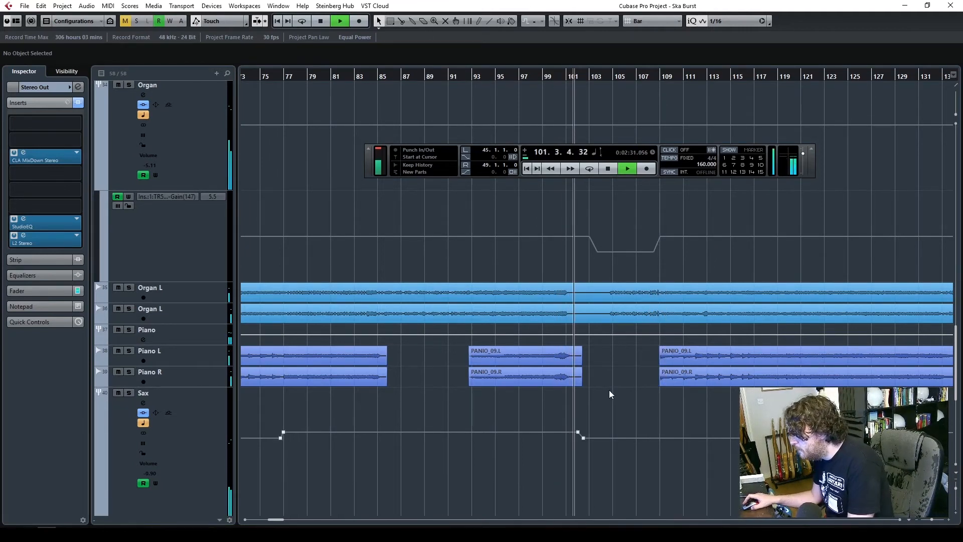
# - Split the Clean GL and Clean GR clips at 101.1.3.87 and 104.3.2.7
pyautogui.scroll(8, 609, 390)
pyautogui.scroll(4, 609, 389)
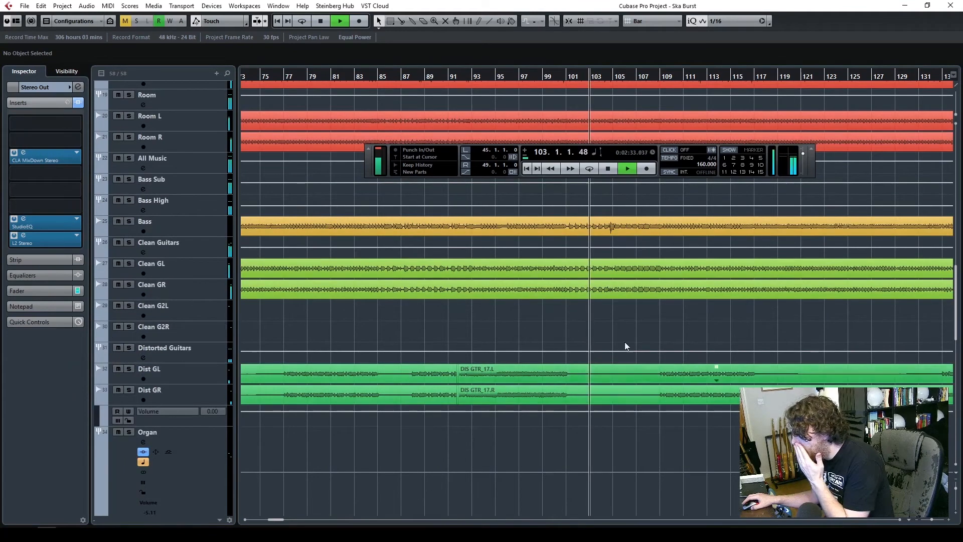
pyautogui.moveTo(908, 519); pyautogui.dragTo(913, 519)
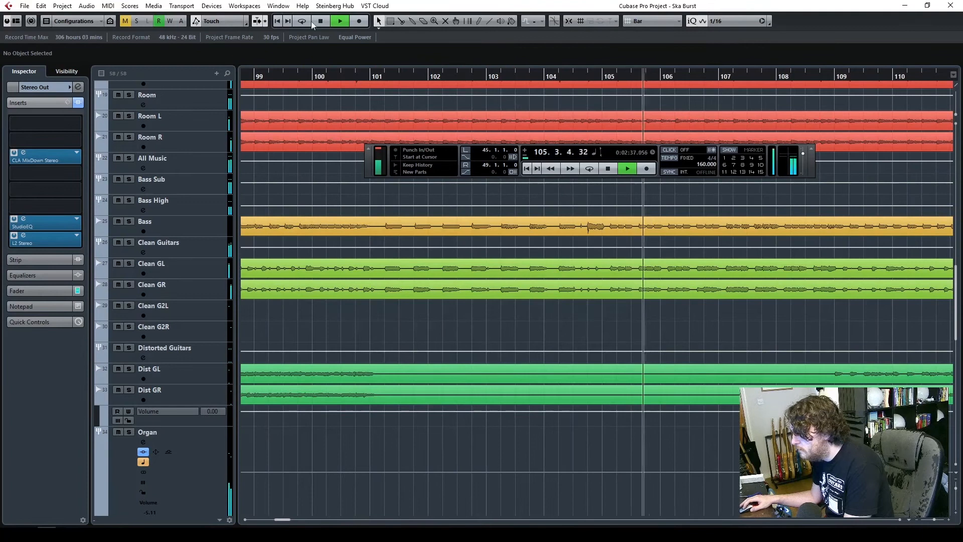
pyautogui.click(401, 20)
pyautogui.press('space')
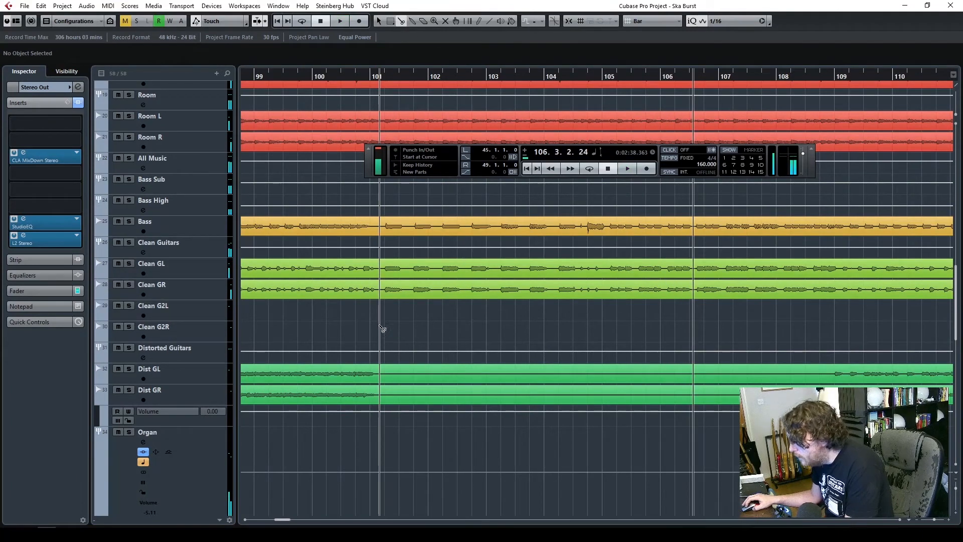
pyautogui.click(382, 274)
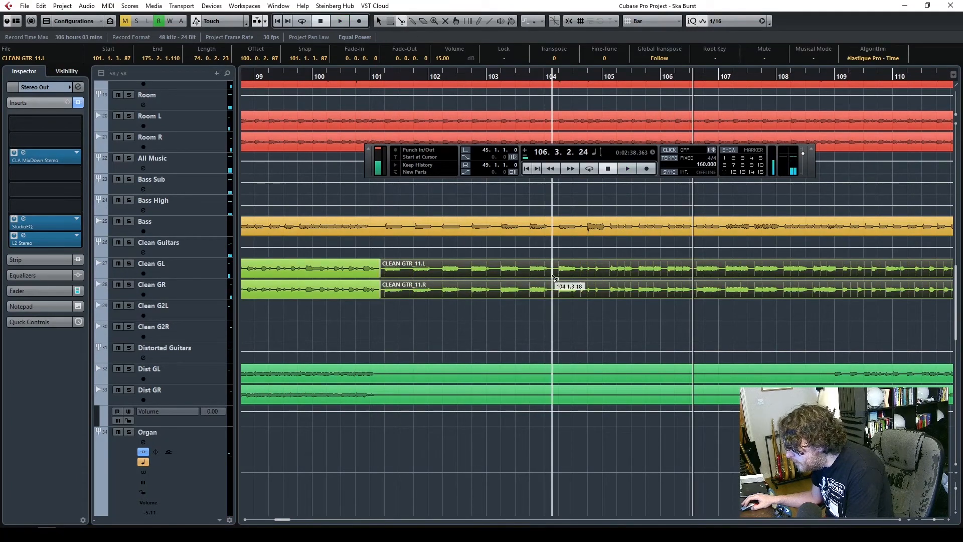
pyautogui.click(578, 281)
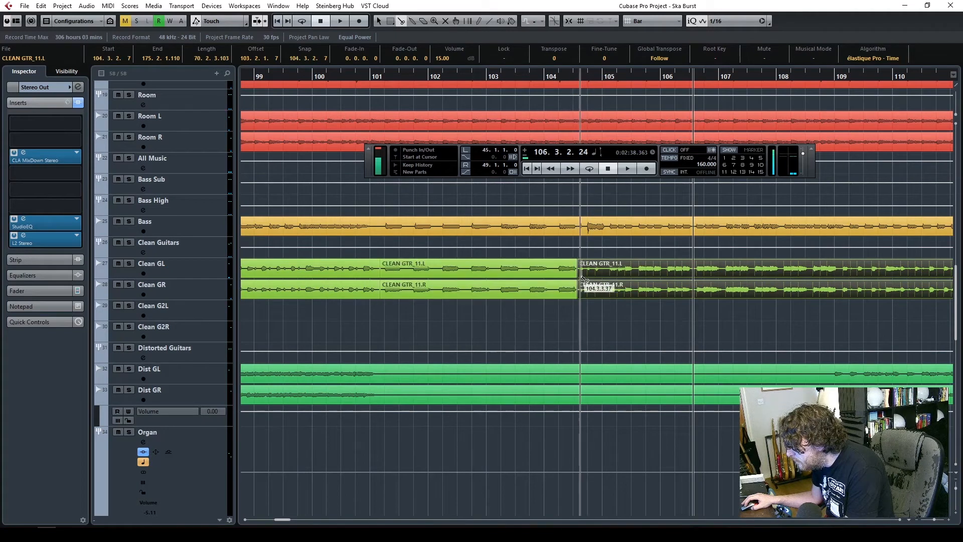
# - Copy the split clean guitar section onto Clean G2L and Clean G2R, and delete the originals from Clean GL and Clean GR
pyautogui.click(413, 339)
pyautogui.moveTo(412, 273); pyautogui.dragTo(412, 309)
pyautogui.click(427, 256)
pyautogui.click(423, 289)
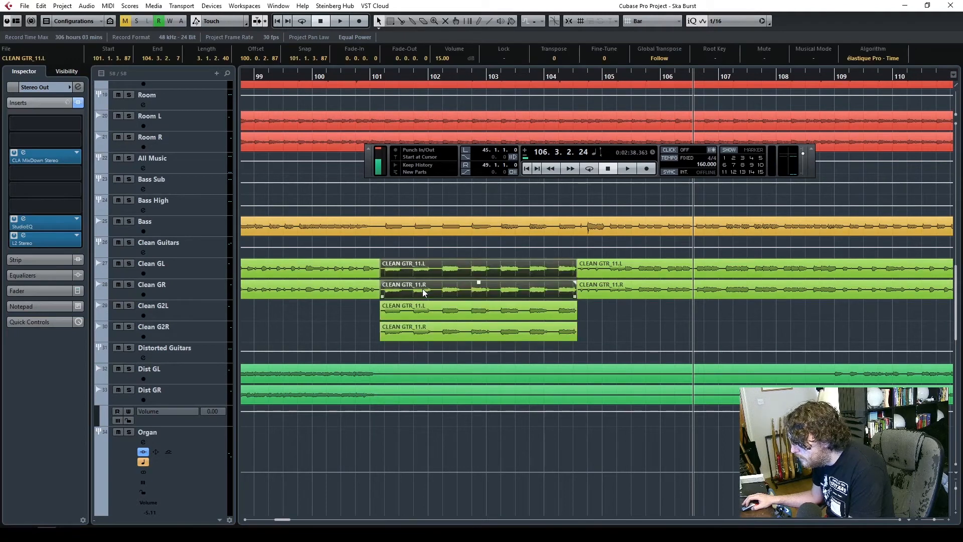
pyautogui.press('Delete')
# - Play the song from just before bar 100 and examine the guitar, organ, sax, vocal and drum tracks around the moved section
pyautogui.click(304, 78)
pyautogui.press('space')
pyautogui.click(633, 325)
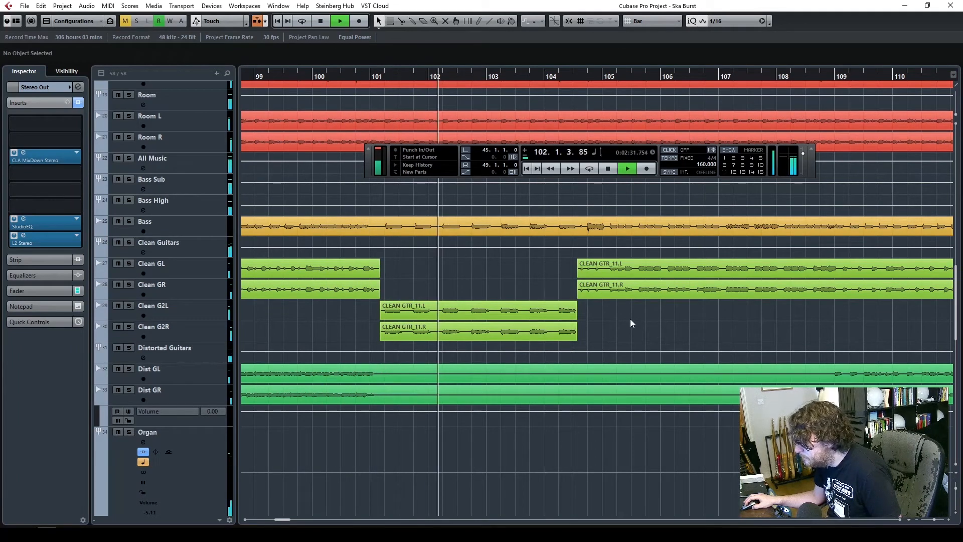
pyautogui.scroll(-5, 384, 408)
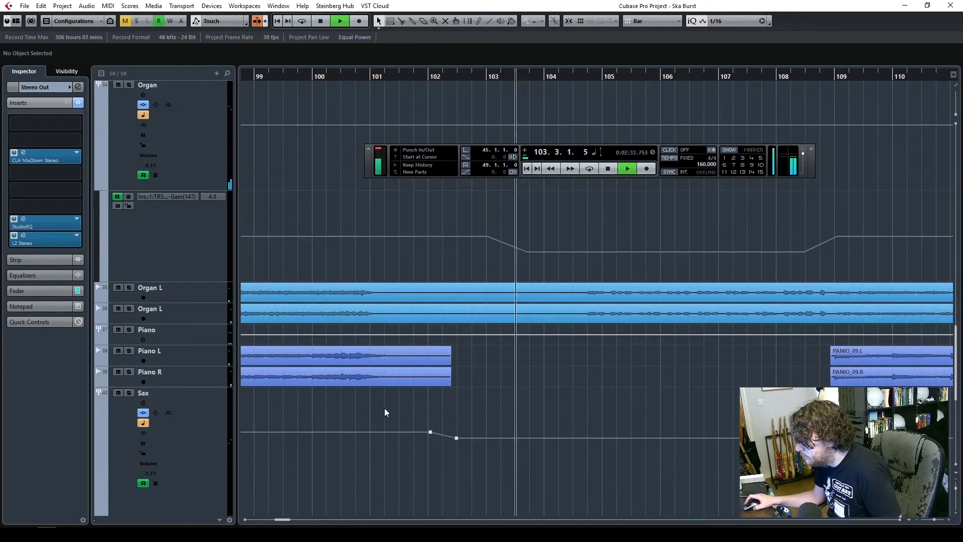
pyautogui.scroll(3, 384, 408)
pyautogui.scroll(-5, 385, 408)
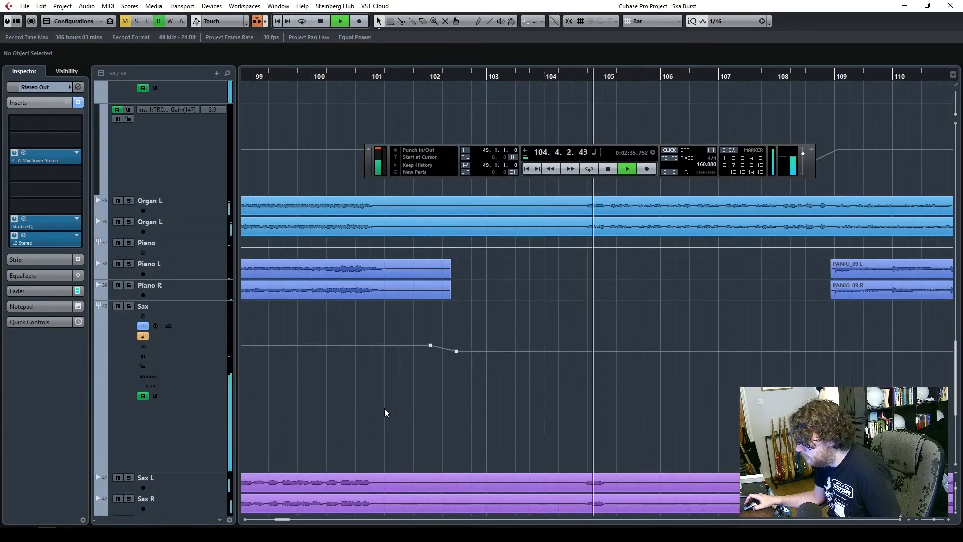
pyautogui.scroll(-4, 384, 408)
pyautogui.moveTo(932, 520); pyautogui.dragTo(931, 522)
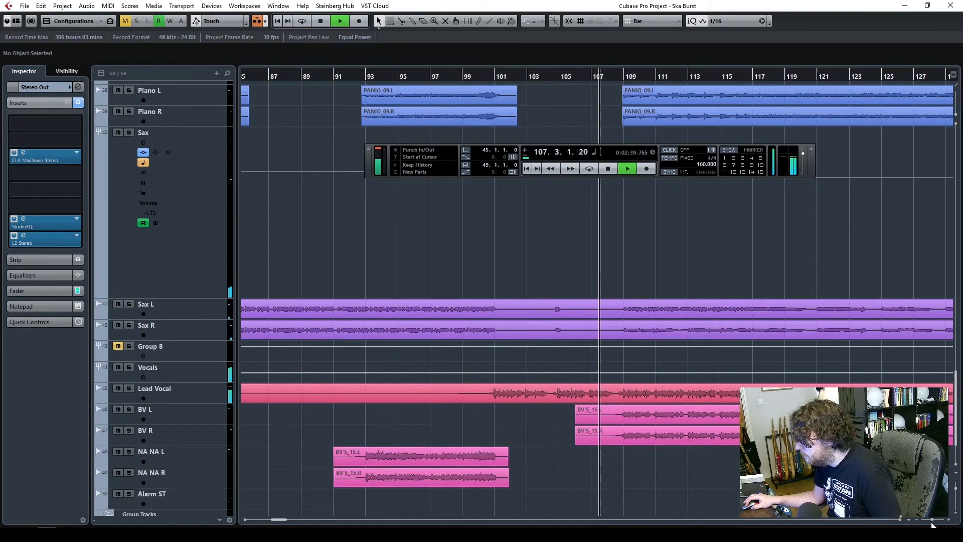
pyautogui.scroll(8, 437, 341)
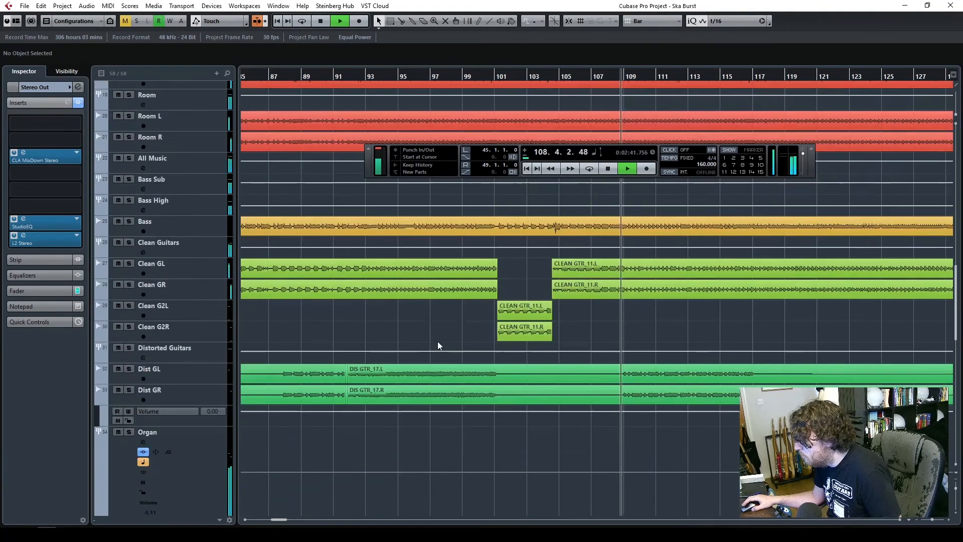
pyautogui.scroll(3, 440, 340)
pyautogui.scroll(-10, 460, 322)
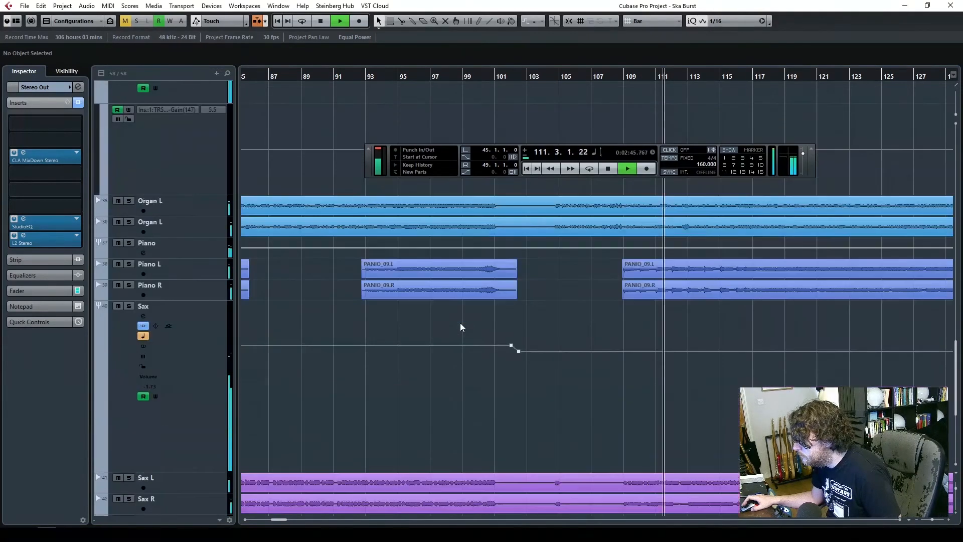
pyautogui.scroll(8, 460, 323)
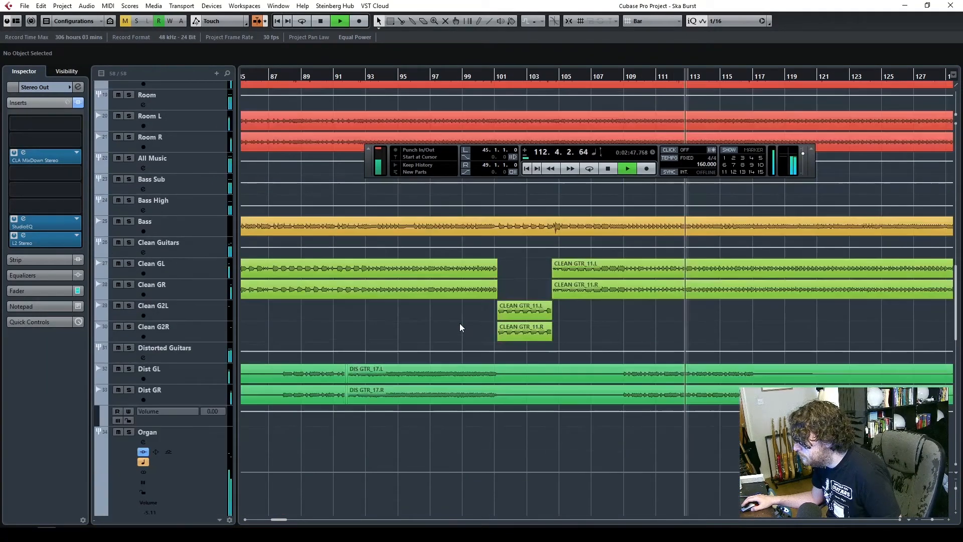
pyautogui.scroll(4, 460, 325)
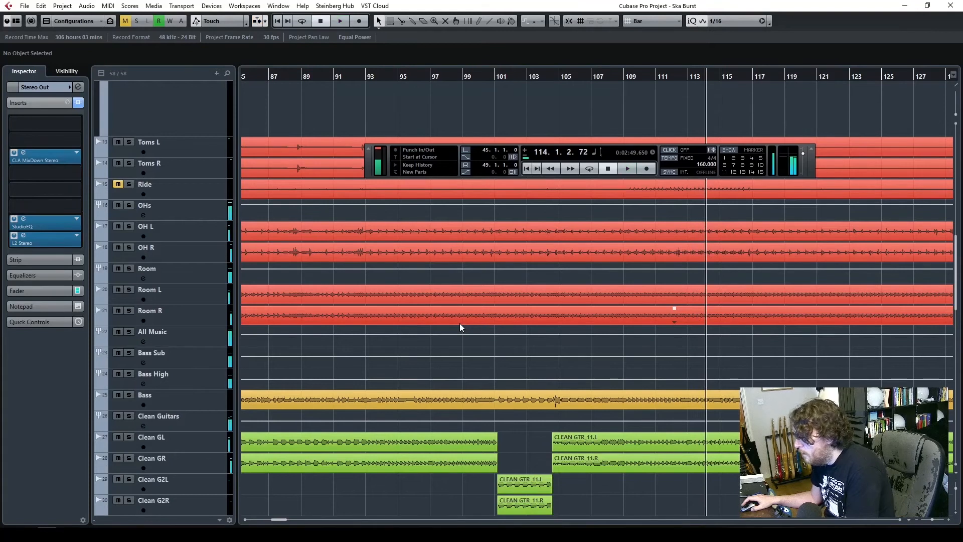
# - Split the Room L and Room R clips at 101.1.1.0 and 105.1.1.0
pyautogui.press('3')
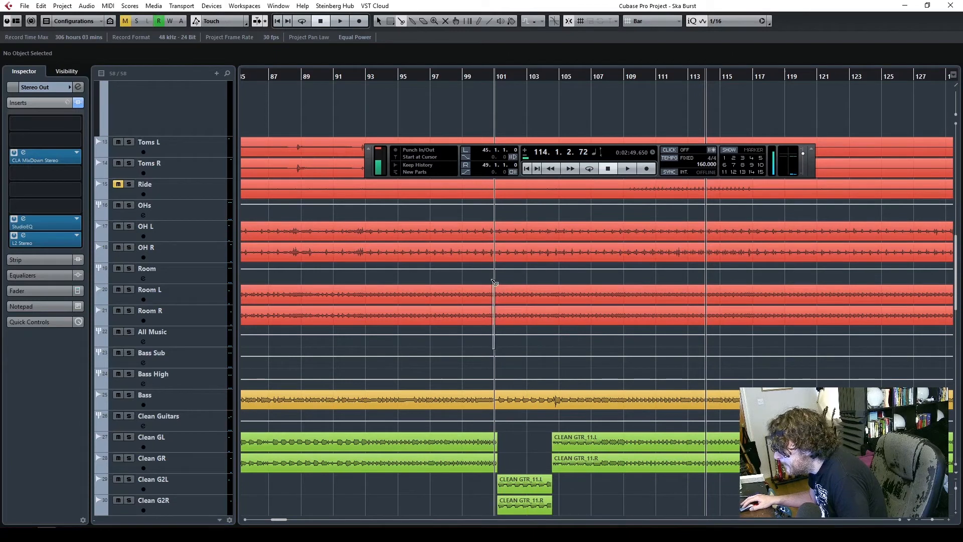
pyautogui.click(497, 294)
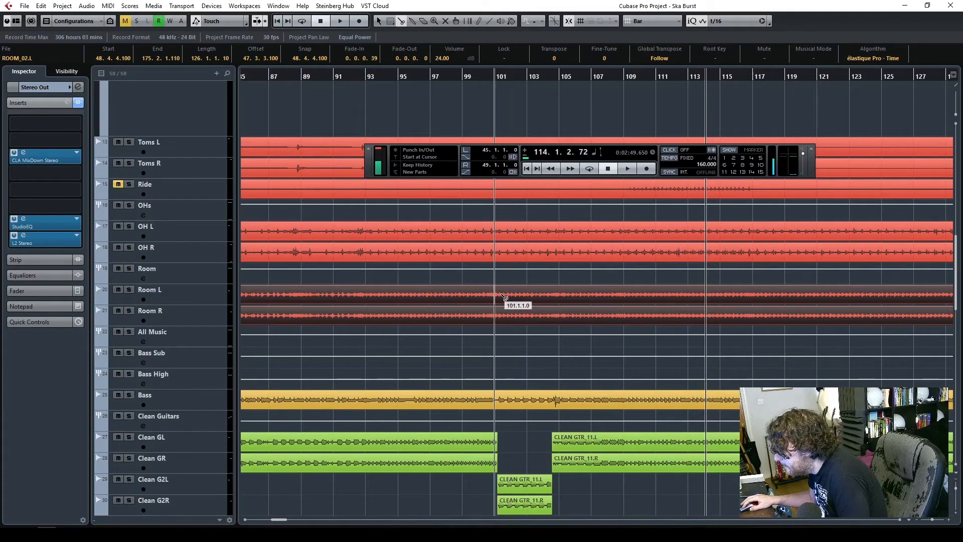
pyautogui.click(498, 295)
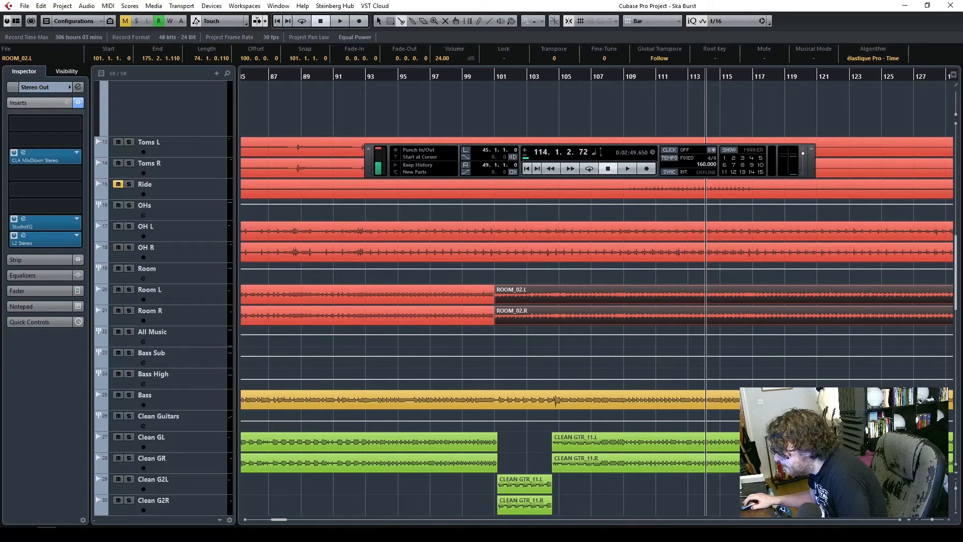
pyautogui.click(949, 520)
pyautogui.click(949, 520)
pyautogui.click(949, 520)
pyautogui.click(949, 520)
pyautogui.click(949, 520)
pyautogui.click(948, 521)
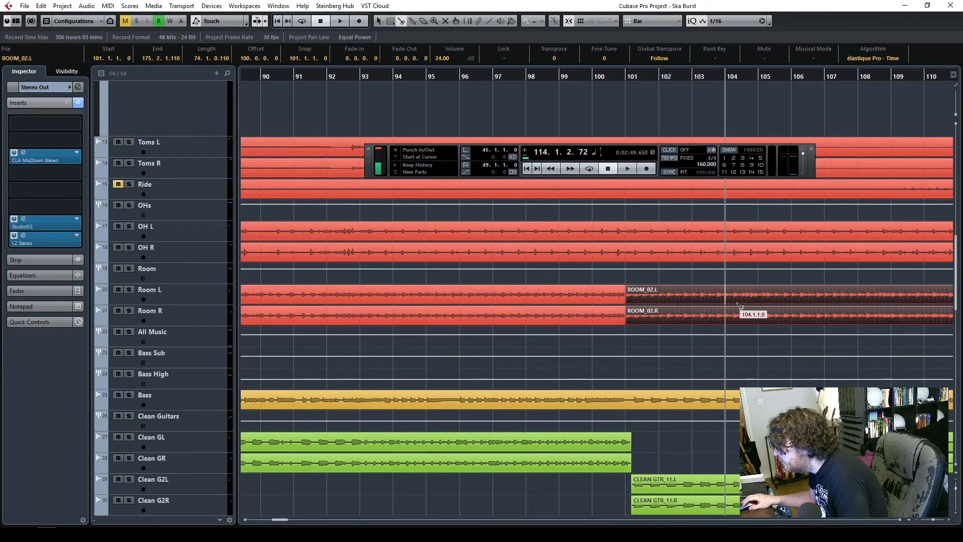
pyautogui.click(759, 304)
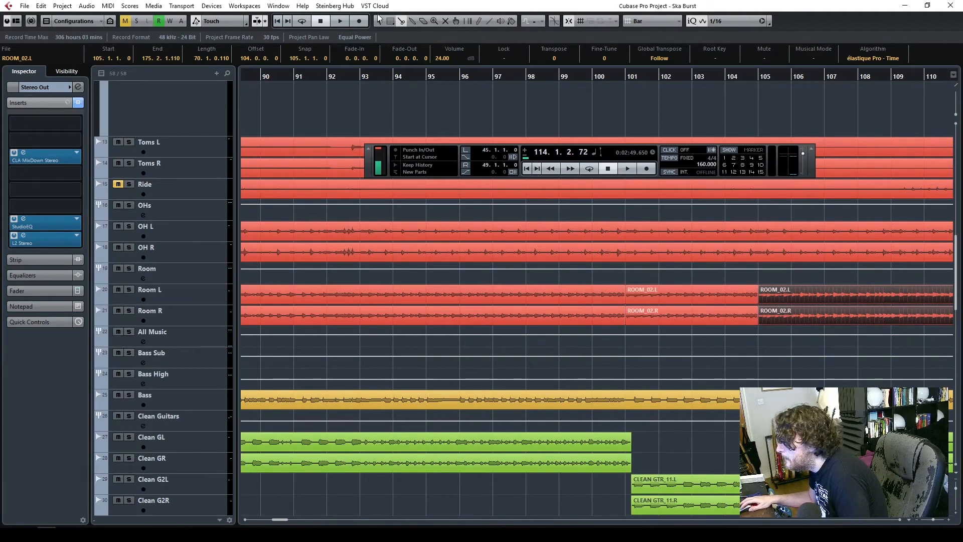
# - Set the Room L and Room R section from bar 101 to 14.00 dB and crossfade it into the following clips from about 104.3
pyautogui.moveTo(688, 339); pyautogui.dragTo(678, 295)
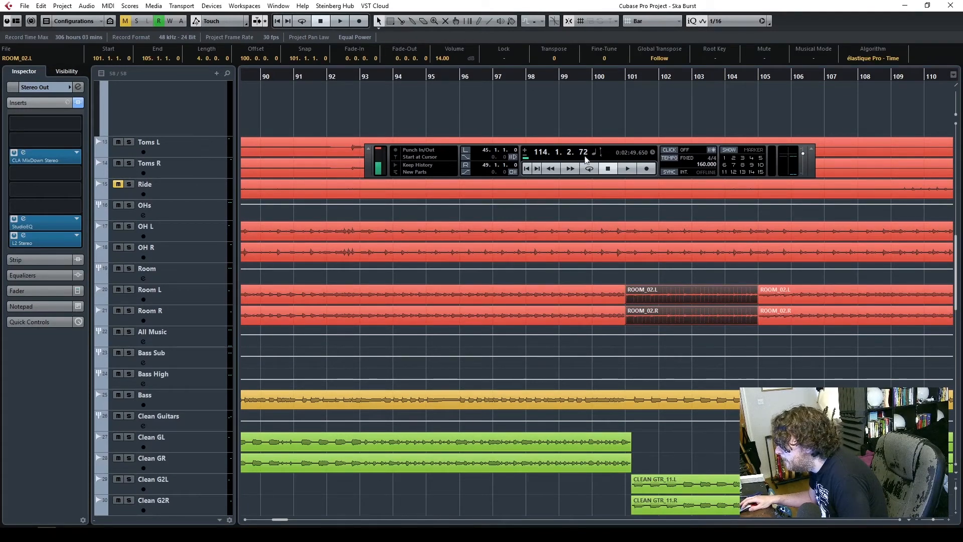
pyautogui.click(766, 290)
pyautogui.moveTo(759, 304); pyautogui.dragTo(747, 304)
pyautogui.moveTo(705, 346); pyautogui.dragTo(768, 292)
pyautogui.press('x')
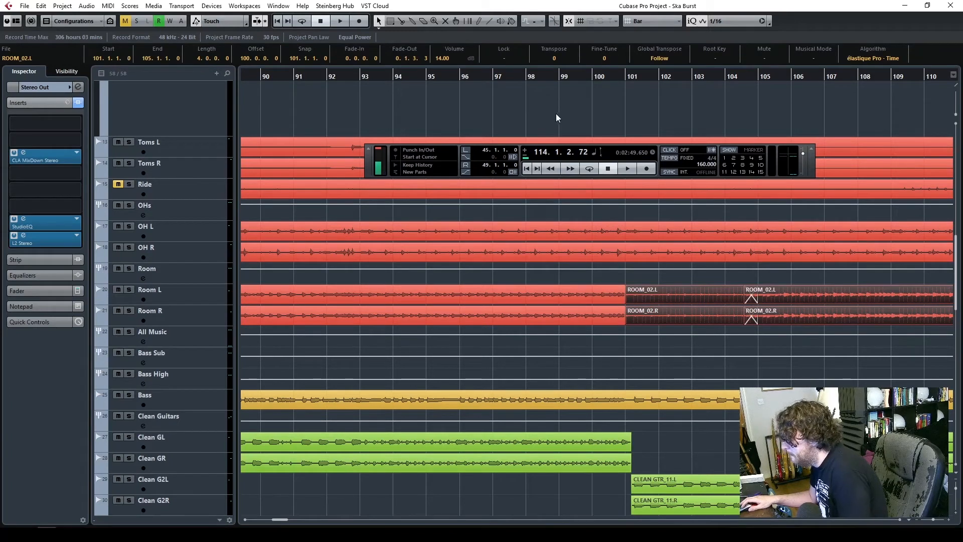
pyautogui.click(561, 76)
pyautogui.press('space')
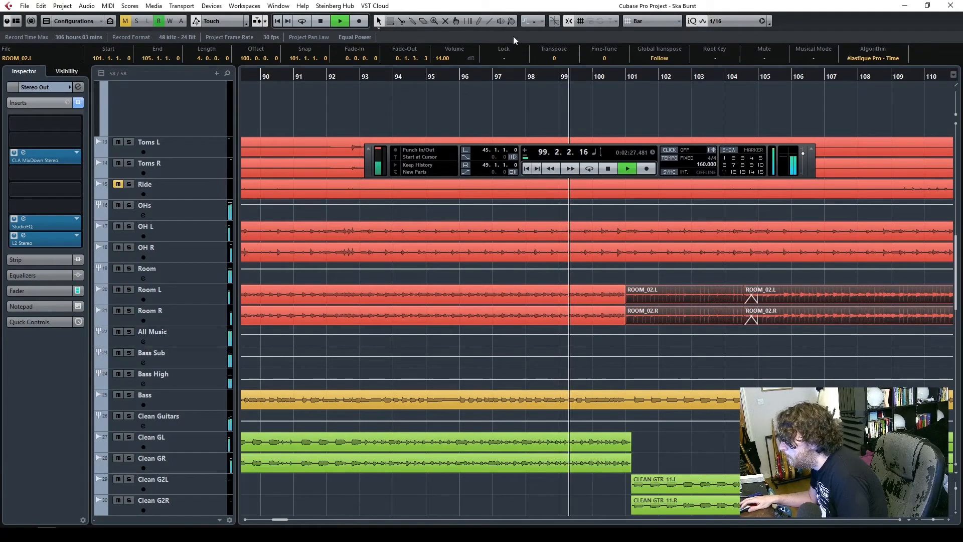
# - Split the OH L and OH R clips at 101.1.1.0, trimming the second part's start to about 104.3.2 and briefly fading out the first part
pyautogui.click(625, 234)
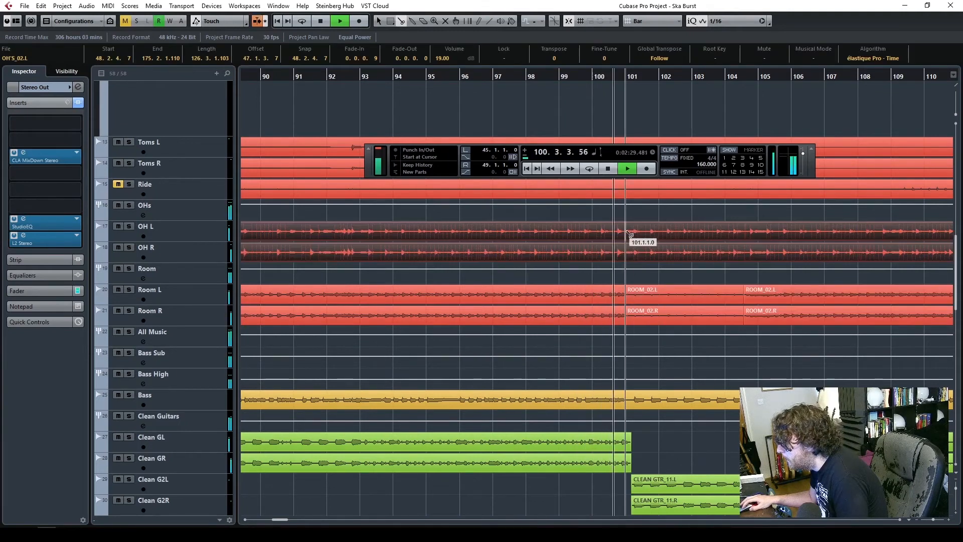
pyautogui.keyDown('alt'); pyautogui.click(627, 234); pyautogui.keyUp('alt')
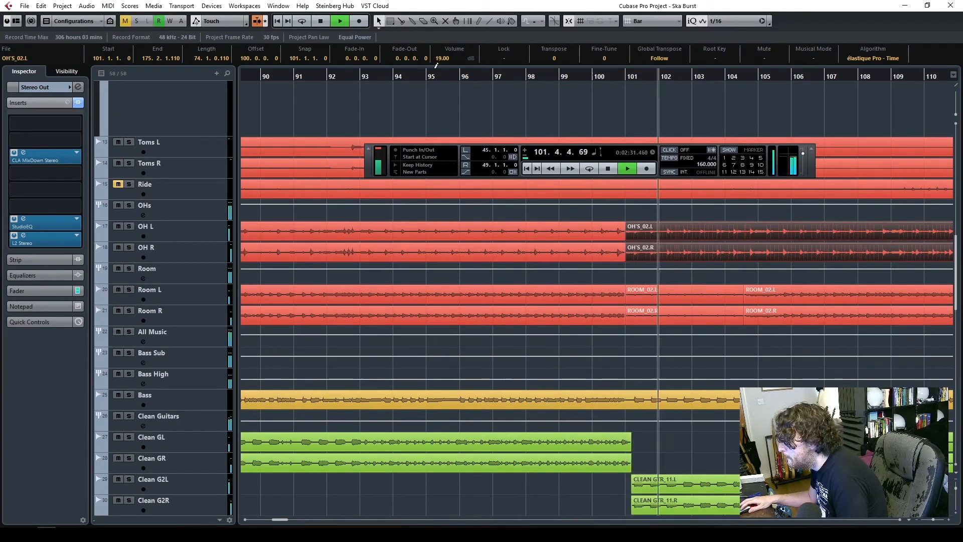
pyautogui.moveTo(627, 259); pyautogui.dragTo(747, 258)
pyautogui.moveTo(746, 222); pyautogui.dragTo(748, 222)
pyautogui.moveTo(629, 247); pyautogui.dragTo(620, 223)
pyautogui.click(522, 76)
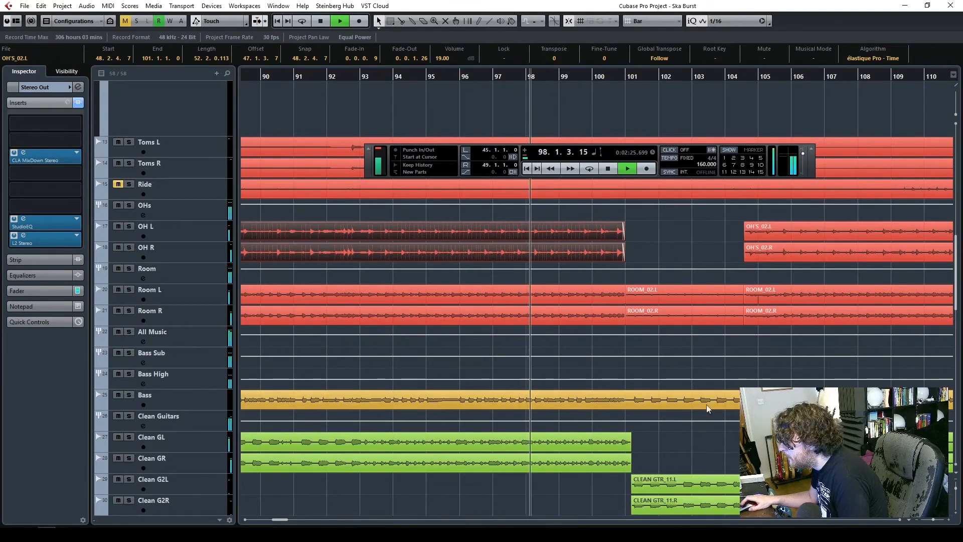
# - Raise the Hi Hat volume automation to 0.24 between about 101.1.4 and 104.3, with ramps on both sides
pyautogui.scroll(5, 704, 396)
pyautogui.scroll(2, 706, 423)
pyautogui.scroll(-2, 705, 425)
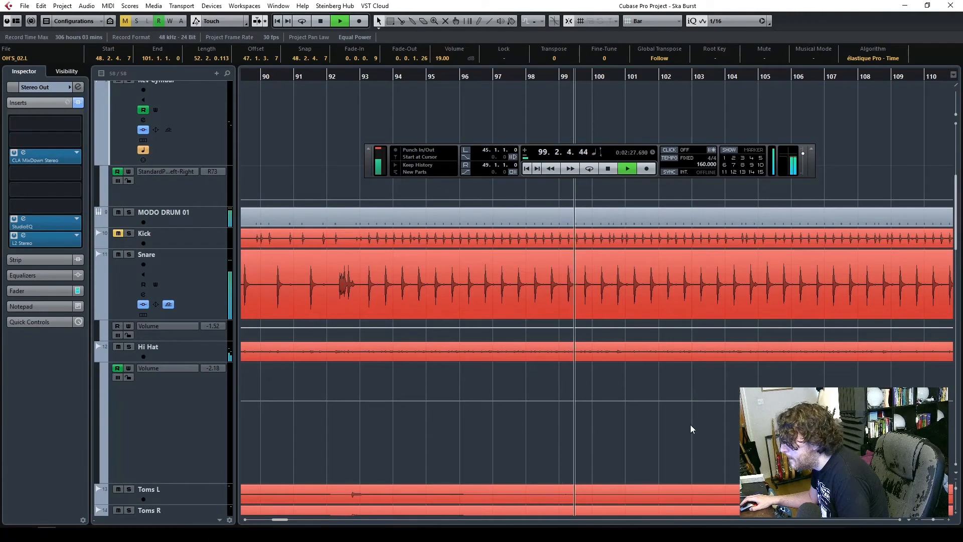
pyautogui.click(625, 400)
pyautogui.click(632, 401)
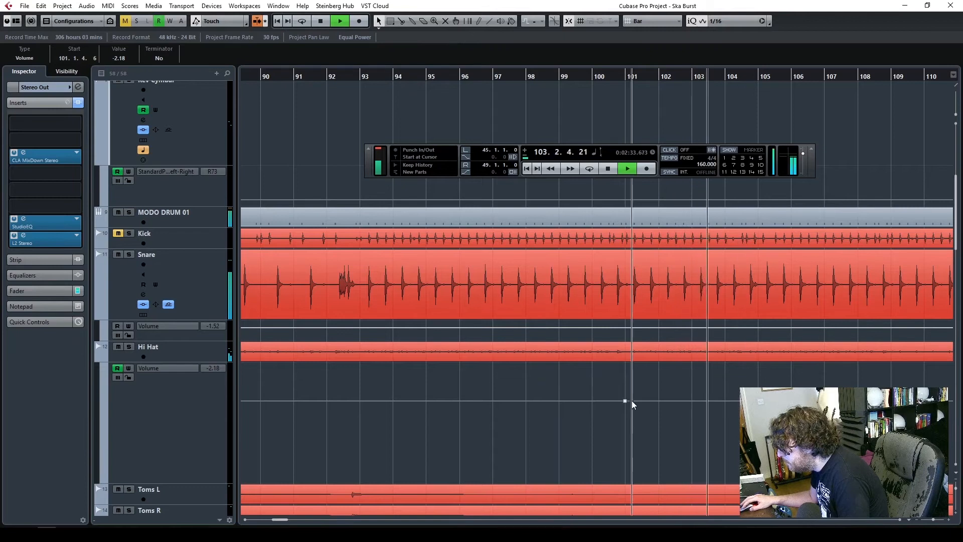
pyautogui.moveTo(630, 406); pyautogui.dragTo(746, 399)
pyautogui.press('space')
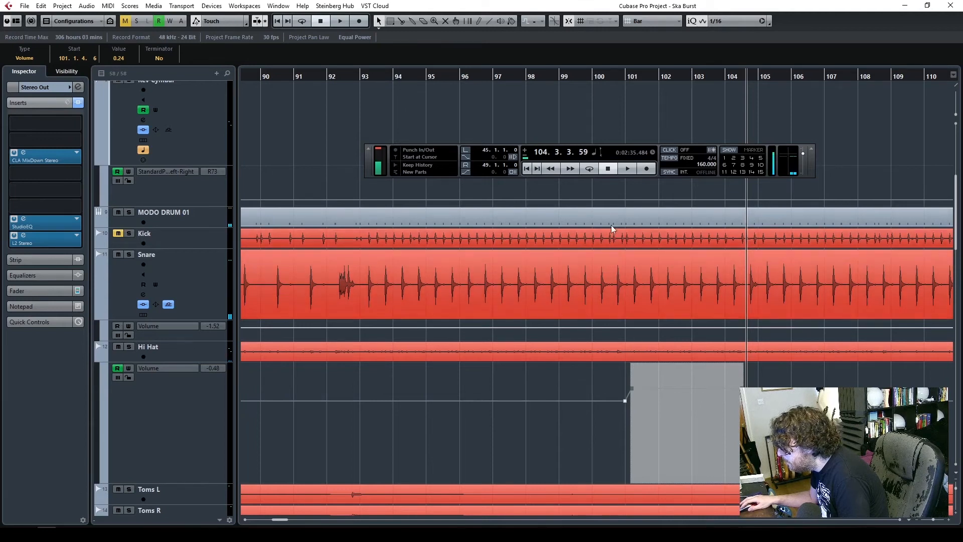
# - Play around bar 104 and examine the kick notes and velocities of the MODO DRUM 01 part in the Key Editor
pyautogui.click(949, 519)
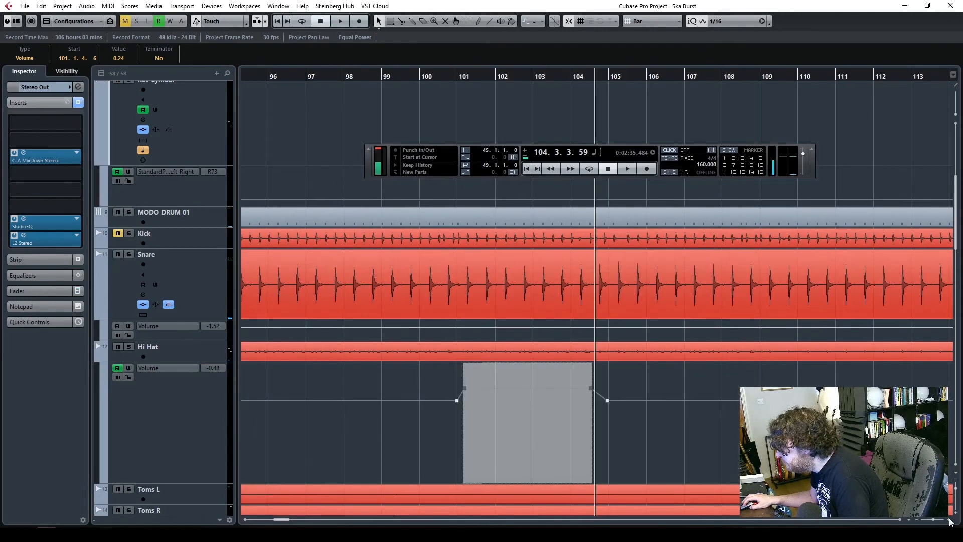
pyautogui.click(949, 521)
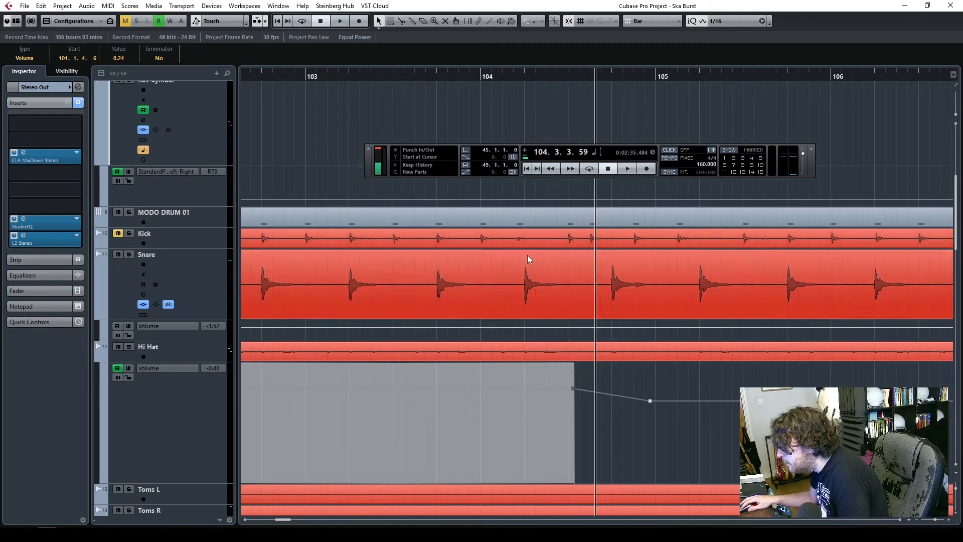
pyautogui.click(519, 221)
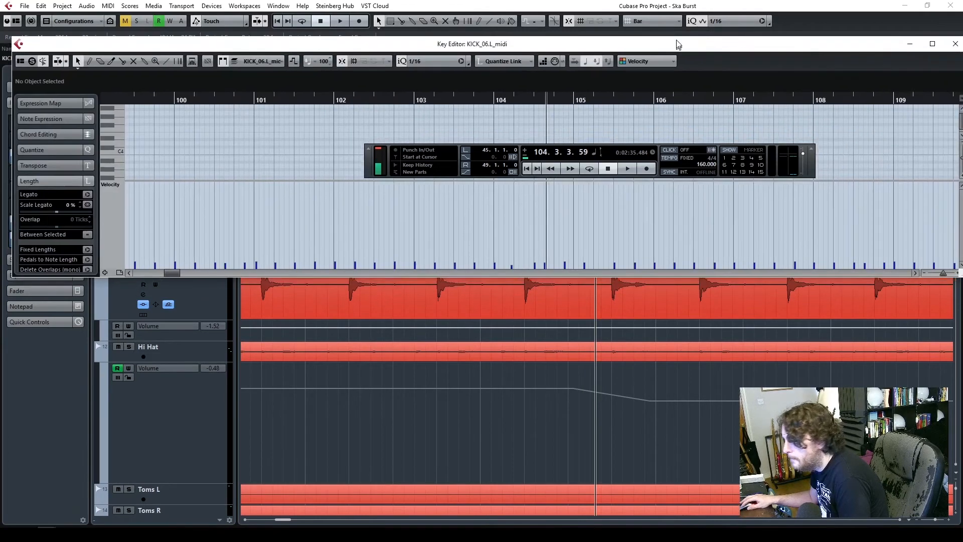
pyautogui.moveTo(677, 44); pyautogui.dragTo(636, 54)
pyautogui.doubleClick(636, 53)
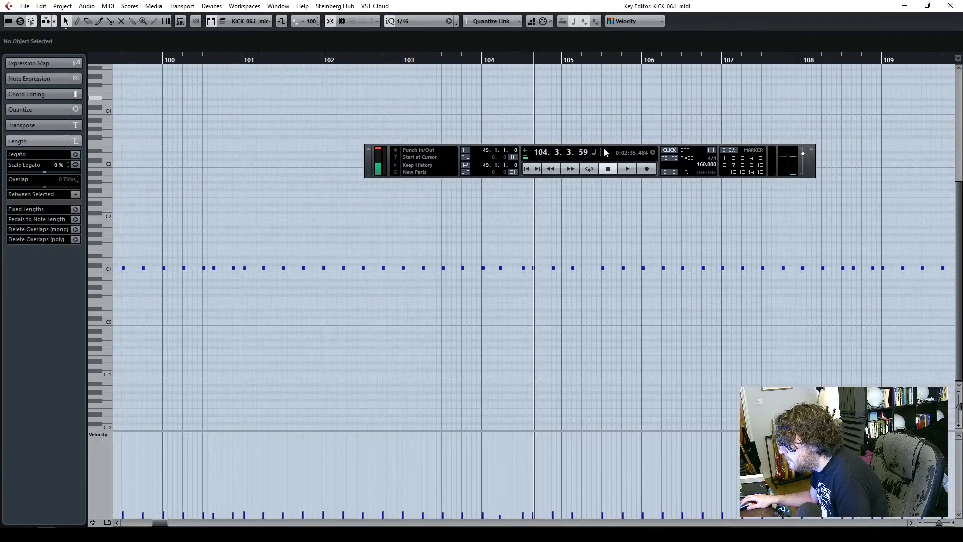
pyautogui.click(468, 63)
pyautogui.press('space')
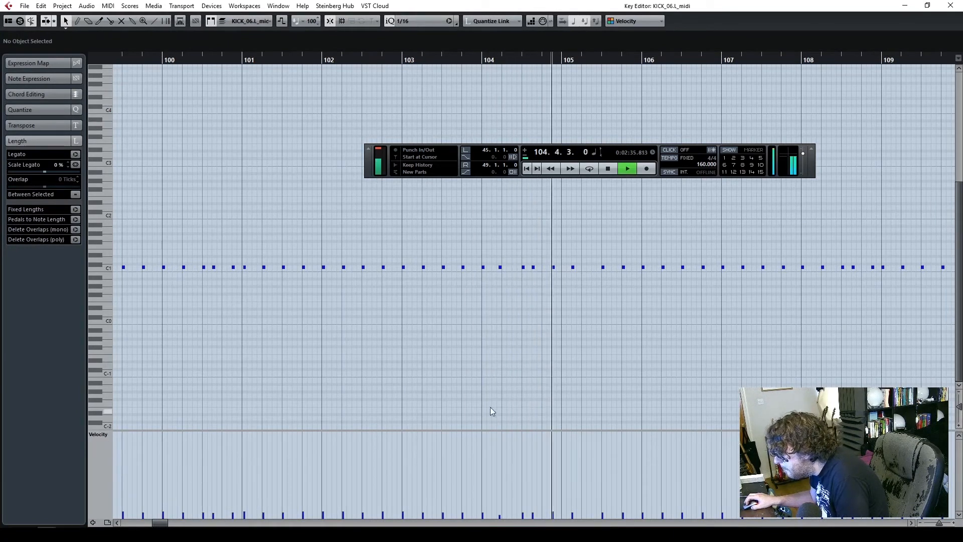
pyautogui.press('space')
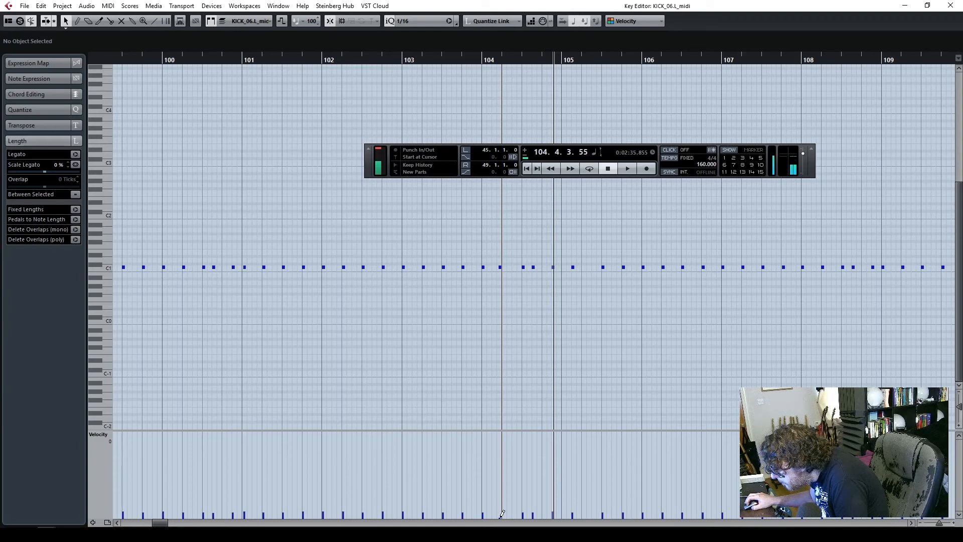
pyautogui.click(500, 517)
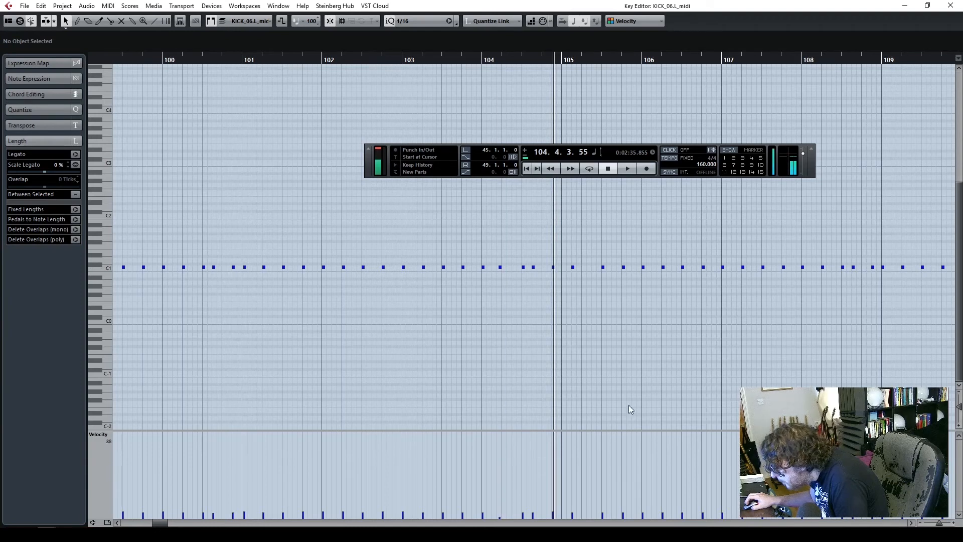
pyautogui.click(949, 6)
# - Play the song from around bar 104 and check the hi-hat automation and the edited drum clips
pyautogui.moveTo(312, 81); pyautogui.dragTo(194, 94)
pyautogui.press('space')
pyautogui.click(772, 433)
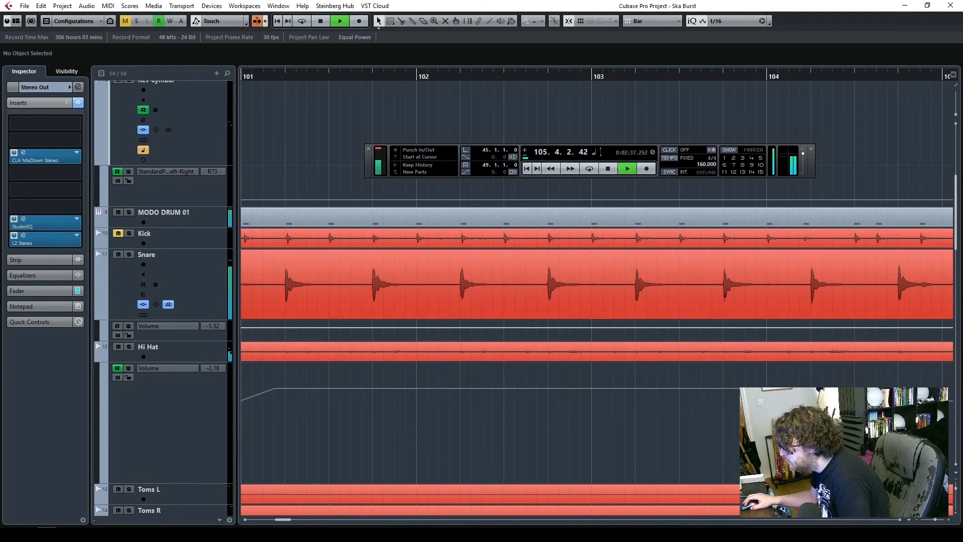
pyautogui.moveTo(934, 520); pyautogui.dragTo(931, 520)
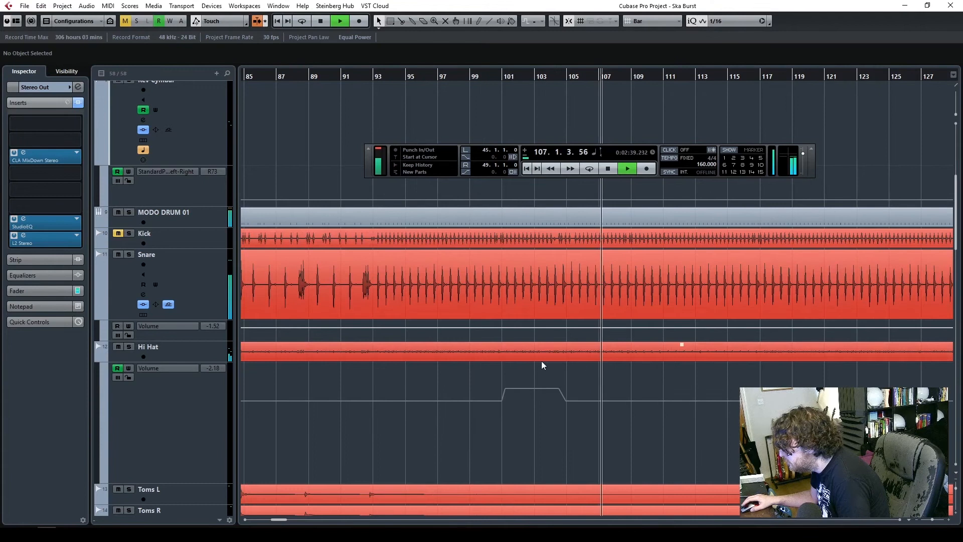
pyautogui.scroll(-5, 542, 366)
# - Add a fade-in of 0.0.2.114 to the OH L and OH R clips after the gap and play the passage from about bar 96
pyautogui.click(427, 78)
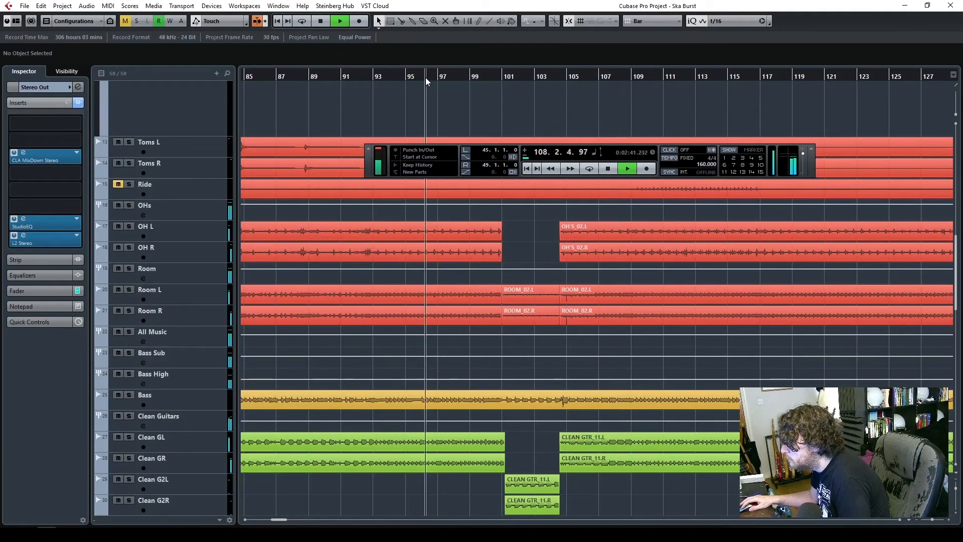
pyautogui.scroll(4, 545, 371)
pyautogui.scroll(-2, 546, 369)
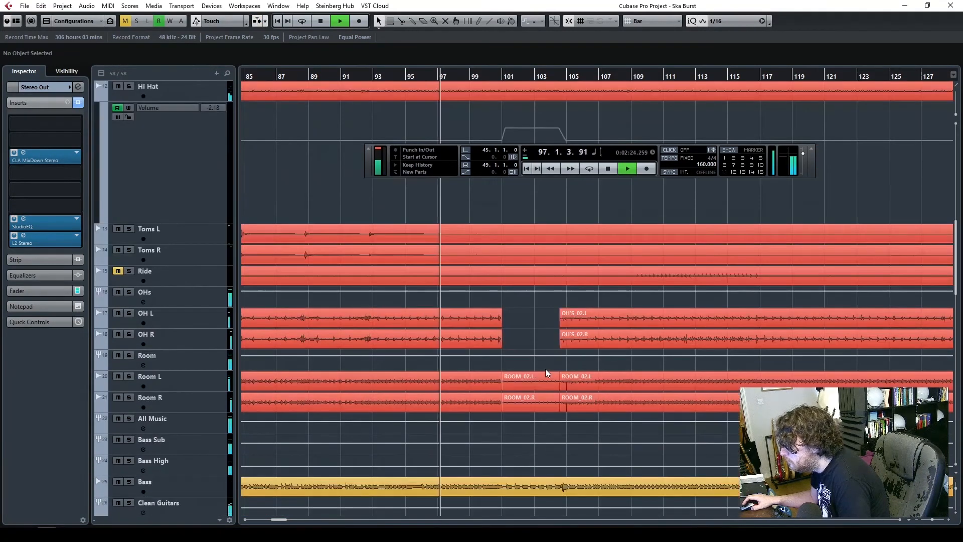
pyautogui.click(562, 316)
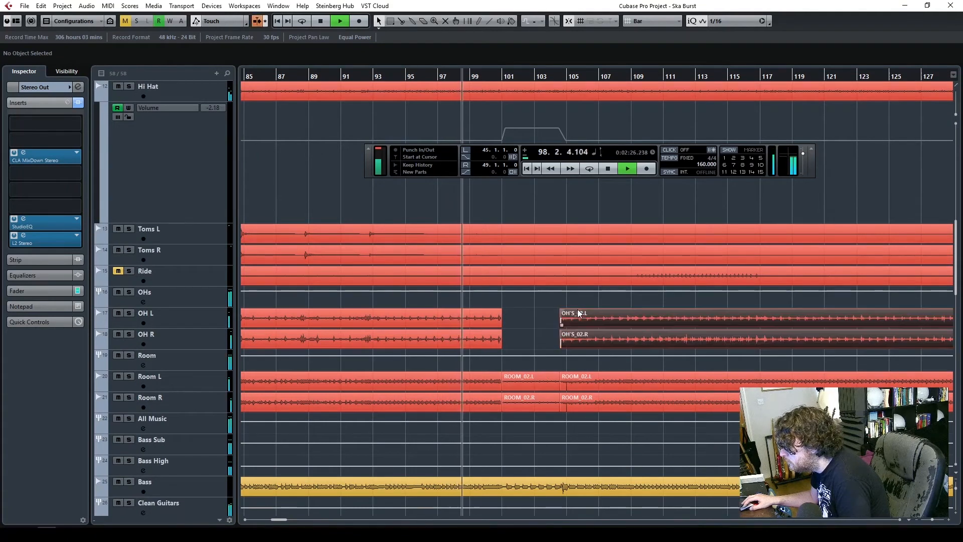
pyautogui.moveTo(562, 311); pyautogui.dragTo(564, 310)
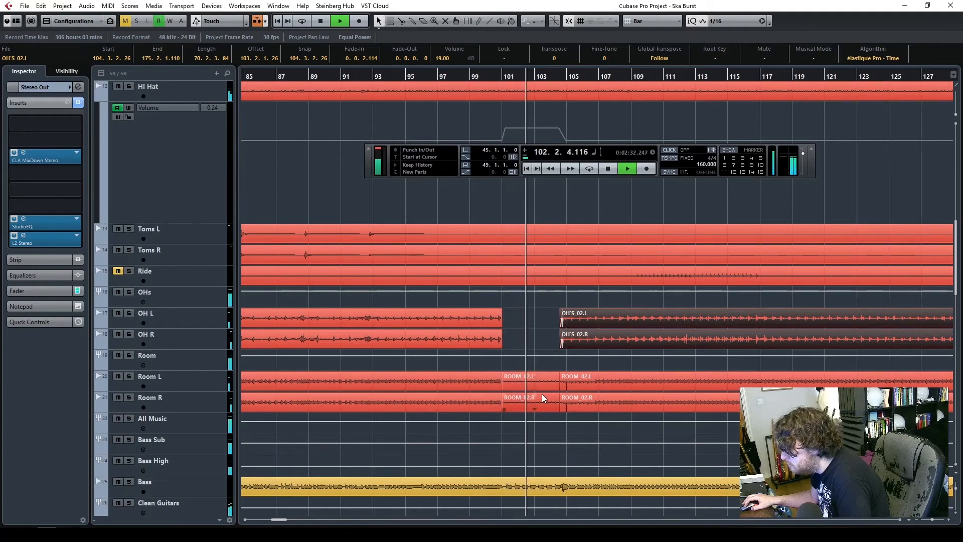
pyautogui.scroll(-3, 542, 393)
pyautogui.scroll(-4, 577, 403)
pyautogui.scroll(2, 593, 405)
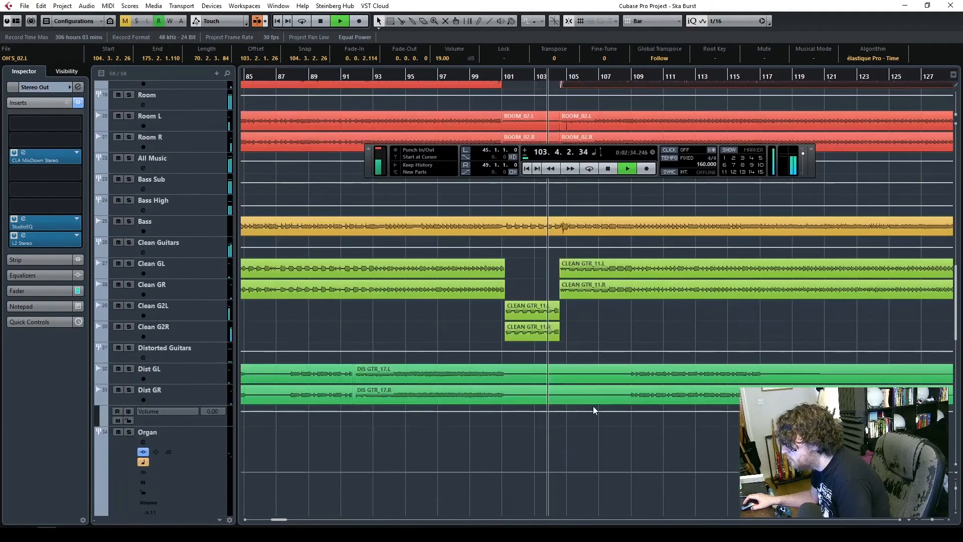
pyautogui.press('space')
# - Set the track delay of Clean G2R to 20.00 and move the playback position to bar 99
pyautogui.moveTo(932, 520); pyautogui.dragTo(930, 519)
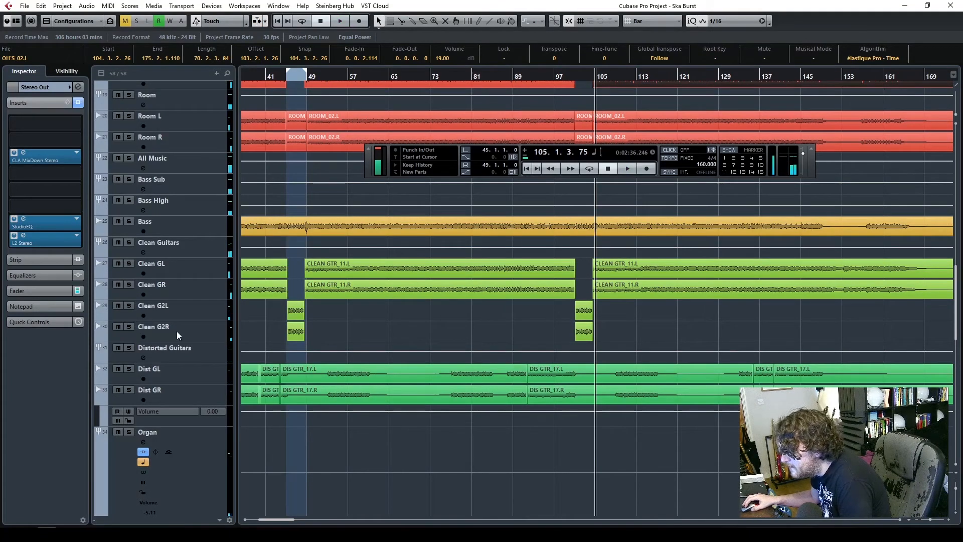
pyautogui.click(210, 330)
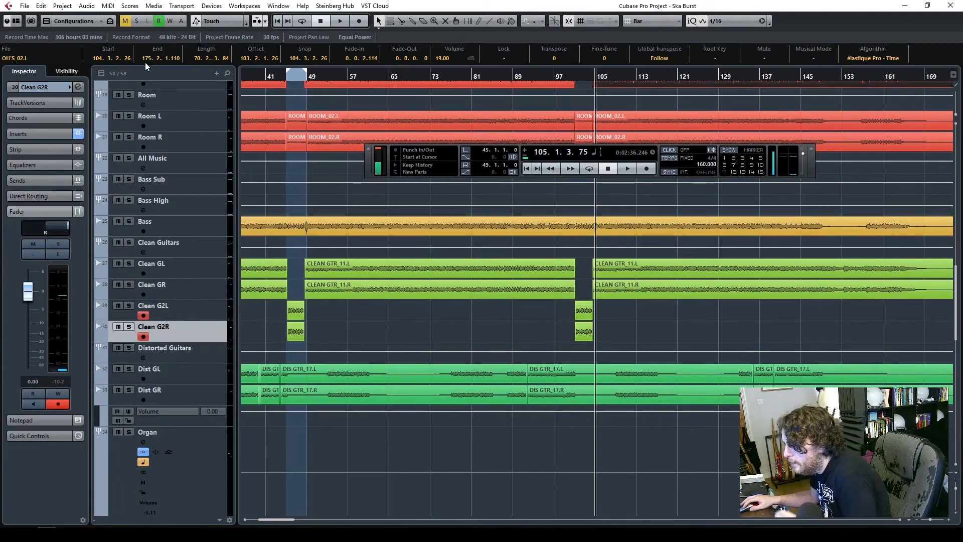
pyautogui.click(201, 316)
pyautogui.click(208, 332)
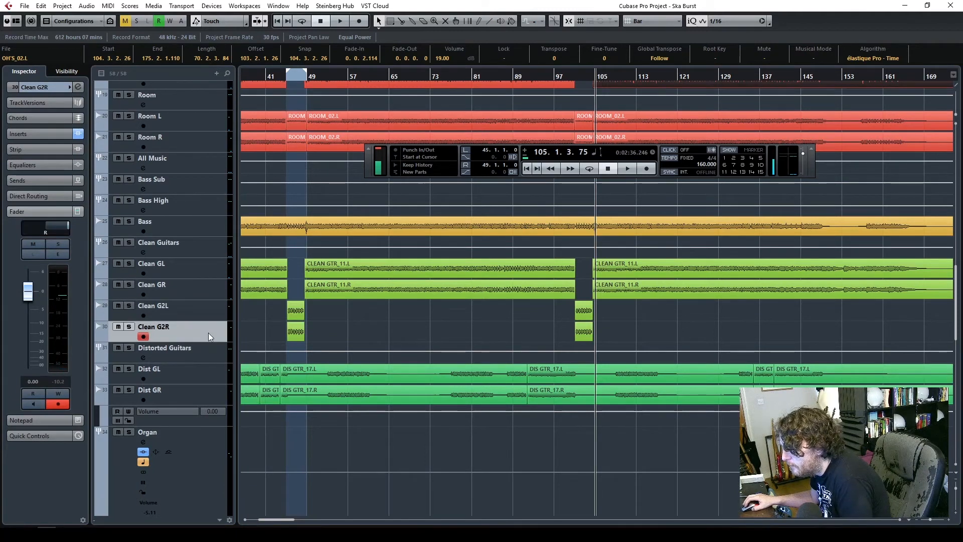
pyautogui.click(50, 87)
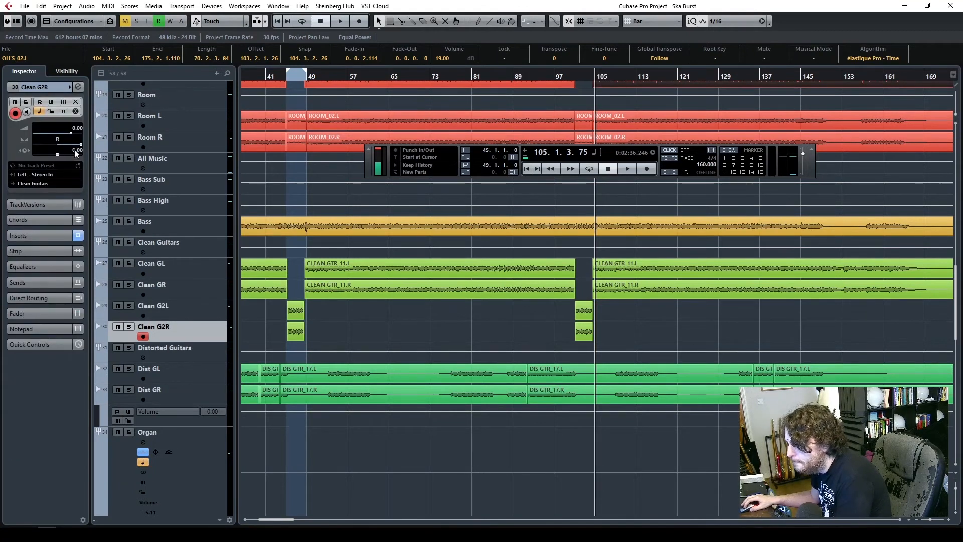
pyautogui.write('20')
pyautogui.press('Return')
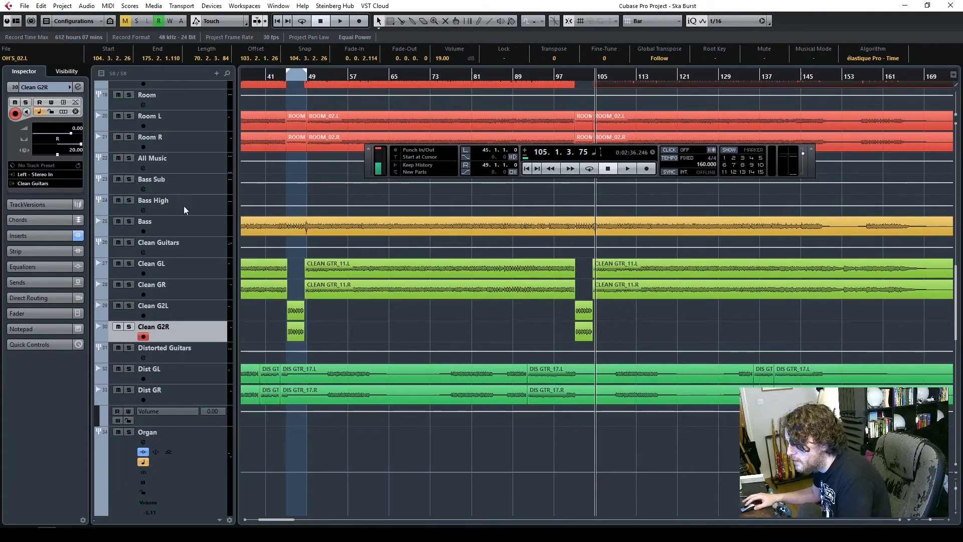
pyautogui.click(208, 308)
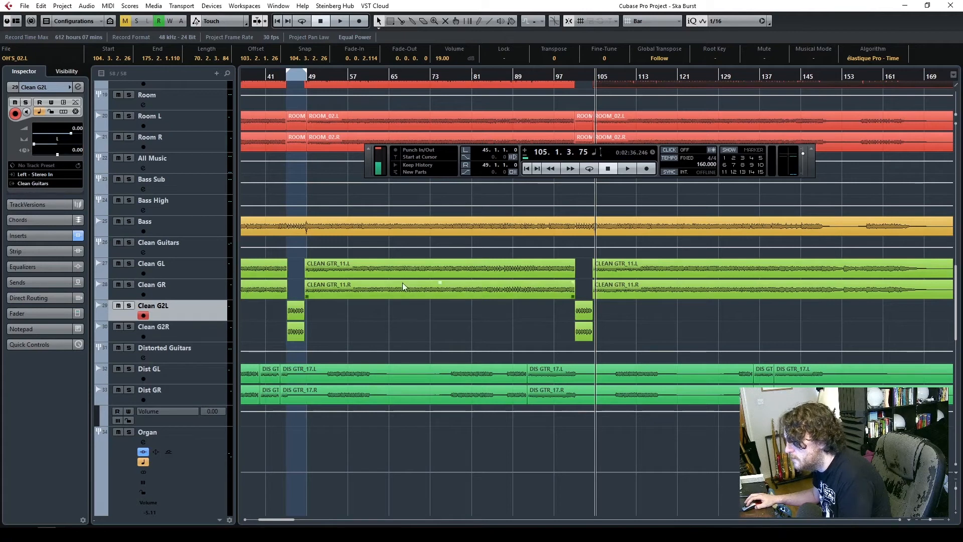
pyautogui.click(563, 76)
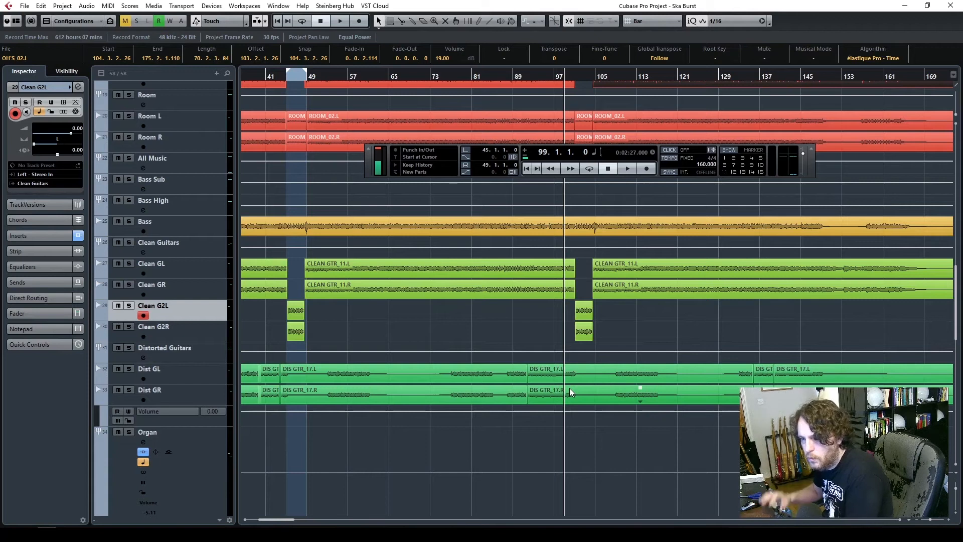
# - Play the delayed clean guitar section from bar 99 to about bar 105
pyautogui.press('space')
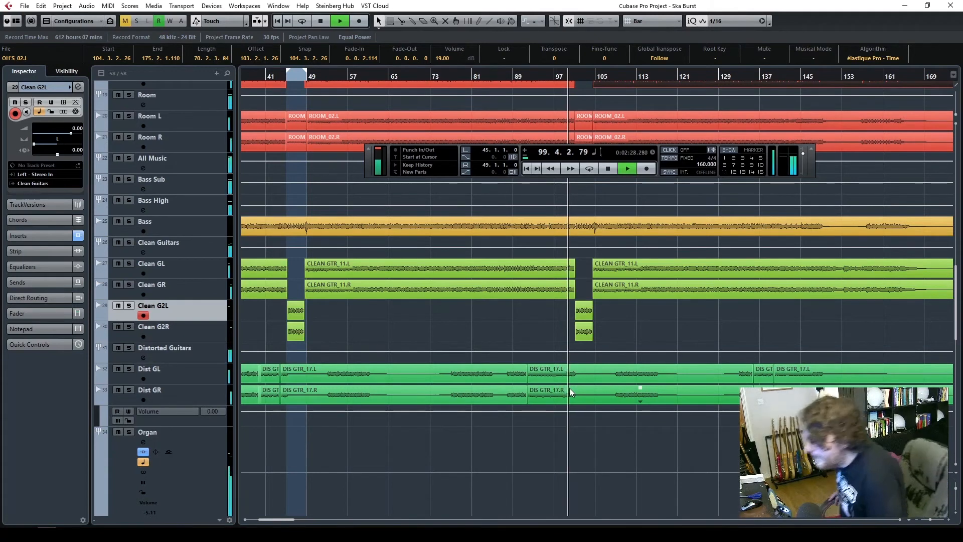
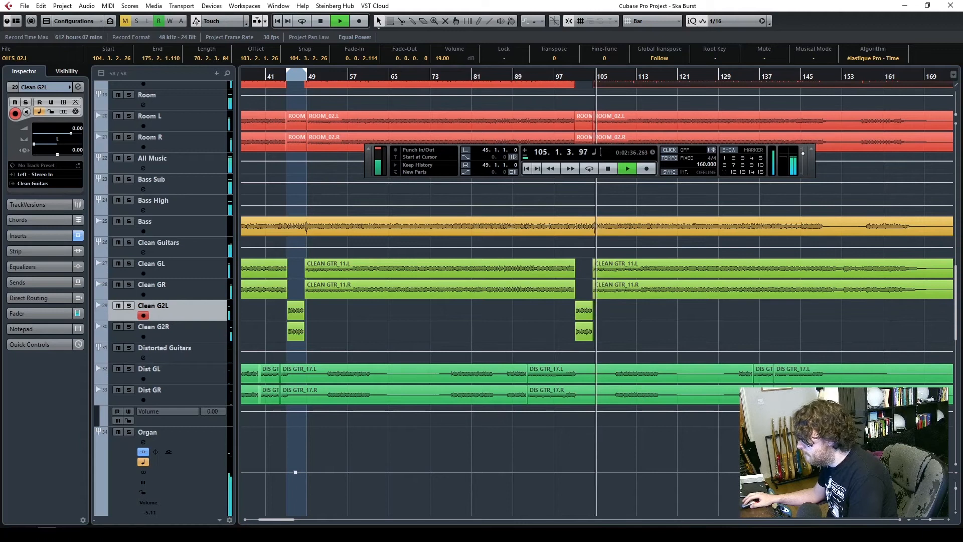
pyautogui.press('space')
# - Show the Vocals group's automation lanes for the insert 4, insert 5 and insert 2 bypass and Mute
pyautogui.click(948, 519)
pyautogui.click(949, 520)
pyautogui.scroll(-5, 523, 416)
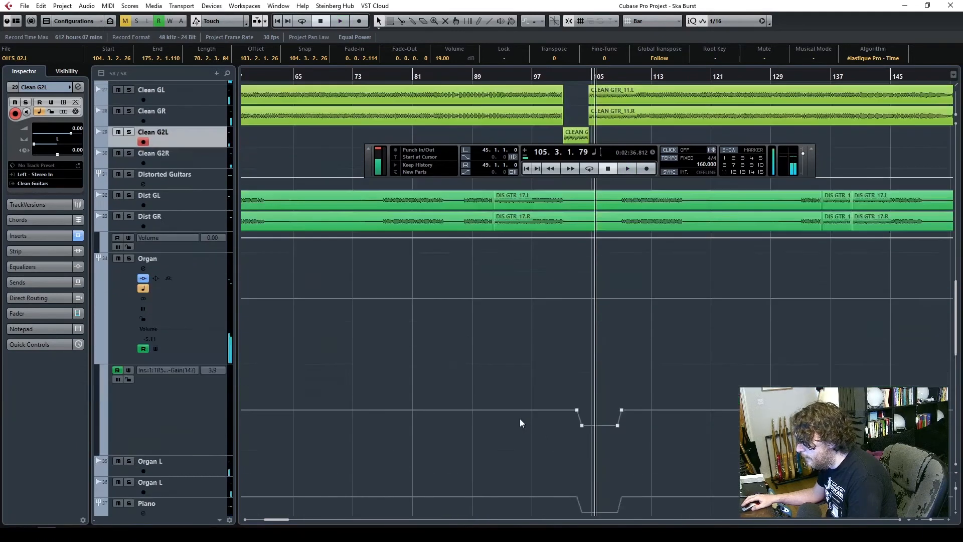
pyautogui.scroll(-4, 416, 407)
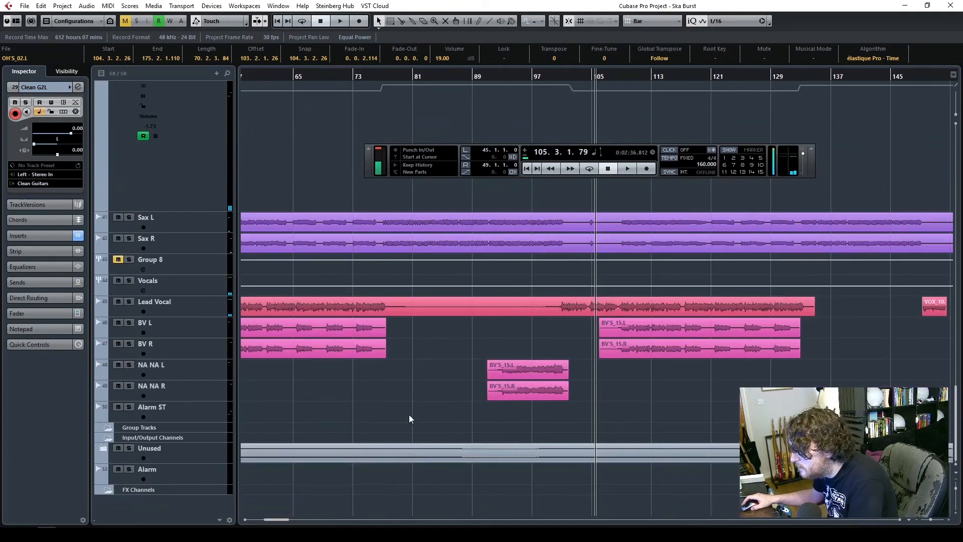
pyautogui.click(99, 290)
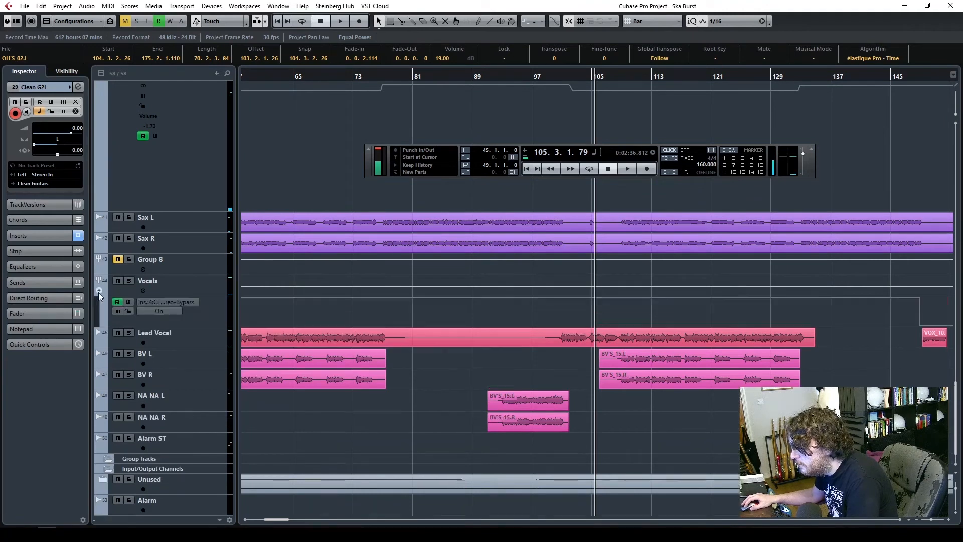
pyautogui.click(104, 325)
pyautogui.click(104, 354)
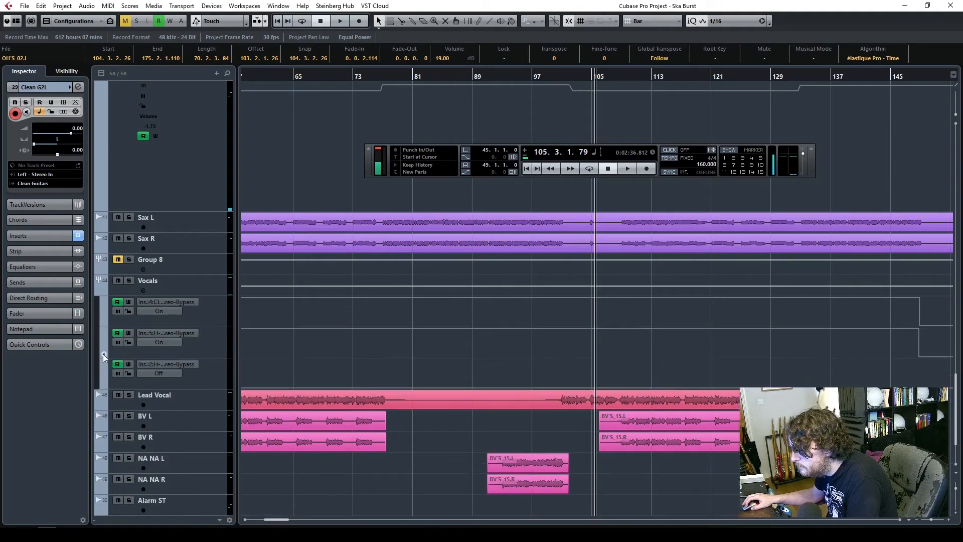
pyautogui.click(103, 384)
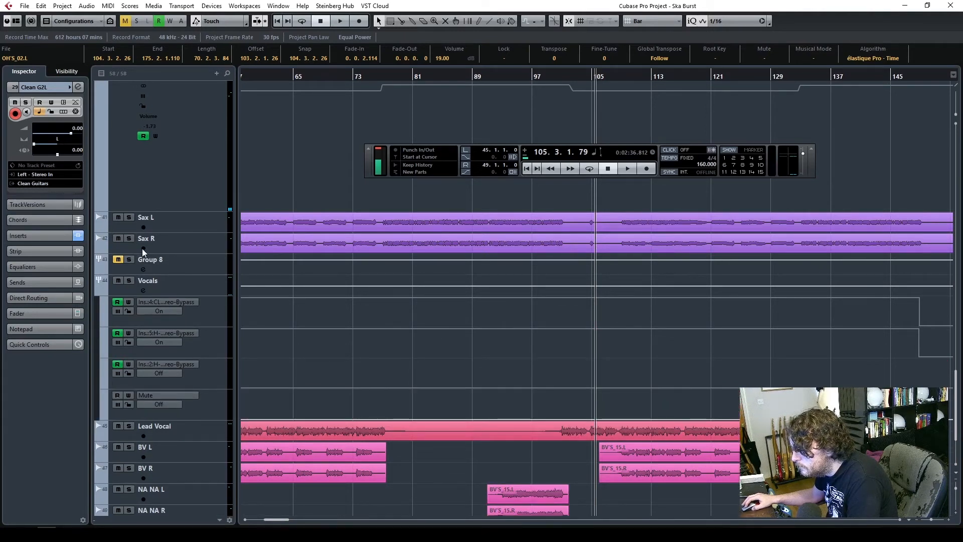
# - Show the Lead Vocal lanes for Volume, insert 5 and 6 bypass and Mute, and examine the bypass automation around bars 45 to 49
pyautogui.click(104, 437)
pyautogui.click(104, 469)
pyautogui.scroll(-5, 238, 496)
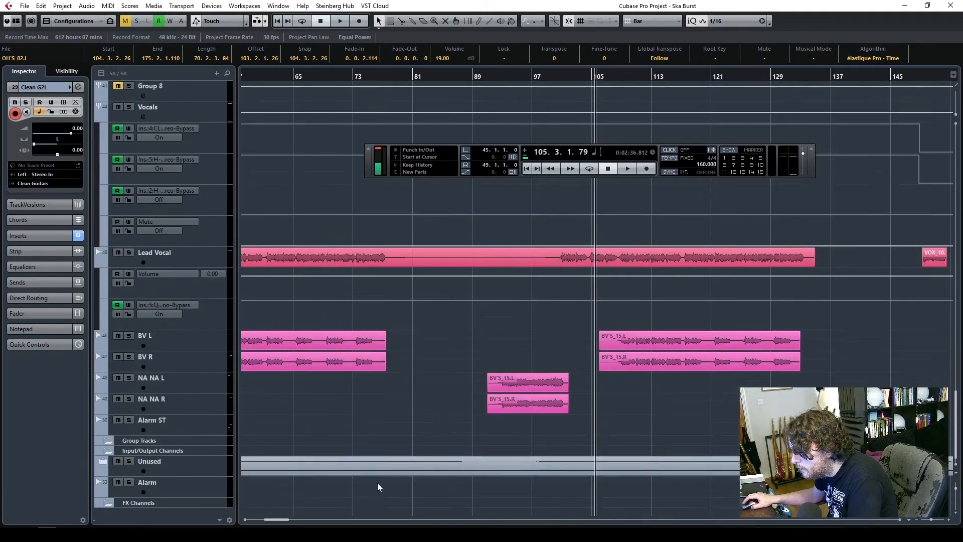
pyautogui.click(104, 313)
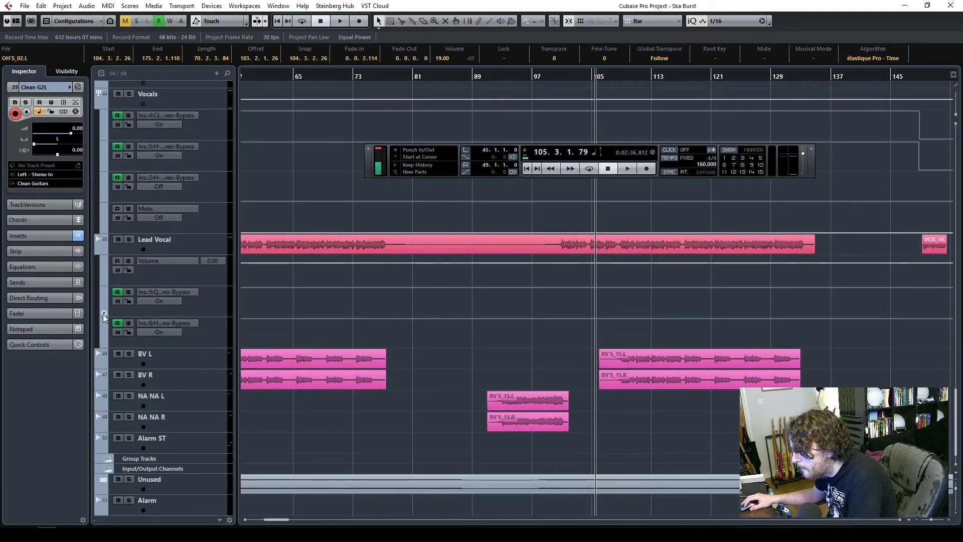
pyautogui.click(104, 344)
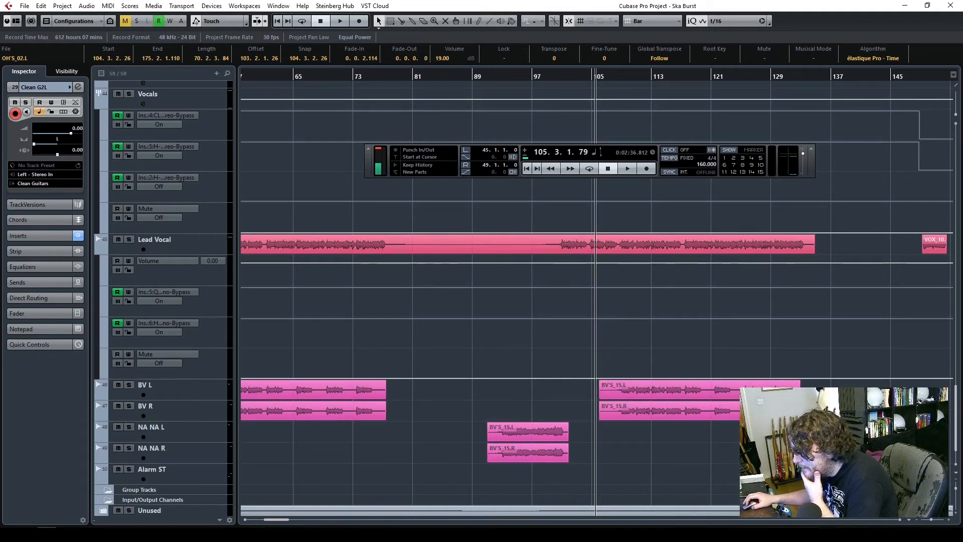
pyautogui.moveTo(278, 521); pyautogui.dragTo(271, 521)
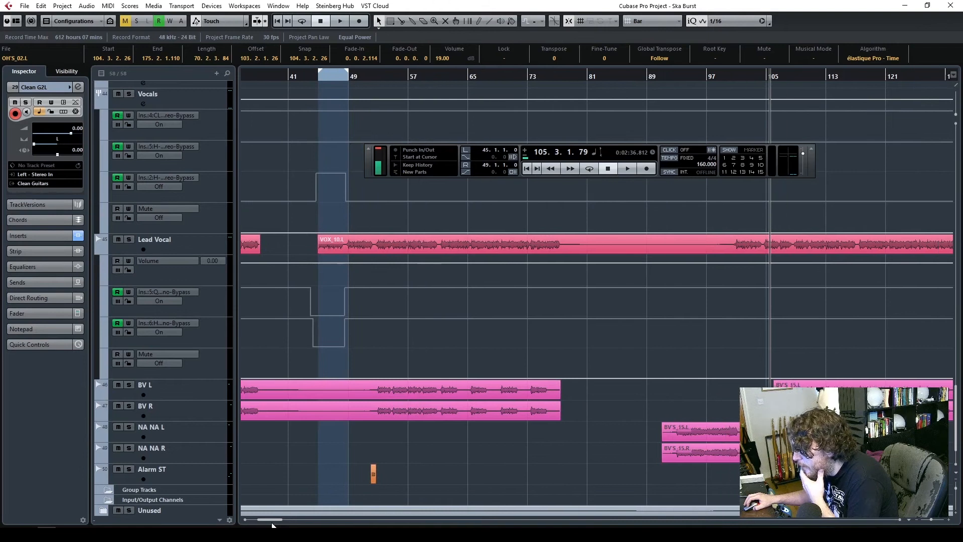
pyautogui.scroll(2, 567, 291)
pyautogui.scroll(-2, 568, 284)
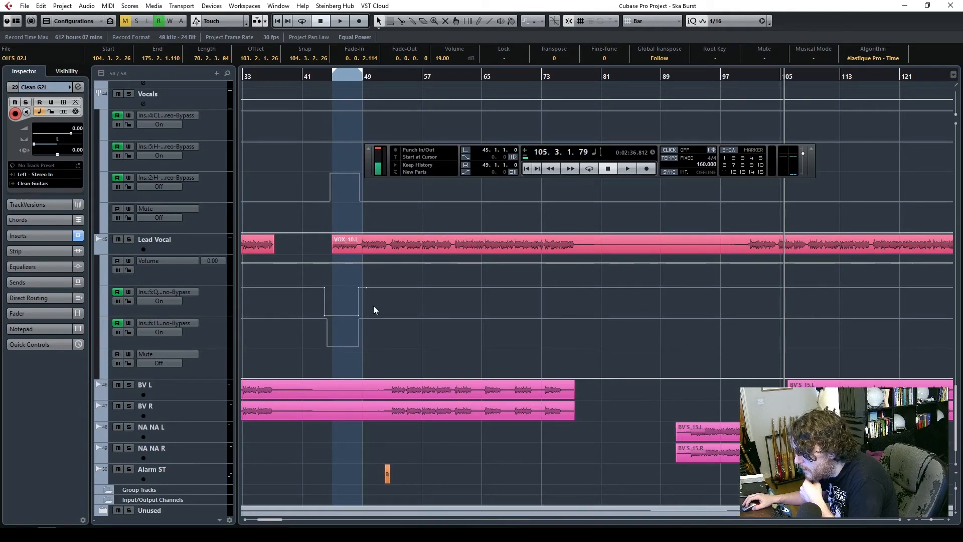
# - Automate the Vocals group's insert 2 bypass to On from about bar 100 to the end of bar 104
pyautogui.moveTo(734, 81); pyautogui.dragTo(743, 75)
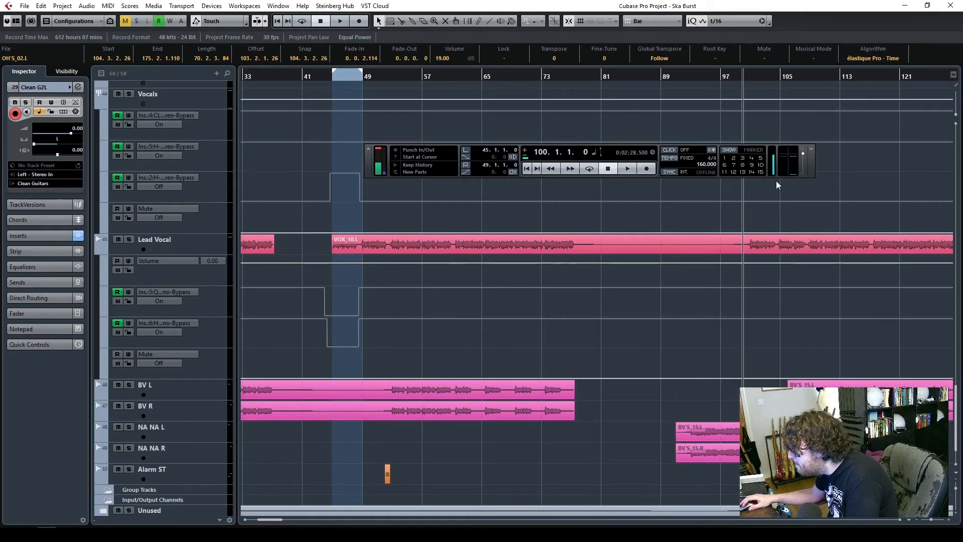
pyautogui.click(745, 202)
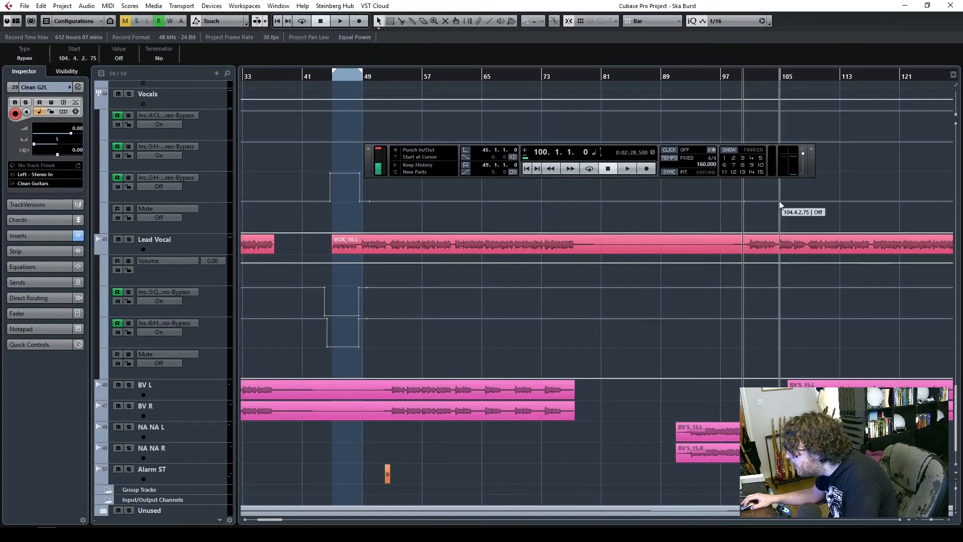
pyautogui.moveTo(776, 202); pyautogui.dragTo(717, 86)
pyautogui.moveTo(748, 201); pyautogui.dragTo(743, 175)
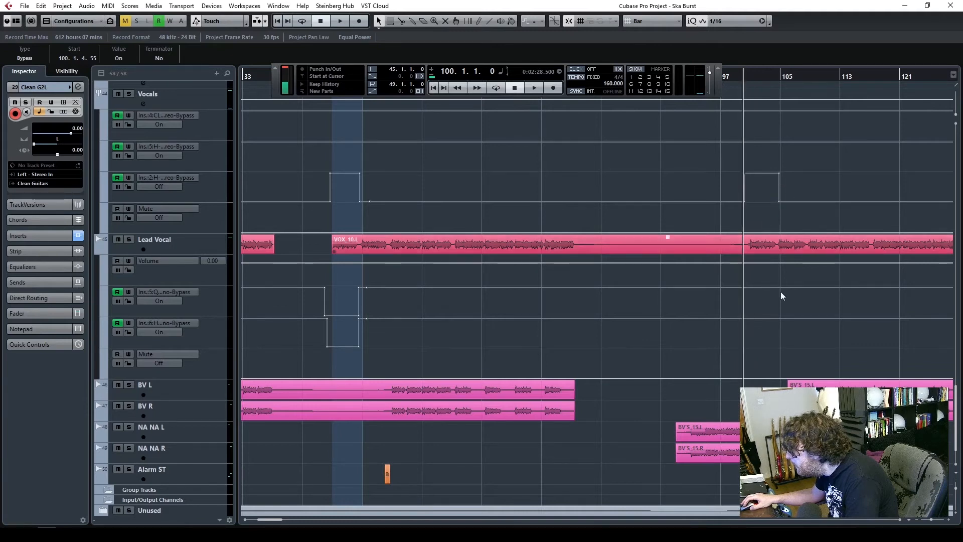
# - Automate the Lead Vocal's insert 6 and insert 5 bypass to Off from about bar 100 to bar 105
pyautogui.click(744, 318)
pyautogui.click(780, 319)
pyautogui.moveTo(776, 319); pyautogui.dragTo(738, 372)
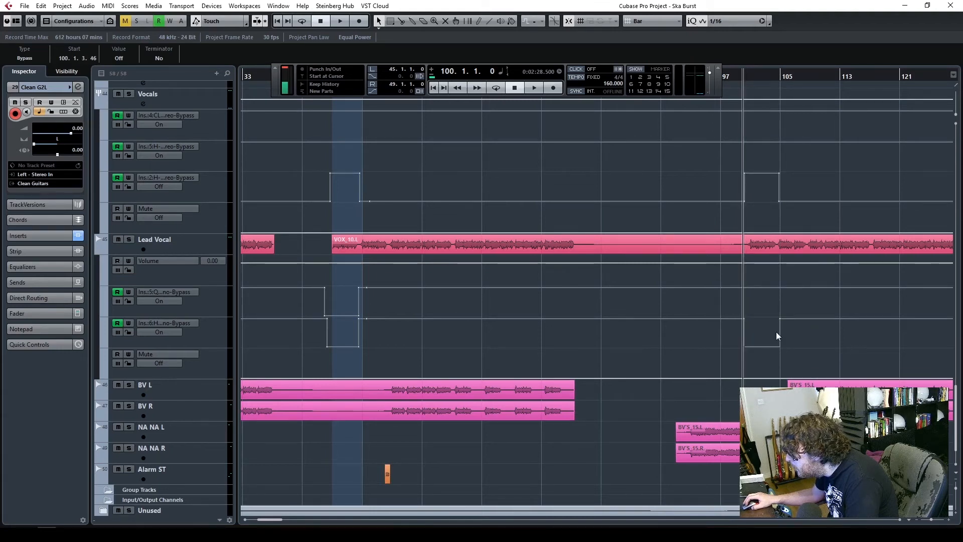
pyautogui.click(778, 289)
pyautogui.moveTo(779, 289); pyautogui.dragTo(745, 319)
pyautogui.moveTo(726, 68); pyautogui.dragTo(683, 124)
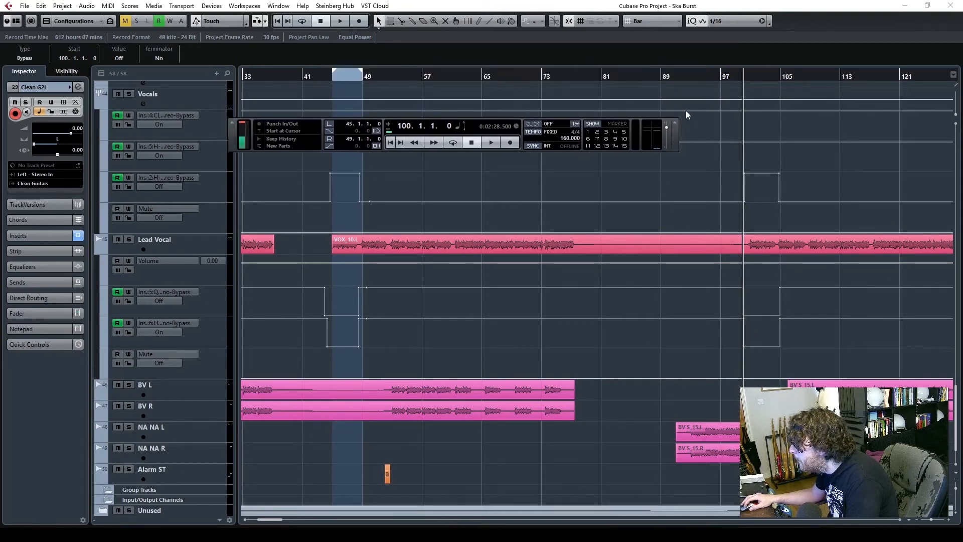
# - Play from about bar 88 and fine-tune the start points of the vocal insert bypass automation around bar 100
pyautogui.click(656, 76)
pyautogui.press('space')
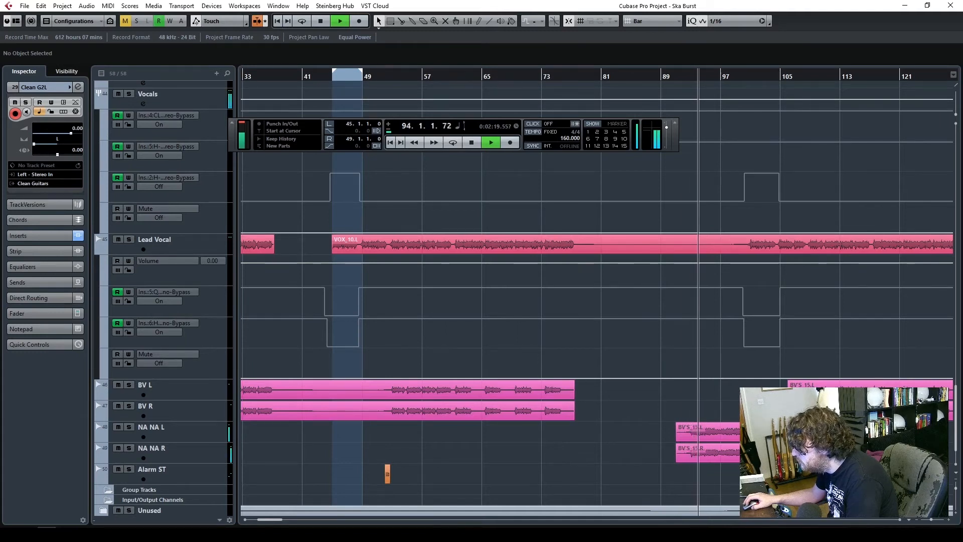
pyautogui.click(947, 520)
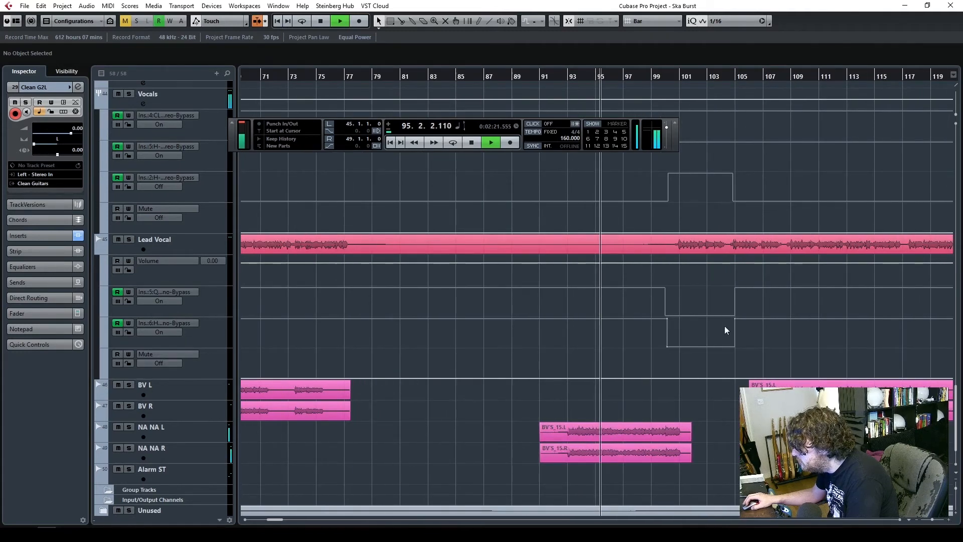
pyautogui.click(667, 317)
pyautogui.moveTo(666, 346); pyautogui.dragTo(668, 346)
pyautogui.click(702, 324)
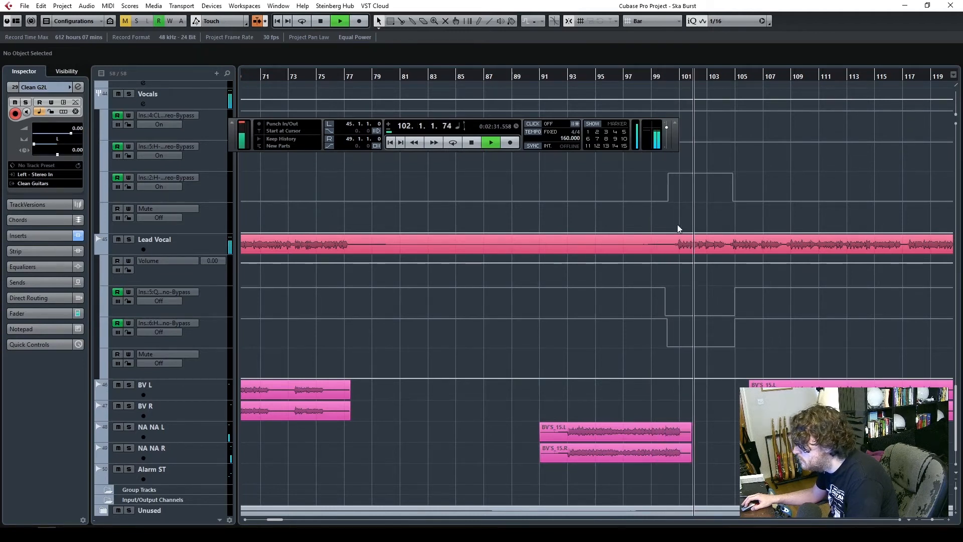
pyautogui.click(667, 200)
pyautogui.moveTo(671, 201); pyautogui.dragTo(675, 202)
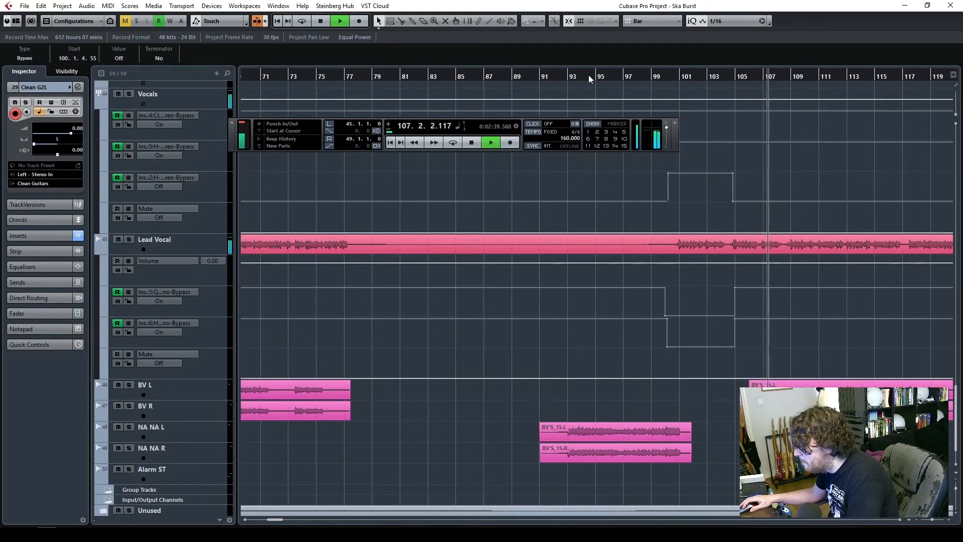
# - Check the instrument and drum tracks around the break while playing, and replay the passage from about bar 94
pyautogui.scroll(5, 745, 256)
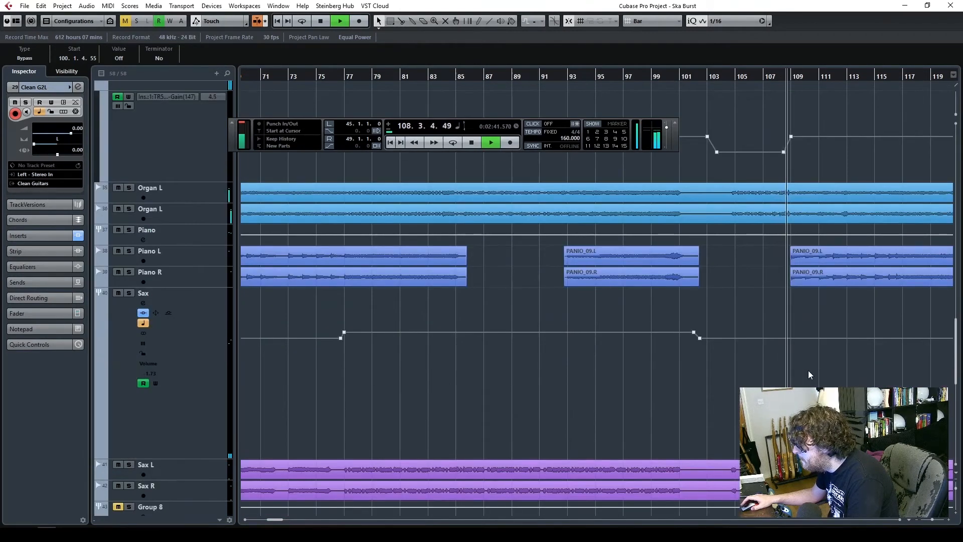
pyautogui.scroll(10, 808, 370)
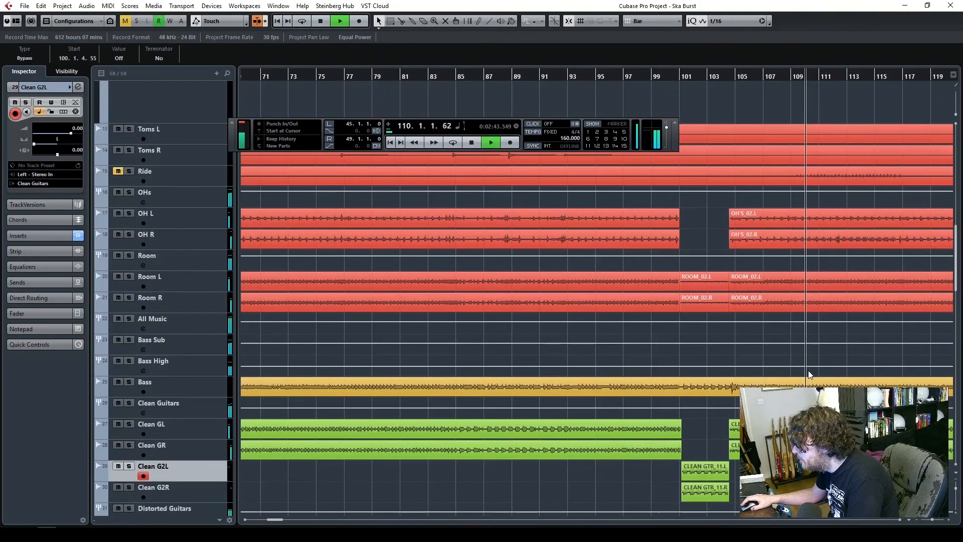
pyautogui.scroll(-2, 808, 371)
pyautogui.click(580, 81)
pyautogui.scroll(-12, 600, 104)
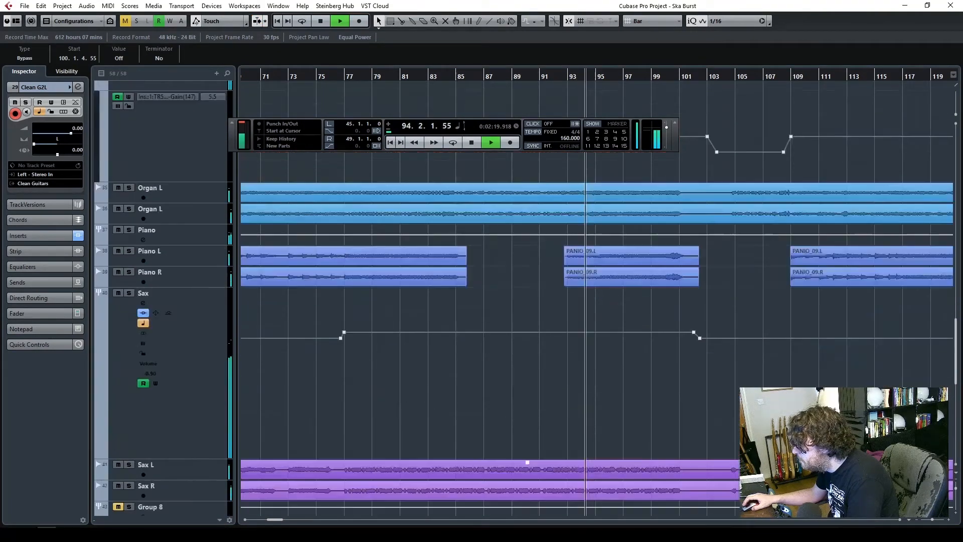
pyautogui.scroll(4, 755, 351)
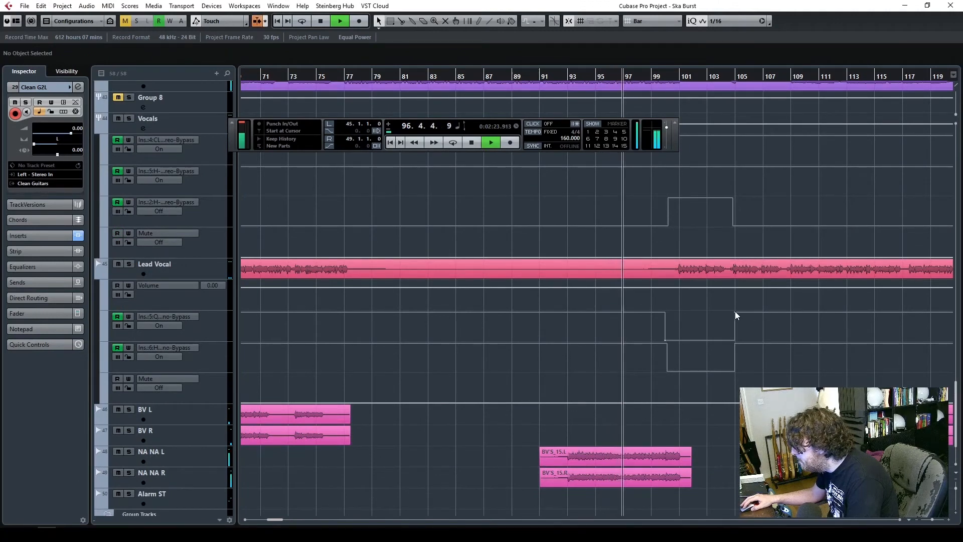
# - Move the end of the Lead Vocal's insert 5 and 6 bypass-off section earlier, to about 104.3.3.26
pyautogui.click(734, 341)
pyautogui.moveTo(734, 340); pyautogui.dragTo(721, 341)
pyautogui.click(735, 312)
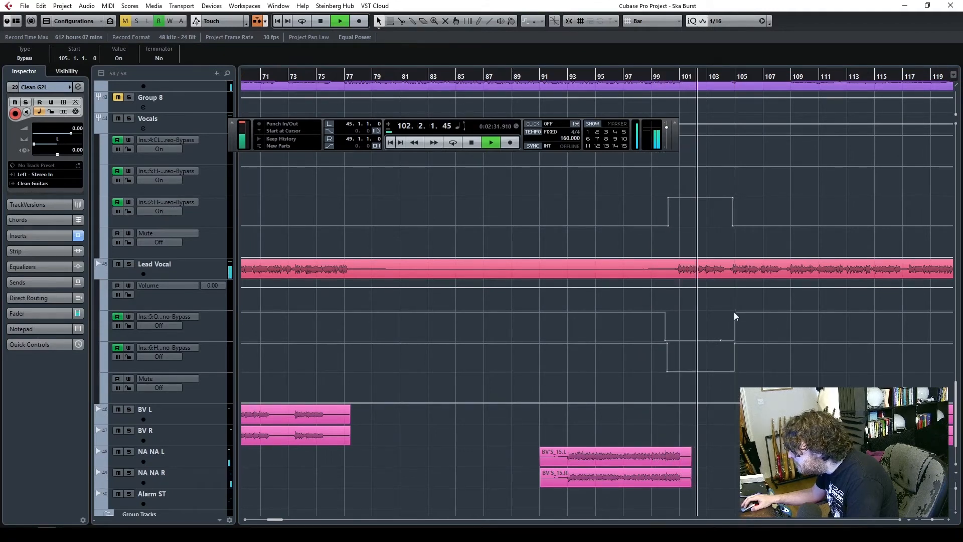
pyautogui.moveTo(733, 311); pyautogui.dragTo(730, 343)
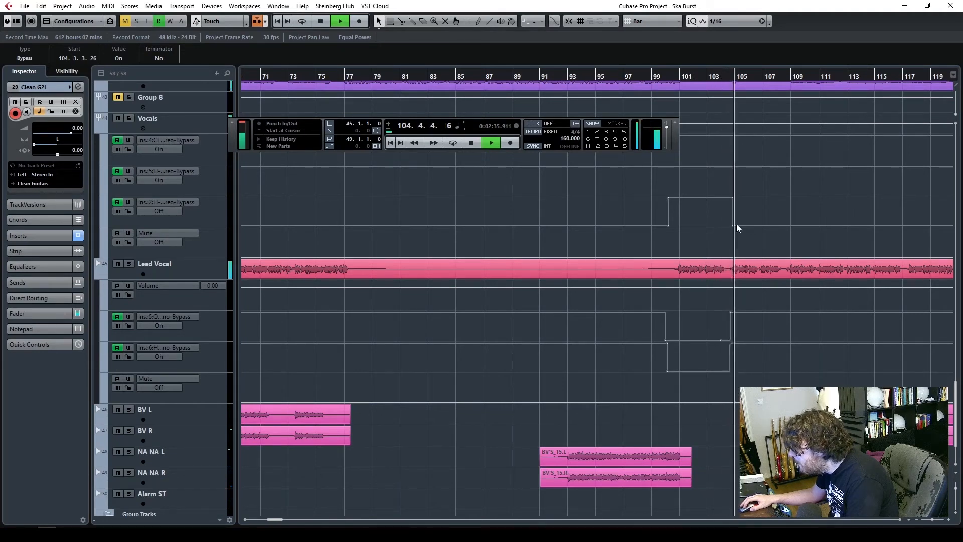
# - Set the Vocals group's insert 2 bypass-on section to end at 104.3.2.77 and start at 100.4.4.1 while replaying the passage
pyautogui.moveTo(732, 226)
pyautogui.mouseDown()
pyautogui.moveTo(731, 197)
pyautogui.moveTo(729, 227)
pyautogui.mouseUp()
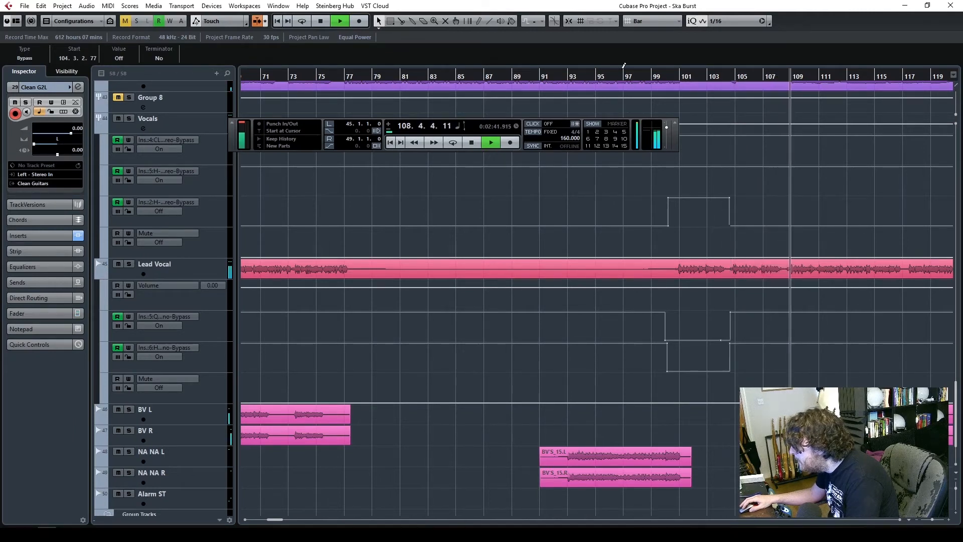
pyautogui.click(615, 76)
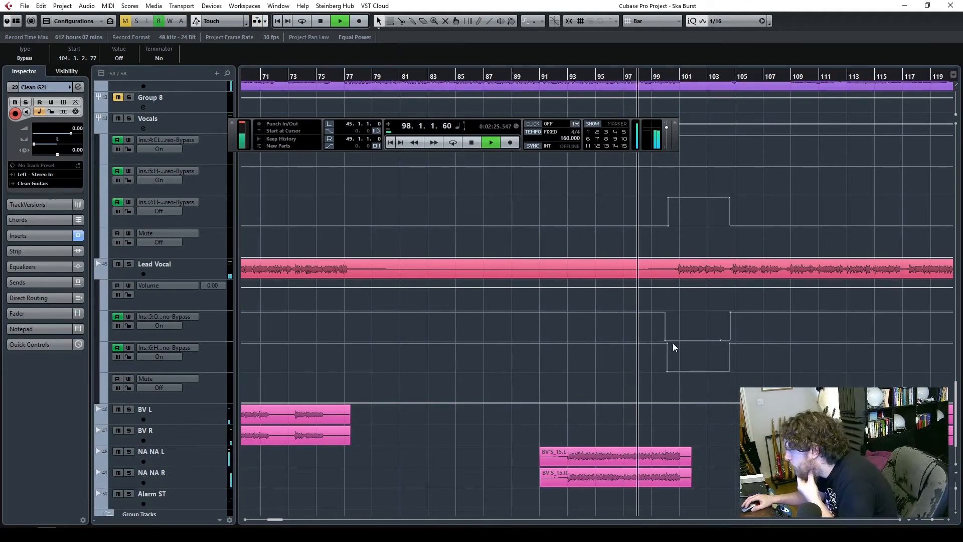
pyautogui.moveTo(668, 197); pyautogui.dragTo(679, 194)
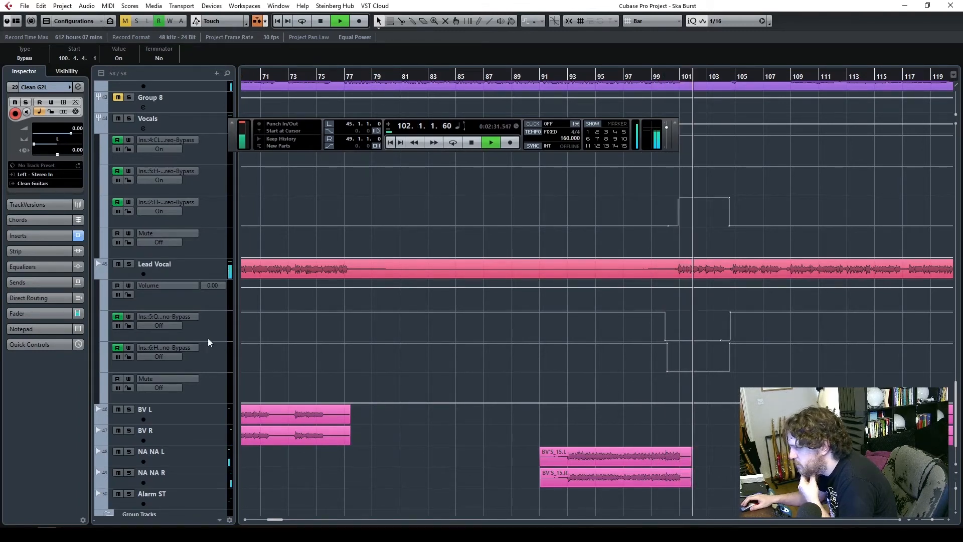
# - Open the Lead Vocal's H-Delay insert and adjust its dry/wet mix, low-pass and high-pass filters while replaying from about bar 97
pyautogui.rightClick(194, 267)
pyautogui.click(215, 261)
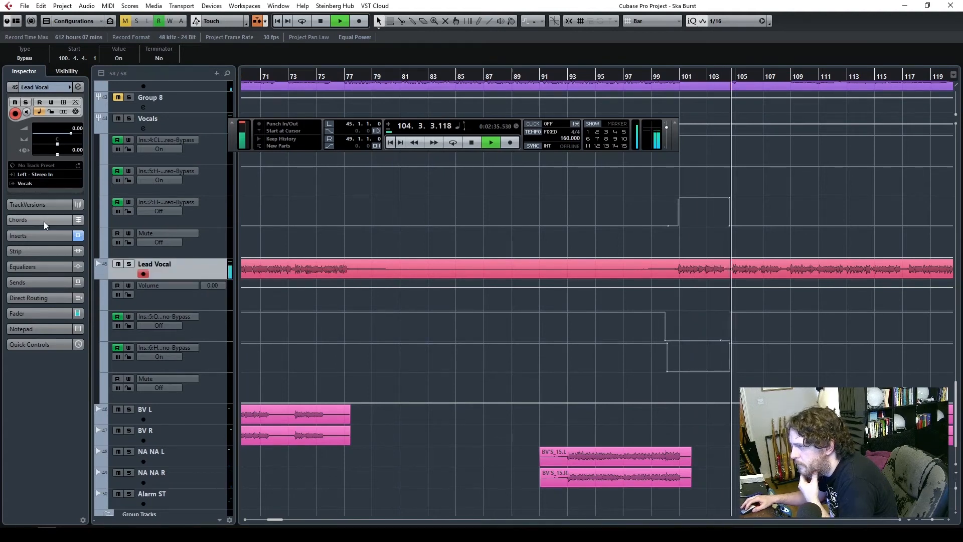
pyautogui.click(33, 236)
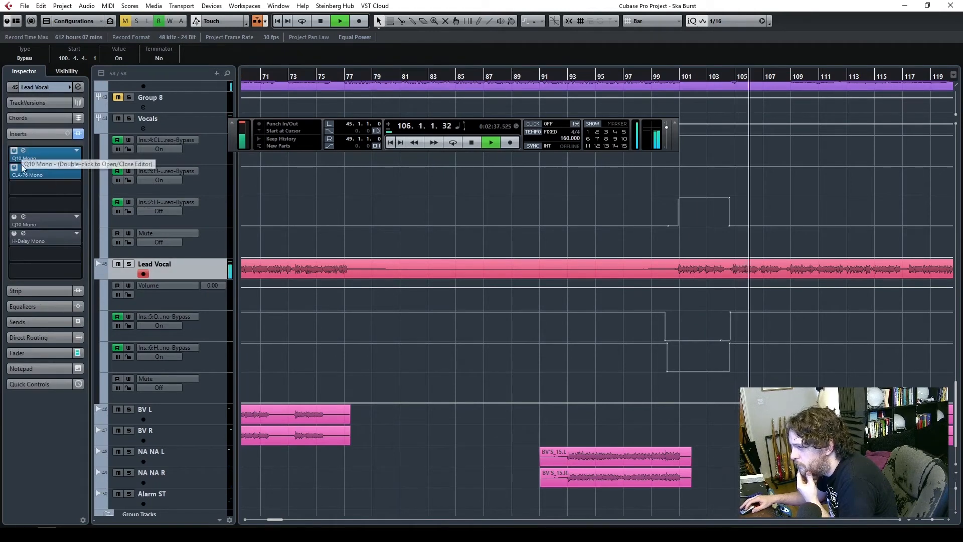
pyautogui.click(34, 232)
pyautogui.click(633, 76)
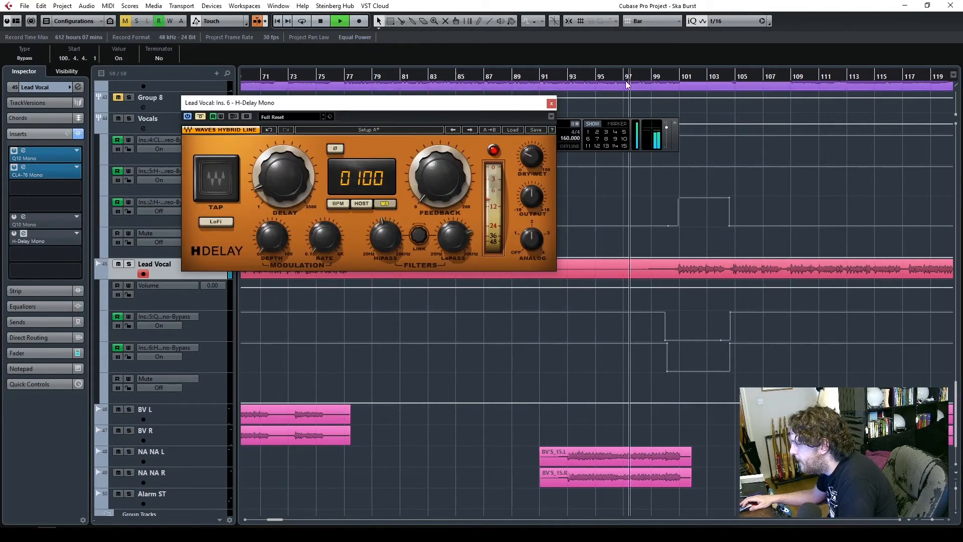
pyautogui.moveTo(532, 157); pyautogui.dragTo(531, 161)
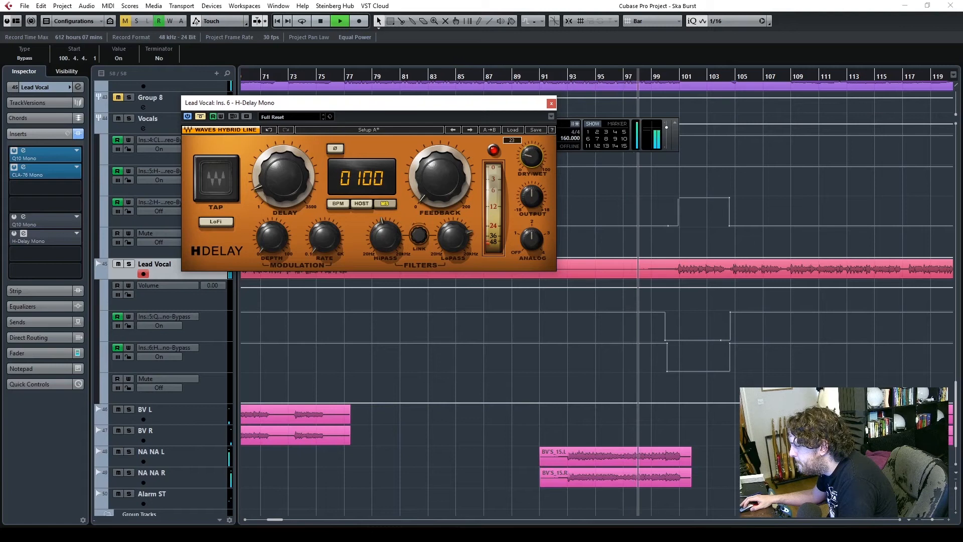
pyautogui.moveTo(454, 245); pyautogui.dragTo(454, 239)
pyautogui.moveTo(380, 241); pyautogui.dragTo(380, 238)
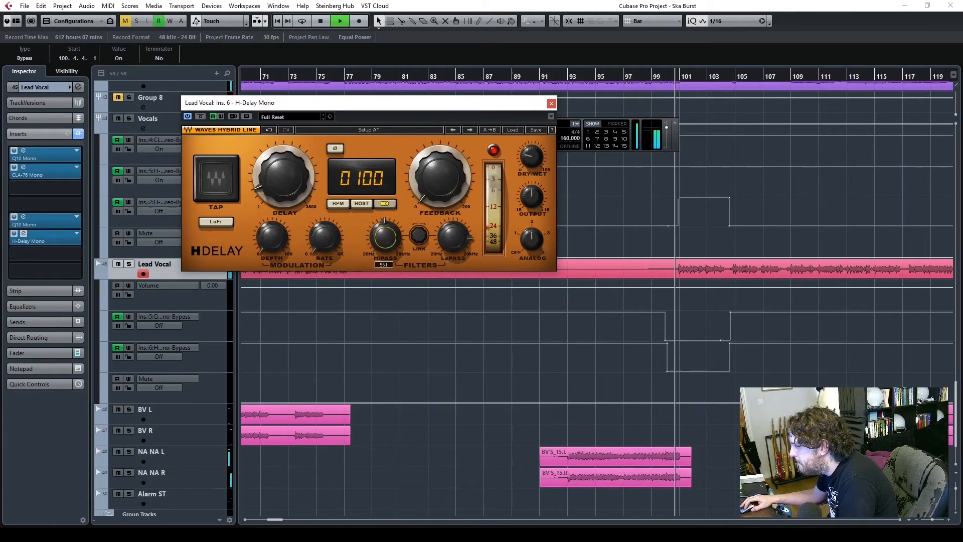
pyautogui.moveTo(529, 156); pyautogui.dragTo(532, 159)
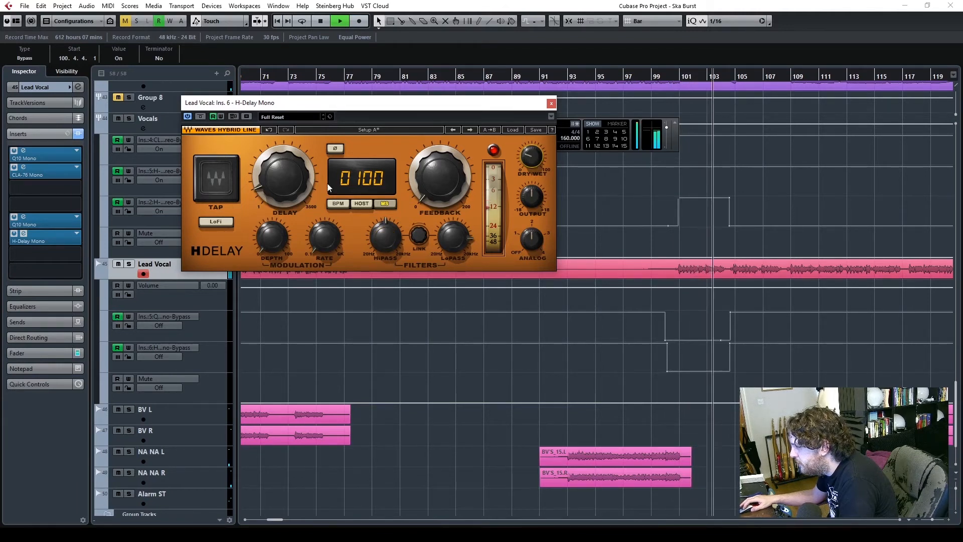
# - Set the Lead Vocal H-Delay's delay time to 116 ms while replaying from about bar 100, and close the plug-in window
pyautogui.press('space')
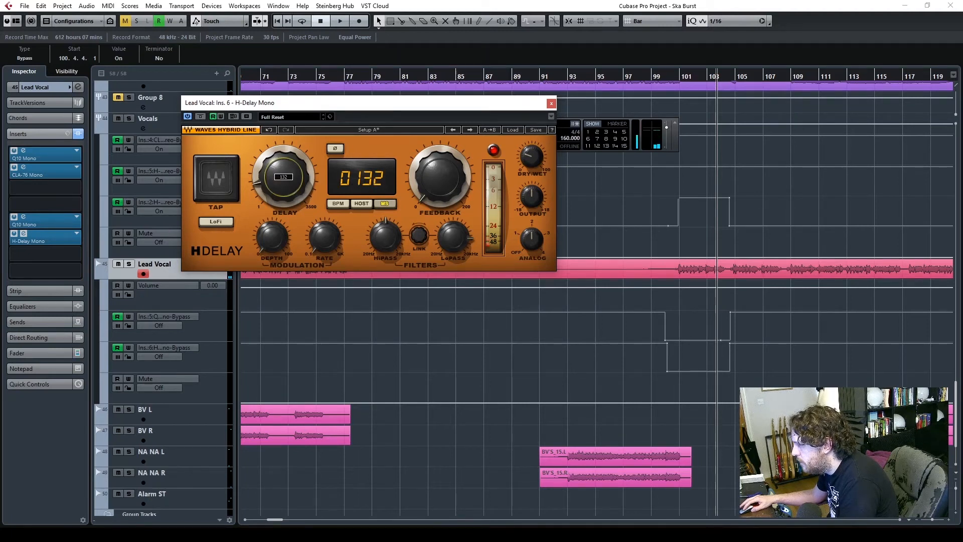
pyautogui.click(671, 86)
pyautogui.press('space')
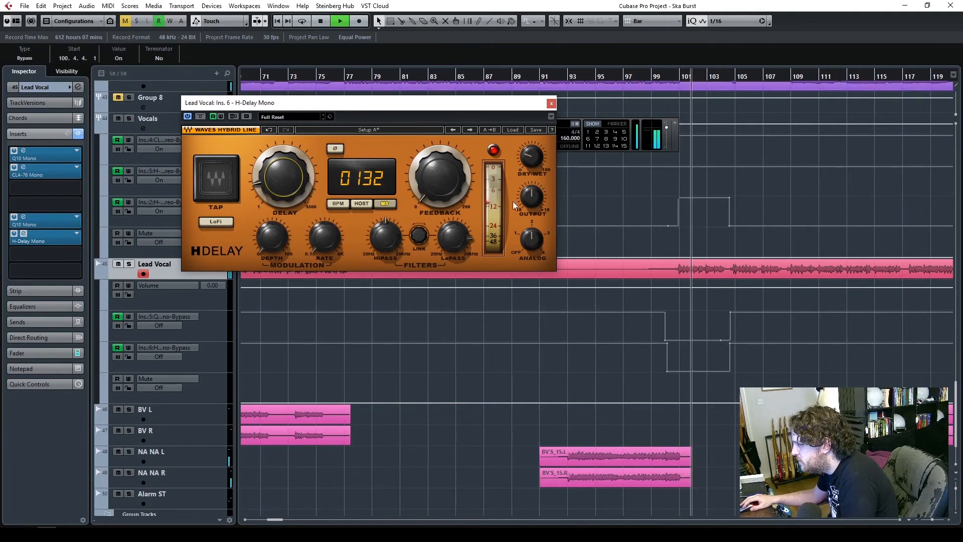
pyautogui.moveTo(273, 183); pyautogui.dragTo(273, 191)
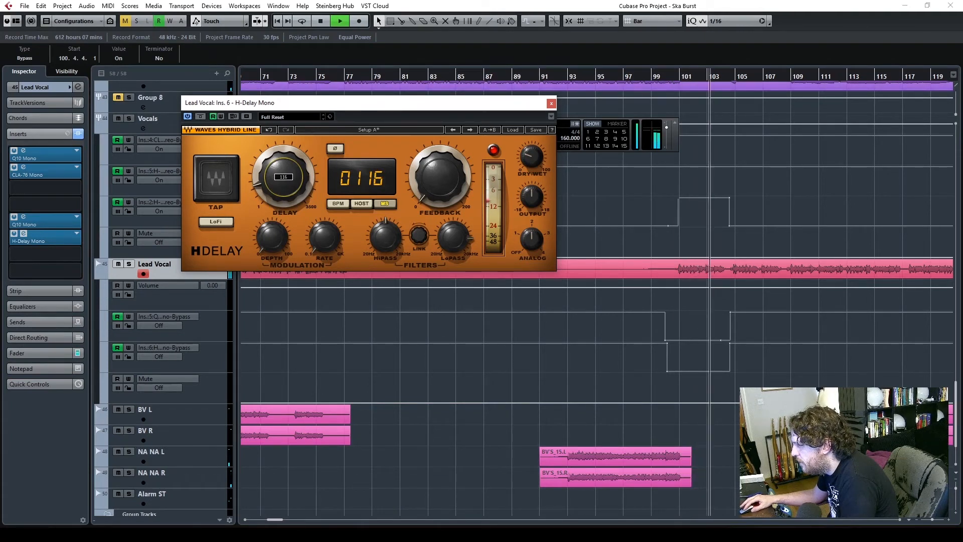
pyautogui.moveTo(474, 182)
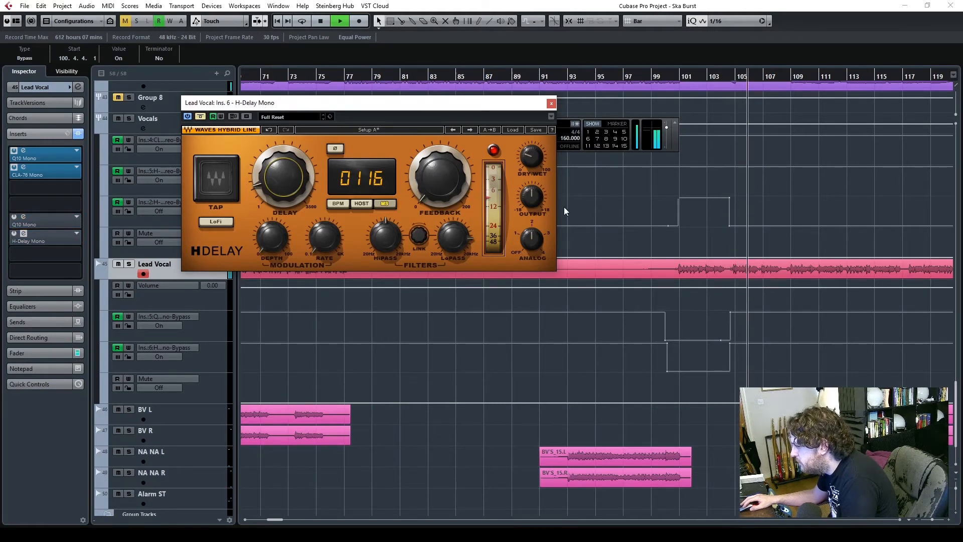
pyautogui.click(551, 104)
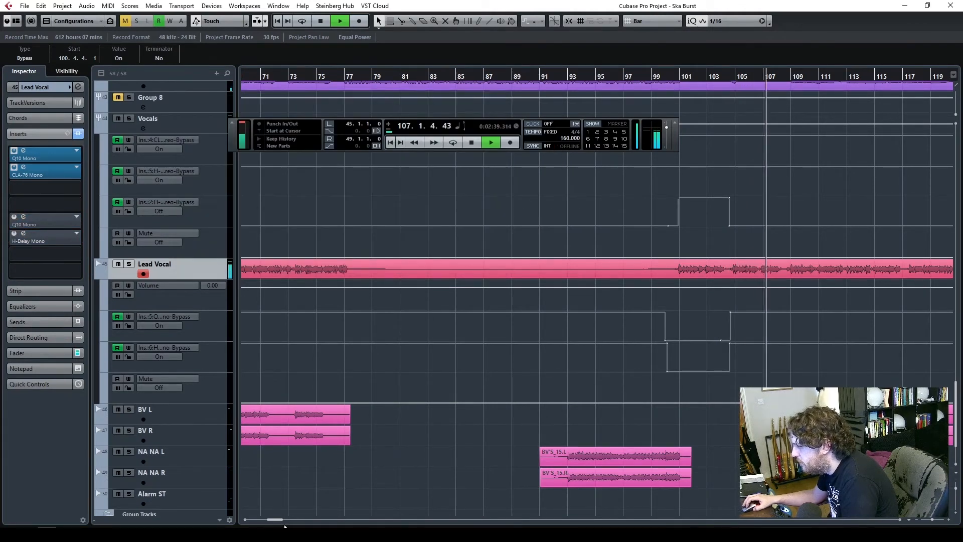
# - Raise the OHs group's level to 3.14 dB during playback
pyautogui.moveTo(276, 520); pyautogui.dragTo(267, 525)
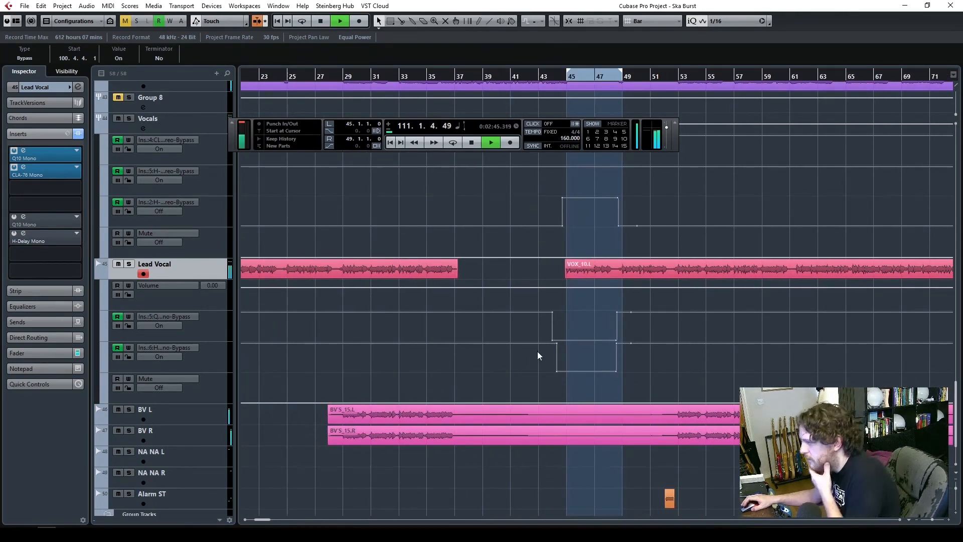
pyautogui.scroll(8, 537, 353)
pyautogui.scroll(3, 538, 357)
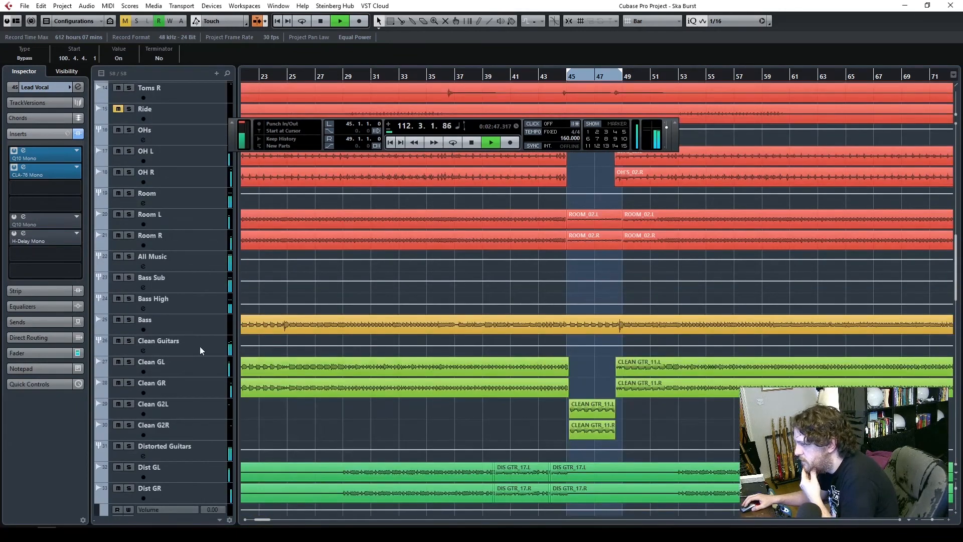
pyautogui.scroll(3, 198, 342)
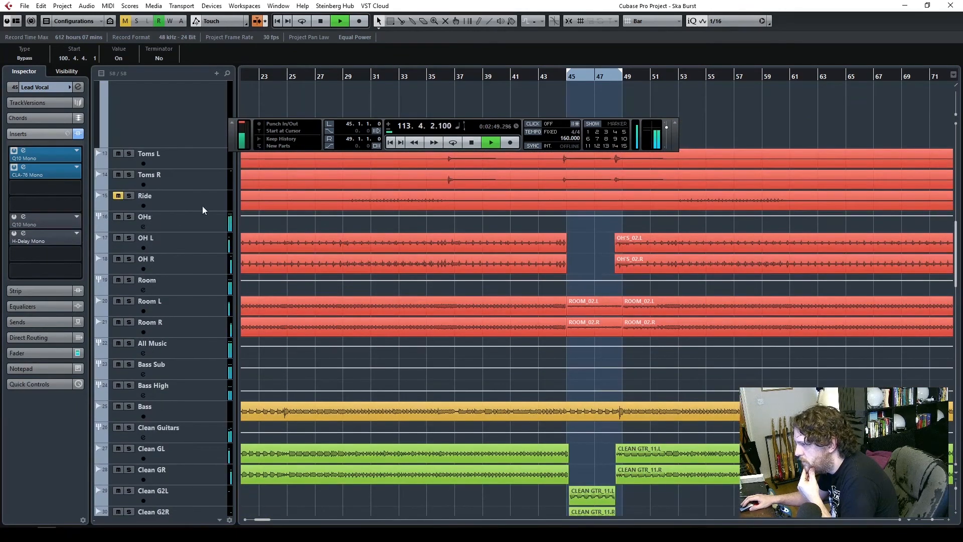
pyautogui.click(205, 223)
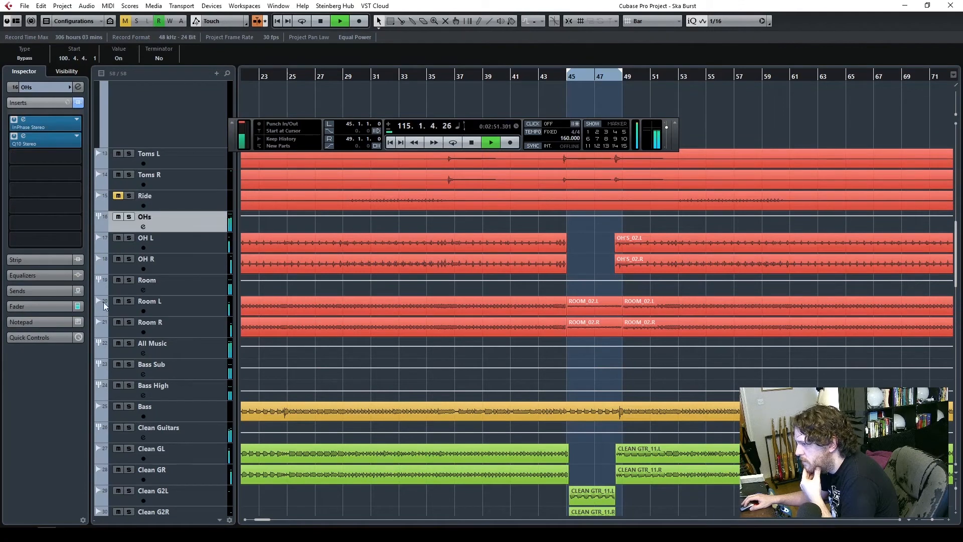
pyautogui.click(38, 306)
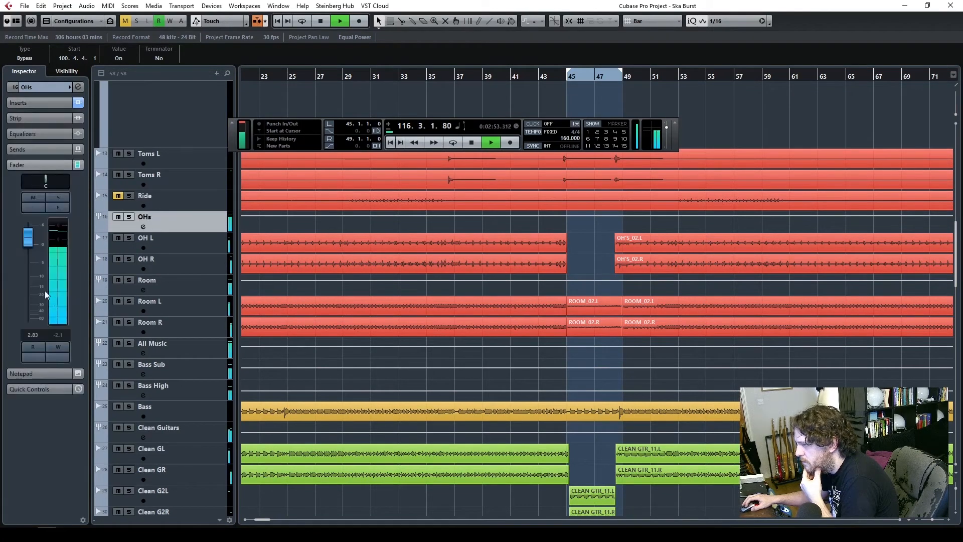
pyautogui.moveTo(27, 249); pyautogui.dragTo(29, 243)
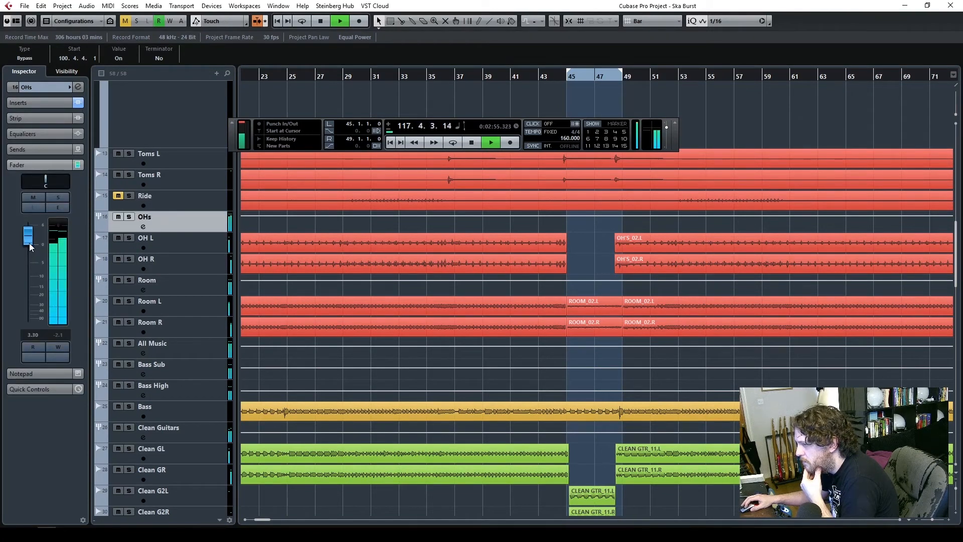
# - Open the SSLComp insert on the Amb drum group and adjust its threshold and attack while soloing the group
pyautogui.scroll(5, 361, 331)
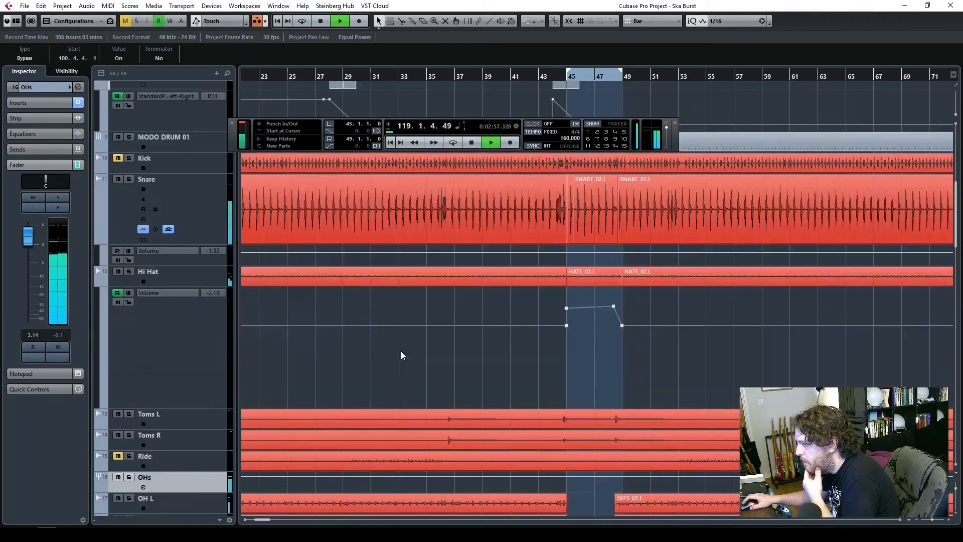
pyautogui.scroll(8, 401, 355)
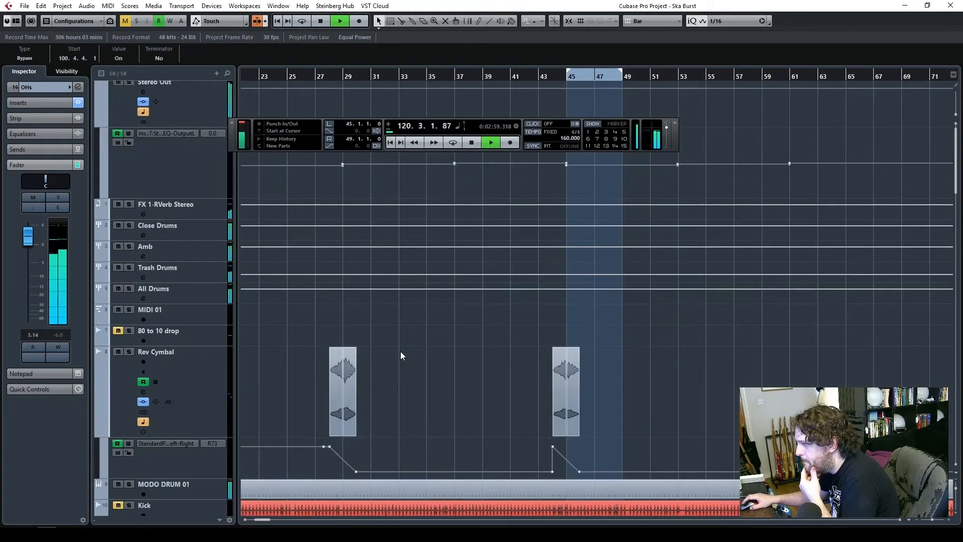
pyautogui.click(201, 261)
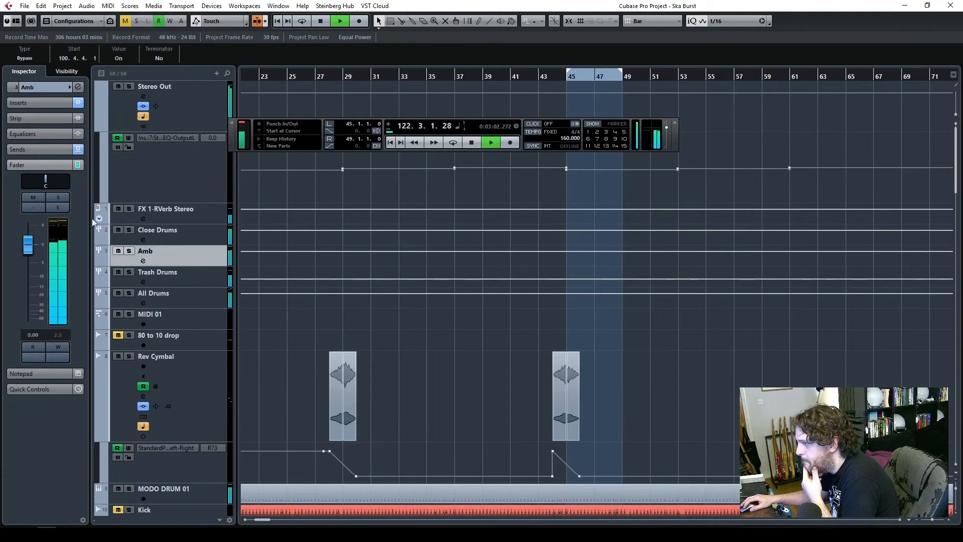
pyautogui.click(37, 103)
pyautogui.click(24, 153)
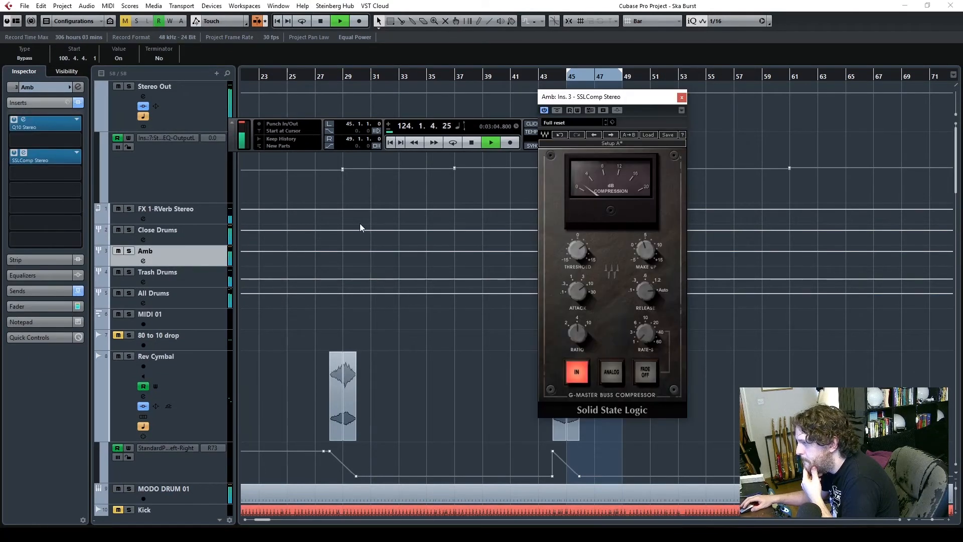
pyautogui.click(576, 258)
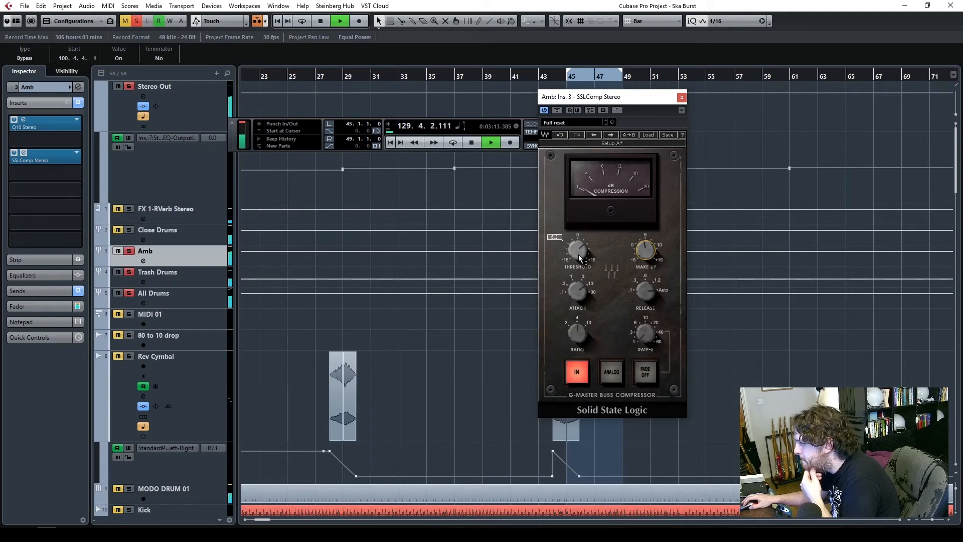
pyautogui.moveTo(577, 294); pyautogui.dragTo(576, 302)
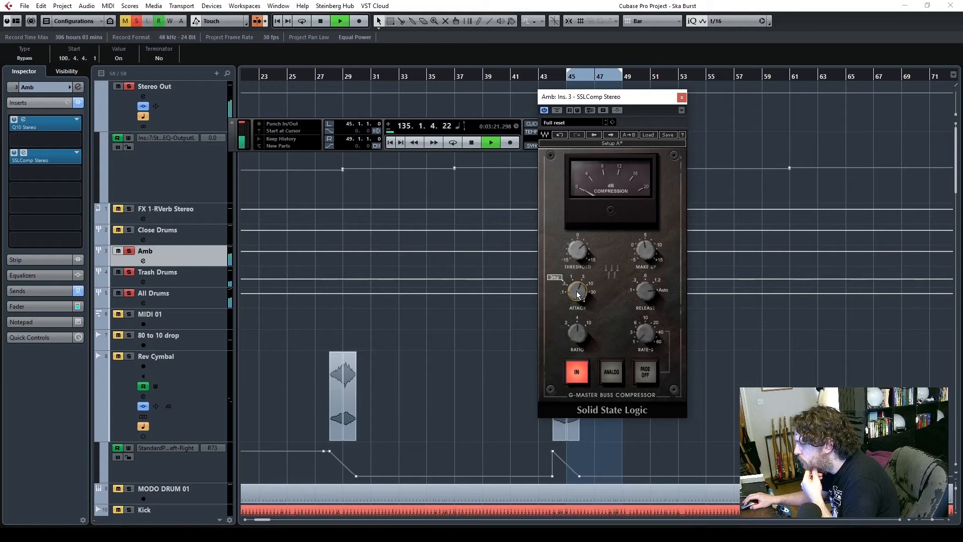
pyautogui.moveTo(576, 290); pyautogui.dragTo(577, 297)
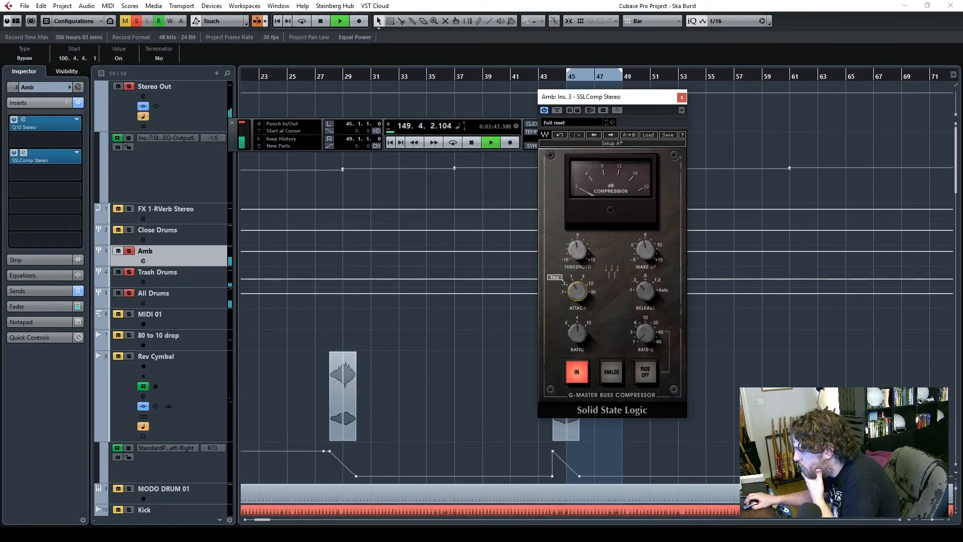
# - Replay the soloed Amb group from about bar 43 and fine-tune the SSLComp's release and threshold
pyautogui.click(542, 77)
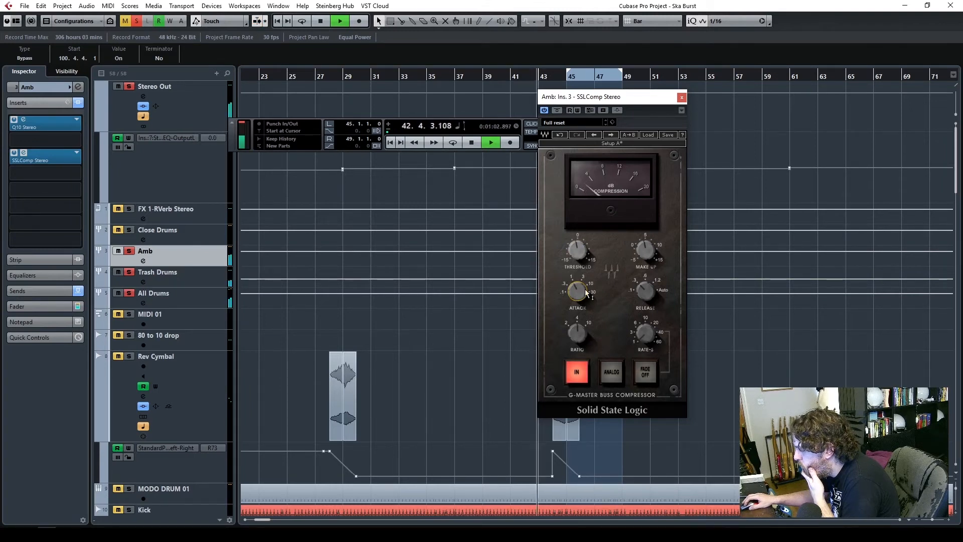
pyautogui.moveTo(645, 291); pyautogui.dragTo(645, 281)
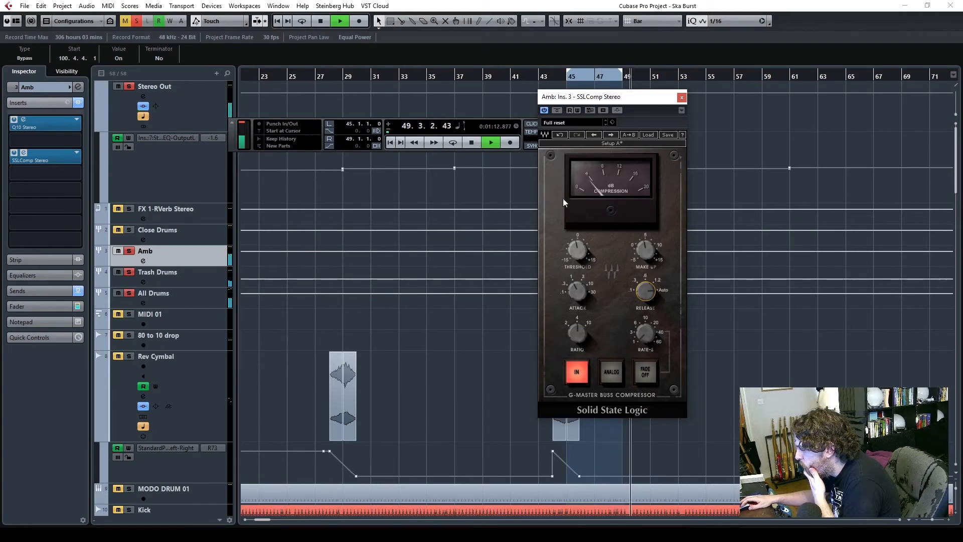
pyautogui.moveTo(586, 258); pyautogui.dragTo(586, 250)
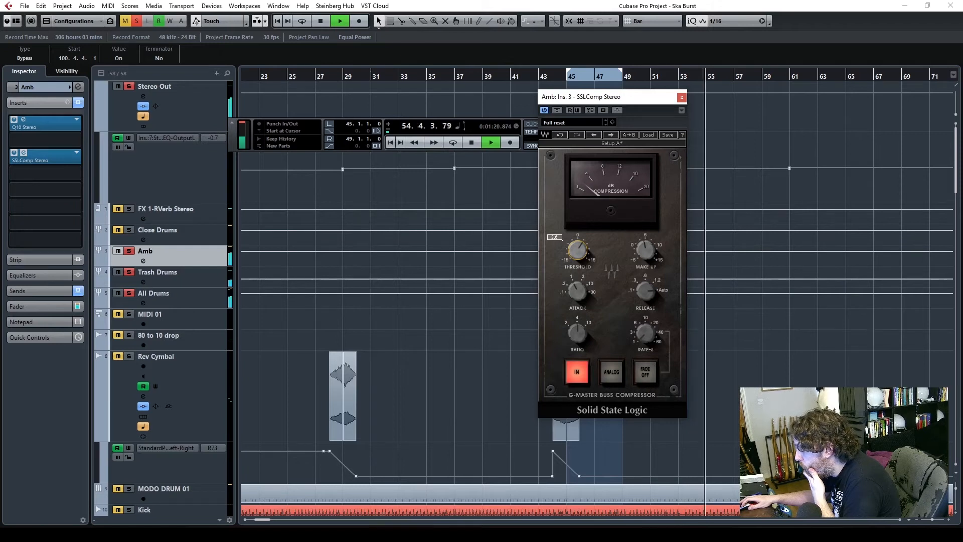
pyautogui.moveTo(579, 267); pyautogui.dragTo(579, 266)
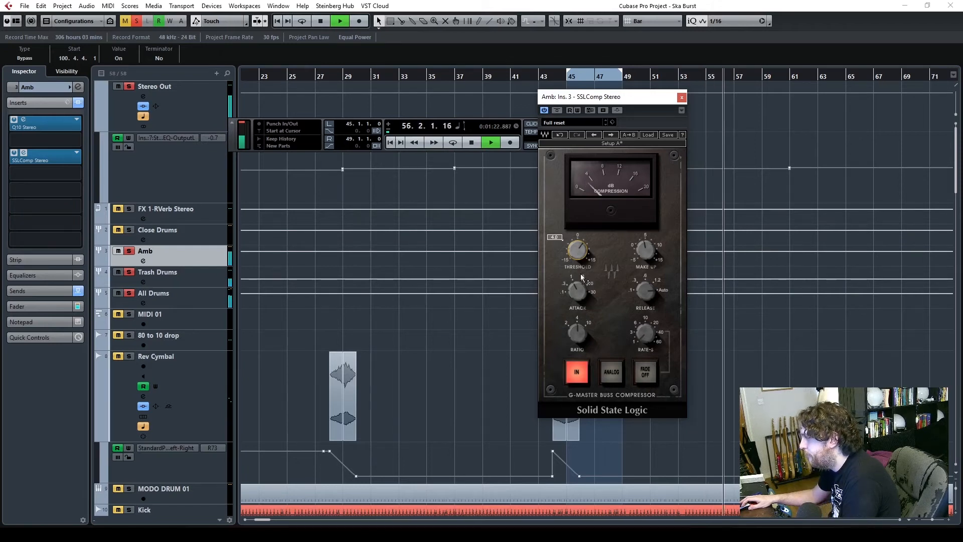
# - Audition the compressed Amb group with the other drums, adjust the SSLComp's make-up gain, and close the plug-in window
pyautogui.press('space')
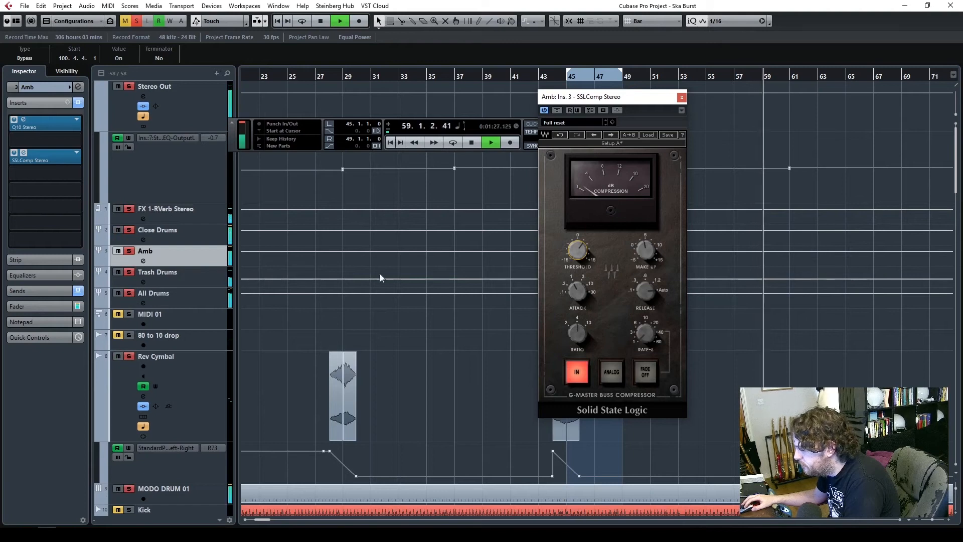
pyautogui.moveTo(645, 251); pyautogui.dragTo(646, 248)
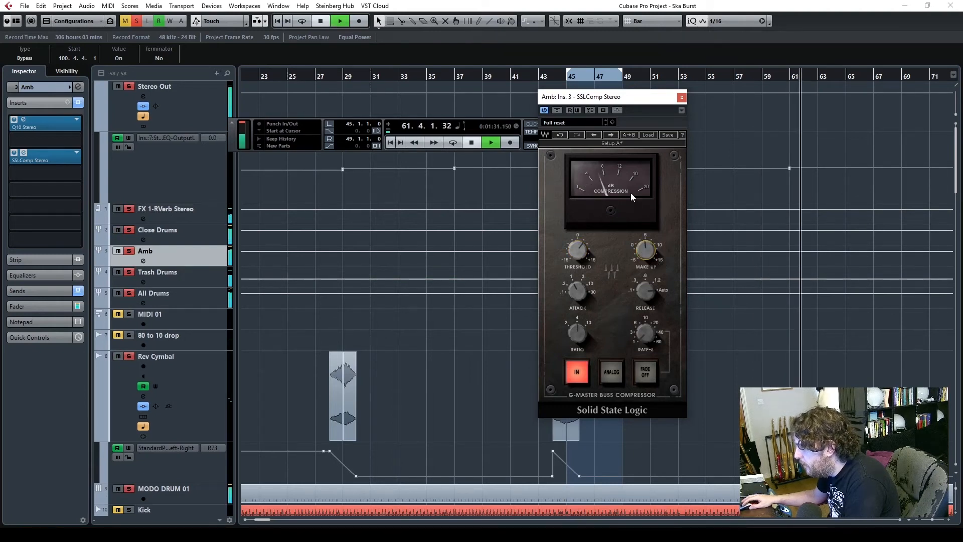
pyautogui.click(681, 97)
# - Play the song from about bar 2, return from the soloed drums to the full mix, and review the tracks down to the organ and piano
pyautogui.moveTo(554, 76); pyautogui.dragTo(289, 80)
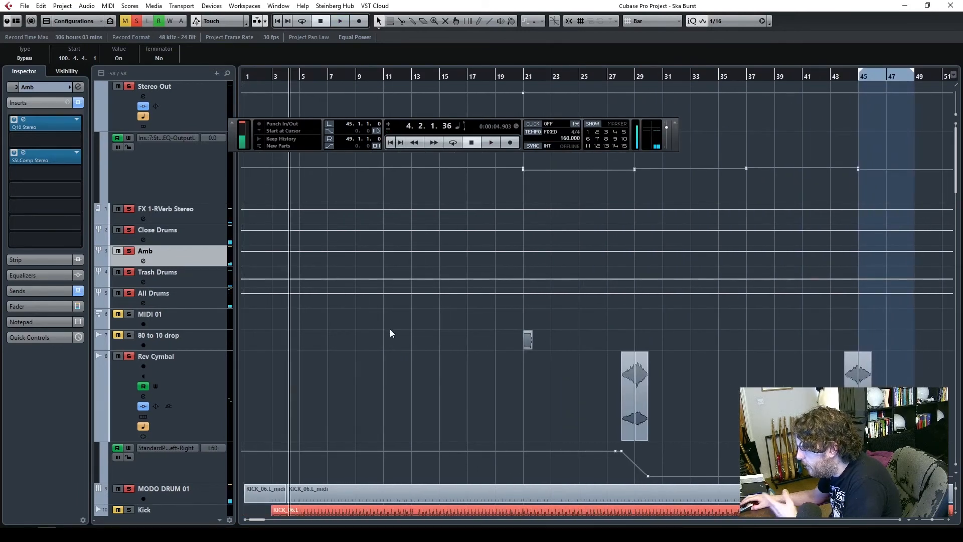
pyautogui.scroll(-10, 388, 347)
pyautogui.click(261, 76)
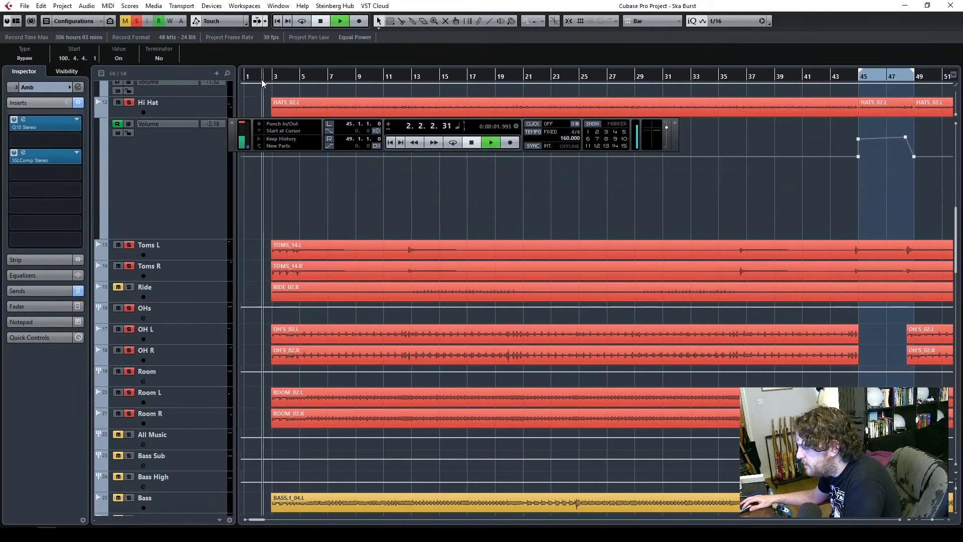
pyautogui.press('space')
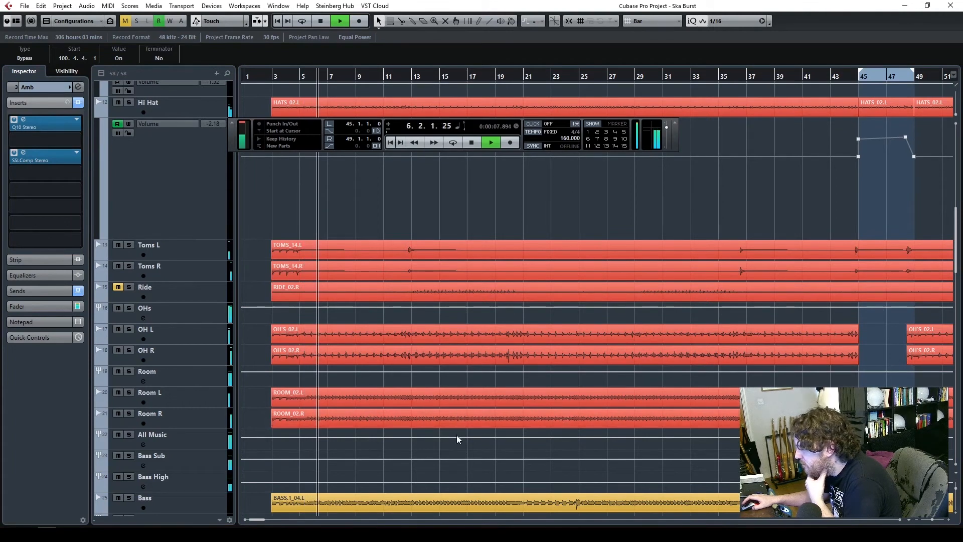
pyautogui.scroll(5, 353, 291)
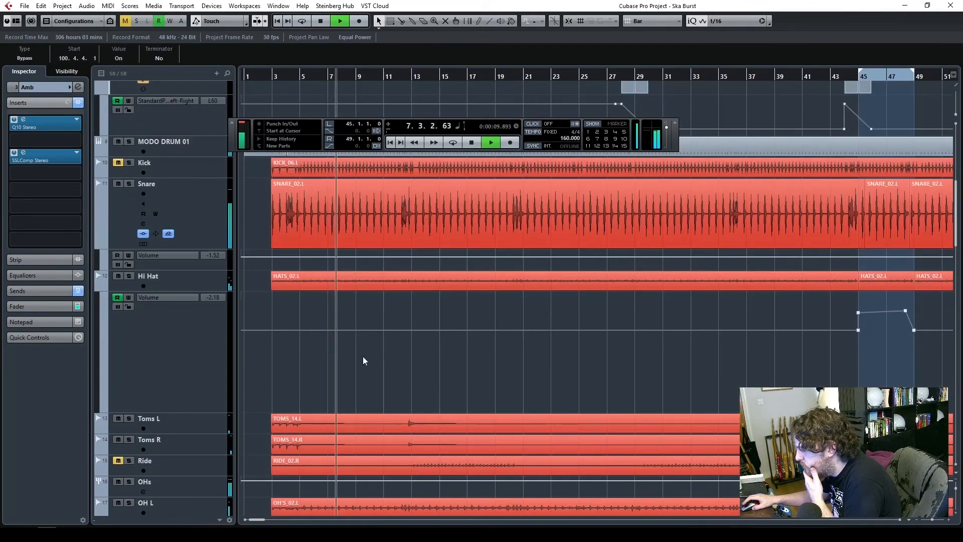
pyautogui.scroll(-15, 359, 353)
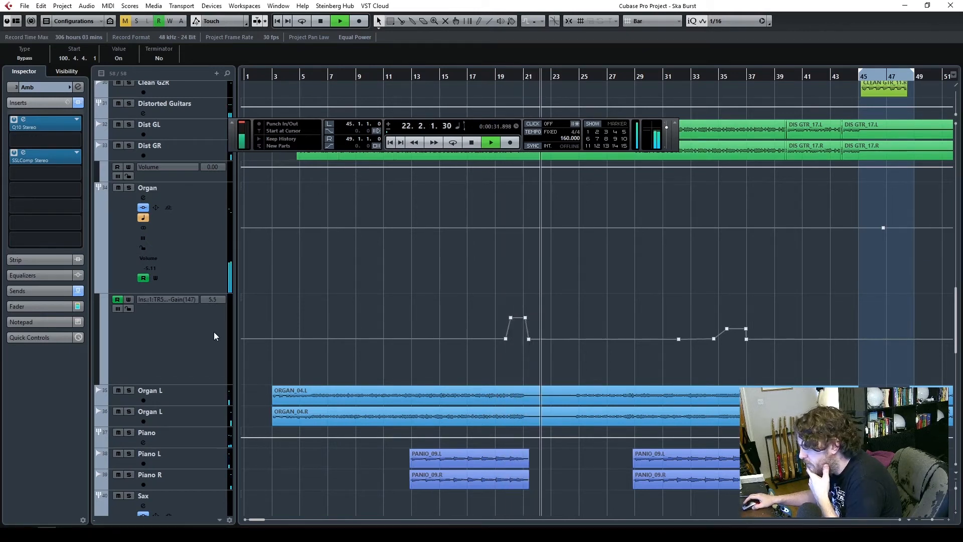
# - Review the tracks from the vocals back up to the drums and guitars while the full mix plays on from about bar 22
pyautogui.scroll(-6, 613, 321)
pyautogui.scroll(-5, 635, 350)
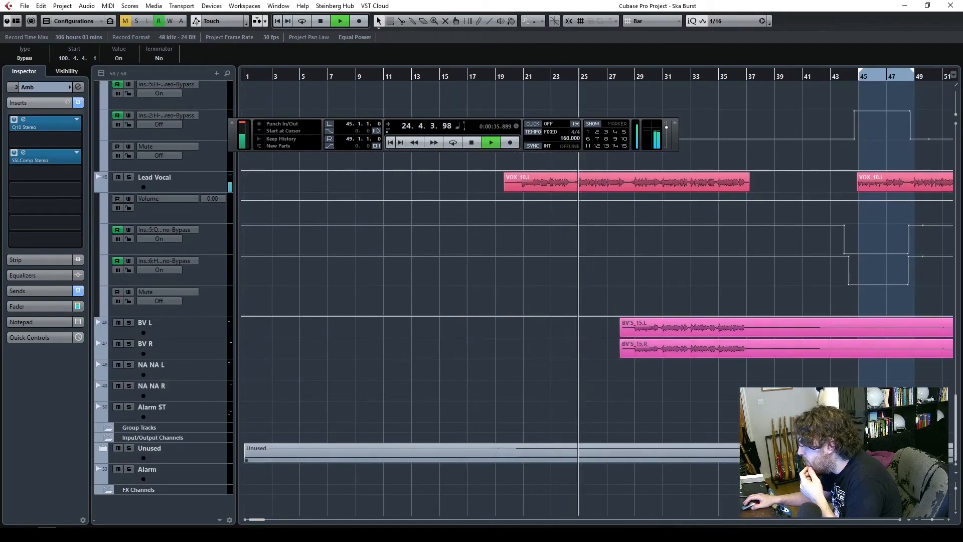
pyautogui.click(931, 520)
pyautogui.moveTo(930, 520); pyautogui.dragTo(931, 520)
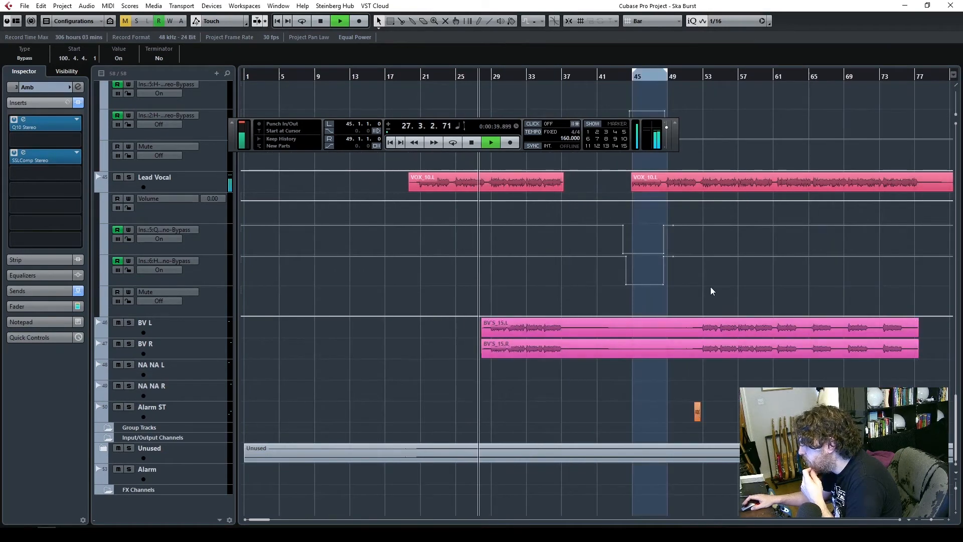
pyautogui.scroll(6, 727, 296)
pyautogui.scroll(-4, 726, 296)
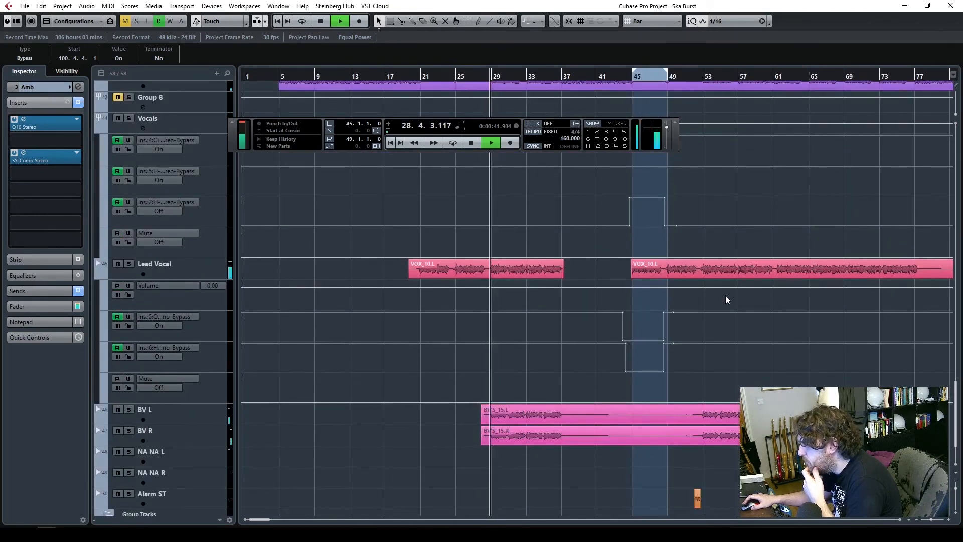
pyautogui.scroll(6, 725, 299)
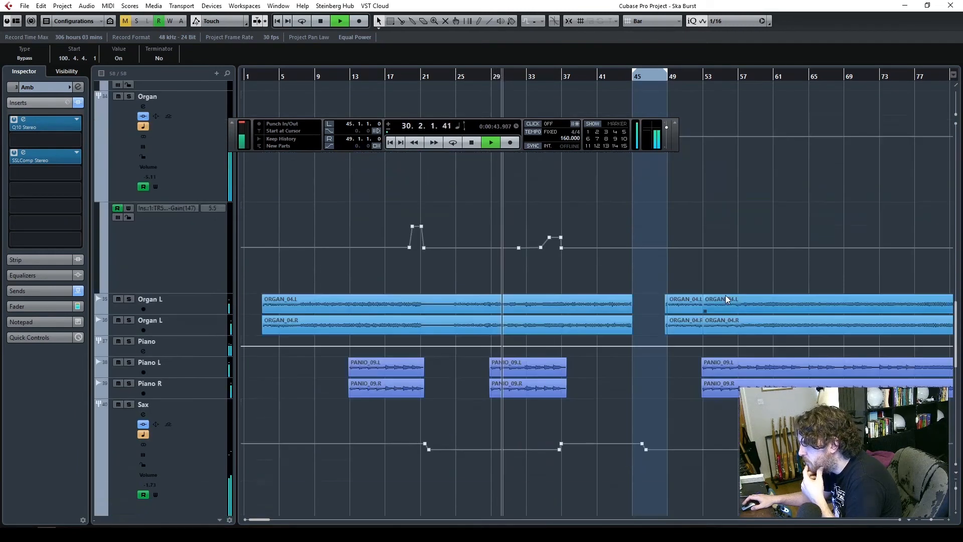
pyautogui.scroll(10, 725, 299)
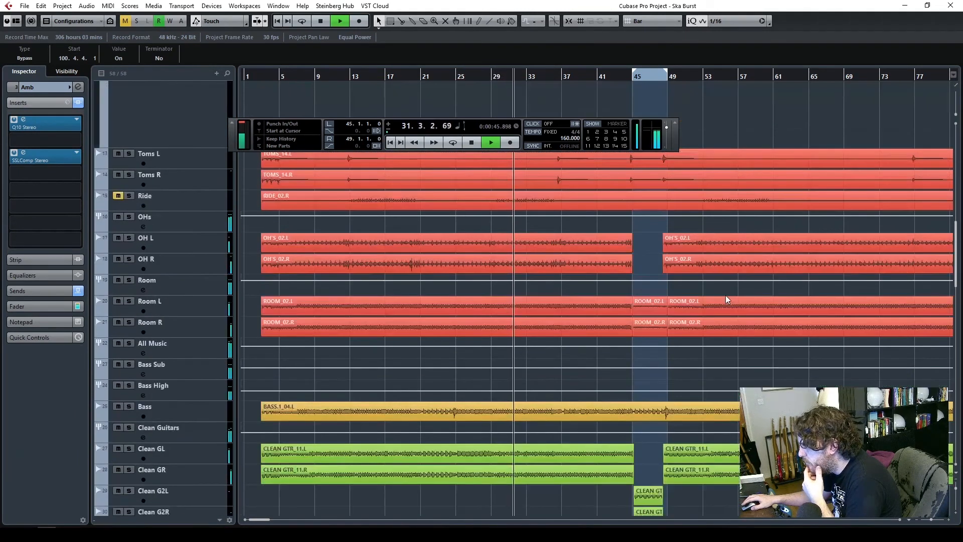
pyautogui.scroll(-4, 725, 300)
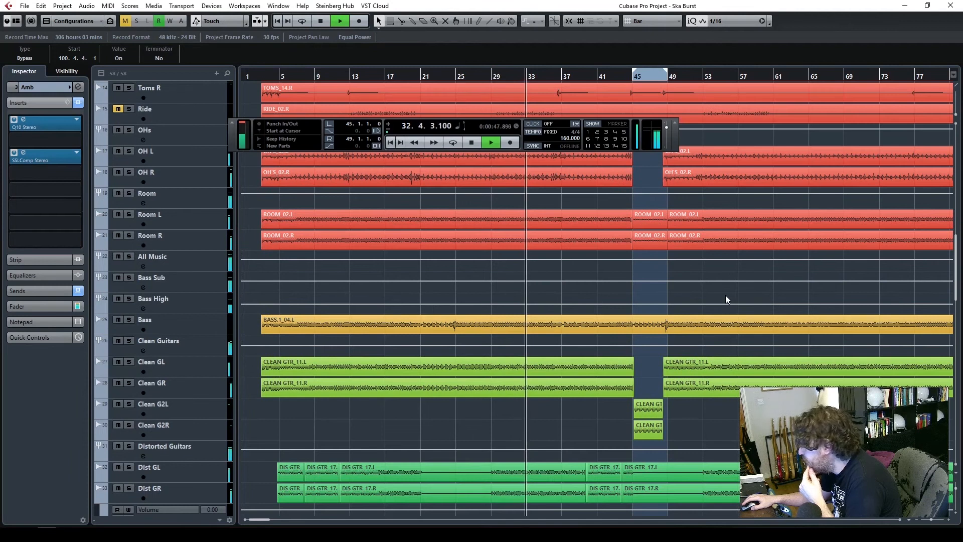
pyautogui.scroll(-4, 726, 300)
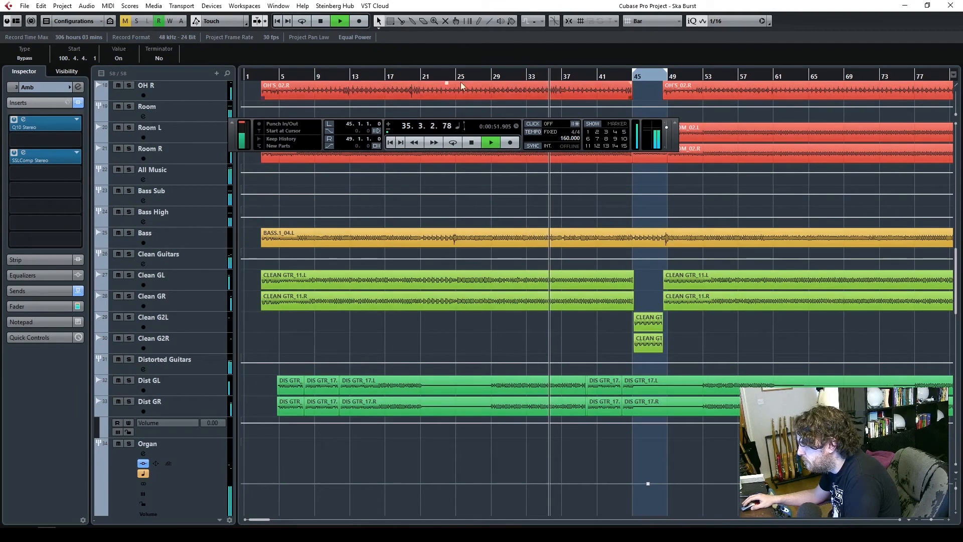
# - Listen through the break at bars 45 to 49 while watching the guitar tracks, and stop playback near bar 53
pyautogui.click(401, 21)
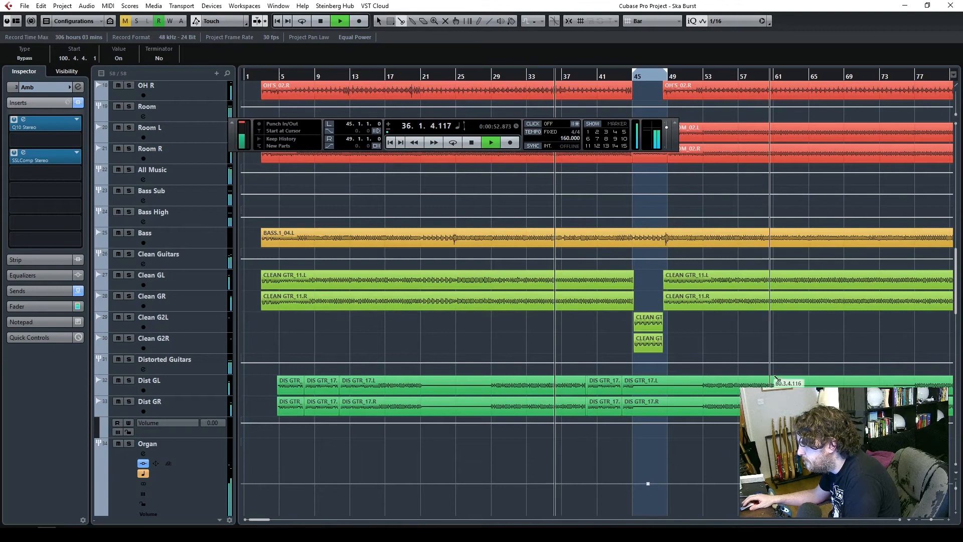
pyautogui.click(948, 520)
pyautogui.click(949, 520)
pyautogui.click(949, 520)
pyautogui.click(949, 520)
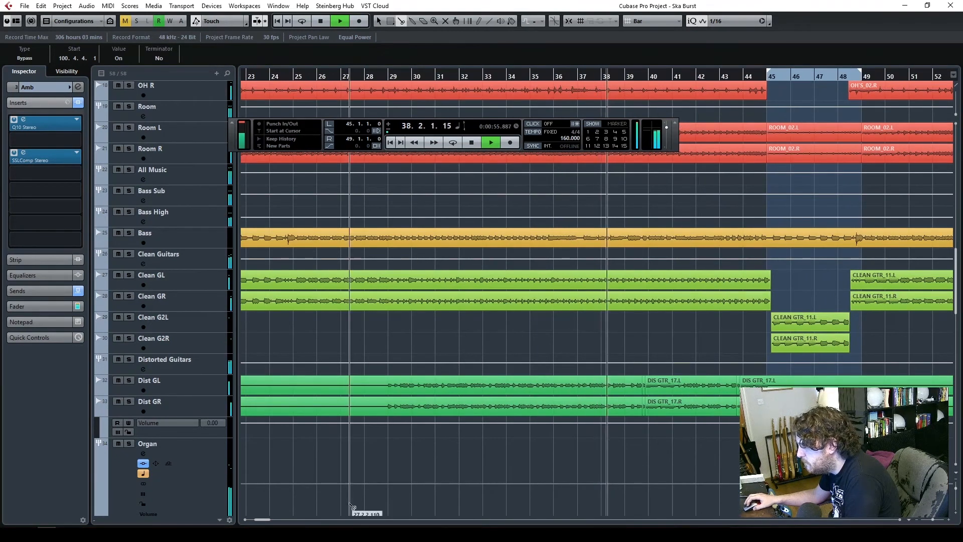
pyautogui.moveTo(267, 520); pyautogui.dragTo(266, 521)
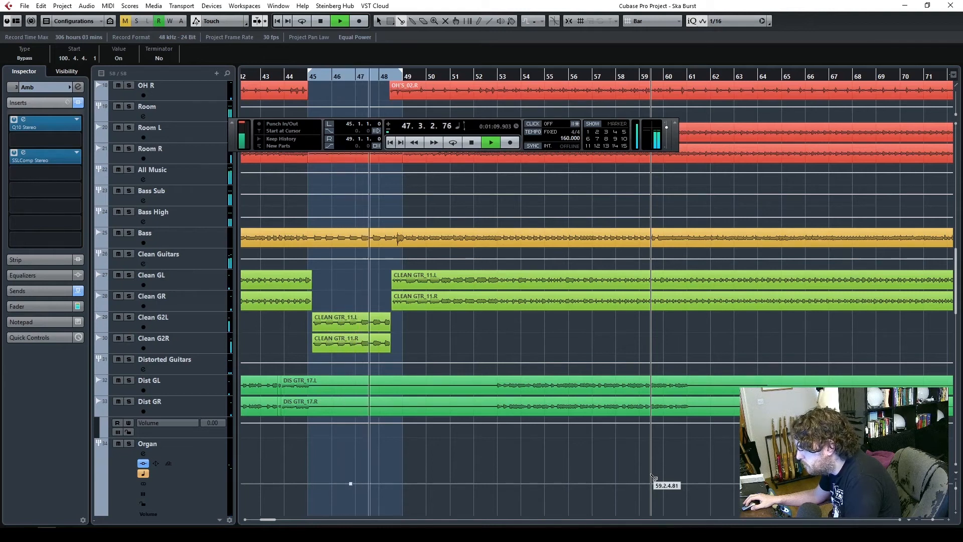
pyautogui.moveTo(932, 521); pyautogui.dragTo(932, 521)
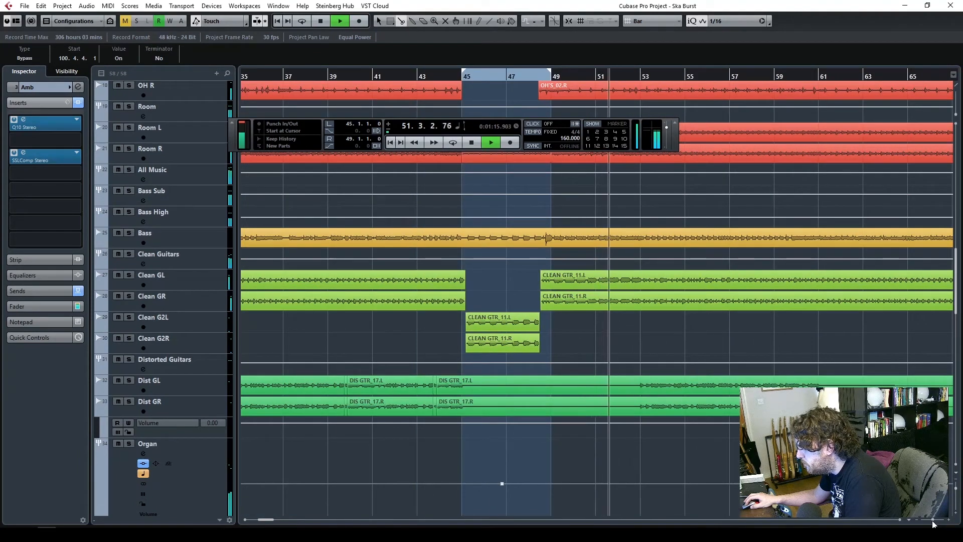
pyautogui.press('space')
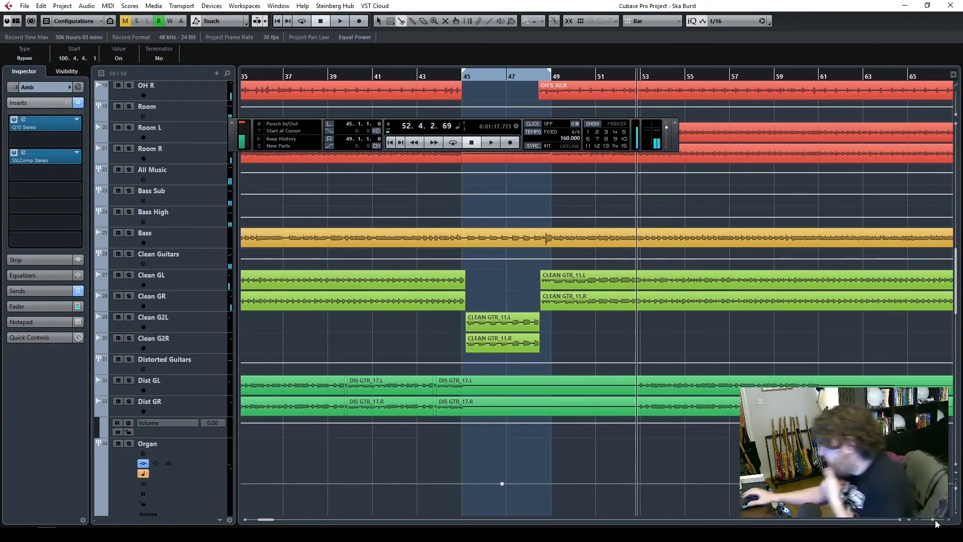
pyautogui.moveTo(268, 523)
pyautogui.mouseDown()
pyautogui.moveTo(257, 524)
pyautogui.moveTo(269, 524)
pyautogui.mouseUp()
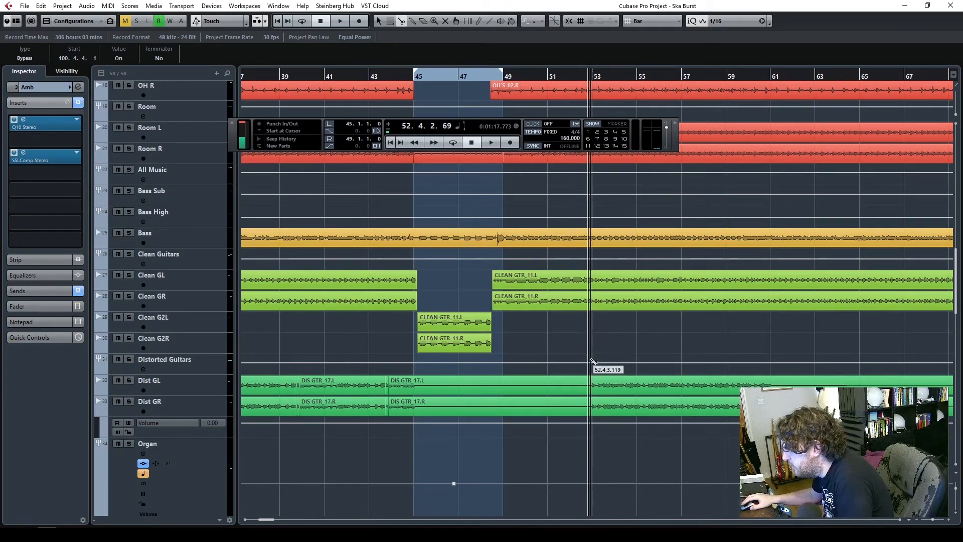
# - Delete the second-break bypass automation around bars 100 to 104 from the Vocals group's insert 2 and Lead Vocal's inserts 5 and 6
pyautogui.scroll(-3, 590, 361)
pyautogui.scroll(3, 593, 365)
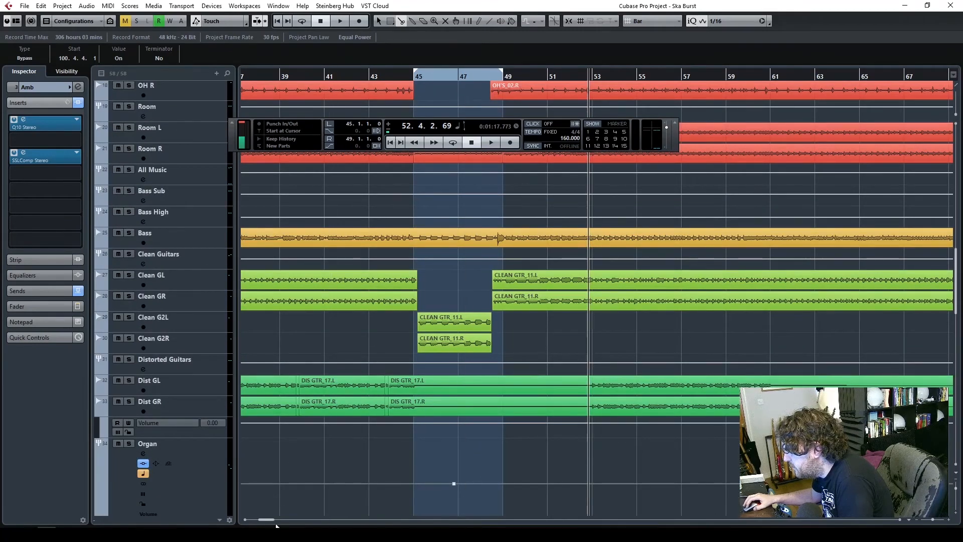
pyautogui.moveTo(266, 518); pyautogui.dragTo(282, 520)
pyautogui.scroll(-4, 593, 421)
pyautogui.scroll(1, 592, 424)
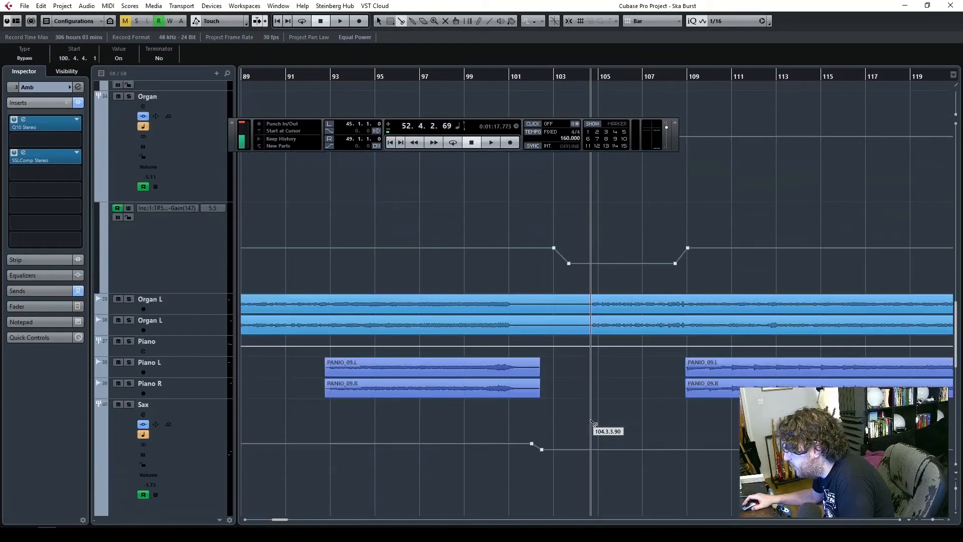
pyautogui.scroll(-2, 592, 422)
pyautogui.moveTo(933, 520); pyautogui.dragTo(929, 520)
pyautogui.scroll(-5, 508, 423)
pyautogui.scroll(-6, 510, 424)
pyautogui.scroll(2, 510, 424)
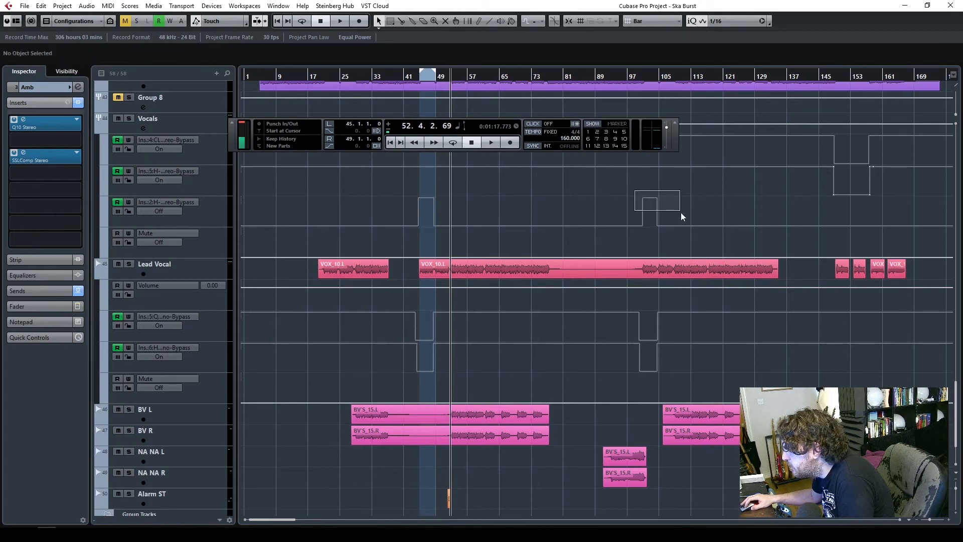
pyautogui.moveTo(657, 197); pyautogui.dragTo(658, 223)
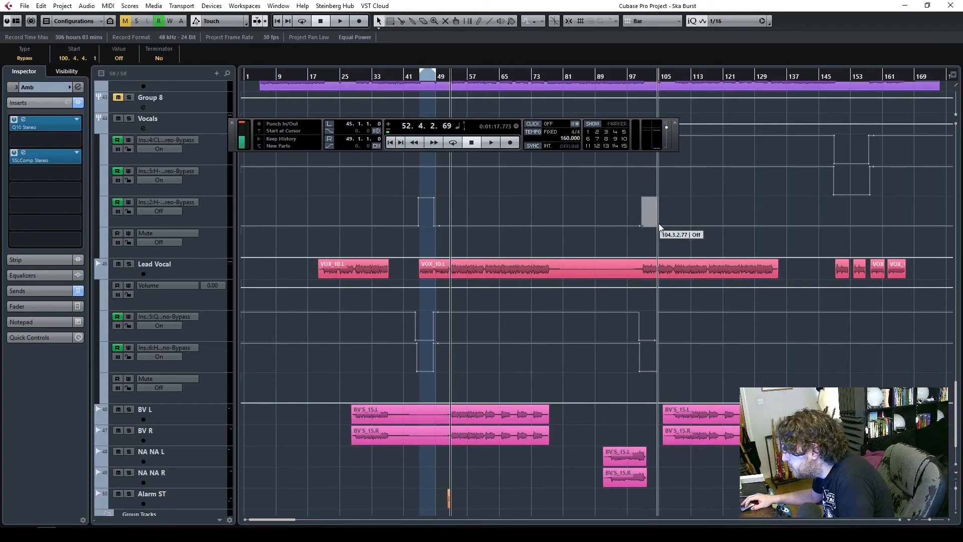
pyautogui.moveTo(634, 379); pyautogui.dragTo(655, 321)
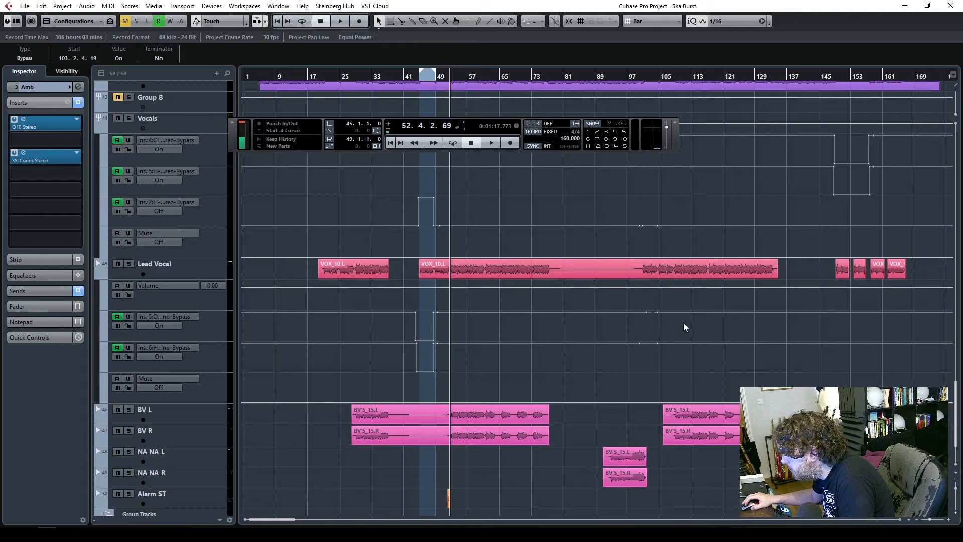
# - Play the song from about bar 96 and examine the vocal, organ, sax and guitar tracks through the second break
pyautogui.click(624, 79)
pyautogui.press('space')
pyautogui.scroll(10, 712, 390)
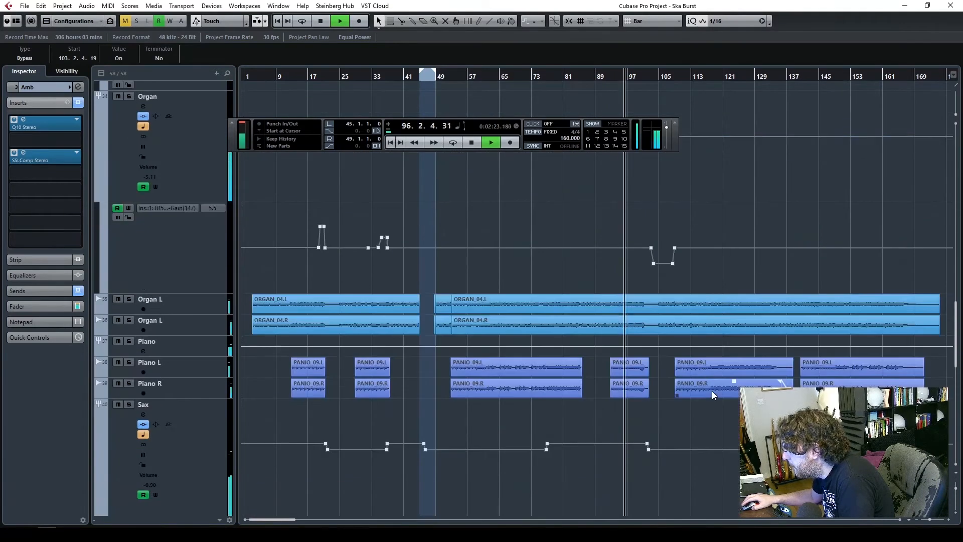
pyautogui.scroll(-5, 711, 390)
pyautogui.scroll(5, 711, 390)
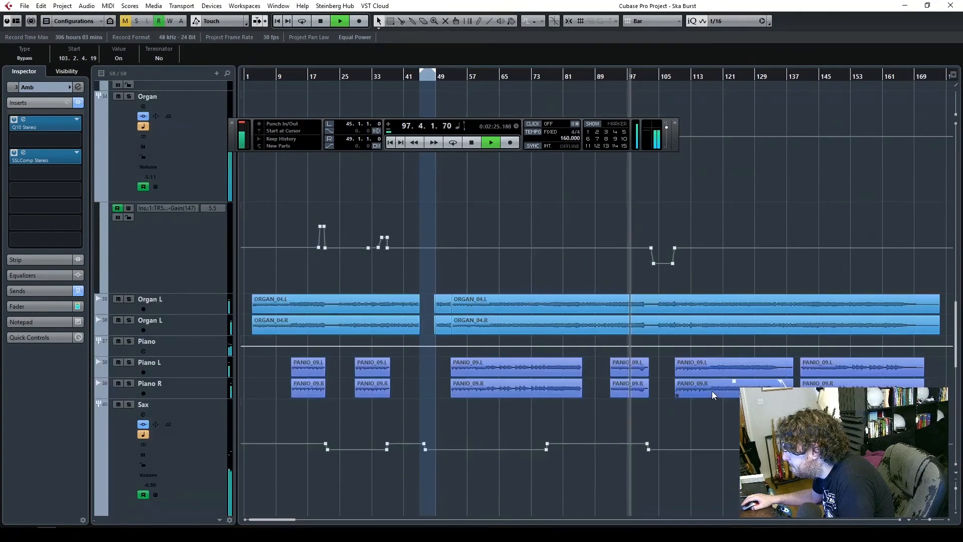
pyautogui.scroll(-5, 712, 390)
pyautogui.click(948, 520)
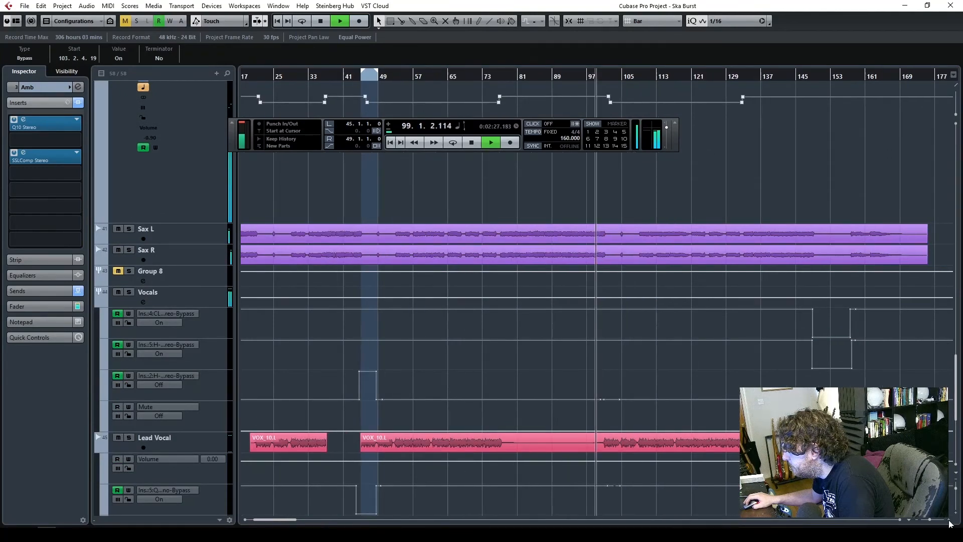
pyautogui.click(948, 520)
pyautogui.click(949, 520)
pyautogui.click(949, 520)
pyautogui.scroll(5, 688, 361)
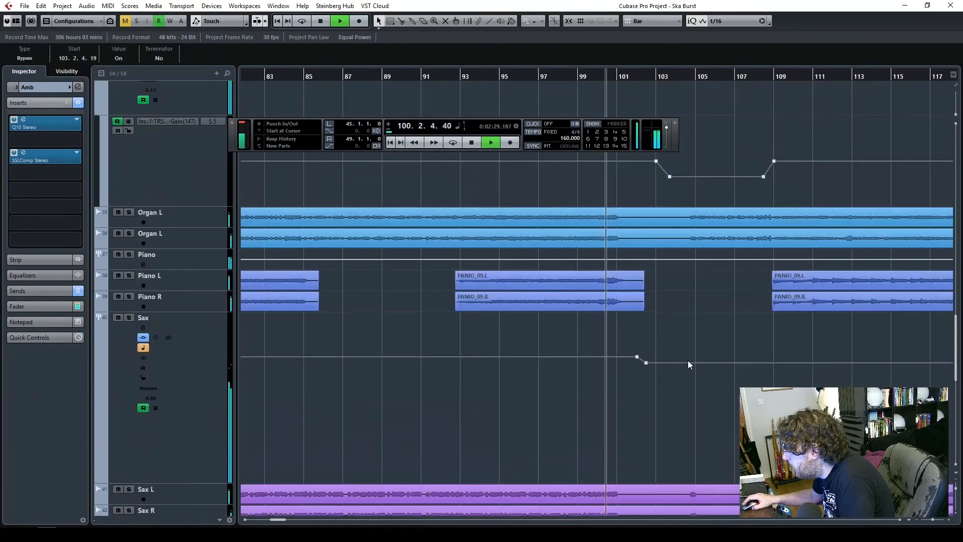
pyautogui.scroll(5, 688, 360)
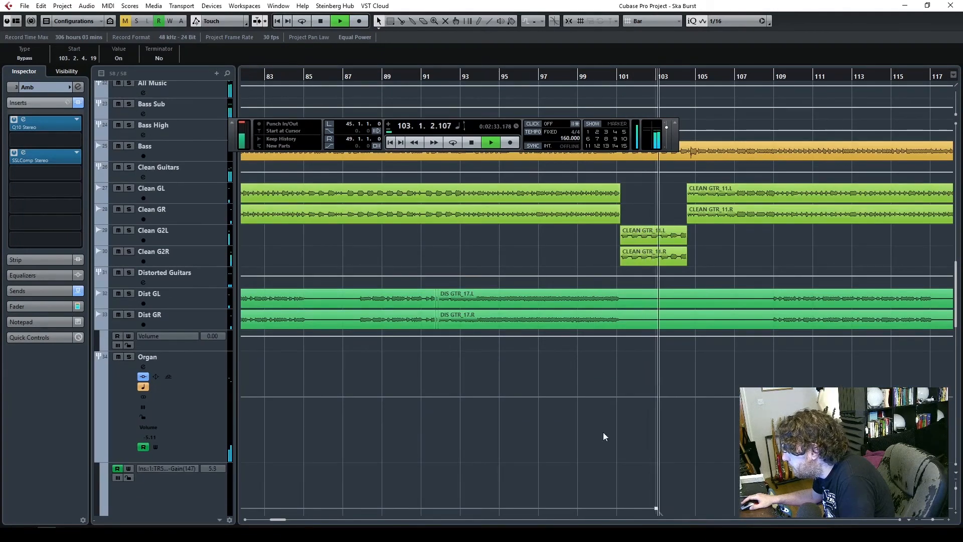
# - Play the song from about bar 19 and split the Clean GL and Clean GR clips at about 21.1.3 and 24.3.2
pyautogui.moveTo(275, 520); pyautogui.dragTo(257, 525)
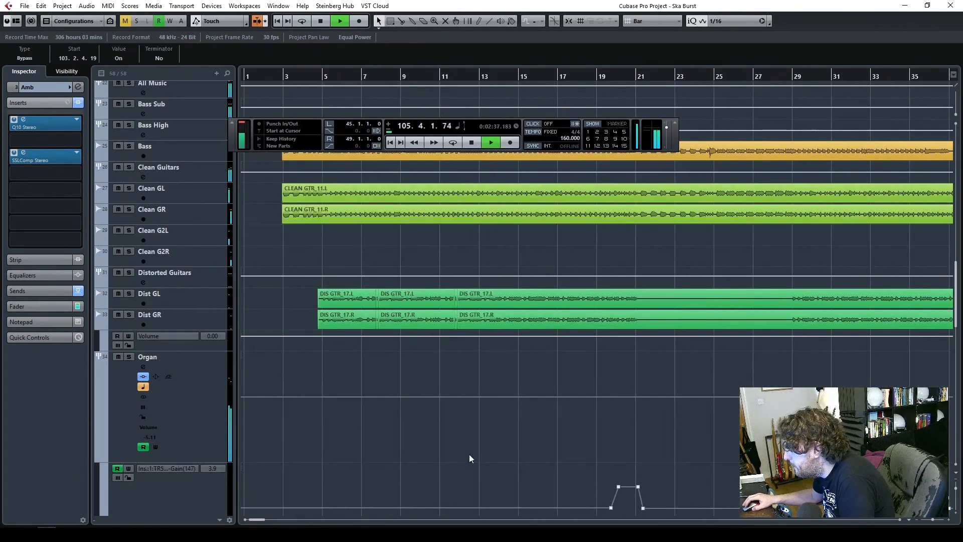
pyautogui.press('space')
pyautogui.moveTo(284, 520); pyautogui.dragTo(256, 521)
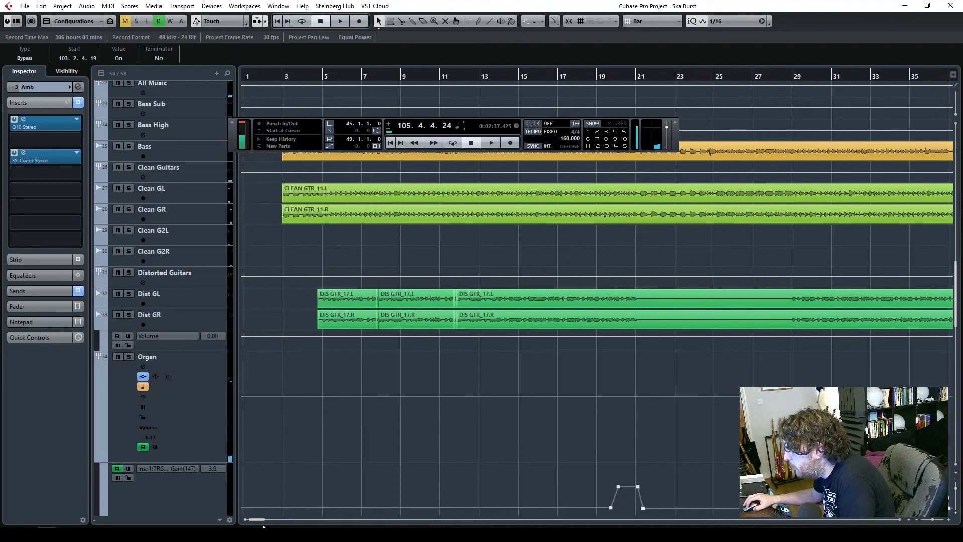
pyautogui.press('space')
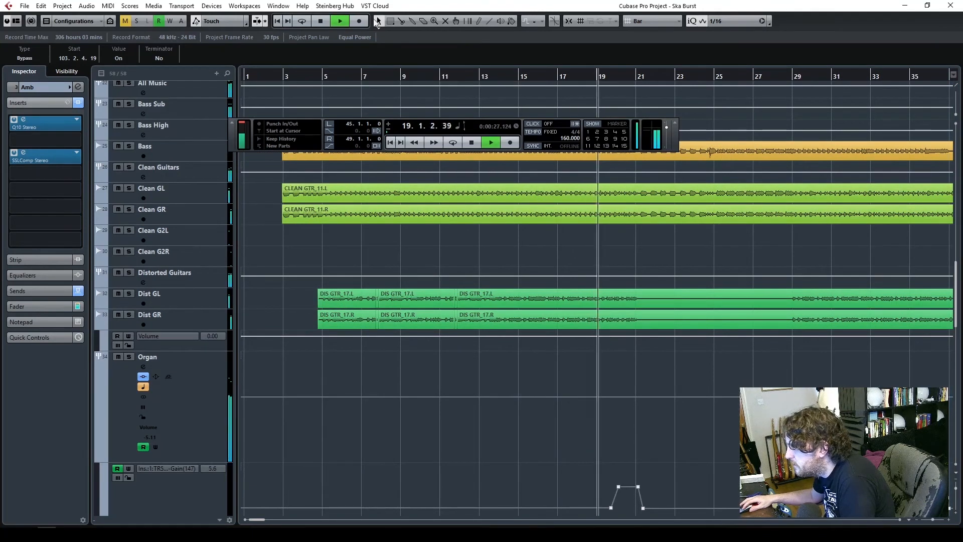
pyautogui.click(641, 198)
pyautogui.click(640, 206)
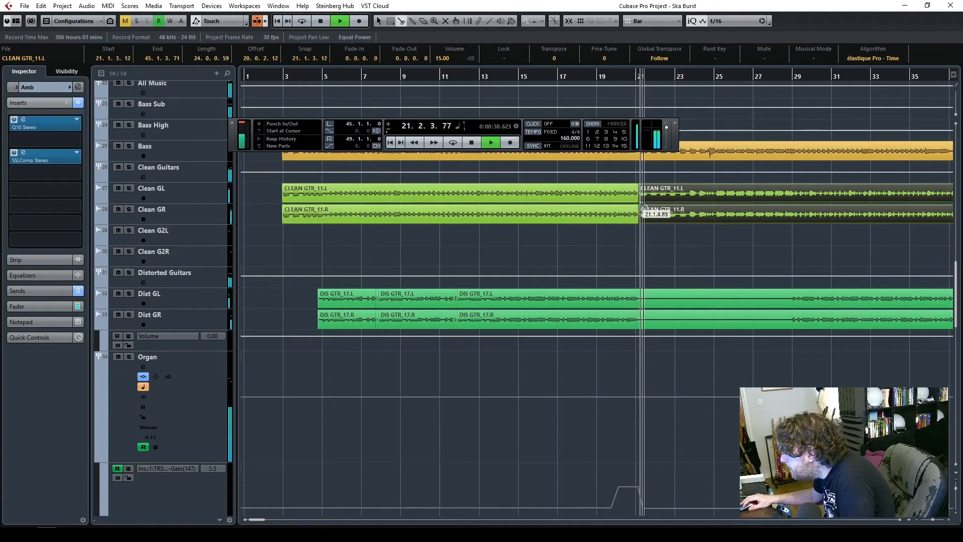
pyautogui.click(708, 215)
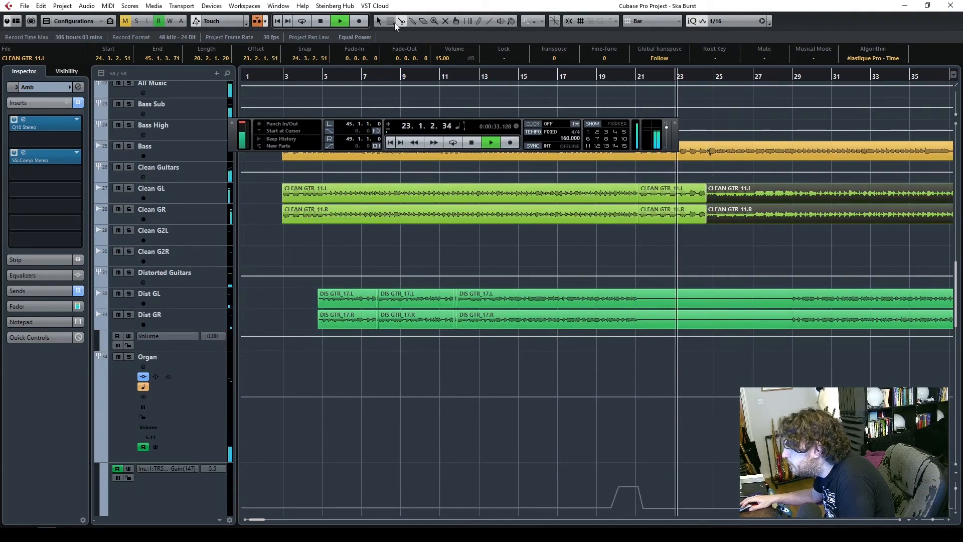
# - Move the split guitar section at bars 21 to 24 onto Clean G2L and Clean G2R, and audition it from about bar 20
pyautogui.press('space')
pyautogui.click(380, 22)
pyautogui.moveTo(645, 188); pyautogui.dragTo(665, 237)
pyautogui.click(615, 75)
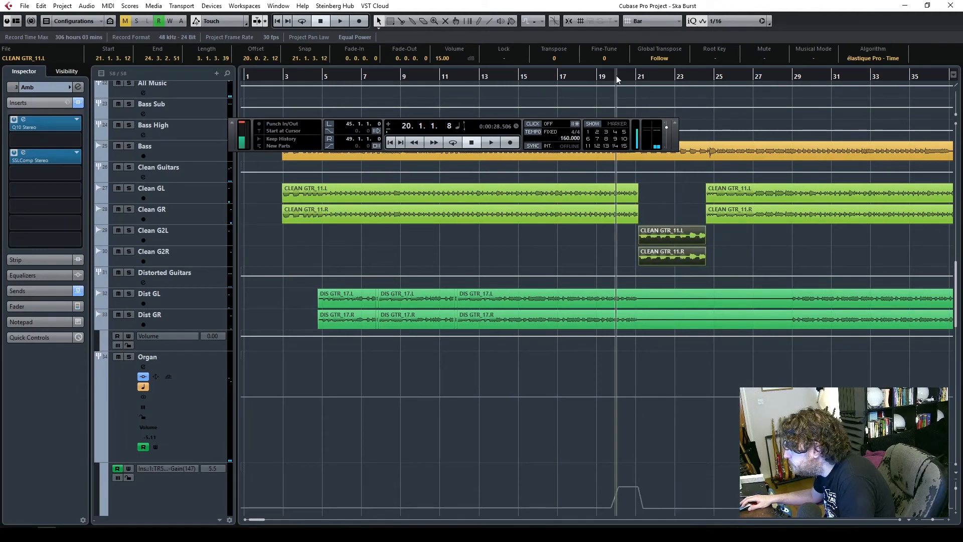
pyautogui.press('space')
pyautogui.click(760, 272)
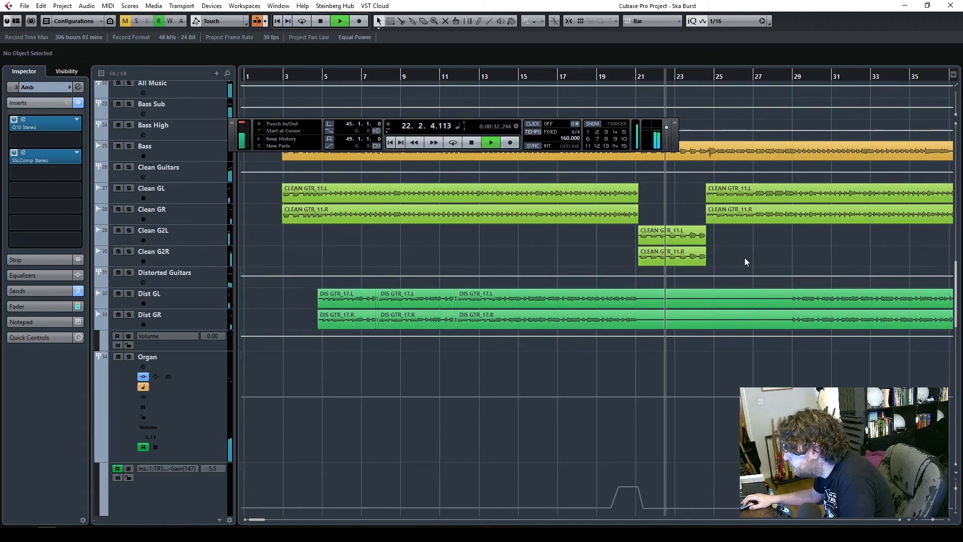
# - Play the song from about bar 22 and examine the organ, piano, sax, guitar and room tracks around the break at bars 45 to 49
pyautogui.scroll(-5, 751, 266)
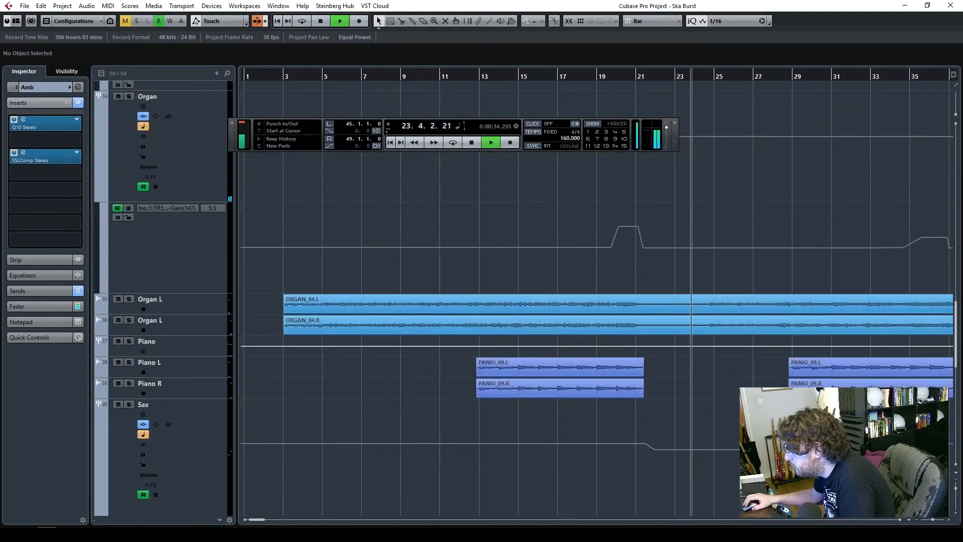
pyautogui.moveTo(260, 522); pyautogui.dragTo(272, 518)
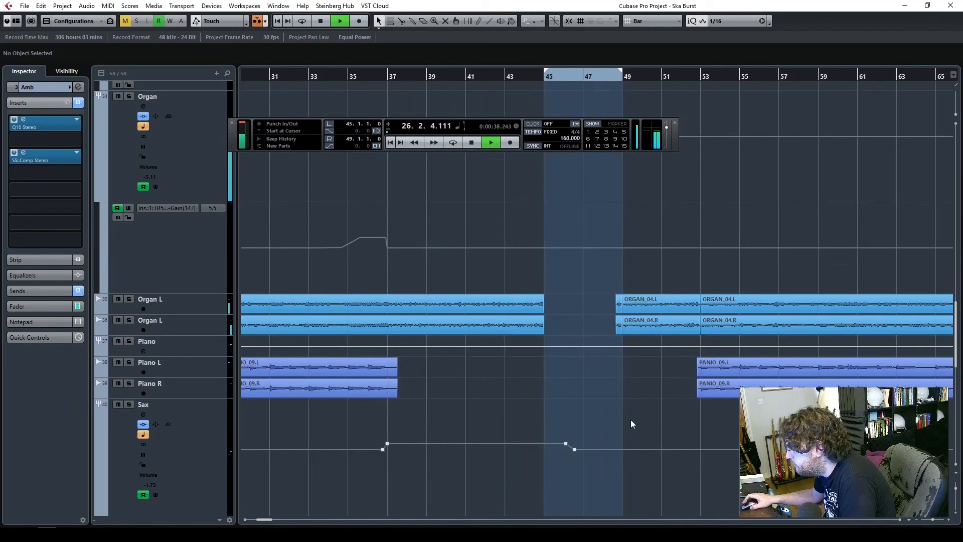
pyautogui.scroll(10, 630, 419)
pyautogui.scroll(-6, 630, 419)
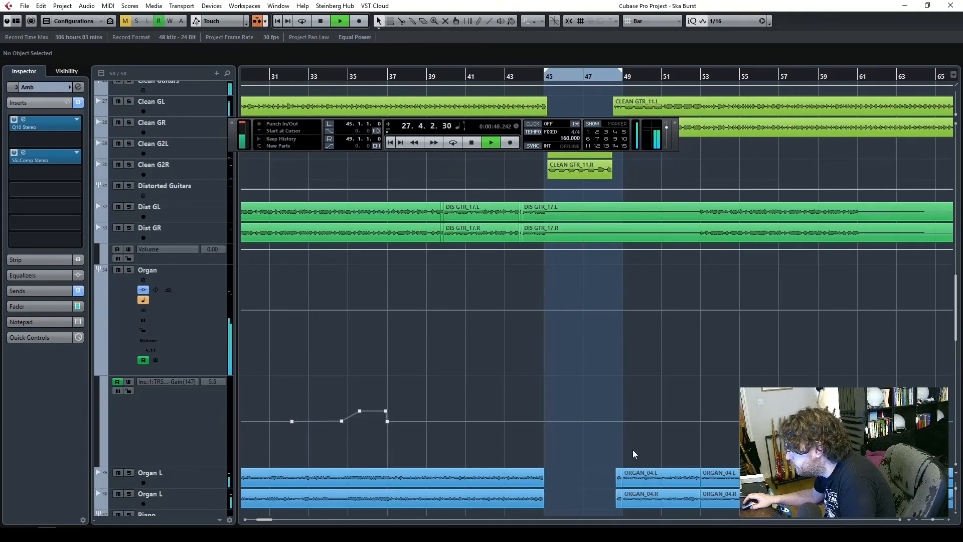
pyautogui.scroll(4, 634, 448)
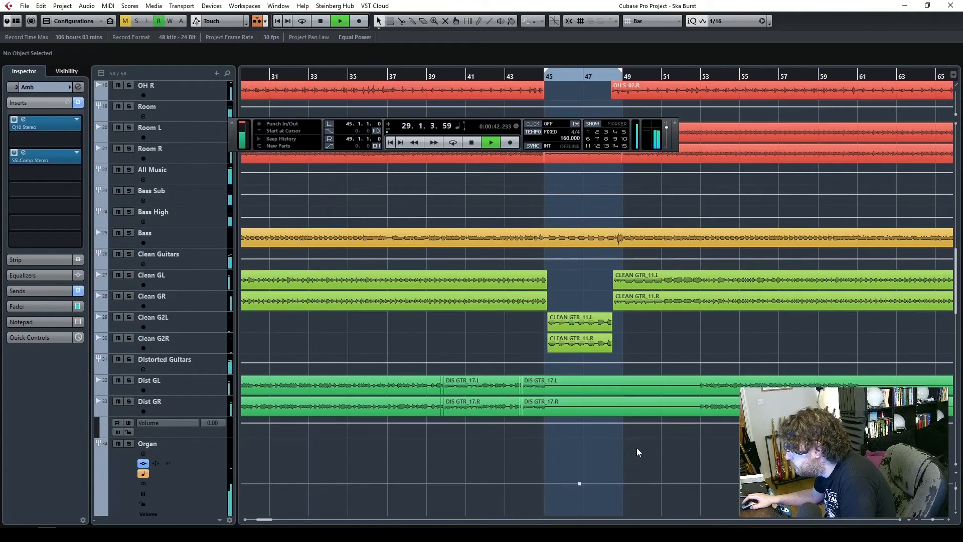
pyautogui.press('f')
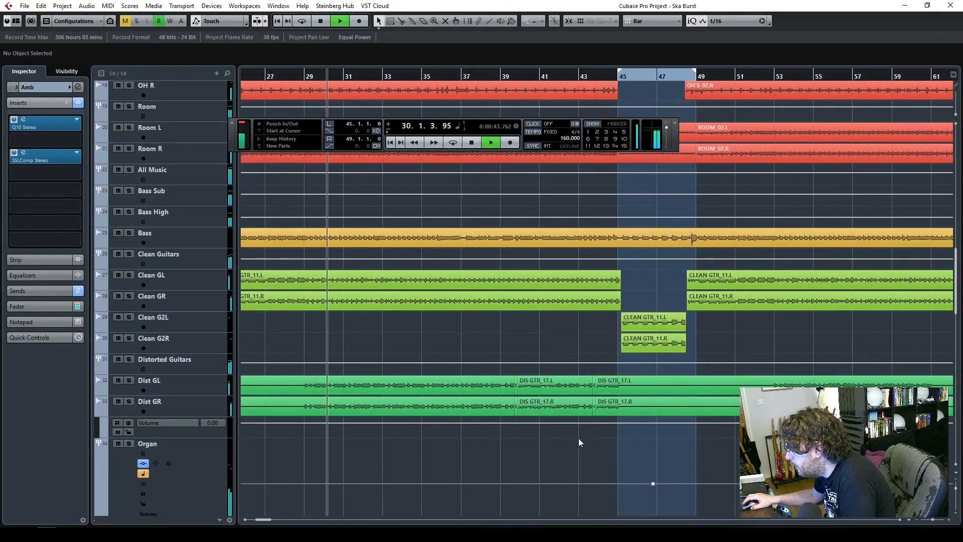
# - Extend the Vocals group's insert 2 bypass automation past the break, ending it at about 52.2.3
pyautogui.scroll(-8, 723, 423)
pyautogui.scroll(-6, 723, 427)
pyautogui.scroll(3, 724, 428)
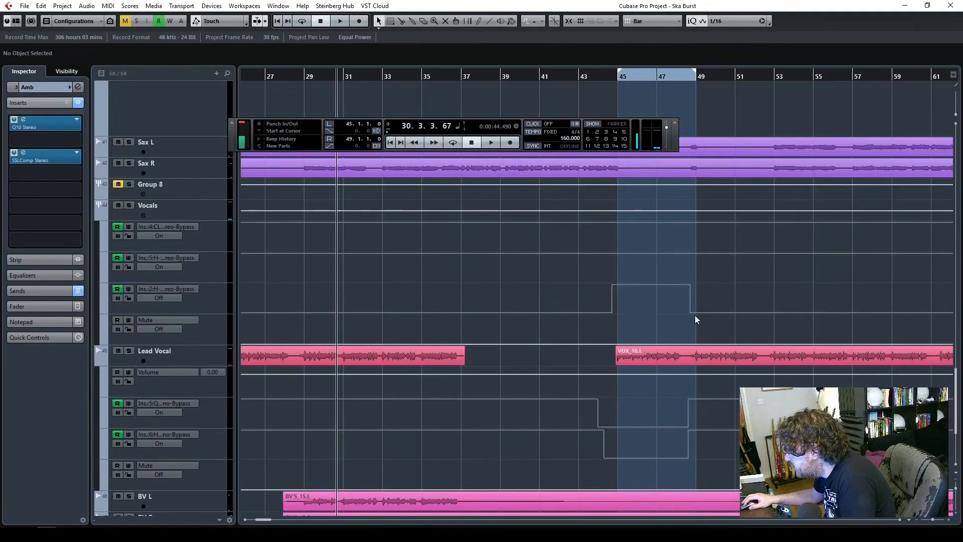
pyautogui.click(717, 312)
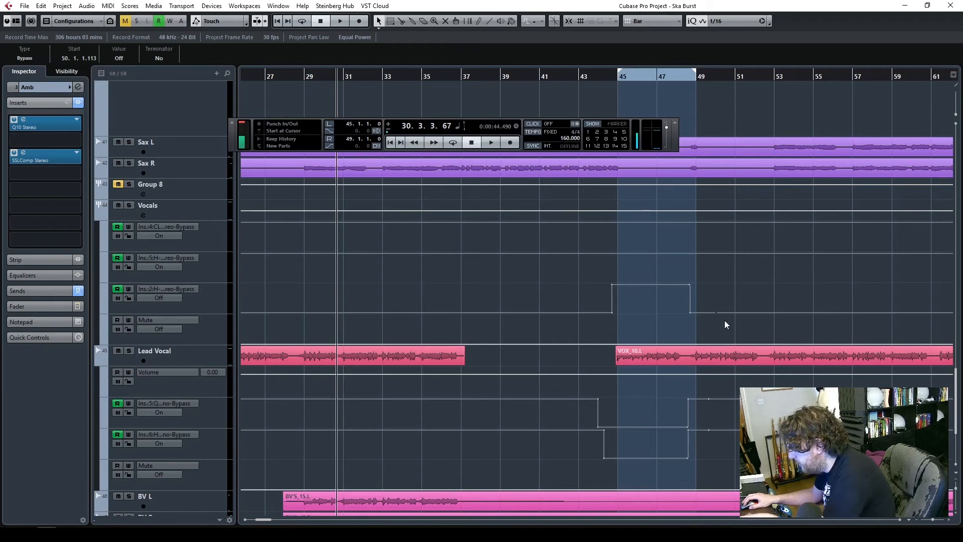
pyautogui.moveTo(690, 314); pyautogui.dragTo(752, 317)
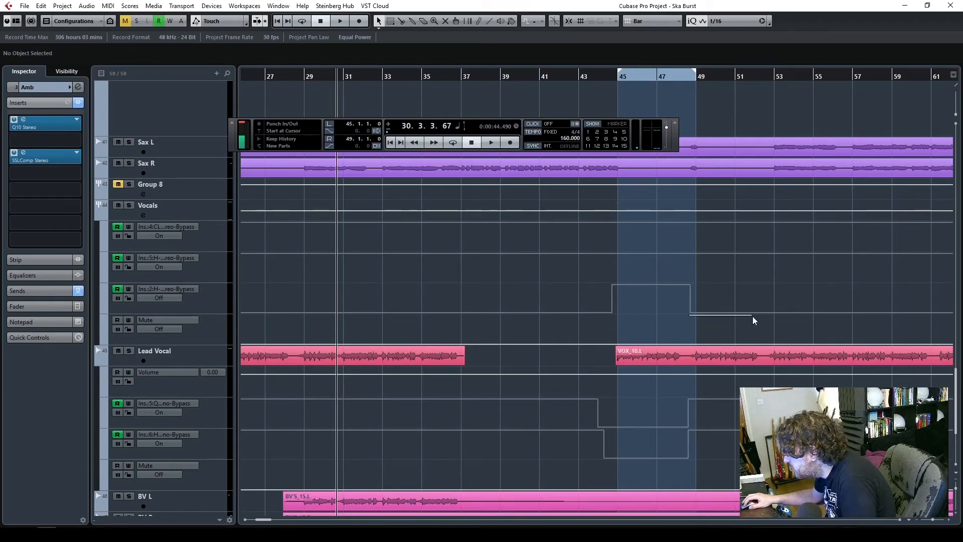
pyautogui.moveTo(689, 312); pyautogui.dragTo(762, 314)
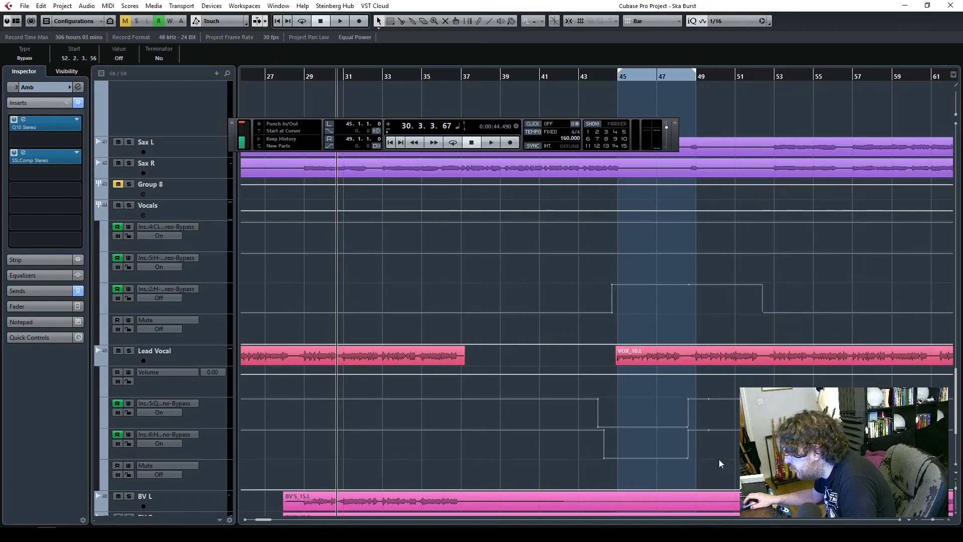
# - Remove the stray bypass points near bar 50 from Lead Vocal's inserts 5 and 6, and extend both automation dips to about bar 52
pyautogui.scroll(-3, 718, 458)
pyautogui.moveTo(704, 304); pyautogui.dragTo(724, 352)
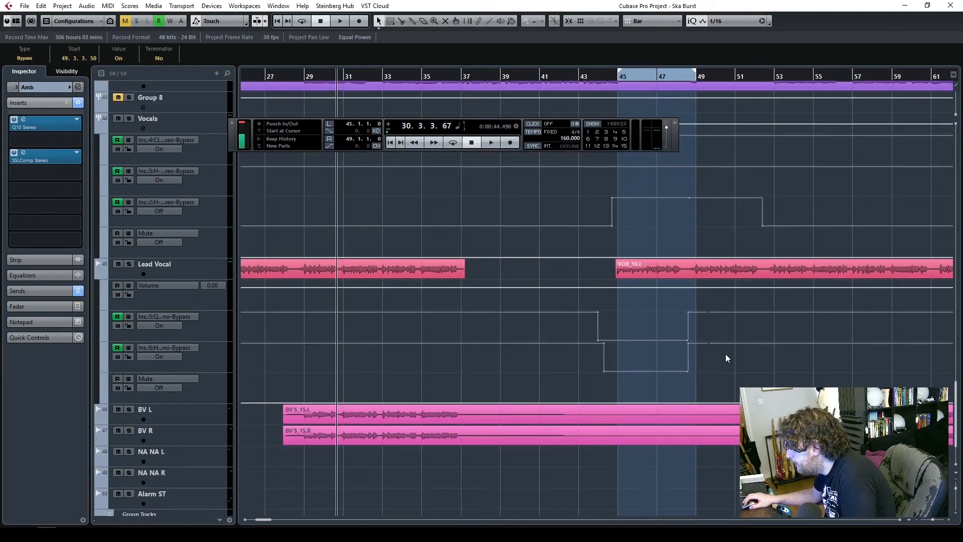
pyautogui.press('Delete')
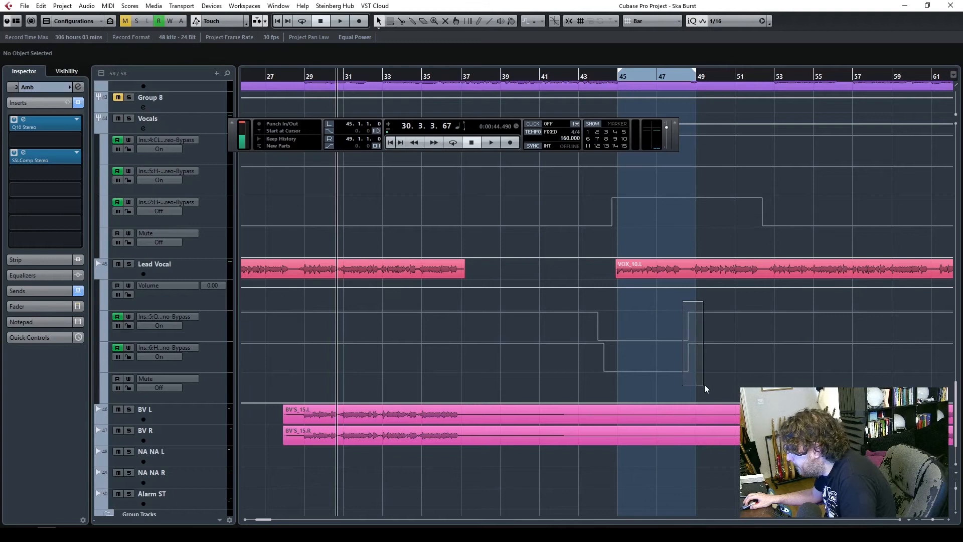
pyautogui.moveTo(687, 313); pyautogui.dragTo(762, 309)
pyautogui.moveTo(688, 342); pyautogui.dragTo(765, 346)
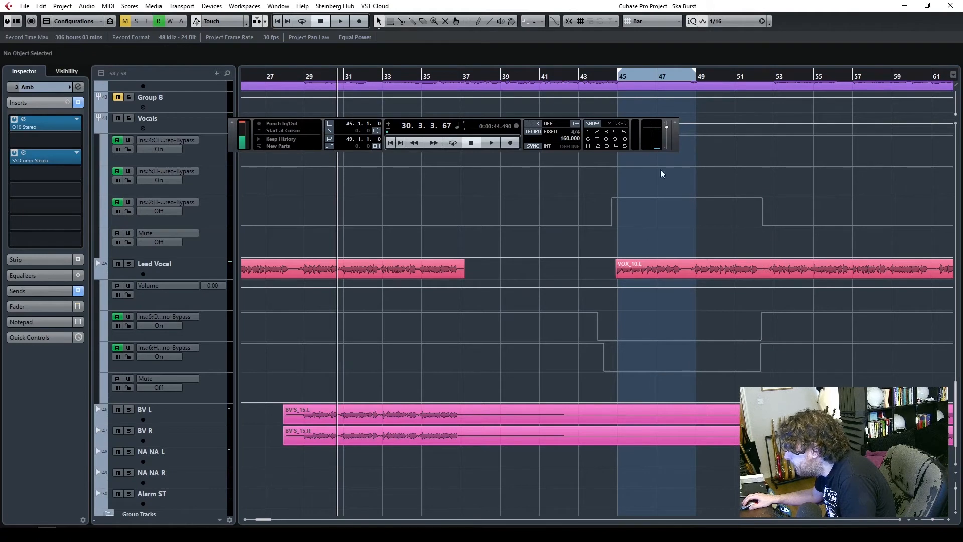
# - Play the song from about bar 43 and inspect Lead Vocal's H-Delay Mono on insert 6
pyautogui.click(581, 71)
pyautogui.press('space')
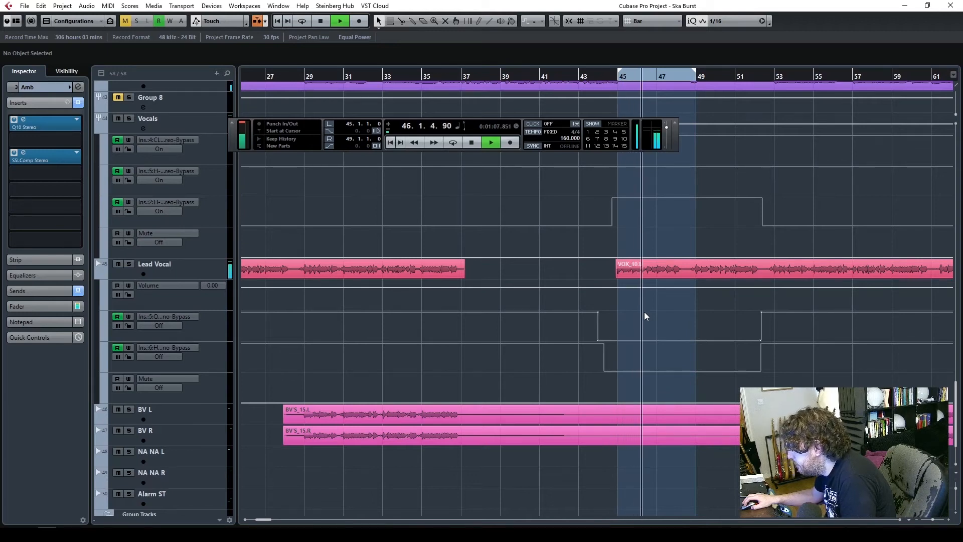
pyautogui.click(203, 265)
pyautogui.click(27, 233)
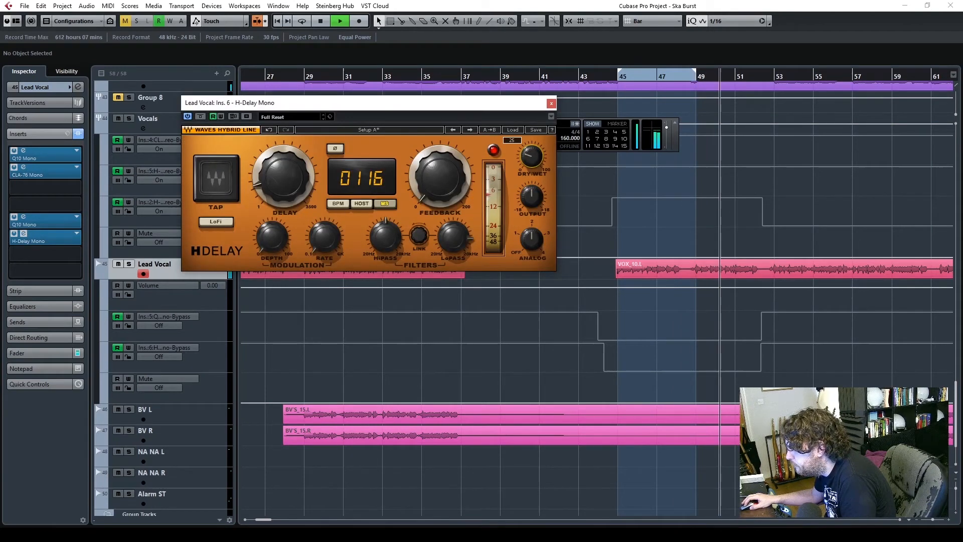
pyautogui.click(551, 104)
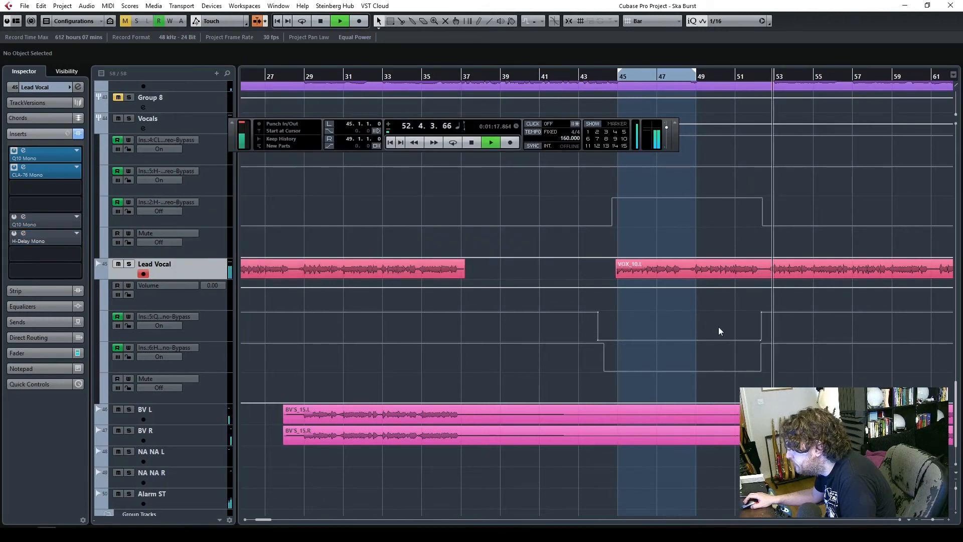
# - Delete the second-break Room L and R clips, close the Room and OH gaps around bars 100 to 105, and crossfade the overhead clips
pyautogui.scroll(15, 758, 332)
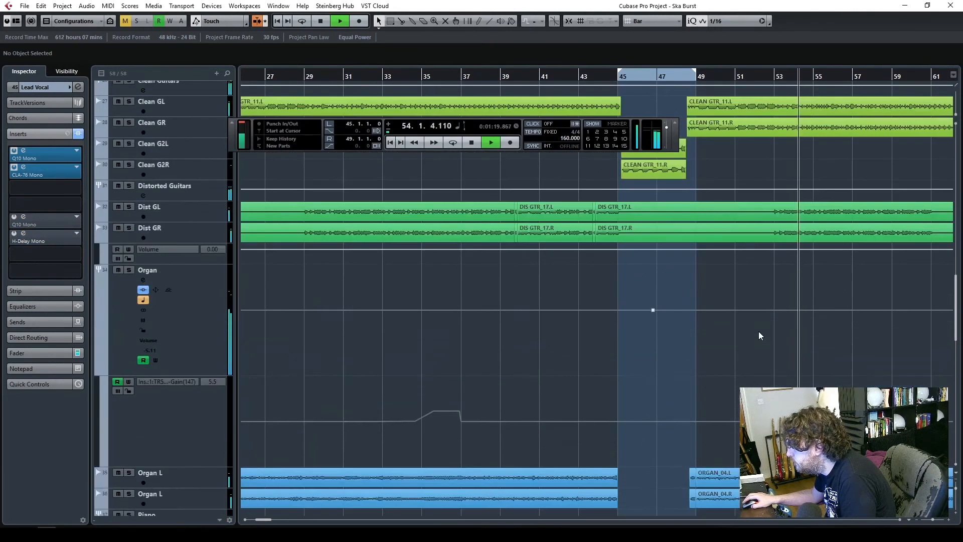
pyautogui.scroll(5, 758, 331)
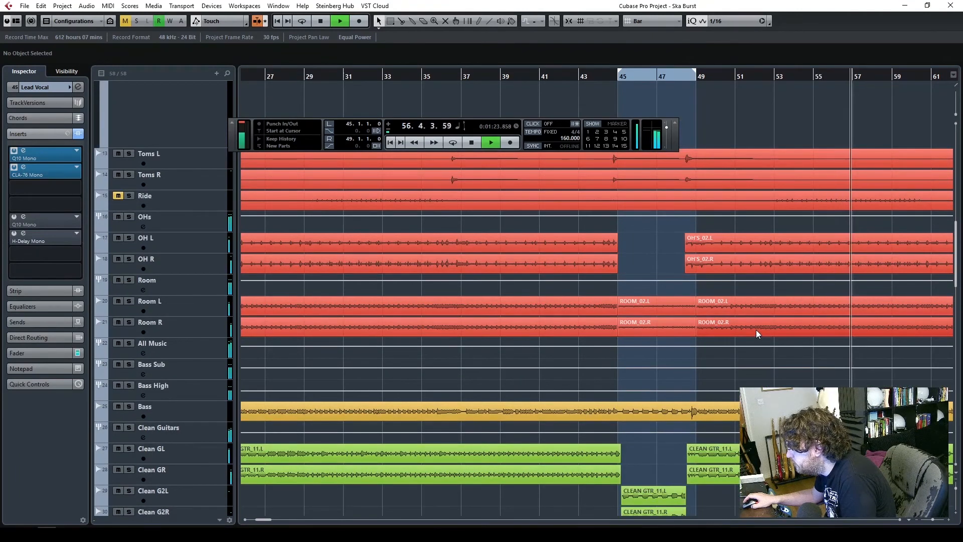
pyautogui.moveTo(935, 523); pyautogui.dragTo(933, 524)
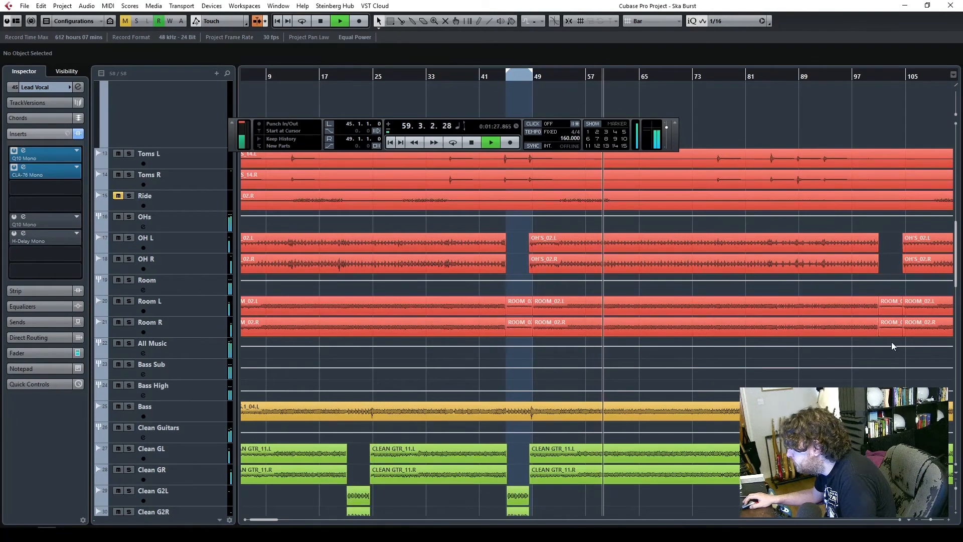
pyautogui.moveTo(893, 358); pyautogui.dragTo(883, 300)
pyautogui.press('Delete')
pyautogui.moveTo(923, 350); pyautogui.dragTo(875, 315)
pyautogui.moveTo(847, 358); pyautogui.dragTo(894, 236)
pyautogui.press('x')
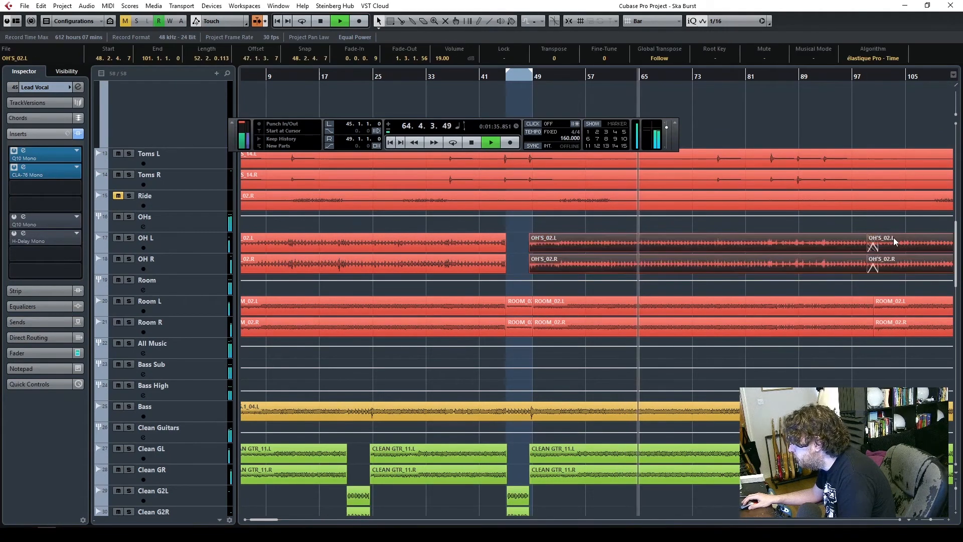
# - Delete Hi Hat's second-break volume automation around bars 101 to 105, and set its volume point at 48.2.3 to 1.80
pyautogui.scroll(4, 839, 278)
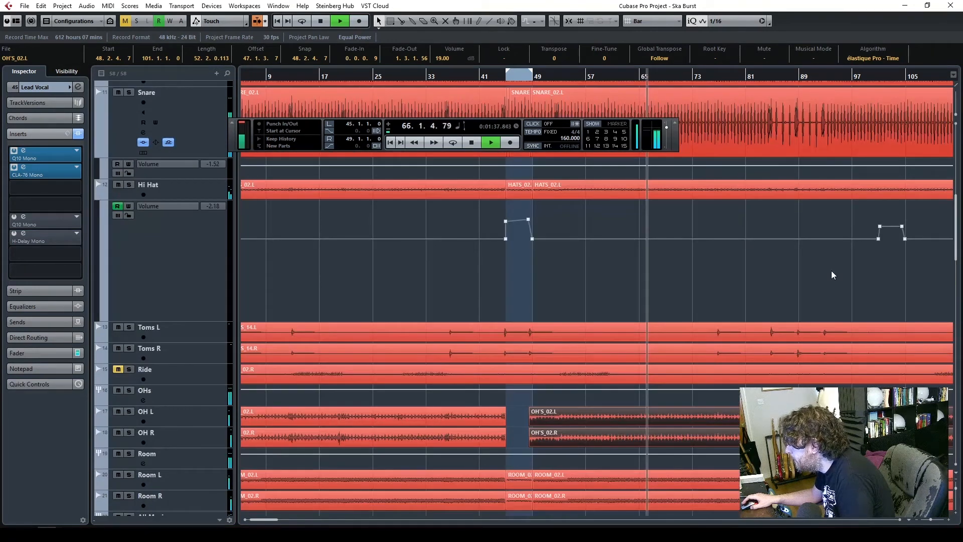
pyautogui.moveTo(871, 213); pyautogui.dragTo(913, 252)
pyautogui.press('Delete')
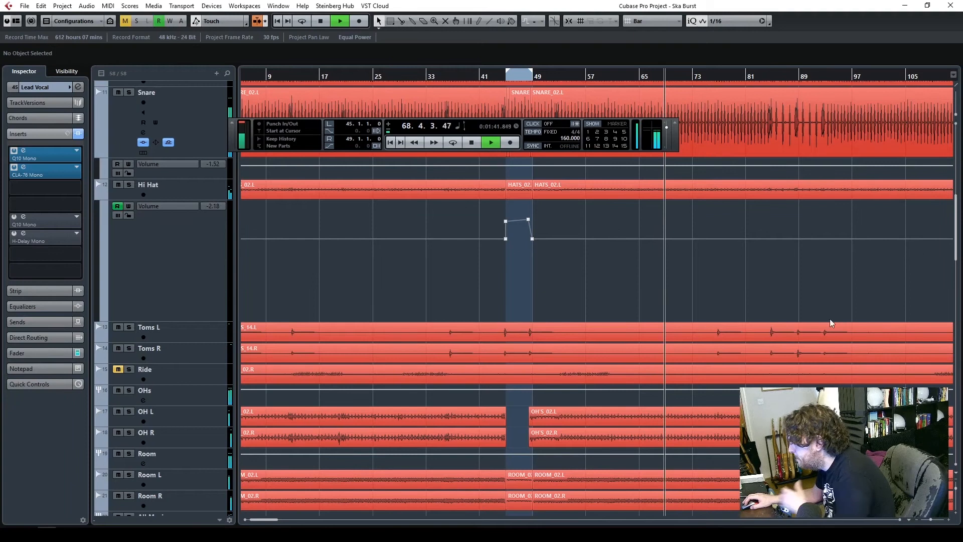
pyautogui.press('space')
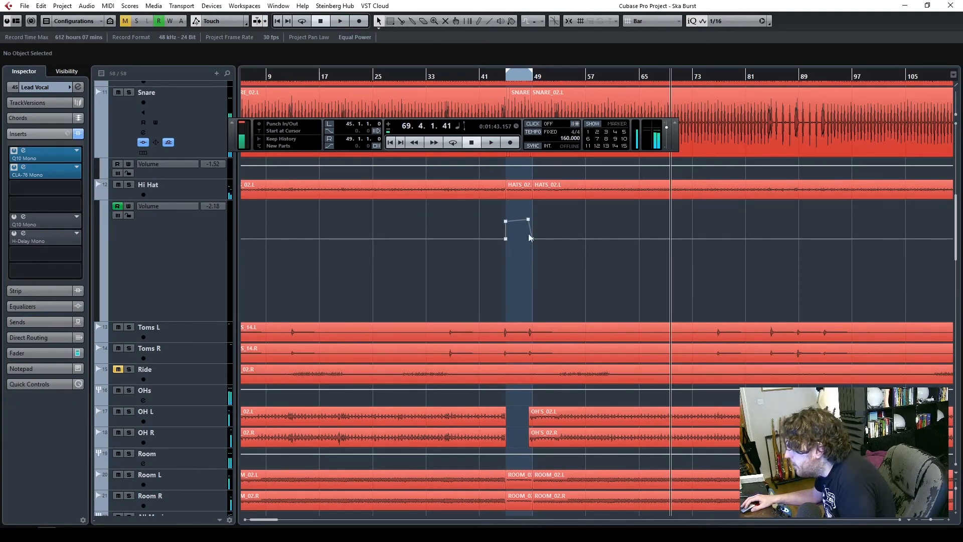
pyautogui.moveTo(528, 219); pyautogui.dragTo(528, 226)
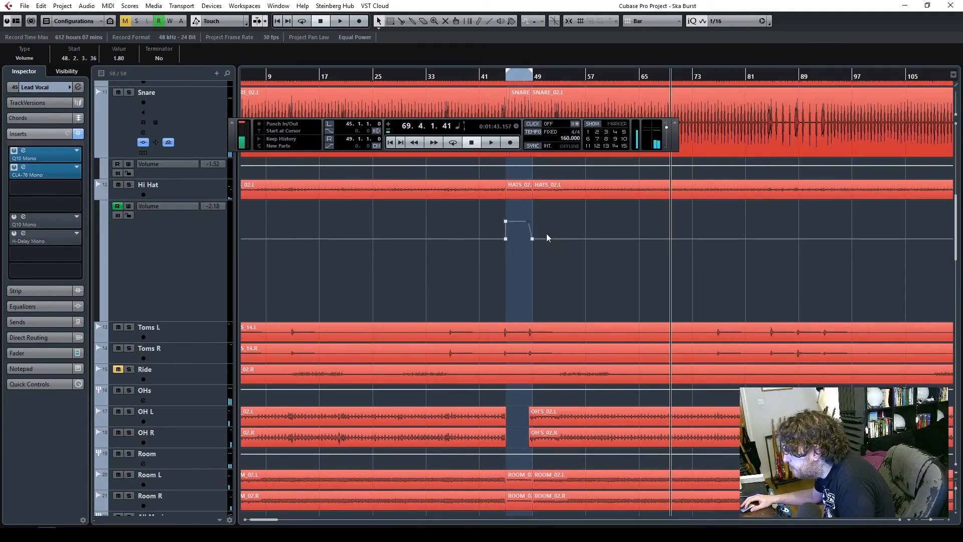
# - Play the song from bar 41 to about bar 58 and examine the guitar, sax, vocal and drum tracks through the break
pyautogui.click(480, 80)
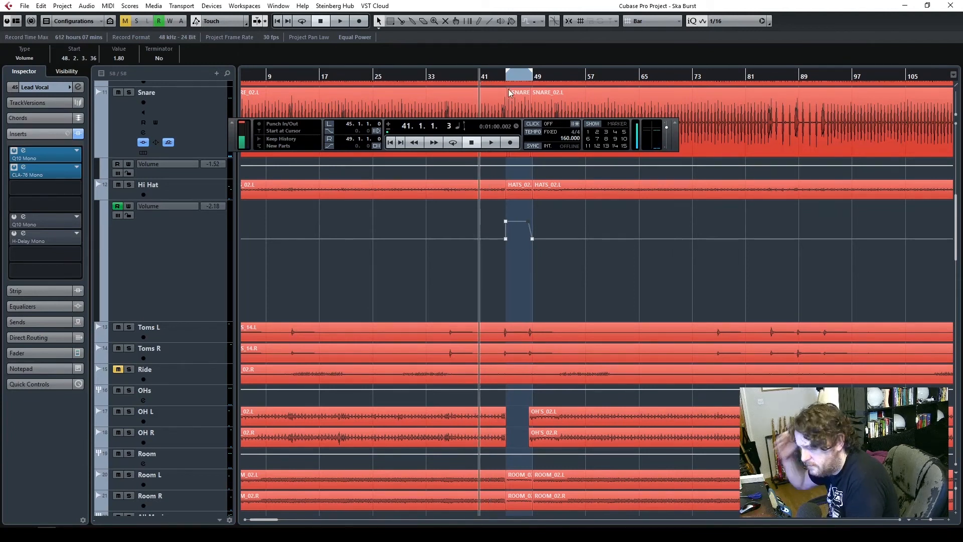
pyautogui.press('space')
pyautogui.scroll(-8, 678, 276)
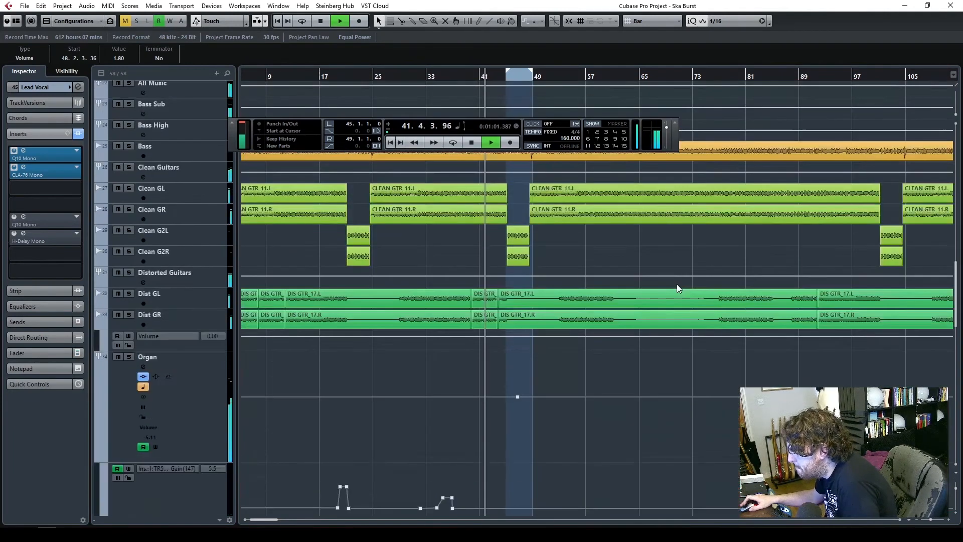
pyautogui.scroll(-8, 676, 291)
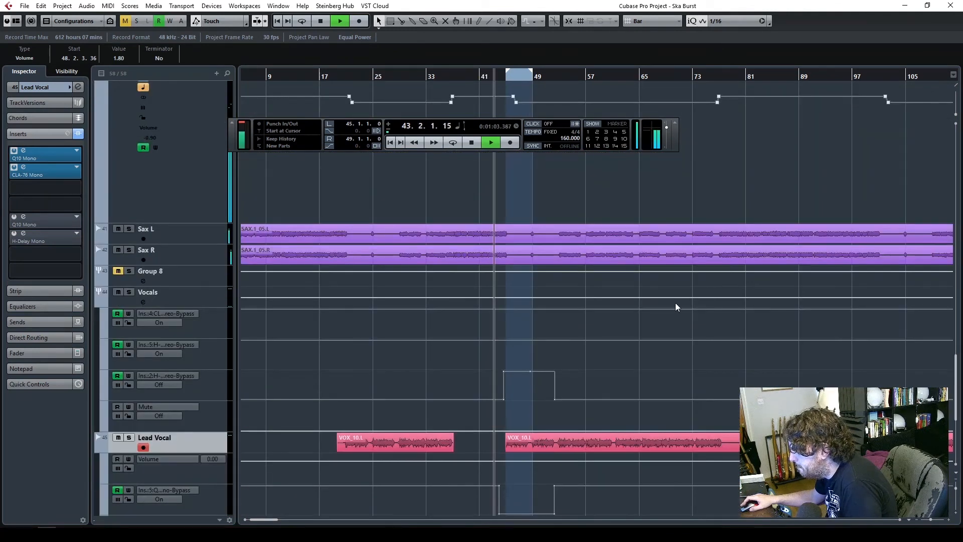
pyautogui.scroll(-4, 675, 305)
pyautogui.scroll(-8, 674, 313)
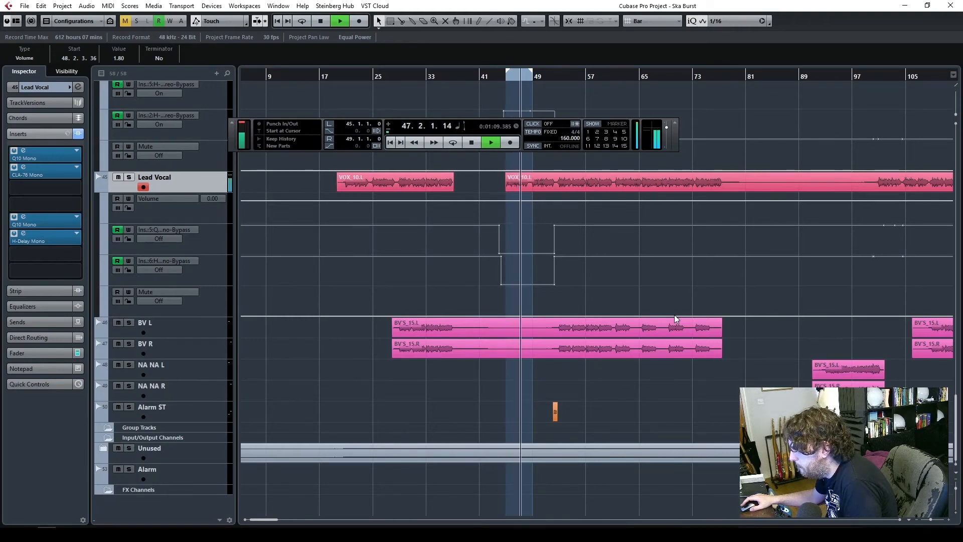
pyautogui.scroll(12, 676, 318)
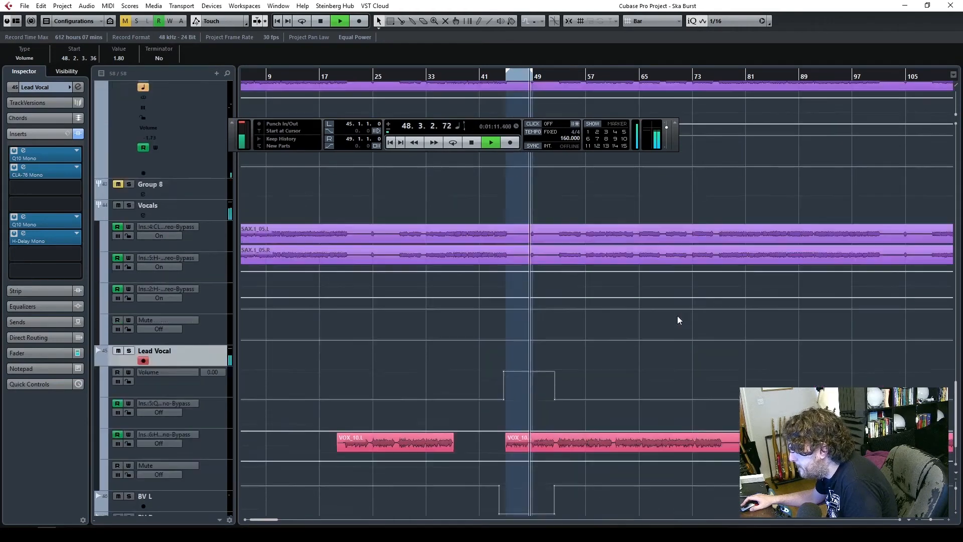
pyautogui.scroll(10, 677, 316)
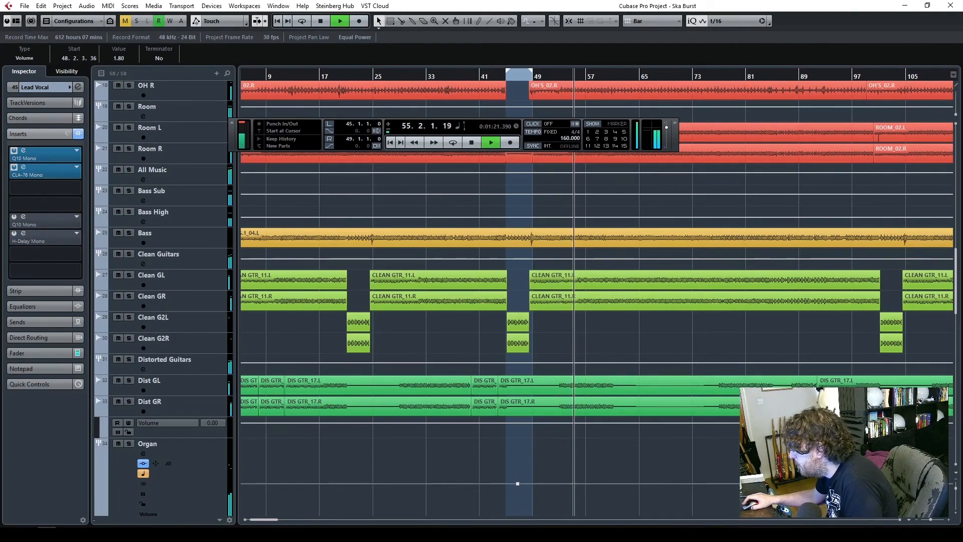
pyautogui.scroll(6, 596, 293)
pyautogui.scroll(8, 597, 294)
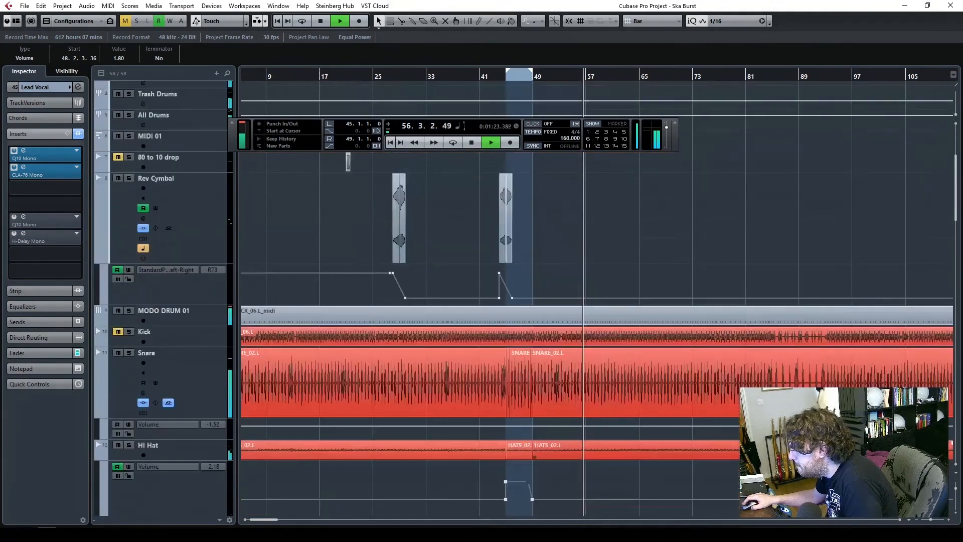
pyautogui.scroll(-3, 597, 294)
pyautogui.scroll(-15, 597, 294)
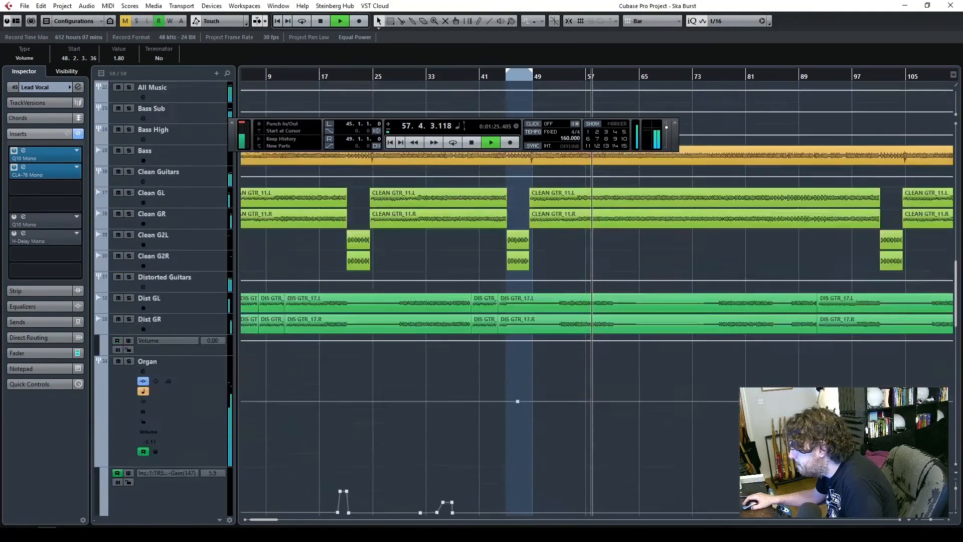
pyautogui.press('space')
# - Unmute and enlarge the 80 to 10 drop track, and place its drop clip at 45.1.1.0 in the first break
pyautogui.scroll(20, 590, 435)
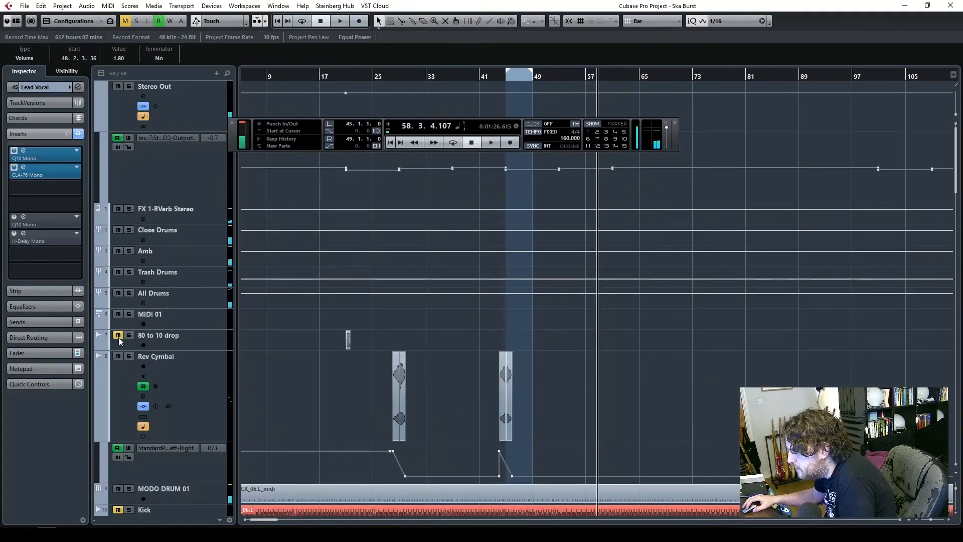
pyautogui.moveTo(201, 350); pyautogui.dragTo(208, 402)
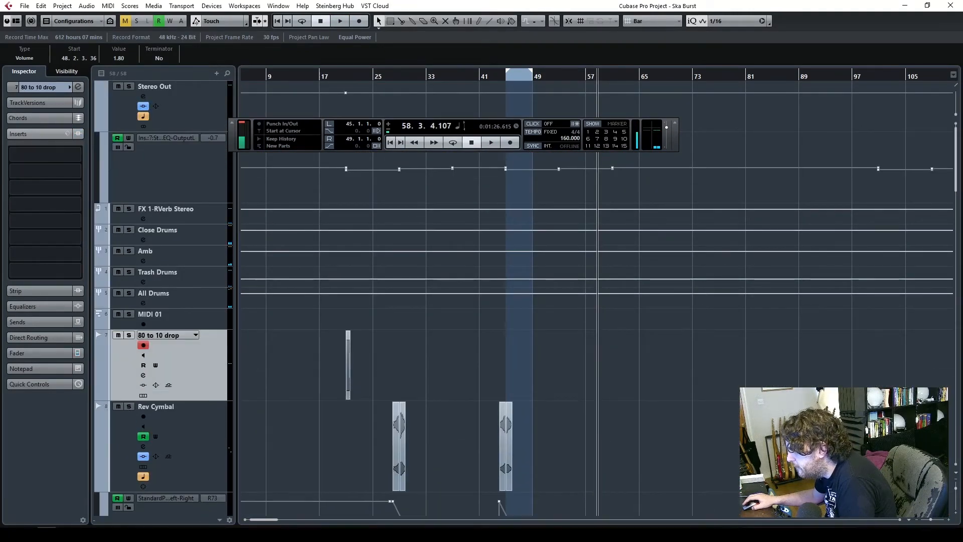
pyautogui.click(950, 523)
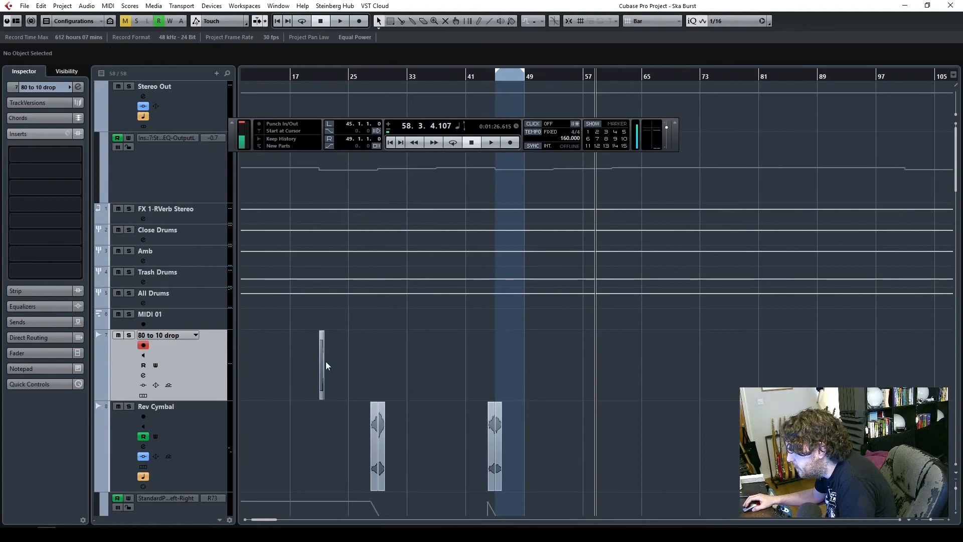
pyautogui.moveTo(323, 361); pyautogui.dragTo(503, 365)
pyautogui.click(476, 78)
pyautogui.click(949, 520)
pyautogui.click(949, 520)
pyautogui.click(950, 520)
pyautogui.click(949, 520)
pyautogui.click(949, 520)
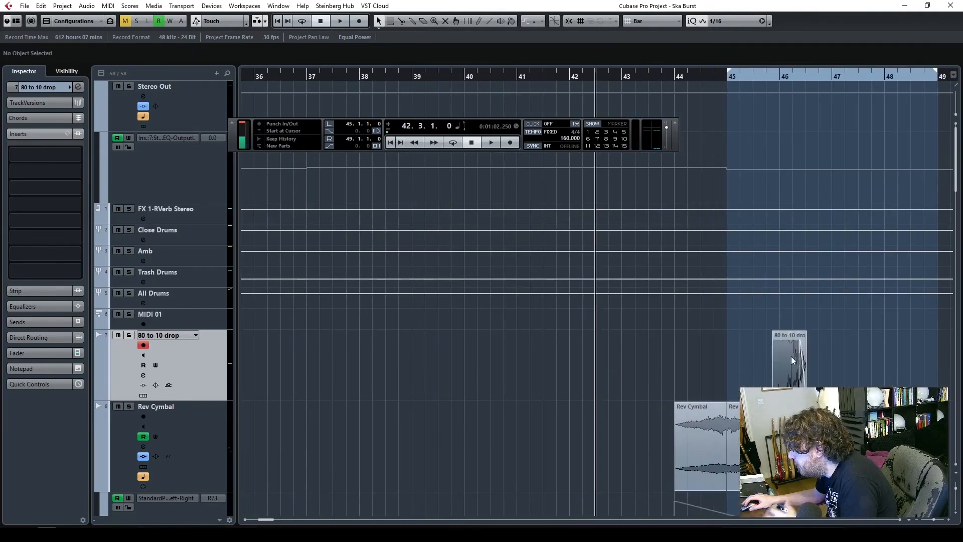
pyautogui.moveTo(782, 357); pyautogui.dragTo(740, 356)
# - Play the song from about bar 42 through the first break, and show the 80 to 10 drop track's fader
pyautogui.click(627, 80)
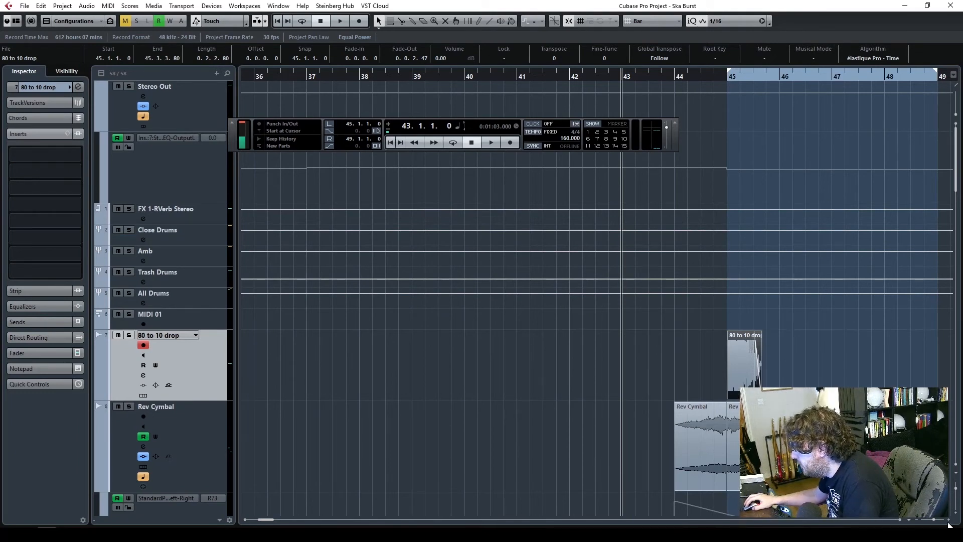
pyautogui.press('h')
pyautogui.press('h')
pyautogui.press('h')
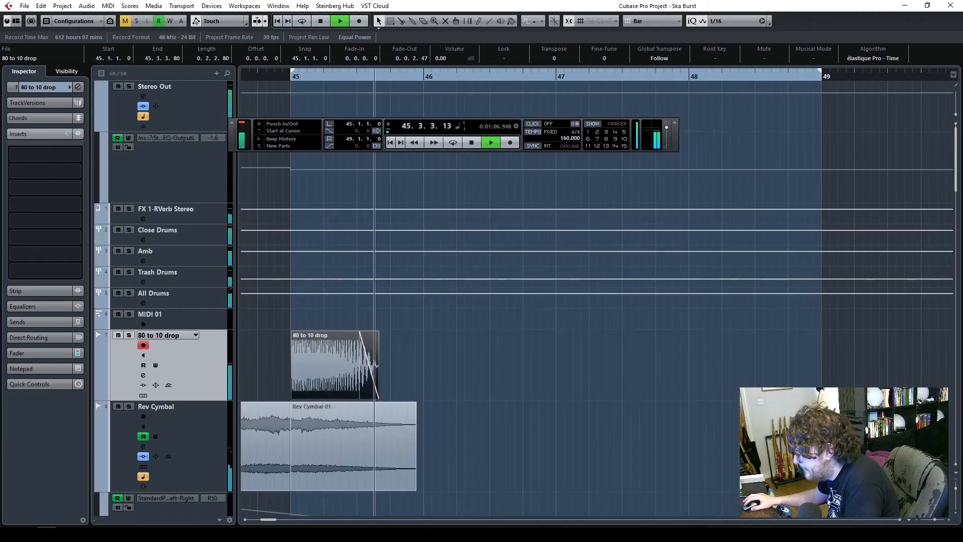
pyautogui.moveTo(270, 78); pyautogui.dragTo(196, 90)
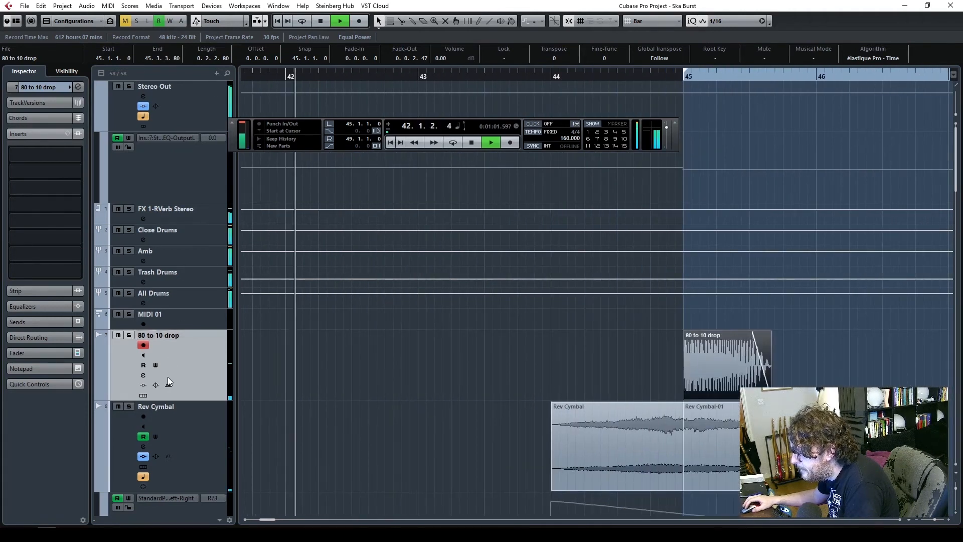
pyautogui.click(13, 353)
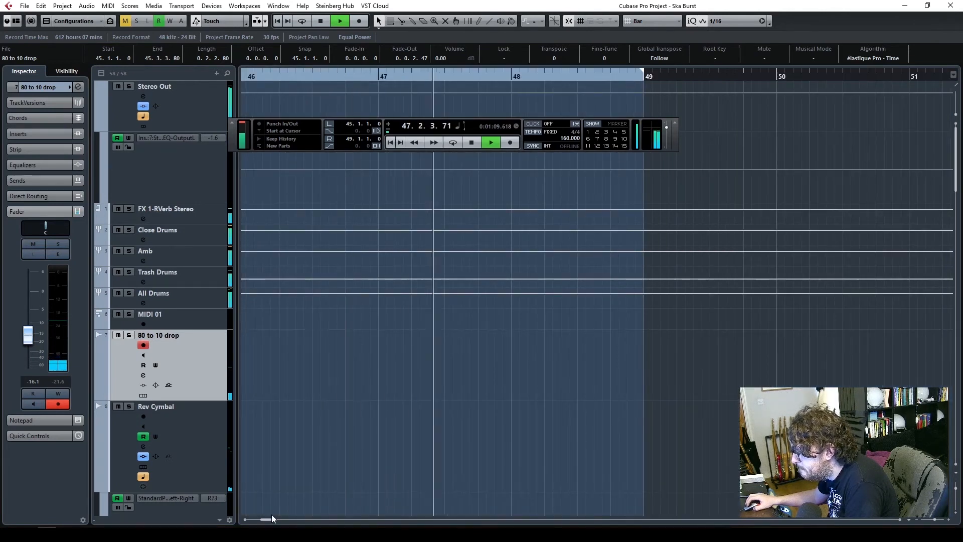
pyautogui.moveTo(269, 520); pyautogui.dragTo(269, 522)
pyautogui.click(515, 76)
# - Set the volume of the first-break Clean G2L and G2R clips to 7.00 and play from bar 43
pyautogui.scroll(-8, 718, 441)
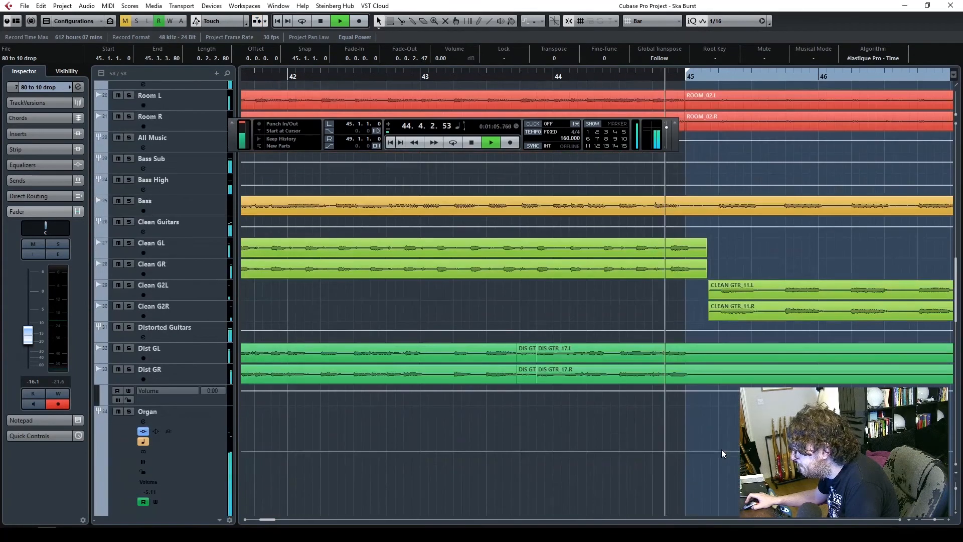
pyautogui.click(721, 449)
pyautogui.click(761, 312)
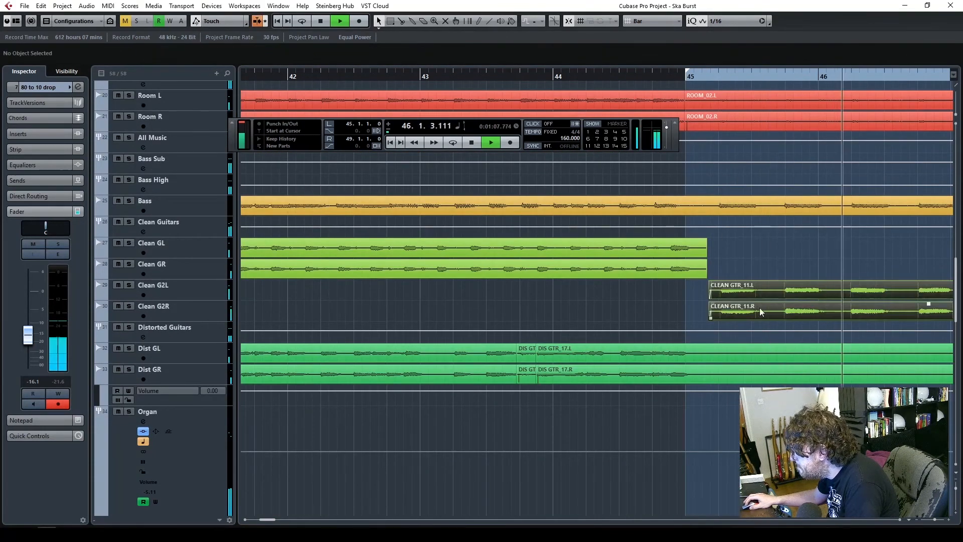
pyautogui.press('space')
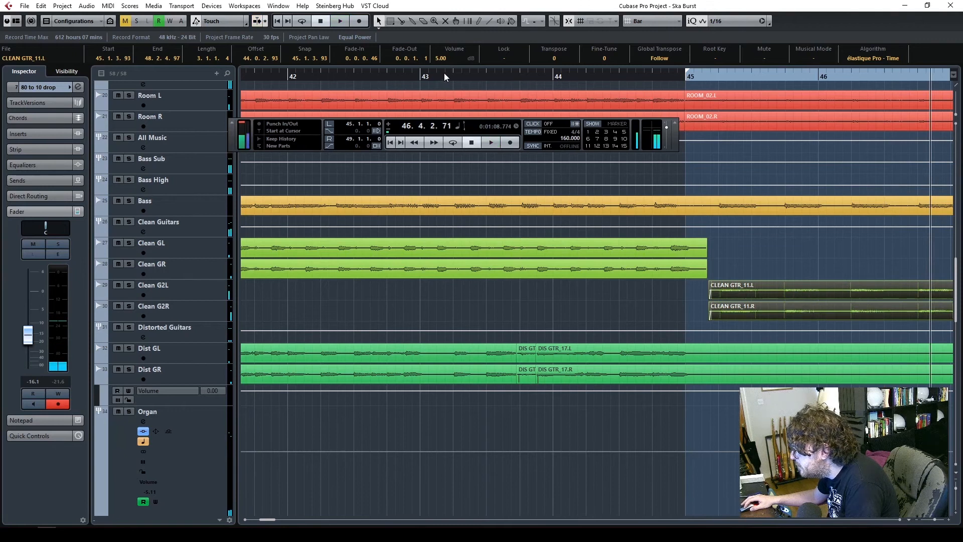
pyautogui.doubleClick(405, 77)
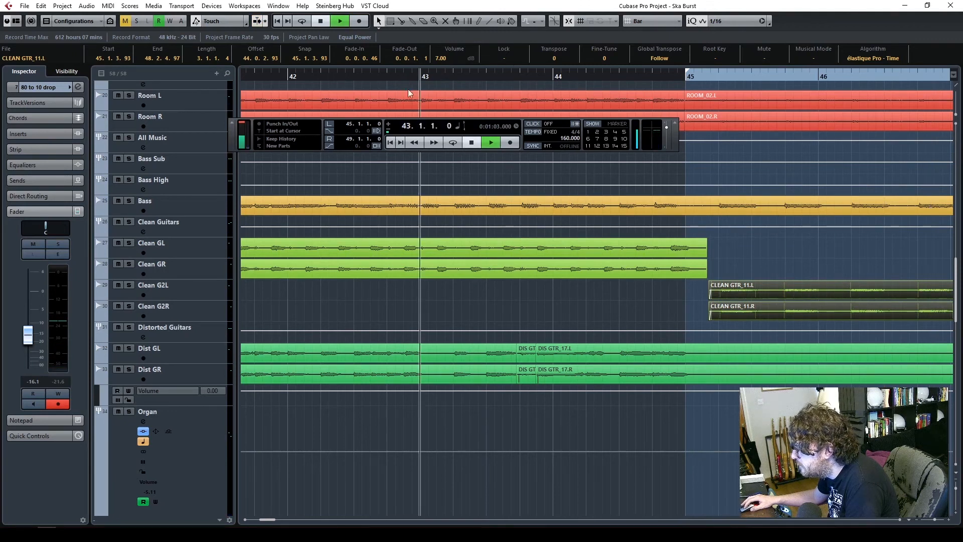
# - Lower the 80 to 10 drop track's fader to about -17.8 dB during playback
pyautogui.scroll(10, 641, 405)
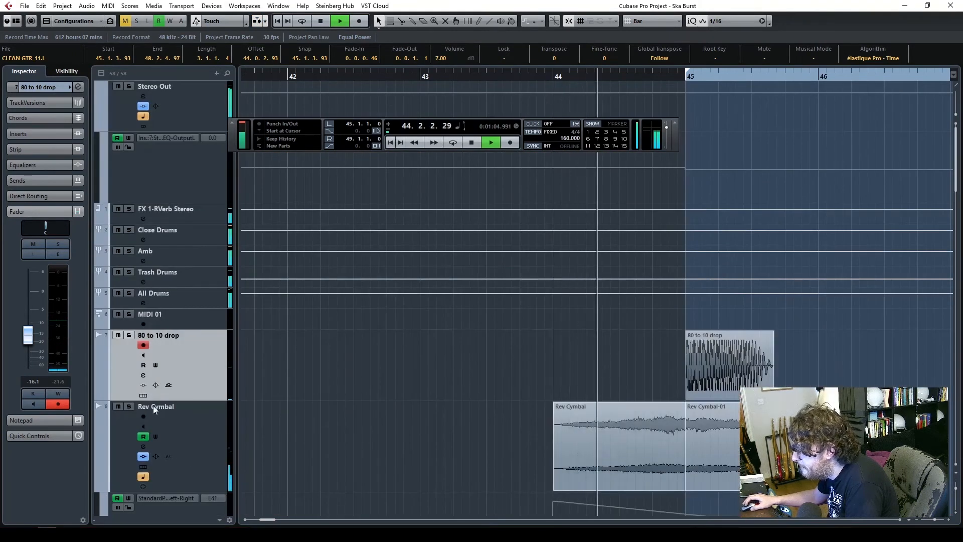
pyautogui.moveTo(28, 335); pyautogui.dragTo(29, 341)
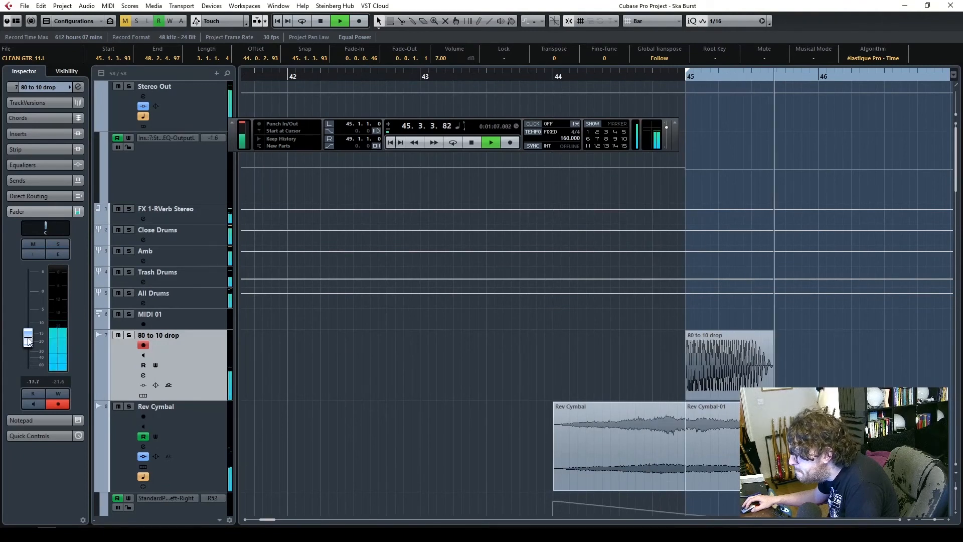
pyautogui.scroll(-15, 599, 423)
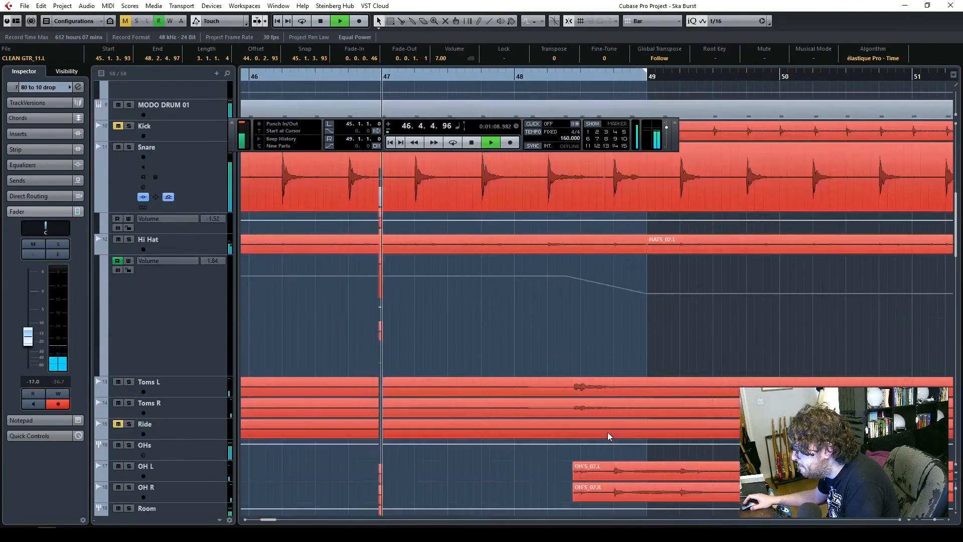
# - Stop playback and return the first-break Clean G2L and G2R clips' volume to 15.00
pyautogui.press('space')
pyautogui.scroll(8, 558, 492)
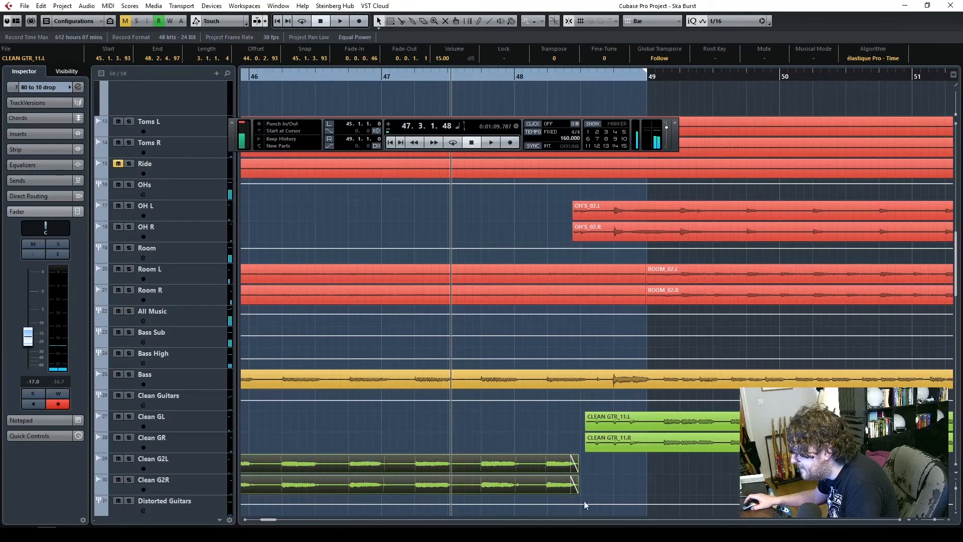
pyautogui.scroll(-5, 286, 417)
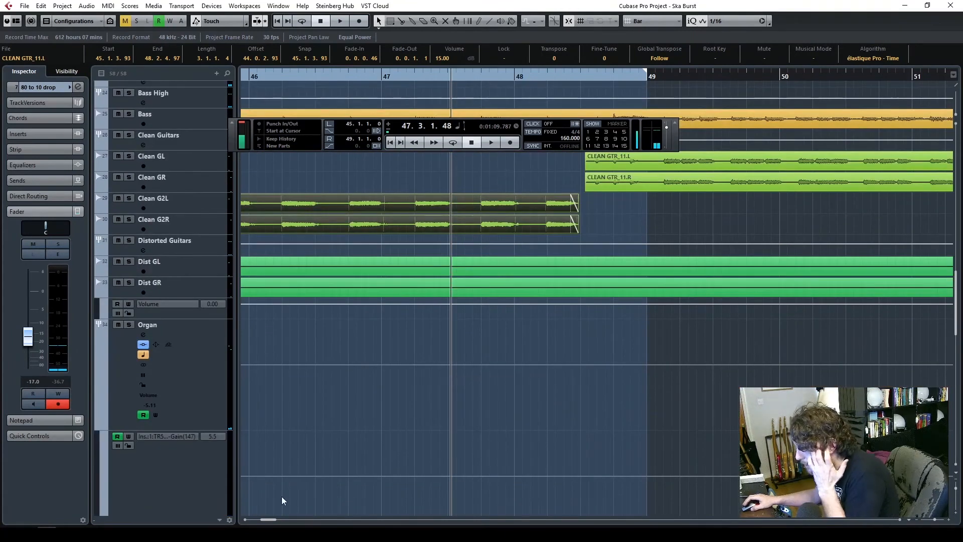
# - Enlarge the Clean Guitars track and add volume automation points at both ends of the first break, around bars 45 and 48
pyautogui.hscroll(-5, 266, 519)
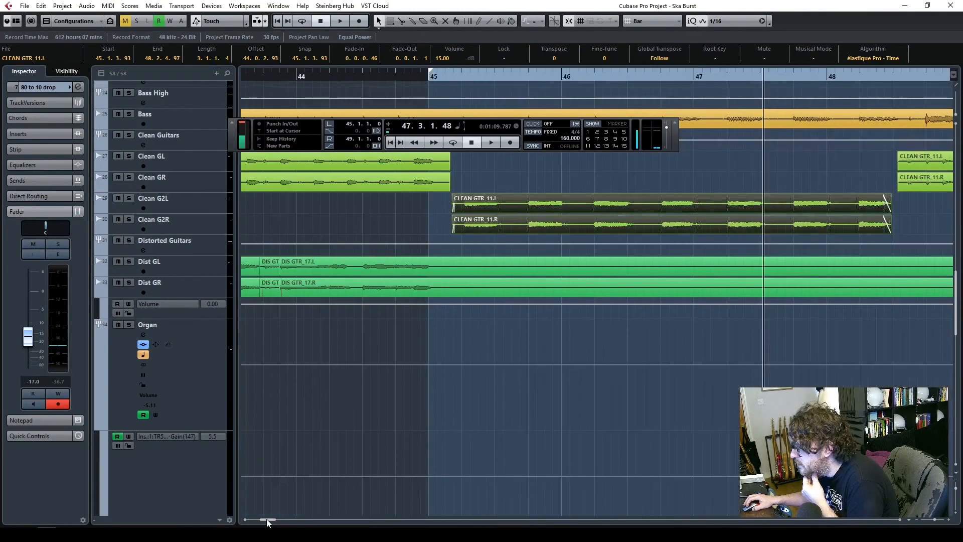
pyautogui.scroll(3, 459, 456)
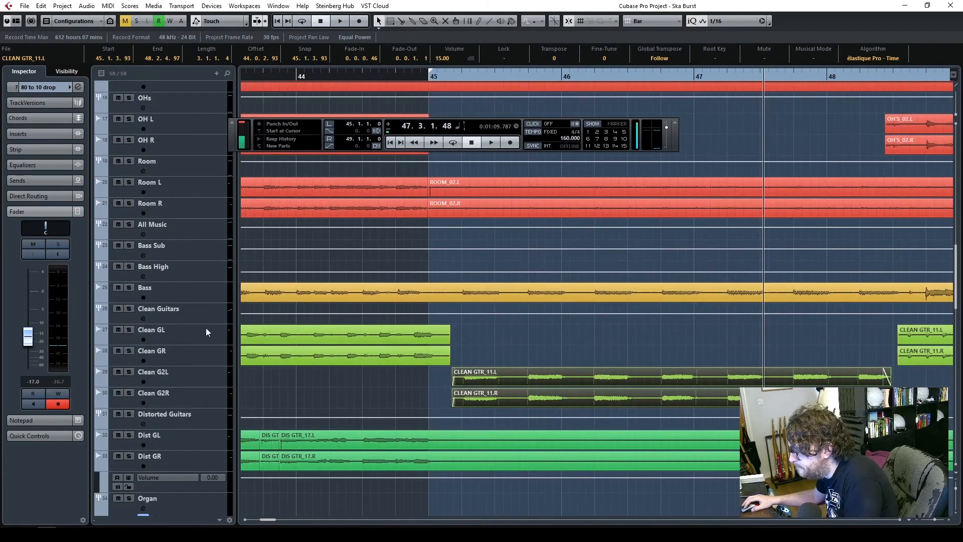
pyautogui.moveTo(205, 322); pyautogui.dragTo(212, 382)
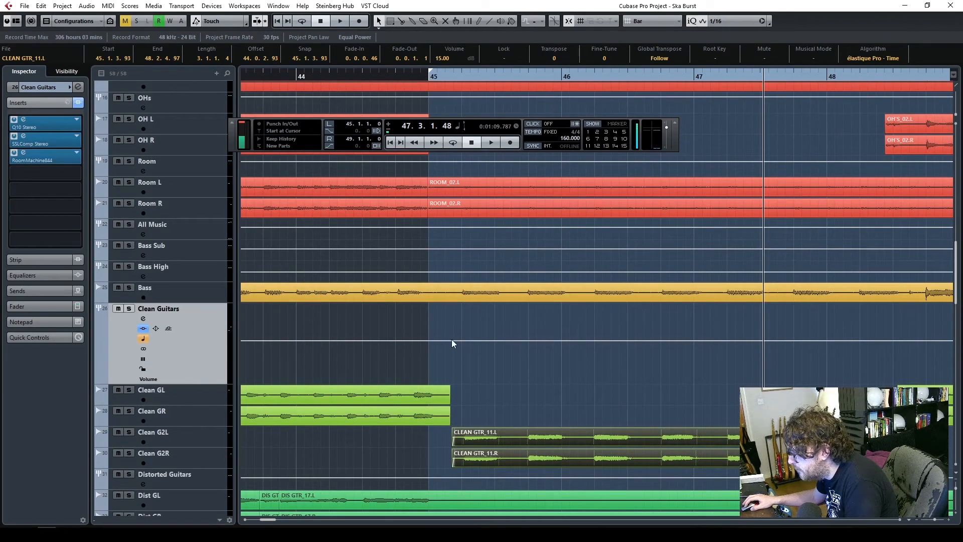
pyautogui.click(423, 339)
pyautogui.moveTo(187, 383); pyautogui.dragTo(187, 413)
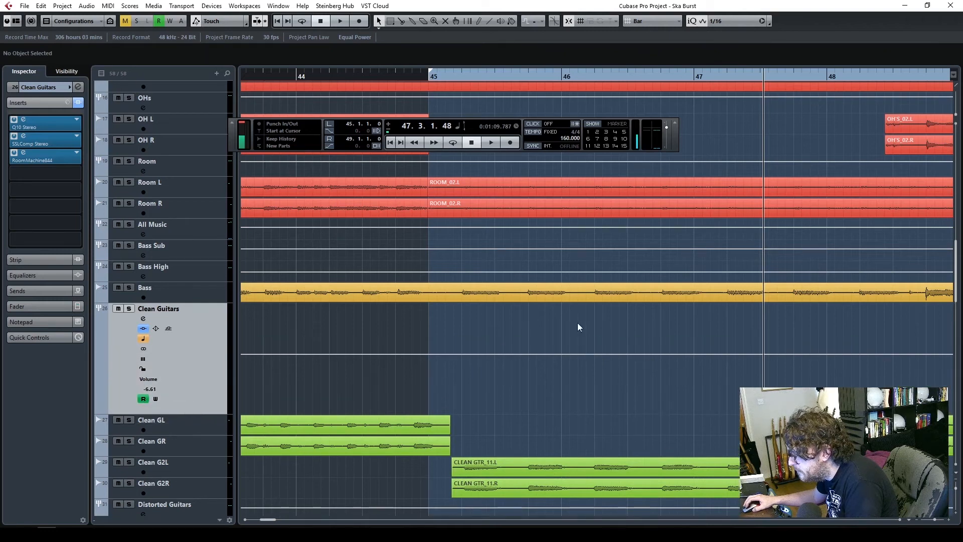
pyautogui.click(438, 354)
pyautogui.click(907, 353)
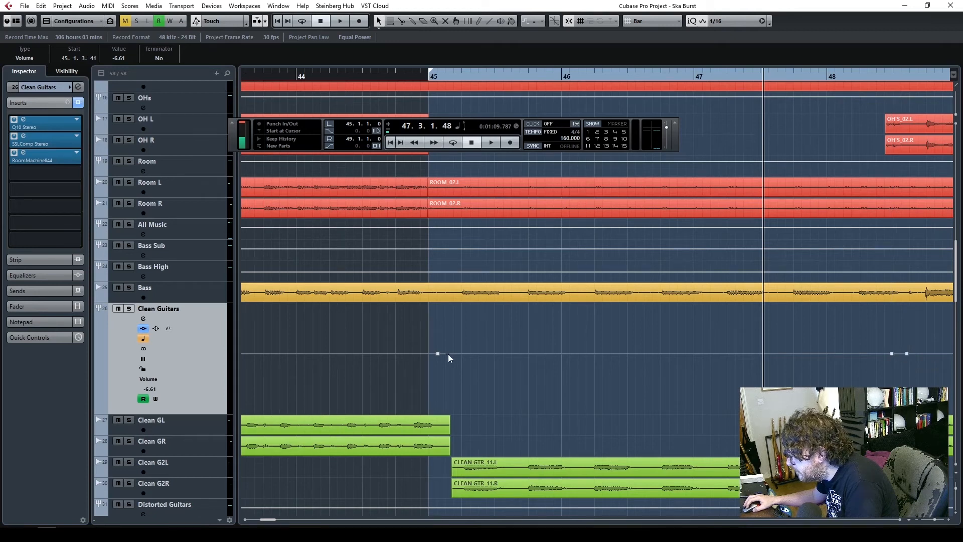
# - Lower the Clean Guitars volume automation across the first break to -10.9, adjusting it during playback
pyautogui.moveTo(448, 353); pyautogui.dragTo(893, 388)
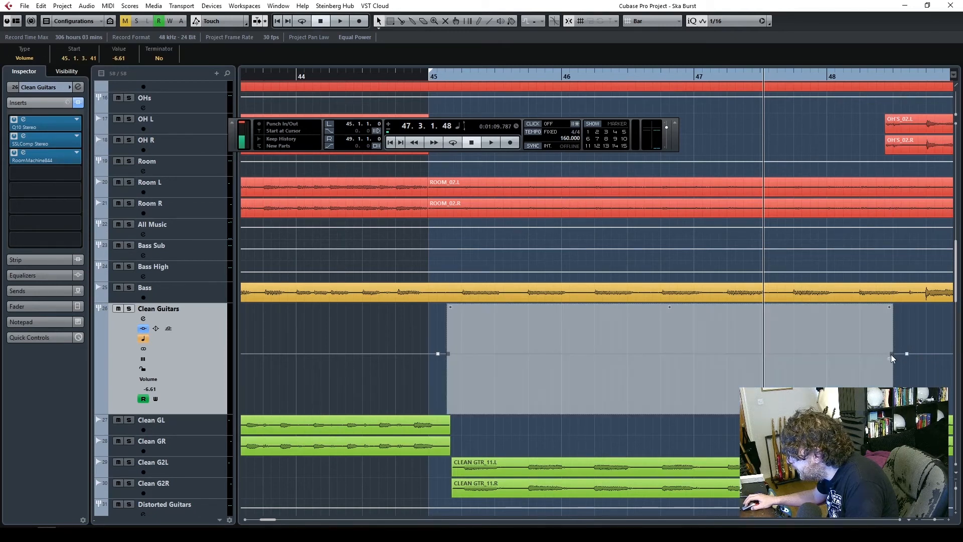
pyautogui.moveTo(890, 354); pyautogui.dragTo(895, 375)
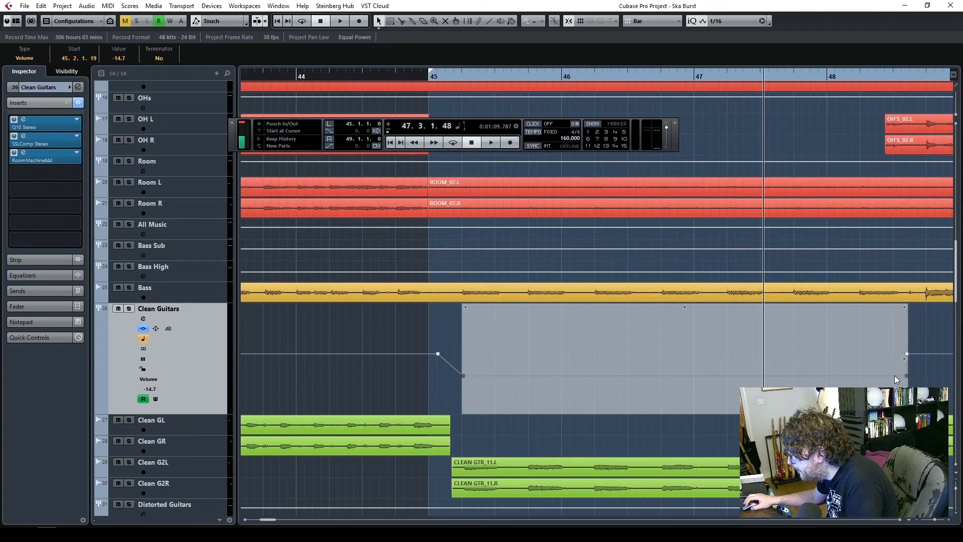
pyautogui.click(414, 77)
pyautogui.press('space')
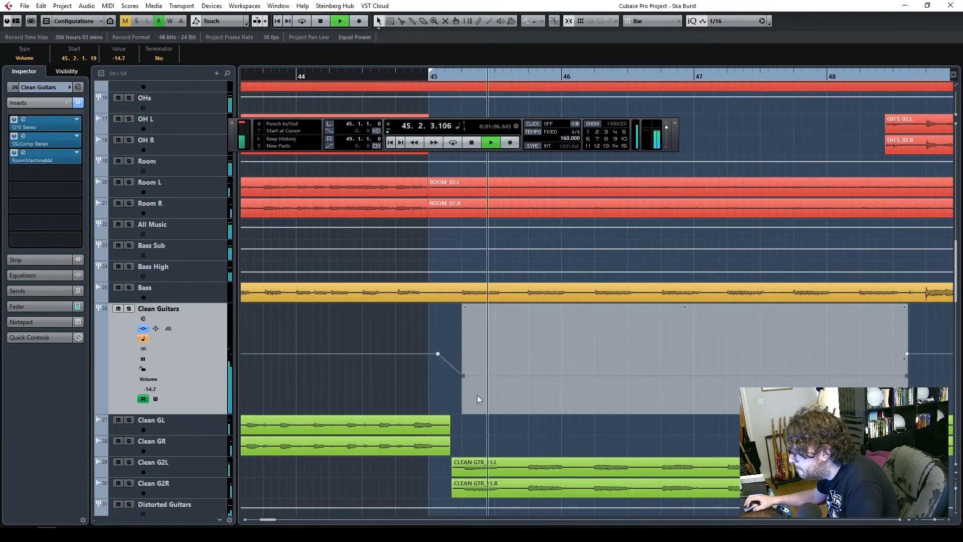
pyautogui.moveTo(461, 375); pyautogui.dragTo(463, 366)
# - Play the song from about bar 42 to bar 53 and examine the drop, drum and guitar tracks through the break
pyautogui.moveTo(310, 77); pyautogui.dragTo(215, 78)
pyautogui.scroll(4, 699, 379)
pyautogui.scroll(8, 700, 379)
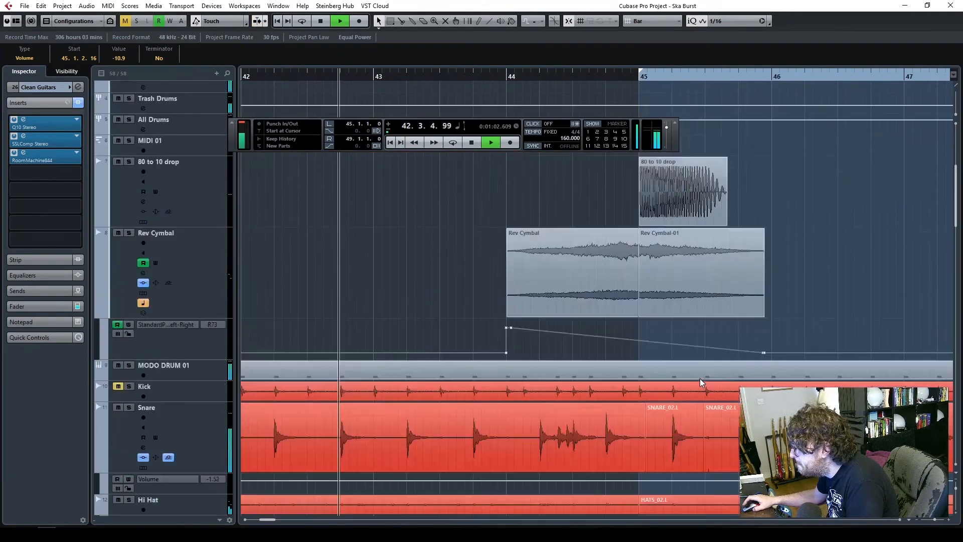
pyautogui.click(202, 360)
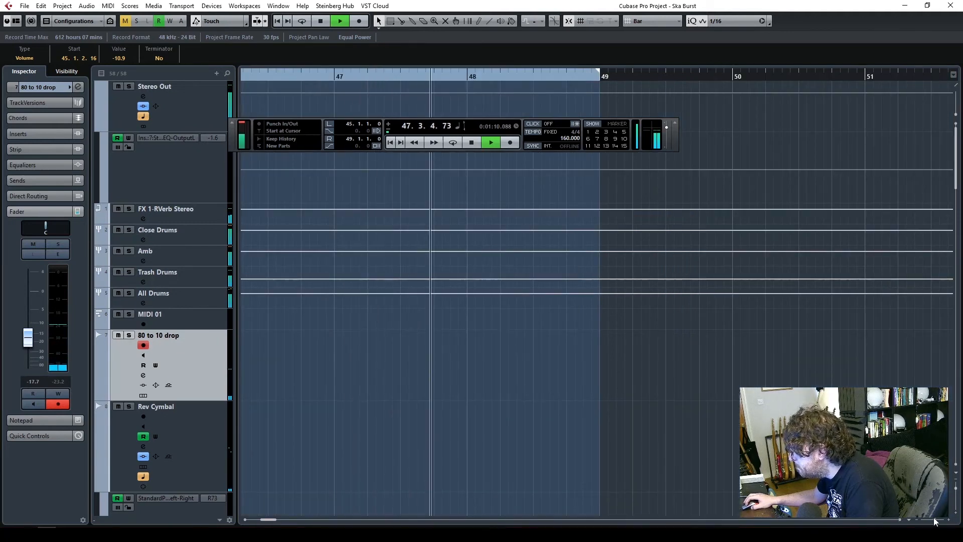
pyautogui.moveTo(935, 520); pyautogui.dragTo(932, 520)
pyautogui.scroll(-12, 596, 331)
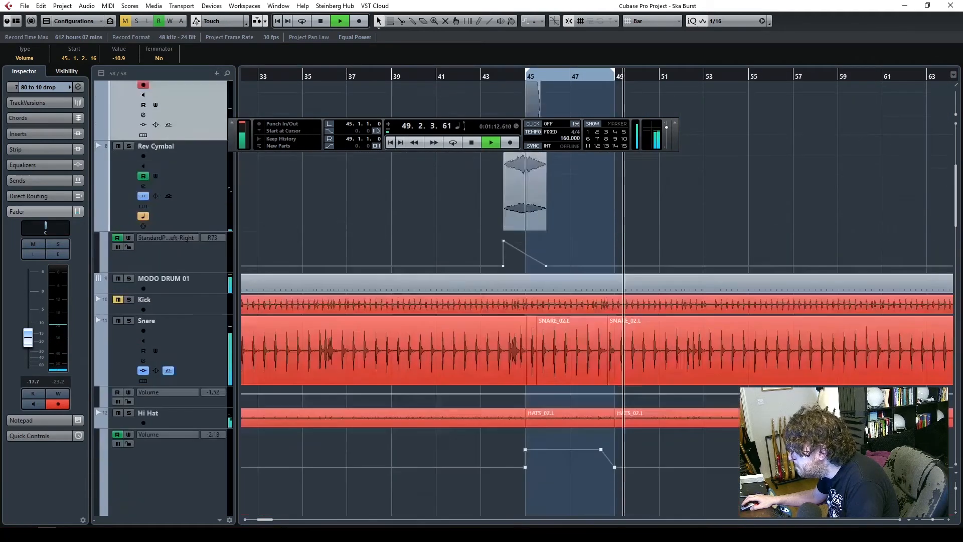
pyautogui.scroll(-3, 615, 243)
pyautogui.scroll(3, 615, 243)
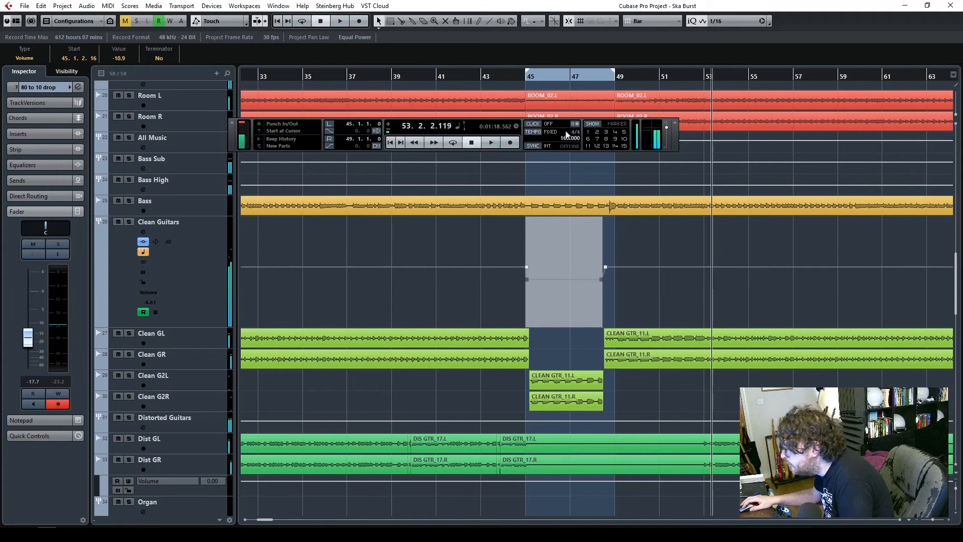
# - Solo Clean GL and Clean GR, play from bar 48, and split both tracks' clips at 53.1.1.0
pyautogui.click(129, 353)
pyautogui.click(605, 76)
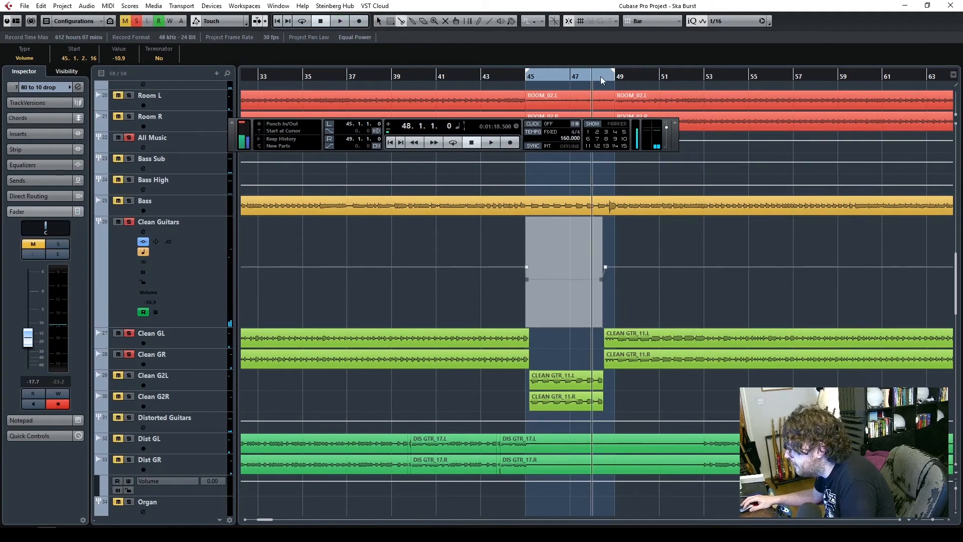
pyautogui.press('space')
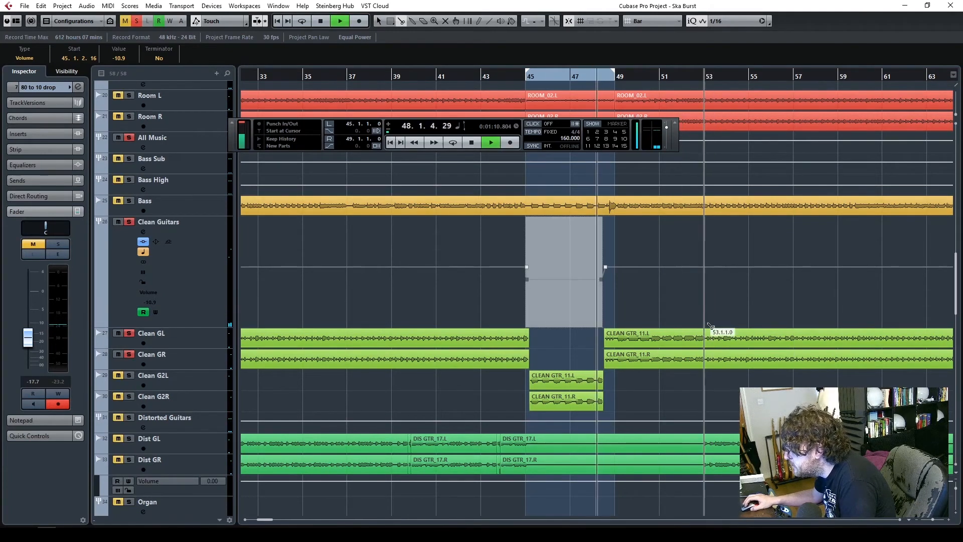
pyautogui.click(708, 377)
pyautogui.click(708, 353)
pyautogui.click(707, 354)
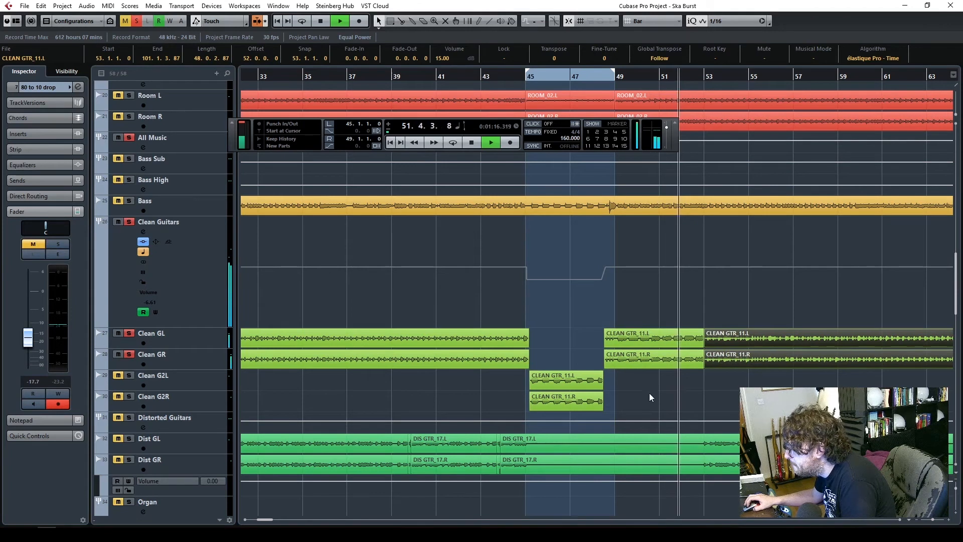
pyautogui.press('space')
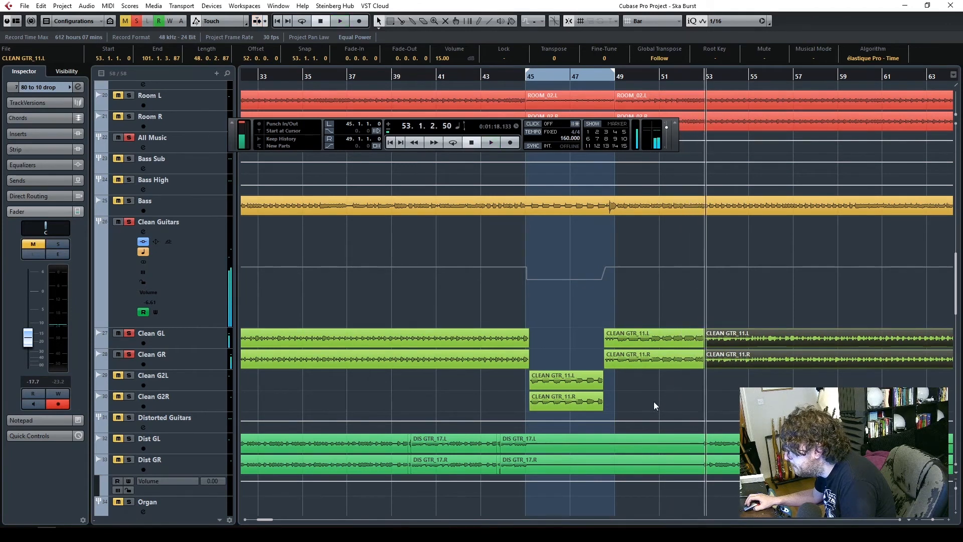
# - Move the Clean GL and GR clips between 48.3.1.68 and bar 53 to Clean G2L and G2R, and play from about bar 45
pyautogui.moveTo(625, 328); pyautogui.dragTo(626, 375)
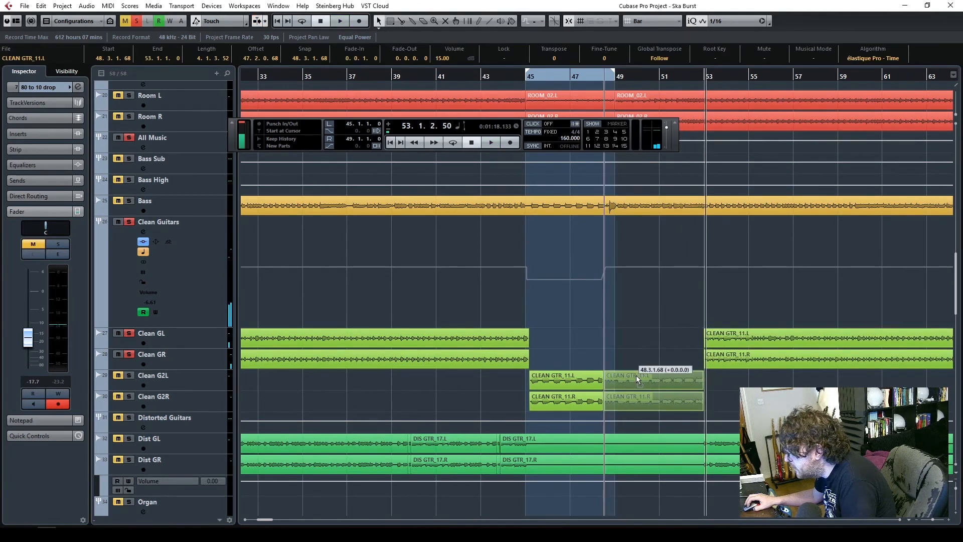
pyautogui.click(518, 74)
pyautogui.press('space')
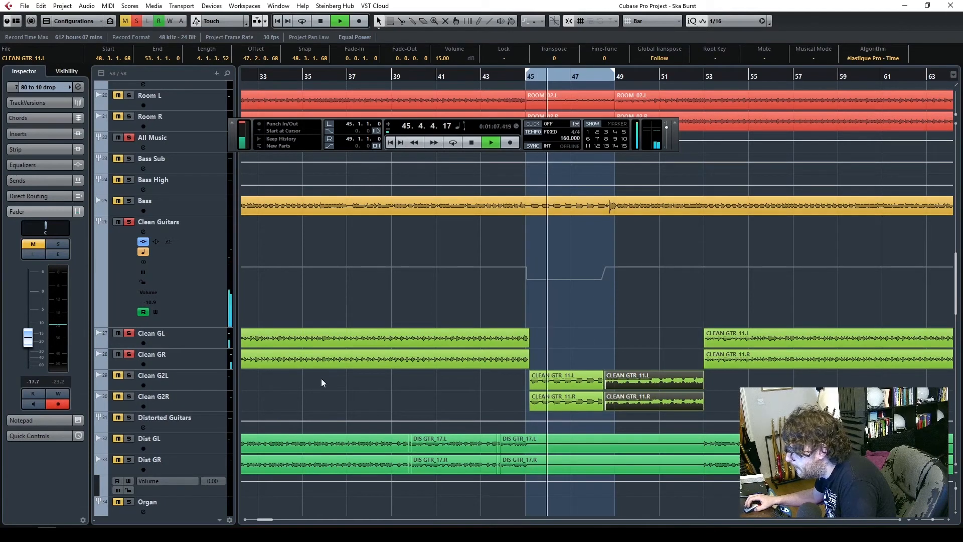
# - Play the soloed clean guitars through the break to about bar 55, and clear the solo on the Clean Guitars group
pyautogui.click(130, 334)
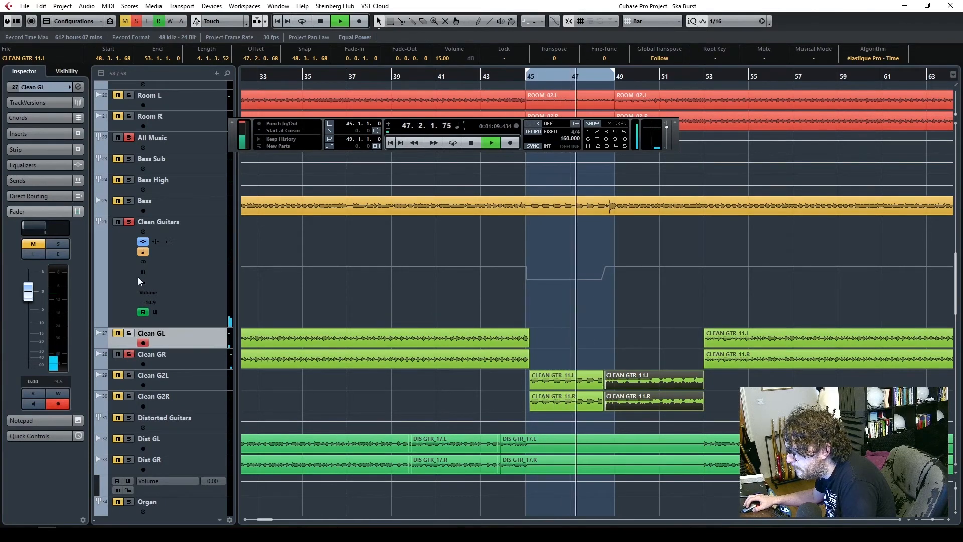
pyautogui.click(128, 222)
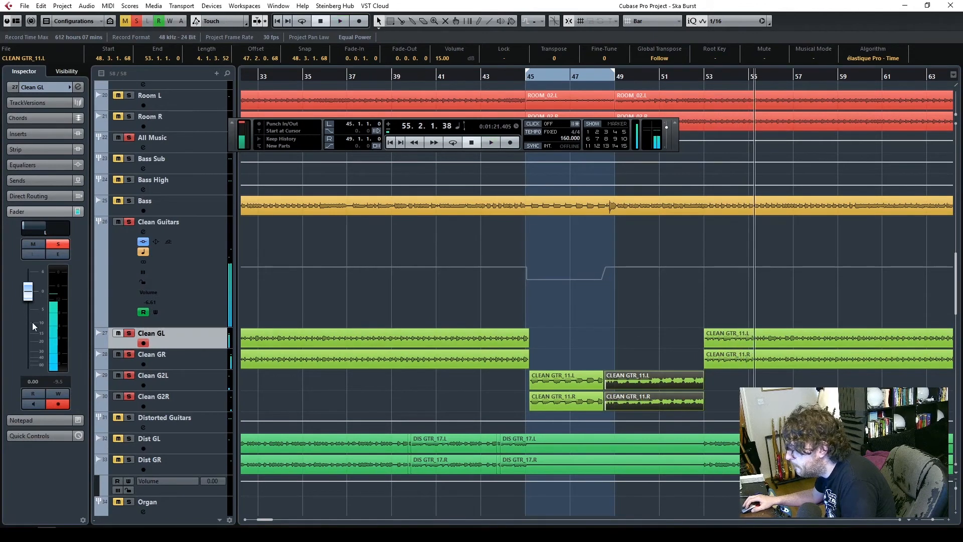
pyautogui.click(126, 223)
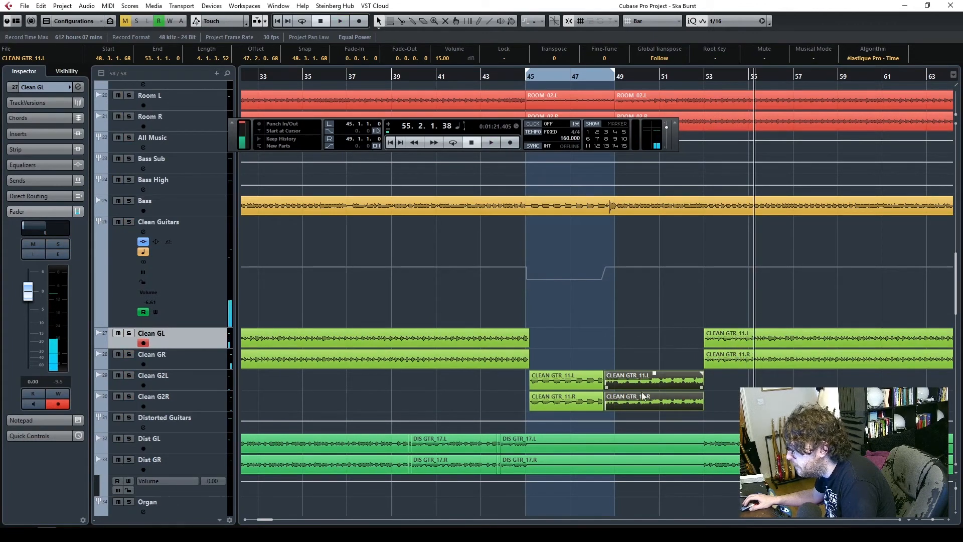
# - Lower the Organ insert gain automation between about 47.4.4.12 and bar 53 to 3.8, adjusting it during playback
pyautogui.scroll(-8, 683, 376)
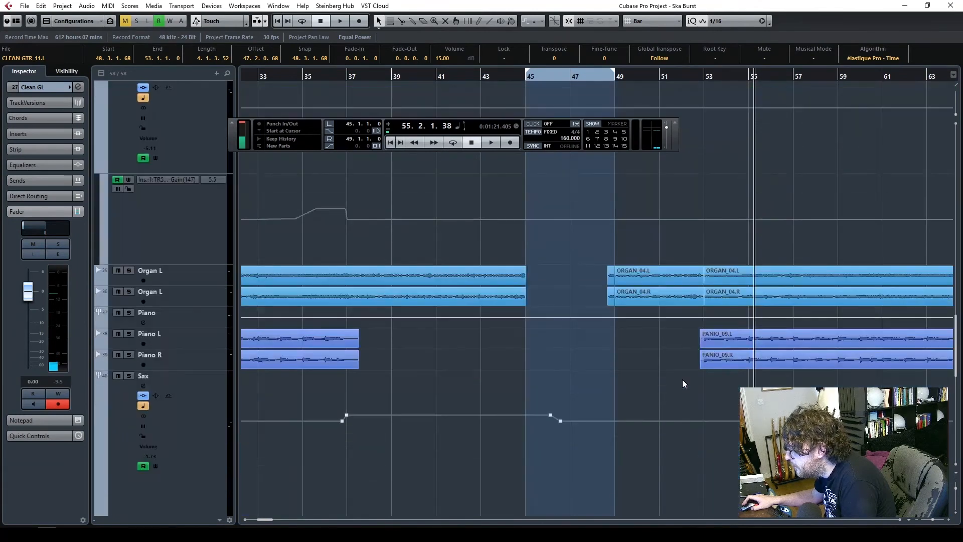
pyautogui.click(703, 218)
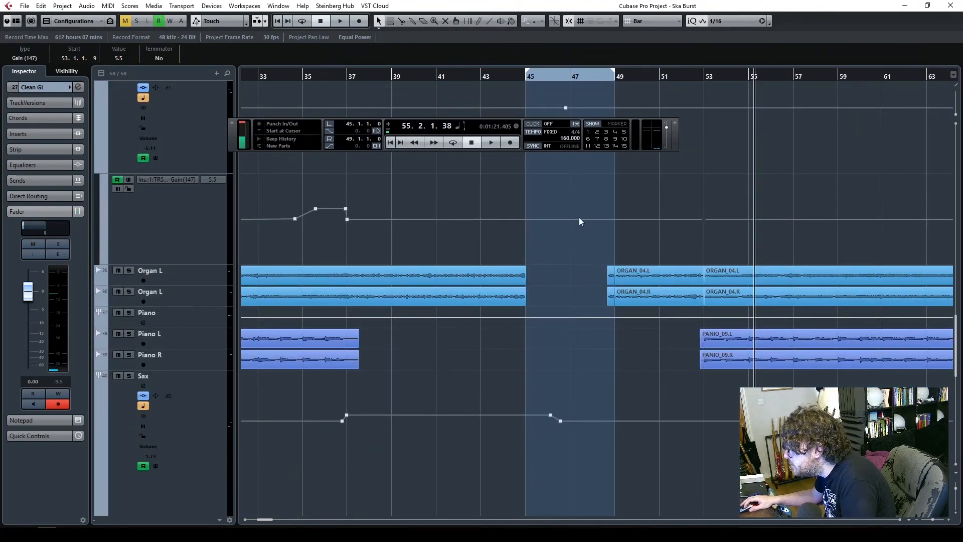
pyautogui.click(694, 219)
pyautogui.moveTo(698, 249); pyautogui.dragTo(697, 247)
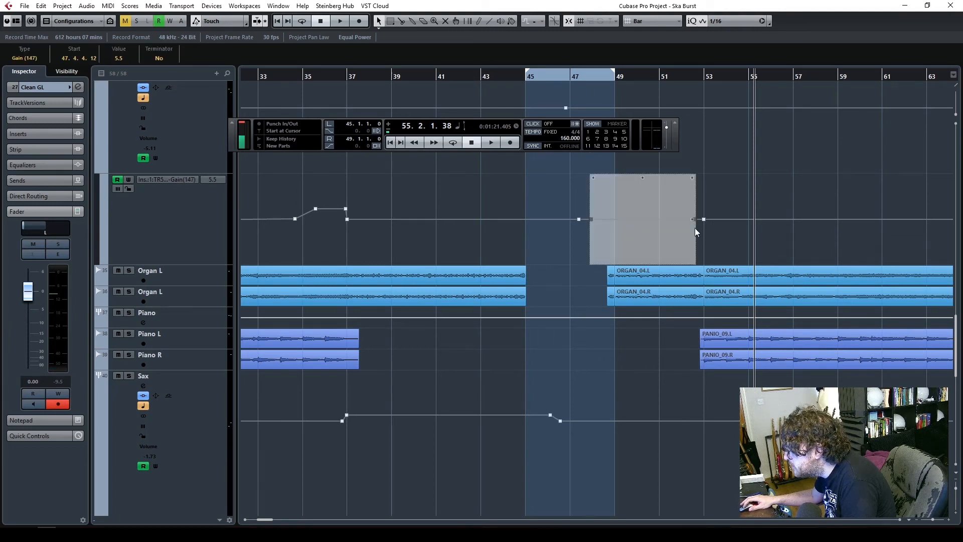
pyautogui.moveTo(591, 219); pyautogui.dragTo(595, 246)
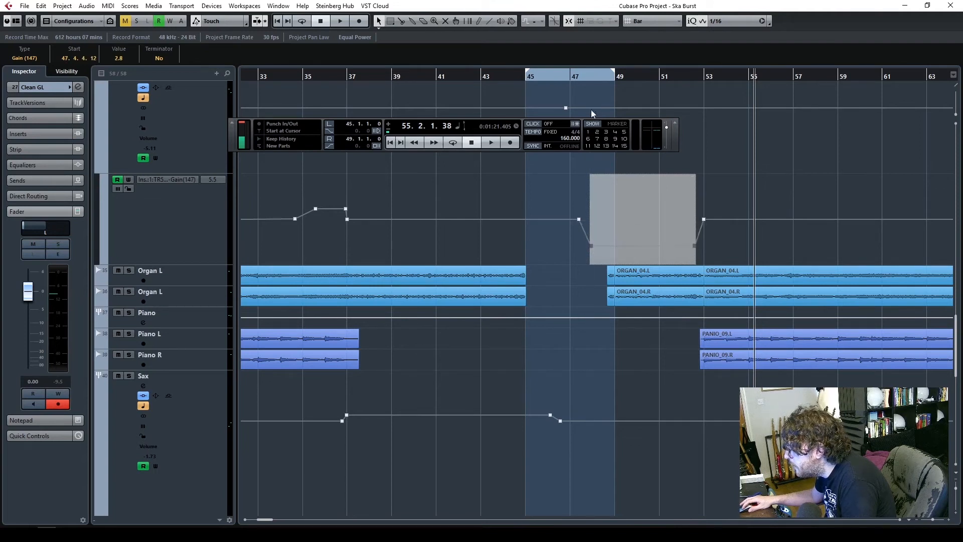
pyautogui.click(579, 75)
pyautogui.press('space')
pyautogui.moveTo(590, 245); pyautogui.dragTo(590, 239)
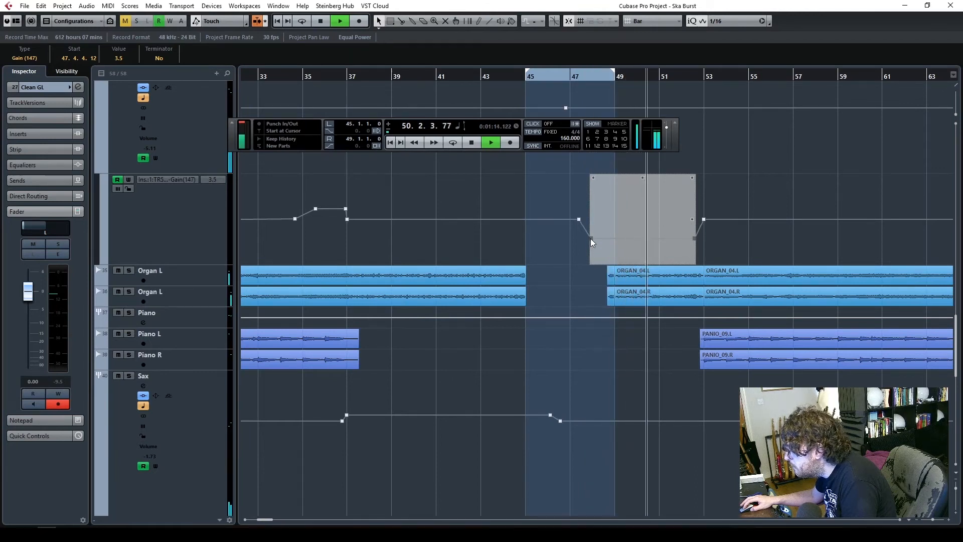
pyautogui.moveTo(591, 239); pyautogui.dragTo(591, 235)
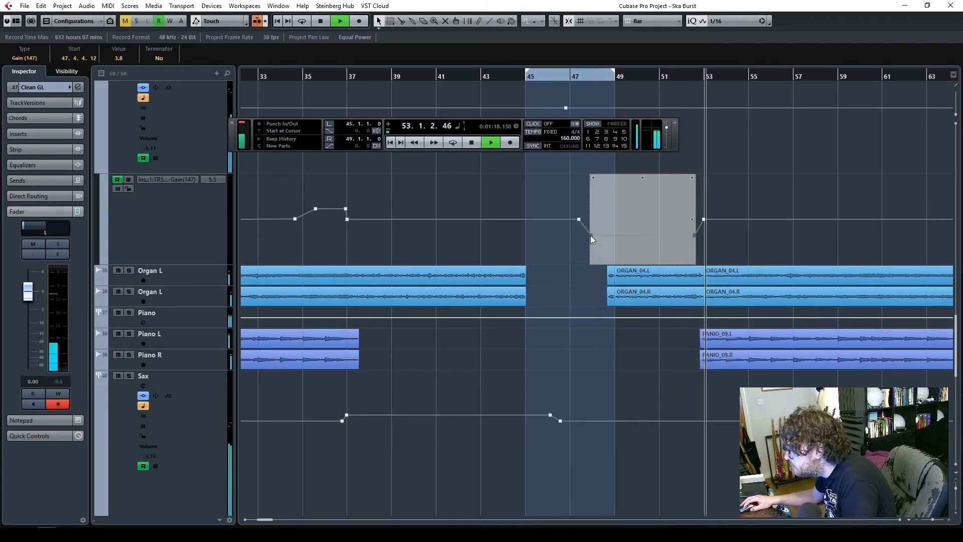
pyautogui.click(555, 77)
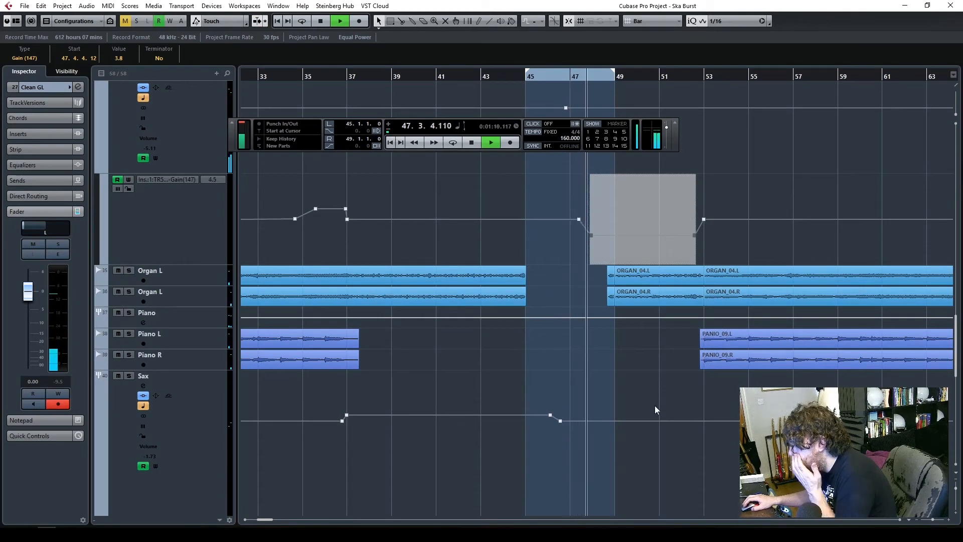
# - Solo the Lead Vocal track and play it from bar 43
pyautogui.scroll(-8, 666, 440)
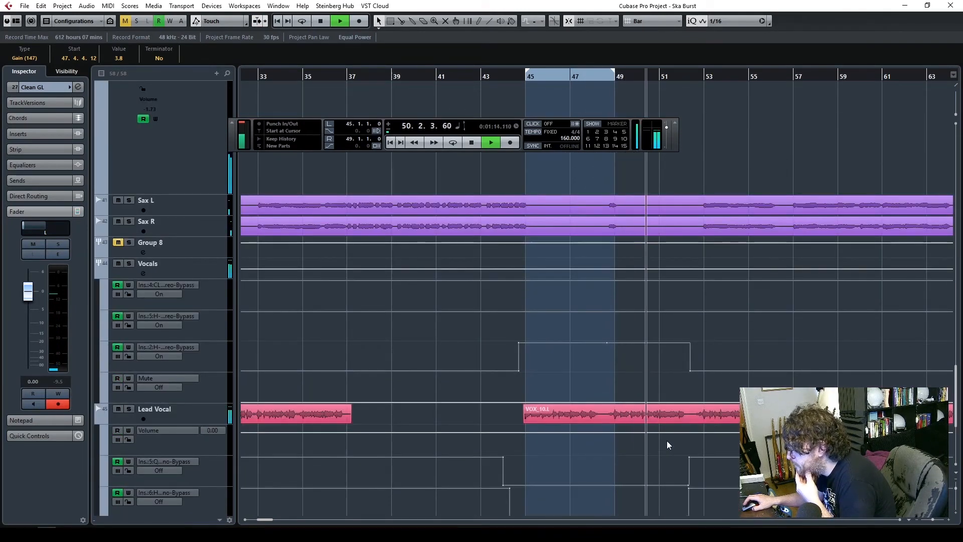
pyautogui.scroll(8, 666, 441)
pyautogui.scroll(-8, 666, 440)
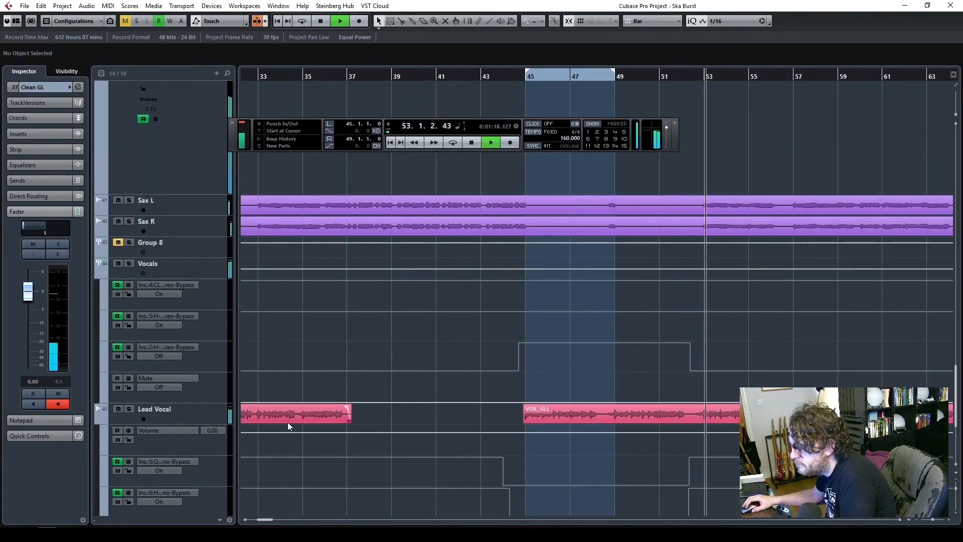
pyautogui.click(129, 409)
pyautogui.click(486, 77)
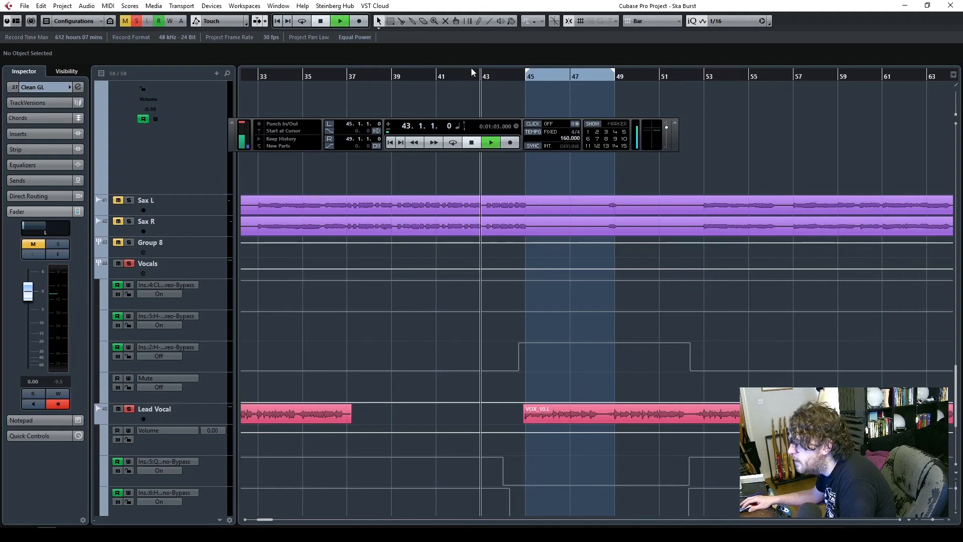
# - Split the Lead Vocal clip at about 48.2.1.59 and trim the second part's start to 48.4.2.88
pyautogui.click(400, 24)
pyautogui.click(947, 521)
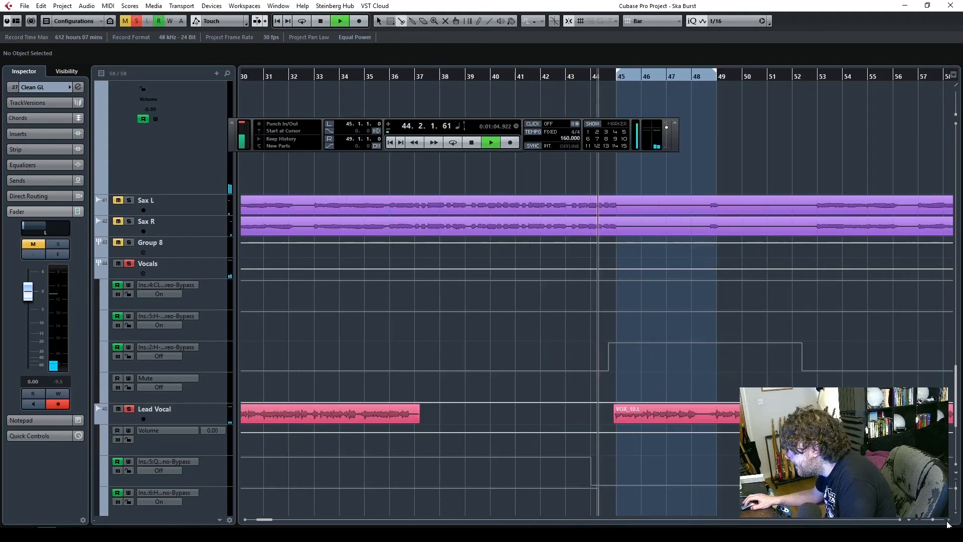
pyautogui.click(947, 522)
pyautogui.click(947, 521)
pyautogui.click(901, 520)
pyautogui.click(900, 520)
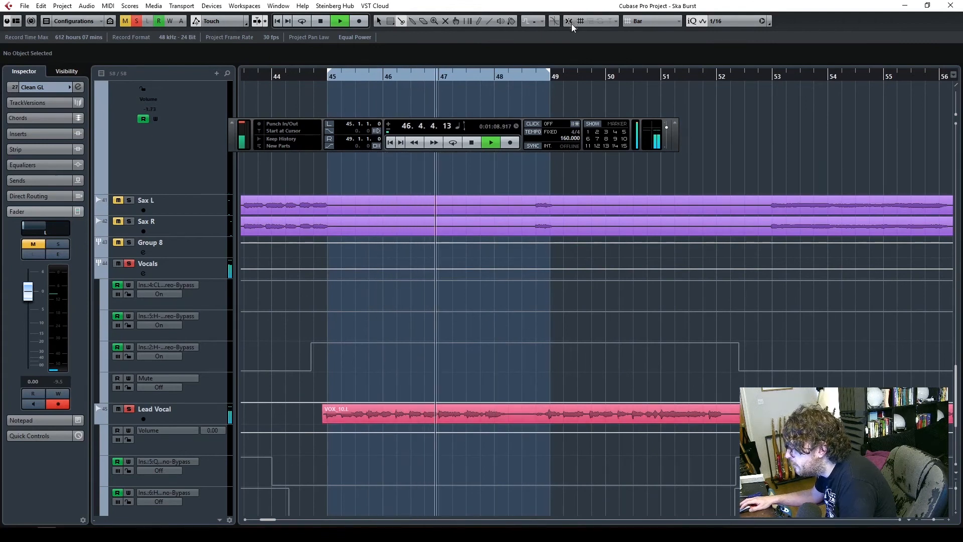
pyautogui.press('space')
pyautogui.click(512, 423)
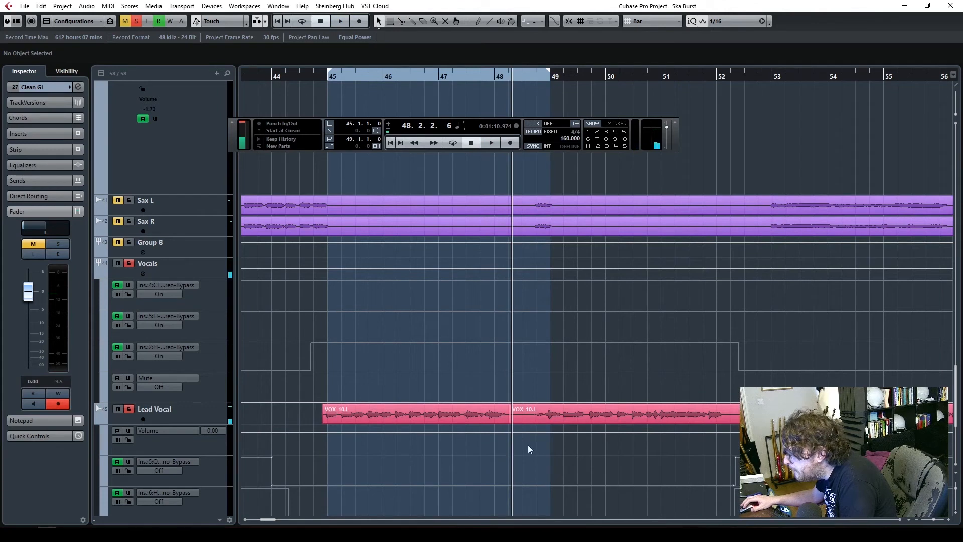
pyautogui.click(522, 422)
pyautogui.press('space')
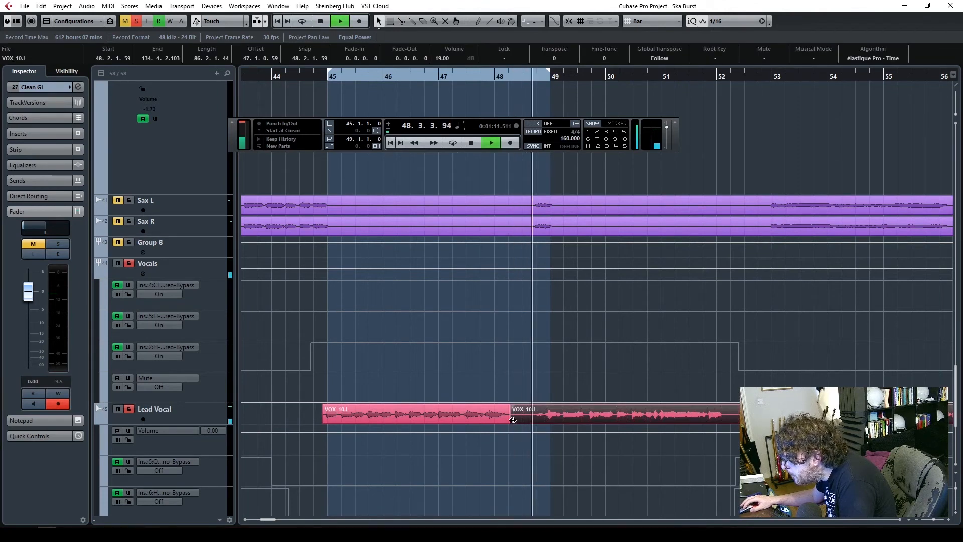
pyautogui.press('space')
pyautogui.moveTo(512, 420); pyautogui.dragTo(545, 424)
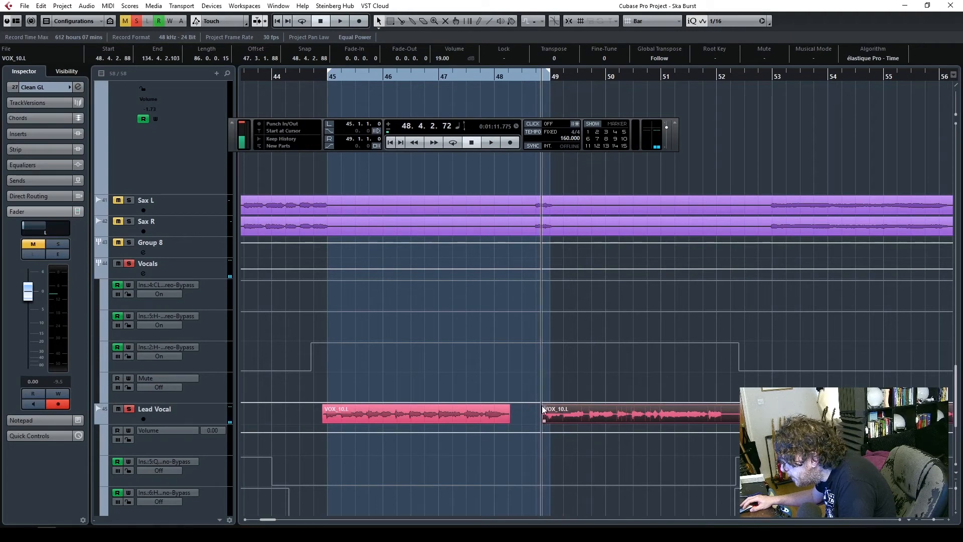
# - Cut the Lead Vocal gap between 52.1.3.67 and 52.3.2.7, and add short fades at the edges of the break's vocal clips
pyautogui.click(507, 410)
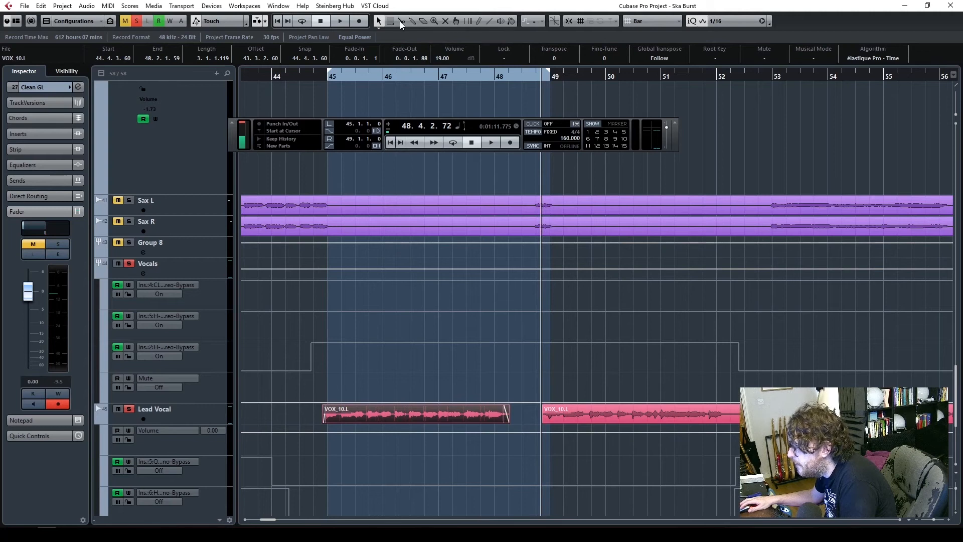
pyautogui.click(725, 420)
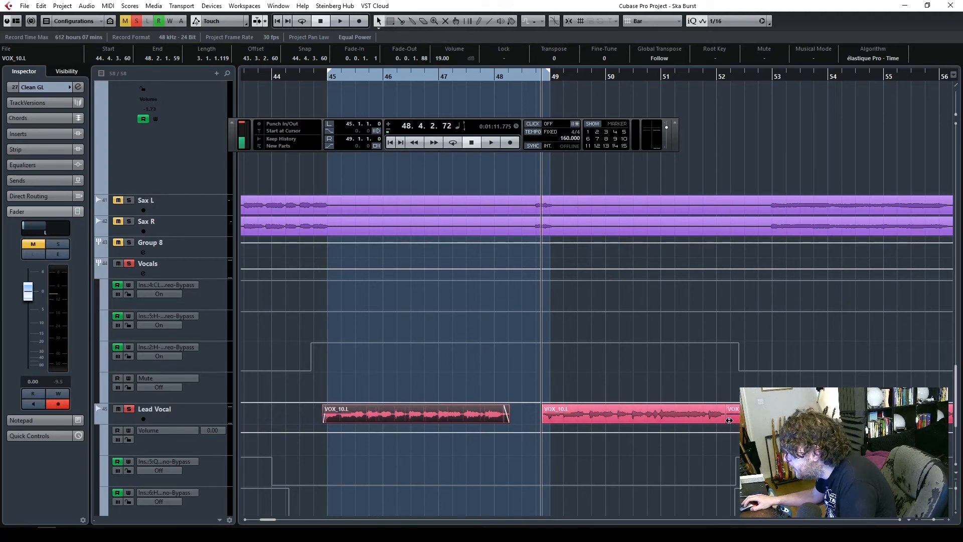
pyautogui.moveTo(728, 420); pyautogui.dragTo(741, 420)
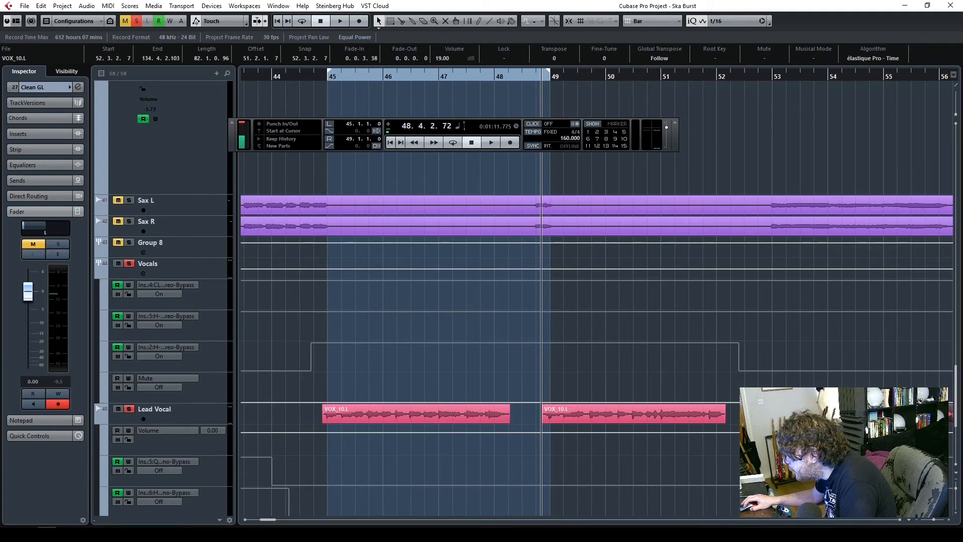
pyautogui.click(720, 409)
# - Play the edited Lead Vocal from just before bar 45 and clear all solos during playback
pyautogui.press('space')
pyautogui.click(320, 76)
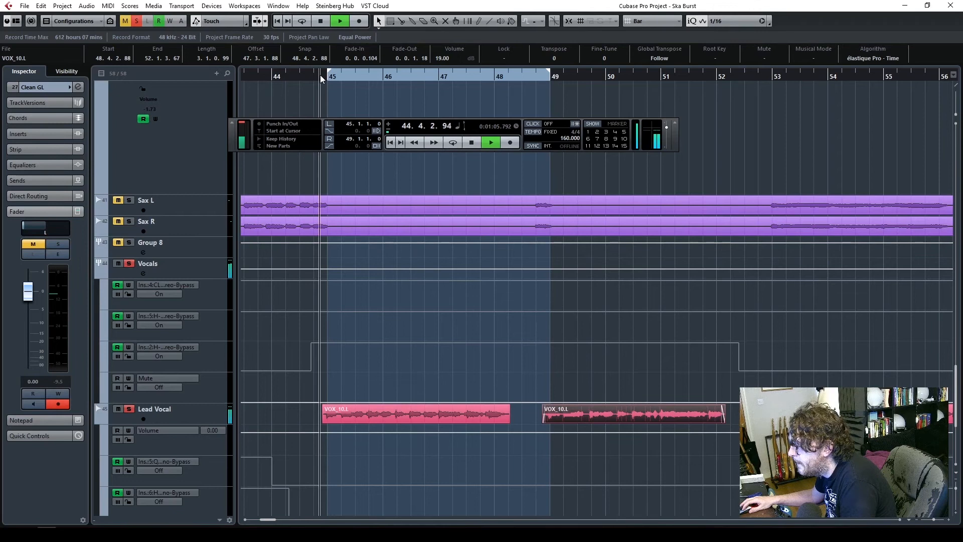
pyautogui.click(137, 21)
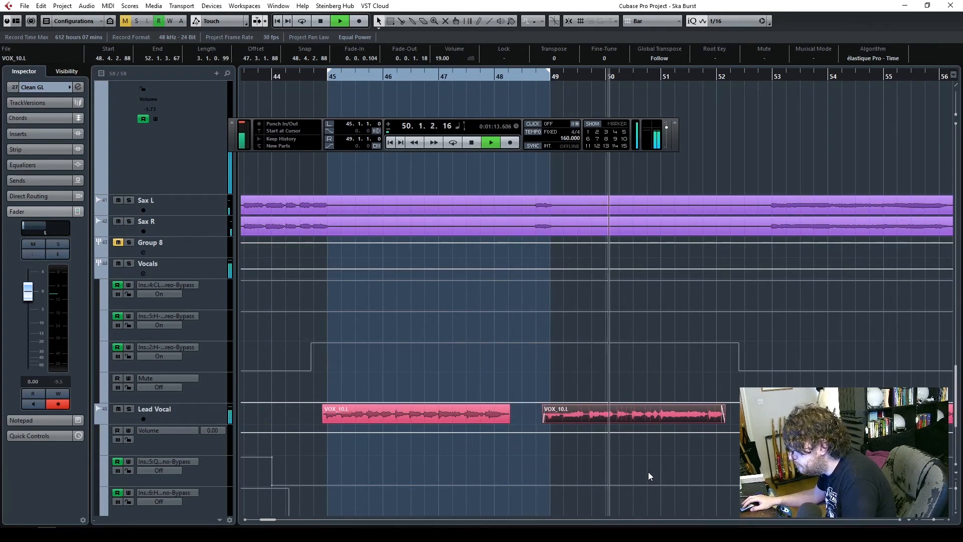
# - Lower the Organ volume automation between about 47.2.2.58 and bar 53 to -7.05, and play the break from about bar 44
pyautogui.scroll(8, 621, 423)
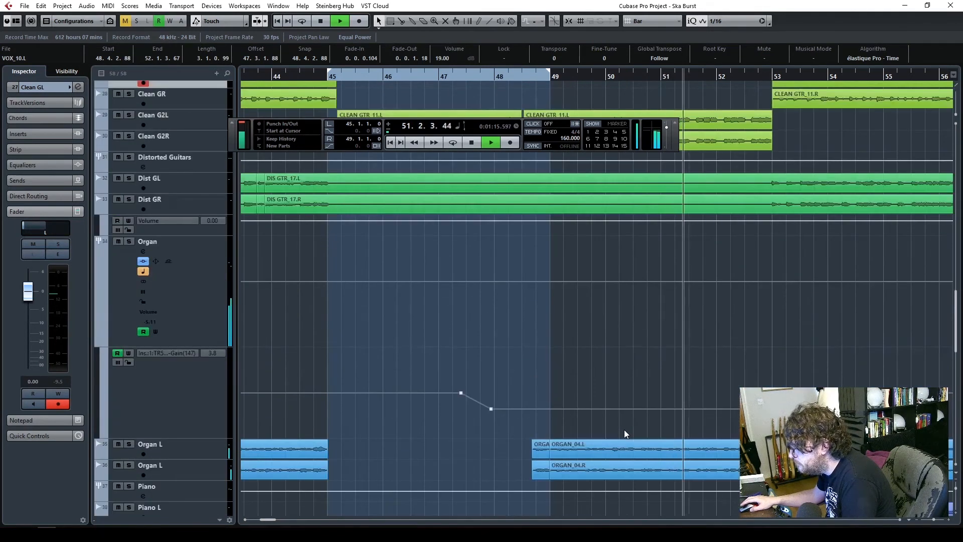
pyautogui.scroll(-4, 624, 429)
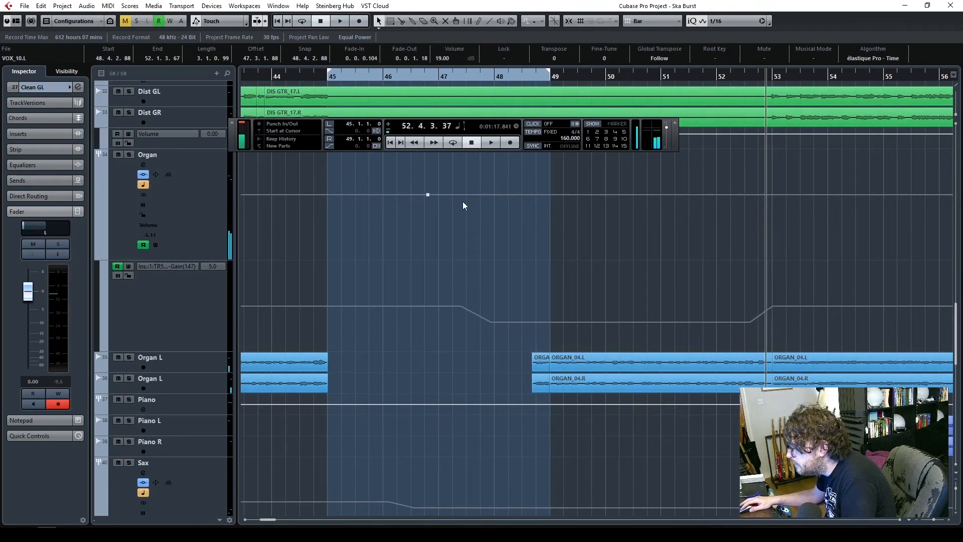
pyautogui.click(772, 195)
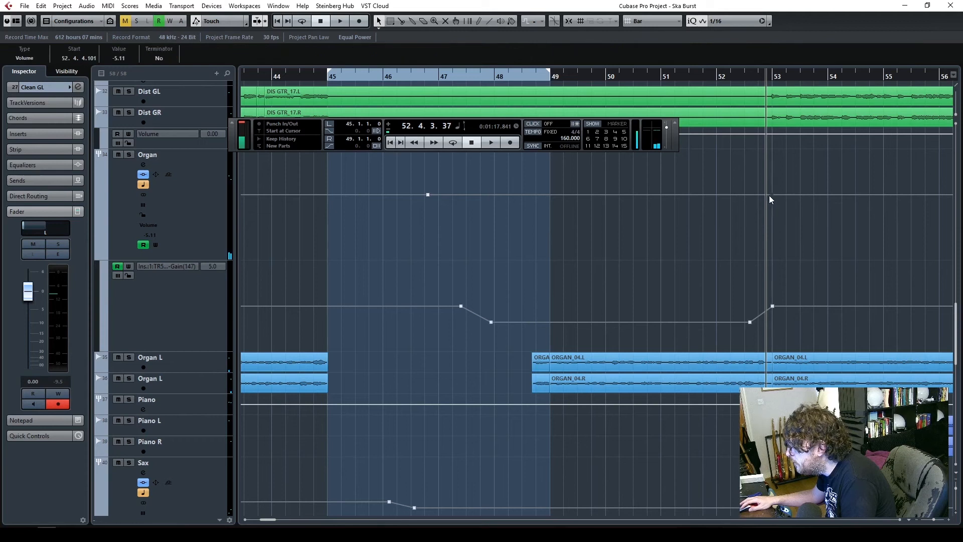
pyautogui.moveTo(462, 196); pyautogui.dragTo(762, 240)
pyautogui.moveTo(760, 194); pyautogui.dragTo(762, 205)
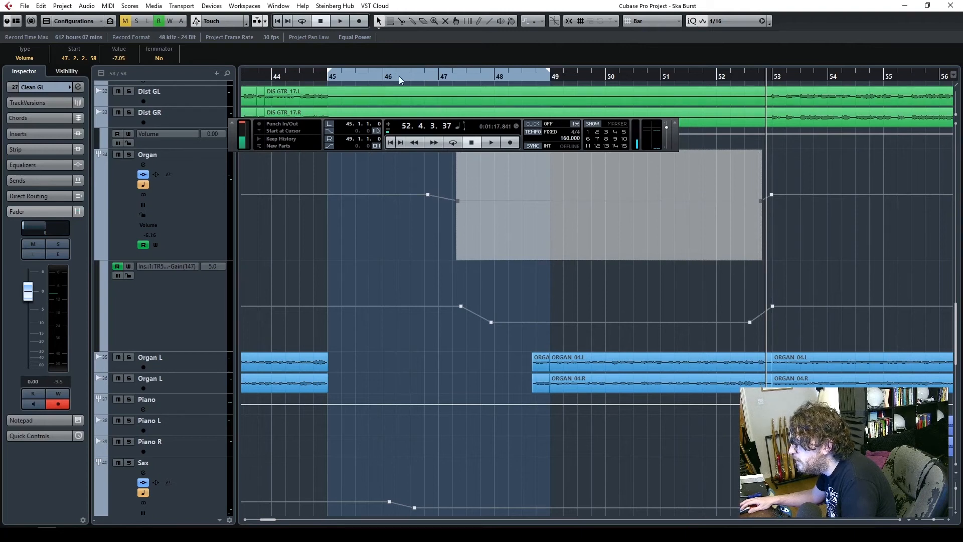
pyautogui.press('space')
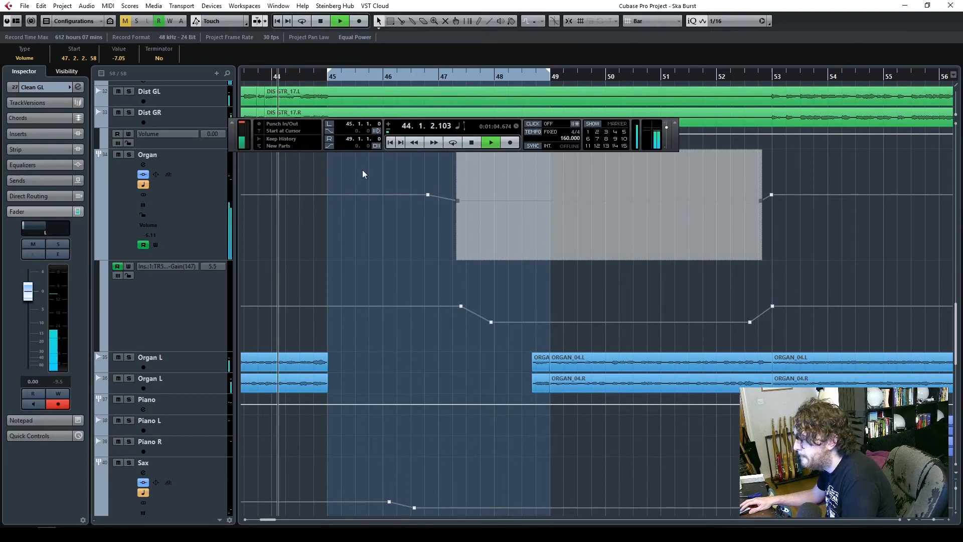
pyautogui.click(464, 415)
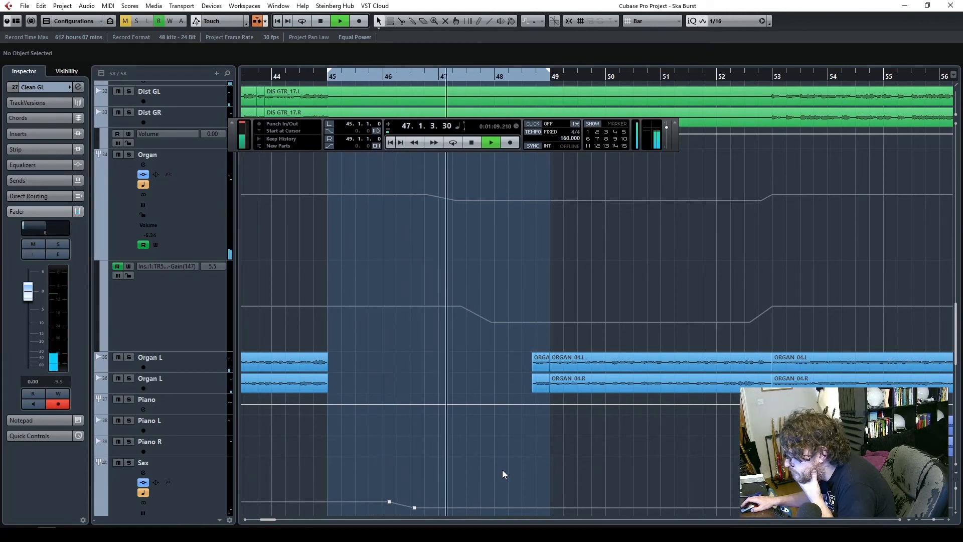
pyautogui.scroll(5, 503, 471)
pyautogui.scroll(-5, 503, 473)
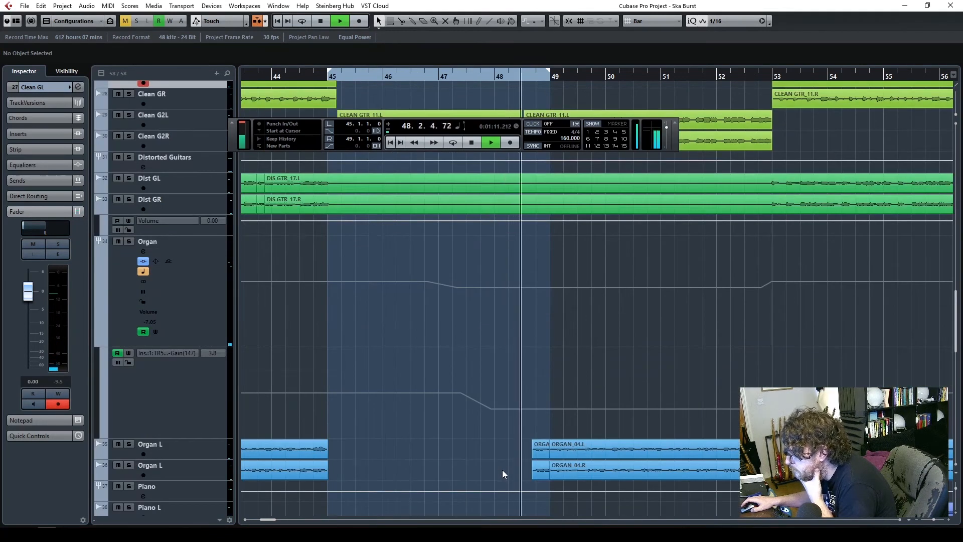
pyautogui.scroll(-4, 503, 473)
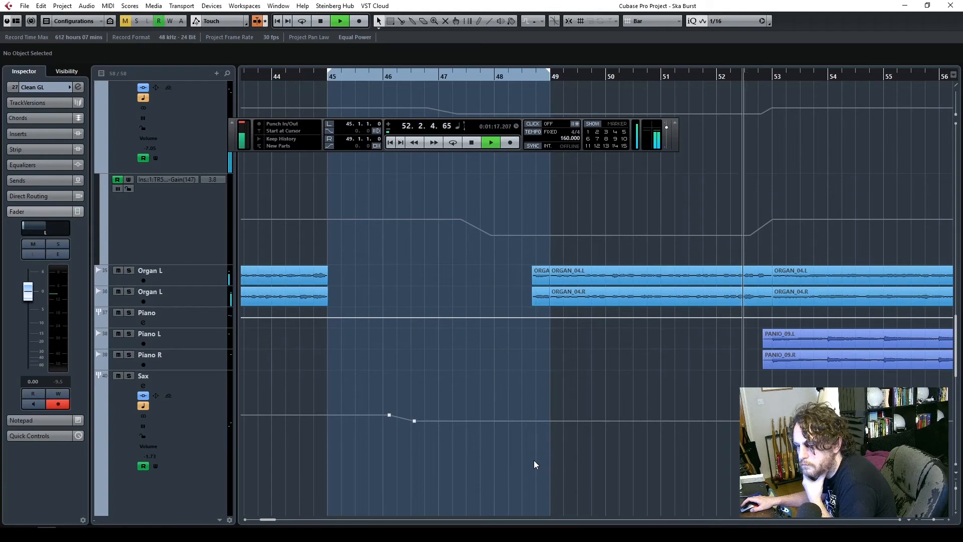
pyautogui.press('space')
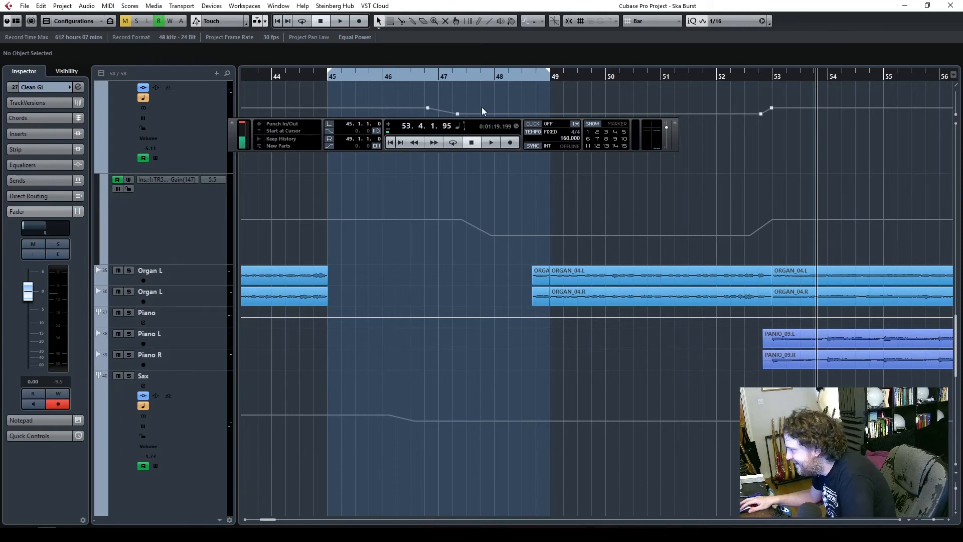
# - Lower the Organ insert gain automation between about bars 48 and 53 to 2.9, and play from between bars 46 and 47
pyautogui.click(527, 76)
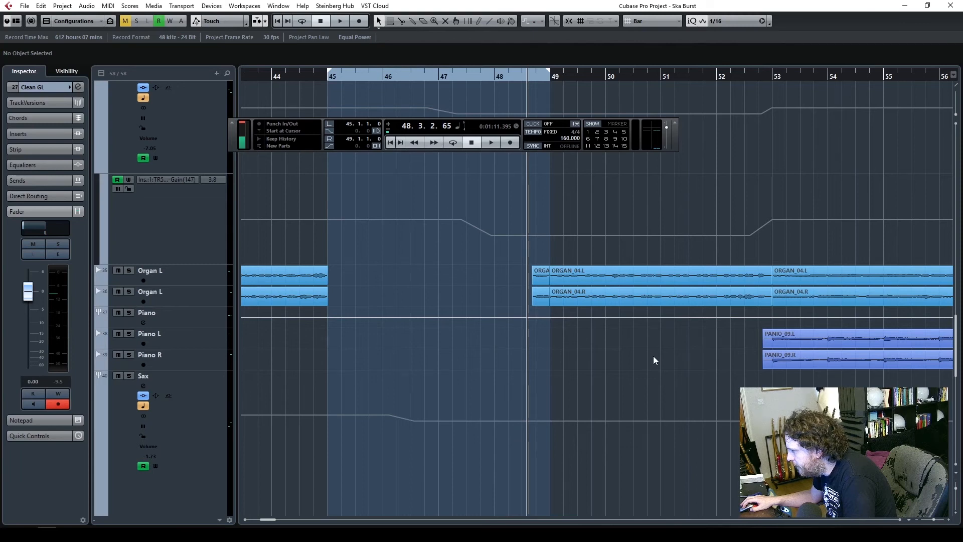
pyautogui.moveTo(494, 236)
pyautogui.moveTo(759, 246); pyautogui.dragTo(751, 245)
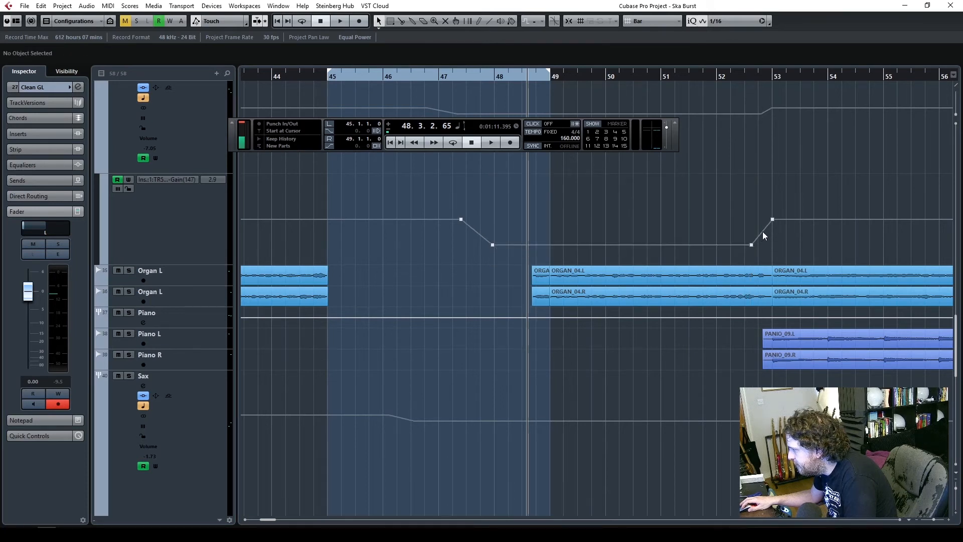
pyautogui.click(430, 76)
pyautogui.press('space')
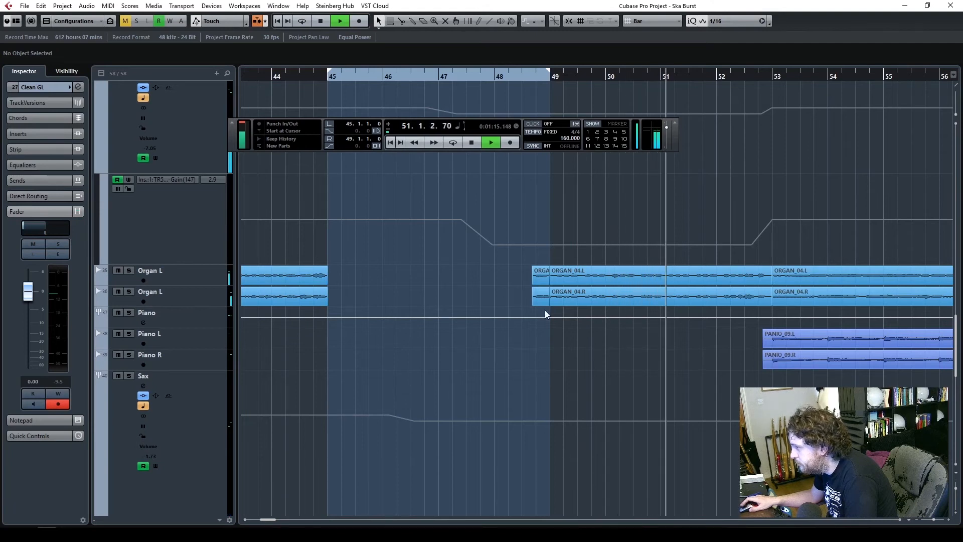
# - Solo both Organ L tracks, raise the Organ insert gain automation between about bars 48 and 53 to 3.9, audition it, and clear the solos
pyautogui.click(128, 271)
pyautogui.click(134, 291)
pyautogui.click(129, 291)
pyautogui.click(479, 73)
pyautogui.moveTo(484, 250); pyautogui.dragTo(757, 235)
pyautogui.moveTo(751, 244); pyautogui.dragTo(754, 236)
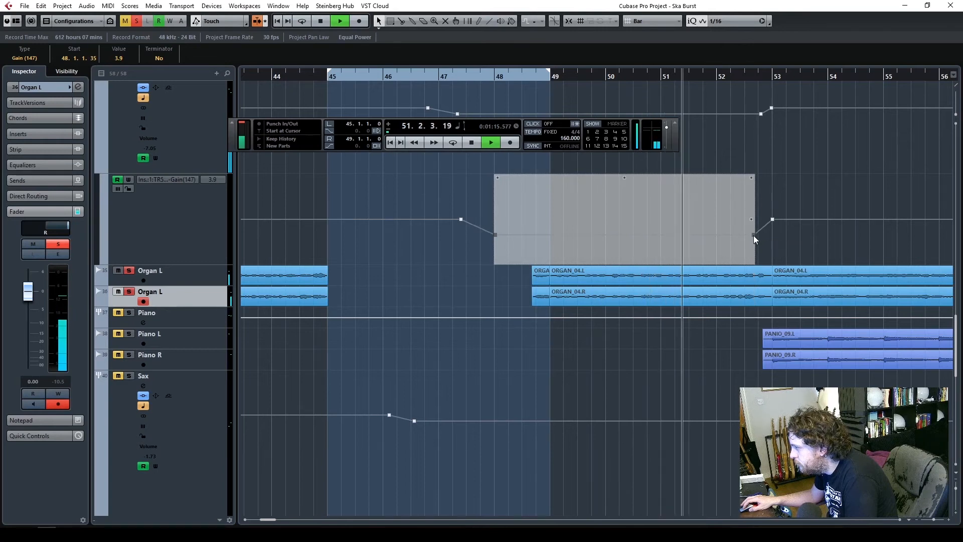
pyautogui.click(413, 74)
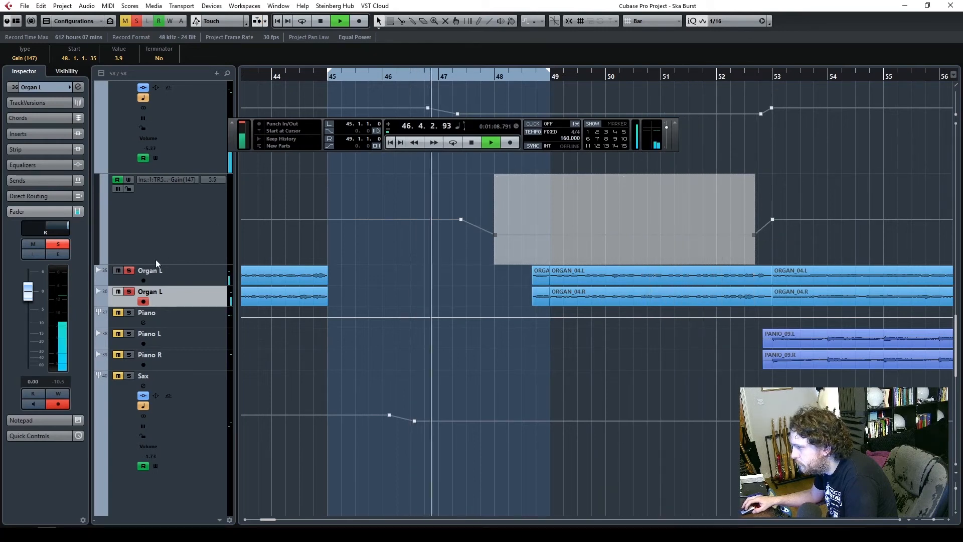
pyautogui.click(131, 291)
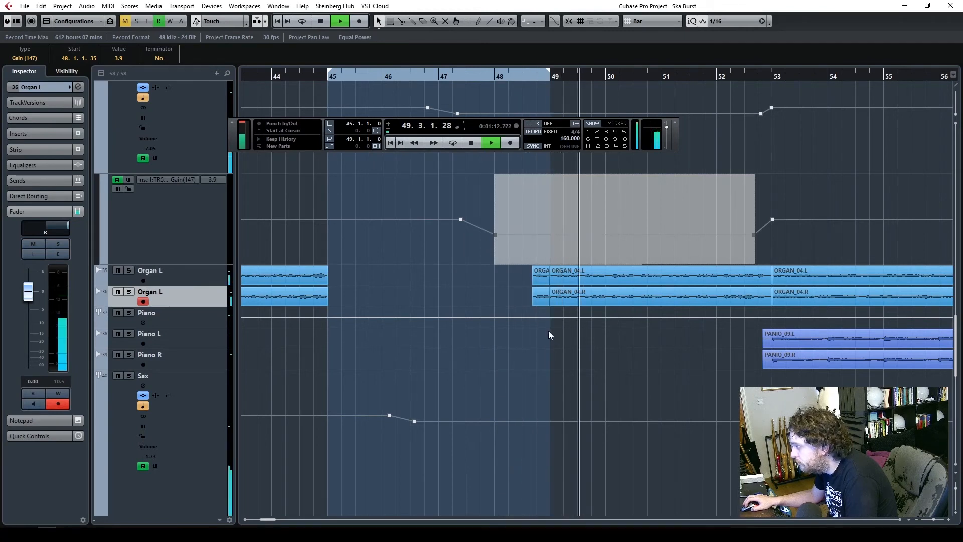
# - Extend the Clean Guitars volume automation dip from between bars 48 and 49 to bar 53, and play from just before bar 45
pyautogui.scroll(6, 594, 388)
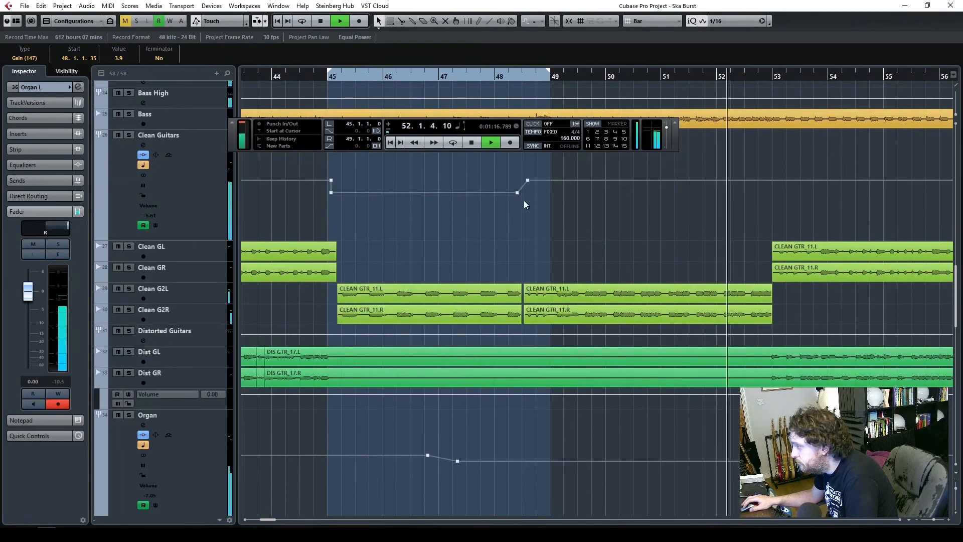
pyautogui.press('space')
pyautogui.click(515, 171)
pyautogui.moveTo(516, 171); pyautogui.dragTo(766, 192)
pyautogui.click(299, 76)
pyautogui.press('space')
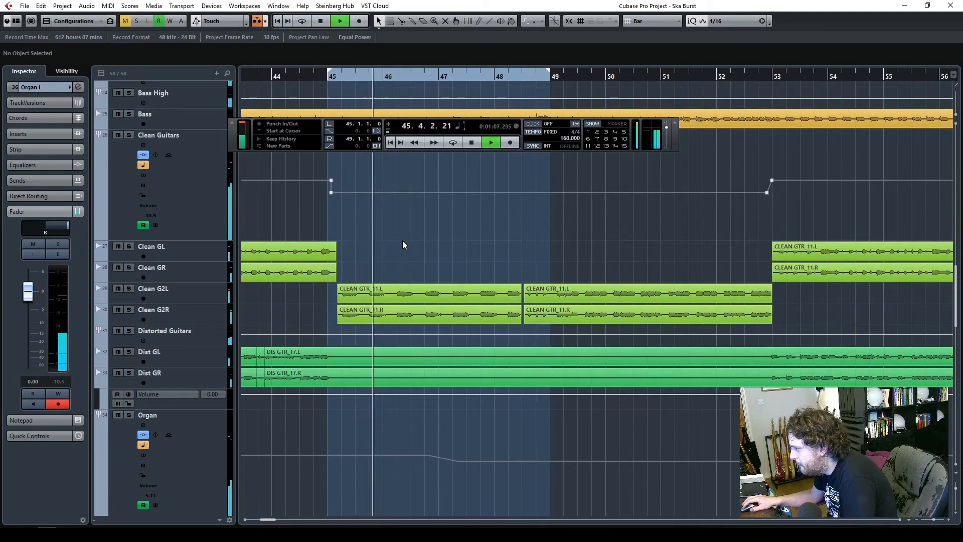
# - Raise the Clean Guitars volume automation dip between bars 45 and 53 to -9.83, and replay from between bars 44 and 45
pyautogui.moveTo(322, 205); pyautogui.dragTo(766, 190)
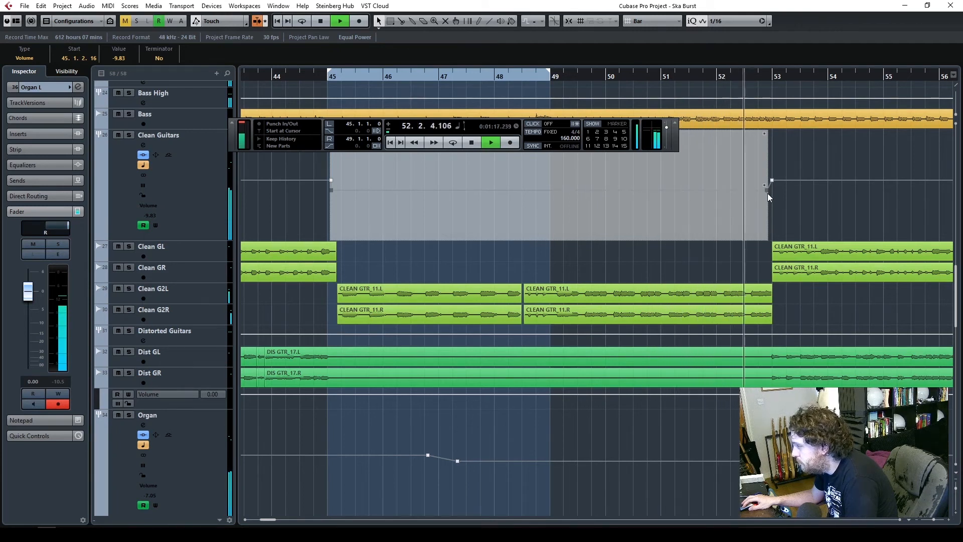
pyautogui.press('space')
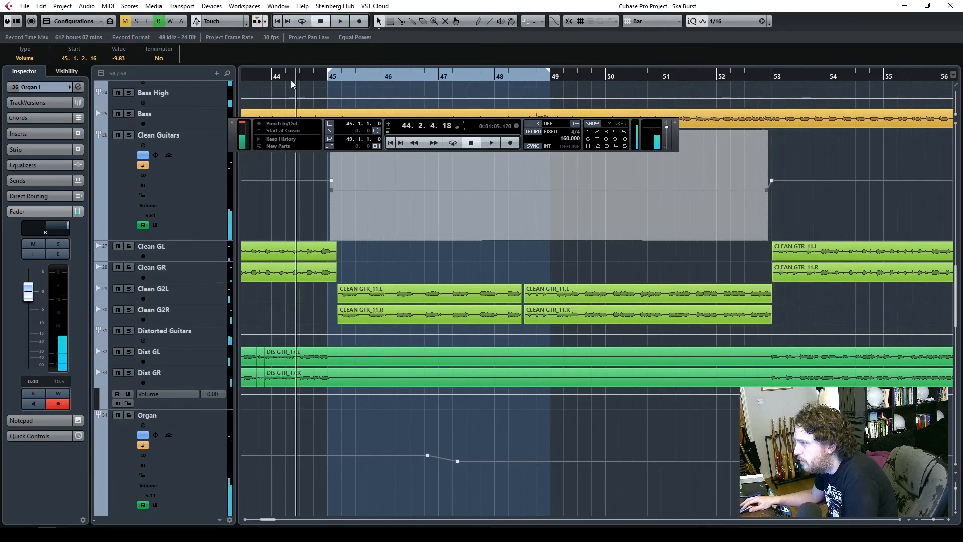
pyautogui.press('space')
# - Solo both Organ L tracks, set the Organ insert gain automation between about bars 48 and 53 to 3.7, and play from bar 44 unsoloed
pyautogui.scroll(-5, 435, 403)
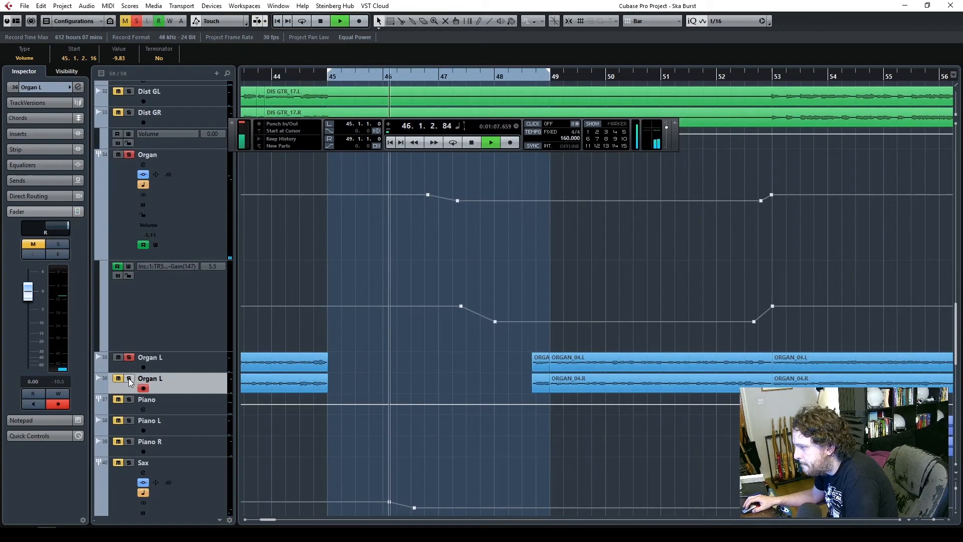
pyautogui.click(129, 357)
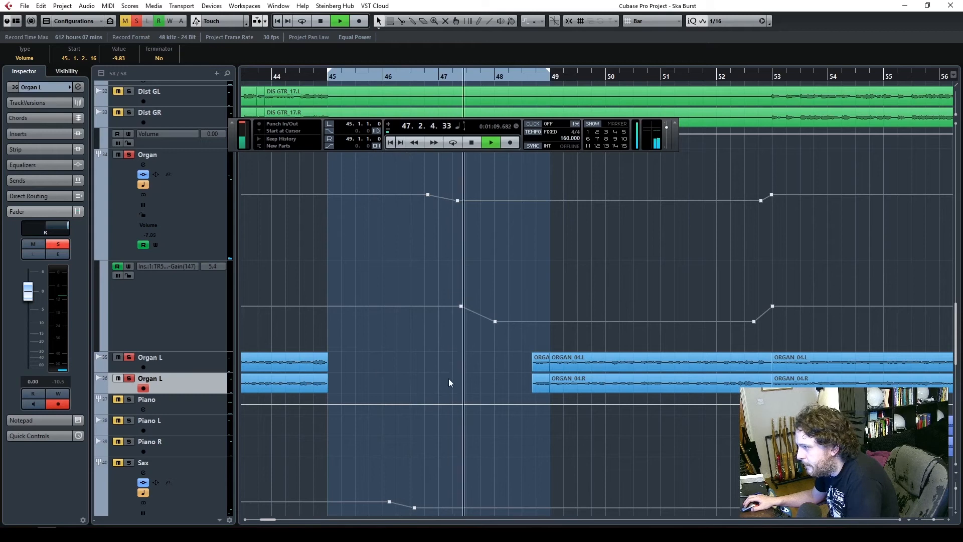
pyautogui.moveTo(486, 337); pyautogui.dragTo(754, 323)
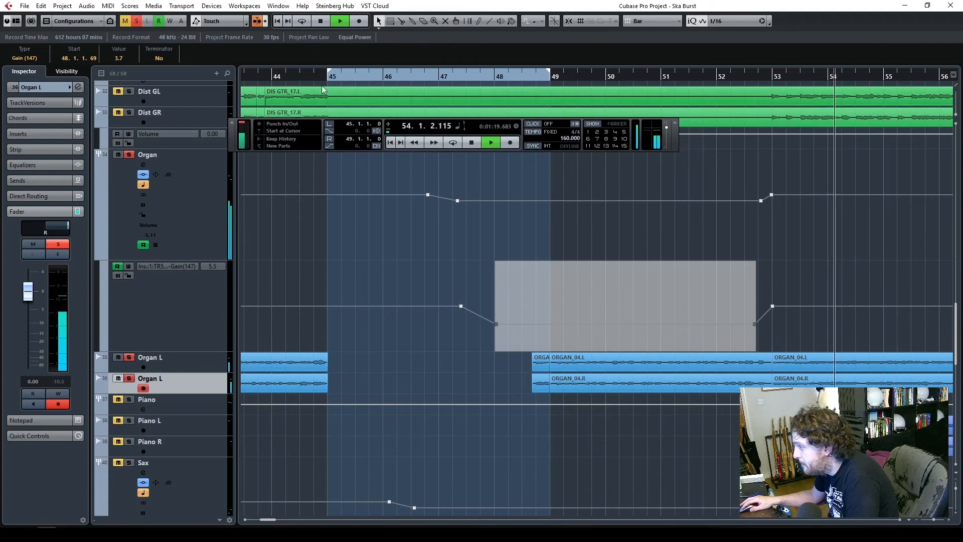
pyautogui.moveTo(287, 76); pyautogui.dragTo(250, 79)
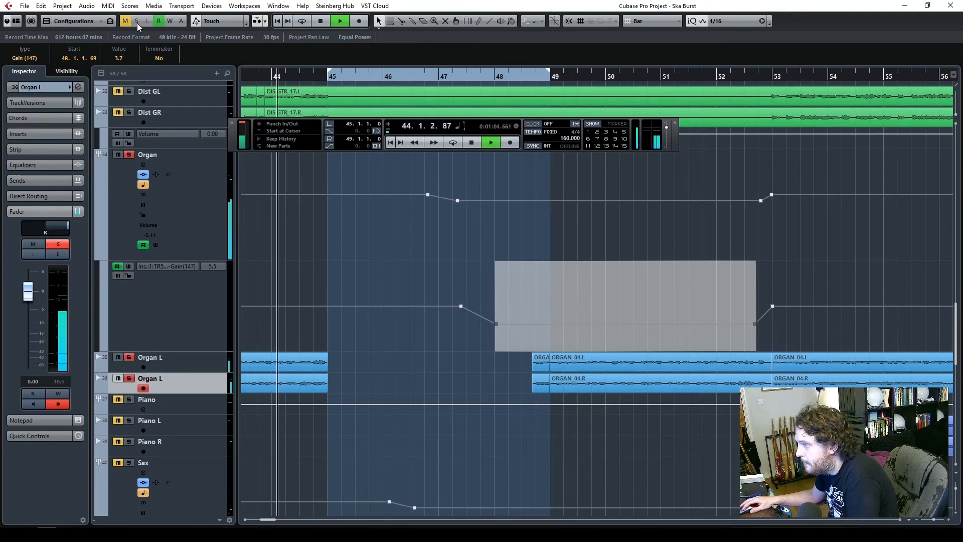
pyautogui.click(580, 407)
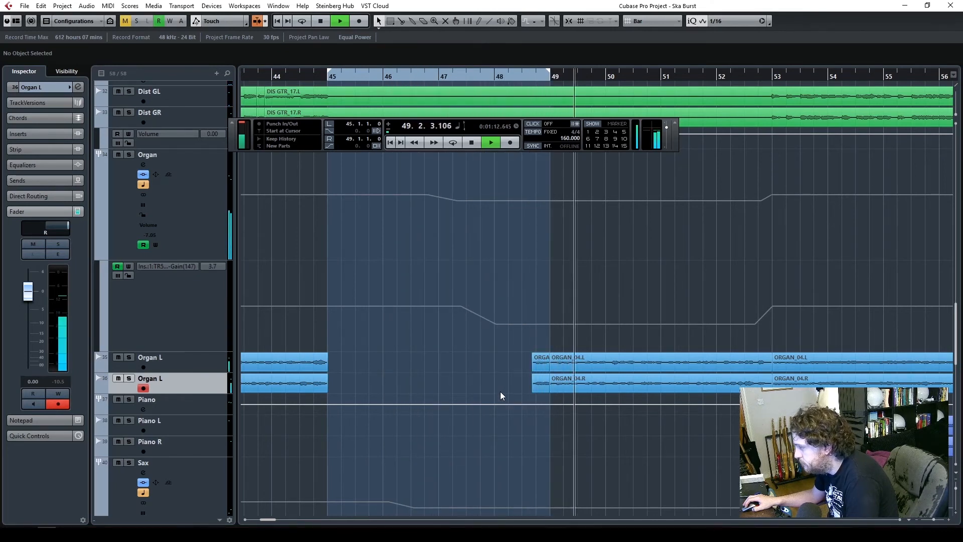
# - Stop playback and move the start of the Organ insert gain dip to bar 49, making the drop there vertical
pyautogui.press('space')
pyautogui.moveTo(445, 282); pyautogui.dragTo(549, 326)
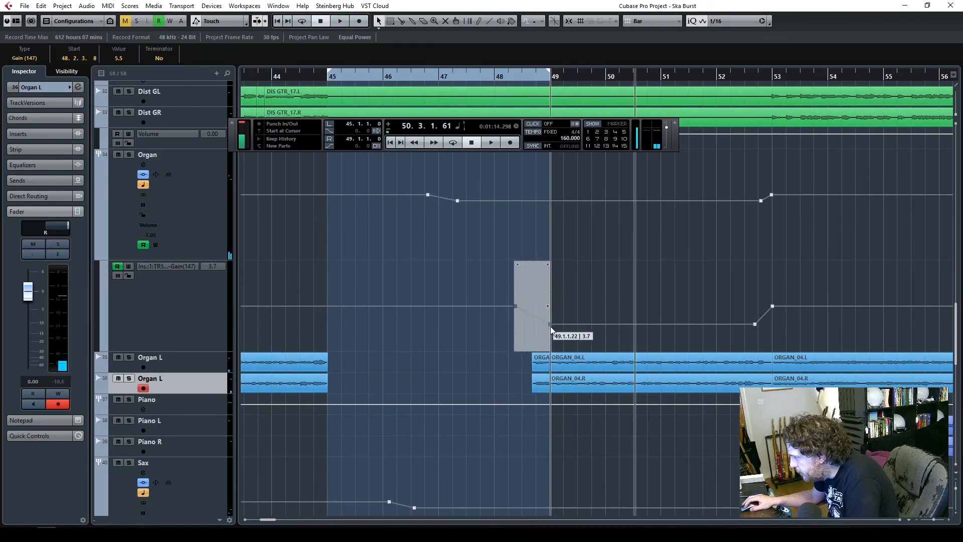
pyautogui.click(514, 306)
pyautogui.click(506, 329)
pyautogui.moveTo(516, 306); pyautogui.dragTo(550, 306)
# - Set the volume of the short Organ clips just before bar 49 to 23.00, and return the playhead to between bars 44 and 45
pyautogui.click(545, 387)
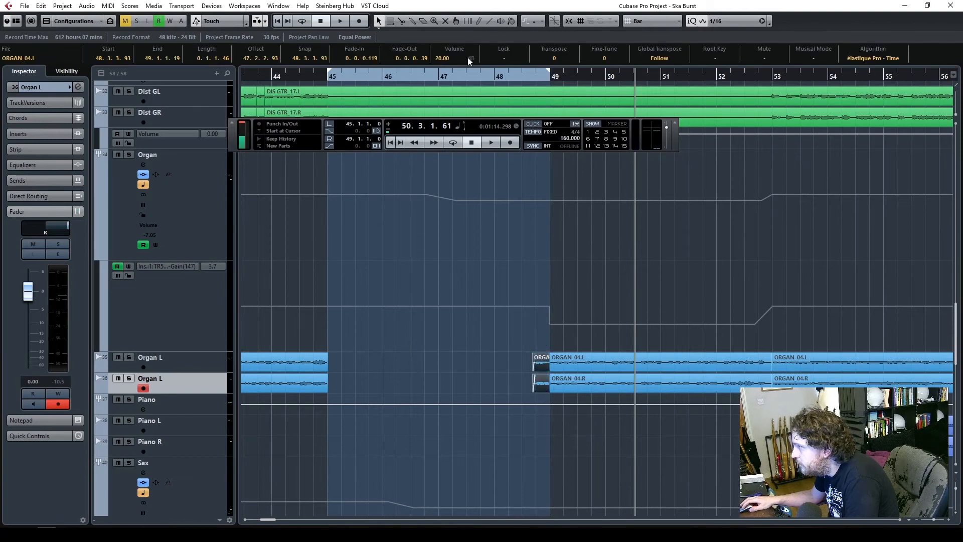
pyautogui.scroll(3, 440, 58)
pyautogui.moveTo(316, 81); pyautogui.dragTo(288, 83)
# - Raise the Sax volume automation between about 48.2.4.115 and 49.1.3.111 to -0.91, and play from just before bar 44
pyautogui.scroll(-7, 522, 431)
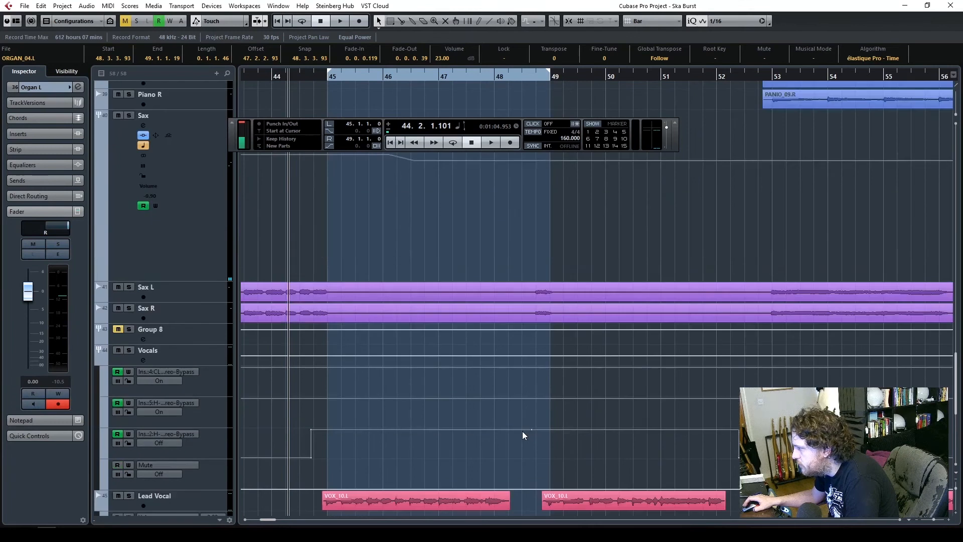
pyautogui.scroll(2, 556, 236)
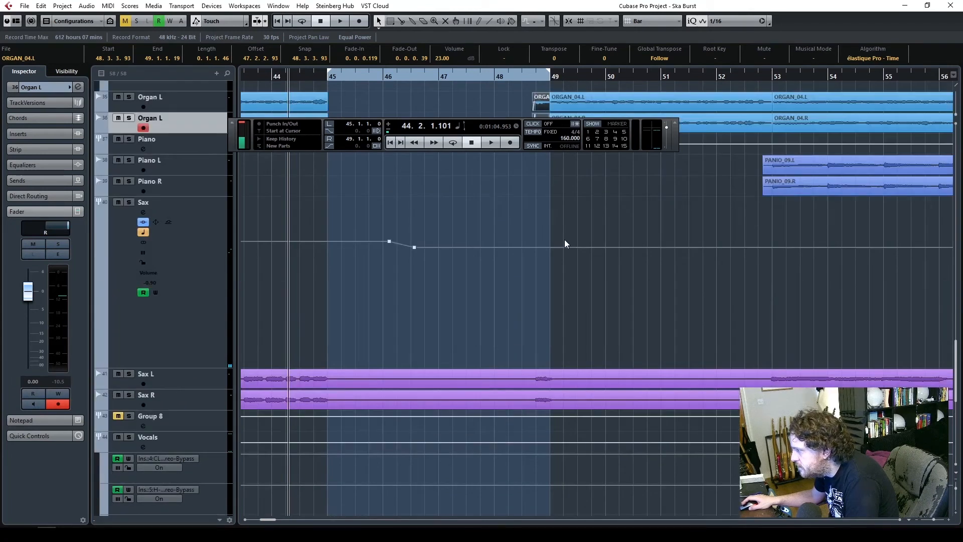
pyautogui.click(516, 247)
pyautogui.click(570, 248)
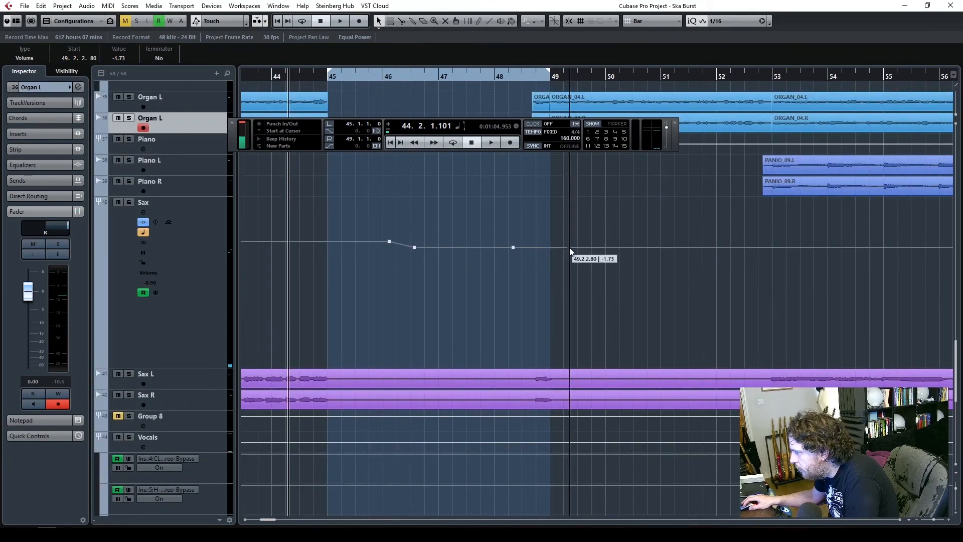
pyautogui.click(558, 246)
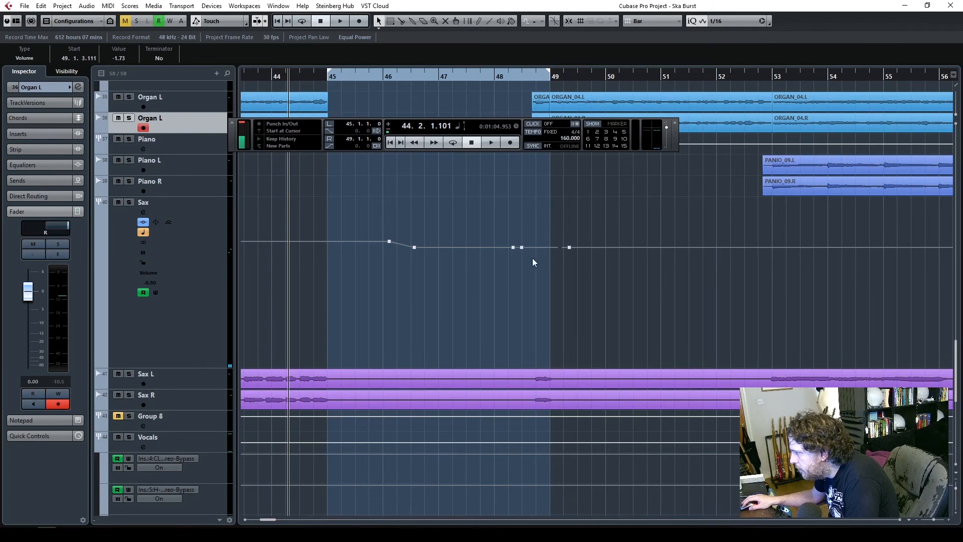
pyautogui.moveTo(519, 261); pyautogui.dragTo(555, 236)
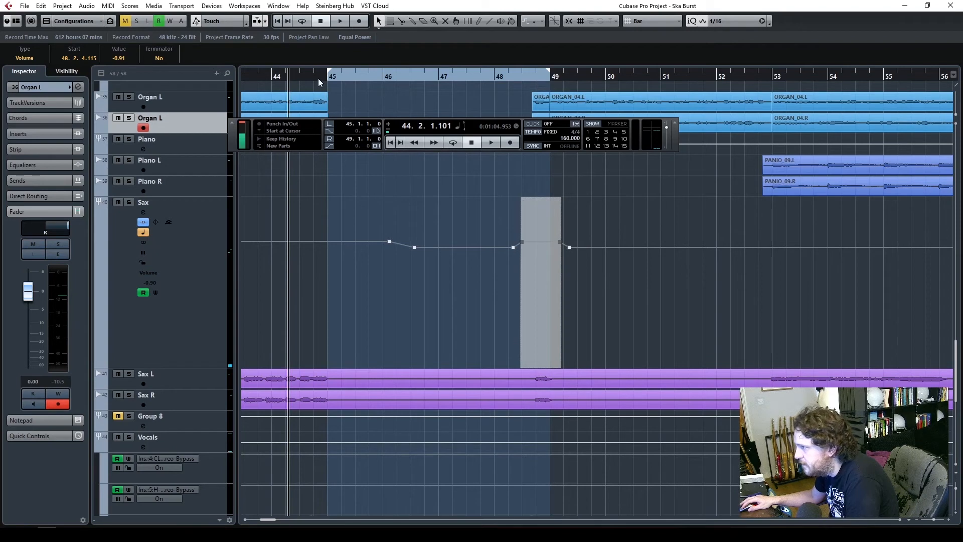
pyautogui.click(264, 76)
pyautogui.press('space')
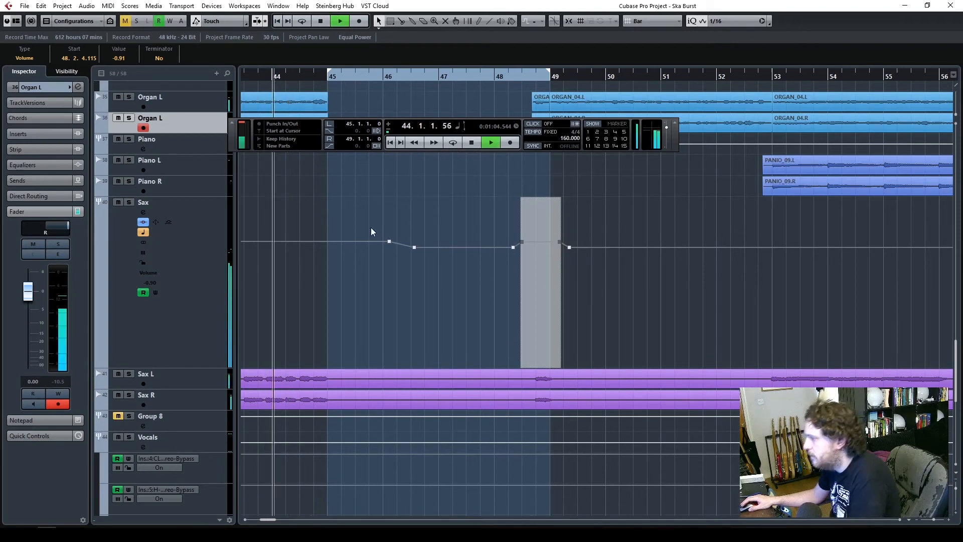
pyautogui.click(656, 300)
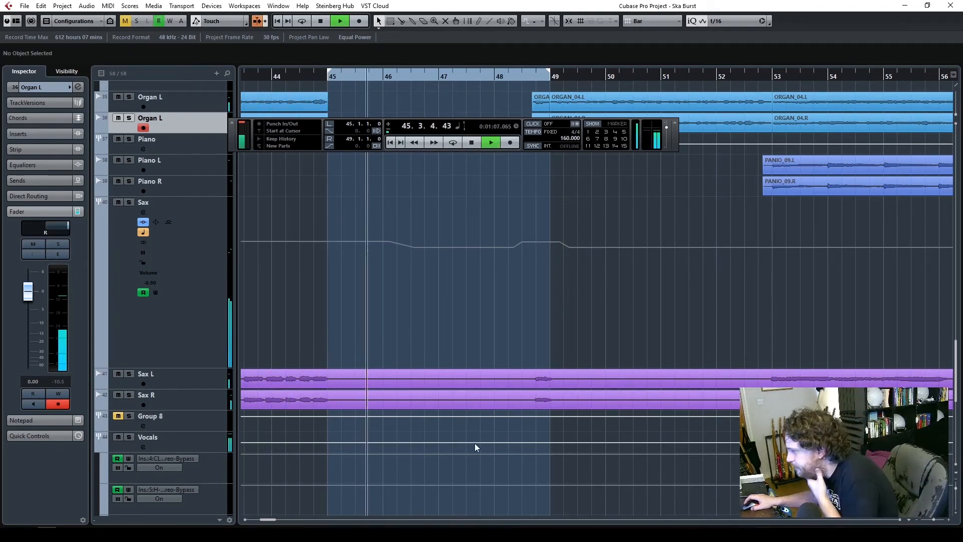
# - Play on through the break and into the following section, examining the clips and automation across all tracks
pyautogui.scroll(3, 470, 436)
pyautogui.scroll(3, 469, 436)
pyautogui.scroll(-3, 469, 435)
pyautogui.scroll(3, 469, 435)
pyautogui.scroll(-6, 470, 435)
pyautogui.scroll(3, 469, 436)
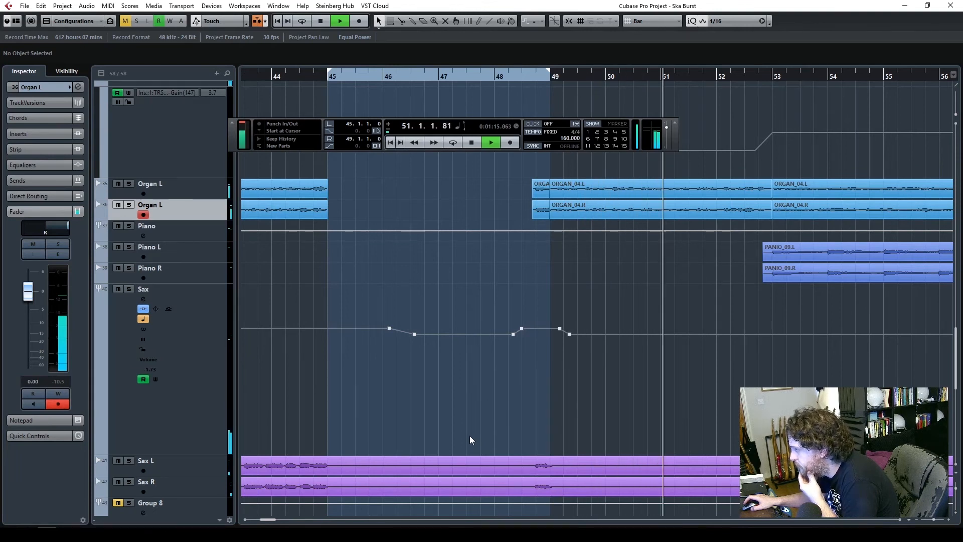
pyautogui.scroll(3, 486, 429)
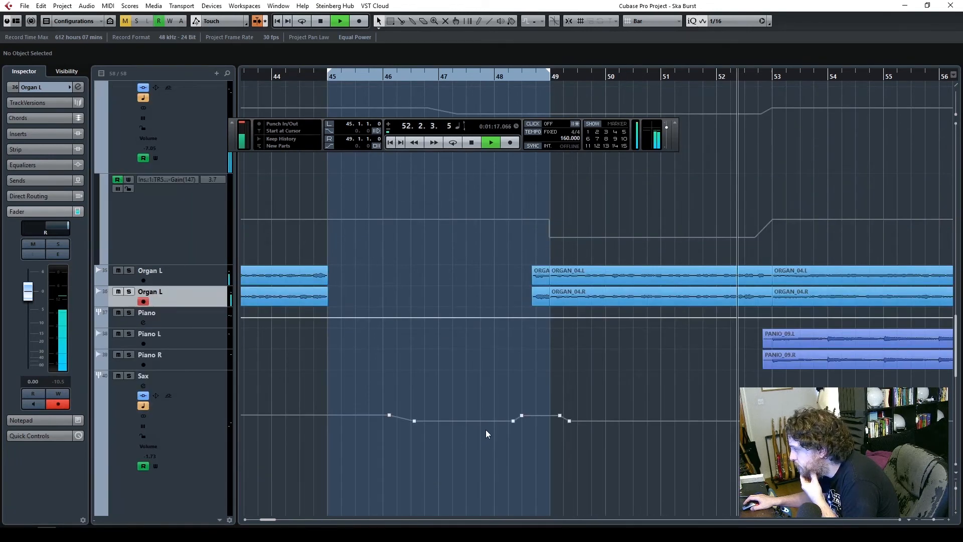
pyautogui.scroll(20, 548, 404)
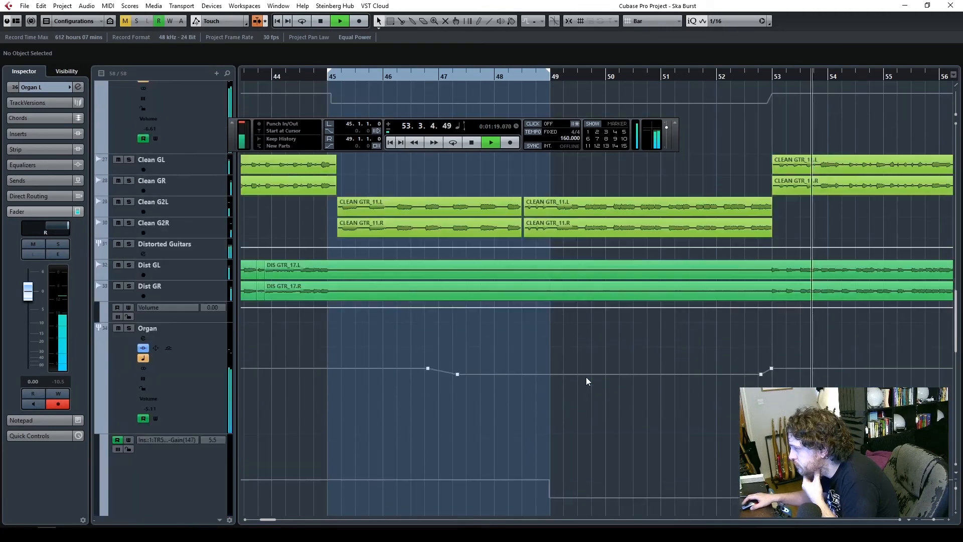
pyautogui.scroll(15, 582, 376)
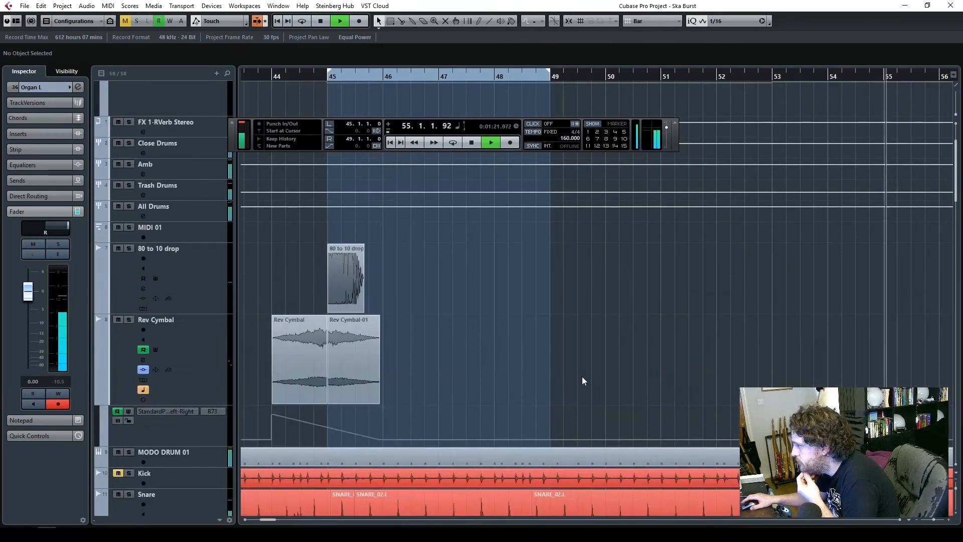
pyautogui.scroll(-3, 582, 376)
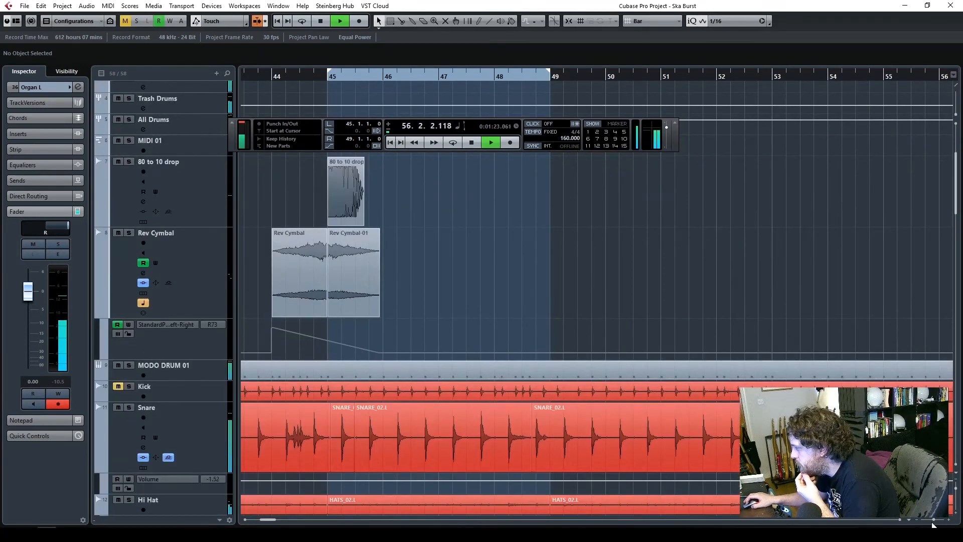
pyautogui.moveTo(934, 520); pyautogui.dragTo(932, 520)
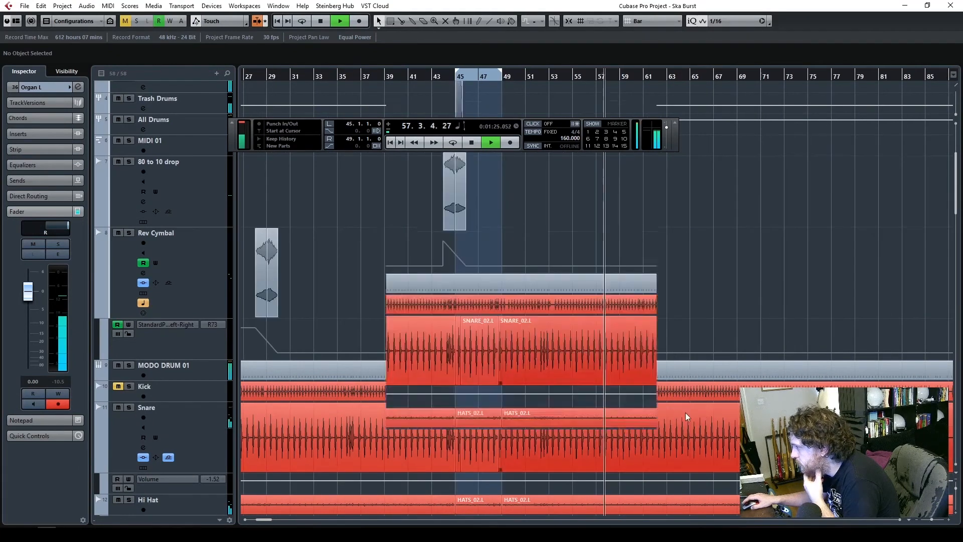
pyautogui.scroll(-10, 685, 415)
pyautogui.scroll(-20, 685, 414)
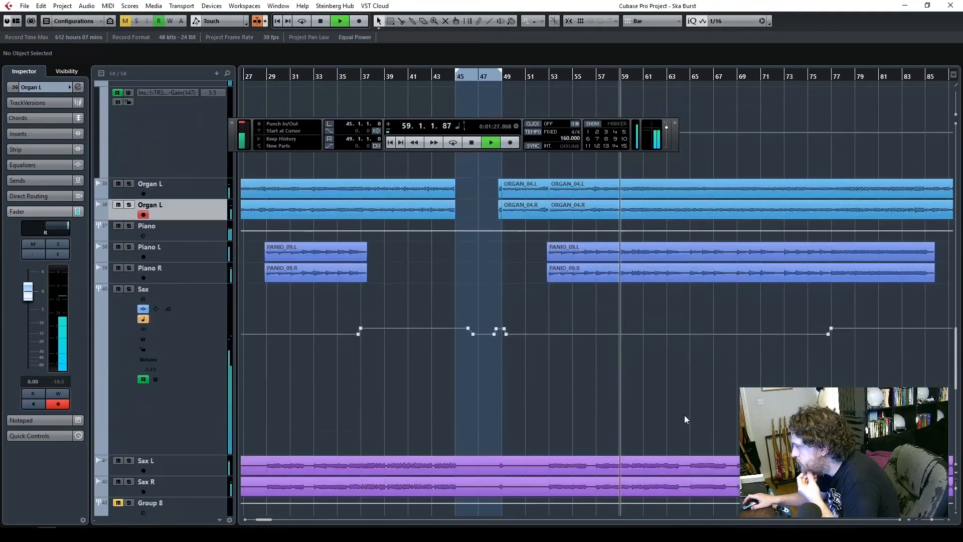
pyautogui.scroll(-8, 684, 414)
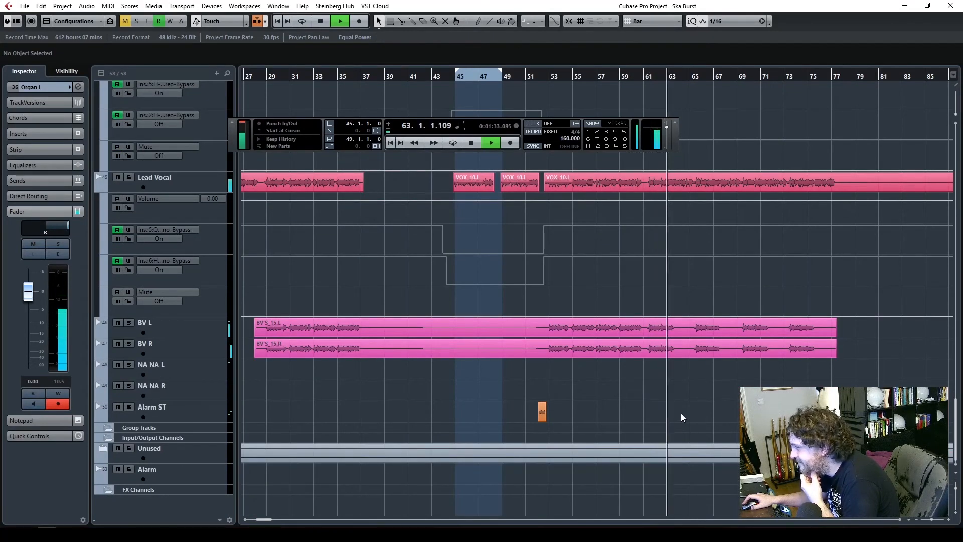
# - Split the Lead Vocal at about 77.2.1.118 and trim the start of its second part to about bar 100
pyautogui.scroll(3, 681, 417)
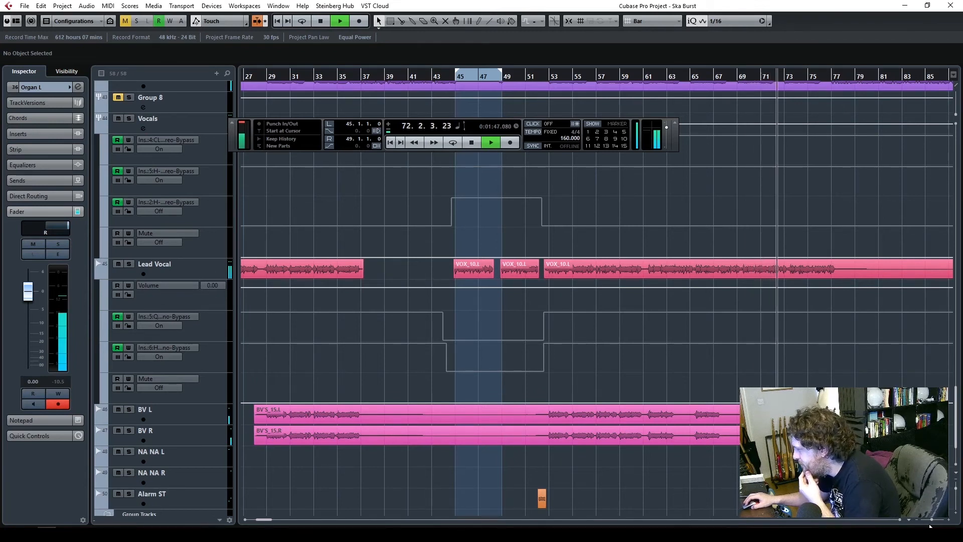
pyautogui.moveTo(932, 519); pyautogui.dragTo(933, 520)
pyautogui.click(402, 21)
pyautogui.click(649, 271)
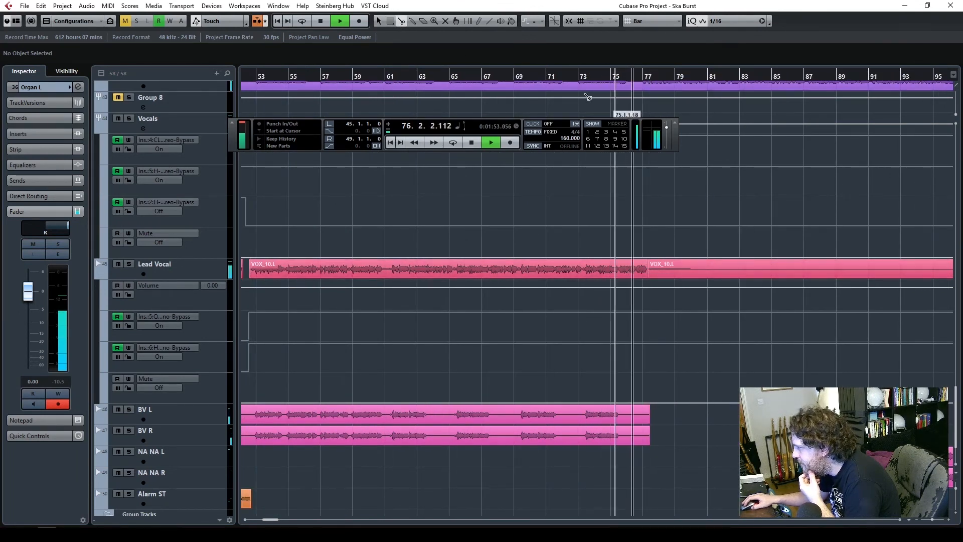
pyautogui.press('1')
pyautogui.click(657, 276)
pyautogui.moveTo(656, 280); pyautogui.dragTo(778, 316)
# - Add a short fade-out at the Lead Vocal clip's end near bar 77 and a short fade-in where the vocal resumes
pyautogui.click(398, 265)
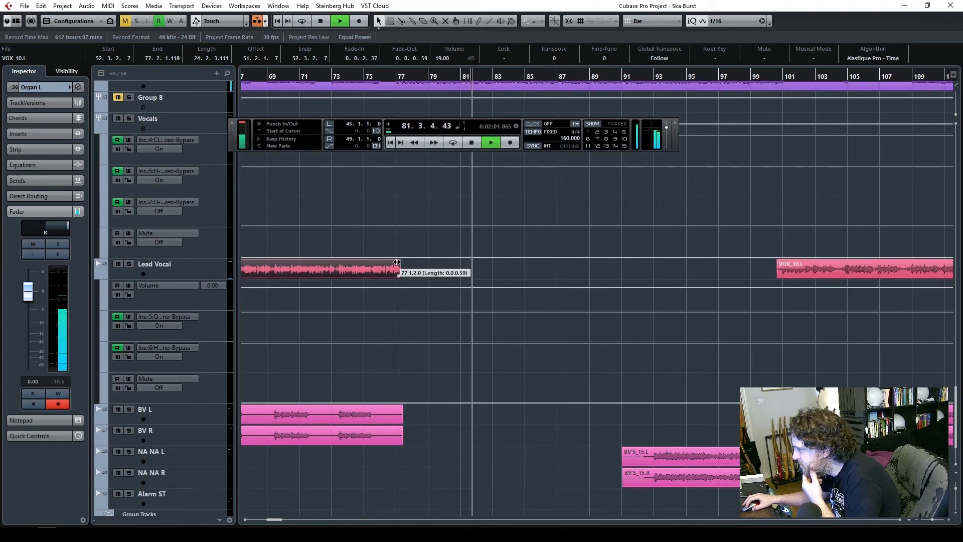
pyautogui.click(779, 263)
pyautogui.moveTo(779, 260); pyautogui.dragTo(780, 260)
# - Trim the NA NA L and NA NA R clips to start at 92.3.1.106 and end at 101.2.3.30
pyautogui.moveTo(622, 462); pyautogui.dragTo(648, 462)
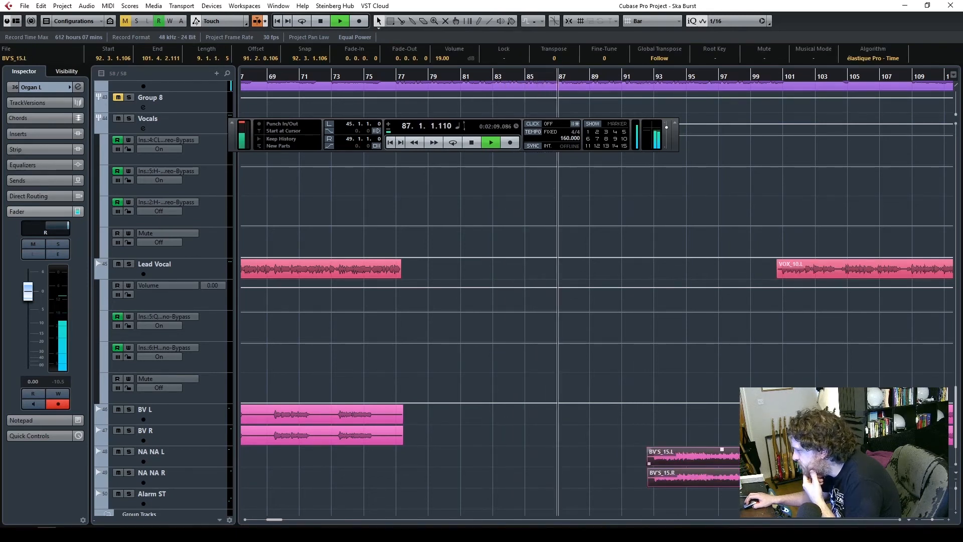
pyautogui.moveTo(797, 462); pyautogui.dragTo(789, 462)
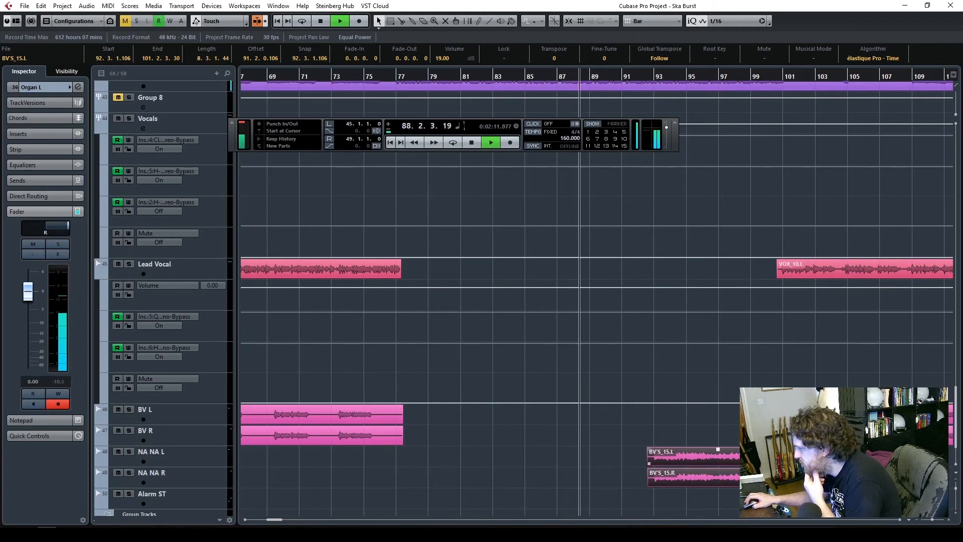
pyautogui.scroll(2, 678, 376)
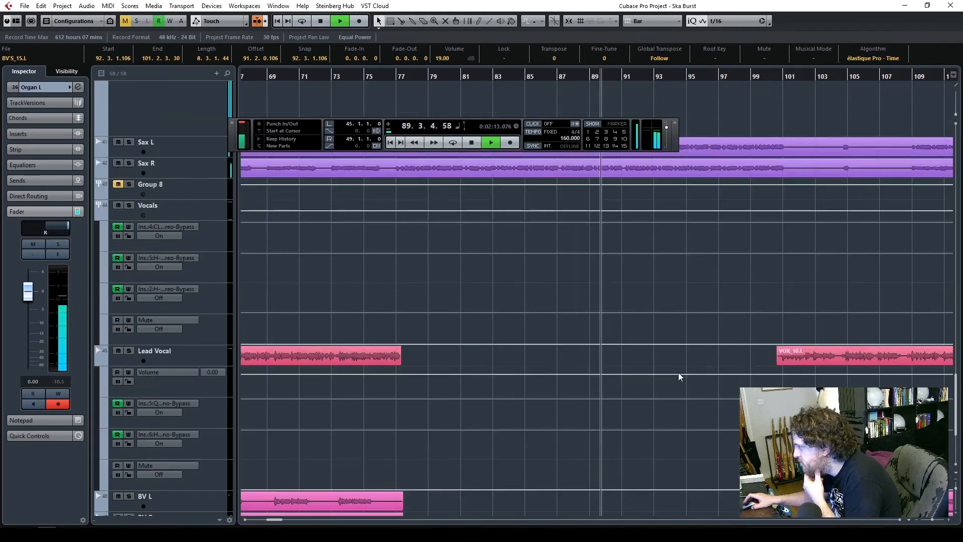
# - Solo the Piano group, raise its fader to -5.11 dB, and release the solo
pyautogui.scroll(8, 679, 374)
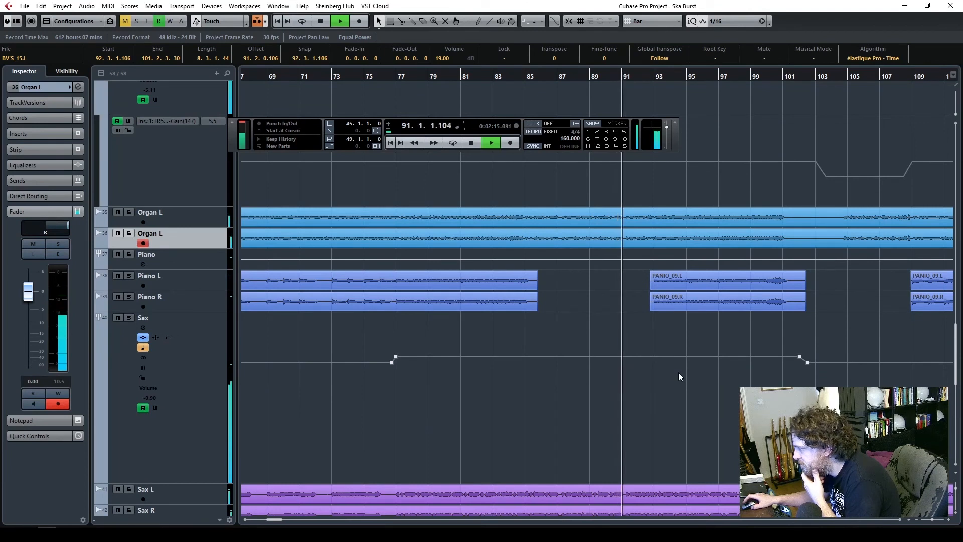
pyautogui.click(211, 265)
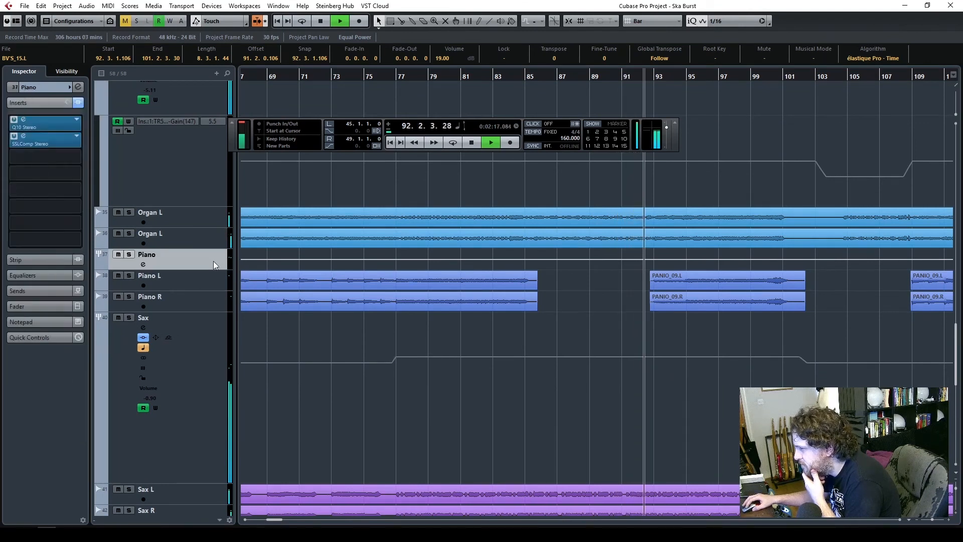
pyautogui.click(35, 307)
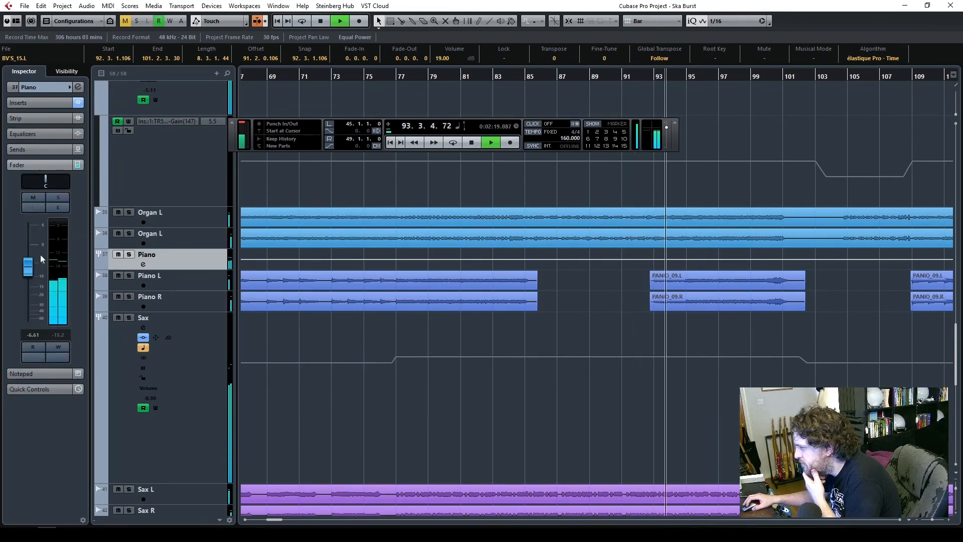
pyautogui.click(57, 197)
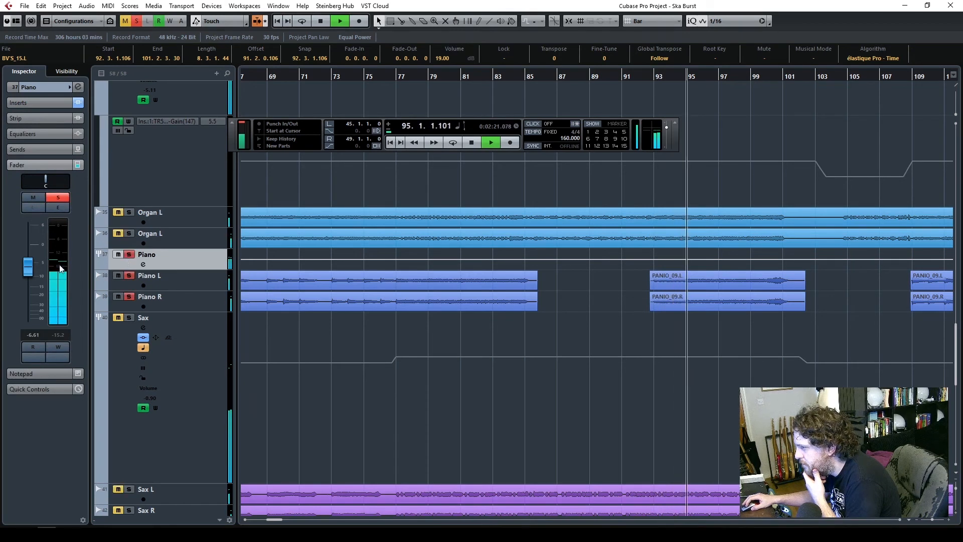
pyautogui.moveTo(30, 264); pyautogui.dragTo(30, 262)
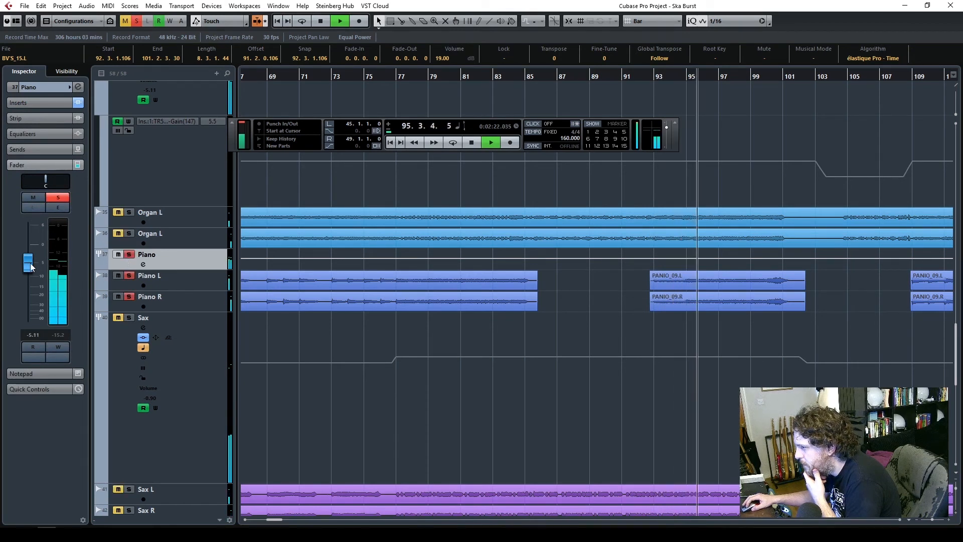
pyautogui.click(130, 254)
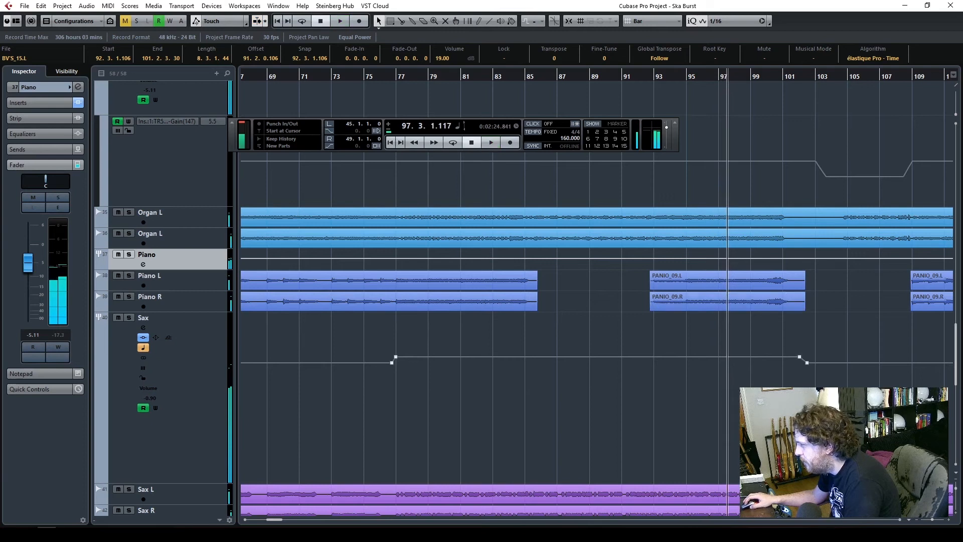
# - Enlarge the track heights and play from about bar 76, comparing the Piano group soloed and in the full mix
pyautogui.click(957, 516)
pyautogui.click(957, 517)
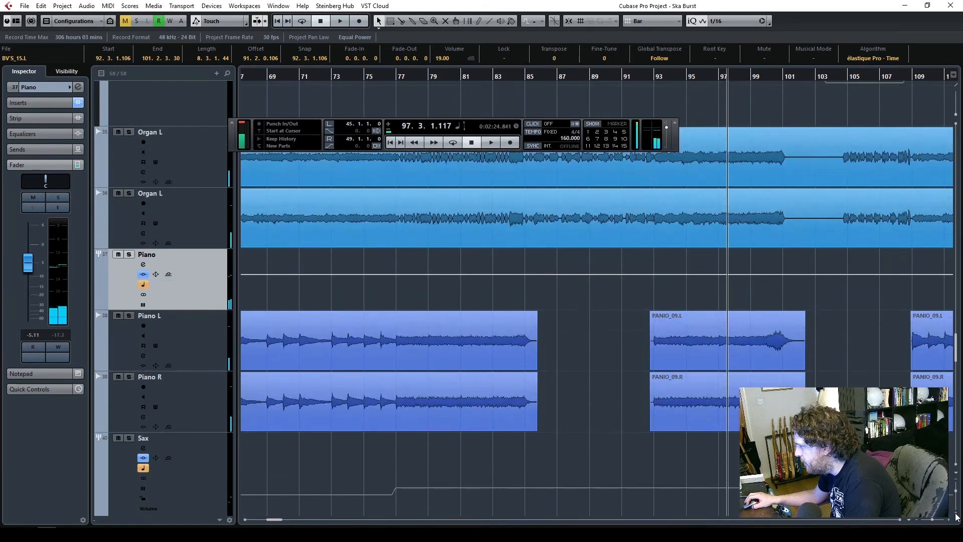
pyautogui.click(957, 517)
pyautogui.click(391, 77)
pyautogui.press('space')
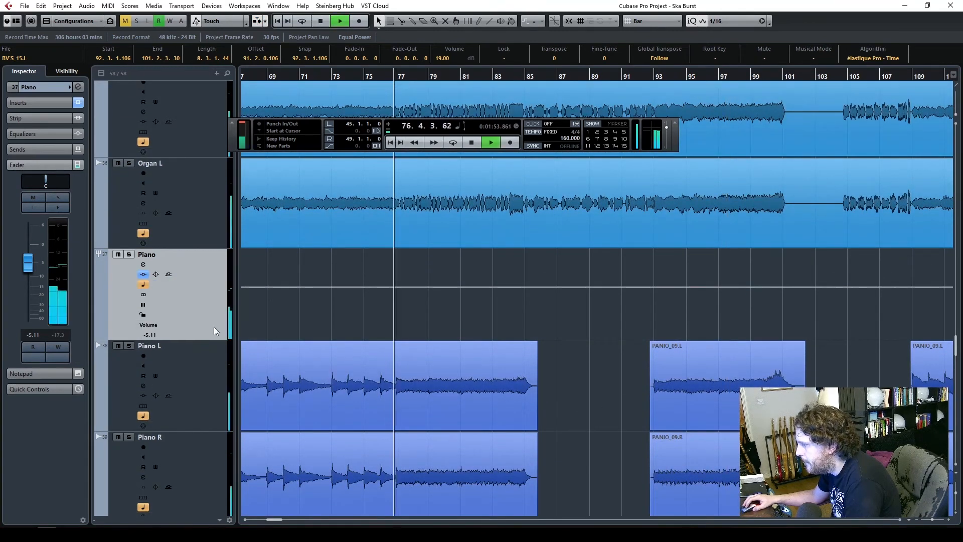
pyautogui.click(130, 256)
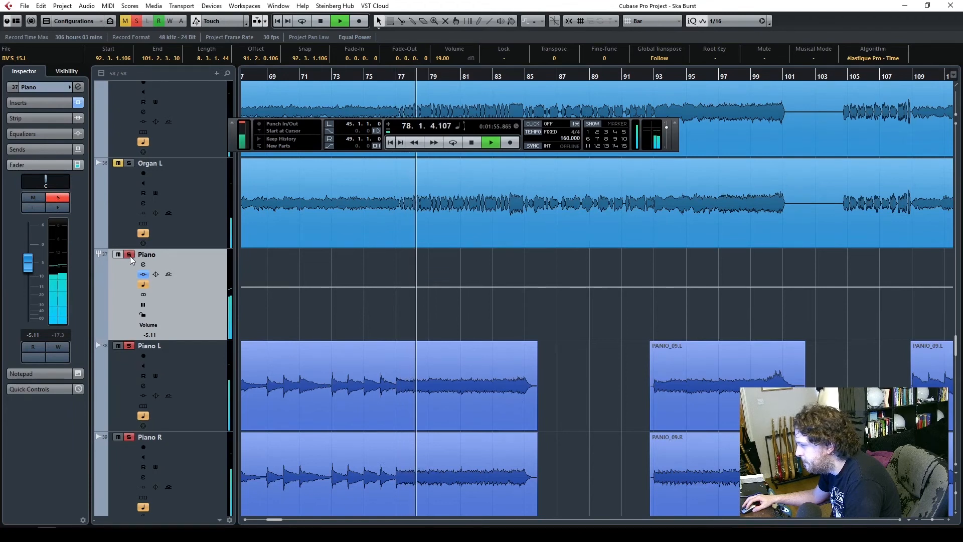
pyautogui.click(129, 255)
pyautogui.click(403, 386)
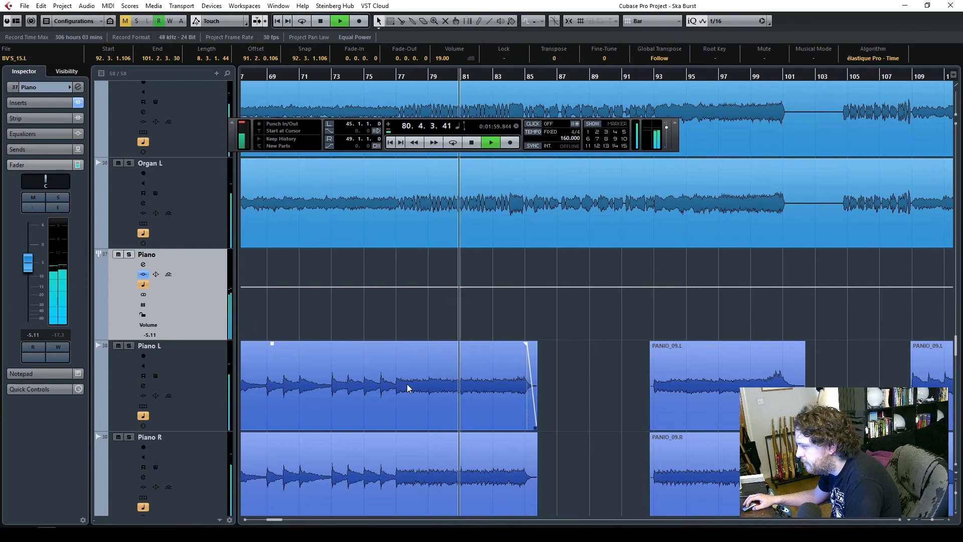
pyautogui.click(129, 254)
pyautogui.click(129, 254)
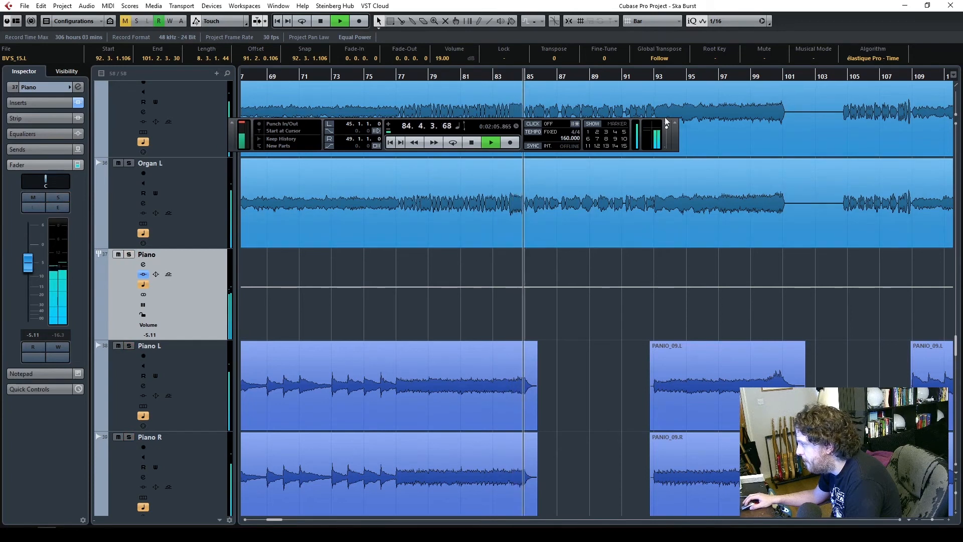
# - Enable volume automation reading on the Piano group, raise its volume to -2.24 dB between about bars 92 and 102, and play the section
pyautogui.press('space')
pyautogui.click(644, 80)
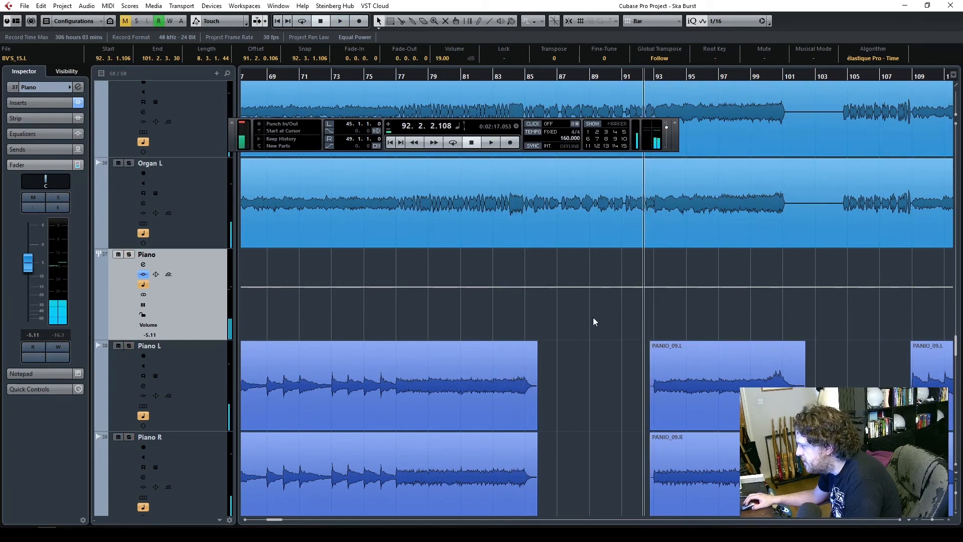
pyautogui.scroll(-3, 627, 346)
pyautogui.scroll(3, 627, 346)
pyautogui.click(637, 286)
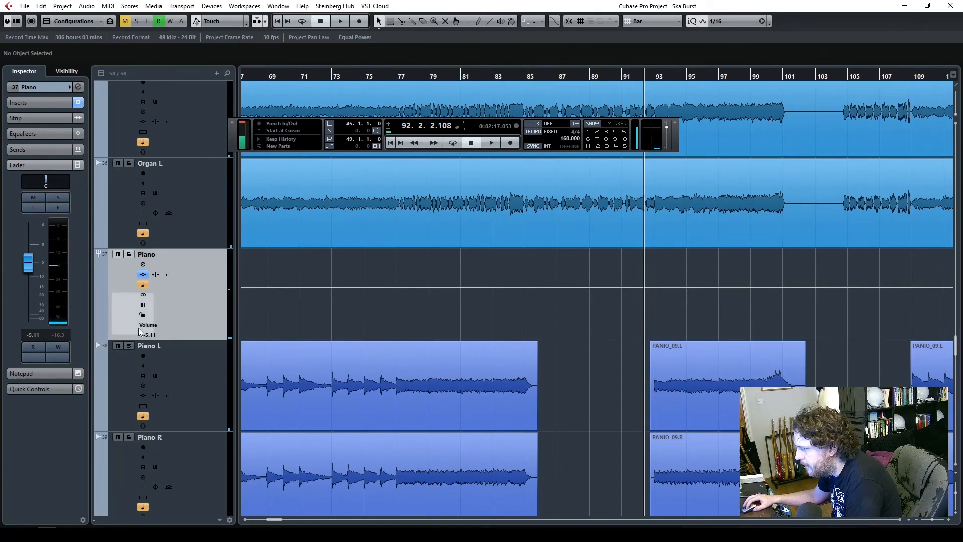
pyautogui.moveTo(187, 340); pyautogui.dragTo(187, 390)
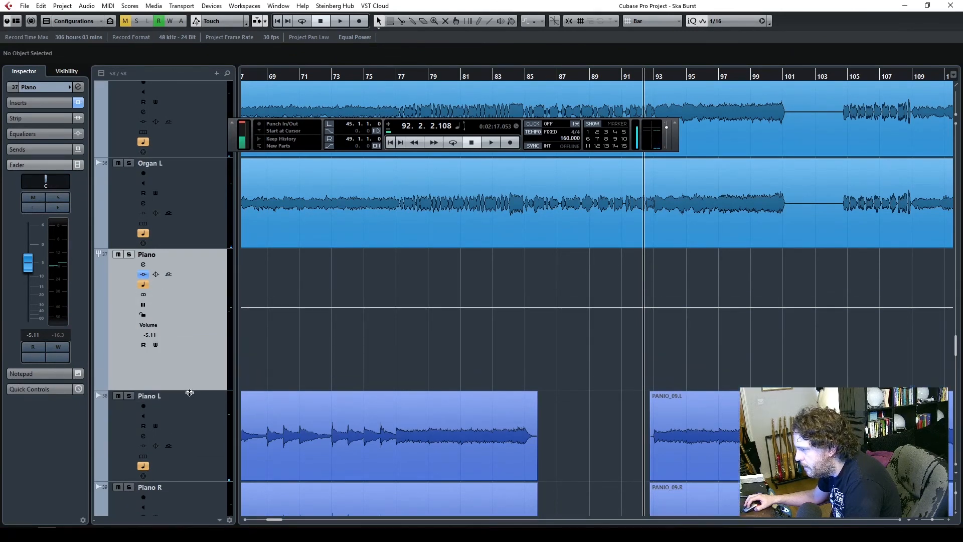
pyautogui.click(143, 344)
pyautogui.click(638, 307)
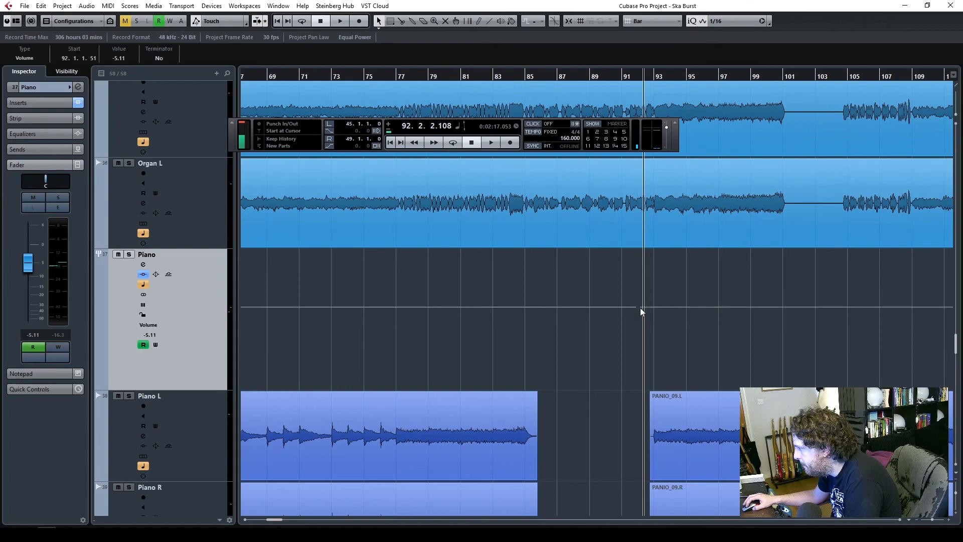
pyautogui.click(813, 307)
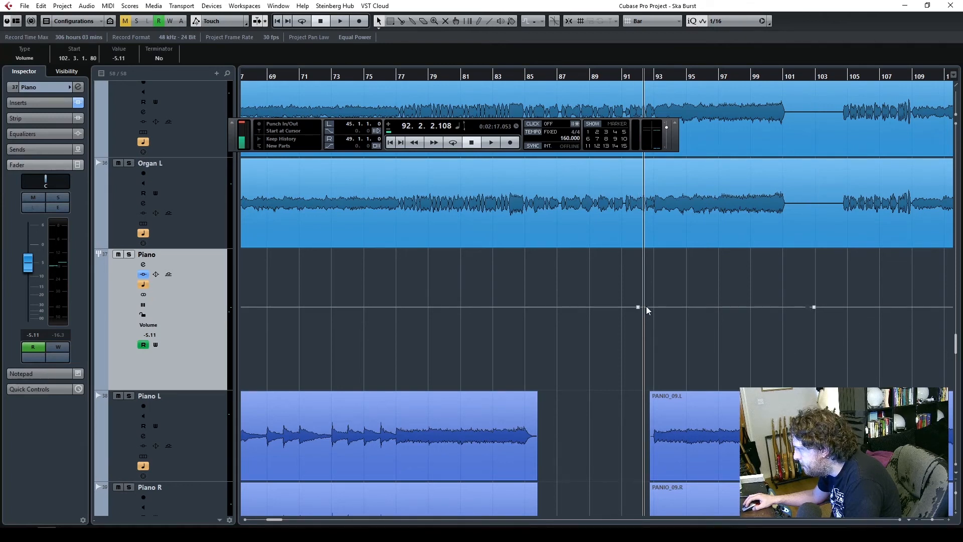
pyautogui.moveTo(644, 300); pyautogui.dragTo(808, 293)
pyautogui.press('space')
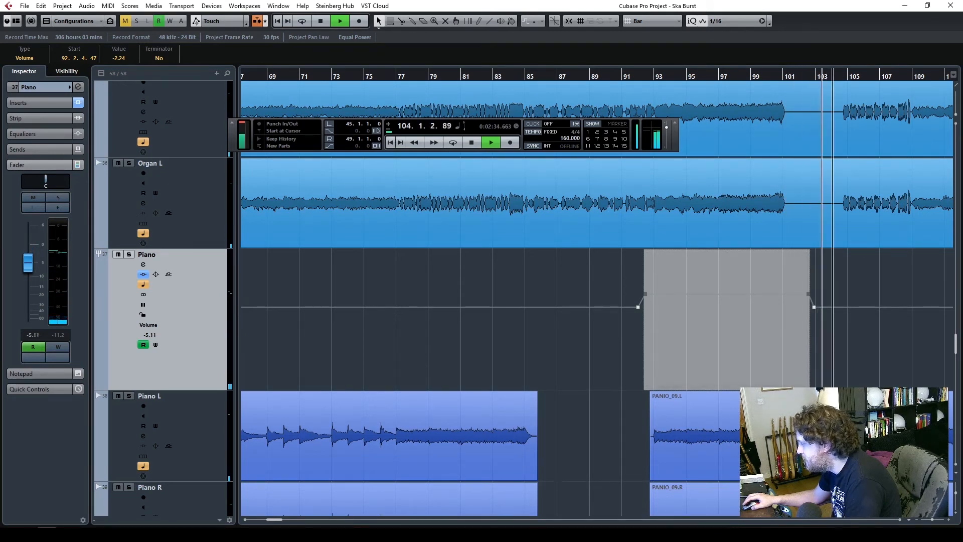
# - Play on past bar 104 while examining the sax, lead vocal and backing vocal clips and their automation
pyautogui.scroll(-5, 596, 291)
pyautogui.scroll(-10, 597, 291)
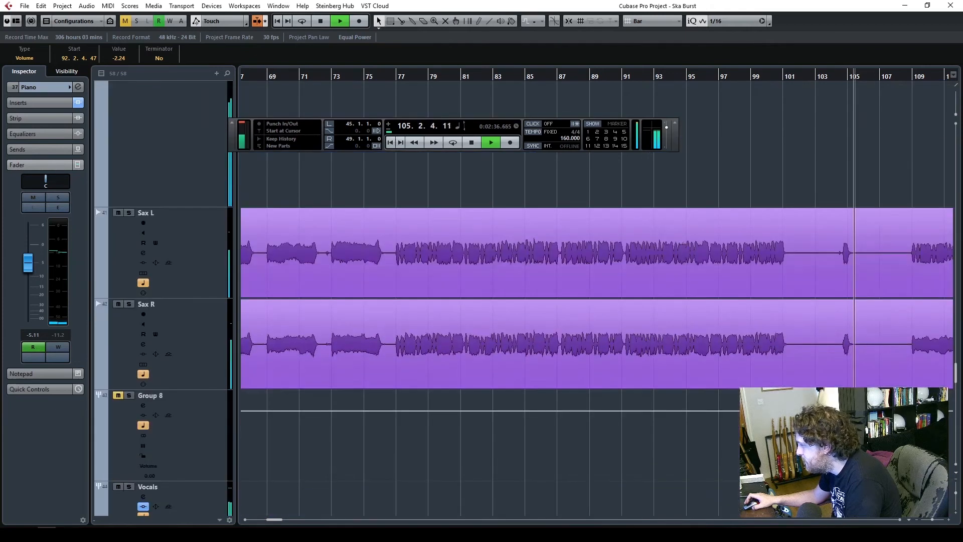
pyautogui.scroll(-5, 597, 291)
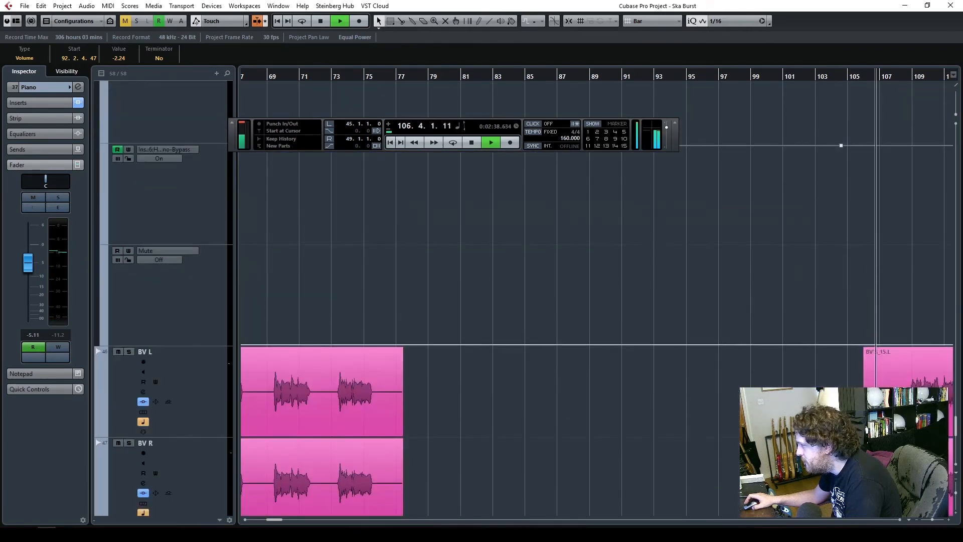
pyautogui.scroll(-5, 597, 291)
pyautogui.scroll(4, 597, 290)
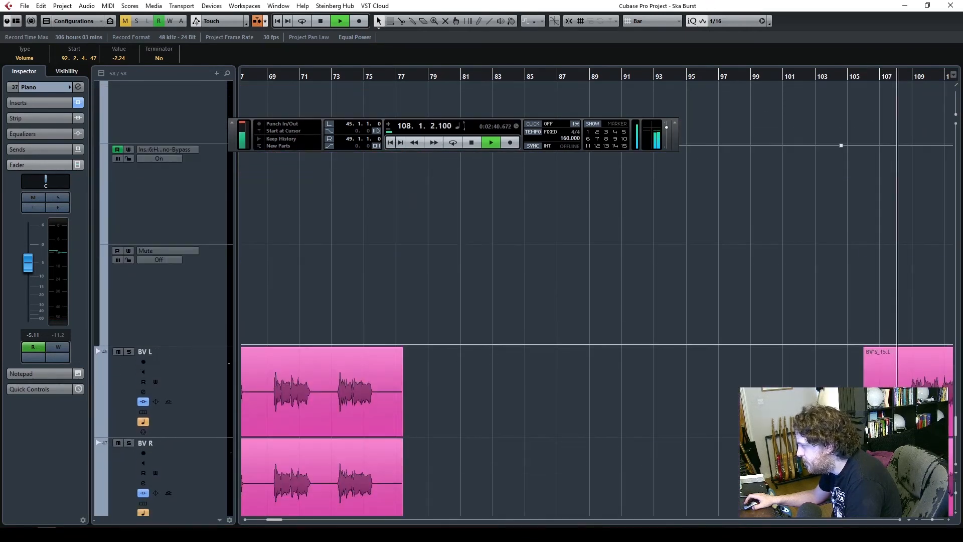
pyautogui.scroll(5, 596, 291)
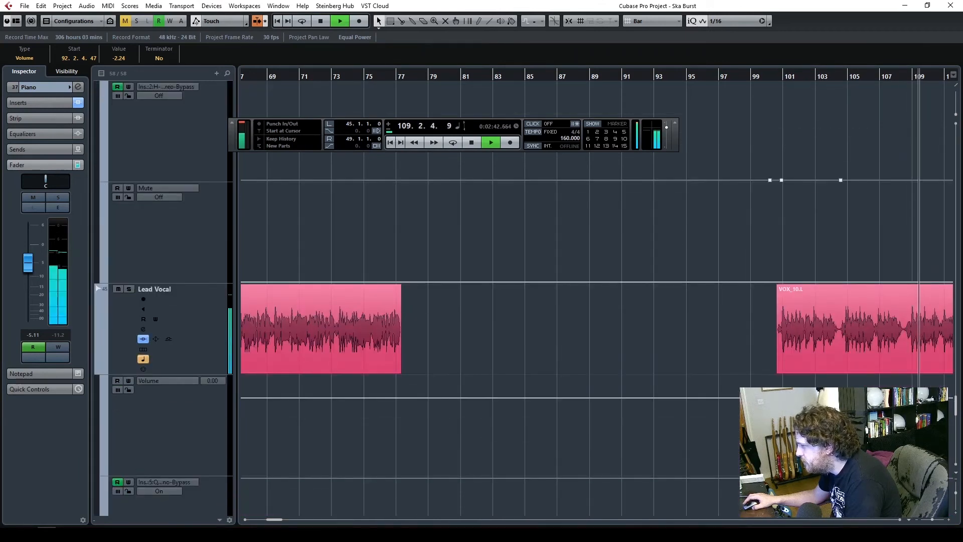
pyautogui.scroll(3, 597, 290)
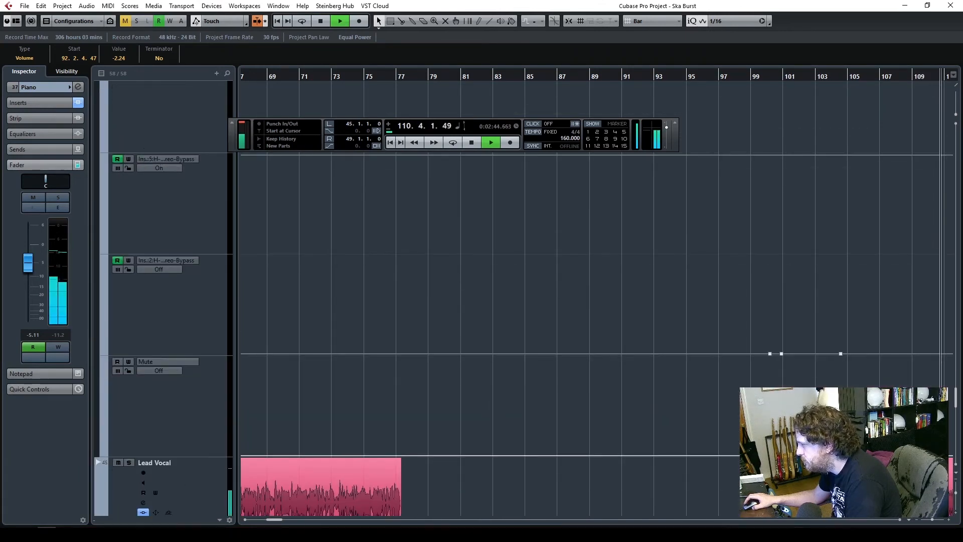
# - Show the whole song's timeline and examine the piano, organ, sax and vocal automation during playback
pyautogui.moveTo(932, 519); pyautogui.dragTo(928, 519)
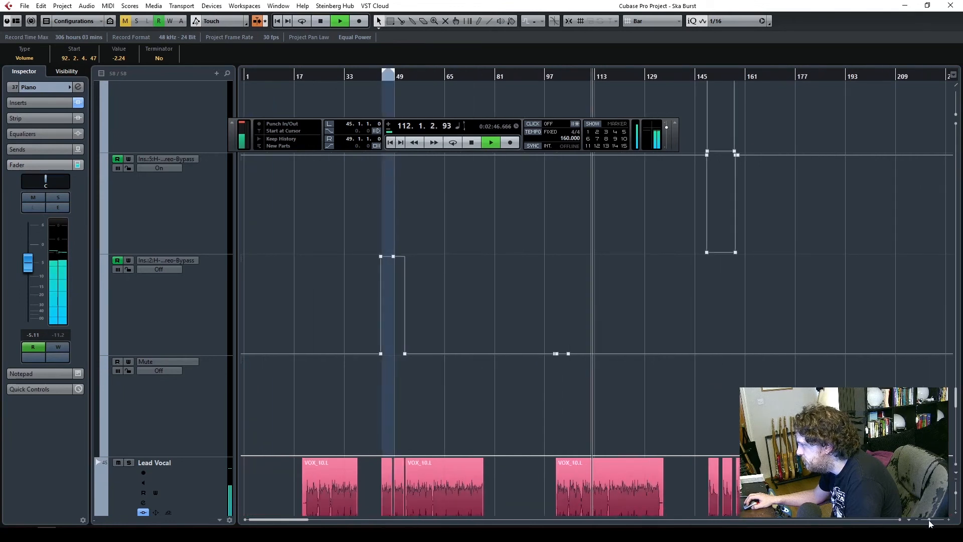
pyautogui.scroll(9, 596, 298)
pyautogui.scroll(8, 597, 299)
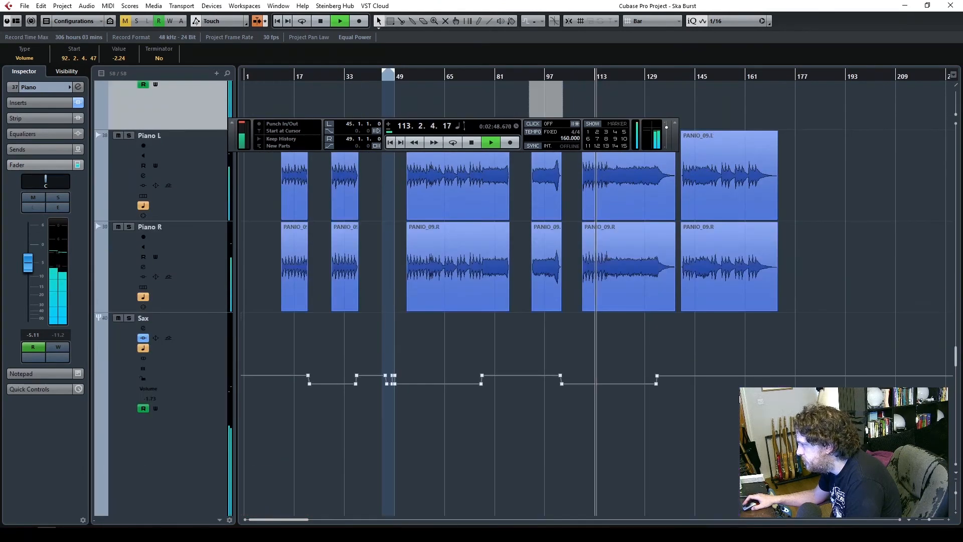
pyautogui.scroll(-5, 597, 298)
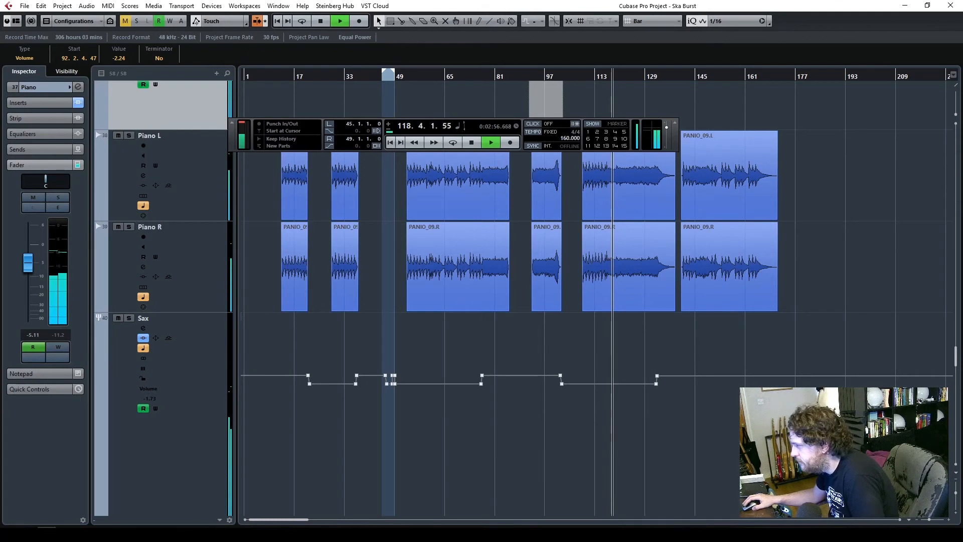
pyautogui.scroll(5, 733, 448)
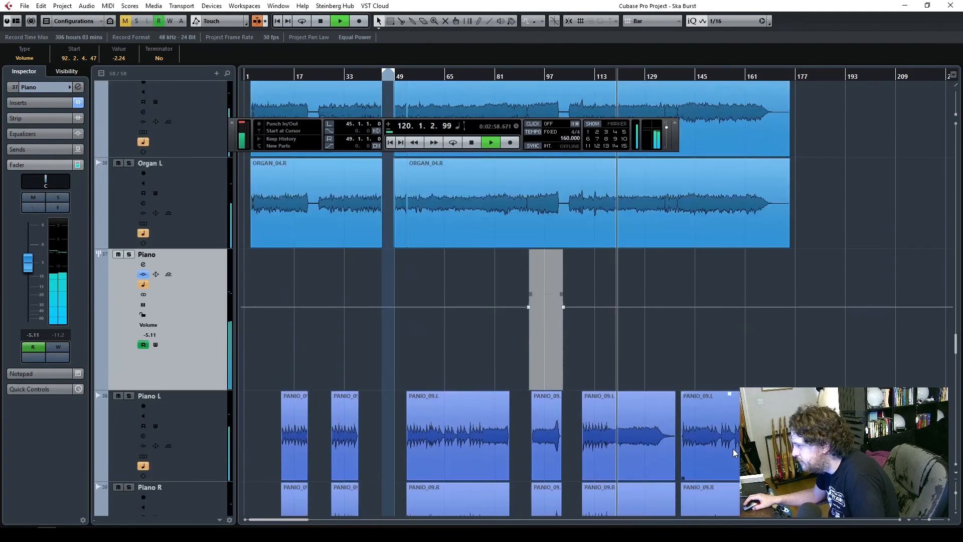
pyautogui.scroll(3, 732, 449)
pyautogui.scroll(-4, 732, 448)
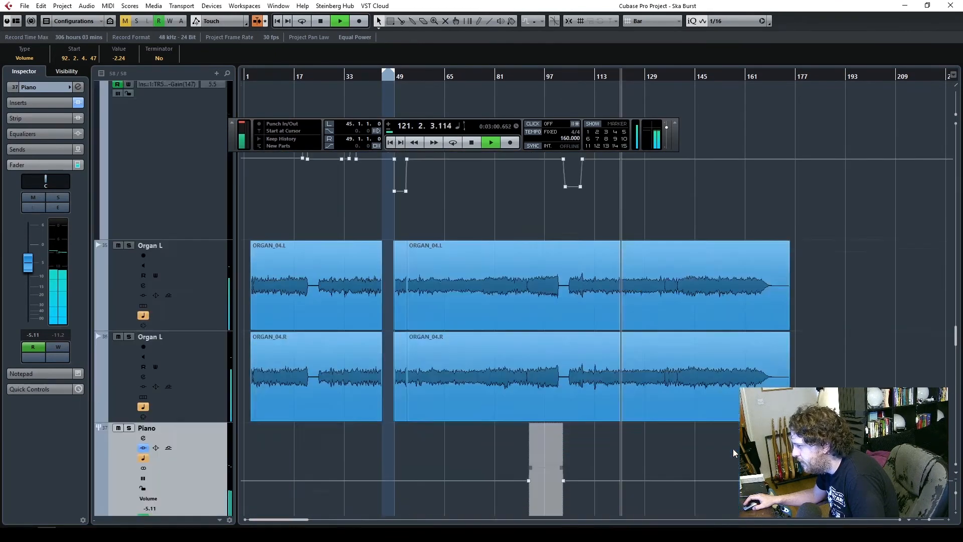
pyautogui.scroll(-5, 733, 448)
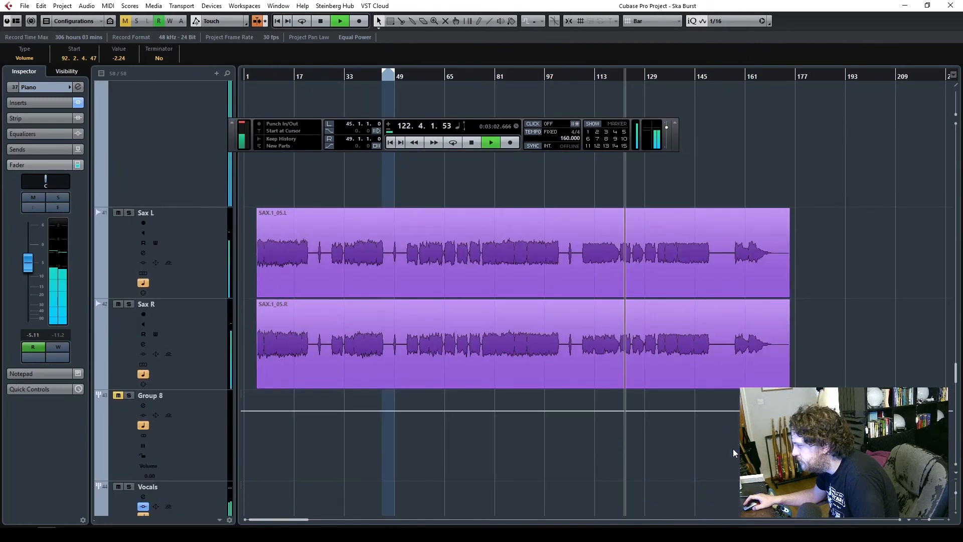
pyautogui.scroll(-6, 733, 448)
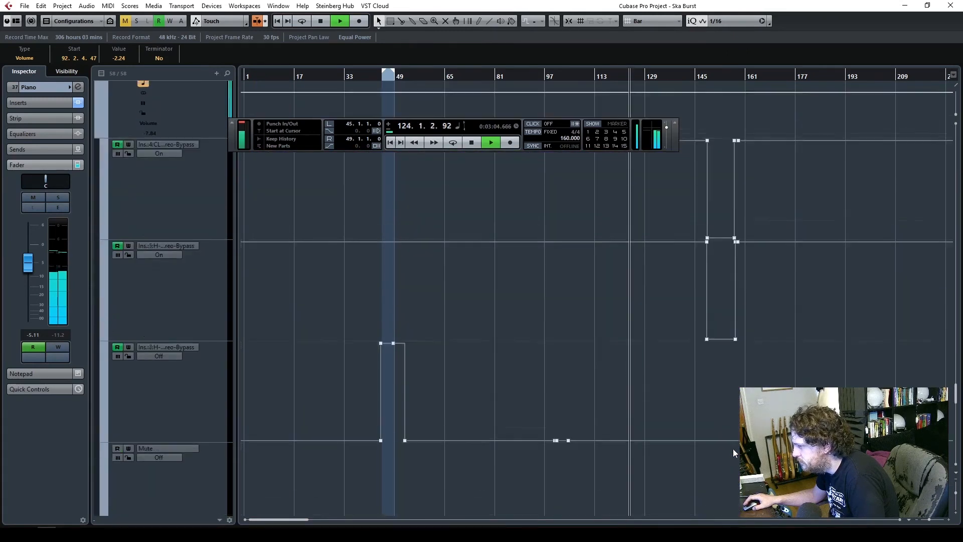
# - Add a short fade-out of about 0.1.1.84 to the end of the Lead Vocal clip that finishes near bar 133
pyautogui.scroll(-2, 732, 449)
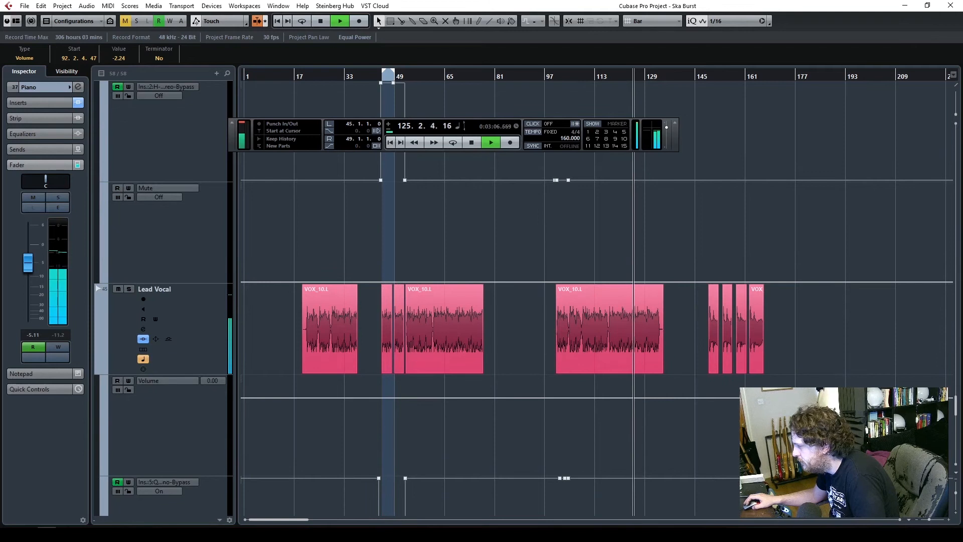
pyautogui.click(947, 519)
pyautogui.click(947, 520)
pyautogui.click(947, 520)
pyautogui.click(946, 519)
pyautogui.click(947, 520)
pyautogui.moveTo(695, 372); pyautogui.dragTo(680, 377)
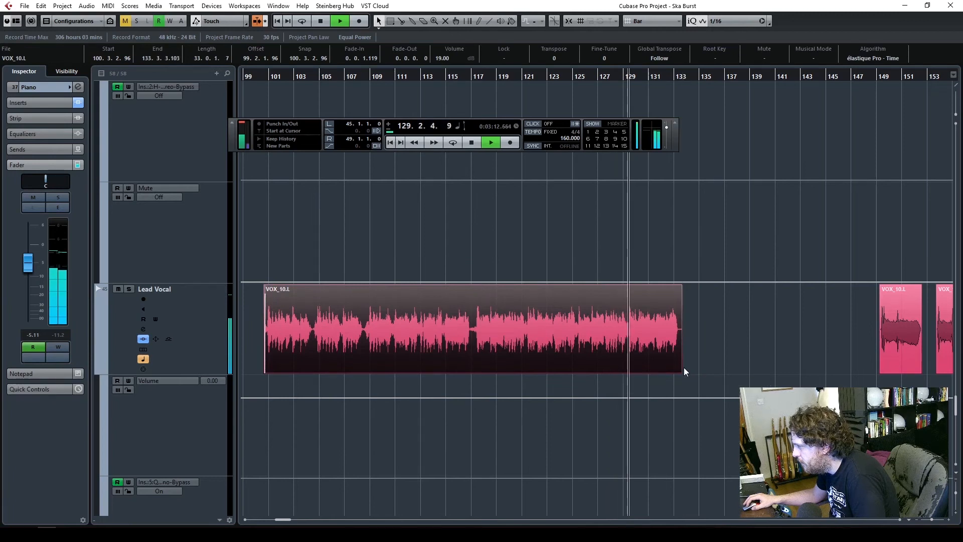
pyautogui.moveTo(681, 286); pyautogui.dragTo(675, 287)
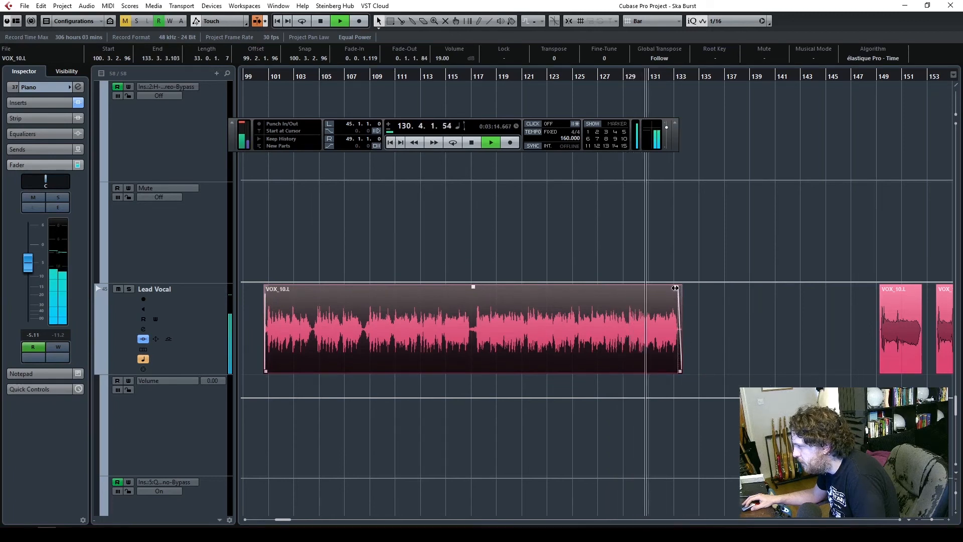
pyautogui.click(720, 338)
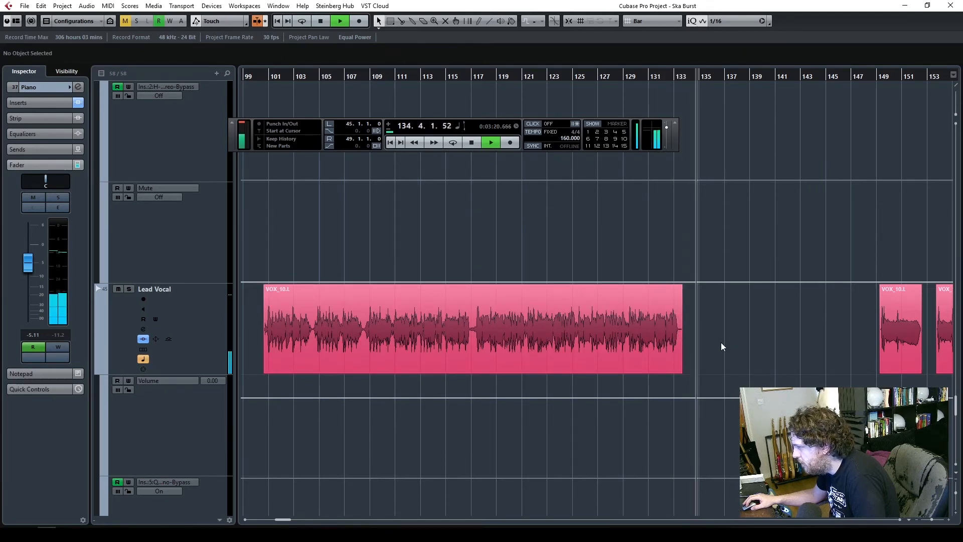
# - Give the last Dist GL and Dist GR clips, ending near bar 150, a fade-out of 0.2.0.6
pyautogui.scroll(5, 757, 368)
pyautogui.scroll(10, 756, 368)
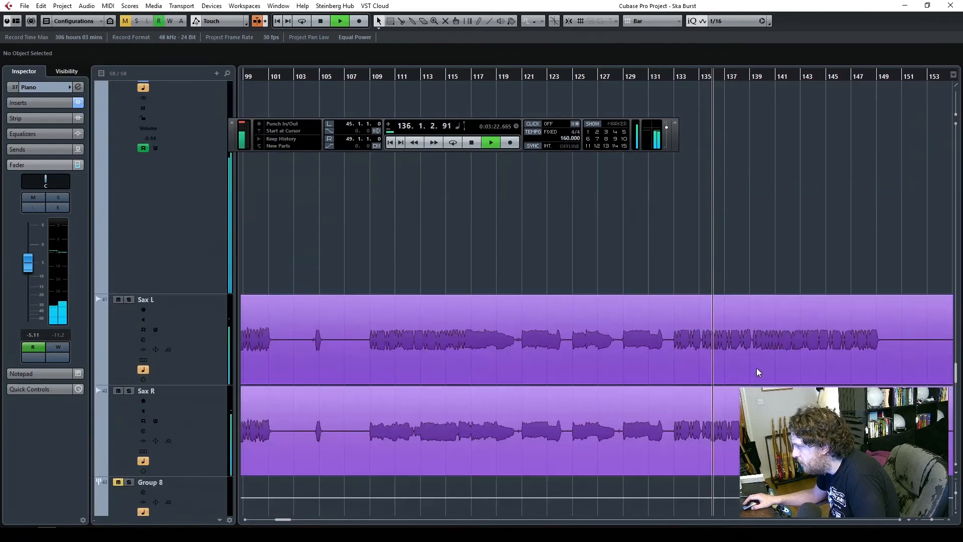
pyautogui.scroll(10, 756, 368)
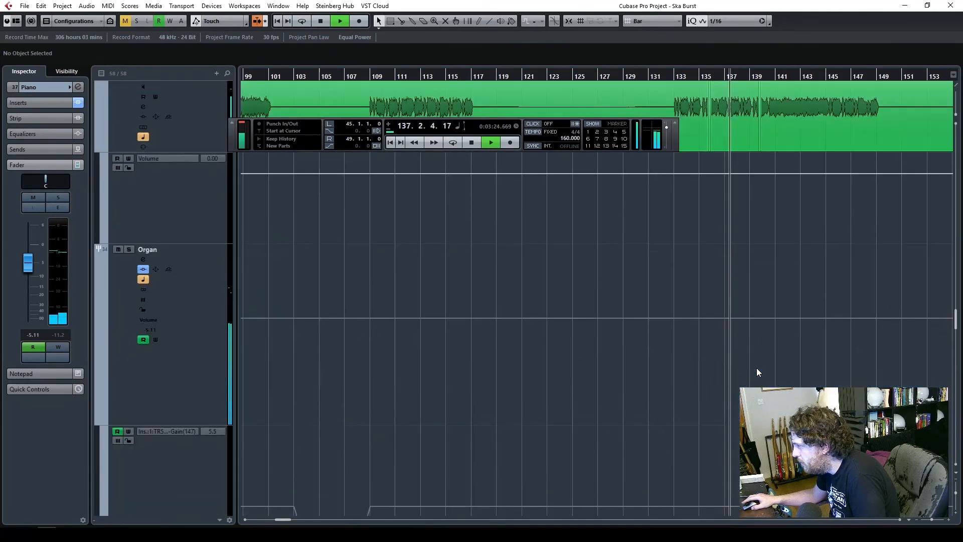
pyautogui.scroll(-1, 756, 368)
pyautogui.scroll(1, 756, 368)
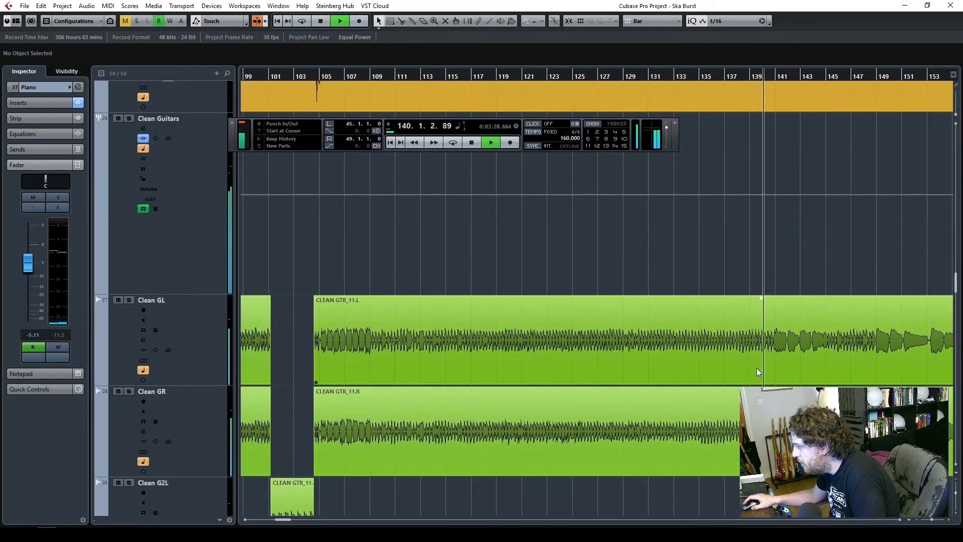
pyautogui.scroll(-8, 756, 369)
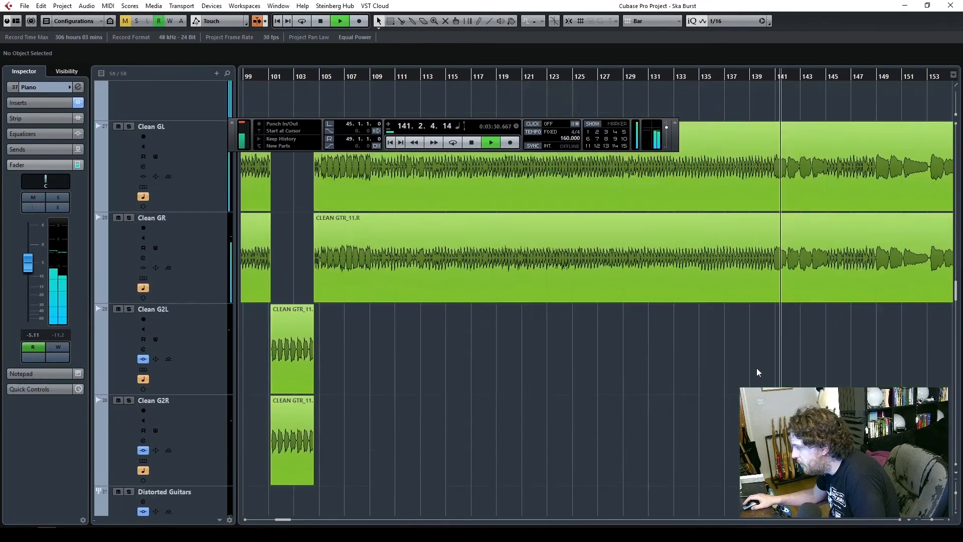
pyautogui.scroll(-2, 756, 368)
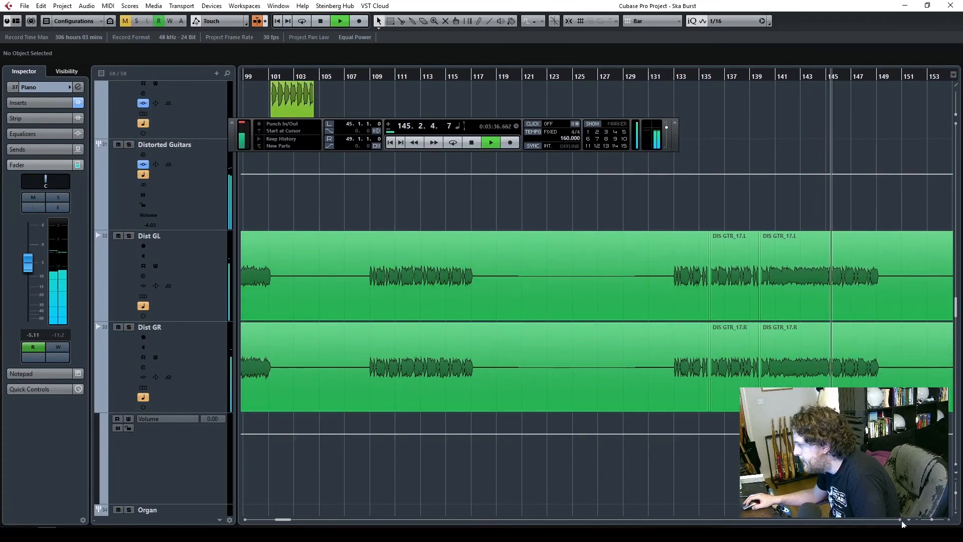
pyautogui.click(929, 521)
pyautogui.click(930, 521)
pyautogui.moveTo(713, 396); pyautogui.dragTo(611, 317)
pyautogui.moveTo(611, 234); pyautogui.dragTo(611, 234)
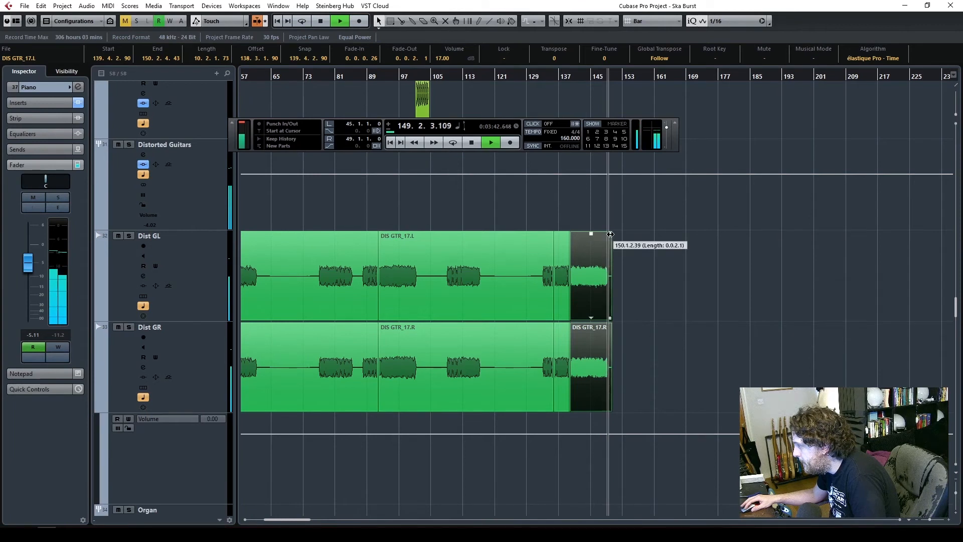
# - Check how the room, clean guitar, organ and piano clips end around the song's finish, and stop playback
pyautogui.scroll(12, 700, 374)
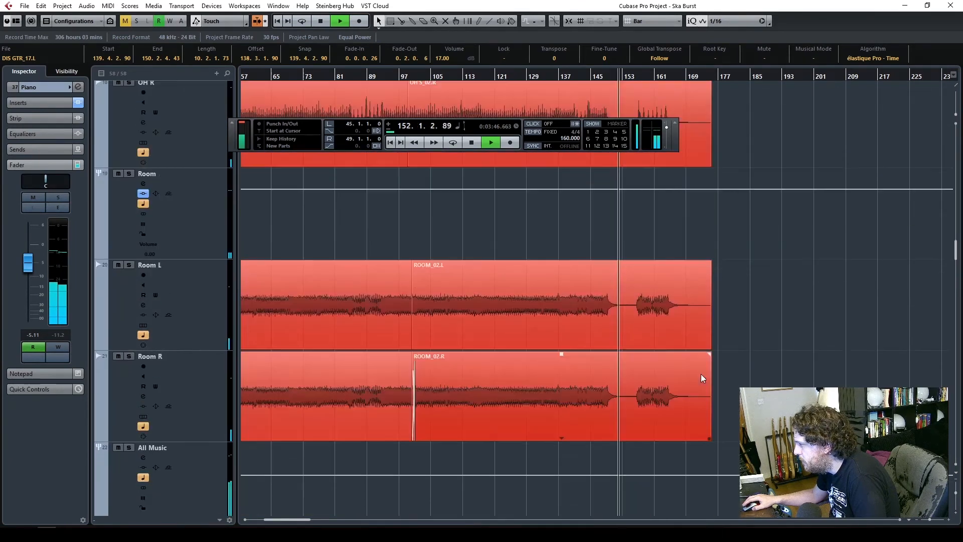
pyautogui.scroll(5, 700, 374)
pyautogui.scroll(-15, 701, 374)
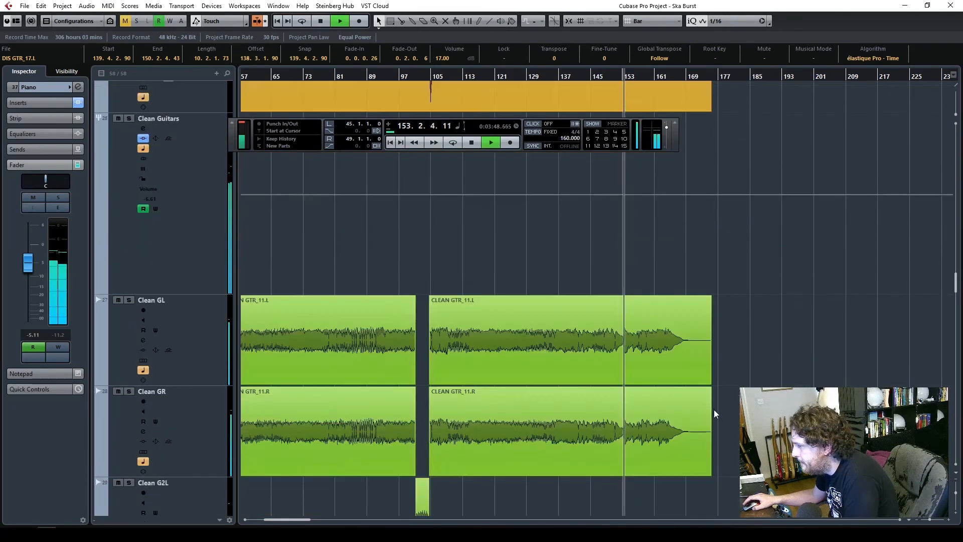
pyautogui.scroll(-10, 714, 411)
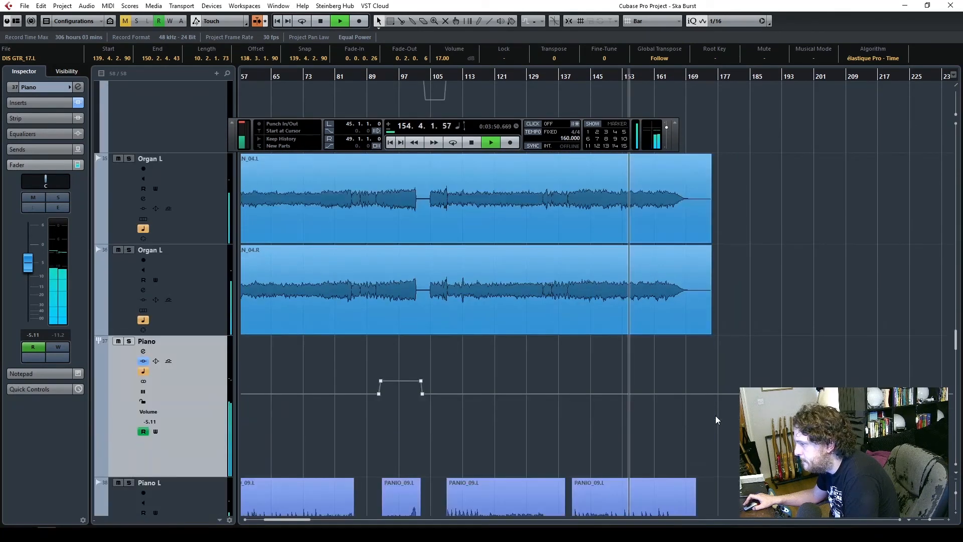
pyautogui.press('space')
pyautogui.scroll(-3, 712, 419)
pyautogui.scroll(2, 712, 419)
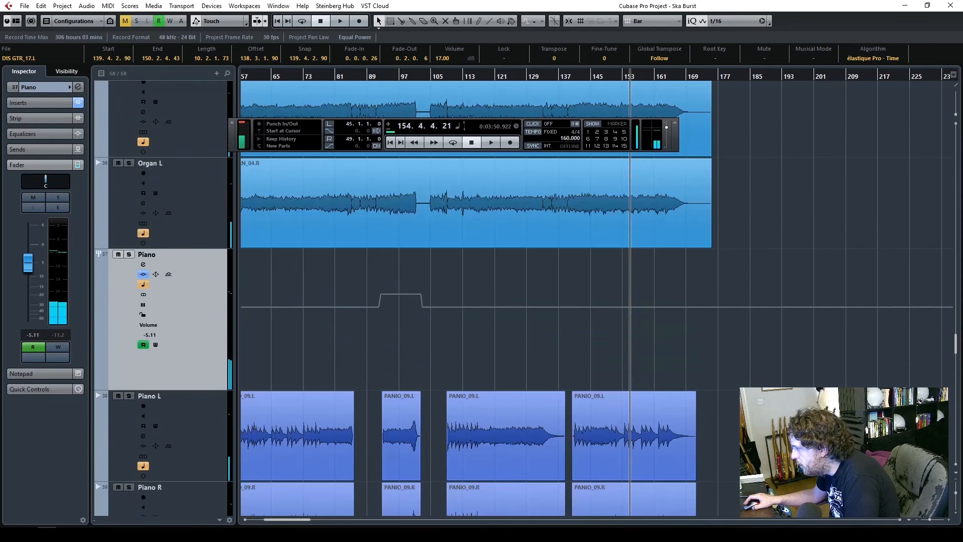
# - Play from about bar 146 and drop the Organ group's gain automation to 4.0 just after bar 149 using two points
pyautogui.click(948, 520)
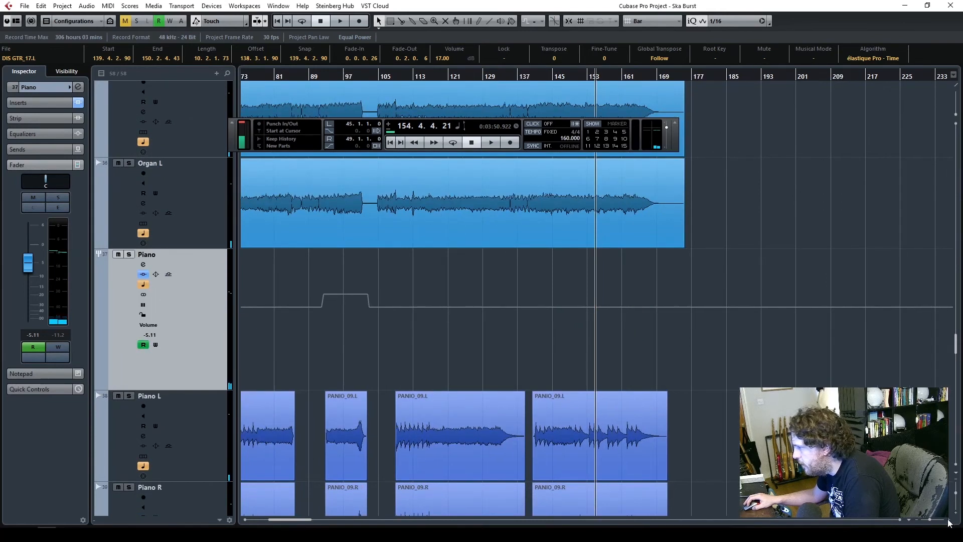
pyautogui.scroll(4, 615, 397)
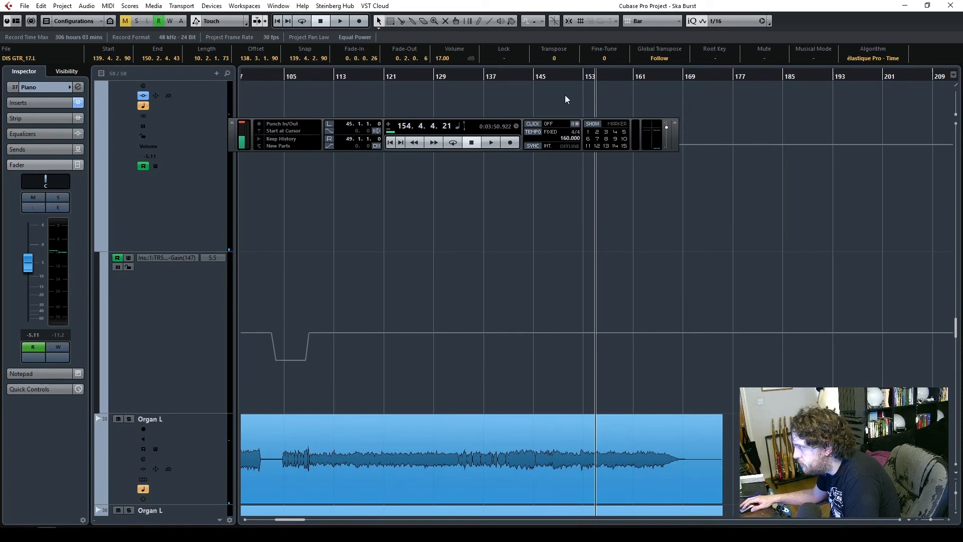
pyautogui.click(545, 80)
pyautogui.press('space')
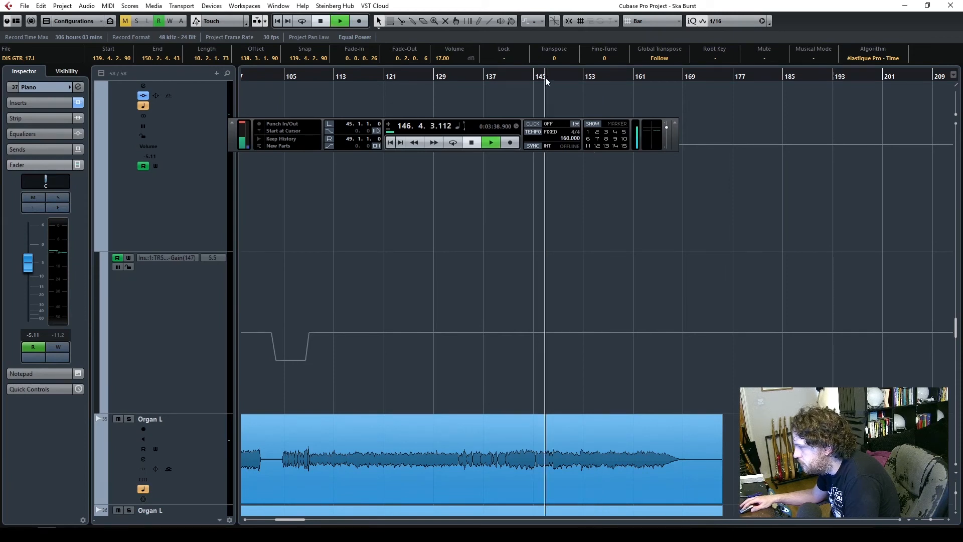
pyautogui.click(948, 521)
pyautogui.click(949, 521)
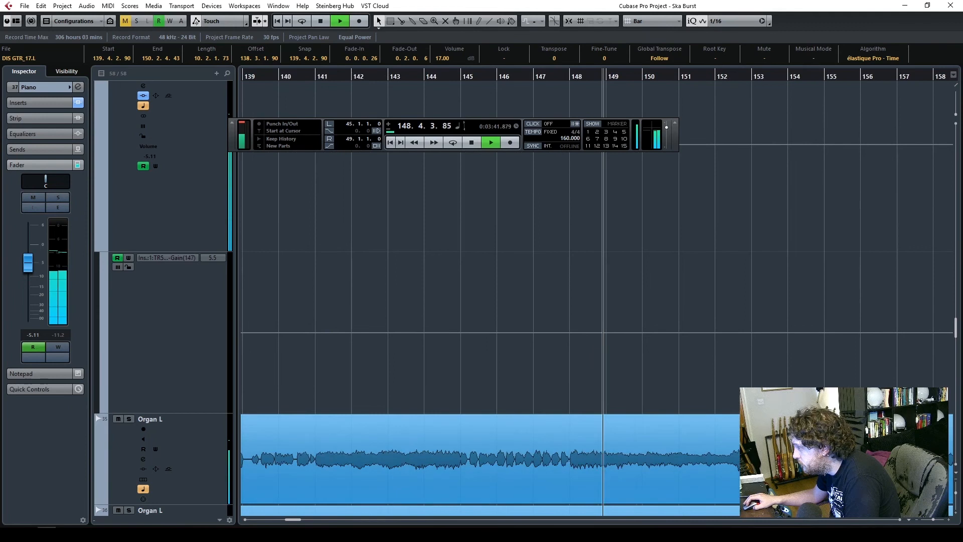
pyautogui.click(601, 333)
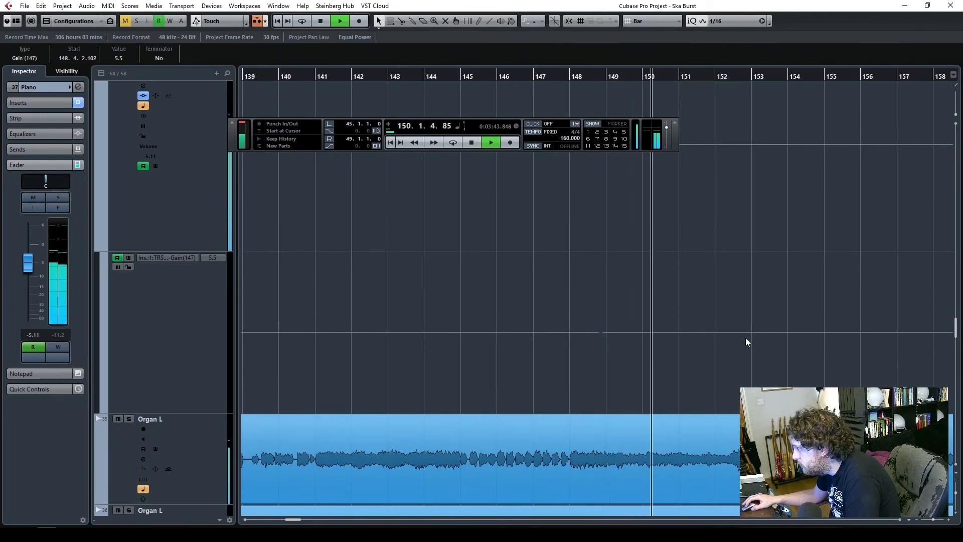
pyautogui.moveTo(601, 333); pyautogui.dragTo(608, 361)
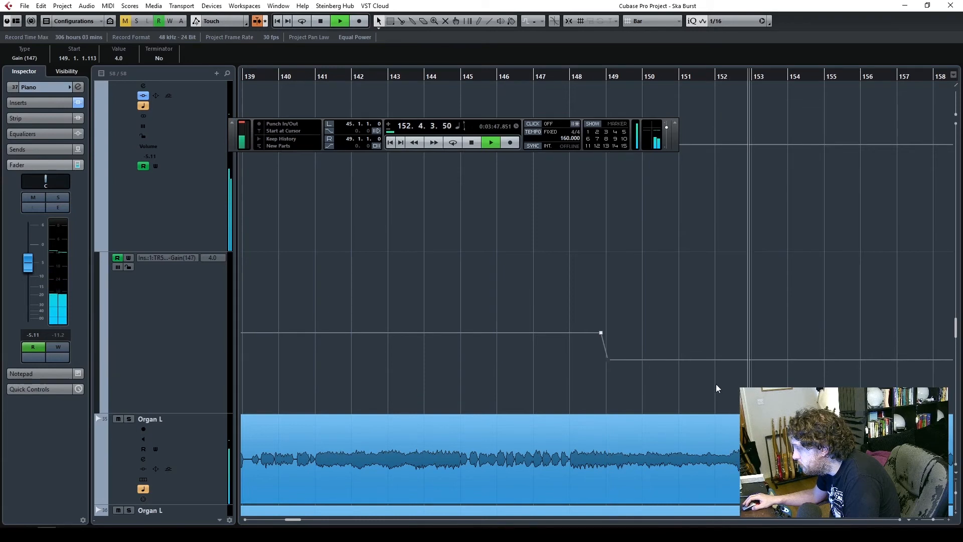
# - Hold the organ gain at 4.0 until about bar 155, ramp it up to 5.6 by about bar 157, and replay the passage
pyautogui.moveTo(933, 520); pyautogui.dragTo(931, 520)
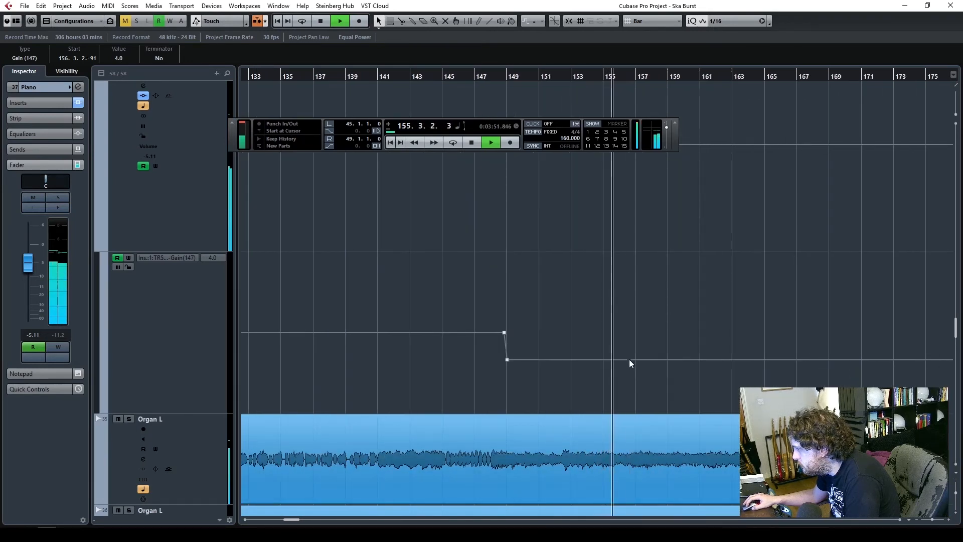
pyautogui.moveTo(635, 359); pyautogui.dragTo(602, 359)
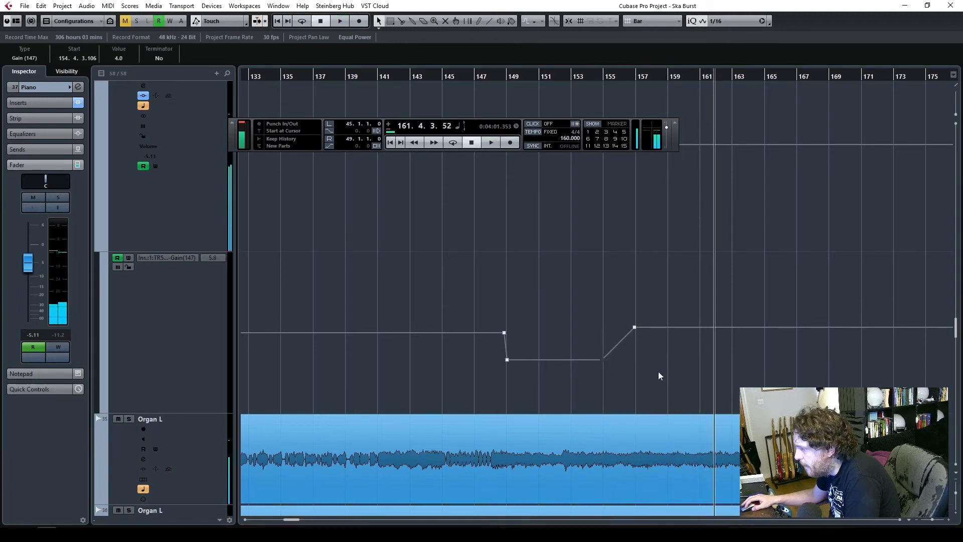
pyautogui.moveTo(635, 327); pyautogui.dragTo(634, 333)
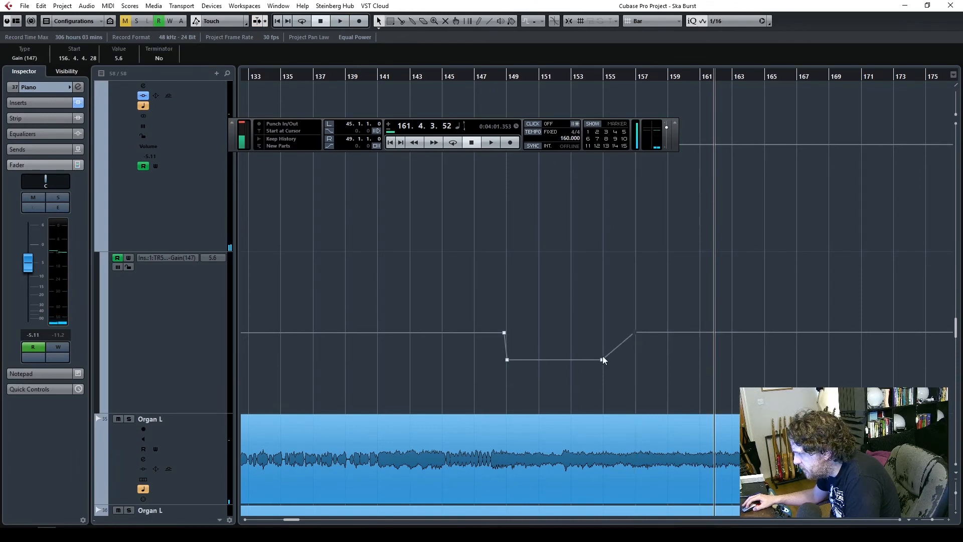
pyautogui.doubleClick(462, 82)
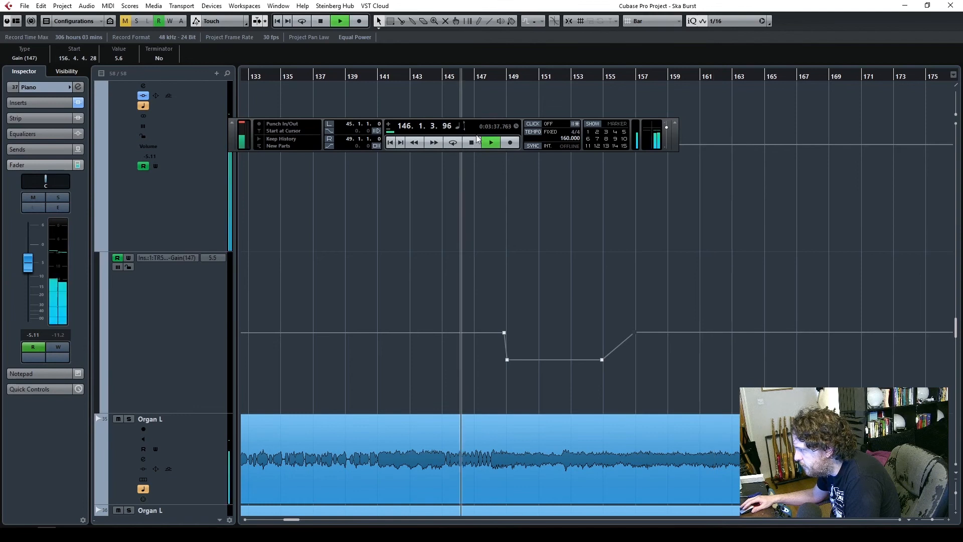
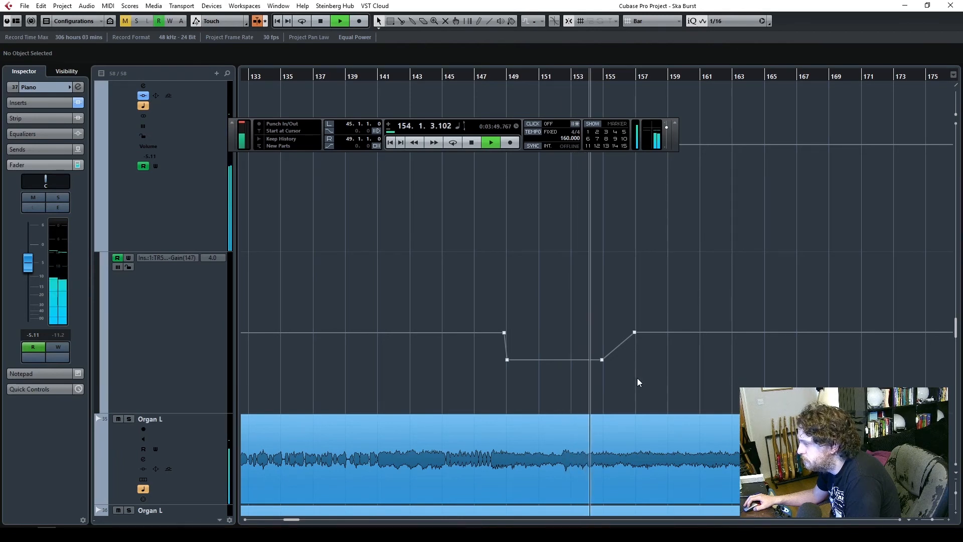
# - Replay the ending from about bar 146 and open the second H-Delay insert on the Vocals group
pyautogui.scroll(-5, 687, 382)
pyautogui.scroll(-10, 689, 387)
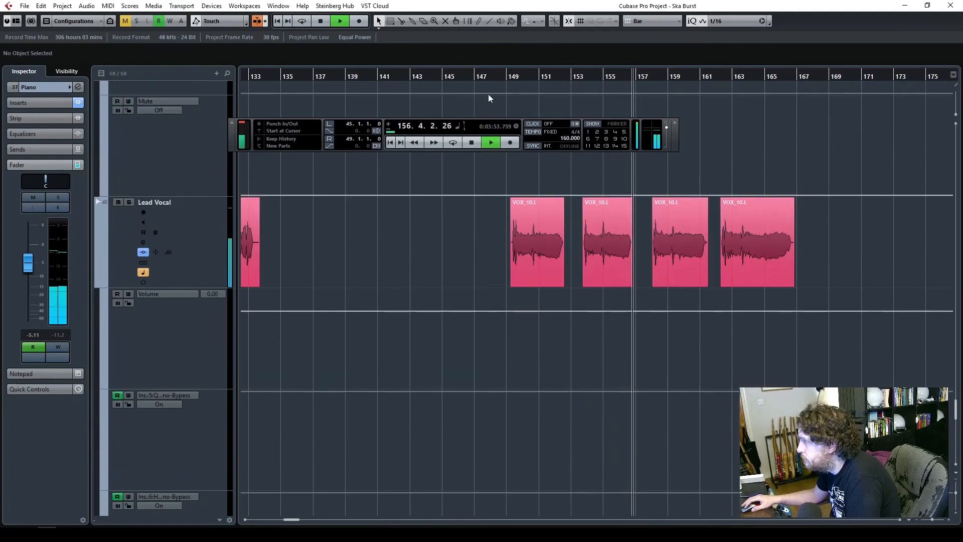
pyautogui.click(458, 76)
pyautogui.click(185, 229)
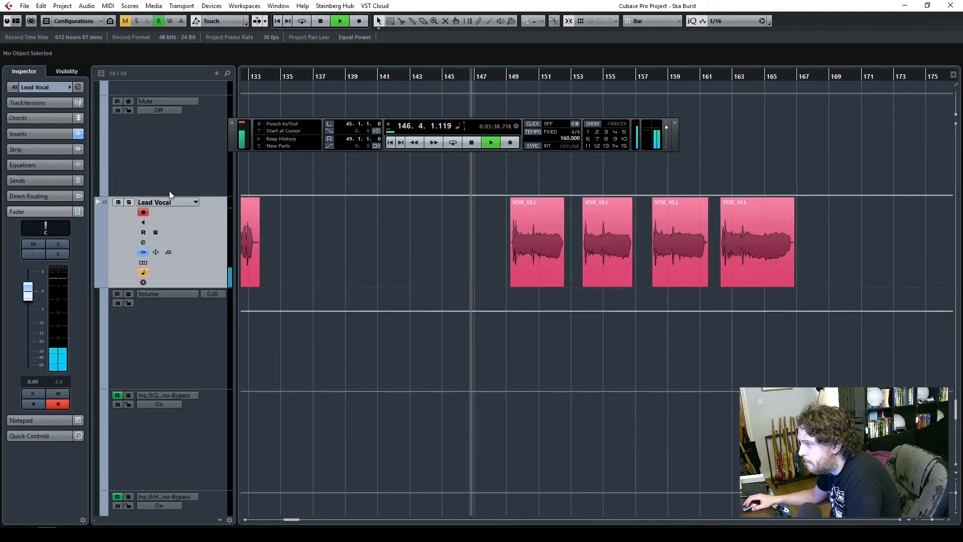
pyautogui.click(198, 159)
pyautogui.scroll(2, 194, 180)
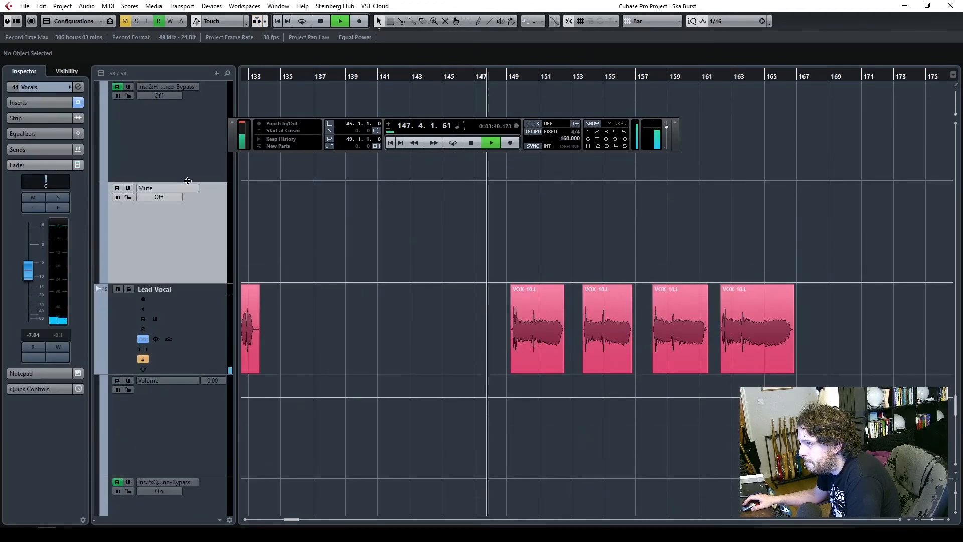
pyautogui.click(49, 102)
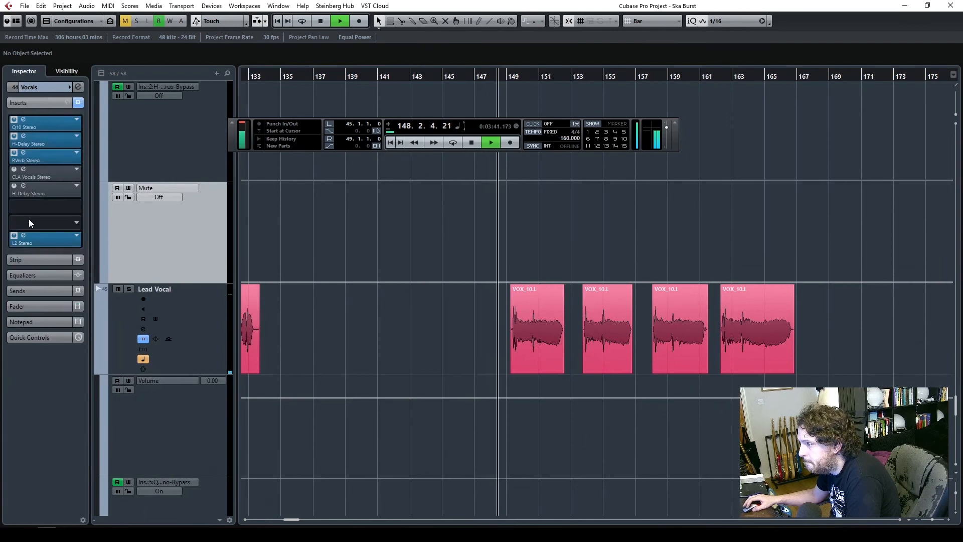
pyautogui.click(23, 186)
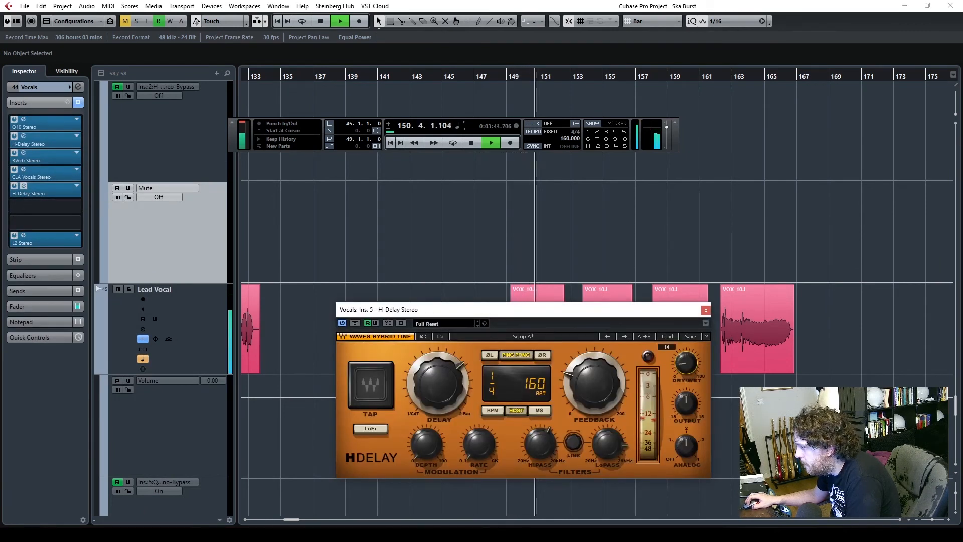
# - Lower the reverb slightly in the Vocals group's CLA Vocals insert and close both plug-in windows
pyautogui.click(24, 169)
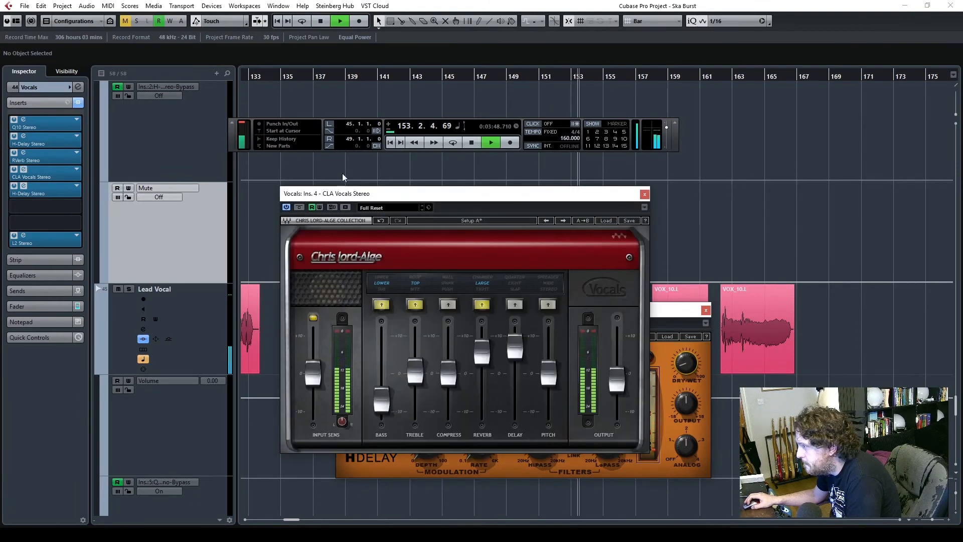
pyautogui.click(480, 355)
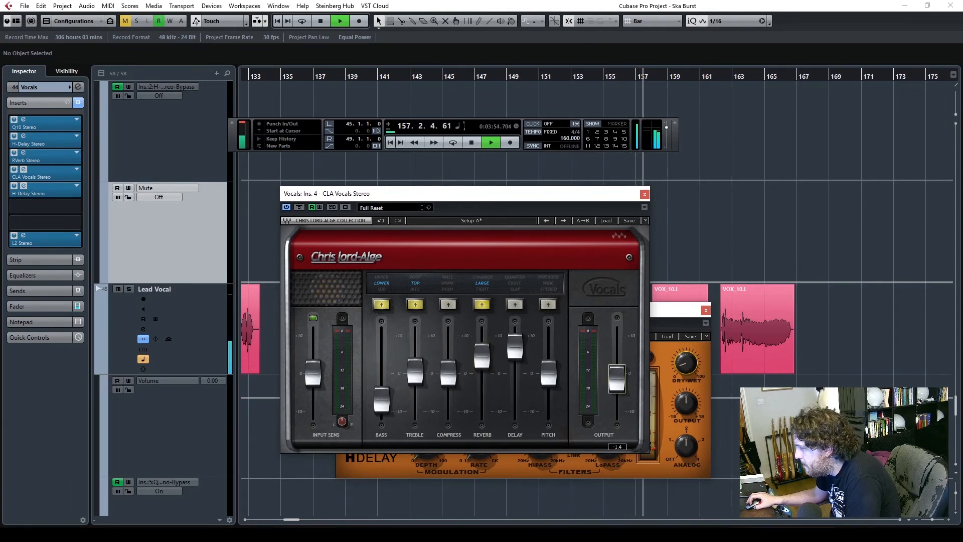
pyautogui.click(644, 195)
pyautogui.click(706, 311)
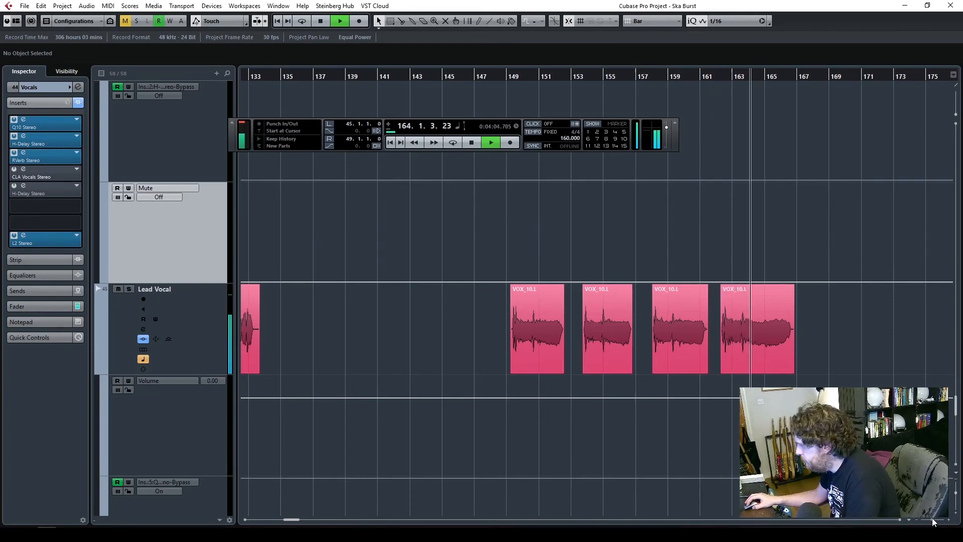
# - Select the final Lead Vocal clip, starting near bar 162, and show the whole arrangement
pyautogui.click(788, 352)
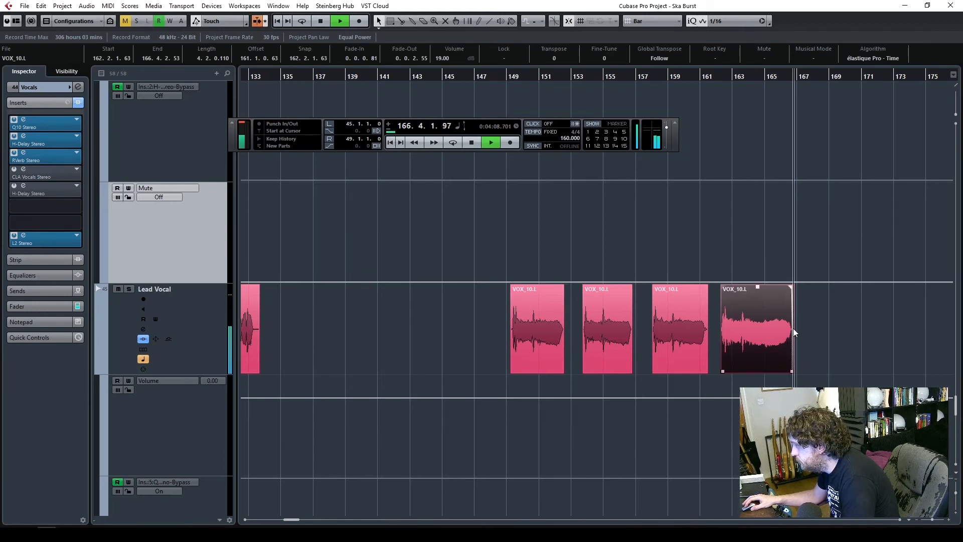
pyautogui.moveTo(932, 519); pyautogui.dragTo(928, 519)
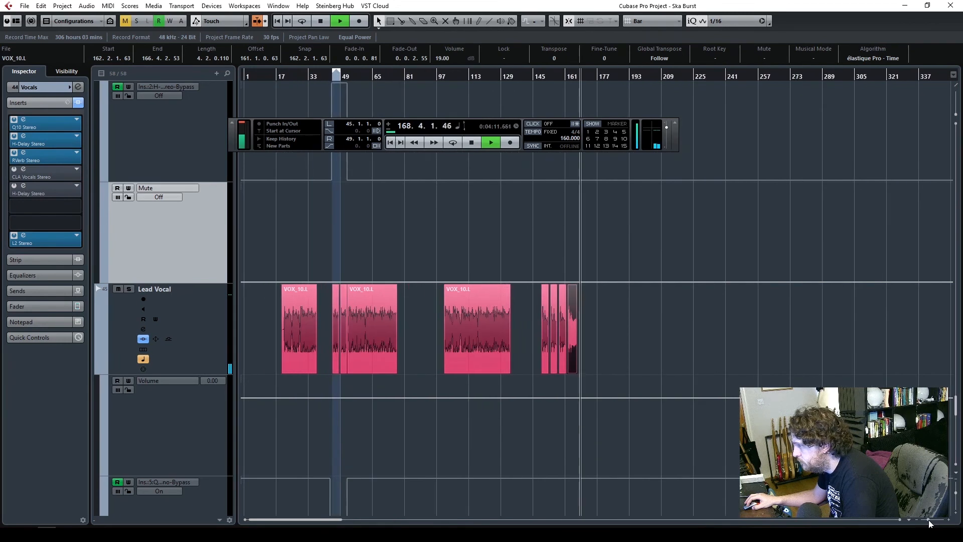
# - Stop playback, return the cursor to the start of the song and show the arrangement up to about bar 135
pyautogui.click(471, 143)
pyautogui.click(471, 142)
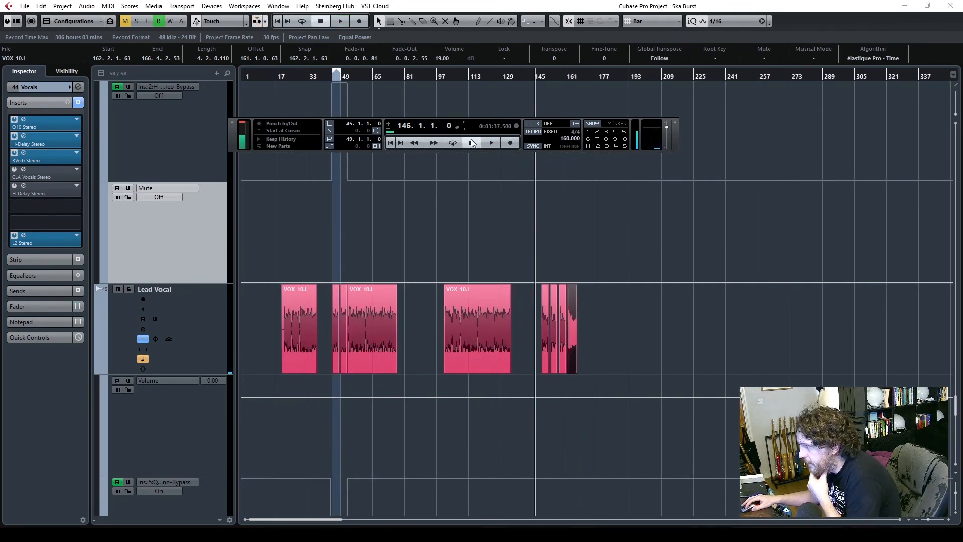
pyautogui.click(390, 143)
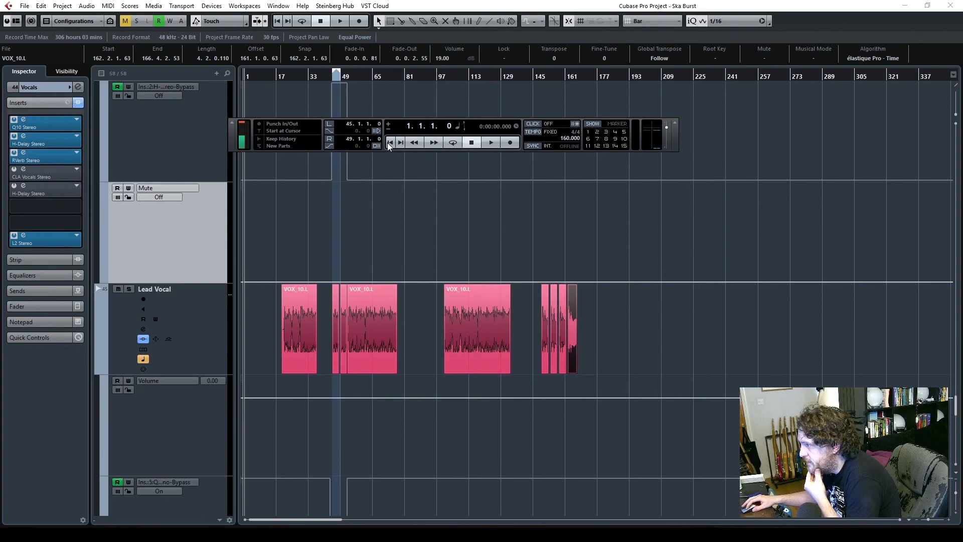
pyautogui.moveTo(929, 524); pyautogui.dragTo(930, 522)
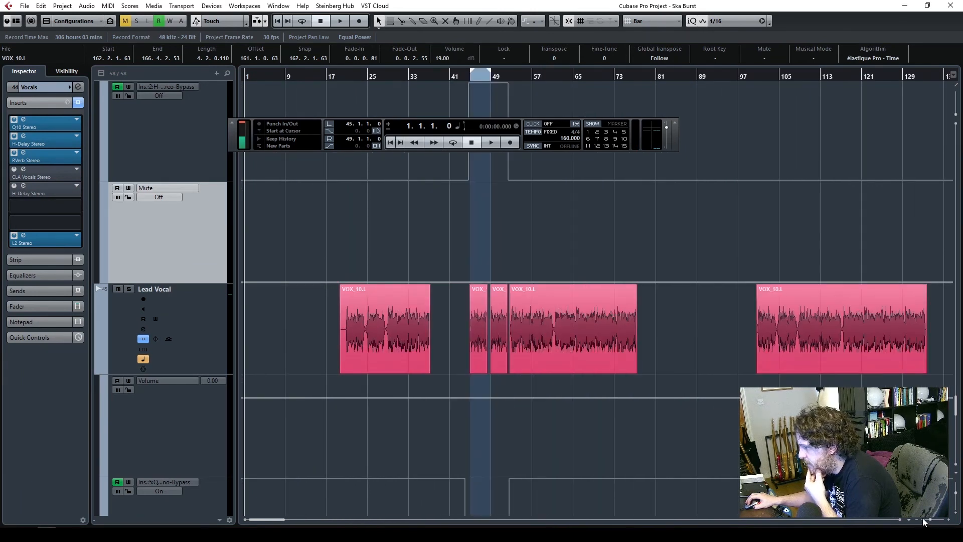
# - Rescale the track heights so the Lead Vocal and backing vocal tracks show together at medium size
pyautogui.scroll(-4, 556, 385)
pyautogui.scroll(2, 556, 384)
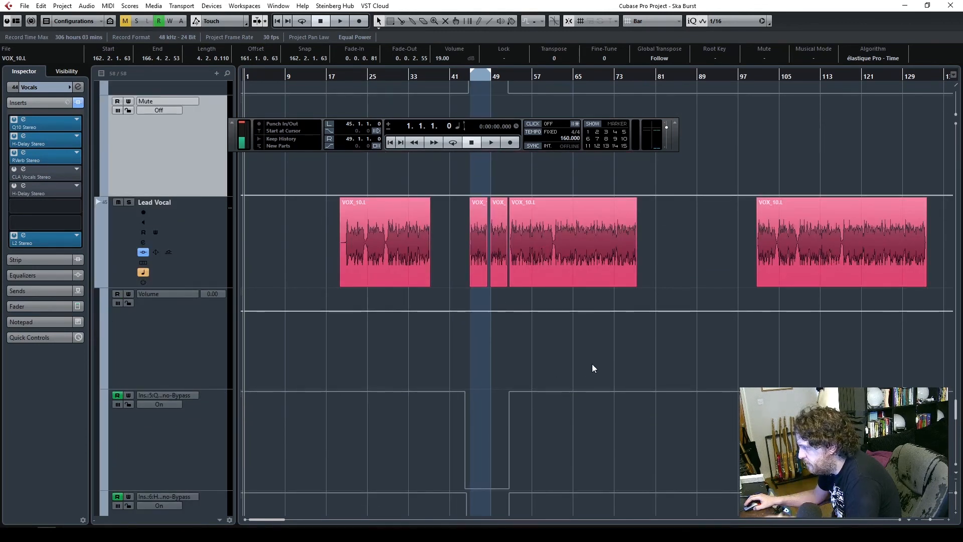
pyautogui.hotkey('shift', 'g')
pyautogui.hotkey('shift', 'g')
pyautogui.hotkey('shift', 'g')
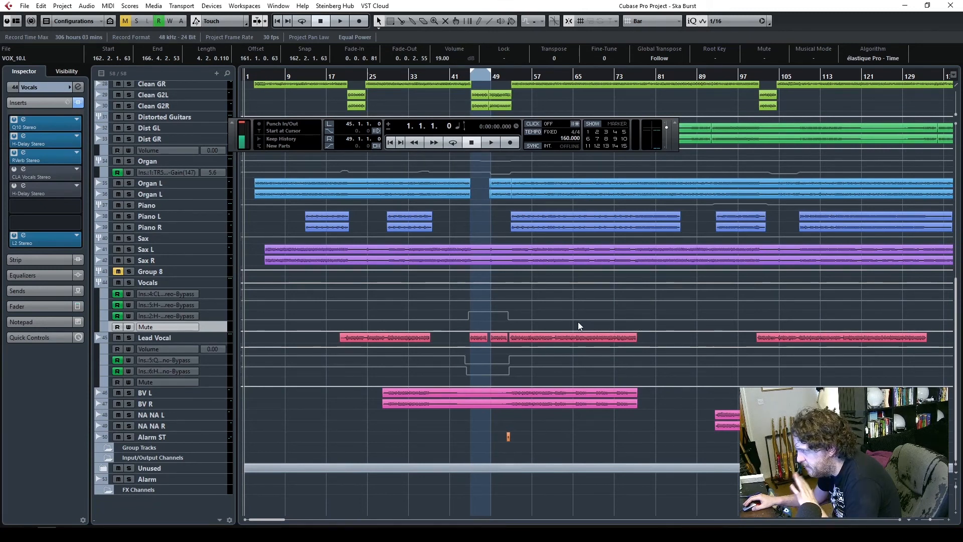
pyautogui.click(955, 514)
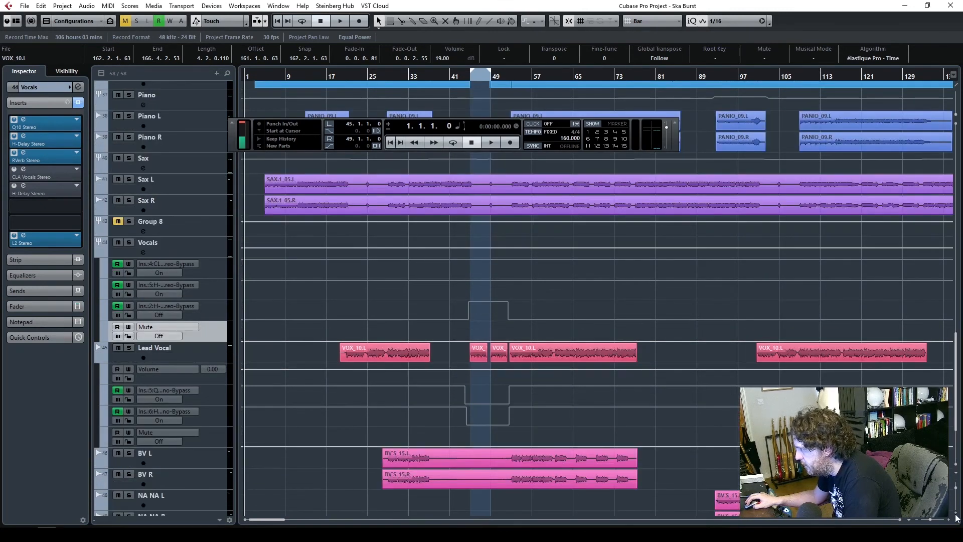
pyautogui.click(955, 514)
pyautogui.click(955, 514)
pyautogui.scroll(-4, 646, 381)
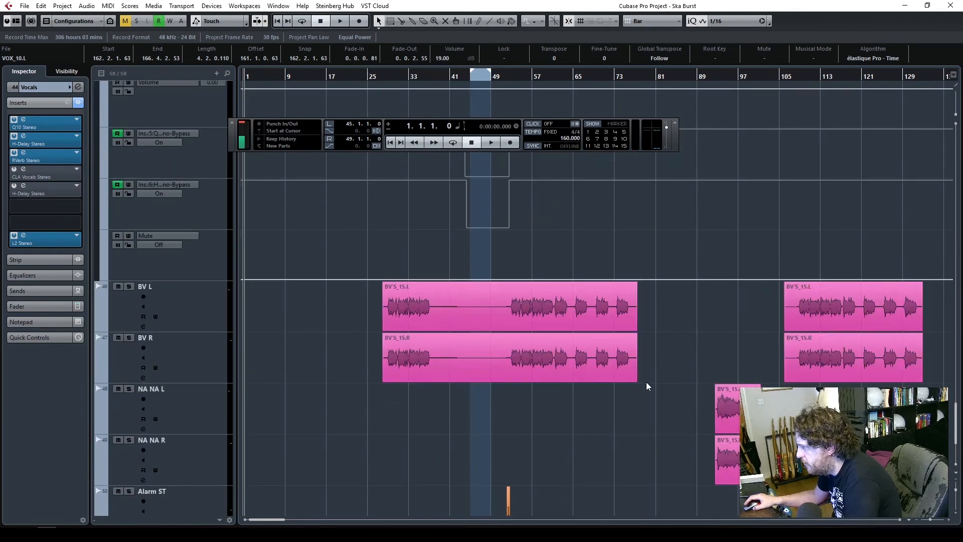
pyautogui.scroll(2, 646, 381)
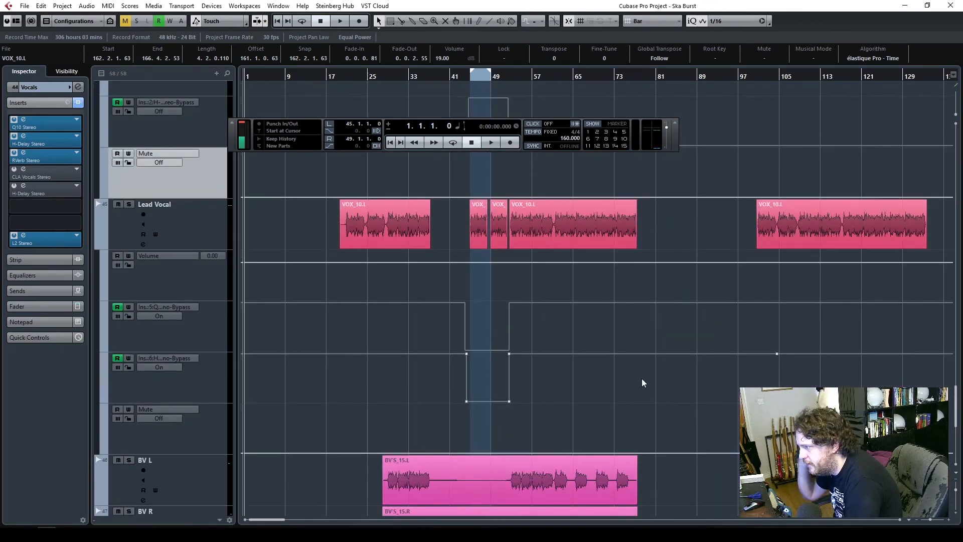
pyautogui.scroll(-5, 642, 382)
pyautogui.scroll(5, 635, 387)
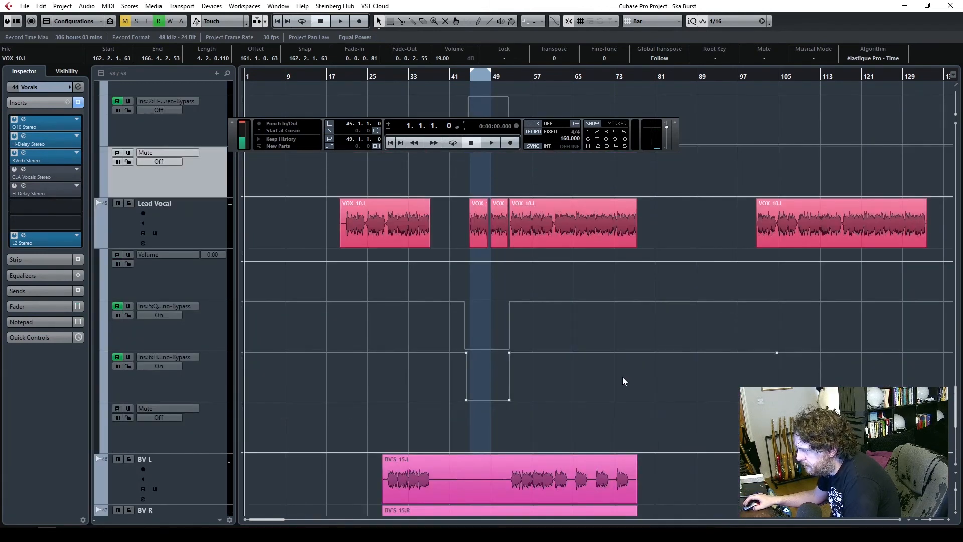
# - Collapse the Lead Vocal track's automation lanes and duplicate the track with its clips
pyautogui.click(189, 230)
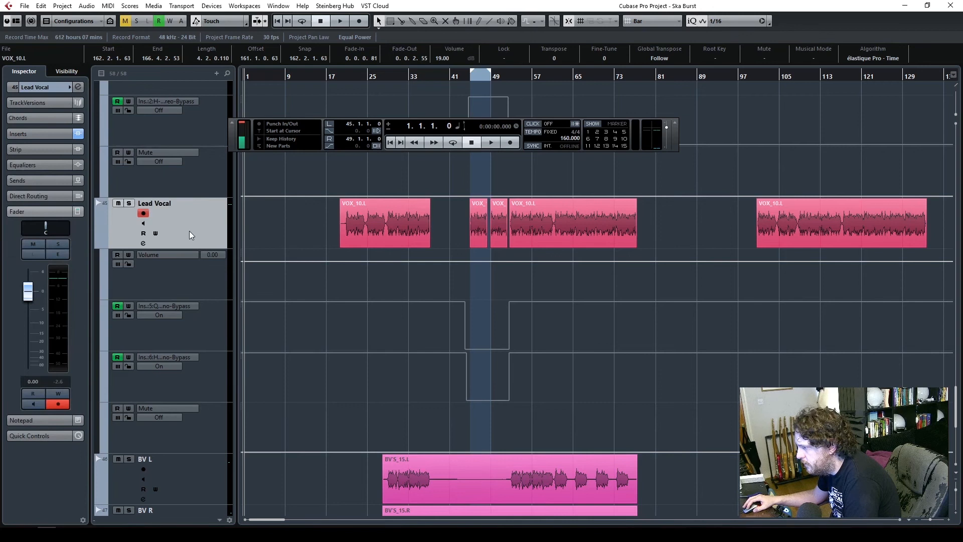
pyautogui.click(99, 243)
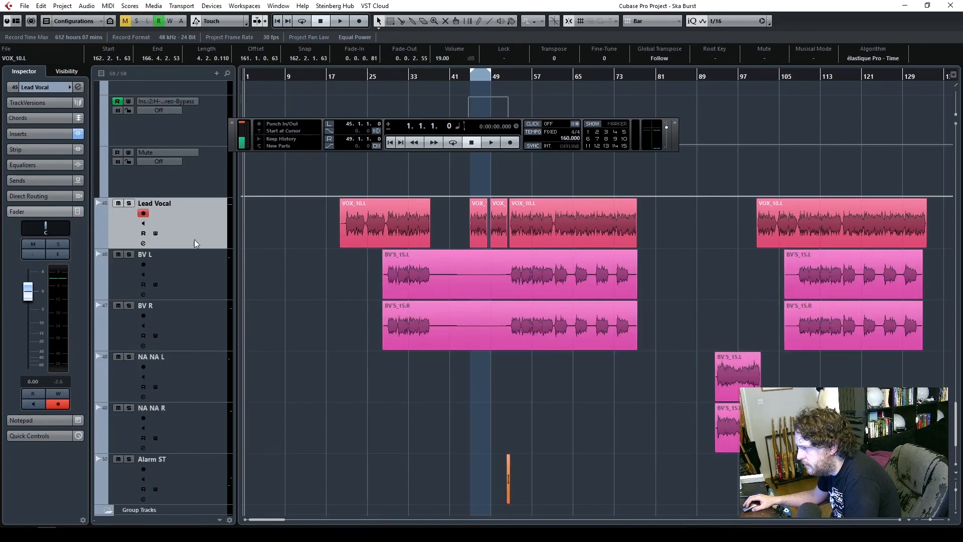
pyautogui.rightClick(180, 218)
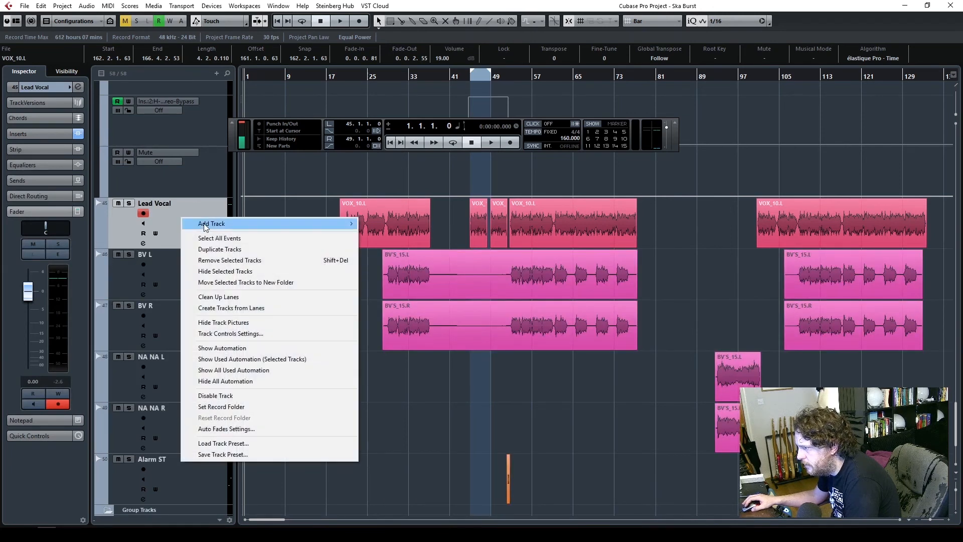
pyautogui.click(240, 249)
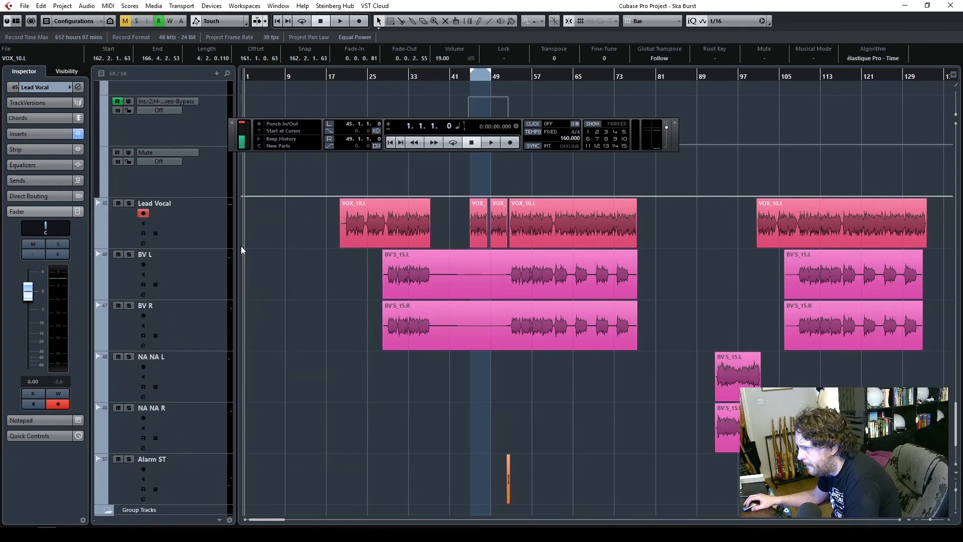
pyautogui.click(296, 254)
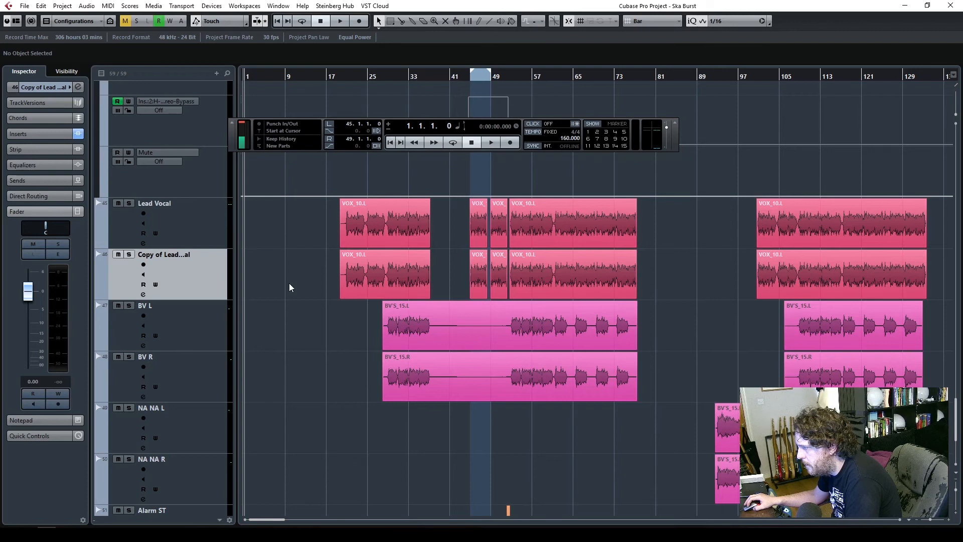
# - Delete the three clips before bar 52 on the duplicated Lead Vocal track
pyautogui.moveTo(300, 274); pyautogui.dragTo(501, 277)
pyautogui.press('Delete')
pyautogui.press('Delete')
# - Trim the start of the duplicate track's first remaining clip to bar 61 and play from there with the track soloed
pyautogui.click(562, 295)
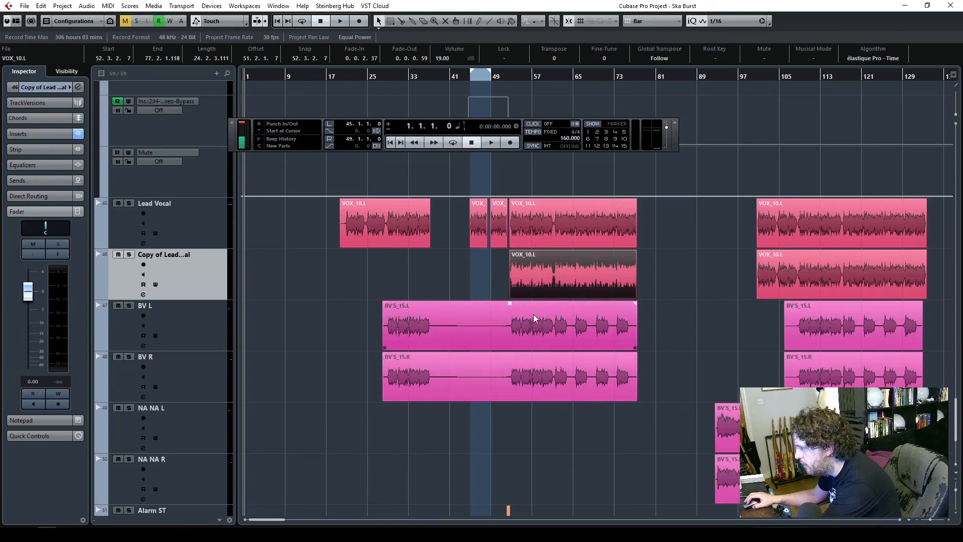
pyautogui.moveTo(510, 298); pyautogui.dragTo(553, 297)
pyautogui.doubleClick(551, 74)
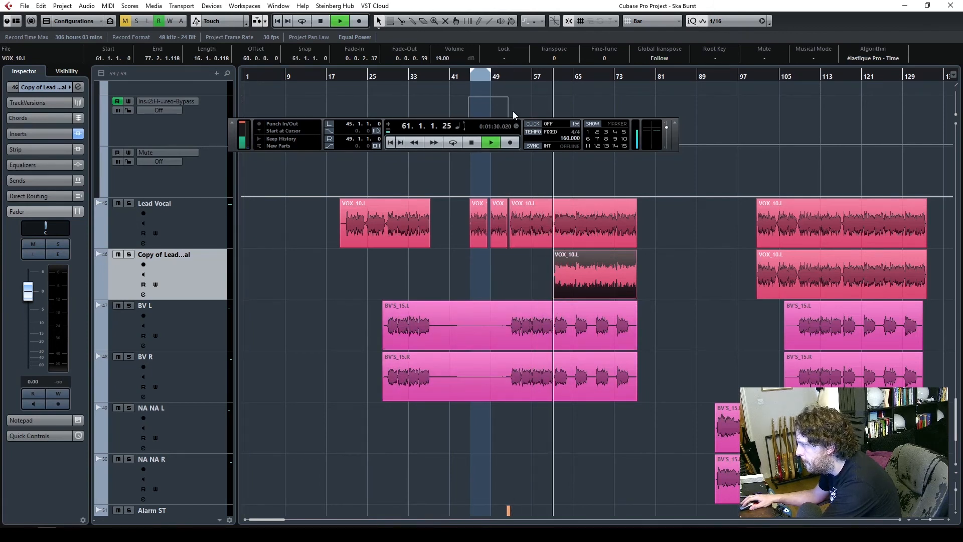
pyautogui.click(129, 255)
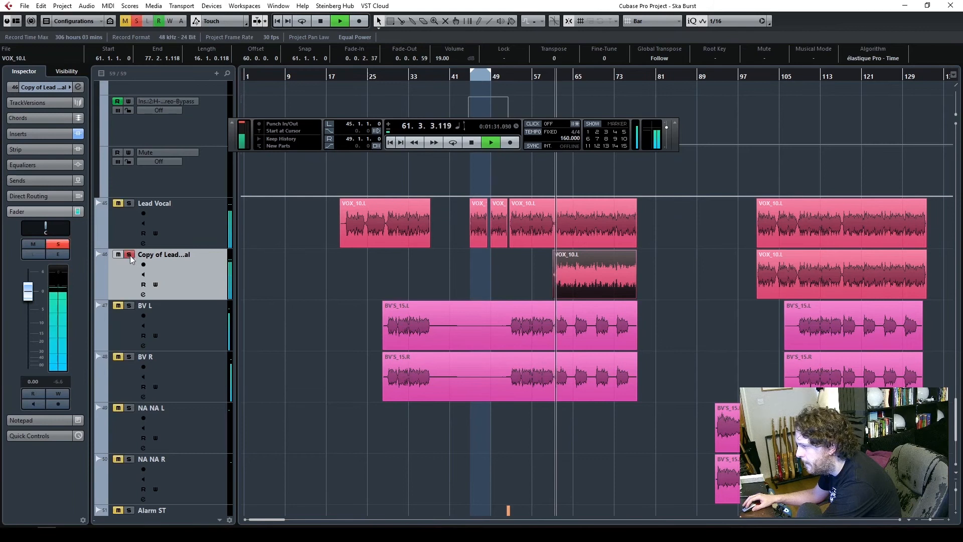
# - Fine-trim the start of the duplicate track's first clip to 61.2.1.13, just before the vocal phrase
pyautogui.click(948, 520)
pyautogui.click(948, 520)
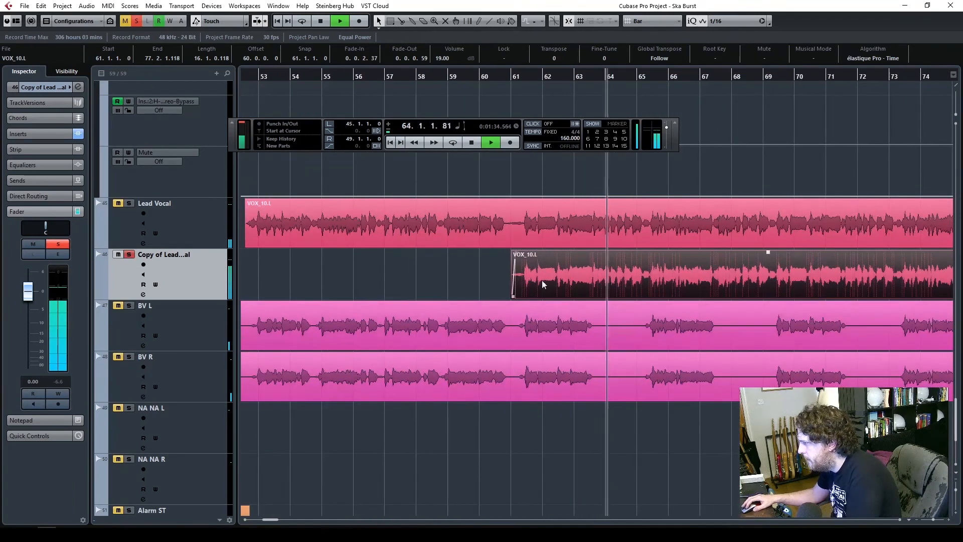
pyautogui.moveTo(515, 296); pyautogui.dragTo(521, 297)
pyautogui.moveTo(933, 520); pyautogui.dragTo(929, 521)
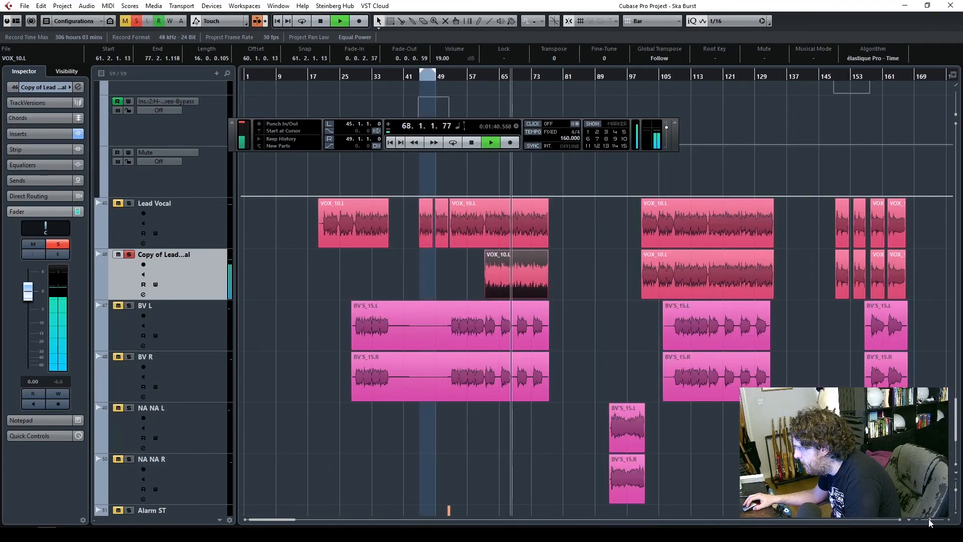
# - Trim the start of the duplicate track's second long clip to bar 117 and play from that point
pyautogui.click(646, 276)
pyautogui.moveTo(643, 296); pyautogui.dragTo(708, 296)
pyautogui.click(705, 78)
# - Fine-trim the start of the duplicate track's second long clip to 117.2.1.13
pyautogui.click(948, 523)
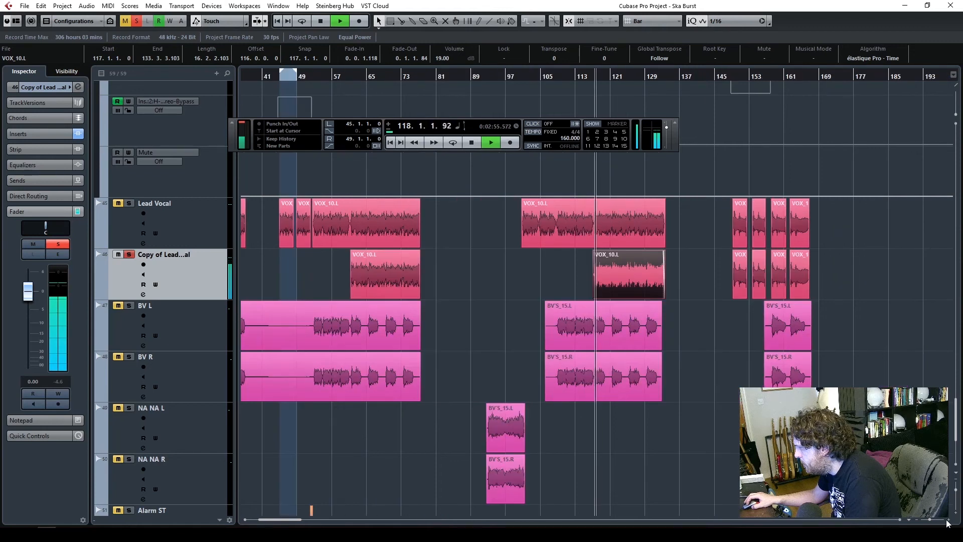
pyautogui.click(947, 520)
pyautogui.click(948, 520)
pyautogui.click(947, 520)
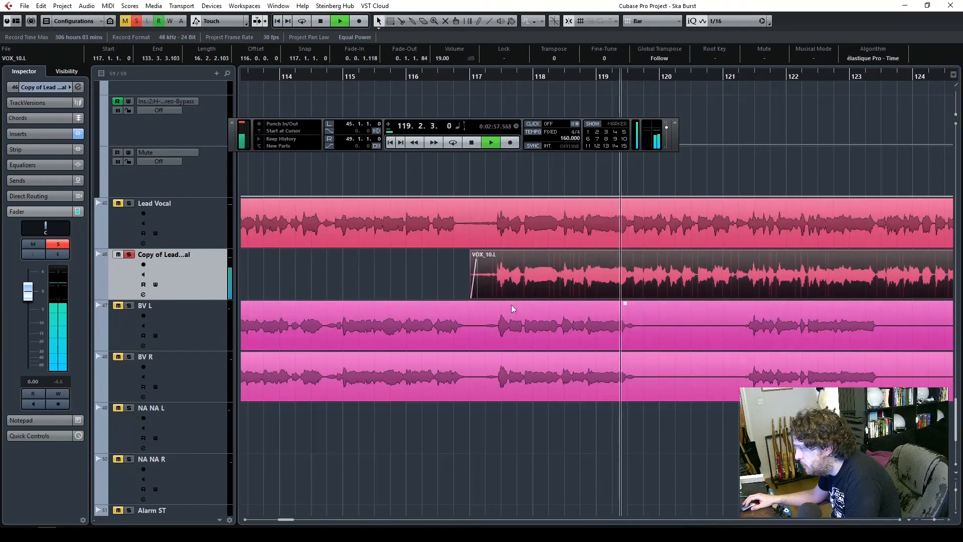
pyautogui.moveTo(471, 294); pyautogui.dragTo(487, 294)
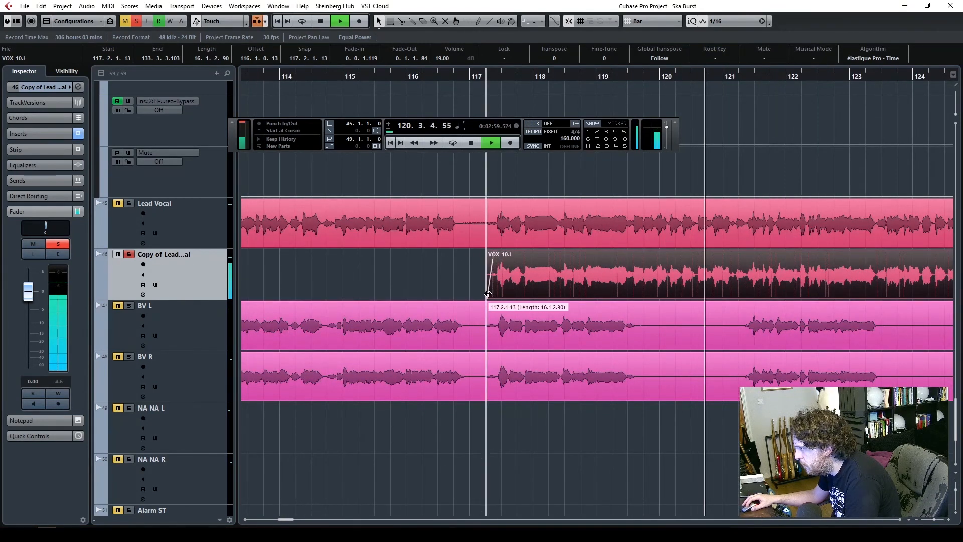
pyautogui.moveTo(935, 520); pyautogui.dragTo(932, 524)
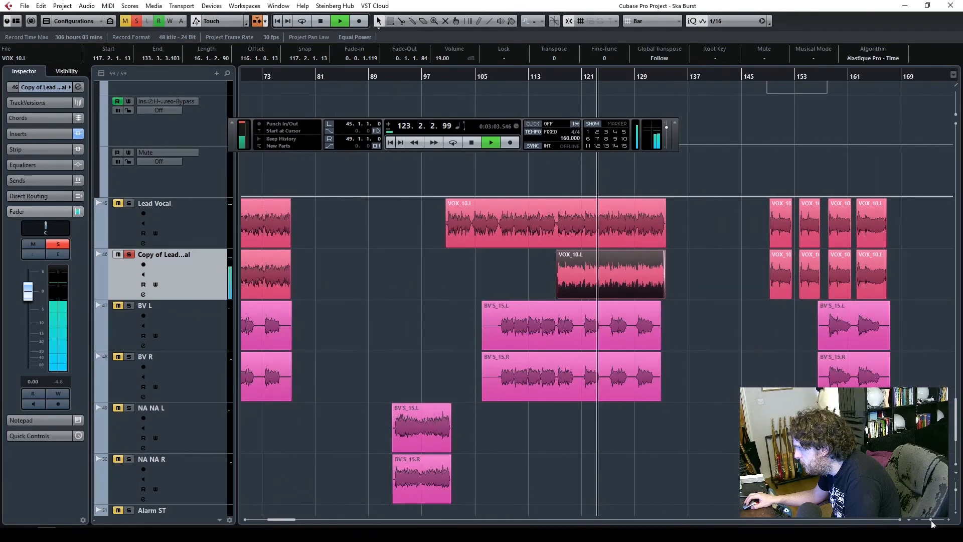
# - Delete the two short clips before bar 158 on the duplicate track, keeping the last two, and stop playback
pyautogui.click(738, 279)
pyautogui.moveTo(797, 278); pyautogui.dragTo(813, 274)
pyautogui.press('Delete')
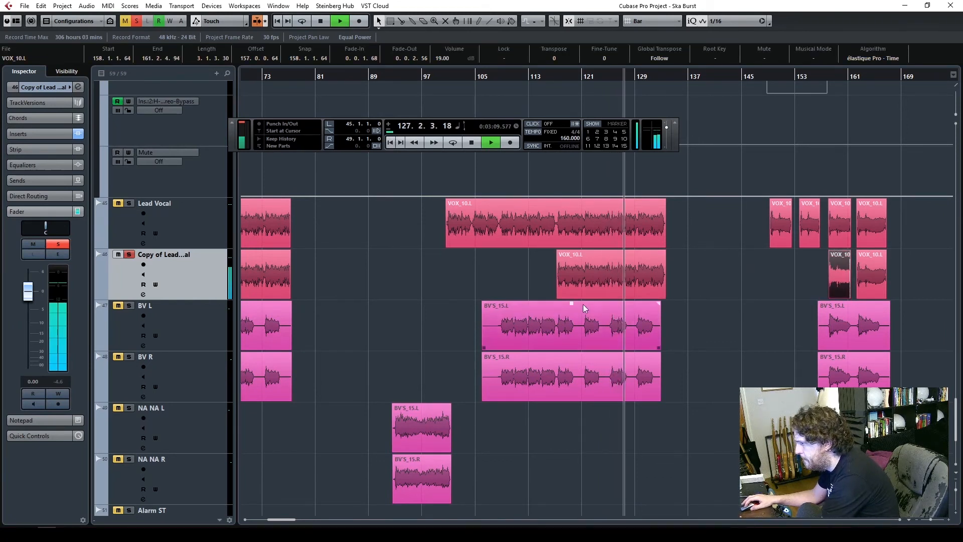
pyautogui.press('Delete')
pyautogui.press('space')
pyautogui.click(738, 281)
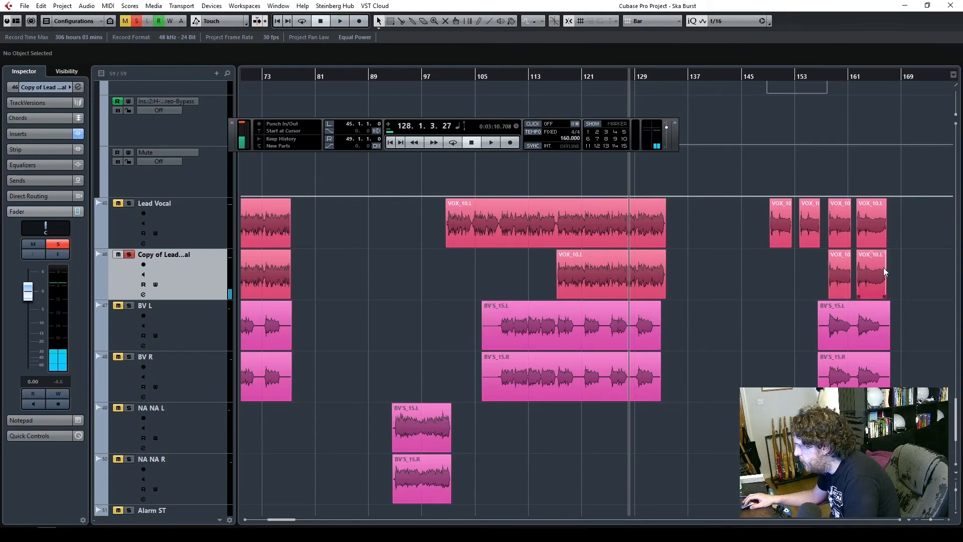
# - Solo the Lead Vocal together with its duplicate, play both briefly from bar 62 and stop
pyautogui.moveTo(284, 520); pyautogui.dragTo(271, 526)
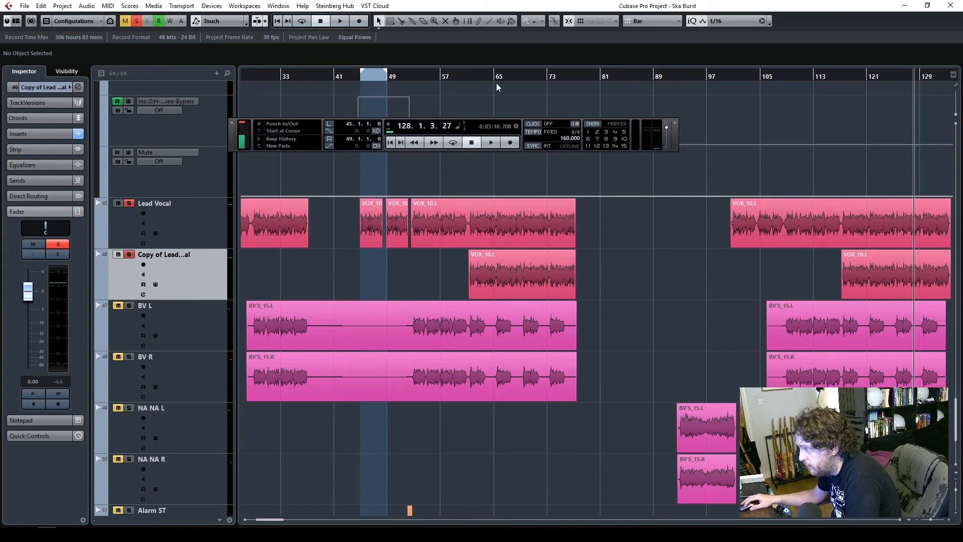
pyautogui.click(473, 77)
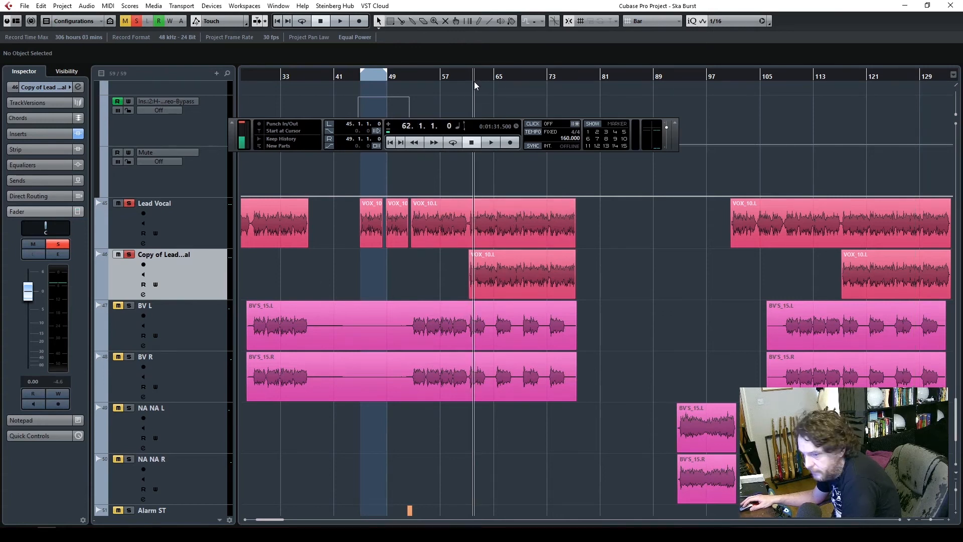
pyautogui.press('space')
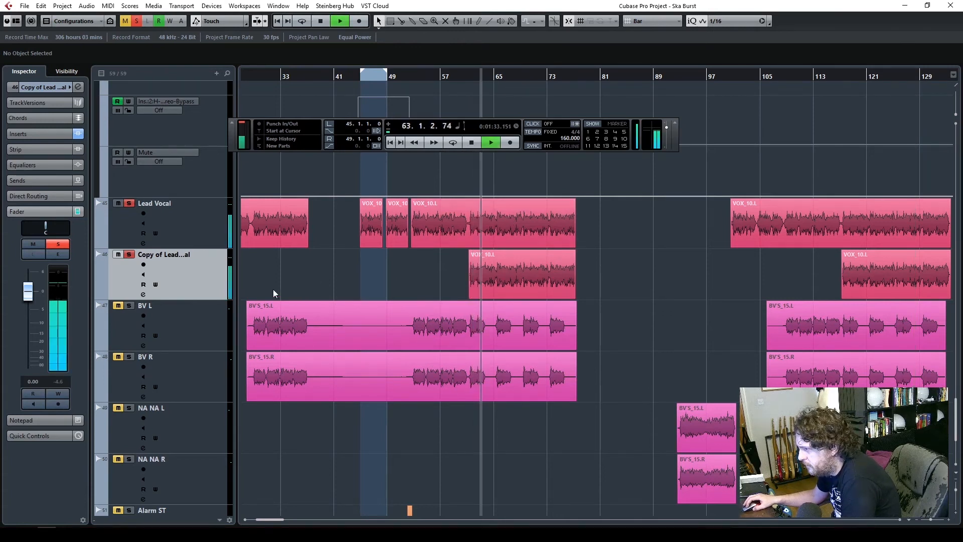
pyautogui.press('space')
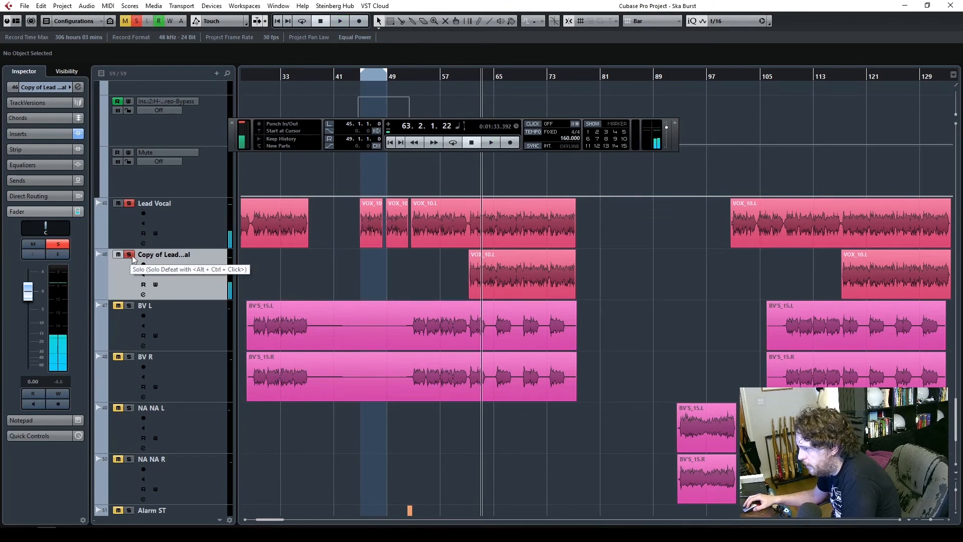
# - Remove the inactive second Q10 and the H-Delay inserts from the duplicate vocal track
pyautogui.click(208, 239)
pyautogui.click(230, 285)
pyautogui.click(30, 134)
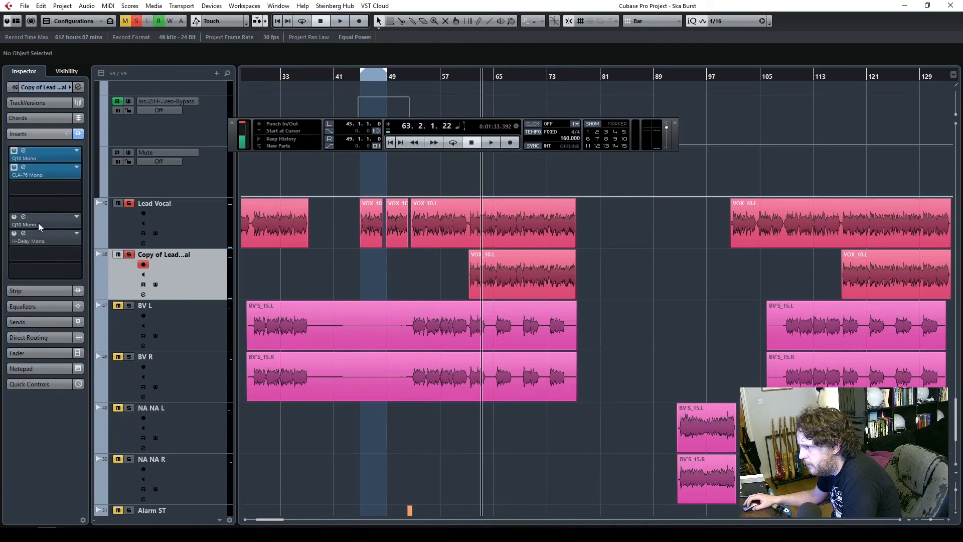
pyautogui.click(74, 221)
pyautogui.scroll(5, 90, 285)
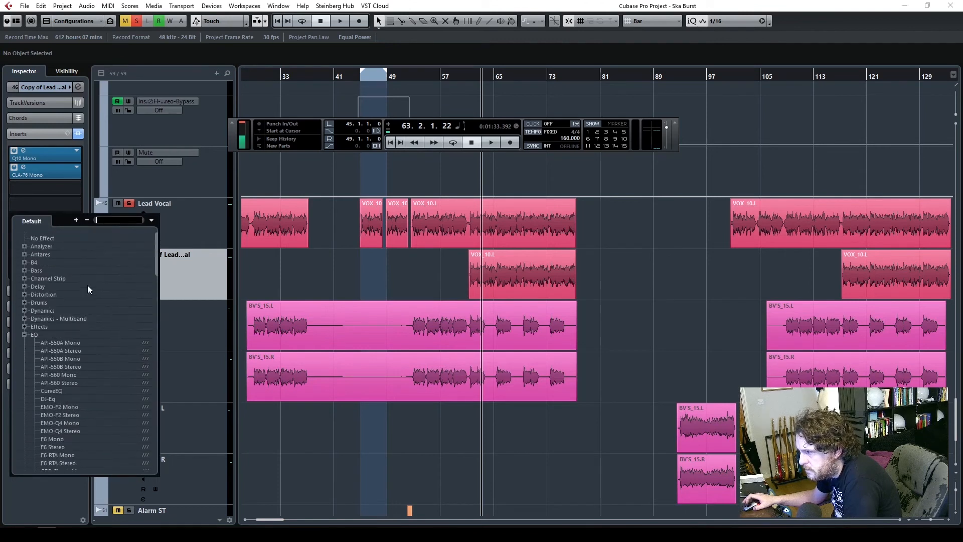
pyautogui.click(49, 241)
pyautogui.click(72, 238)
pyautogui.click(67, 255)
pyautogui.click(183, 218)
pyautogui.click(185, 269)
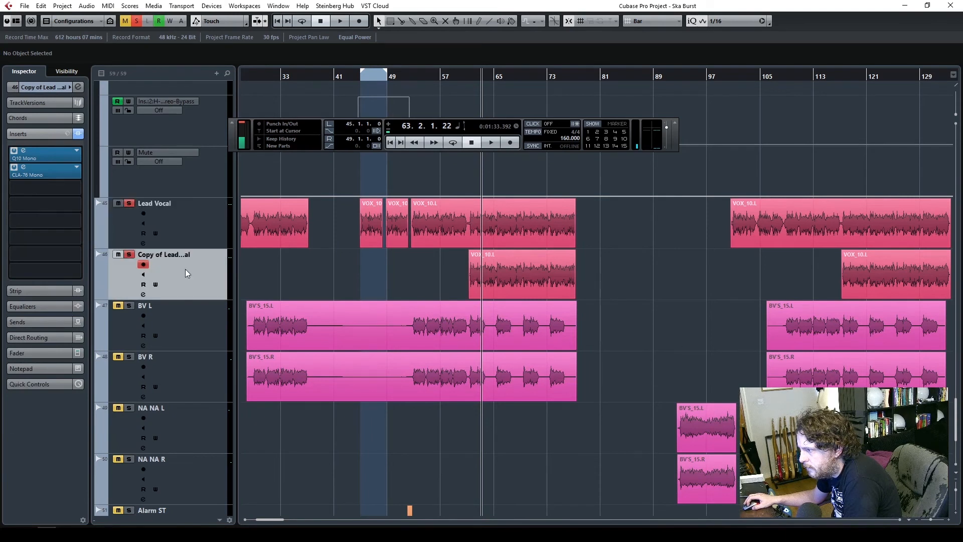
# - Rename the duplicate lead vocal track as Chorus DBL
pyautogui.doubleClick(156, 256)
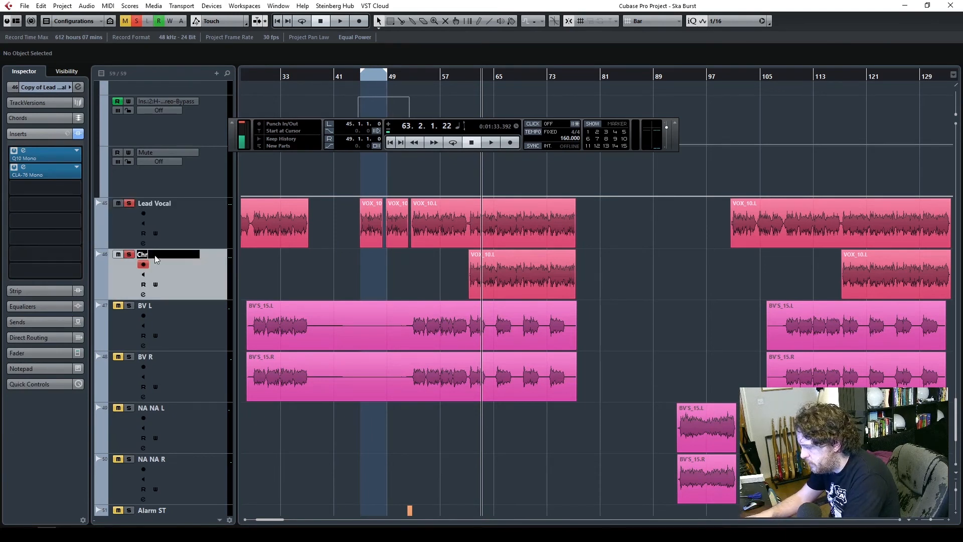
pyautogui.write('Chor')
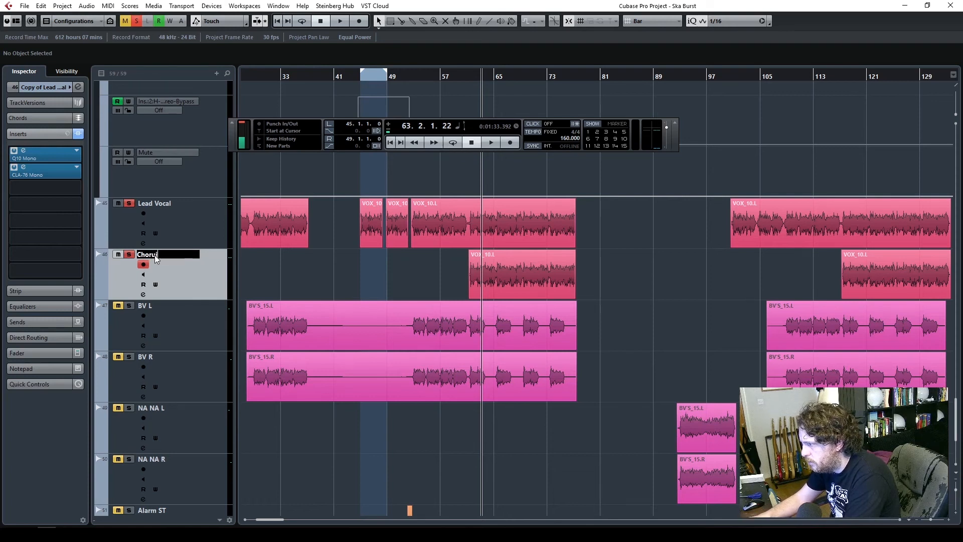
pyautogui.write('us DBL')
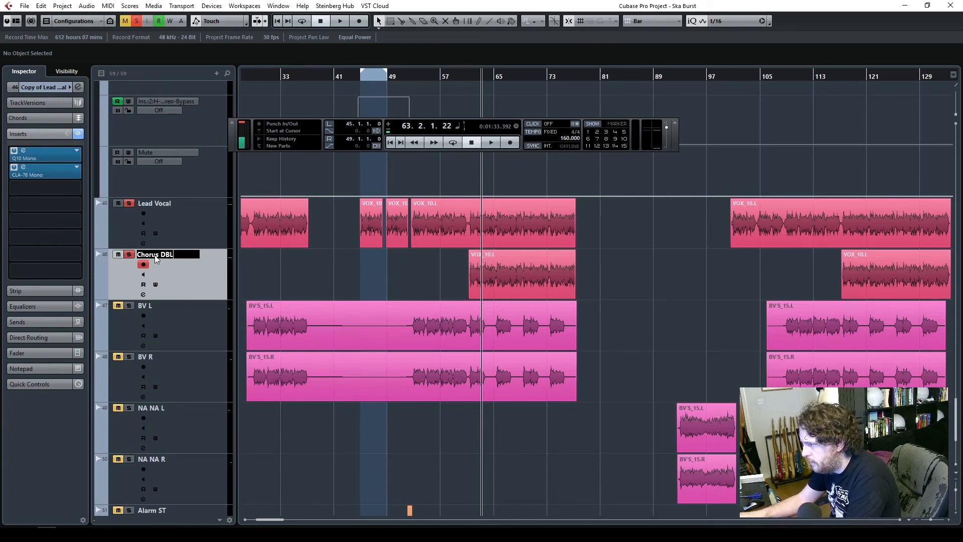
pyautogui.press('Return')
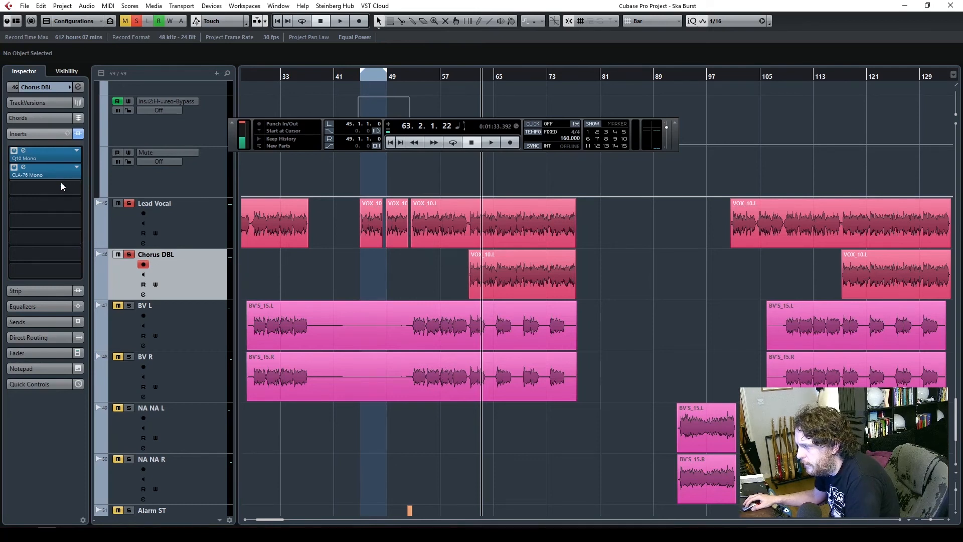
# - Add Waves Tune Real-Time Mono in the fourth insert slot of the Chorus DBL track and stop playback
pyautogui.click(75, 207)
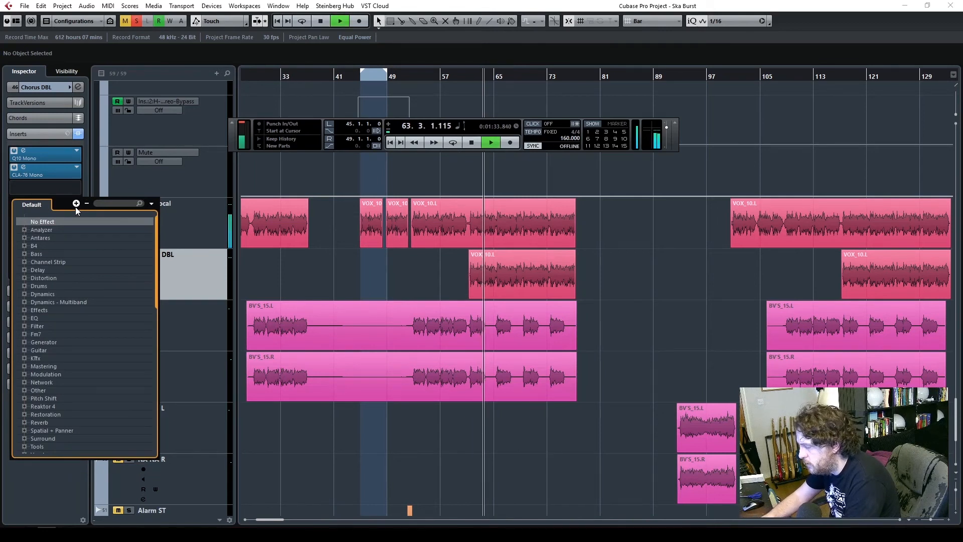
pyautogui.click(112, 203)
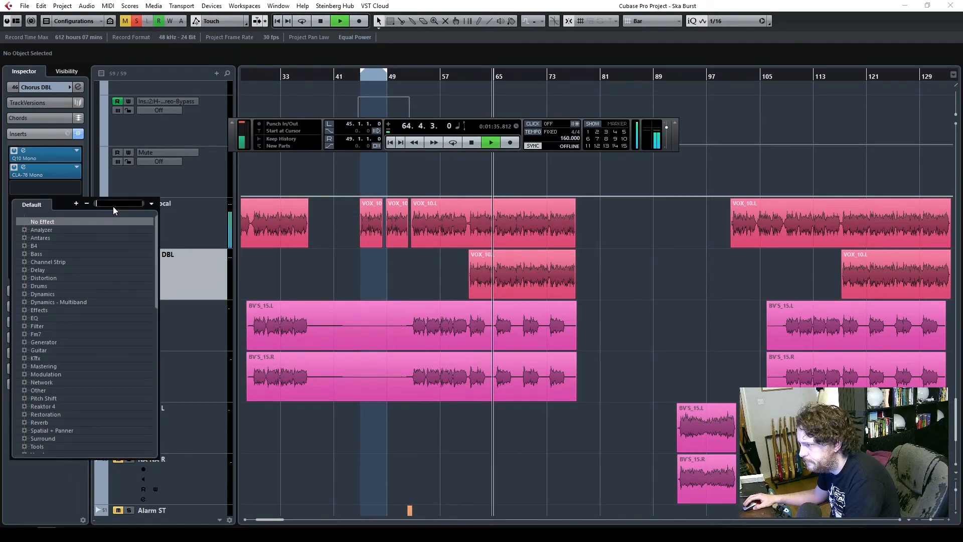
pyautogui.write('waves')
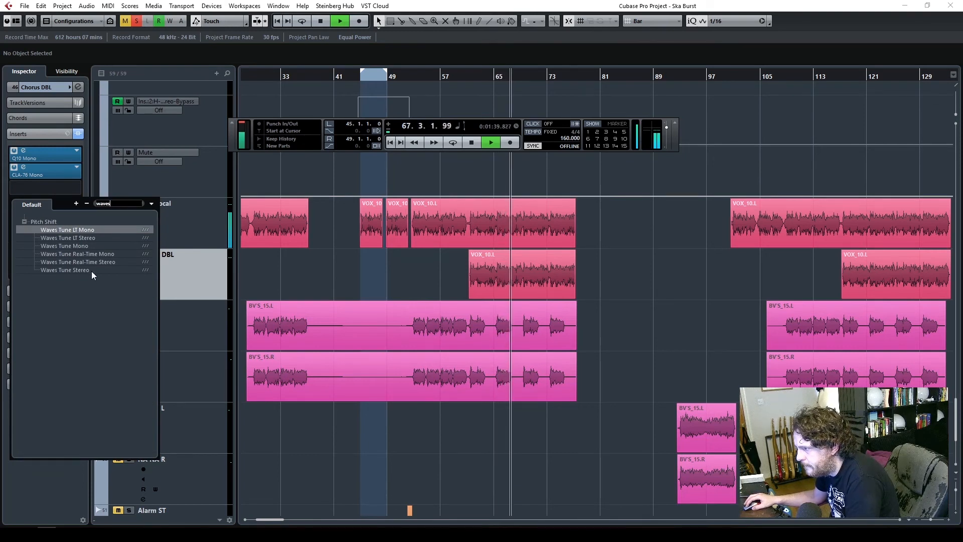
pyautogui.doubleClick(91, 254)
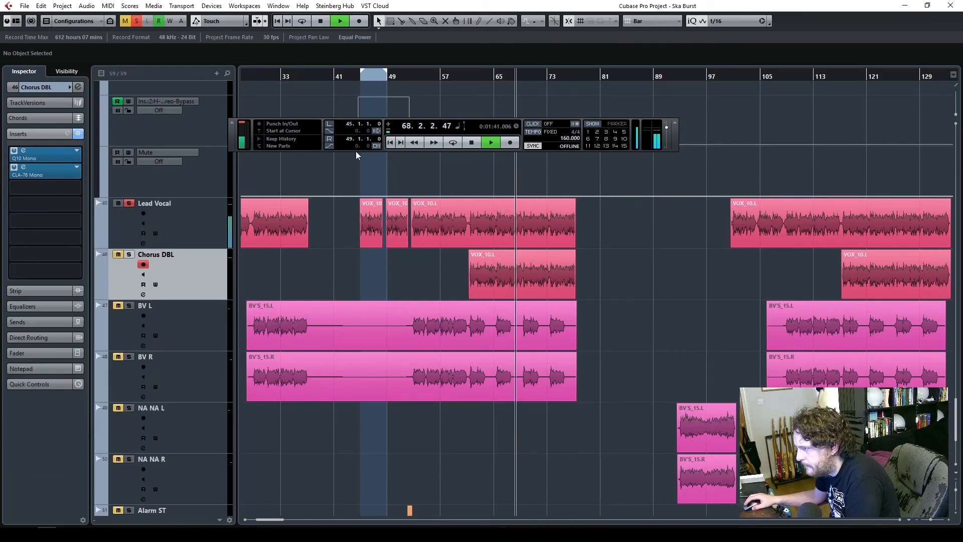
pyautogui.click(472, 143)
pyautogui.moveTo(754, 164); pyautogui.dragTo(349, 174)
# - Play the soloed Chorus DBL from bar 61 and set Waves Tune's speed to 38.2 ms and note transition to 32.3 ms
pyautogui.click(469, 88)
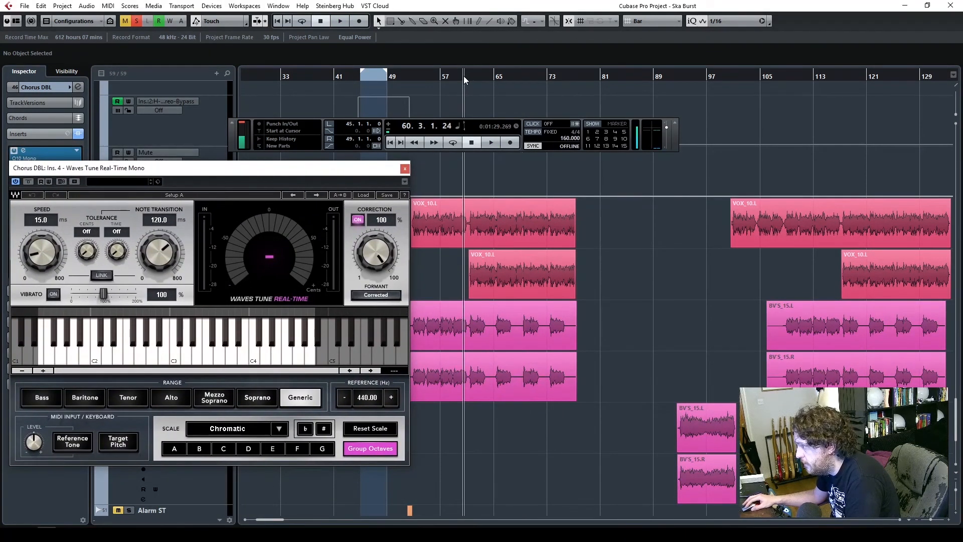
pyautogui.click(948, 521)
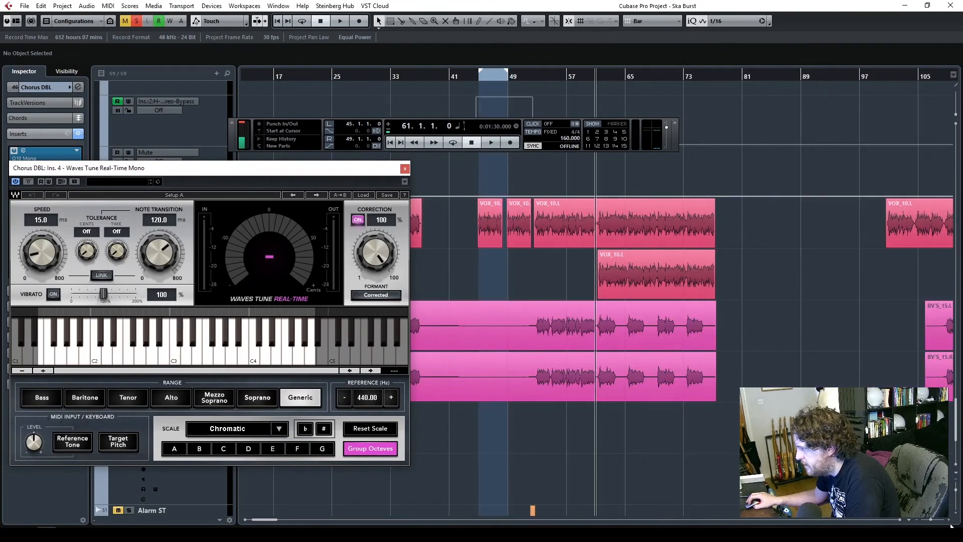
pyautogui.click(949, 521)
pyautogui.click(949, 521)
pyautogui.click(949, 522)
pyautogui.moveTo(278, 176); pyautogui.dragTo(427, 172)
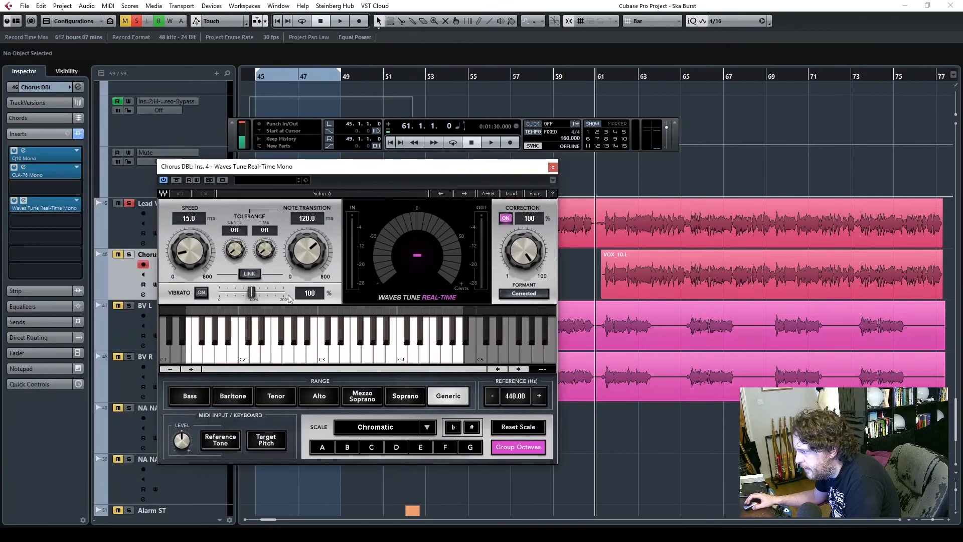
pyautogui.press('space')
pyautogui.moveTo(221, 166); pyautogui.dragTo(327, 235)
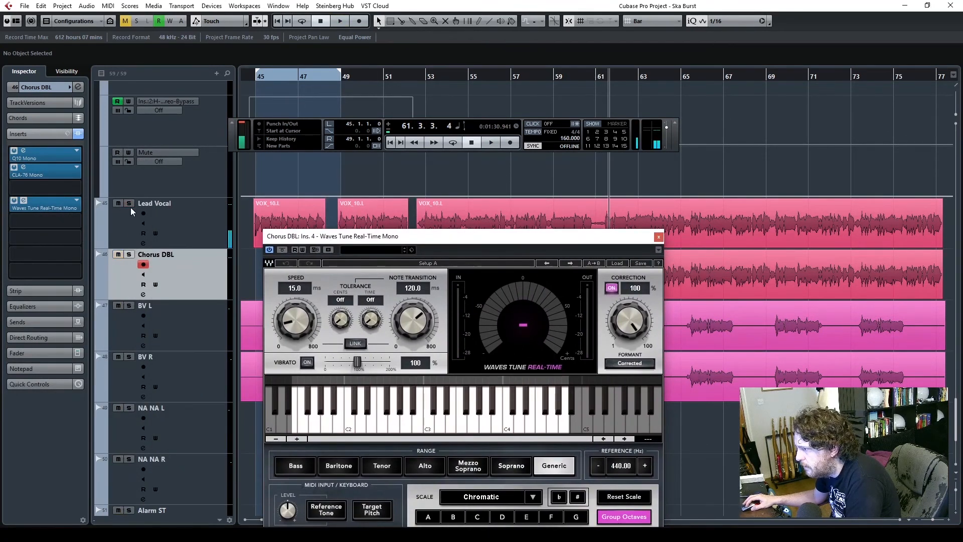
pyautogui.moveTo(322, 236); pyautogui.dragTo(239, 146)
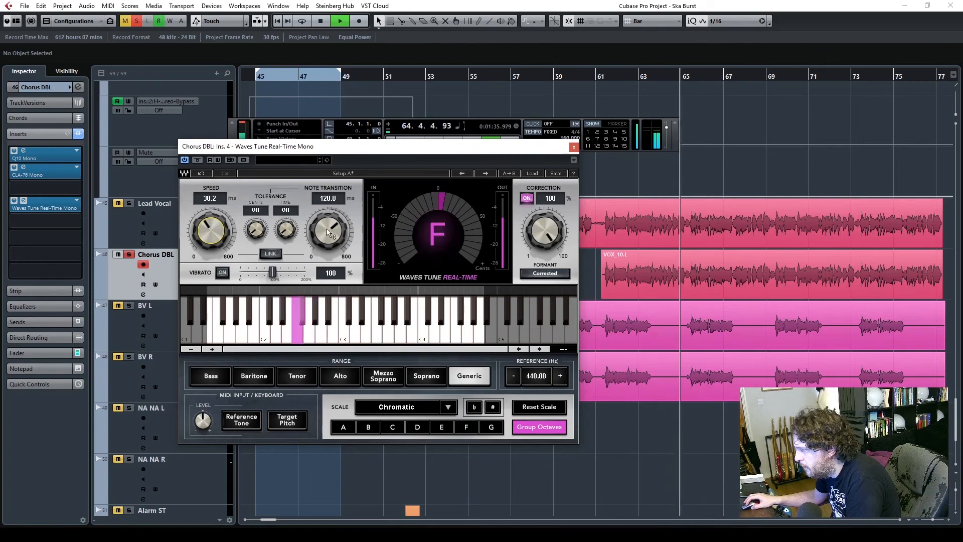
pyautogui.moveTo(329, 235)
pyautogui.mouseDown()
pyautogui.moveTo(329, 191)
pyautogui.moveTo(329, 265)
pyautogui.moveTo(329, 250)
pyautogui.mouseUp()
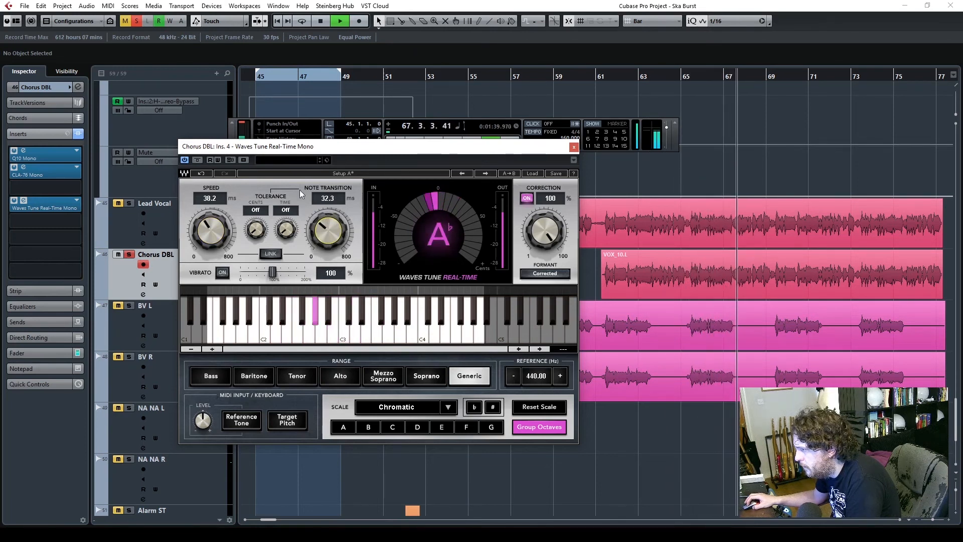
# - Audition the tuned Chorus DBL with the Lead Vocal's solo switched, then stop playback and close the Waves Tune window
pyautogui.moveTo(335, 146); pyautogui.dragTo(453, 206)
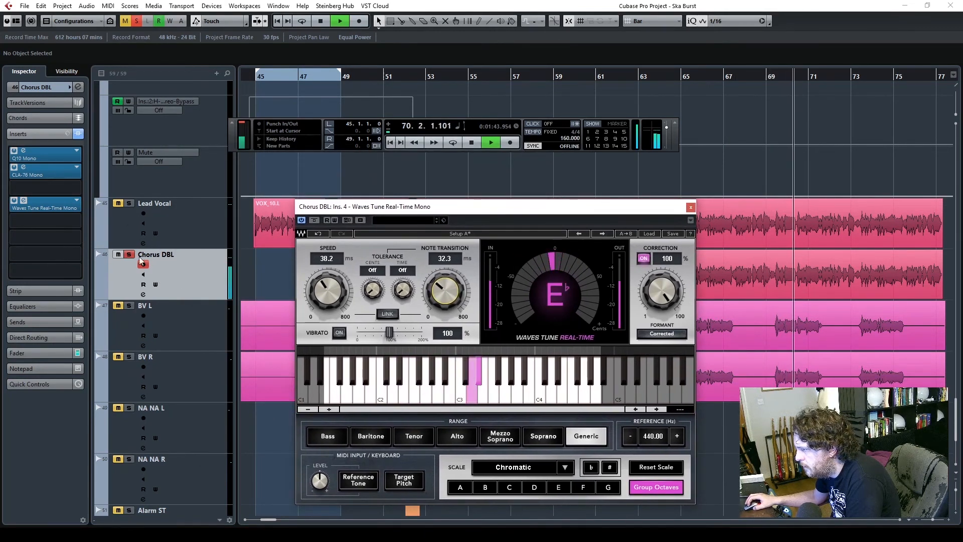
pyautogui.click(128, 204)
pyautogui.moveTo(513, 207); pyautogui.dragTo(337, 178)
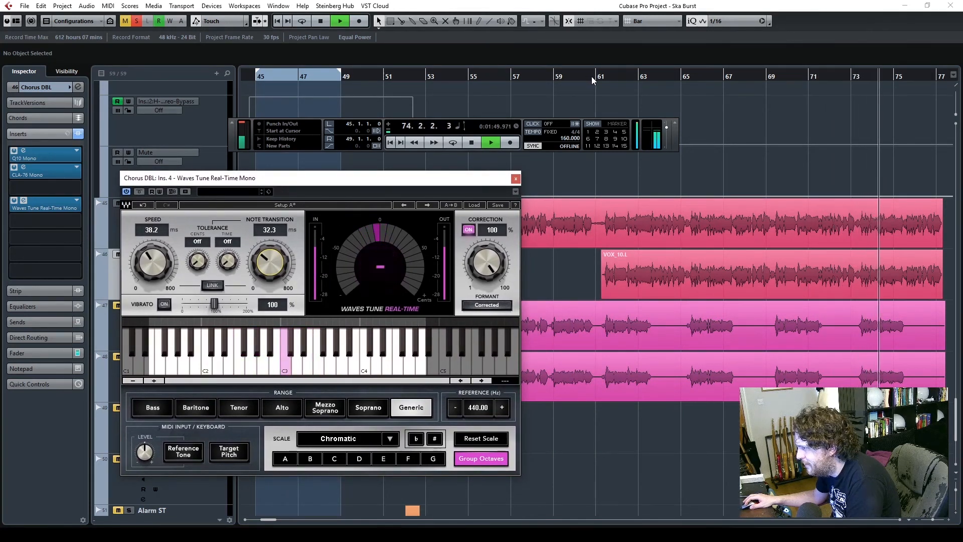
pyautogui.press('space')
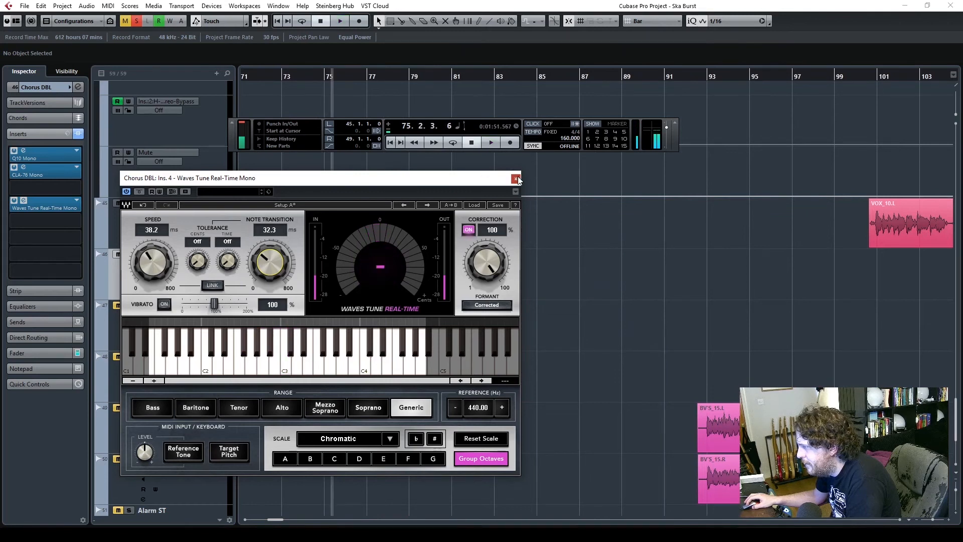
pyautogui.click(516, 179)
# - From bar 60, set the Chorus DBL Q10's band 1 high-pass to 877 Hz and make band 10 a low-pass at 10007 Hz
pyautogui.moveTo(278, 521); pyautogui.dragTo(274, 524)
pyautogui.click(438, 77)
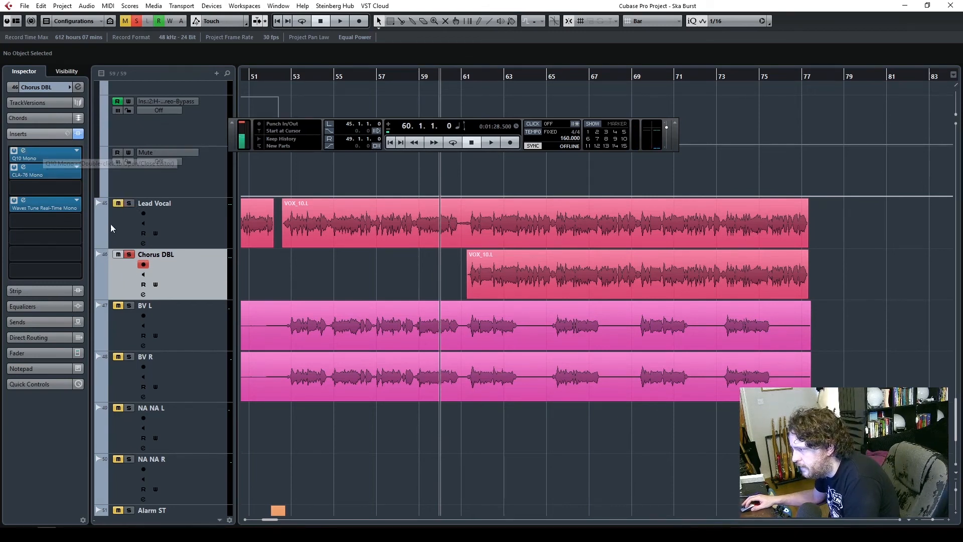
pyautogui.click(31, 158)
pyautogui.moveTo(259, 71); pyautogui.dragTo(527, 113)
pyautogui.moveTo(469, 290); pyautogui.dragTo(469, 265)
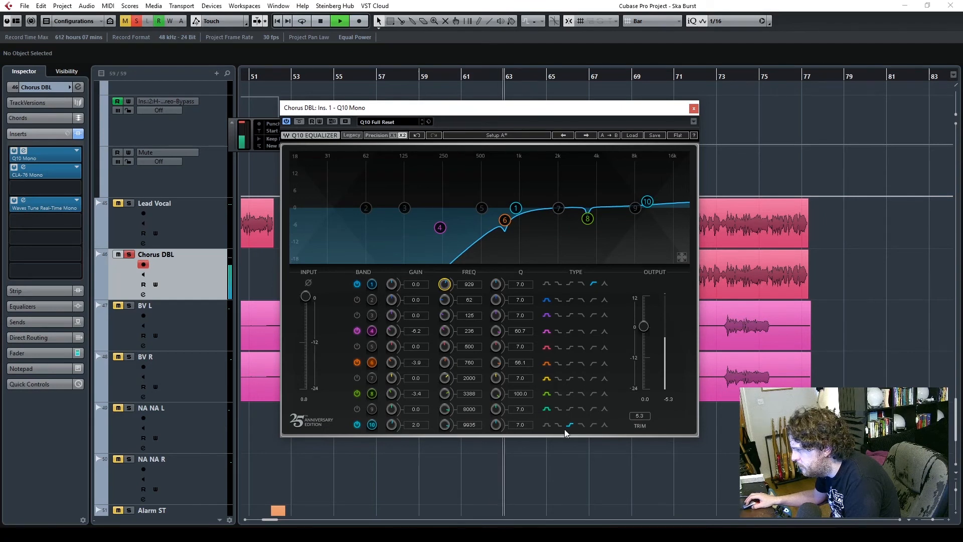
pyautogui.click(582, 425)
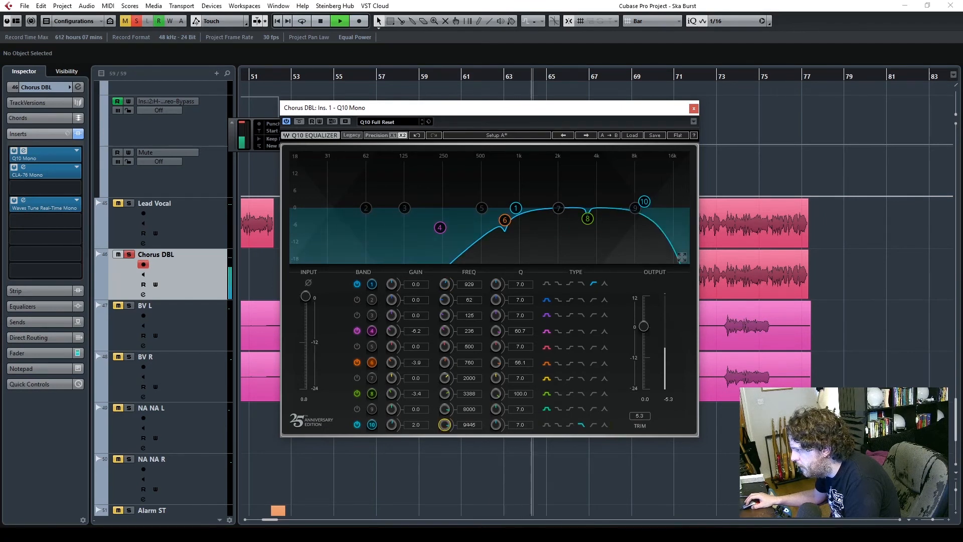
pyautogui.moveTo(445, 424); pyautogui.dragTo(444, 436)
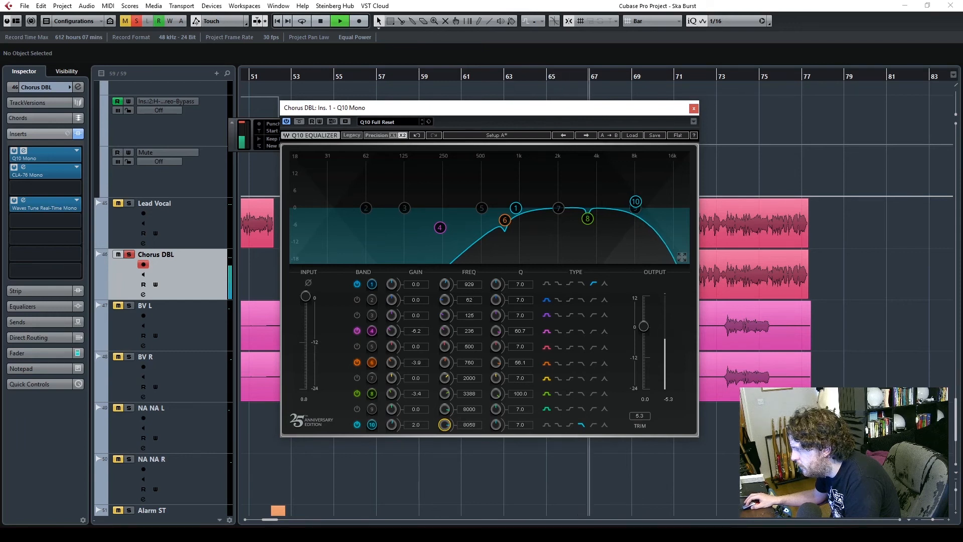
pyautogui.moveTo(471, 285); pyautogui.dragTo(471, 291)
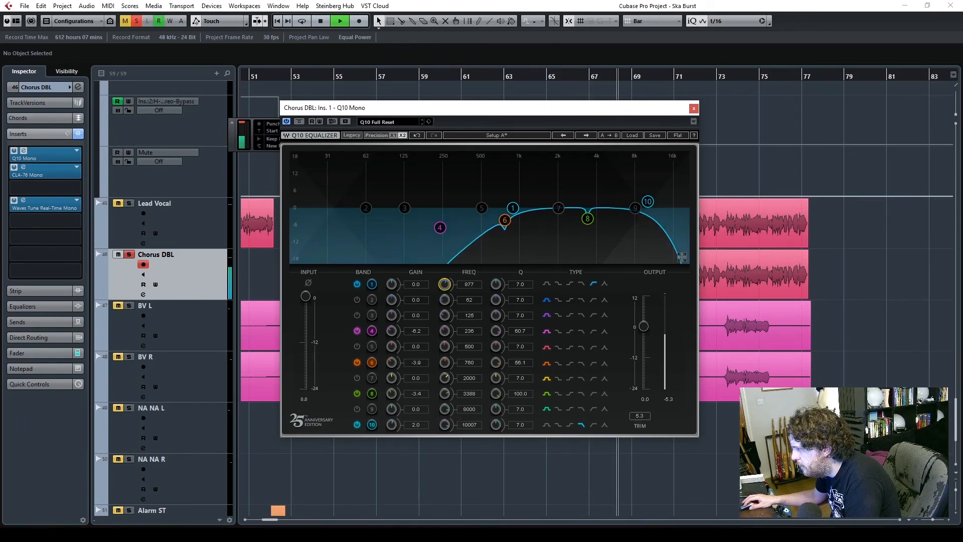
# - Reorder the Chorus DBL inserts, moving the CLA-76 to slot 7 and the Q10 to slot 5 below Waves Tune
pyautogui.moveTo(42, 173); pyautogui.dragTo(27, 250)
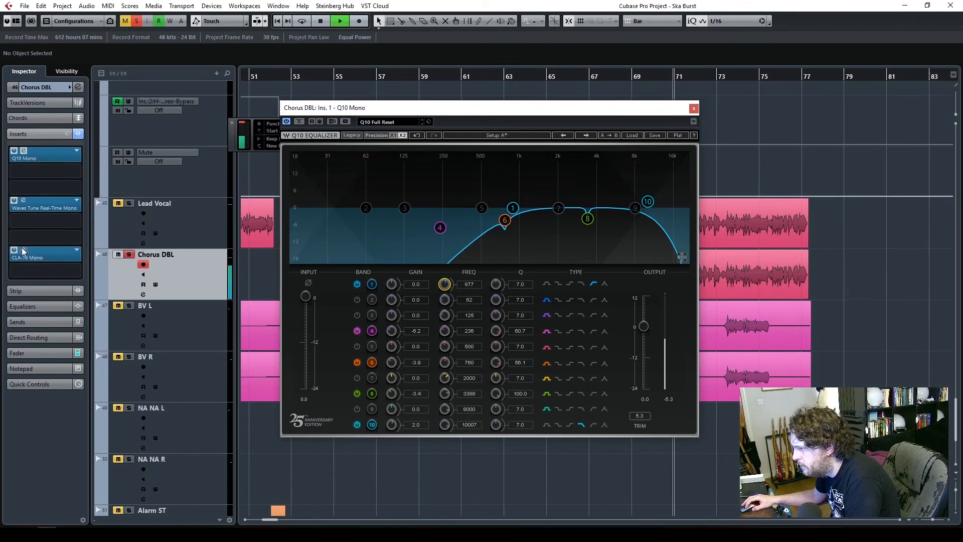
pyautogui.moveTo(47, 151); pyautogui.dragTo(55, 224)
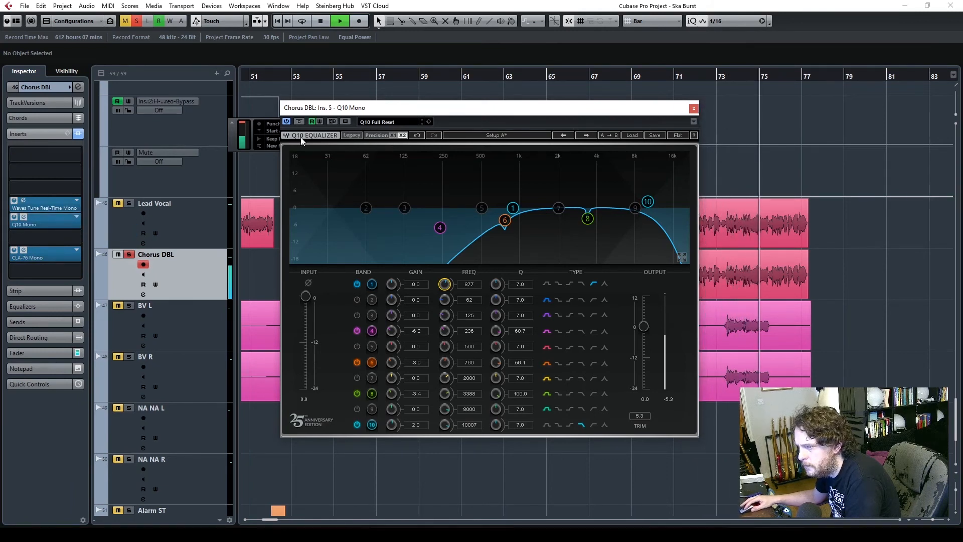
# - Raise the CLA-76's input to about -26, lower its attack and set its release to 2.13 while playing the chorus
pyautogui.click(23, 250)
pyautogui.moveTo(332, 138); pyautogui.dragTo(628, 116)
pyautogui.click(694, 109)
pyautogui.click(453, 80)
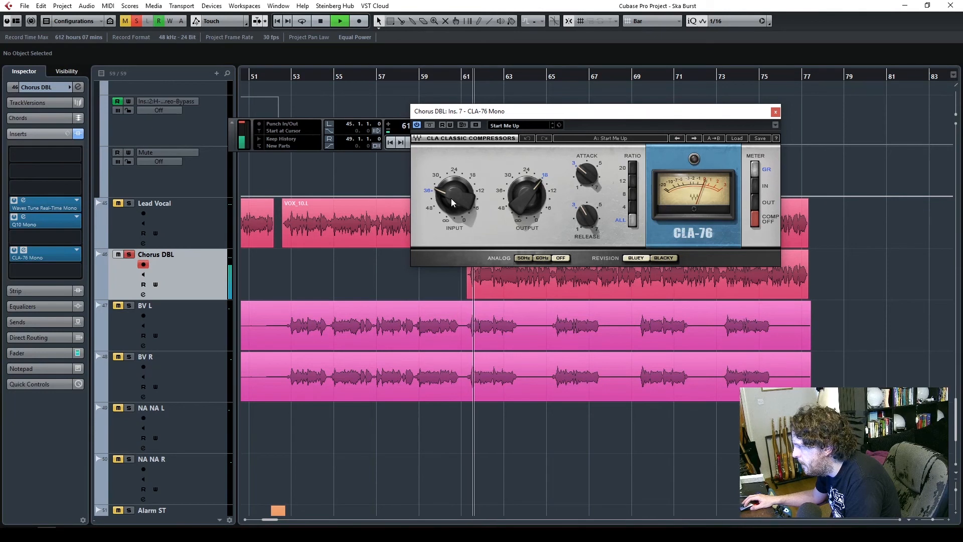
pyautogui.moveTo(450, 199); pyautogui.dragTo(451, 184)
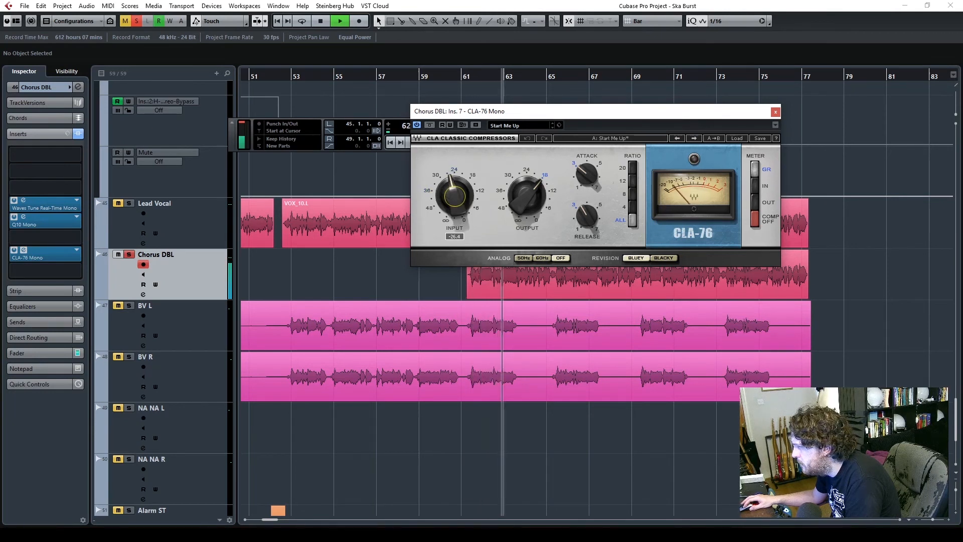
pyautogui.moveTo(590, 179); pyautogui.dragTo(587, 228)
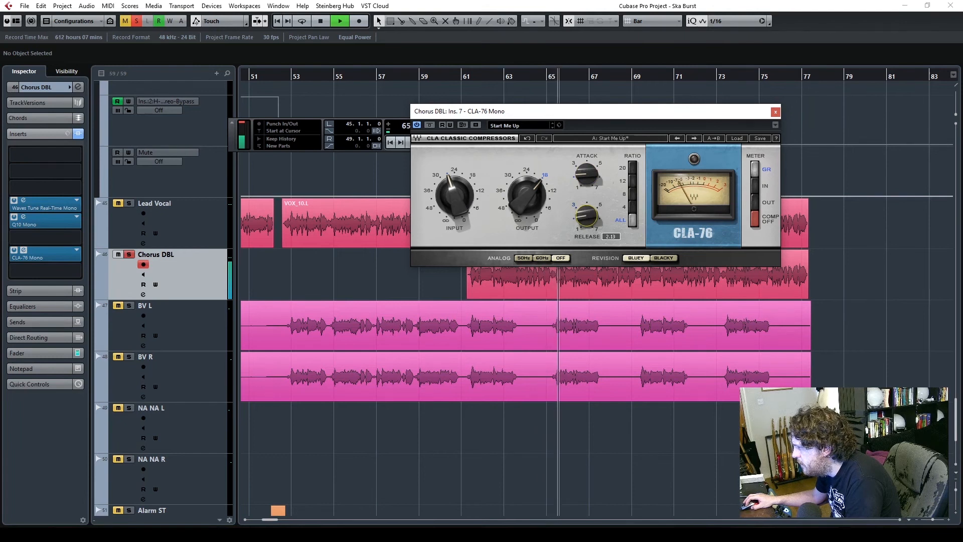
pyautogui.click(775, 111)
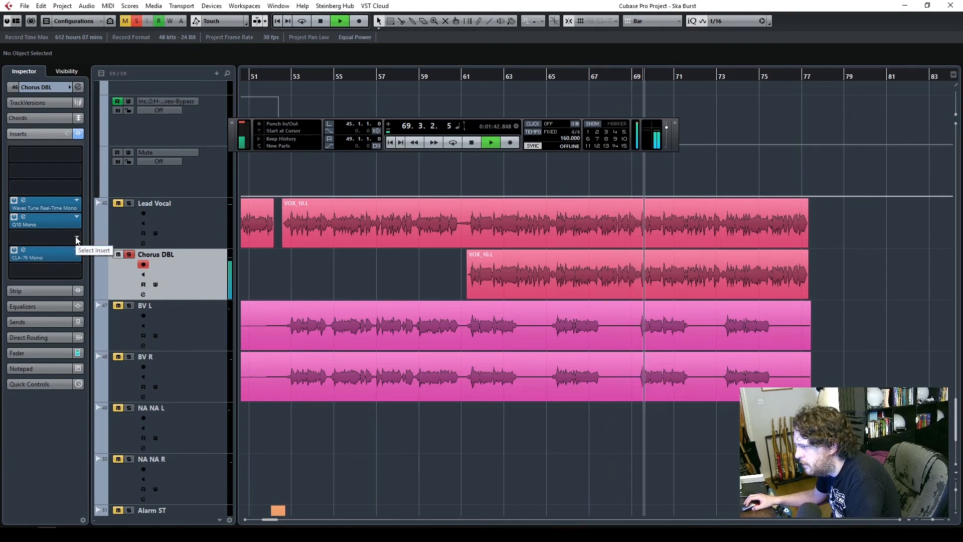
# - Insert H-Delay Mono between the Q10 and CLA-76 on Chorus DBL and set its dry/wet to 7
pyautogui.click(75, 237)
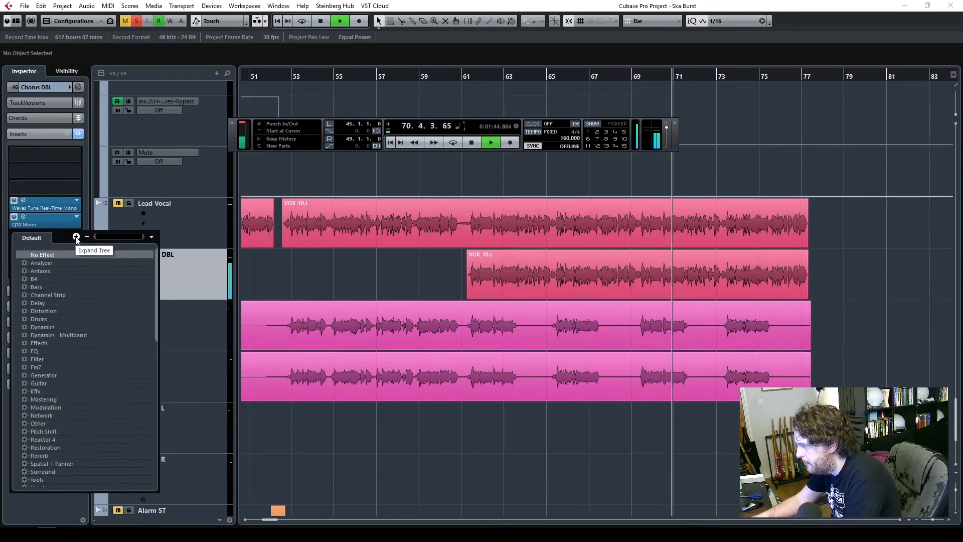
pyautogui.write('h del')
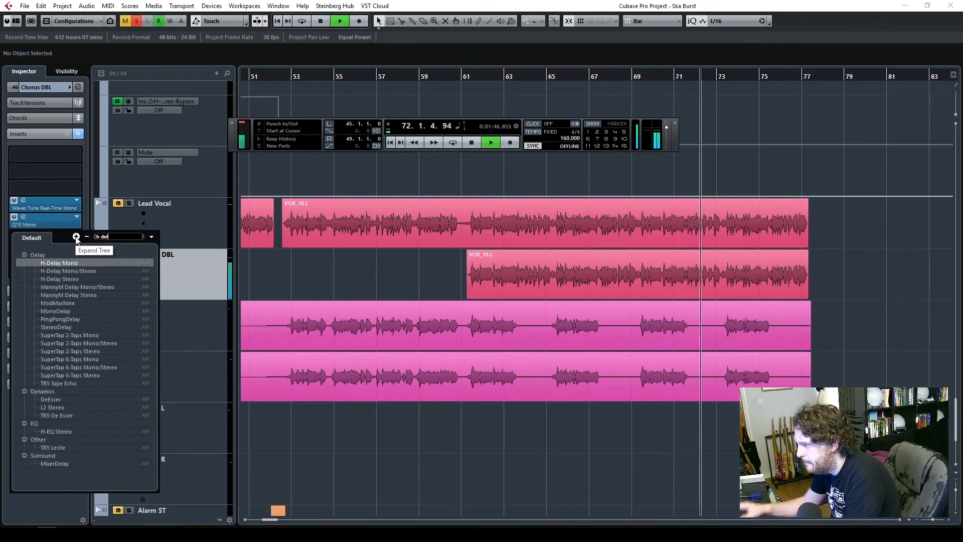
pyautogui.click(74, 262)
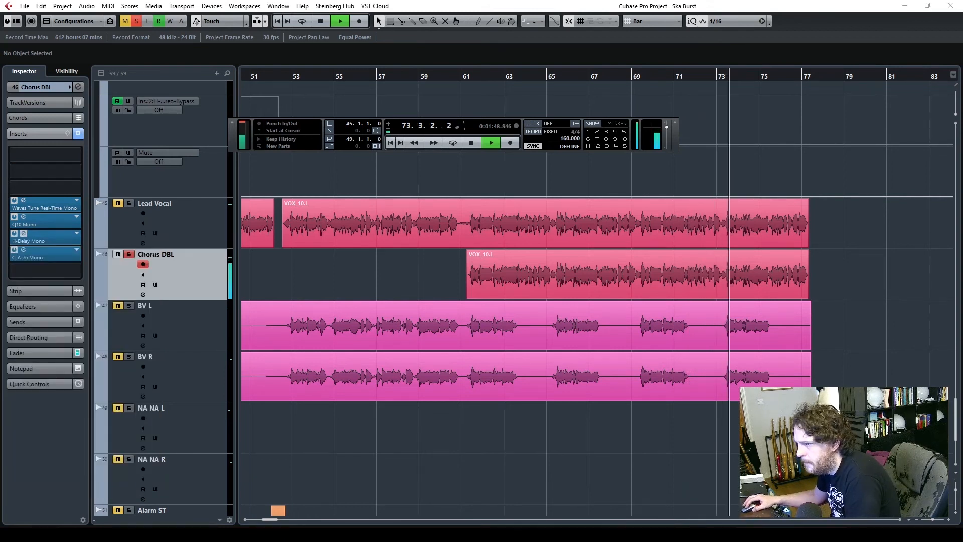
pyautogui.moveTo(699, 228); pyautogui.dragTo(702, 232)
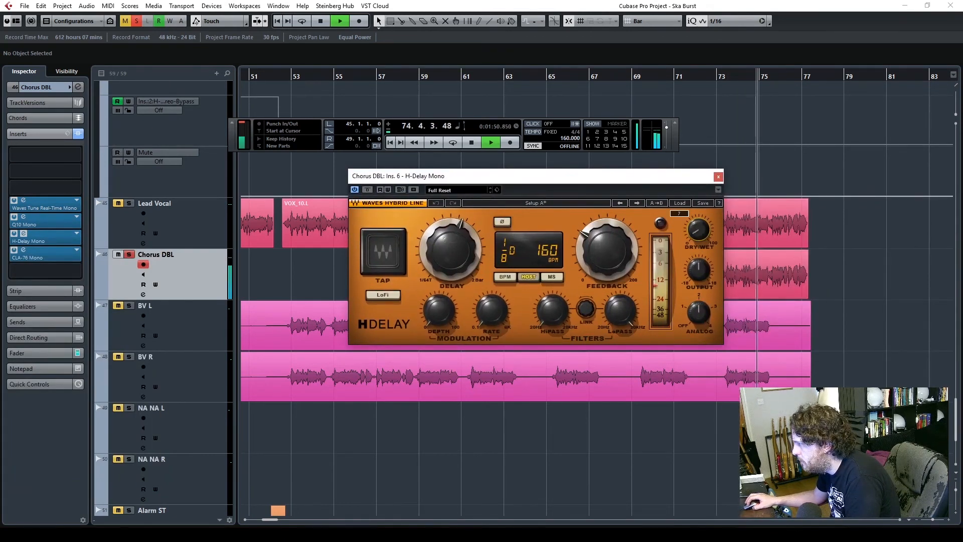
# - Set the Chorus DBL H-Delay's feedback to 9 and its delay time to 1/4 T, and raise its dry/wet slightly while playing the chorus
pyautogui.moveTo(592, 179); pyautogui.dragTo(475, 300)
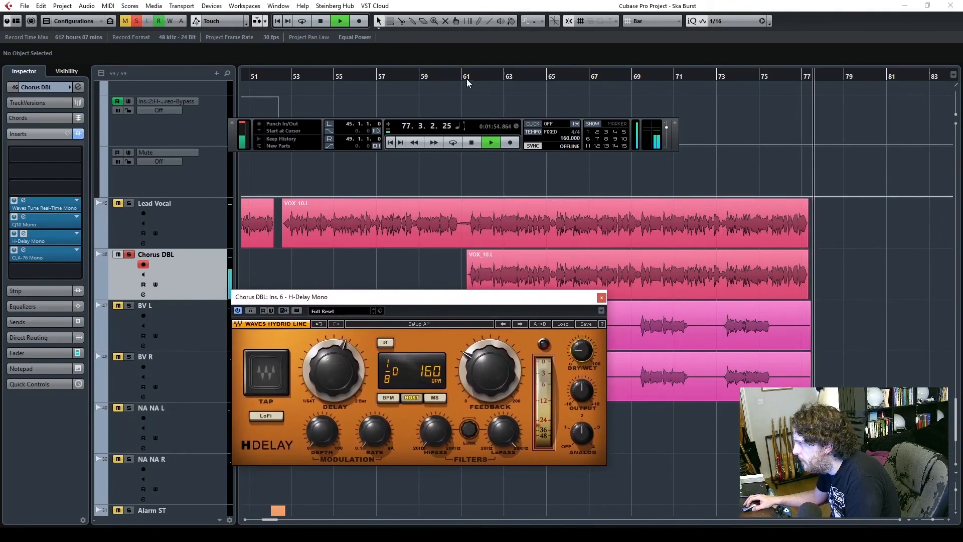
pyautogui.moveTo(490, 370); pyautogui.dragTo(490, 385)
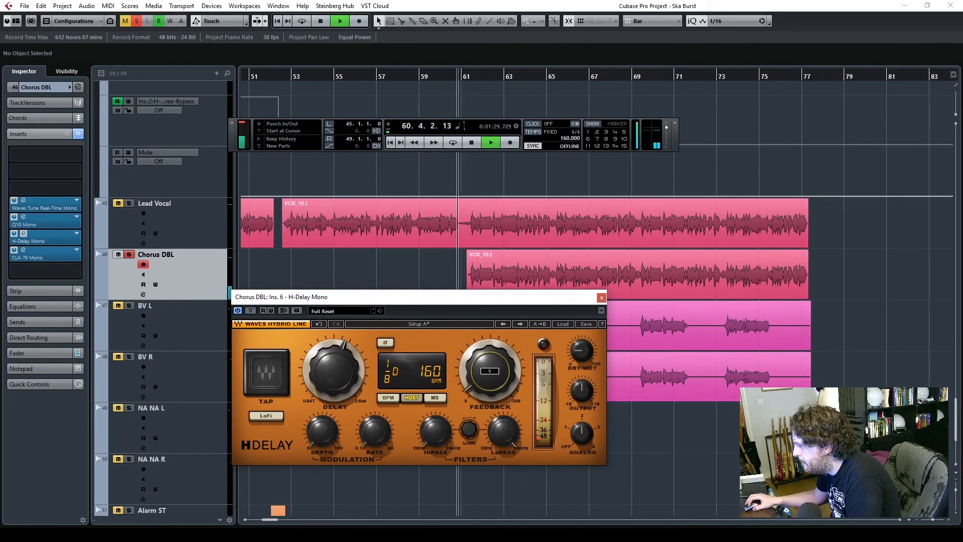
pyautogui.moveTo(327, 375); pyautogui.dragTo(327, 384)
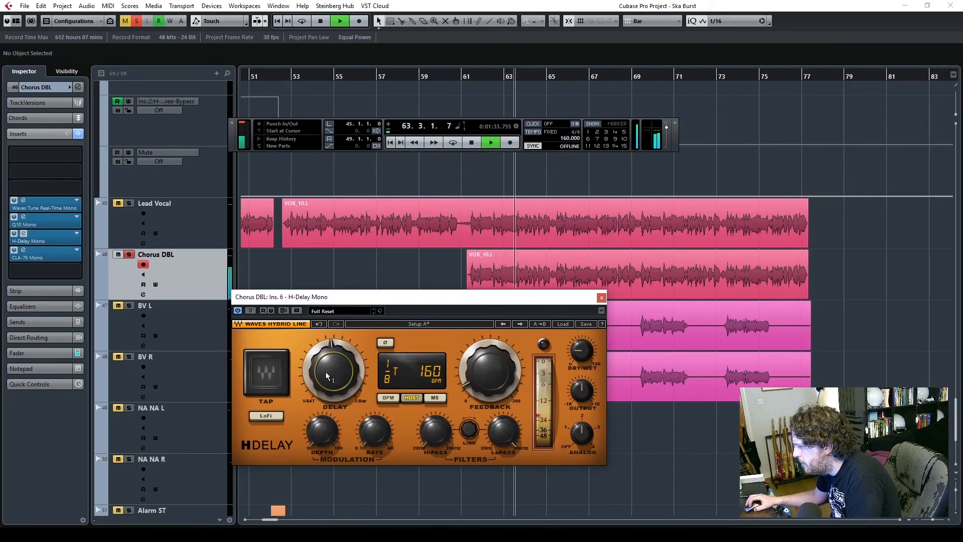
pyautogui.moveTo(333, 372); pyautogui.dragTo(334, 365)
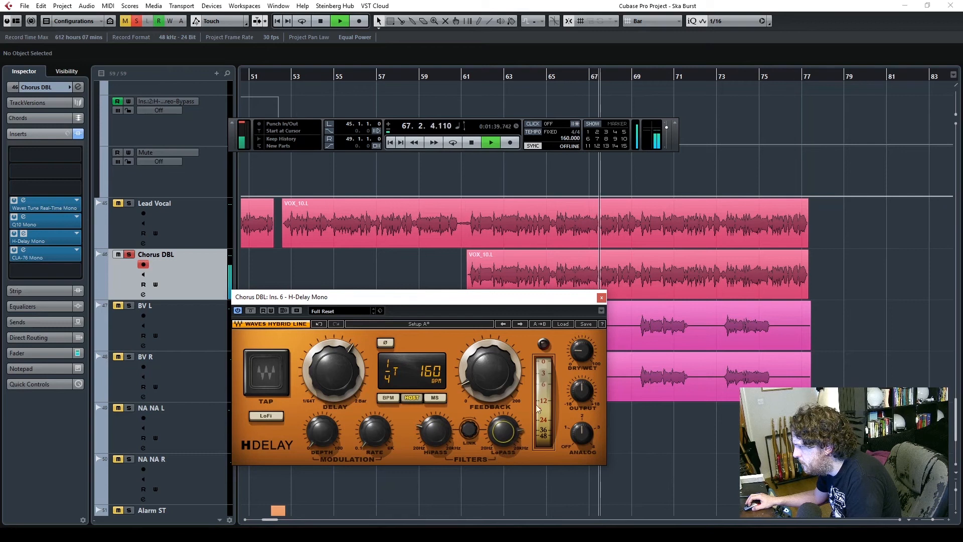
pyautogui.moveTo(581, 350); pyautogui.dragTo(582, 346)
# - Solo the Lead Vocal alongside Chorus DBL, pull the Chorus DBL fader all the way down and stop playback
pyautogui.click(129, 204)
pyautogui.click(41, 353)
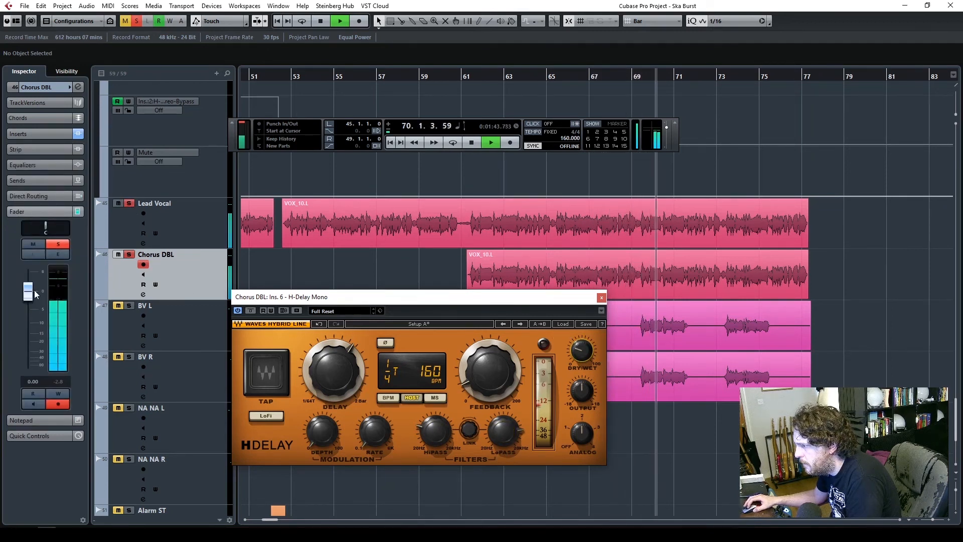
pyautogui.moveTo(28, 364)
pyautogui.mouseDown()
pyautogui.moveTo(35, 327)
pyautogui.moveTo(34, 378)
pyautogui.mouseUp()
pyautogui.press('space')
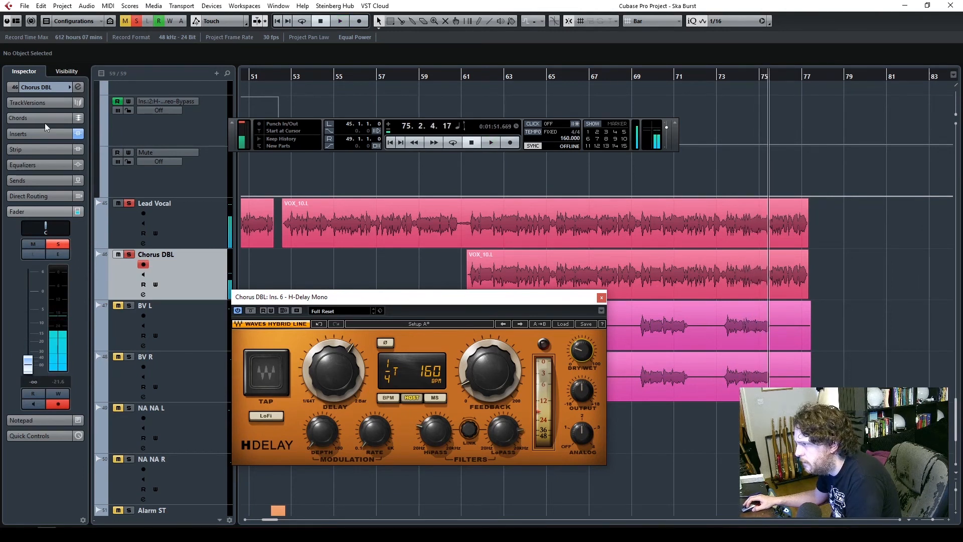
# - Set the Chorus DBL track delay to 30
pyautogui.click(48, 88)
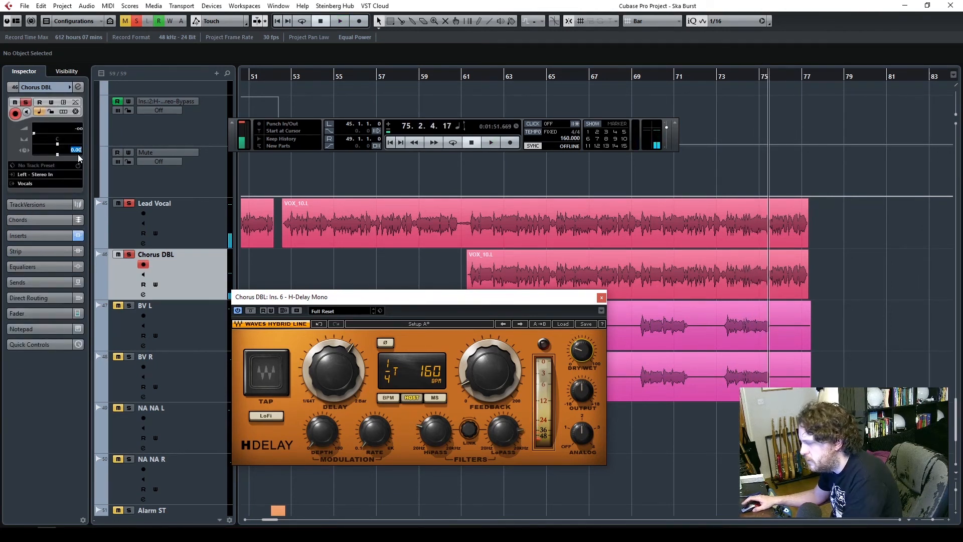
pyautogui.write('30')
pyautogui.press('Return')
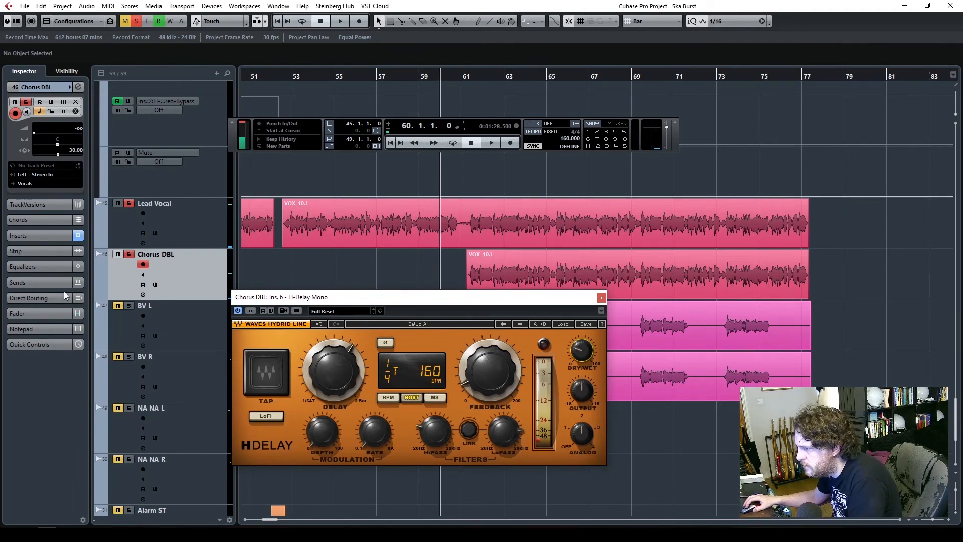
# - Play from bar 60 and bring the Chorus DBL fader up to -14.2 against the soloed Lead Vocal
pyautogui.press('space')
pyautogui.click(39, 315)
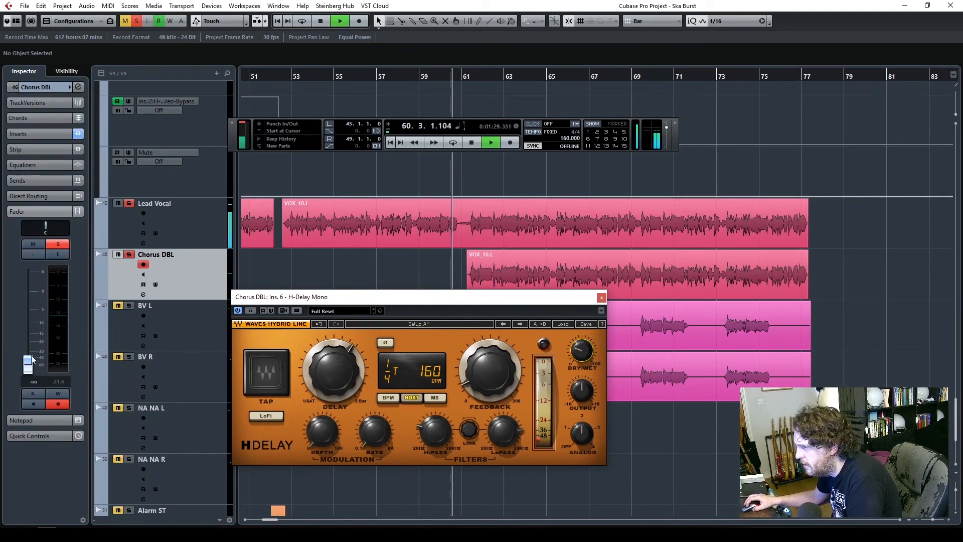
pyautogui.moveTo(28, 337); pyautogui.dragTo(28, 335)
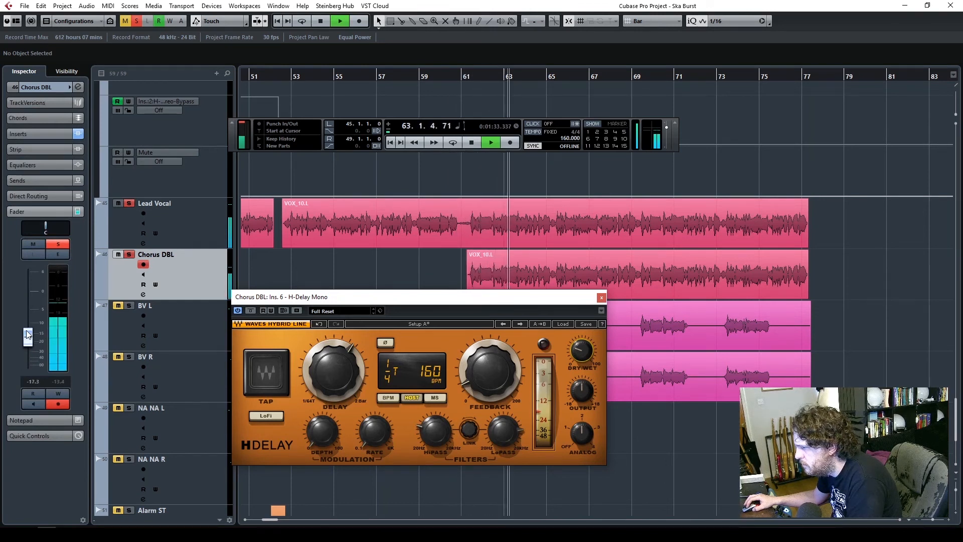
pyautogui.doubleClick(34, 87)
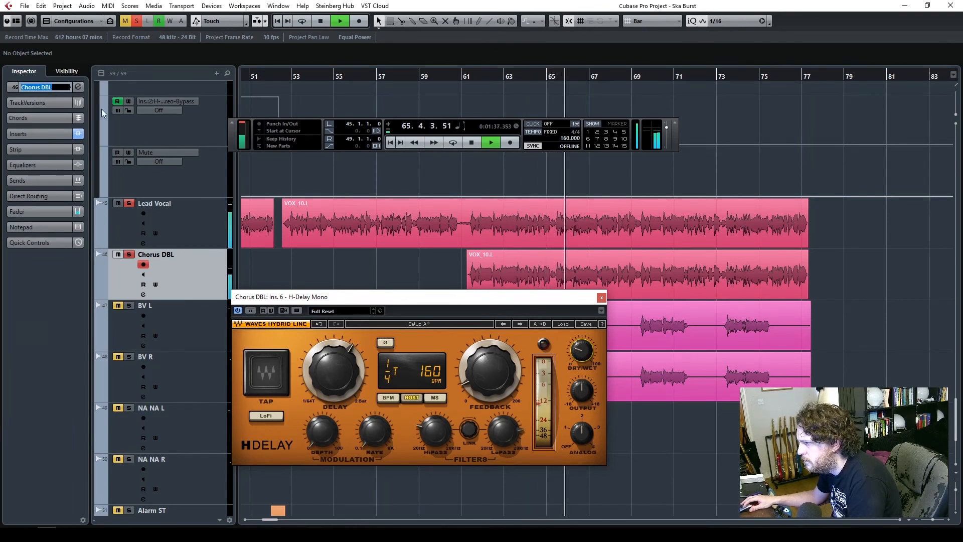
pyautogui.click(46, 341)
pyautogui.click(119, 255)
pyautogui.click(129, 255)
pyautogui.click(23, 212)
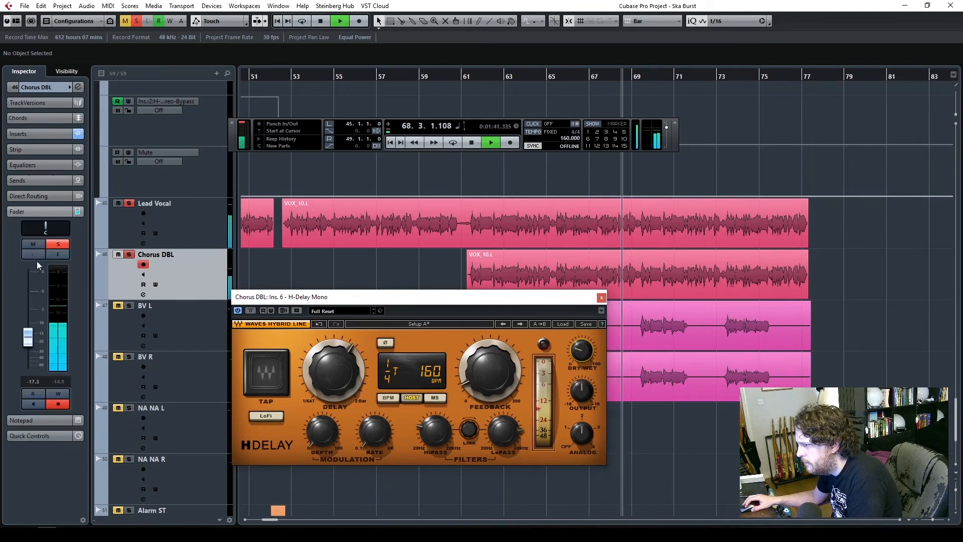
pyautogui.moveTo(27, 337); pyautogui.dragTo(28, 332)
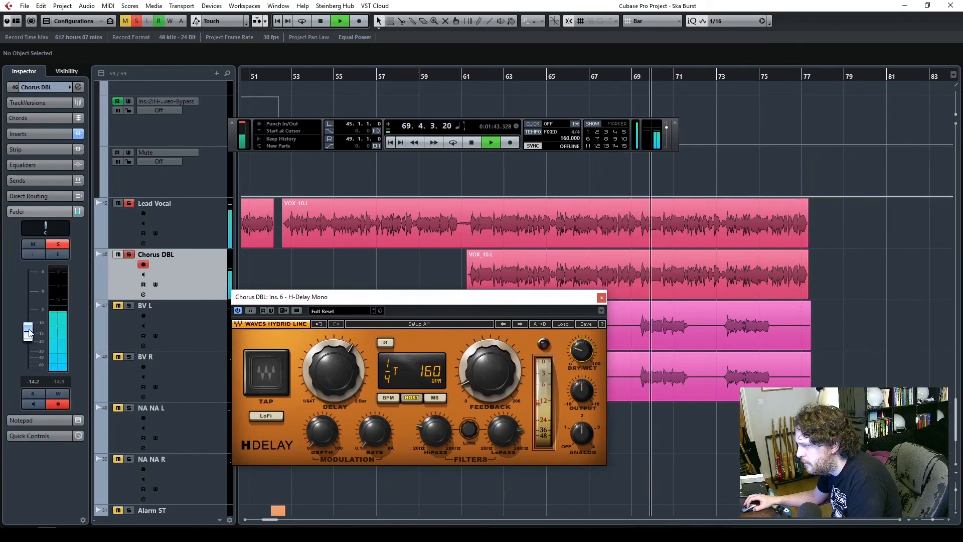
# - In the Chorus DBL Q10, lower band 10's low-pass to 6875 Hz and band 1's high-pass to 672 Hz
pyautogui.click(38, 135)
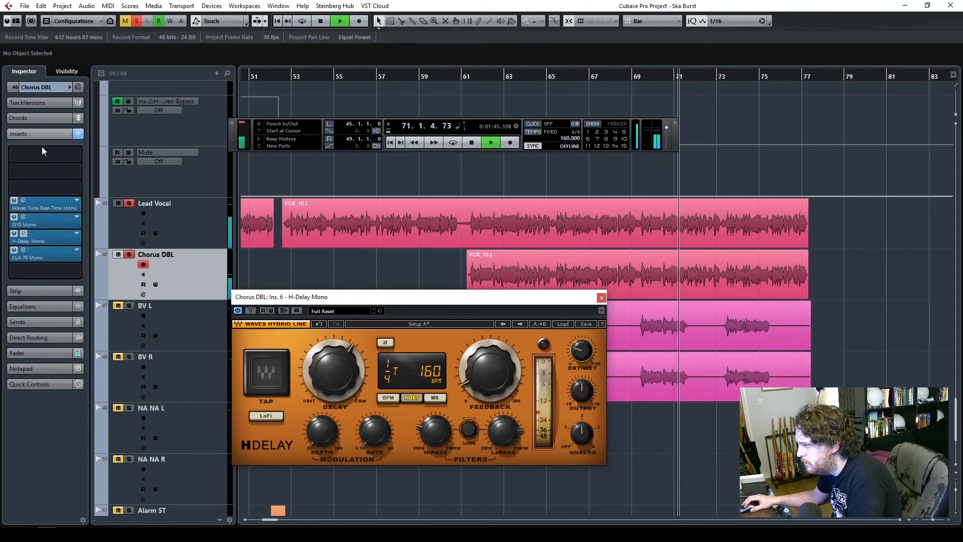
pyautogui.click(24, 218)
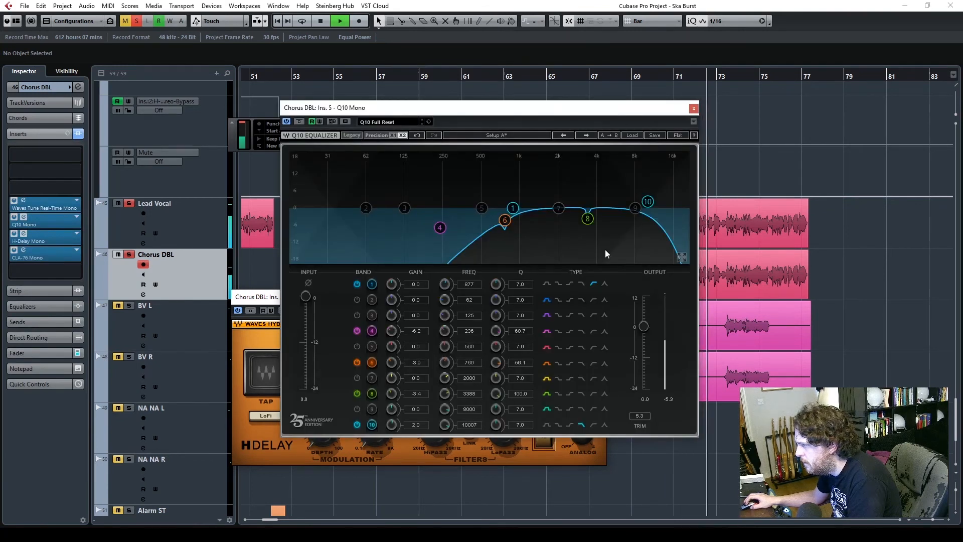
pyautogui.moveTo(444, 424); pyautogui.dragTo(445, 435)
pyautogui.moveTo(470, 286); pyautogui.dragTo(470, 294)
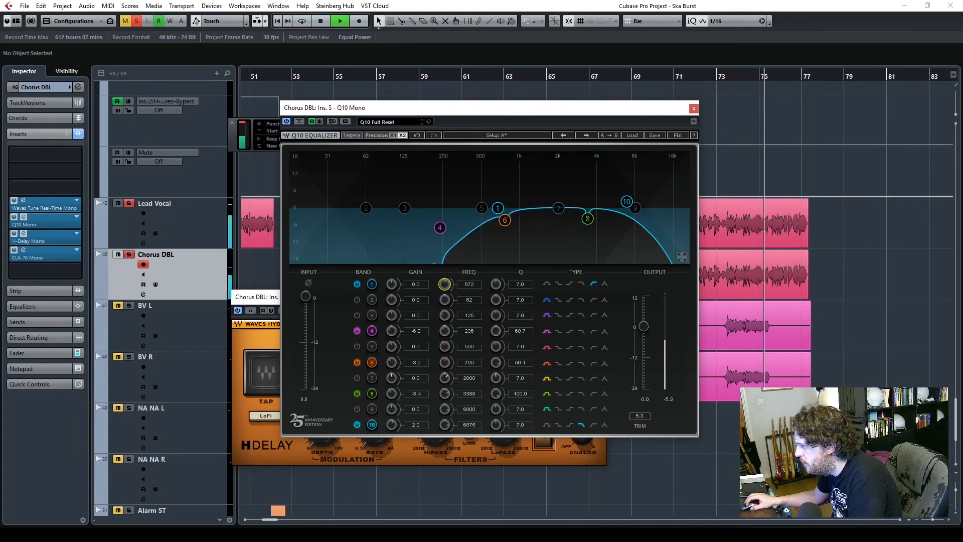
pyautogui.click(693, 109)
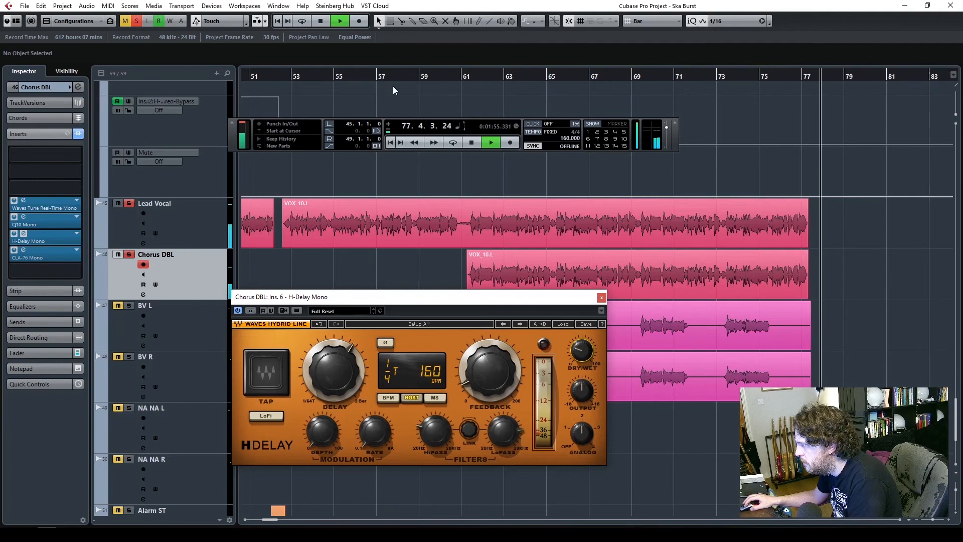
# - Play from about bar 56, raise the H-Delay's feedback to 27, clear all solos and close the plug-in
pyautogui.click(362, 79)
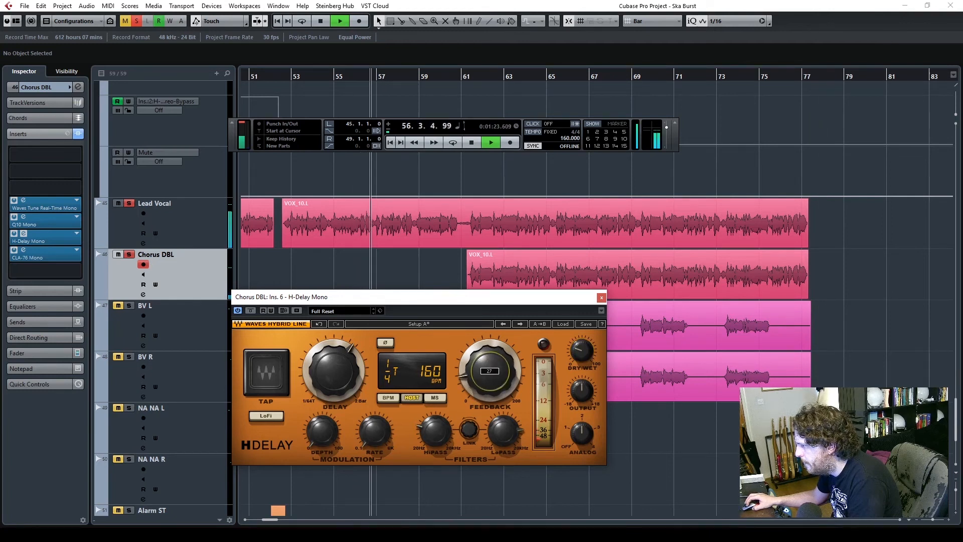
pyautogui.moveTo(443, 443); pyautogui.dragTo(495, 443)
pyautogui.click(134, 22)
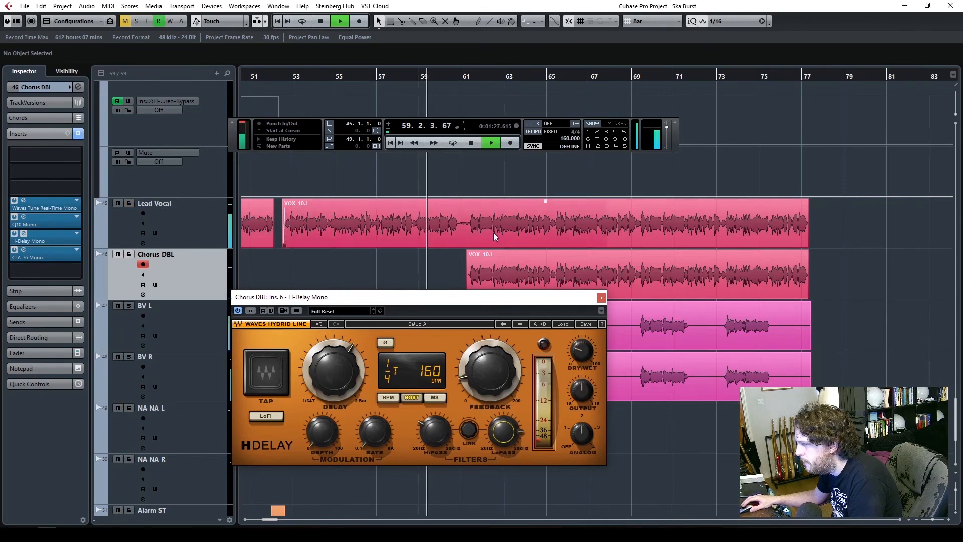
pyautogui.click(601, 297)
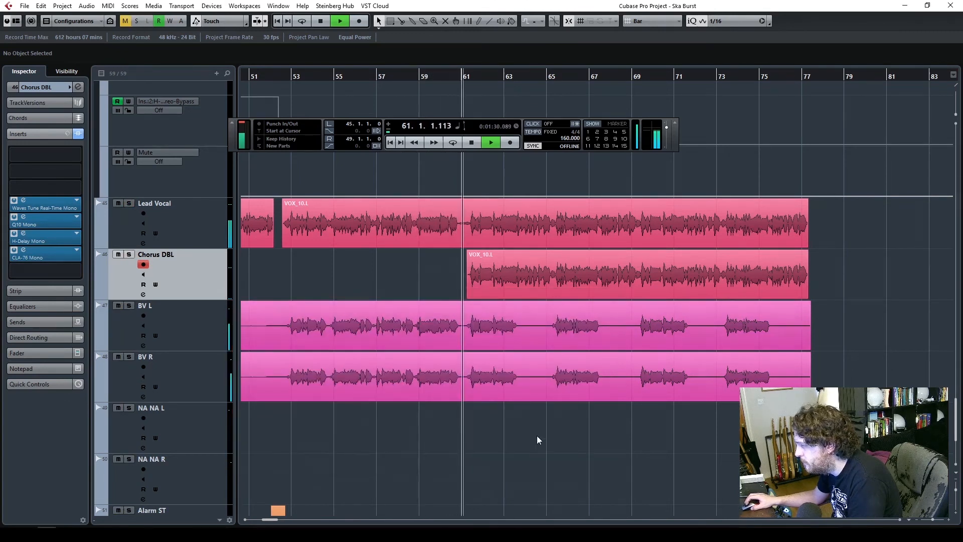
# - In the full mix, lower the Chorus DBL fader to -15.5 and the BV L fader to -3.85
pyautogui.click(35, 354)
pyautogui.moveTo(30, 332); pyautogui.dragTo(30, 339)
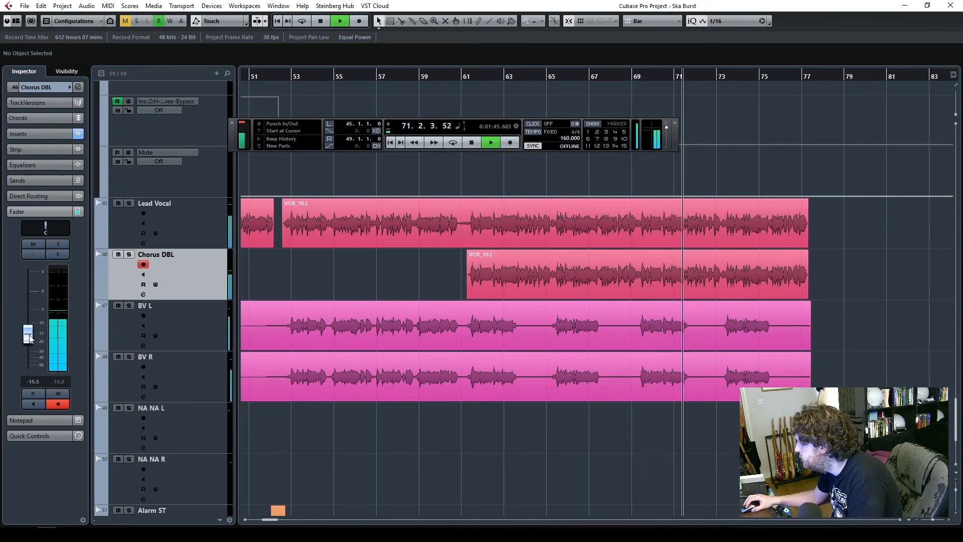
pyautogui.click(182, 330)
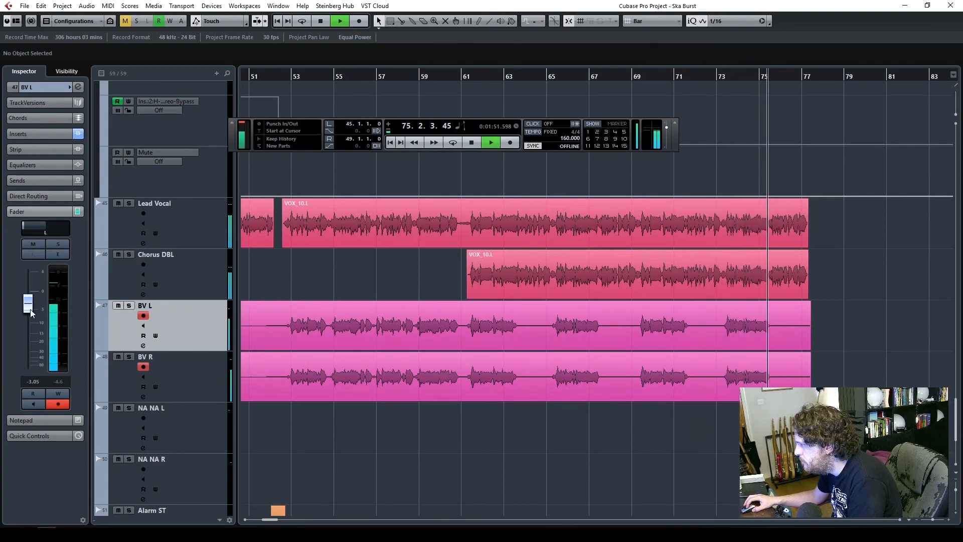
pyautogui.moveTo(30, 310); pyautogui.dragTo(29, 313)
# - Replay from about bar 53 and set the Chorus DBL Q10's band 1 high-pass to 964 Hz and band 10 low-pass to 6259 Hz
pyautogui.click(307, 77)
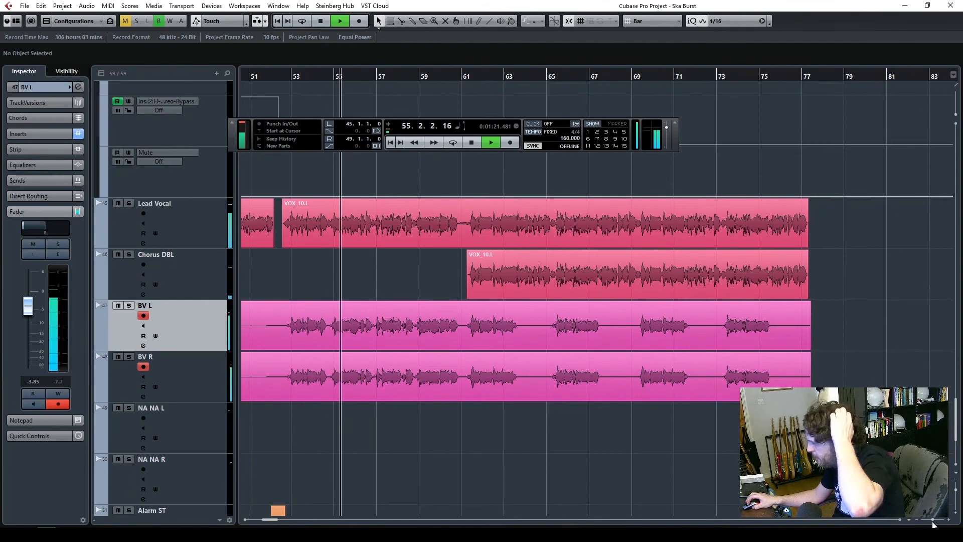
pyautogui.moveTo(933, 520); pyautogui.dragTo(930, 521)
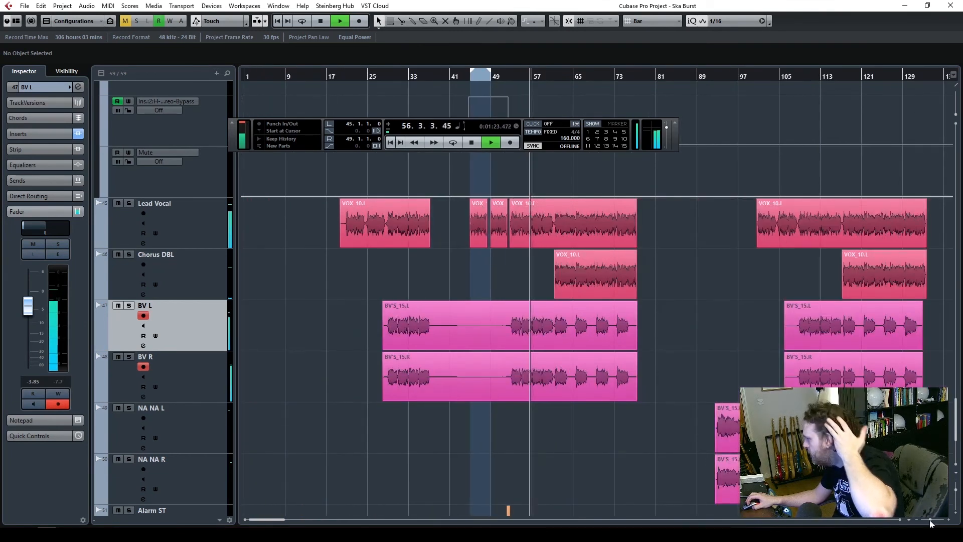
pyautogui.click(209, 293)
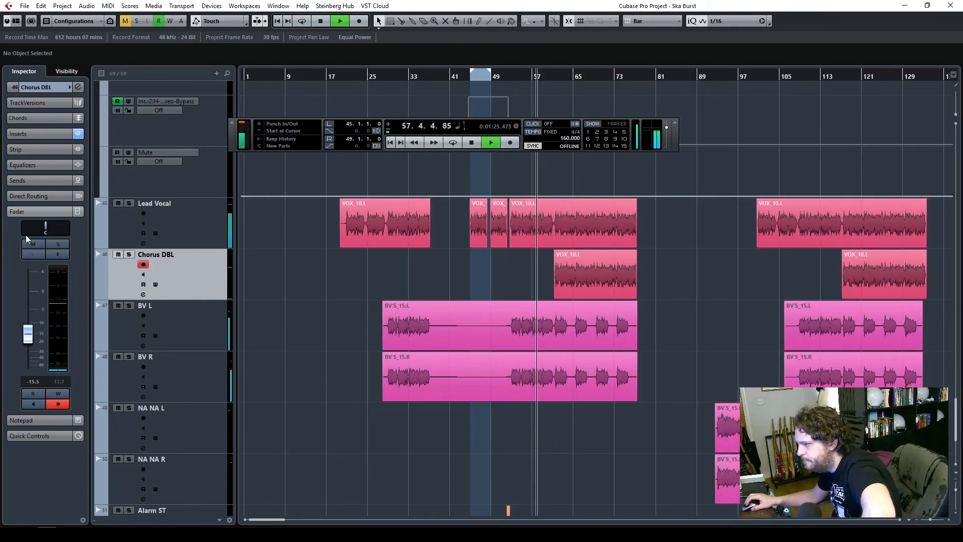
pyautogui.click(34, 133)
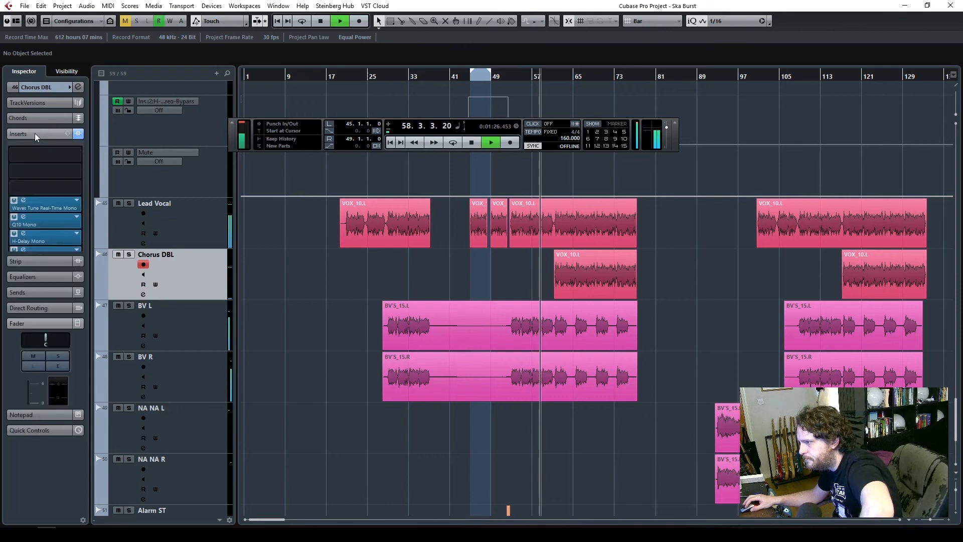
pyautogui.click(26, 219)
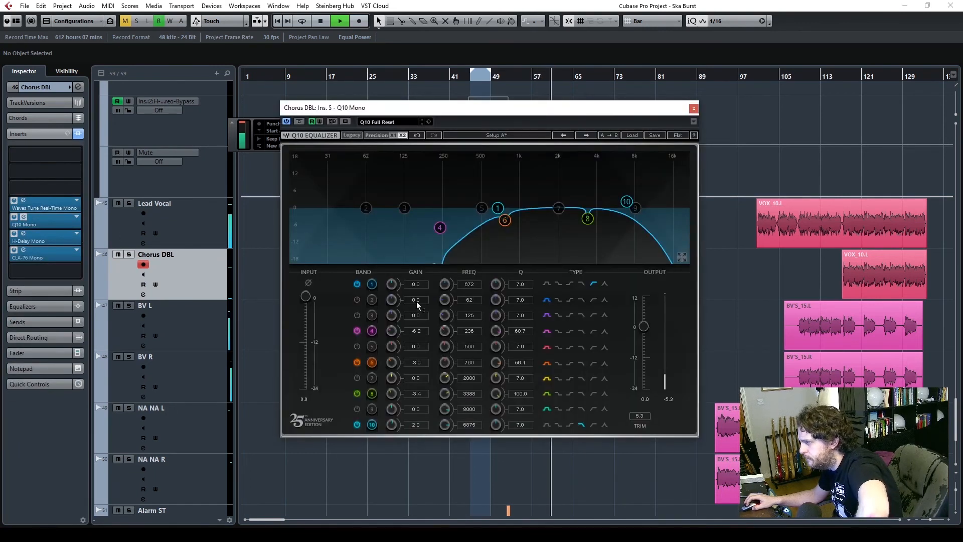
pyautogui.moveTo(468, 287); pyautogui.dragTo(468, 273)
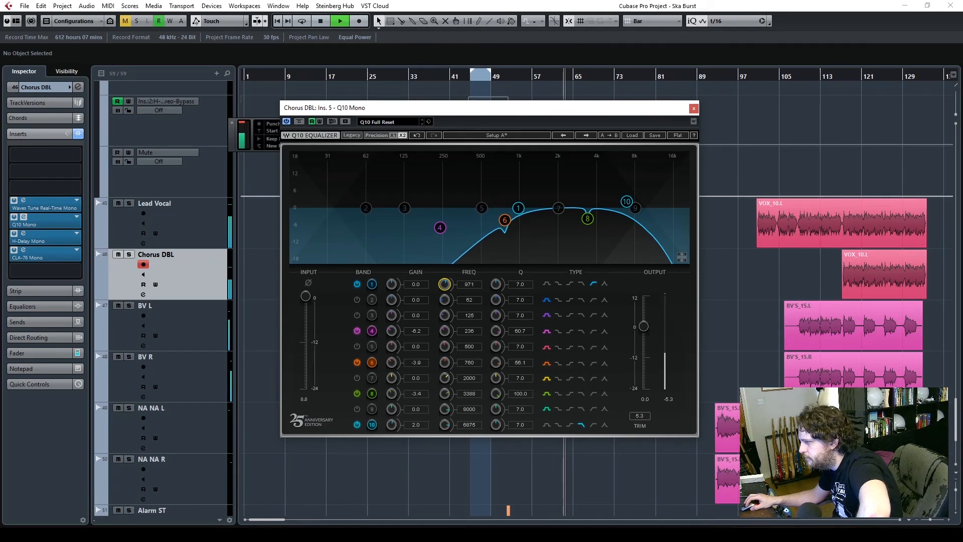
pyautogui.moveTo(468, 425); pyautogui.dragTo(469, 431)
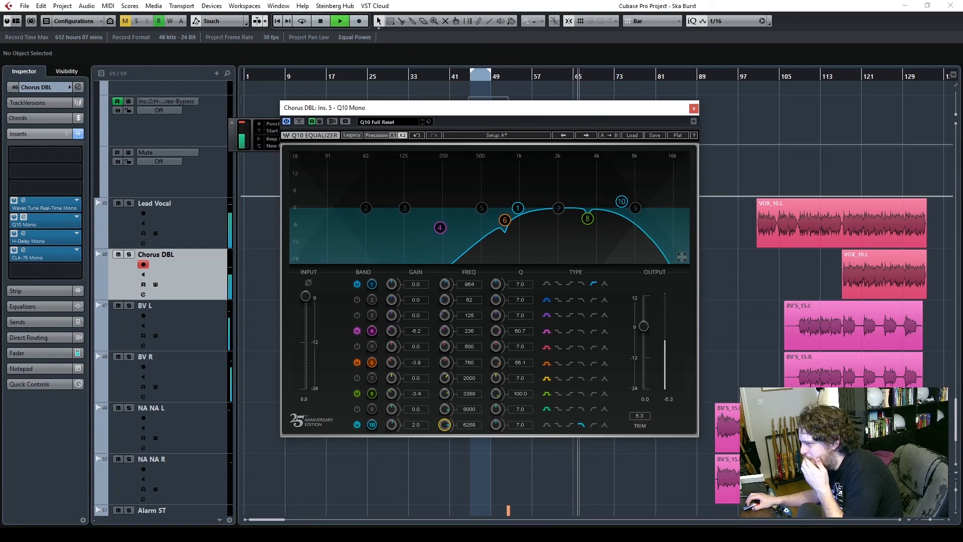
pyautogui.click(693, 109)
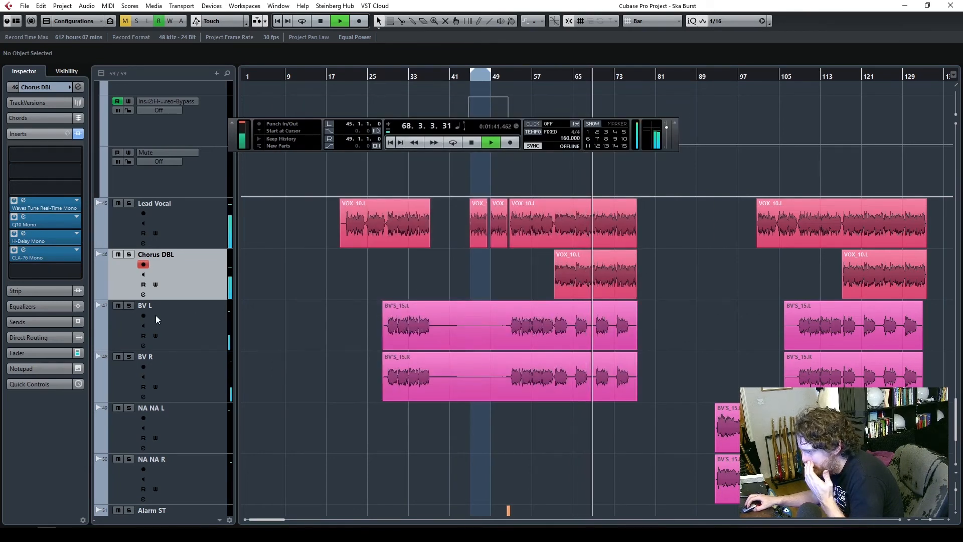
# - Check Chorus DBL in the mix with a brief mute and raise its fader to -12.9
pyautogui.click(38, 353)
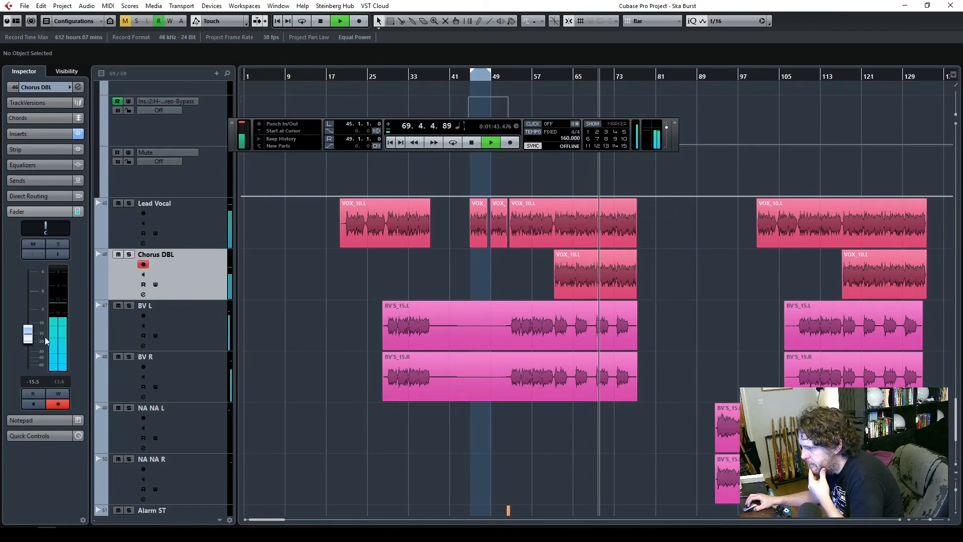
pyautogui.click(34, 245)
pyautogui.moveTo(31, 334); pyautogui.dragTo(29, 330)
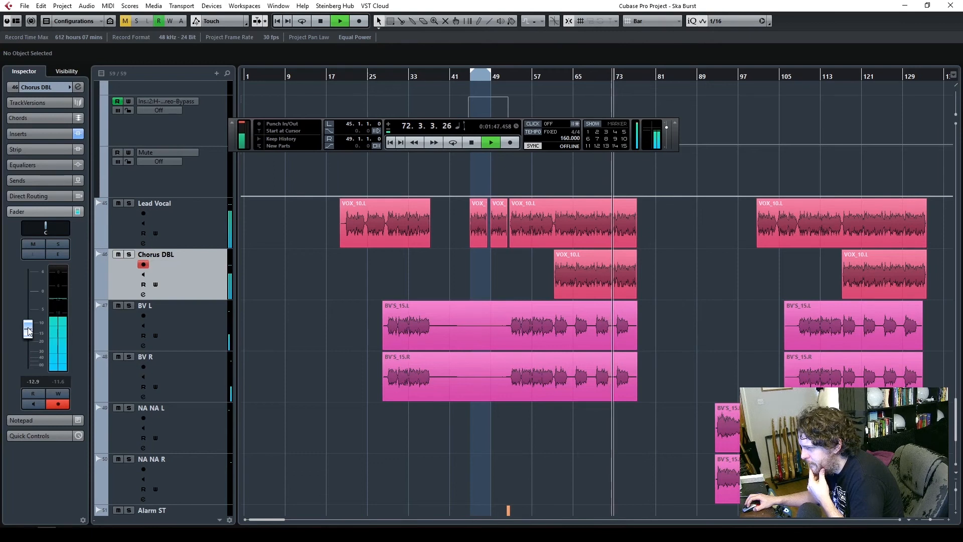
# - Reopen the Chorus DBL H-Delay and raise its dry/wet slightly while the chorus plays
pyautogui.click(46, 132)
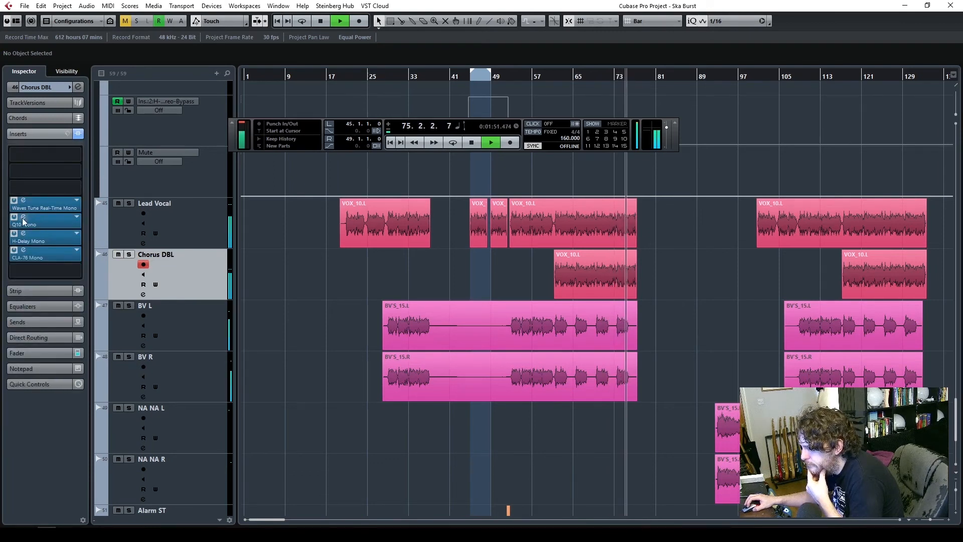
pyautogui.click(24, 234)
pyautogui.moveTo(572, 297); pyautogui.dragTo(493, 298)
pyautogui.moveTo(506, 347); pyautogui.dragTo(506, 340)
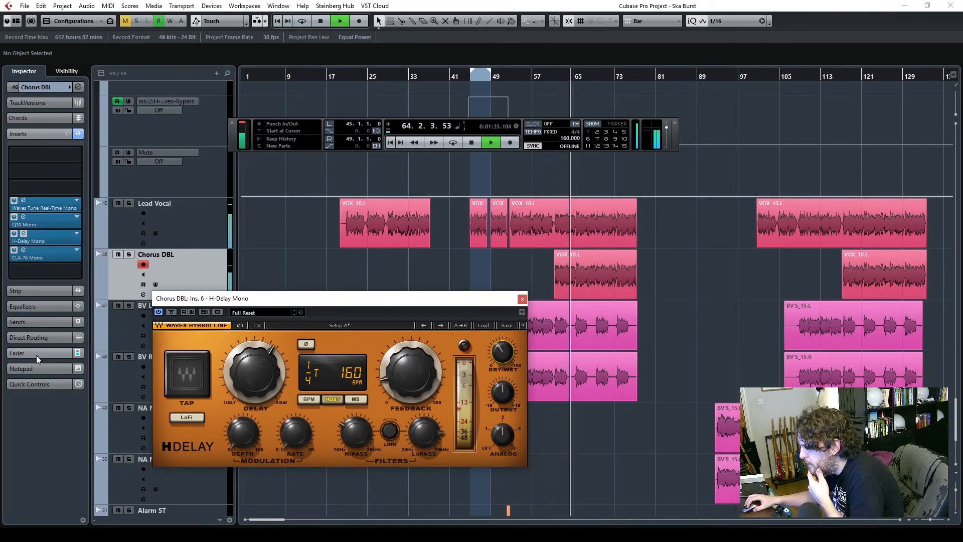
pyautogui.moveTo(512, 351); pyautogui.dragTo(512, 348)
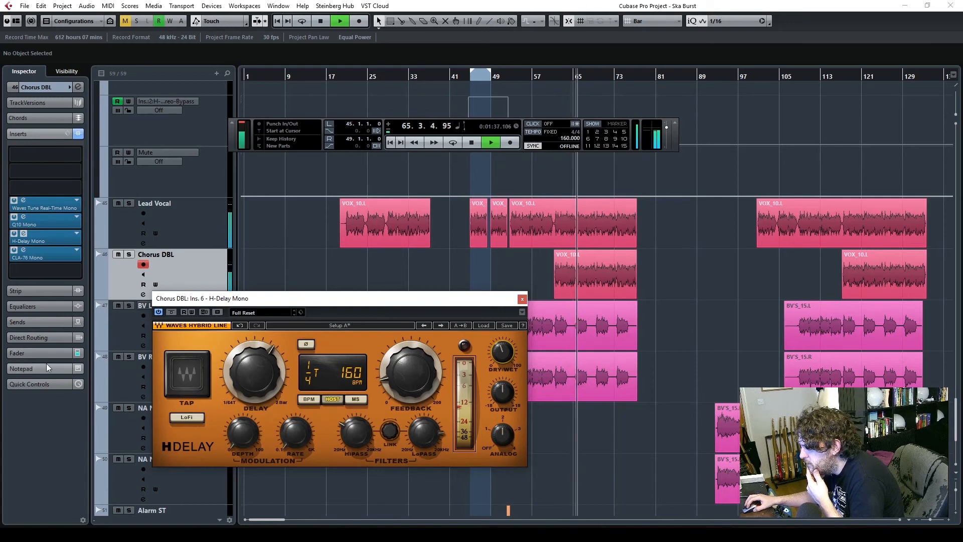
# - Raise the Chorus DBL fader to -12.4, checking the track briefly in solo, and close its H-Delay
pyautogui.click(31, 353)
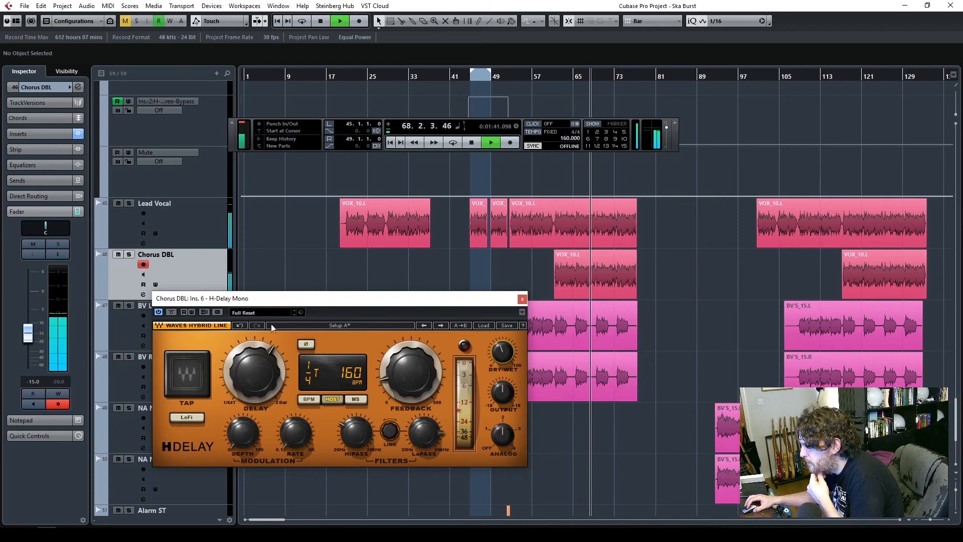
pyautogui.moveTo(28, 340); pyautogui.dragTo(28, 338)
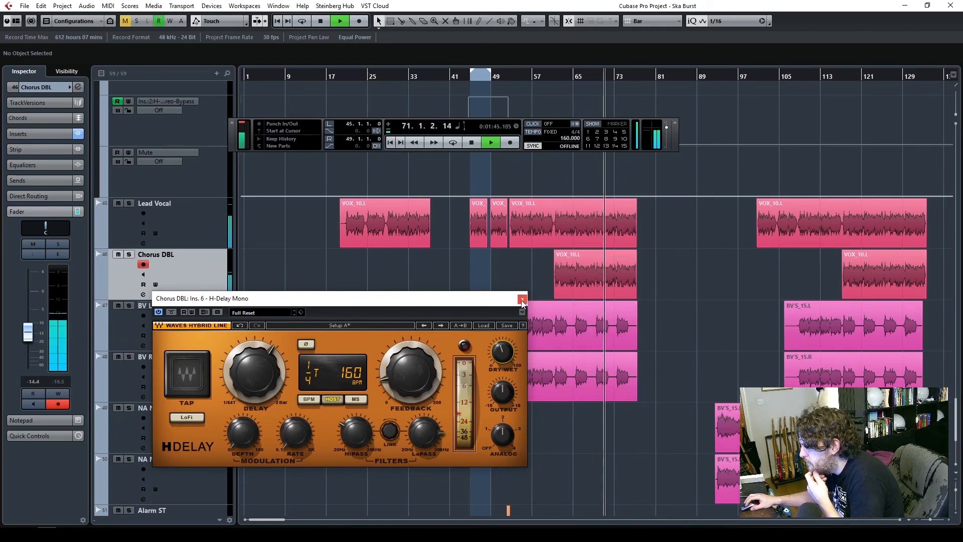
pyautogui.click(129, 254)
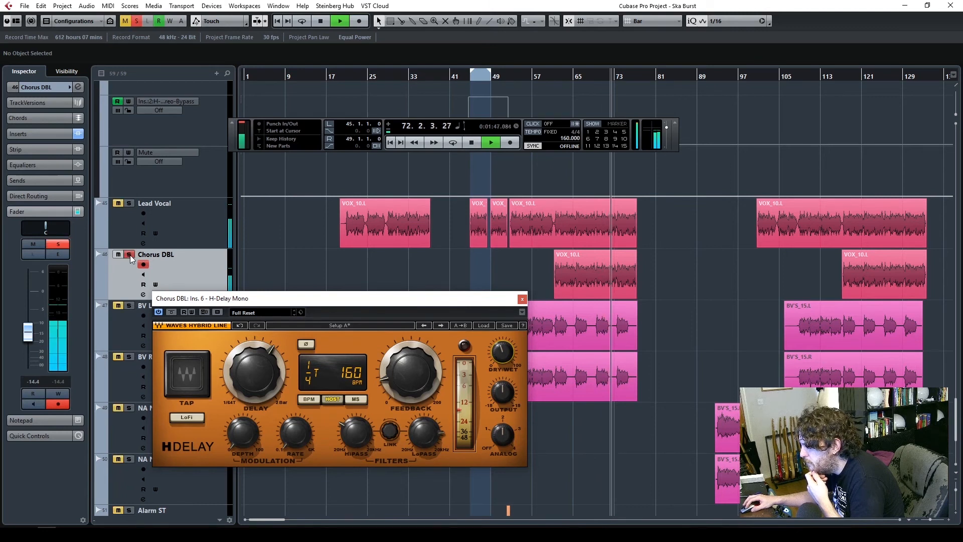
pyautogui.click(130, 255)
pyautogui.moveTo(29, 333); pyautogui.dragTo(28, 330)
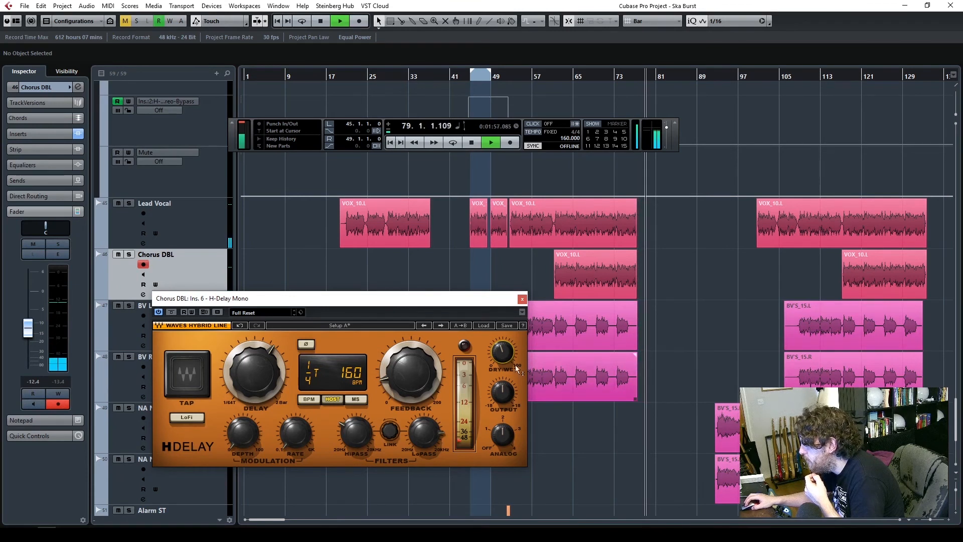
pyautogui.click(522, 299)
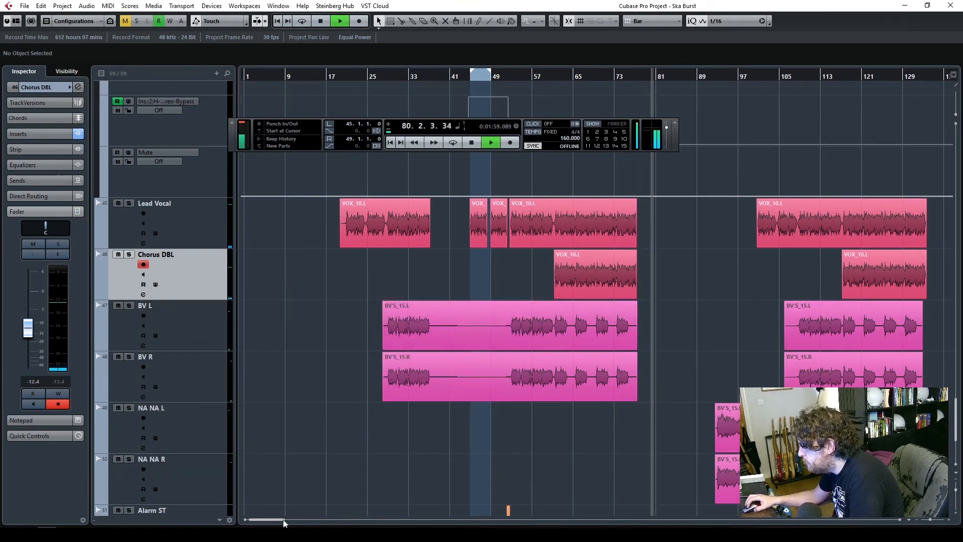
# - Play from bar 157, trim the last Chorus DBL clip to end at 166.3.2.92 and give it a 1.1.1.28 fade-out
pyautogui.hscroll(3, 284, 519)
pyautogui.moveTo(280, 520); pyautogui.dragTo(302, 515)
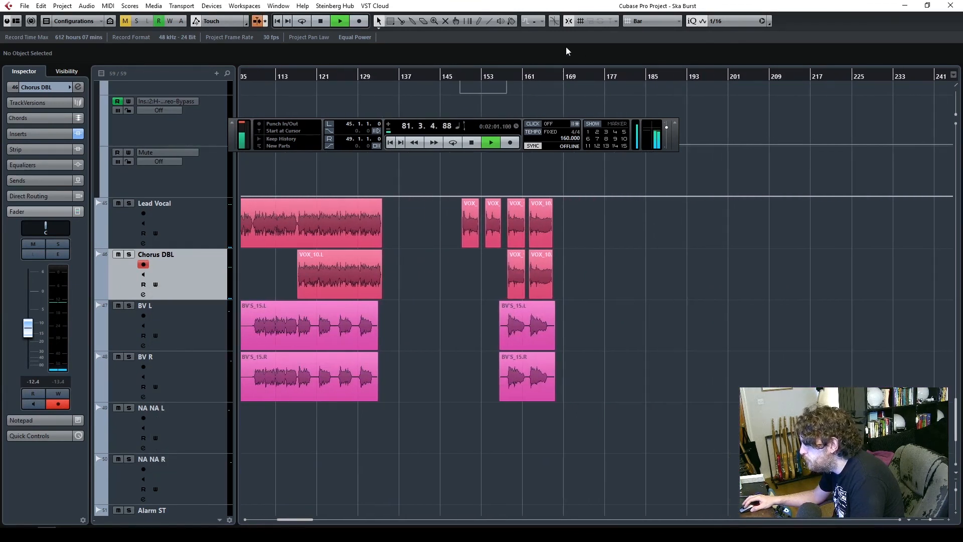
pyautogui.click(502, 76)
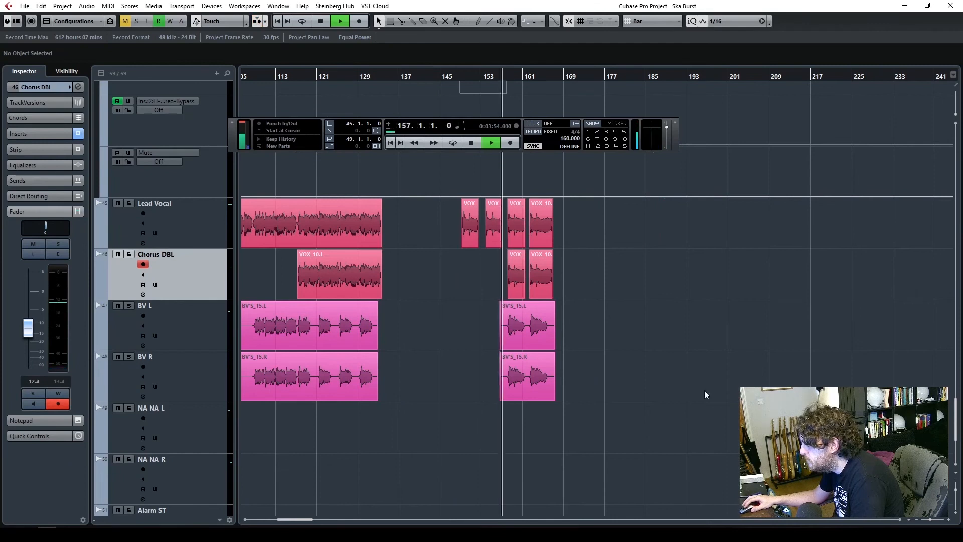
pyautogui.click(949, 520)
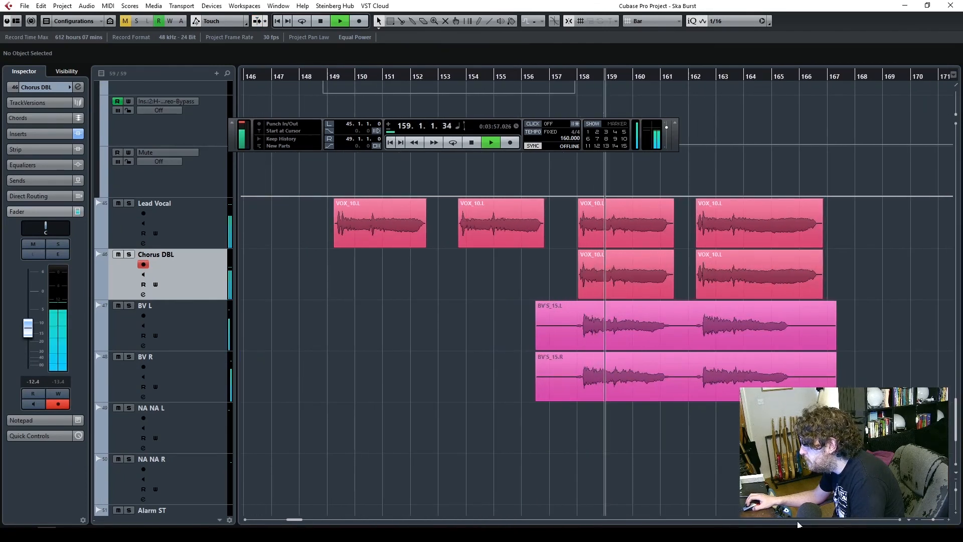
pyautogui.moveTo(291, 520); pyautogui.dragTo(296, 522)
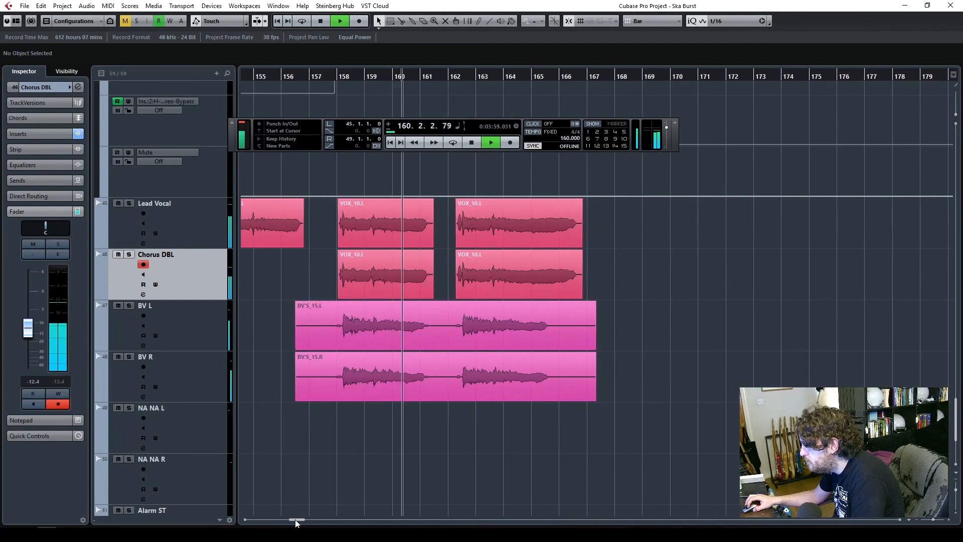
pyautogui.click(570, 275)
pyautogui.moveTo(580, 295); pyautogui.dragTo(575, 296)
pyautogui.moveTo(574, 253); pyautogui.dragTo(538, 254)
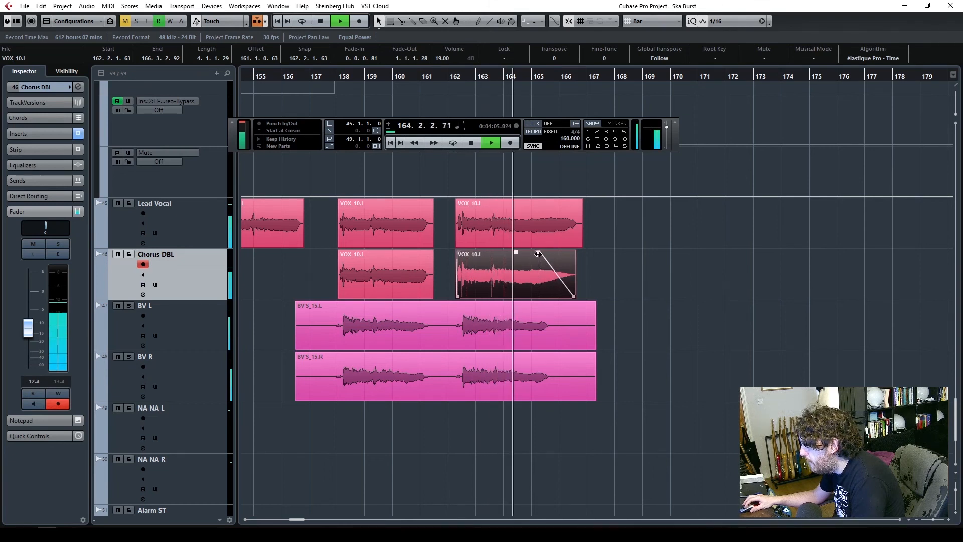
pyautogui.click(563, 231)
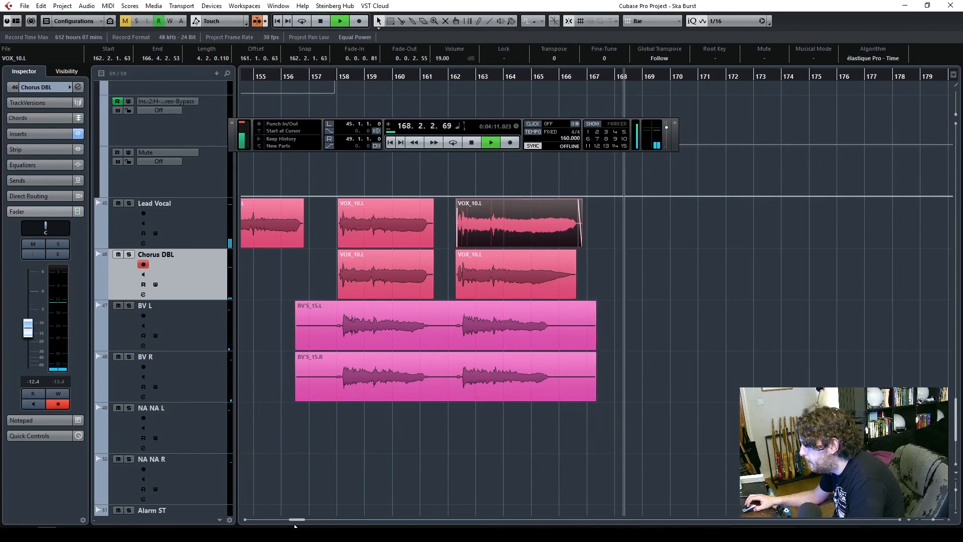
# - Stop playback, return to the start of the project and play the full mix from bar 1
pyautogui.press('space')
pyautogui.moveTo(298, 519); pyautogui.dragTo(261, 520)
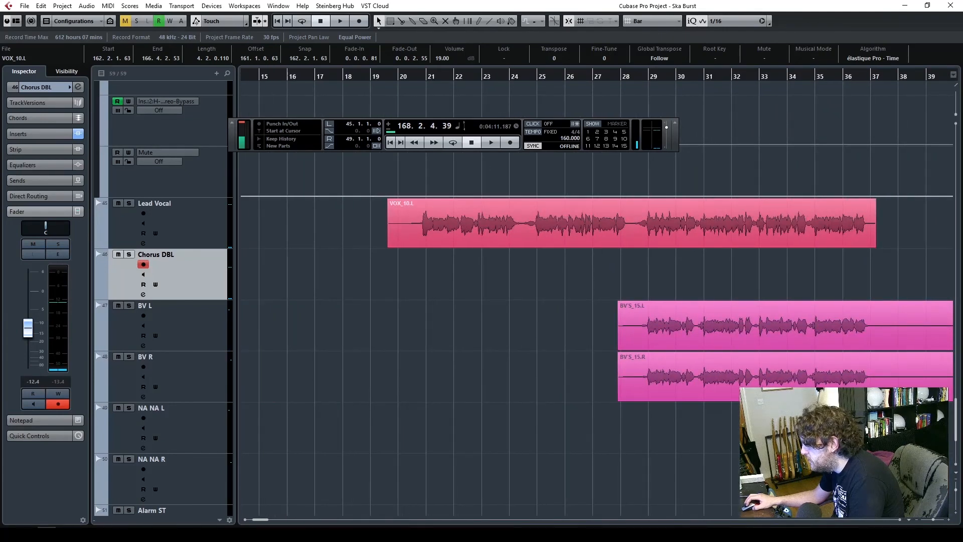
pyautogui.moveTo(936, 524); pyautogui.dragTo(929, 524)
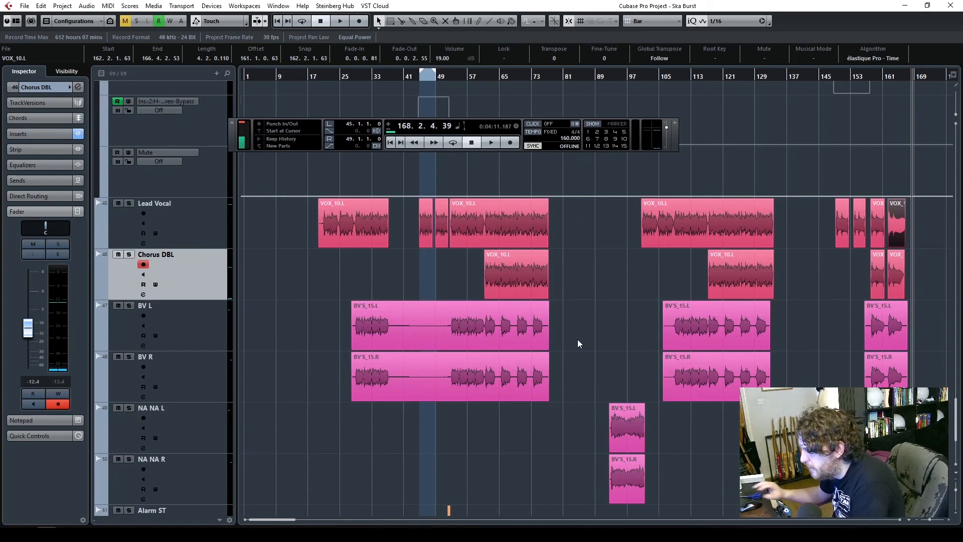
pyautogui.click(311, 77)
pyautogui.click(305, 96)
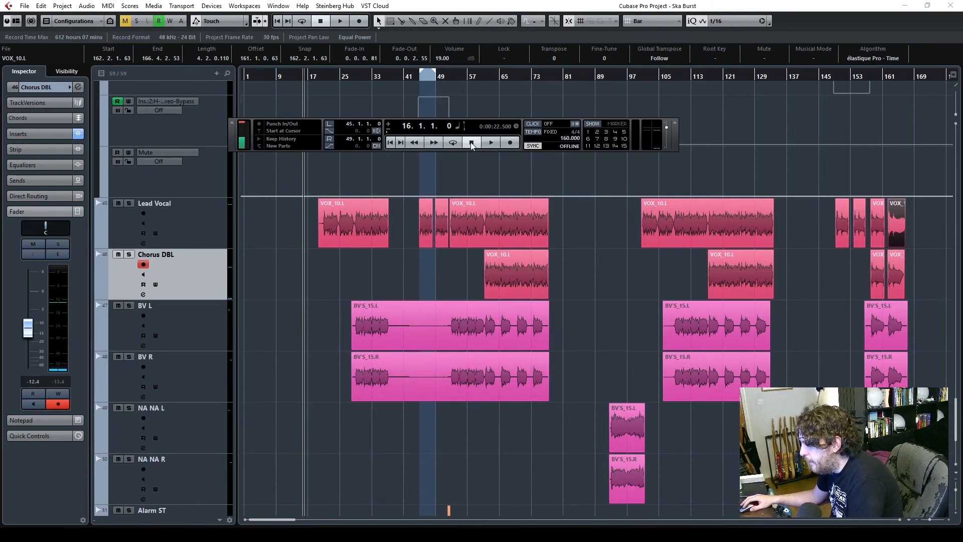
pyautogui.click(389, 143)
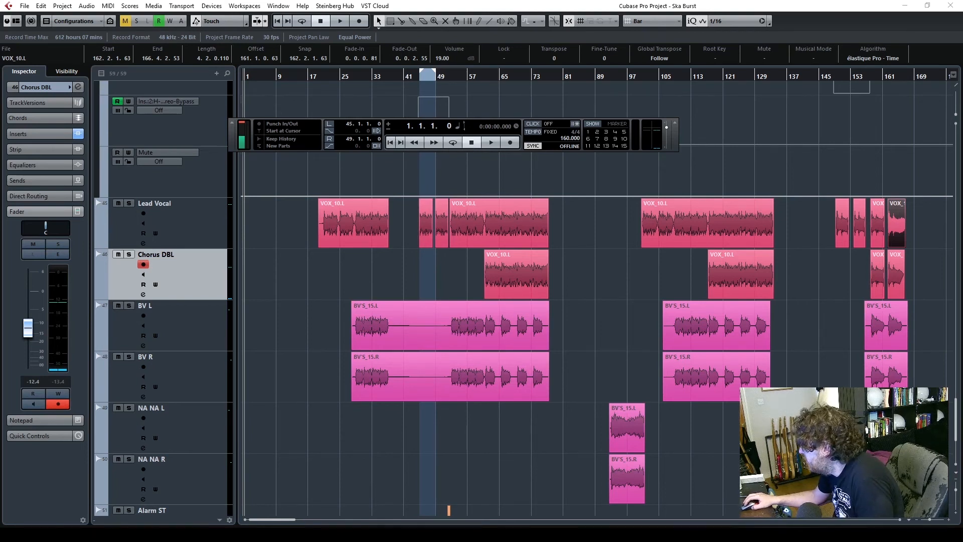
pyautogui.press('F2')
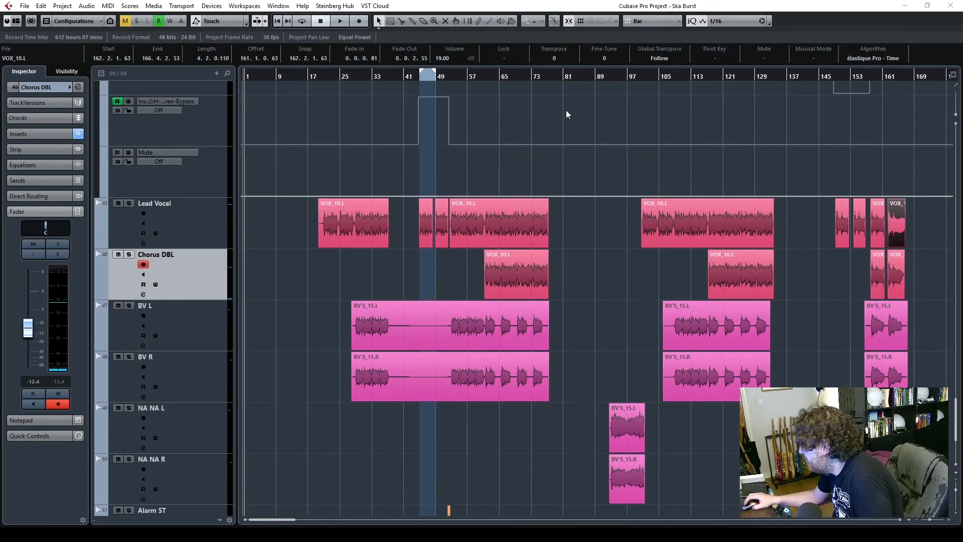
pyautogui.click(344, 24)
pyautogui.press('F2')
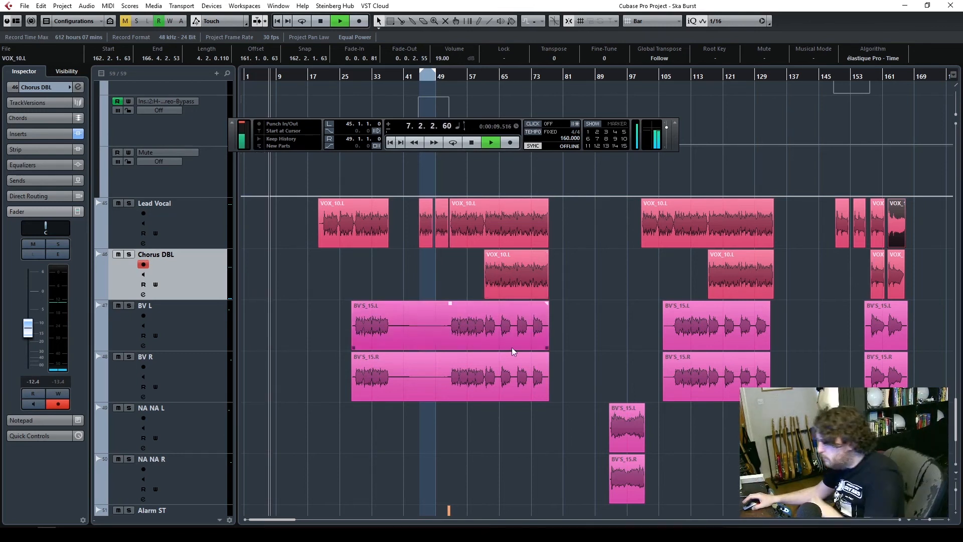
# - Review all tracks from Stereo Out through drums, guitars, organ and sax to the vocals while the mix plays
pyautogui.scroll(10, 492, 373)
pyautogui.scroll(14, 492, 373)
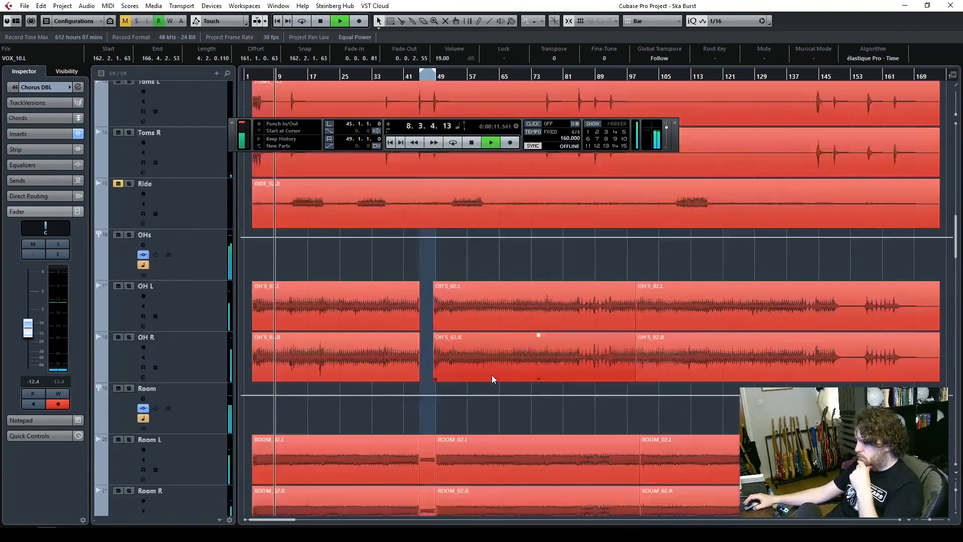
pyautogui.scroll(8, 490, 376)
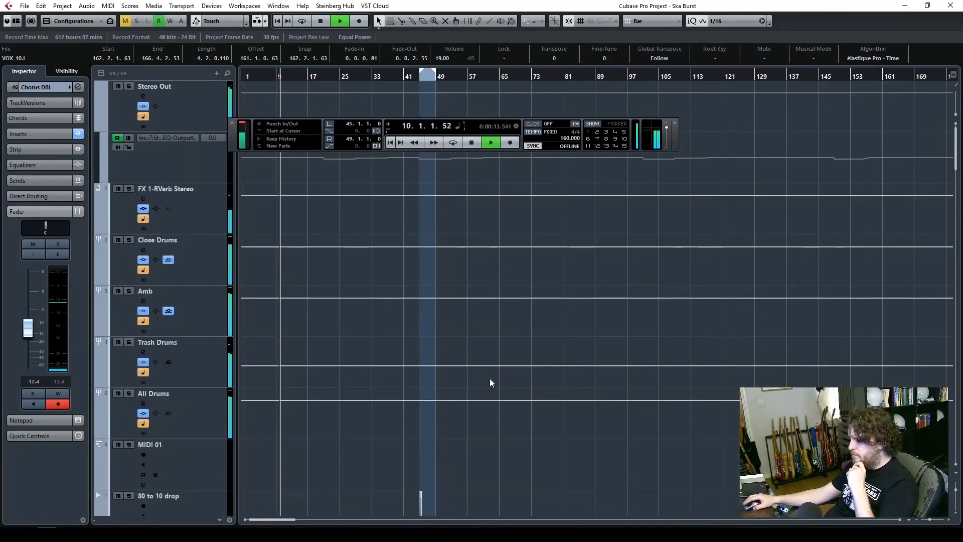
pyautogui.scroll(-5, 490, 383)
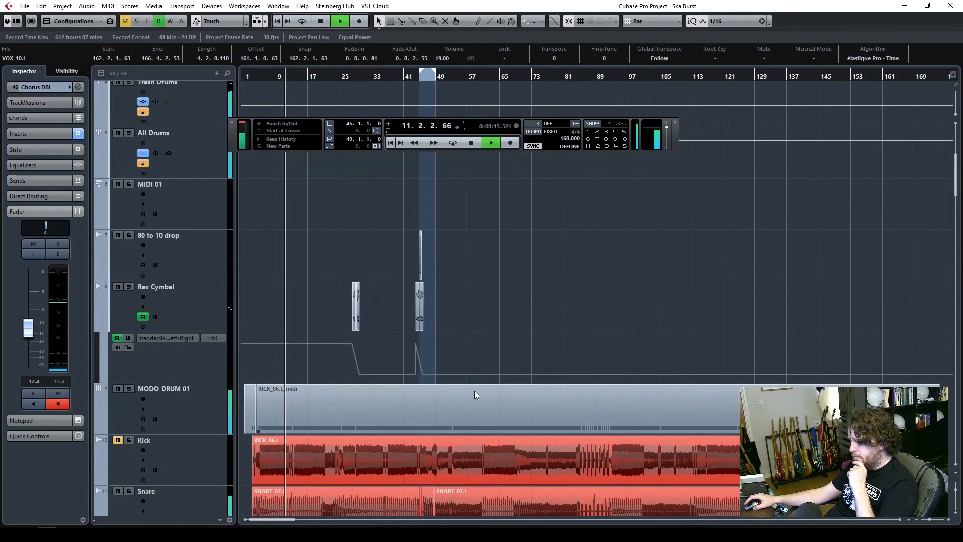
pyautogui.scroll(-3, 475, 390)
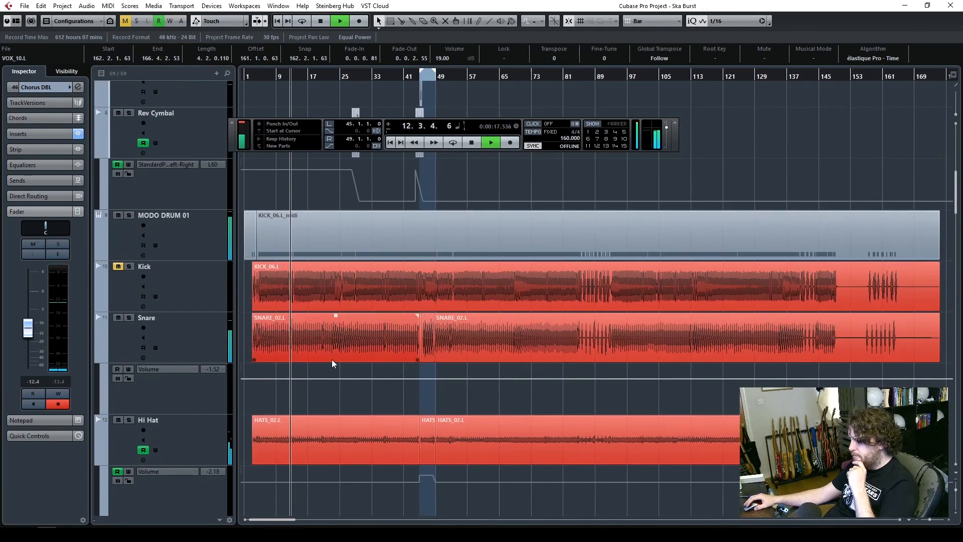
pyautogui.scroll(-5, 320, 367)
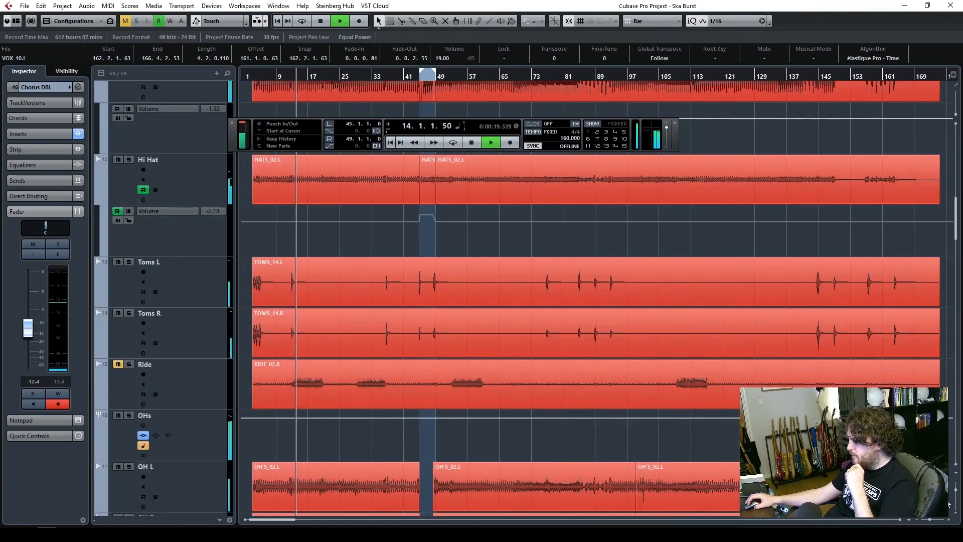
pyautogui.click(955, 491)
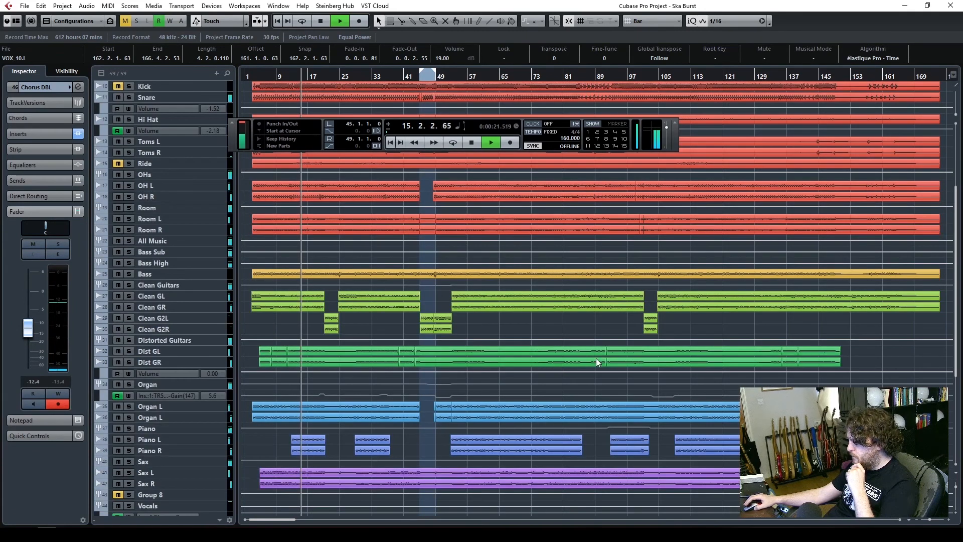
pyautogui.scroll(-8, 586, 363)
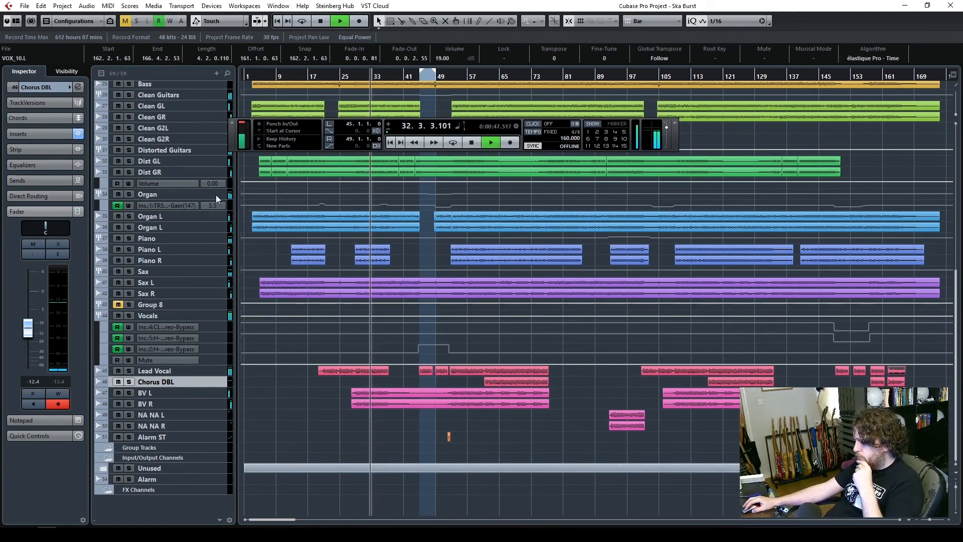
# - Enlarge the tracks and expand the Organ group track to examine its volume automation around bars 47 to 53
pyautogui.click(955, 512)
pyautogui.click(955, 512)
pyautogui.click(955, 512)
pyautogui.scroll(8, 546, 435)
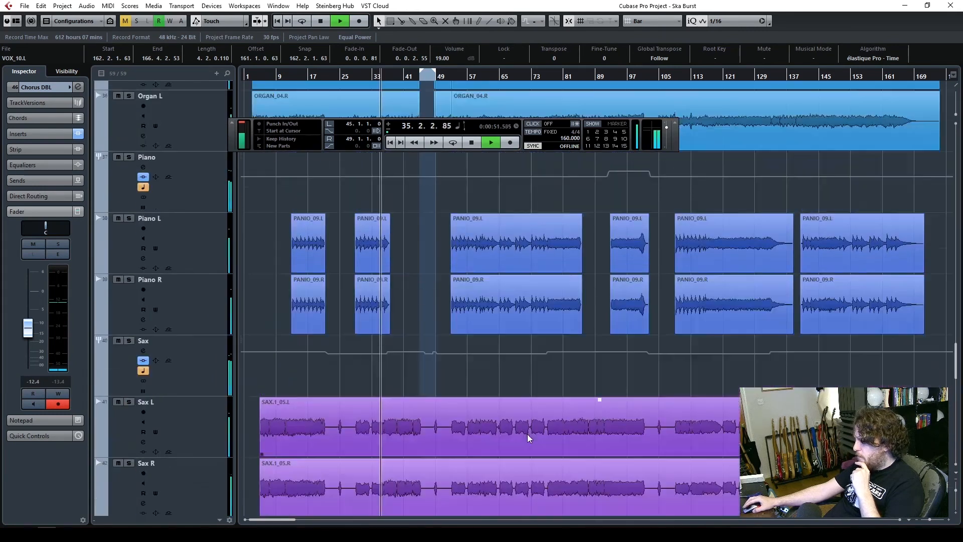
pyautogui.scroll(-6, 425, 435)
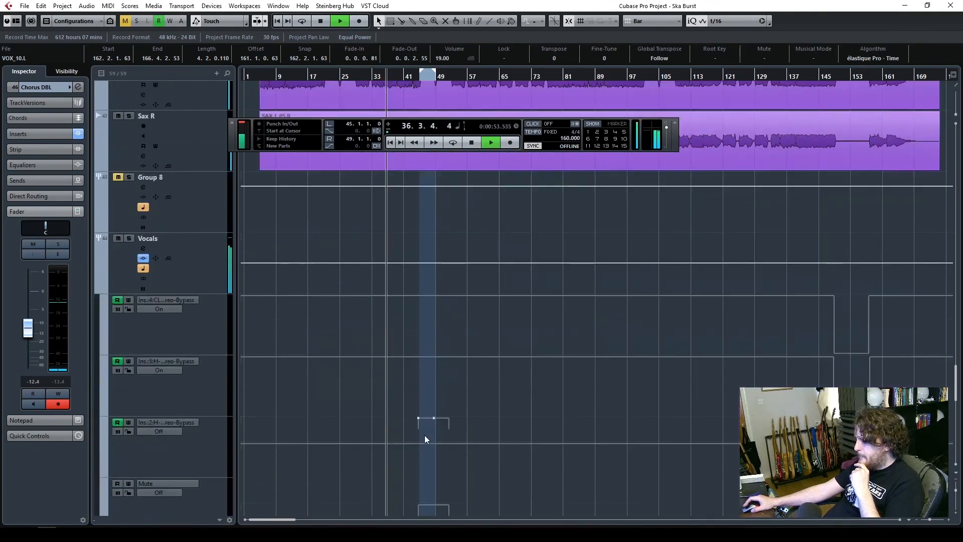
pyautogui.scroll(9, 424, 437)
pyautogui.scroll(3, 423, 440)
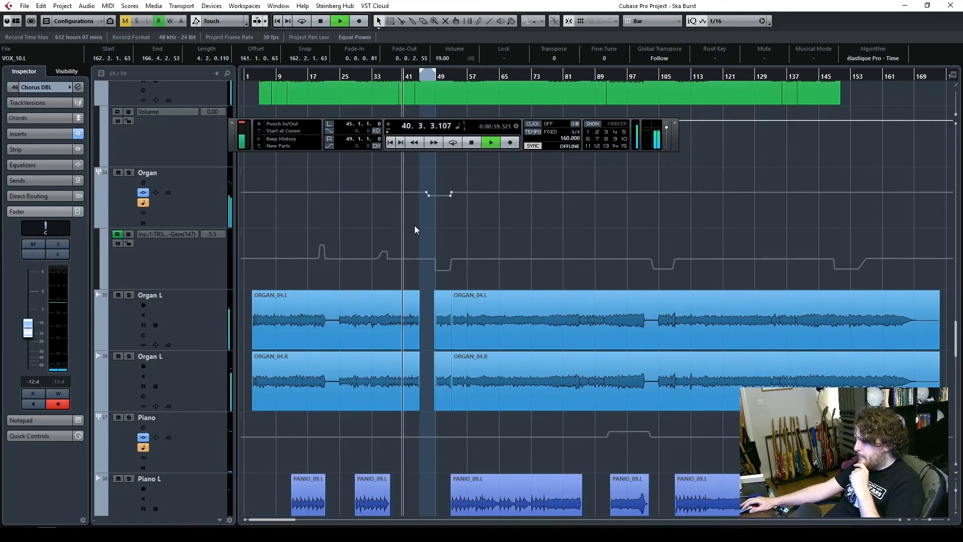
pyautogui.moveTo(221, 228); pyautogui.dragTo(212, 435)
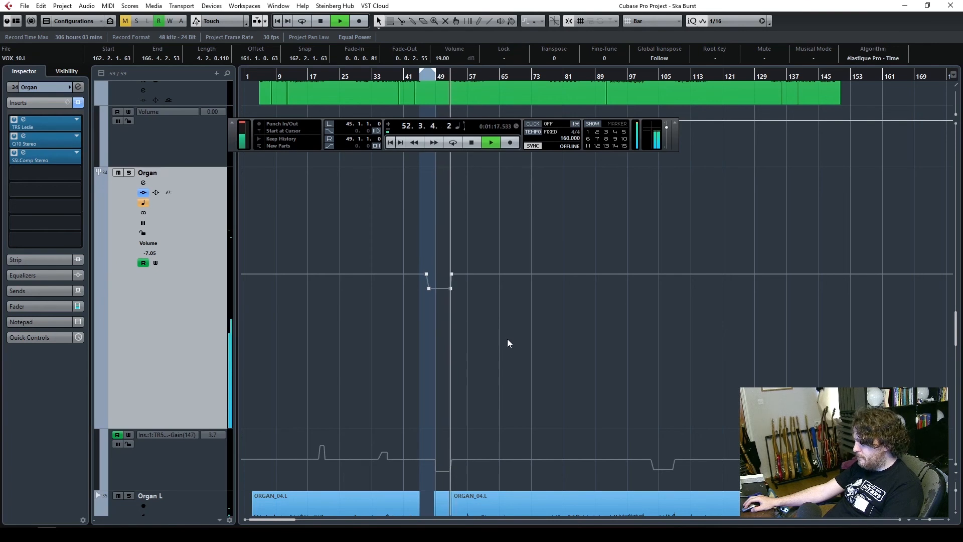
# - Go to the Alarm ST track, stop playback and place the cursor at bar 44
pyautogui.scroll(-6, 539, 408)
pyautogui.scroll(-8, 531, 438)
pyautogui.scroll(2, 525, 452)
pyautogui.scroll(-2, 523, 453)
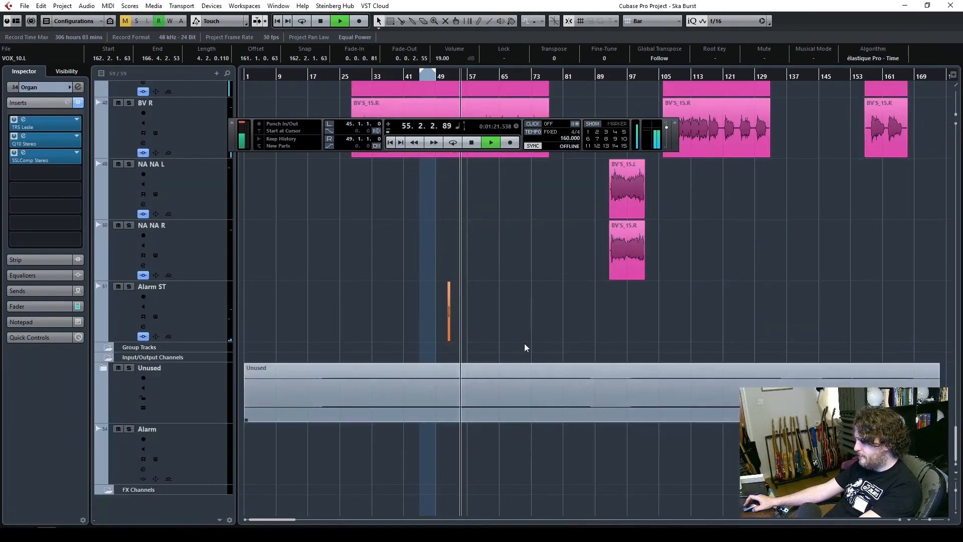
pyautogui.press('space')
pyautogui.click(418, 79)
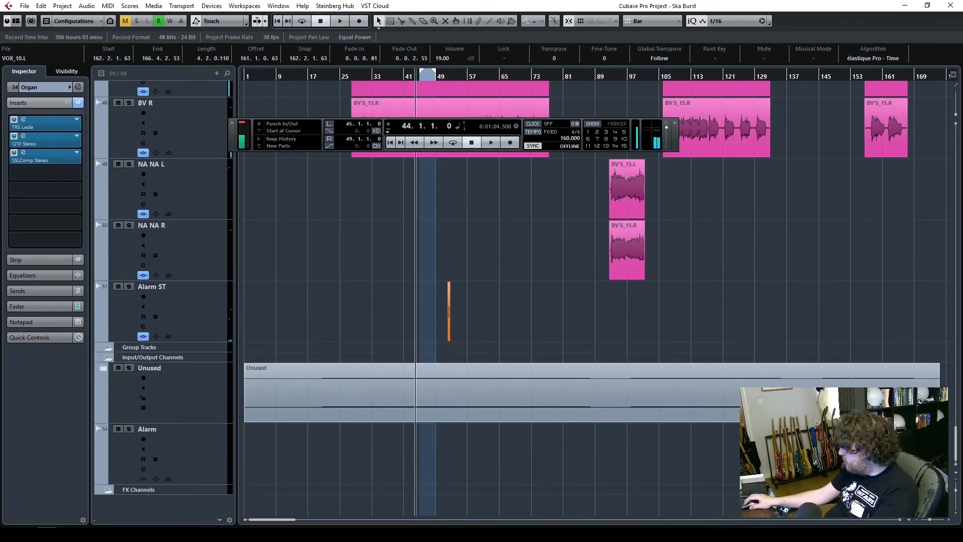
pyautogui.press('F2')
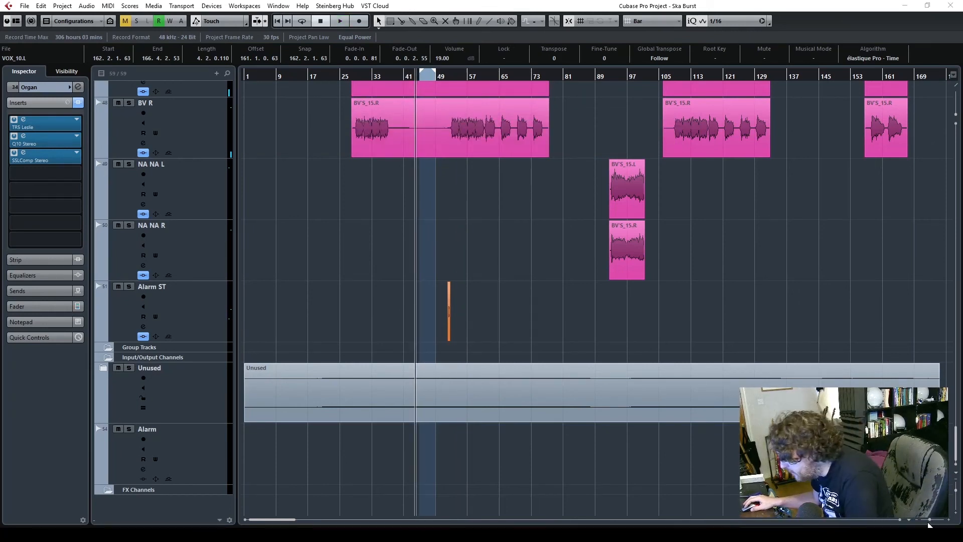
pyautogui.press('F2')
# - Play the Alarm ST track soloed from just before its clip at bar 52 and show its inserts
pyautogui.press('h')
pyautogui.press('h')
pyautogui.press('h')
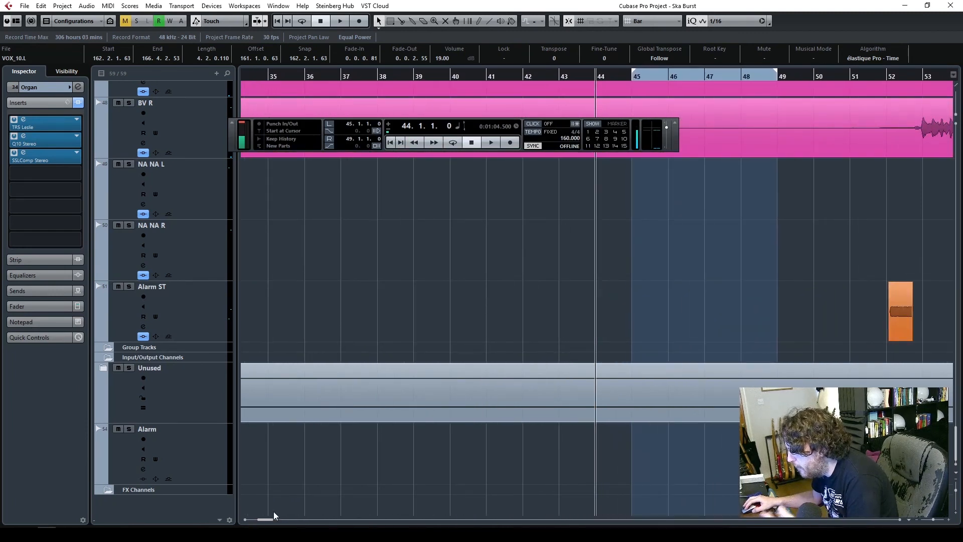
pyautogui.moveTo(264, 520); pyautogui.dragTo(269, 520)
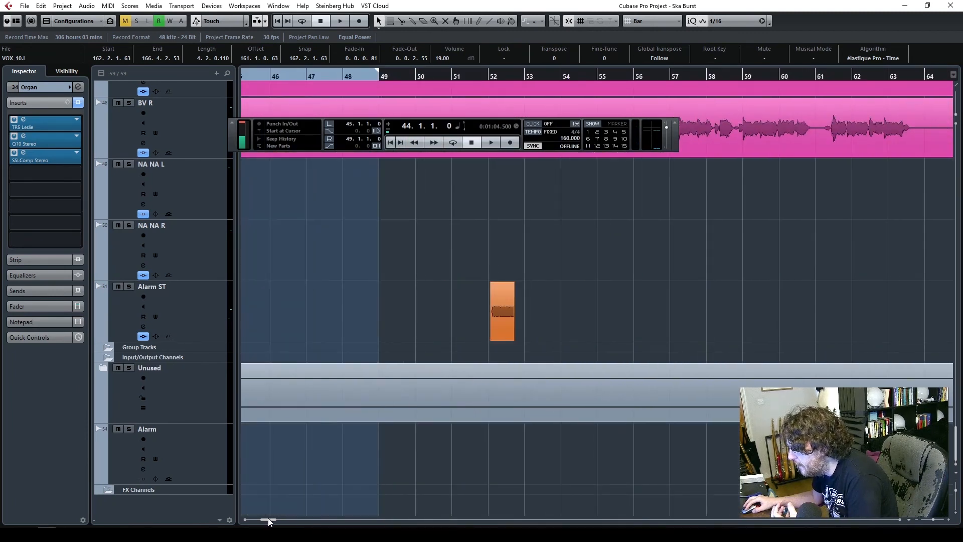
pyautogui.moveTo(470, 75); pyautogui.dragTo(441, 76)
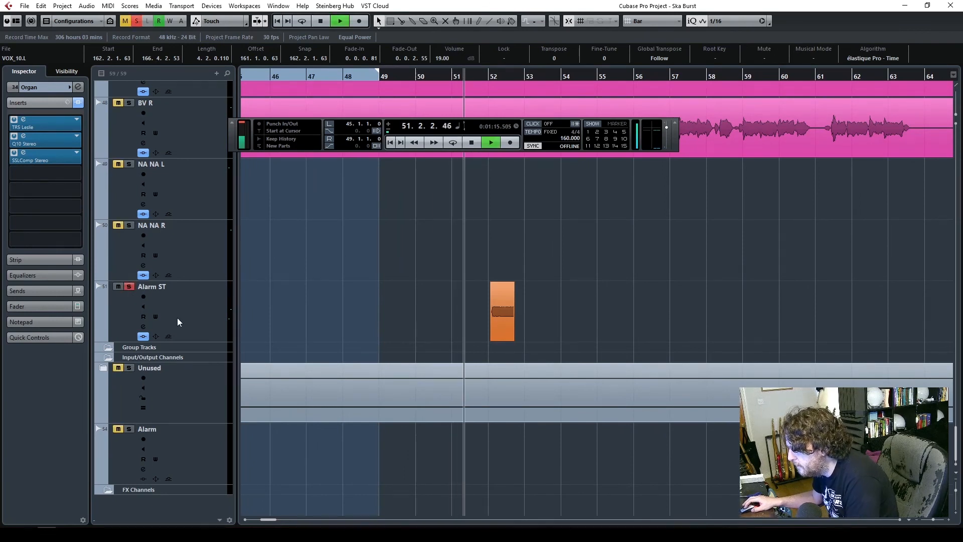
pyautogui.click(190, 317)
pyautogui.click(46, 135)
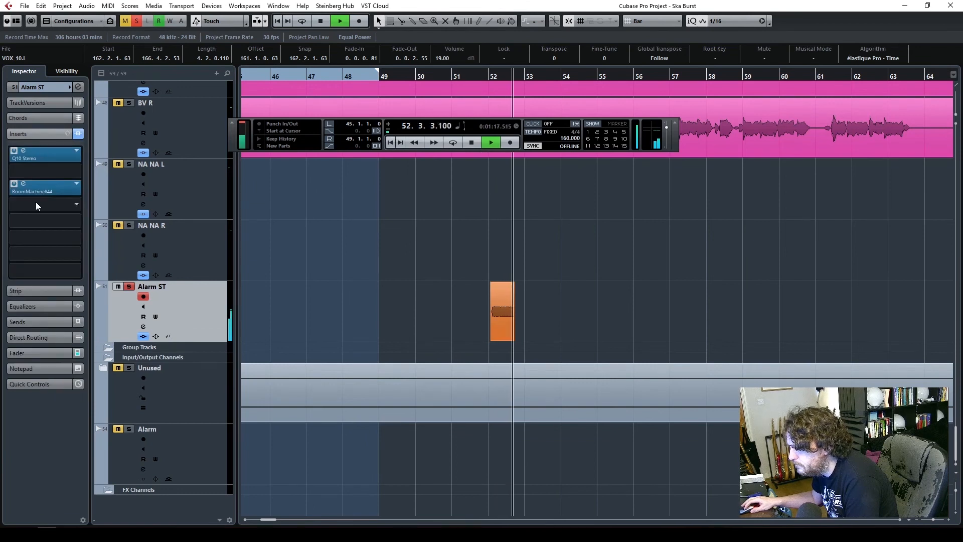
# - Check the RoomMachine844 insert on Alarm ST, close it, and raise the track's fader to -1.91
pyautogui.click(24, 183)
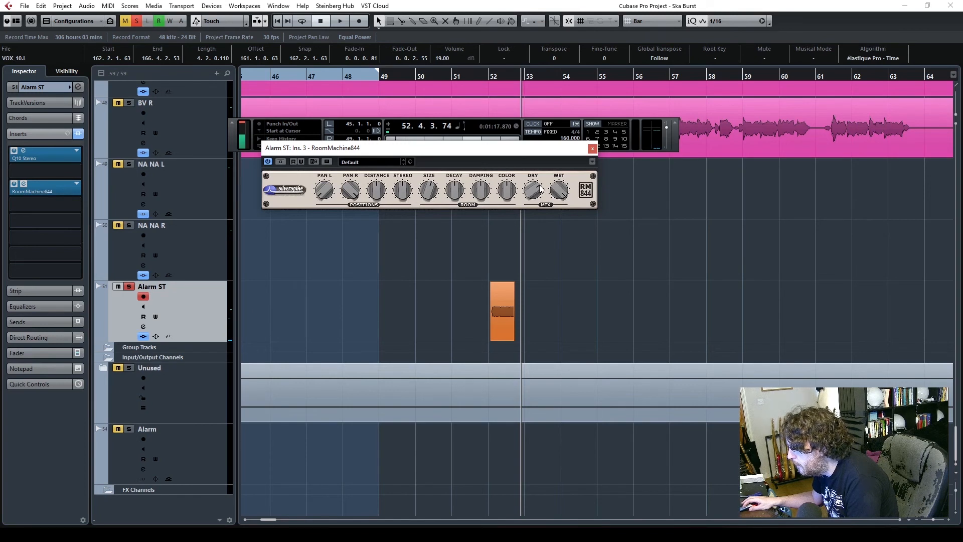
pyautogui.click(592, 148)
pyautogui.click(50, 87)
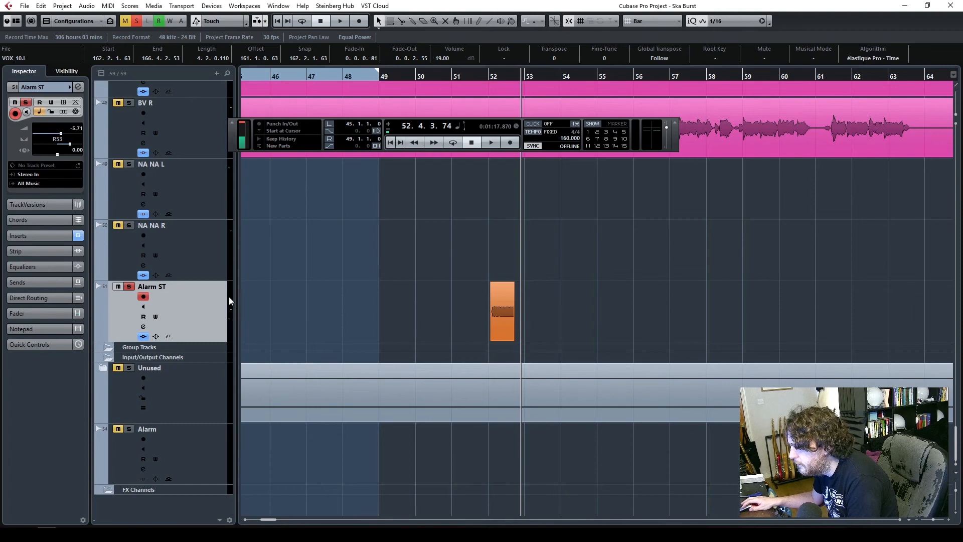
pyautogui.click(28, 313)
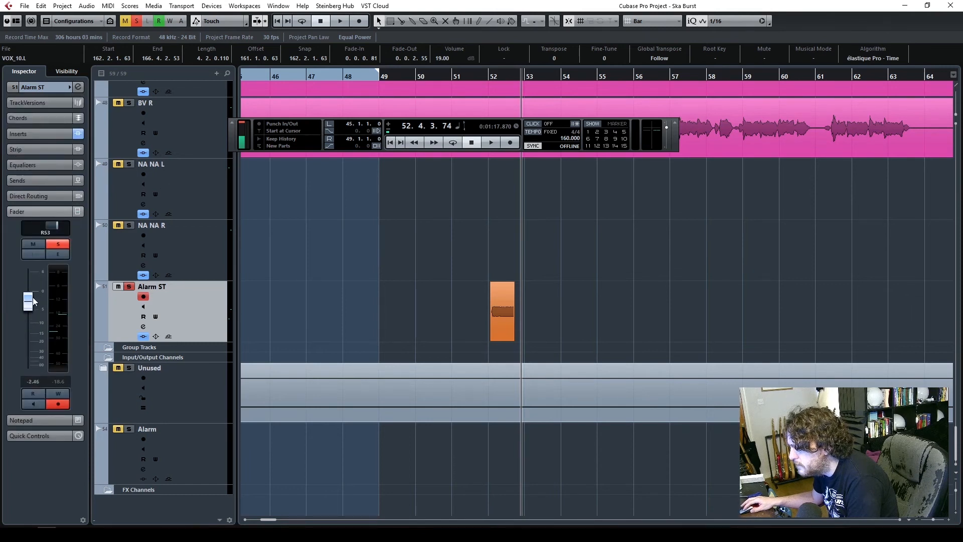
# - Play the full mix from bar 48 with solo switched off to hear the alarm in context, and stop playback past bar 54
pyautogui.click(357, 75)
pyautogui.press('space')
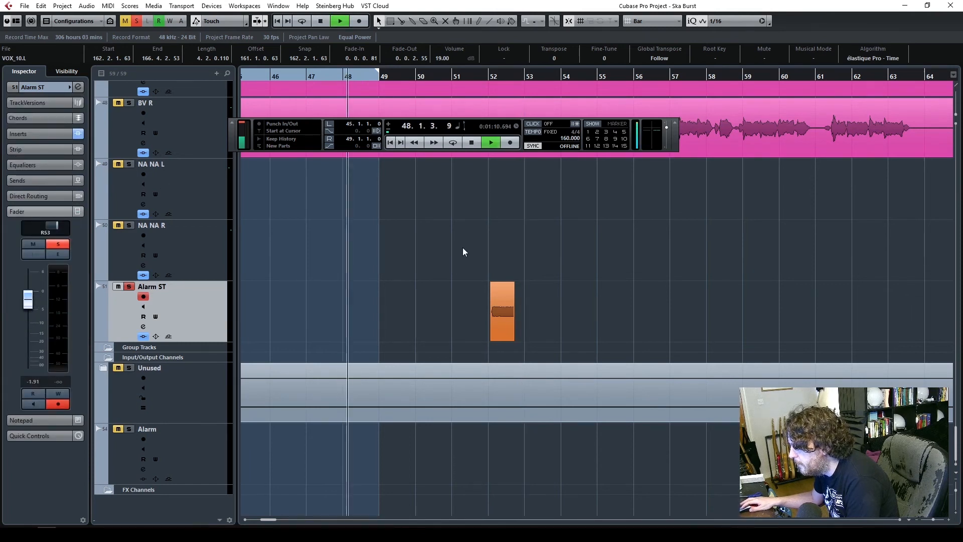
pyautogui.click(136, 22)
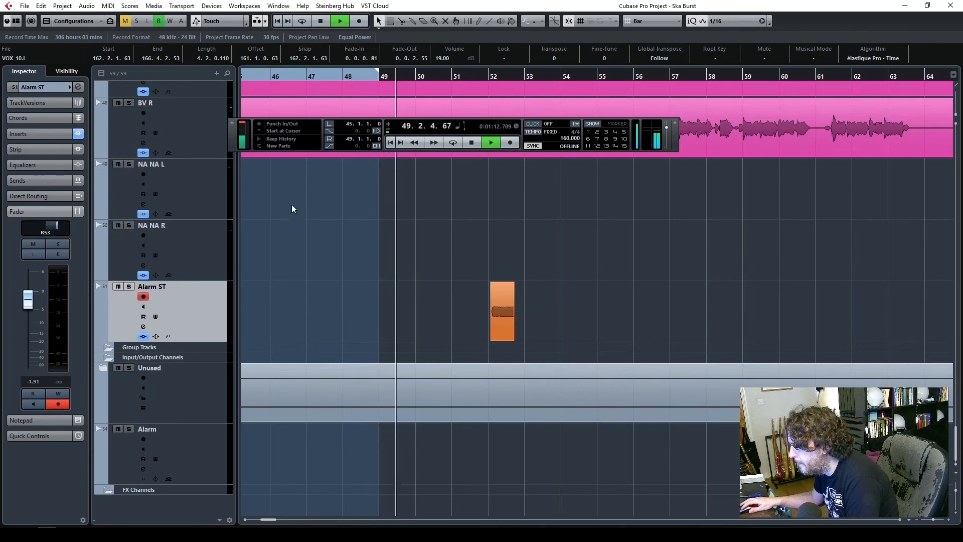
pyautogui.click(356, 290)
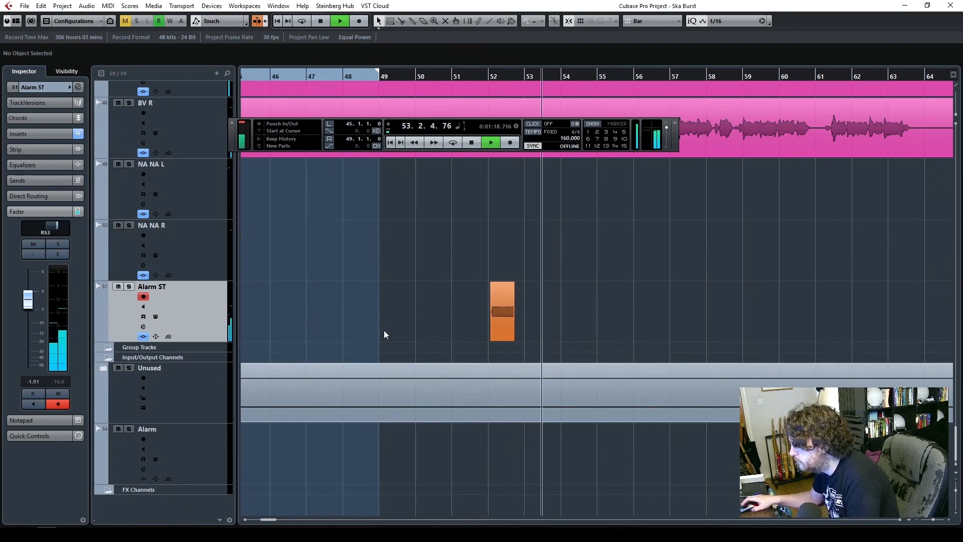
pyautogui.scroll(6, 374, 334)
pyautogui.scroll(7, 390, 378)
pyautogui.press('space')
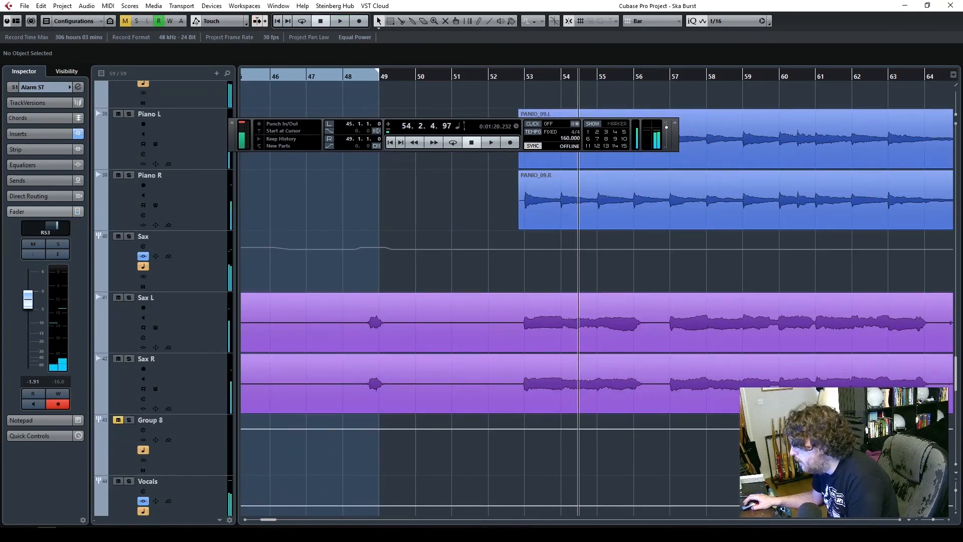
# - Go to the Organ group's gain automation, play from around bar 17 and enlarge the view to bars 1 to 45
pyautogui.moveTo(934, 520); pyautogui.dragTo(930, 521)
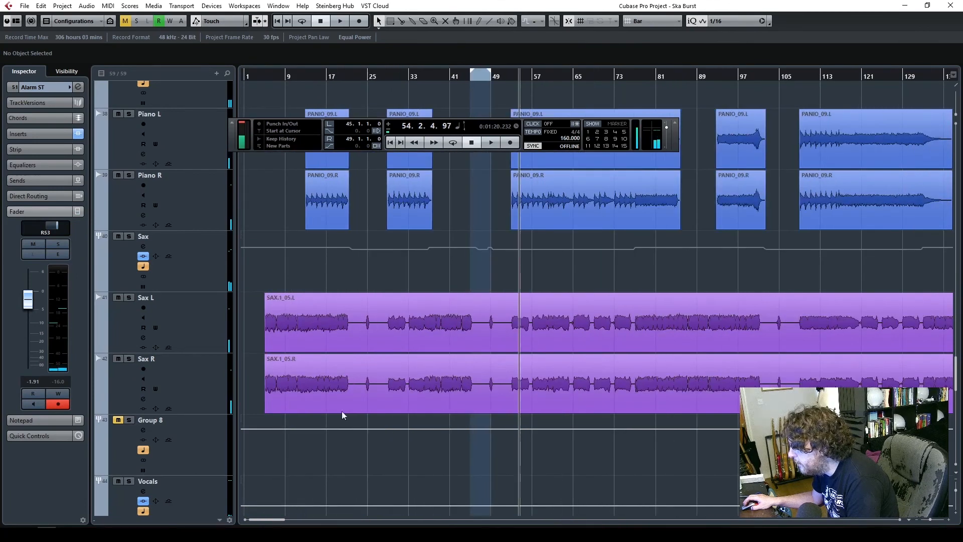
pyautogui.scroll(12, 267, 409)
pyautogui.scroll(7, 310, 424)
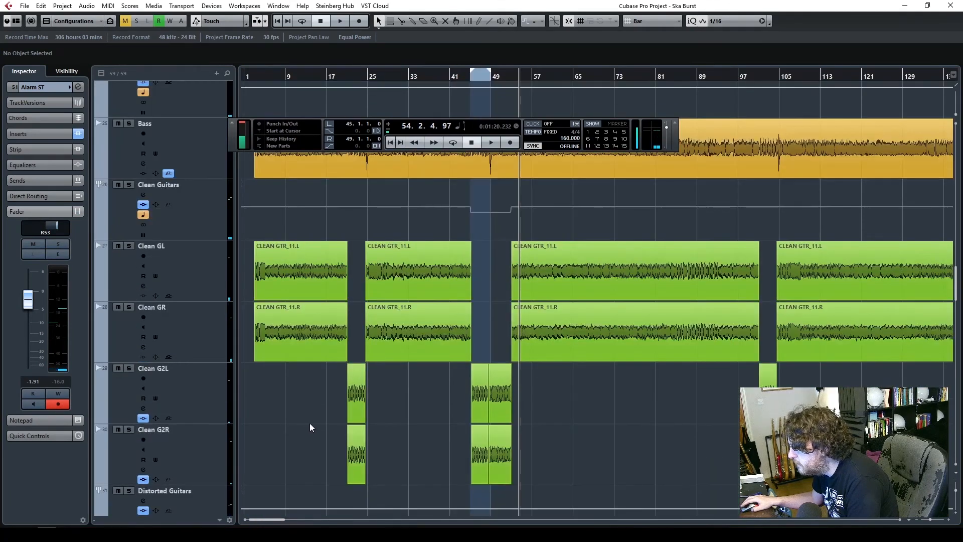
pyautogui.scroll(-12, 310, 424)
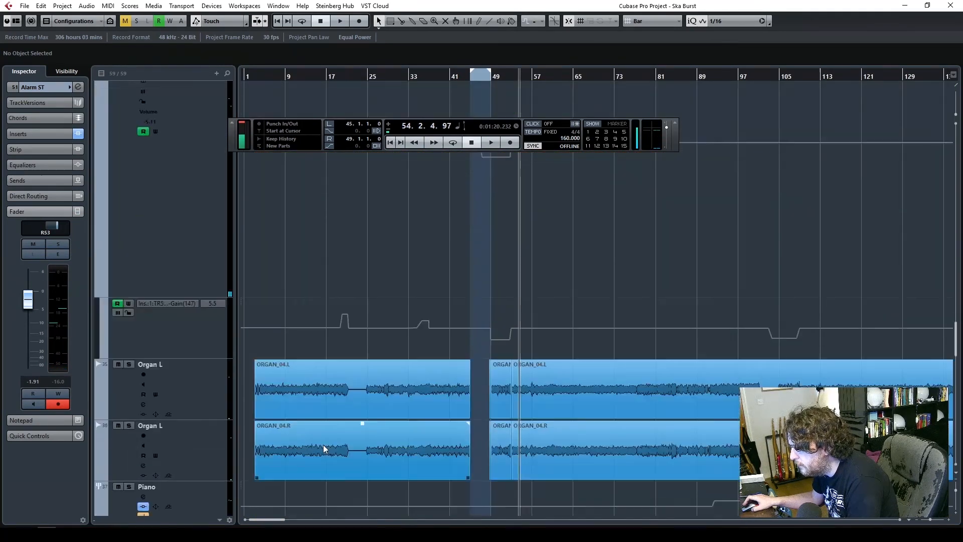
pyautogui.click(327, 78)
pyautogui.press('space')
pyautogui.click(949, 521)
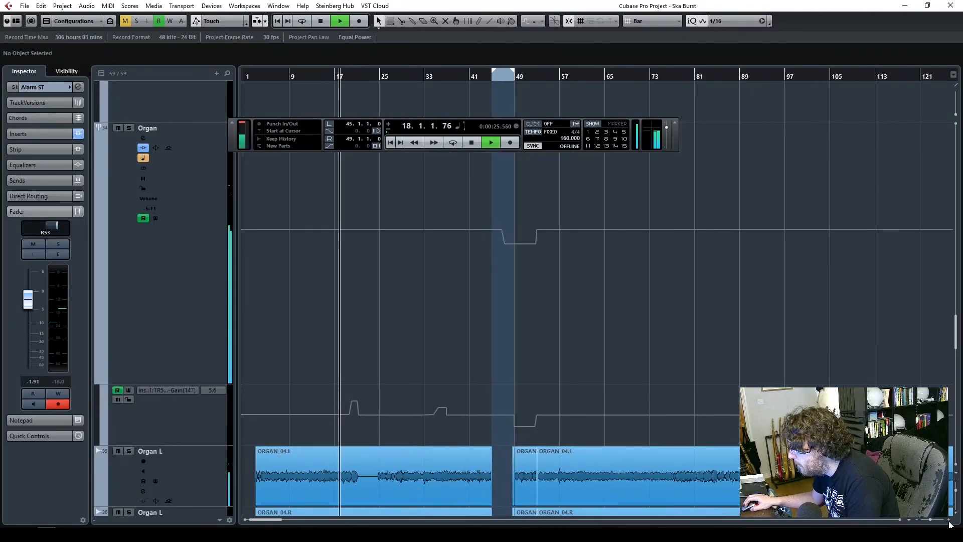
pyautogui.click(949, 521)
pyautogui.click(949, 521)
pyautogui.click(948, 521)
pyautogui.scroll(2, 690, 362)
pyautogui.scroll(-2, 690, 362)
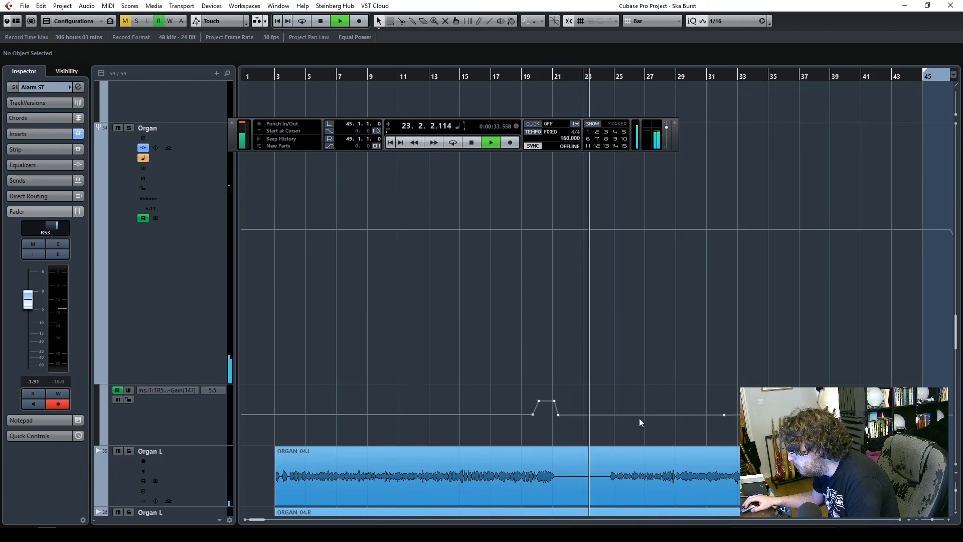
# - Add points before bar 24 on the Organ gain automation and lower the section from bar 24 to about bar 32 to 4.8
pyautogui.click(595, 415)
pyautogui.click(606, 414)
pyautogui.moveTo(606, 404); pyautogui.dragTo(725, 435)
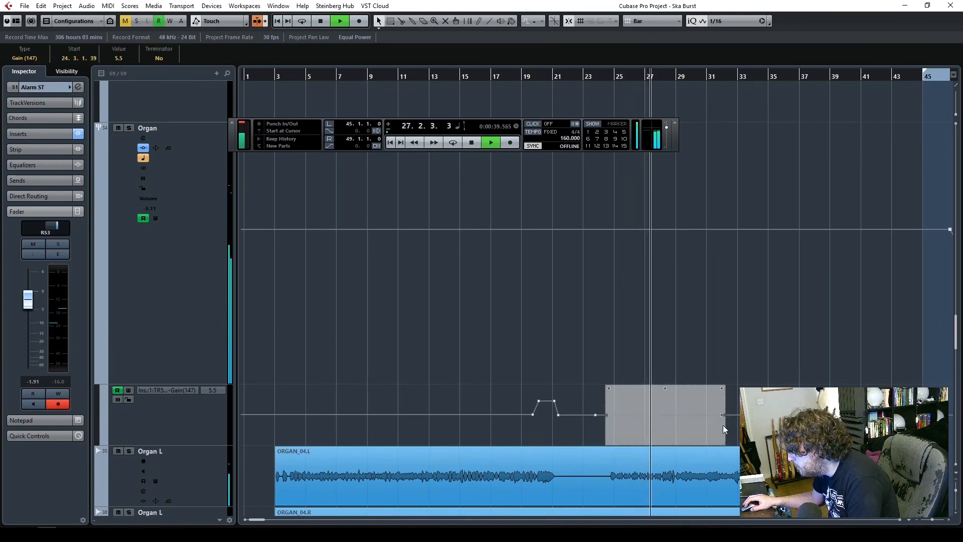
pyautogui.moveTo(606, 414); pyautogui.dragTo(606, 419)
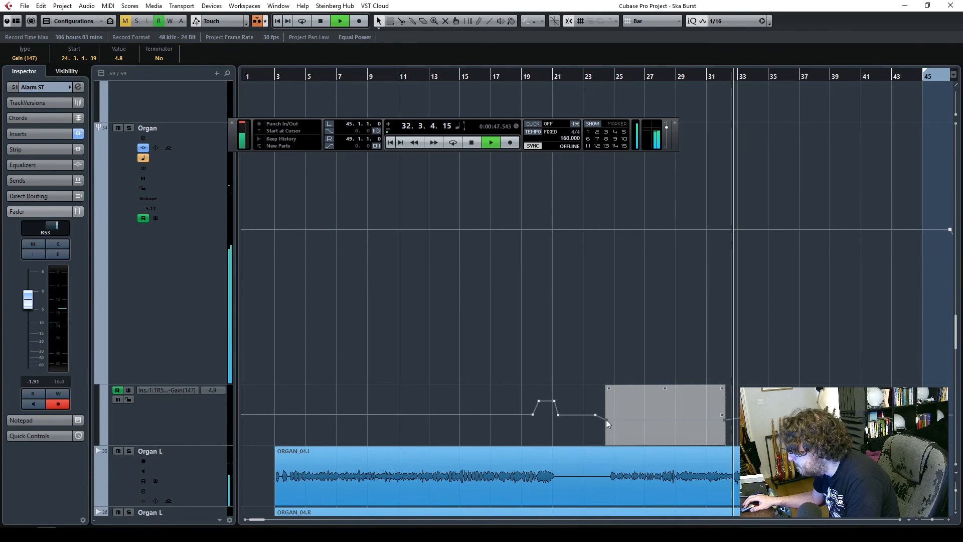
pyautogui.click(687, 354)
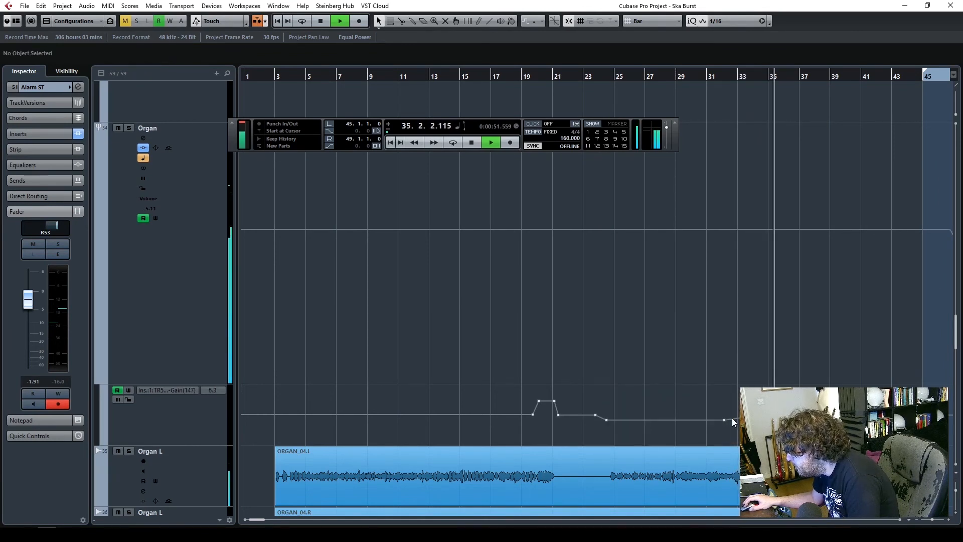
# - Replay from around bar 28, end the Organ gain dip at bar 29 by returning the curve to 5.5, and remove surplus points
pyautogui.click(693, 87)
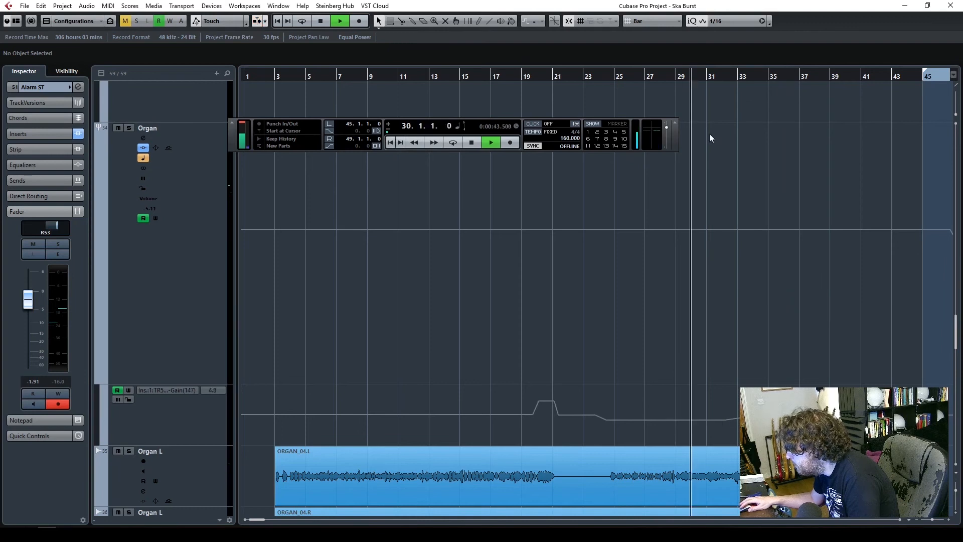
pyautogui.click(655, 78)
pyautogui.click(675, 421)
pyautogui.moveTo(675, 420)
pyautogui.mouseDown()
pyautogui.moveTo(719, 411)
pyautogui.moveTo(733, 430)
pyautogui.moveTo(679, 415)
pyautogui.mouseUp()
pyautogui.press('Delete')
pyautogui.moveTo(762, 413); pyautogui.dragTo(763, 416)
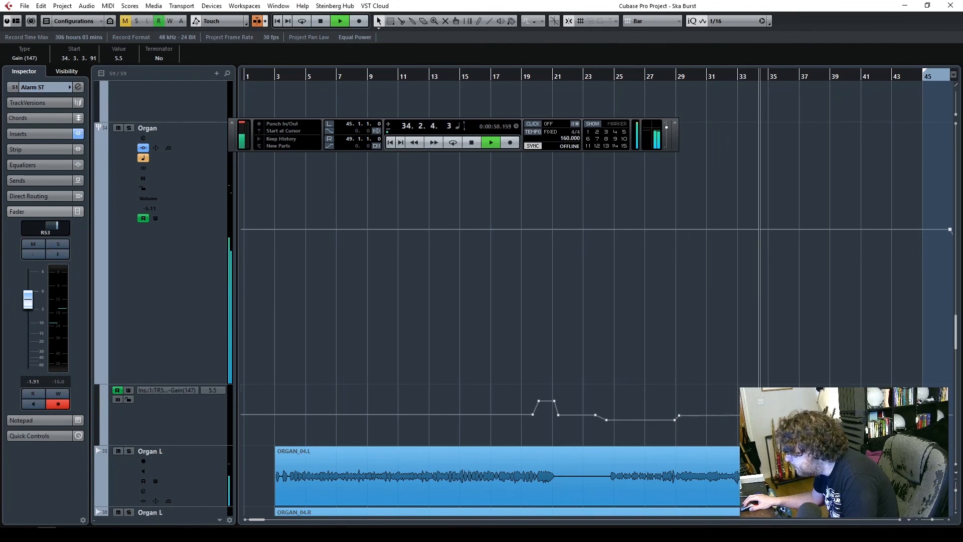
# - Lower the Organ gain automation bump around bars 20 to 21 to 7.3 and stop playback at bar 14
pyautogui.moveTo(509, 387); pyautogui.dragTo(556, 403)
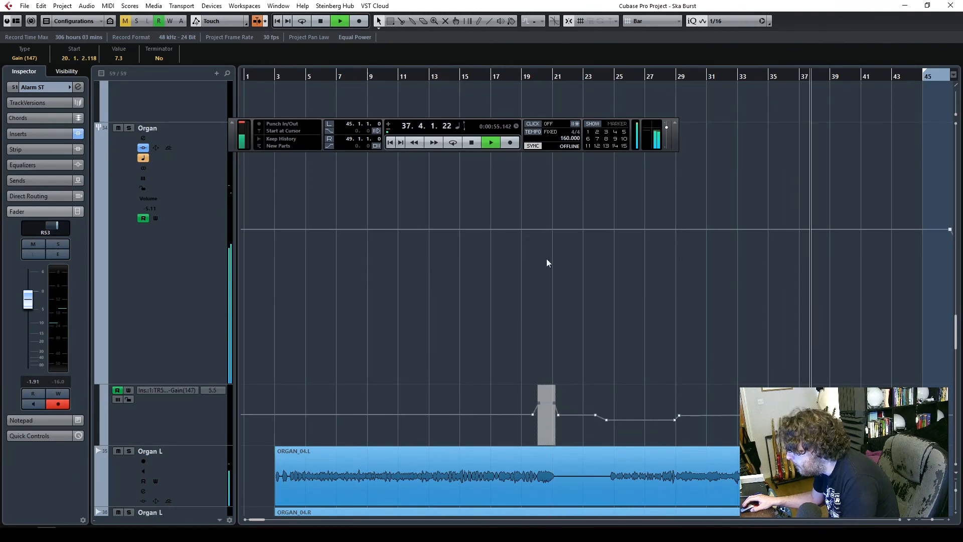
pyautogui.click(444, 77)
pyautogui.click(471, 142)
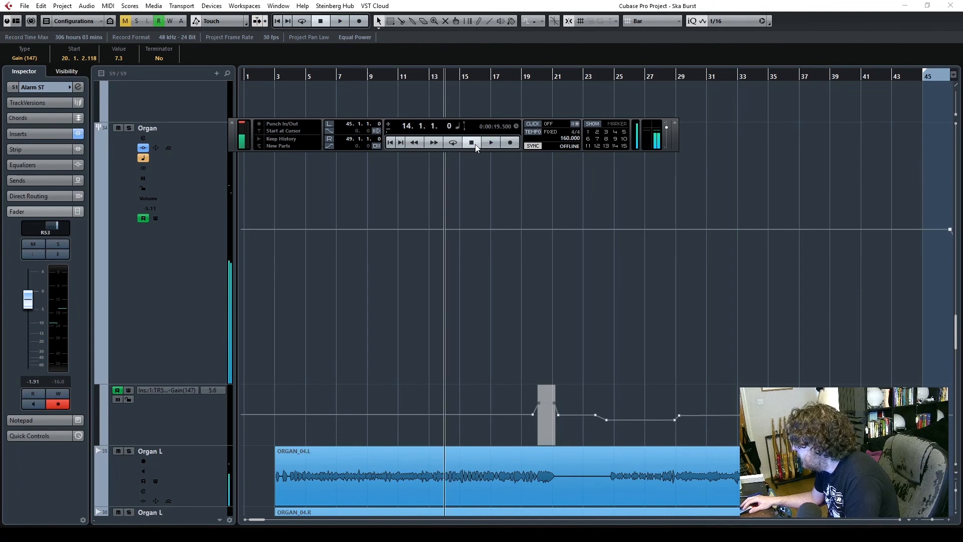
# - Return to the project start and play the full mix from bar 1
pyautogui.click(390, 142)
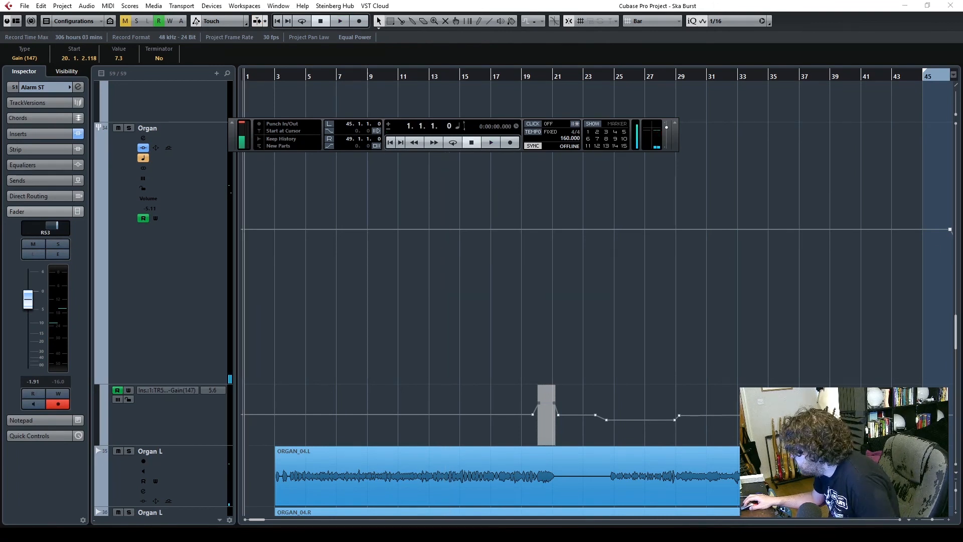
pyautogui.press('F2')
pyautogui.click(339, 21)
pyautogui.press('F2')
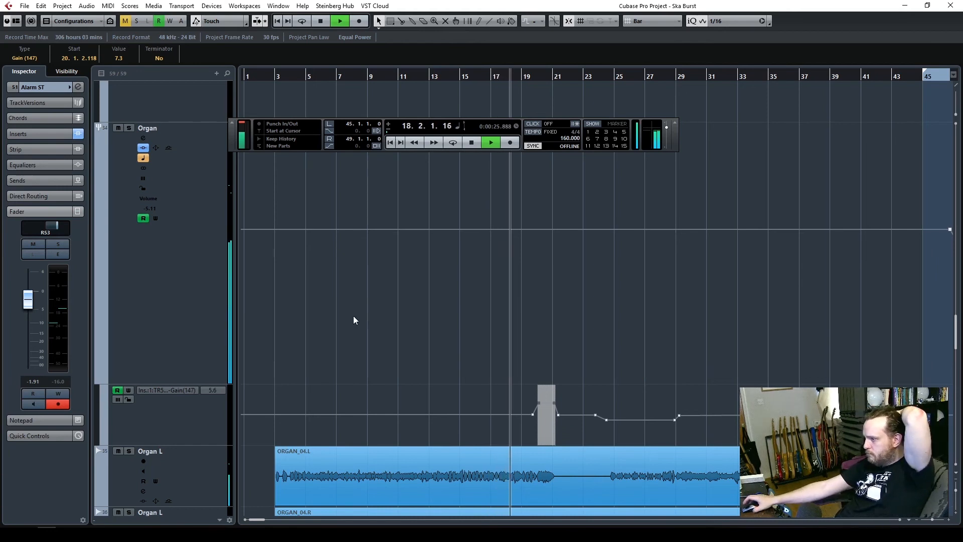
# - Examine the drum, bass, guitar and organ tracks while the mix plays
pyautogui.scroll(10, 353, 318)
pyautogui.scroll(5, 359, 337)
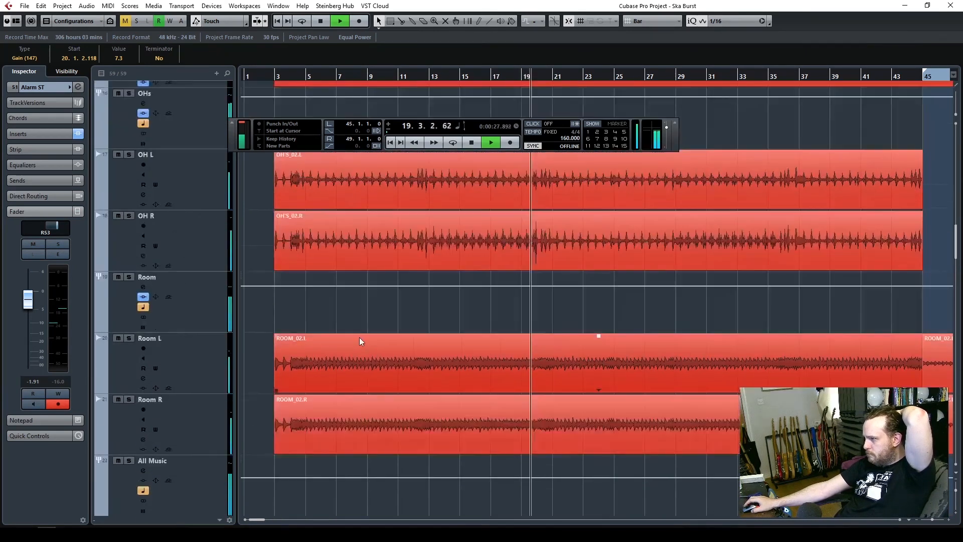
pyautogui.scroll(5, 360, 337)
pyautogui.scroll(3, 354, 336)
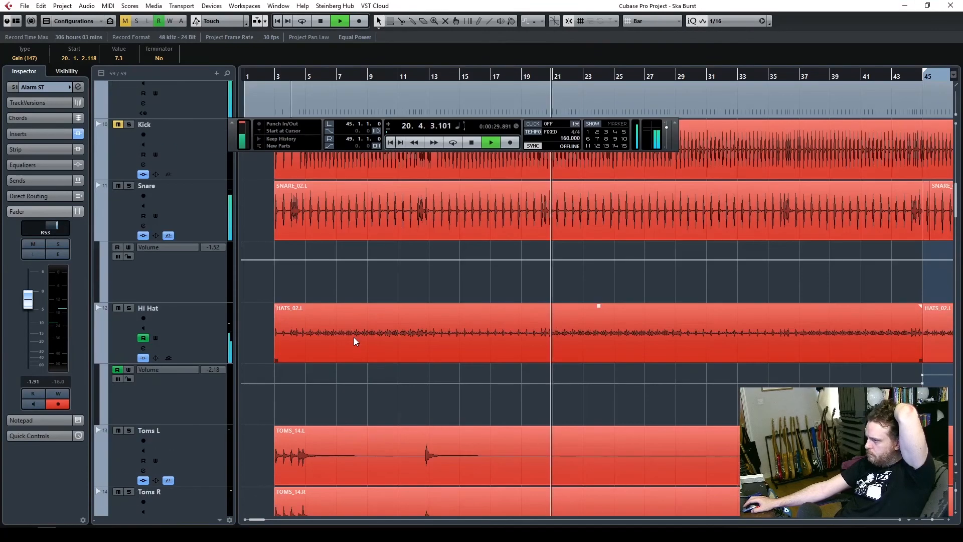
pyautogui.scroll(2, 353, 337)
pyautogui.scroll(2, 353, 339)
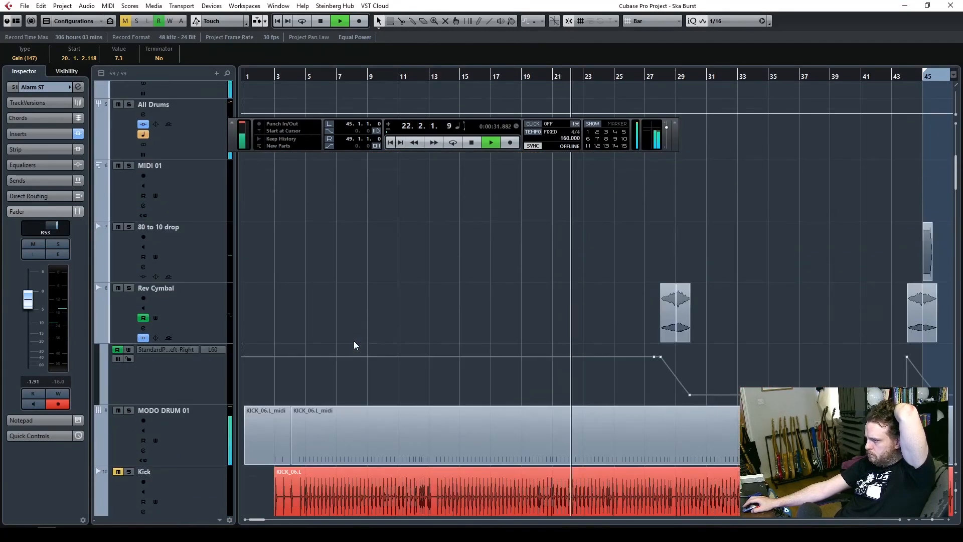
pyautogui.scroll(-10, 353, 339)
pyautogui.scroll(2, 351, 366)
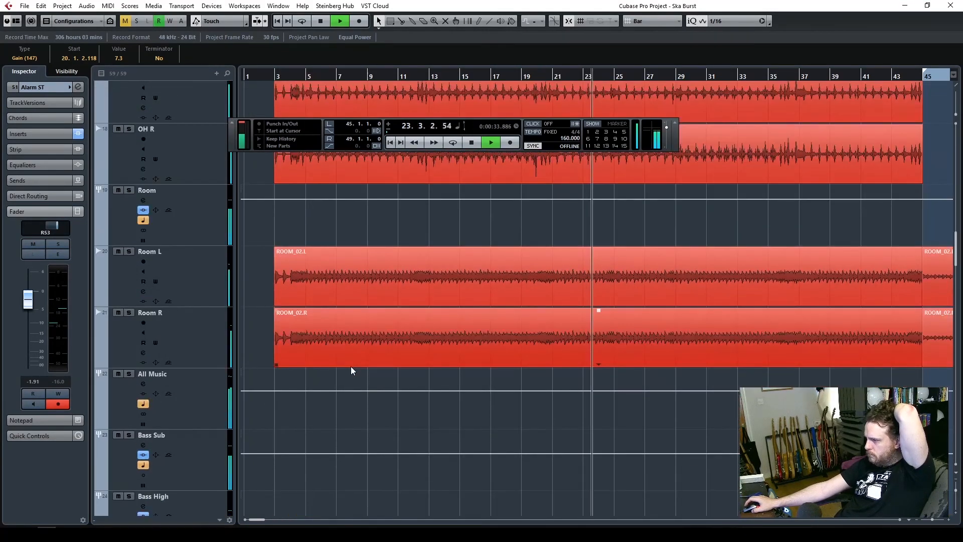
pyautogui.scroll(-5, 350, 367)
pyautogui.scroll(-2, 350, 366)
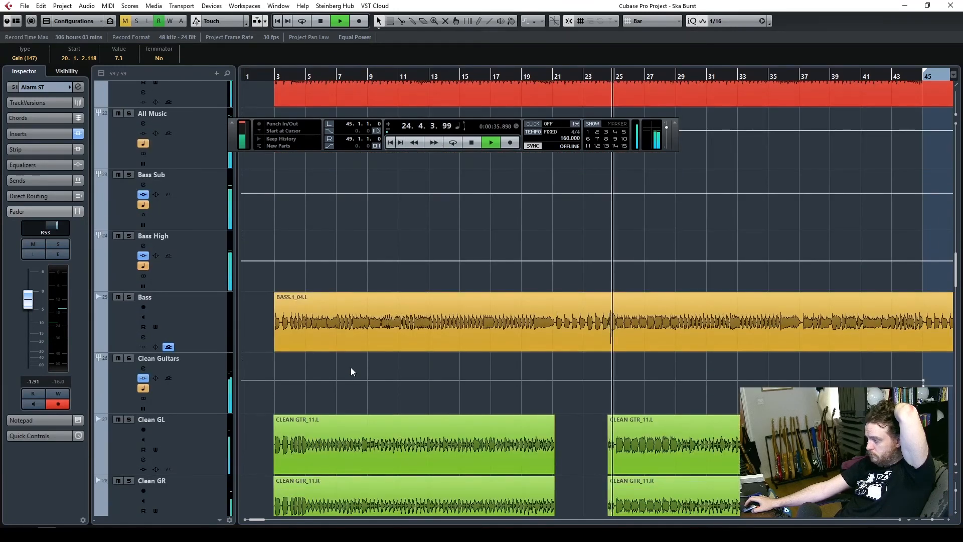
pyautogui.scroll(-5, 350, 368)
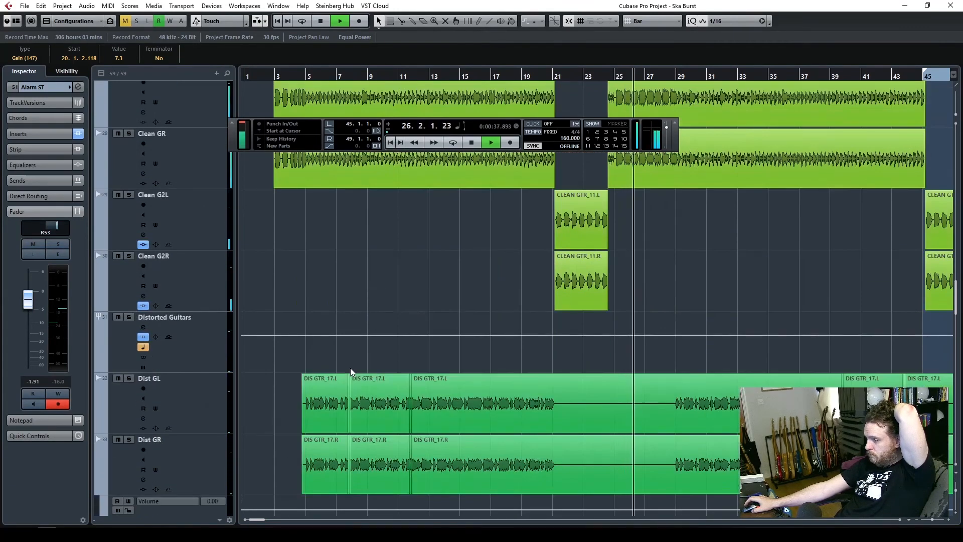
pyautogui.scroll(-4, 351, 371)
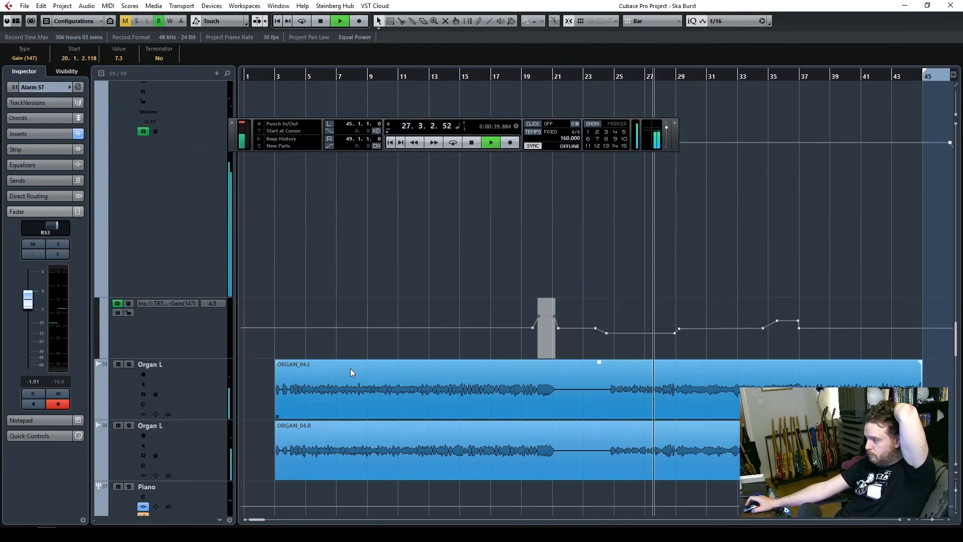
# - Select the All Music group track to show its channel fader while the mix plays
pyautogui.scroll(6, 350, 369)
pyautogui.scroll(4, 350, 368)
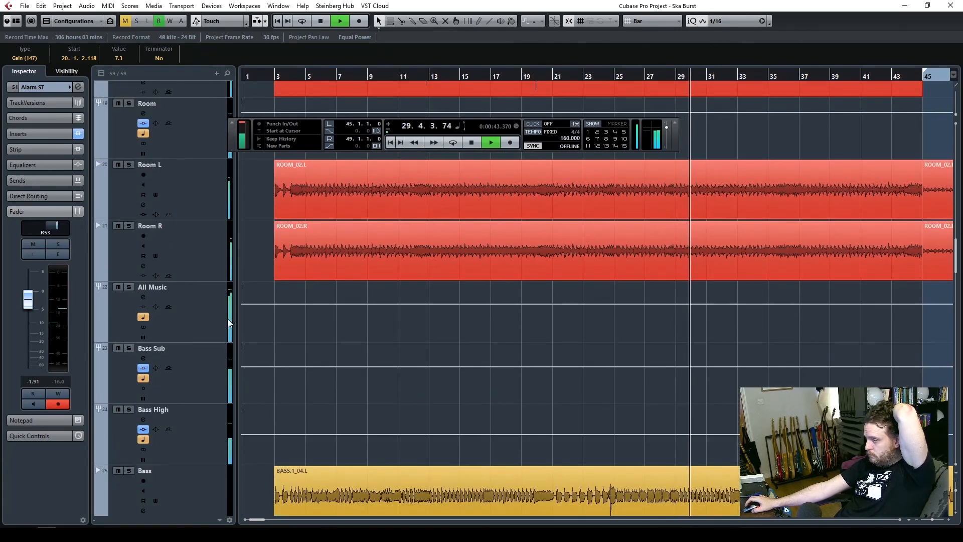
pyautogui.click(195, 308)
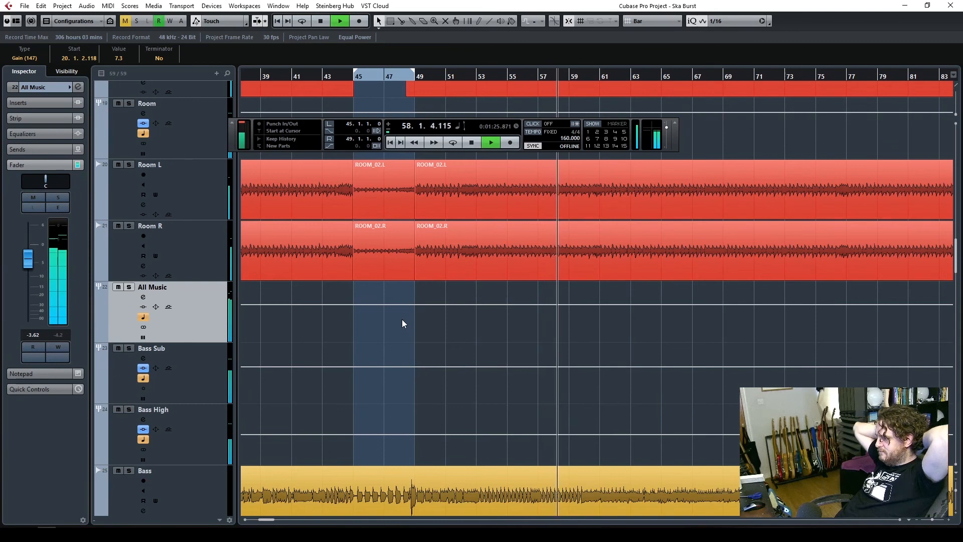
# - Examine the Stereo Out EQ output automation between bars 45 and 61 and the drum group tracks below it during playback
pyautogui.scroll(15, 482, 411)
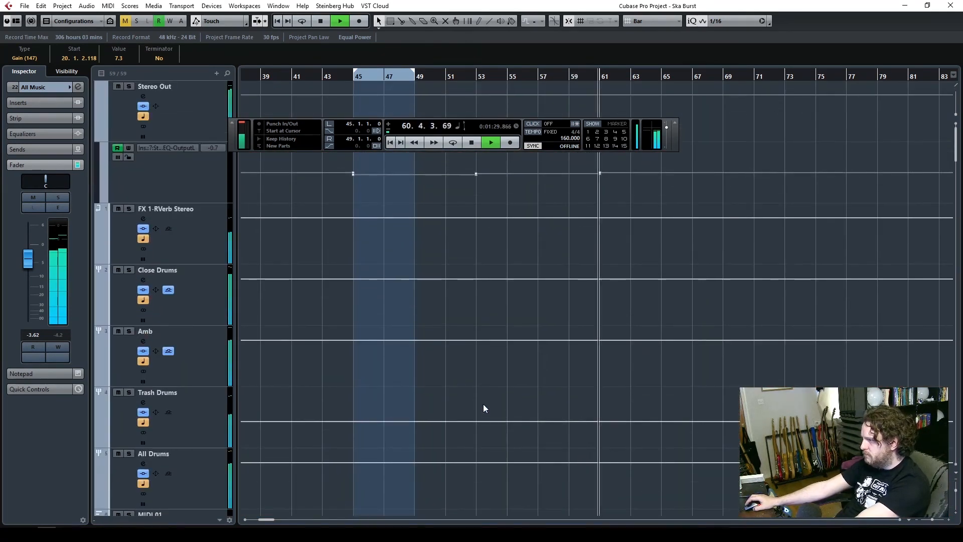
pyautogui.scroll(-5, 479, 416)
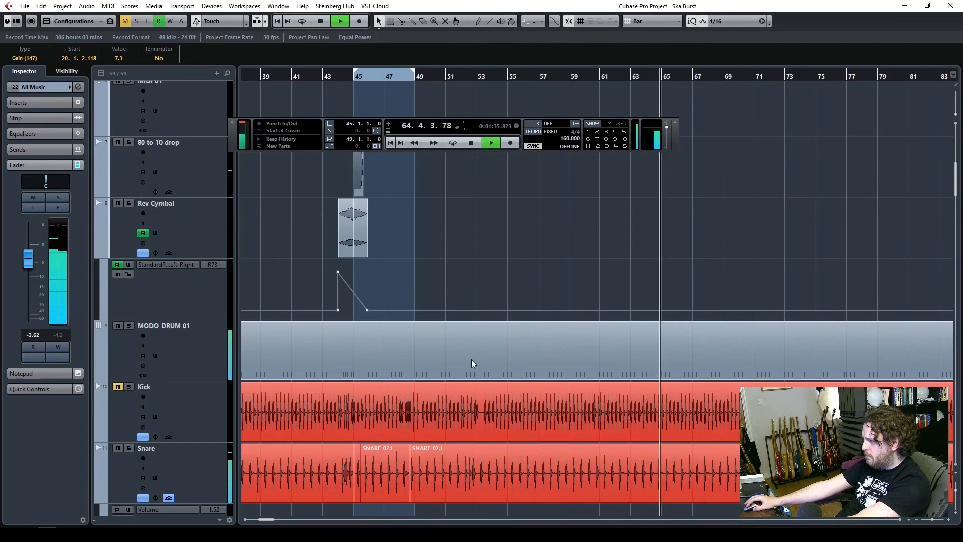
pyautogui.moveTo(931, 520); pyautogui.dragTo(928, 519)
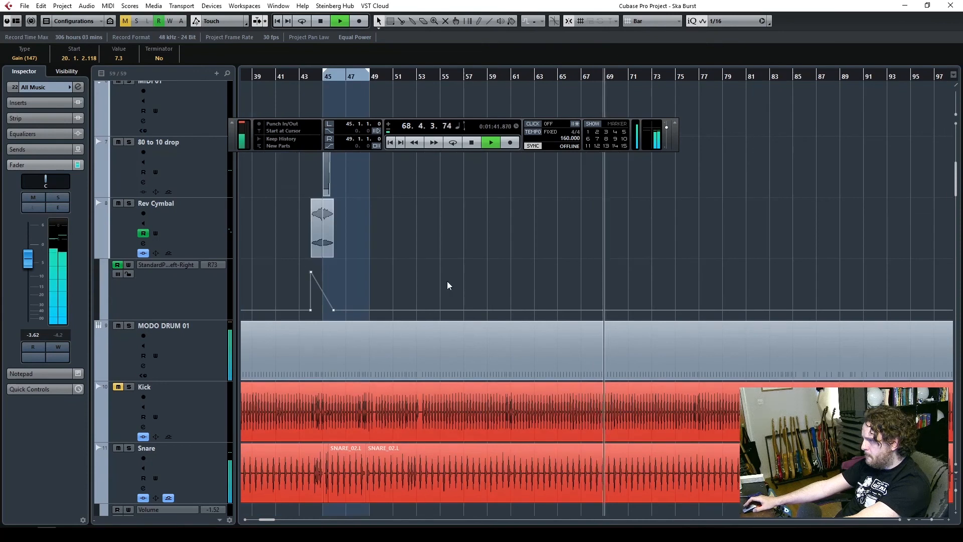
pyautogui.scroll(6, 447, 281)
pyautogui.scroll(-3, 450, 290)
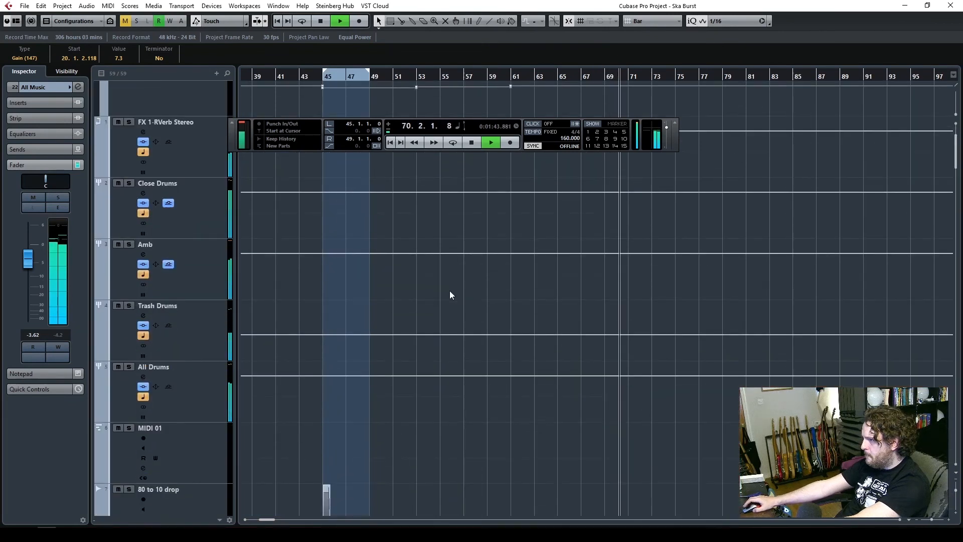
pyautogui.scroll(3, 449, 296)
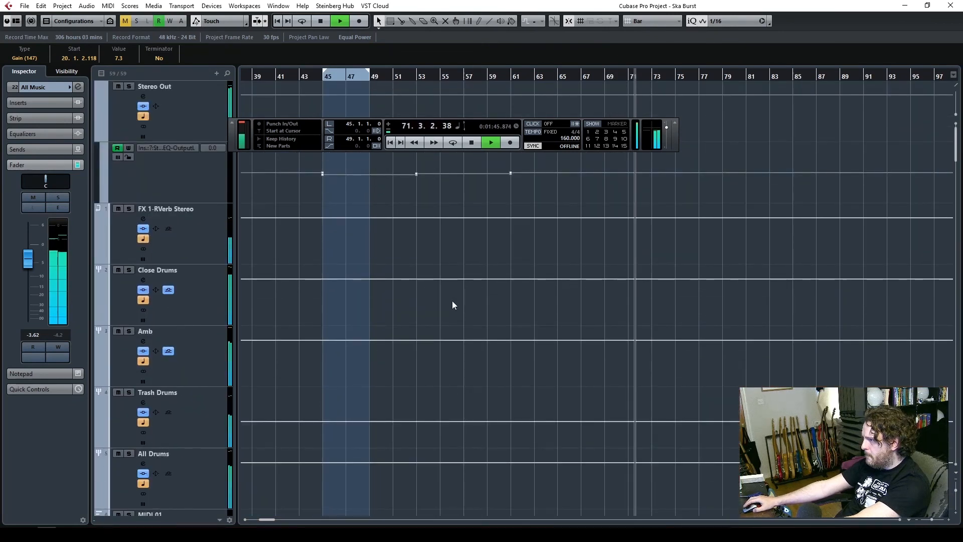
# - Examine the cymbal, kick, snare, toms, overhead, room and distorted guitar tracks while the mix plays
pyautogui.scroll(-6, 452, 301)
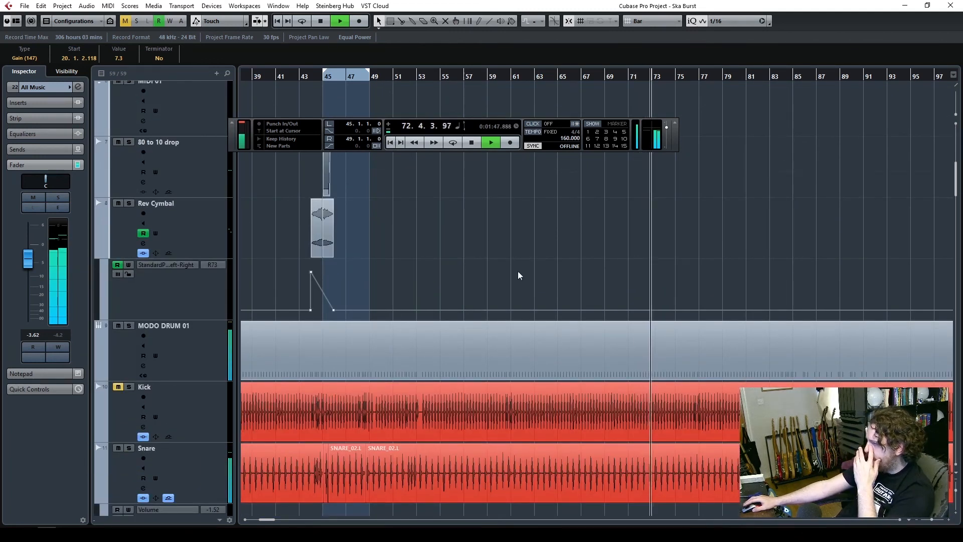
pyautogui.scroll(-8, 522, 291)
pyautogui.scroll(-5, 531, 319)
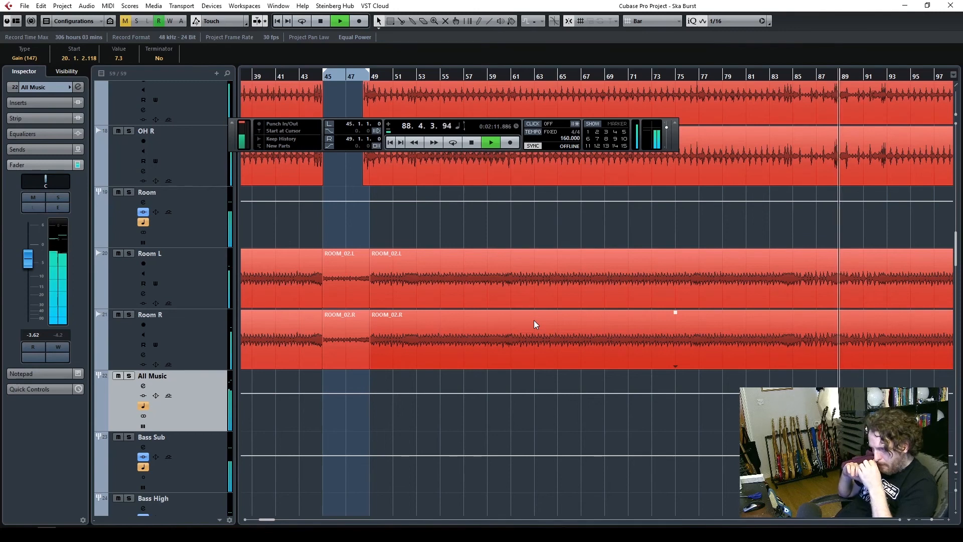
pyautogui.scroll(5, 629, 311)
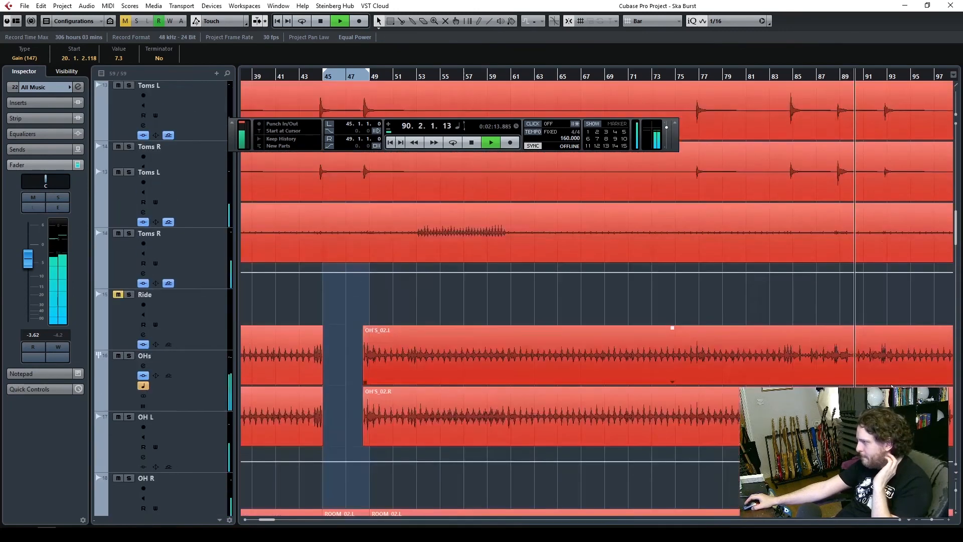
pyautogui.scroll(-10, 95, 411)
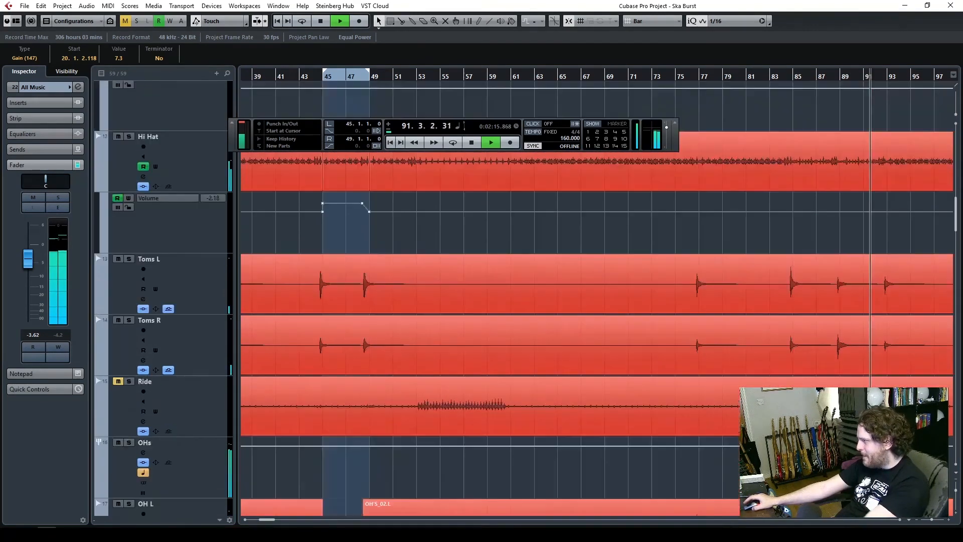
pyautogui.scroll(-6, 473, 488)
pyautogui.scroll(3, 473, 487)
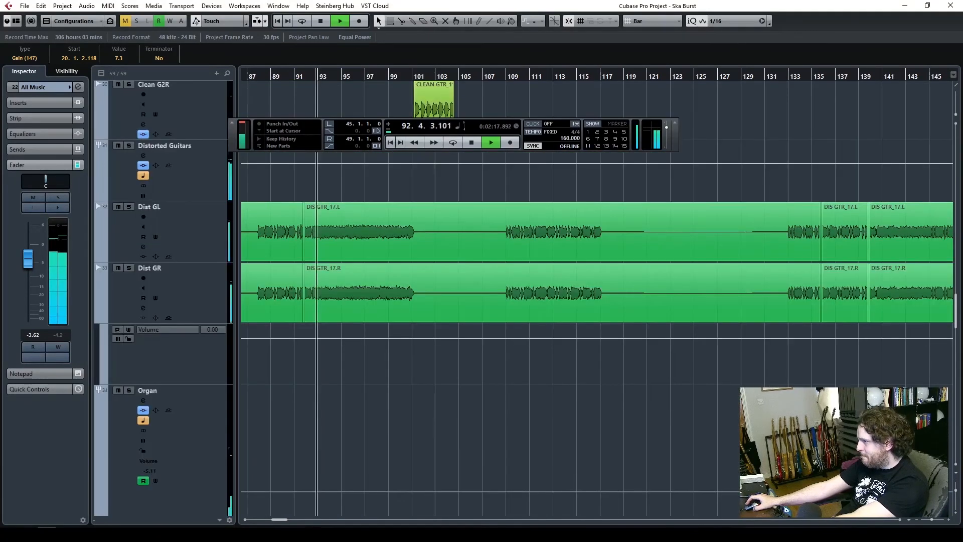
# - Split the Dist GL and Dist GR clips at bar 87
pyautogui.moveTo(279, 519); pyautogui.dragTo(274, 523)
pyautogui.click(400, 23)
pyautogui.click(432, 233)
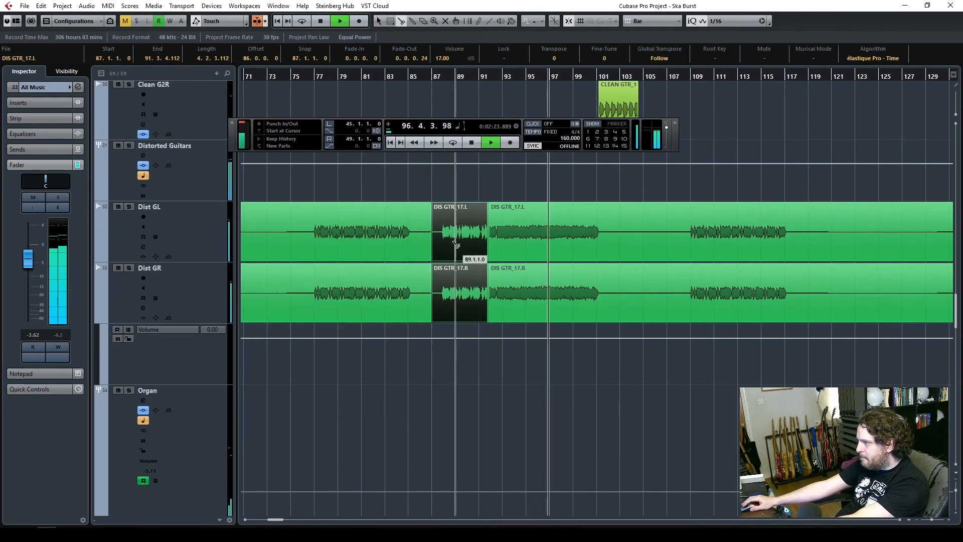
# - Split the Clean GL and Clean GR clips at bars 87 and 91
pyautogui.scroll(6, 521, 286)
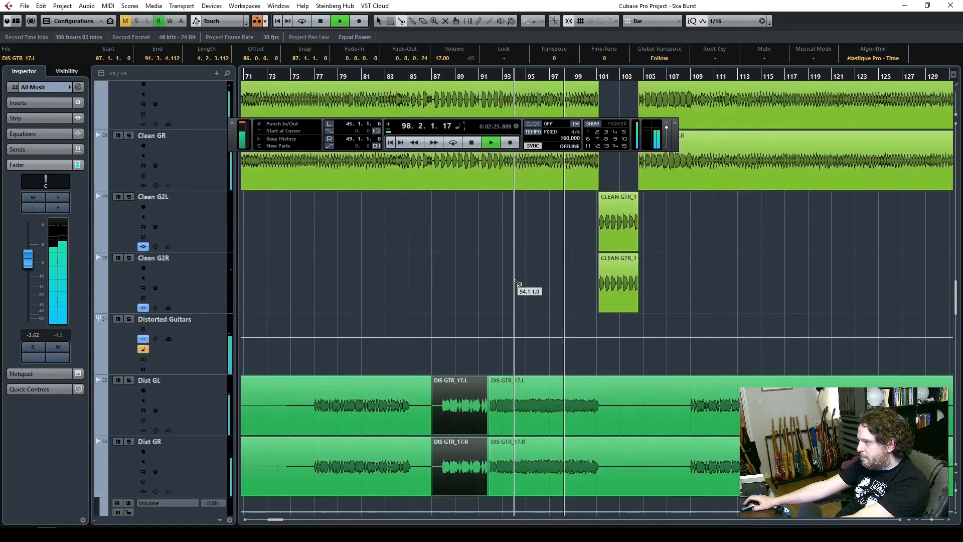
pyautogui.scroll(-3, 518, 284)
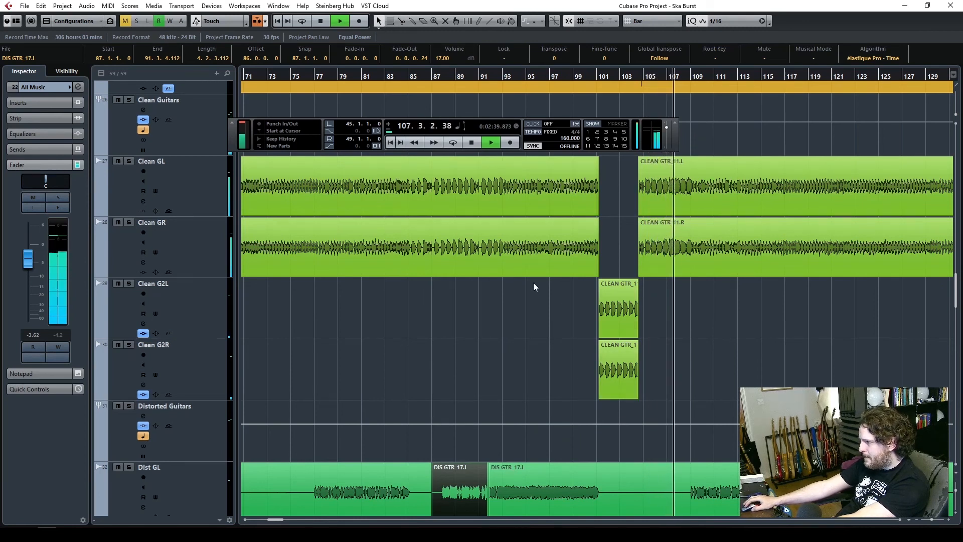
pyautogui.click(401, 22)
pyautogui.moveTo(473, 352); pyautogui.dragTo(436, 202)
pyautogui.click(435, 204)
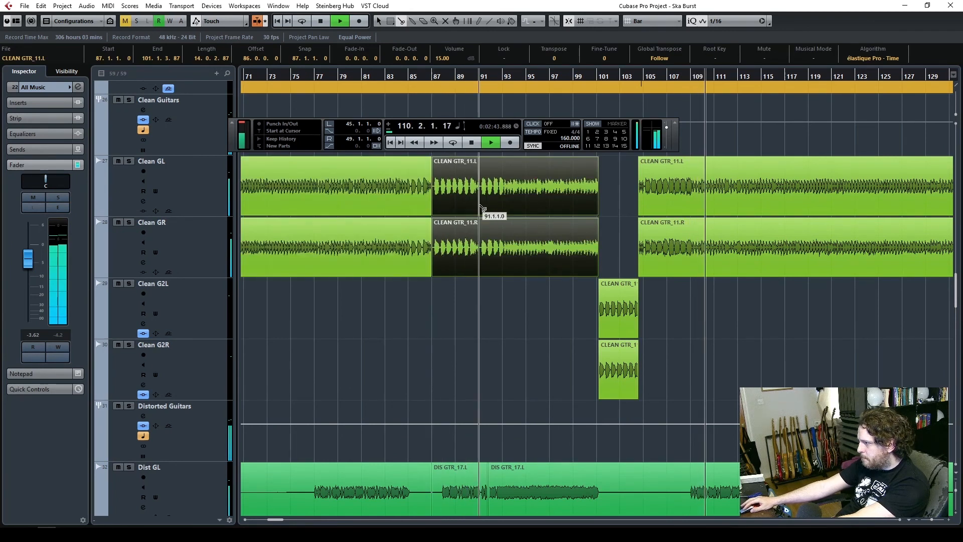
pyautogui.click(481, 206)
# - Transfer the bar 87 to 91 clips from Clean GL and Clean GR to Clean G2L and Clean G2R, removing the originals
pyautogui.click(379, 21)
pyautogui.moveTo(457, 351); pyautogui.dragTo(456, 311)
pyautogui.click(456, 195)
pyautogui.keyDown('shift'); pyautogui.click(437, 264); pyautogui.keyUp('shift')
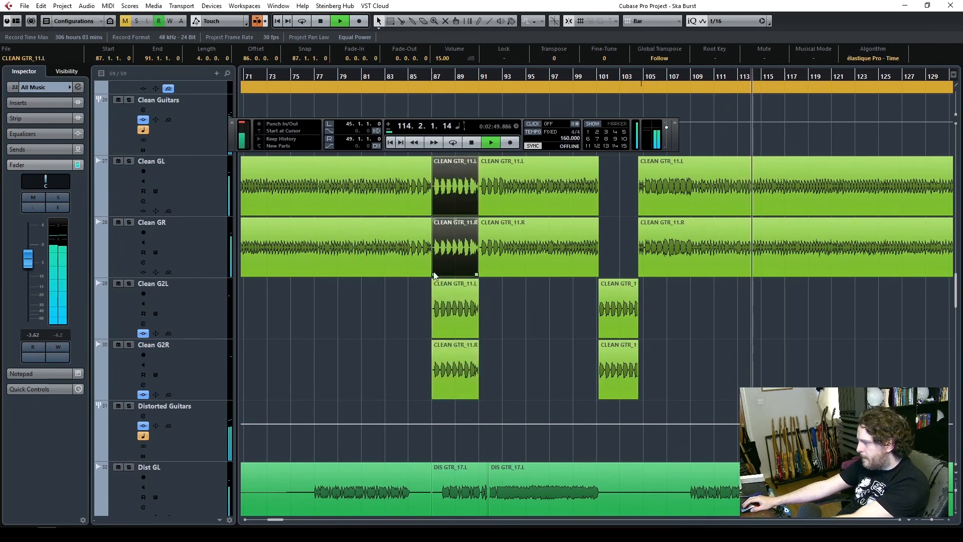
pyautogui.press('Delete')
pyautogui.click(538, 370)
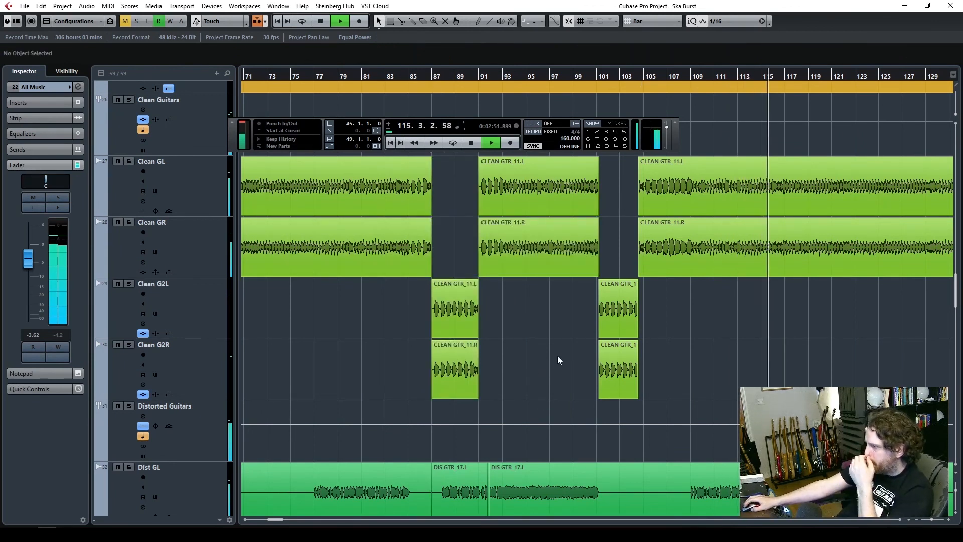
pyautogui.moveTo(518, 383); pyautogui.dragTo(476, 335)
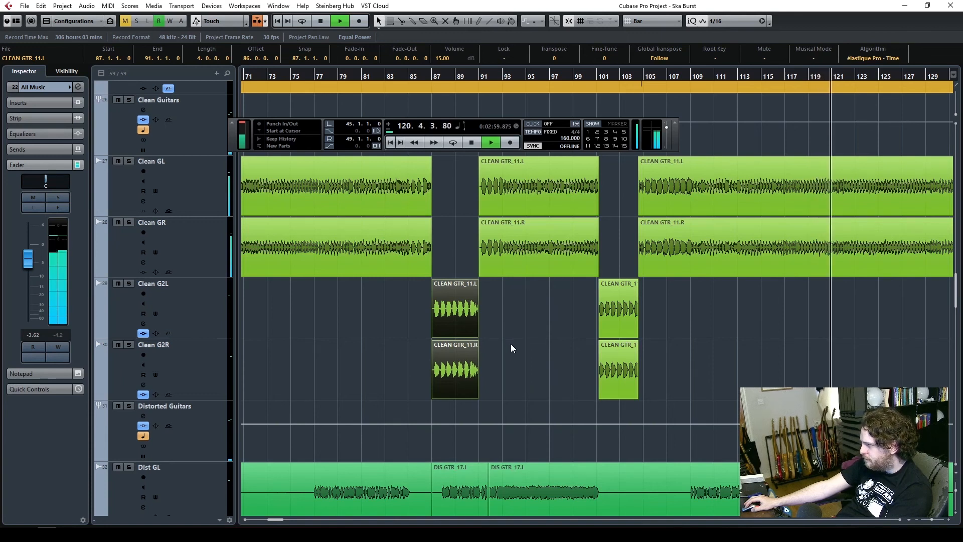
# - Select the Chorus DBL track and show its insert effects
pyautogui.scroll(-6, 777, 356)
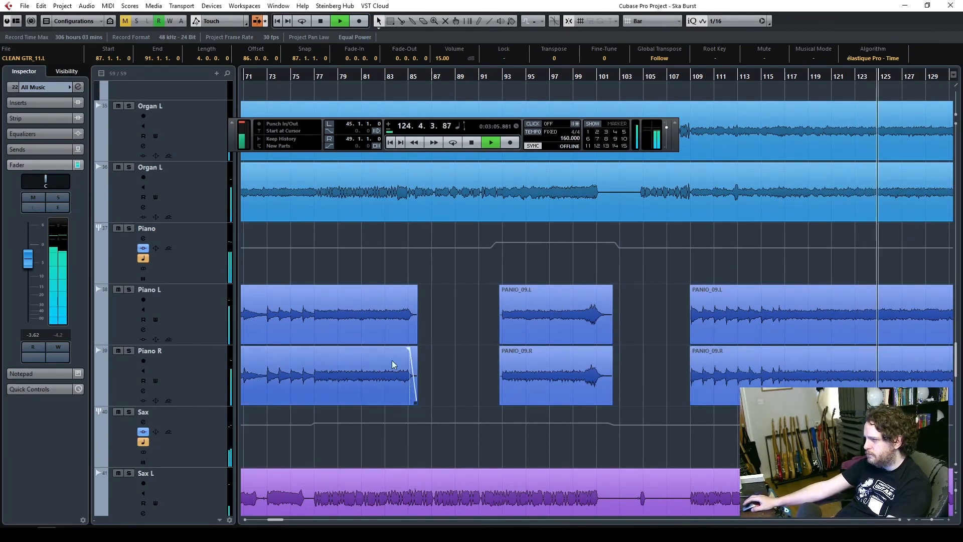
pyautogui.scroll(-6, 396, 402)
pyautogui.scroll(3, 398, 435)
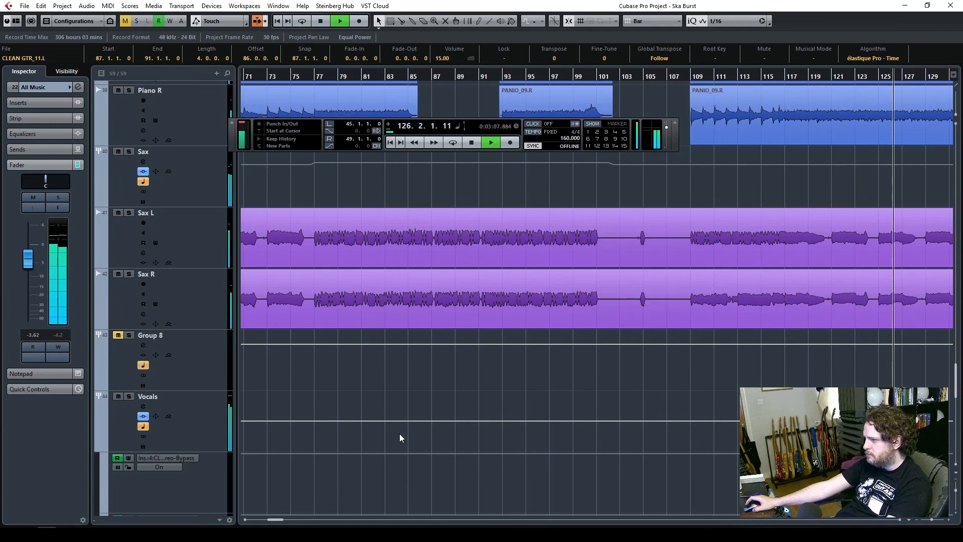
pyautogui.scroll(-6, 399, 436)
pyautogui.click(194, 456)
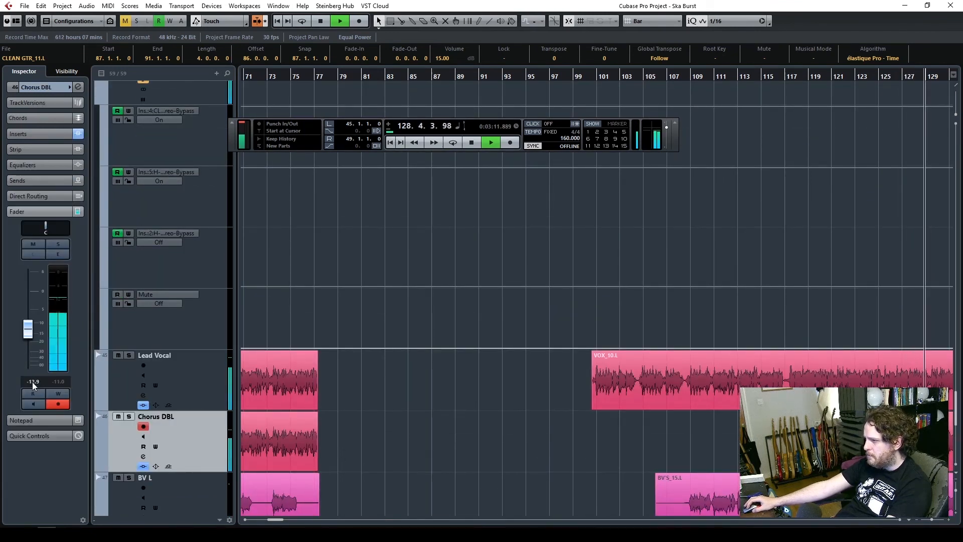
pyautogui.click(41, 135)
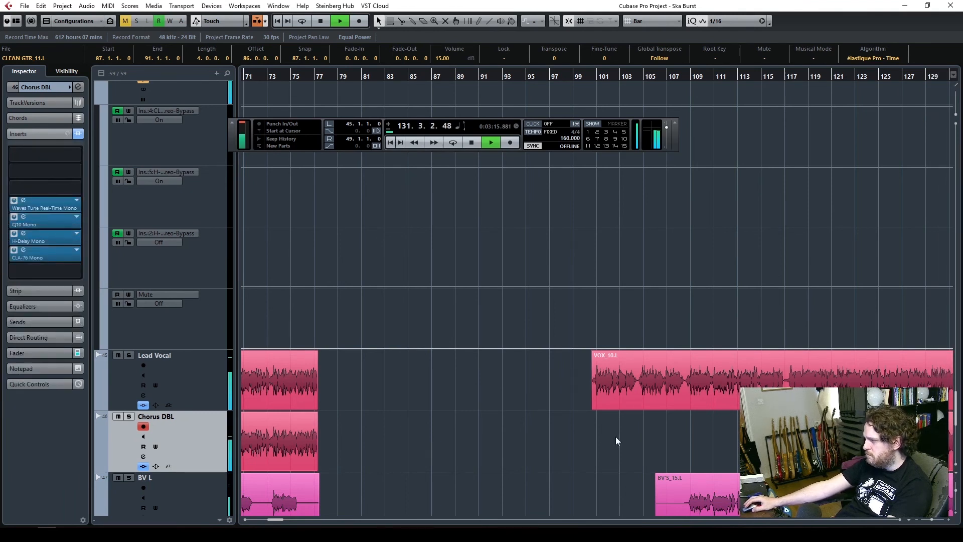
# - Check the ends of the Lead Vocal and Chorus DBL clips near bar 133
pyautogui.moveTo(932, 520); pyautogui.dragTo(933, 521)
pyautogui.moveTo(623, 462); pyautogui.dragTo(570, 372)
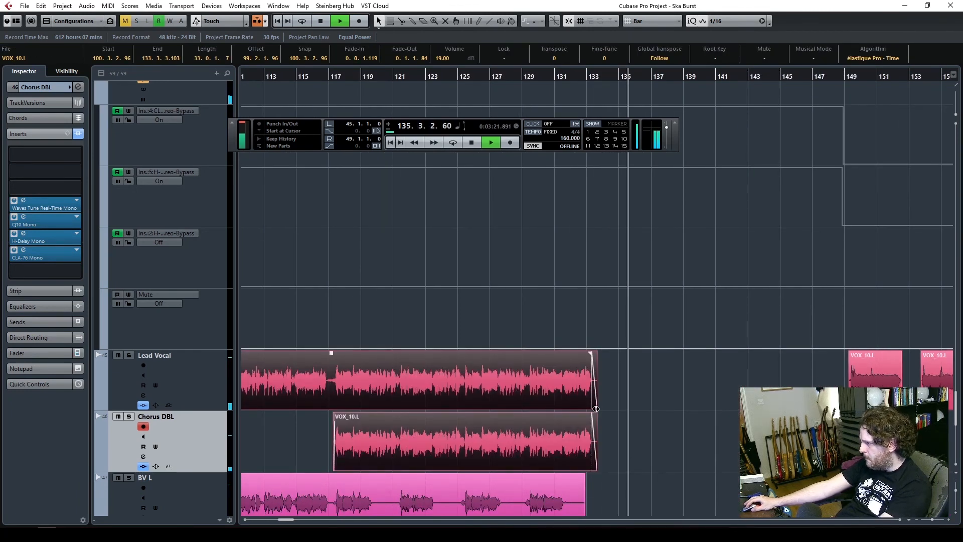
pyautogui.click(681, 472)
# - Split the Clean GL and Clean GR clips at bars 141 and 145
pyautogui.scroll(15, 682, 476)
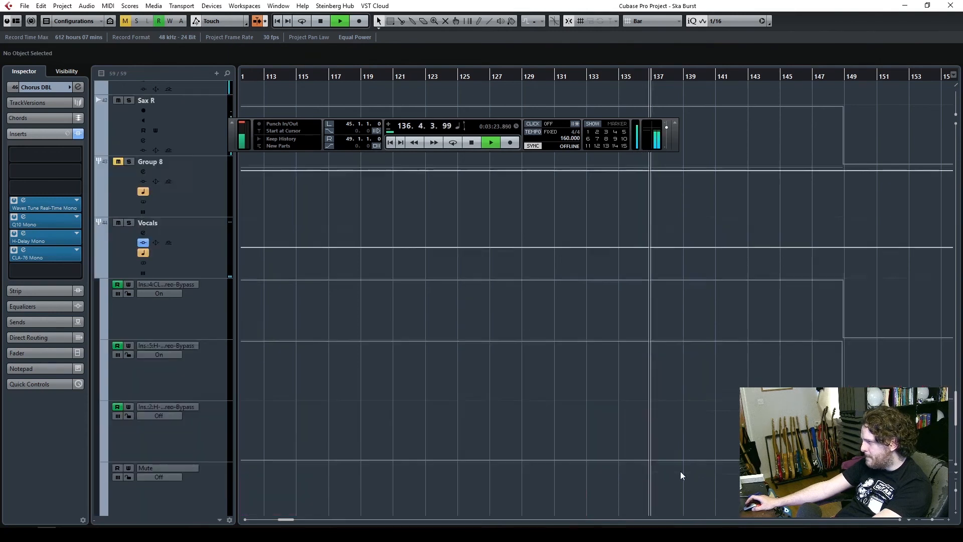
pyautogui.scroll(3, 683, 479)
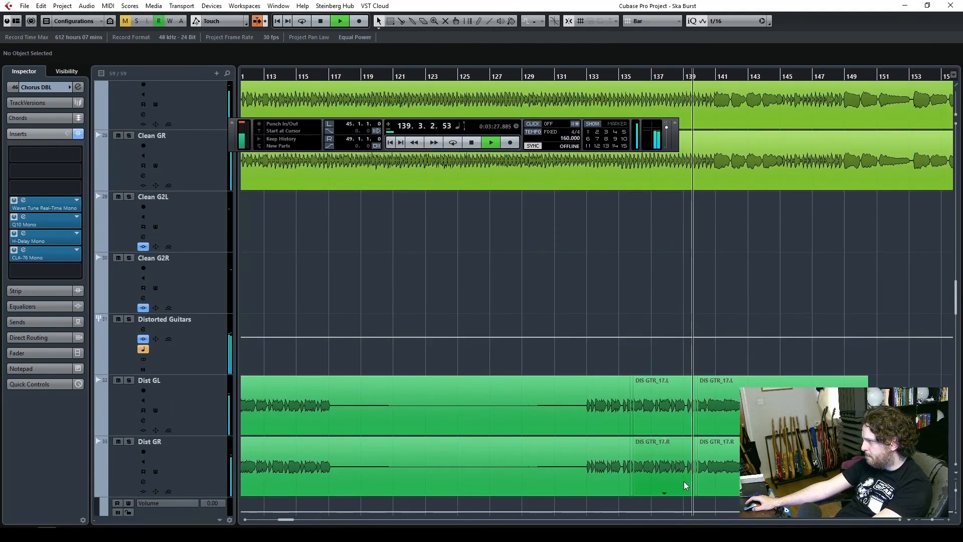
pyautogui.scroll(3, 684, 480)
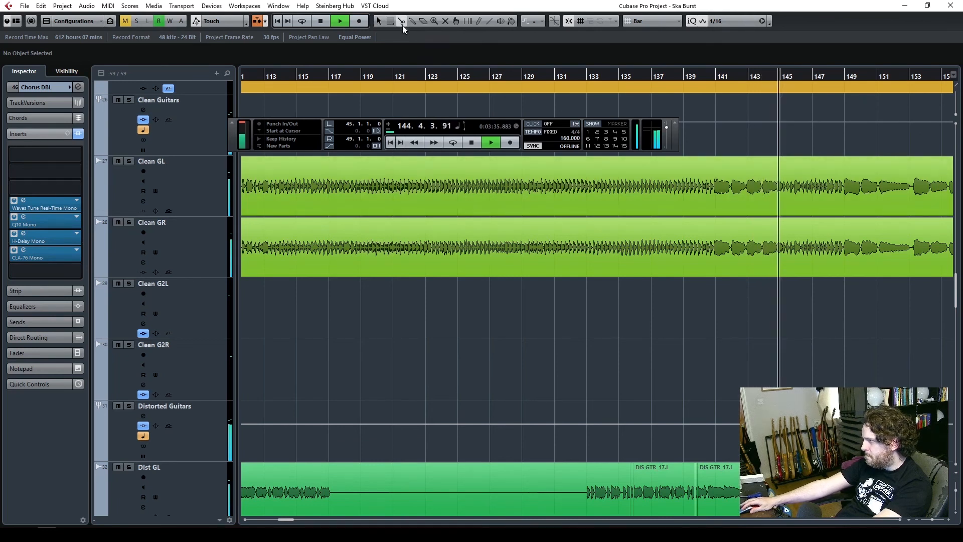
pyautogui.moveTo(722, 190); pyautogui.dragTo(716, 202)
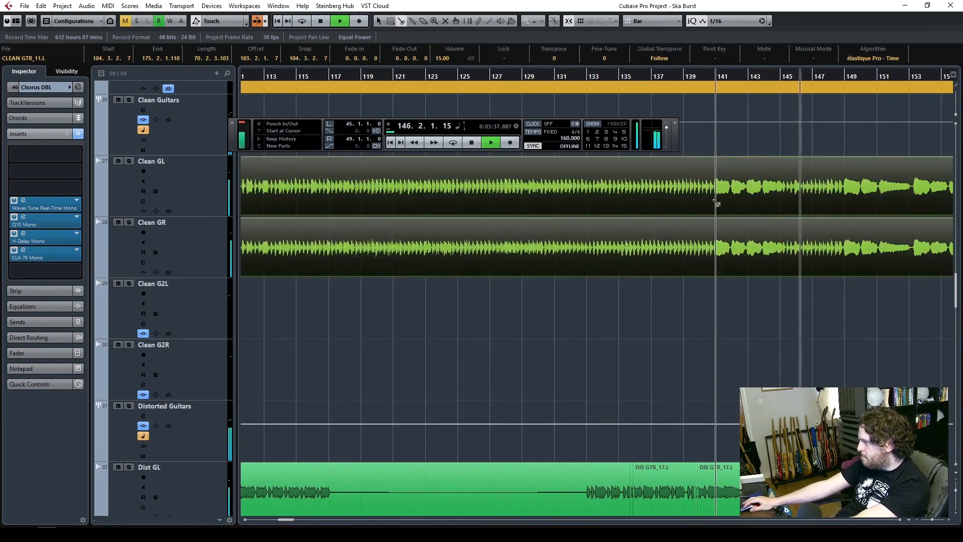
pyautogui.click(716, 202)
pyautogui.click(774, 212)
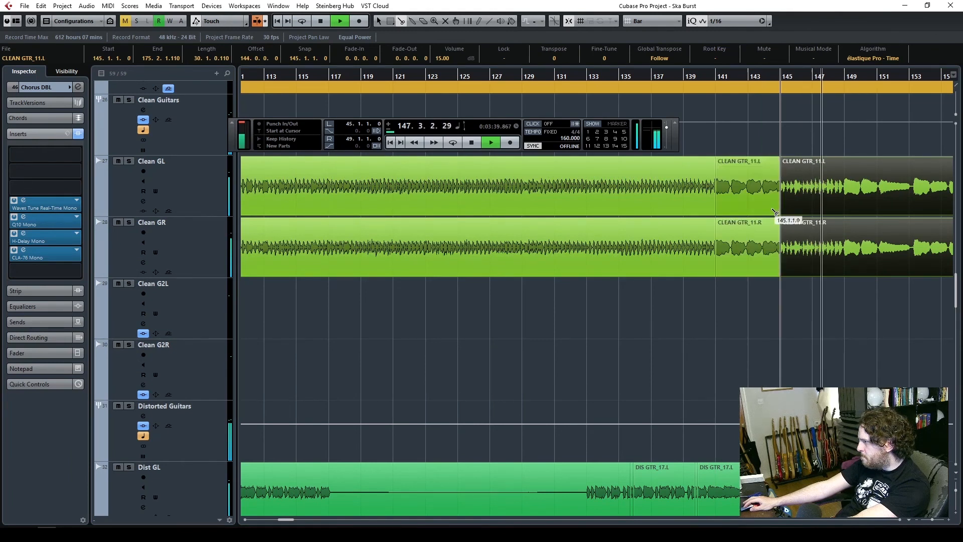
# - Move the bar 141 to 145 clips from Clean GL and Clean GR to Clean G2L and Clean G2R
pyautogui.click(379, 21)
pyautogui.click(746, 323)
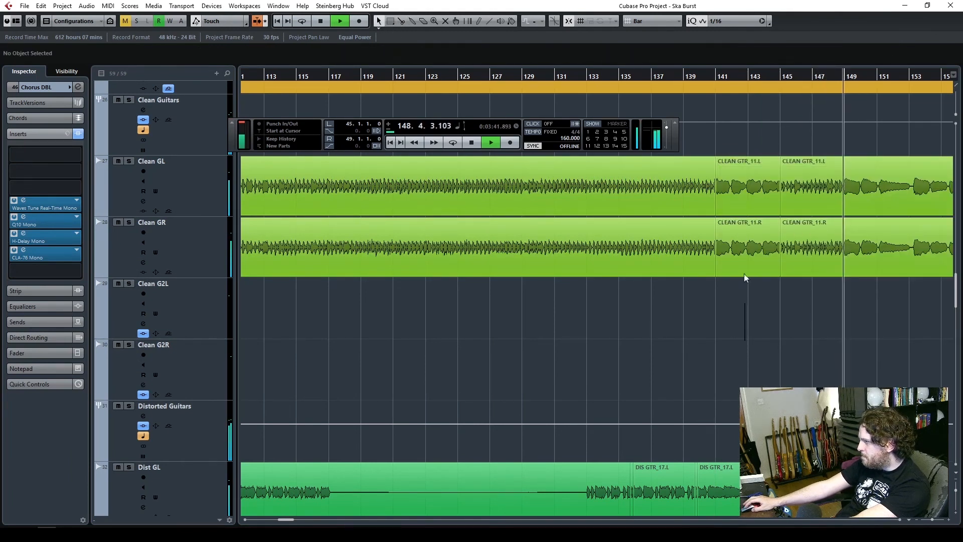
pyautogui.click(739, 185)
pyautogui.moveTo(736, 203); pyautogui.dragTo(738, 319)
# - Split the Clean GL and Clean GR clips at about bars 149 and 159
pyautogui.hscroll(10, 343, 101)
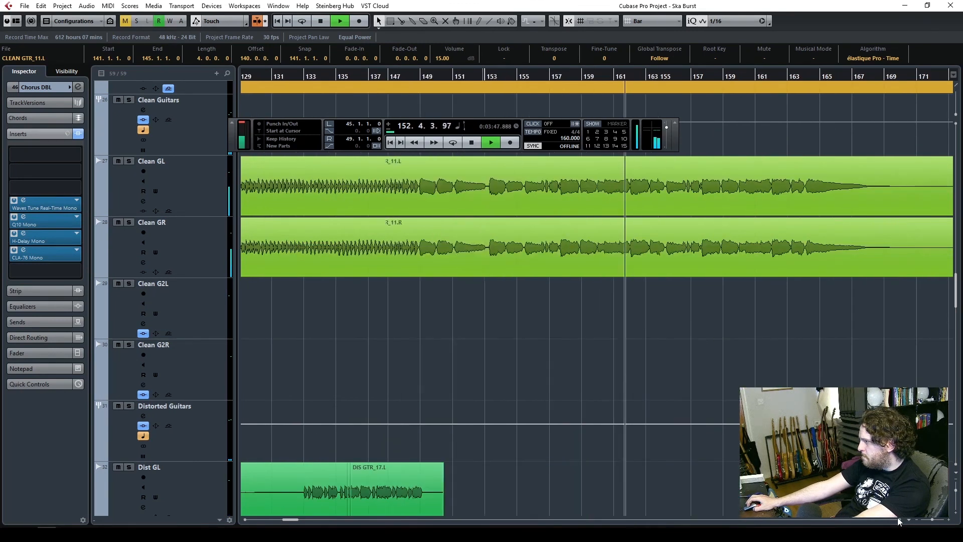
pyautogui.click(400, 21)
pyautogui.click(428, 241)
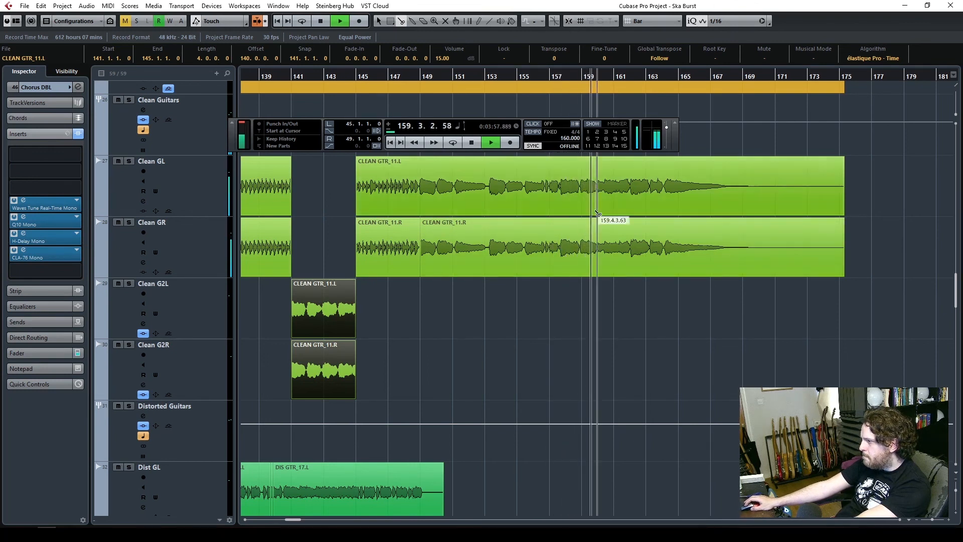
pyautogui.click(582, 238)
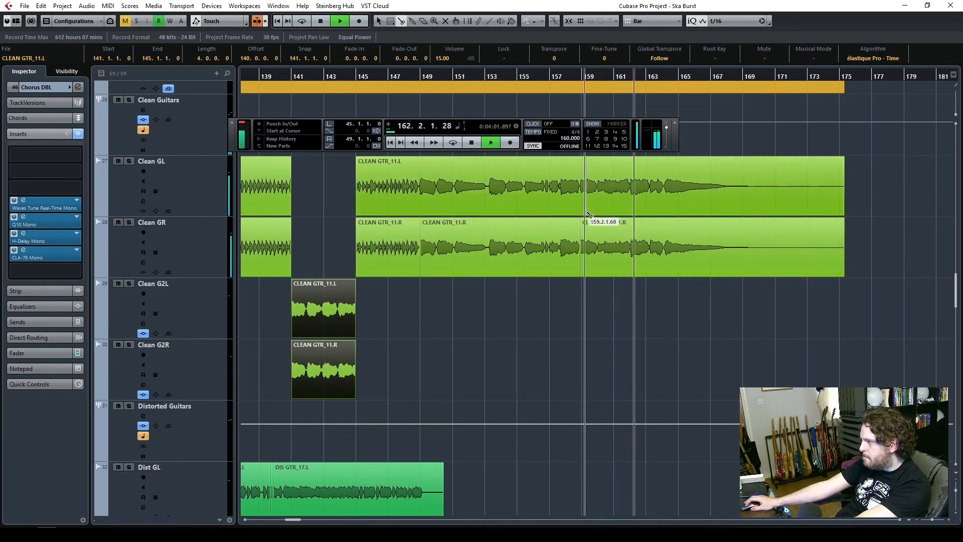
pyautogui.click(585, 207)
pyautogui.click(378, 21)
pyautogui.moveTo(531, 339); pyautogui.dragTo(471, 197)
pyautogui.click(459, 323)
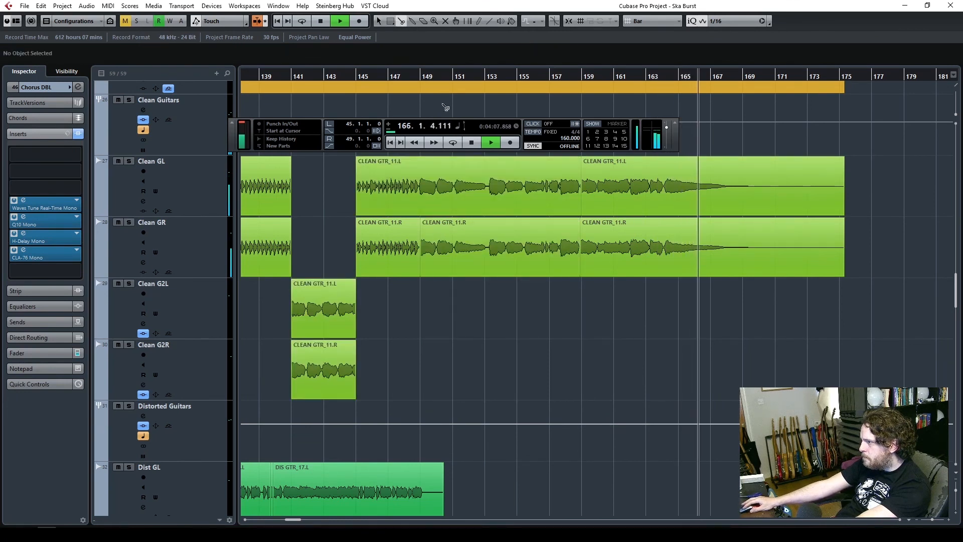
pyautogui.click(419, 201)
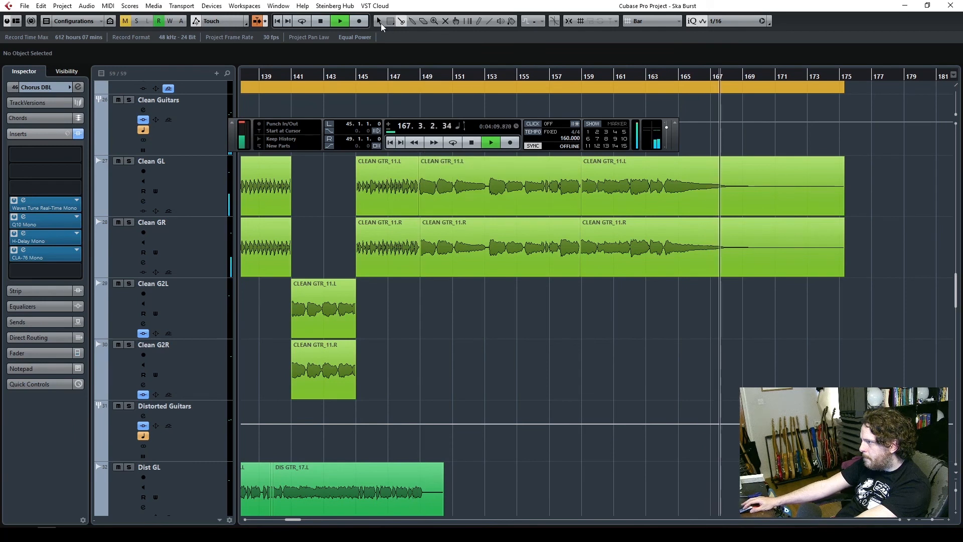
# - Move the Clean GL and Clean GR clips between bars 149 and 159 to Clean G2L and Clean G2R, and stop playback
pyautogui.press('F2')
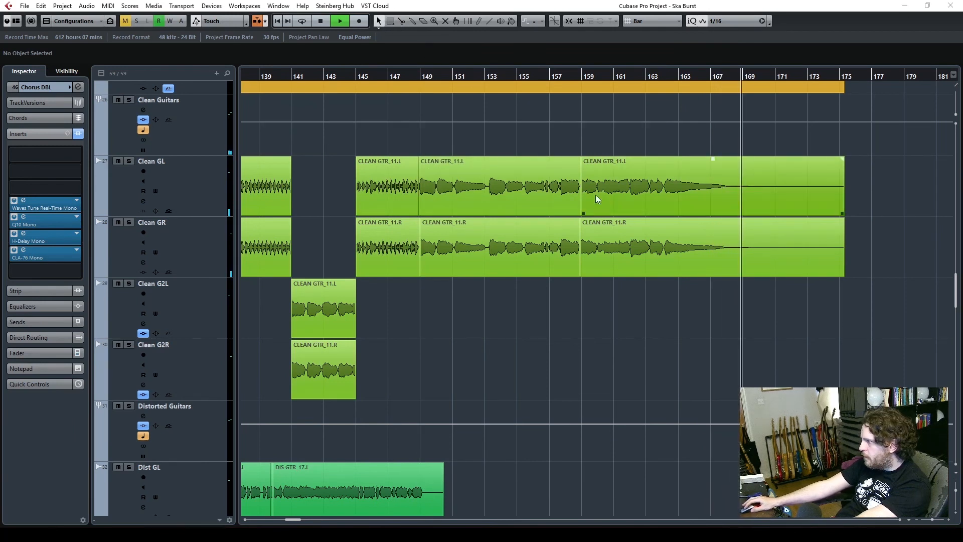
pyautogui.press('F2')
pyautogui.click(491, 189)
pyautogui.moveTo(459, 246); pyautogui.dragTo(457, 373)
pyautogui.click(469, 144)
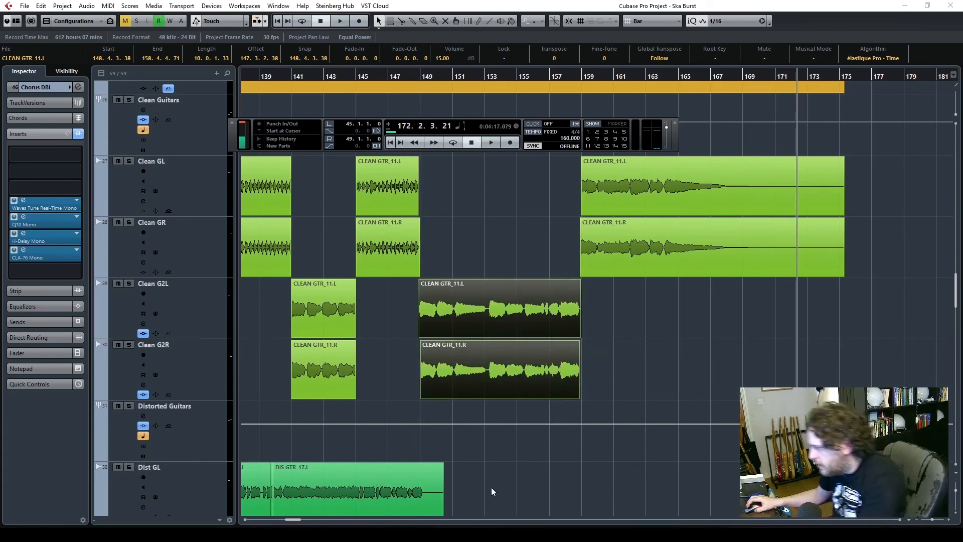
# - Trim the Clean GL and Clean GR clips ending at bar 87 back to bar 85 and extend the Clean G2L and G2R clips to start there
pyautogui.moveTo(290, 520)
pyautogui.mouseDown()
pyautogui.moveTo(264, 522)
pyautogui.moveTo(275, 521)
pyautogui.mouseUp()
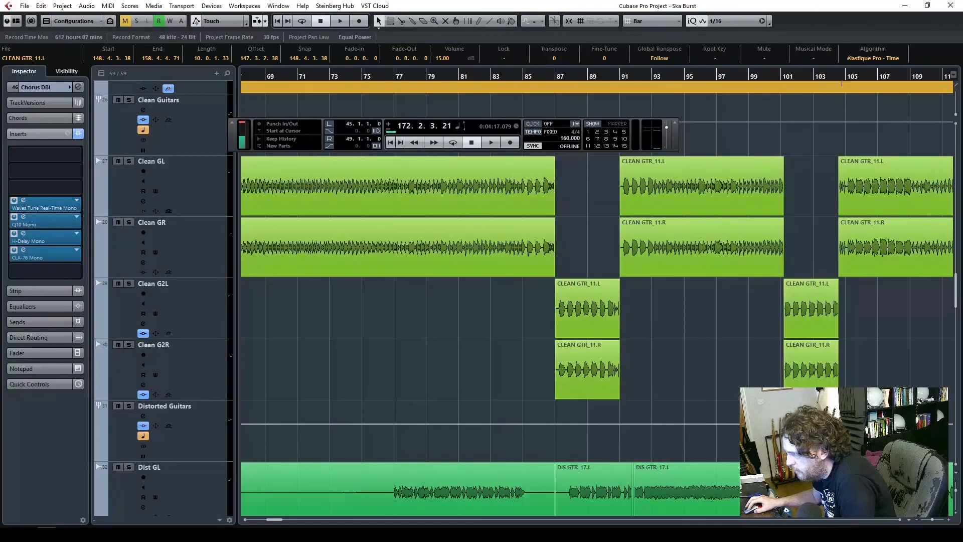
pyautogui.click(631, 346)
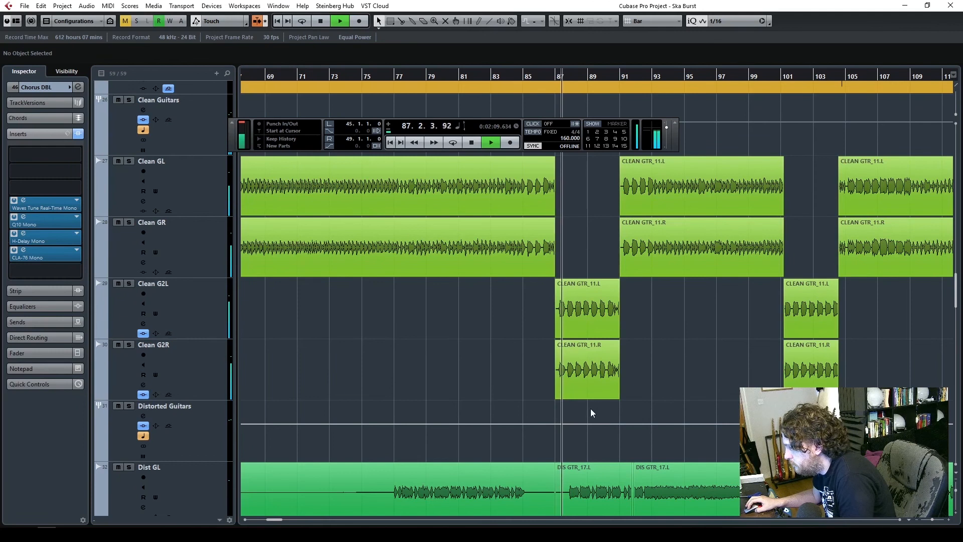
pyautogui.moveTo(547, 186); pyautogui.dragTo(525, 215)
pyautogui.moveTo(538, 320); pyautogui.dragTo(526, 398)
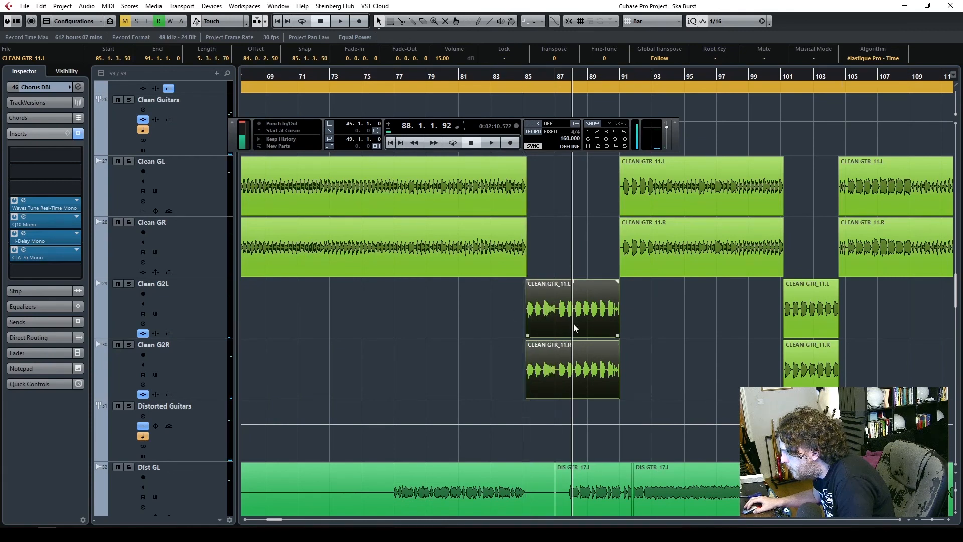
# - Play the guitar transition from about bar 81 and extend the end of the Clean G2L and Clean G2R clips to bar 93
pyautogui.click(715, 329)
pyautogui.click(468, 74)
pyautogui.press('space')
pyautogui.click(724, 346)
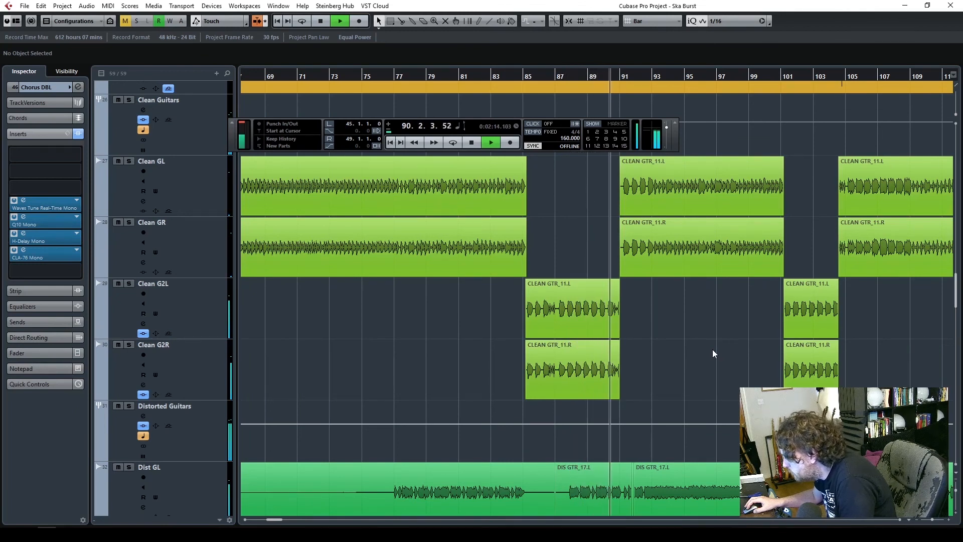
pyautogui.moveTo(682, 404); pyautogui.dragTo(650, 340)
pyautogui.press('space')
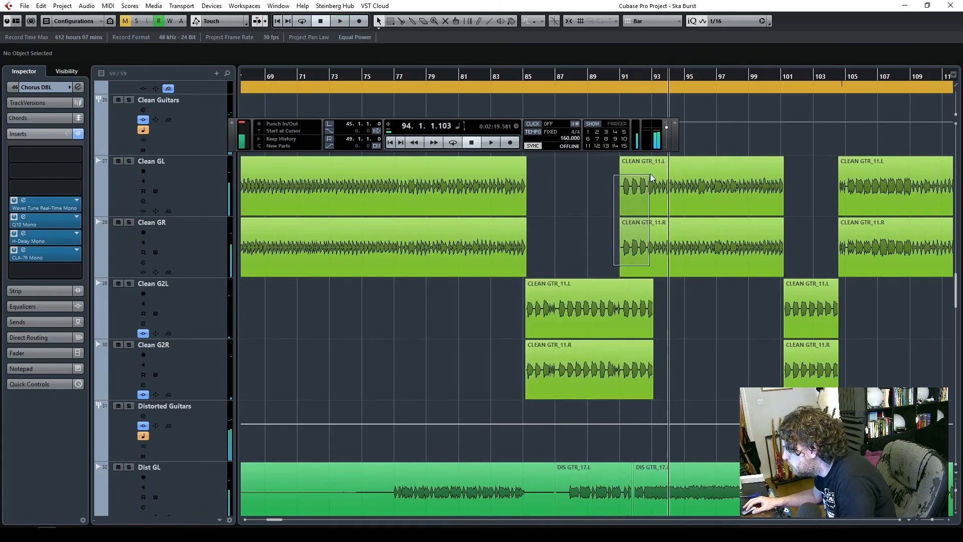
# - Trim the start of the Clean GL and Clean GR clips from bar 91 to bar 93, where the Clean G2 clips end
pyautogui.click(631, 210)
pyautogui.moveTo(623, 213); pyautogui.dragTo(655, 211)
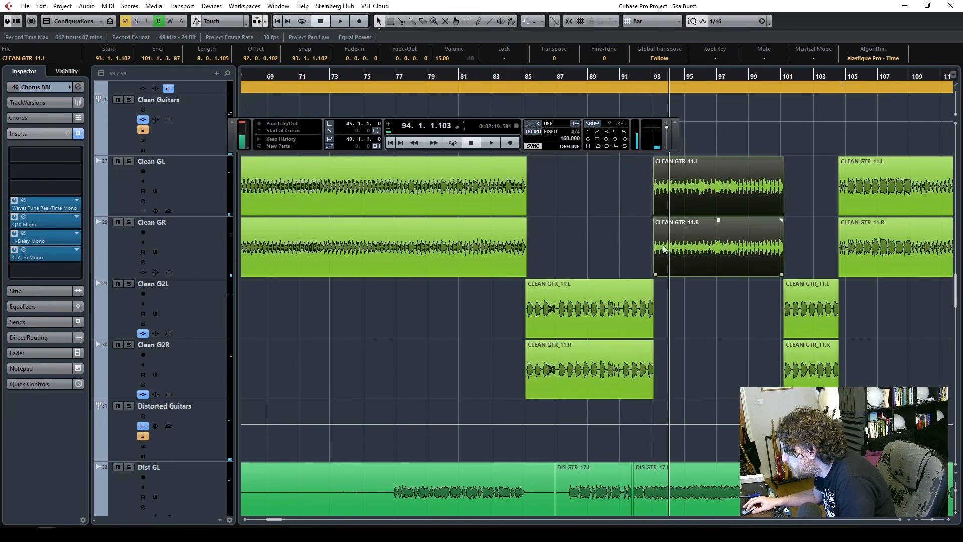
pyautogui.moveTo(706, 389); pyautogui.dragTo(533, 318)
pyautogui.click(948, 520)
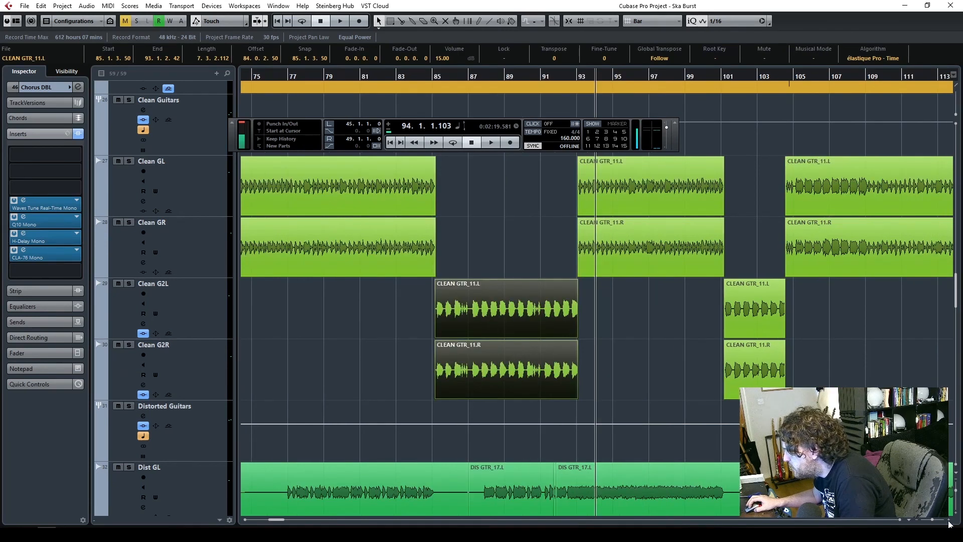
pyautogui.click(644, 329)
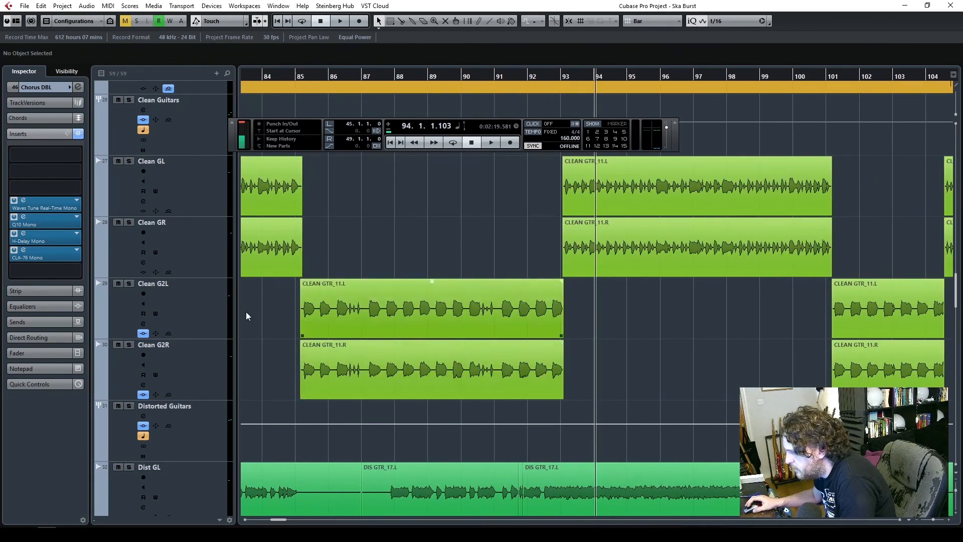
# - Select the Clean G2R track, show its basic settings, and play the clean guitar transition from about bar 83
pyautogui.click(191, 376)
pyautogui.click(49, 87)
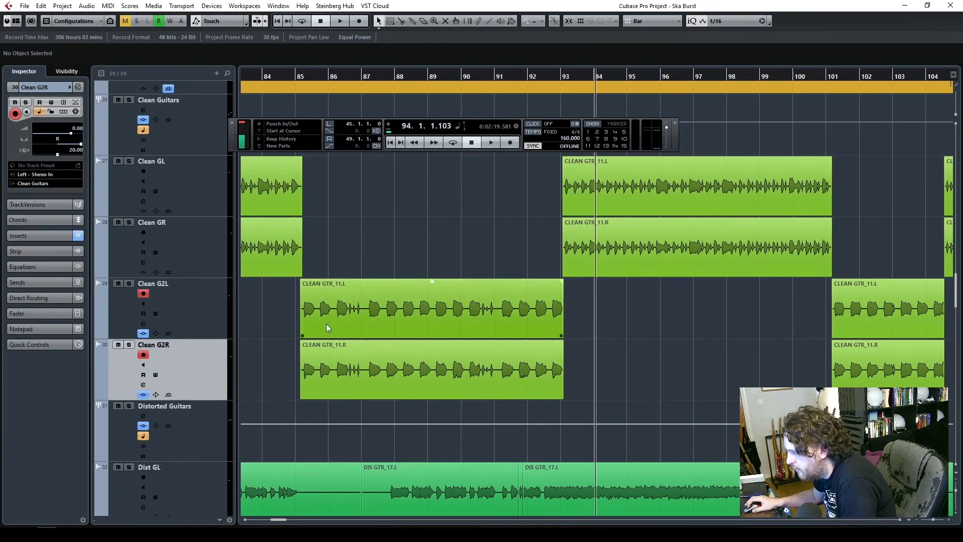
pyautogui.moveTo(291, 80); pyautogui.dragTo(500, 66)
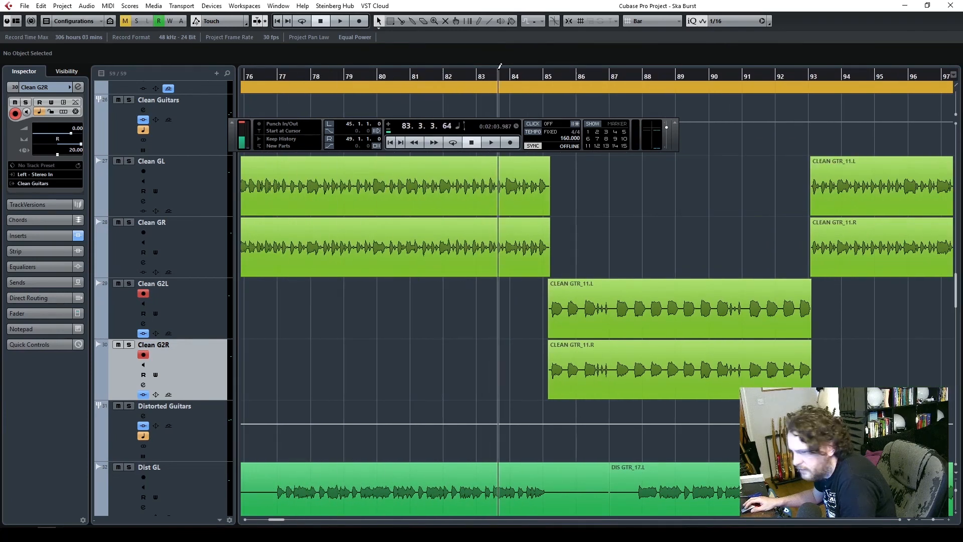
pyautogui.press('space')
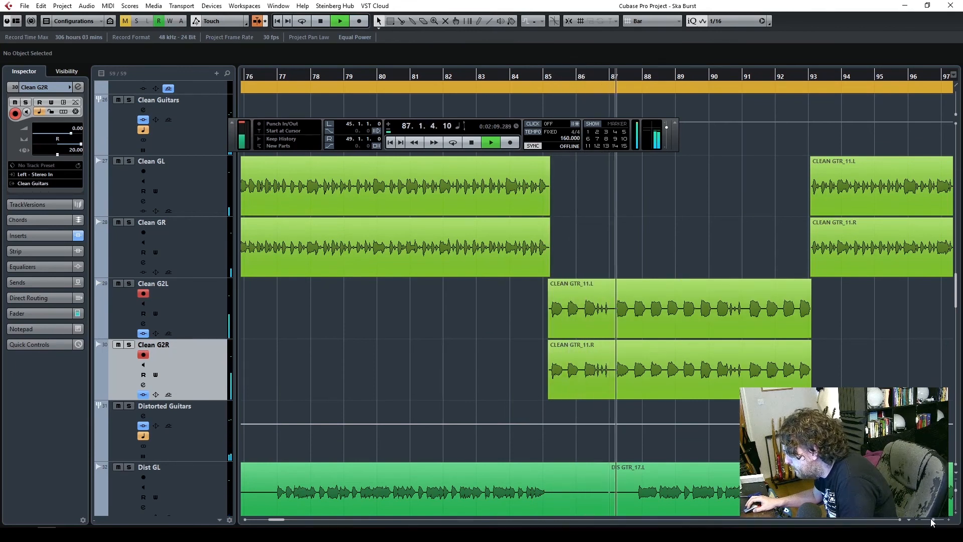
pyautogui.moveTo(932, 520); pyautogui.dragTo(932, 520)
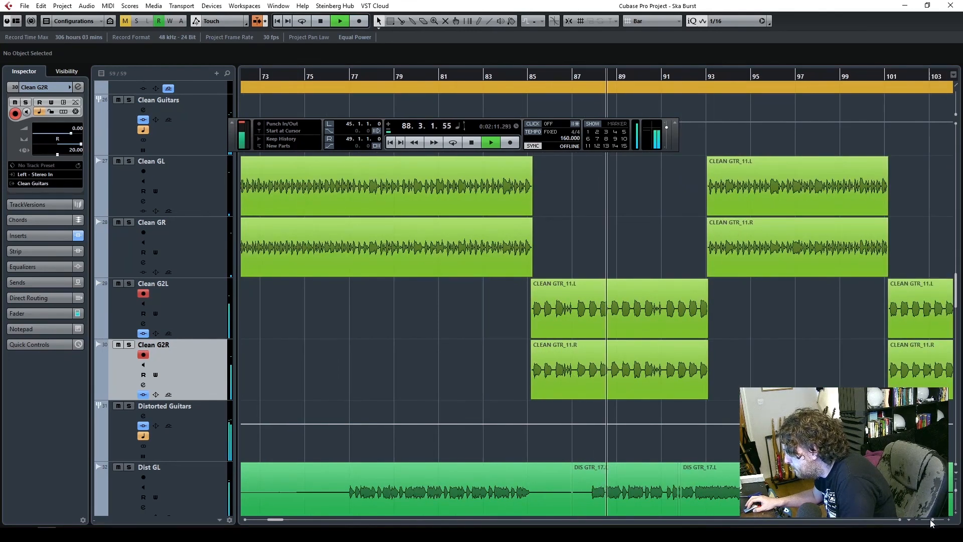
pyautogui.click(899, 521)
pyautogui.click(899, 521)
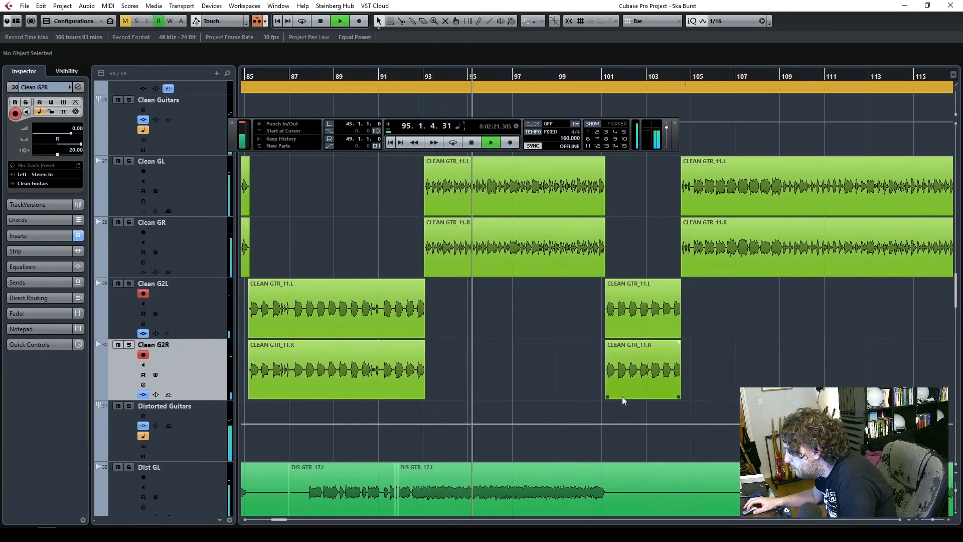
# - Examine the organ, piano and guitar tracks during playback, and follow the arrangement to the later Clean G2L and G2R clips
pyautogui.scroll(-5, 647, 451)
pyautogui.scroll(-5, 664, 488)
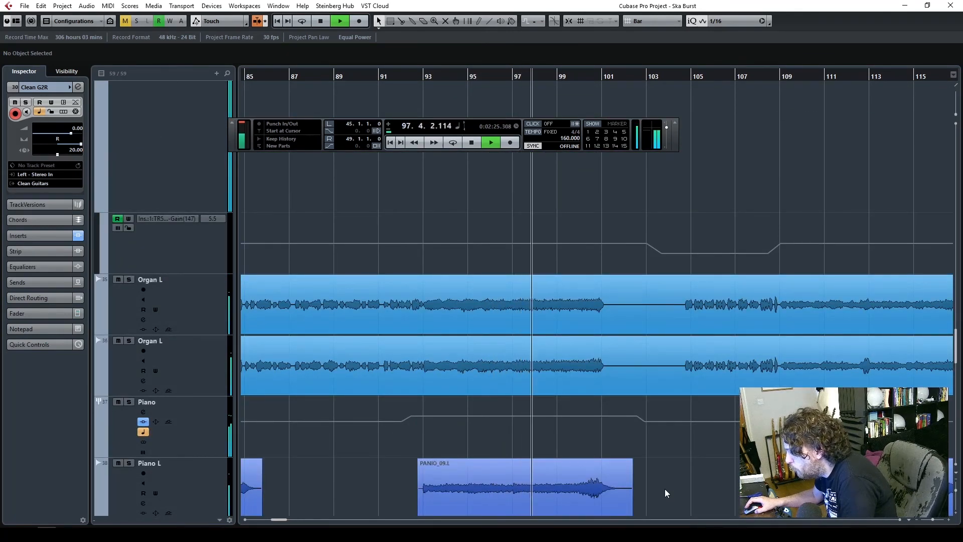
pyautogui.scroll(-3, 666, 492)
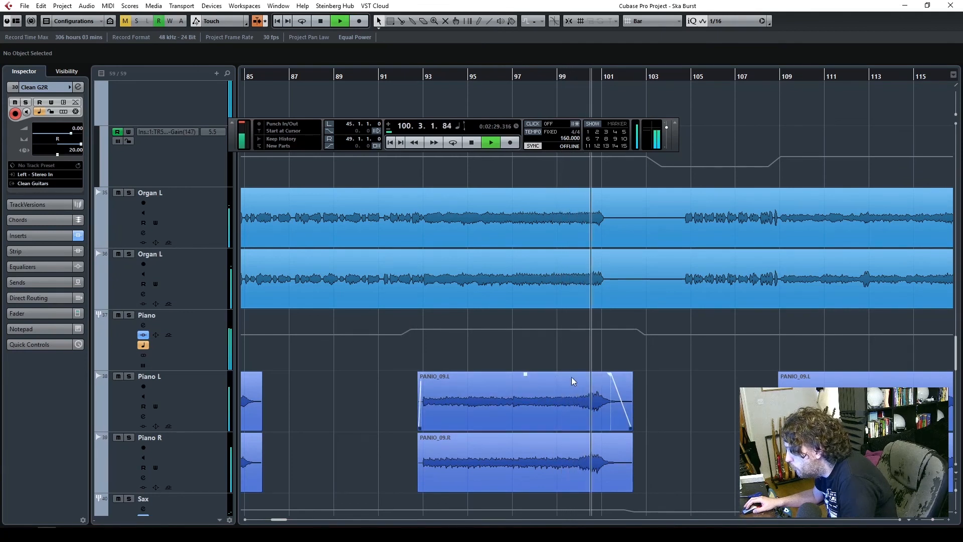
pyautogui.scroll(10, 718, 425)
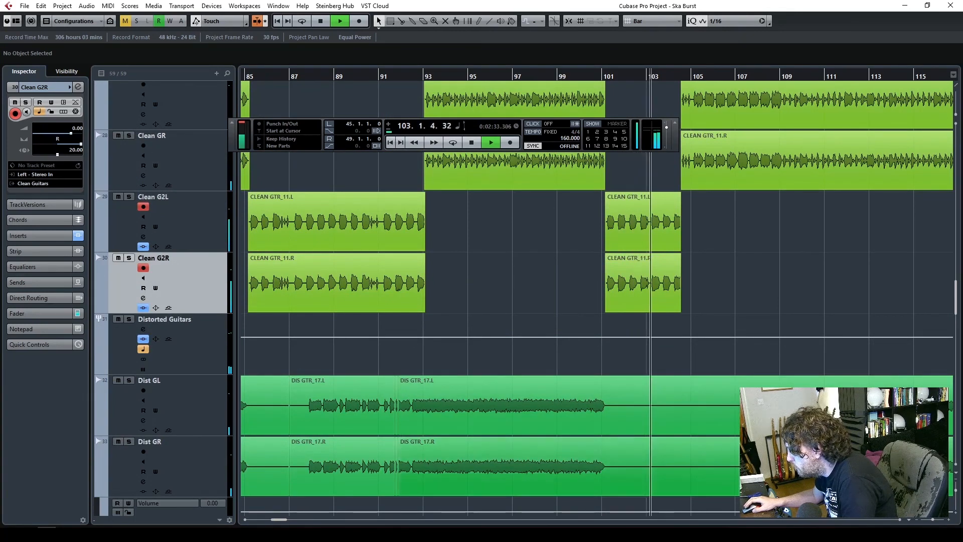
pyautogui.press('g')
pyautogui.press('g')
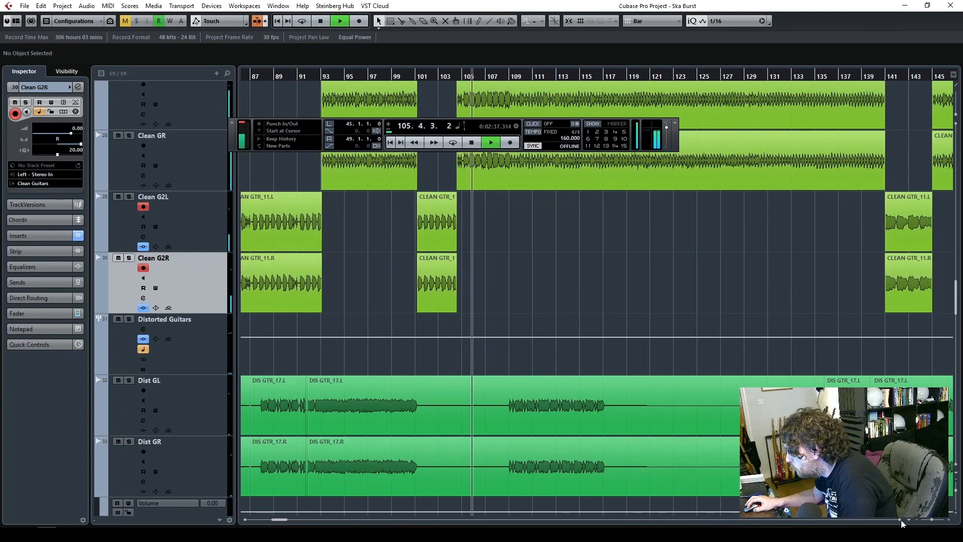
pyautogui.hscroll(3, 908, 522)
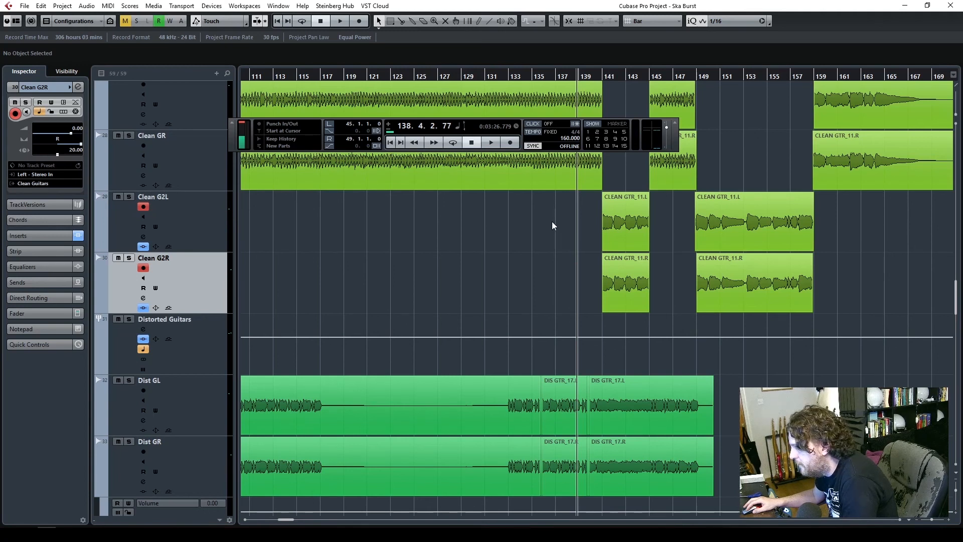
# - Play from about bar 138 and set the volume of the Clean G2L and G2R clips between bars 149 and 159 to 21 dB
pyautogui.press('space')
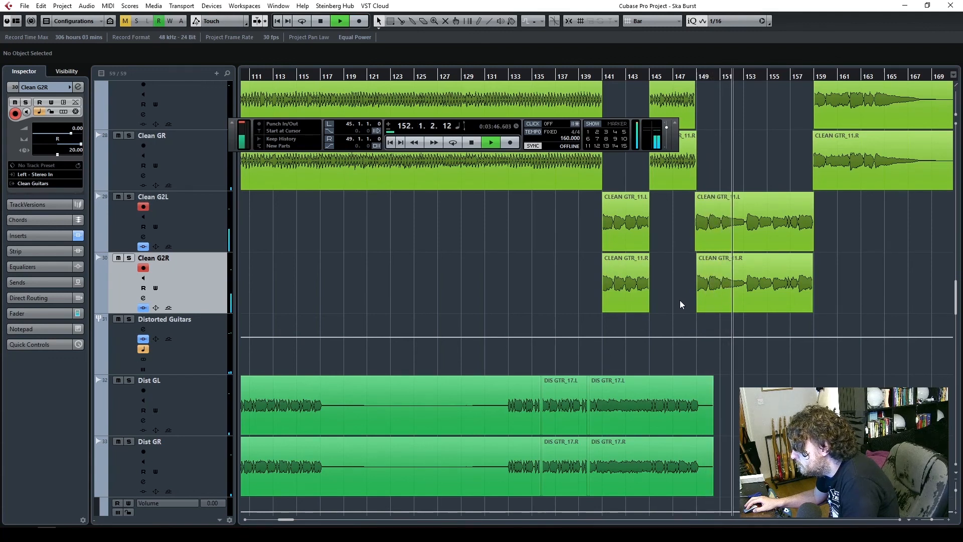
pyautogui.moveTo(679, 300); pyautogui.dragTo(732, 220)
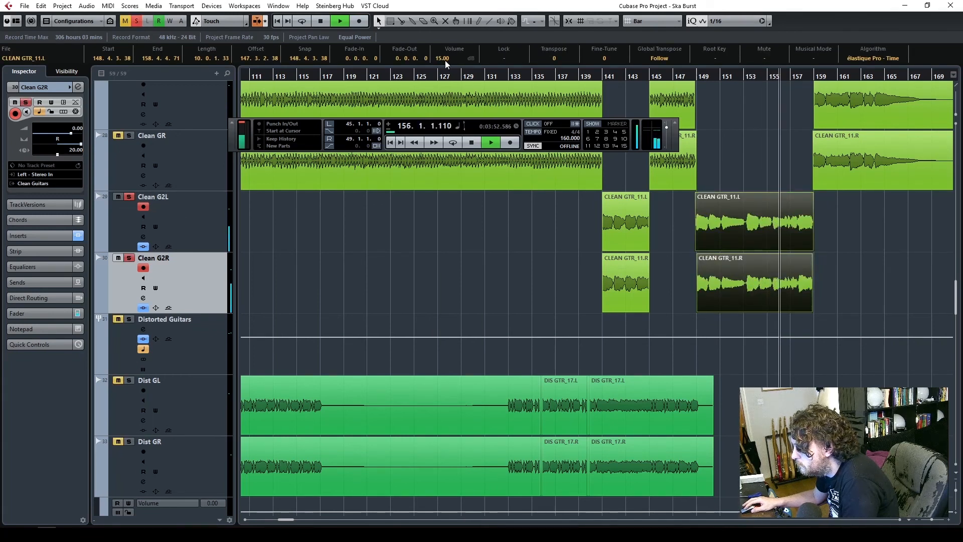
pyautogui.scroll(6, 445, 60)
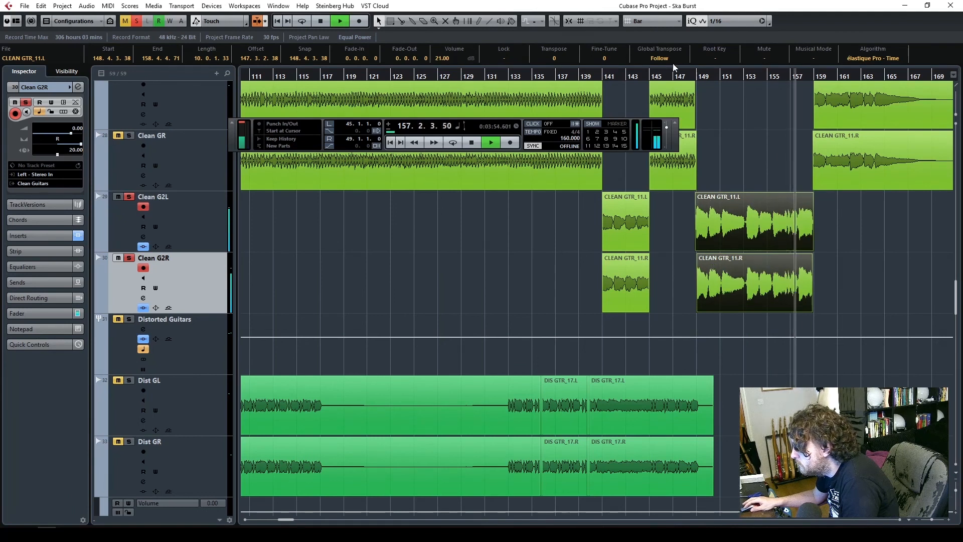
# - Set the volume of the Clean G2L and G2R clips between bars 141 and 145 to 19 dB, and replay them in the unsoloed mix
pyautogui.moveTo(537, 290); pyautogui.dragTo(657, 220)
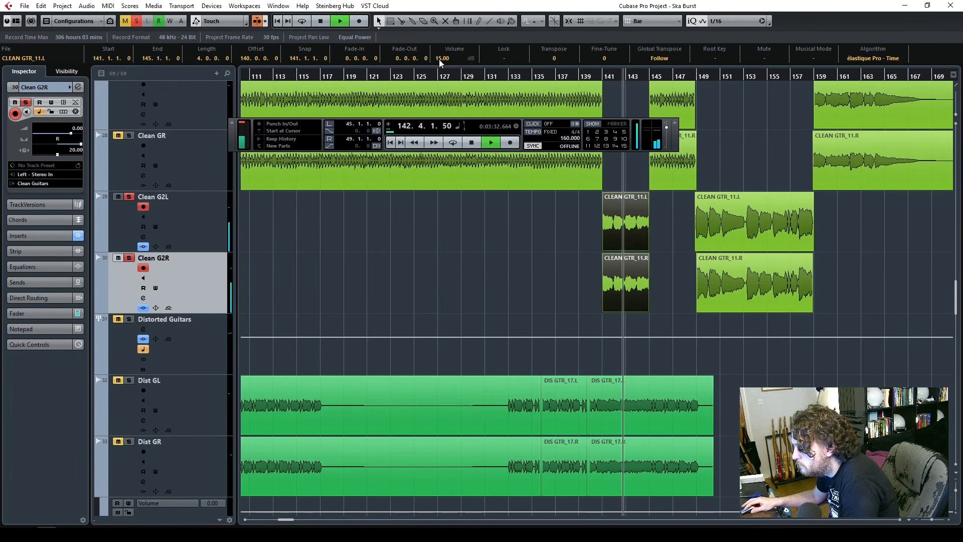
pyautogui.scroll(4, 443, 57)
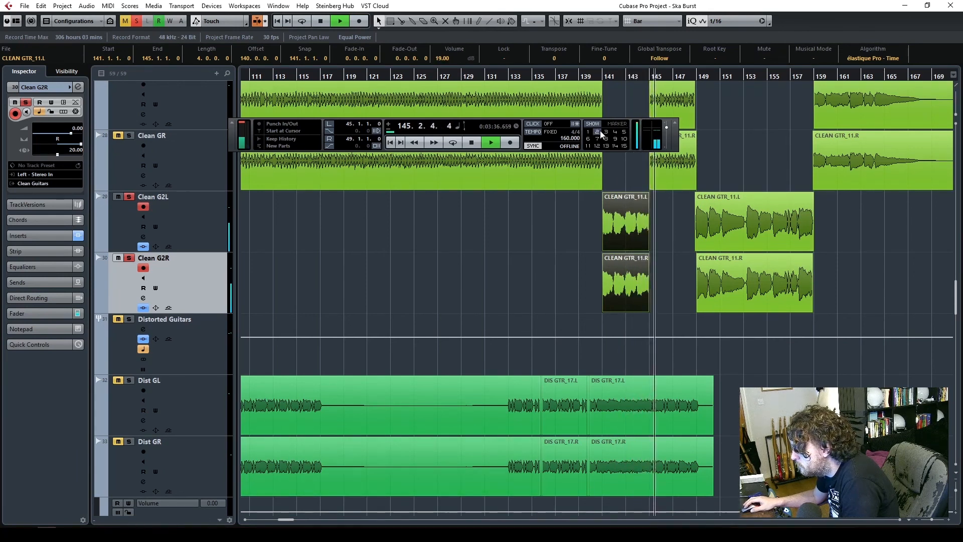
pyautogui.click(593, 71)
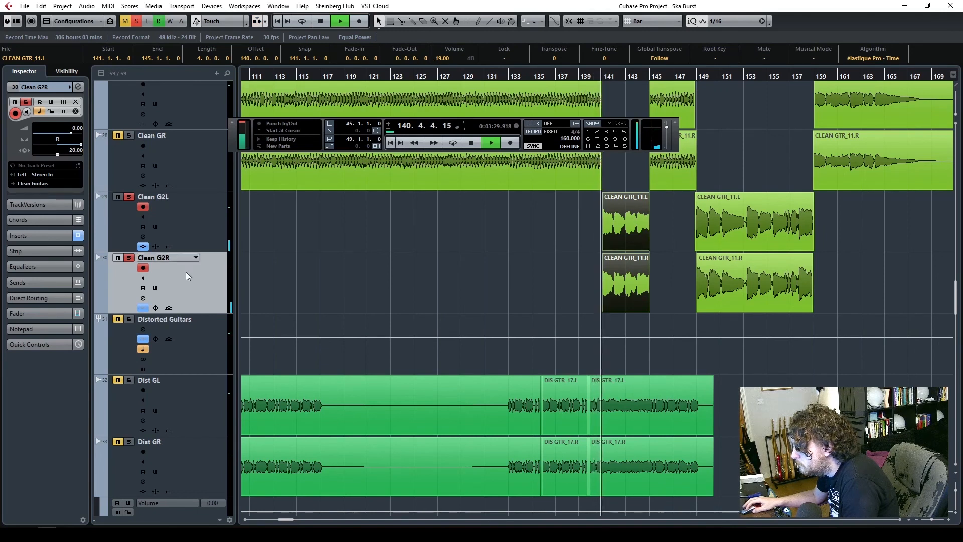
pyautogui.click(137, 21)
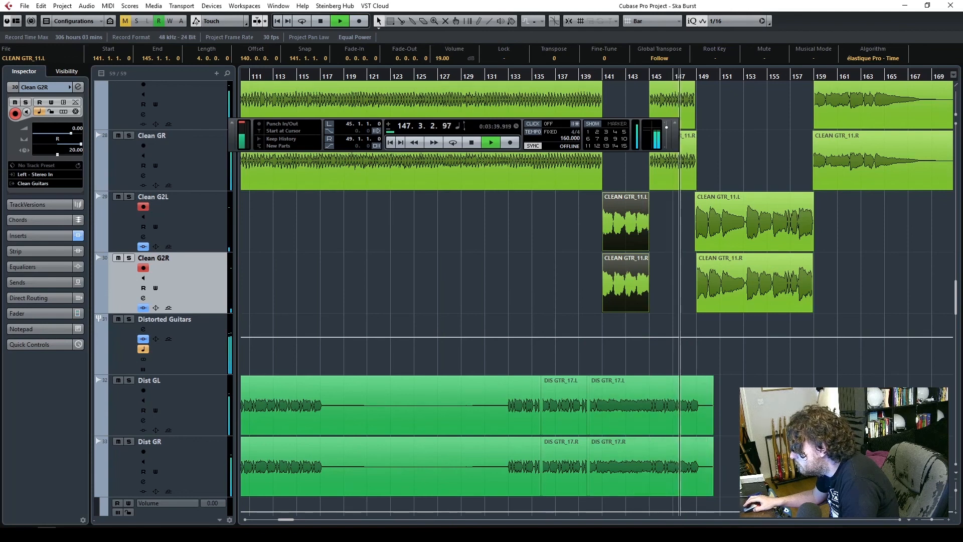
# - Stop playback and place the playhead just before the Alarm ST clip near bar 52
pyautogui.scroll(-8, 694, 304)
pyautogui.scroll(-10, 597, 299)
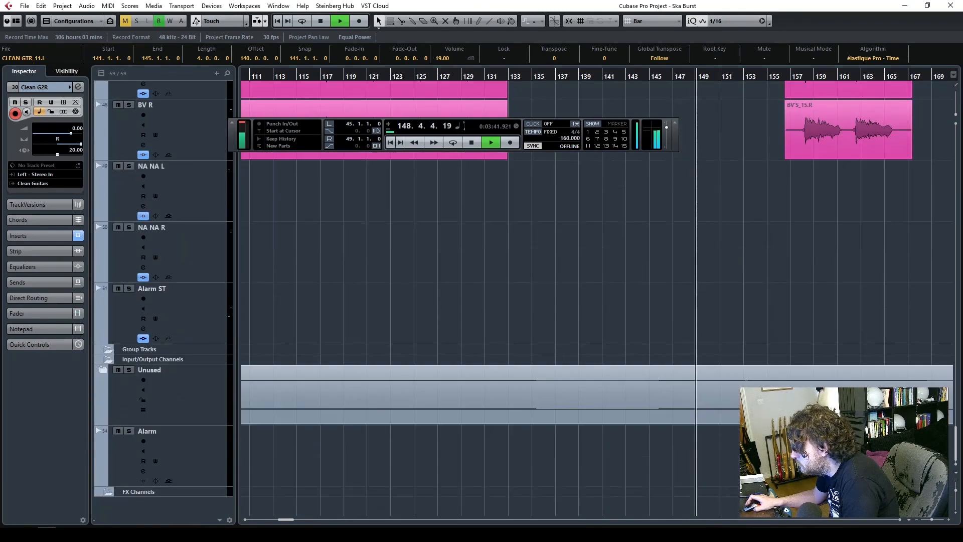
pyautogui.press('space')
pyautogui.moveTo(286, 522); pyautogui.dragTo(266, 526)
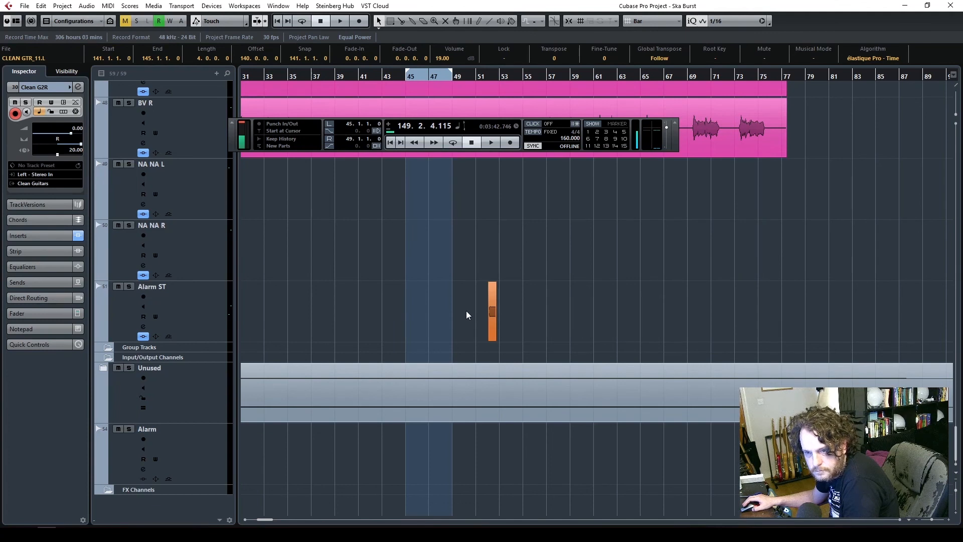
pyautogui.click(476, 75)
pyautogui.press('space')
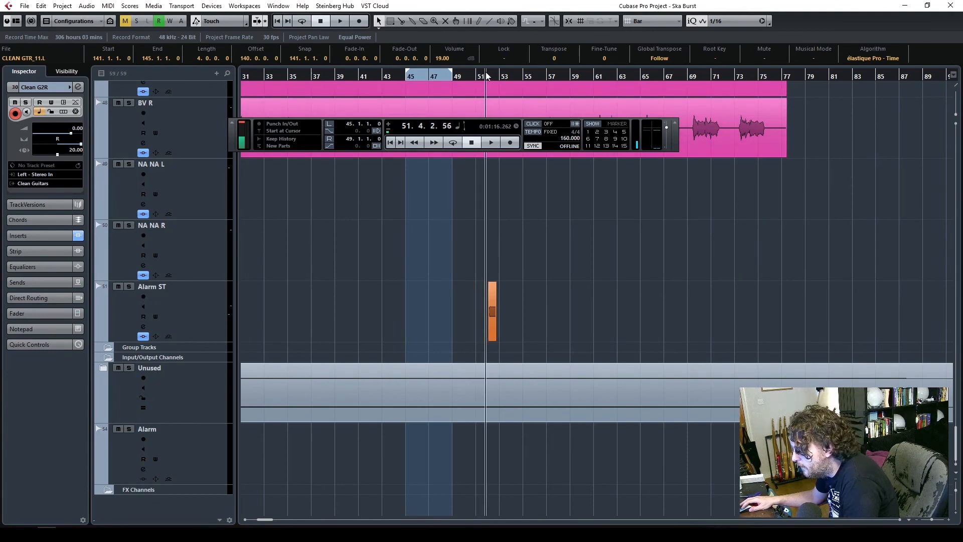
pyautogui.click(948, 520)
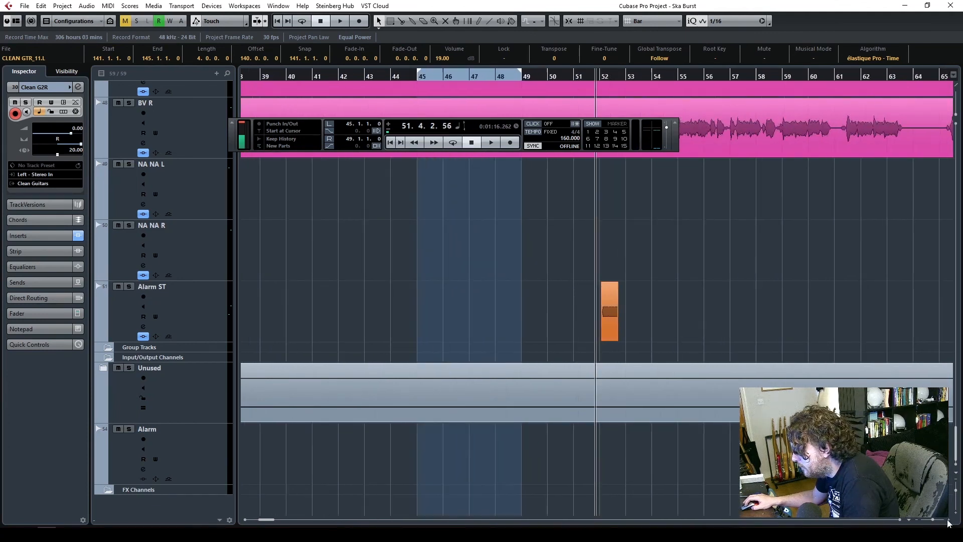
# - Audition the Alarm ST clip in solo, unsolo the track, and hide the Transport panel
pyautogui.click(129, 286)
pyautogui.press('space')
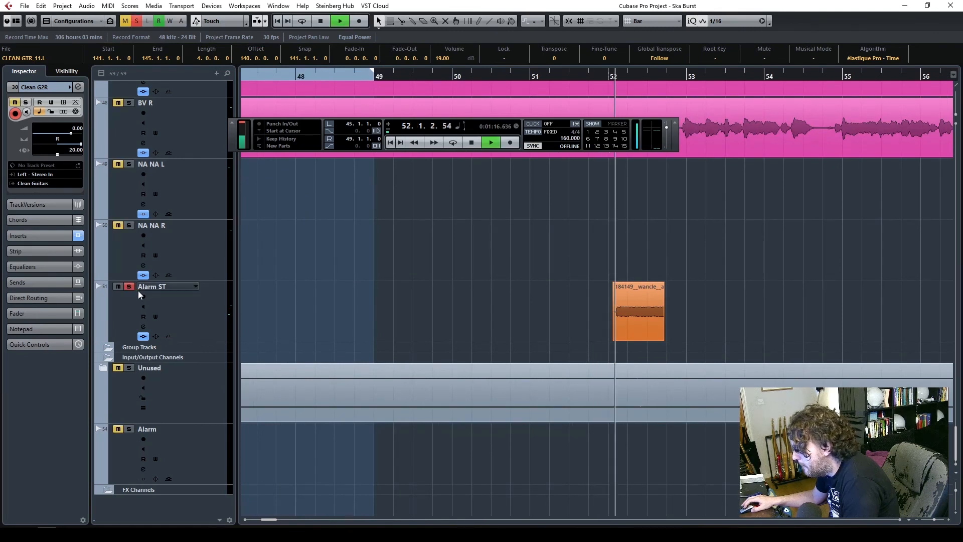
pyautogui.press('space')
pyautogui.click(130, 287)
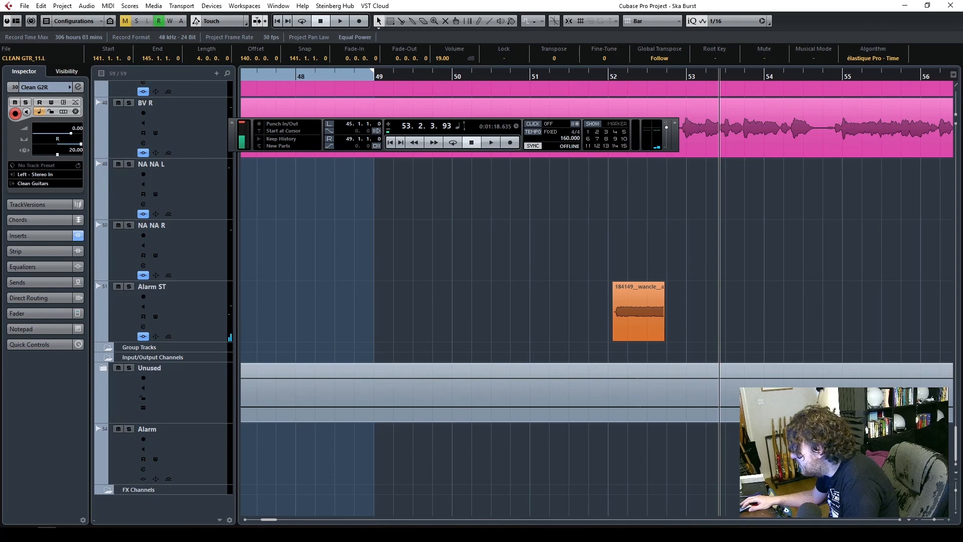
pyautogui.press('F2')
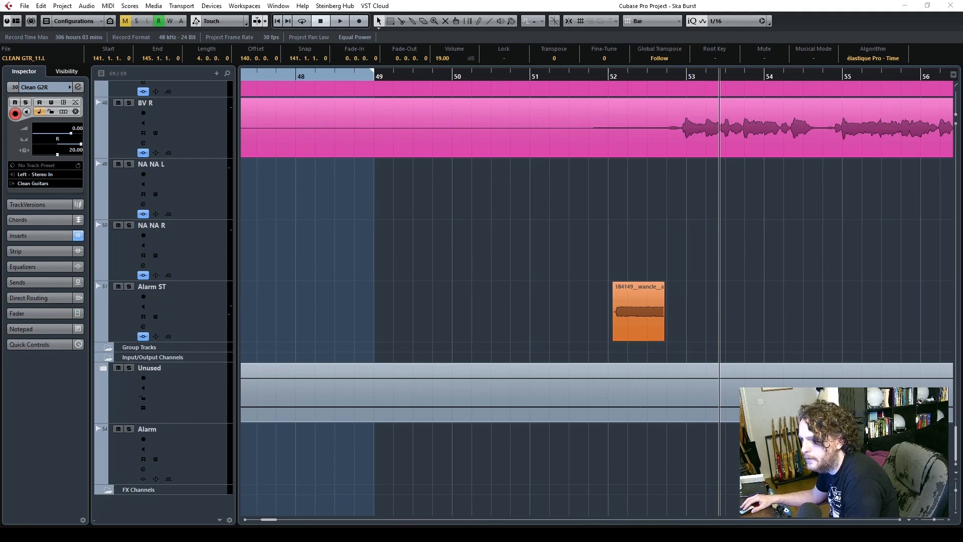
# - Switch to a maximized Chrome window, open freesound.org, and log in to the account
pyautogui.moveTo(280, 73); pyautogui.dragTo(466, 29)
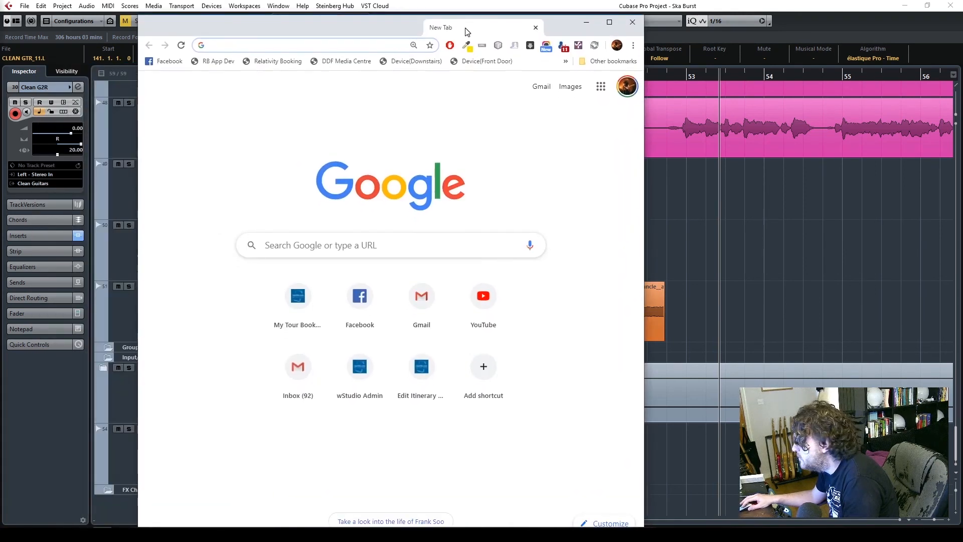
pyautogui.click(609, 22)
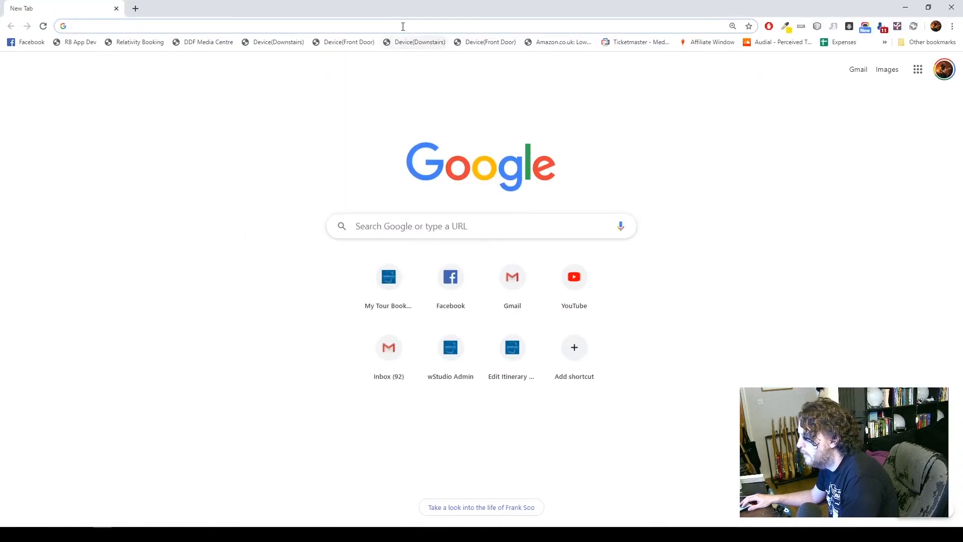
pyautogui.write('freesound.org')
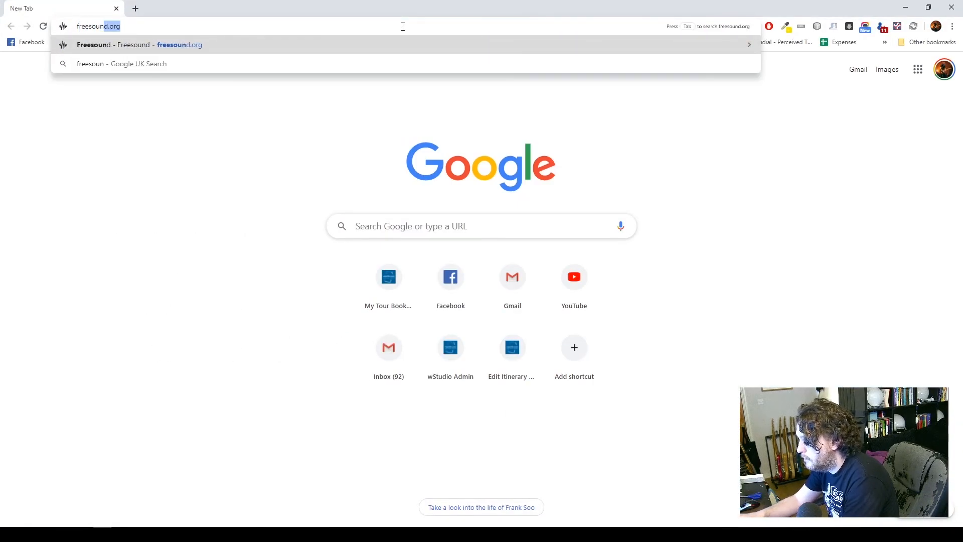
pyautogui.press('Return')
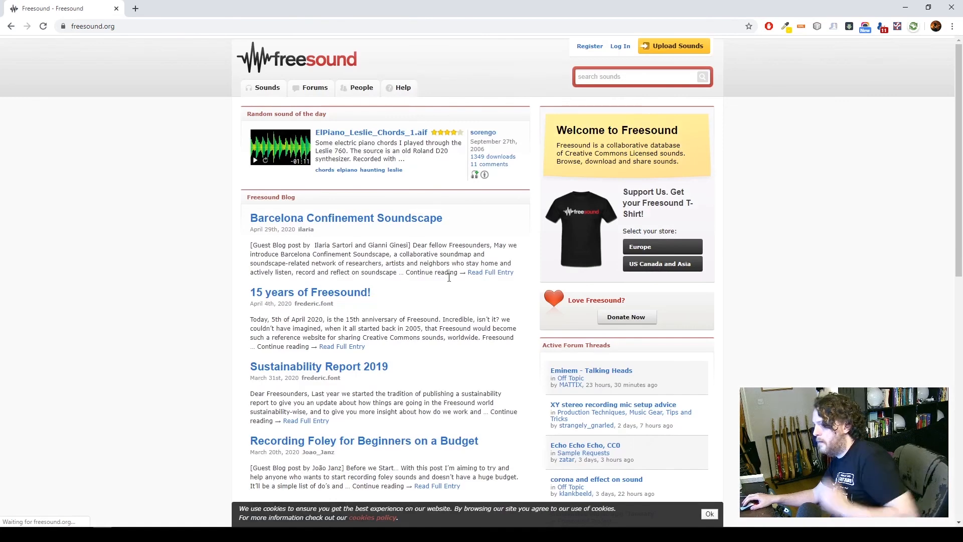
pyautogui.click(621, 46)
pyautogui.click(264, 188)
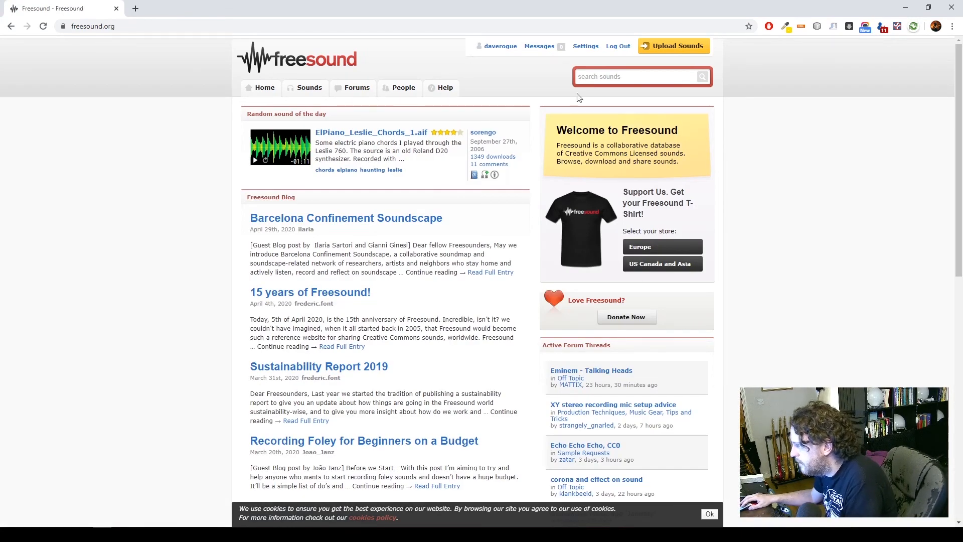
pyautogui.click(611, 80)
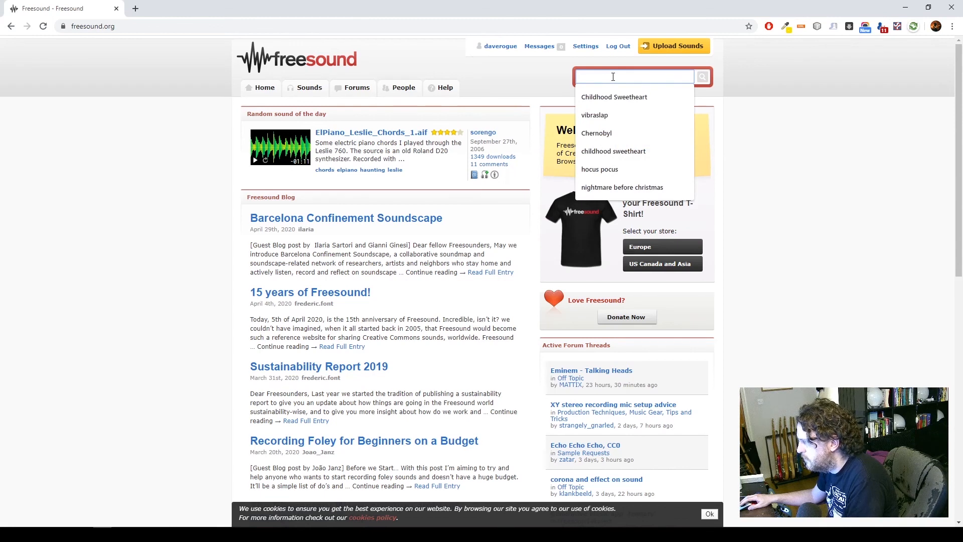
pyautogui.click(762, 100)
pyautogui.click(658, 78)
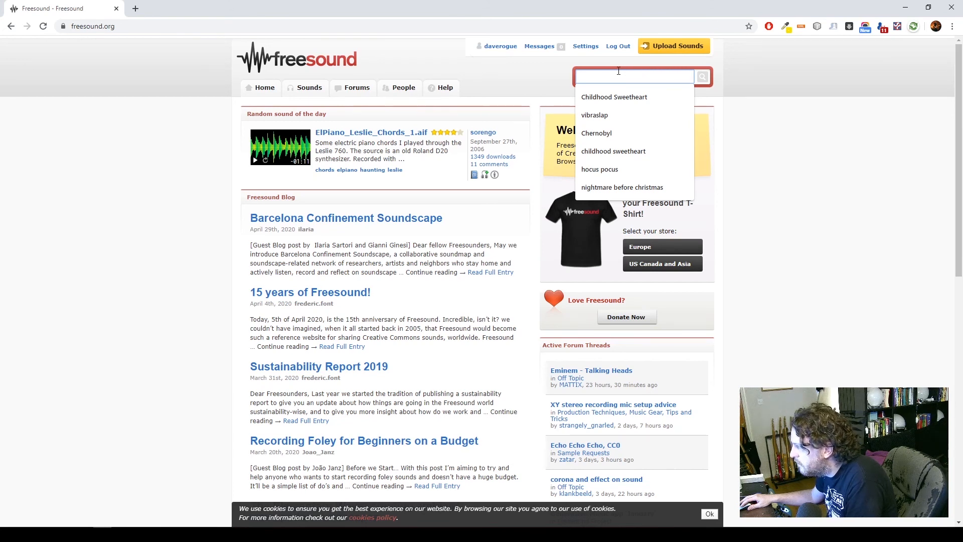
pyautogui.click(544, 70)
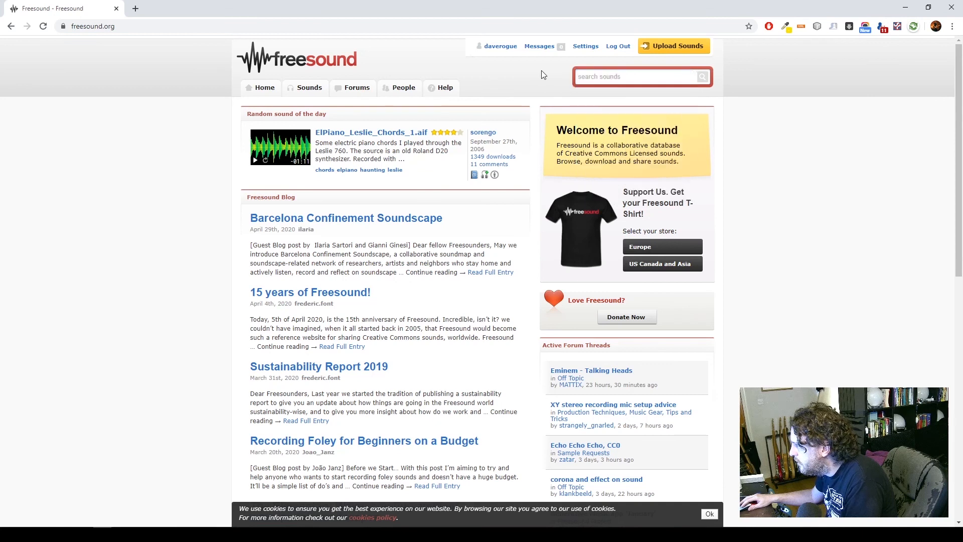
# - Search Freesound for "vibraslap" using the recent search suggestion
pyautogui.click(600, 73)
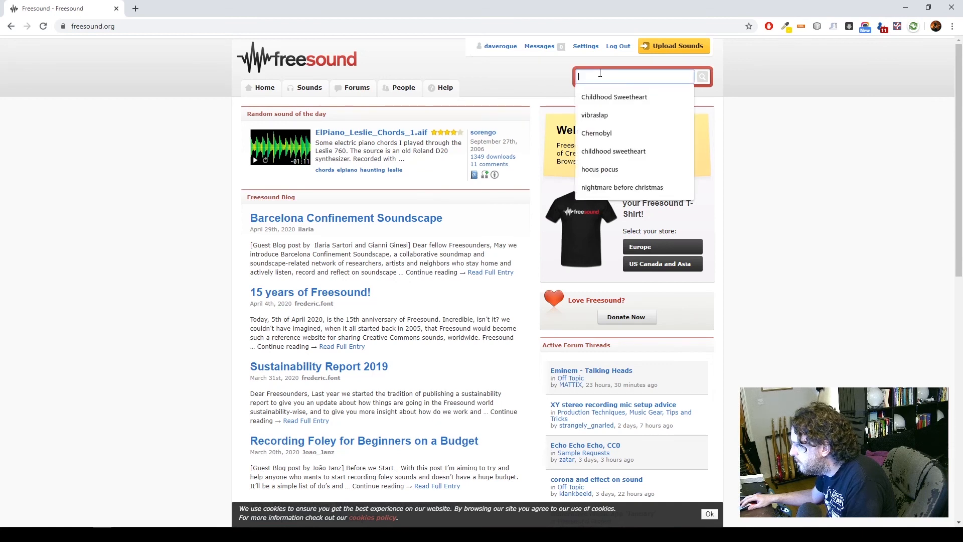
pyautogui.click(535, 72)
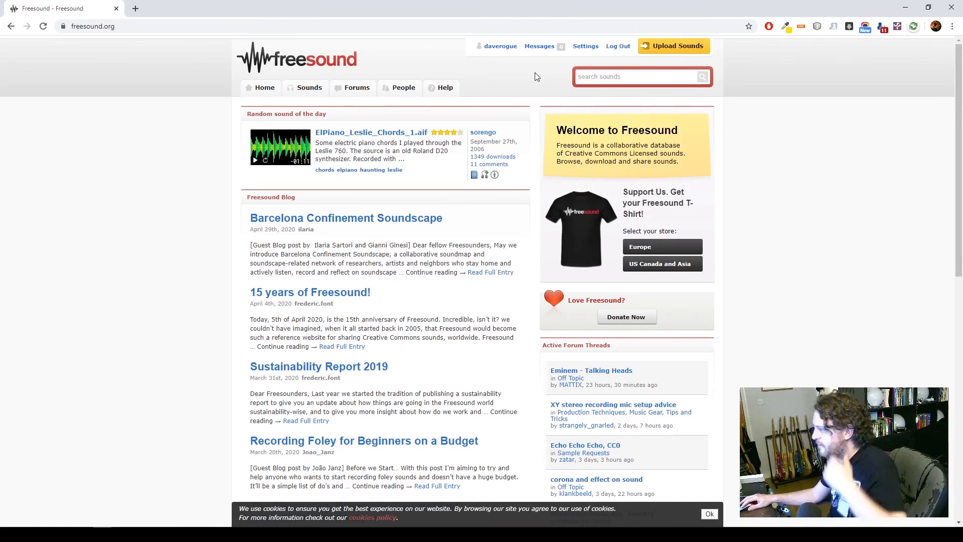
pyautogui.click(609, 77)
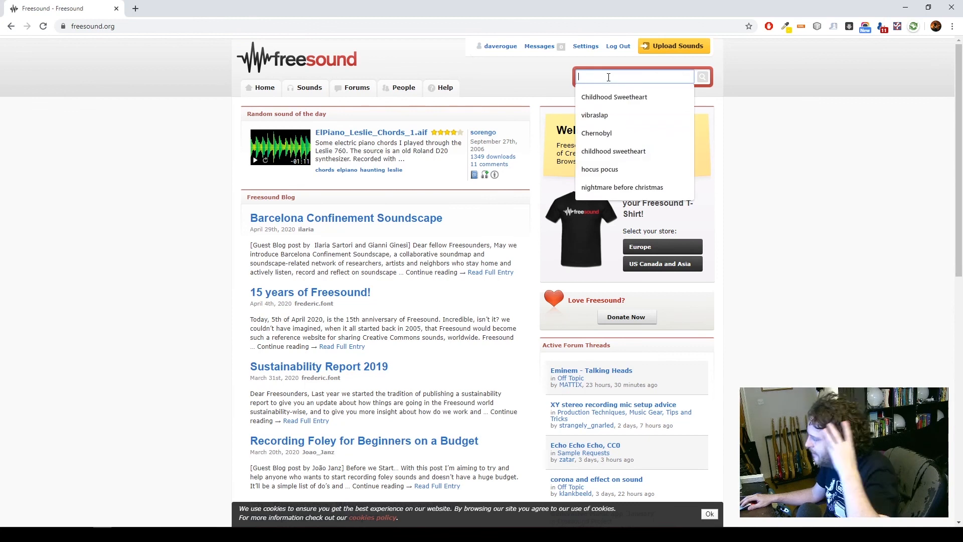
pyautogui.click(597, 117)
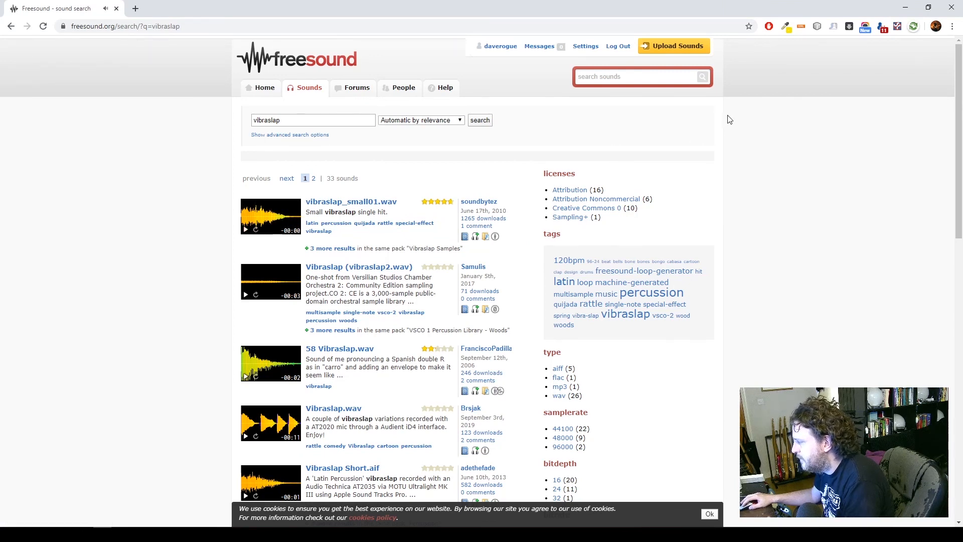
# - Search Freesound for "alarm clock"
pyautogui.click(600, 77)
pyautogui.write('a')
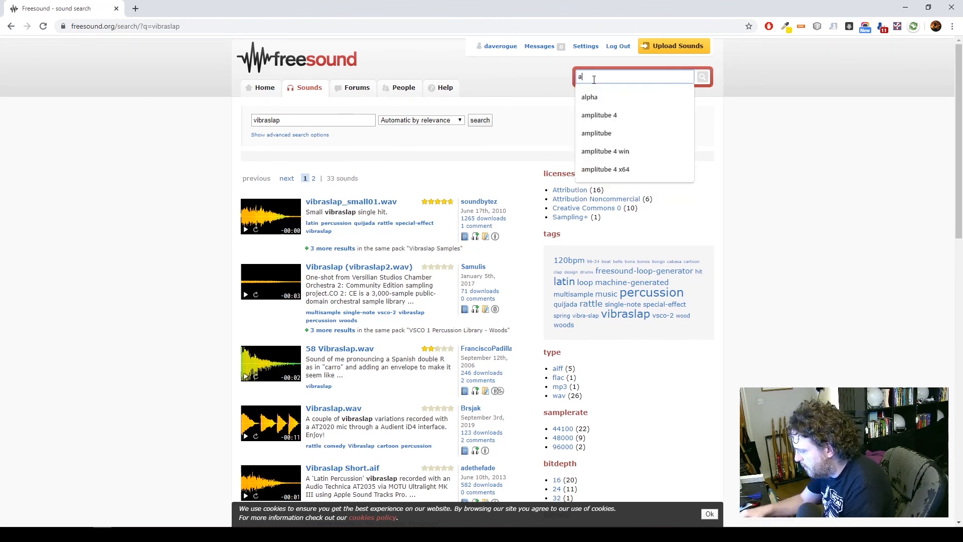
pyautogui.write('larm clock')
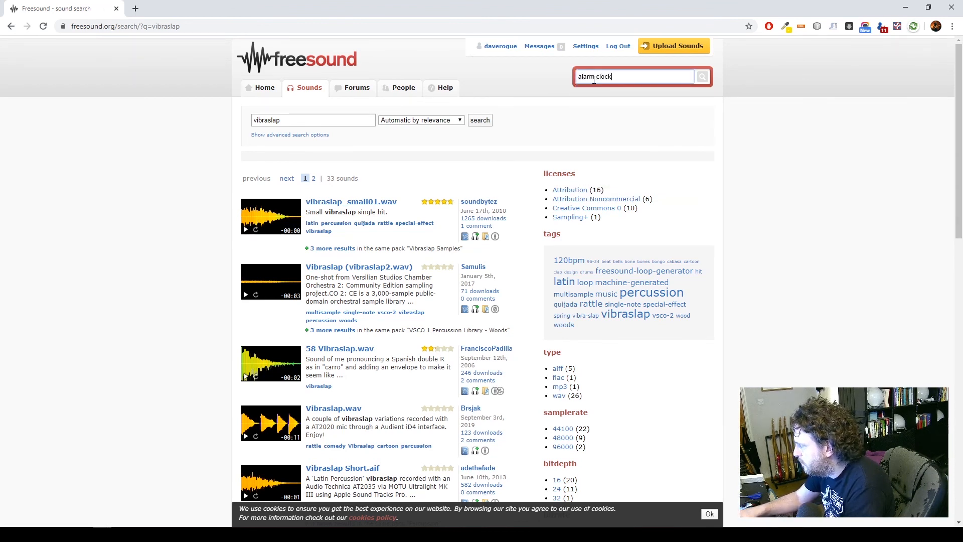
pyautogui.press('Return')
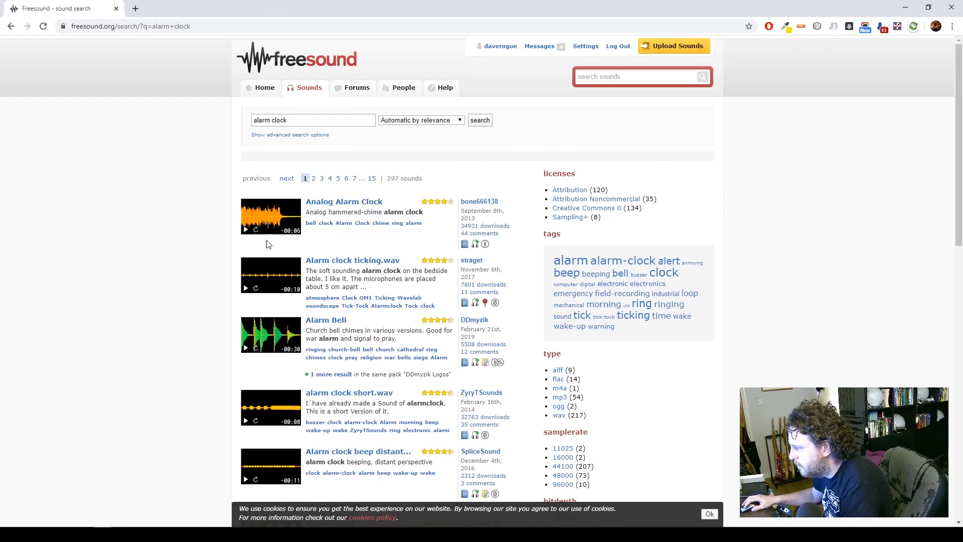
# - Preview Analog Alarm Clock and the distant alarm clock beep, and browse the remaining alarm clock results
pyautogui.click(245, 230)
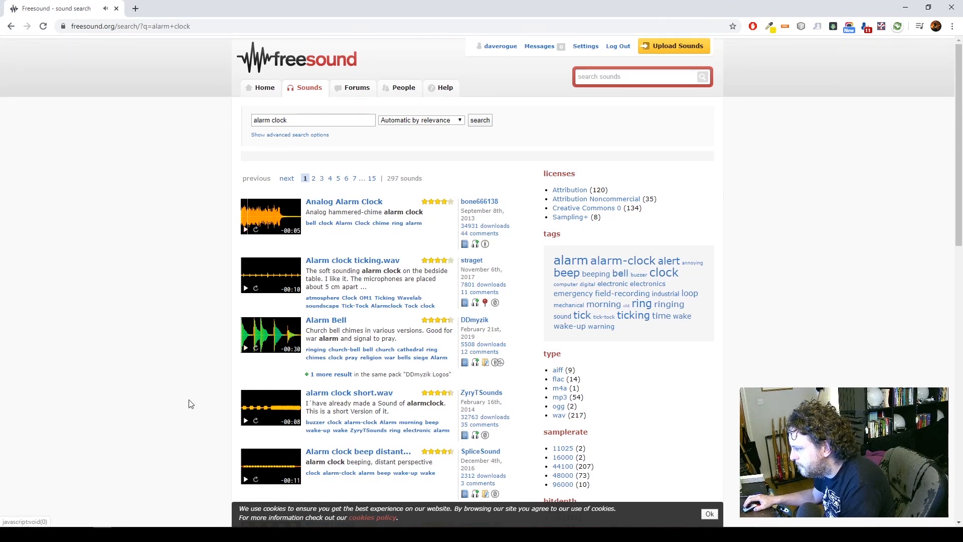
pyautogui.scroll(-4, 190, 401)
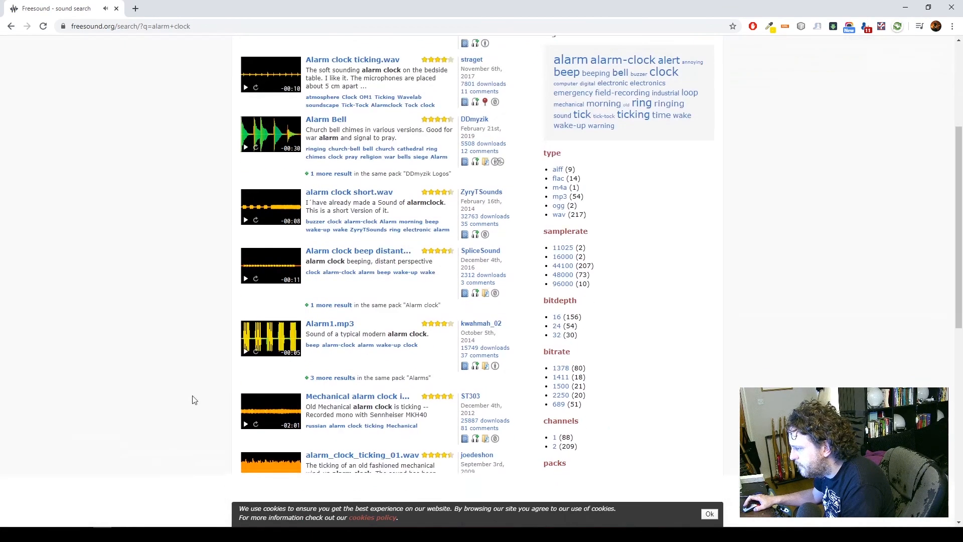
pyautogui.click(246, 281)
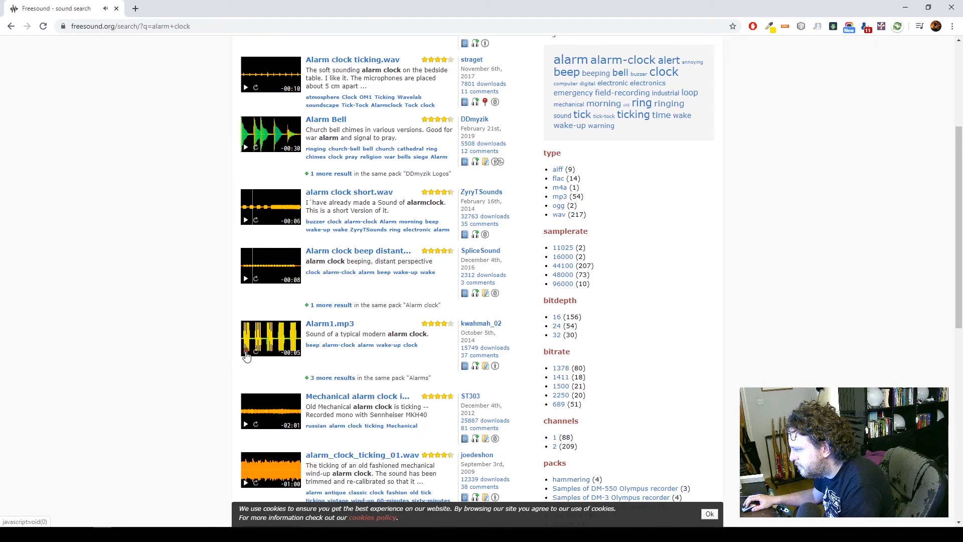
pyautogui.scroll(-5, 165, 381)
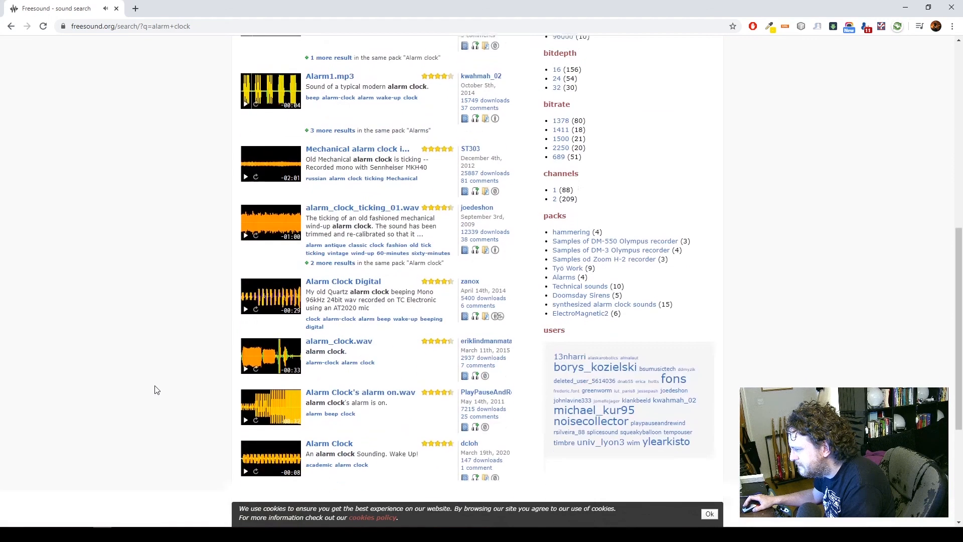
pyautogui.scroll(-2, 243, 356)
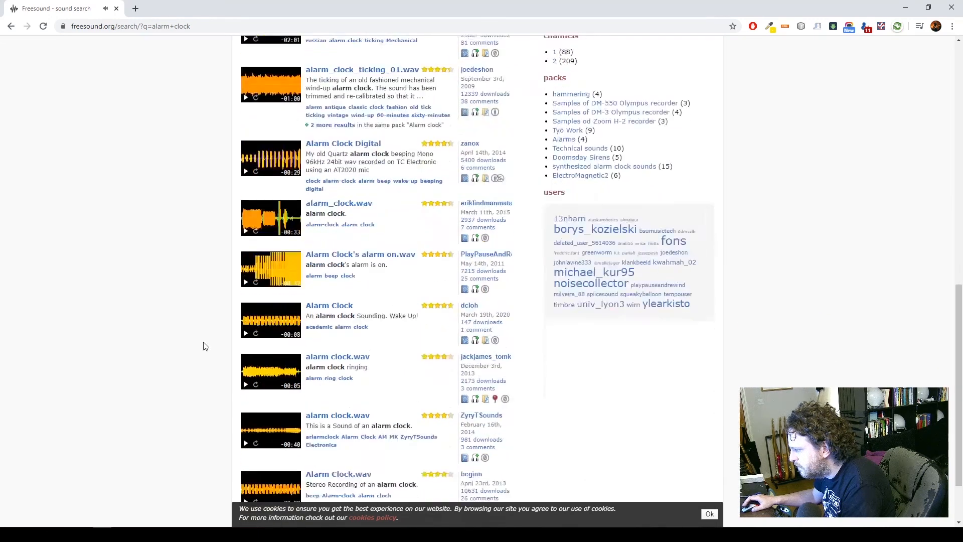
pyautogui.scroll(17, 205, 345)
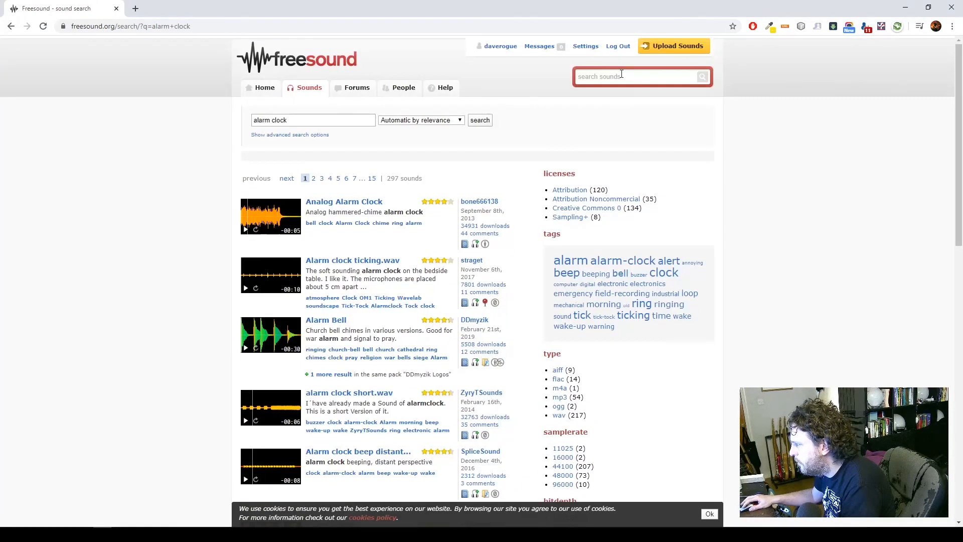
# - Search Freesound for "alarm bell"
pyautogui.click(622, 75)
pyautogui.write('alarm bell')
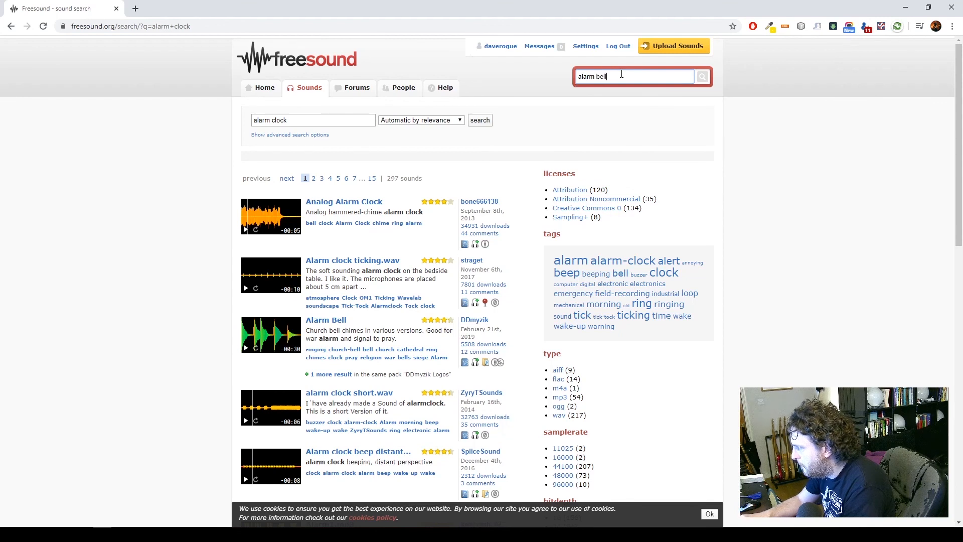
pyautogui.press('Return')
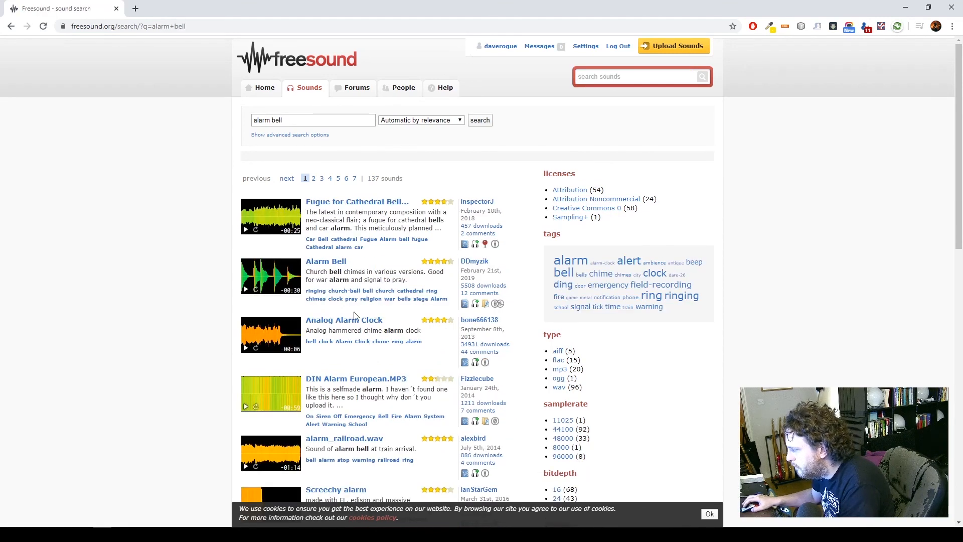
# - Preview the Analog Alarm Clock and alarm_clock_ringing_01.wav sounds in the alarm bell results
pyautogui.click(244, 289)
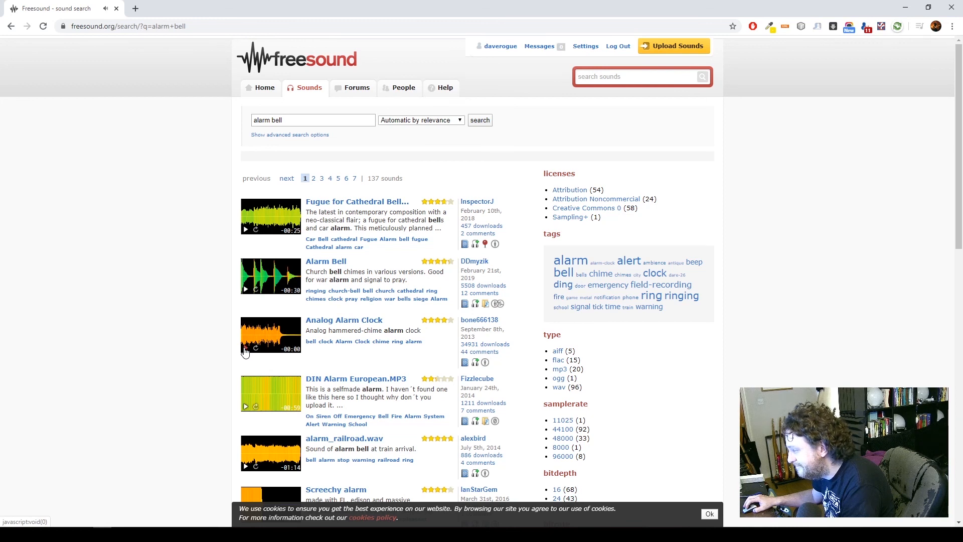
pyautogui.scroll(-2, 355, 327)
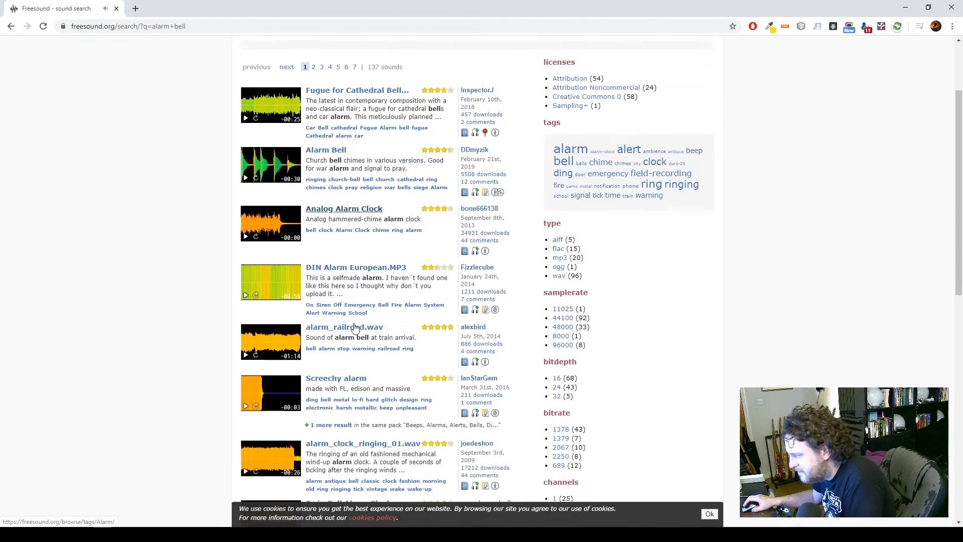
pyautogui.scroll(-2, 326, 374)
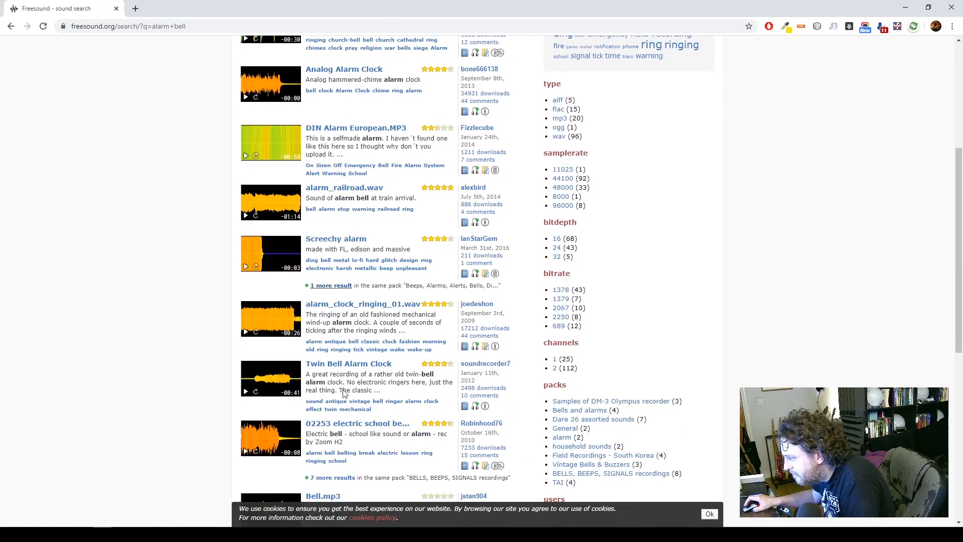
pyautogui.click(246, 333)
# - Preview the 02253 electric school bell, clock ticking + alarm bell, and alarm clock.aif sounds further down the results
pyautogui.scroll(-3, 176, 477)
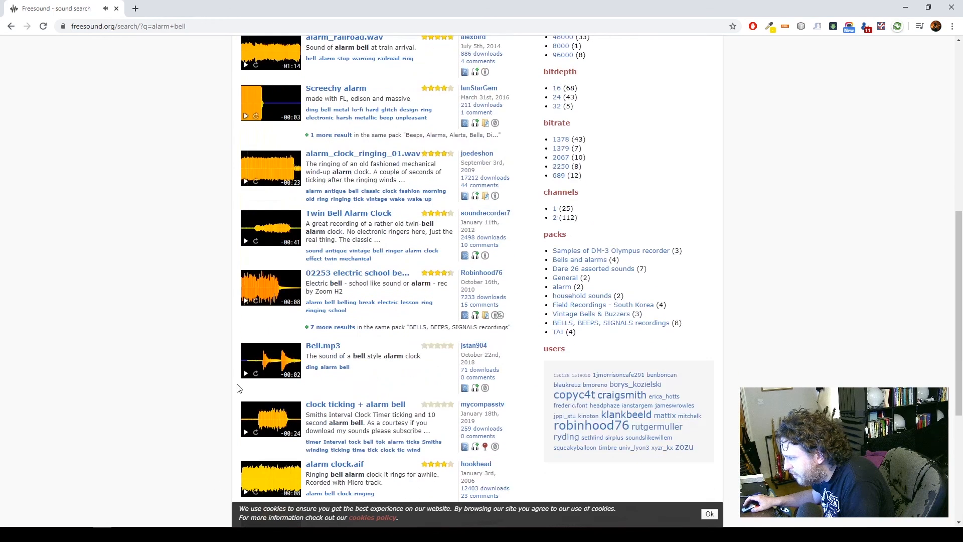
pyautogui.click(246, 300)
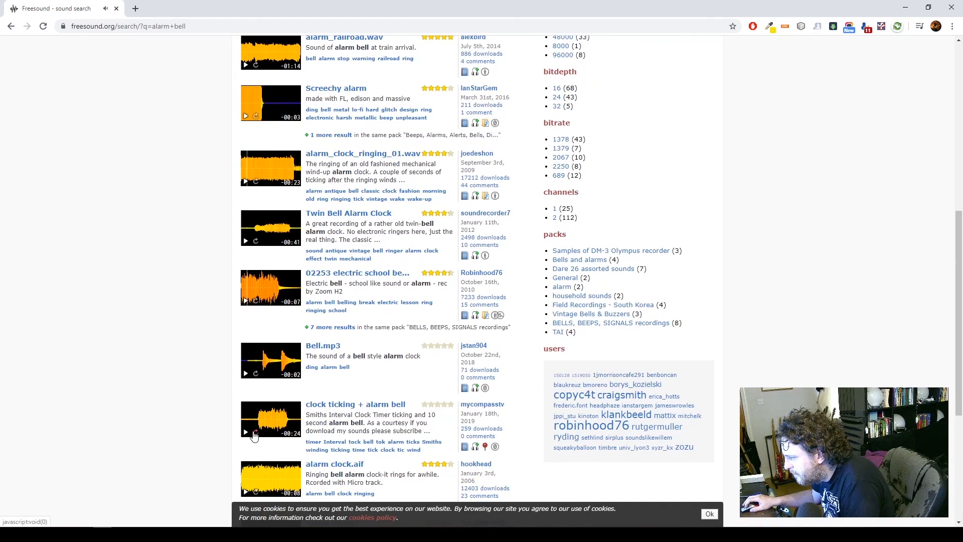
pyautogui.click(246, 432)
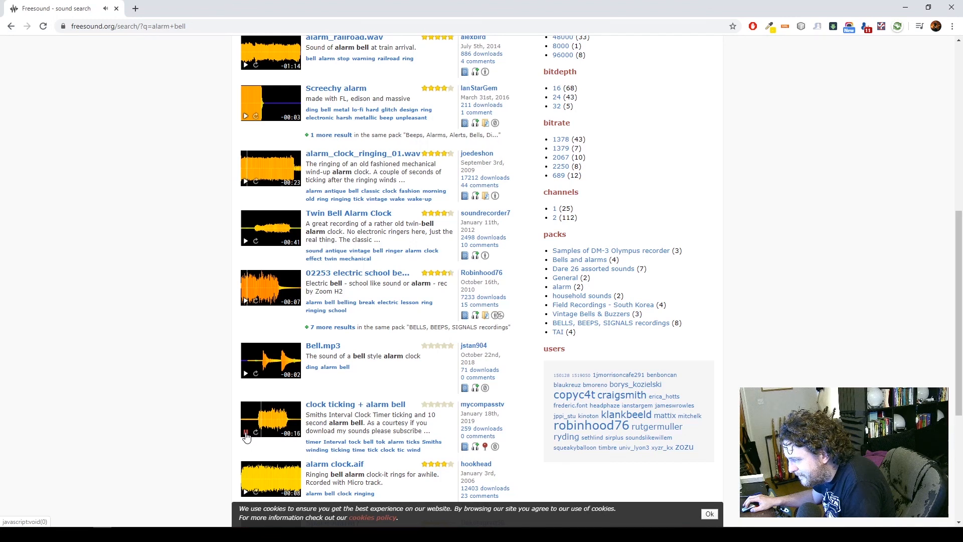
pyautogui.click(246, 434)
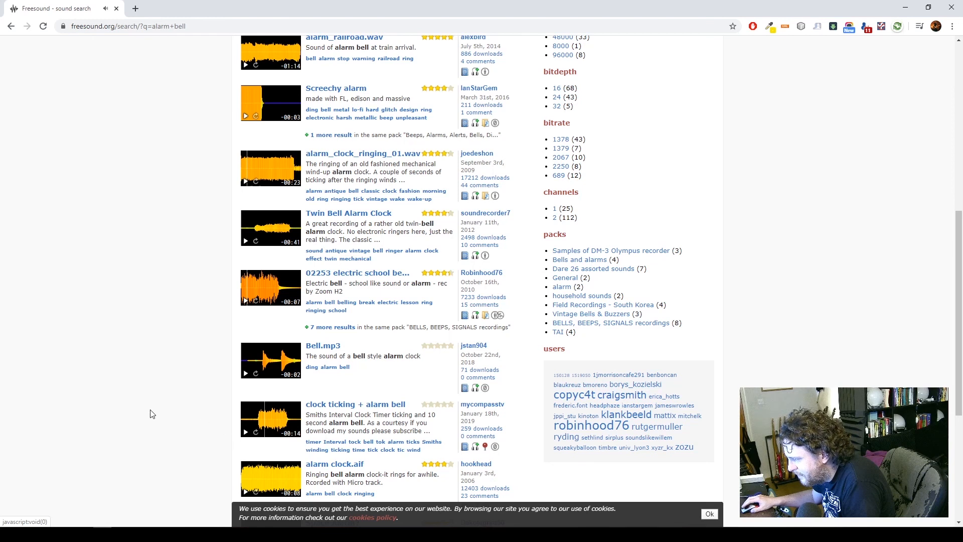
pyautogui.scroll(-3, 151, 413)
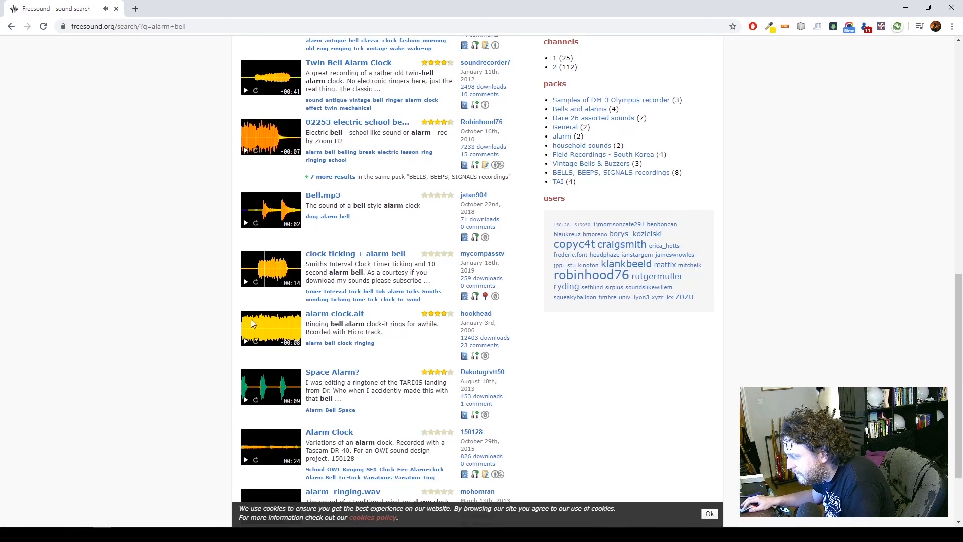
pyautogui.click(245, 343)
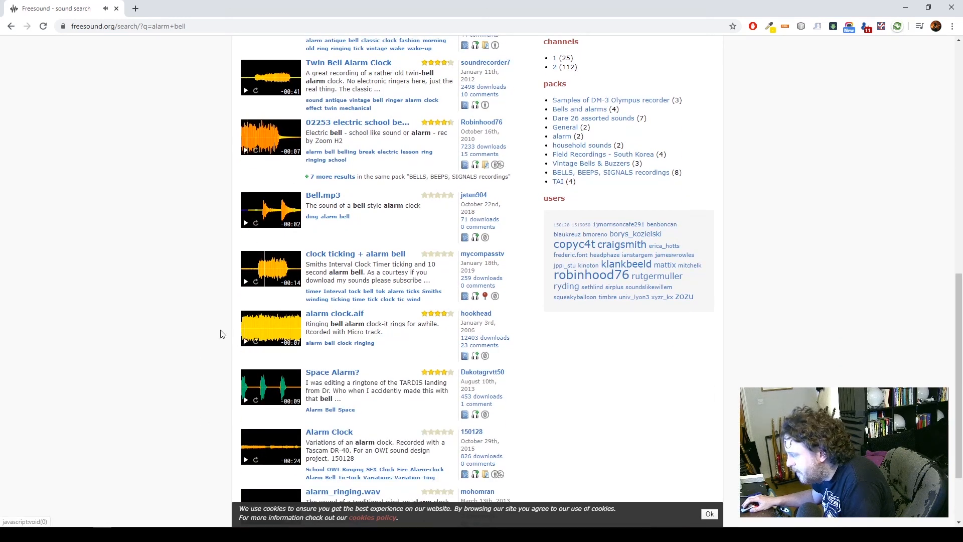
# - Close the browser window and return to the Ska Burst project in Cubase
pyautogui.scroll(15, 180, 355)
pyautogui.scroll(1, 179, 355)
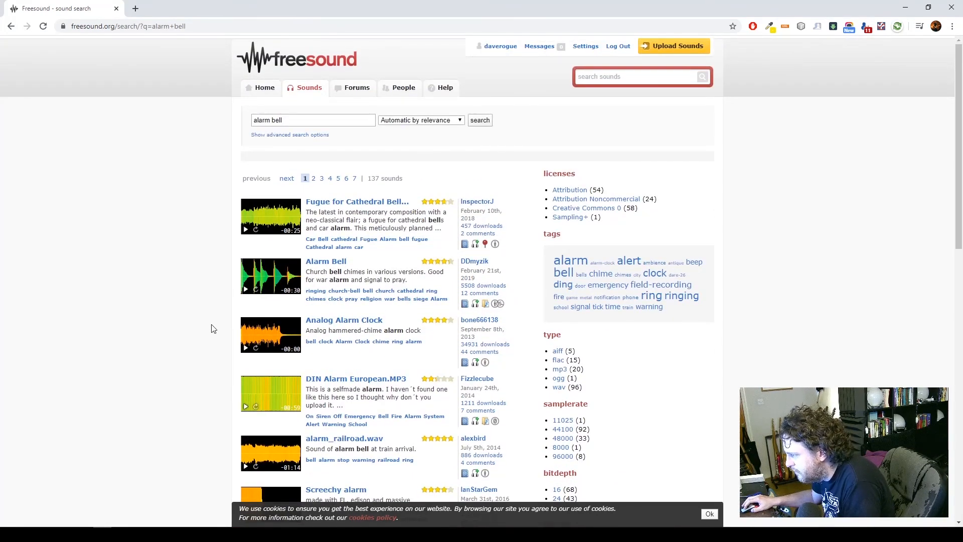
pyautogui.click(953, 7)
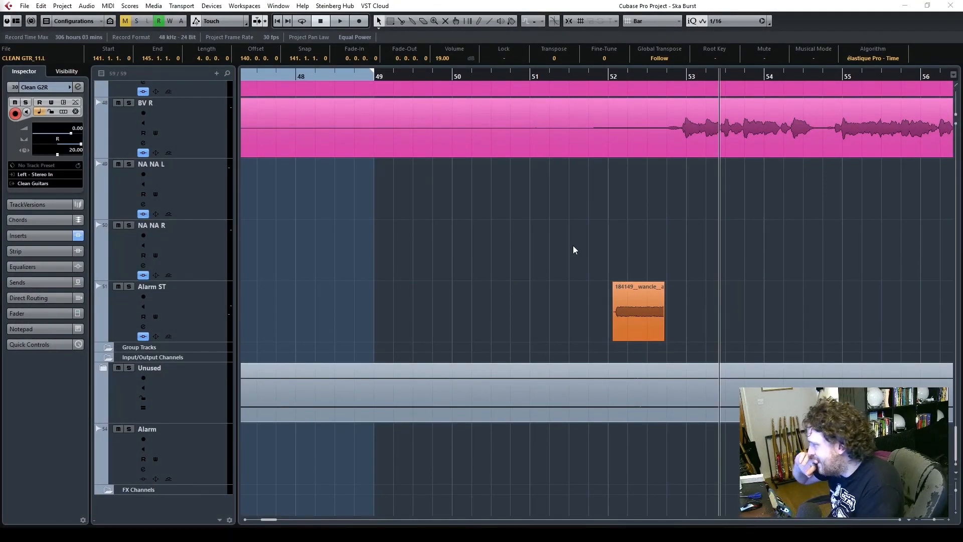
# - Place the playhead just after bar 49, show the Transport panel, and zoom the timeline out around the Alarm ST clip
pyautogui.click(390, 75)
pyautogui.press('F2')
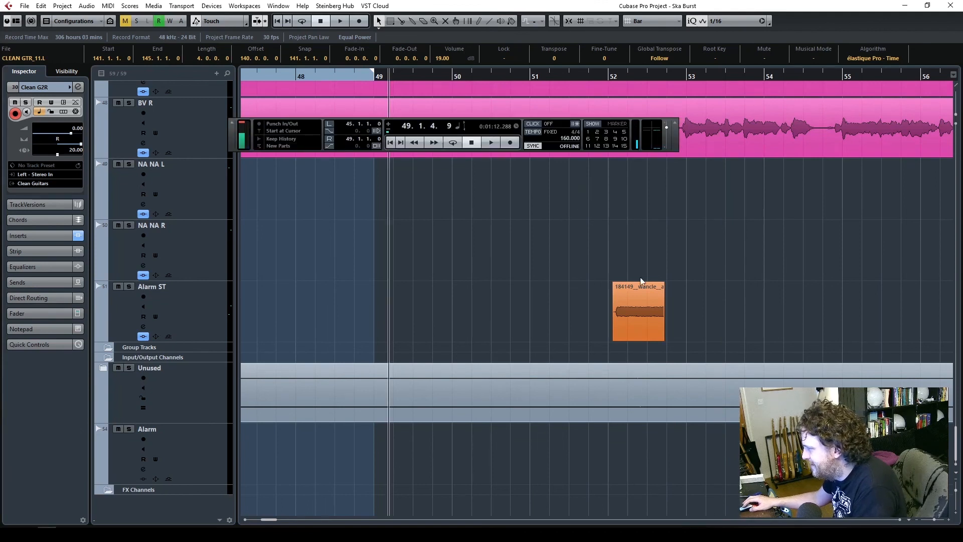
pyautogui.moveTo(933, 520); pyautogui.dragTo(931, 520)
pyautogui.scroll(3, 491, 293)
pyautogui.scroll(-3, 493, 295)
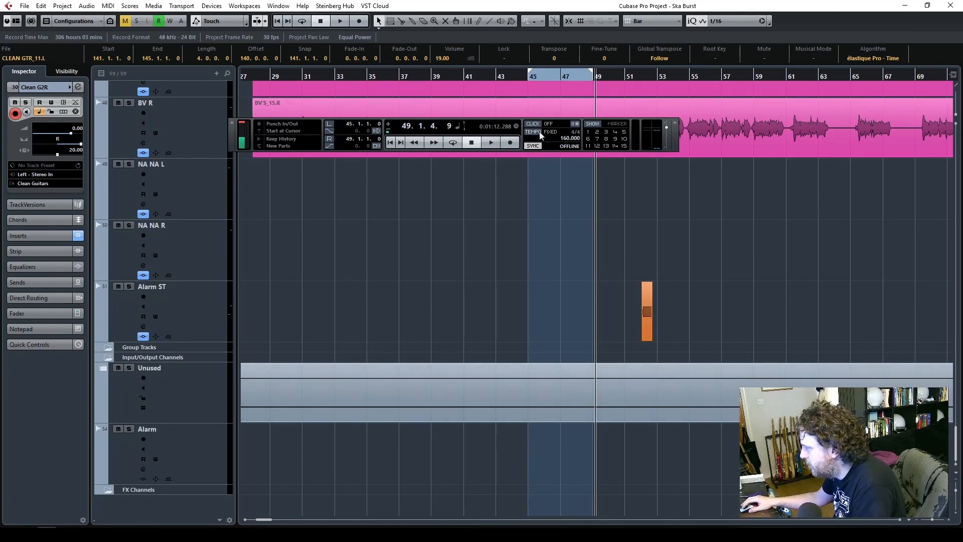
# - Start playback briefly from the left locator at bar 45, stop it, and return the playhead to the project start
pyautogui.press('KP_1')
pyautogui.press('space')
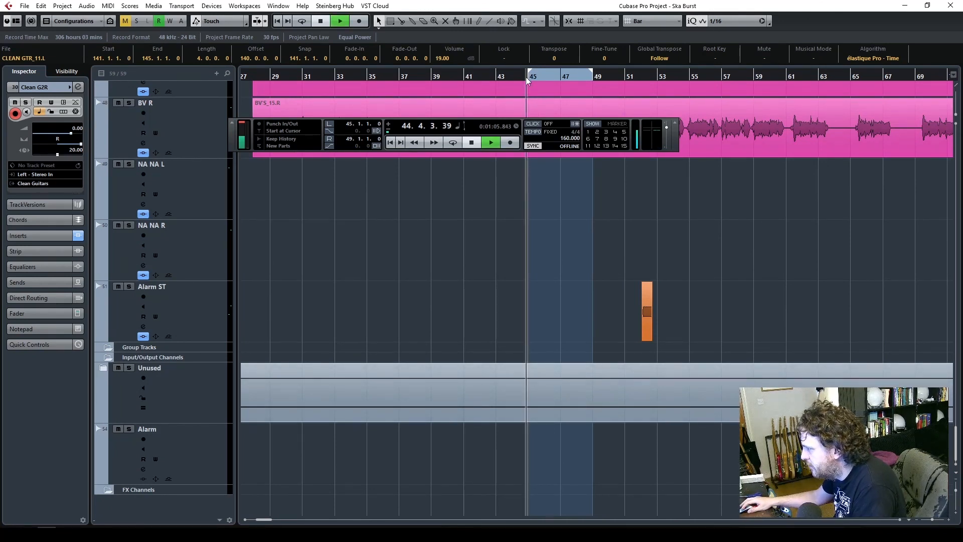
pyautogui.click(472, 145)
pyautogui.click(472, 145)
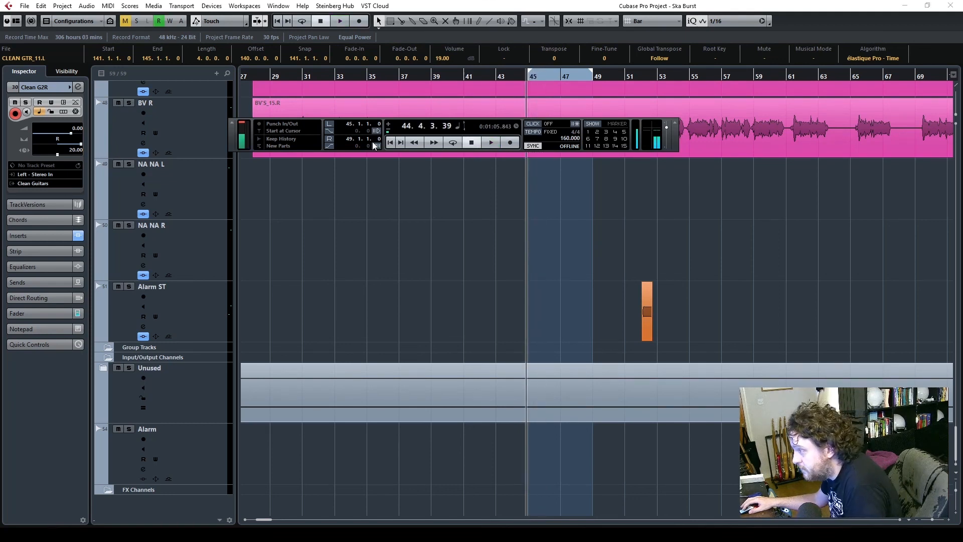
pyautogui.click(391, 143)
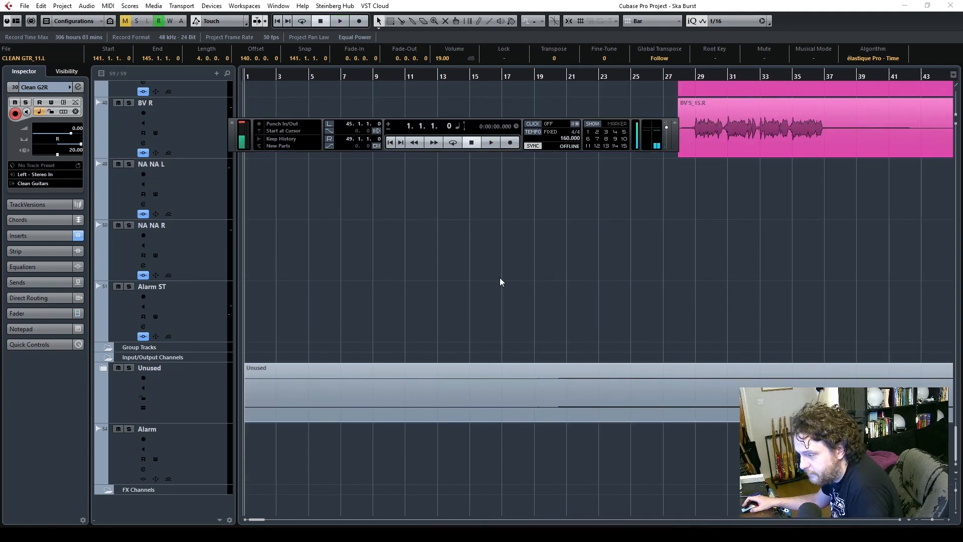
# - Look through the tracks from the Alarm and backing vocals up to the Organ tracks across the whole song timeline
pyautogui.scroll(6, 525, 288)
pyautogui.scroll(-8, 524, 286)
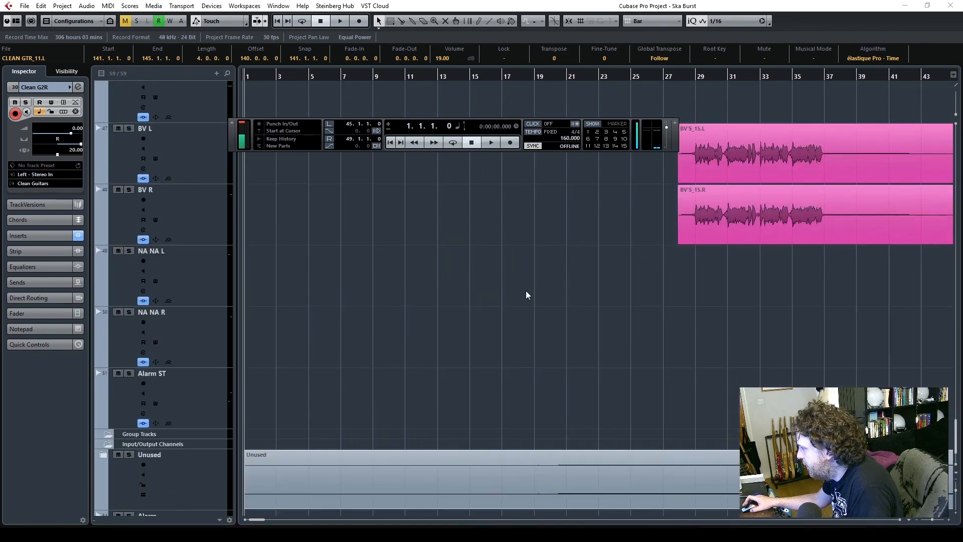
pyautogui.scroll(5, 526, 293)
pyautogui.scroll(-3, 526, 293)
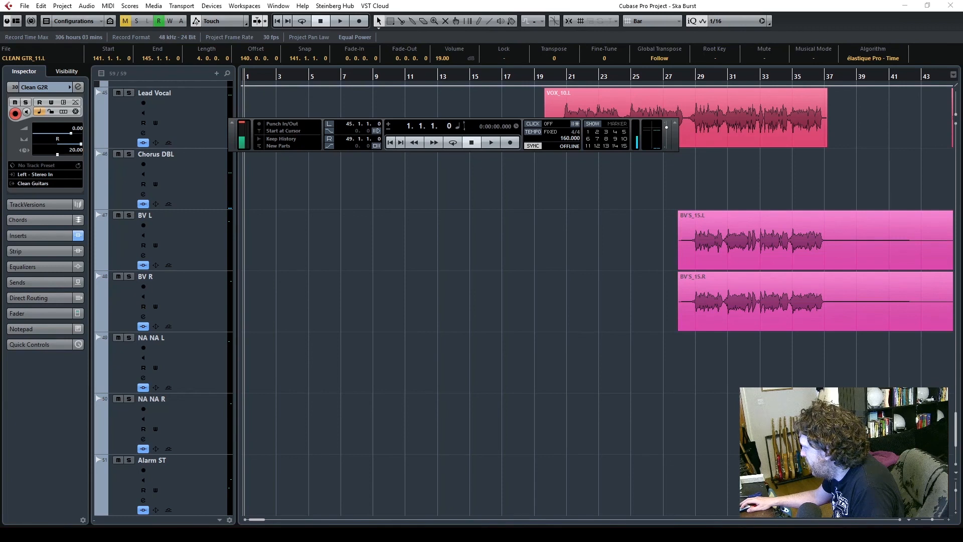
pyautogui.press('F2')
pyautogui.scroll(-3, 531, 393)
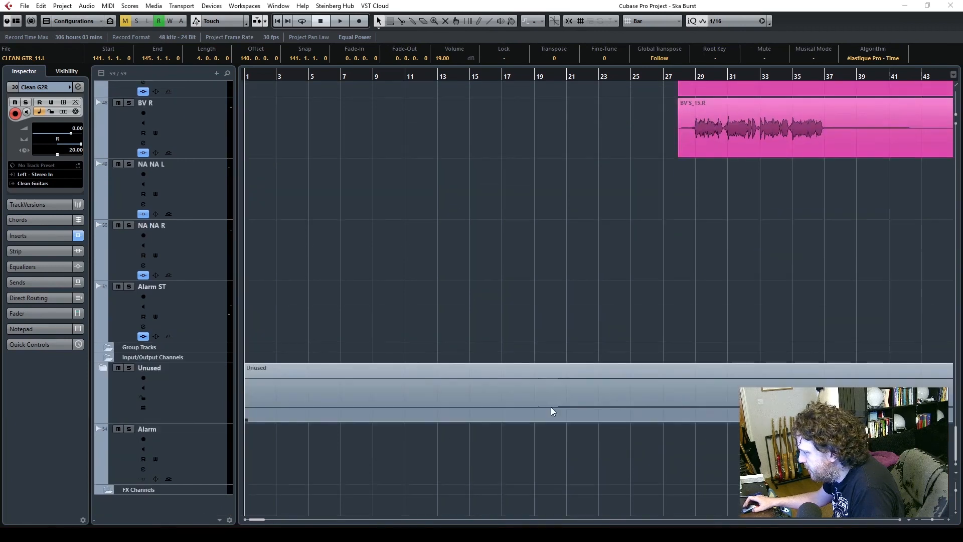
pyautogui.press('F2')
pyautogui.moveTo(934, 522); pyautogui.dragTo(931, 520)
pyautogui.scroll(15, 513, 333)
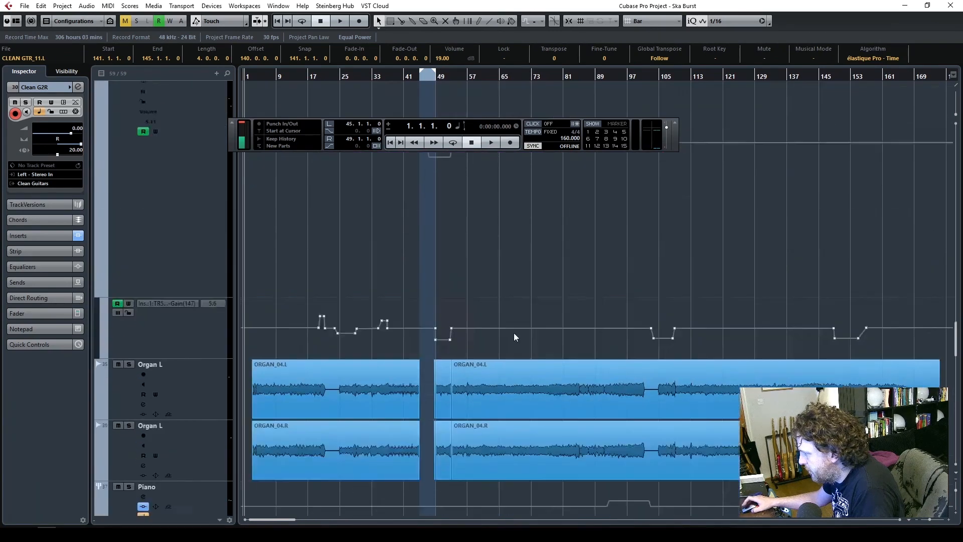
# - Play the mix from the project start, hide the Transport panel, and look through the tracks down to Alarm ST
pyautogui.scroll(10, 514, 332)
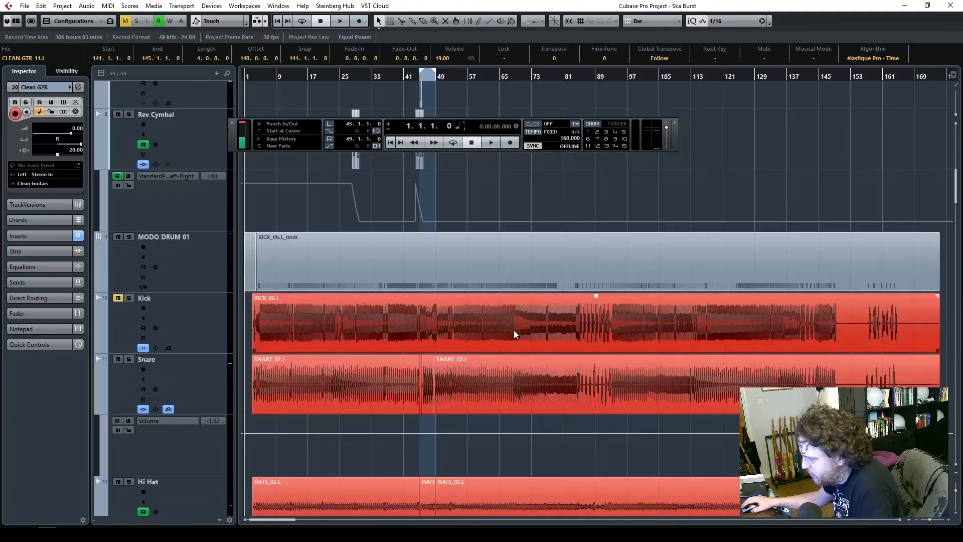
pyautogui.scroll(-4, 514, 330)
pyautogui.scroll(-8, 513, 329)
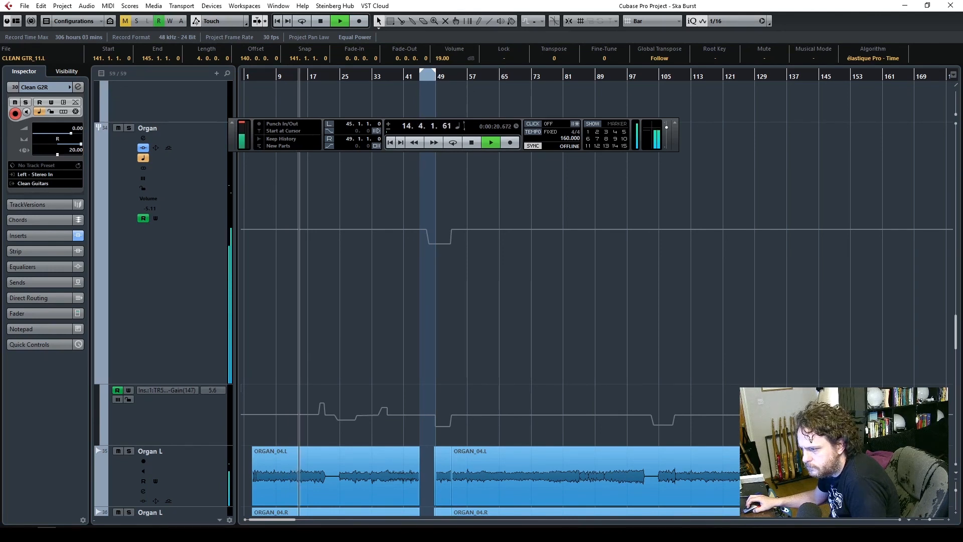
pyautogui.press('F2')
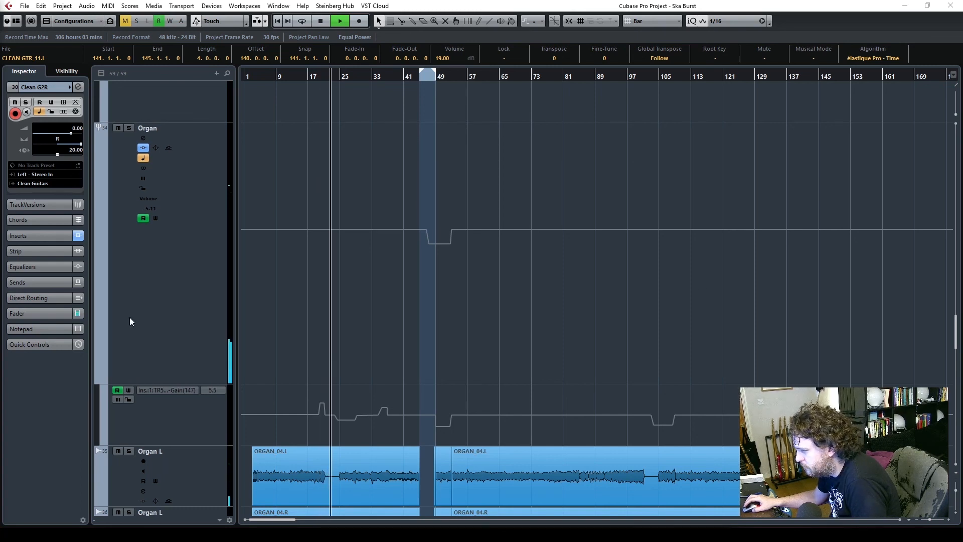
pyautogui.scroll(-15, 508, 355)
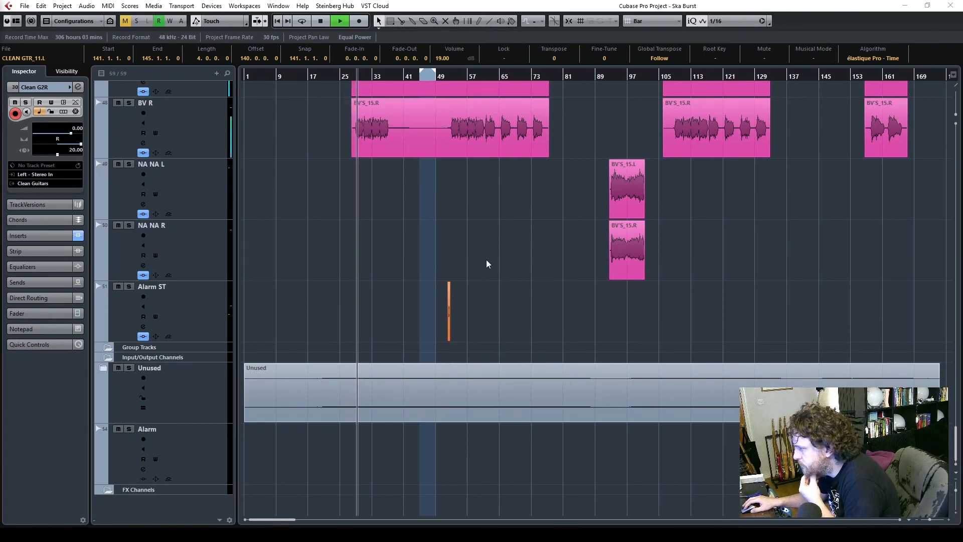
pyautogui.scroll(2, 495, 301)
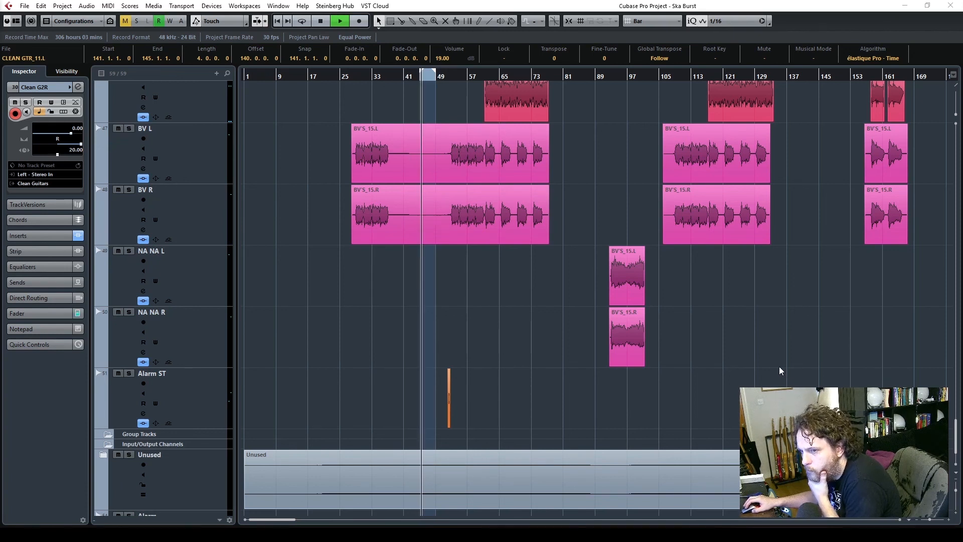
# - Zoom the timeline in around the Alarm ST clip while the song plays, and select the clip near bar 52
pyautogui.click(948, 519)
pyautogui.click(948, 521)
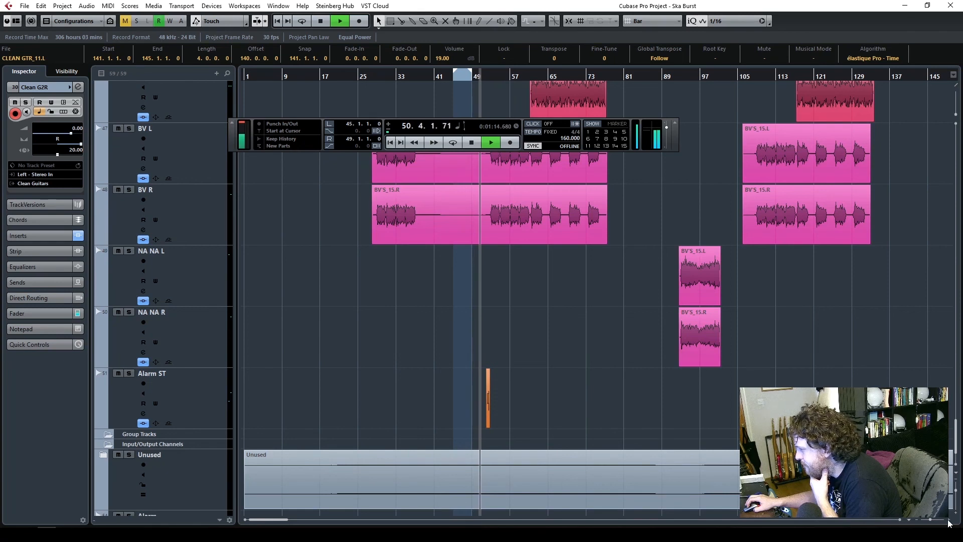
pyautogui.click(947, 520)
pyautogui.click(948, 521)
pyautogui.click(947, 521)
pyautogui.click(948, 520)
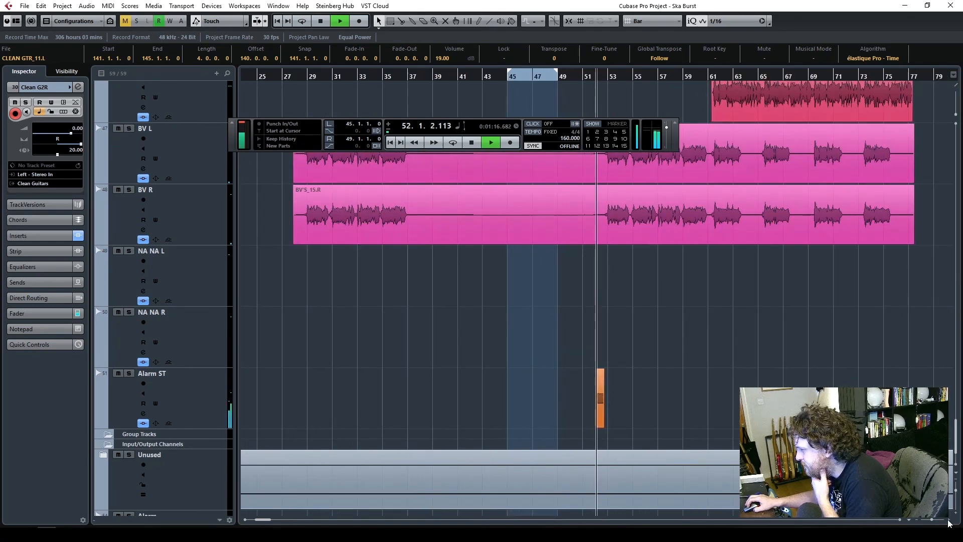
pyautogui.click(948, 520)
pyautogui.click(948, 521)
pyautogui.click(947, 520)
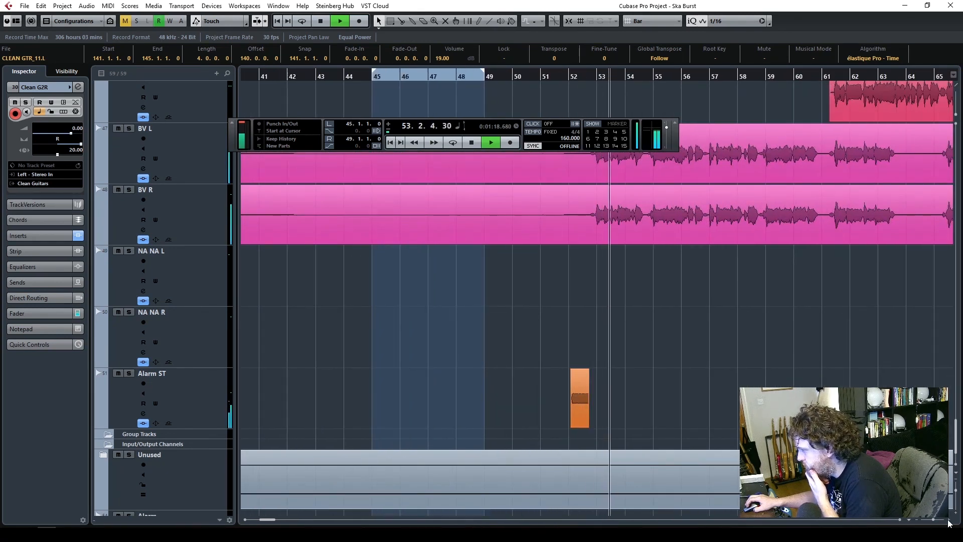
pyautogui.click(917, 521)
pyautogui.click(916, 521)
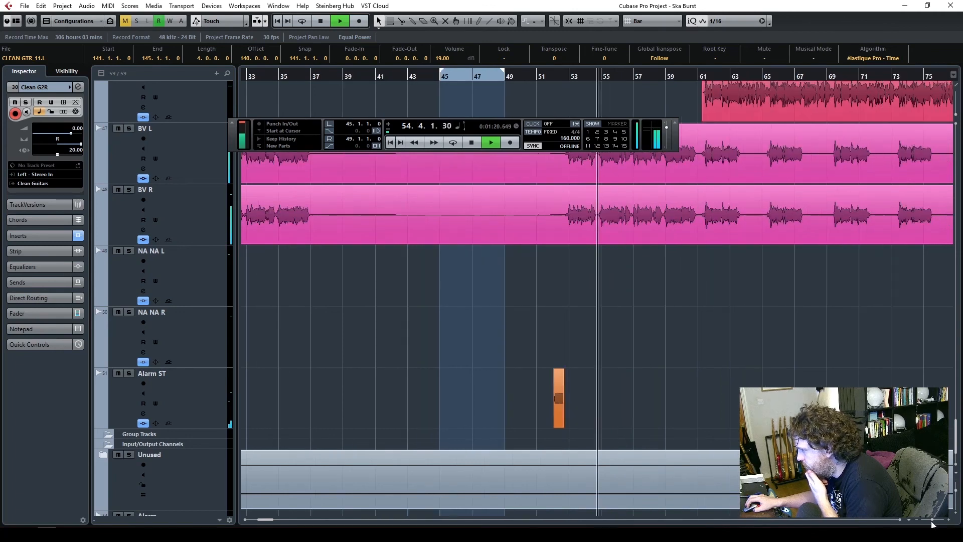
pyautogui.moveTo(702, 386); pyautogui.dragTo(502, 406)
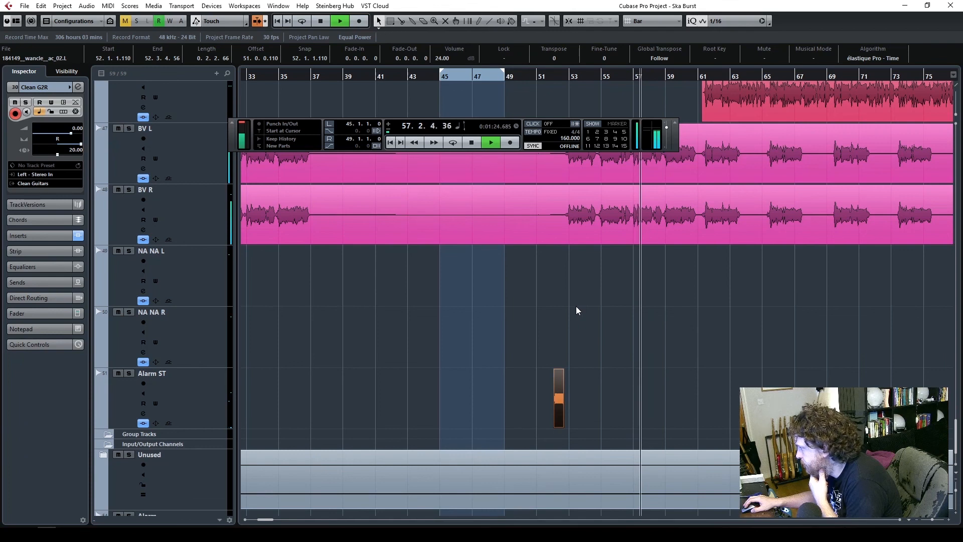
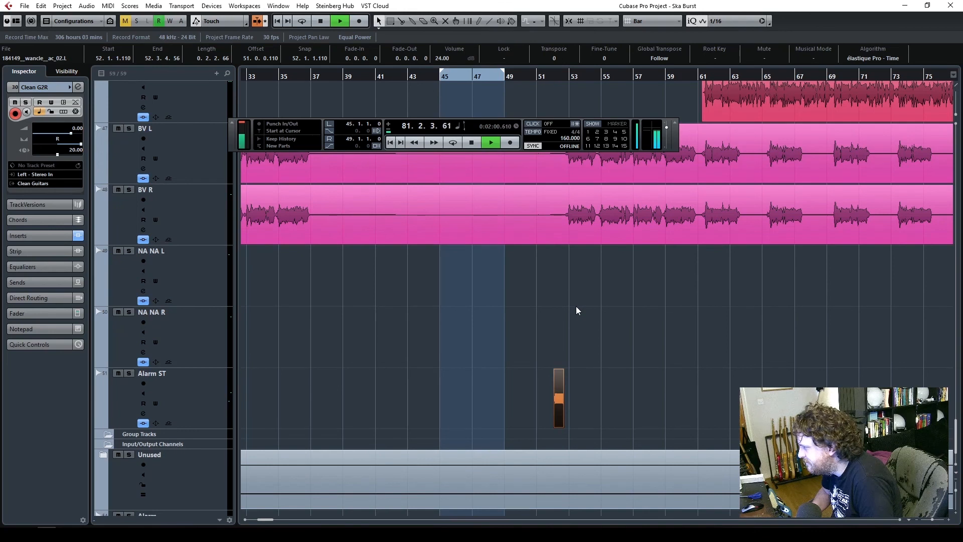
# - Zoom the timeline out and look through the tracks from Alarm ST up to the Clean Guitars during playback
pyautogui.scroll(2, 625, 378)
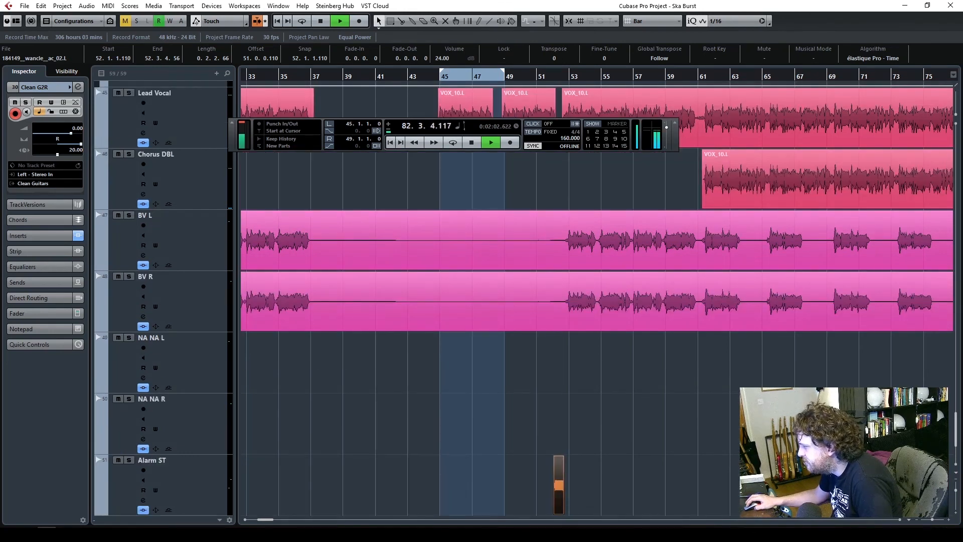
pyautogui.moveTo(931, 520); pyautogui.dragTo(931, 520)
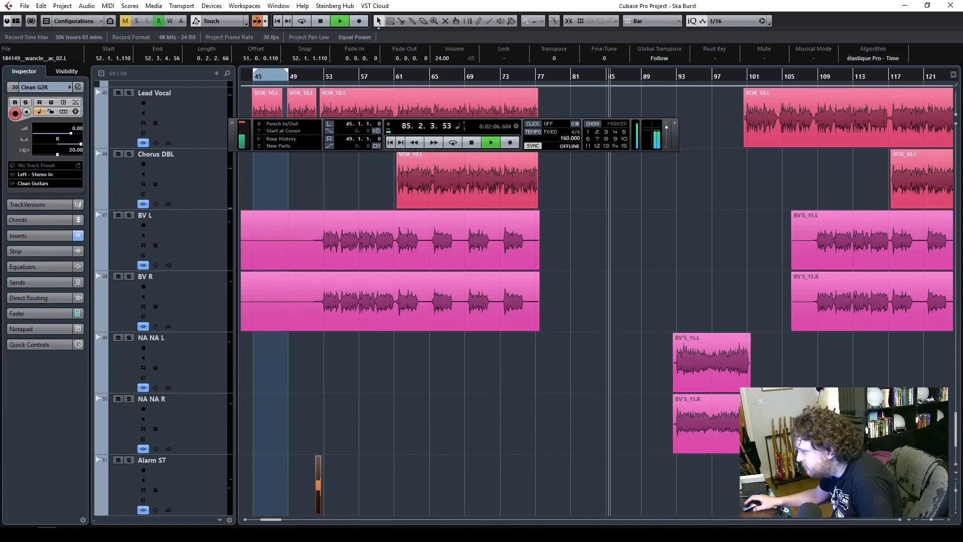
pyautogui.scroll(10, 597, 291)
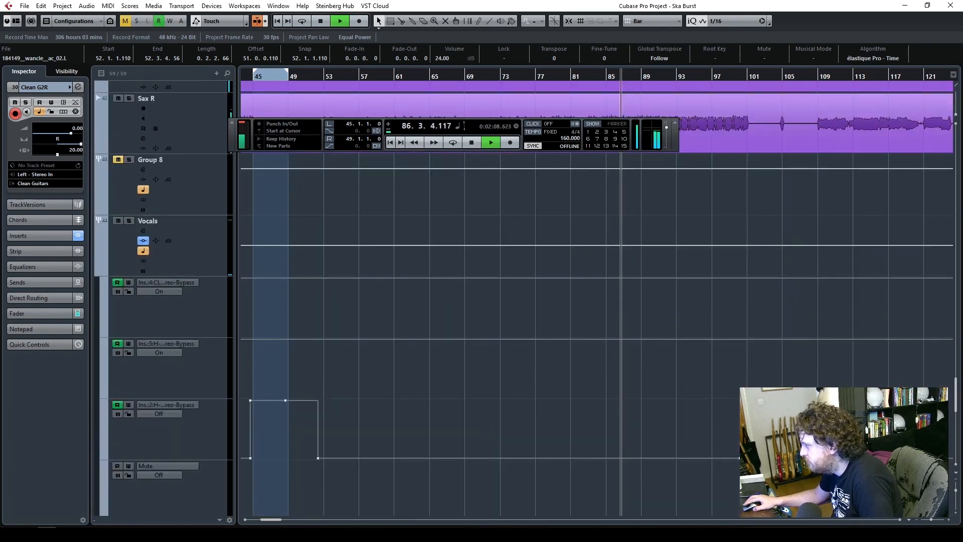
pyautogui.scroll(-15, 597, 291)
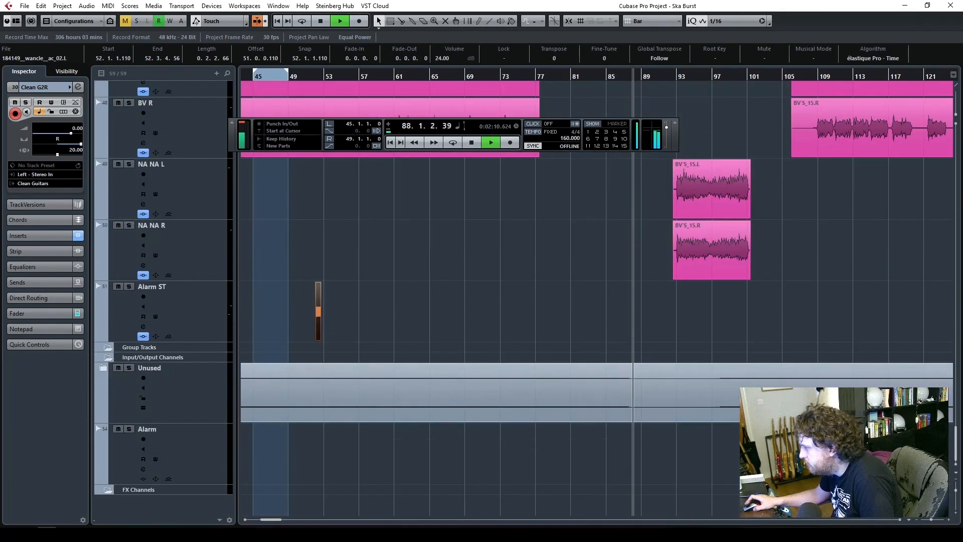
pyautogui.scroll(5, 597, 291)
pyautogui.scroll(15, 597, 291)
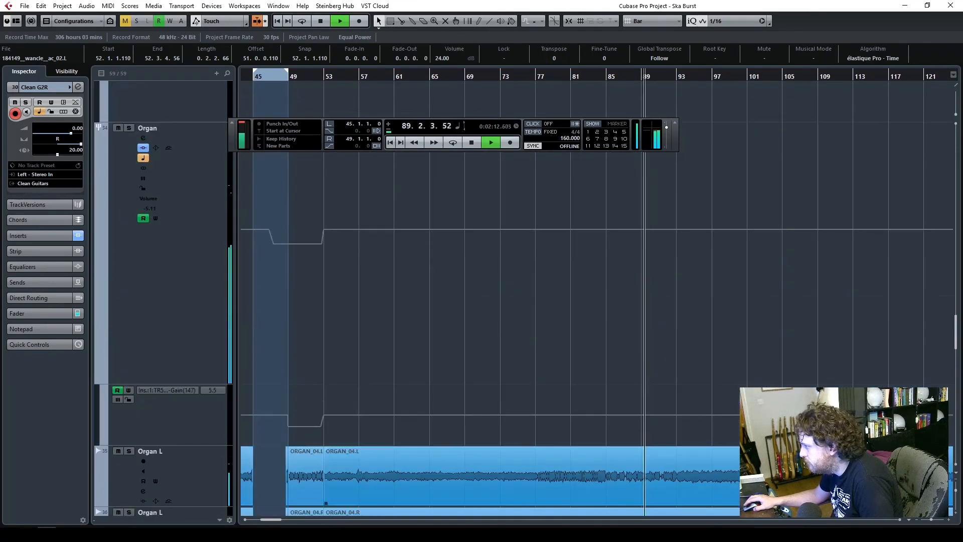
pyautogui.scroll(3, 597, 291)
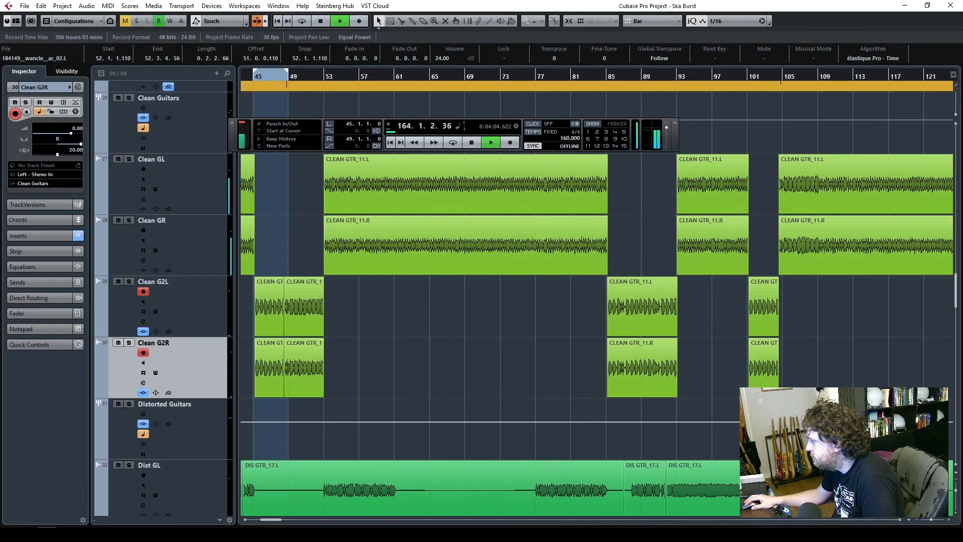
# - Hide and show the Transport panel again, stop playback at the song's end, and return the playhead to the project start
pyautogui.press('F2')
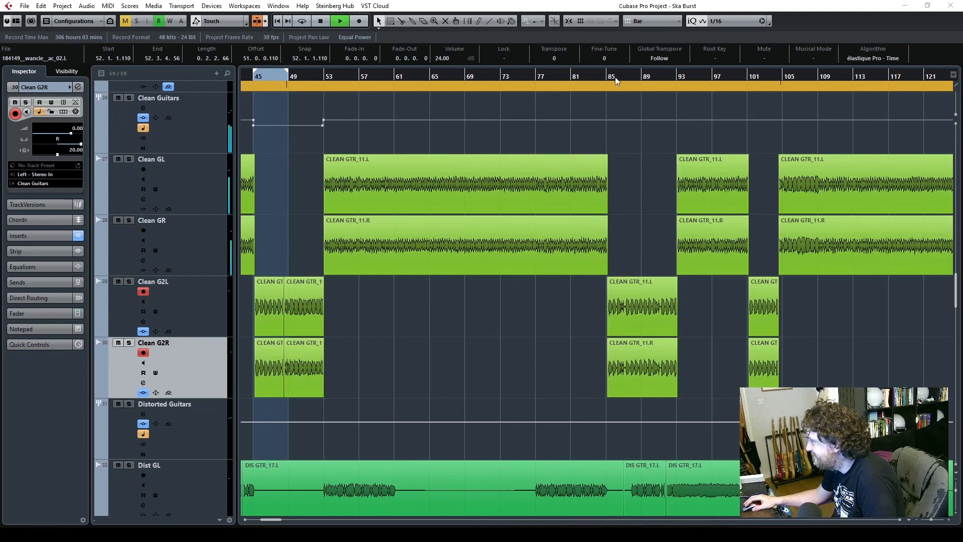
pyautogui.press('F2')
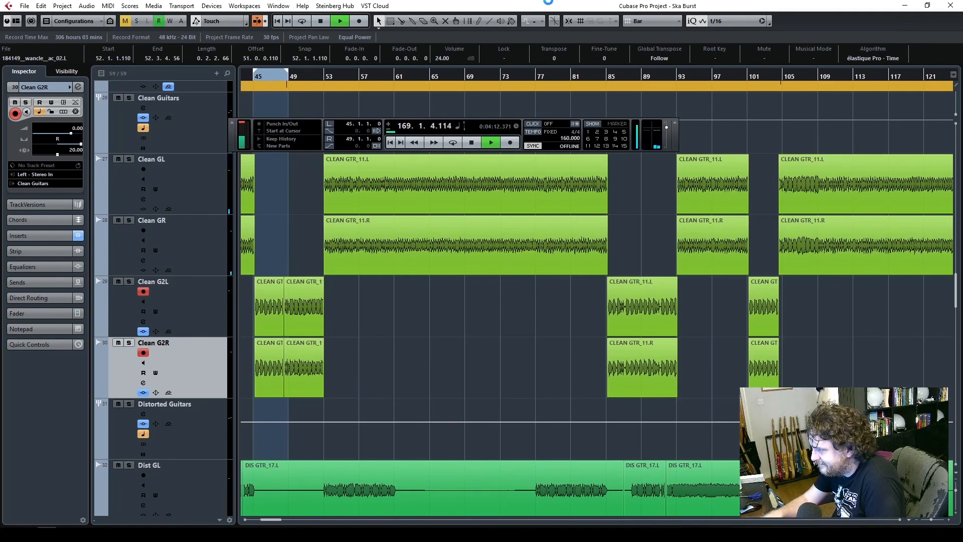
pyautogui.click(471, 143)
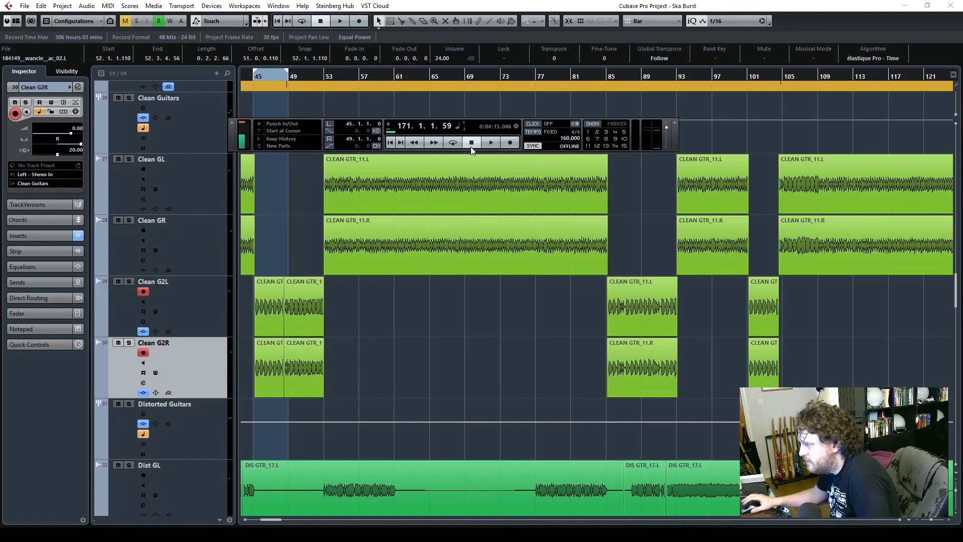
pyautogui.click(471, 146)
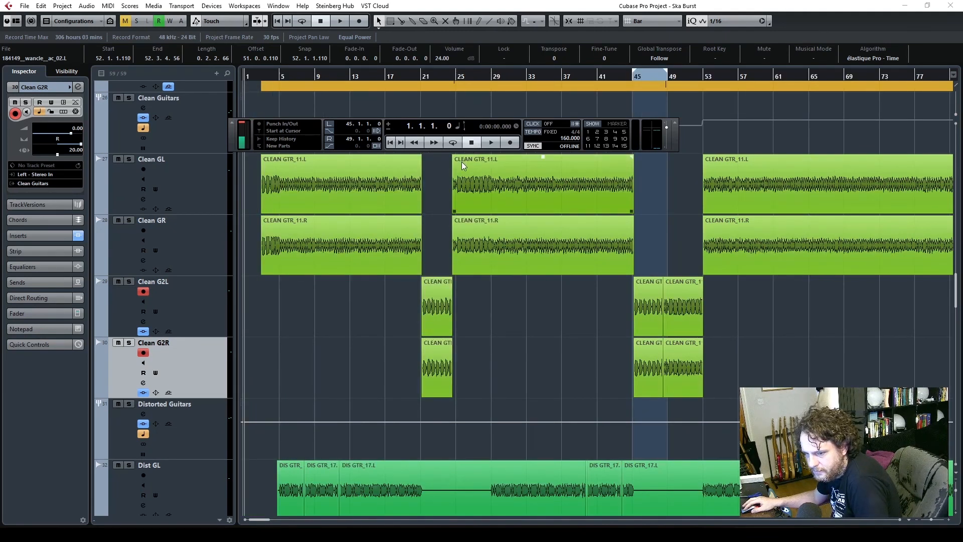